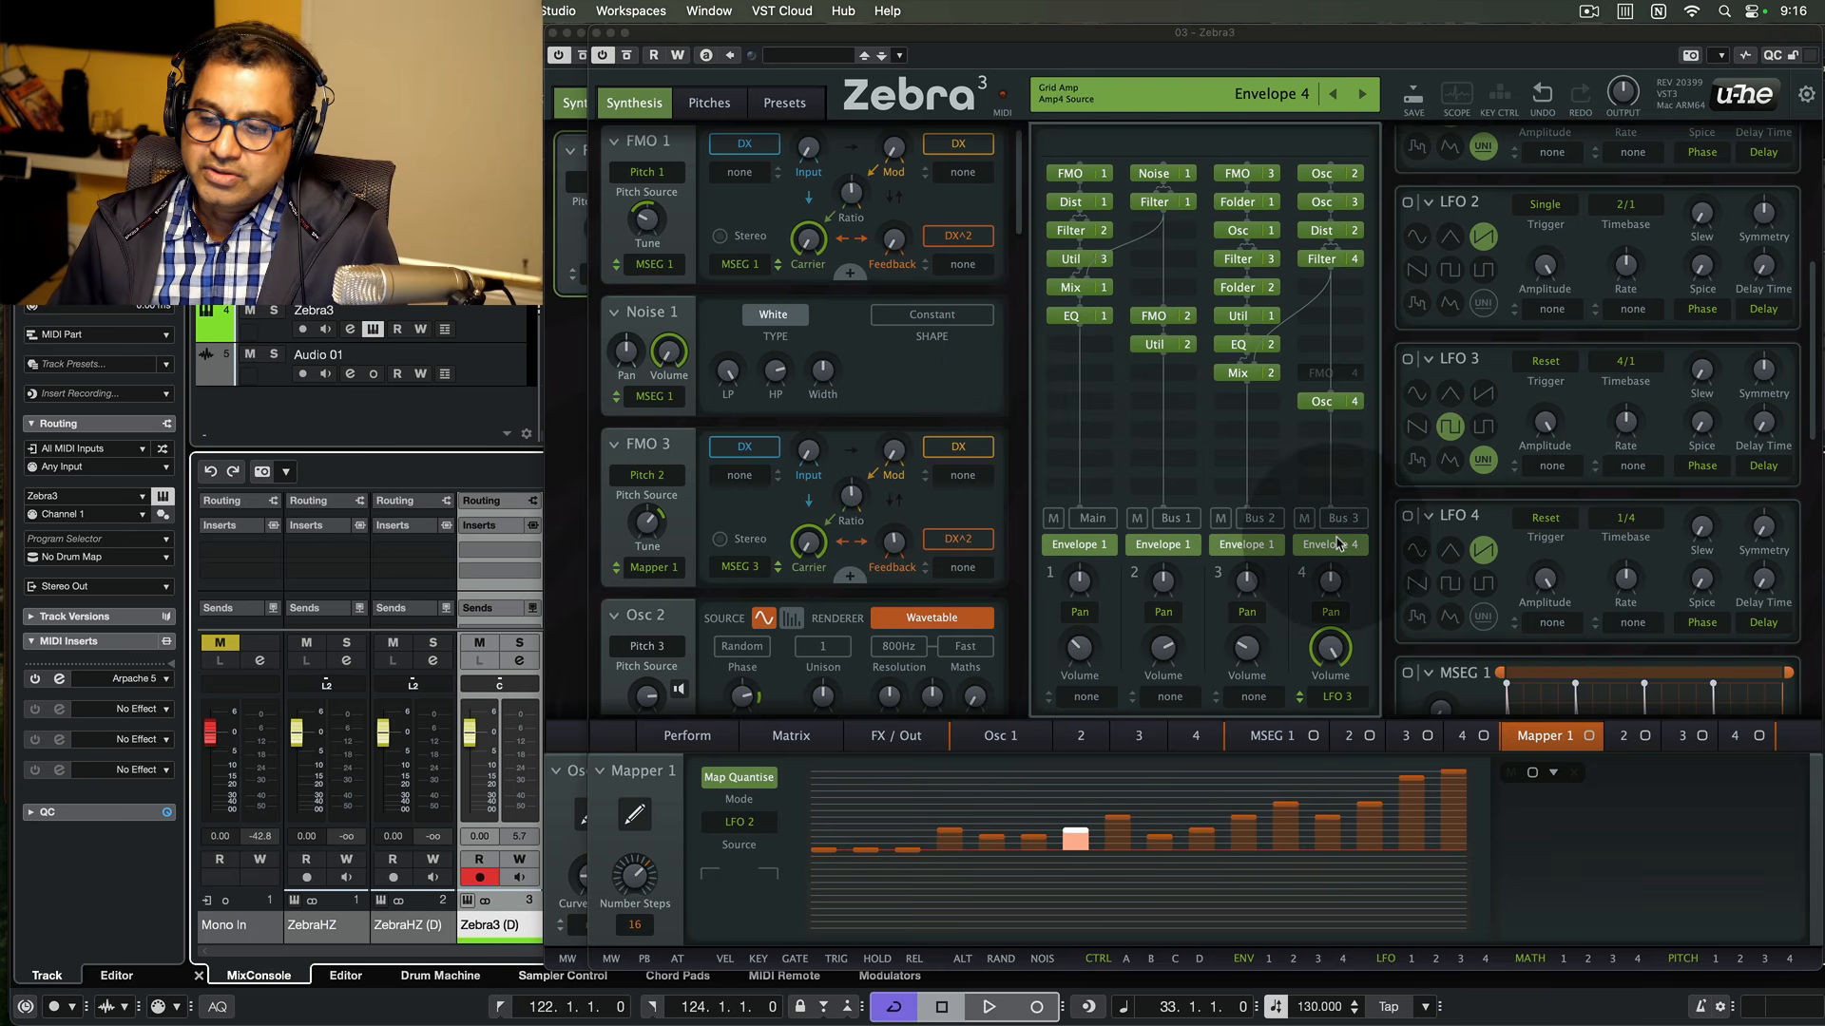
- Mute lanes 4, 3 and 2 of the One note EDM patch to audition lane 1 alone
left_click(1304, 518)
left_click(1220, 518)
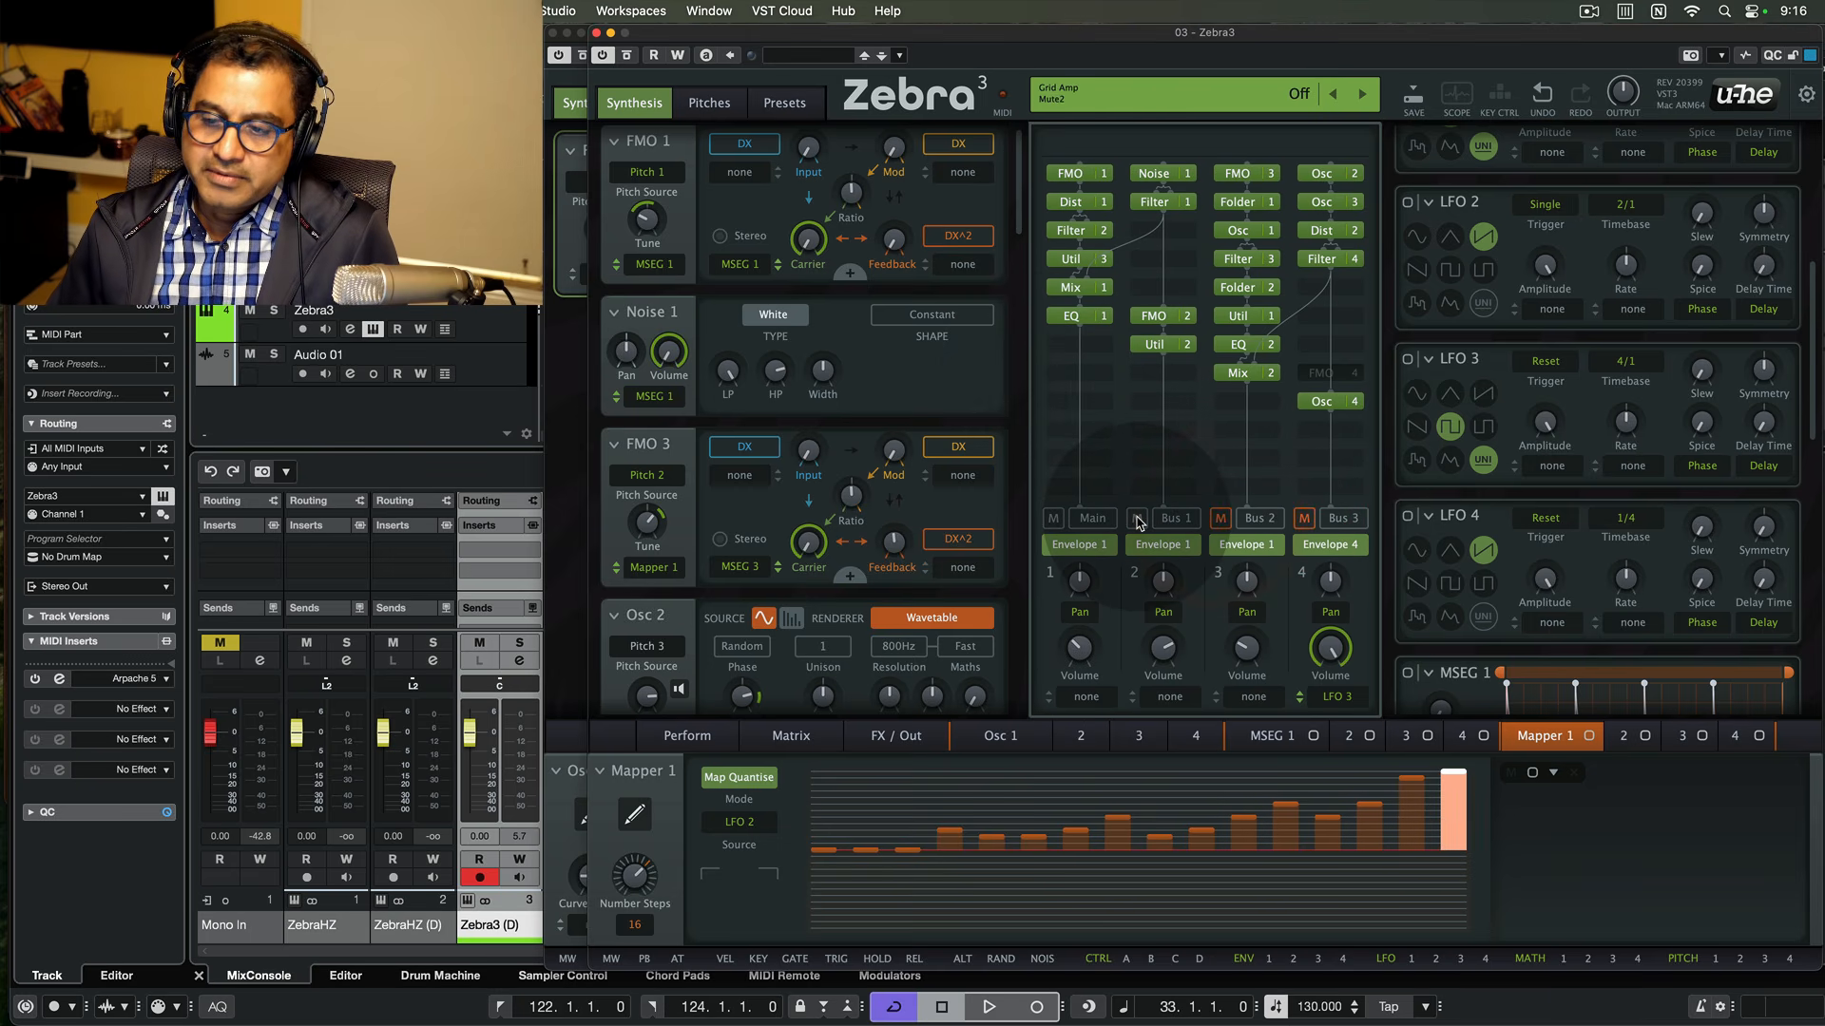
left_click(1138, 519)
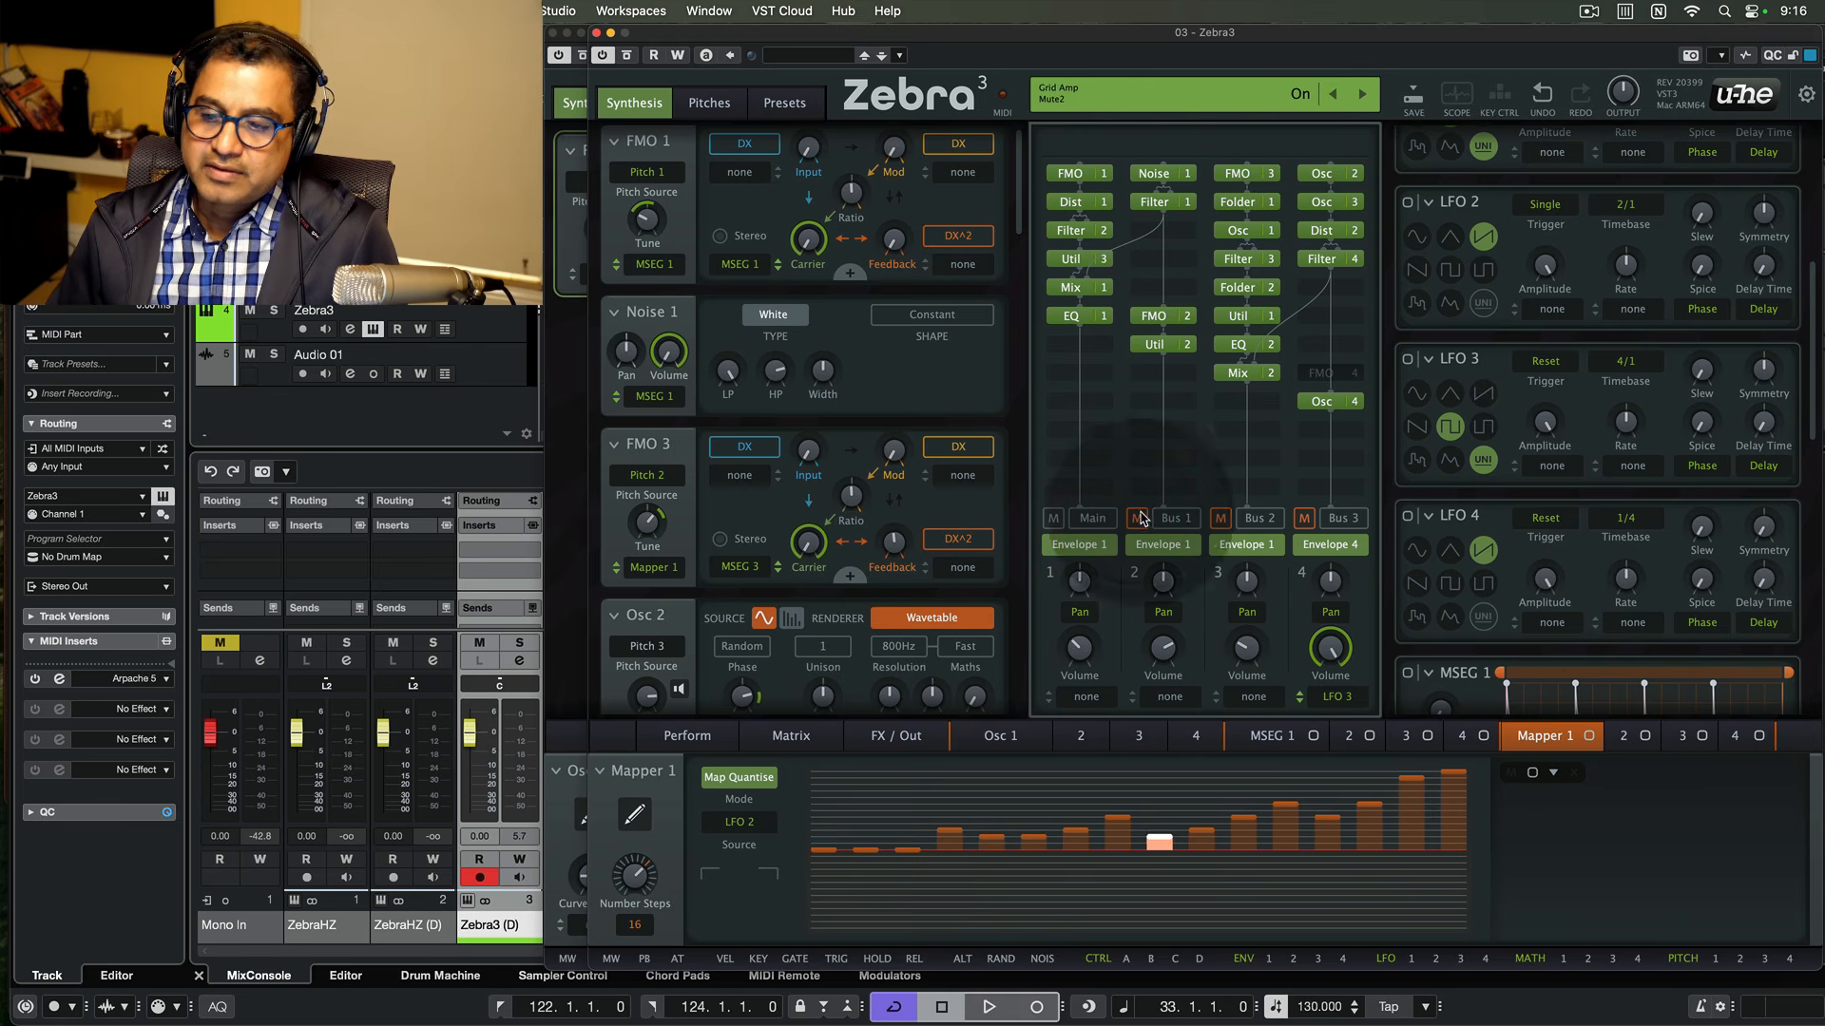
- Show the FMO 2 module and switch the audition from lane 1 to lane 2
left_click(1158, 320)
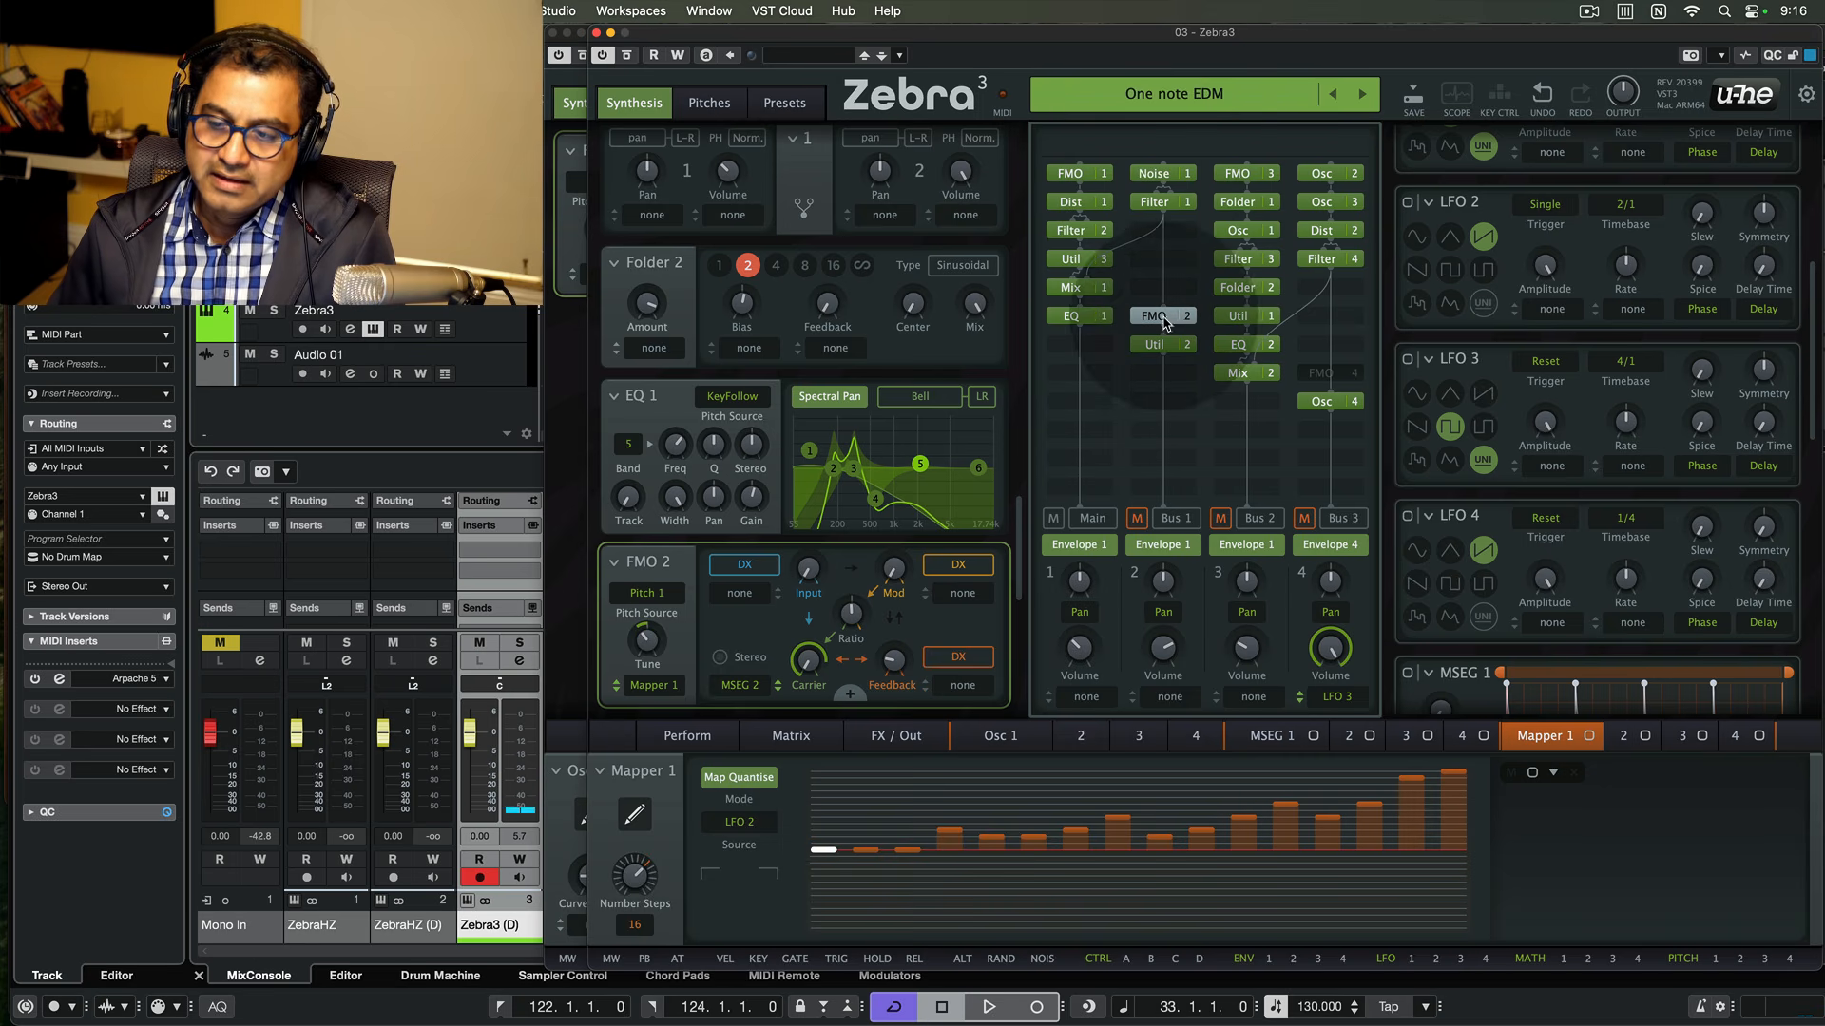
left_click(1052, 518)
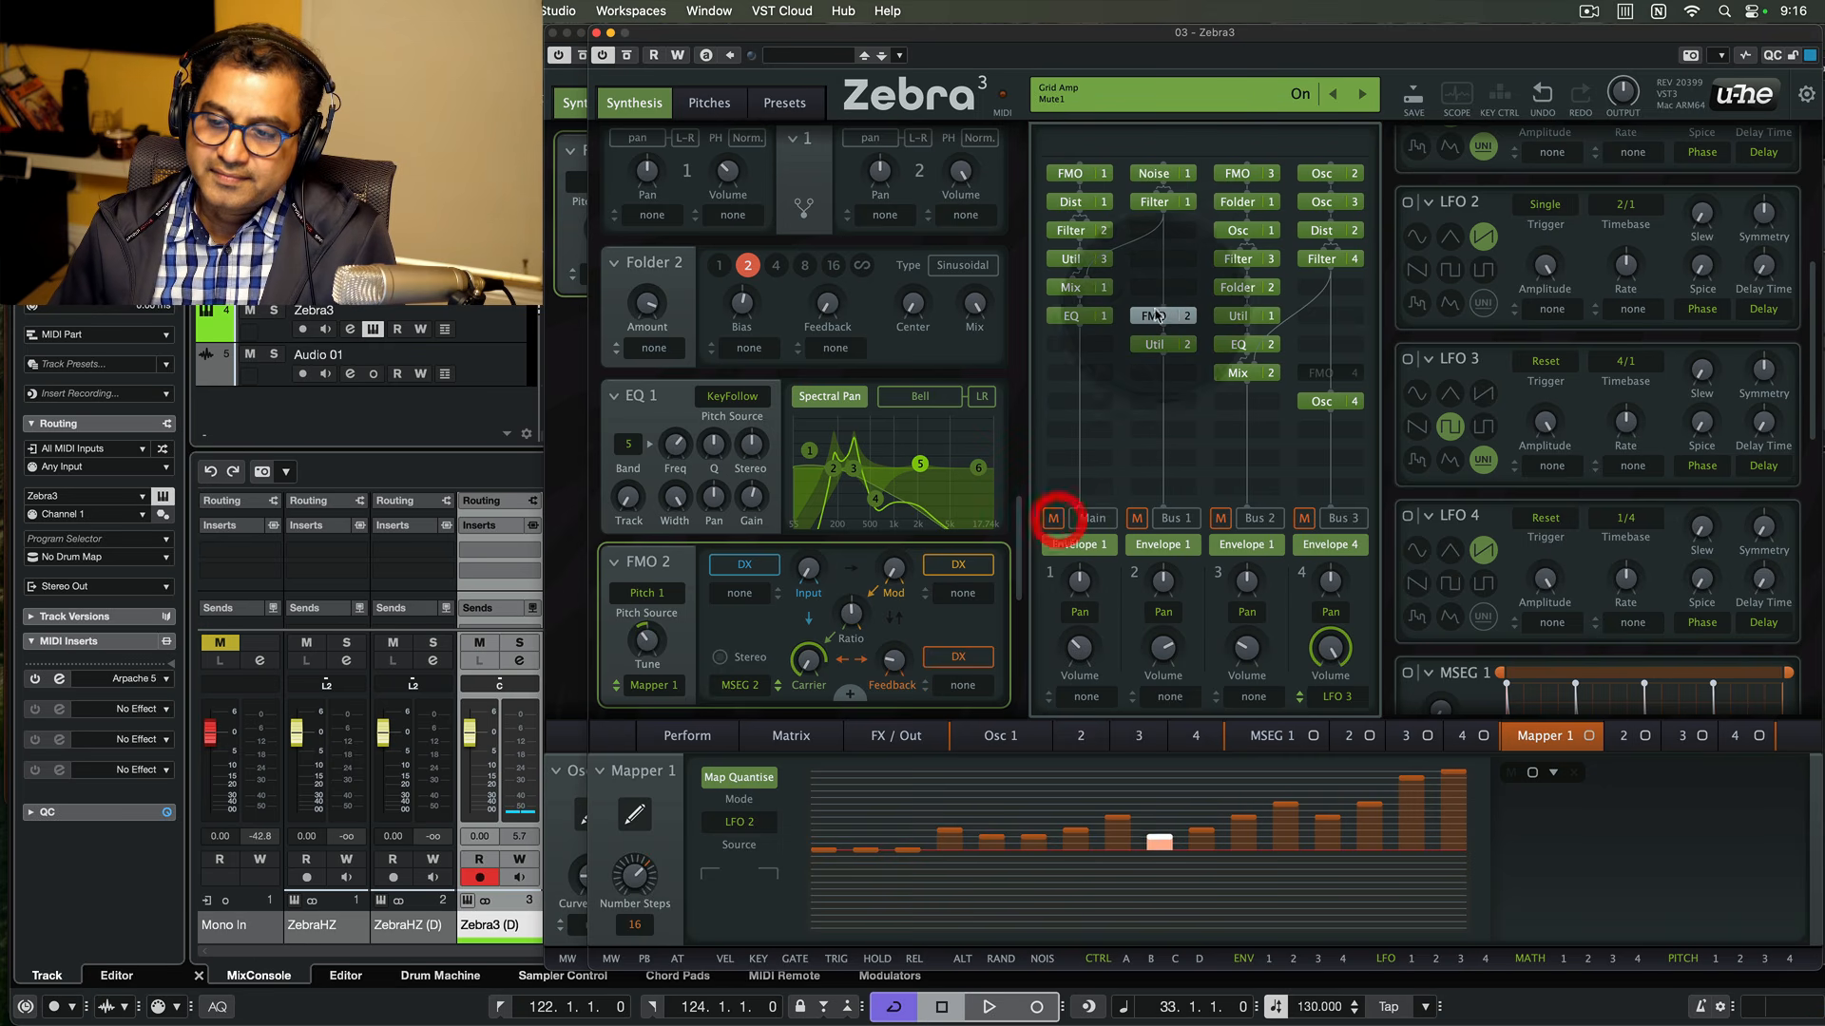
left_click(1137, 518)
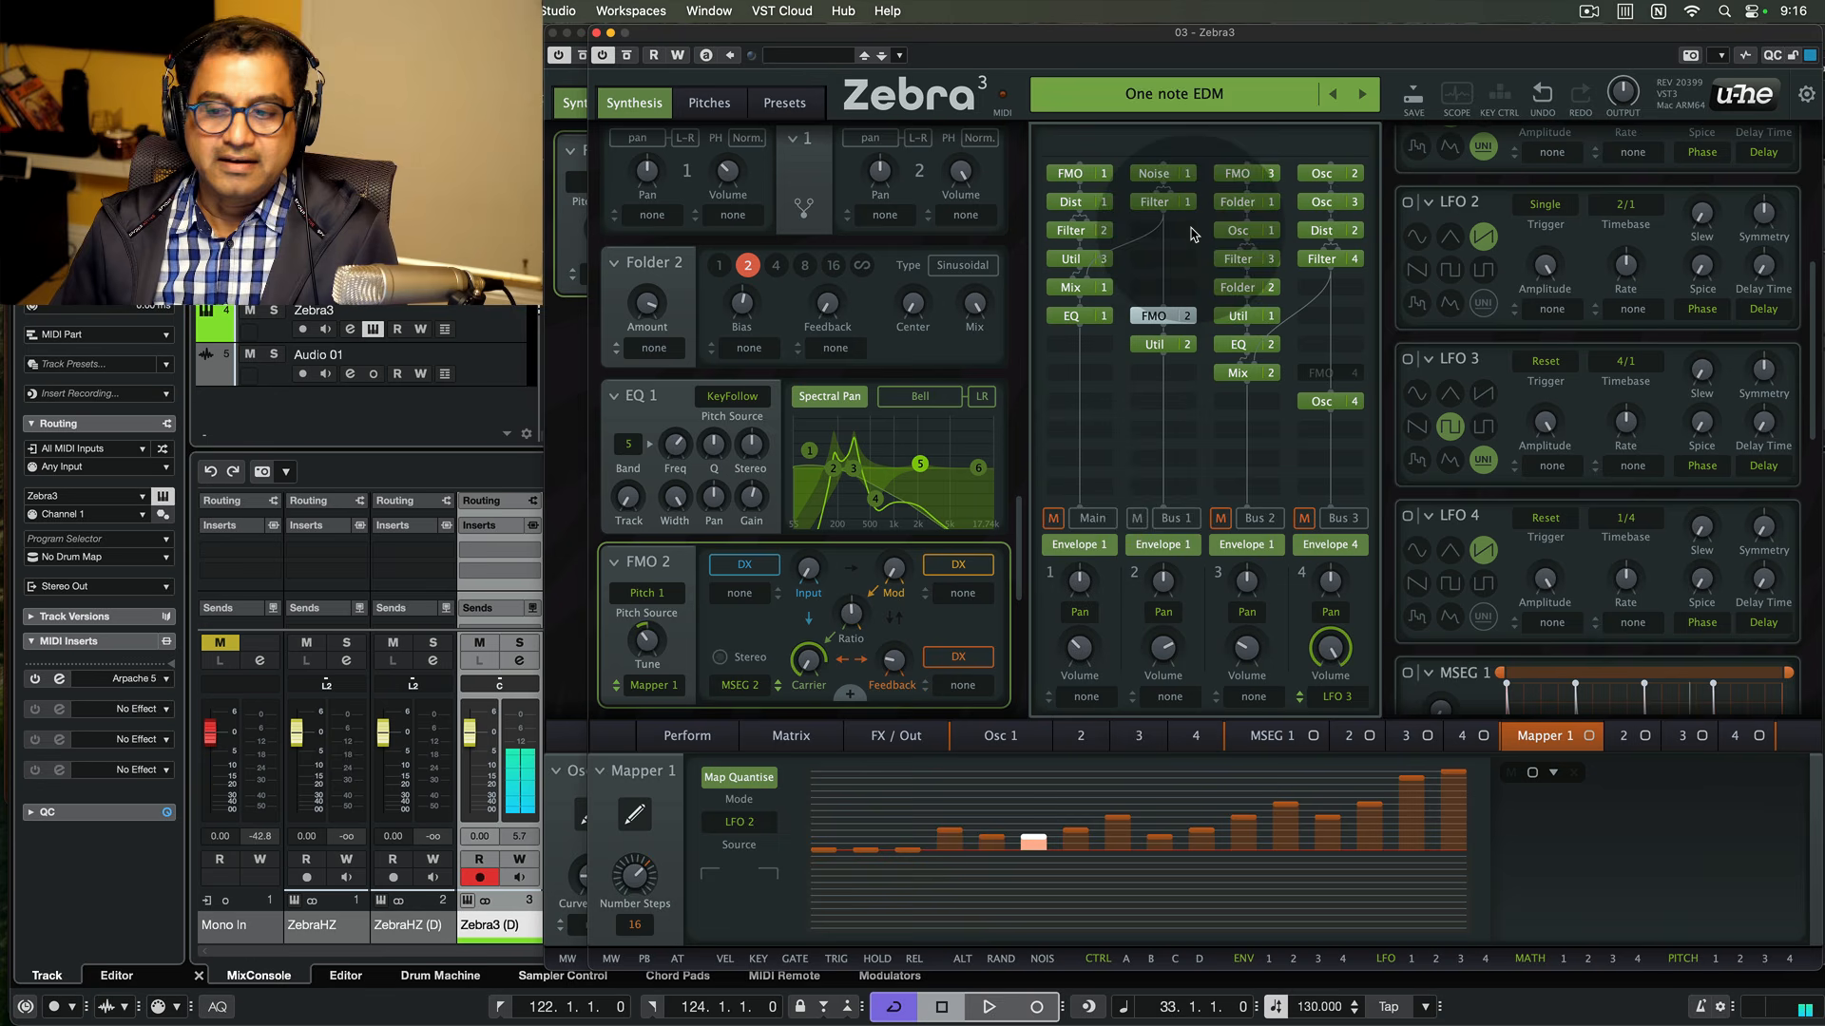
- Switch the audition from lane 2 to lane 3, and toggle Osc 3 in lane 4 off and on again
left_click(1136, 518)
left_click(1221, 519)
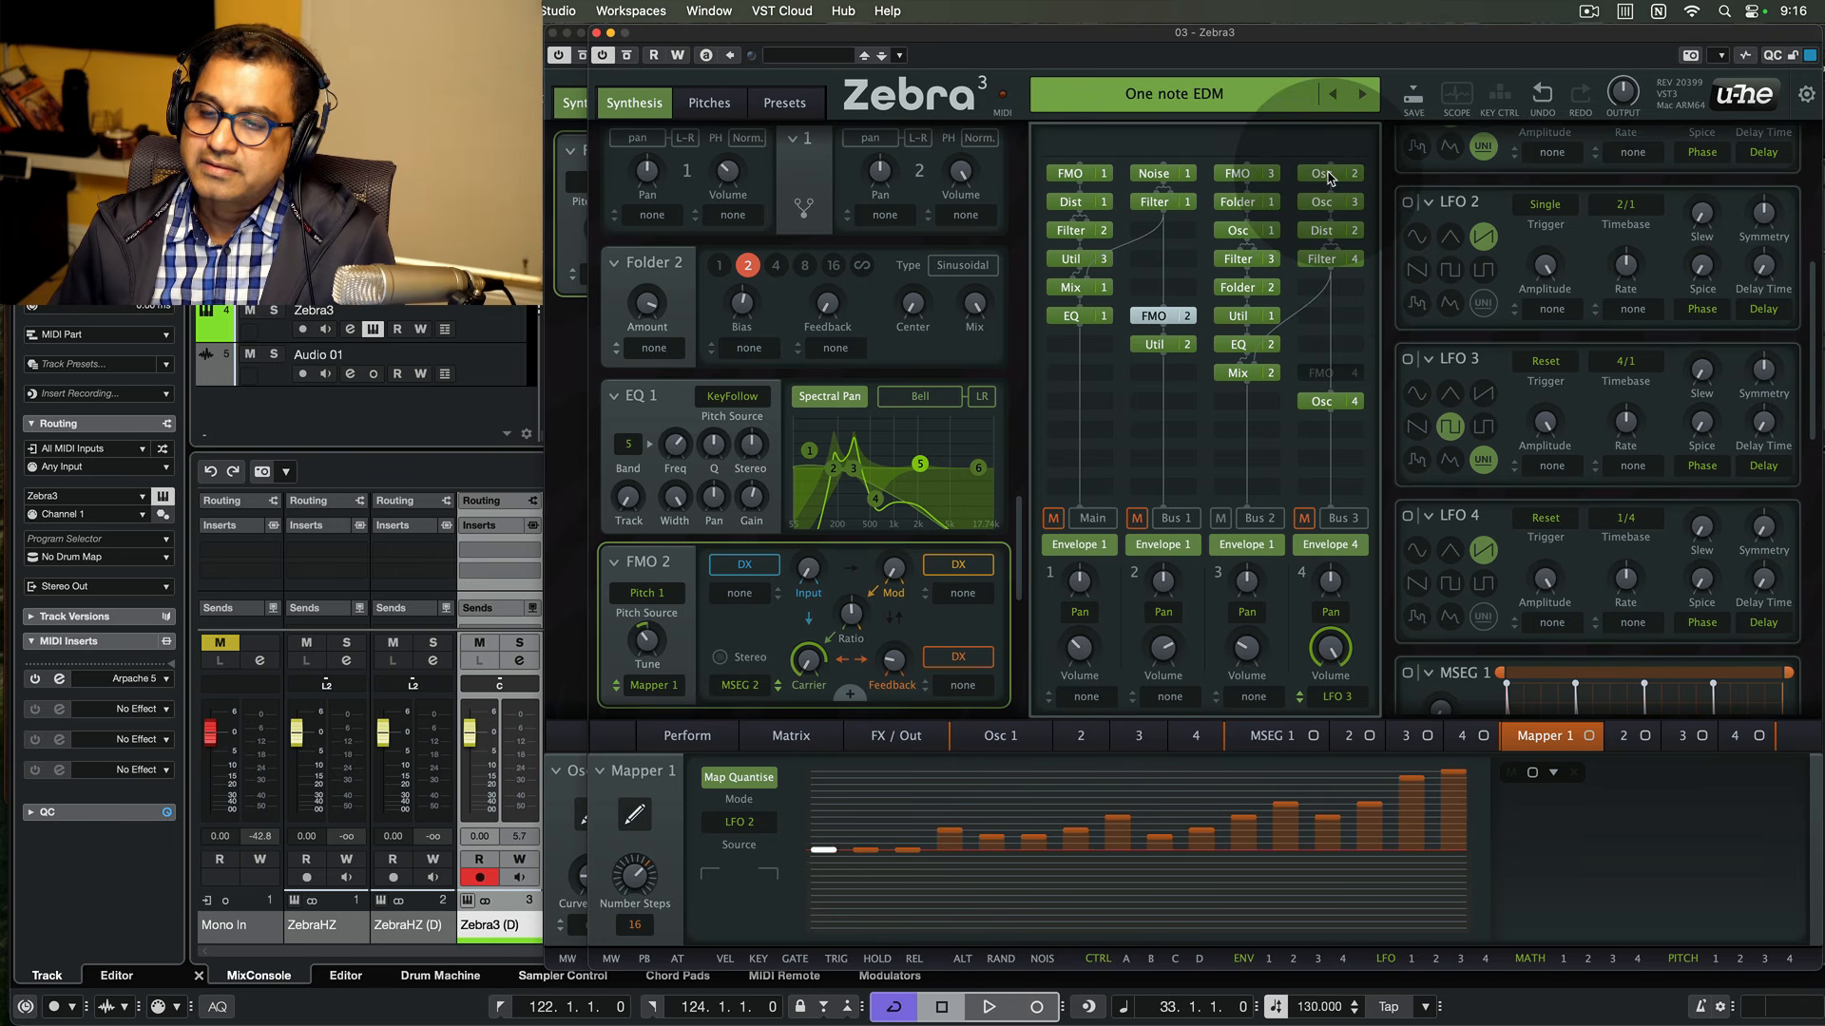
left_click(1323, 200)
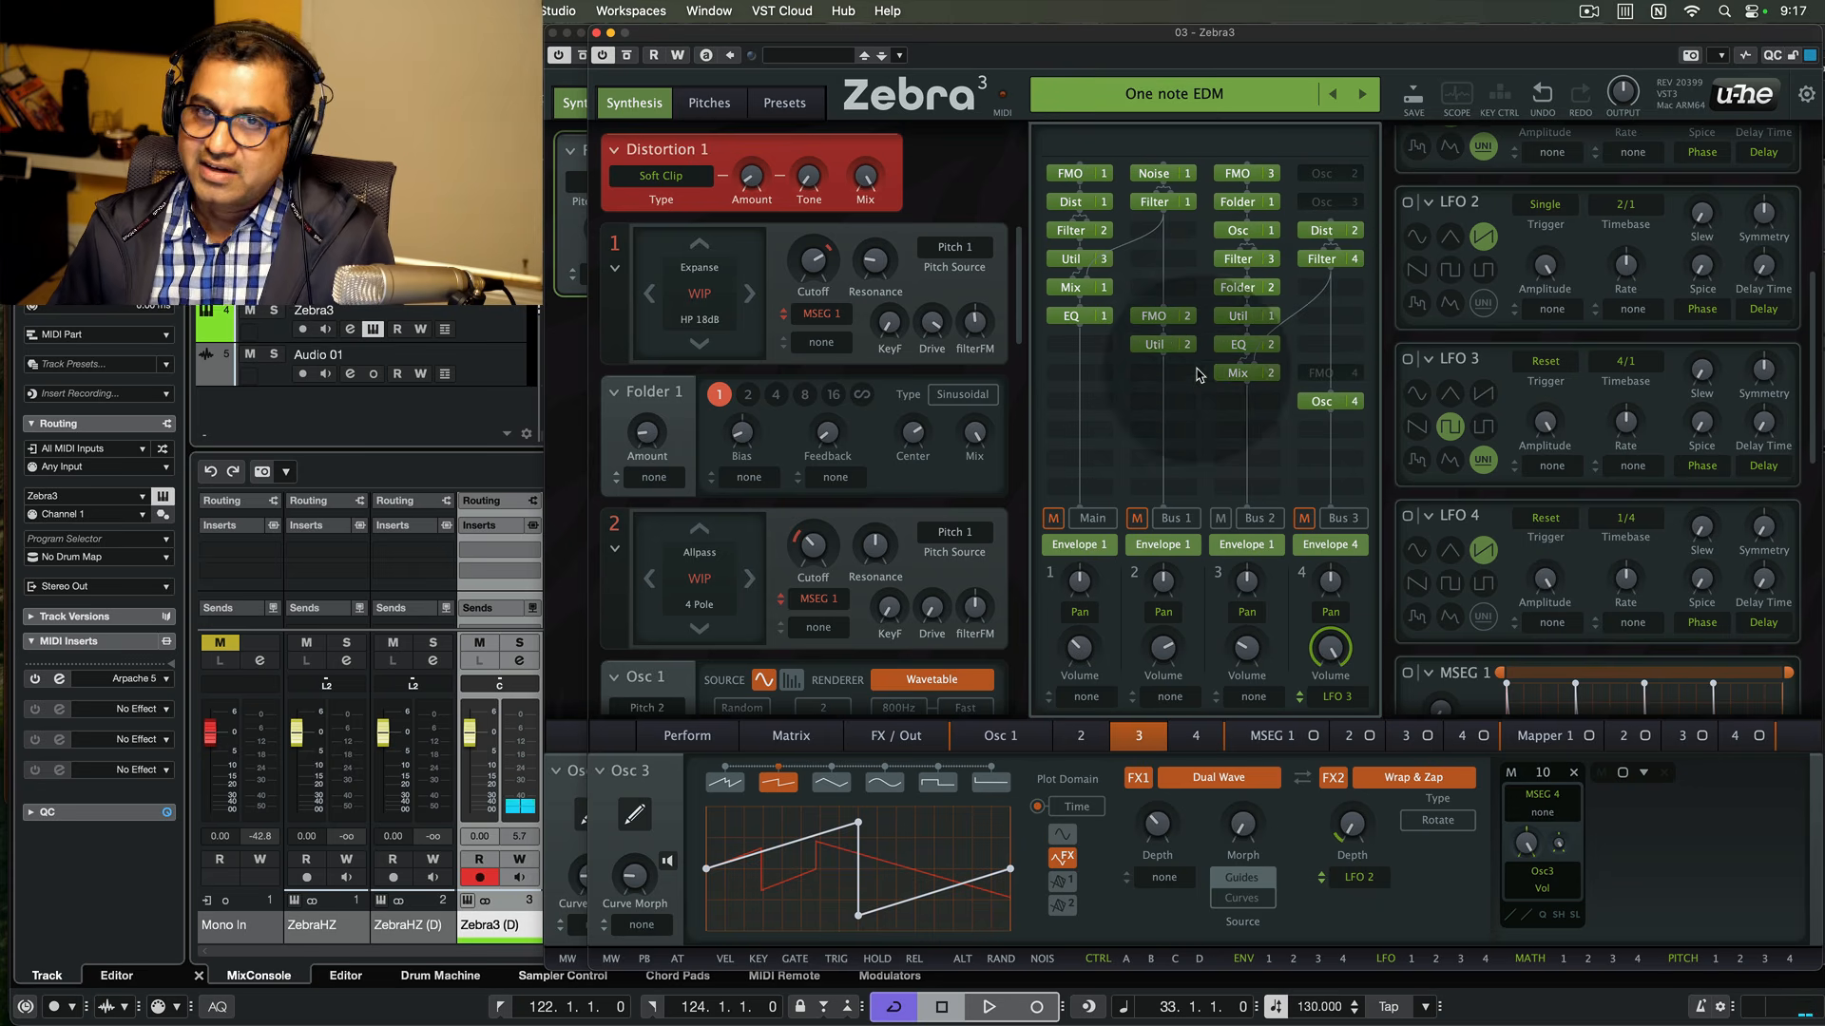
left_click(1336, 205)
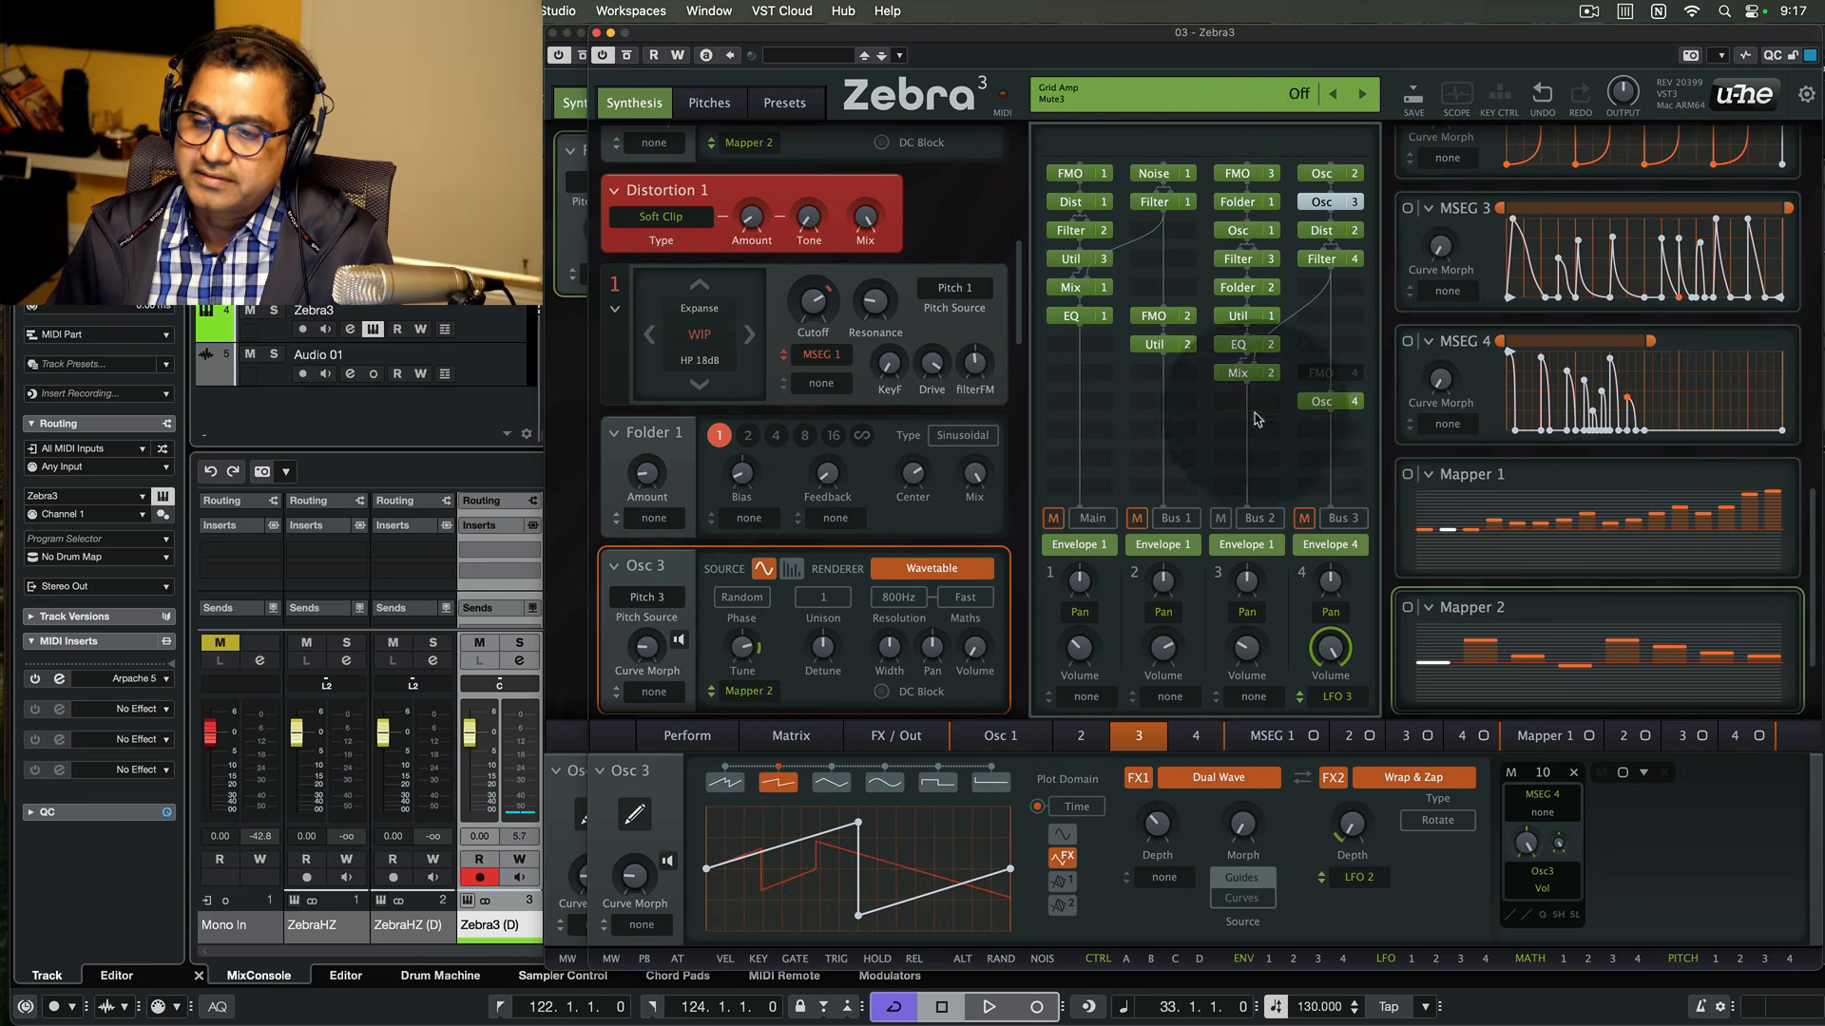
- Compare lane 3 without its sources by deactivating FMO 3 and Osc 1 and reactivating both
left_click(1247, 175)
left_click(1237, 230)
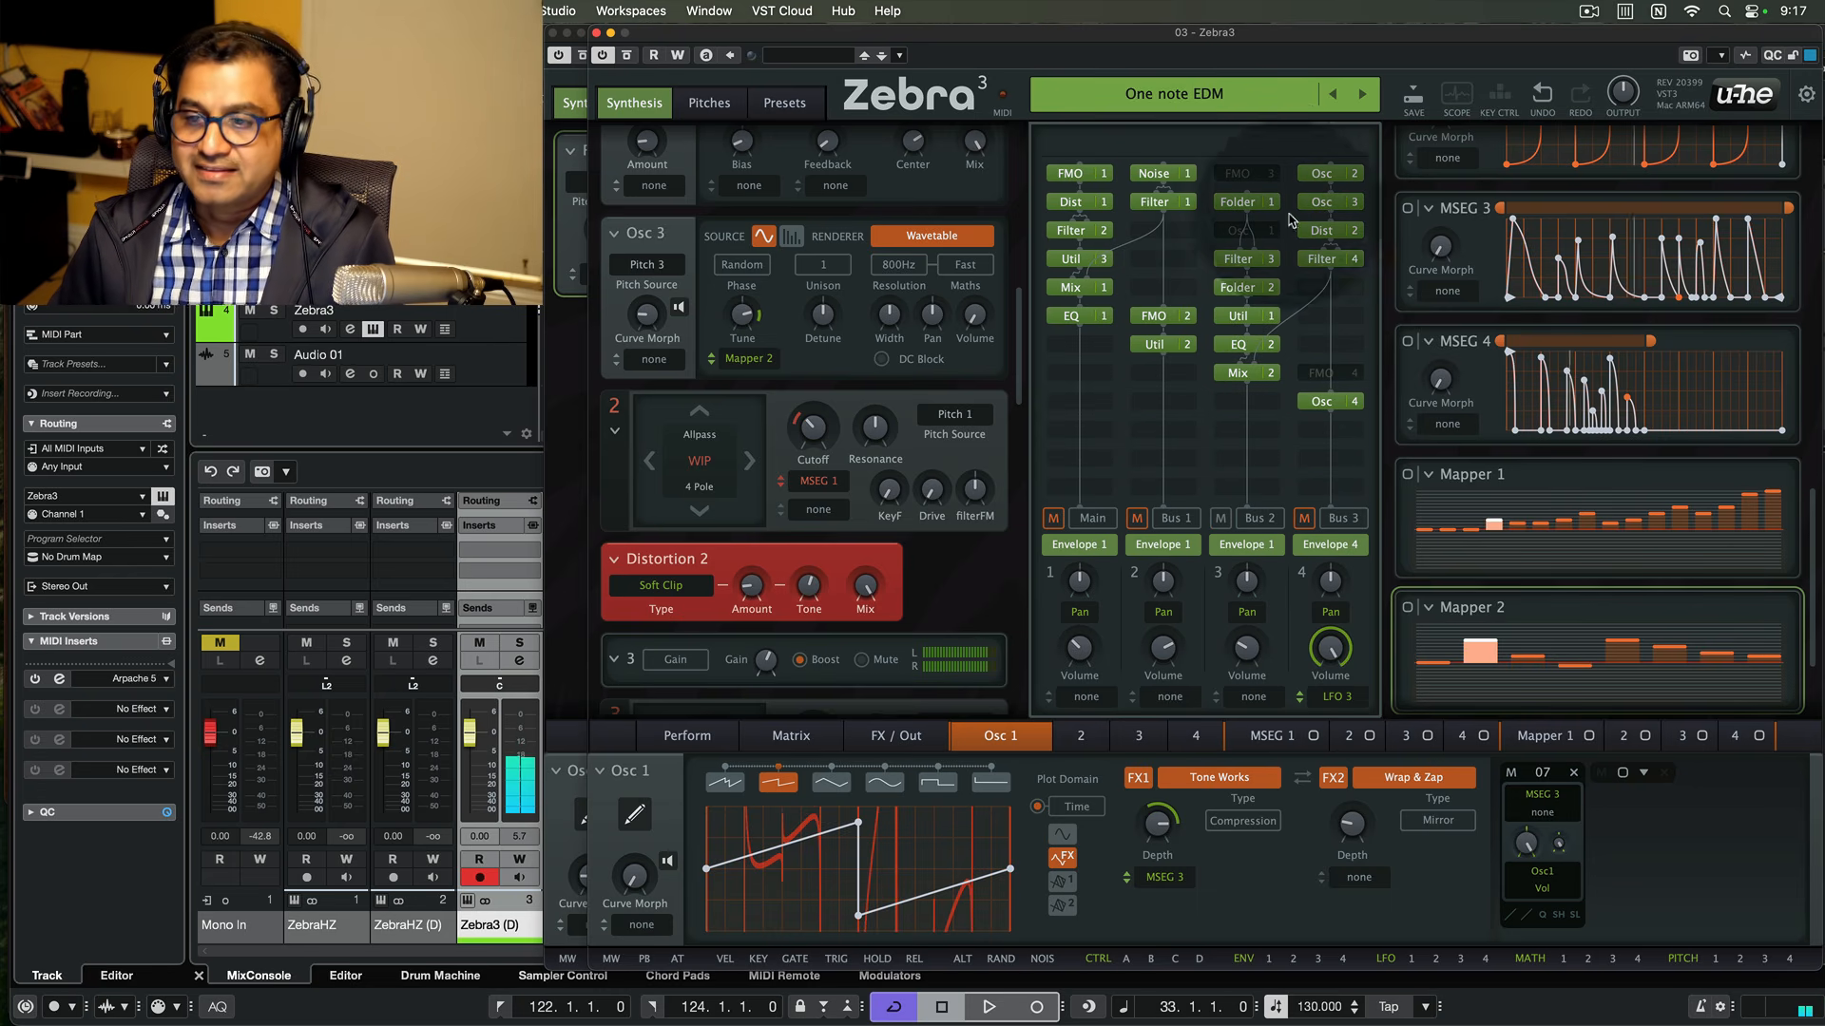
left_click(1253, 174)
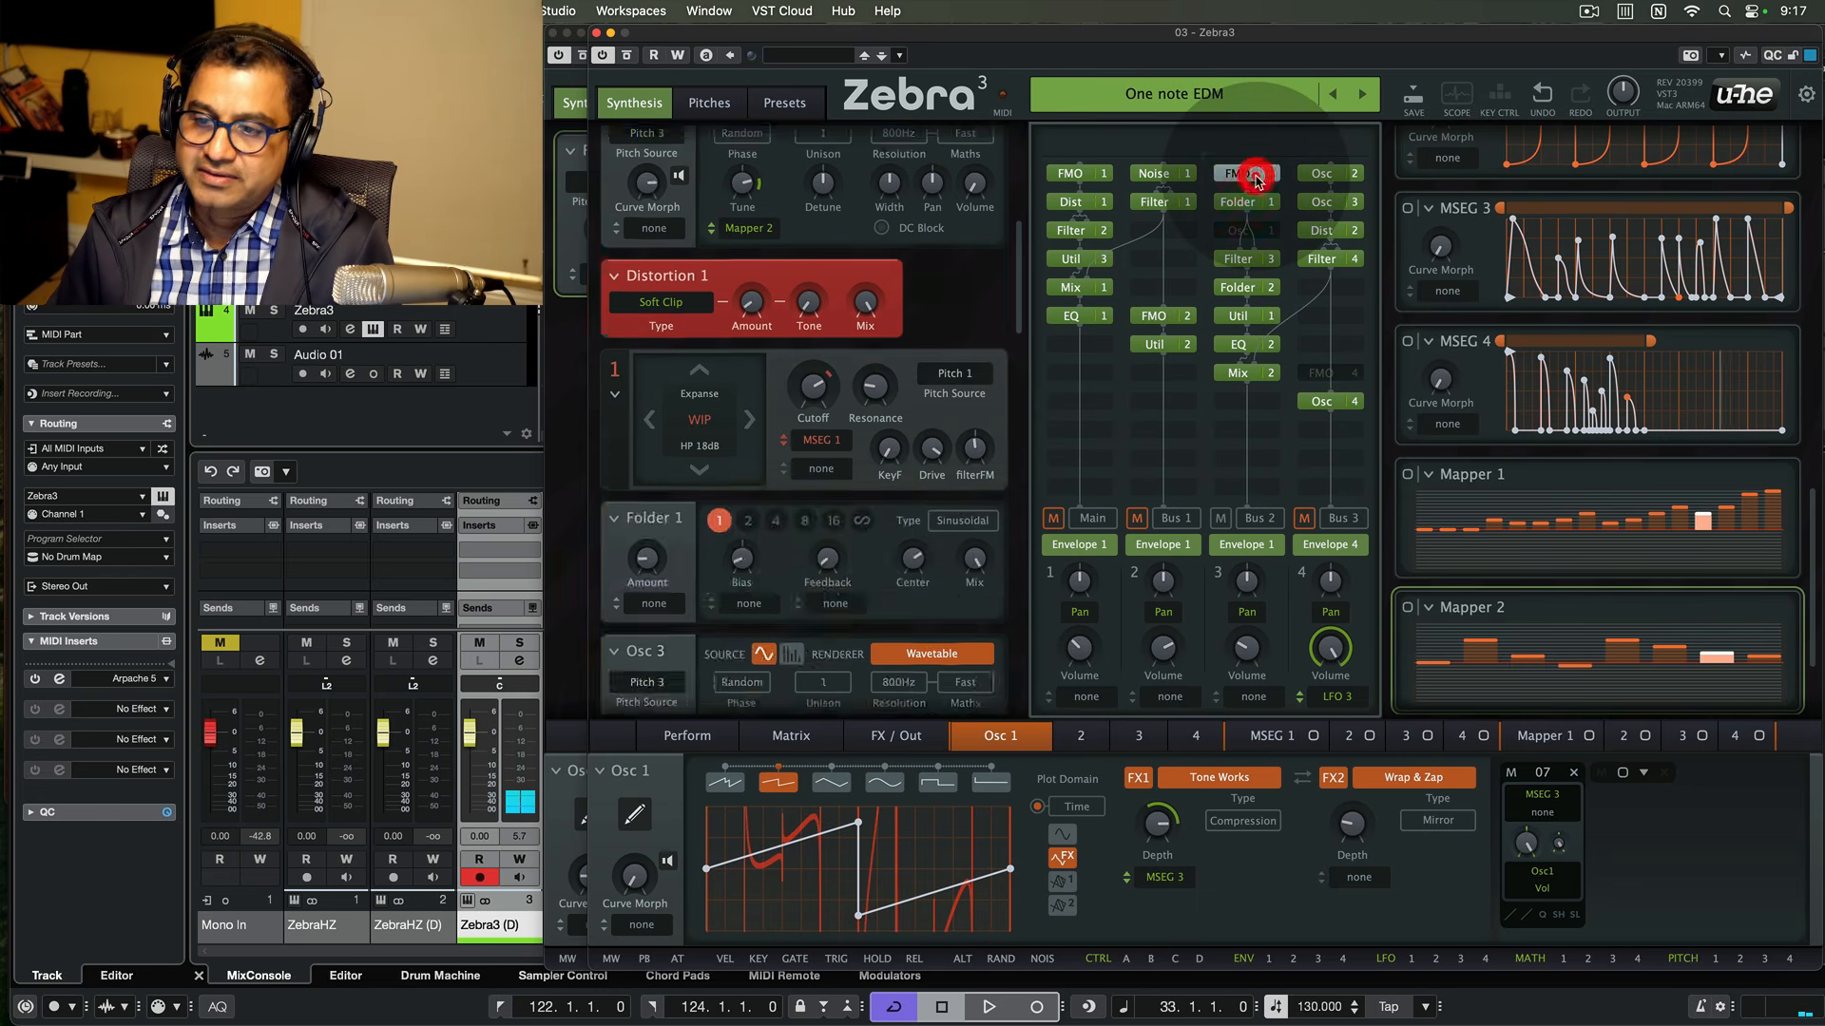
left_click(1240, 230)
- Switch the audition from lane 3 to lane 4 and reactivate its Osc 2 and Osc 3 modules
left_click(1222, 517)
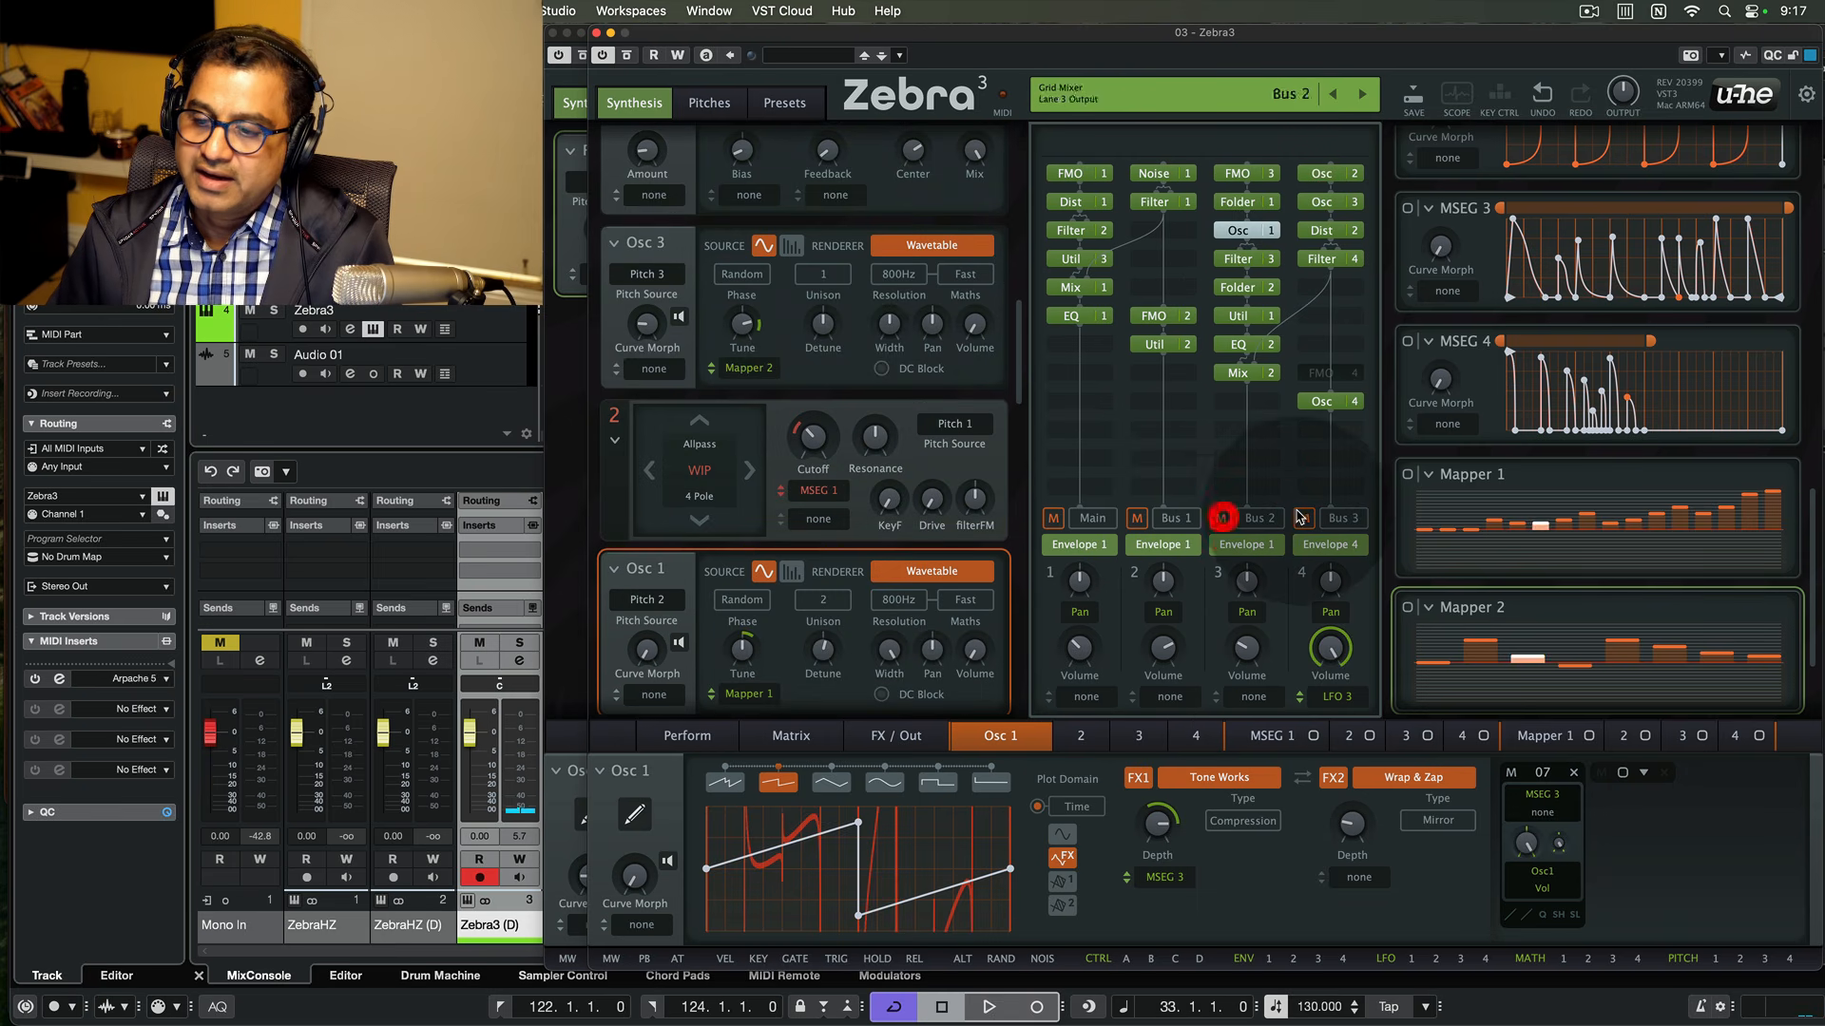
left_click(1303, 519)
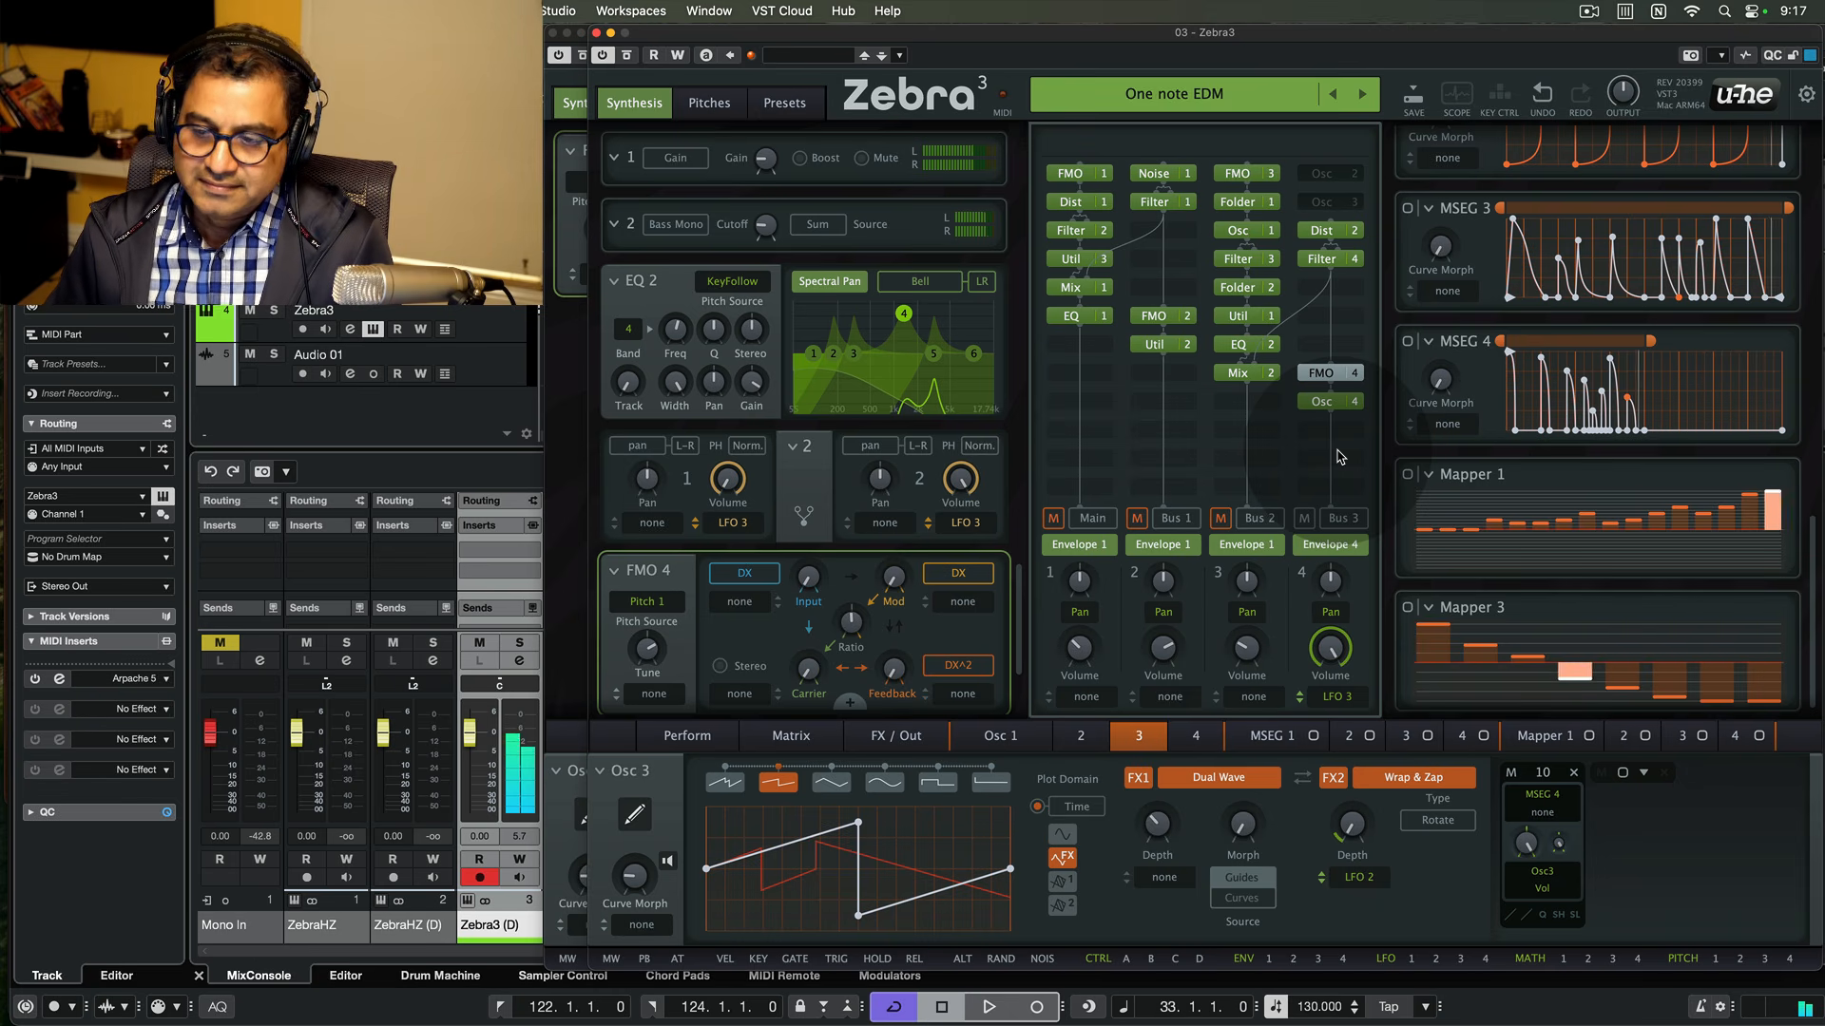
left_click(1330, 174)
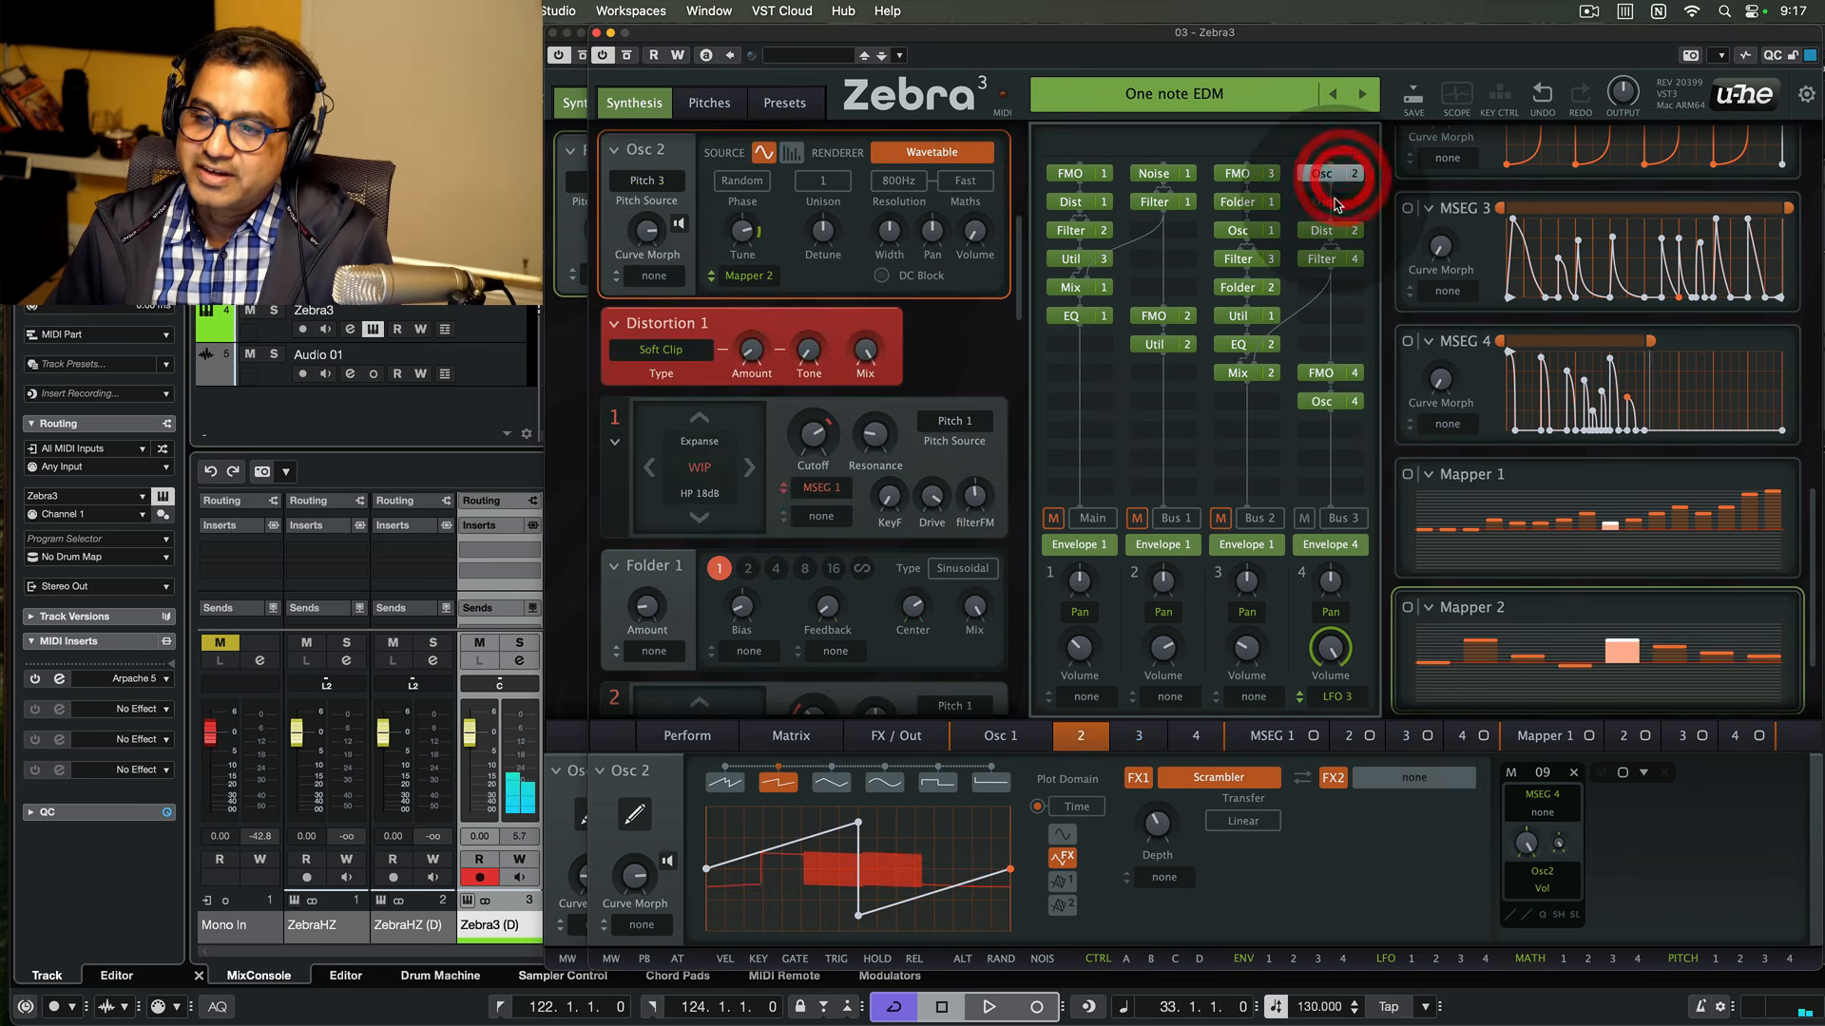
left_click(1334, 202)
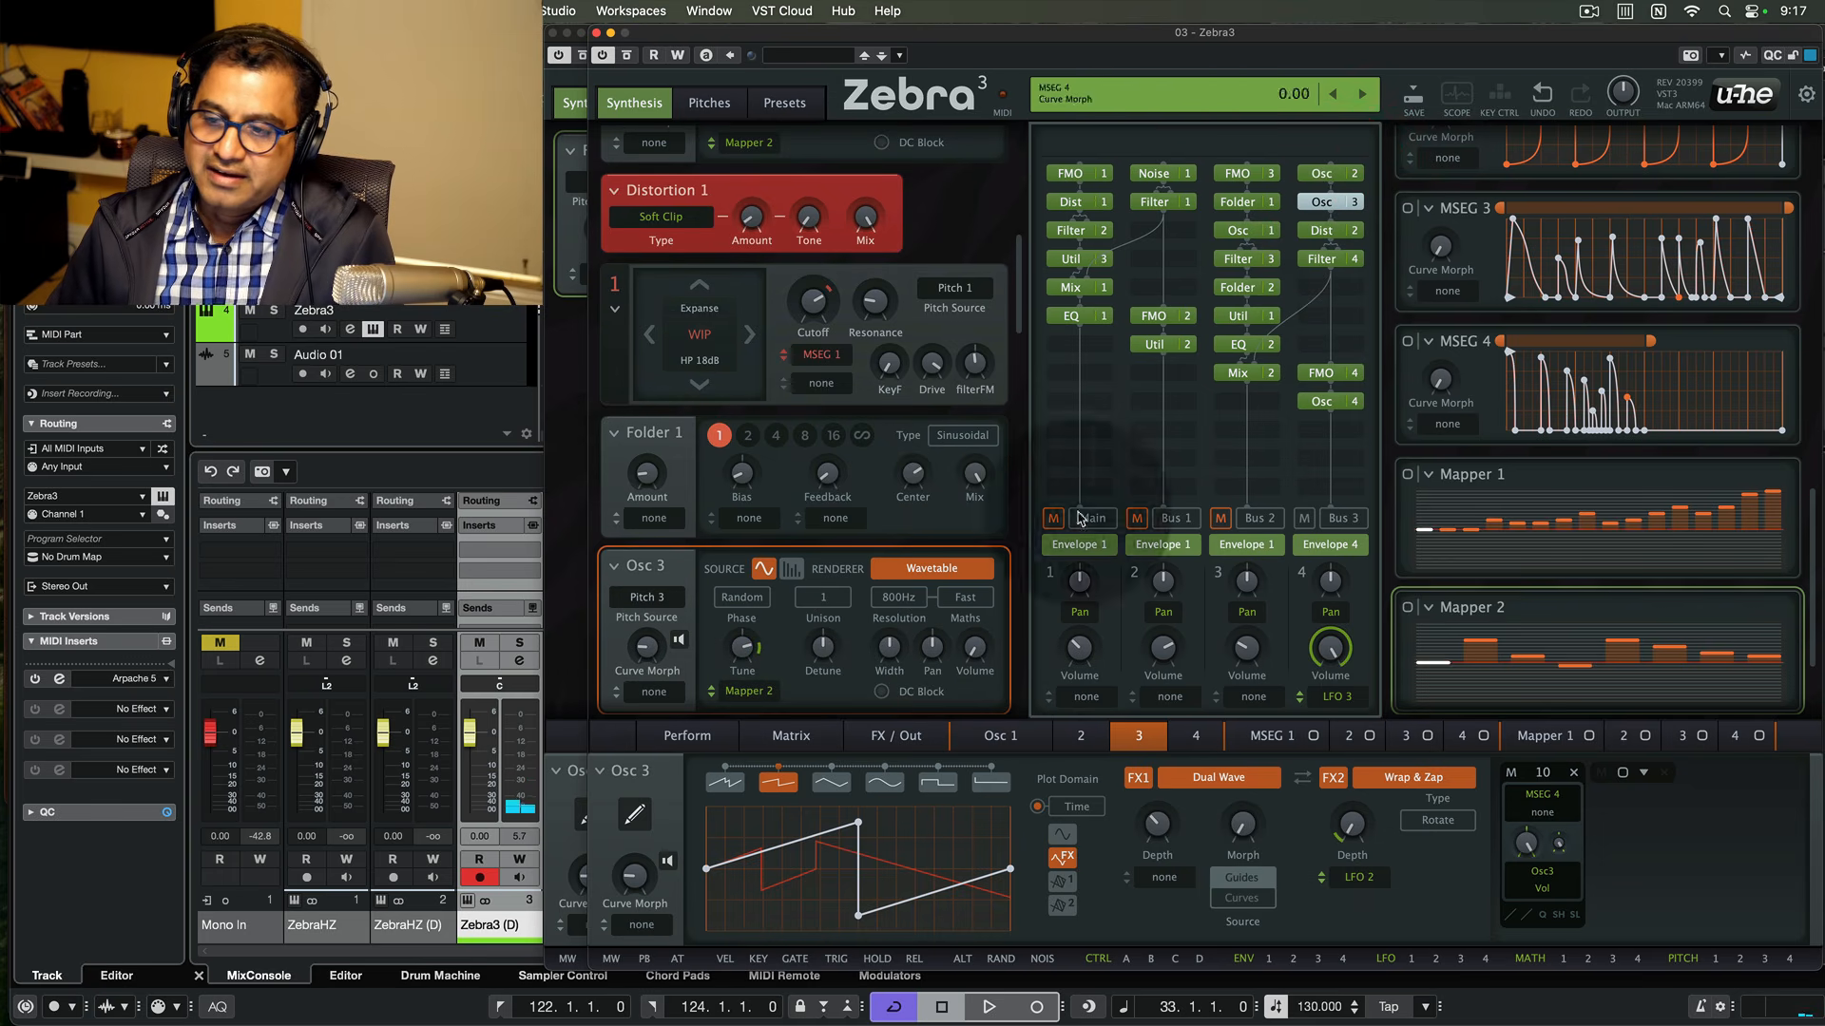
- Unmute lanes 3, 2 and 1 so the whole patch plays together
left_click(1221, 522)
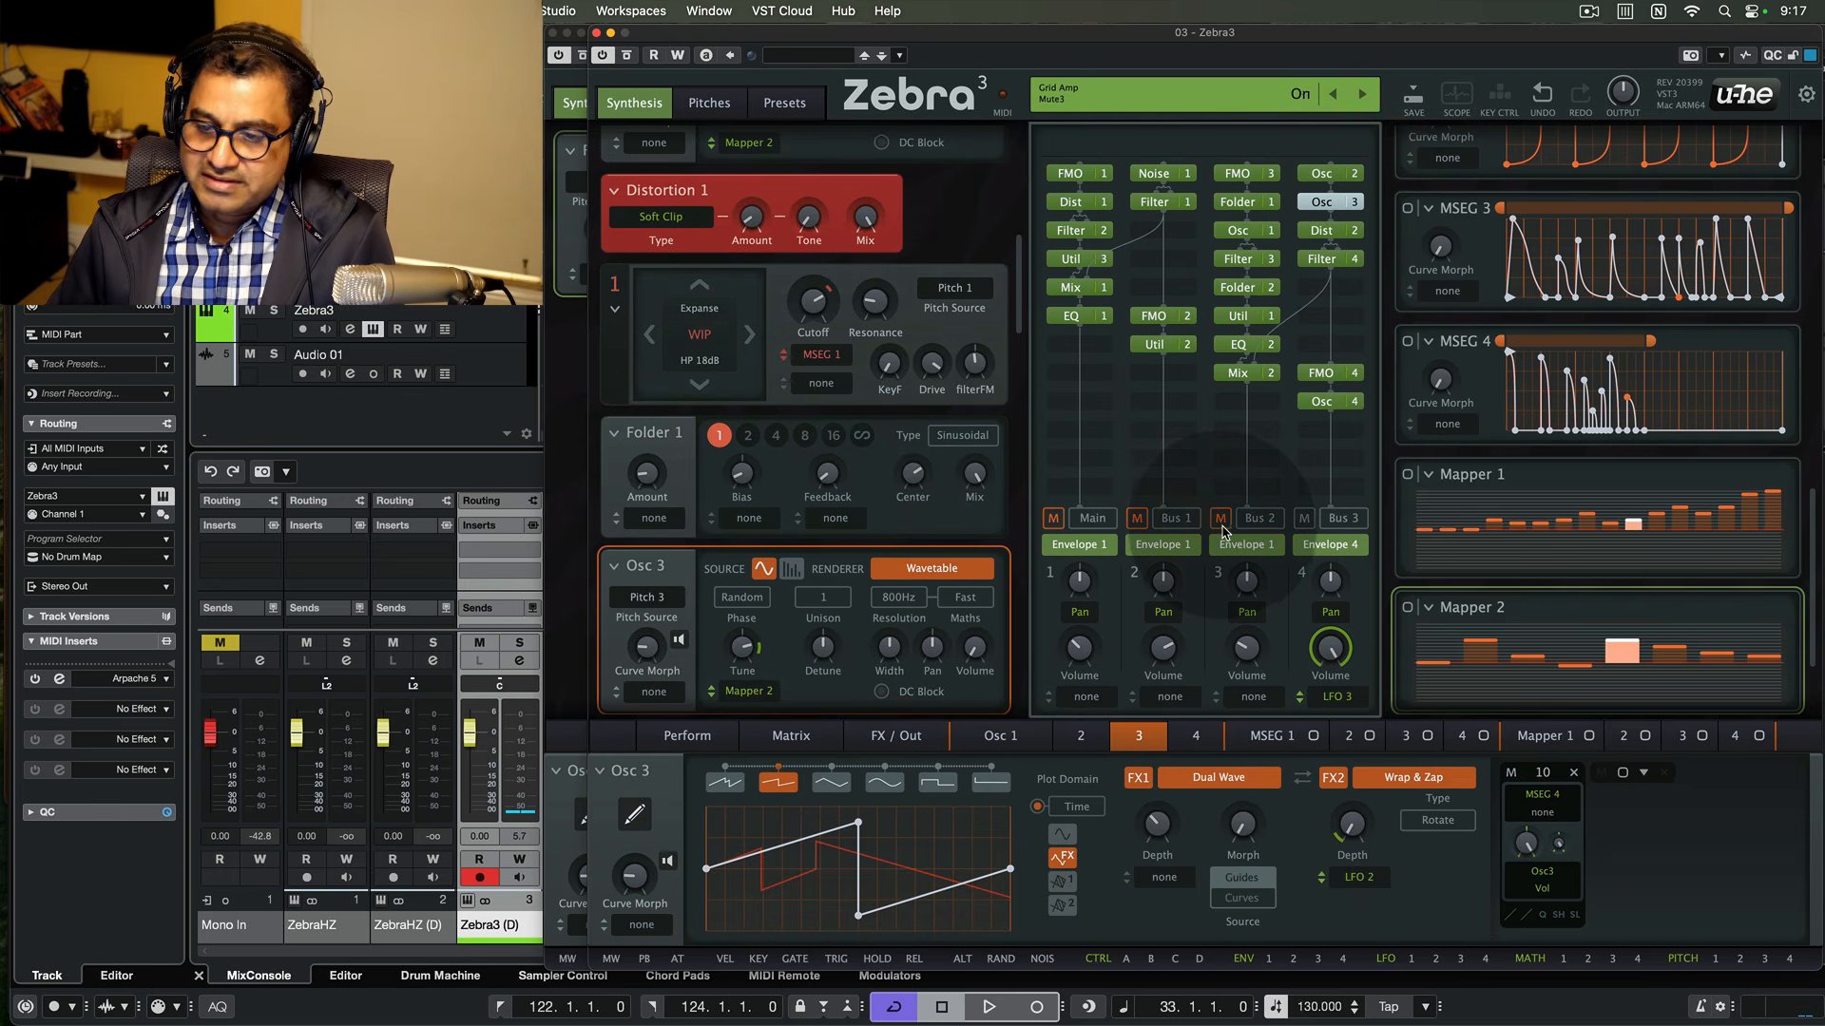
left_click(1221, 519)
left_click(1137, 519)
left_click(1053, 519)
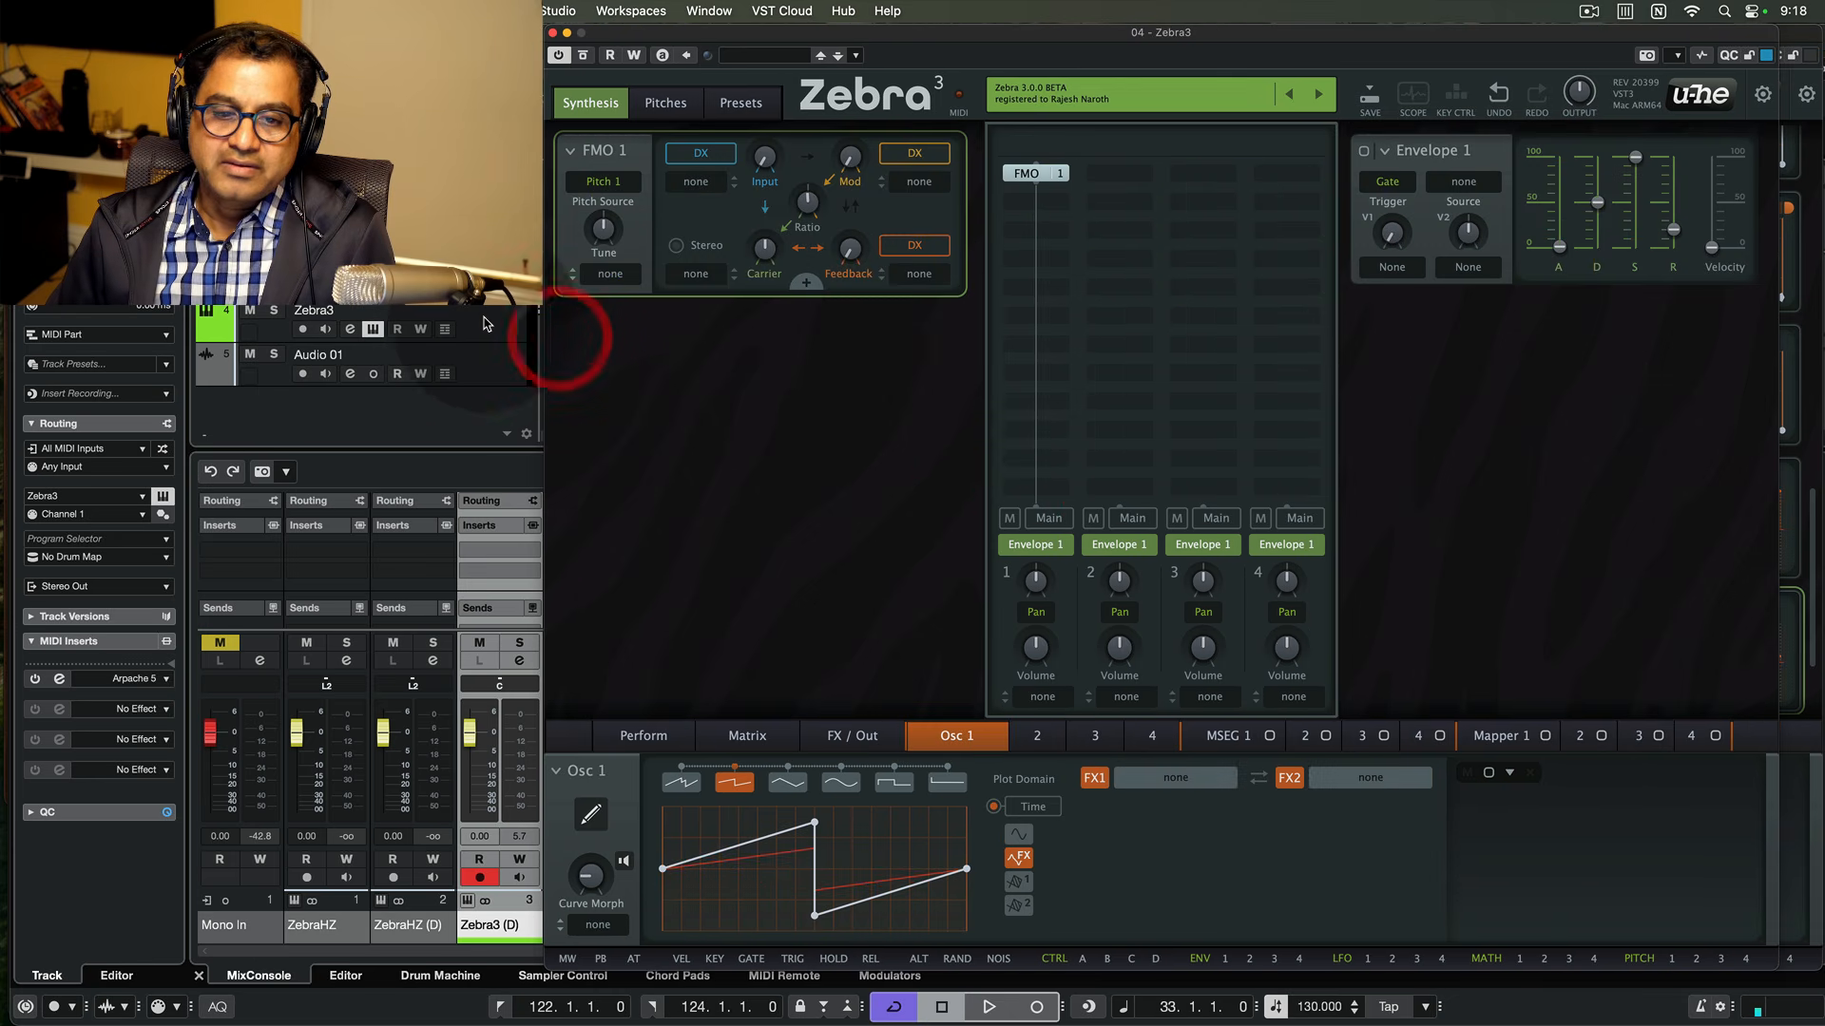
- Select the Zebra3 track in the project and focus its blank 04 - Zebra3 instrument window
left_click(485, 323)
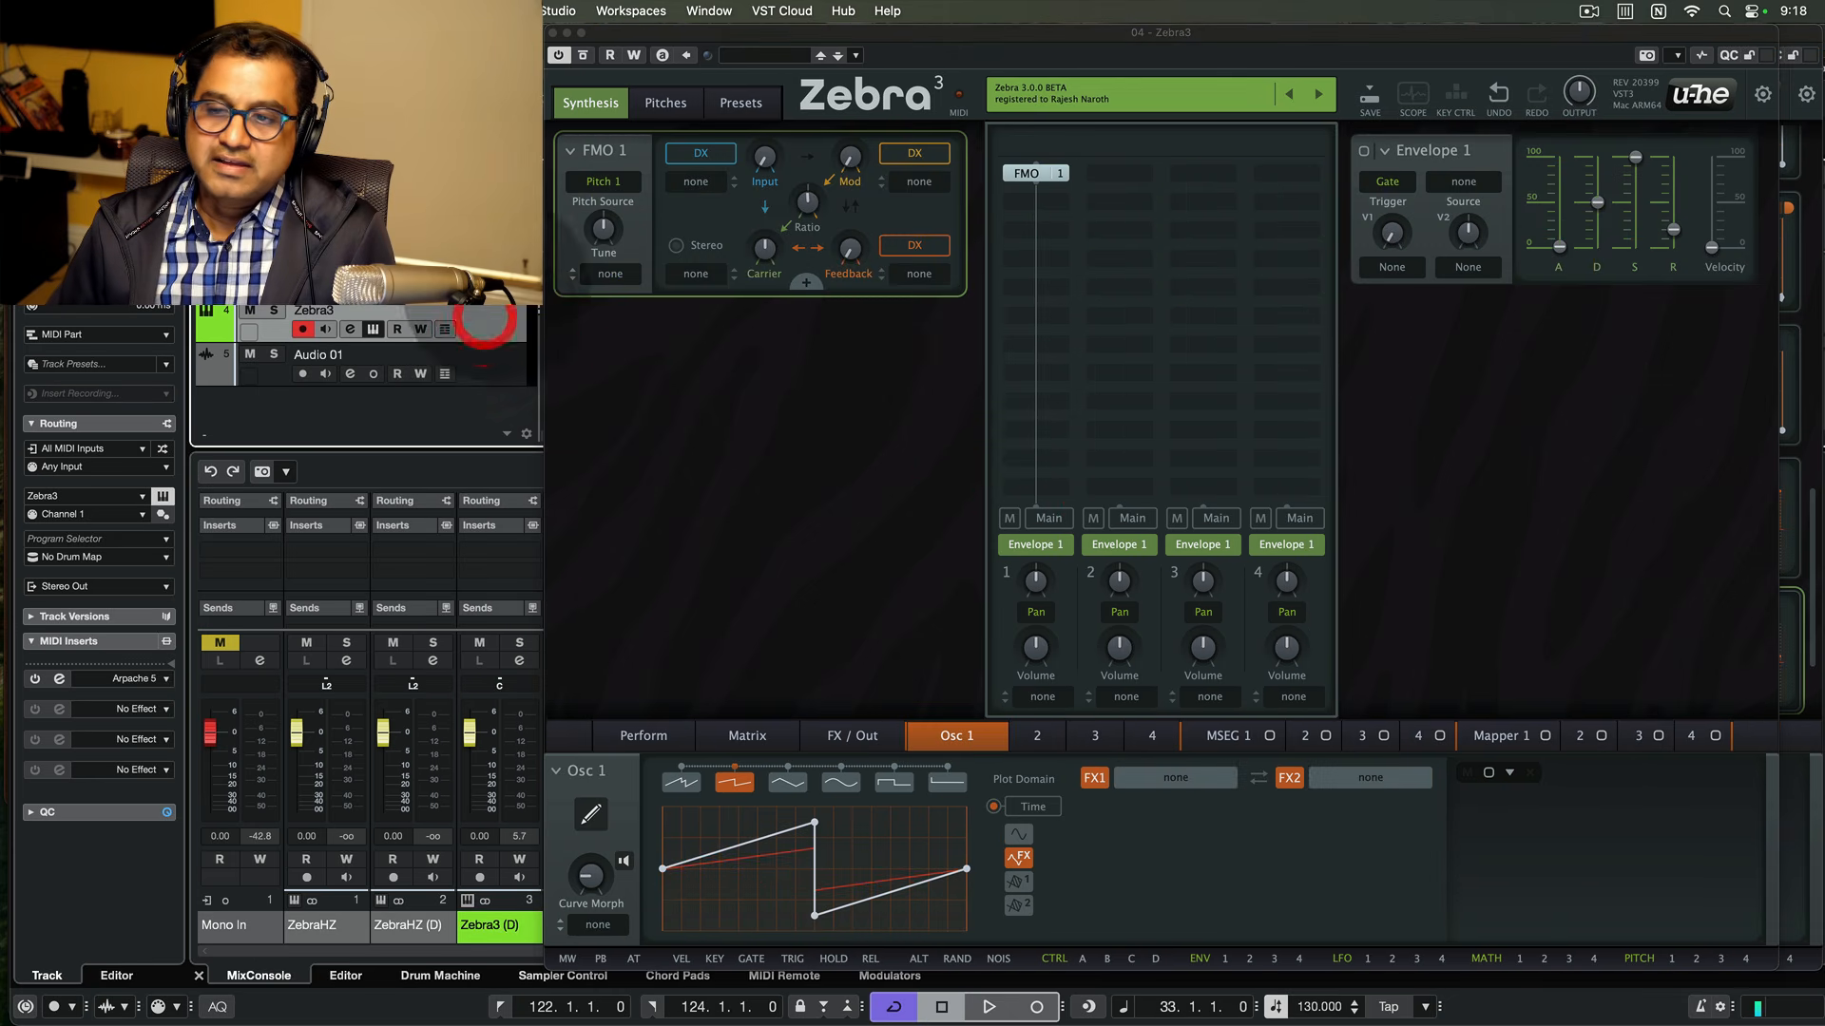
left_click(1164, 100)
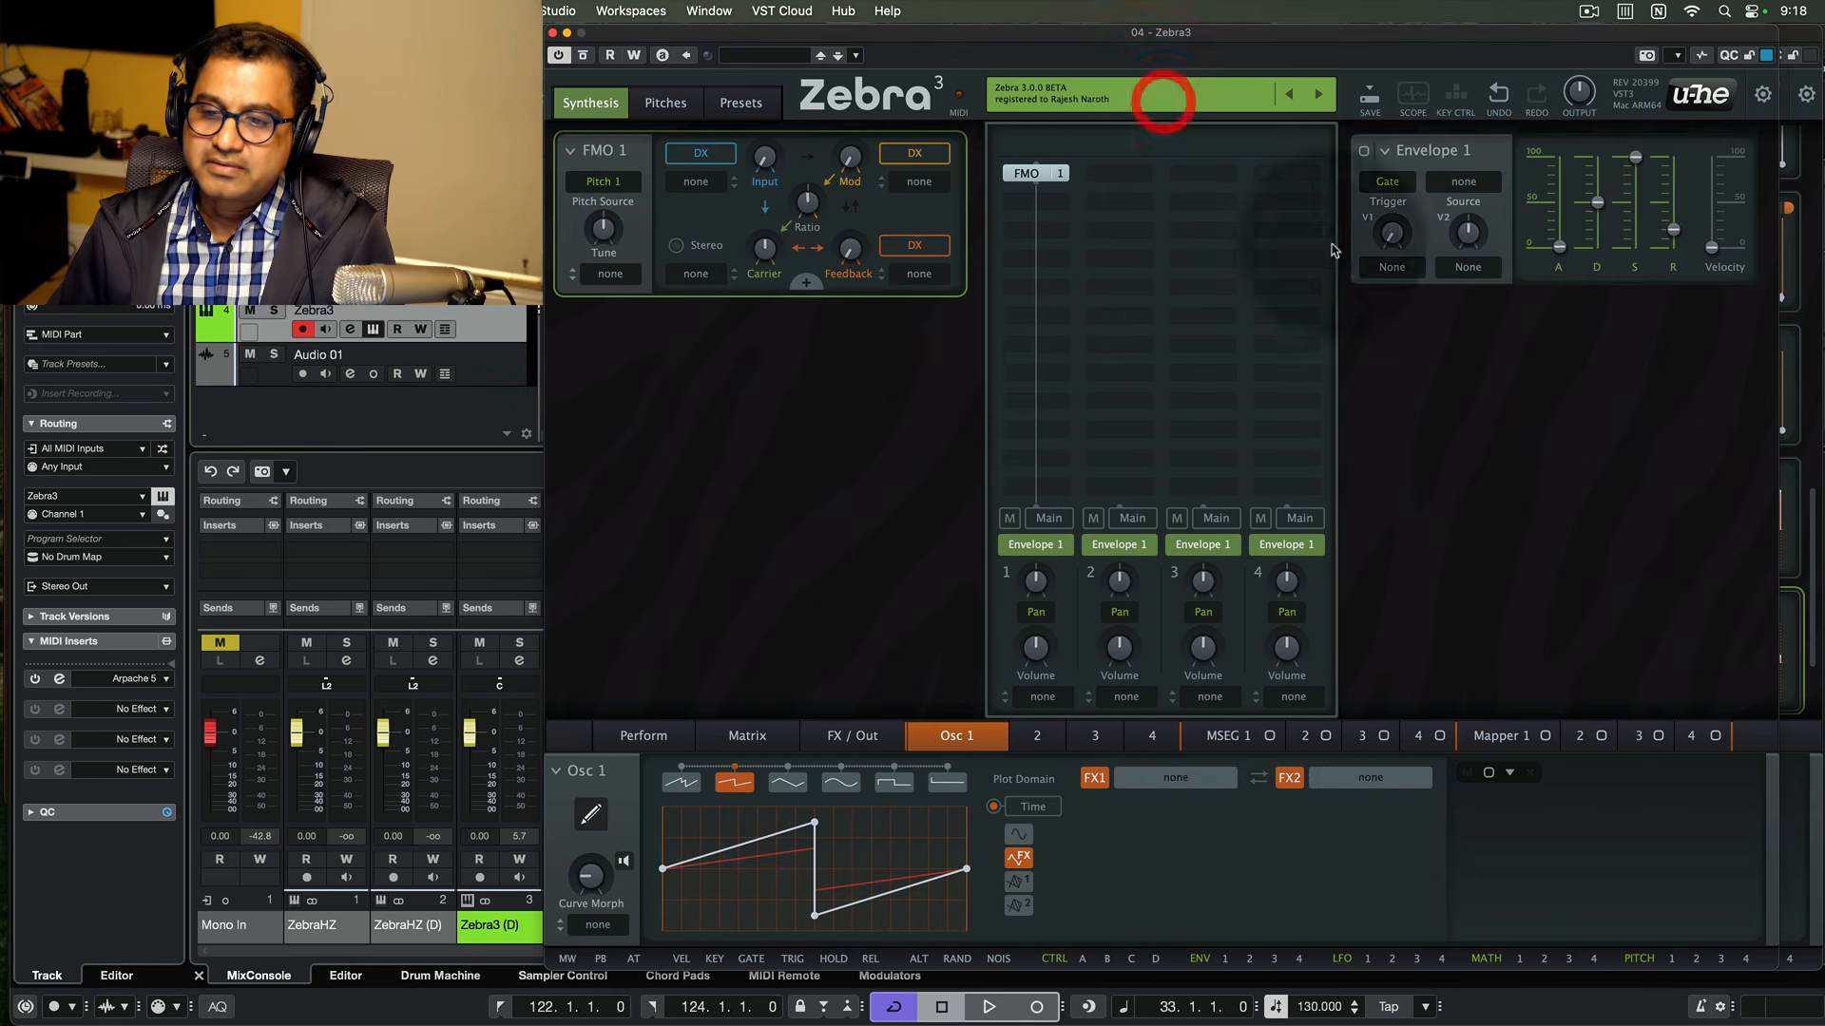
left_click(1169, 107)
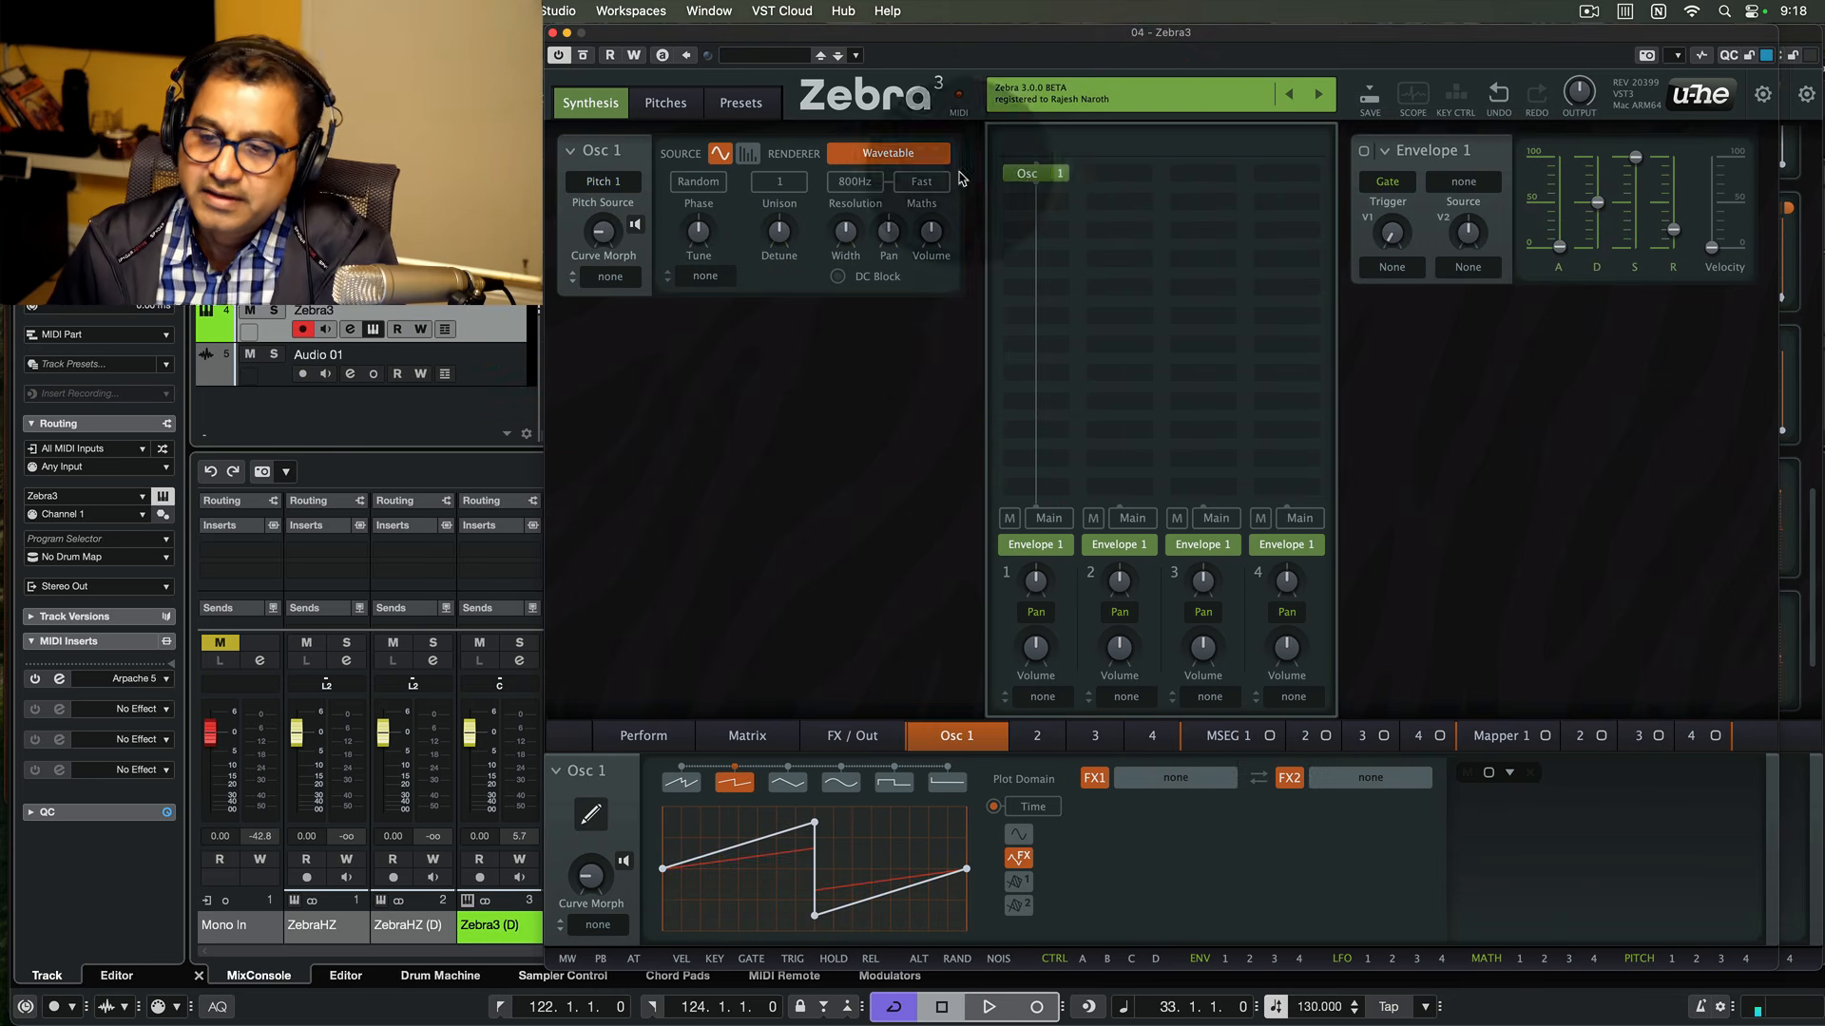
- Remove Osc 1 from lane 1 and install Osc 1 again in the first slot
right_click(1035, 177)
left_click(1099, 419)
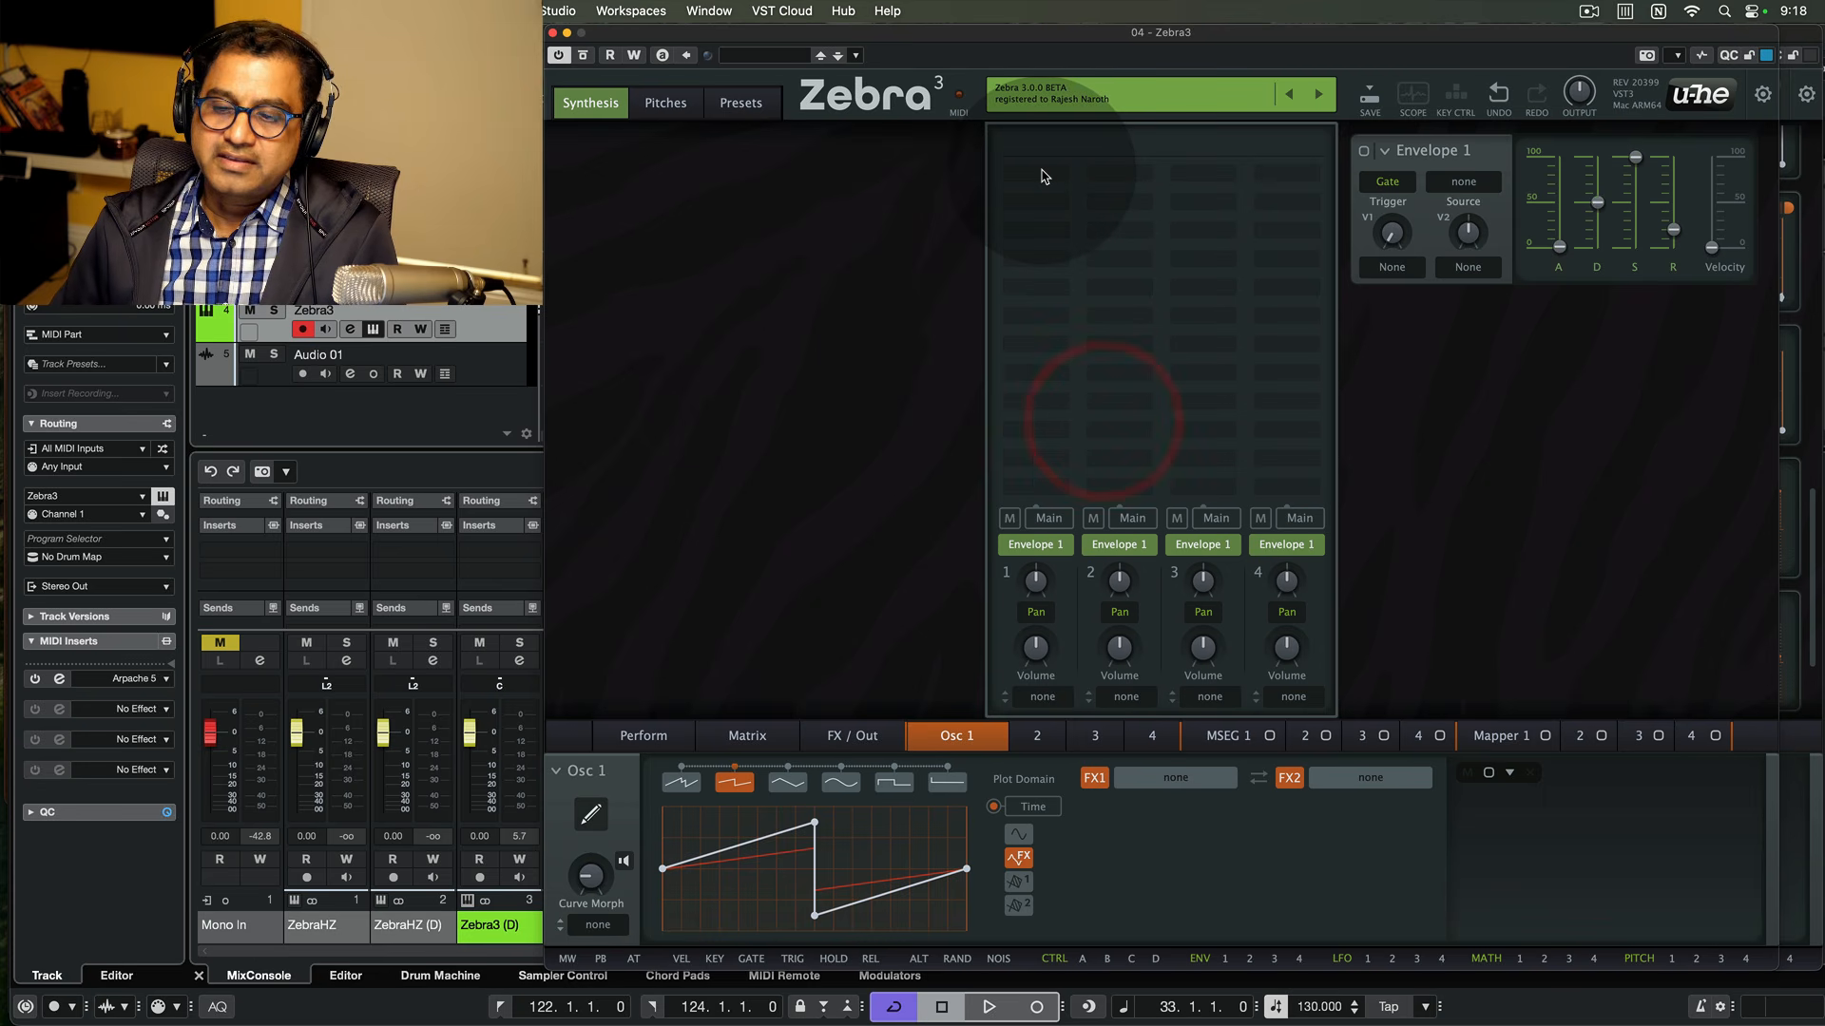
left_click(1043, 174)
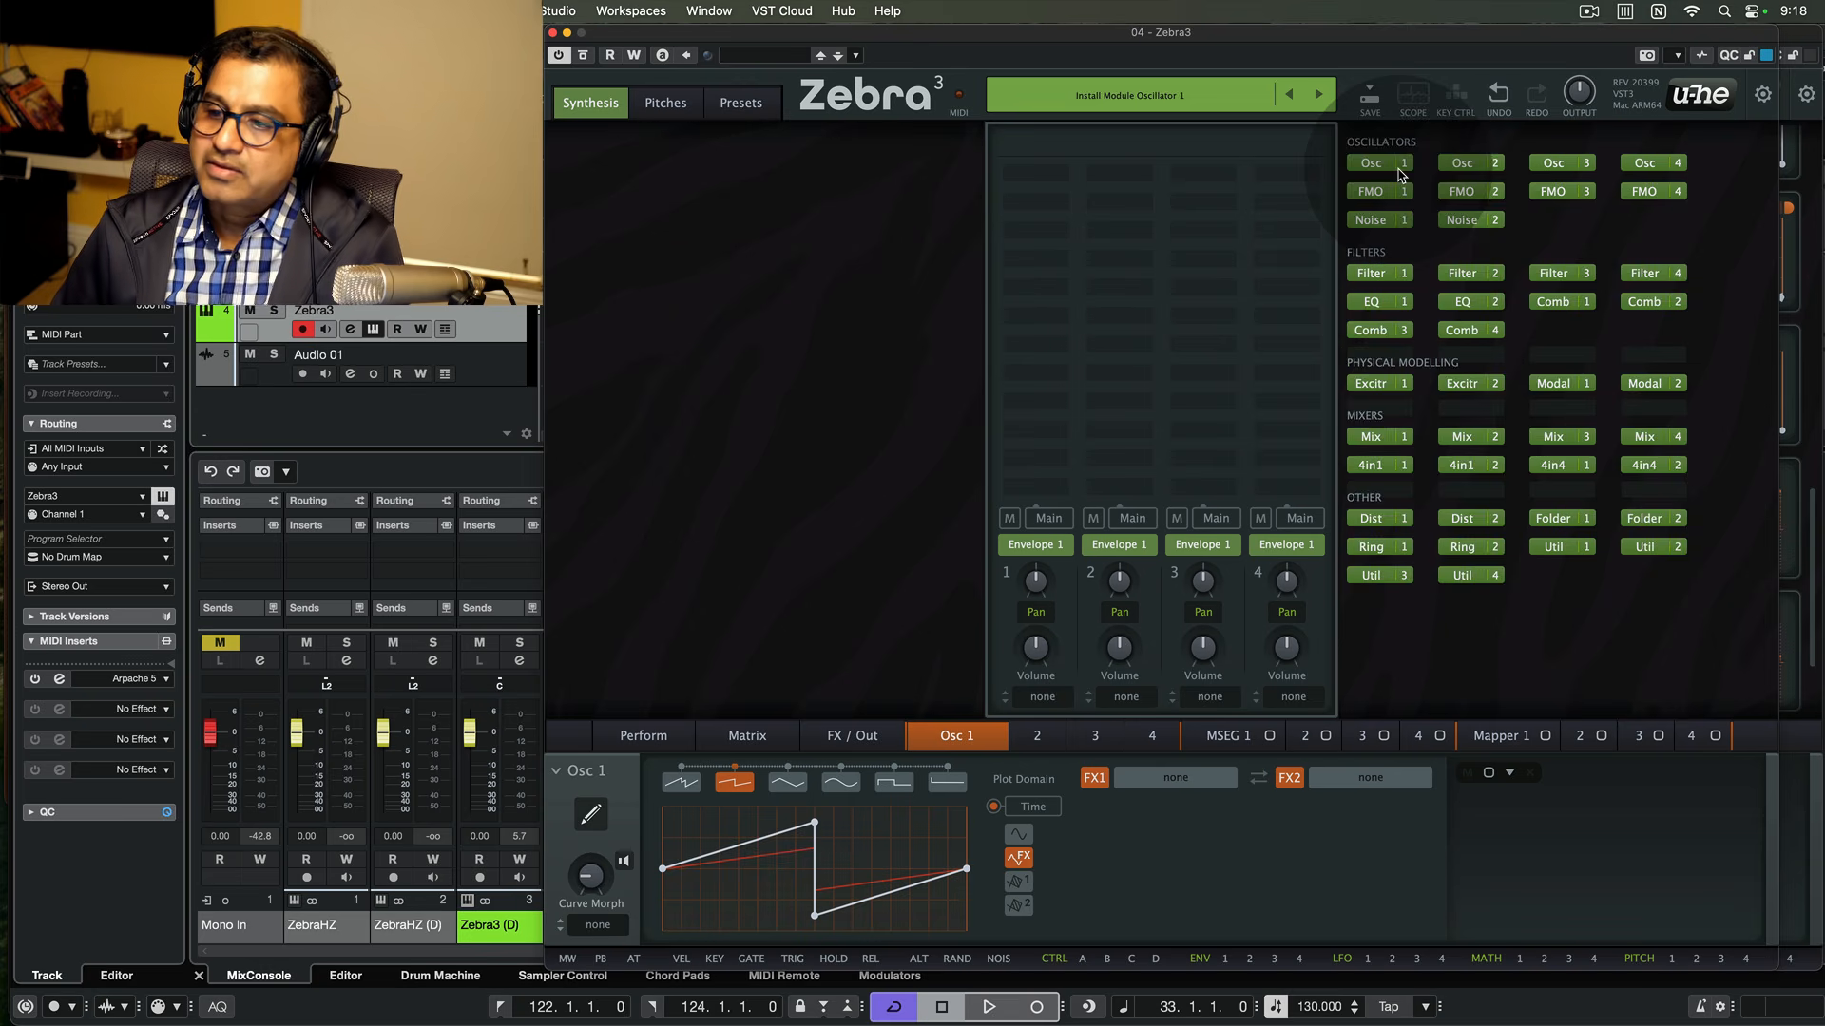
left_click(1399, 174)
- Replace the Osc 1 module in the first slot of lane 1 with FMO 1
right_click(1049, 181)
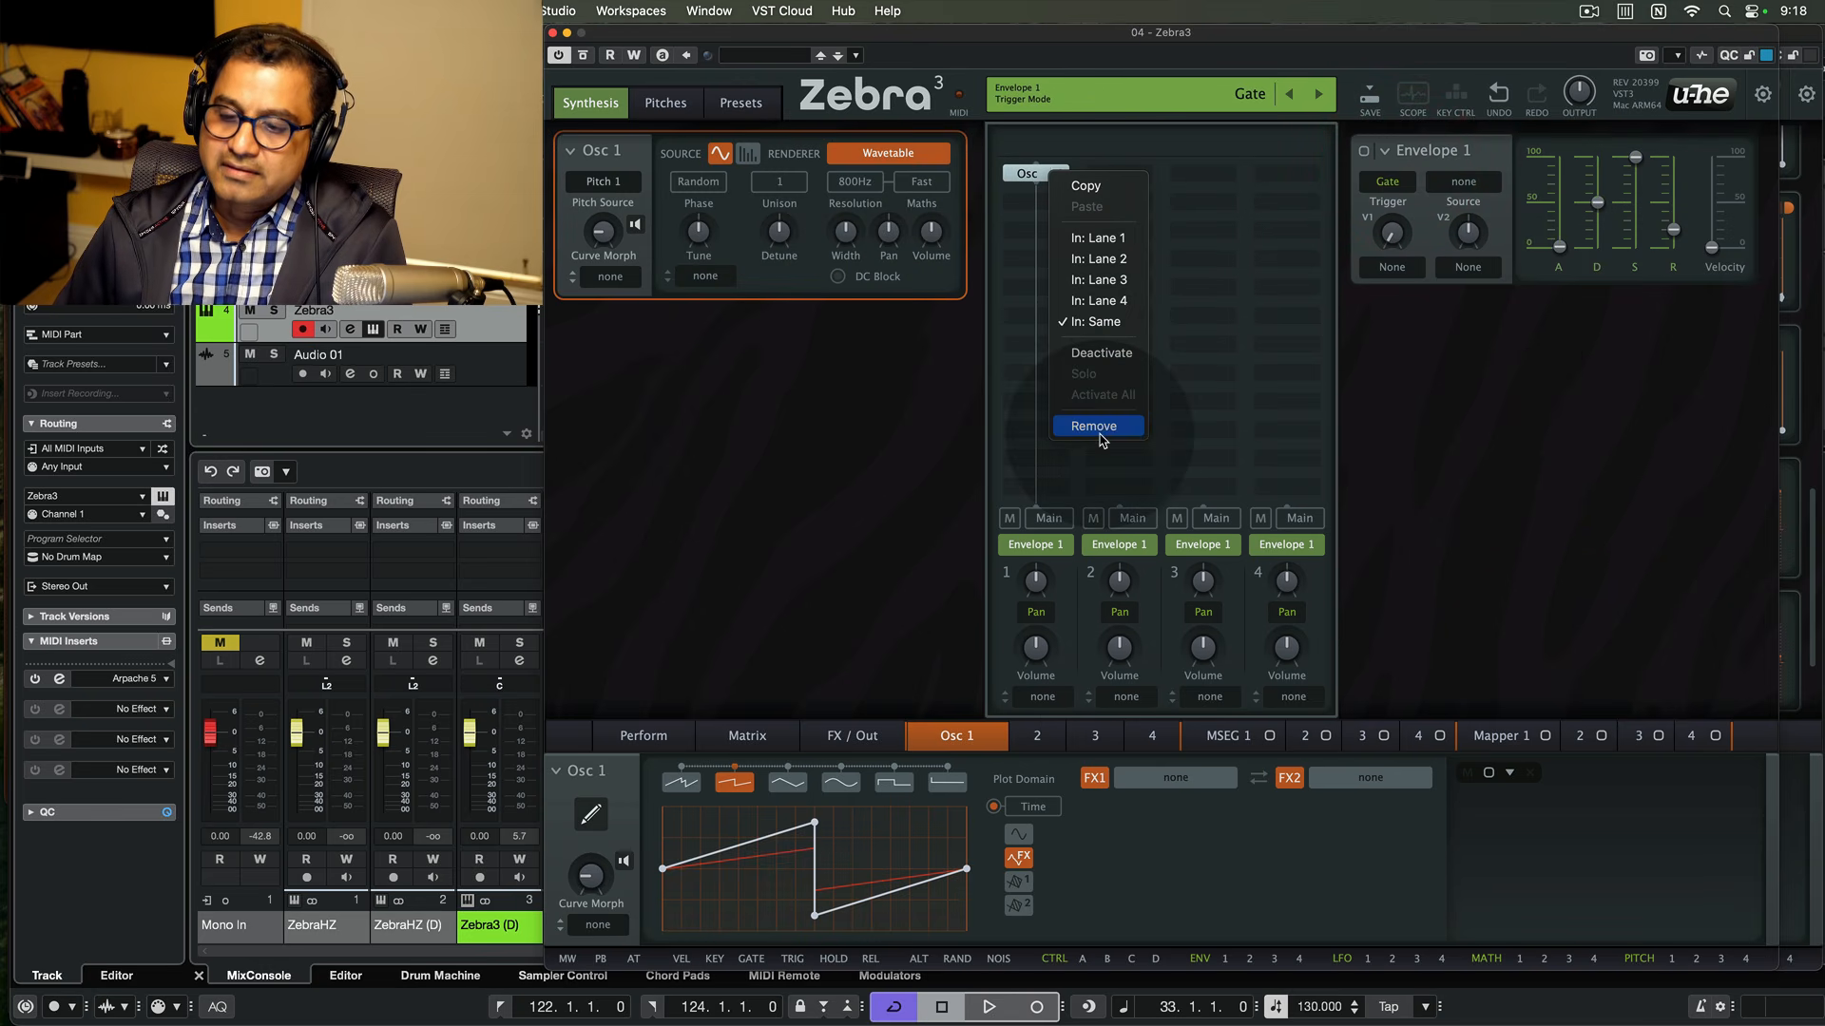
left_click(1099, 425)
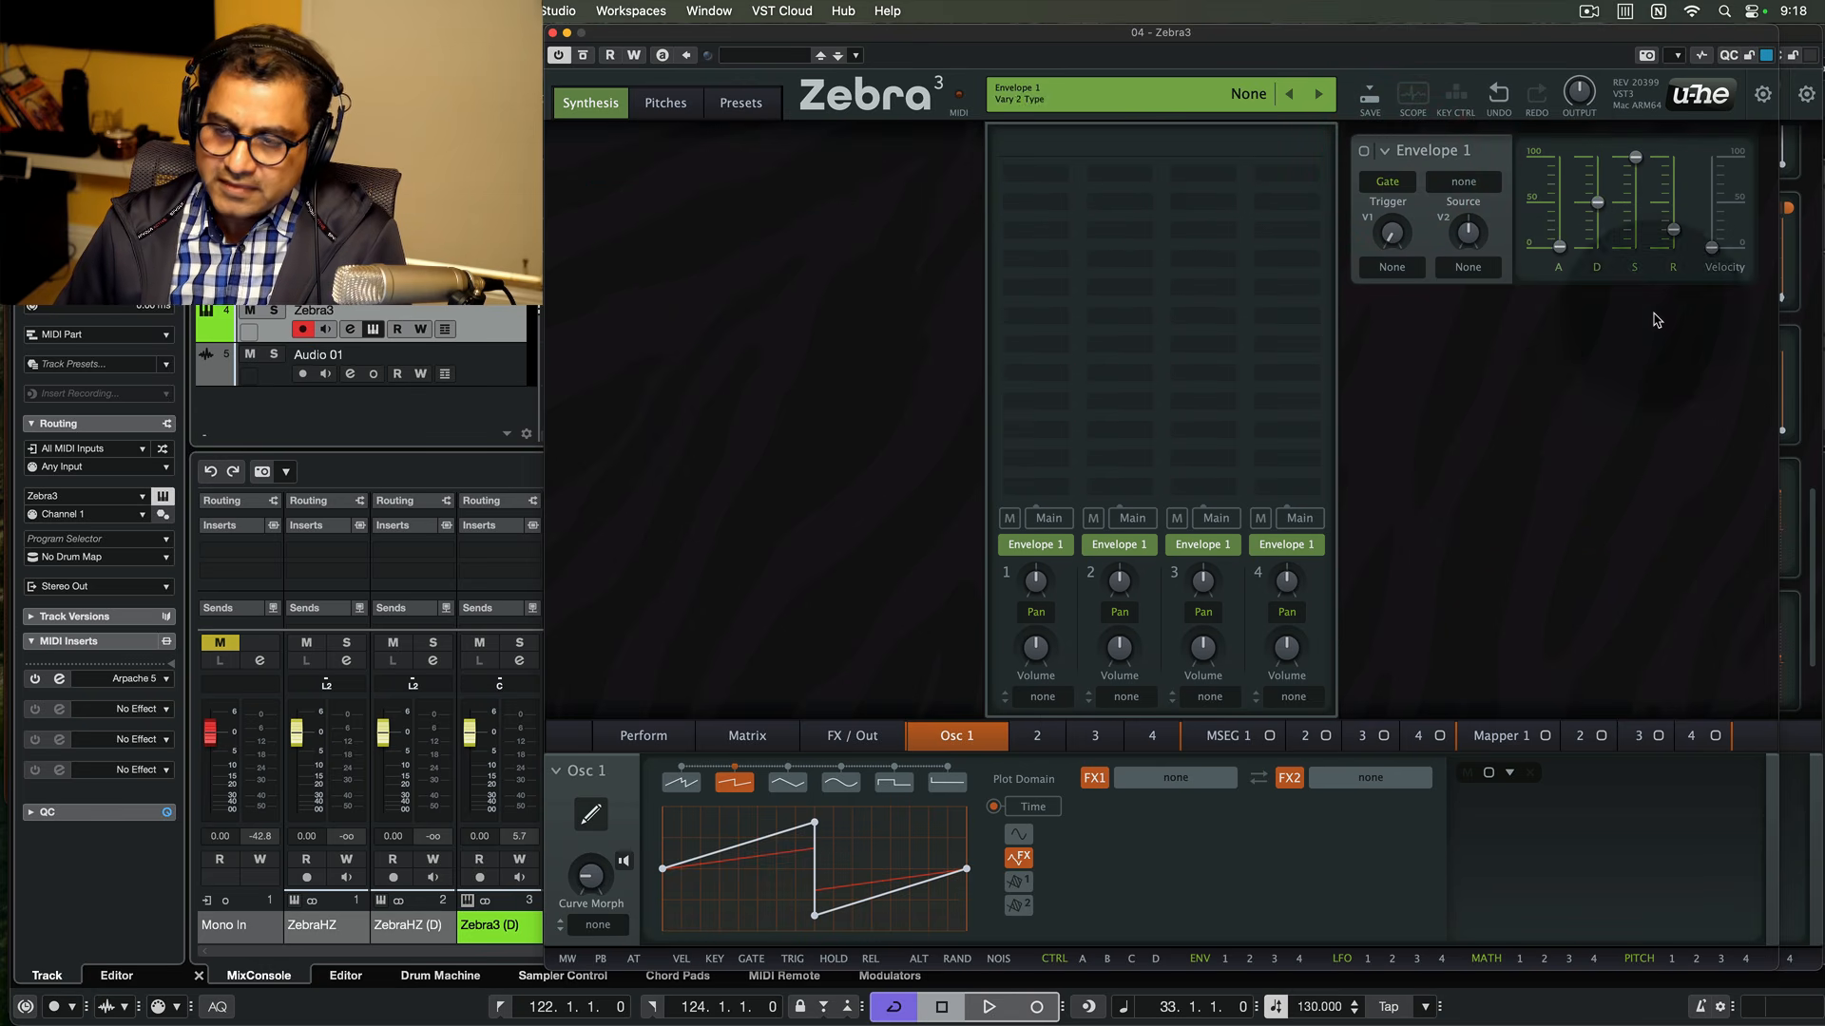
left_click(1045, 178)
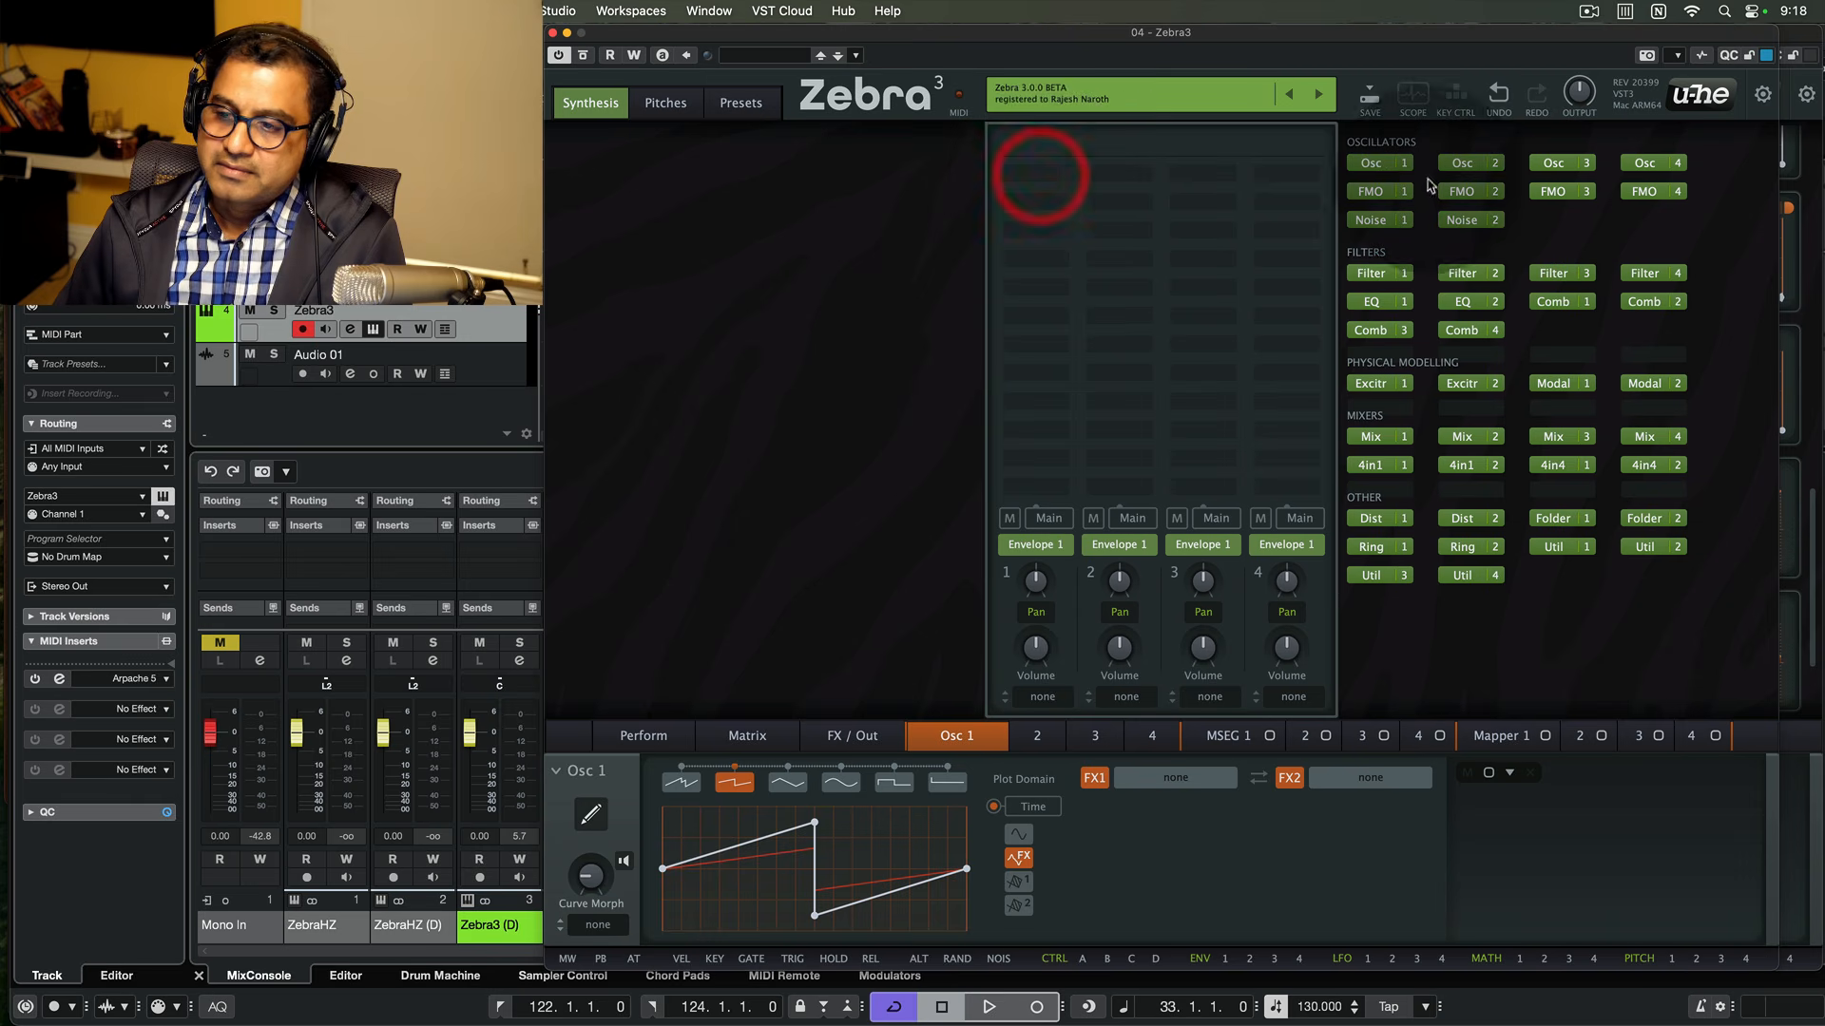
left_click(1378, 189)
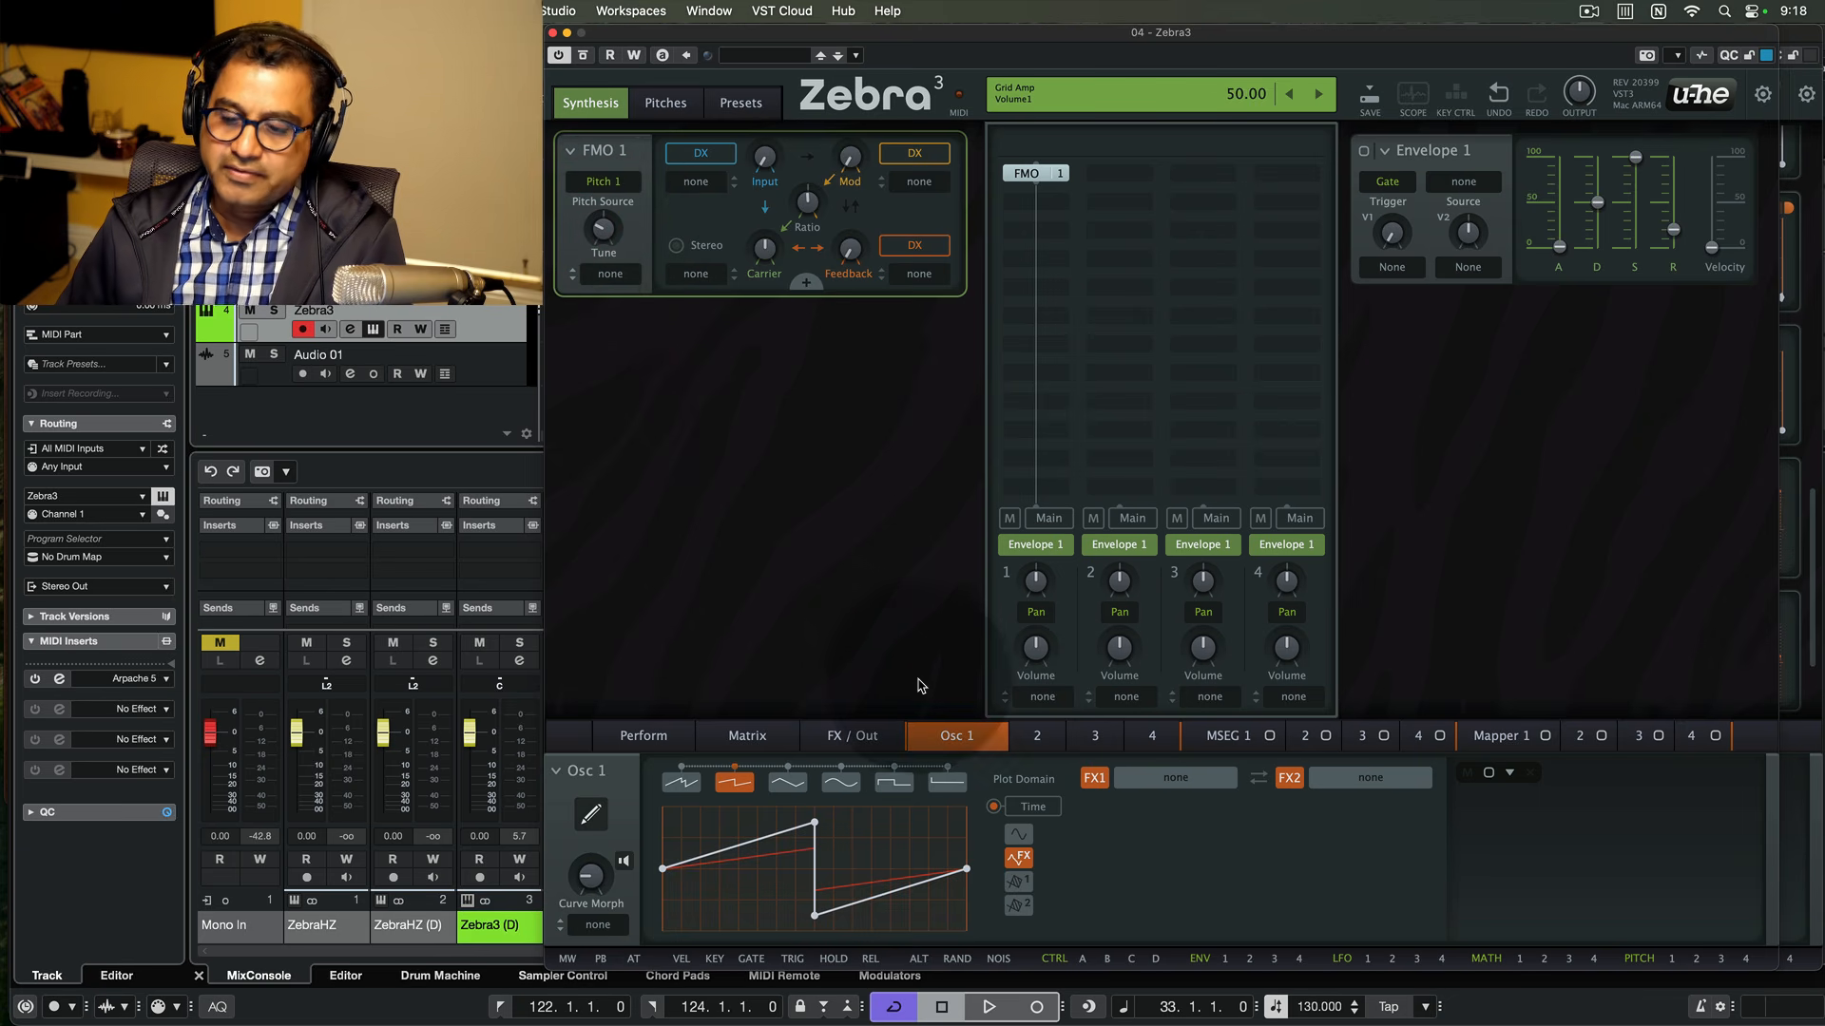
- Reshape MSEG 1 into a decay by raising its start point to the maximum and lowering the 2.1 point to 0.00
left_click(1226, 736)
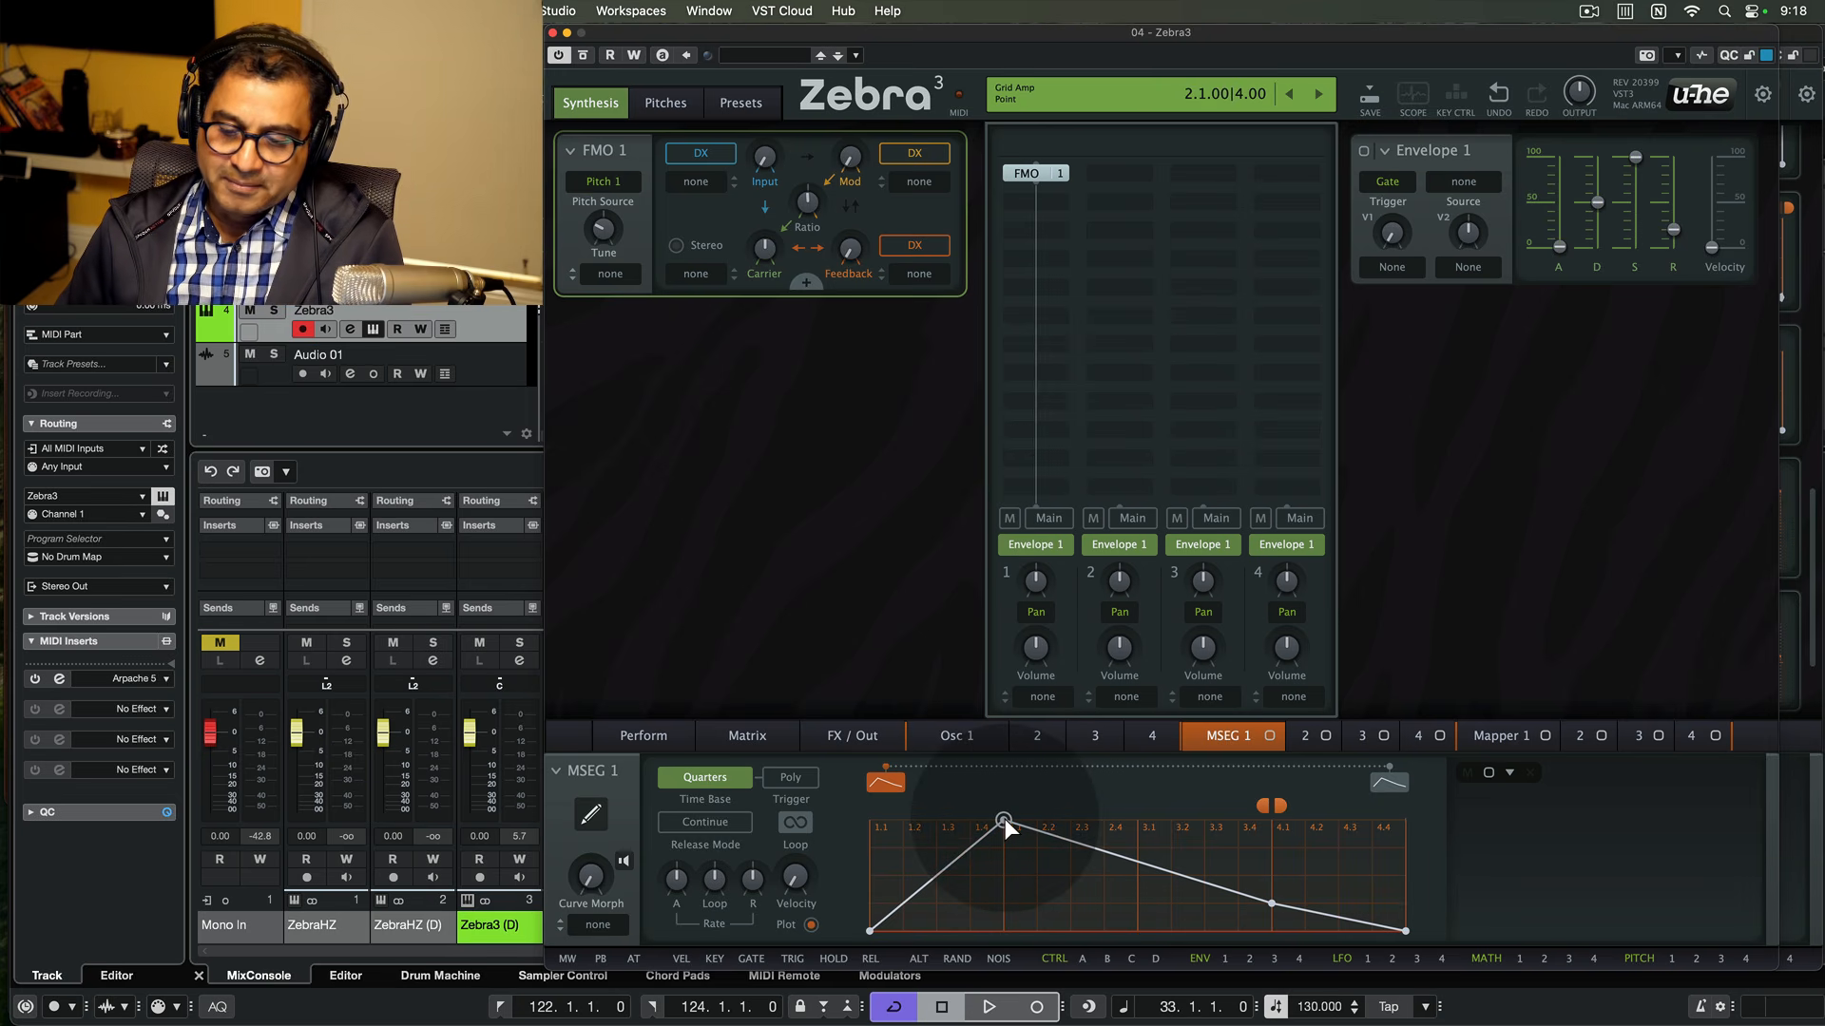
mouse_move(1005, 819)
left_mouse_down()
mouse_move(864, 819)
mouse_move(920, 920)
mouse_move(1009, 918)
mouse_move(1007, 944)
left_mouse_up()
double_click(999, 895)
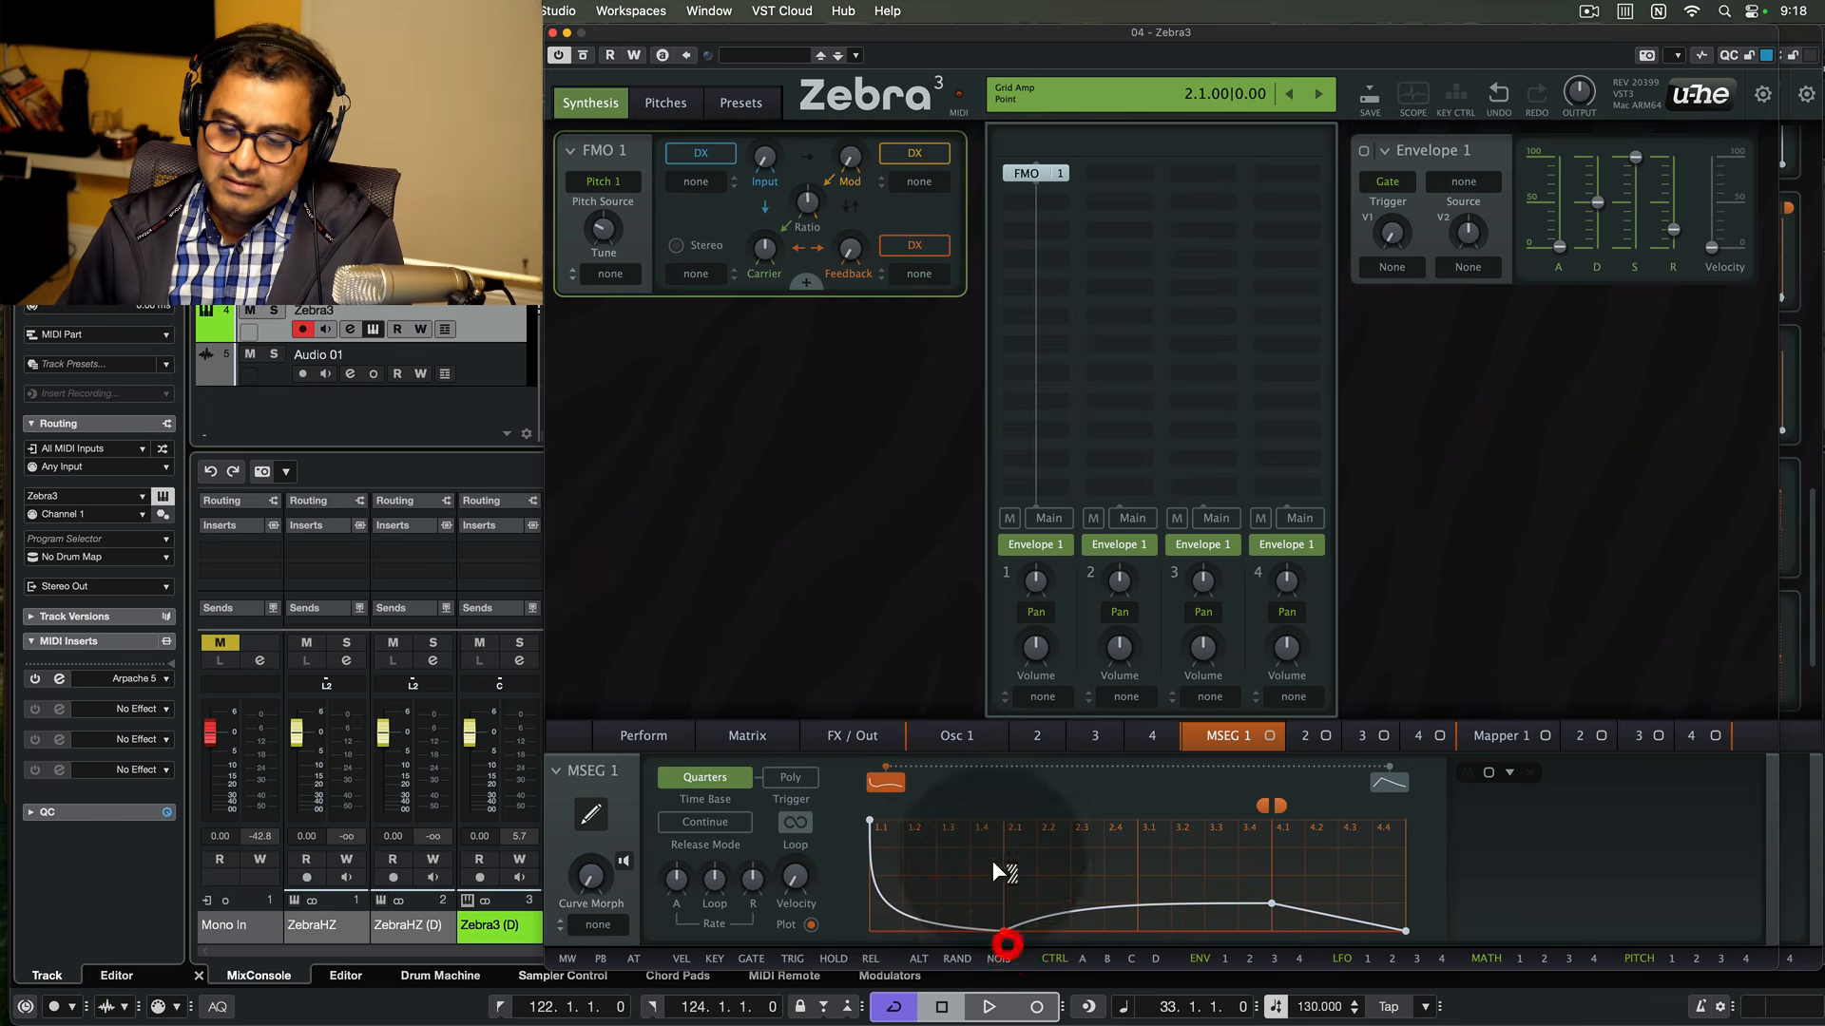
- In the large MSEG 1 editor, add a second decay with points at 2.1.04 (level 4.00) and 3.1.00 (level 0.00)
left_click(591, 814)
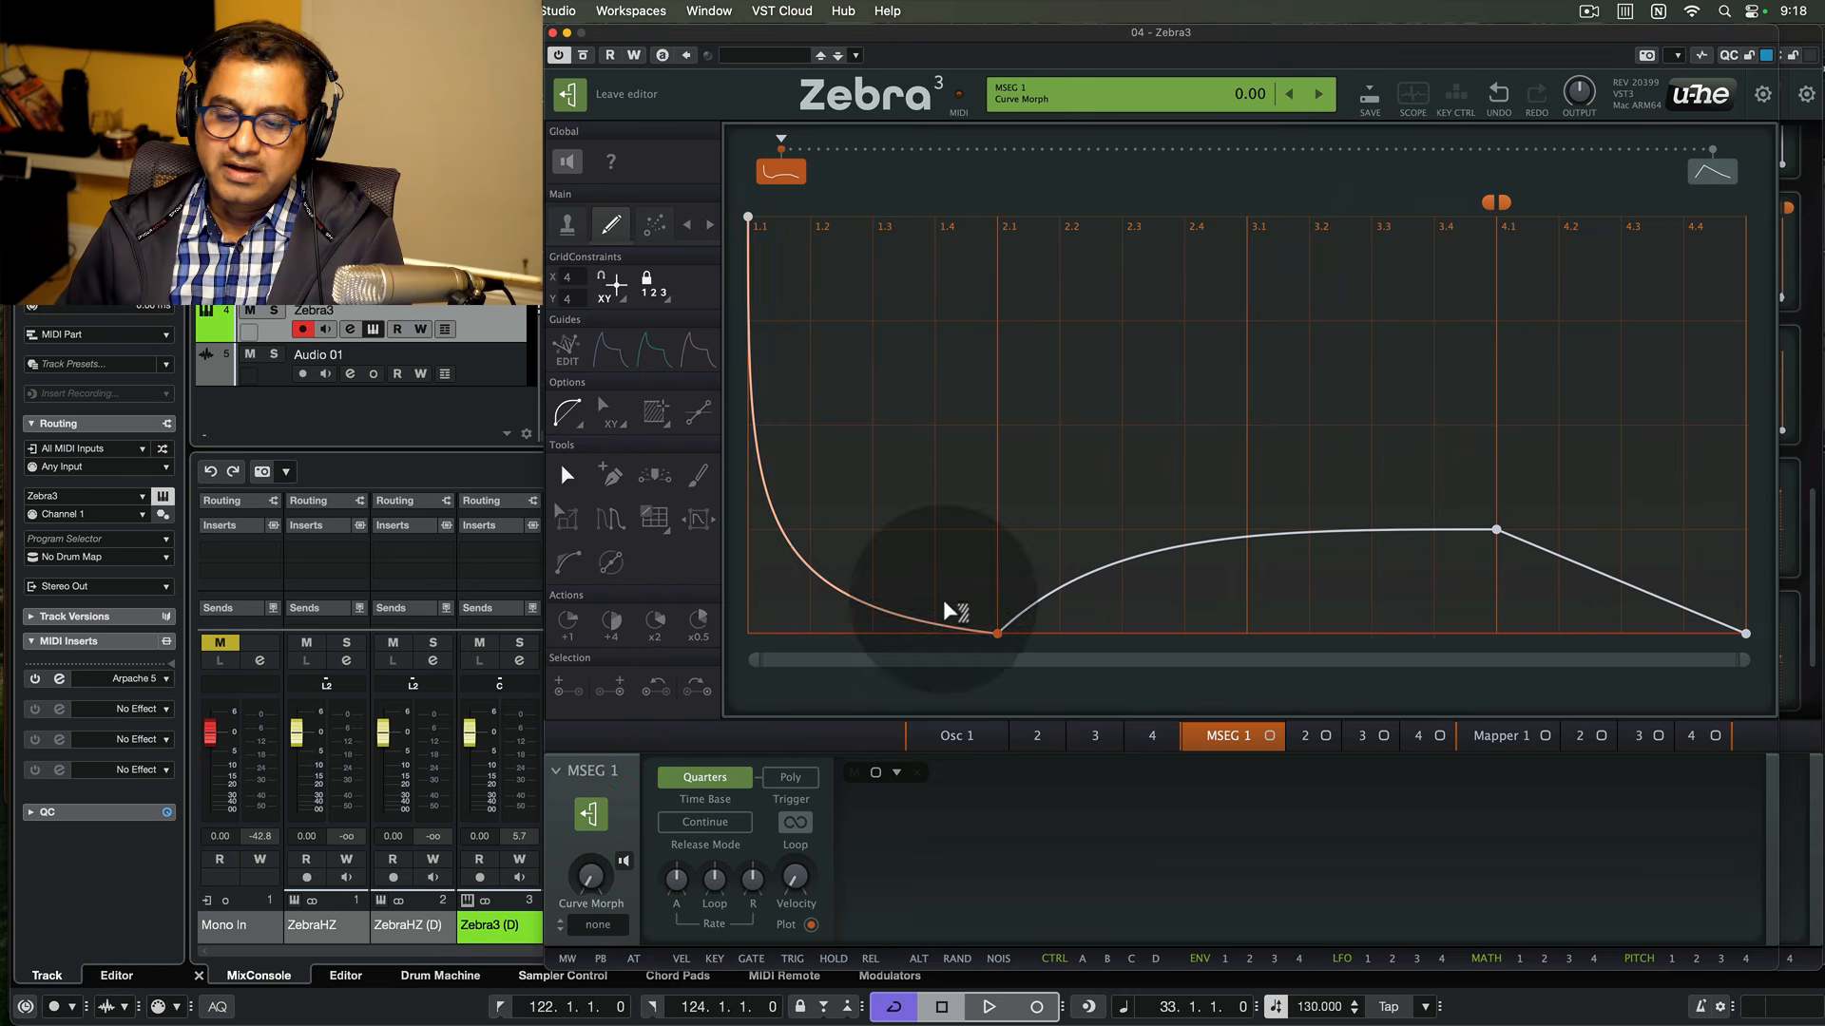
left_click(999, 218)
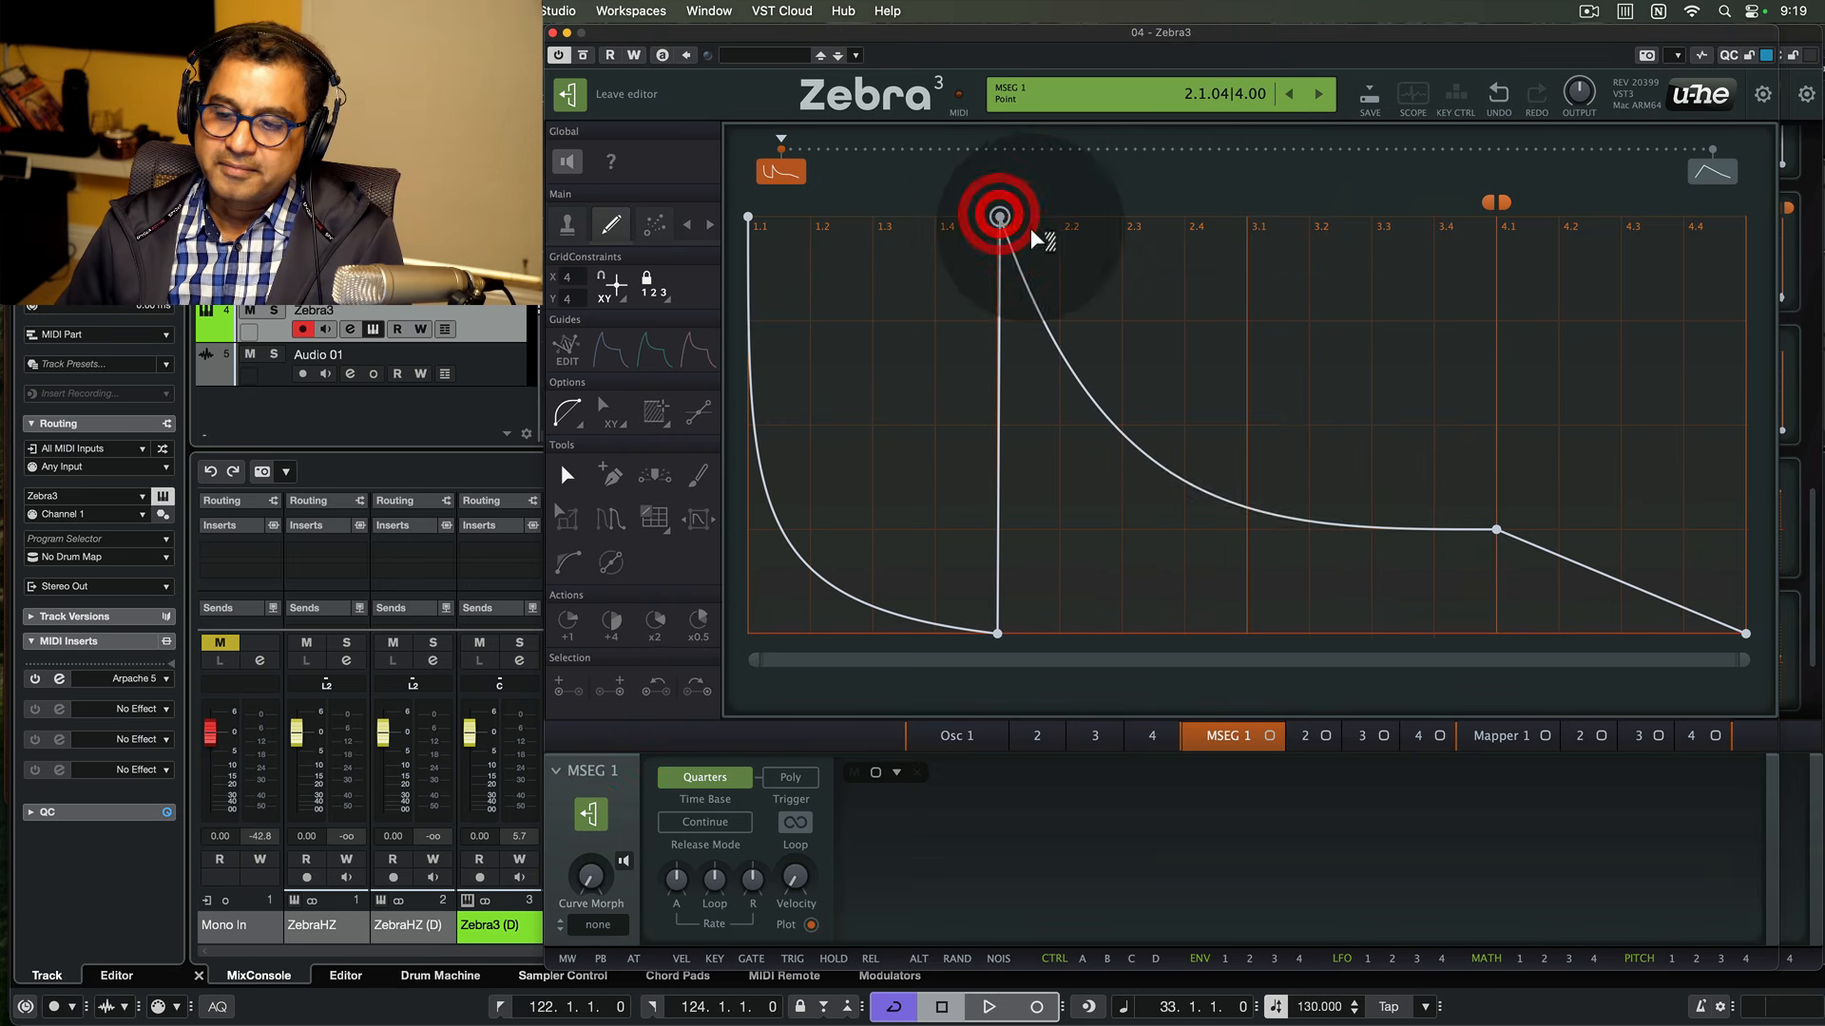
left_click(1248, 632)
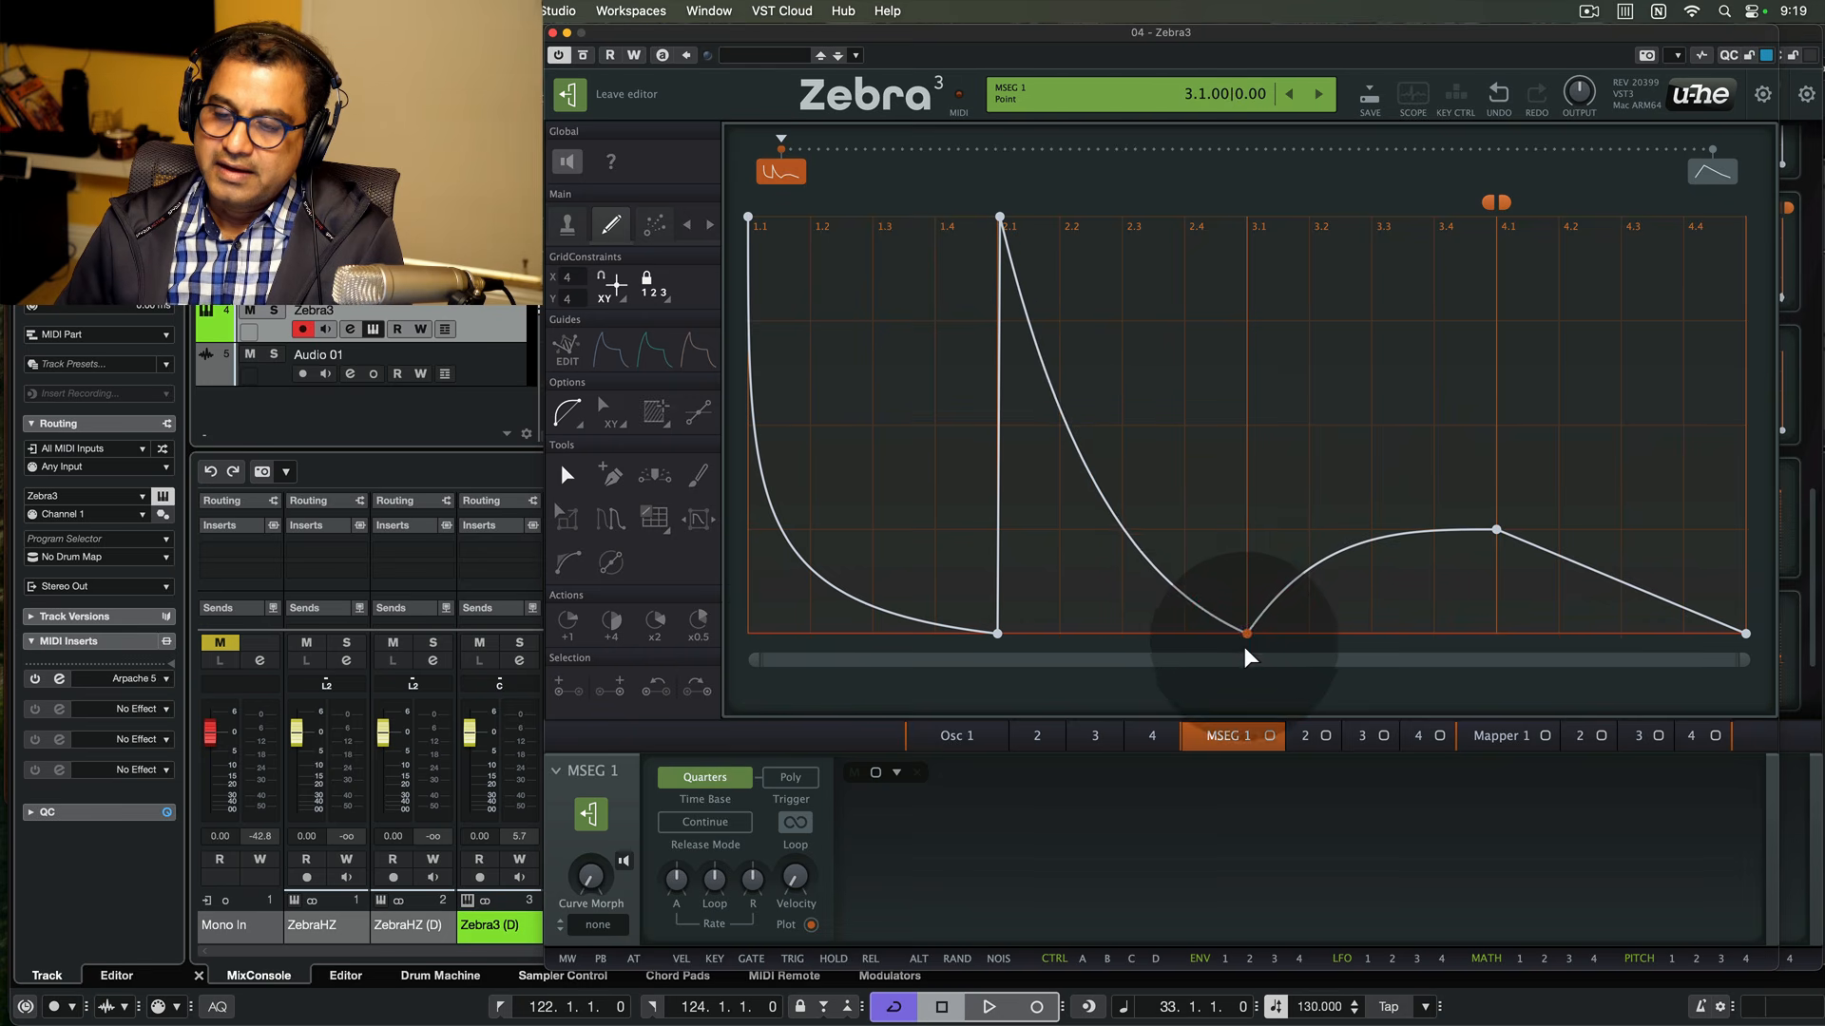
- Set the MSEG 1 loop range from 1.1 to 3.1 and lower the point near 4.1 to zero
left_click_drag(1490, 202, 750, 229)
left_click_drag(1498, 201, 1248, 204)
left_click_drag(1497, 529, 1513, 656)
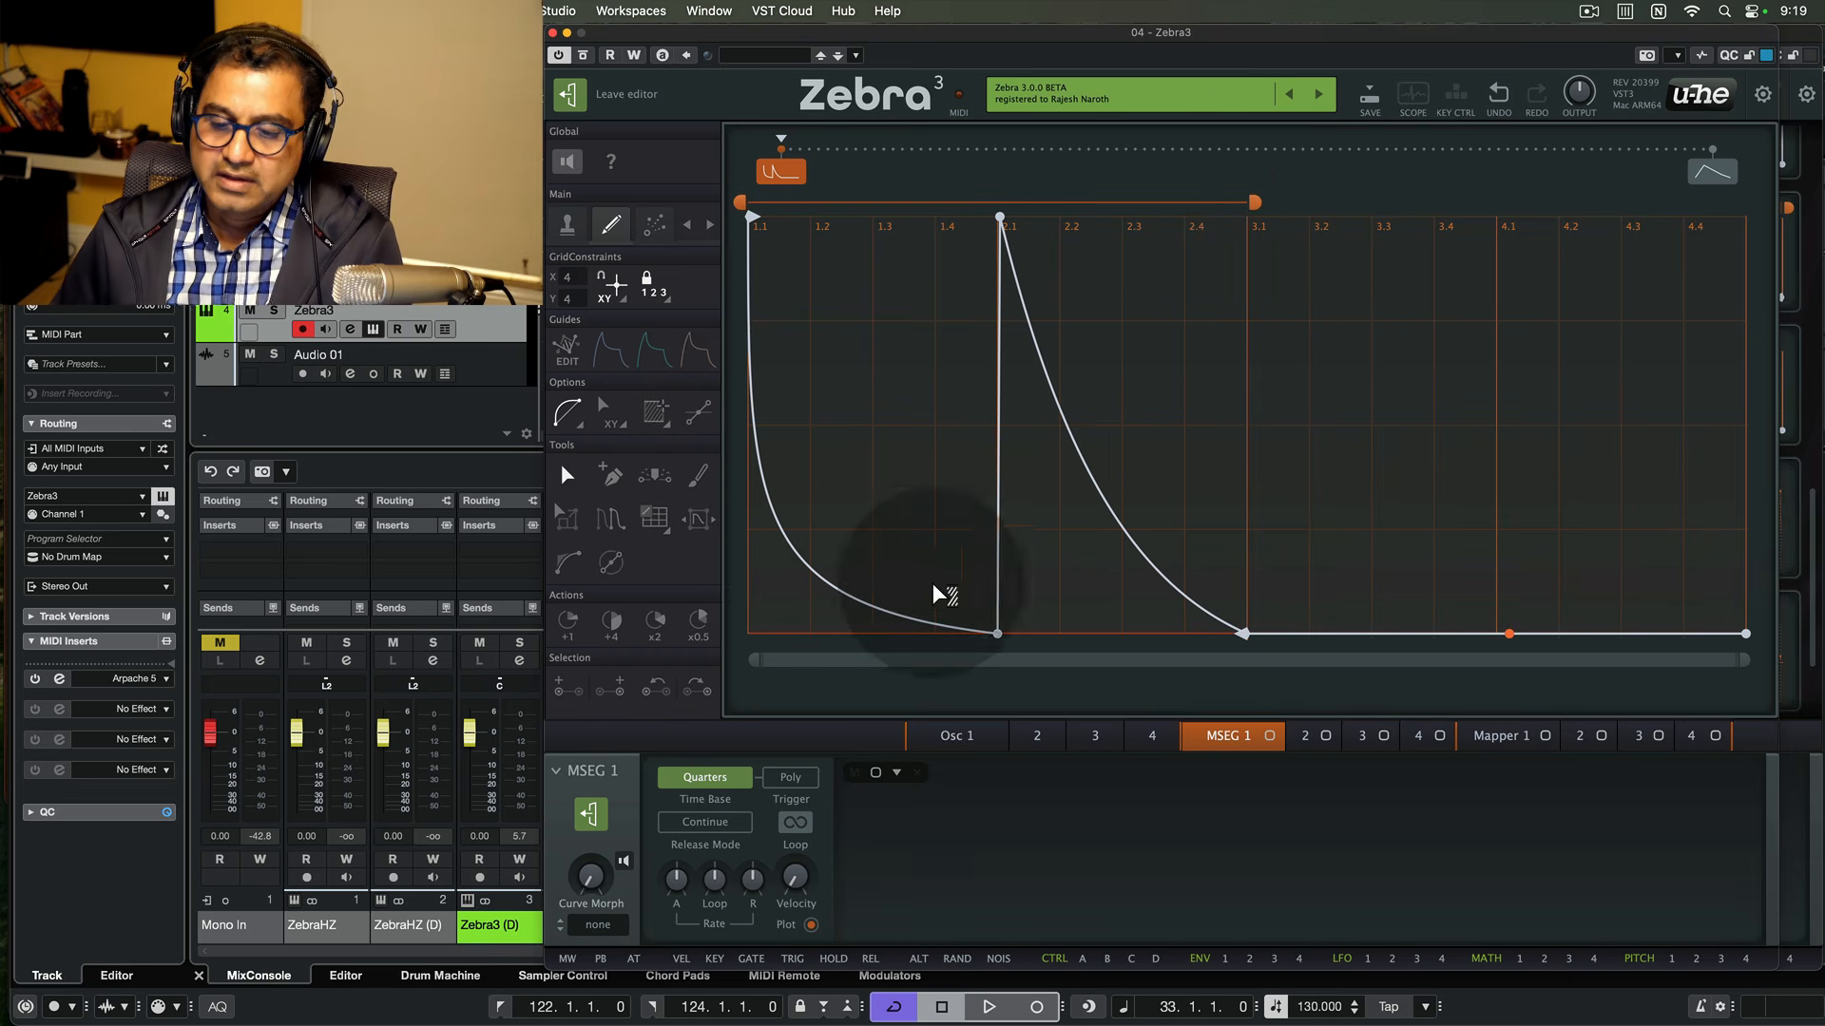
- Shorten both MSEG 1 decays by adding points at 1.3.00 and 2.3.00 with level 0.00
left_click(872, 608)
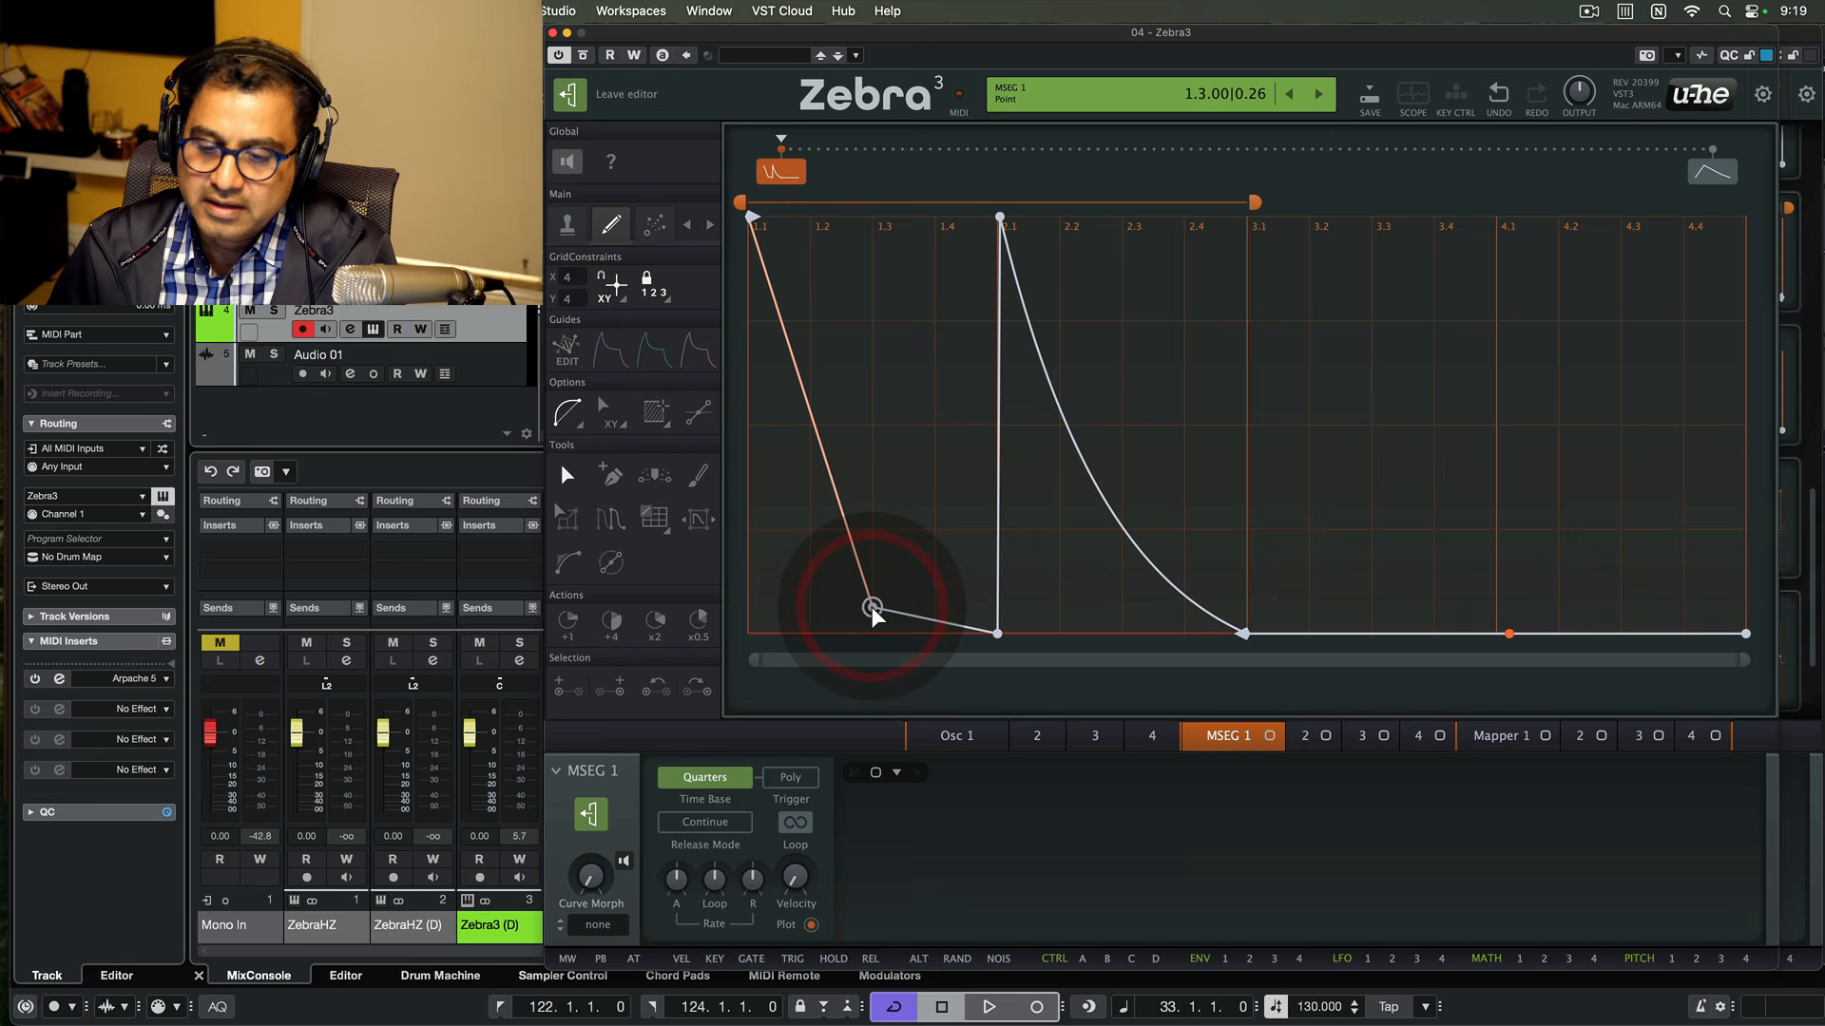
left_click_drag(871, 608, 872, 633)
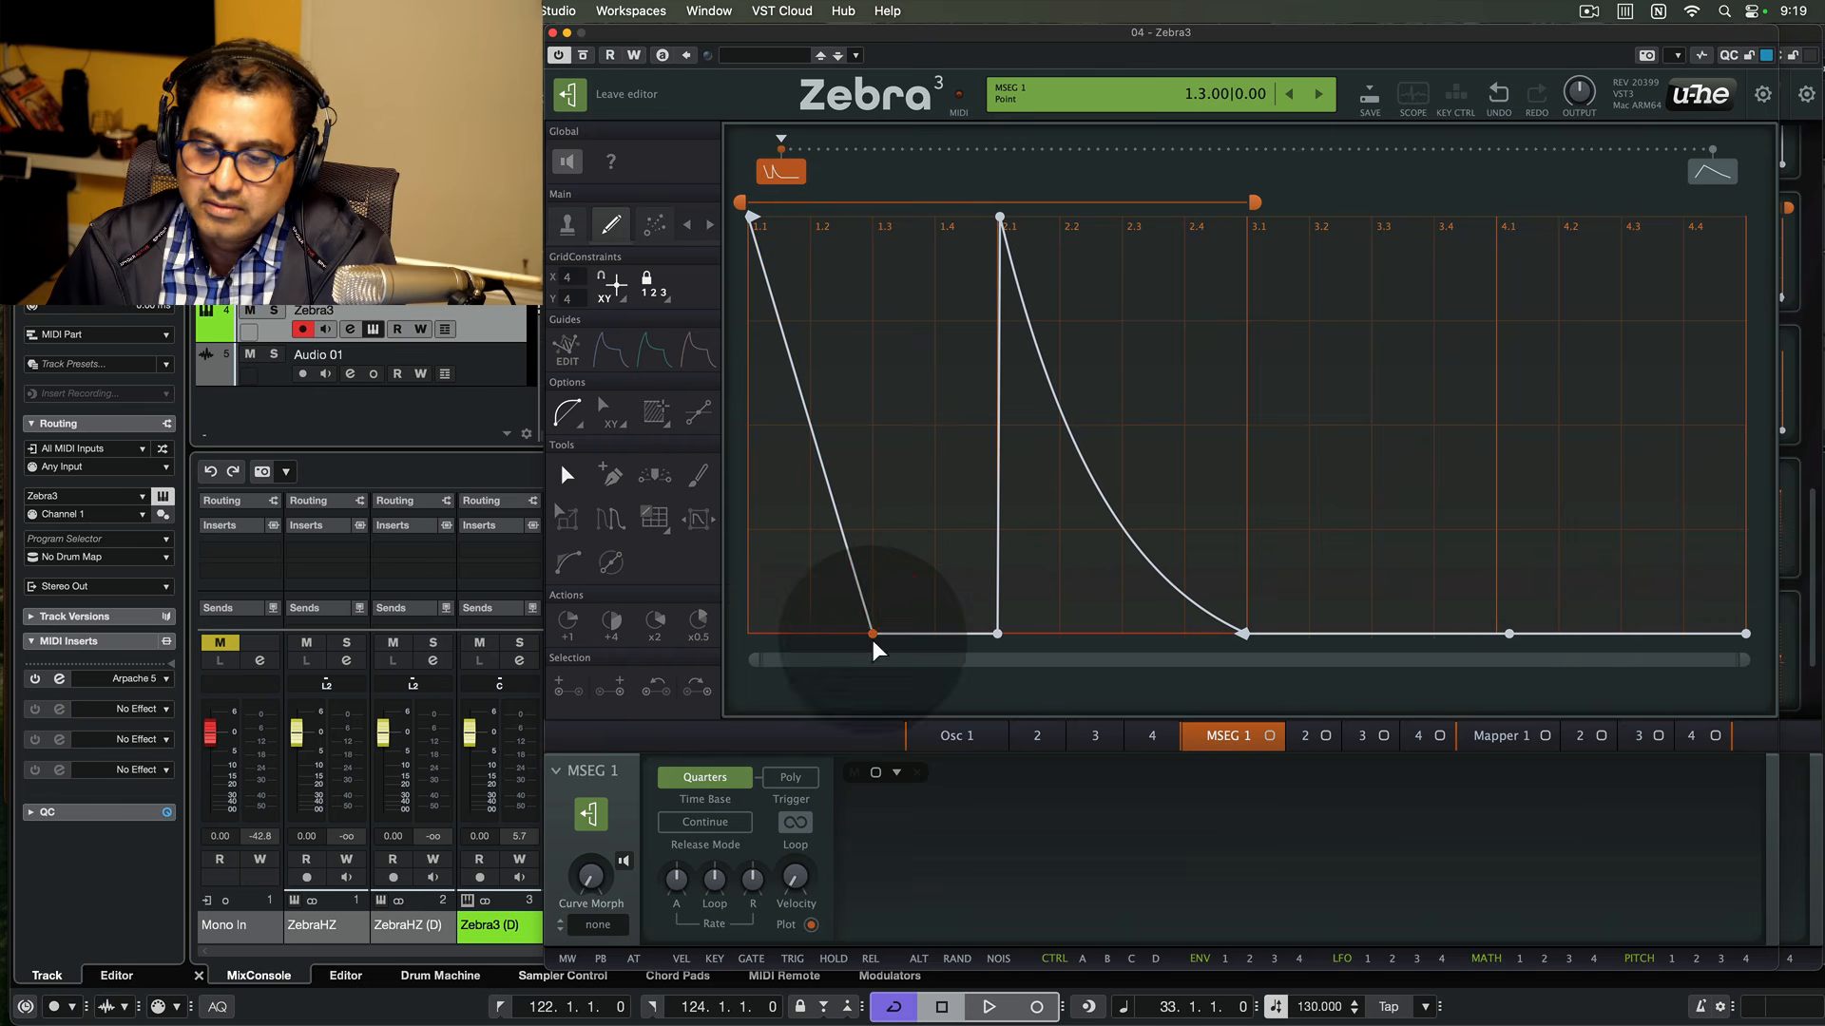
left_click(1122, 632)
left_click(1123, 640)
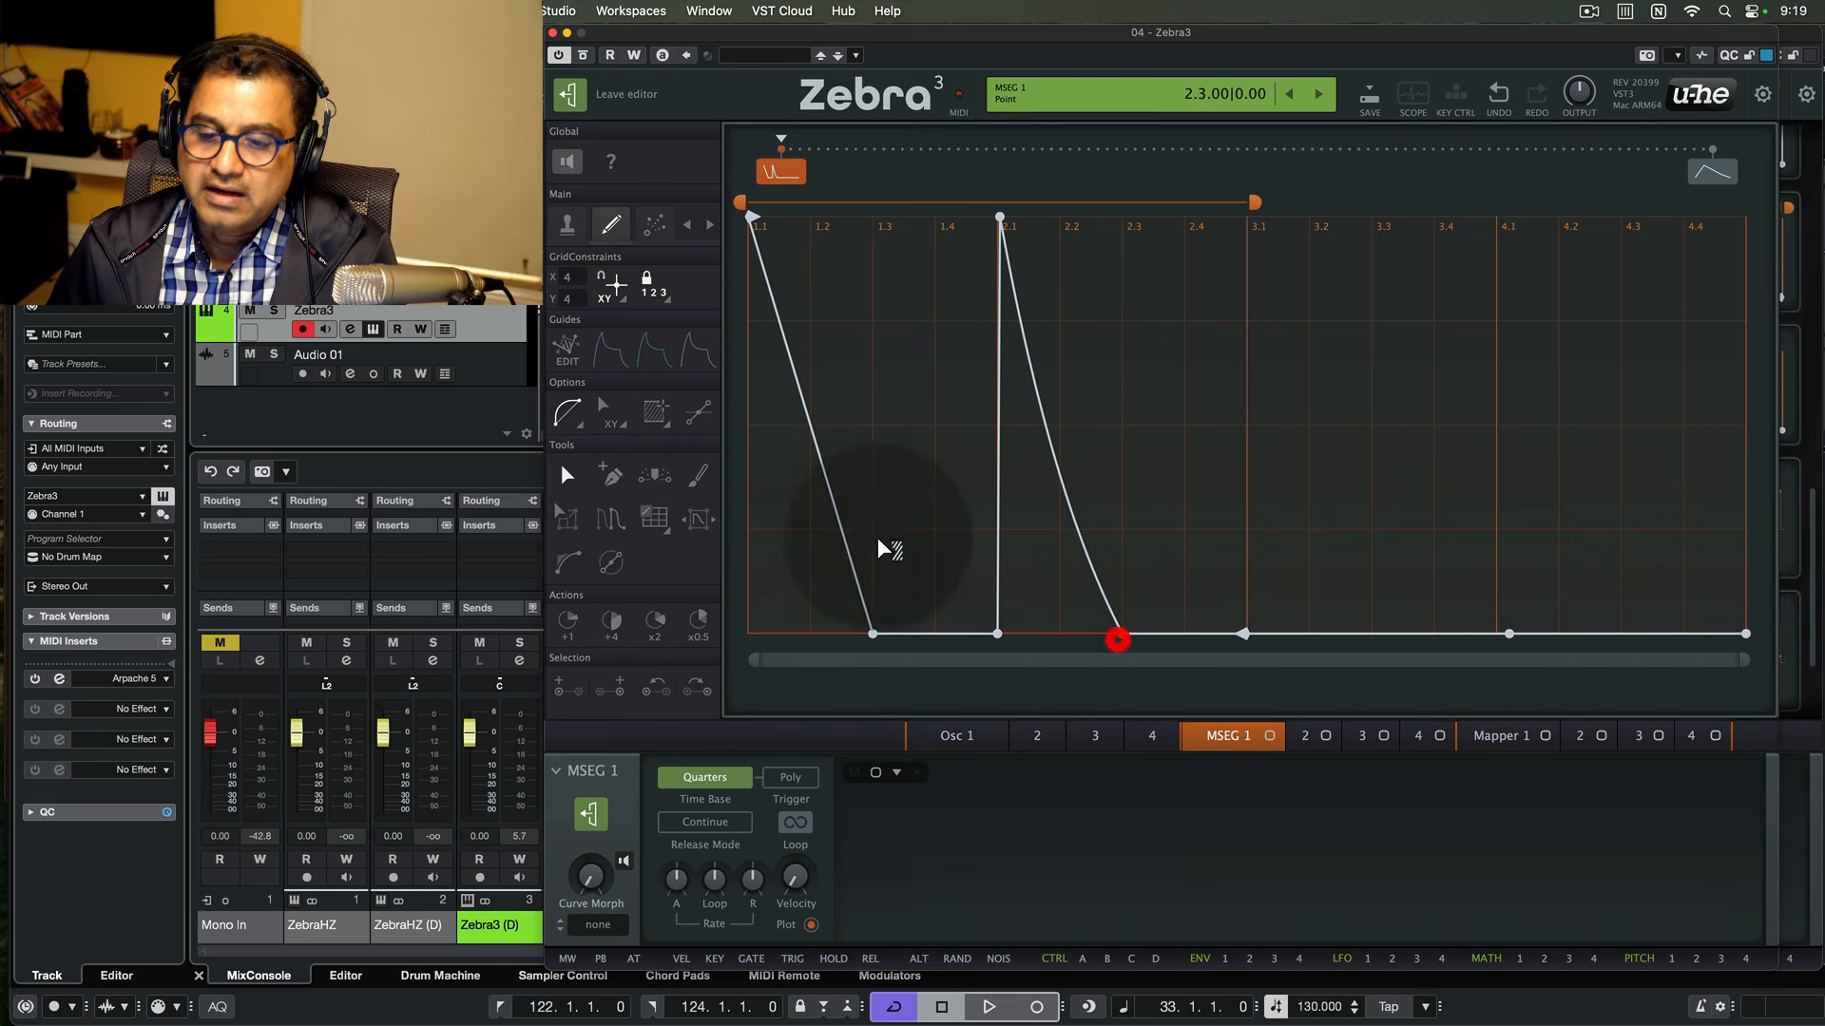
- Bend both MSEG 1 decay segments downward into steep exponential curves
mouse_move(834, 497)
left_mouse_down()
mouse_move(801, 520)
mouse_move(827, 509)
mouse_move(801, 551)
left_mouse_up()
left_click_drag(796, 554, 793, 561)
left_click_drag(1084, 538, 1052, 602)
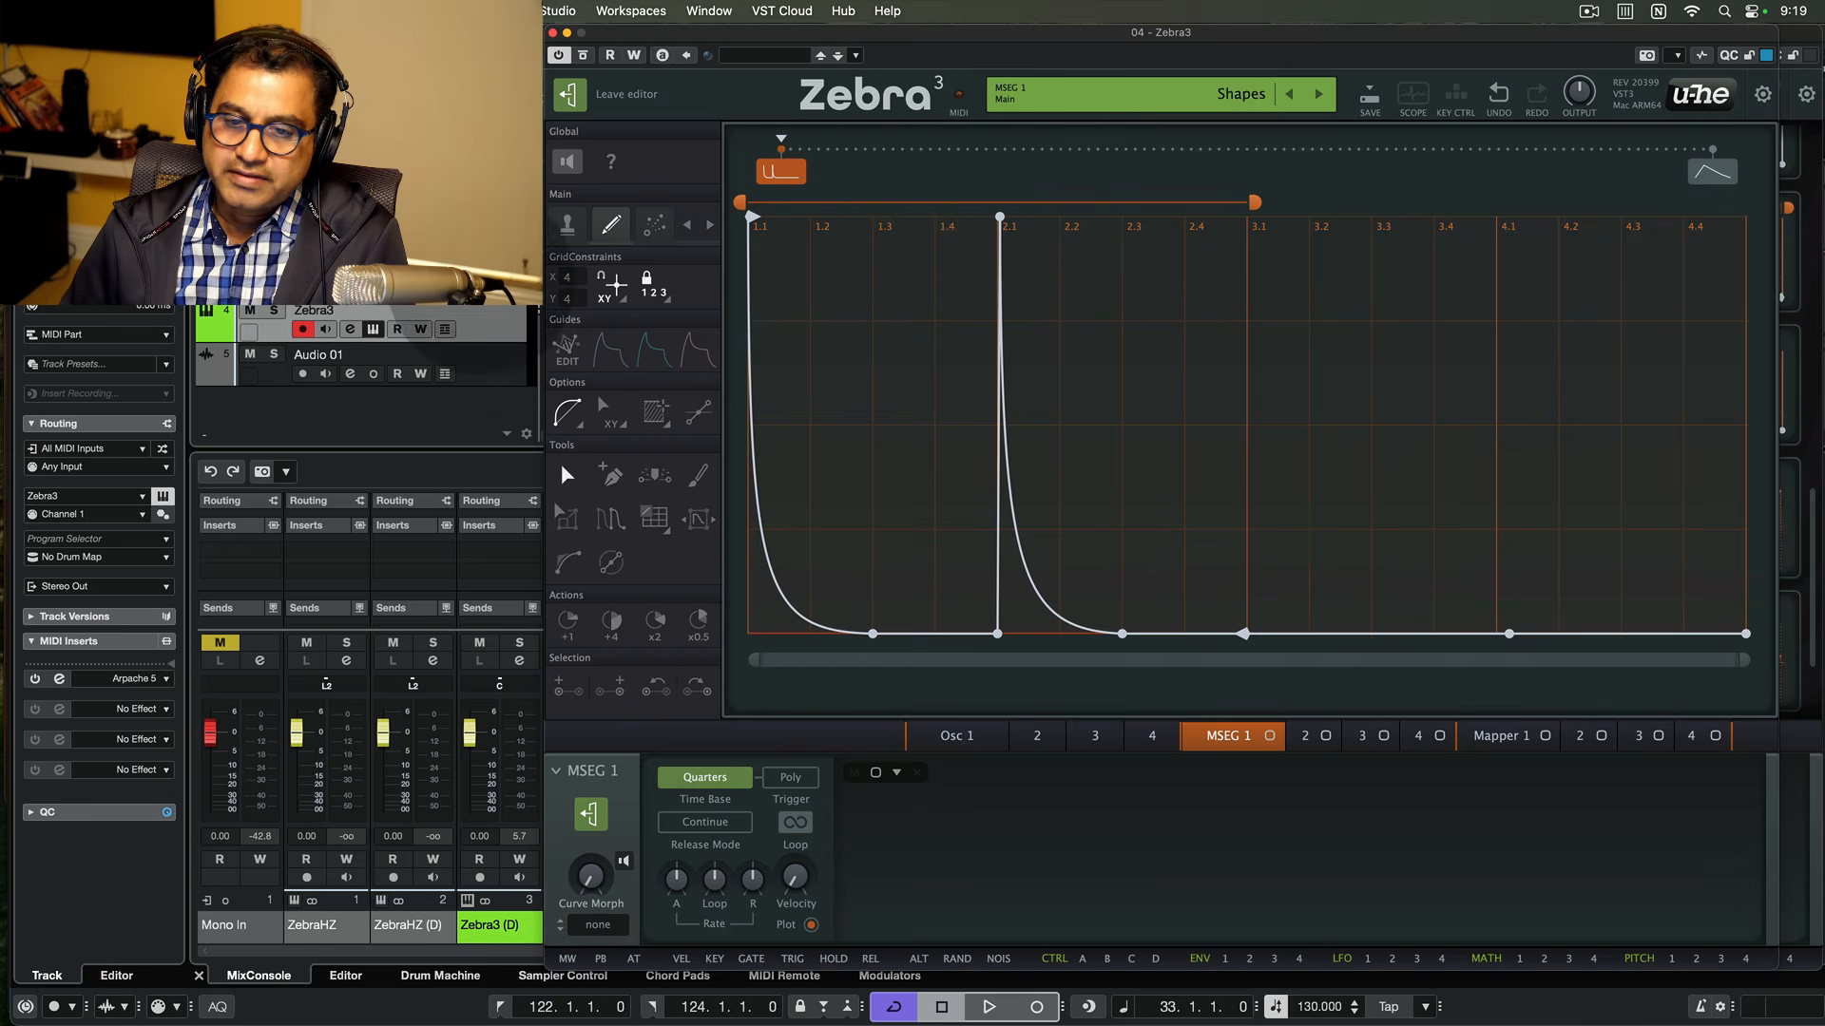
- Leave the large MSEG 1 editor and modulate FMO 1's carrier volume with MSEG 1, with the base volume at 0.00
left_click(569, 94)
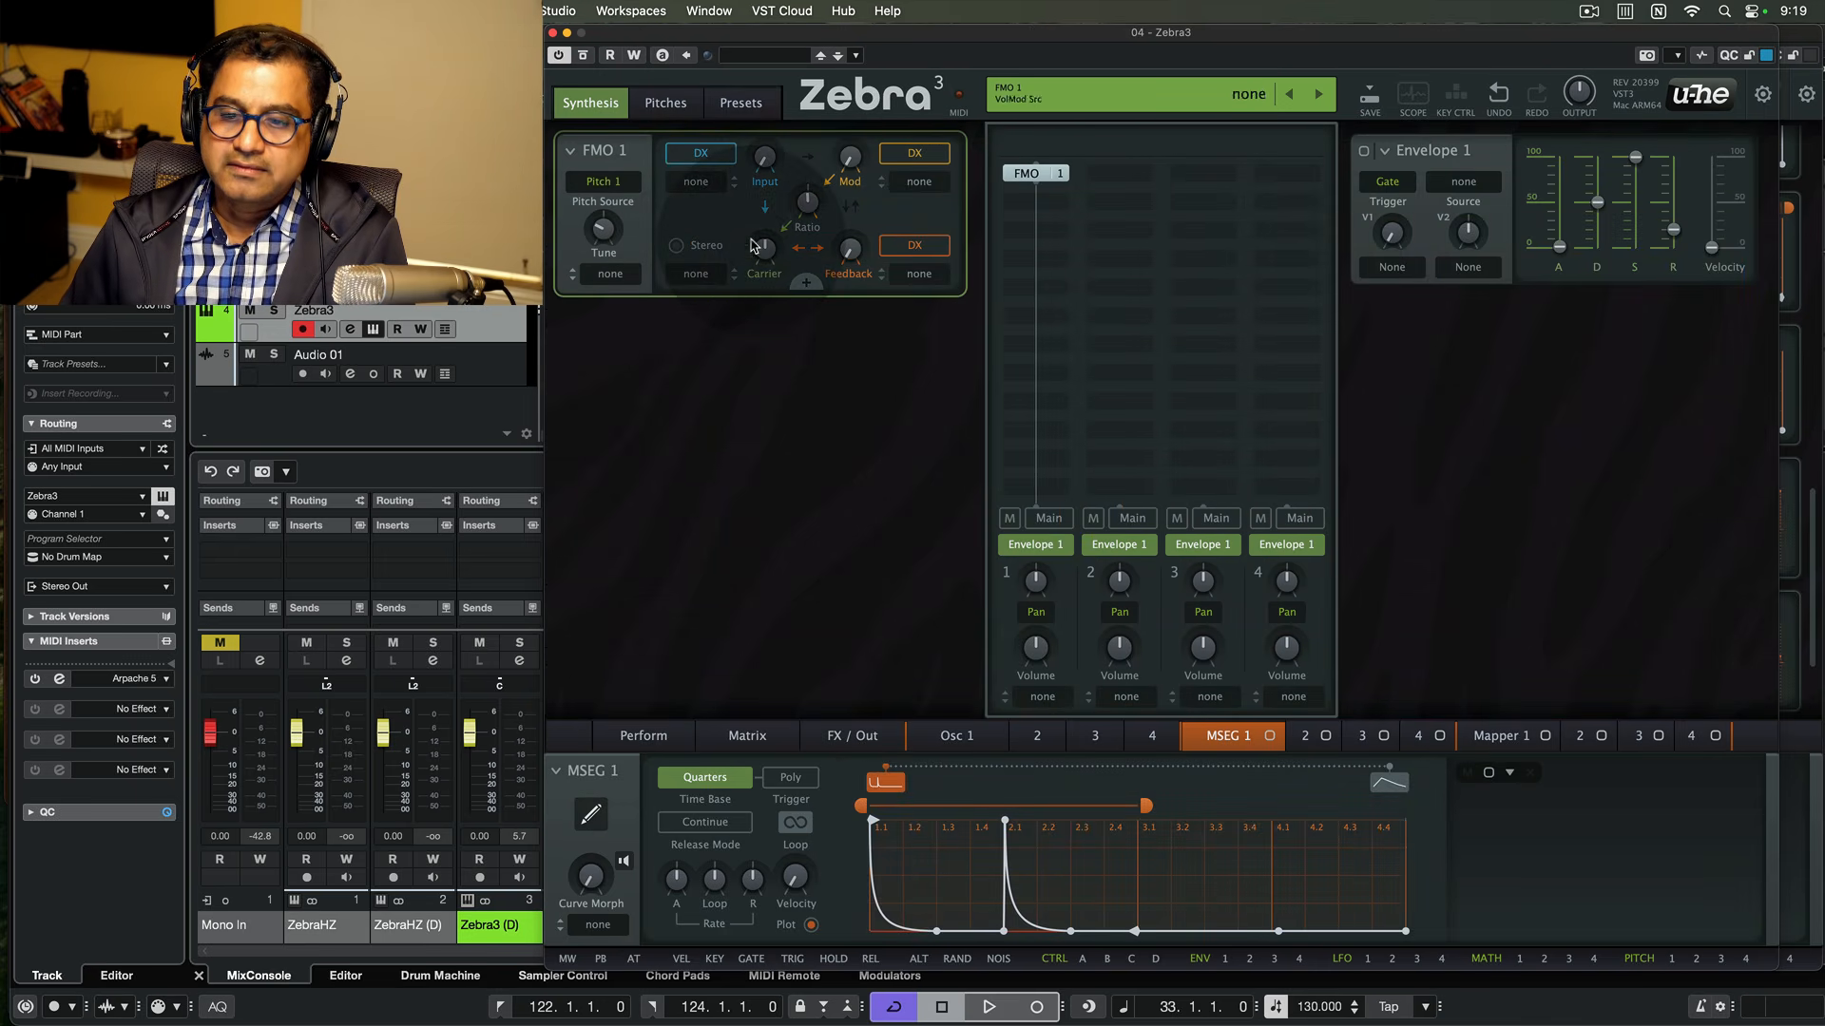
left_click(699, 276)
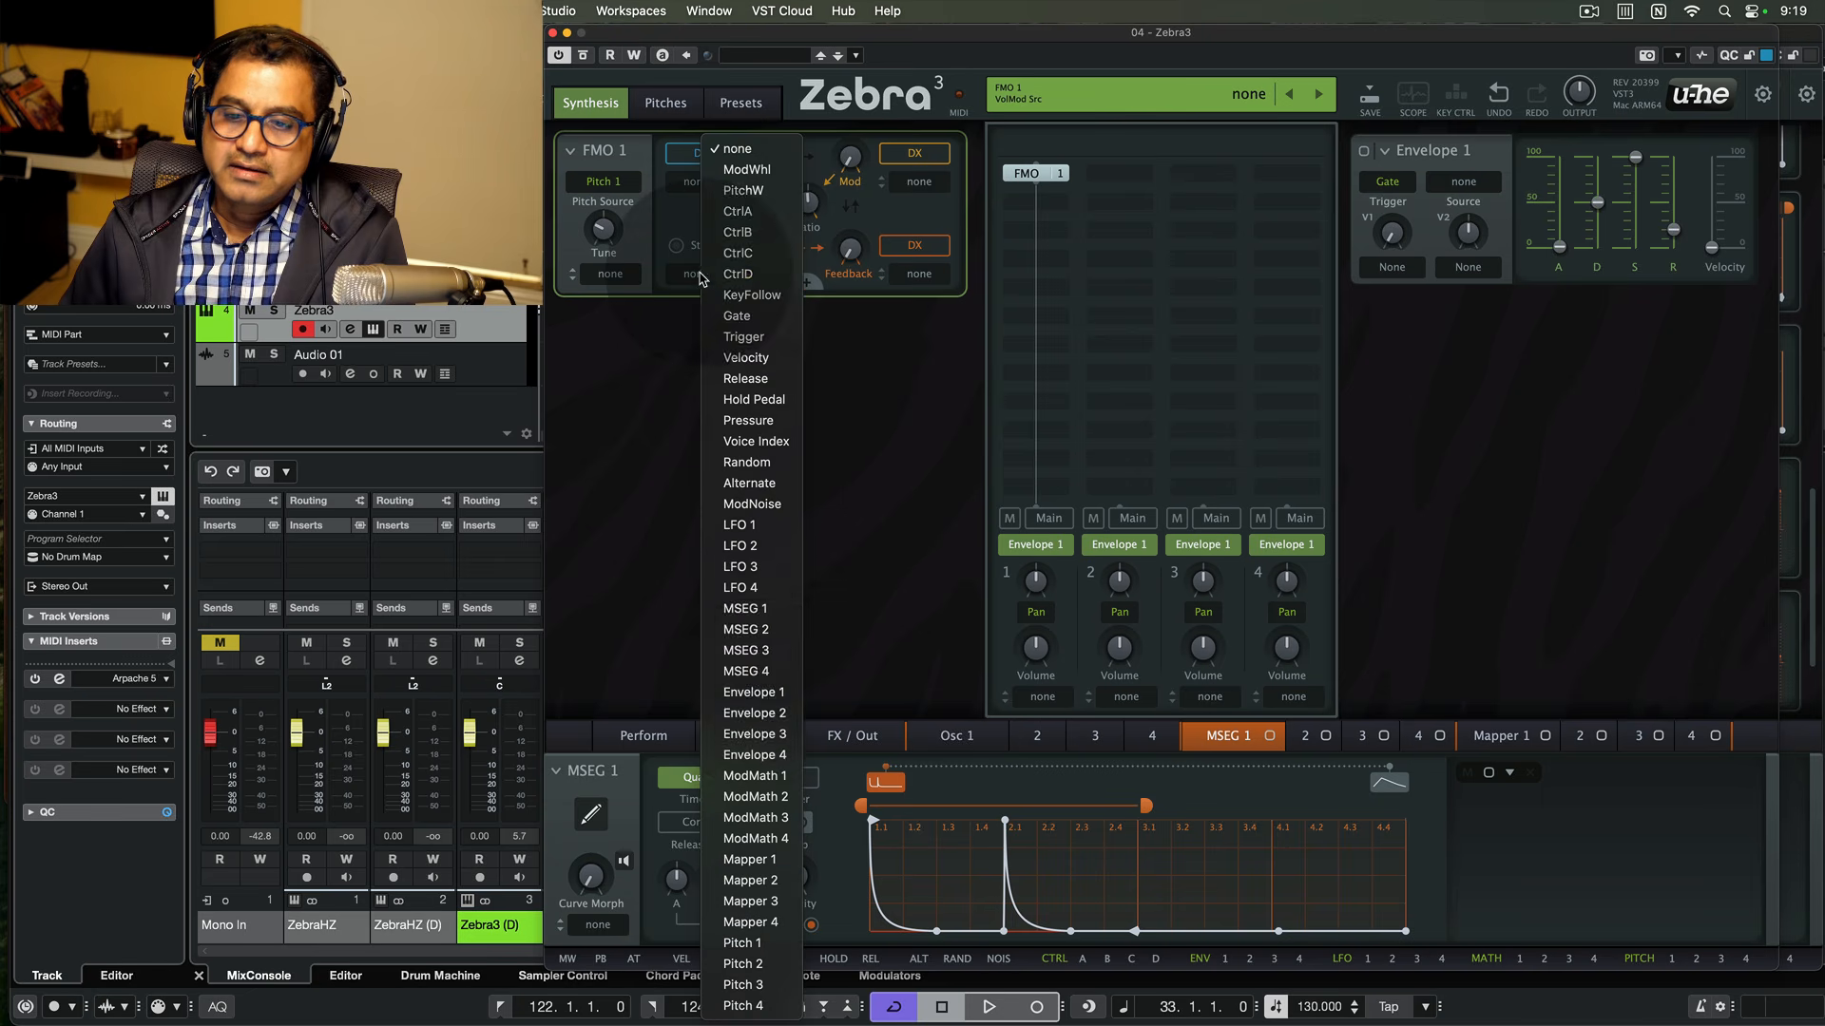
left_click(760, 609)
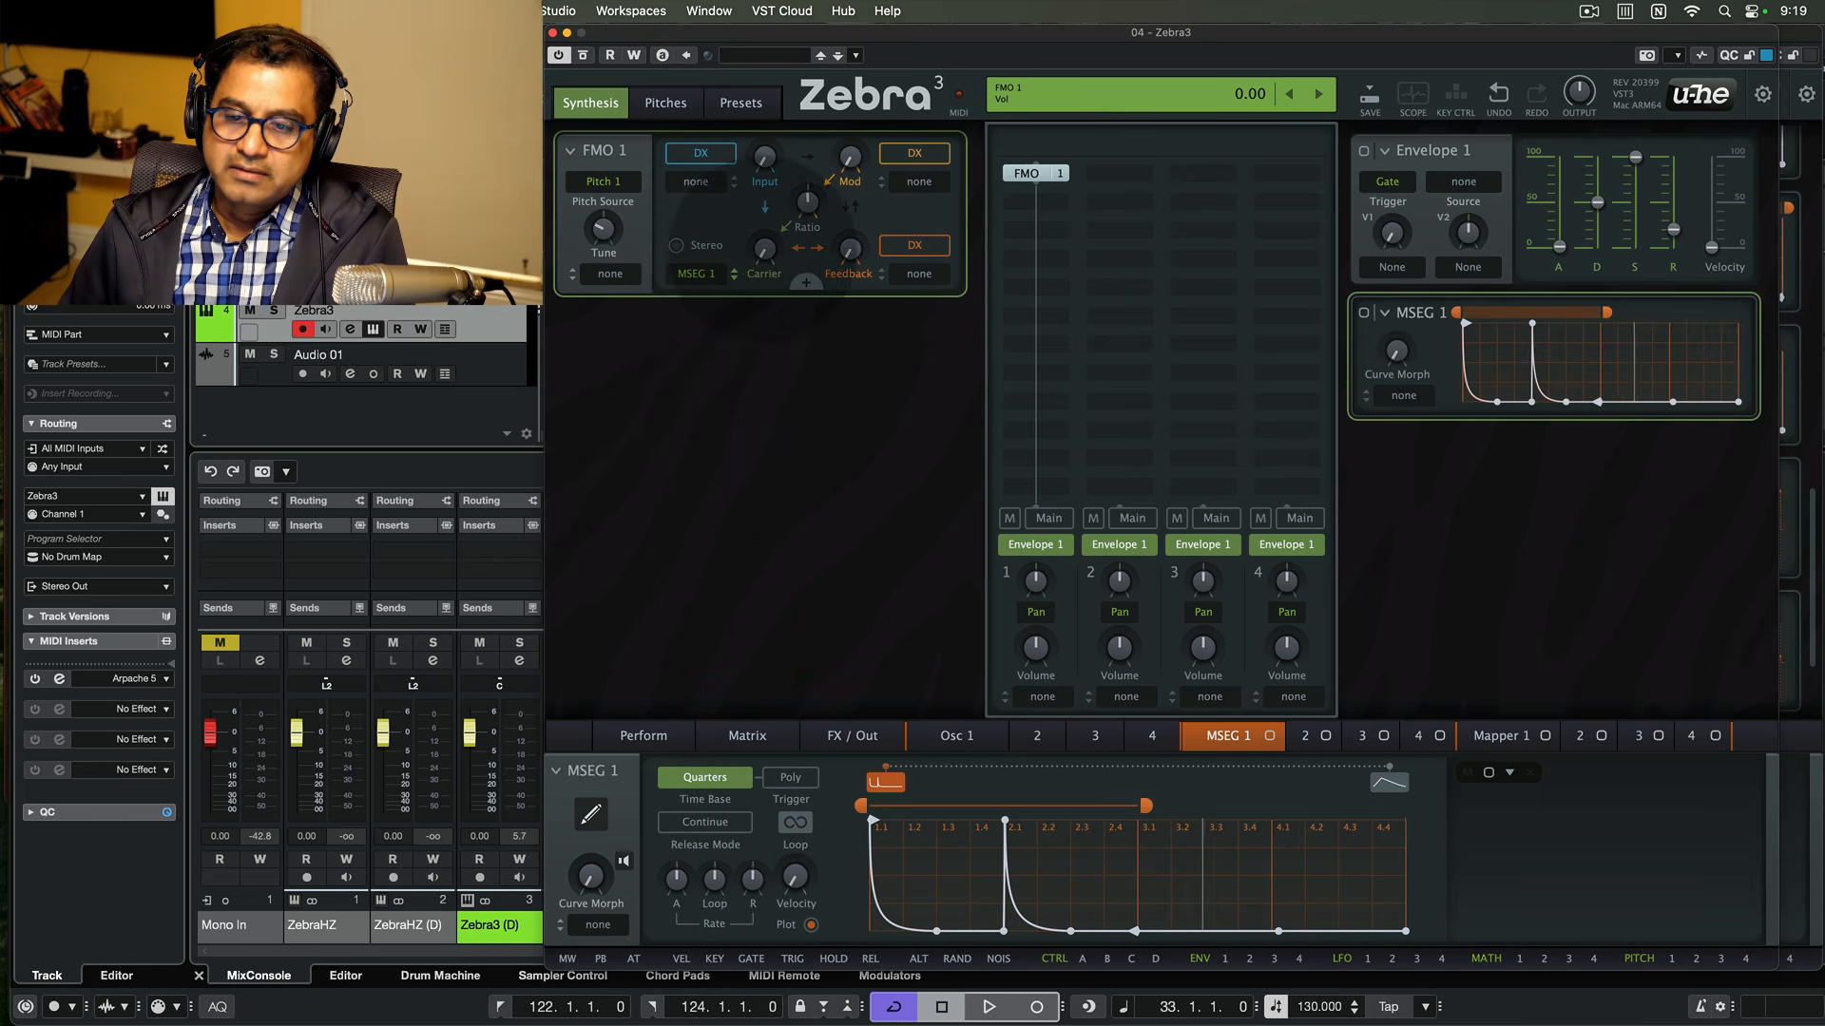
left_click(762, 251)
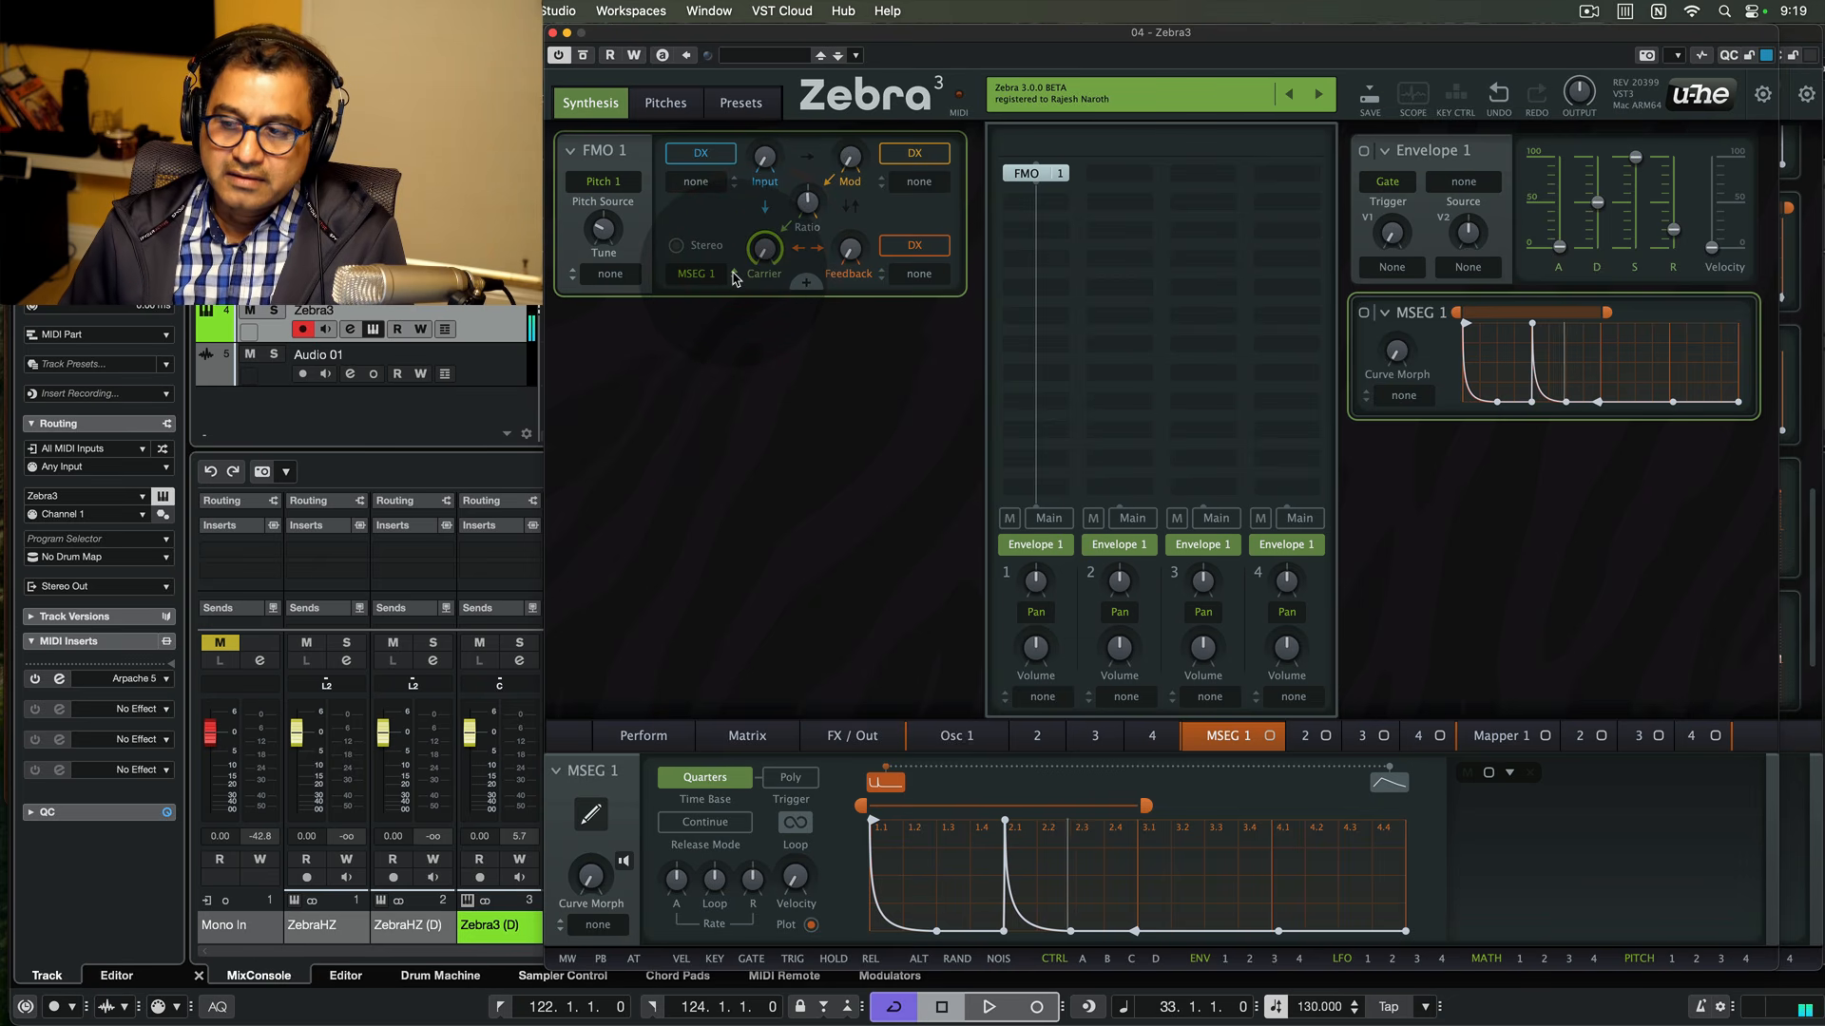
- Modulate FMO 1's pitch with MSEG 1, setting its tune to about -25 and the modulation depth to about 48
left_click(604, 276)
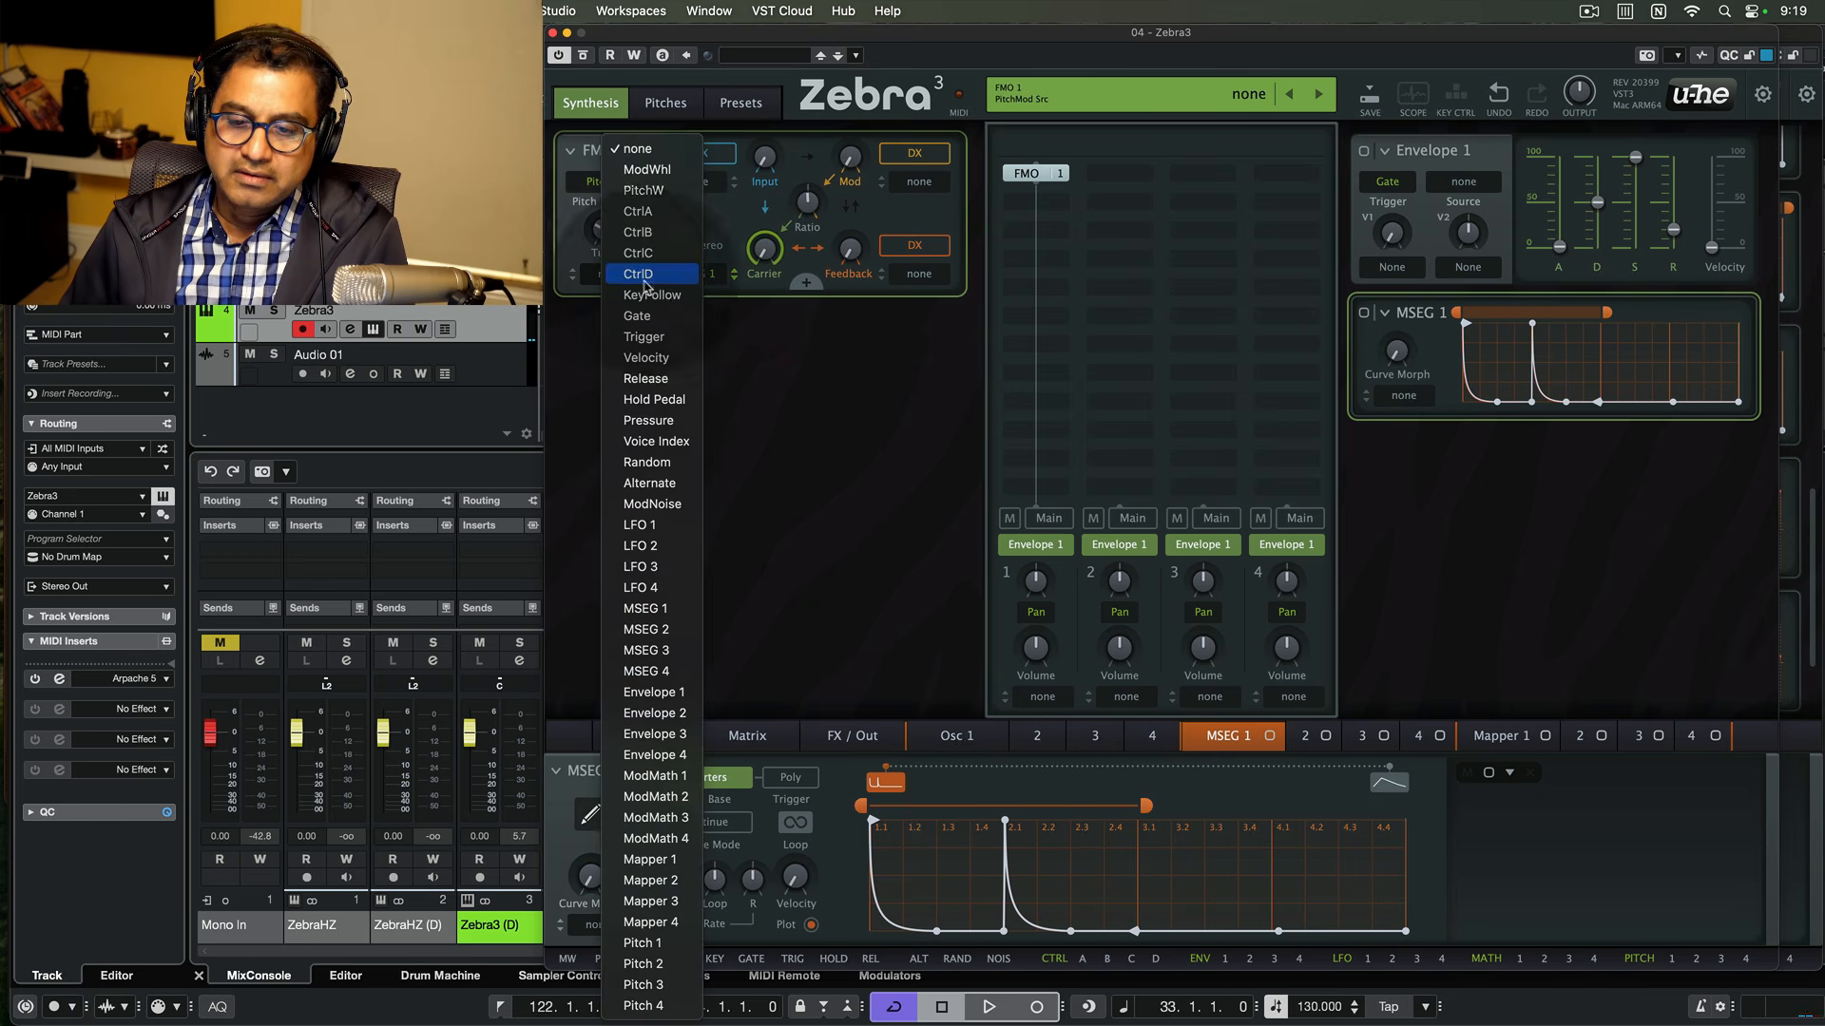
left_click(646, 608)
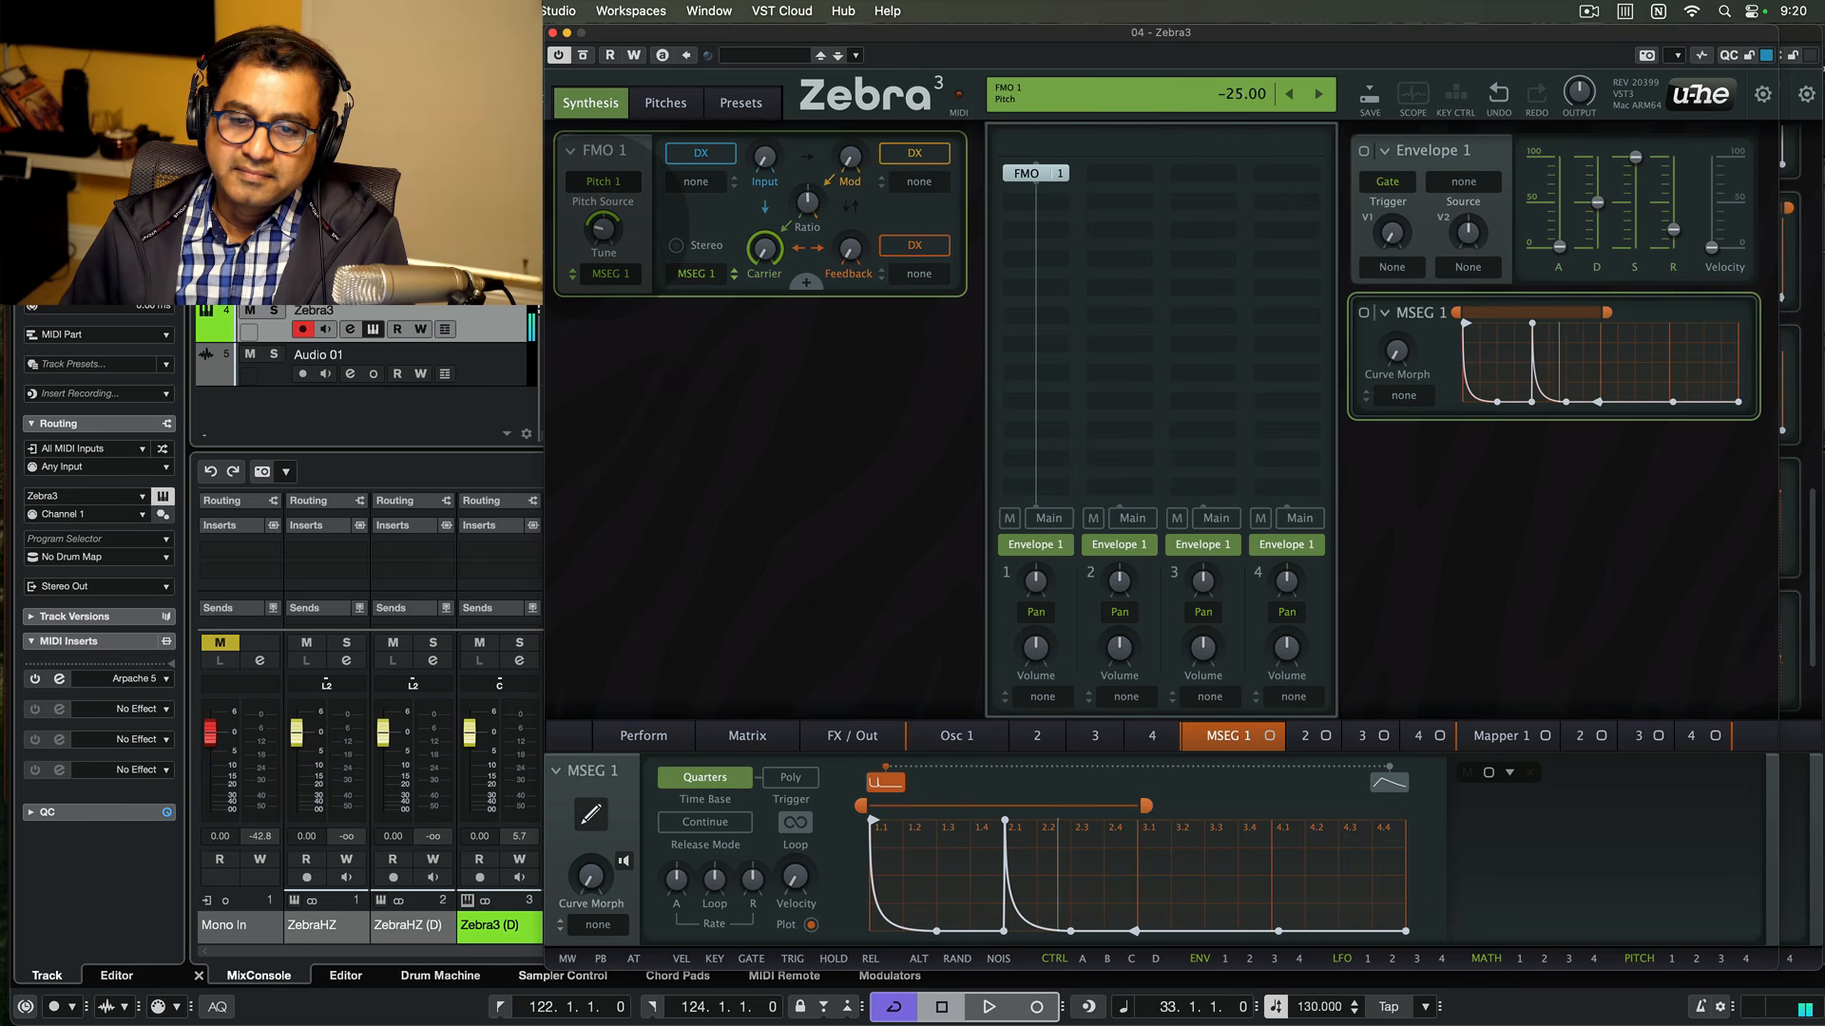
left_click(601, 228)
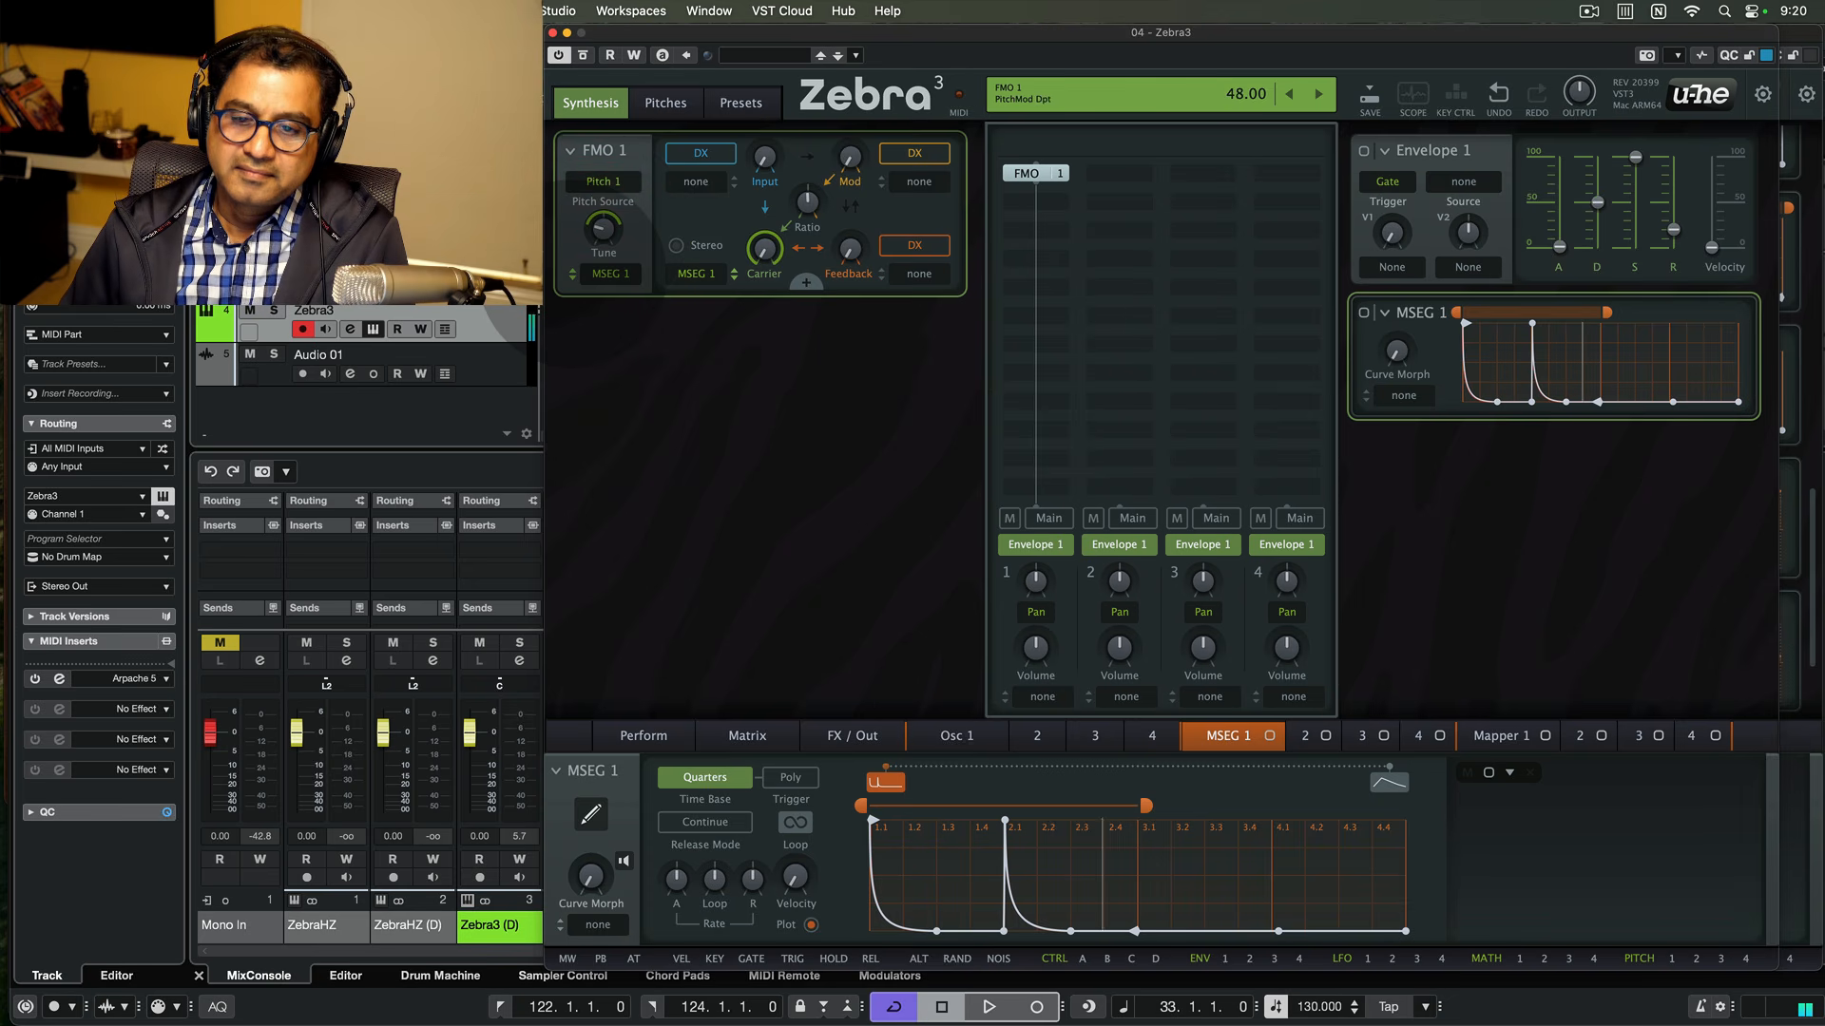
left_click(572, 274)
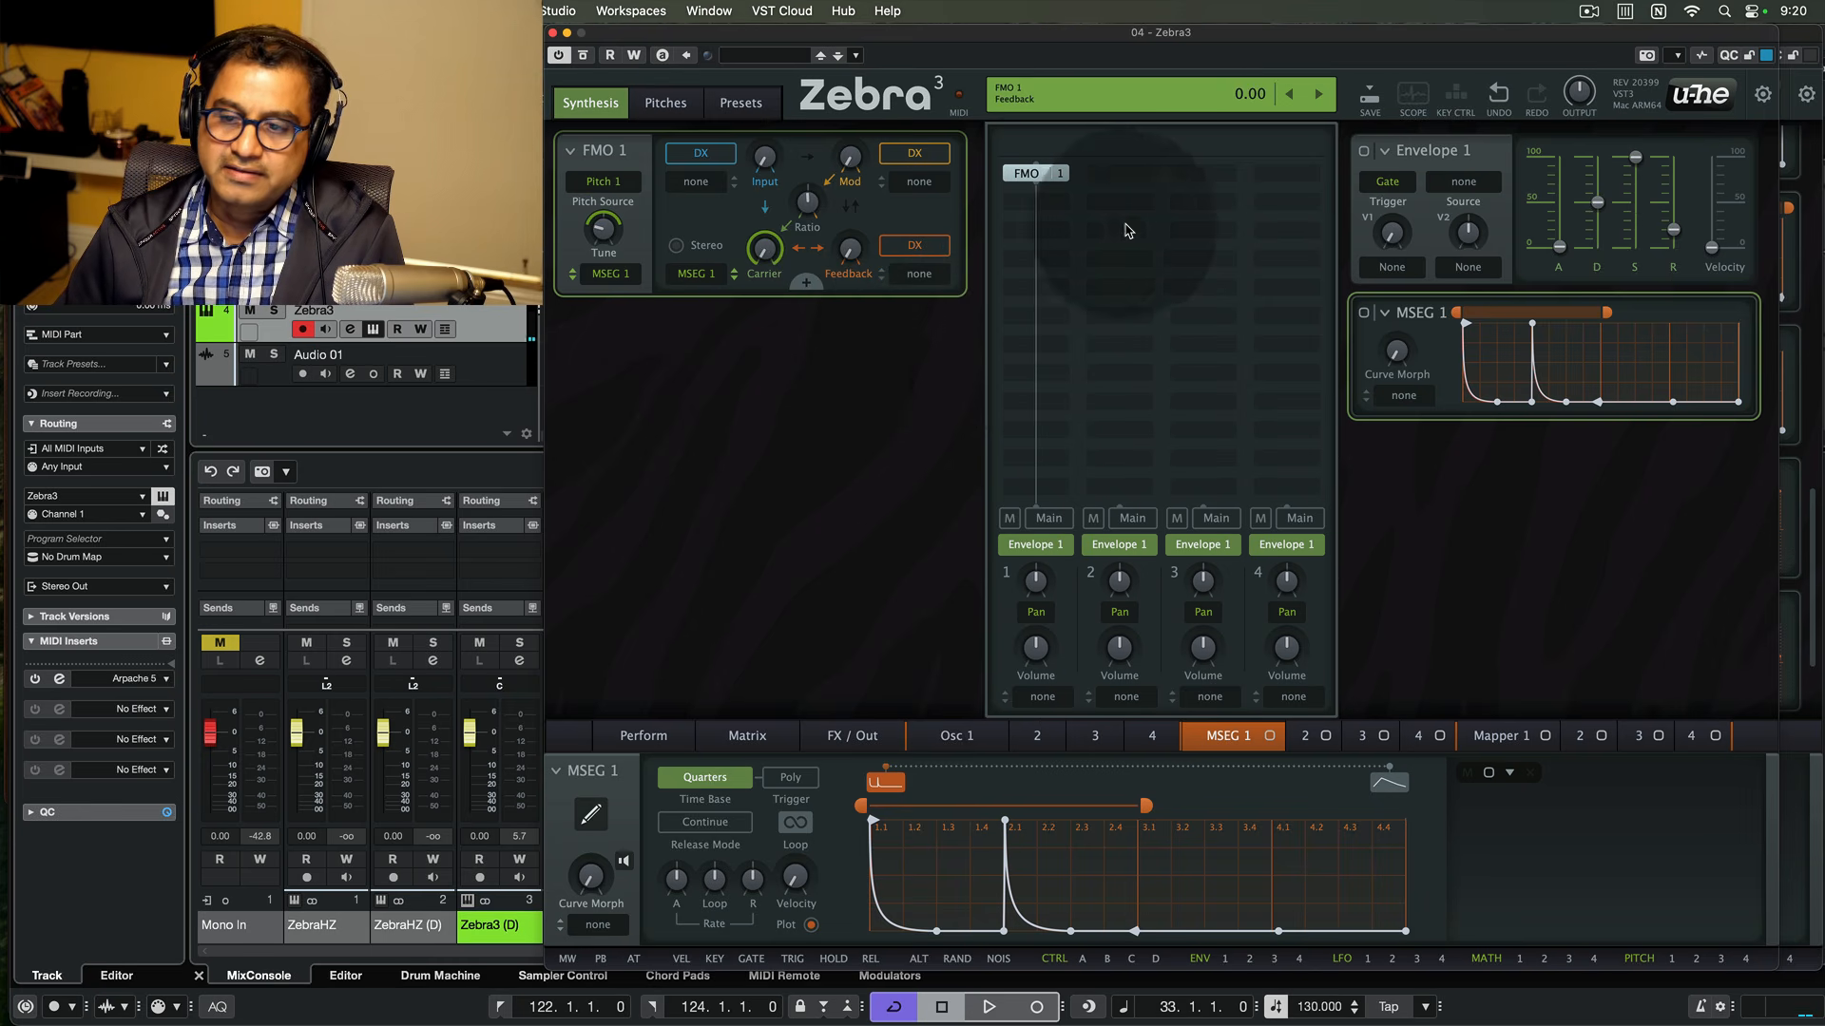
- Add Filter 1 directly below FMO 1 in the first lane and set its mode to Expanse LP 6dB
left_click(1046, 203)
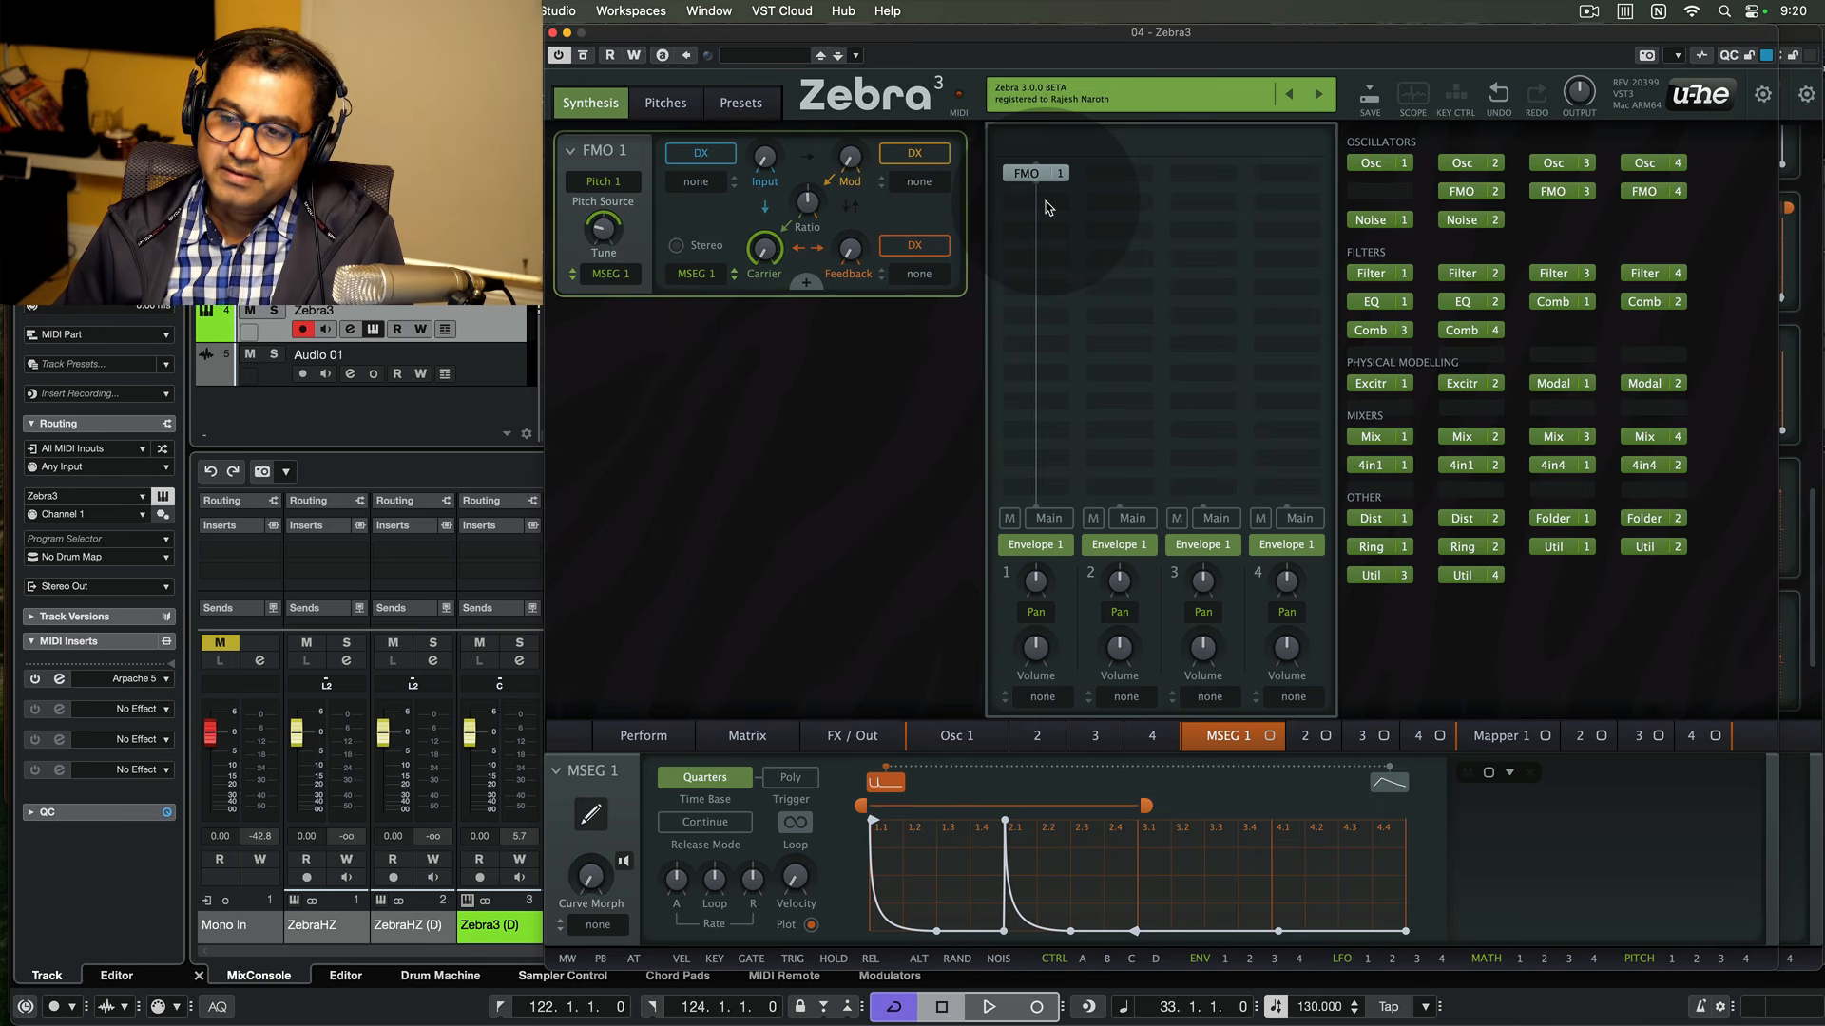
left_click(1370, 274)
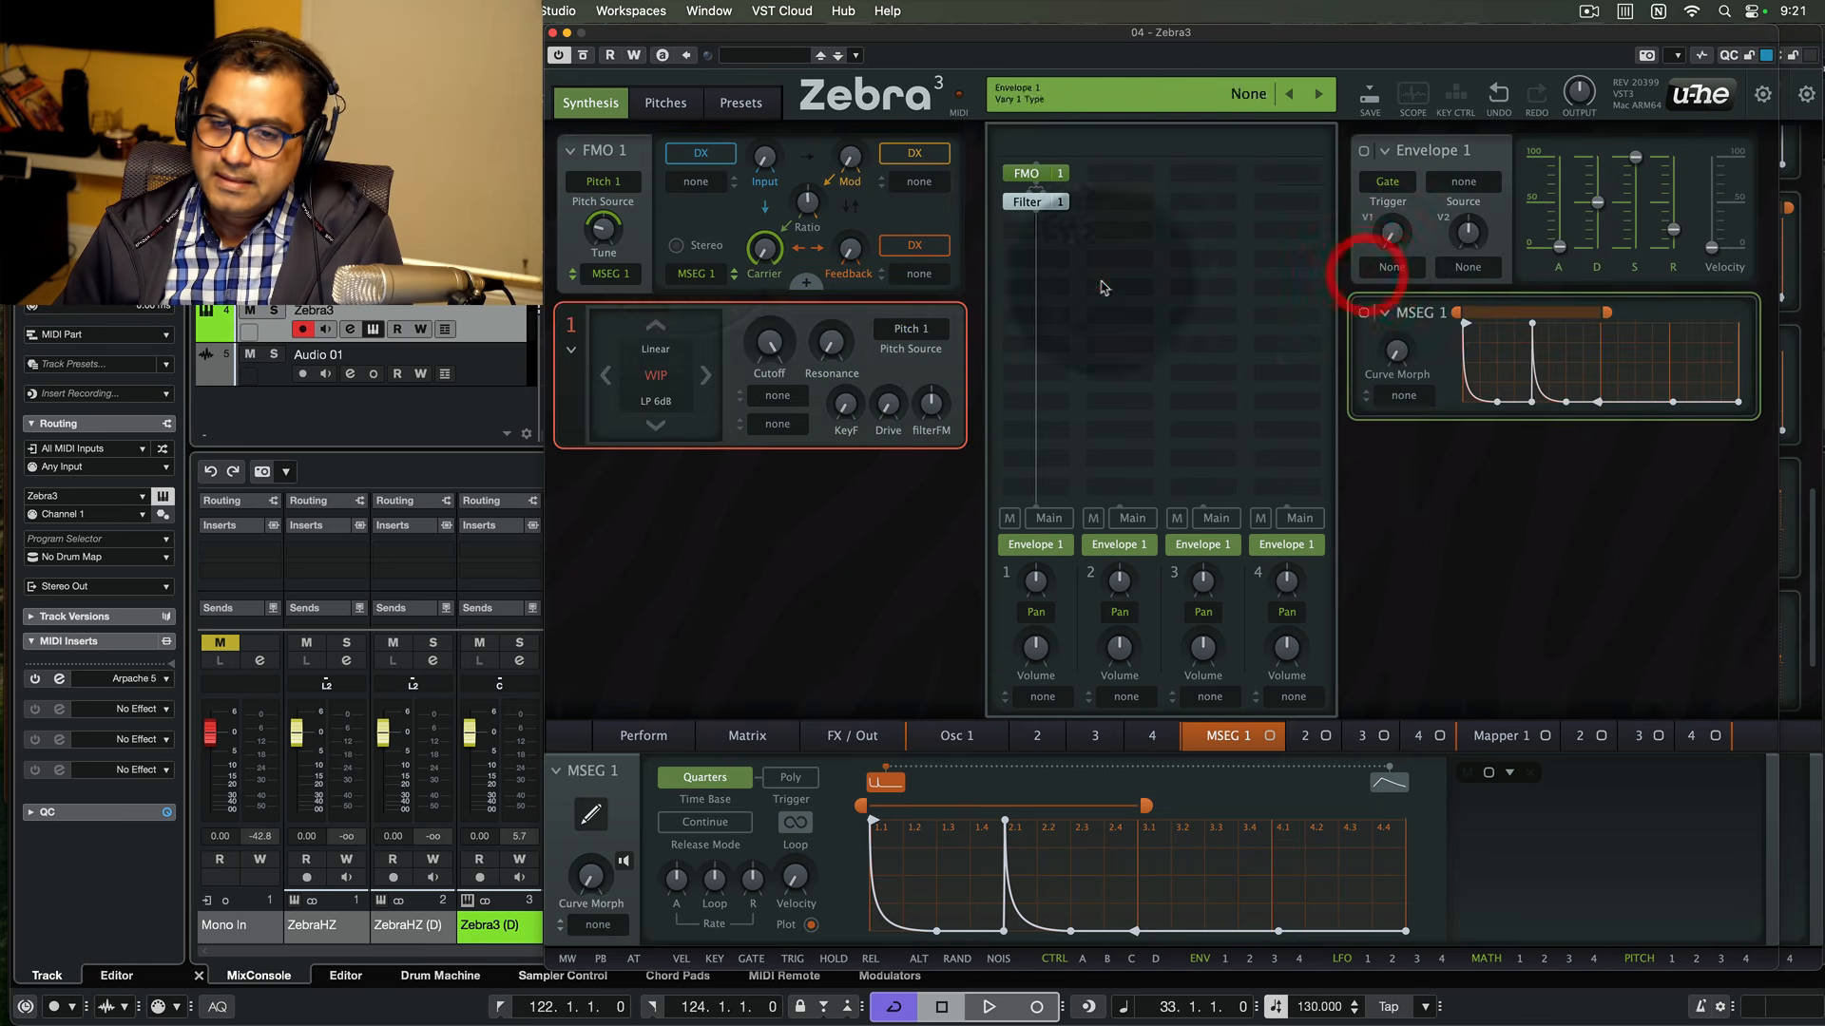
left_click(657, 378)
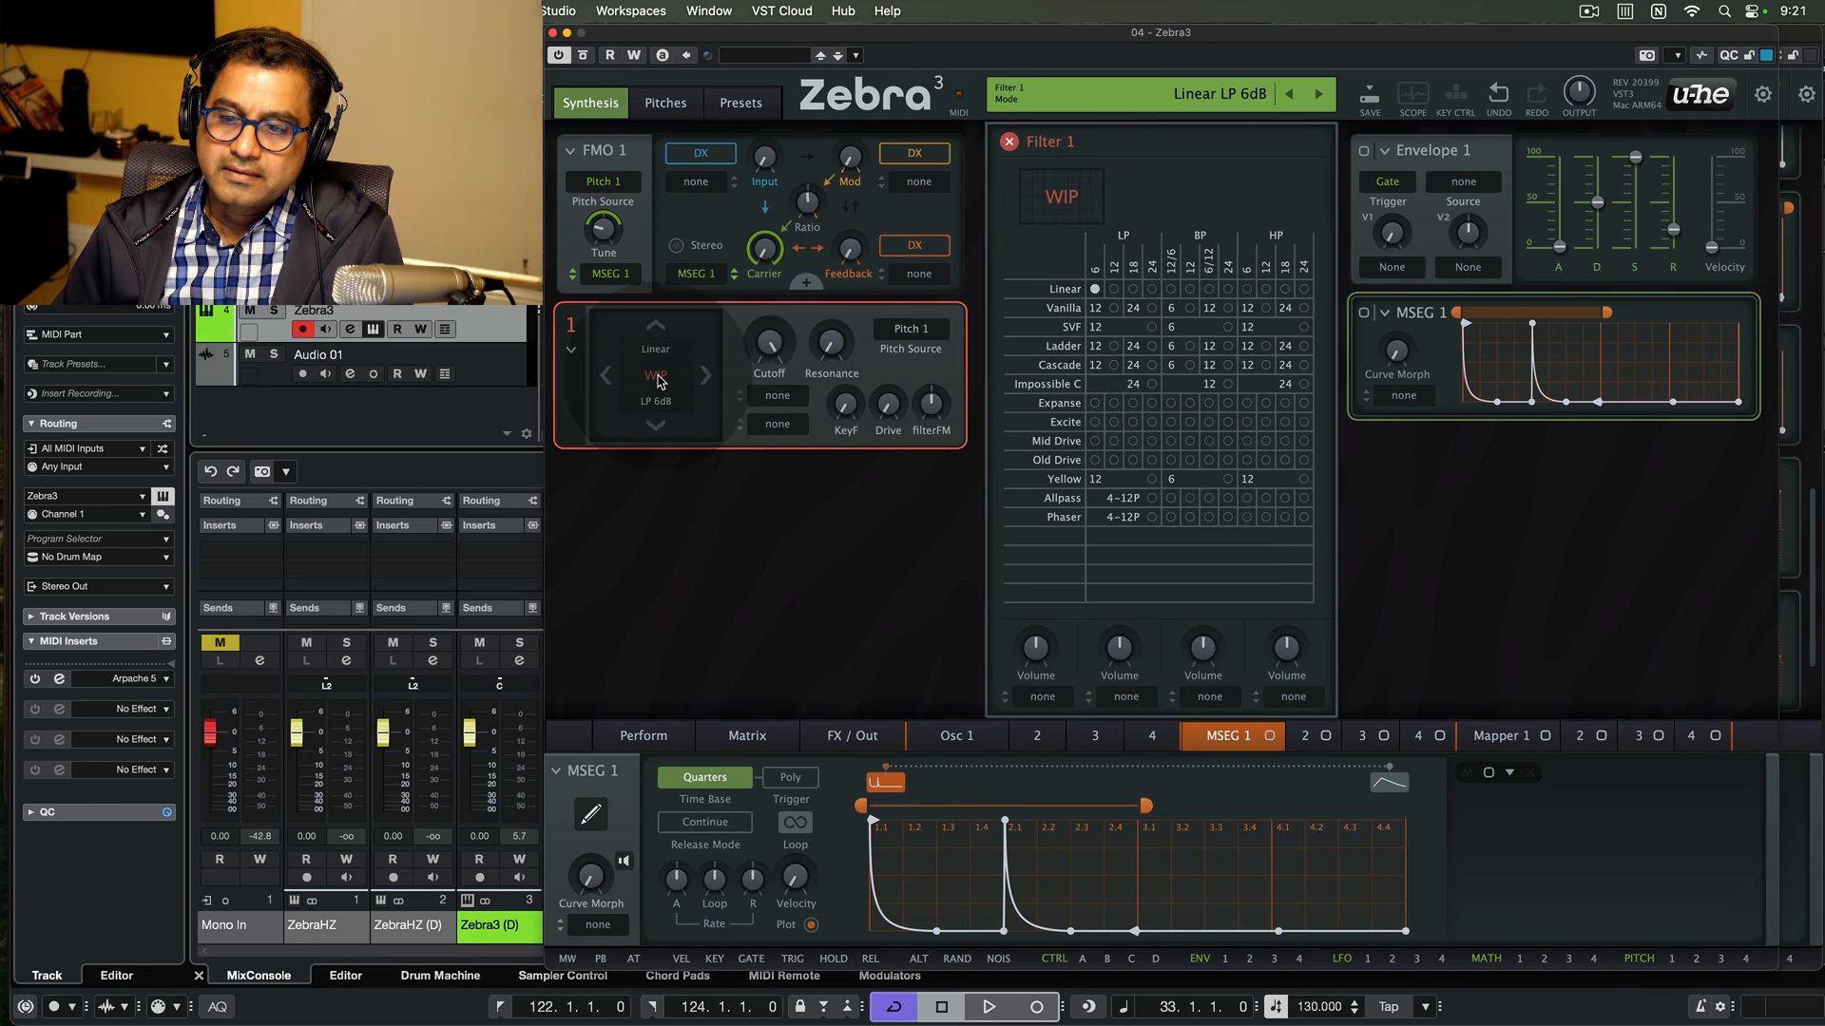
left_click(1093, 405)
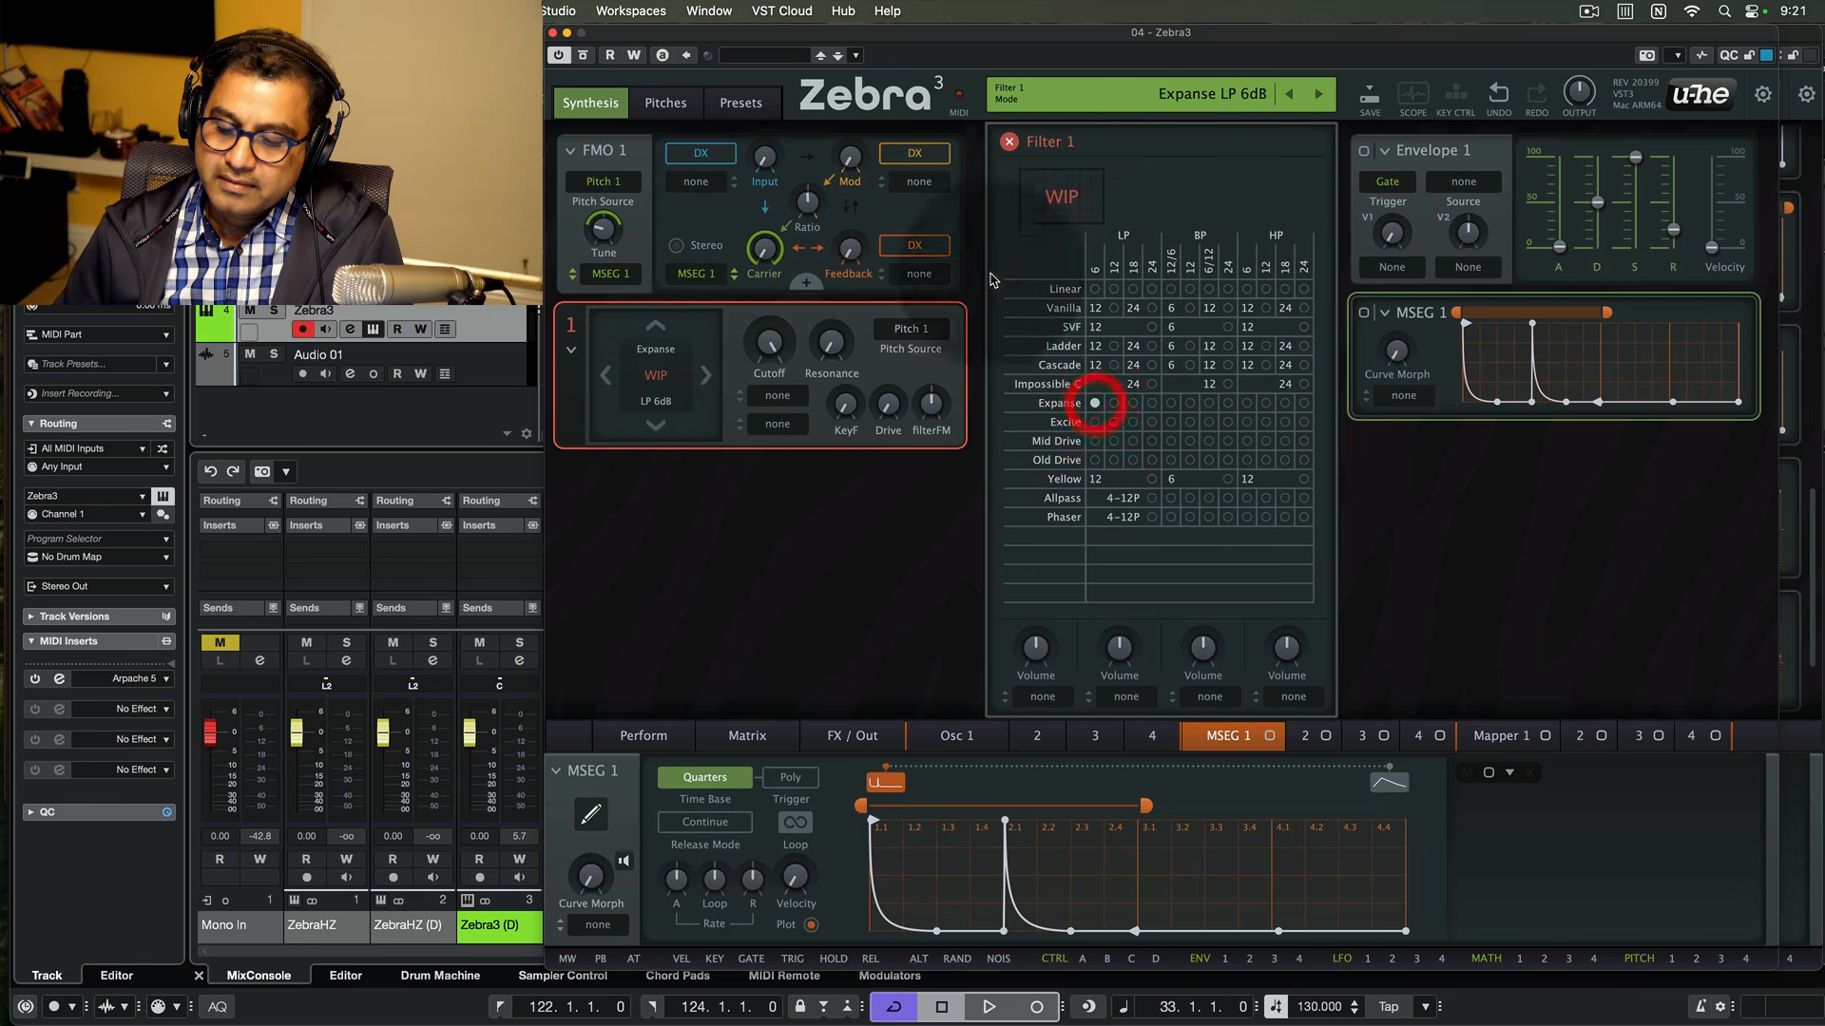
left_click(1010, 143)
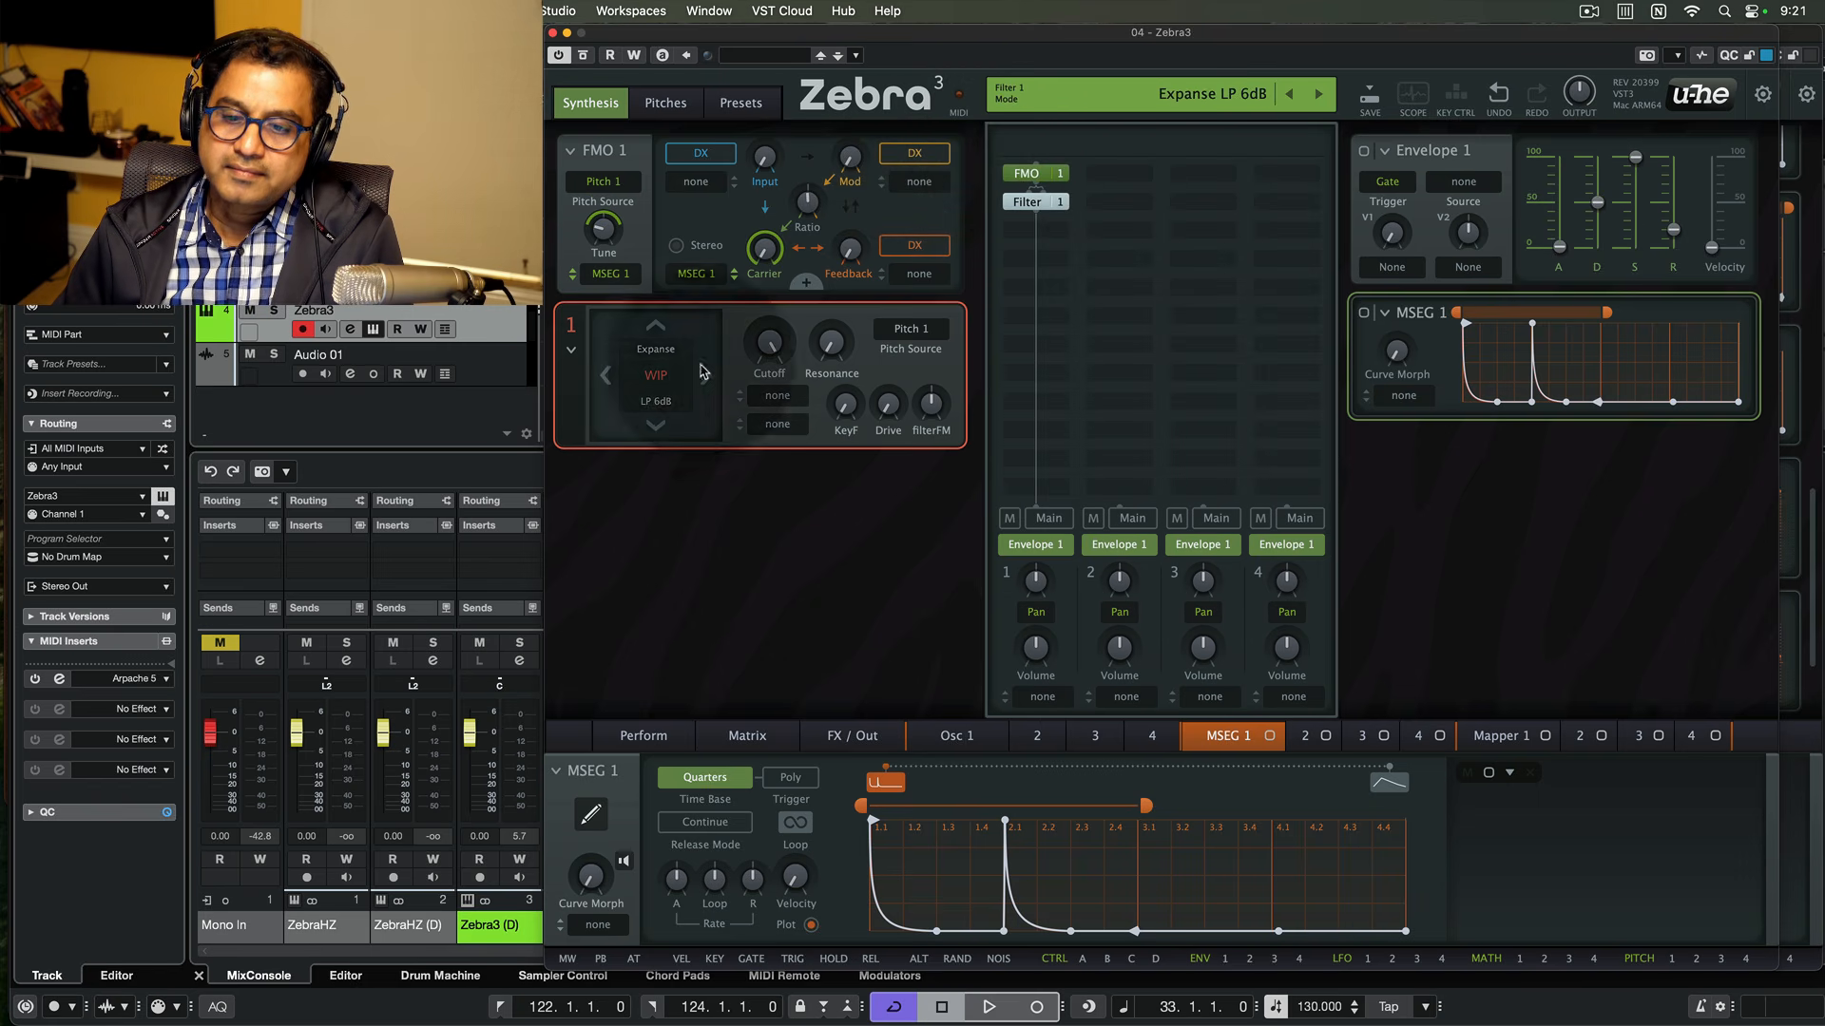
- Modulate Filter 1's cutoff with MSEG 1, lowering the base cutoff and adjusting the modulation depth
left_click(776, 397)
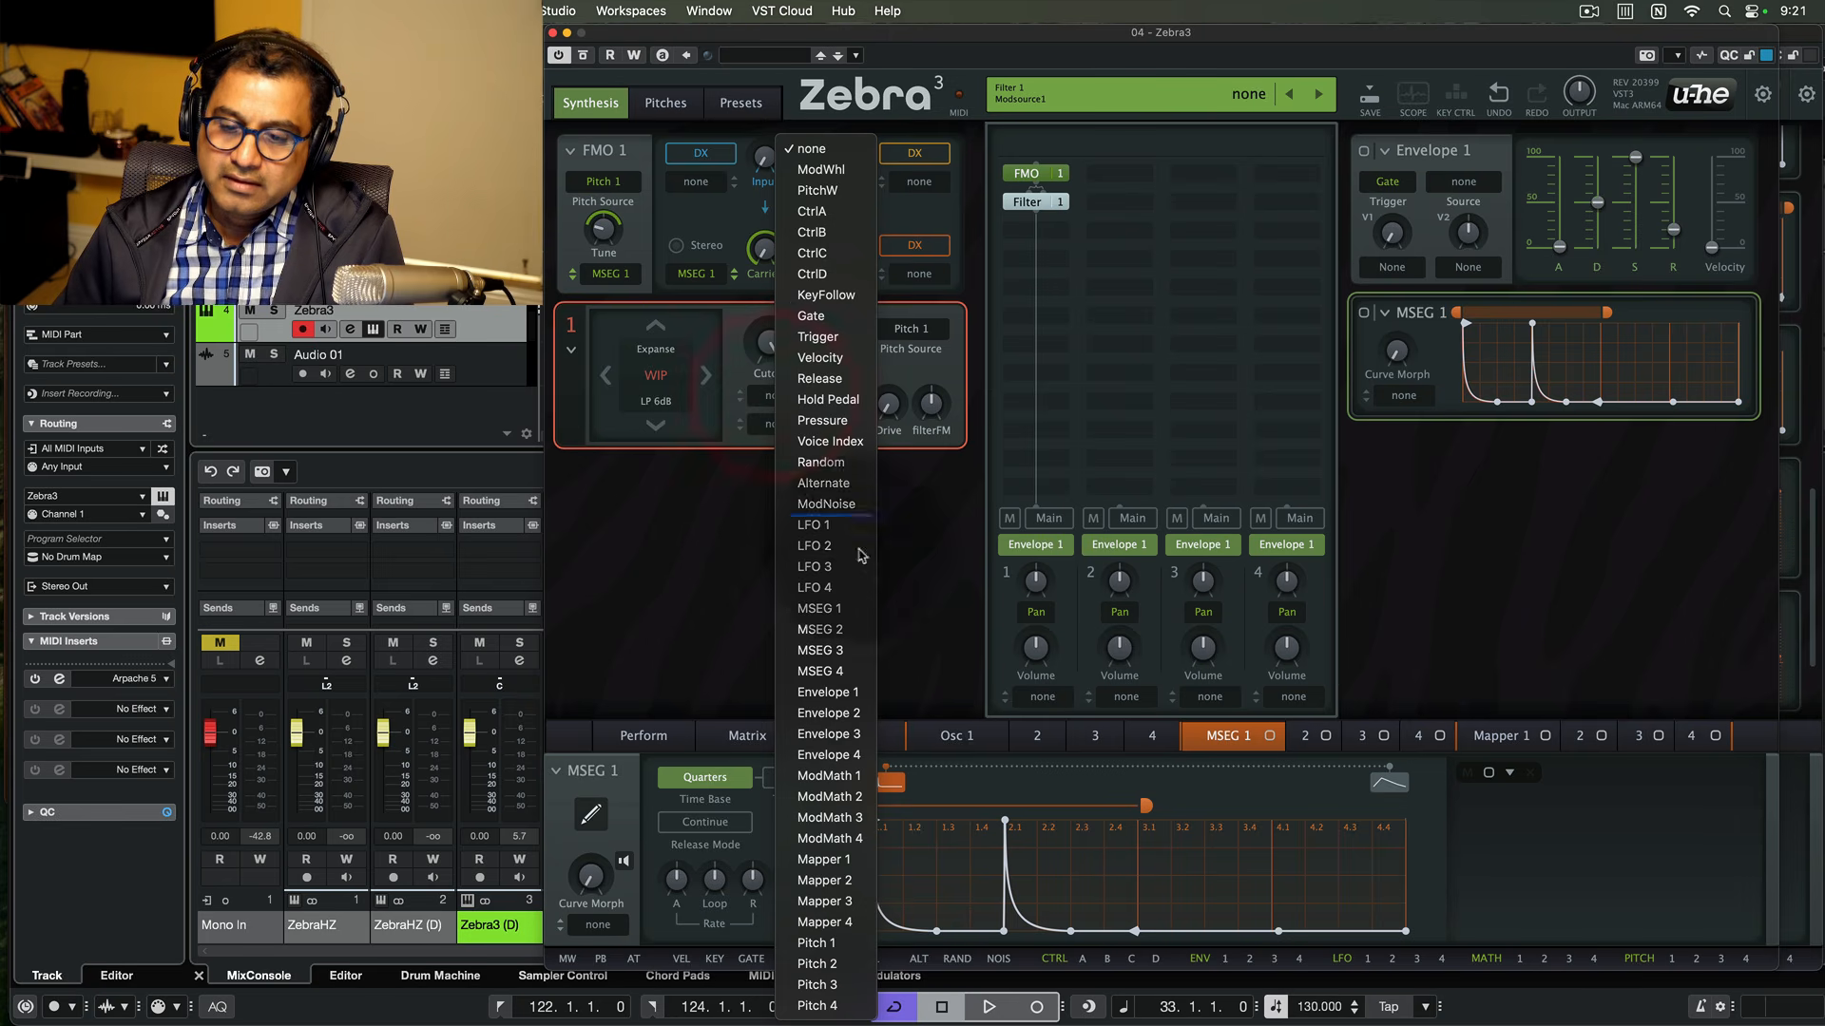
left_click(845, 608)
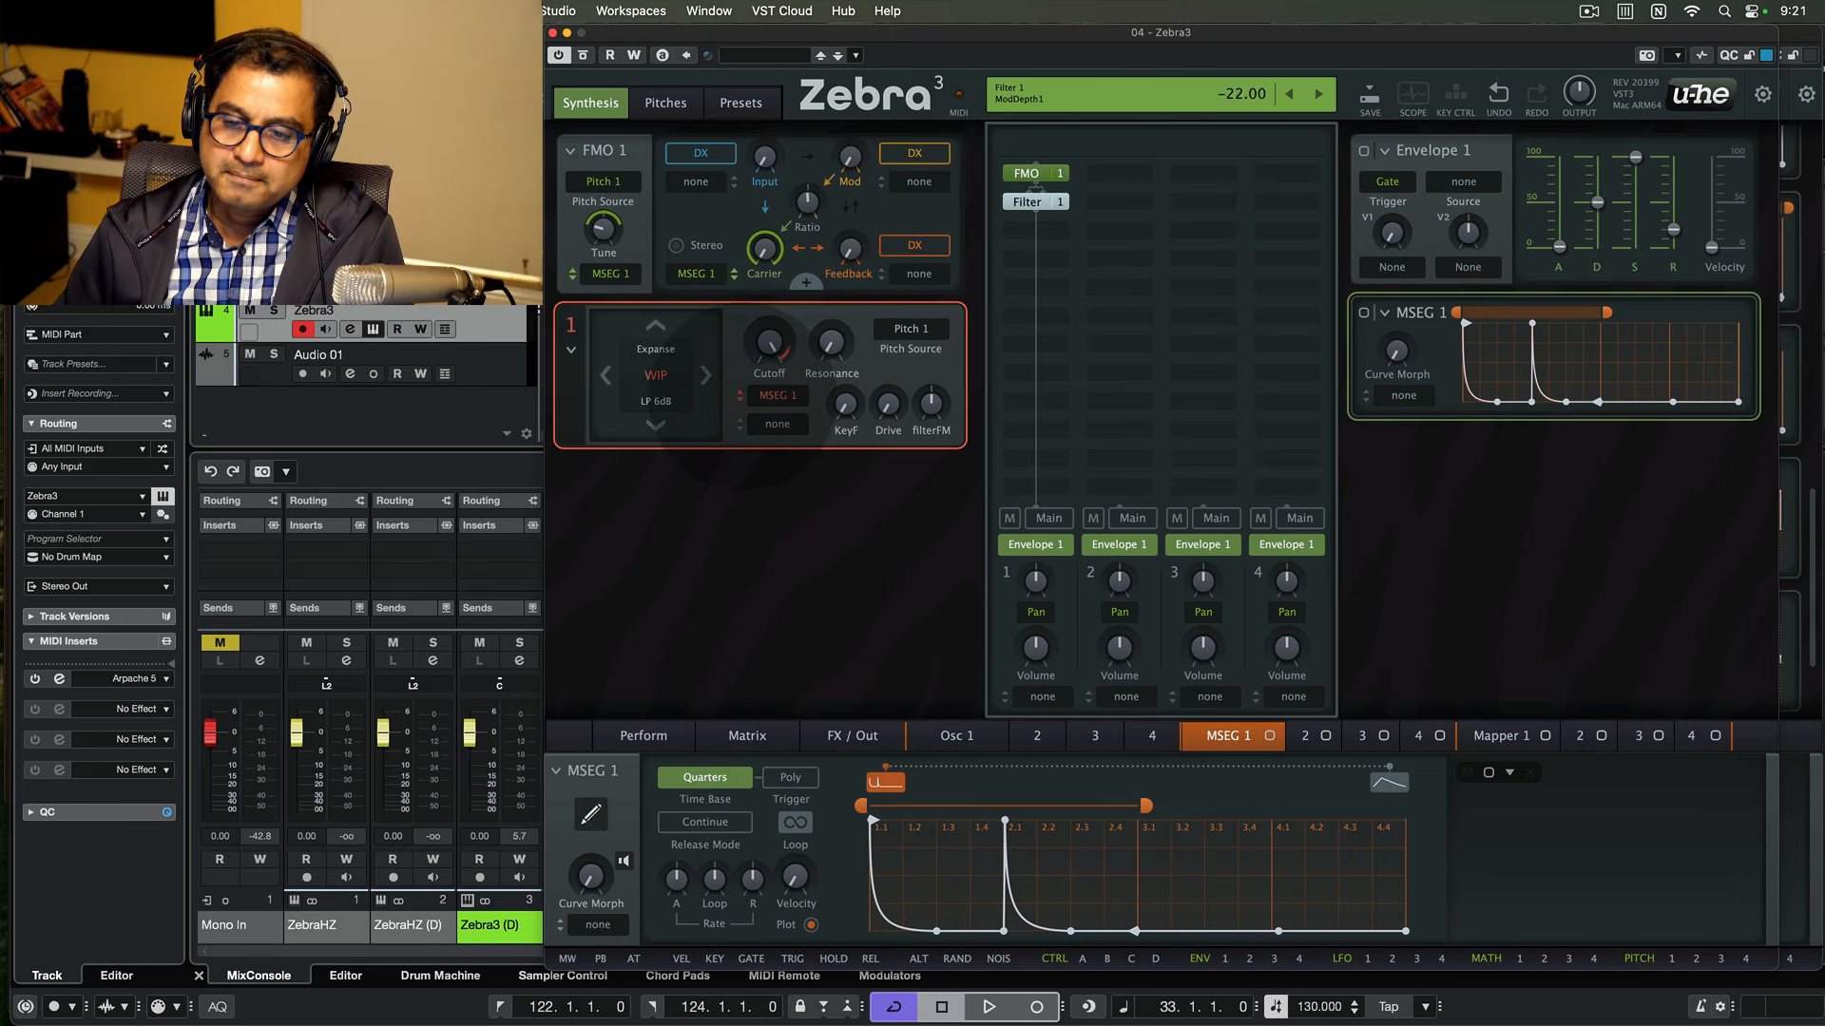
left_click_drag(741, 395, 769, 349)
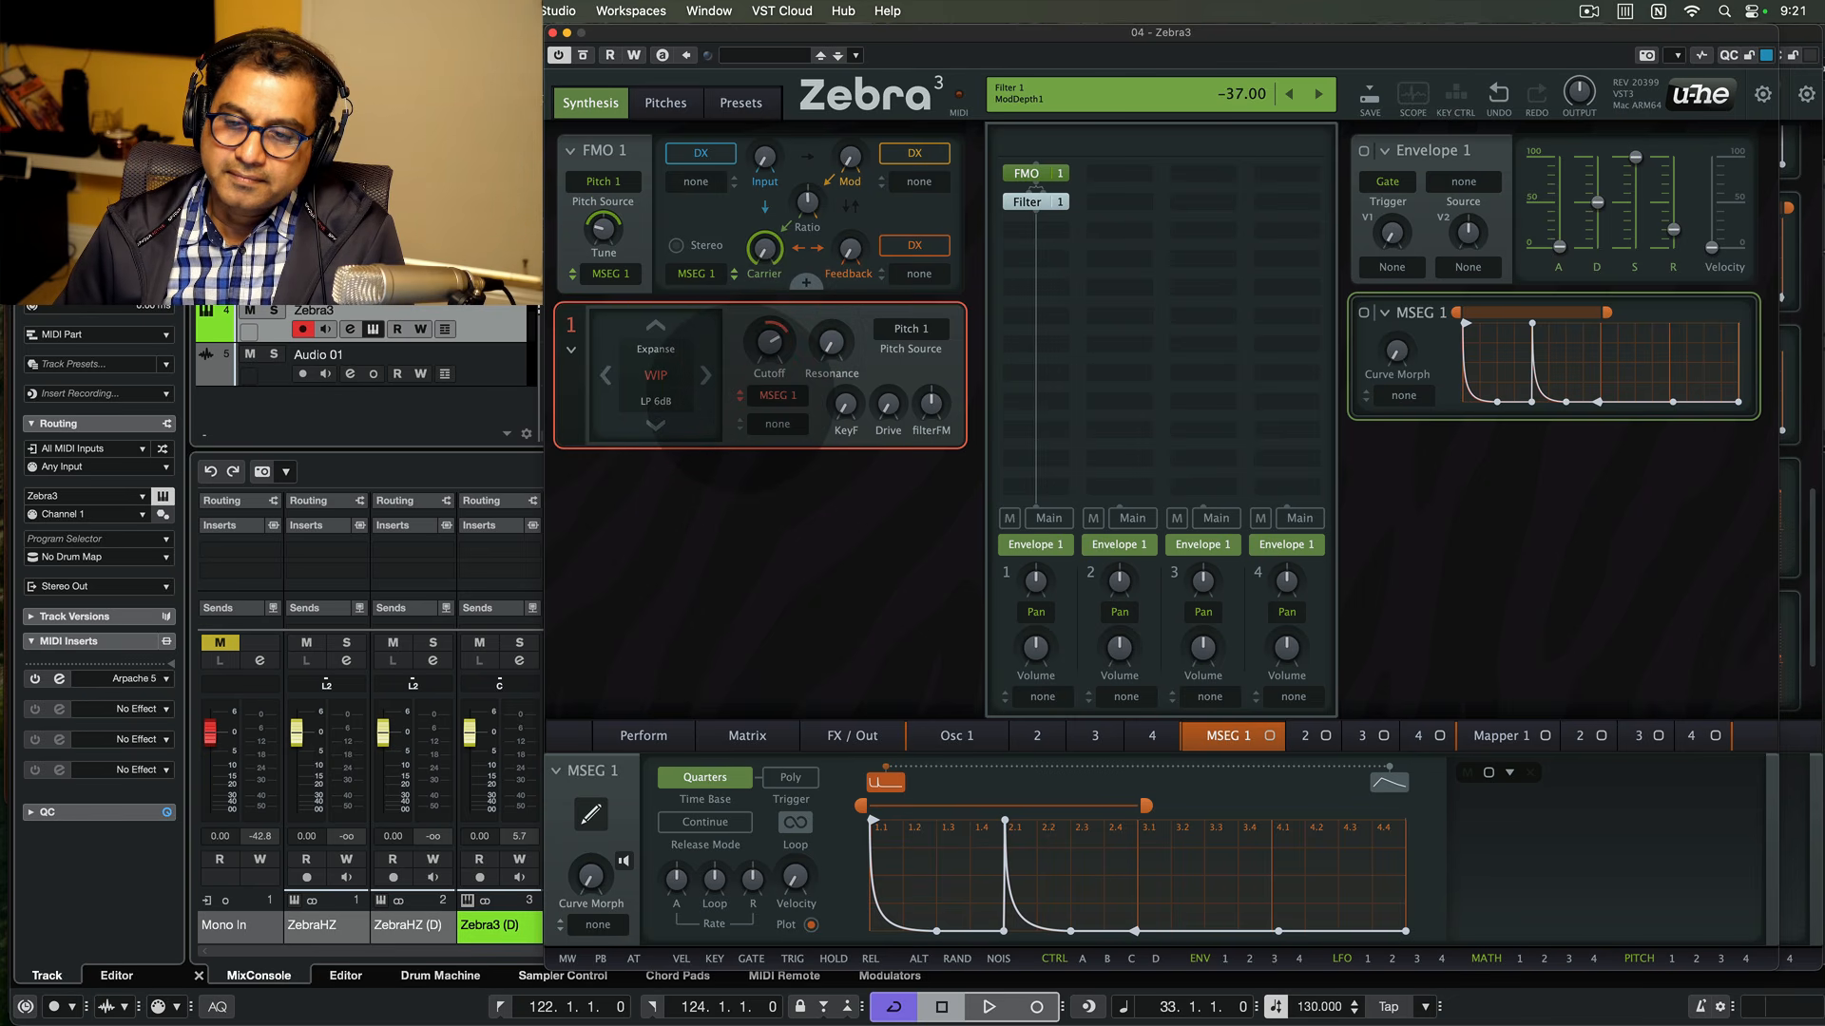
mouse_move(741, 401)
left_mouse_down()
mouse_move(770, 344)
mouse_move(741, 397)
left_mouse_up()
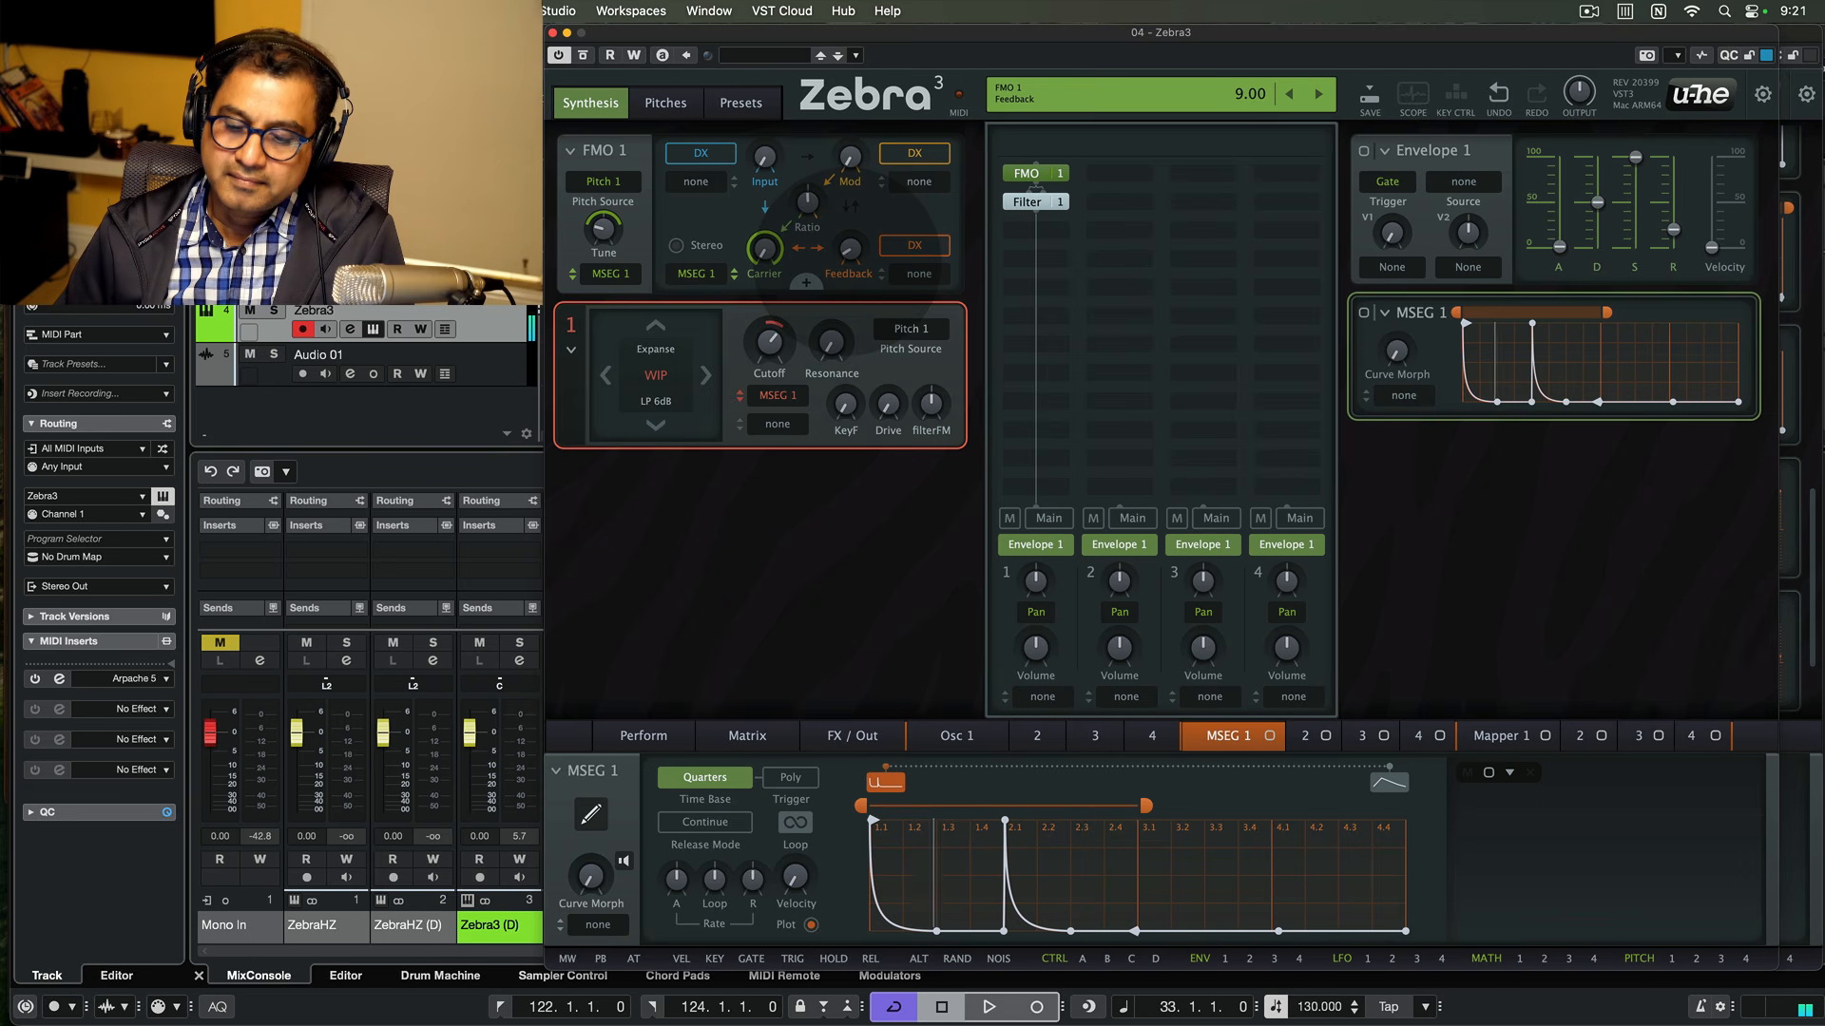
- Add Distortion 1 below Filter 1, then reduce its tone and set its amount to about 3
left_click(1042, 234)
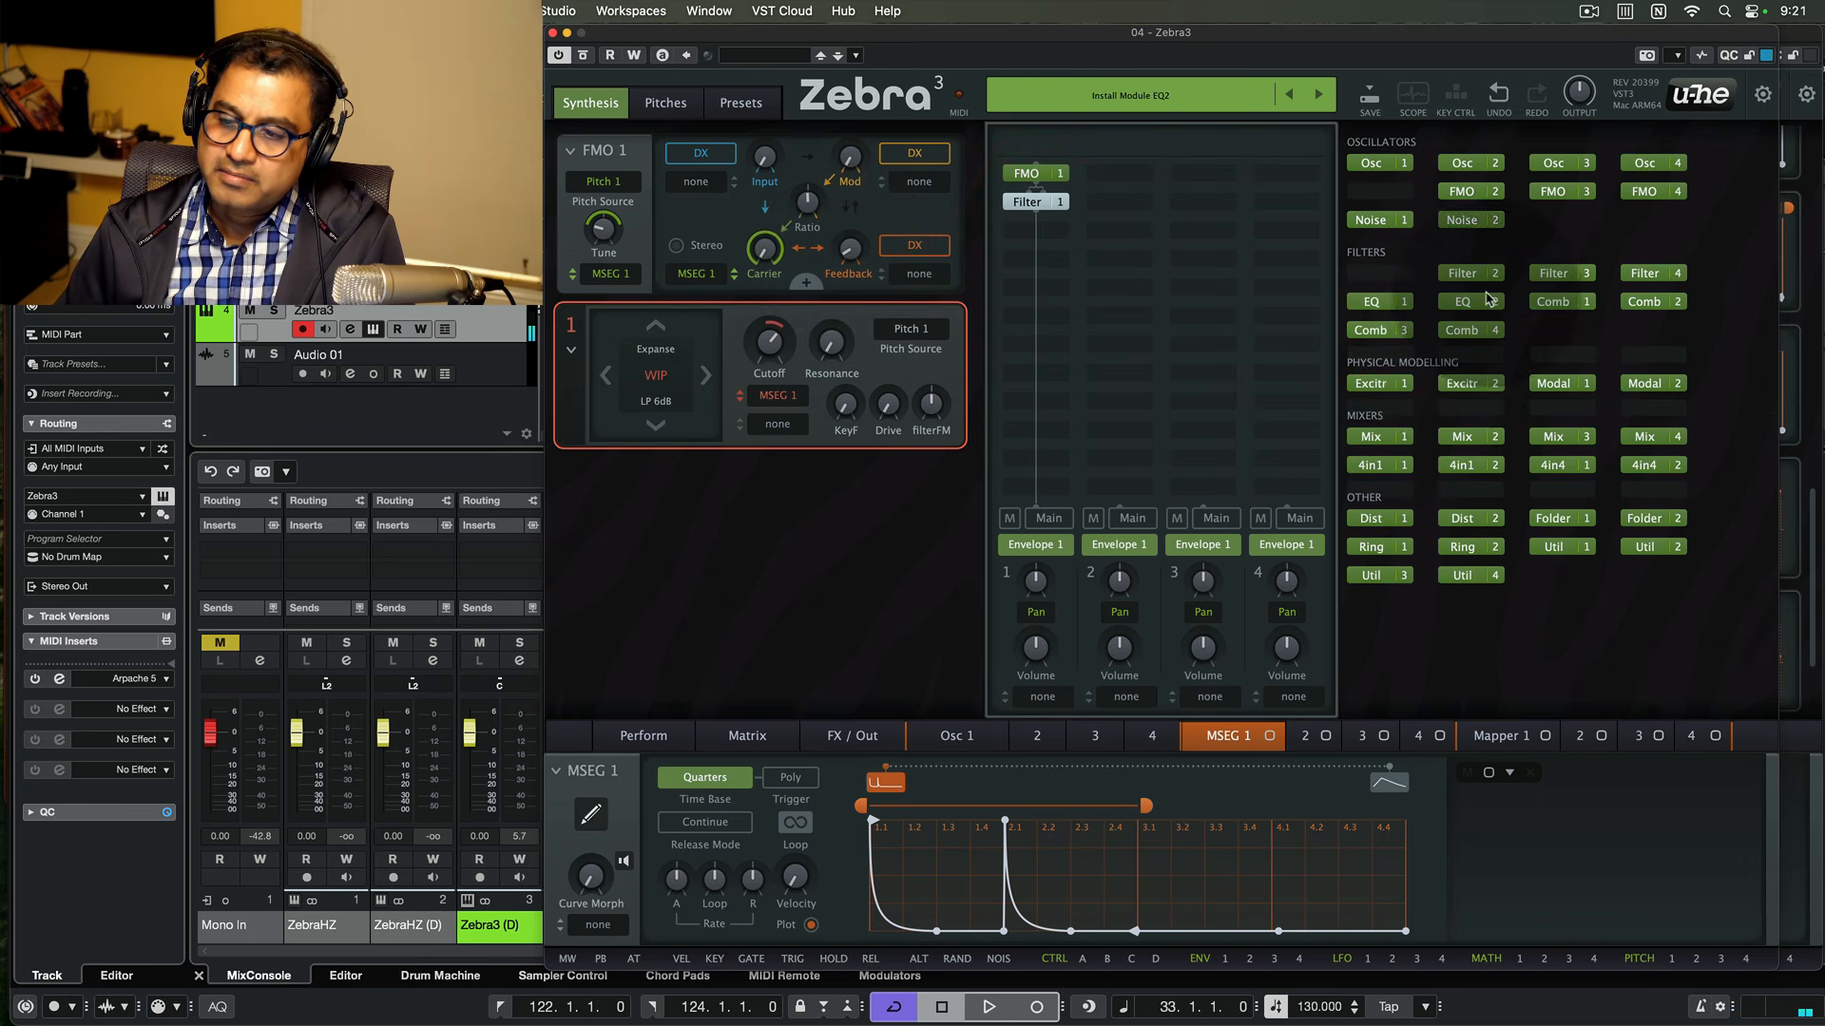
left_click(1384, 520)
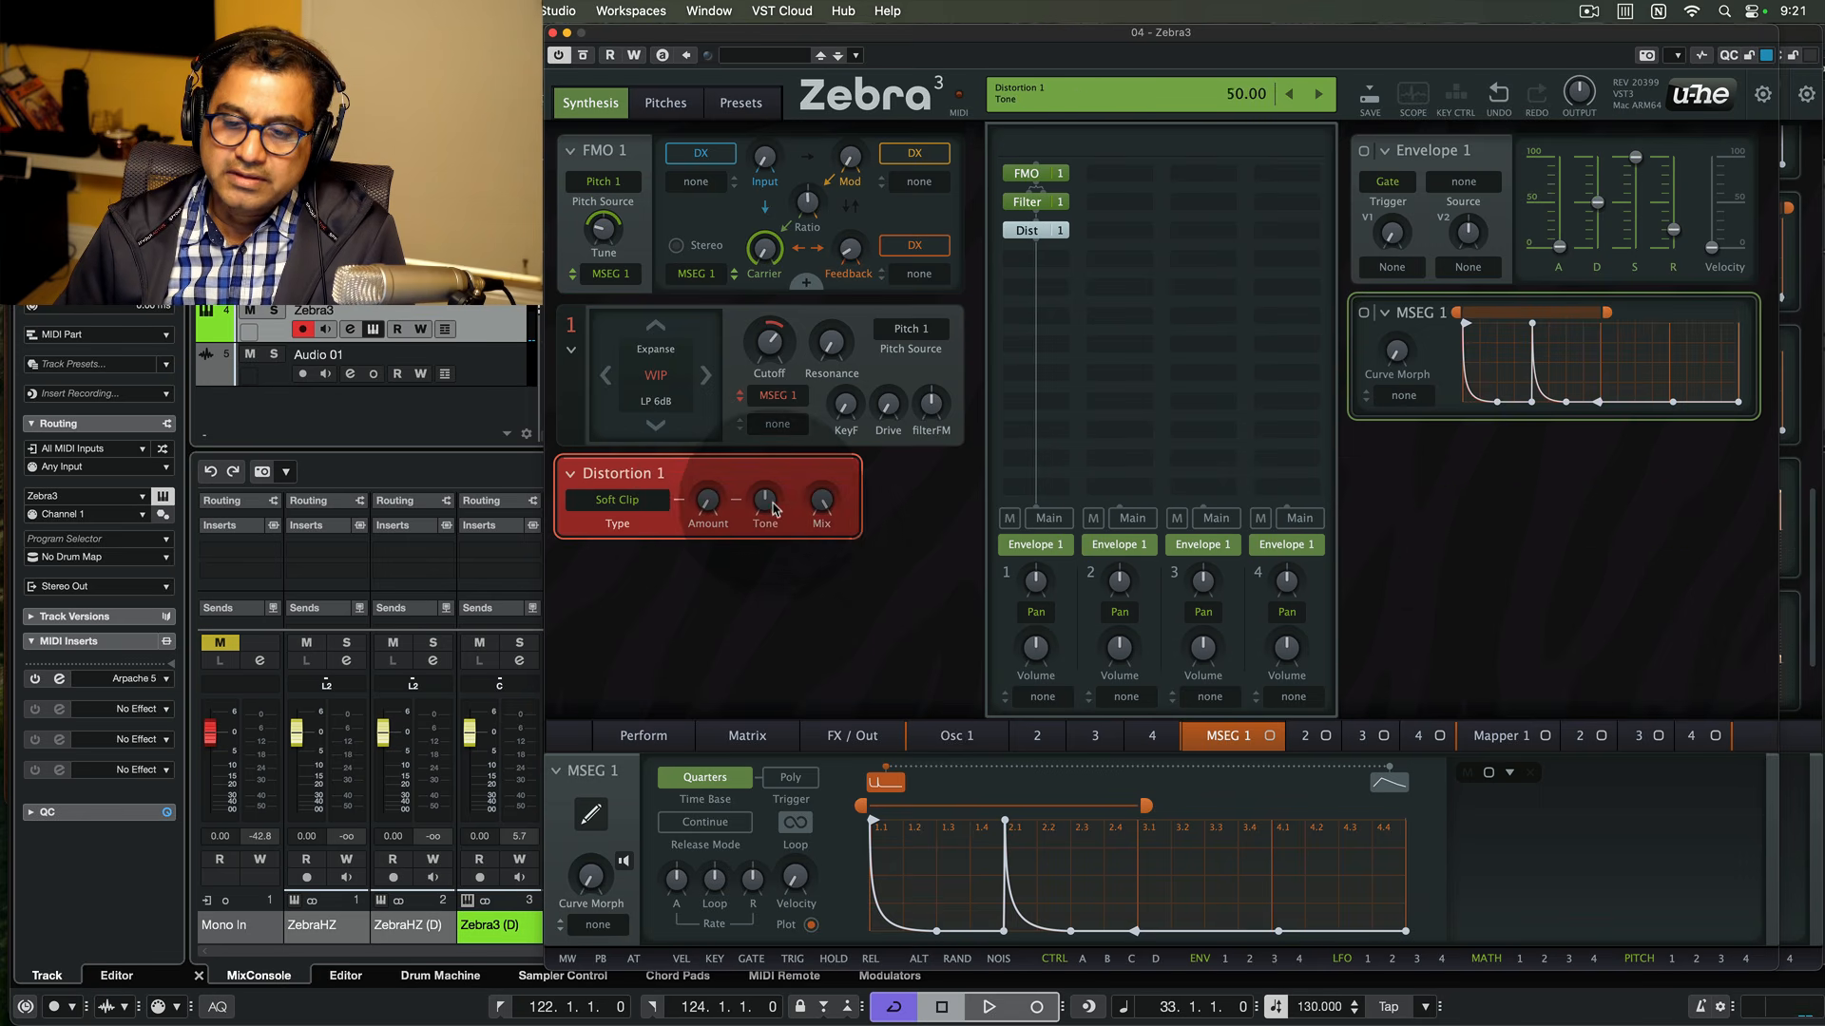
mouse_move(765, 499)
left_mouse_down()
mouse_move(707, 514)
mouse_move(765, 501)
left_mouse_up()
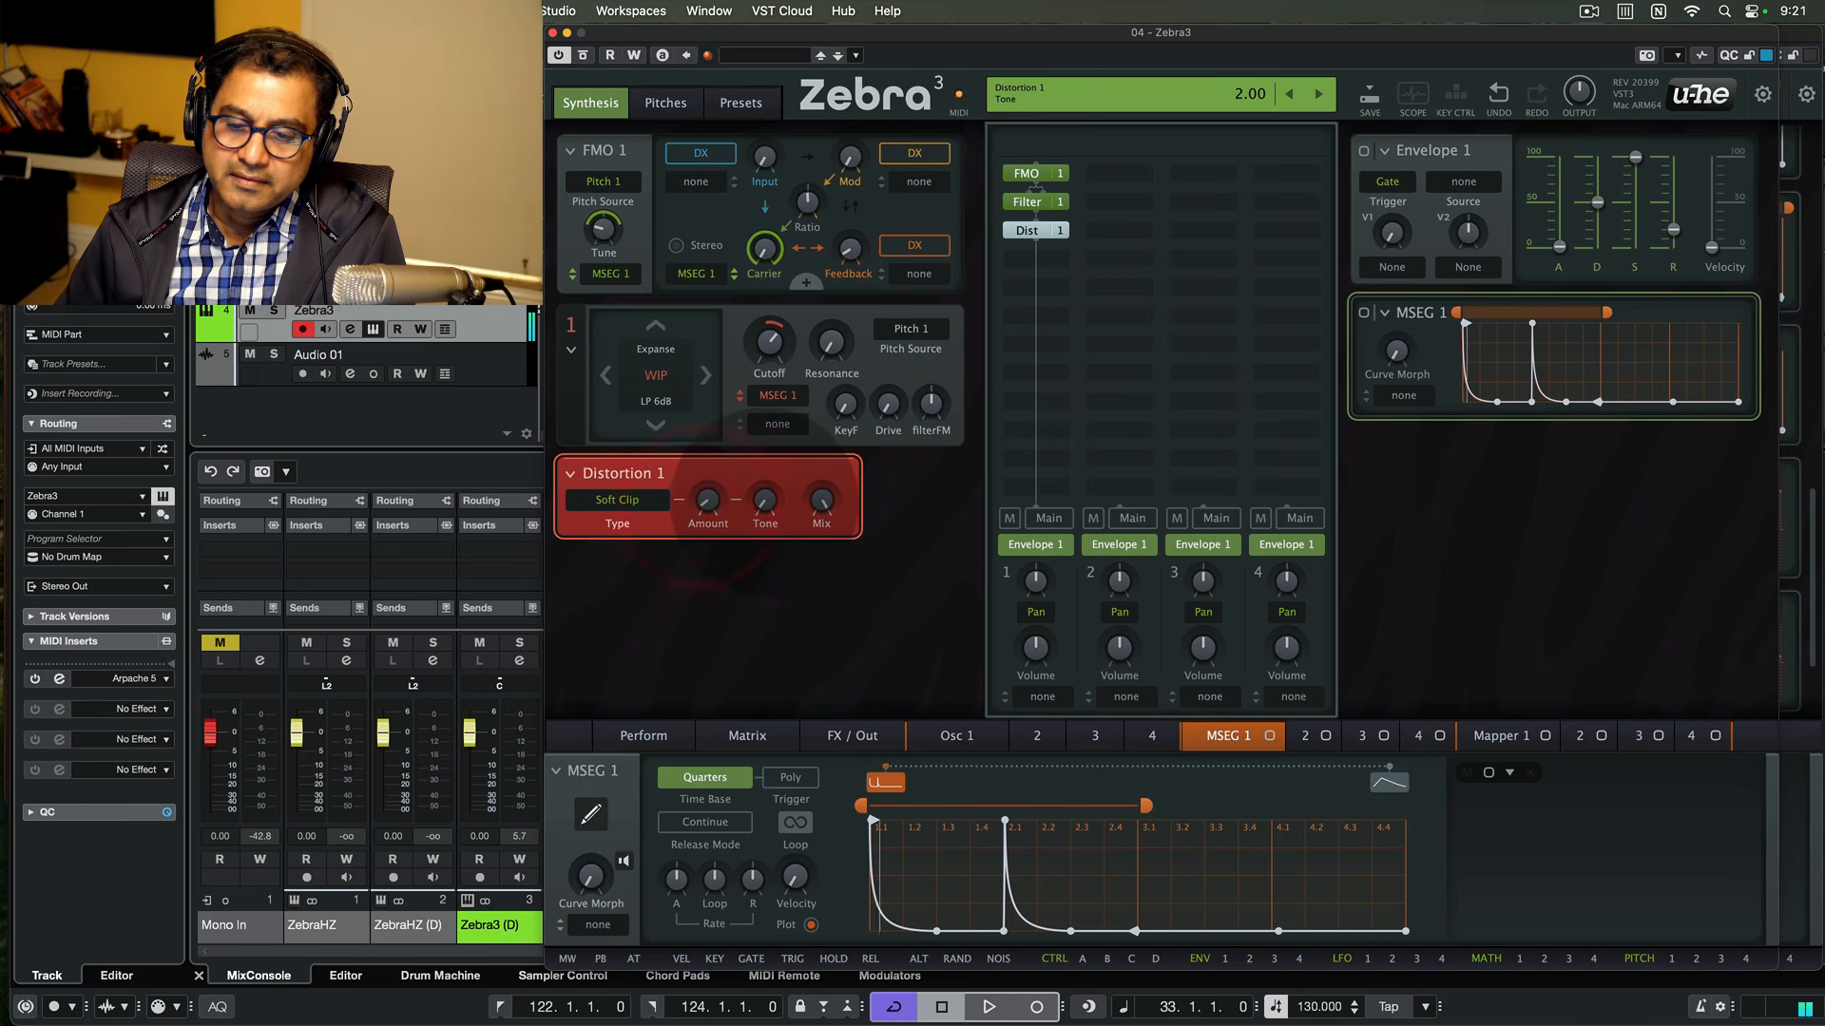
left_click(766, 502)
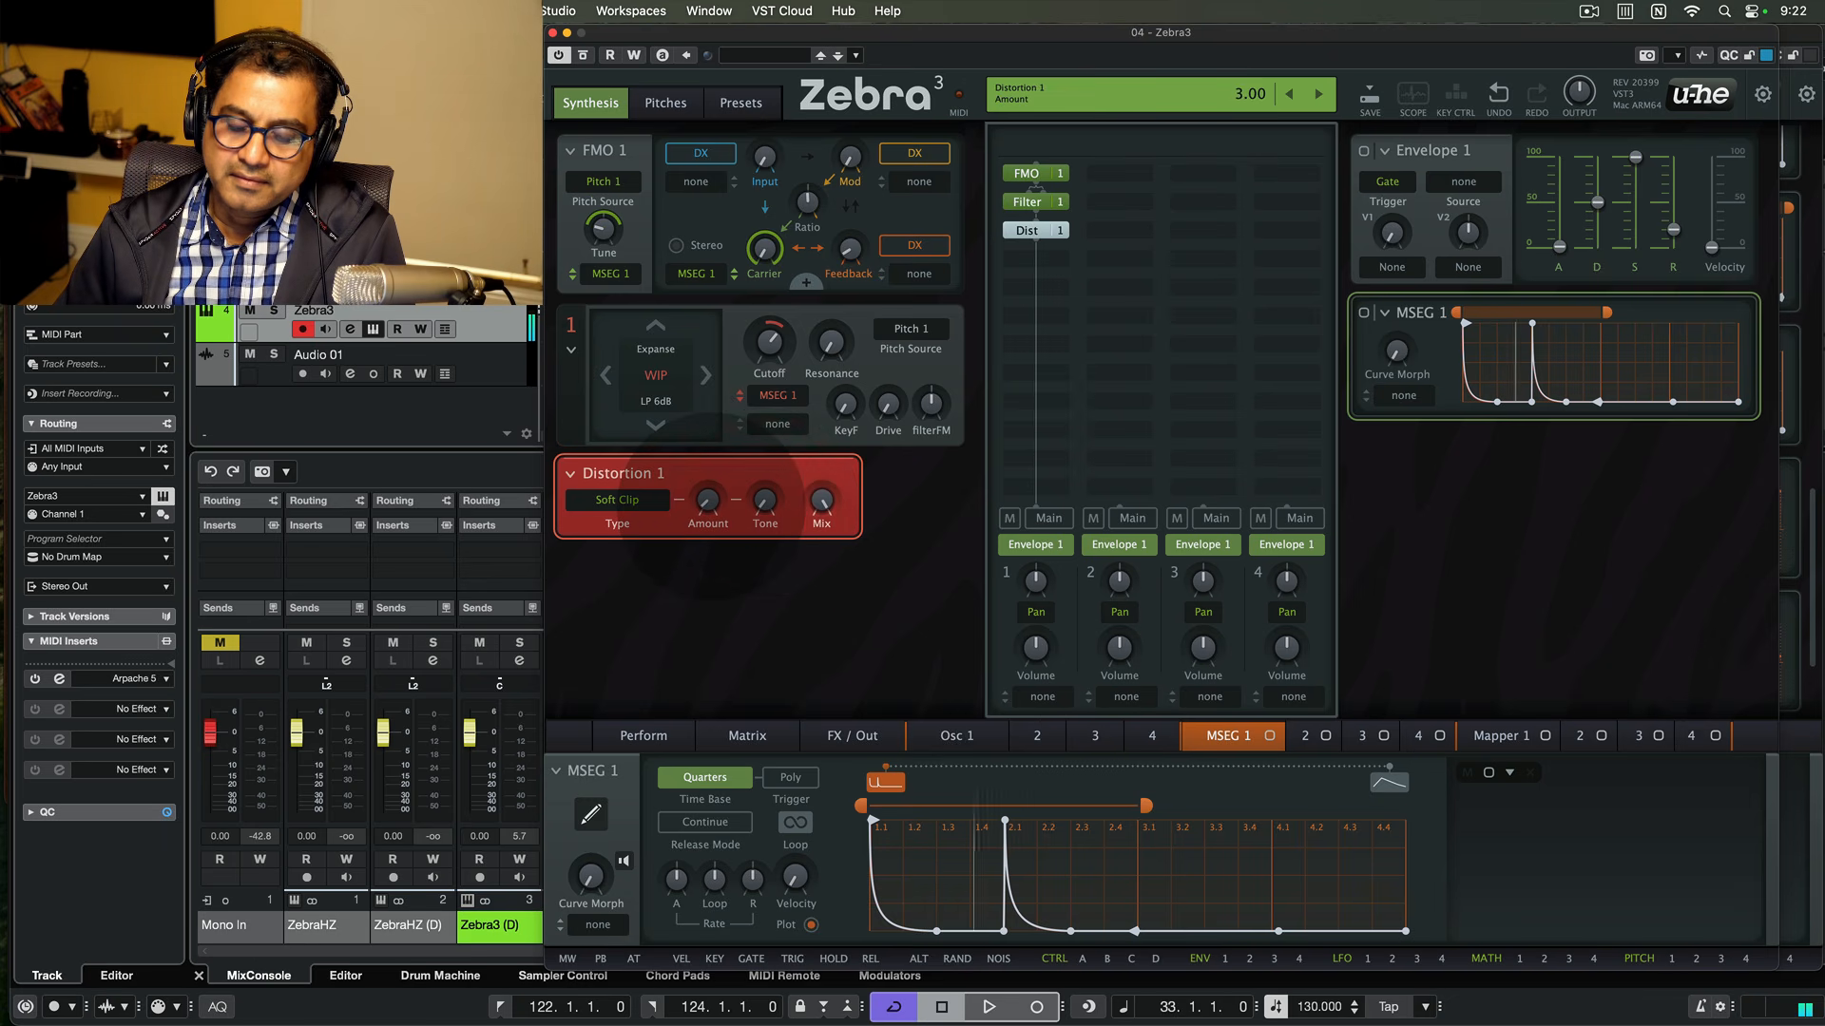
left_click_drag(710, 508, 712, 510)
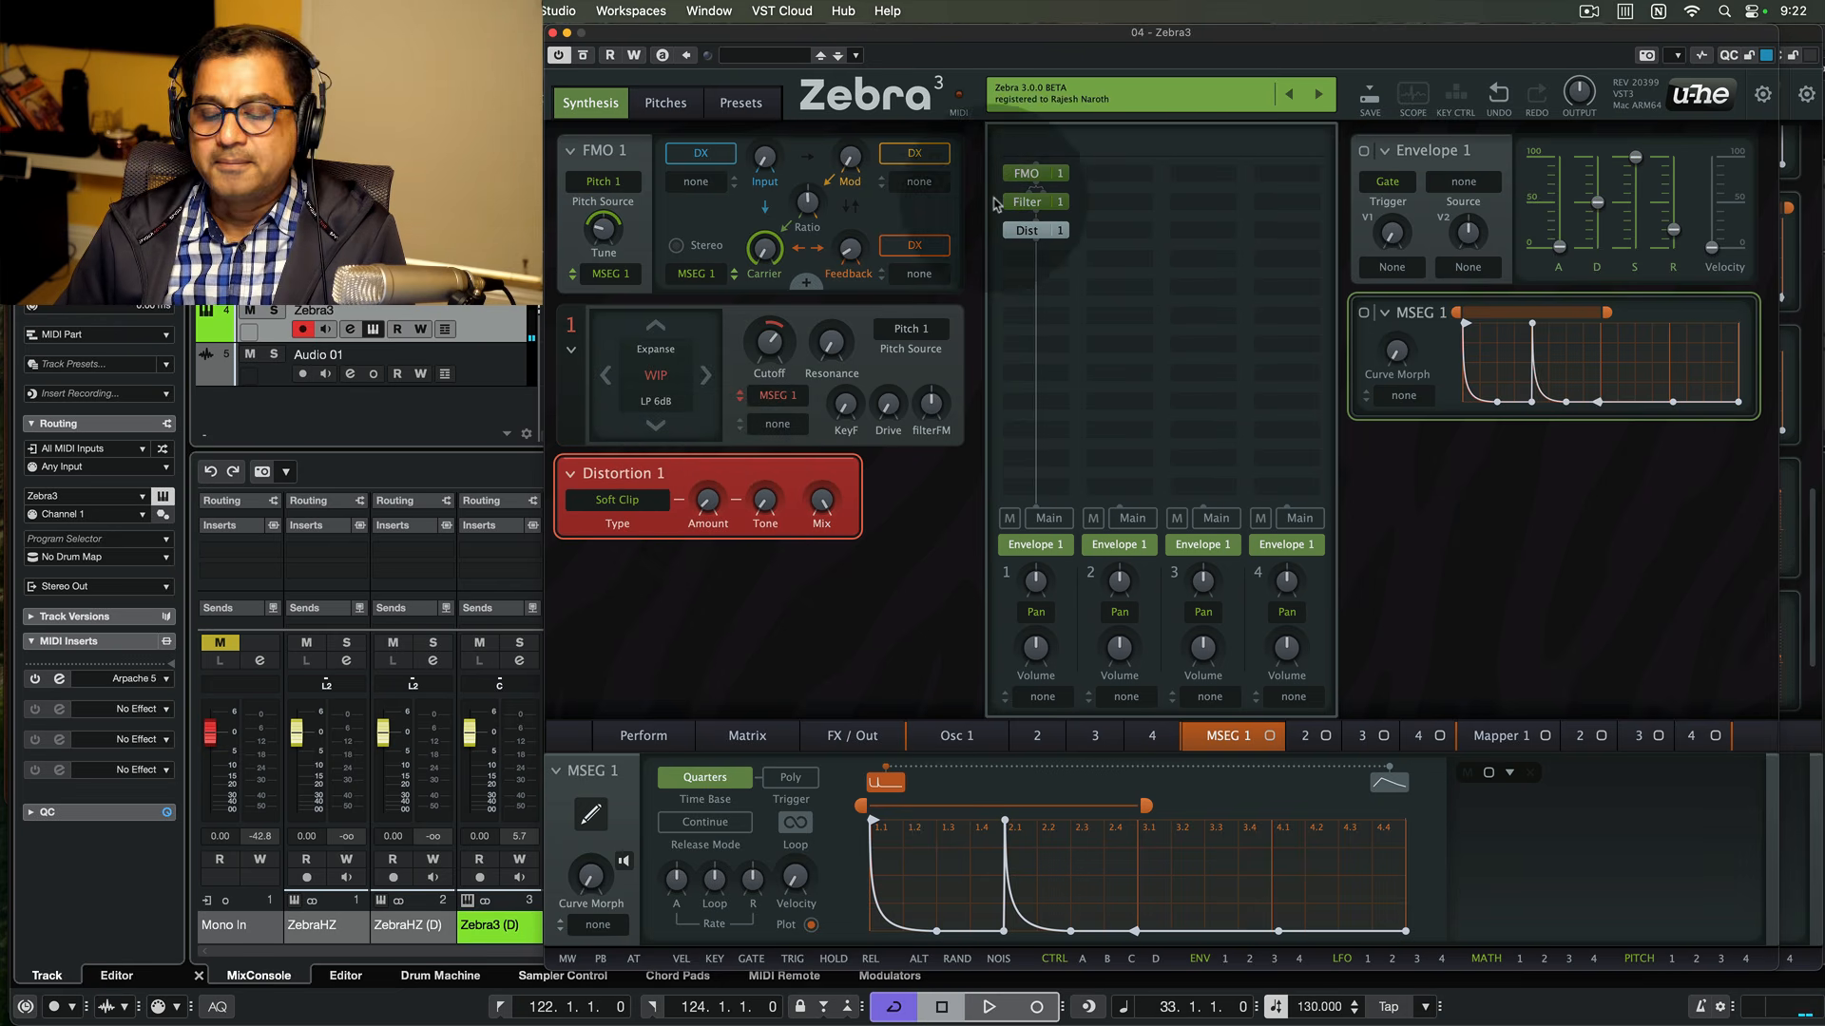
- Add Noise 1 at the head of the second lane and modulate its volume with MSEG 1, lowering the base volume
left_click(1104, 174)
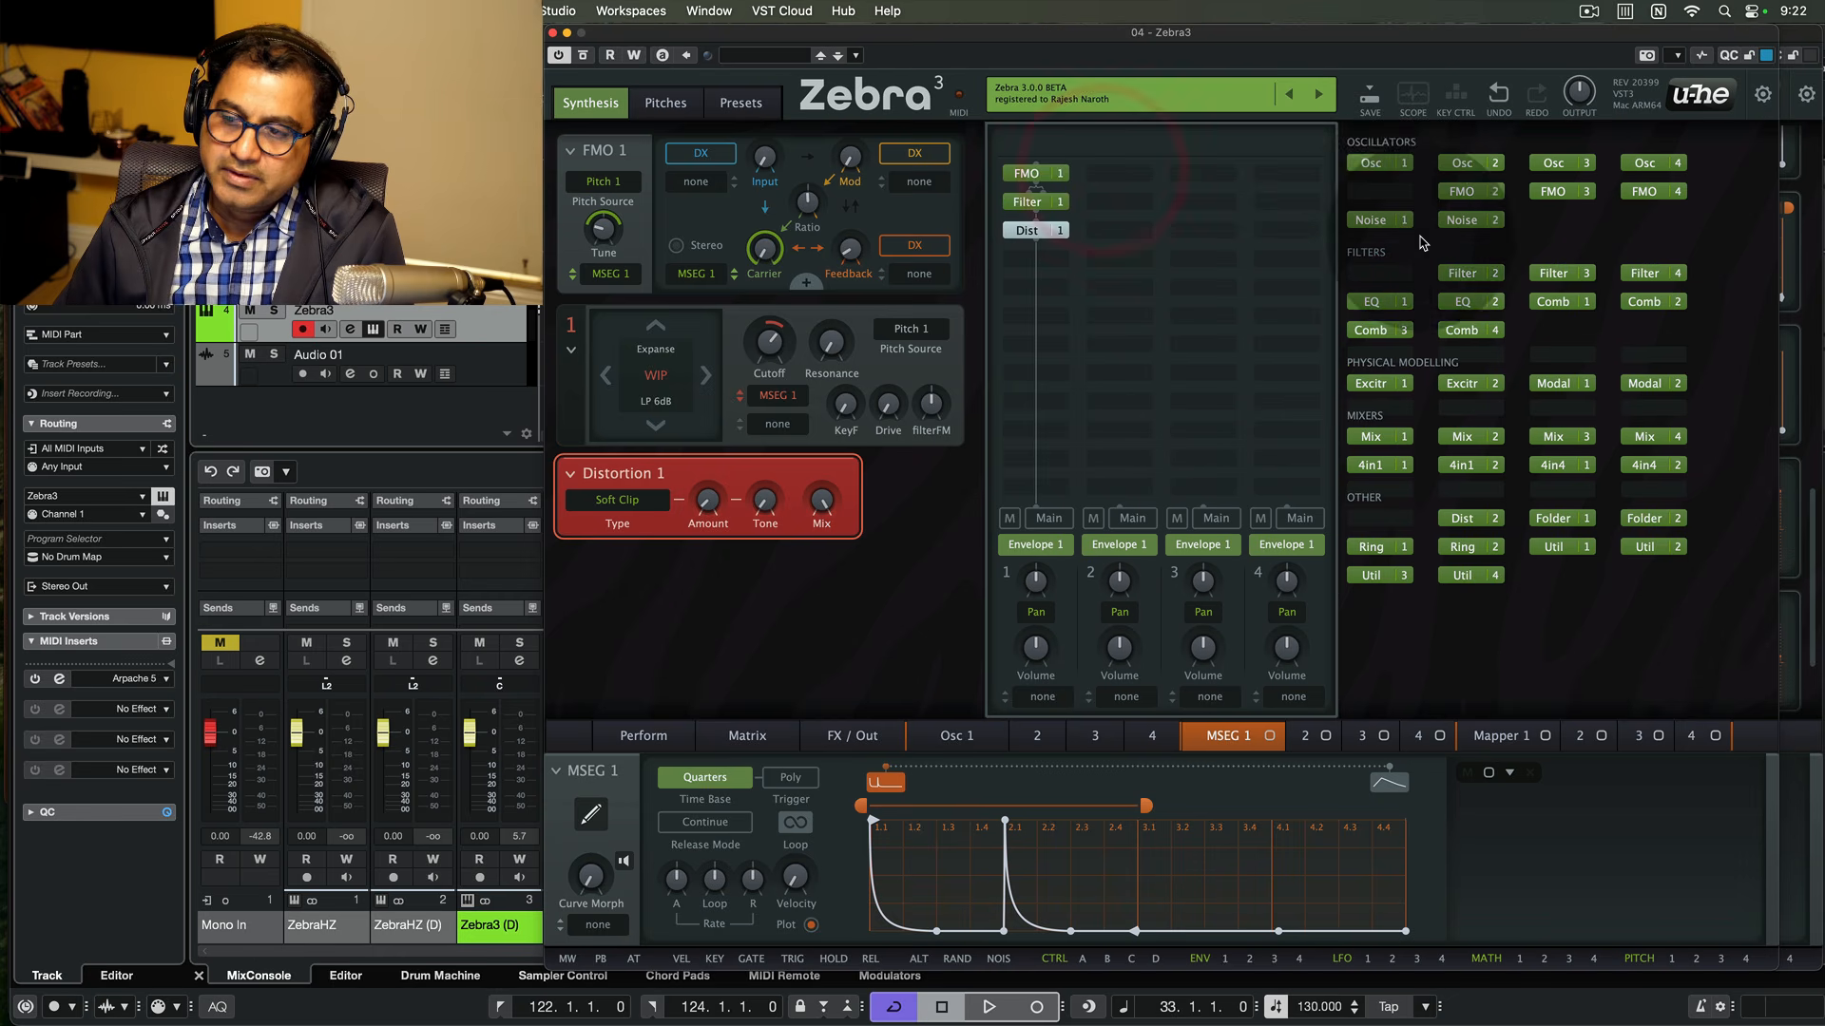
left_click(1382, 220)
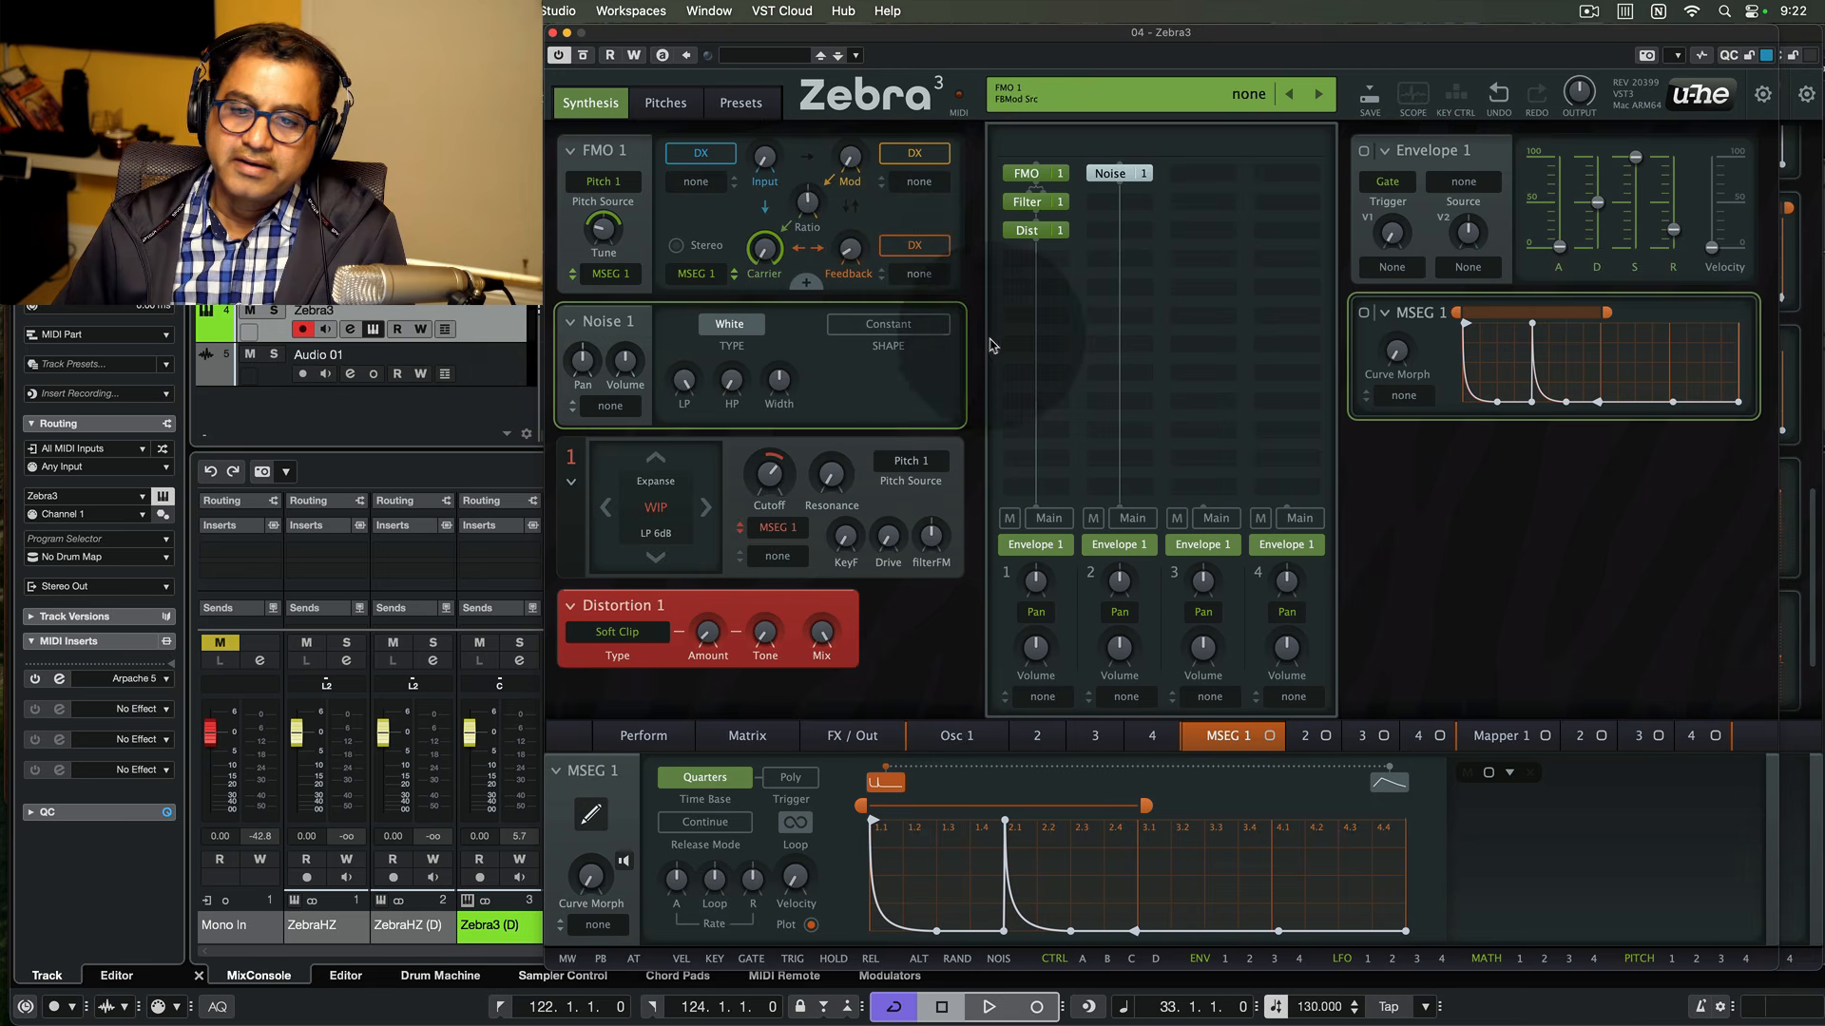
left_click(609, 406)
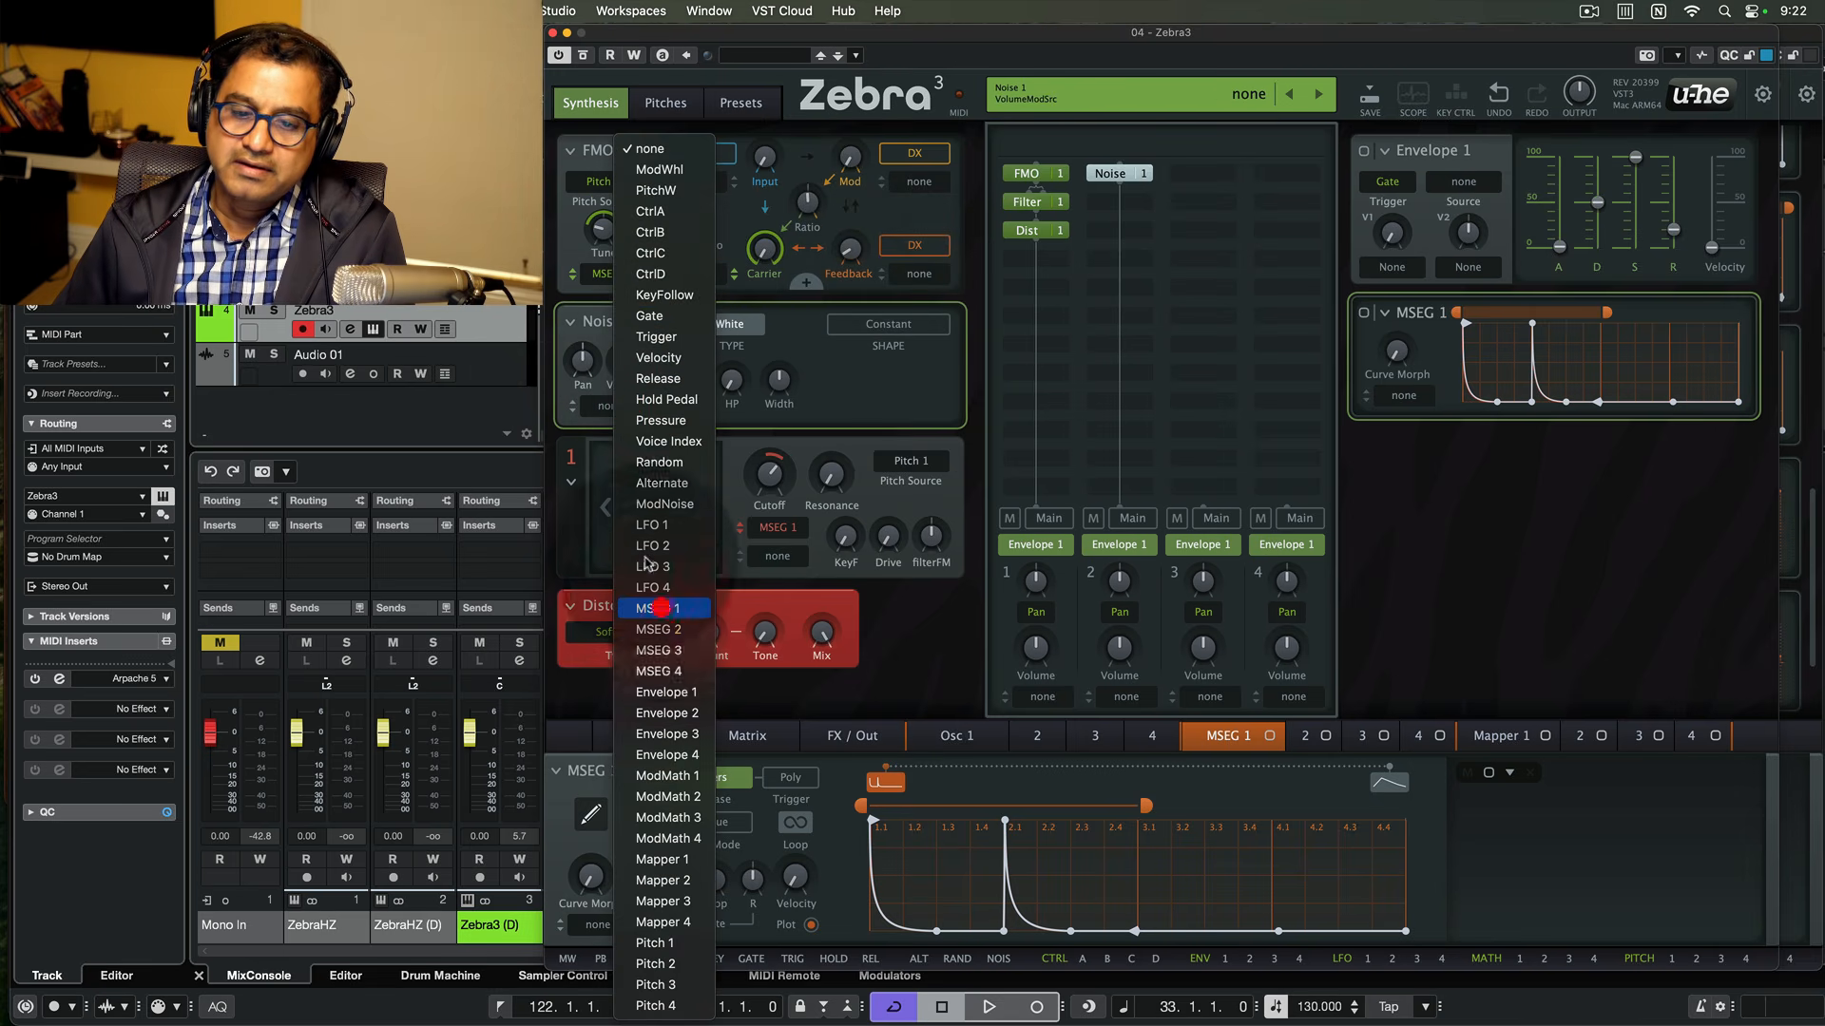
left_click(657, 608)
left_click_drag(625, 358, 624, 418)
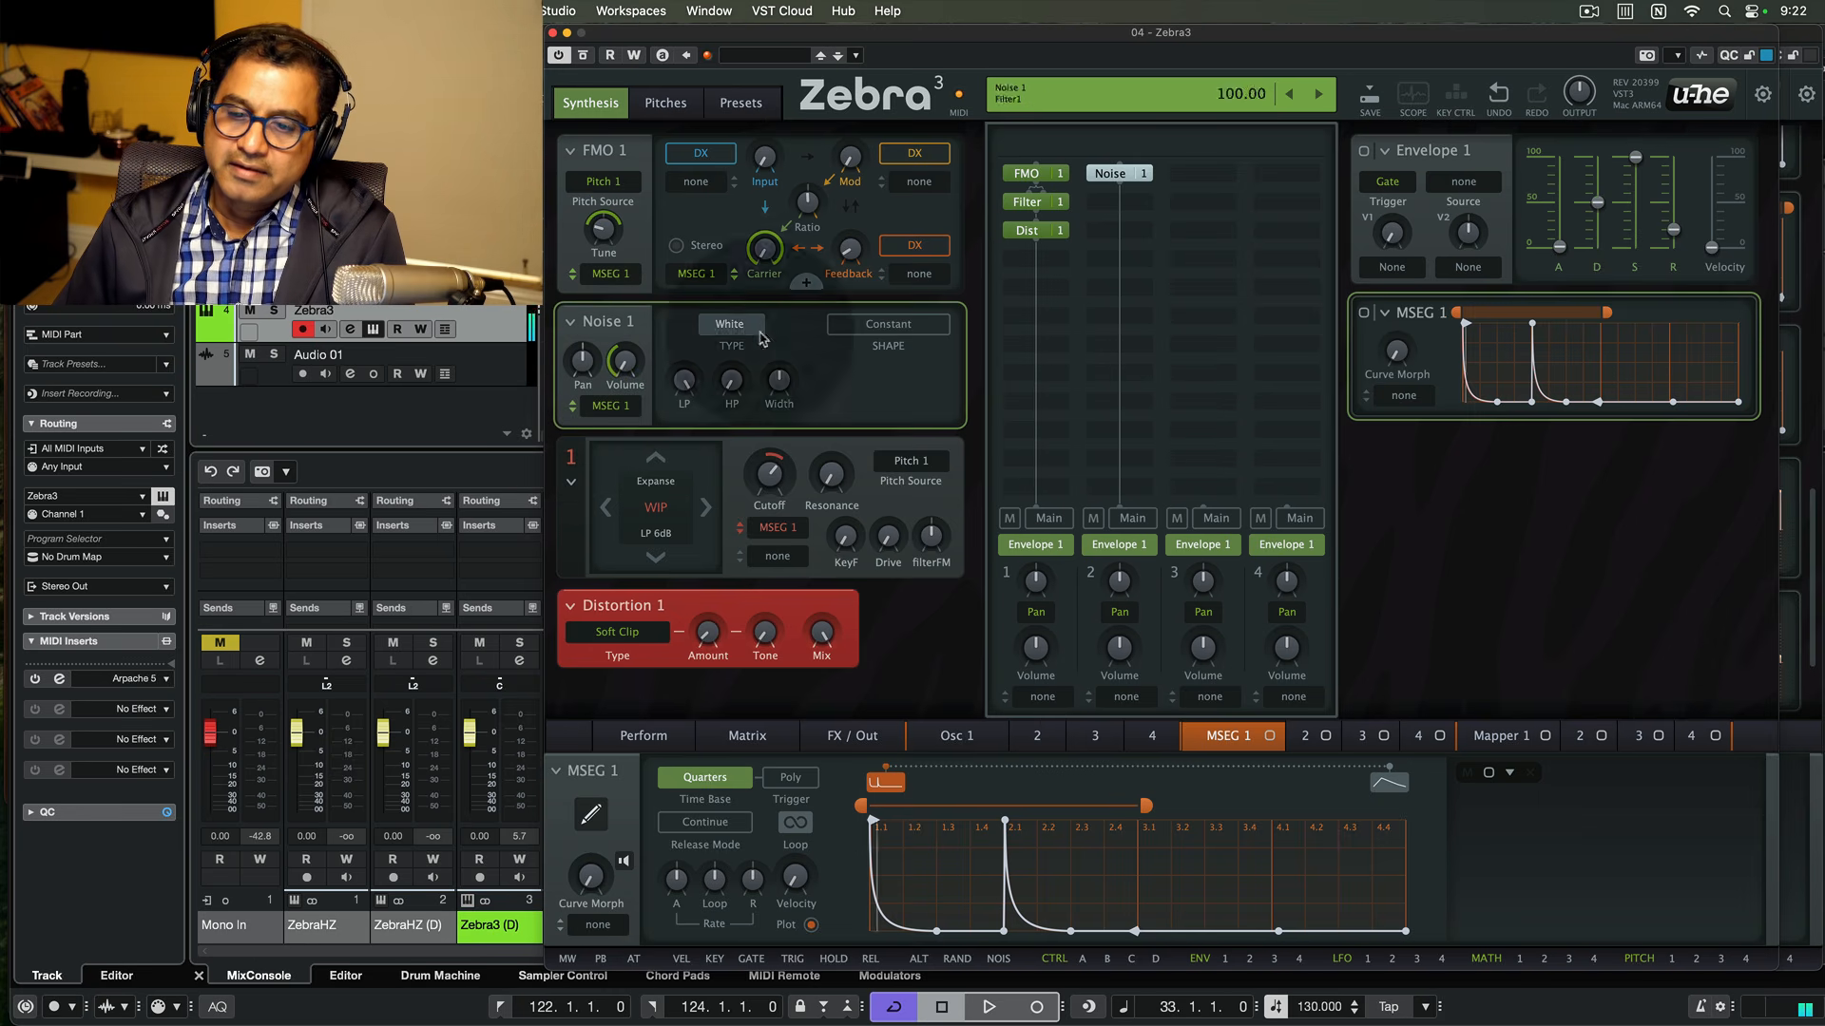
- Add Filter 2 below Noise 1 in the second lane and set its mode to Expanse HP 12dB
left_click(1112, 195)
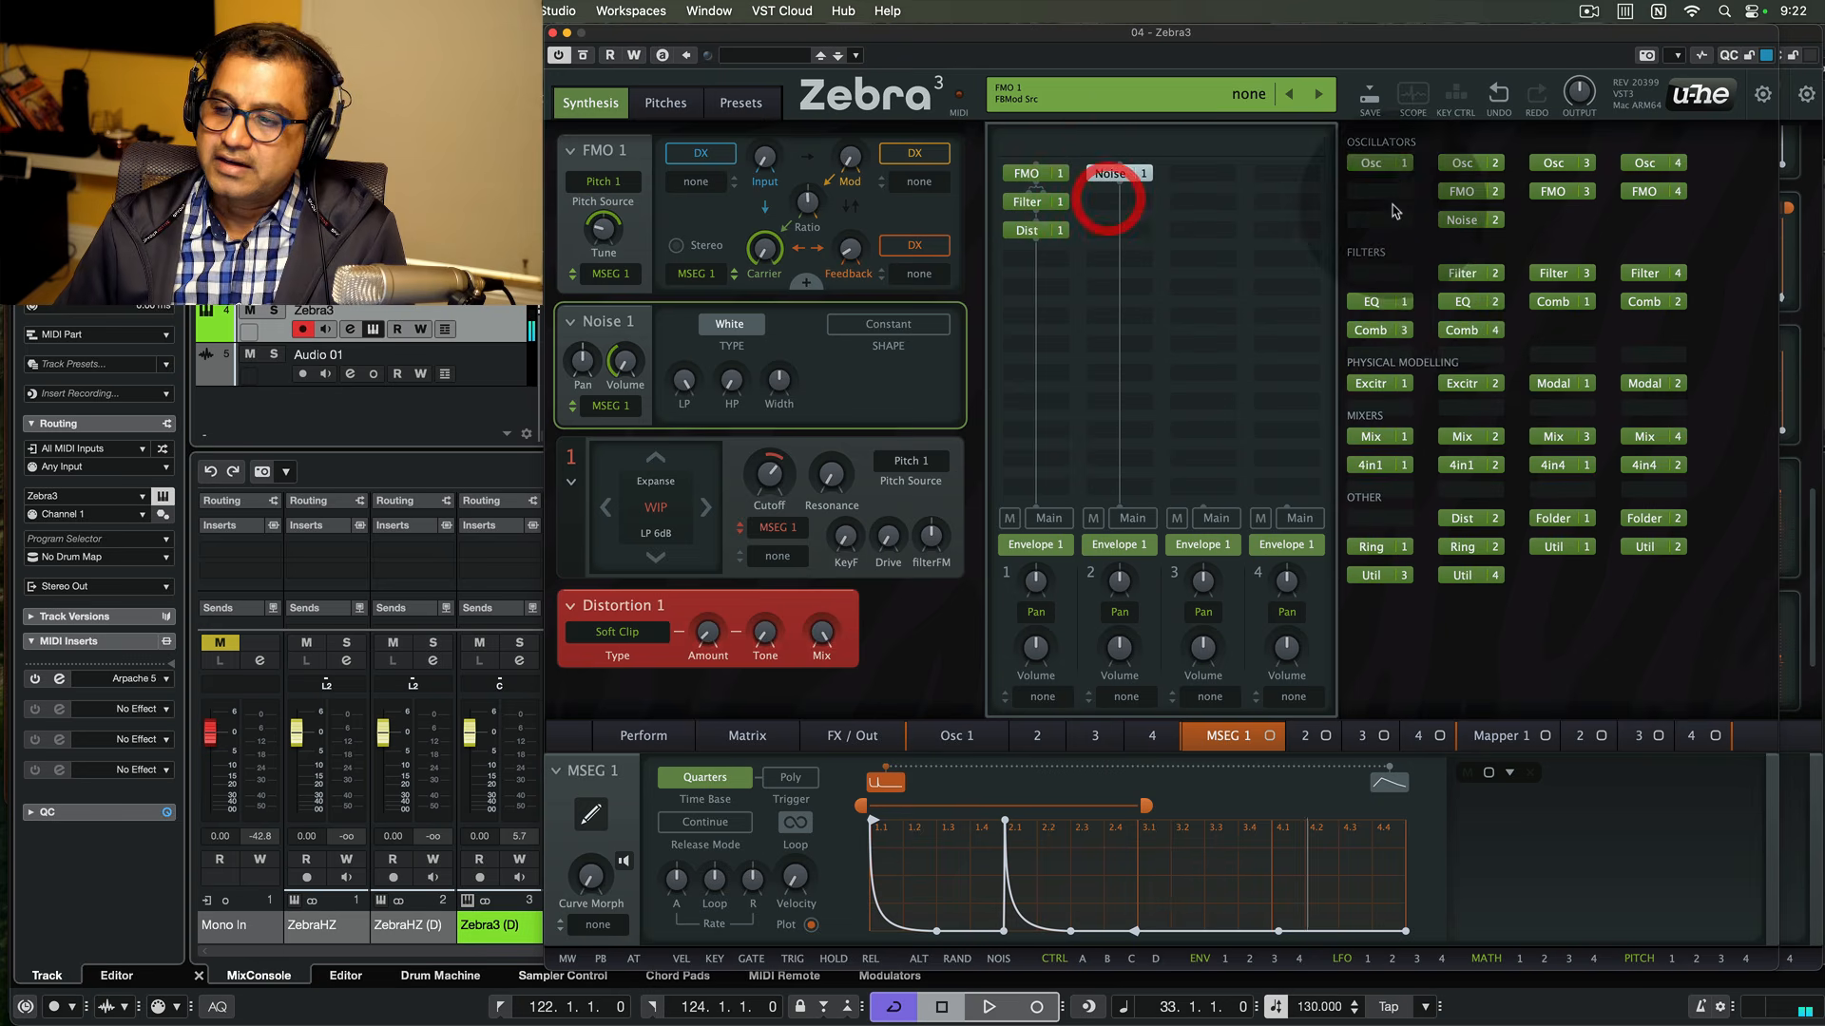
left_click(1468, 275)
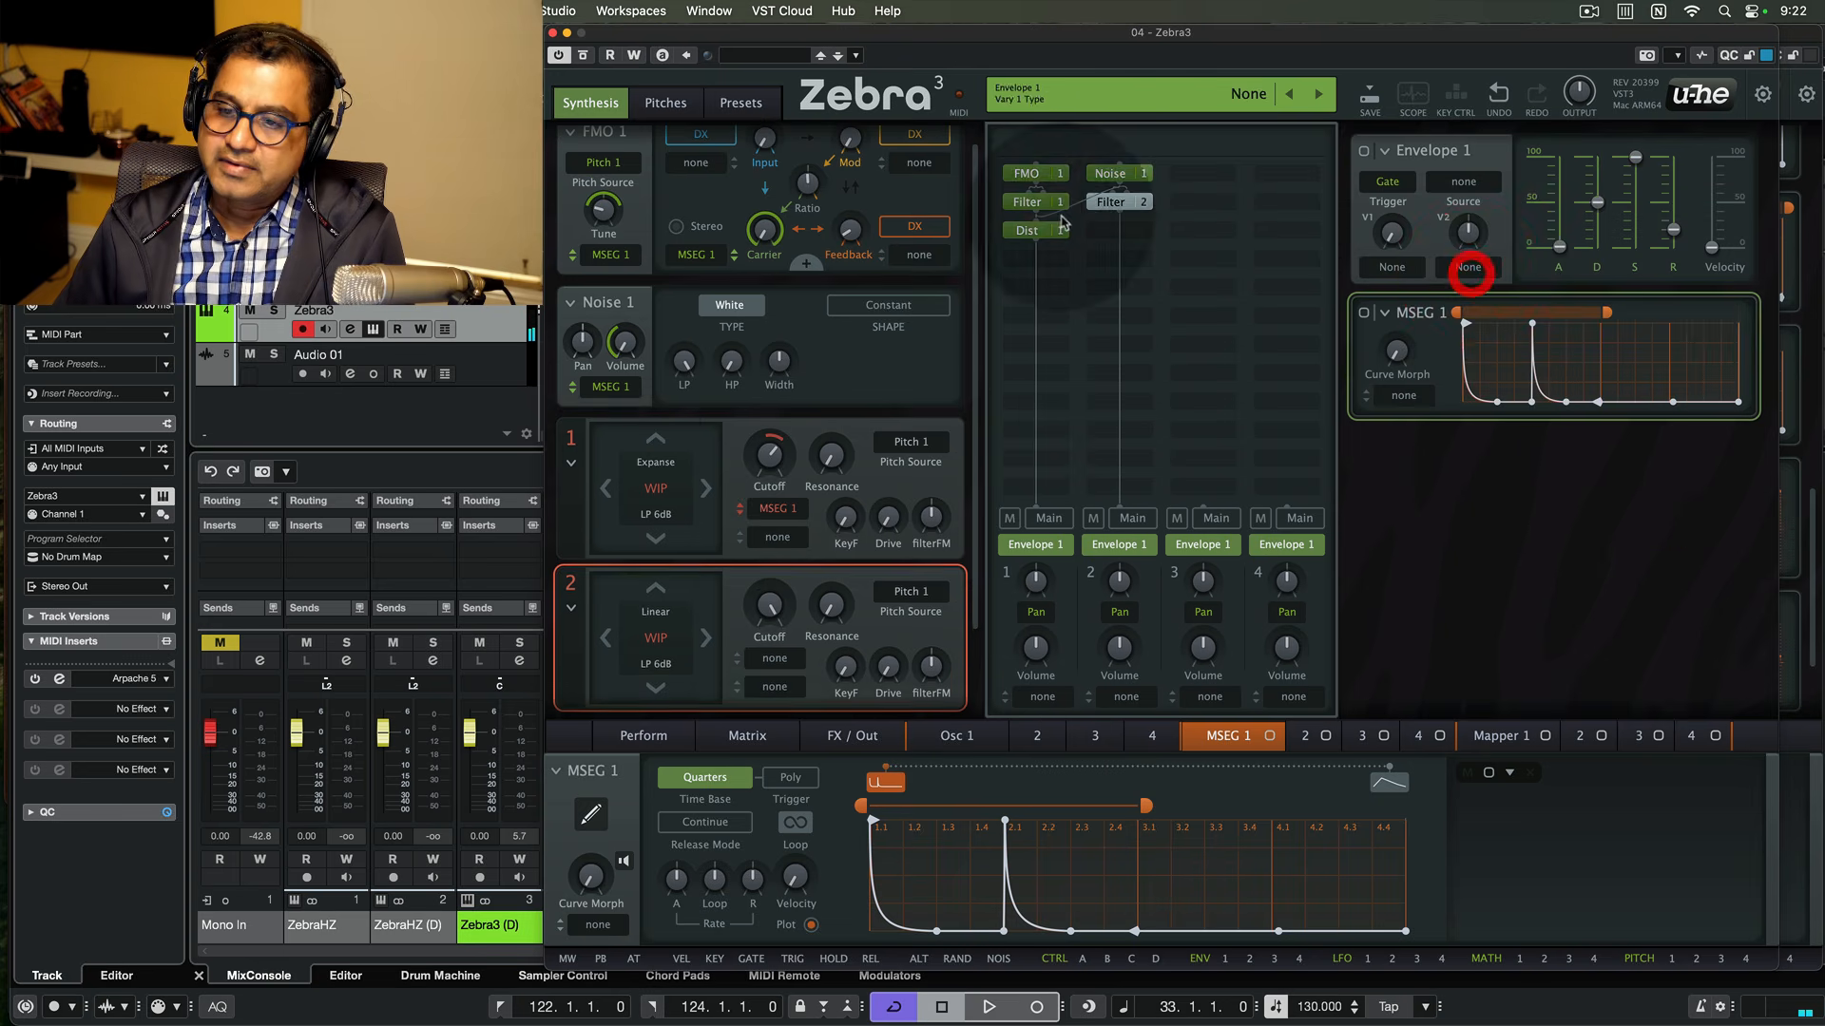
left_click(656, 642)
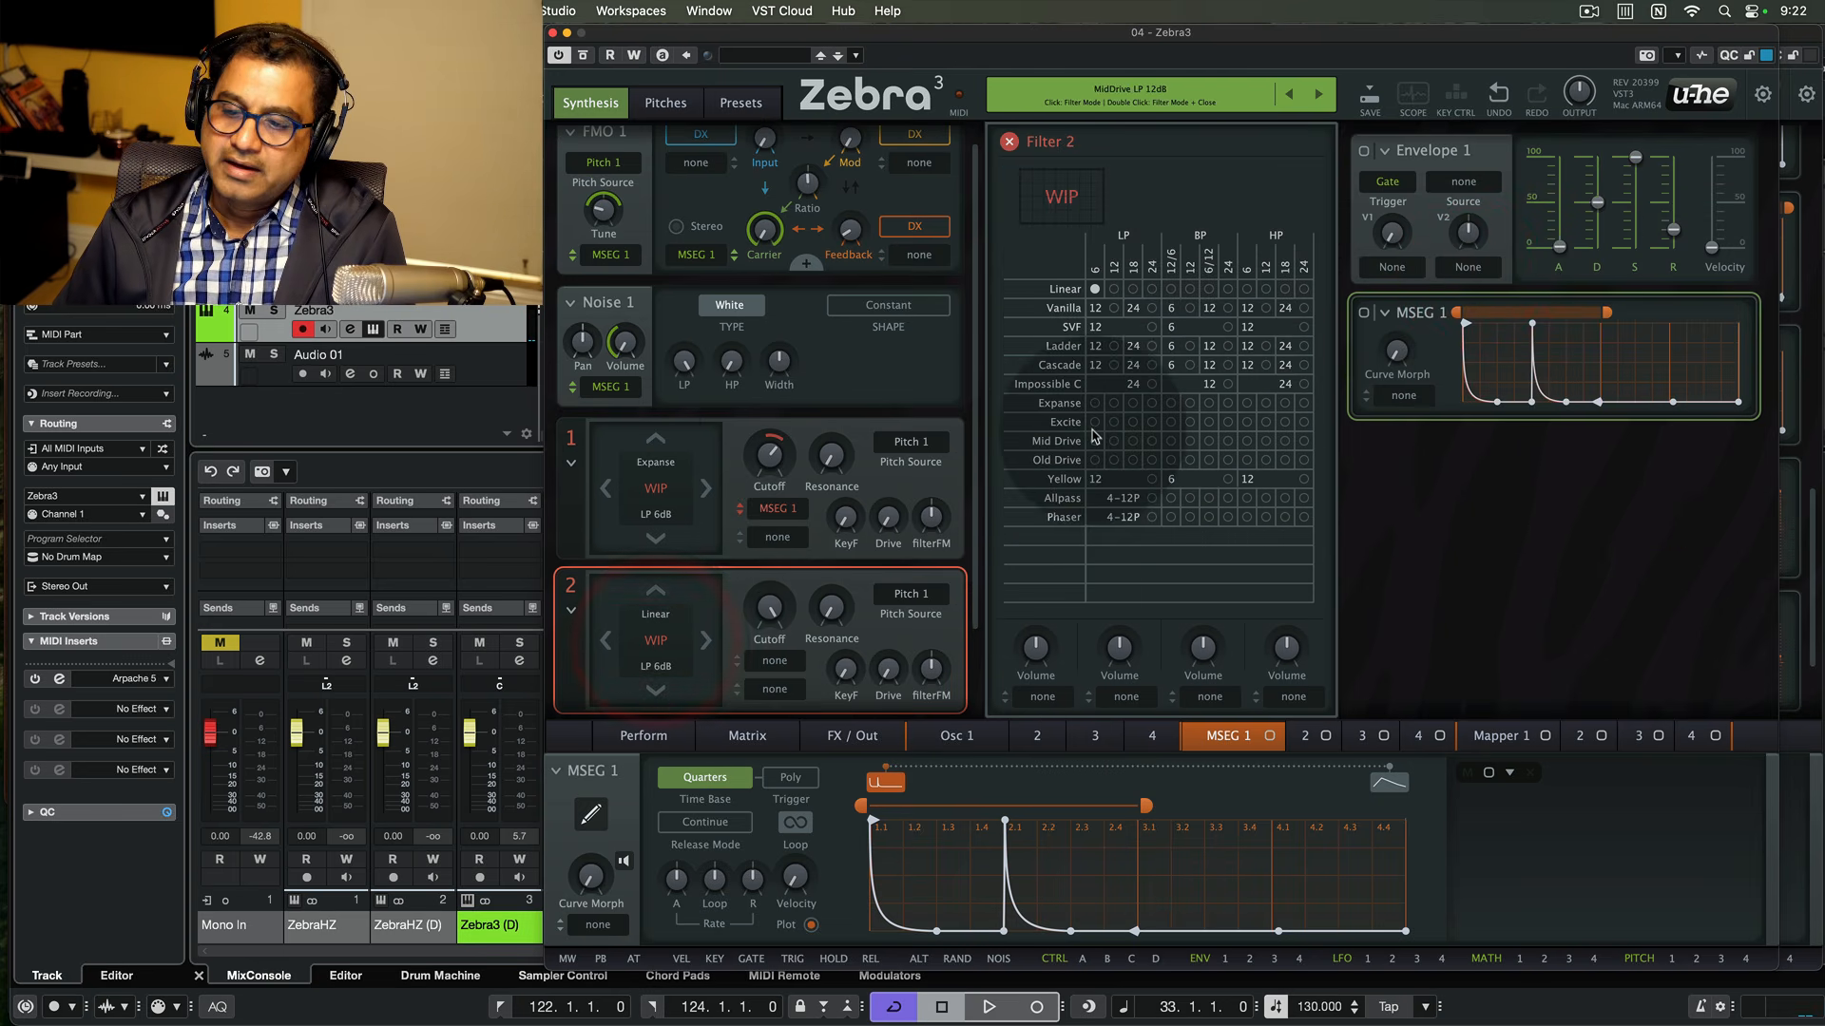
left_click(1266, 403)
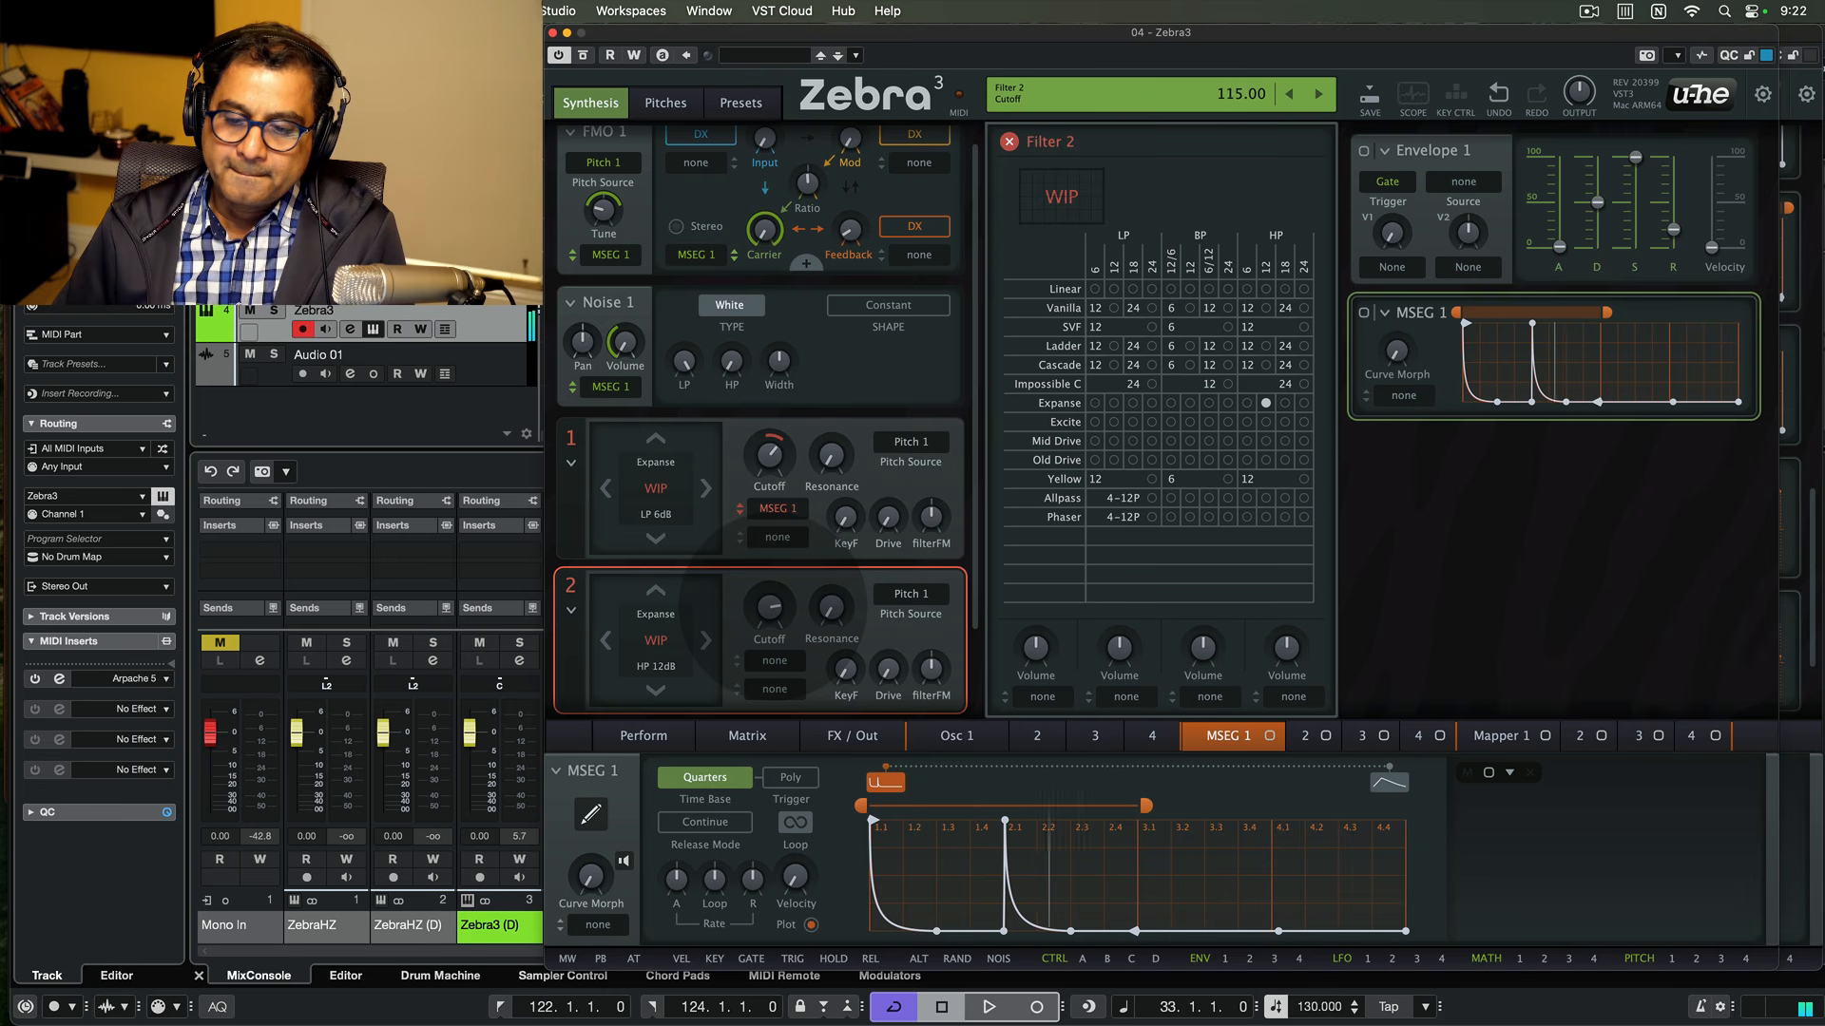
- Raise Filter 2's cutoff to about 143 and increase its resonance, then fine-tune Filter 1's resonance
left_click_drag(830, 610, 830, 587)
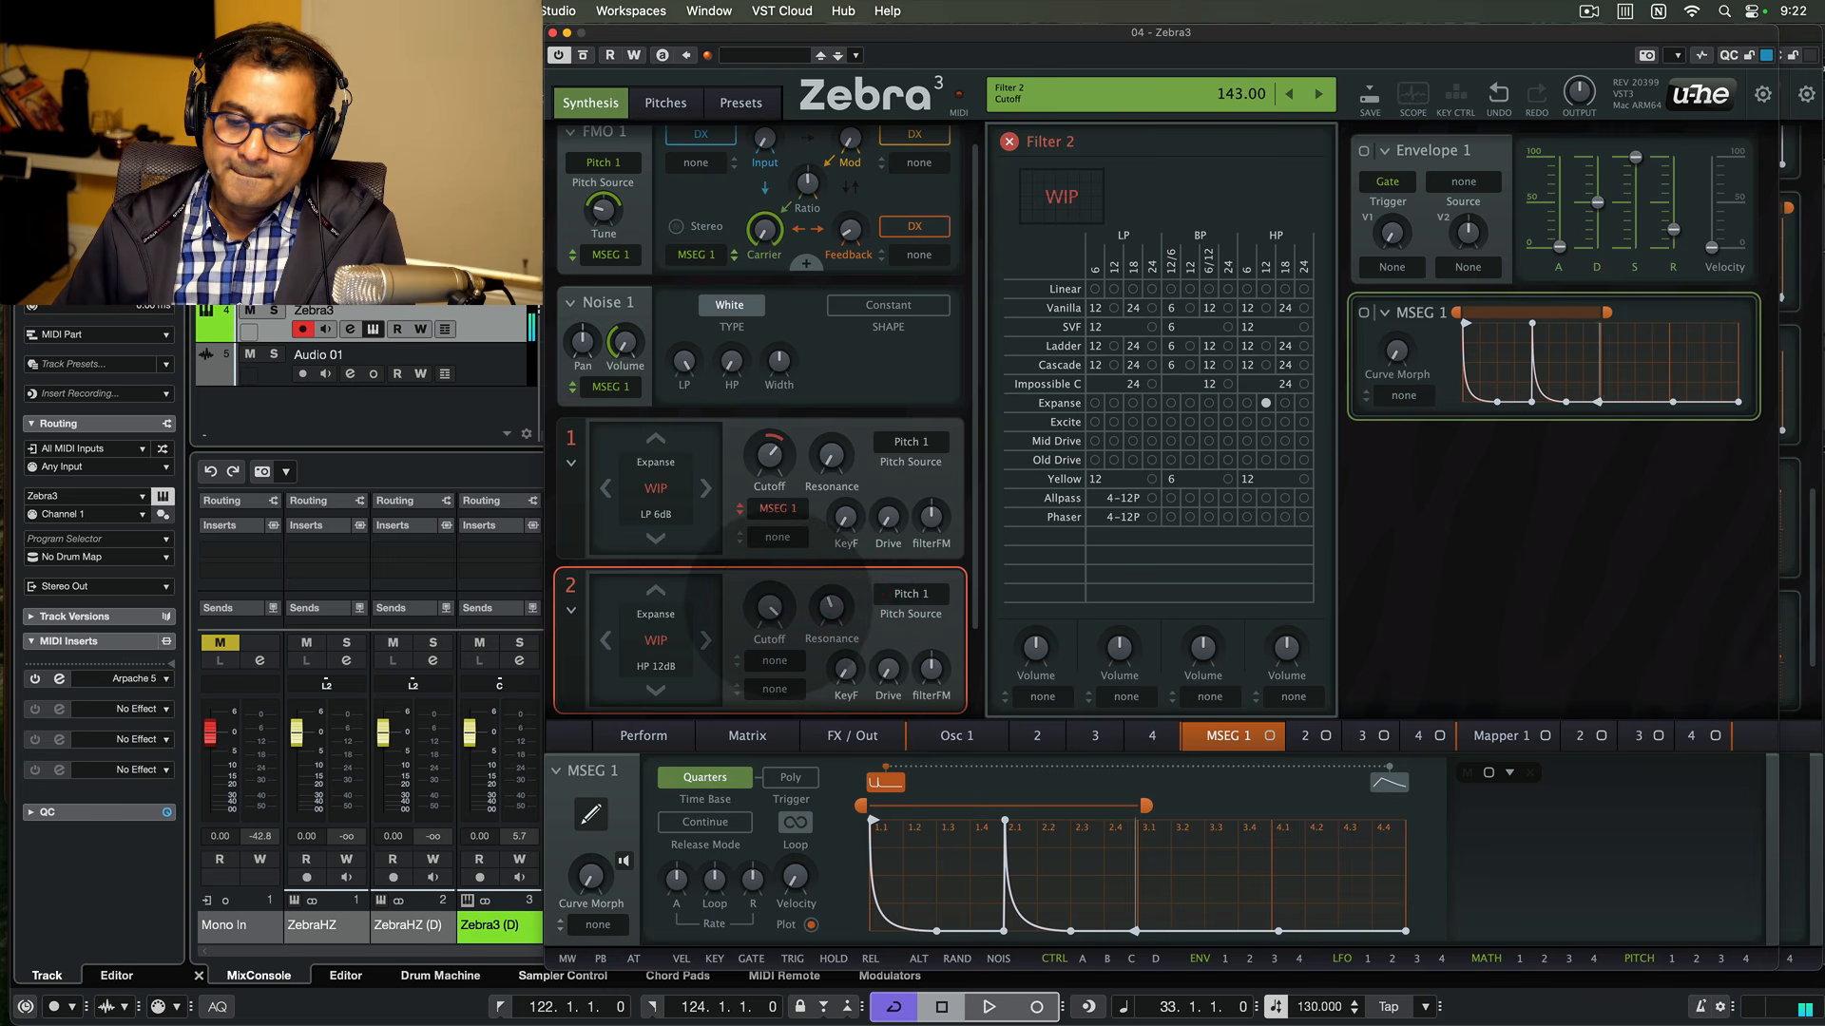
left_click_drag(779, 609, 779, 615)
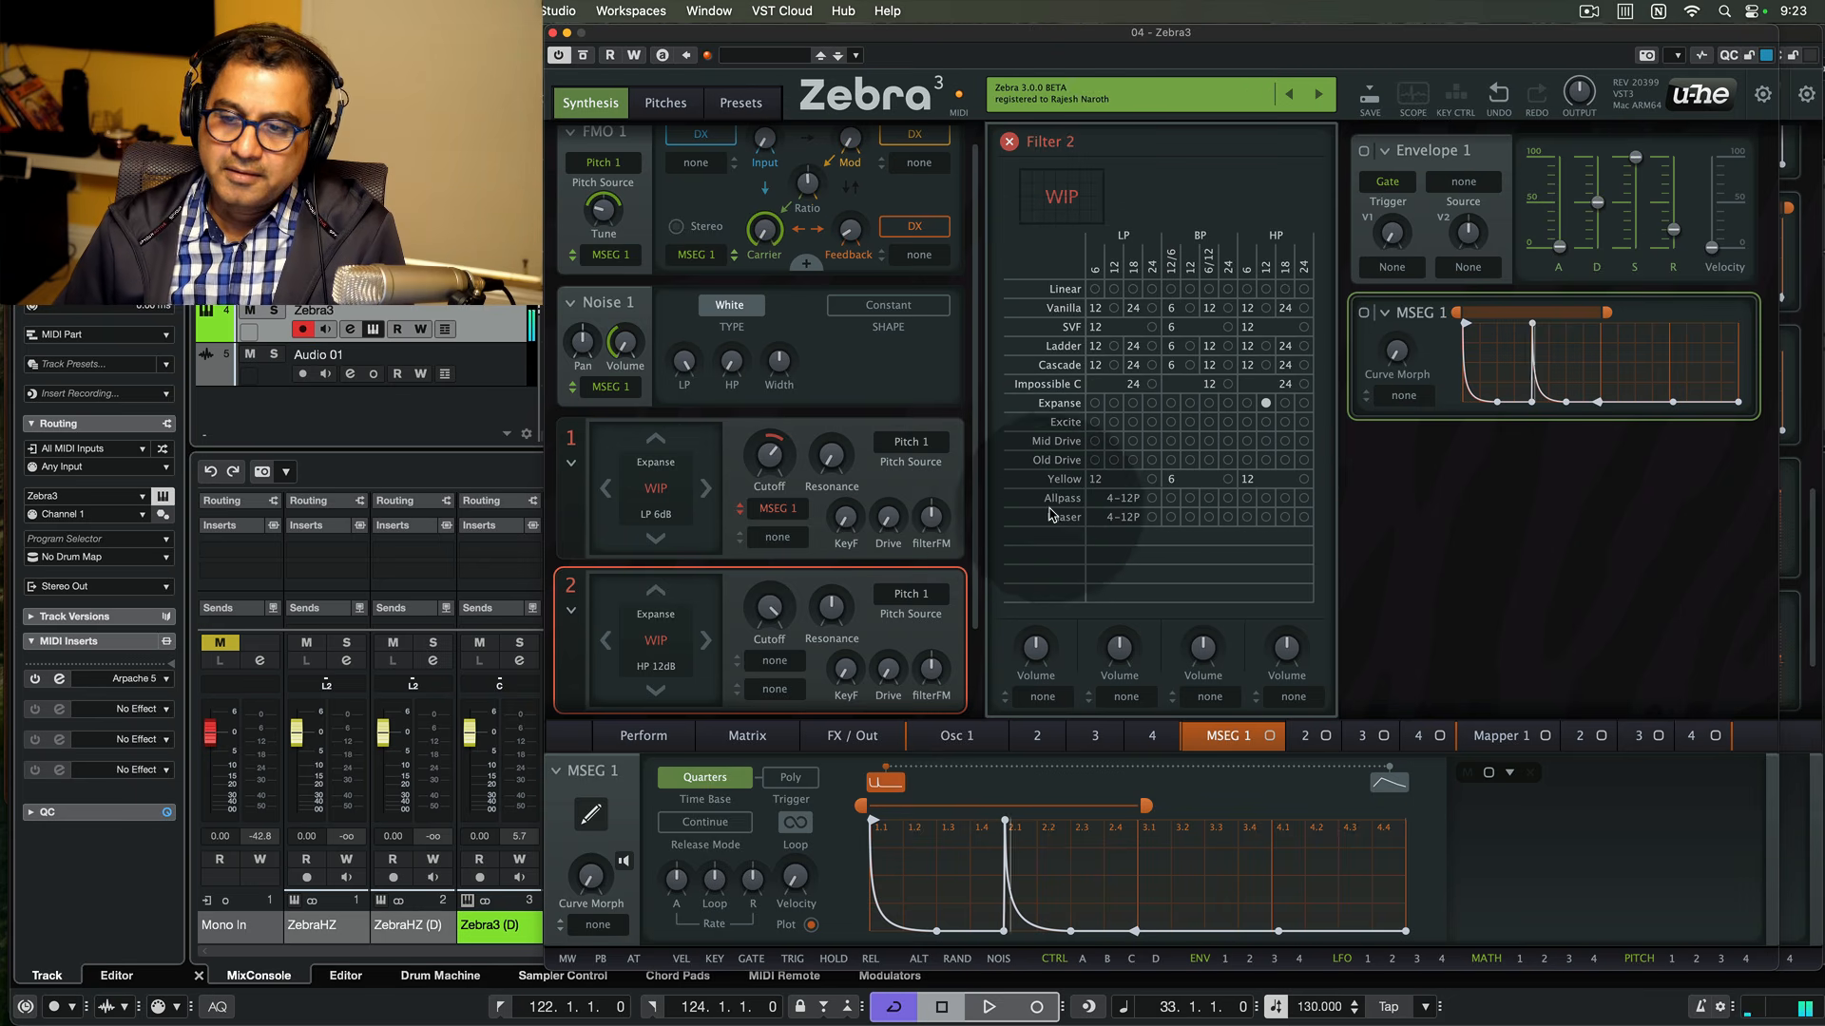
left_click(1011, 142)
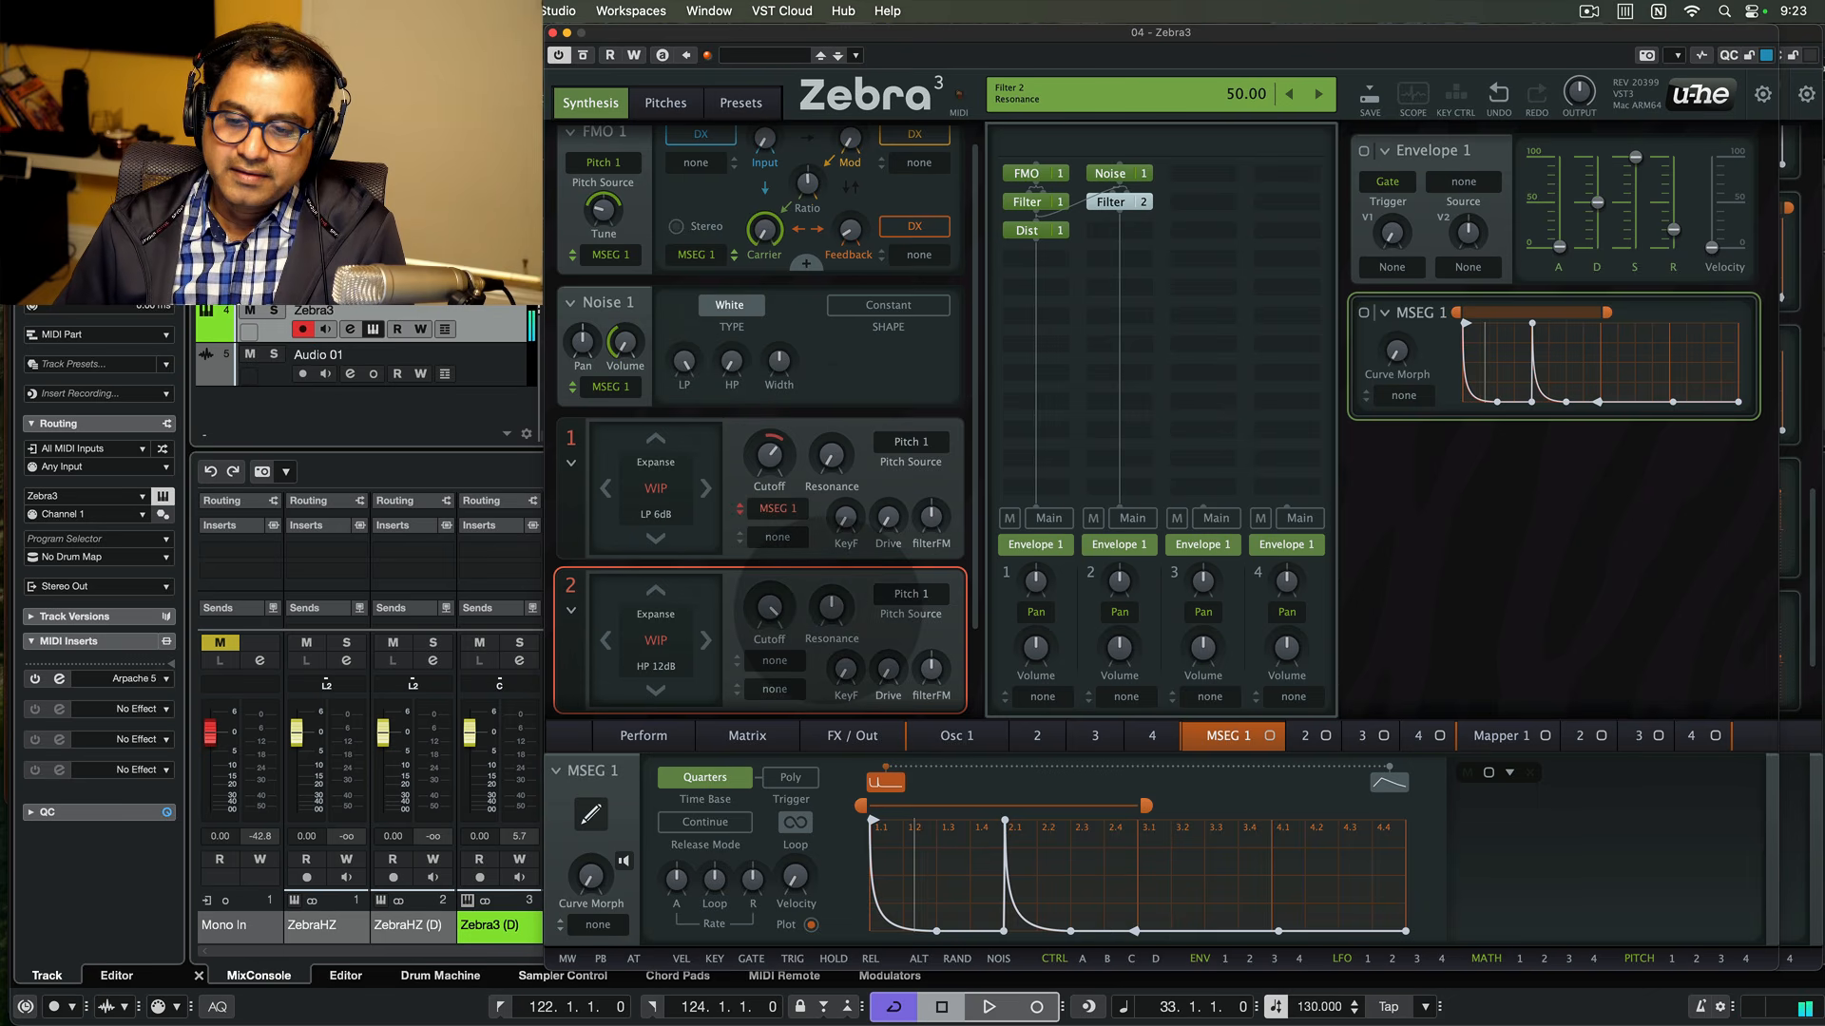
left_click(831, 608)
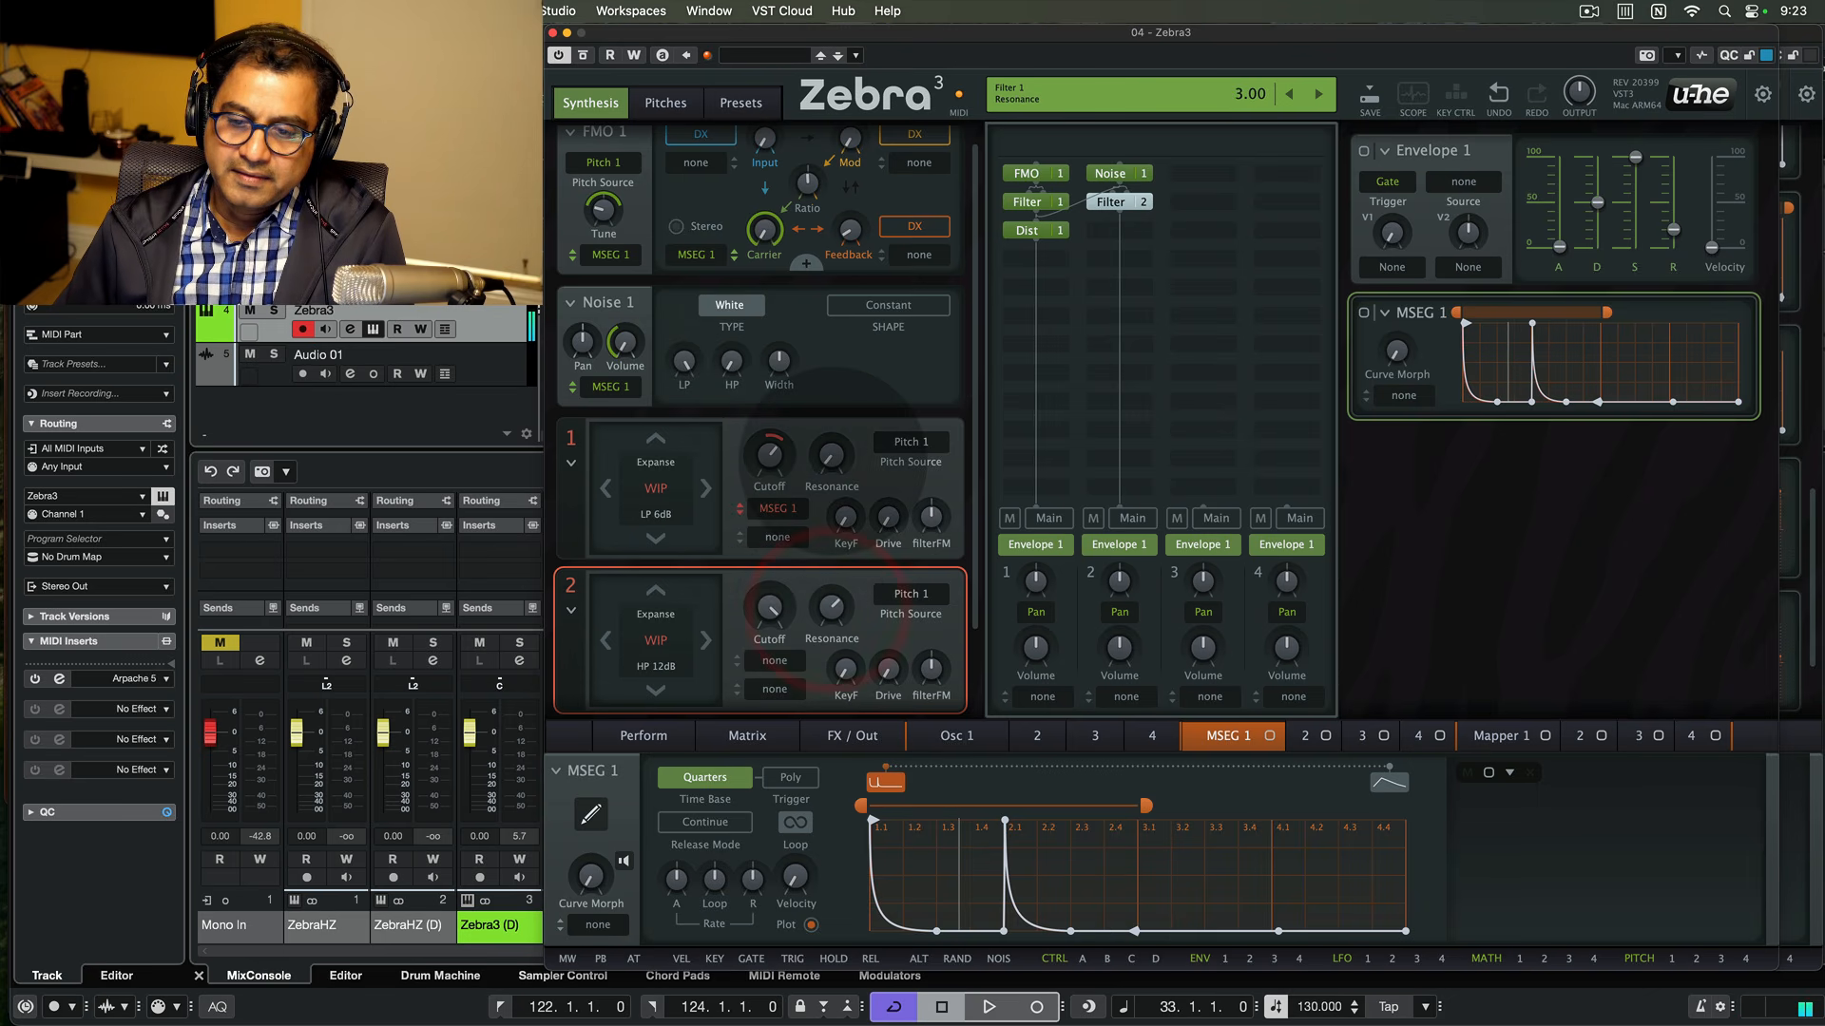
left_click_drag(833, 460, 830, 456)
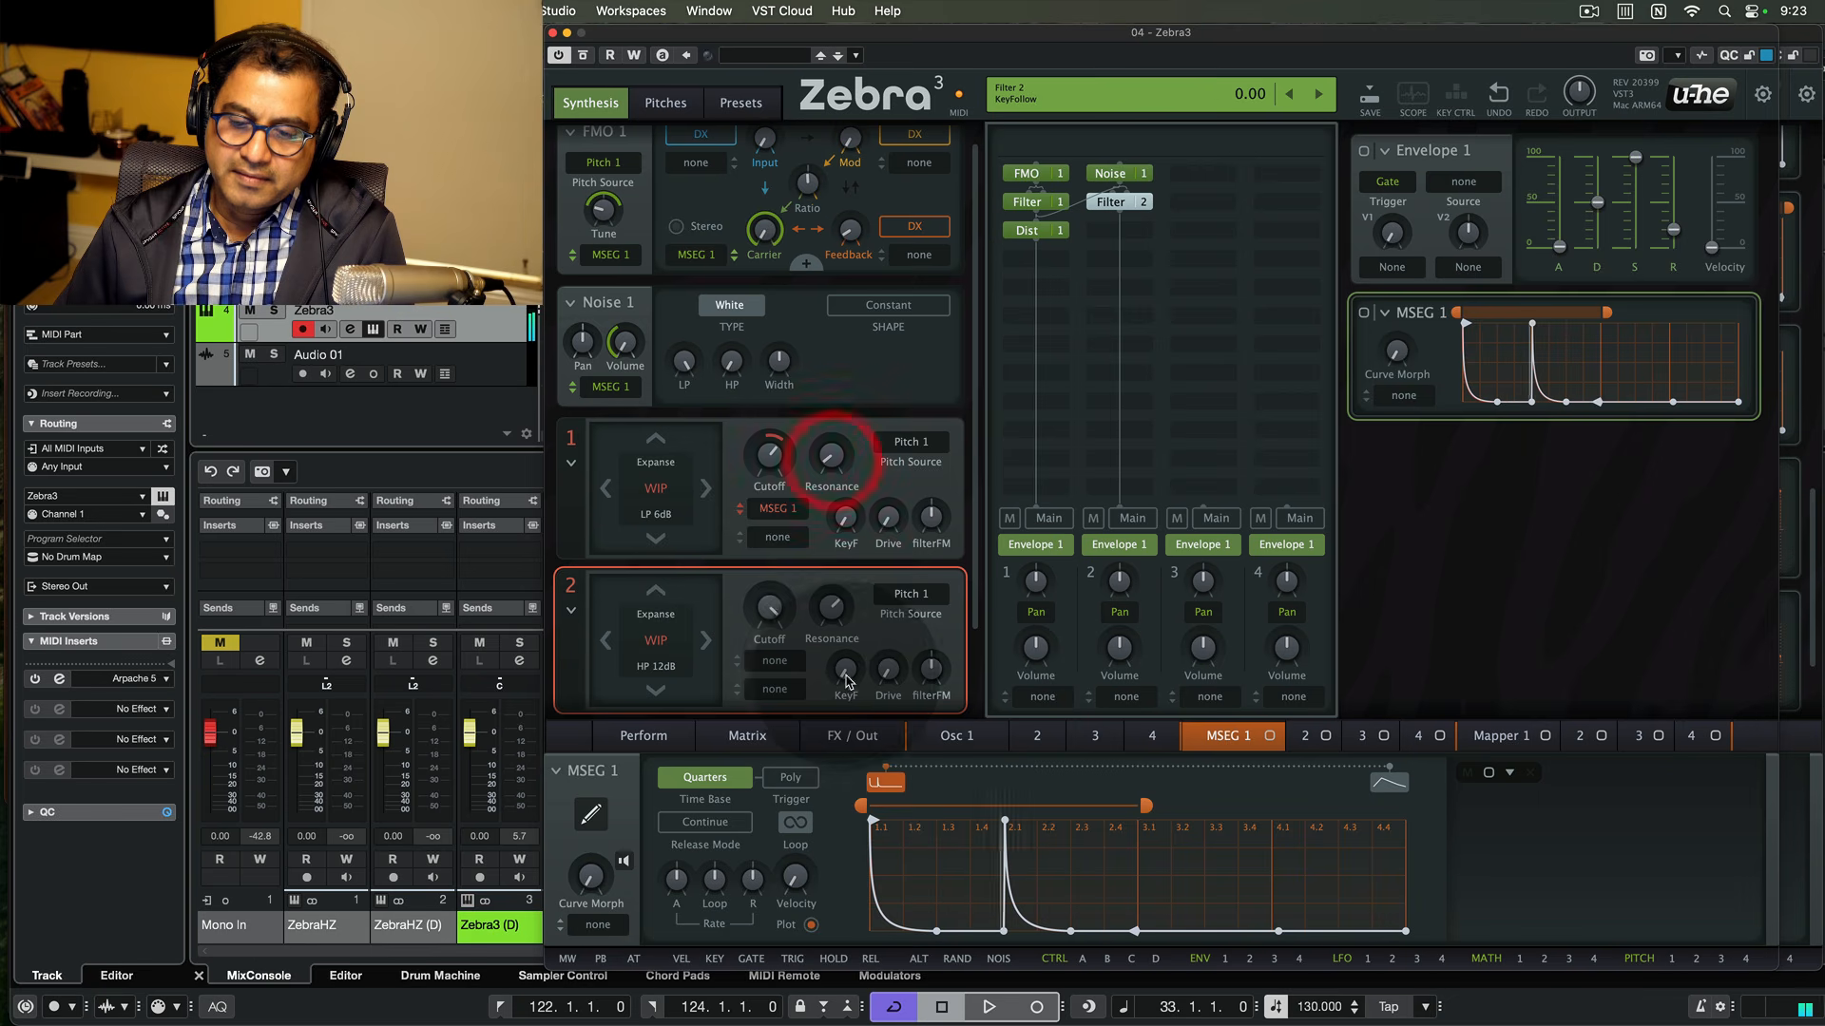
- Modulate Filter 2's cutoff with MSEG 1, lower its cutoff to about 115, and reduce its resonance to about 20
left_click(774, 662)
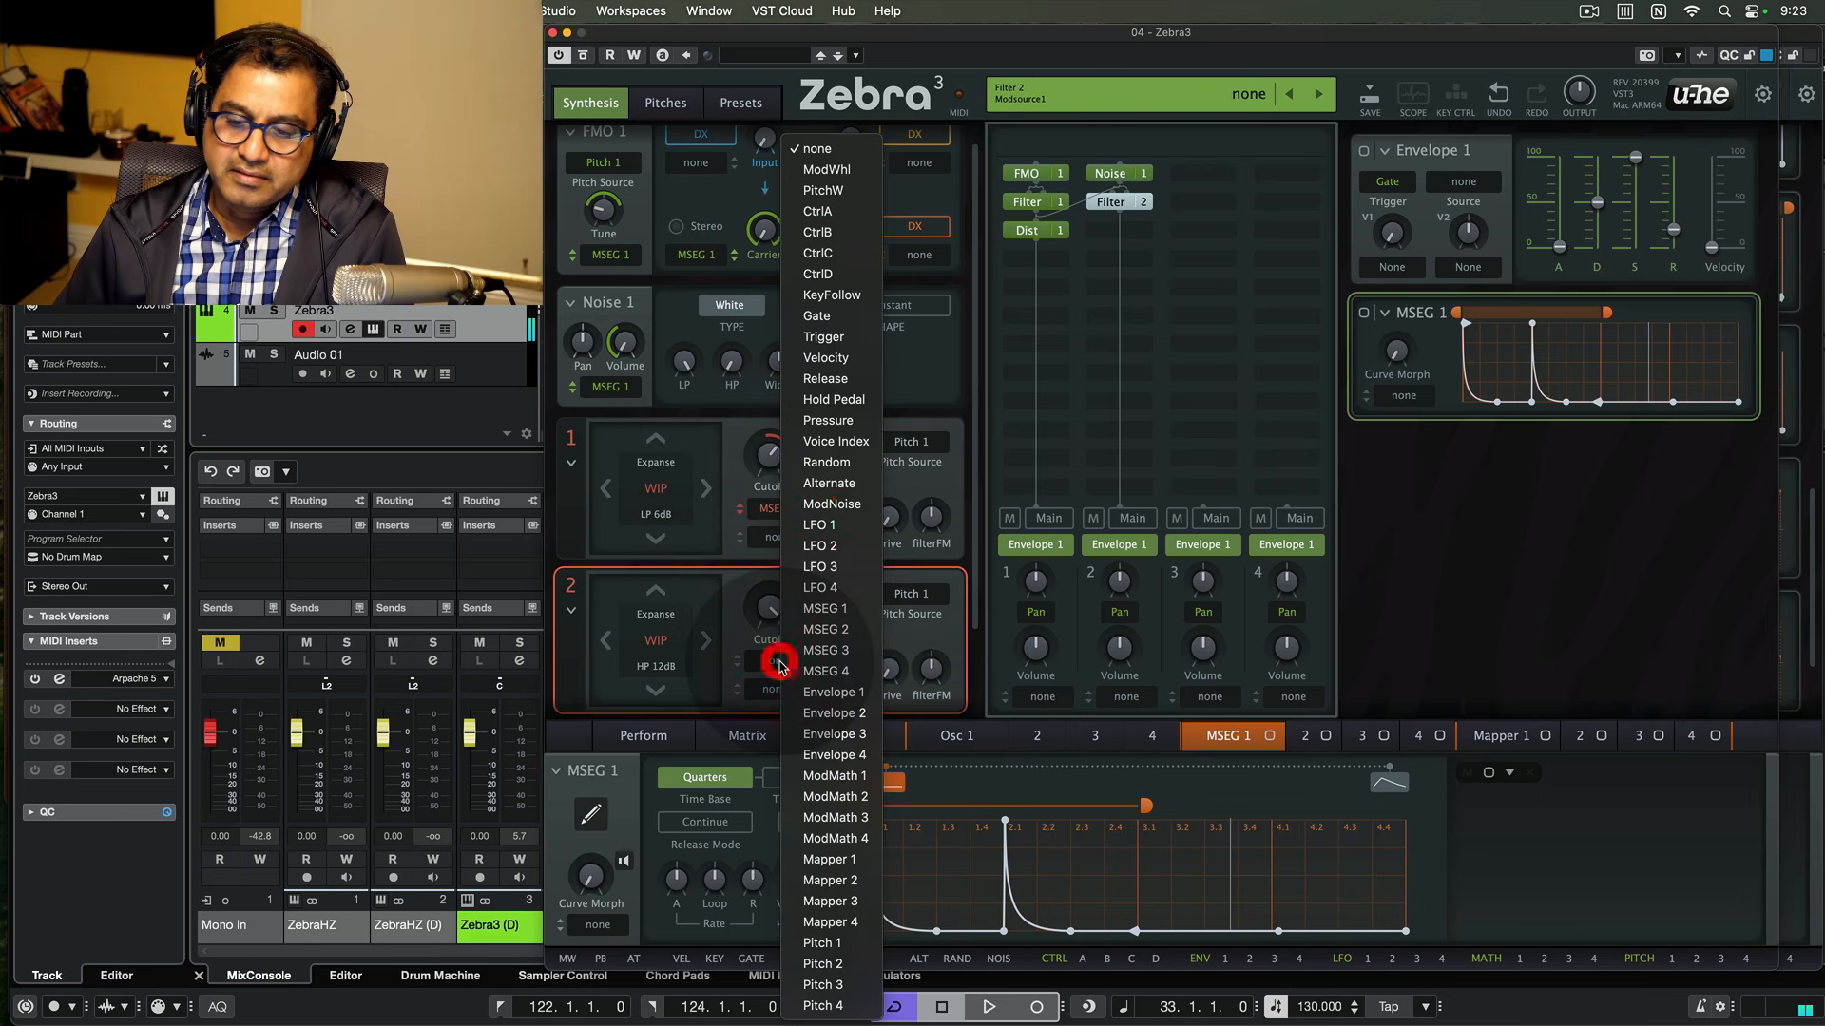
left_click(840, 613)
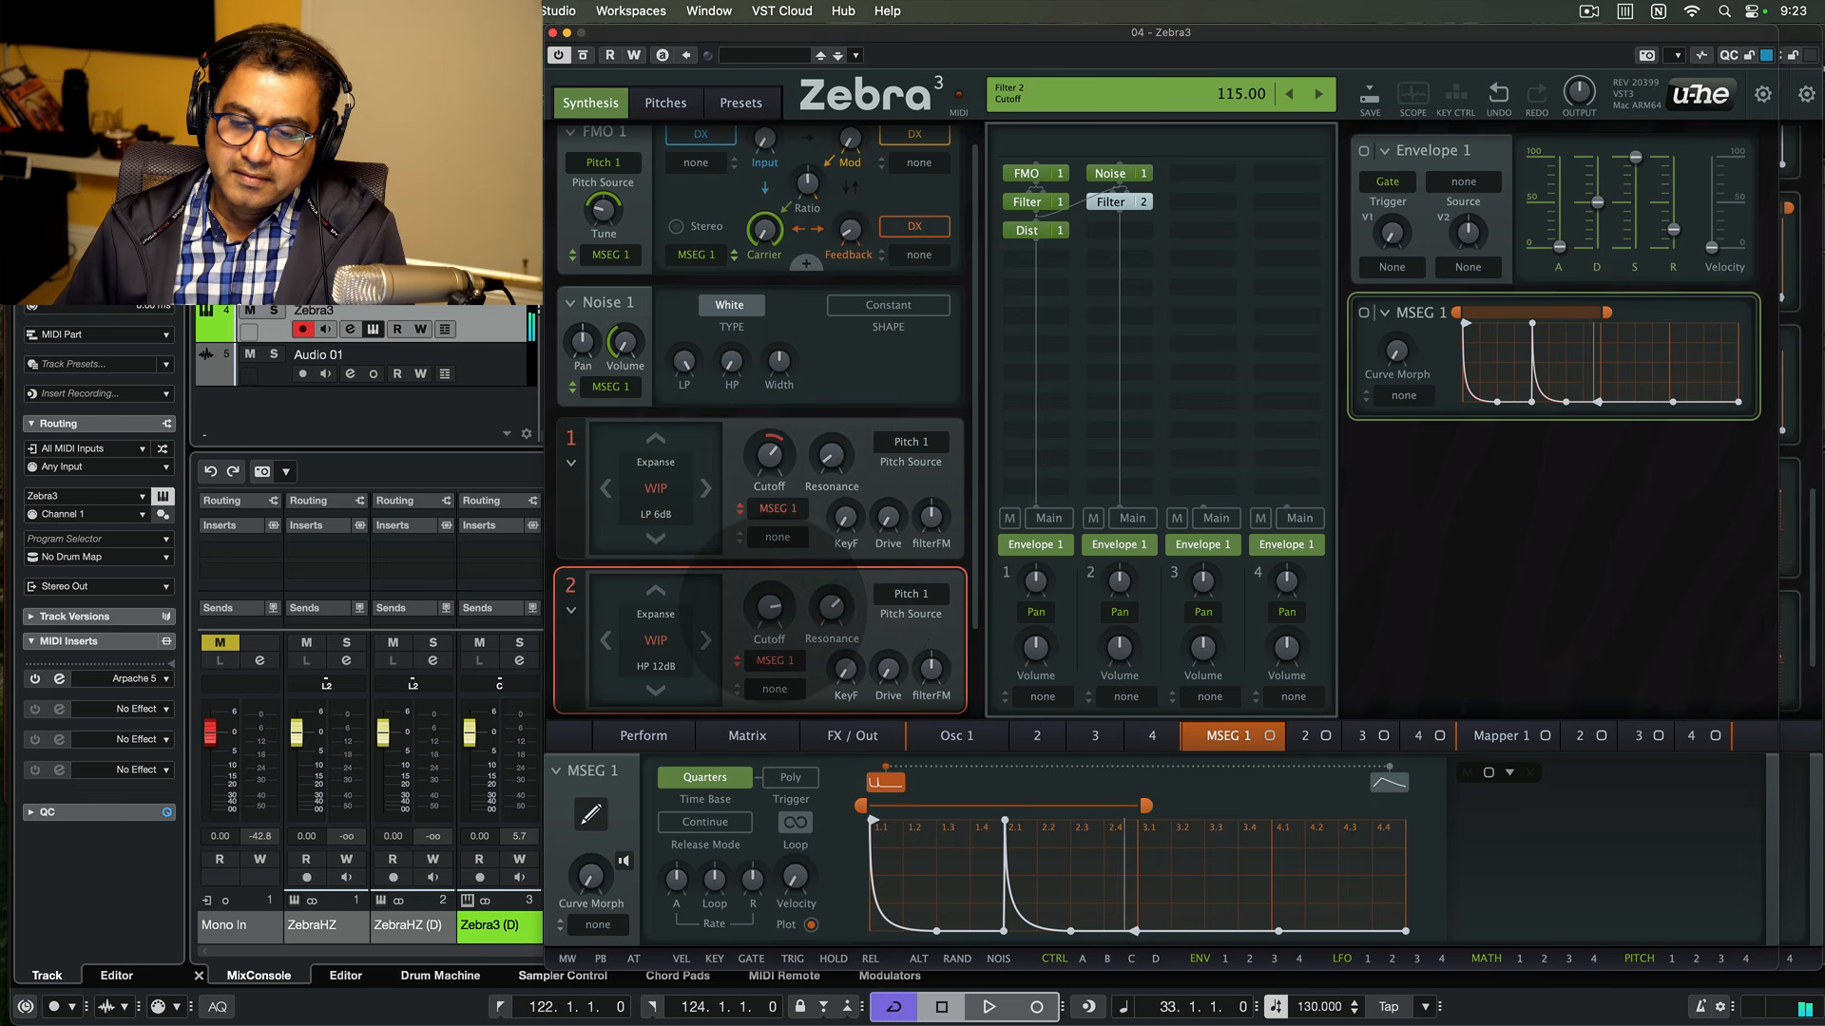
left_click(773, 610)
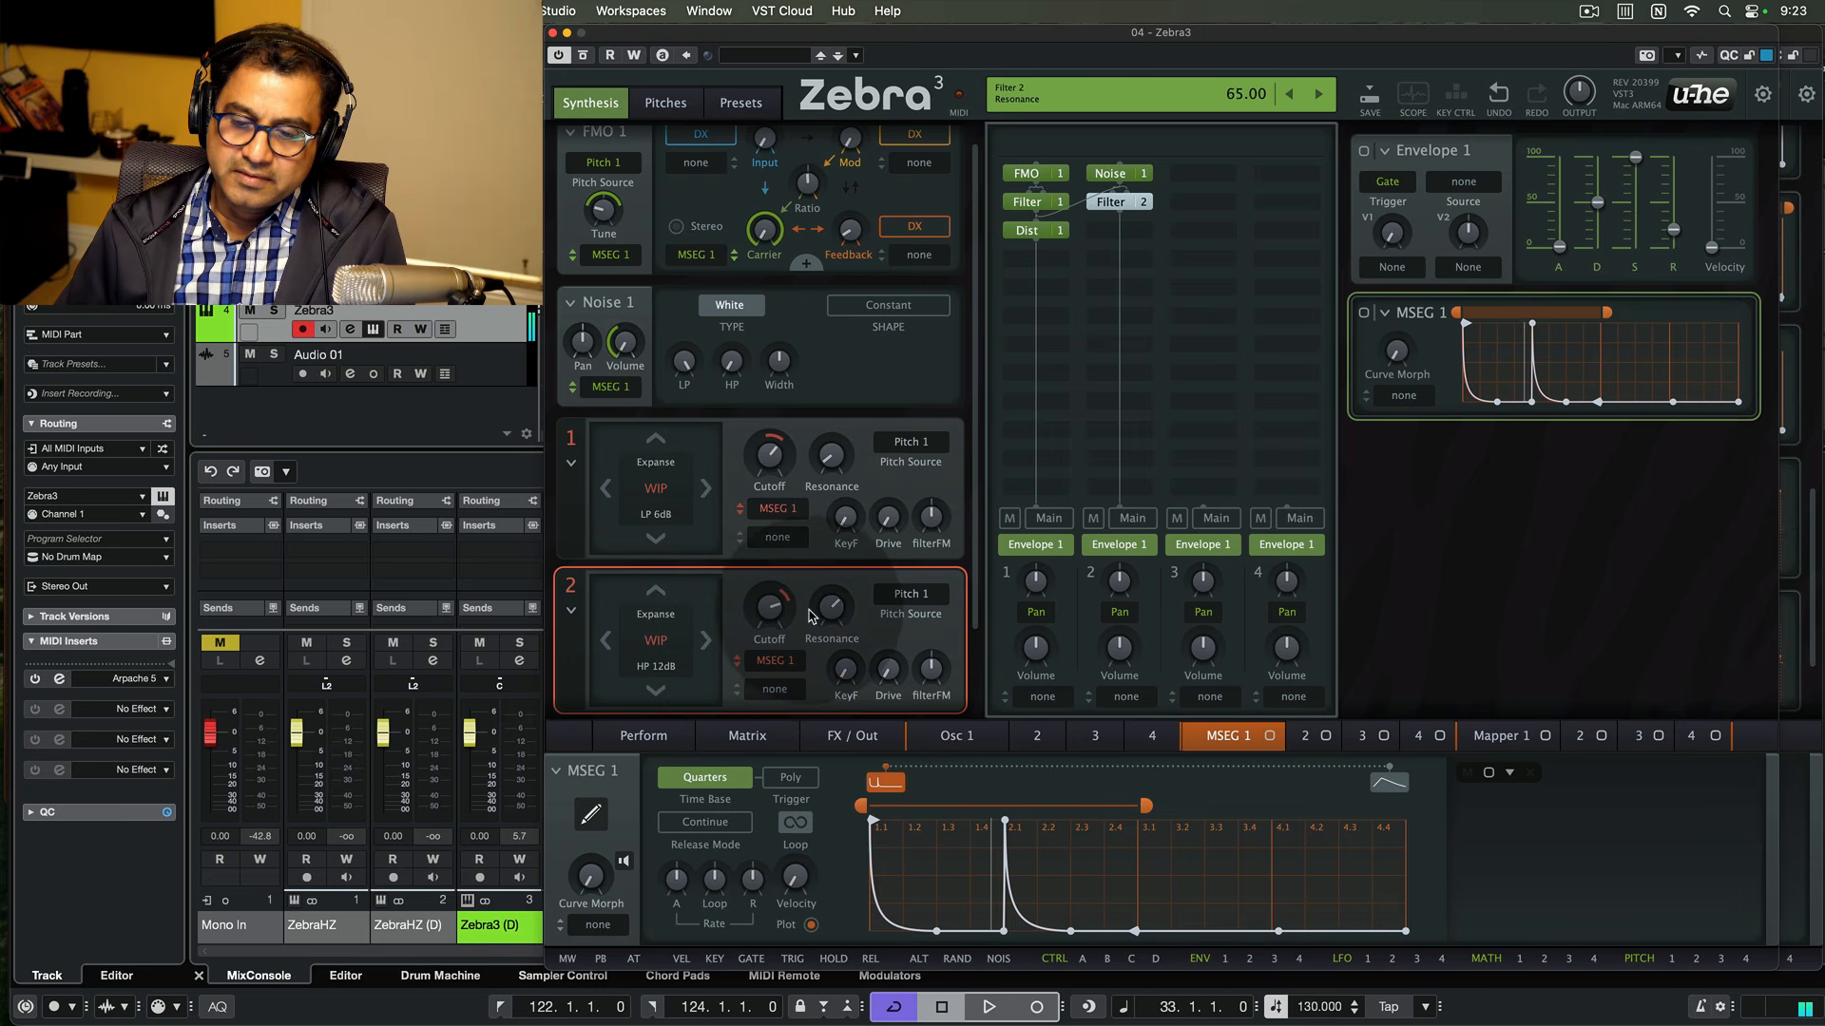
left_click_drag(832, 609, 832, 617)
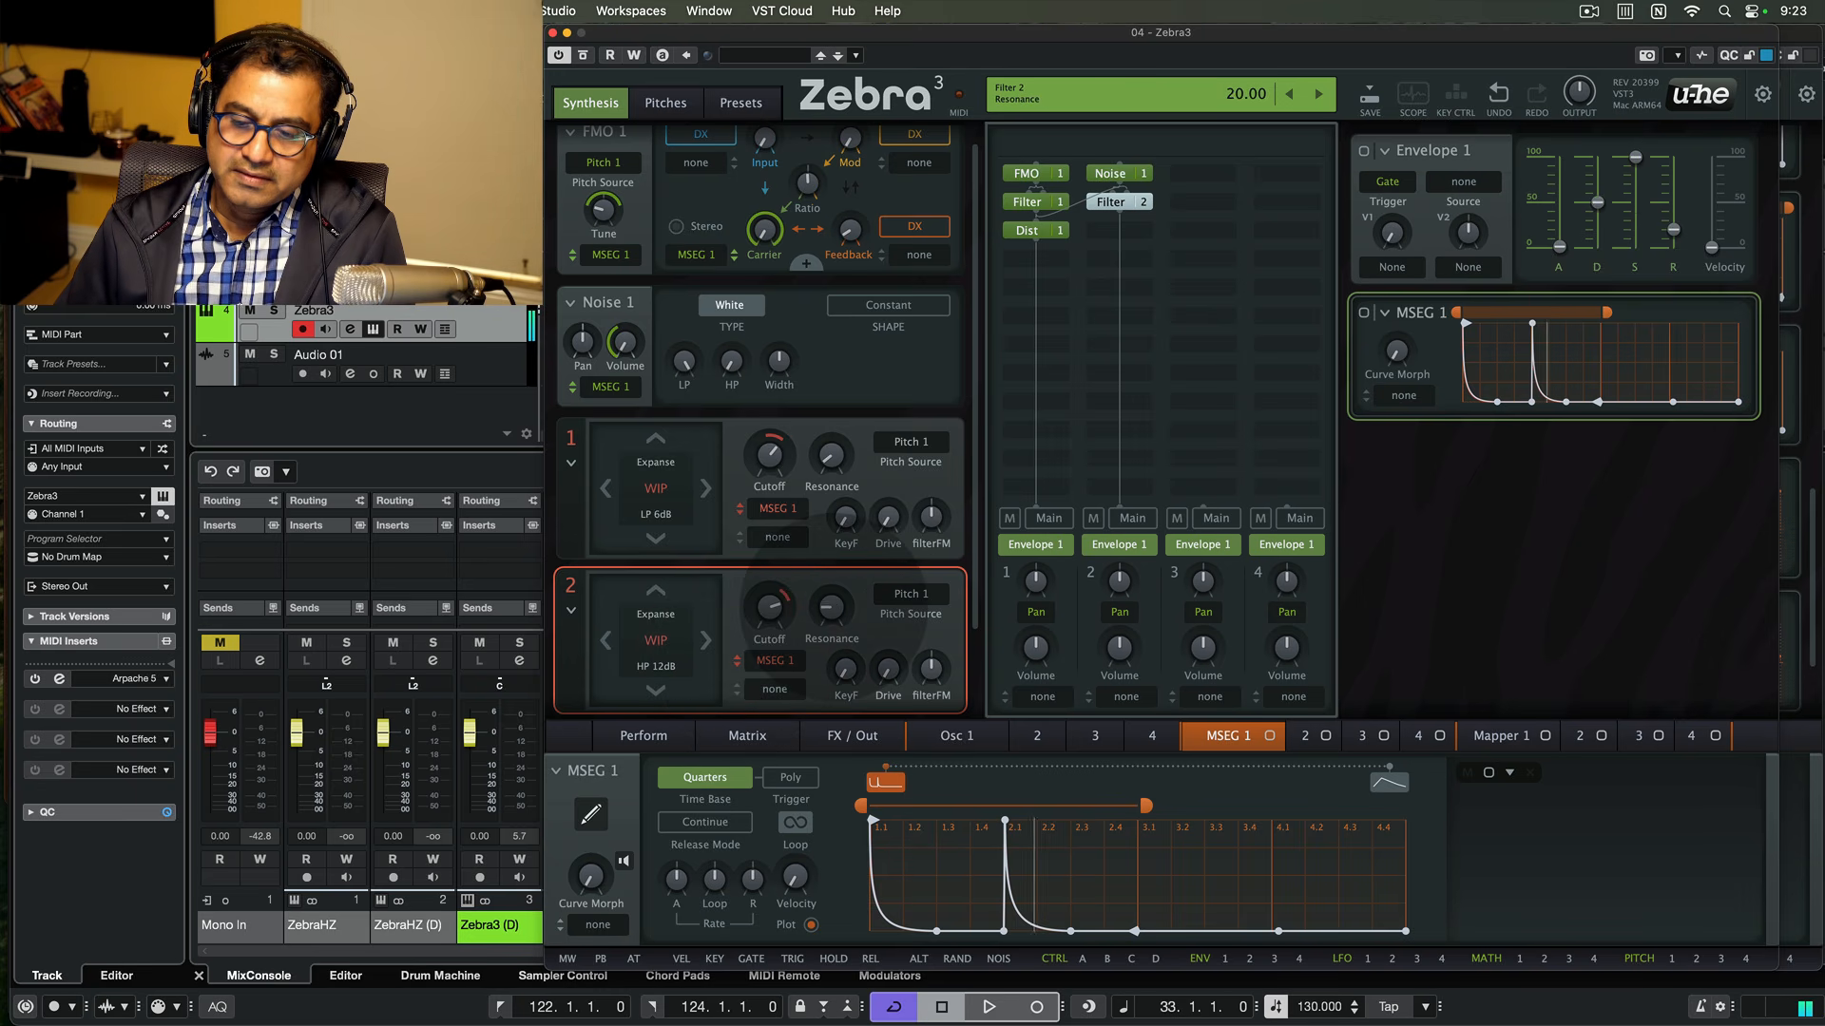
left_click_drag(833, 608, 834, 609)
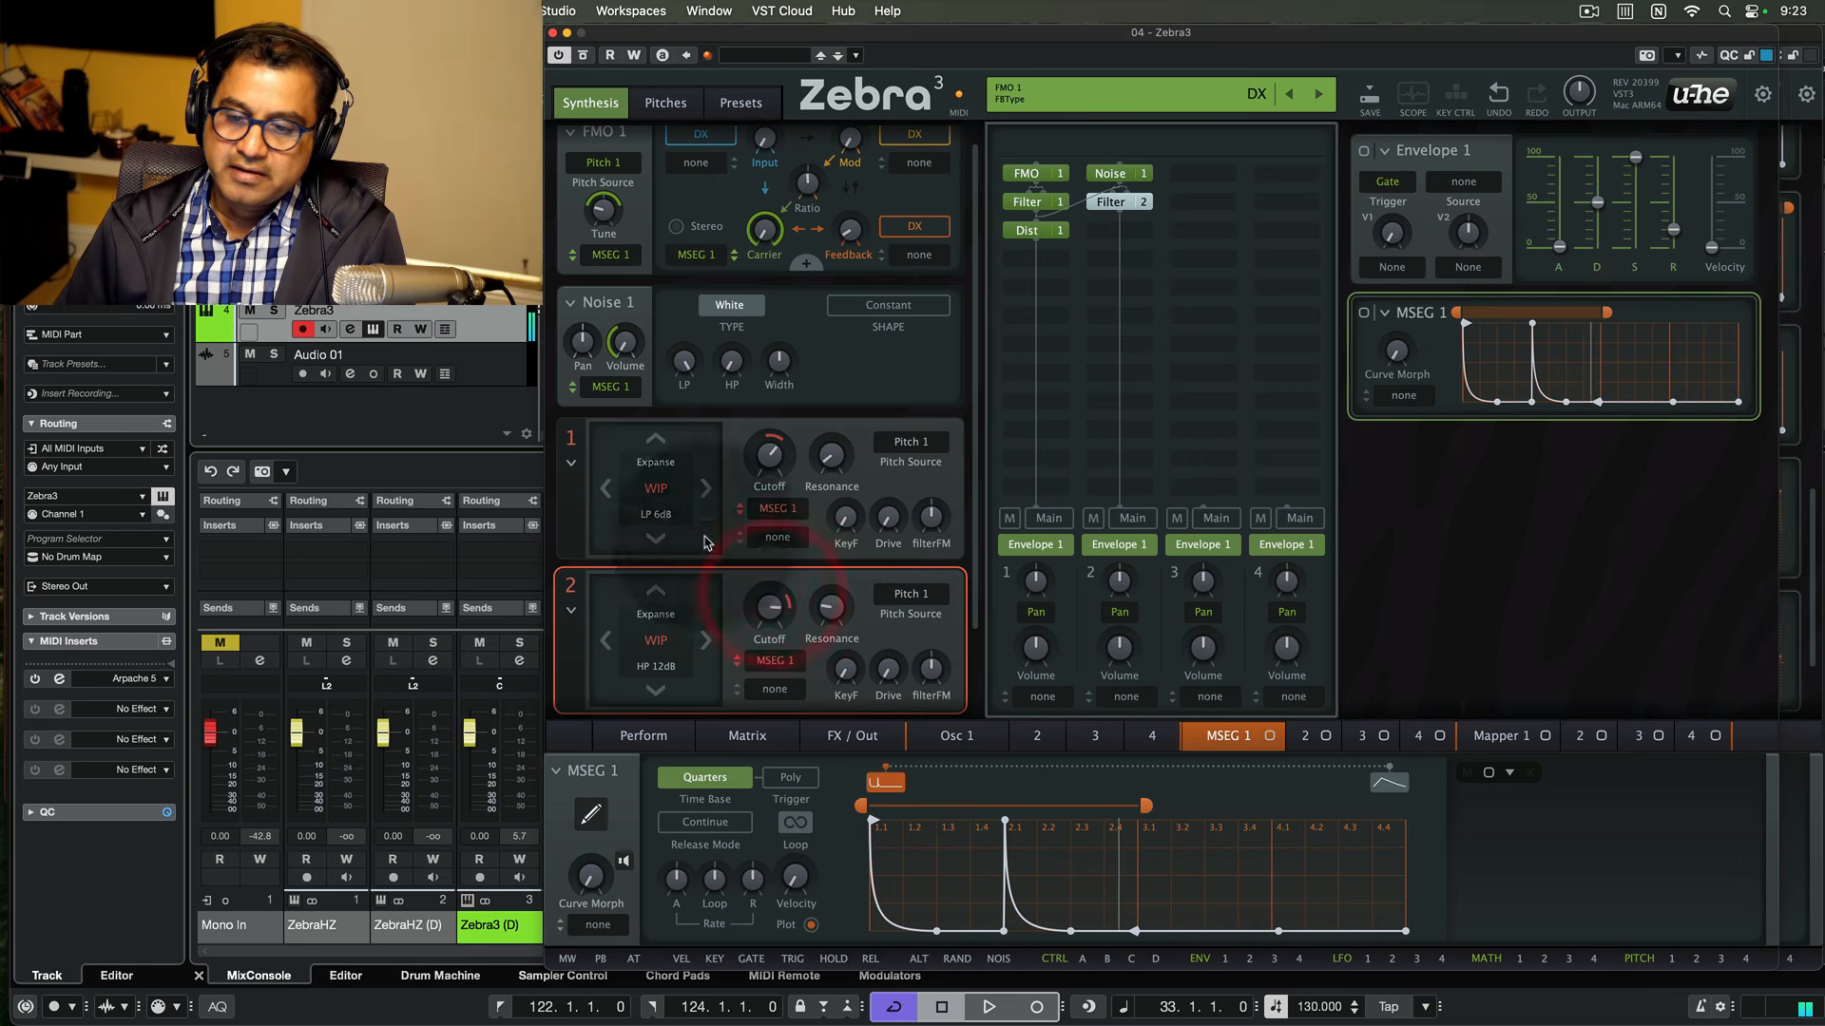
- Change Filter 2's mode to Expanse HP 6dB, then set its modulation depth to about -9 and cutoff to about 119
left_click(650, 639)
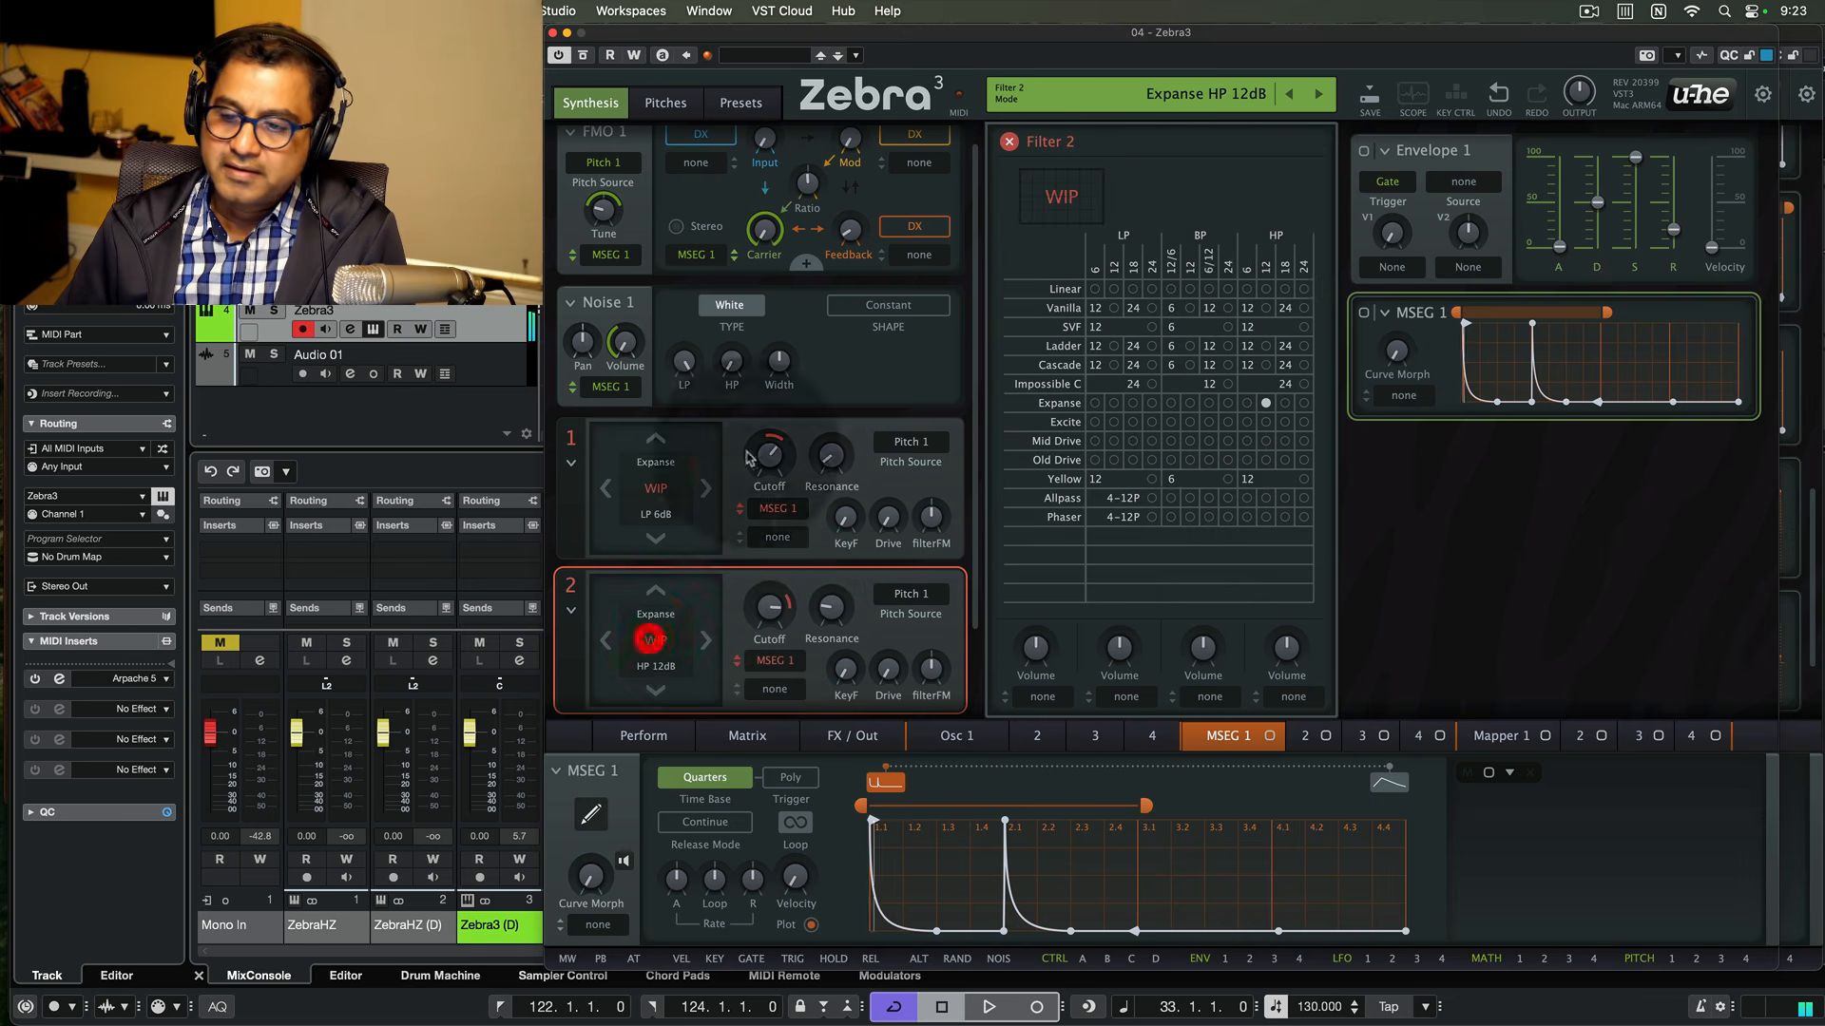
left_click(1285, 405)
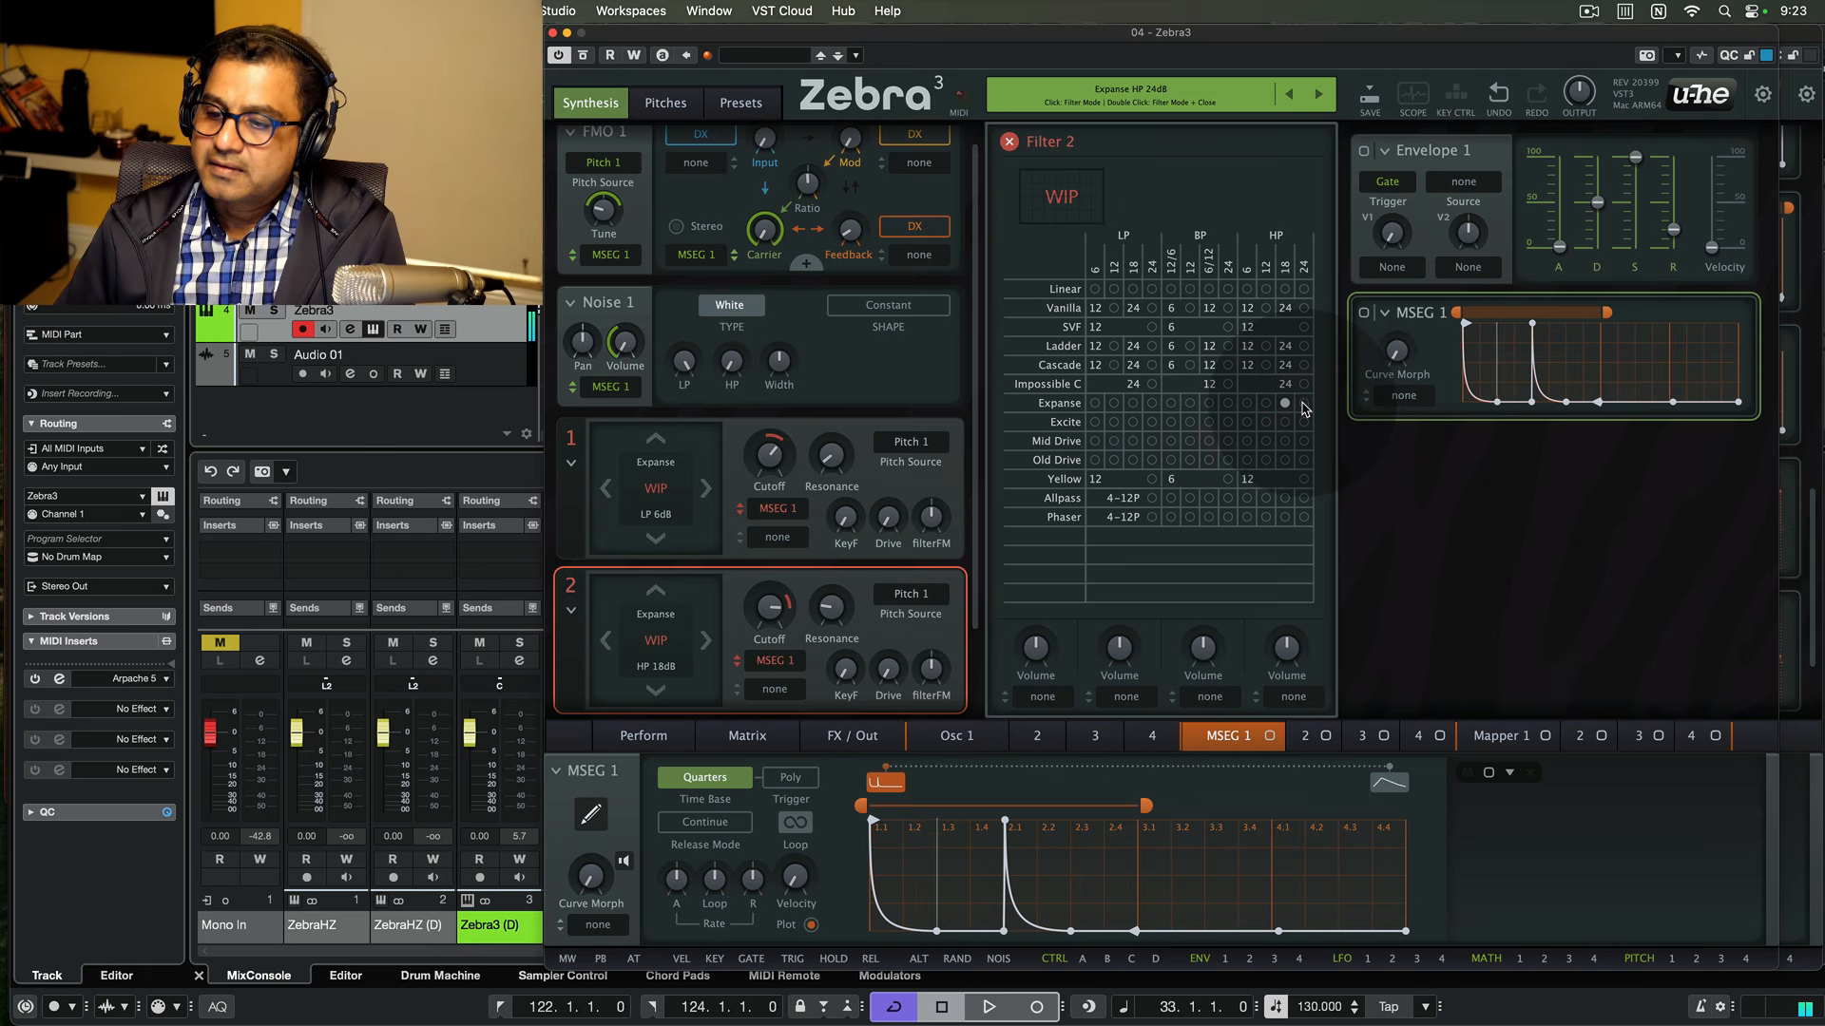
left_click(1246, 404)
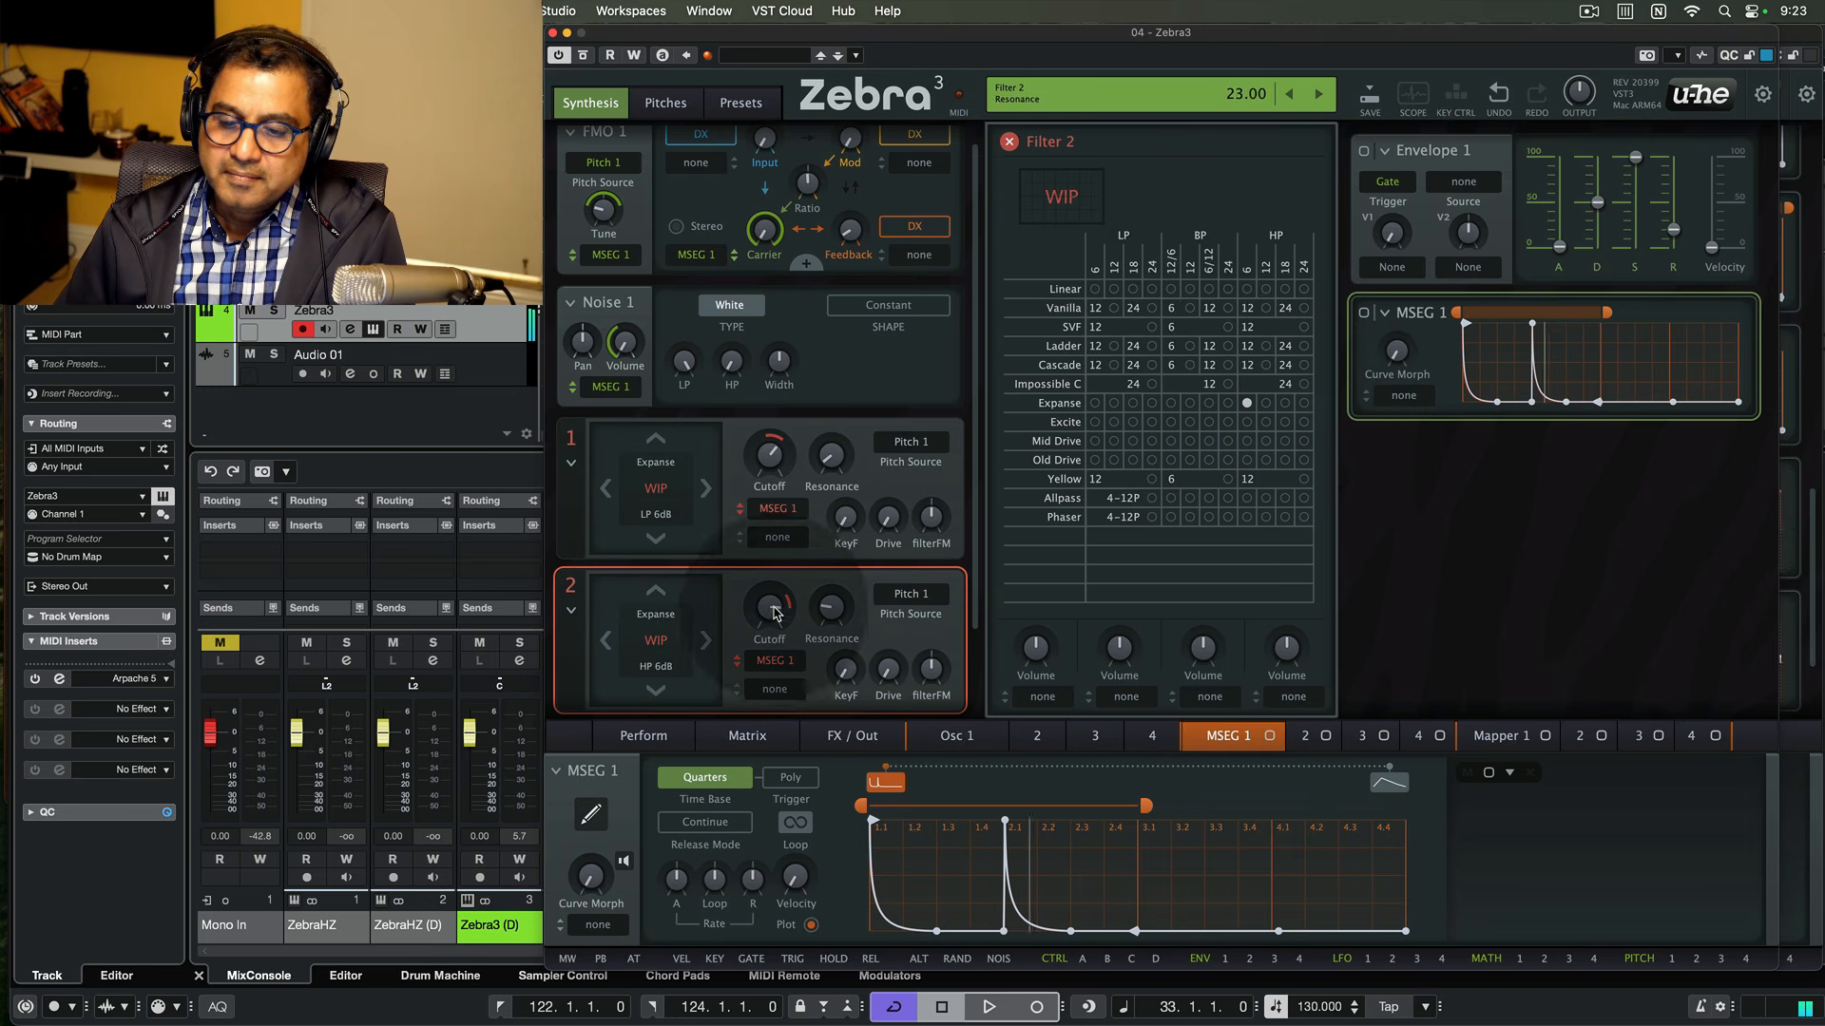
left_click_drag(775, 613, 774, 646)
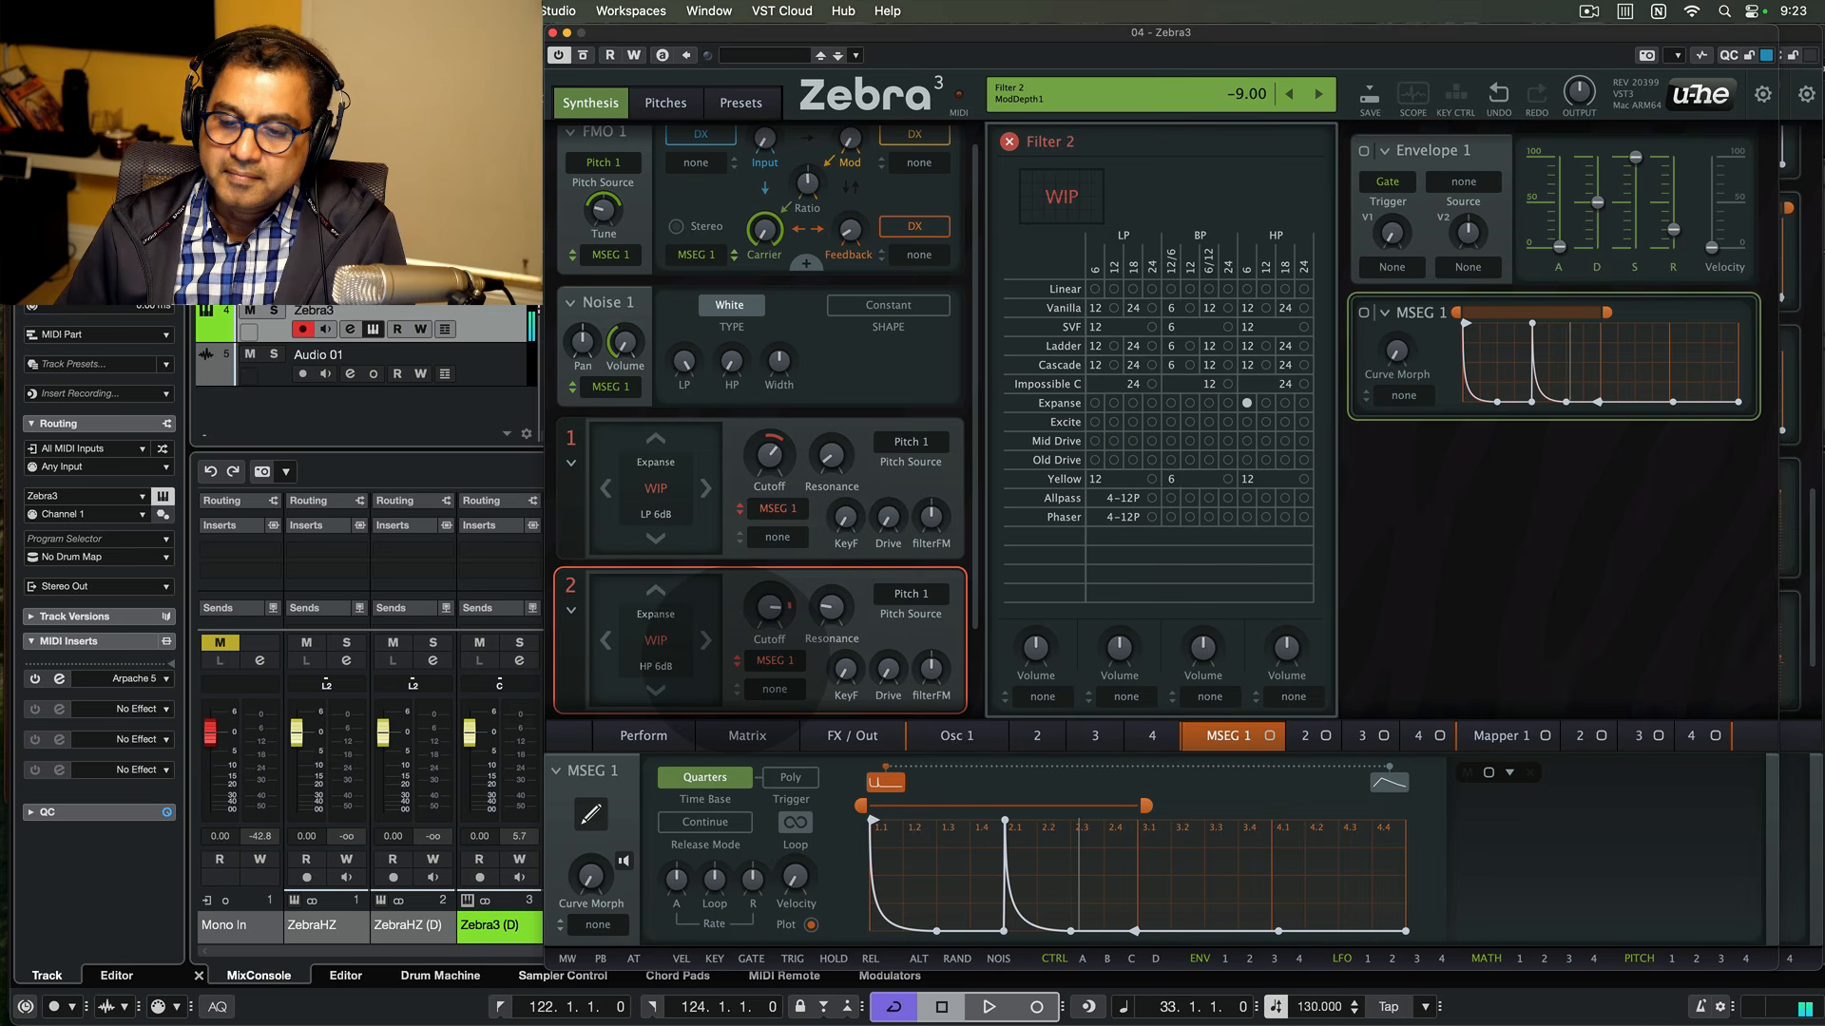
left_click_drag(765, 618, 767, 609)
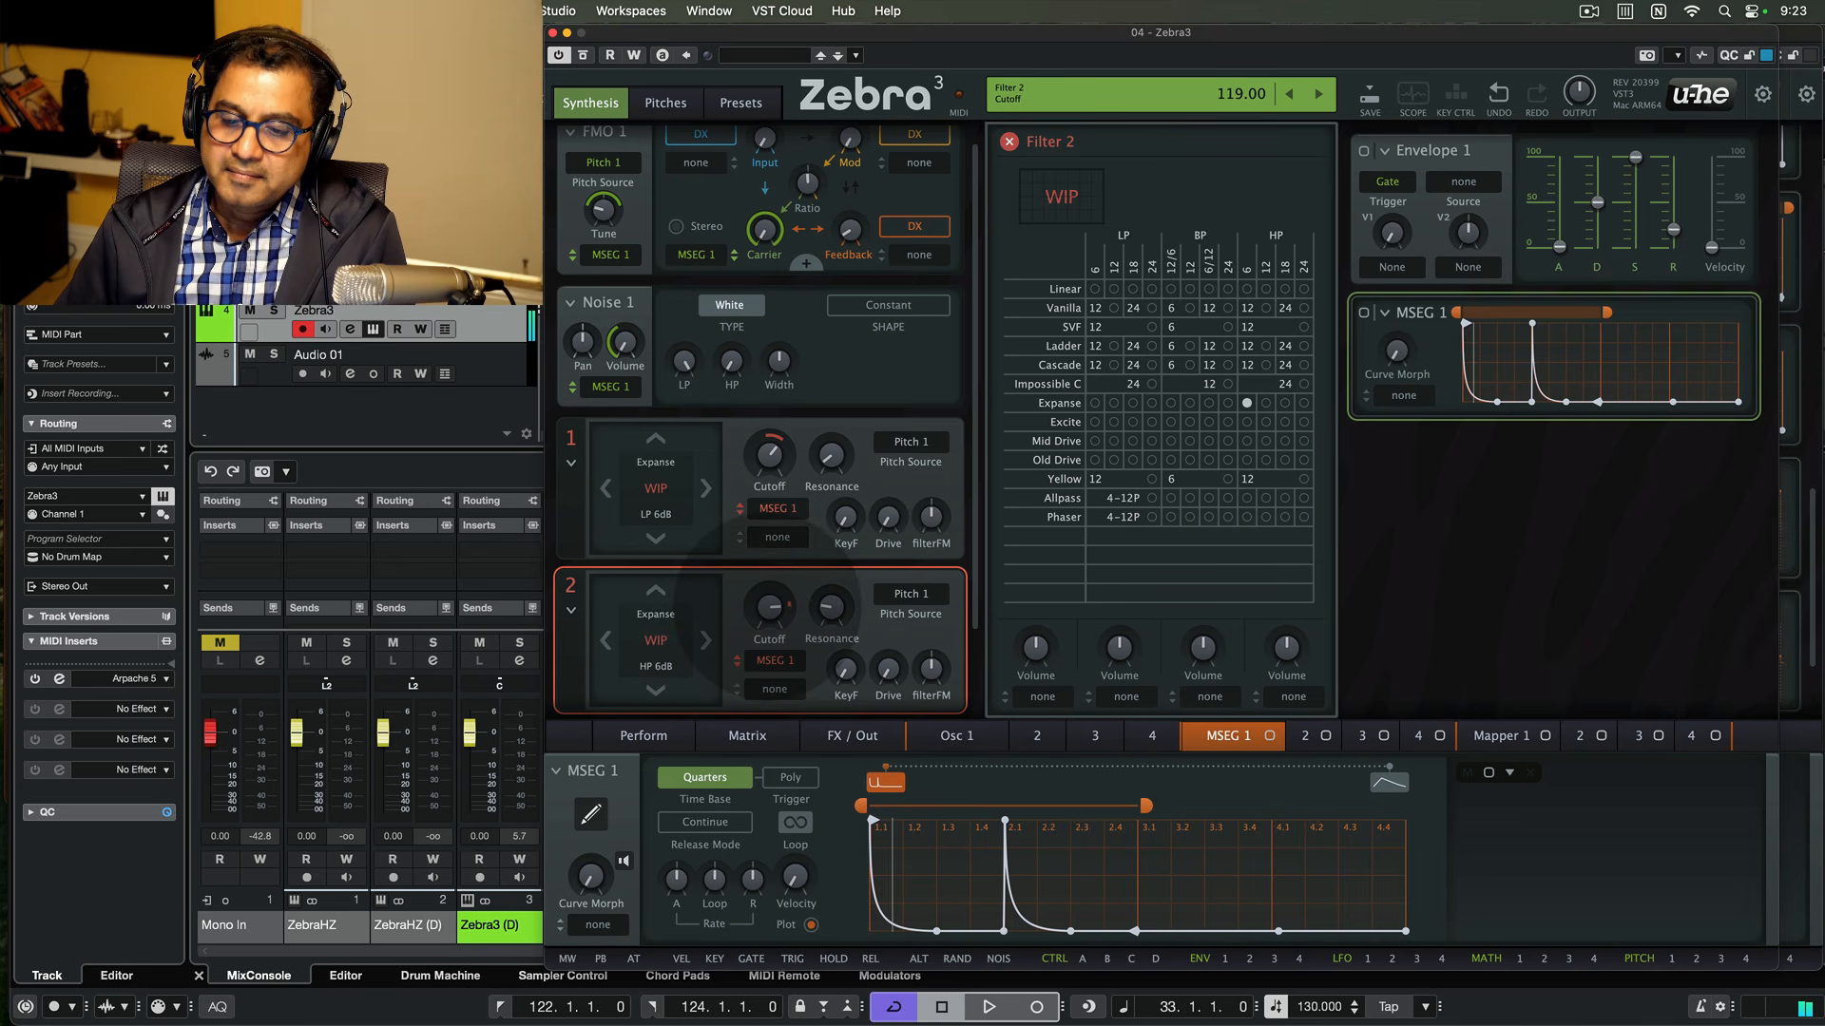
left_click(1010, 142)
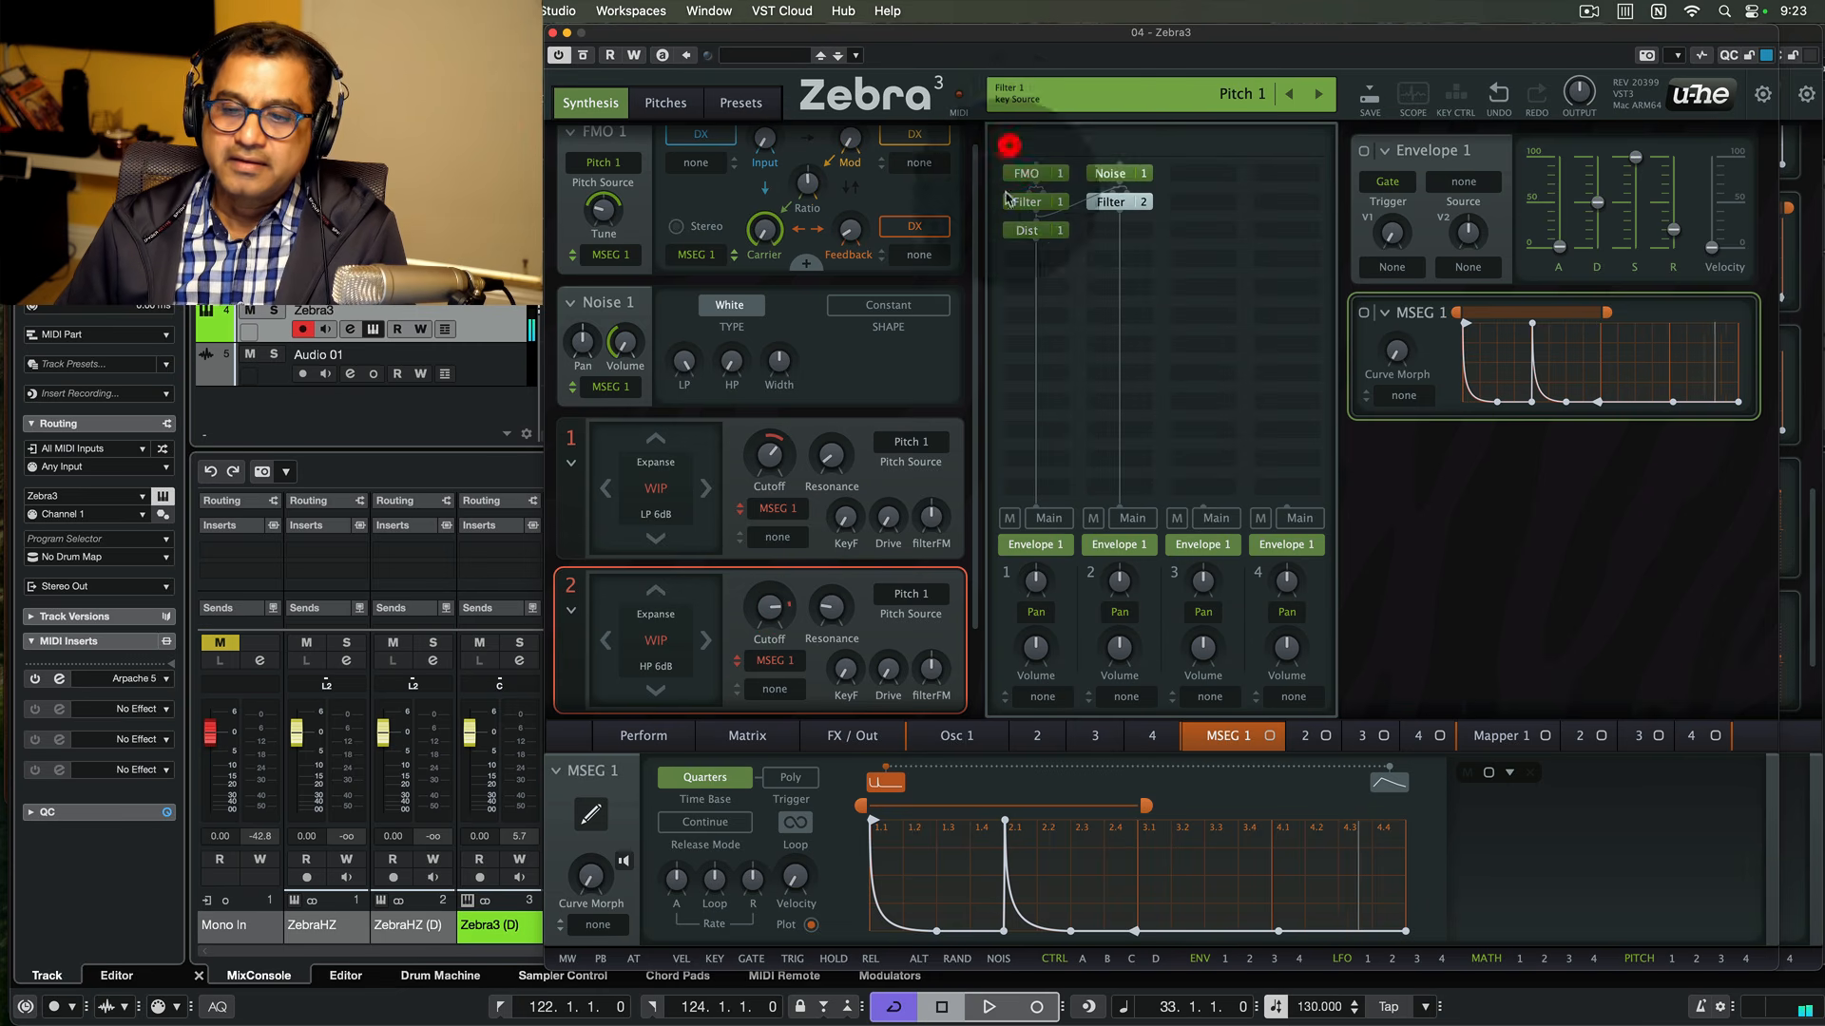
- With the second lane muted, set Filter 1 to Allpass 4 Pole and readjust its cutoff and MSEG 1 modulation depth
left_click(1093, 518)
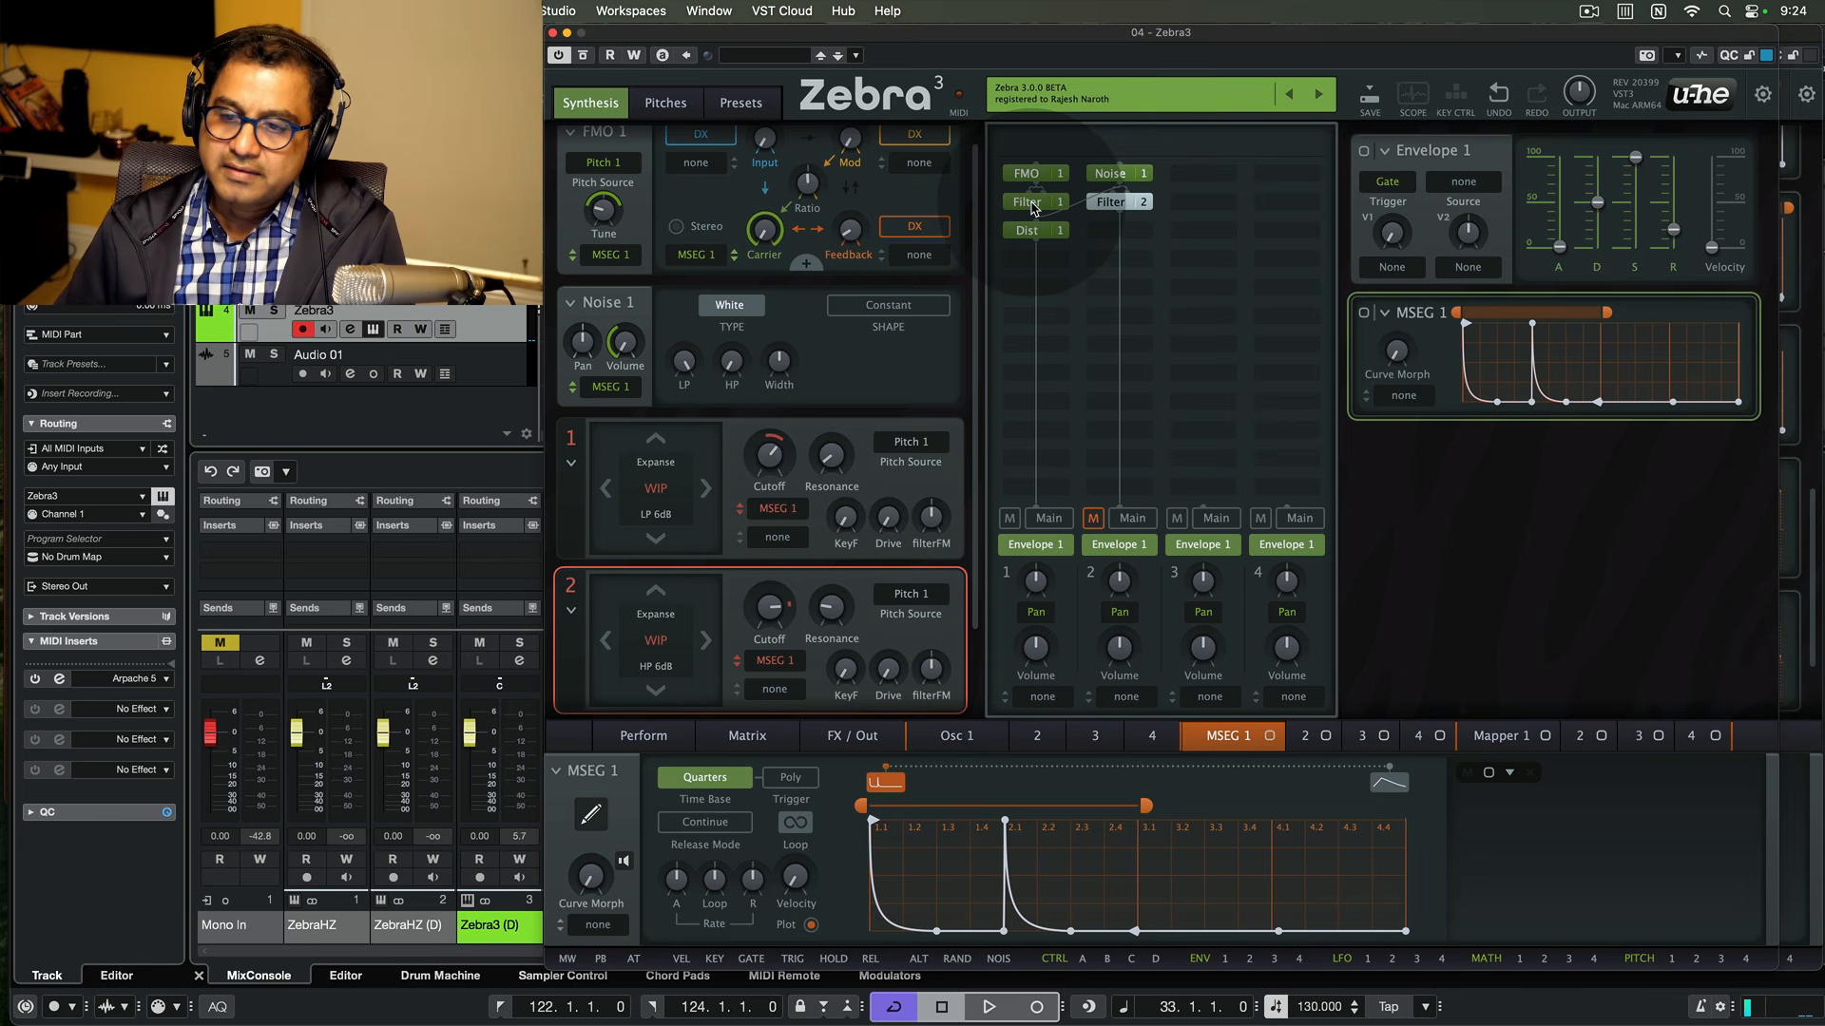
left_click(1031, 204)
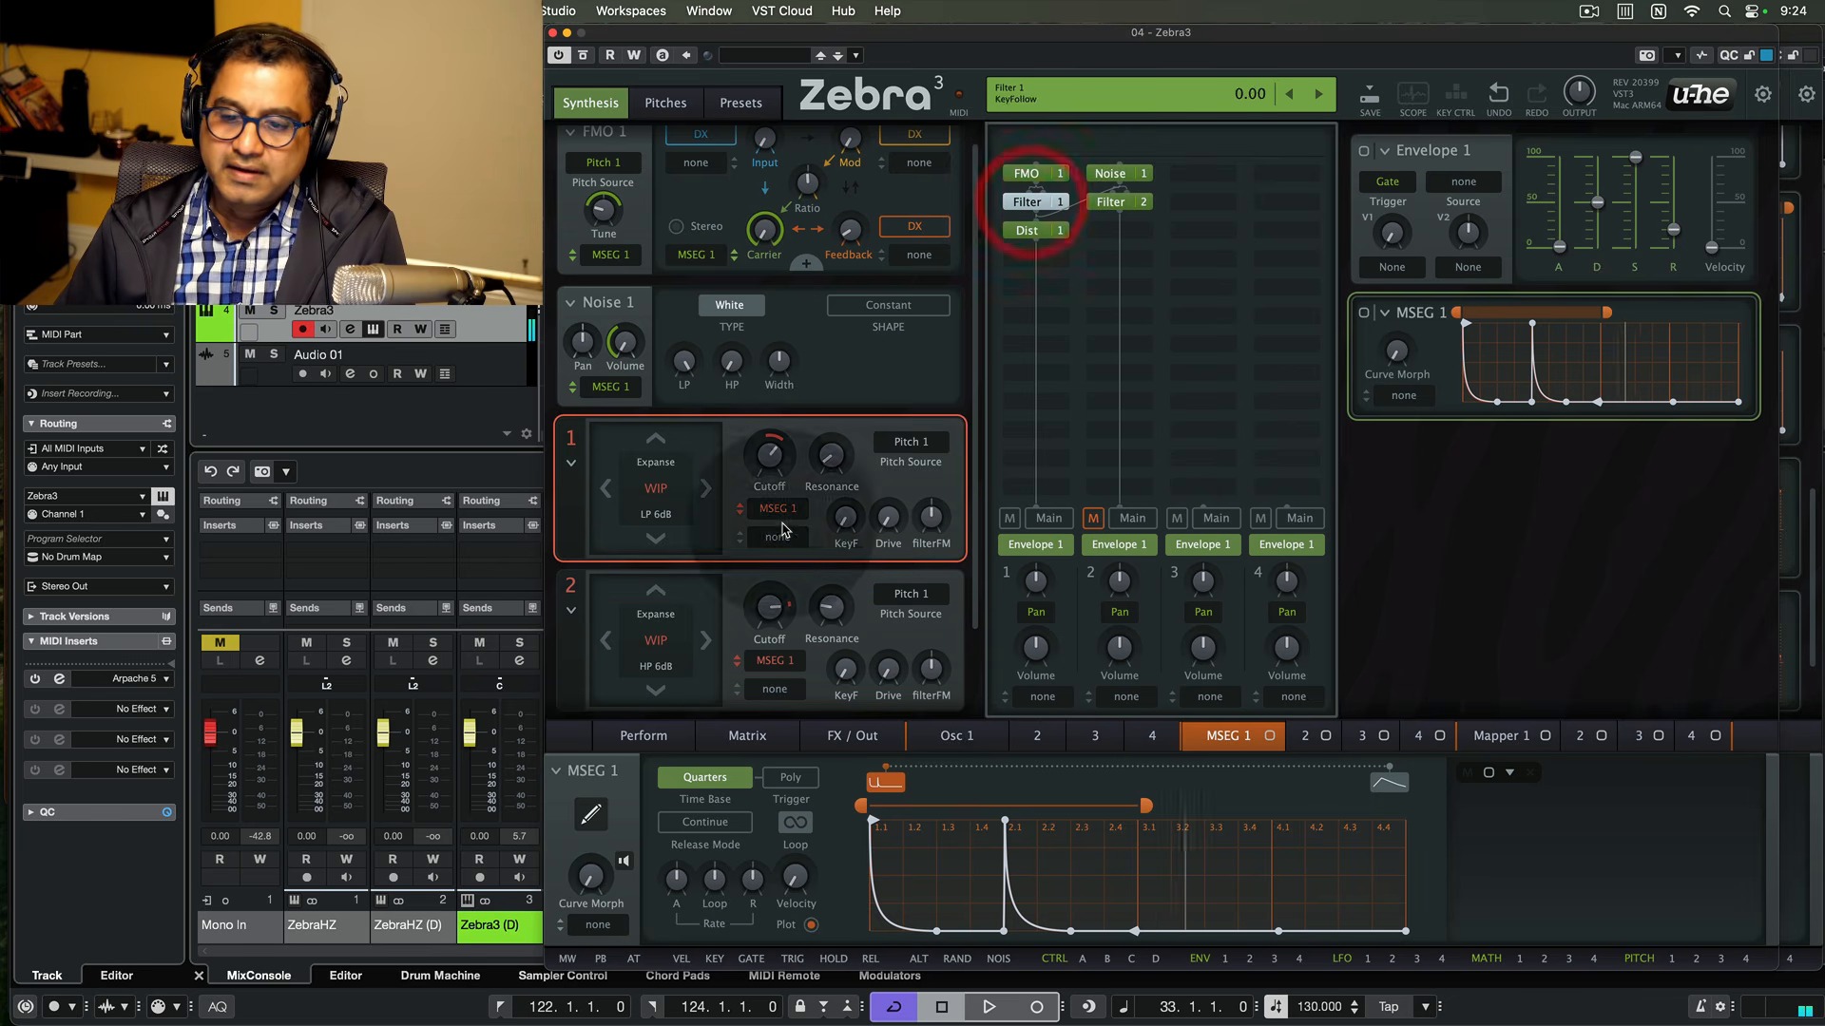
left_click(671, 488)
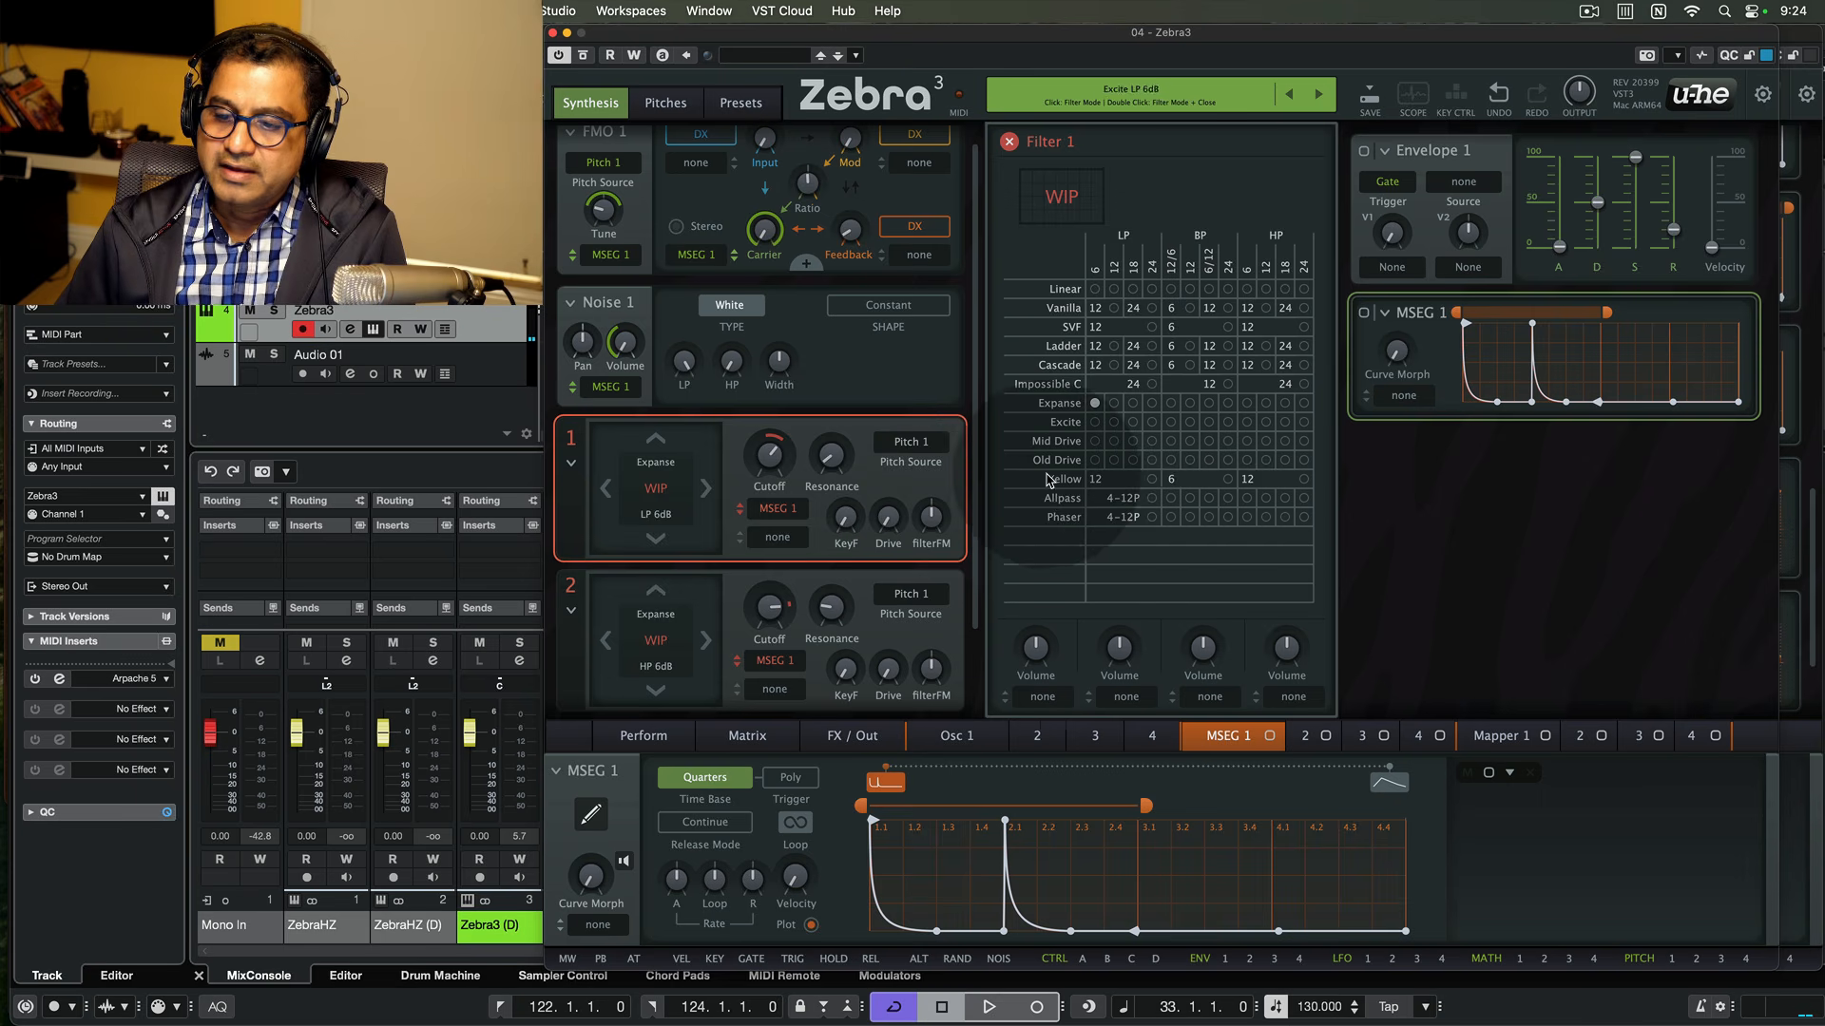
left_click(1151, 498)
left_click(1010, 141)
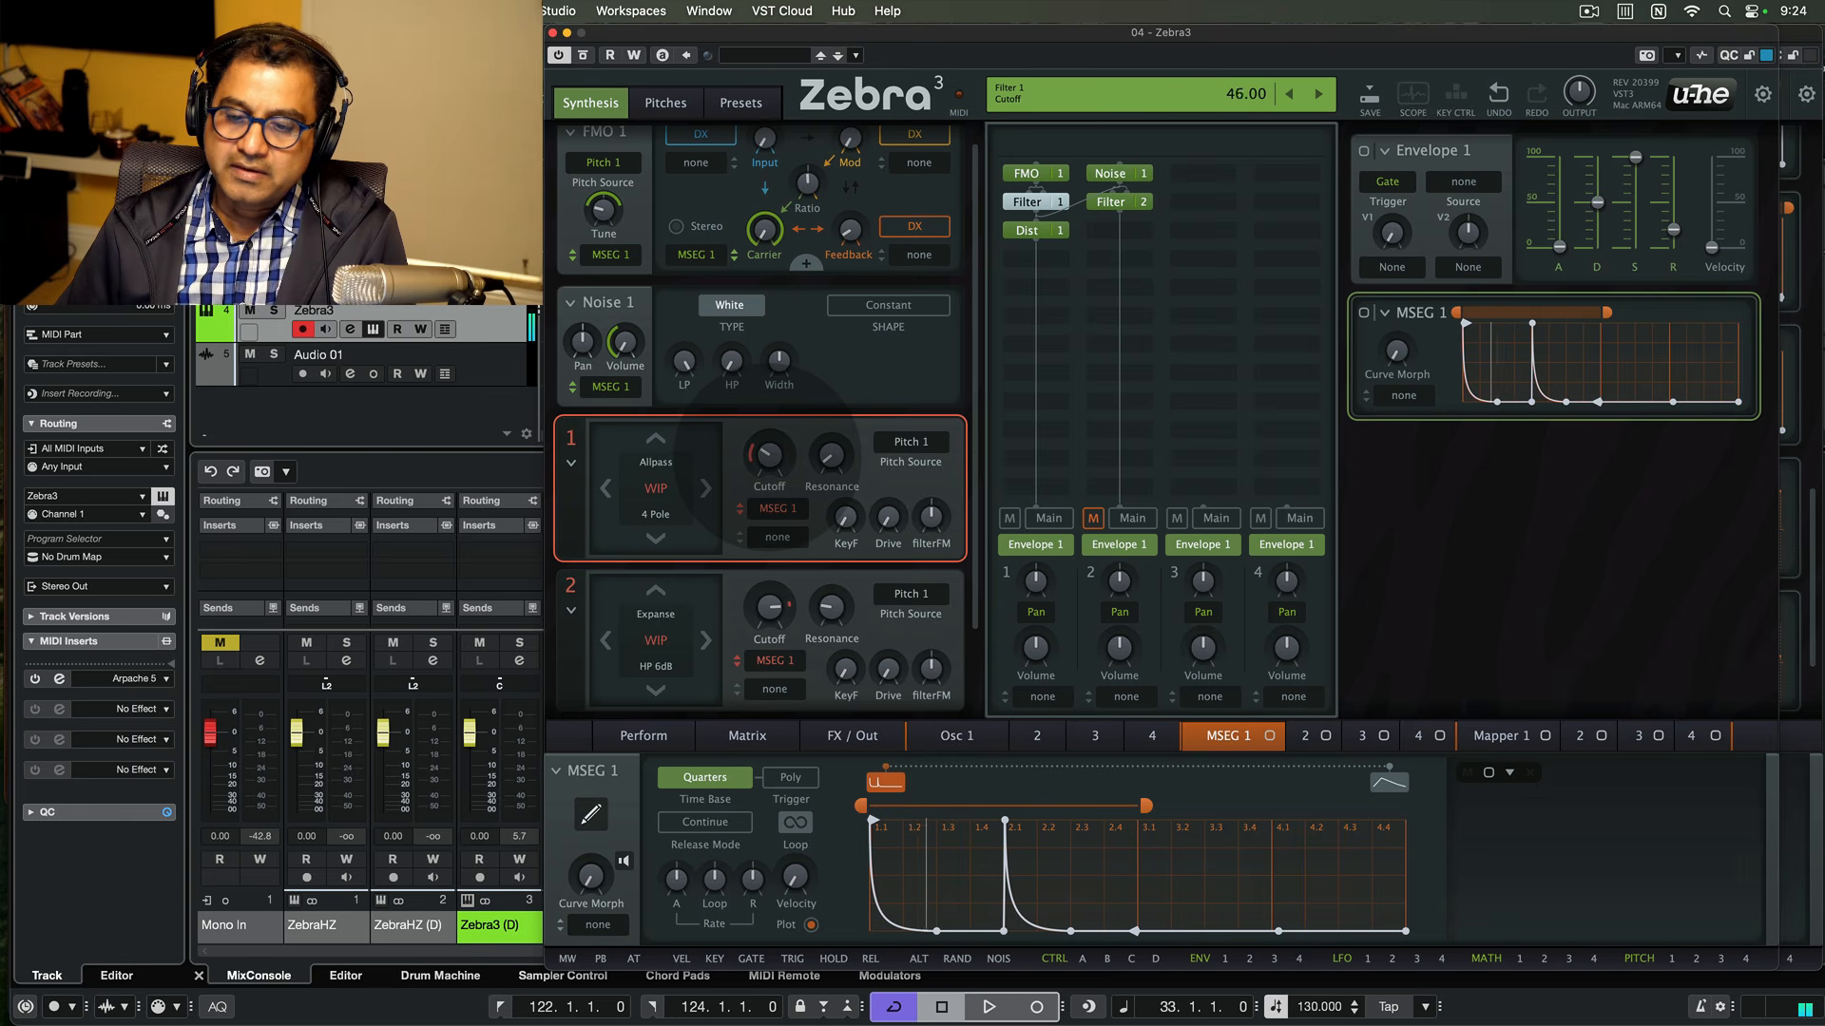
left_click_drag(768, 458, 769, 458)
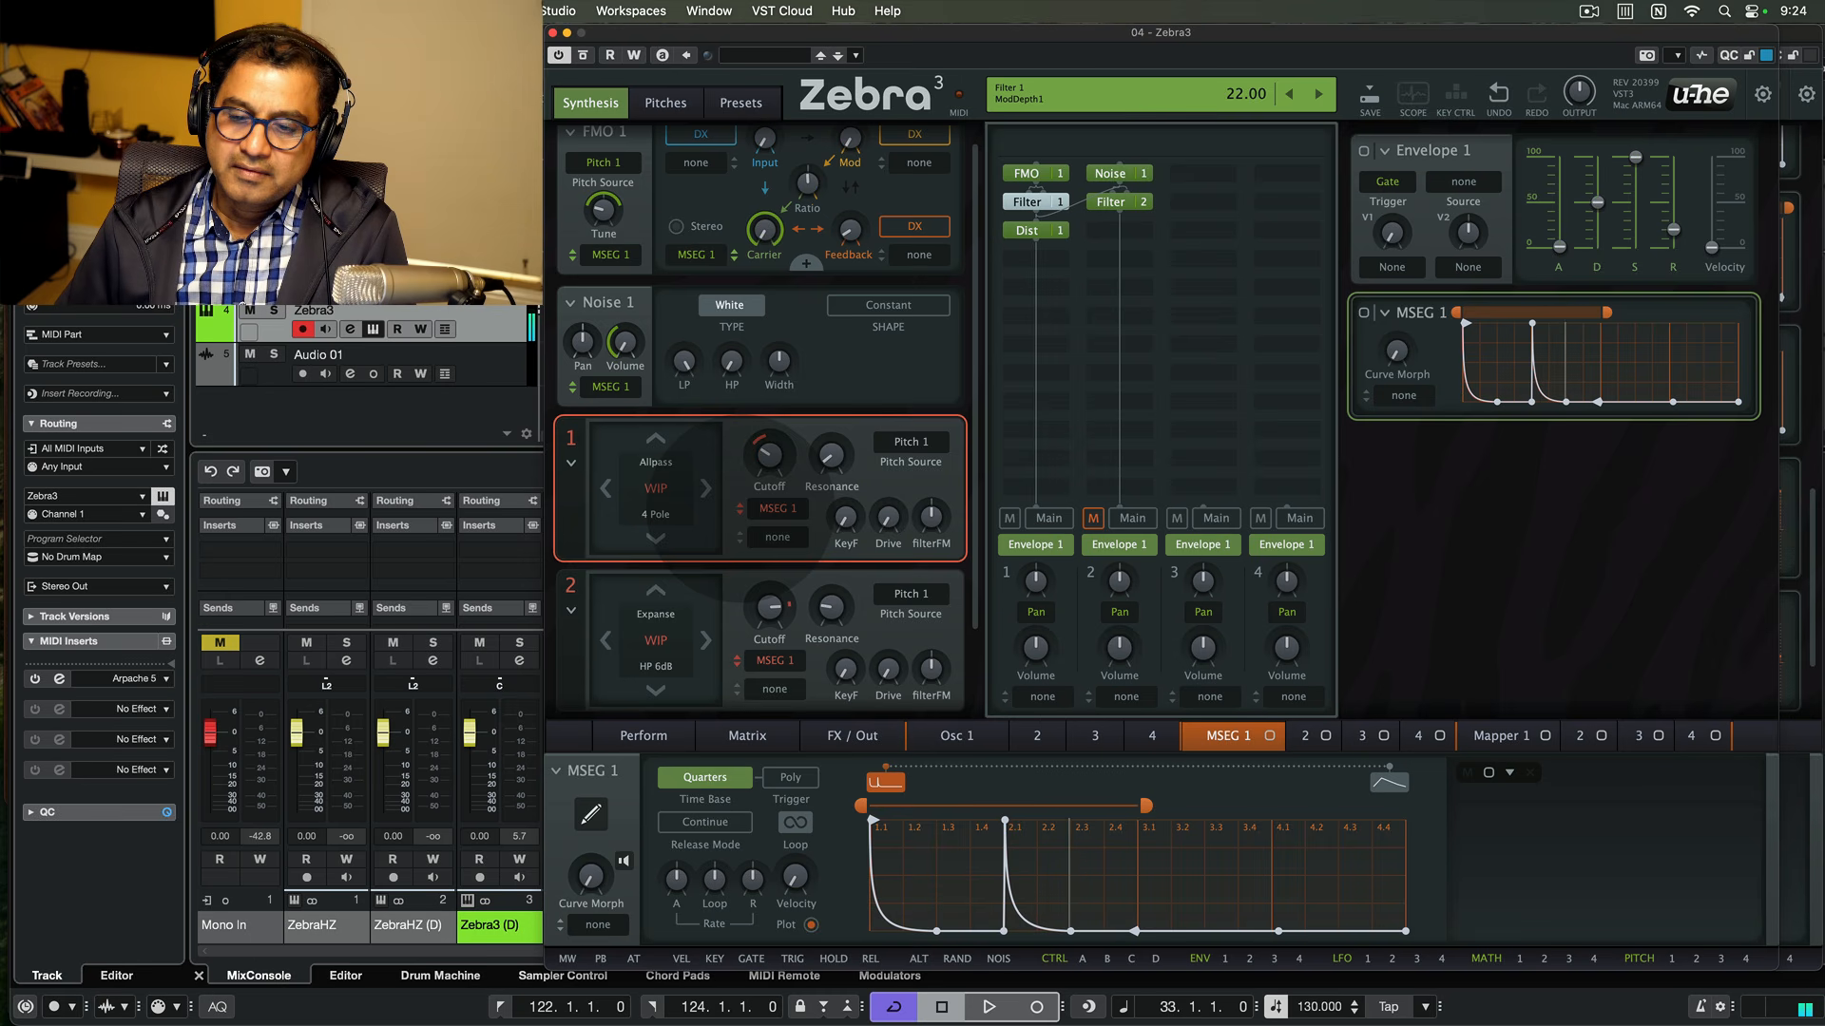
left_click_drag(740, 510, 740, 509)
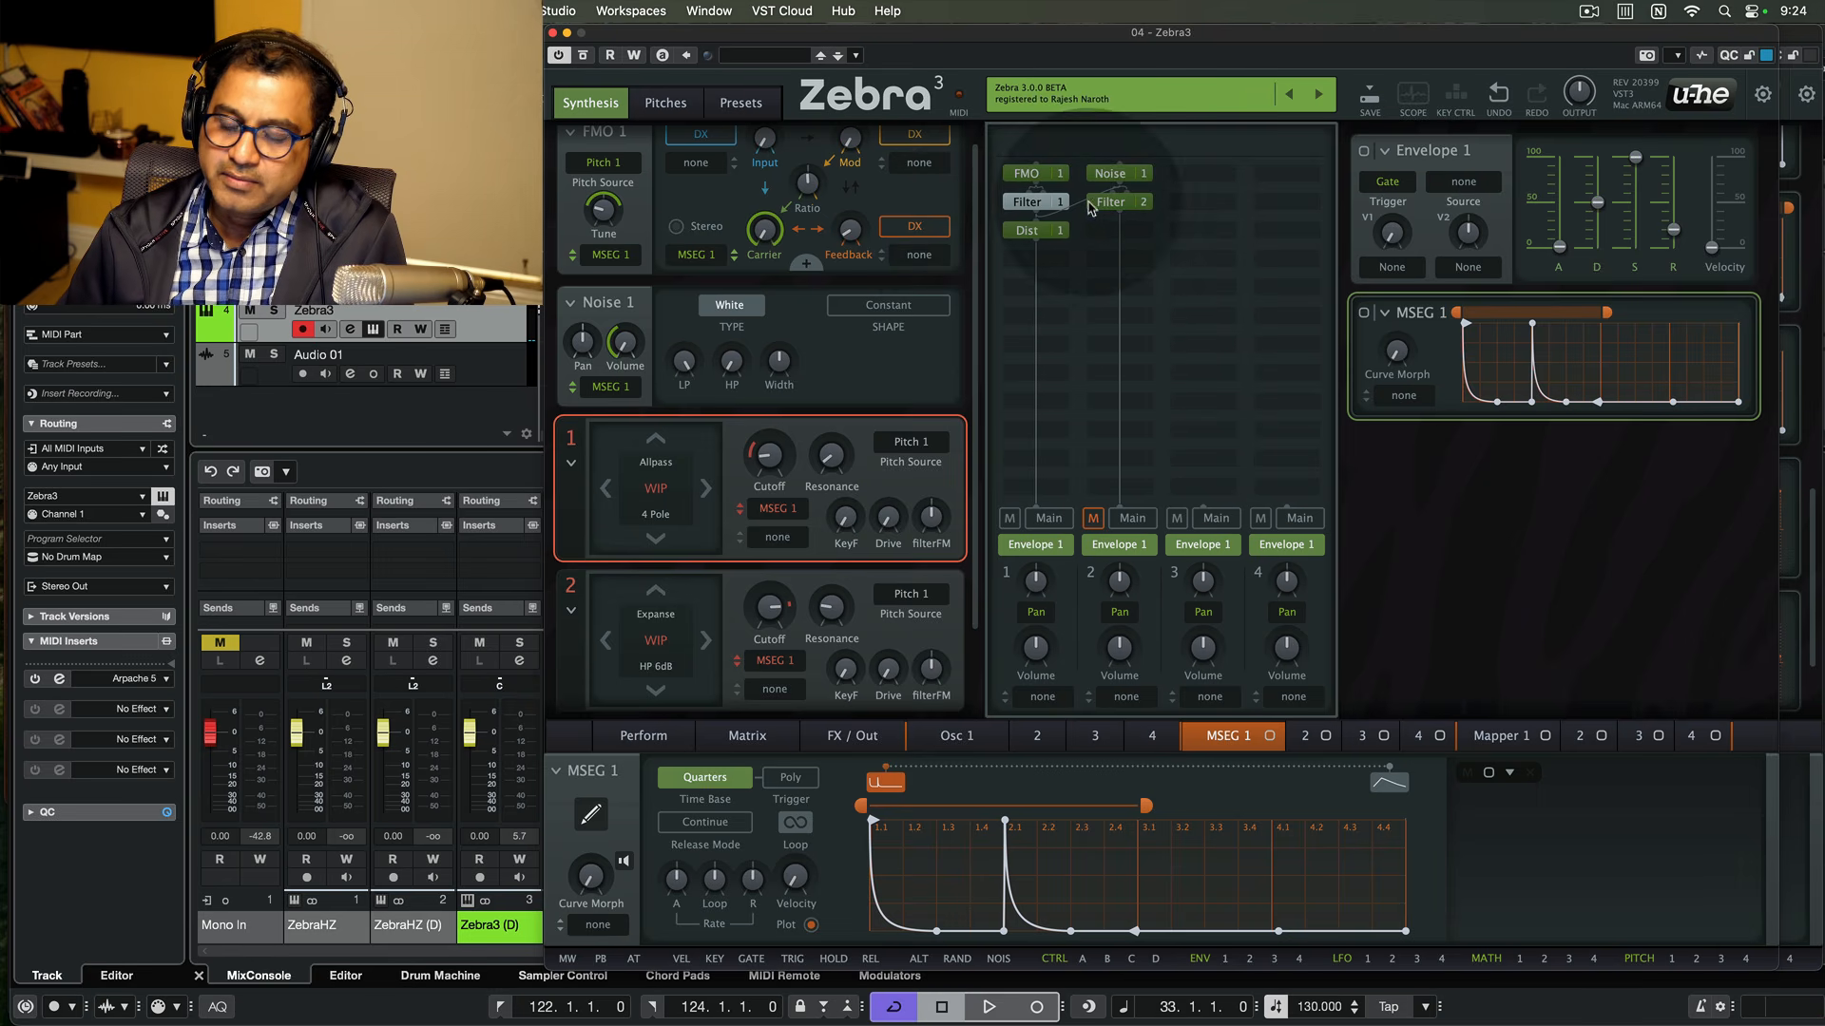
- Add Mix 1 to the first lane and move it two slots down, leaving space below Distortion 1
left_click(1017, 262)
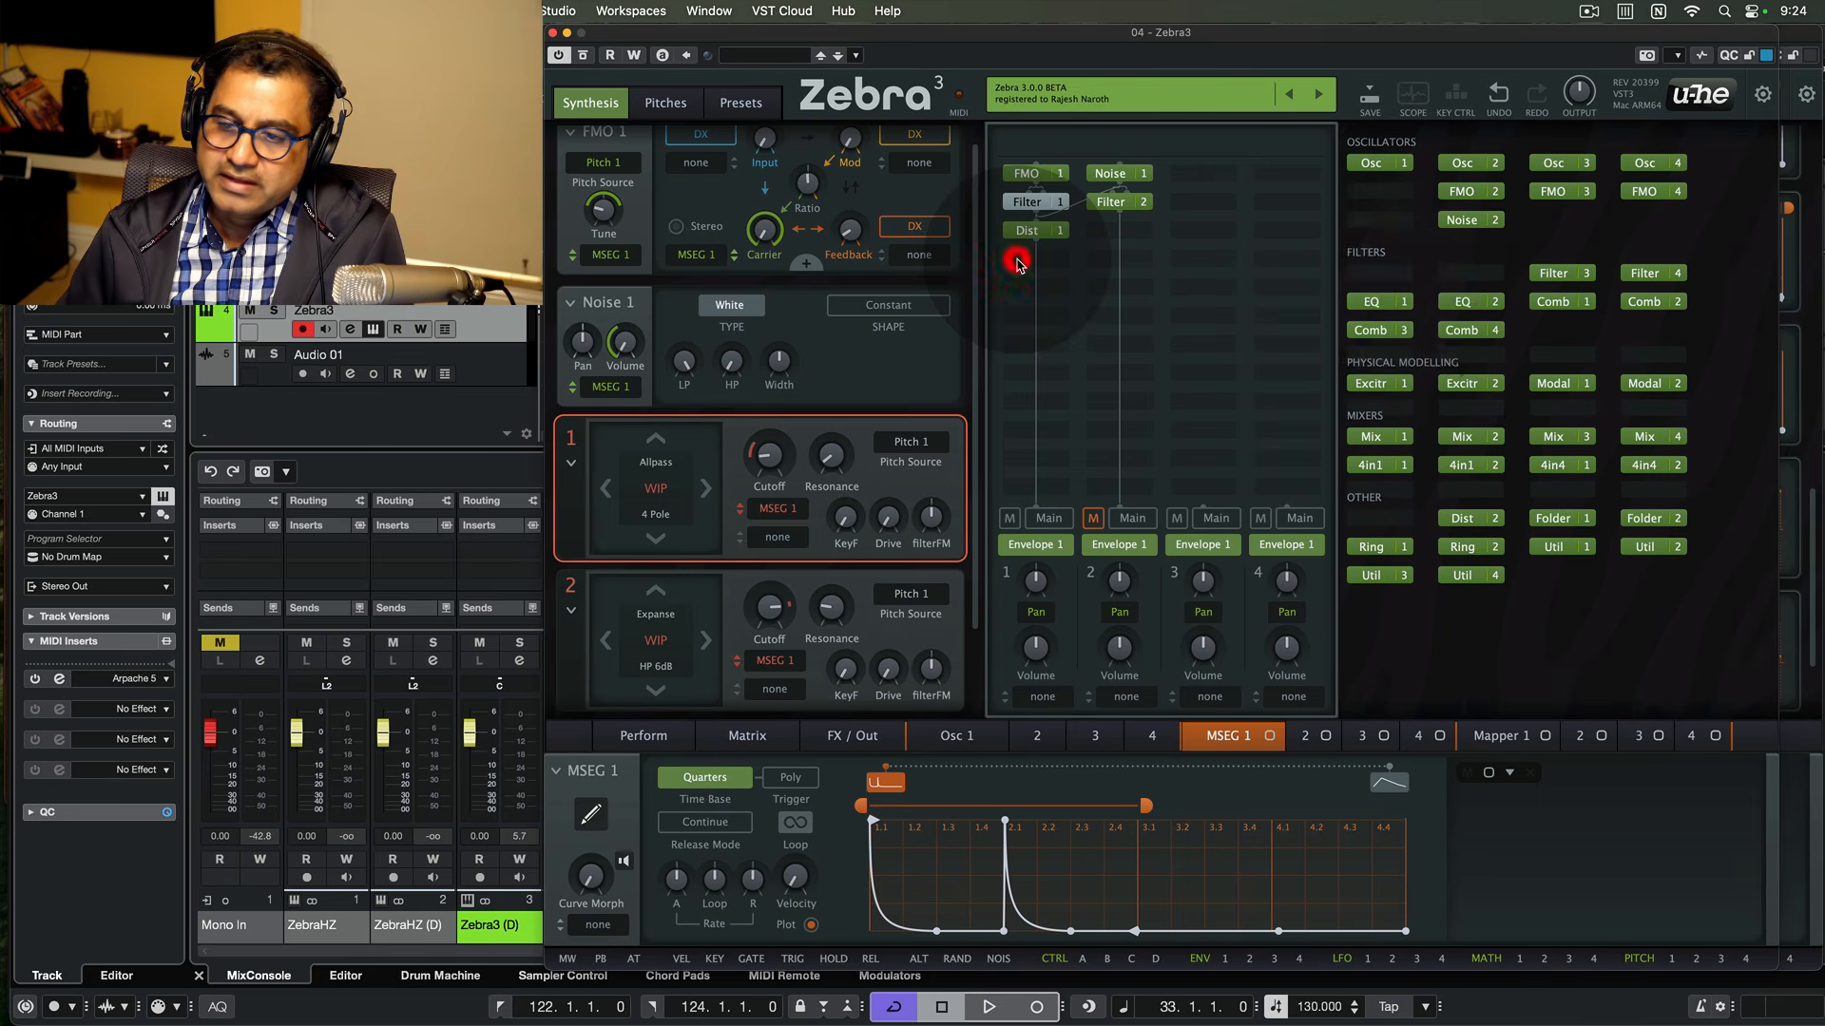
left_click(1376, 438)
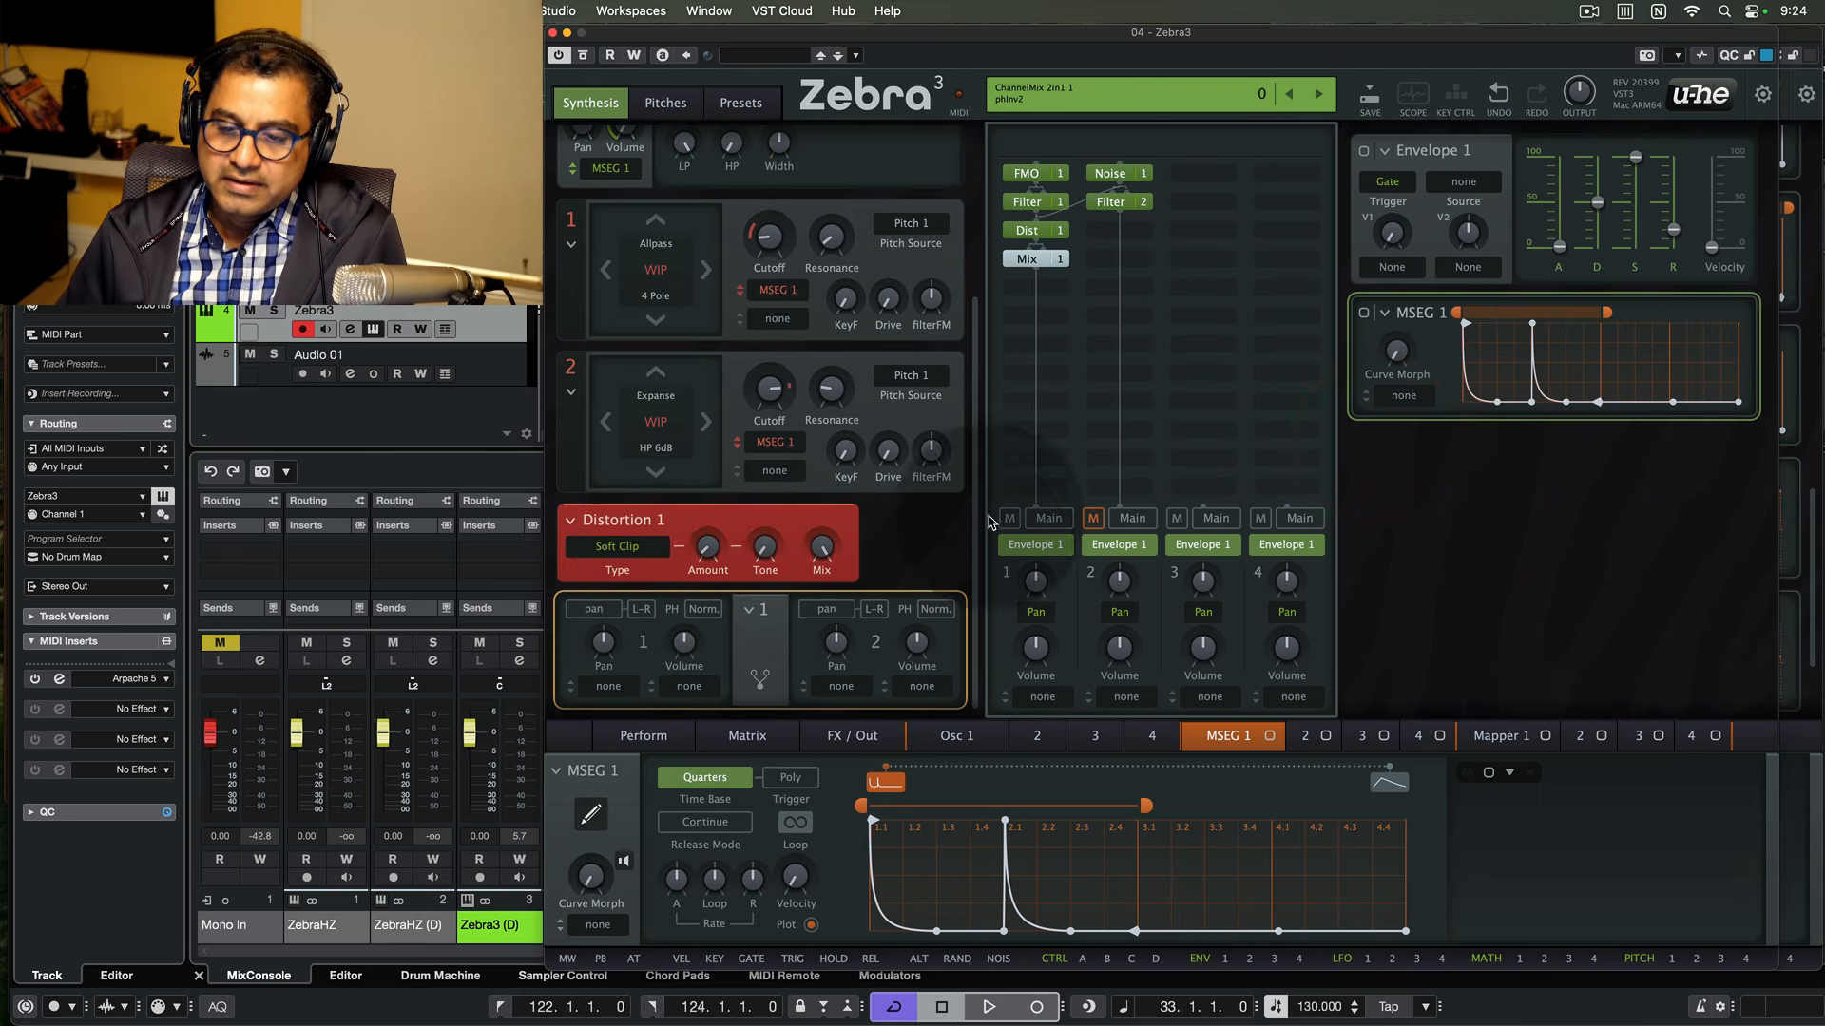
left_click(968, 659)
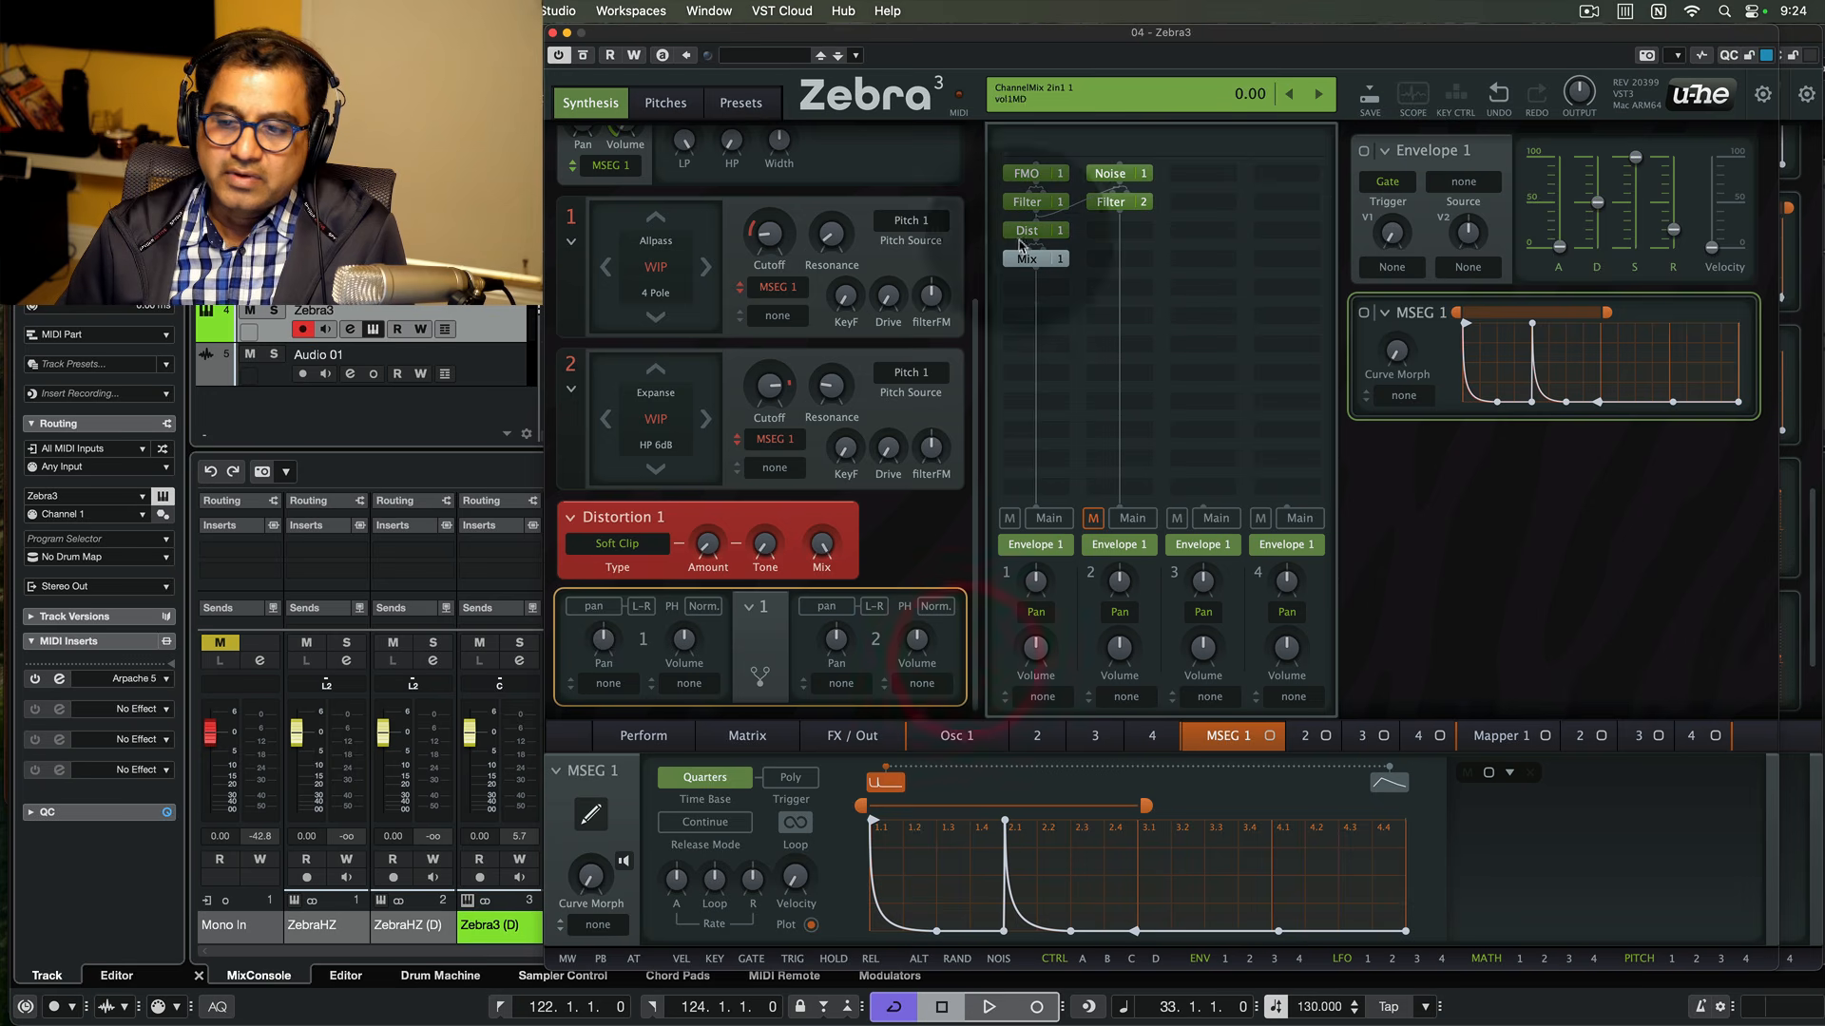
left_click_drag(1027, 264, 1027, 318)
- Insert Util 1 between Distortion 1 and Mix 1, enable its Boost, and raise its gain
left_click(1045, 255)
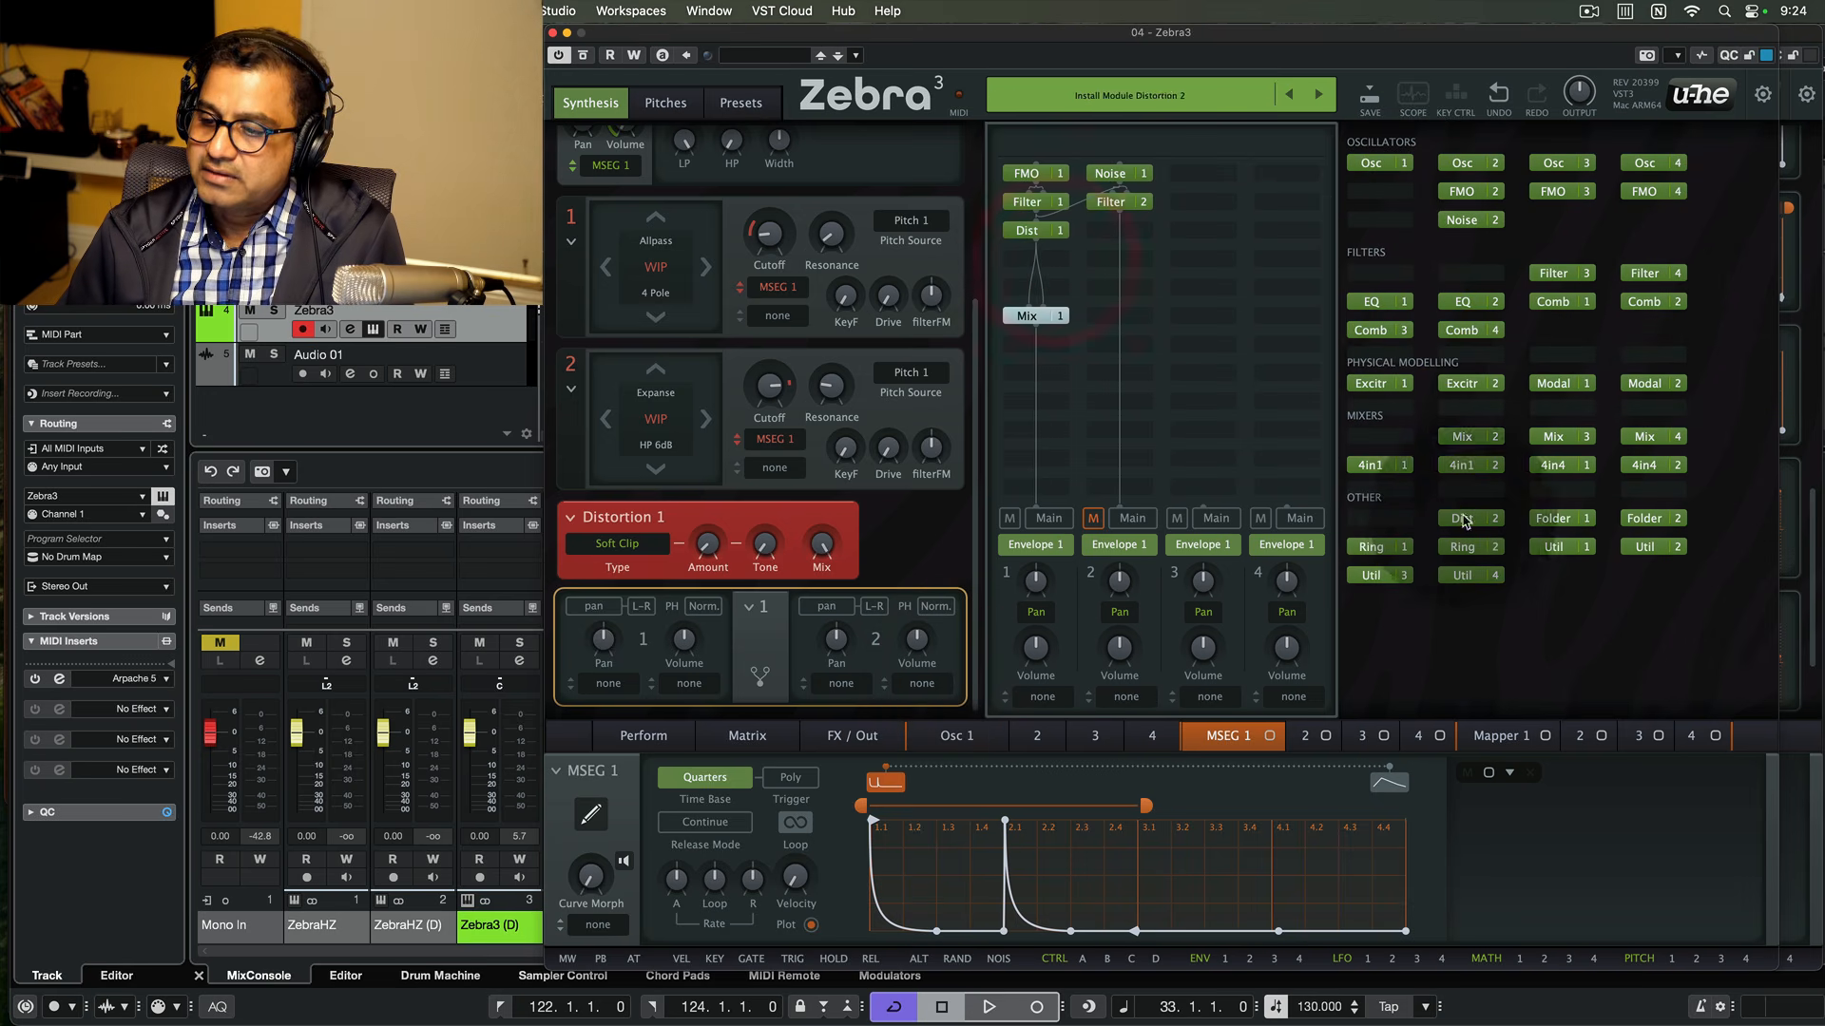
left_click(1554, 546)
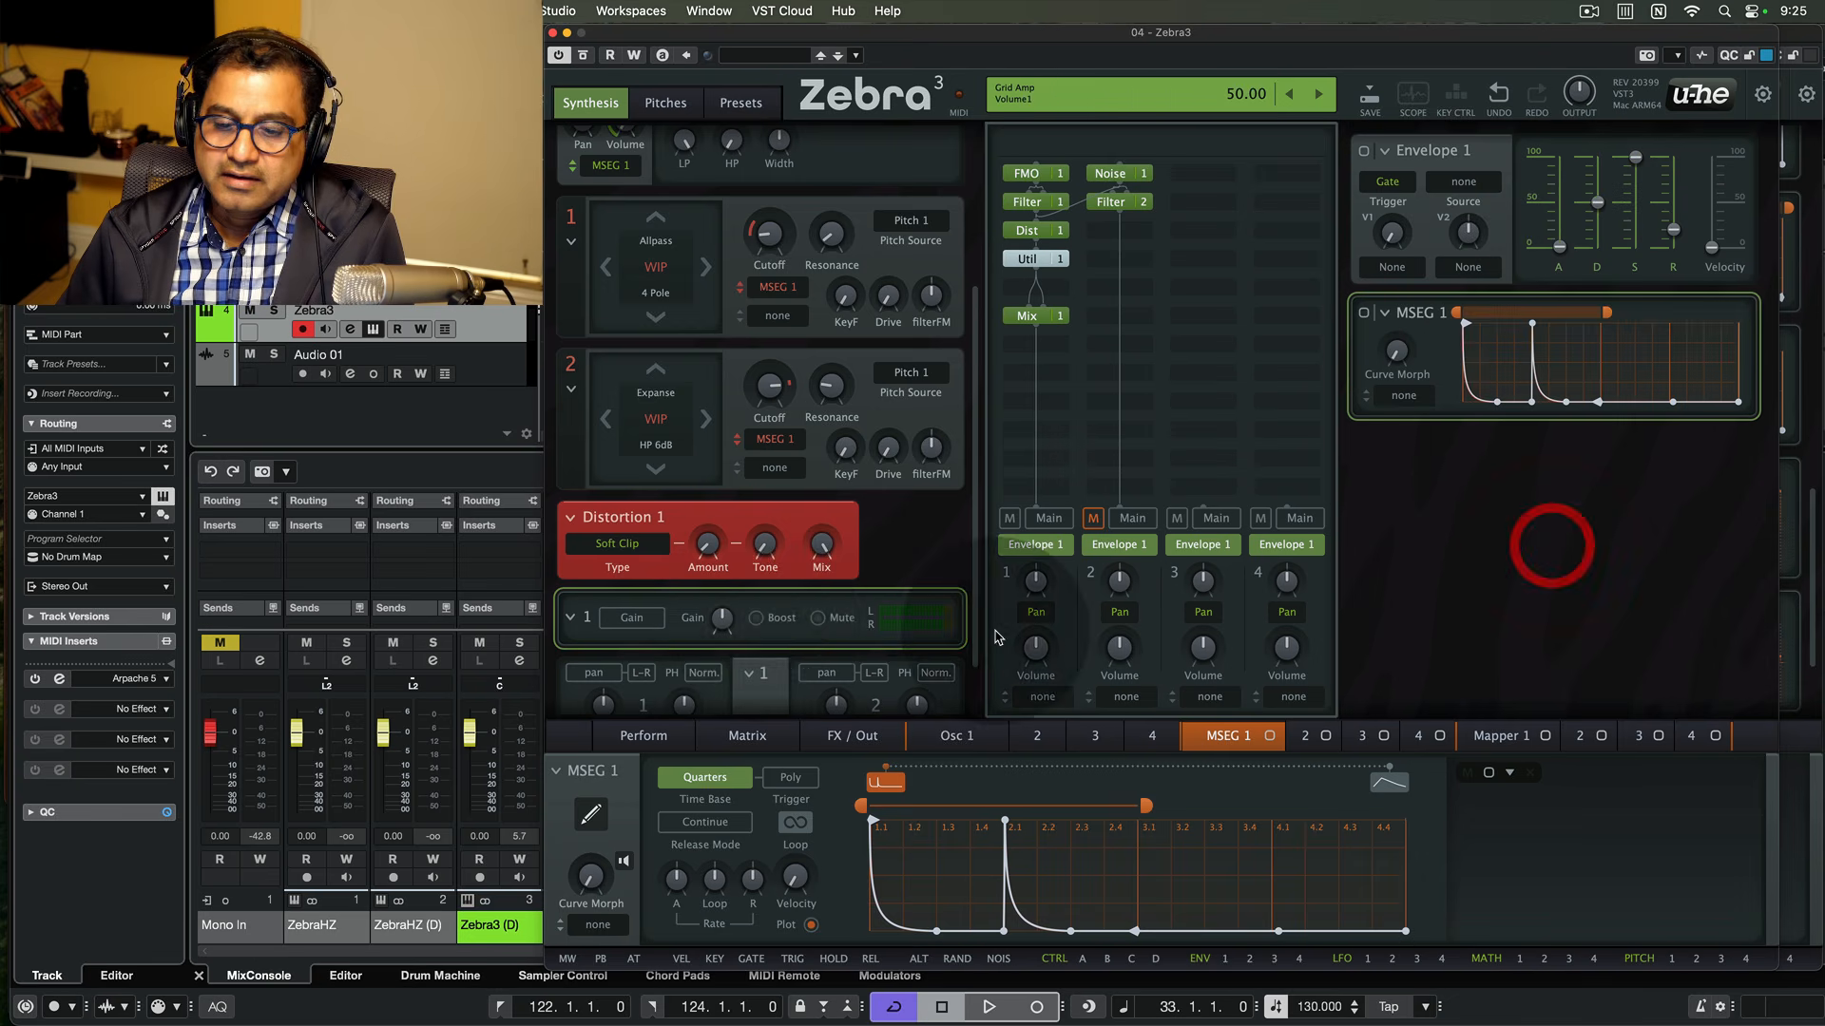
left_click(756, 619)
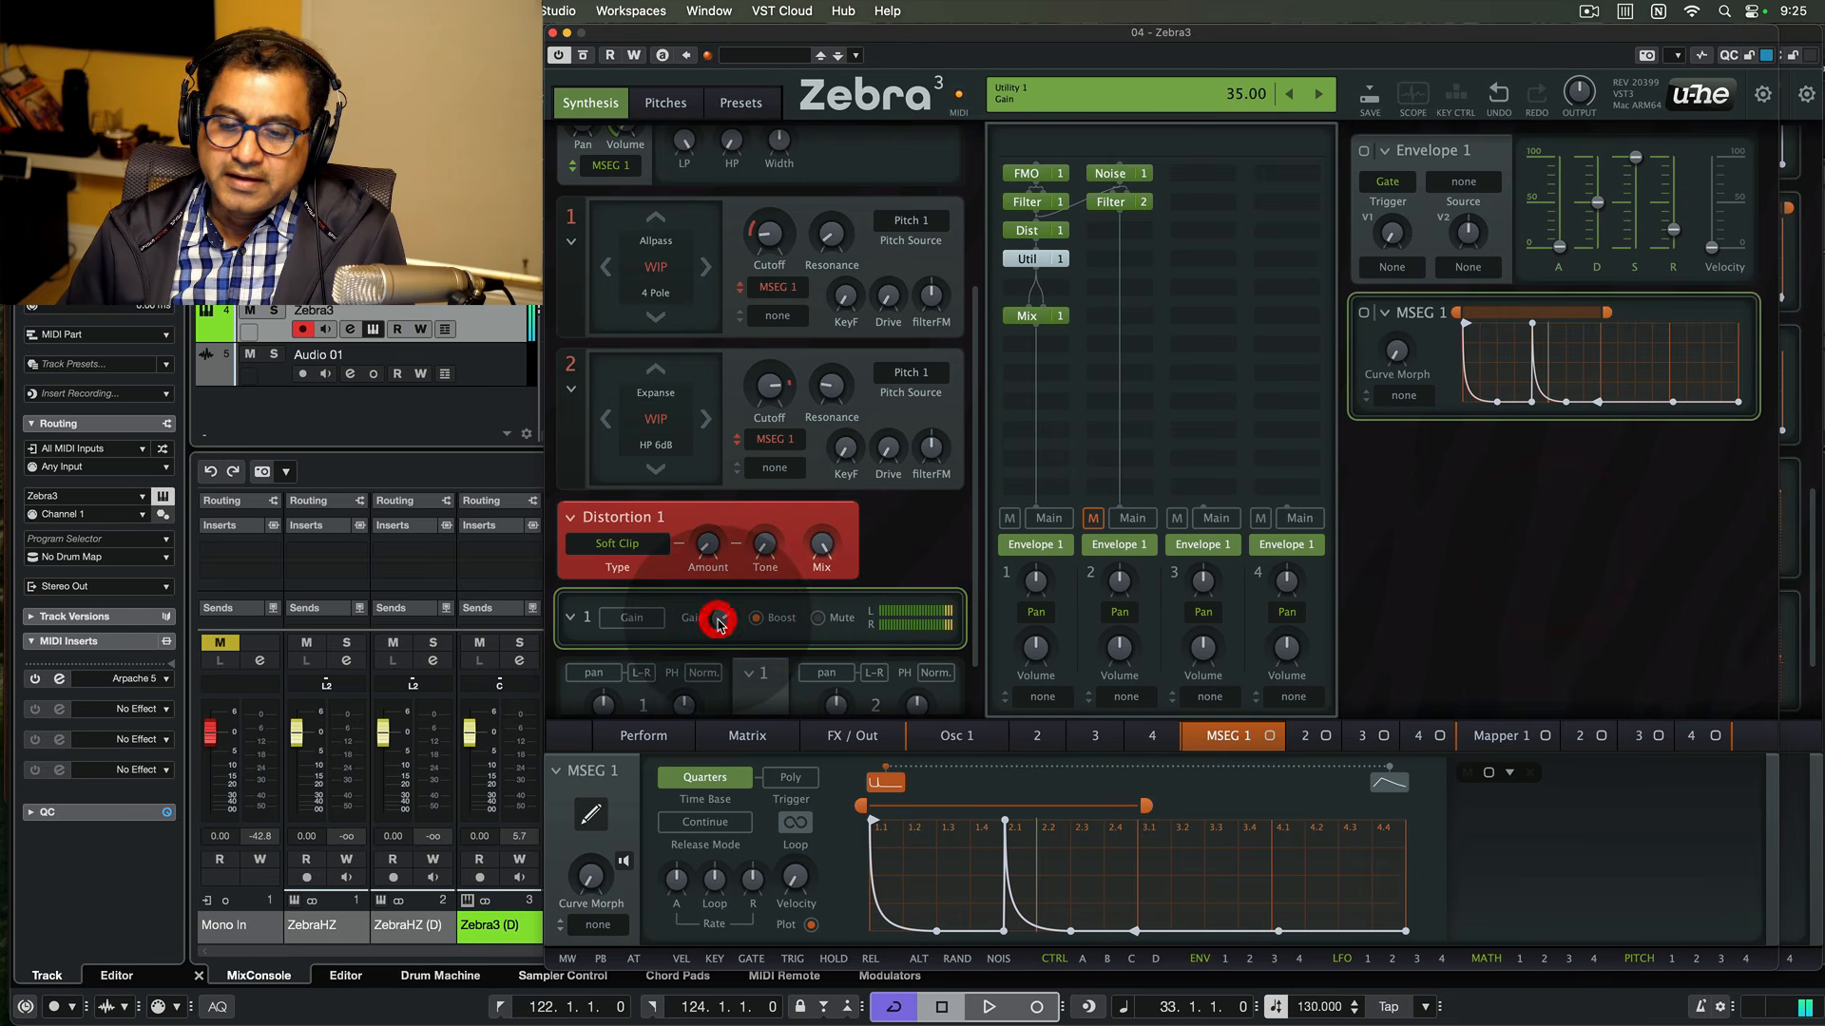
- Route lane 2 into input A of Mix 1
left_click(1043, 319)
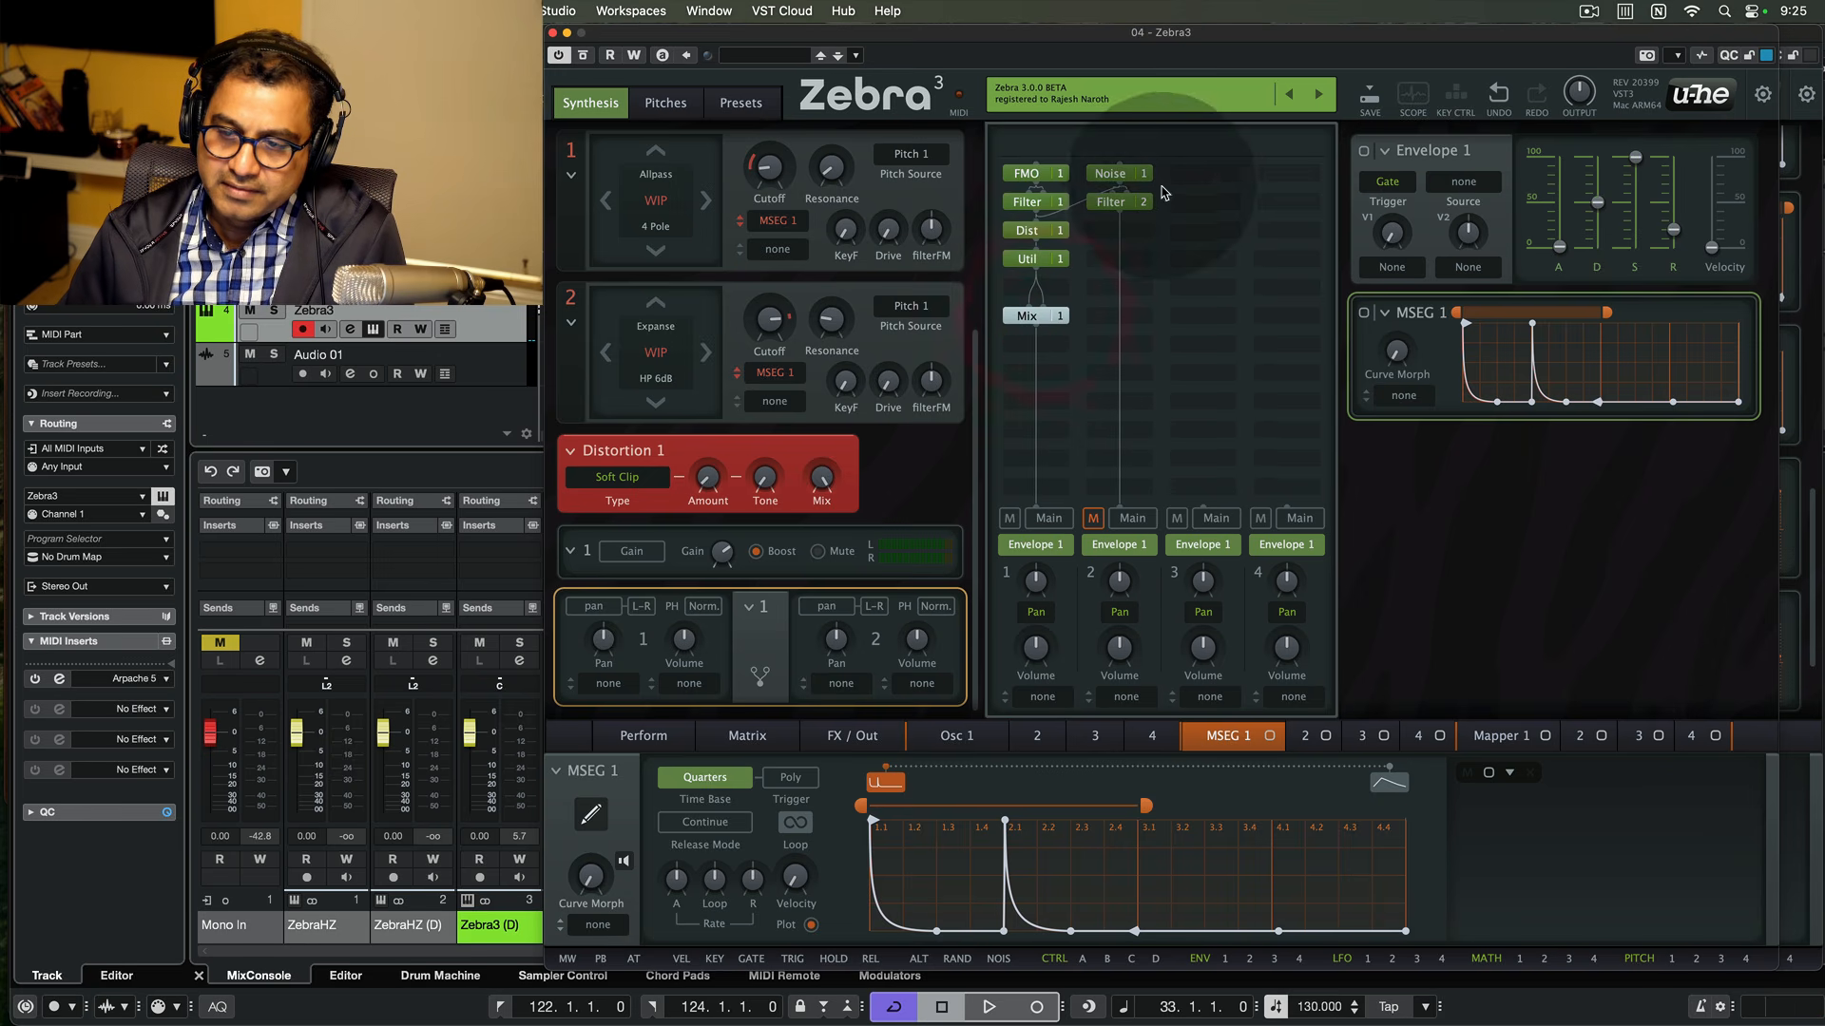
right_click(1034, 316)
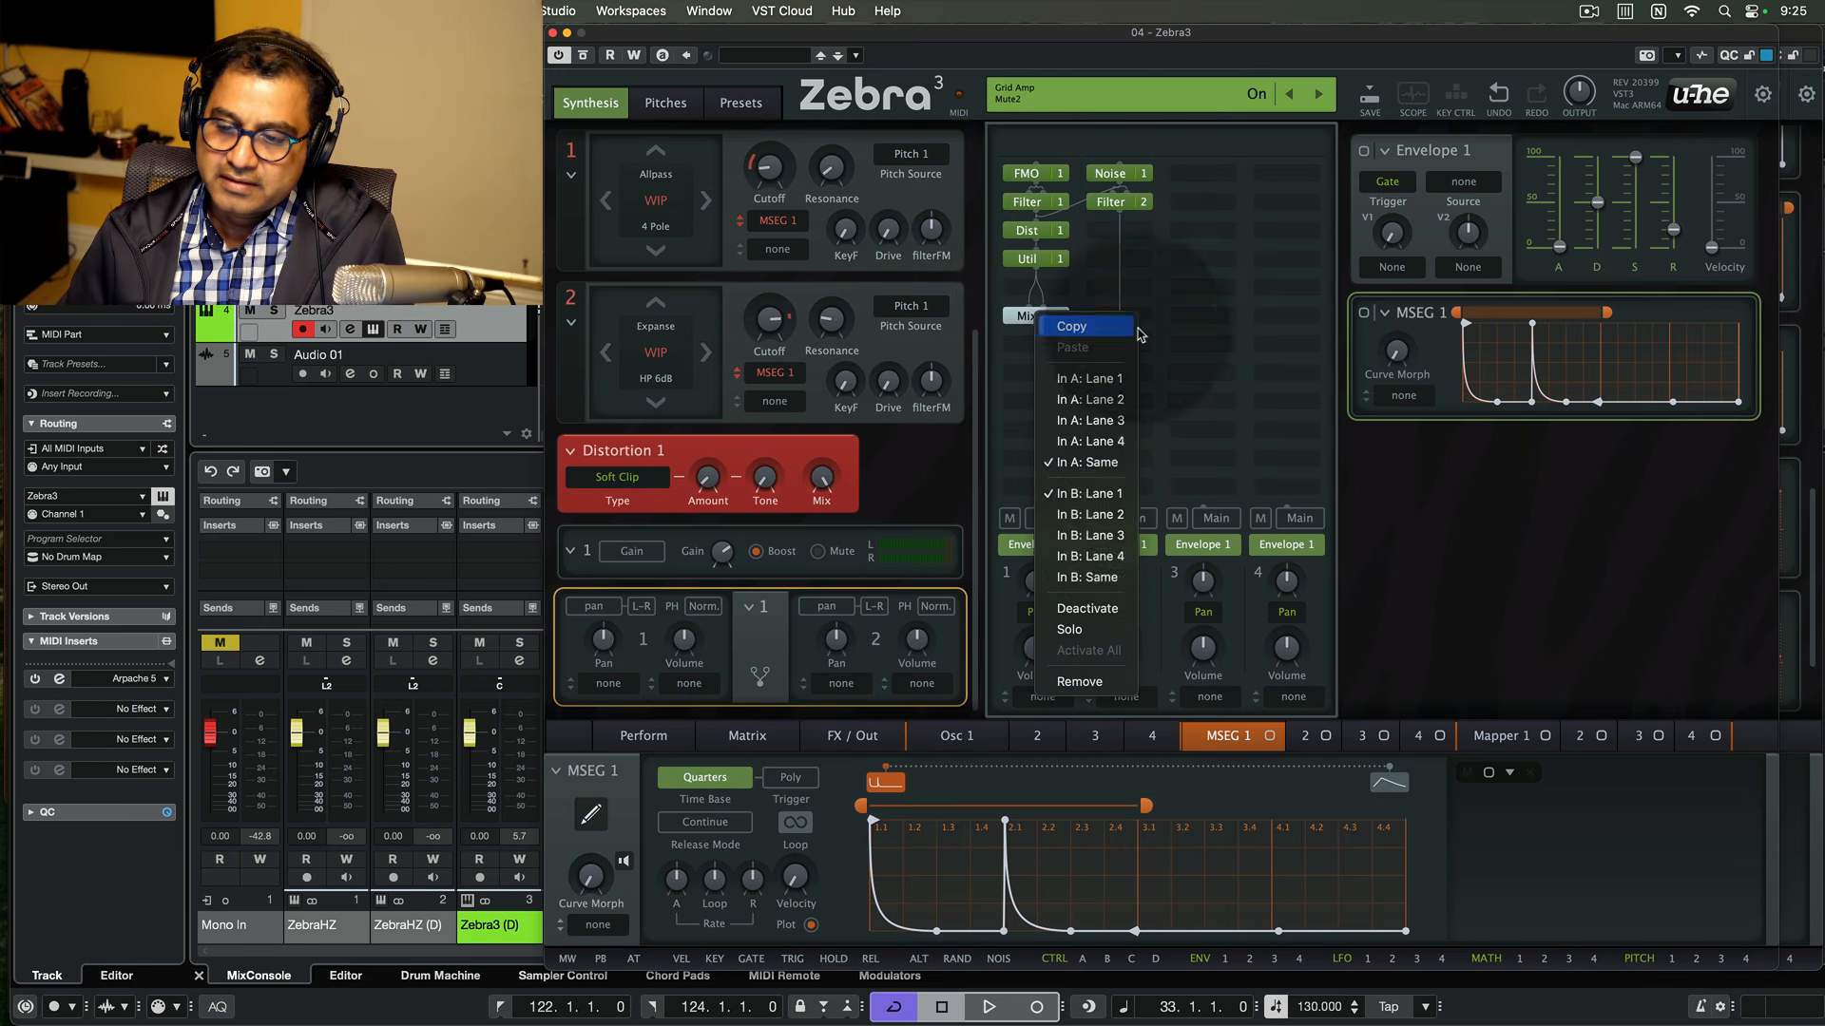
left_click(1090, 399)
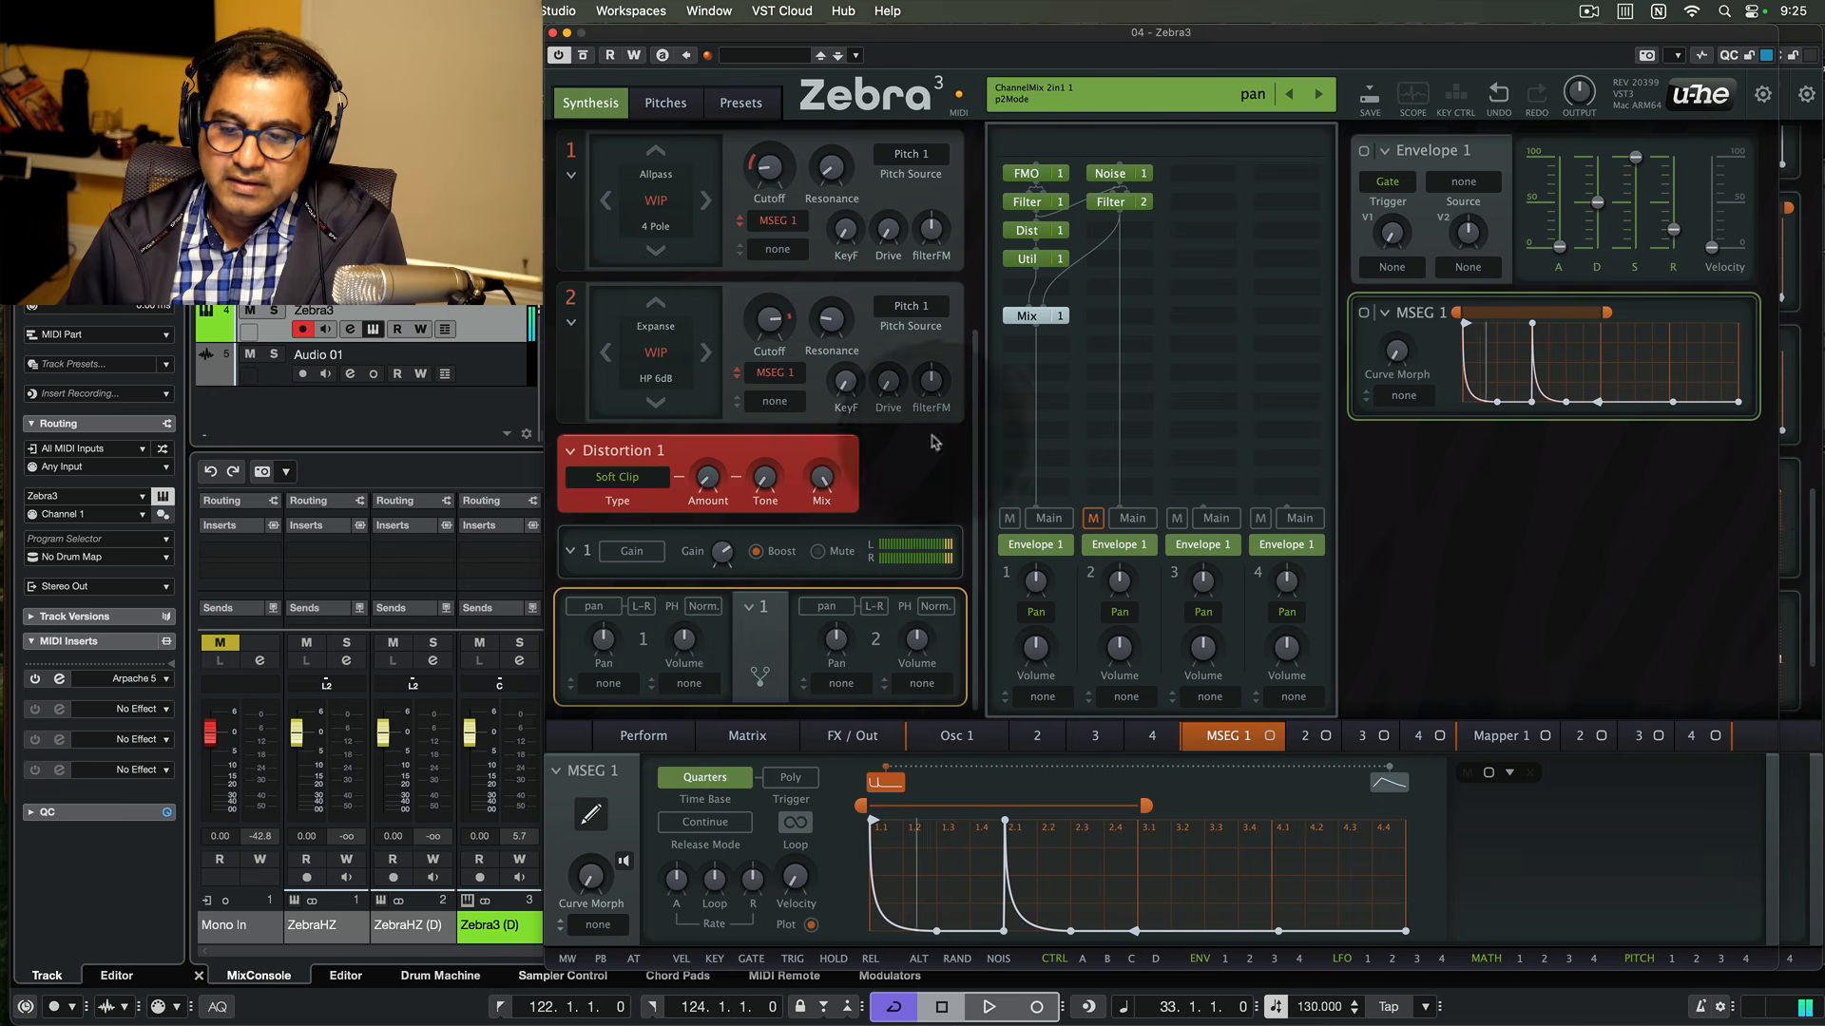
- Add EQ 1 directly below Mix 1 in the first lane and switch off its low-shelf band 1
left_click(1047, 348)
left_click(1370, 301)
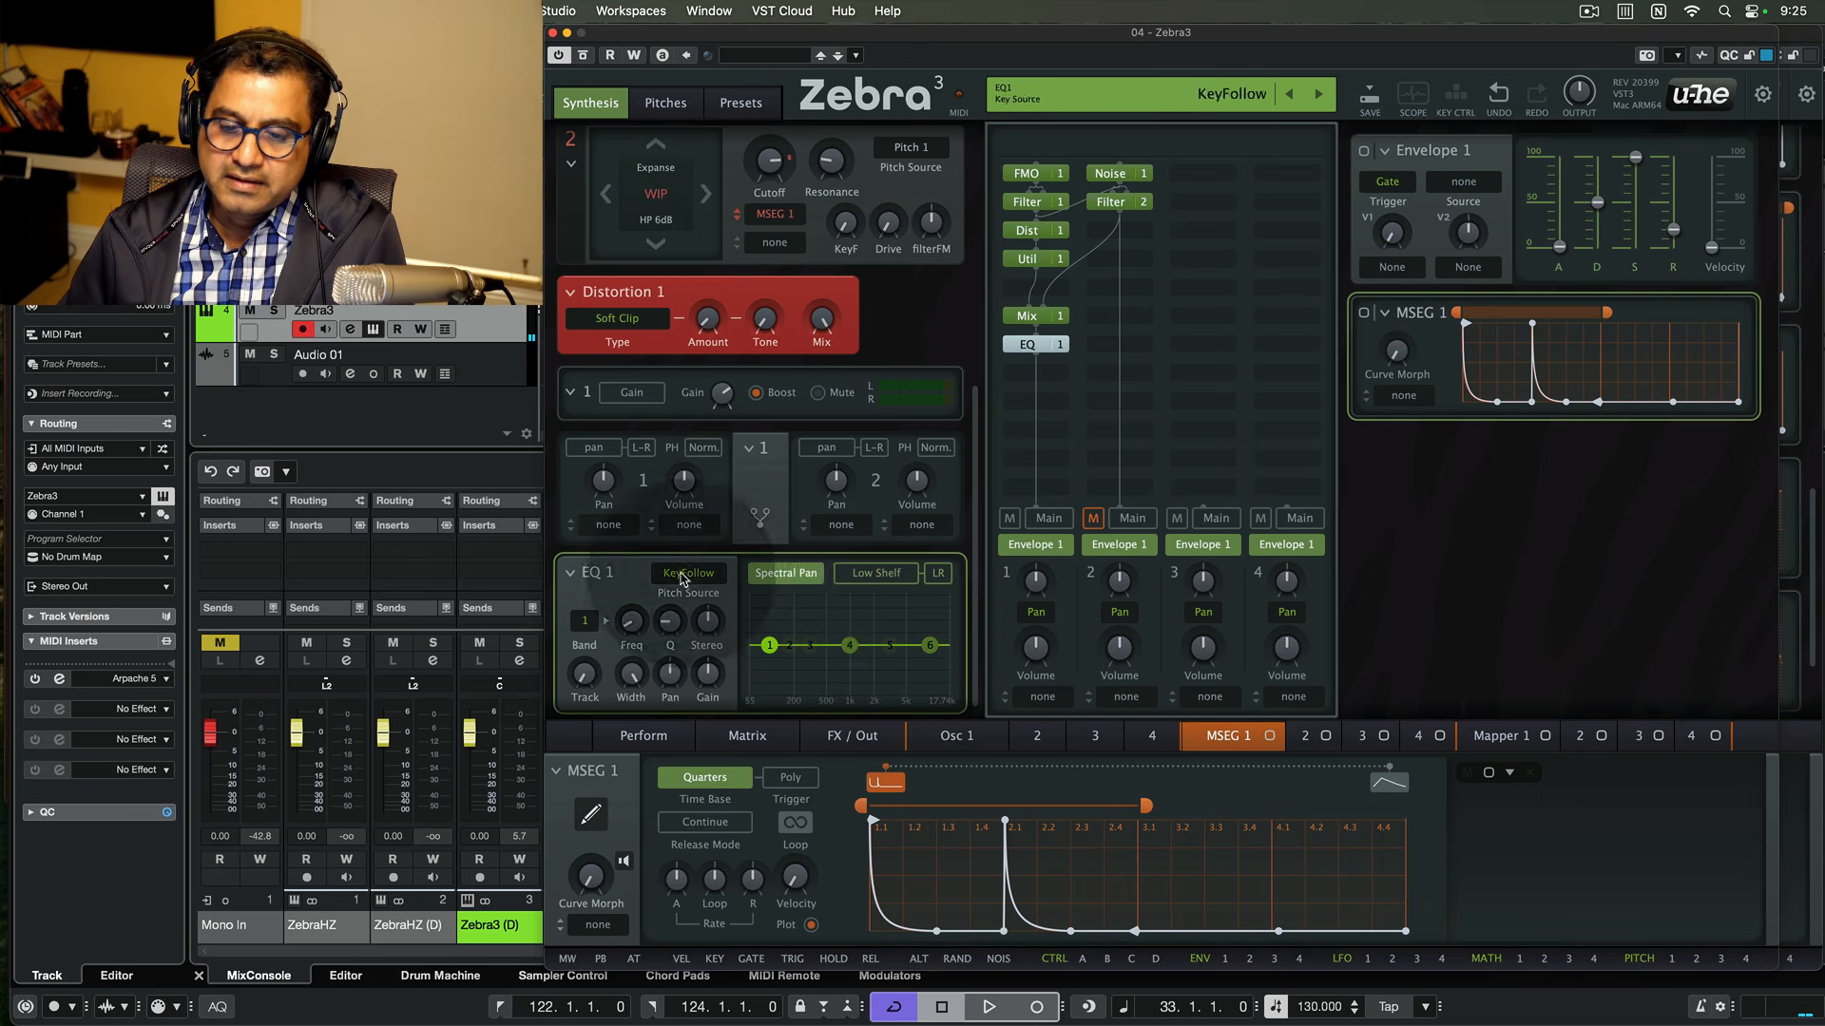
right_click(792, 646)
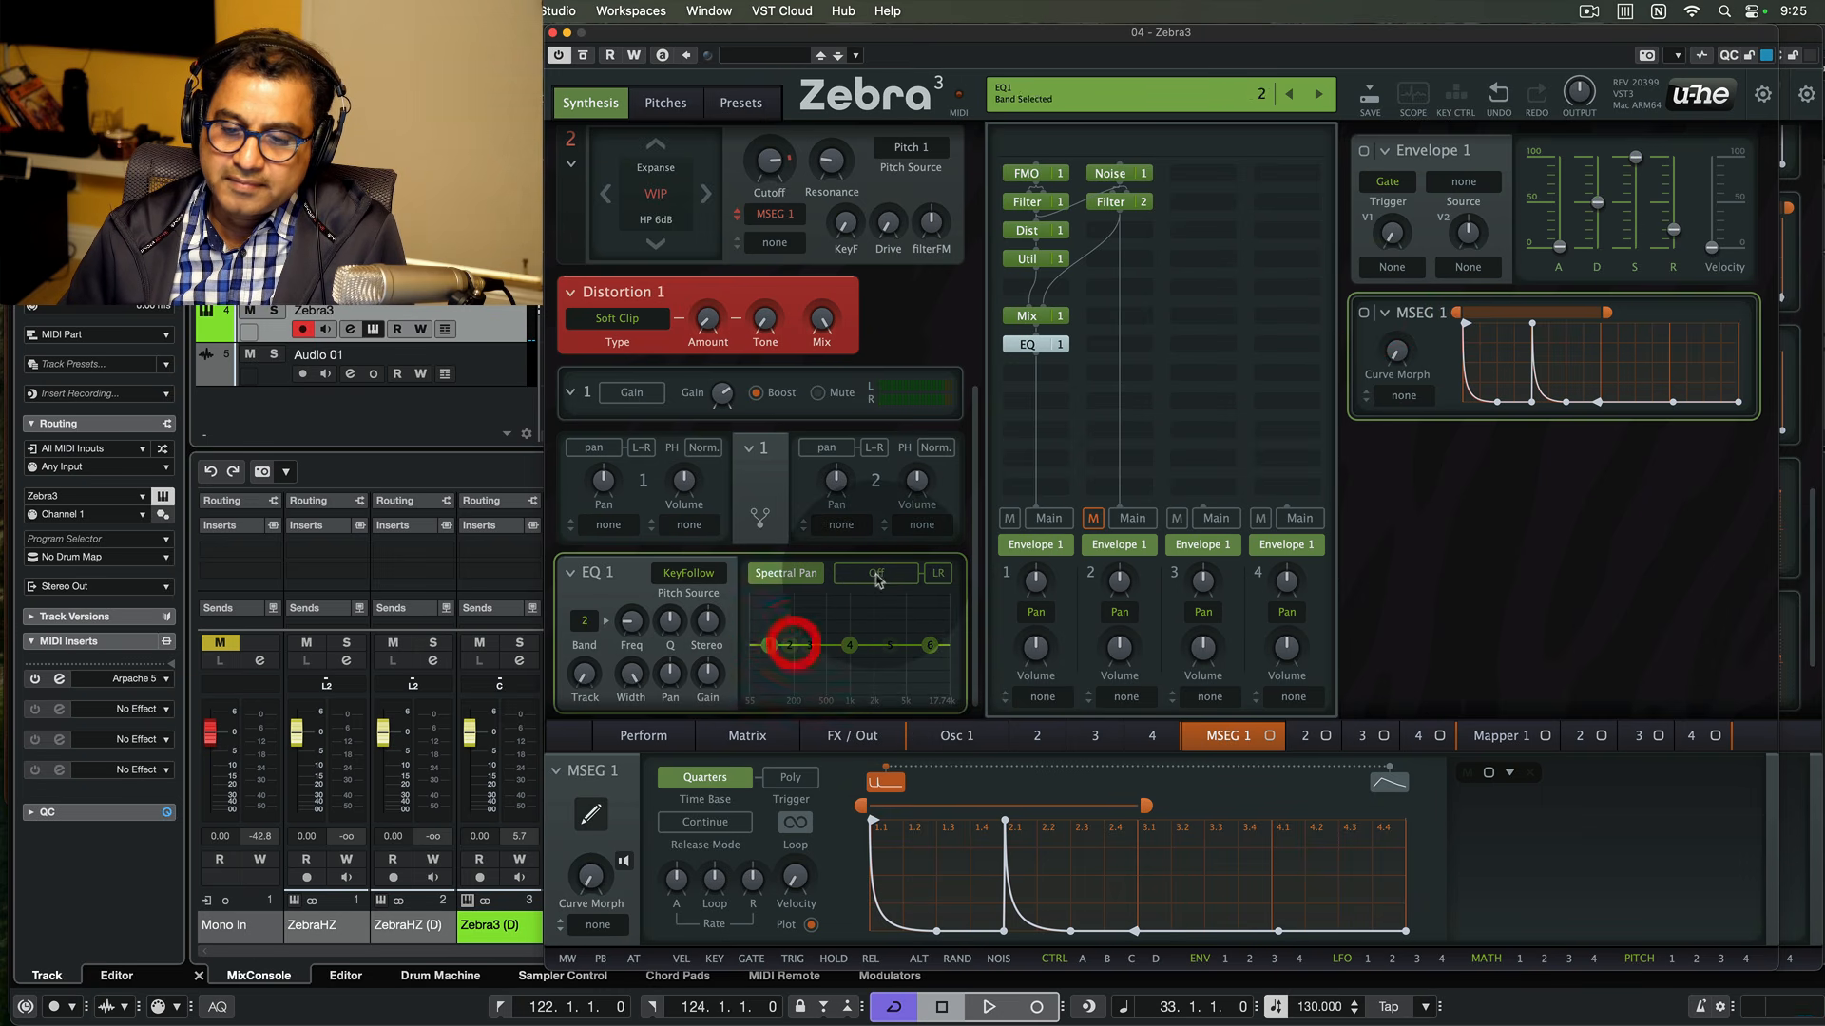
left_click(869, 572)
right_click(774, 647)
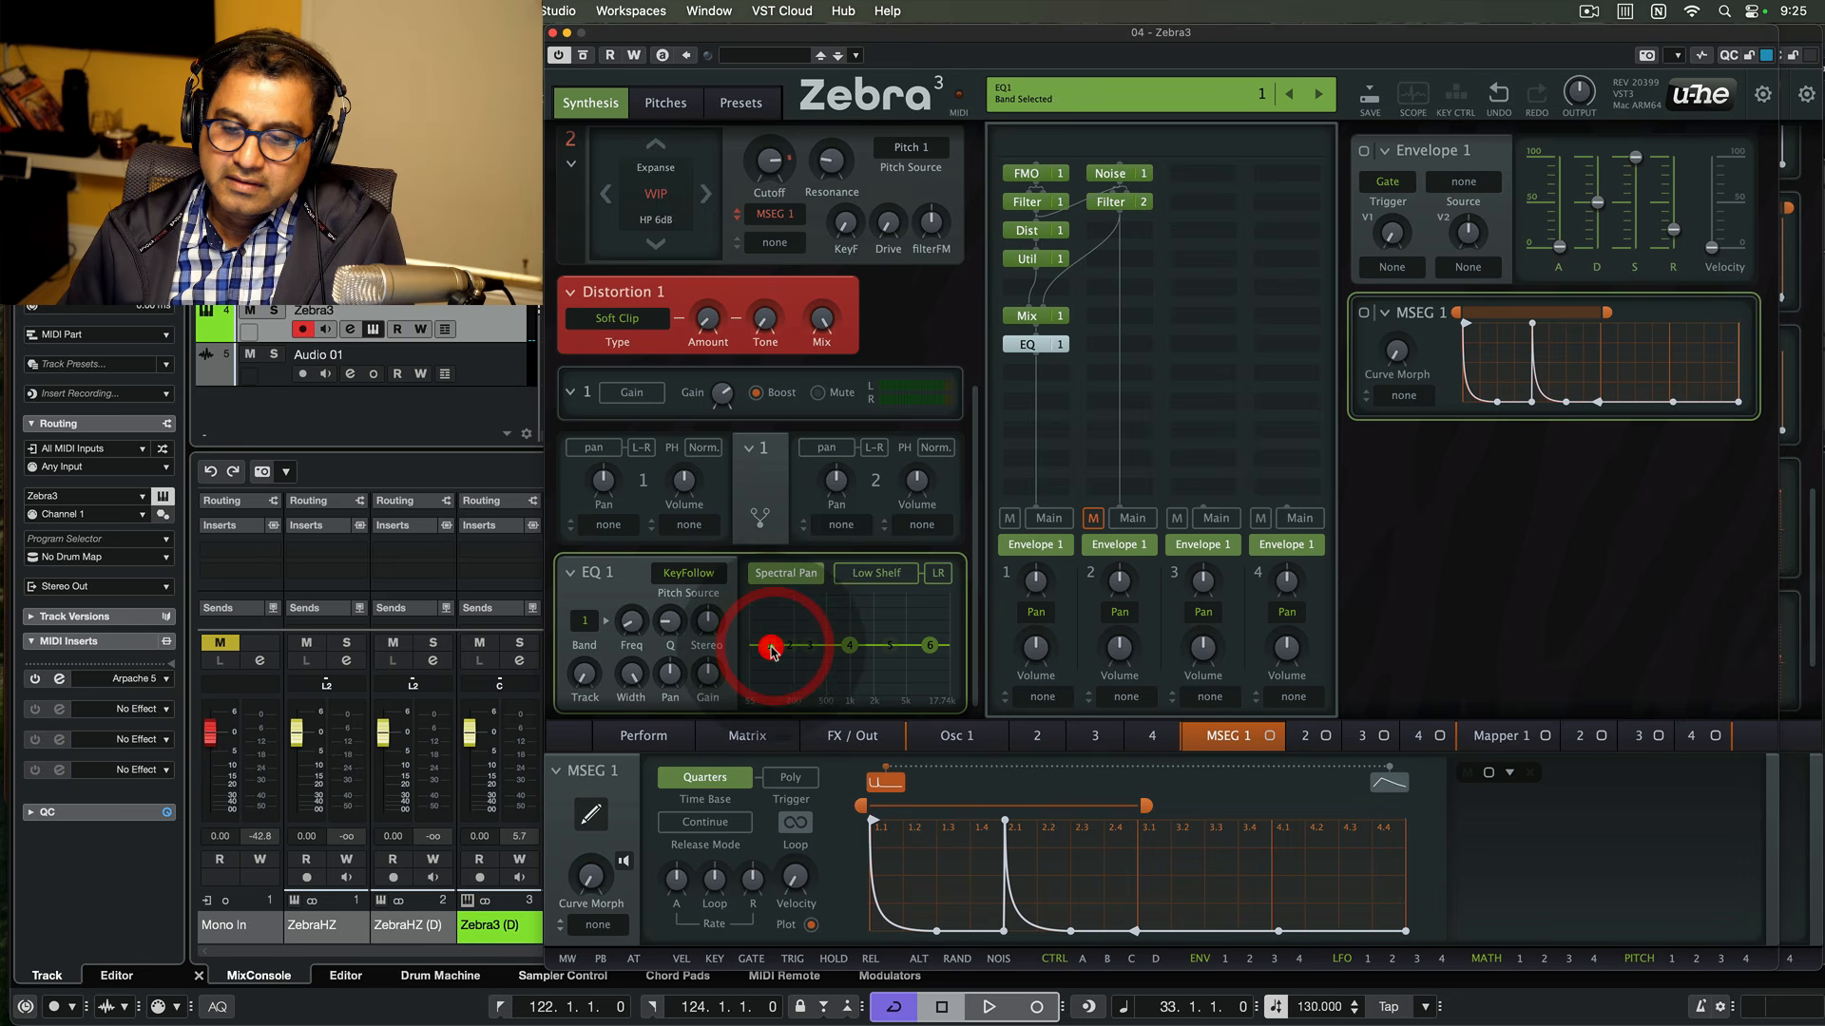
left_click(869, 572)
- Set EQ 1's band 2 to Bell and boost it, then cut the mids with band 4
left_click(793, 646)
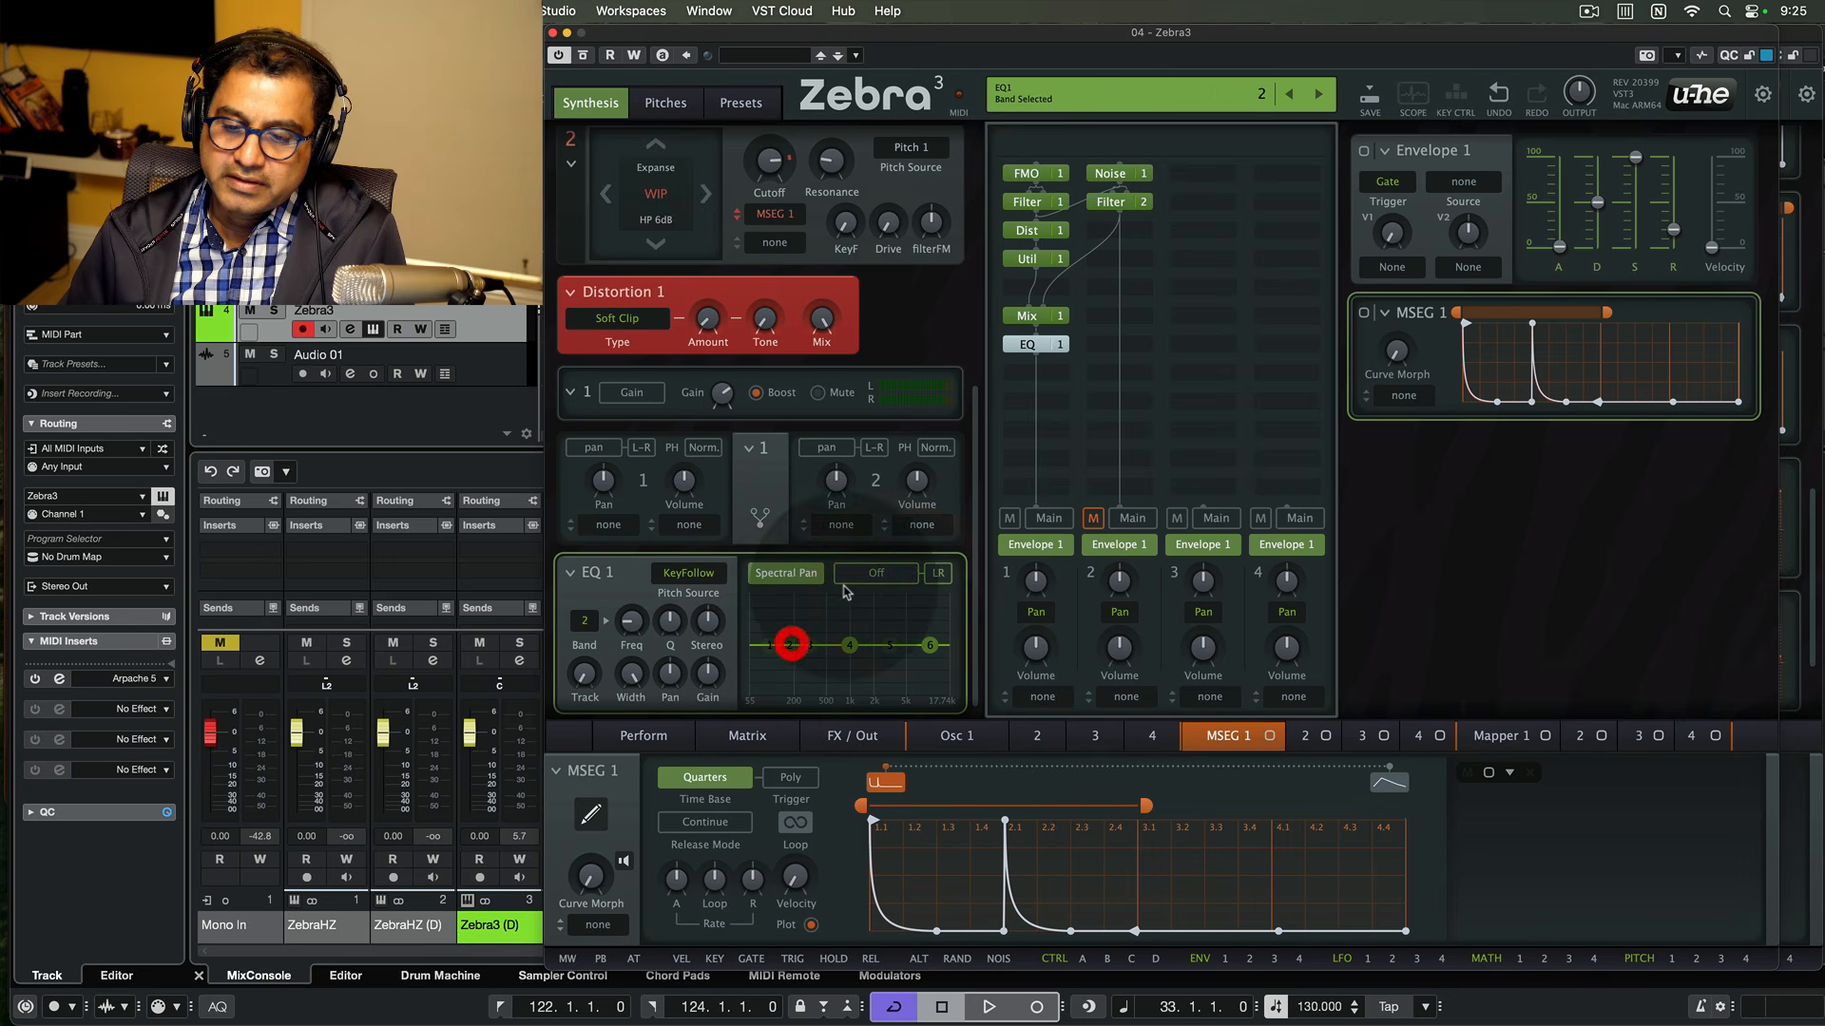
left_click(865, 574)
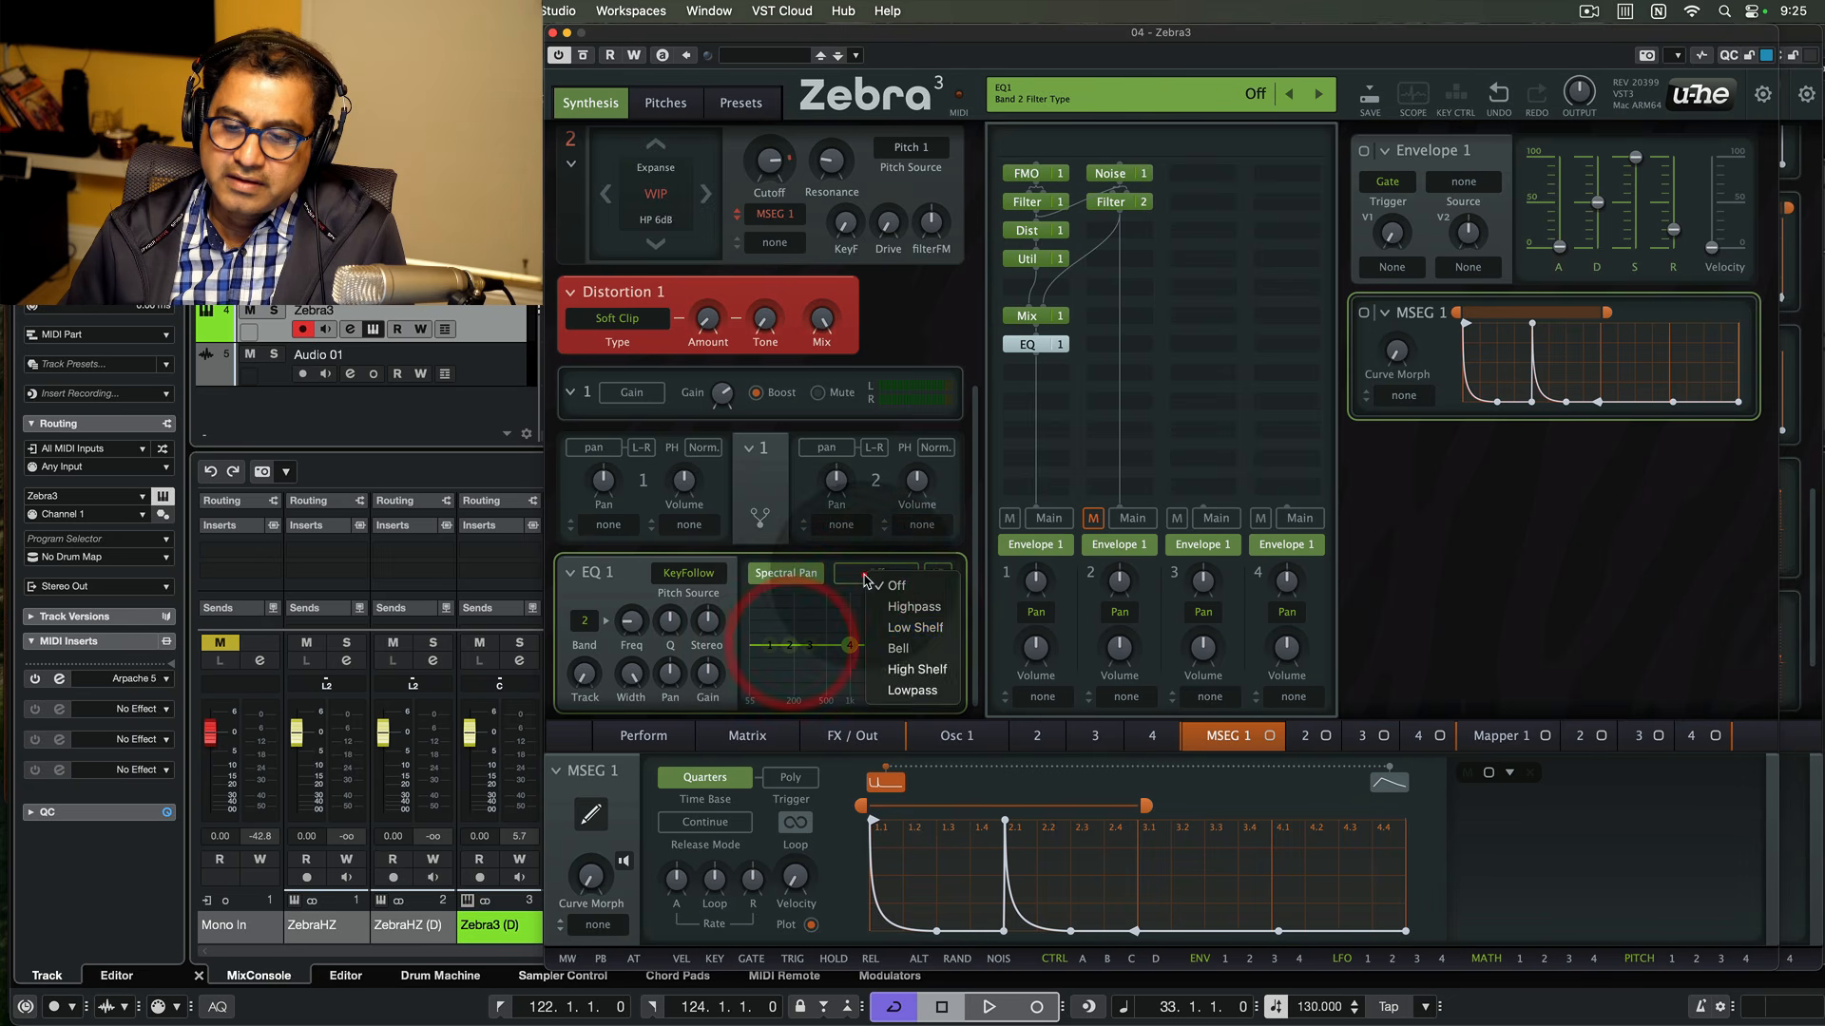
left_click(909, 649)
left_click_drag(790, 649, 834, 682)
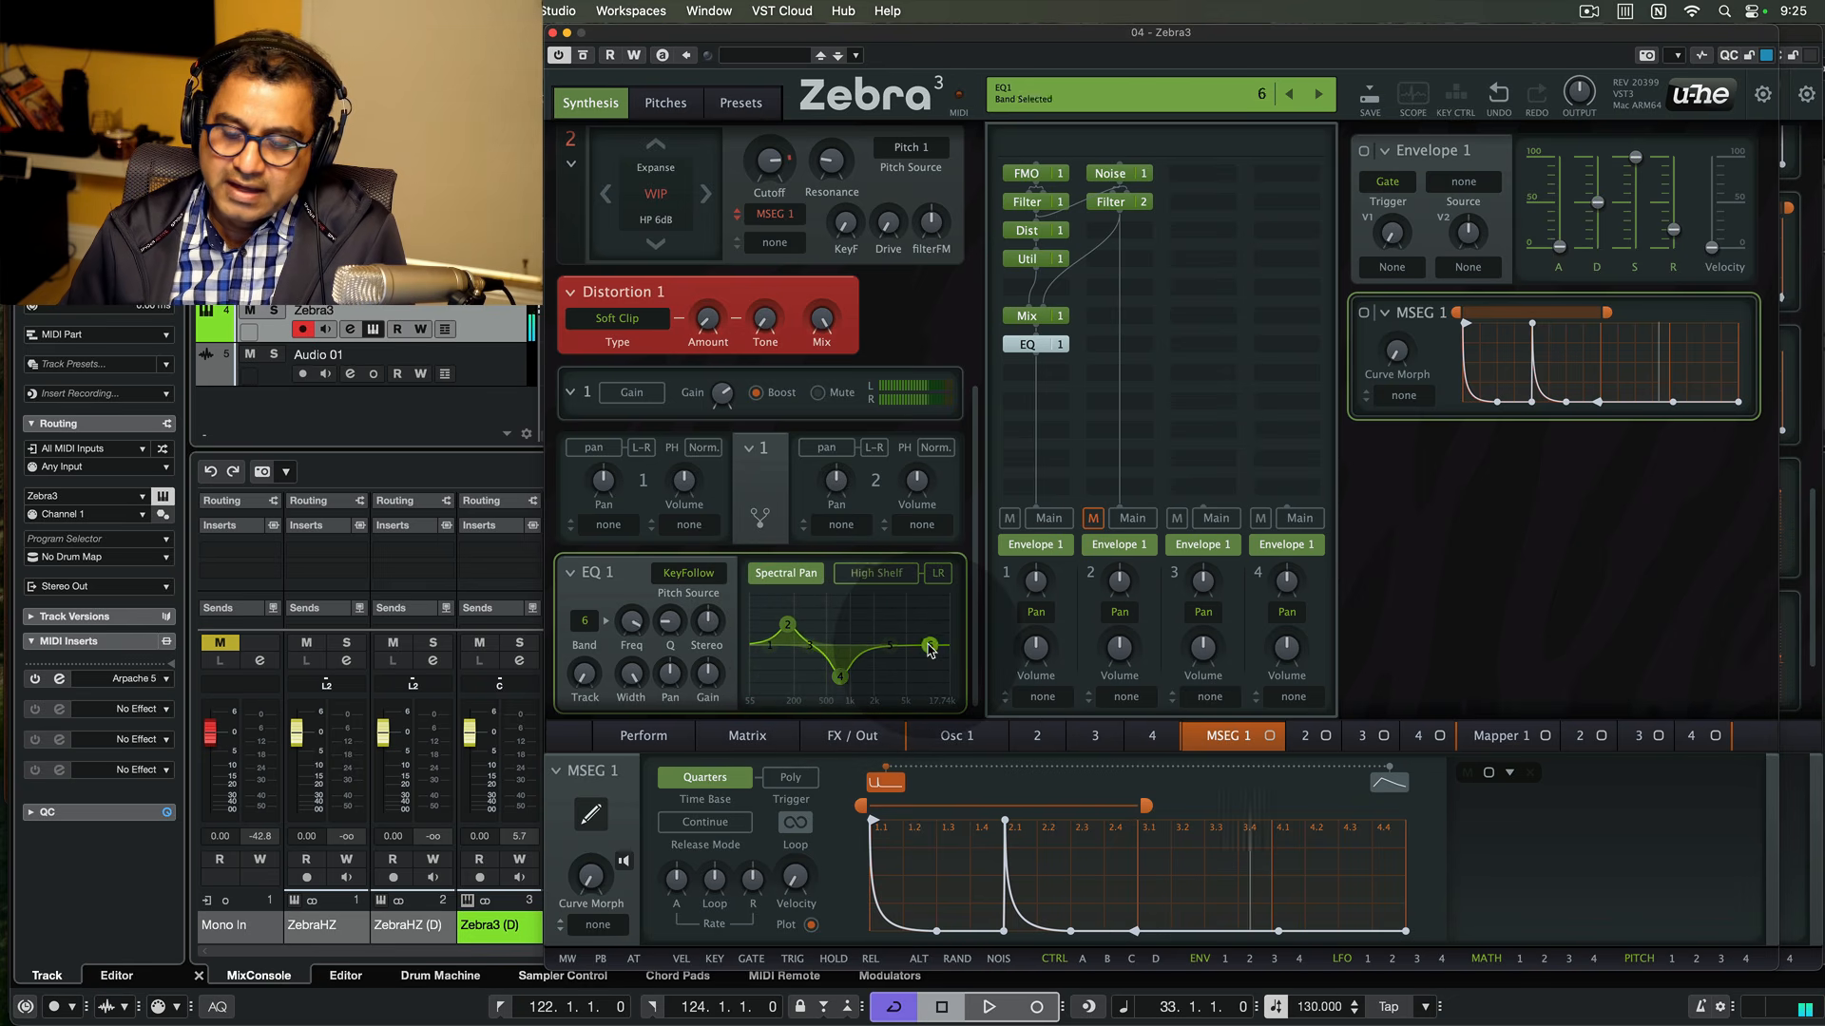
- Try a slight high-shelf boost on EQ 1's band 6, then set that band's filter type to Off
left_click_drag(929, 646, 927, 630)
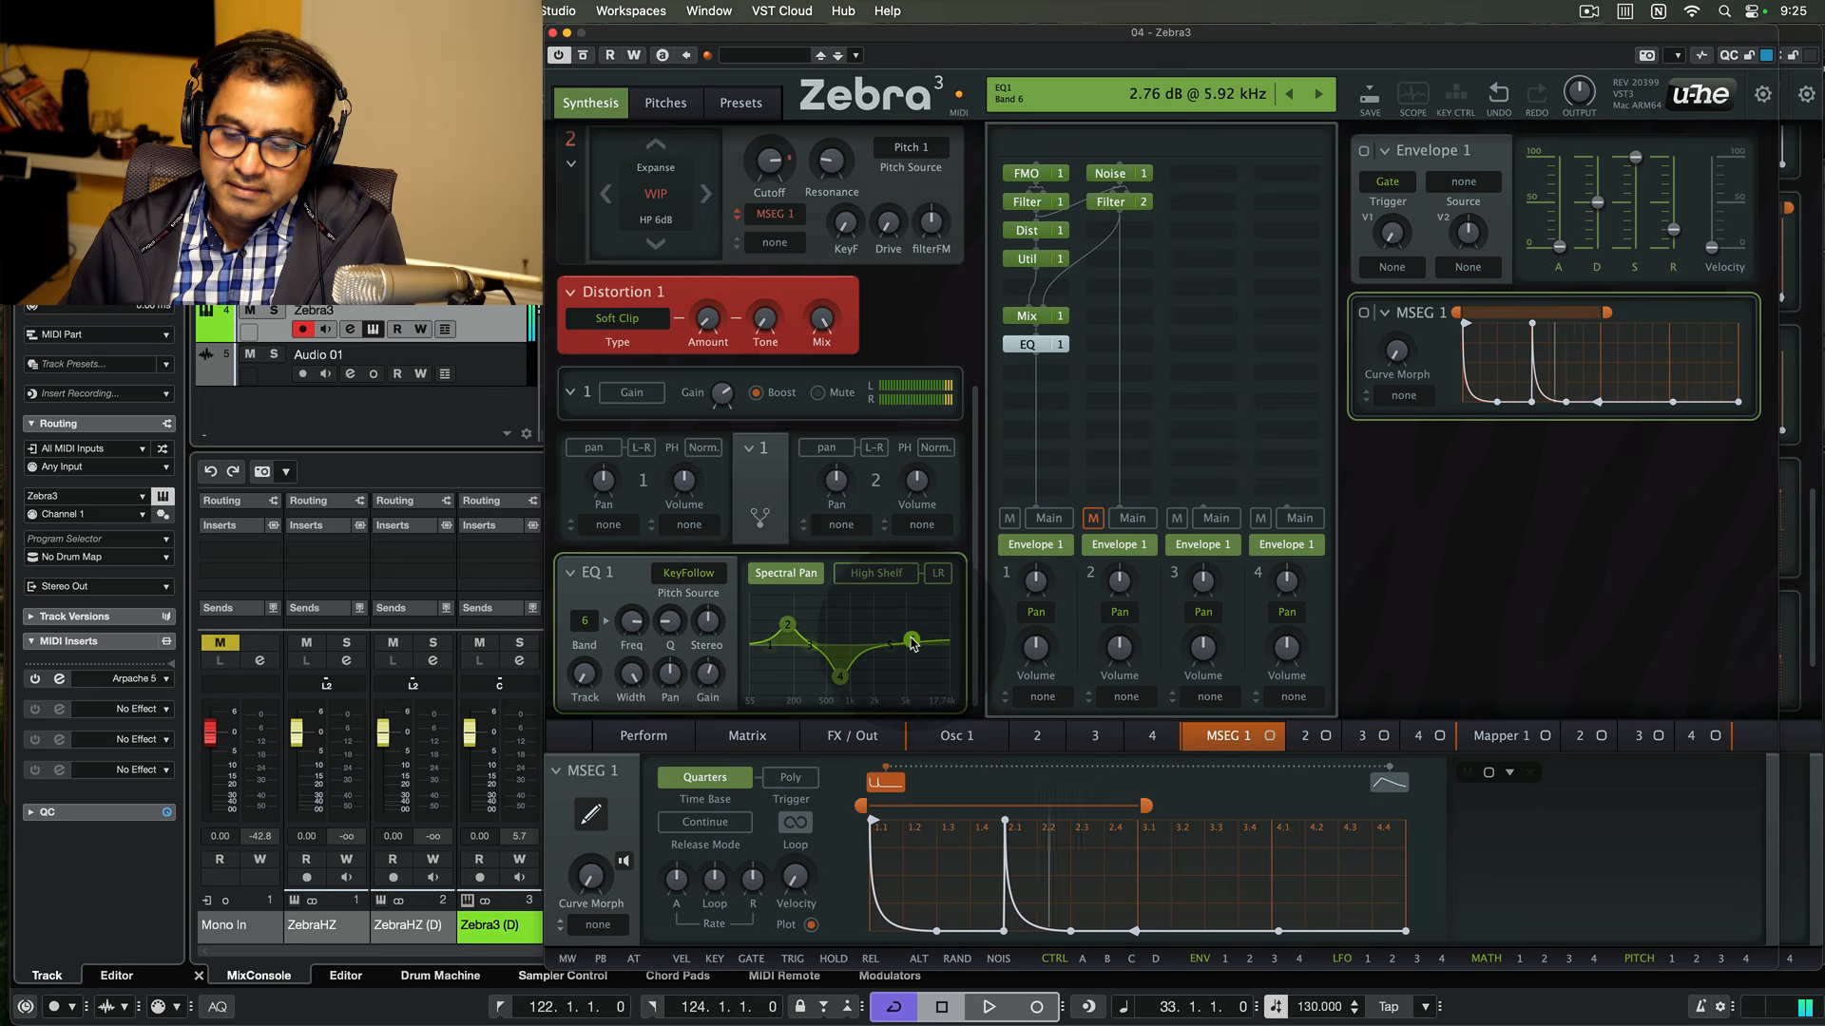
left_click(930, 638)
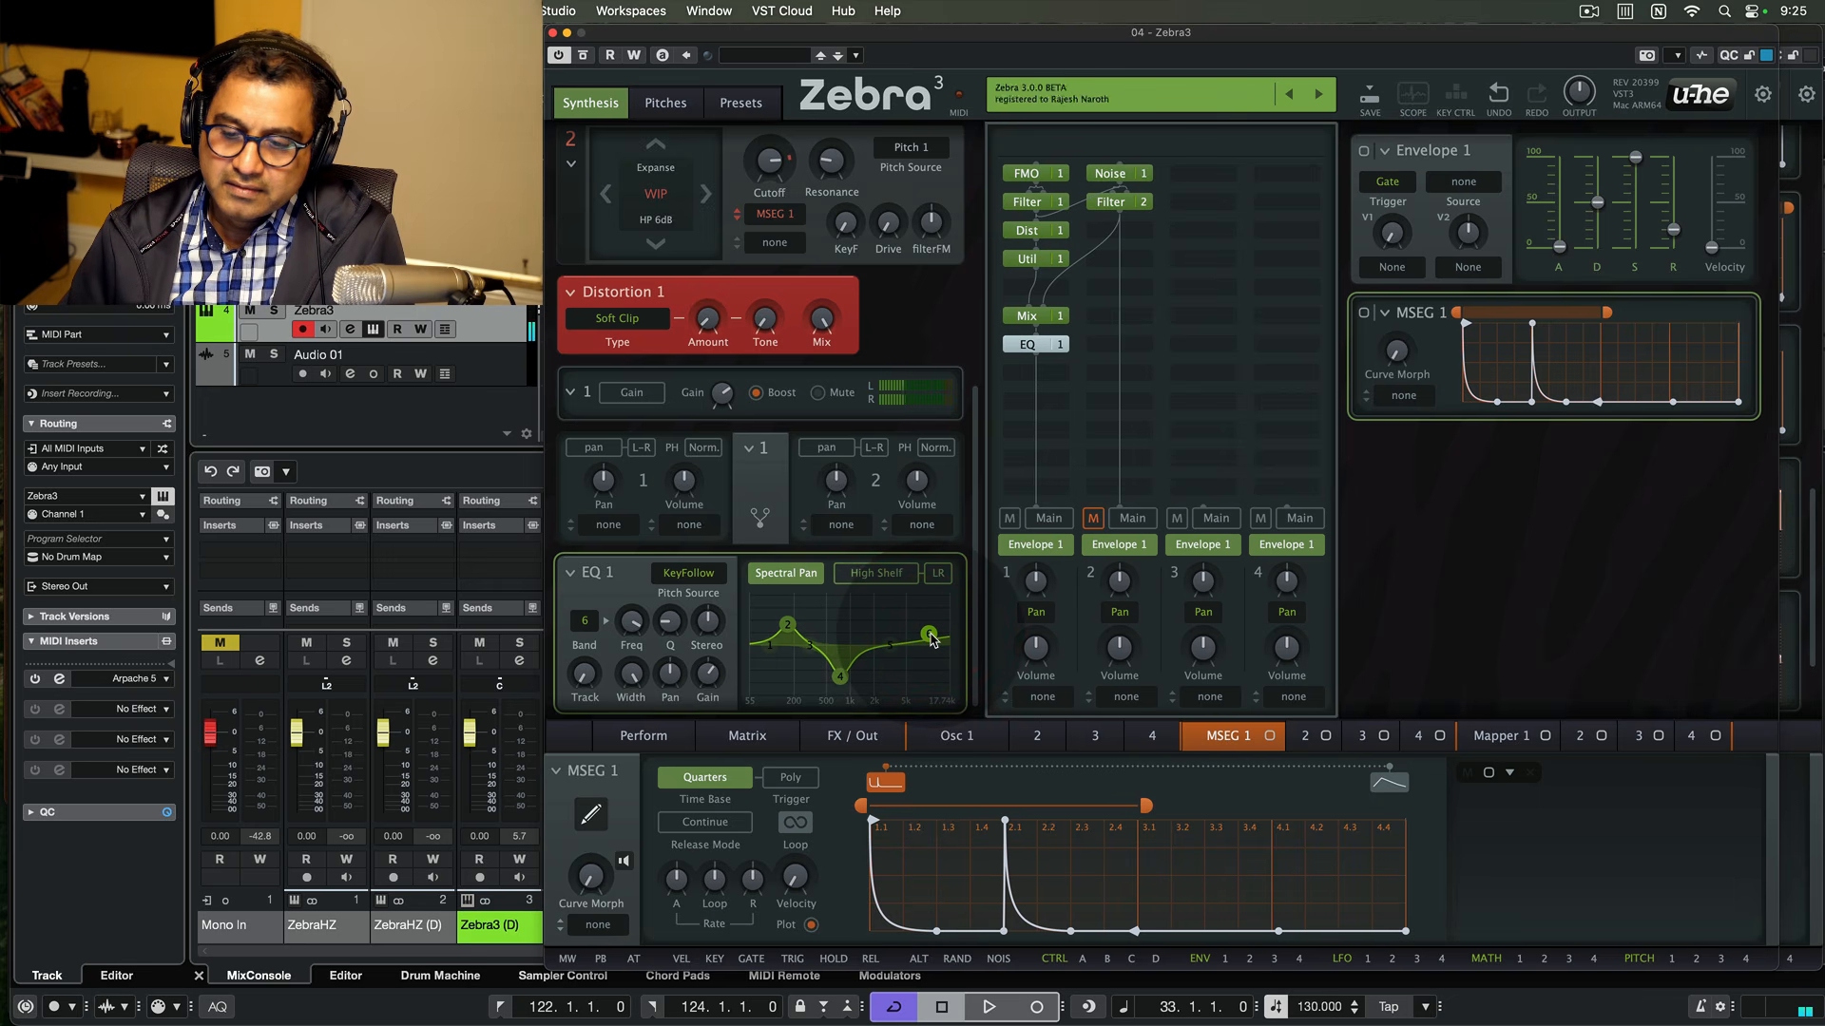
left_click(875, 574)
left_click(903, 585)
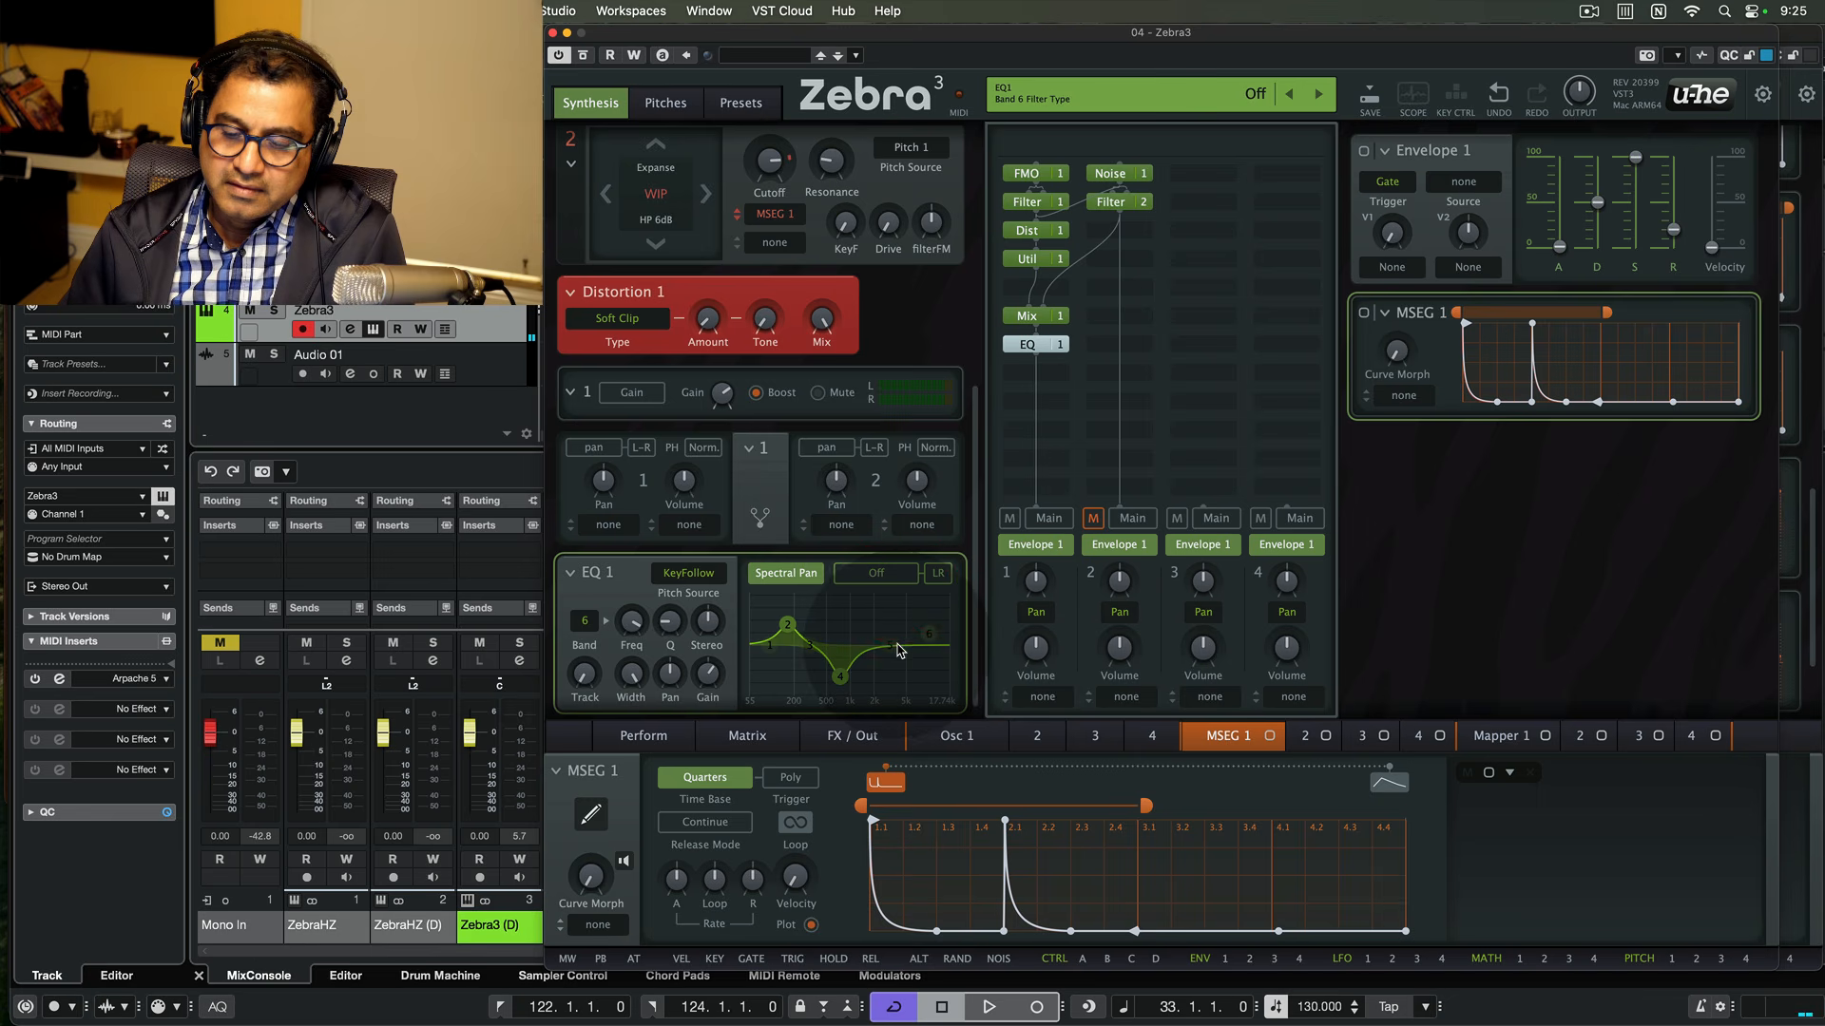
- Set EQ 1's band 5 to Bell and boost it about 9.2 dB at 6.75 kHz
left_click(877, 573)
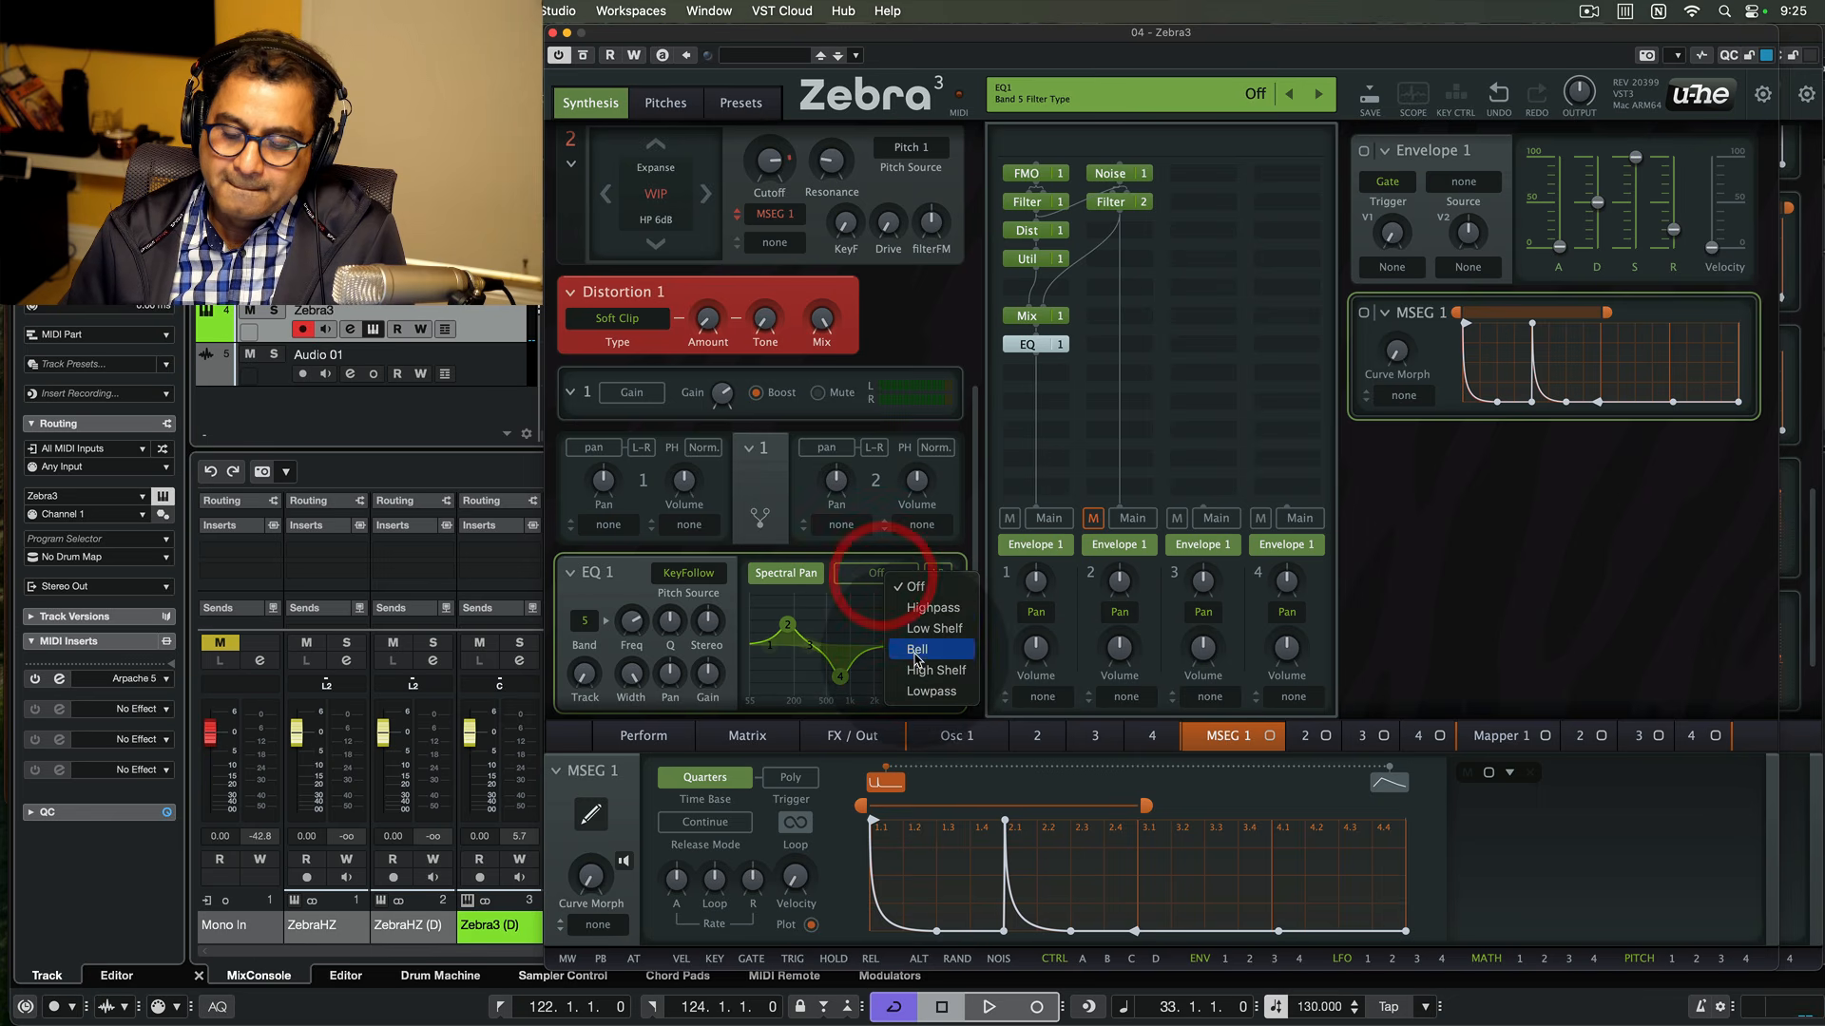
left_click(897, 650)
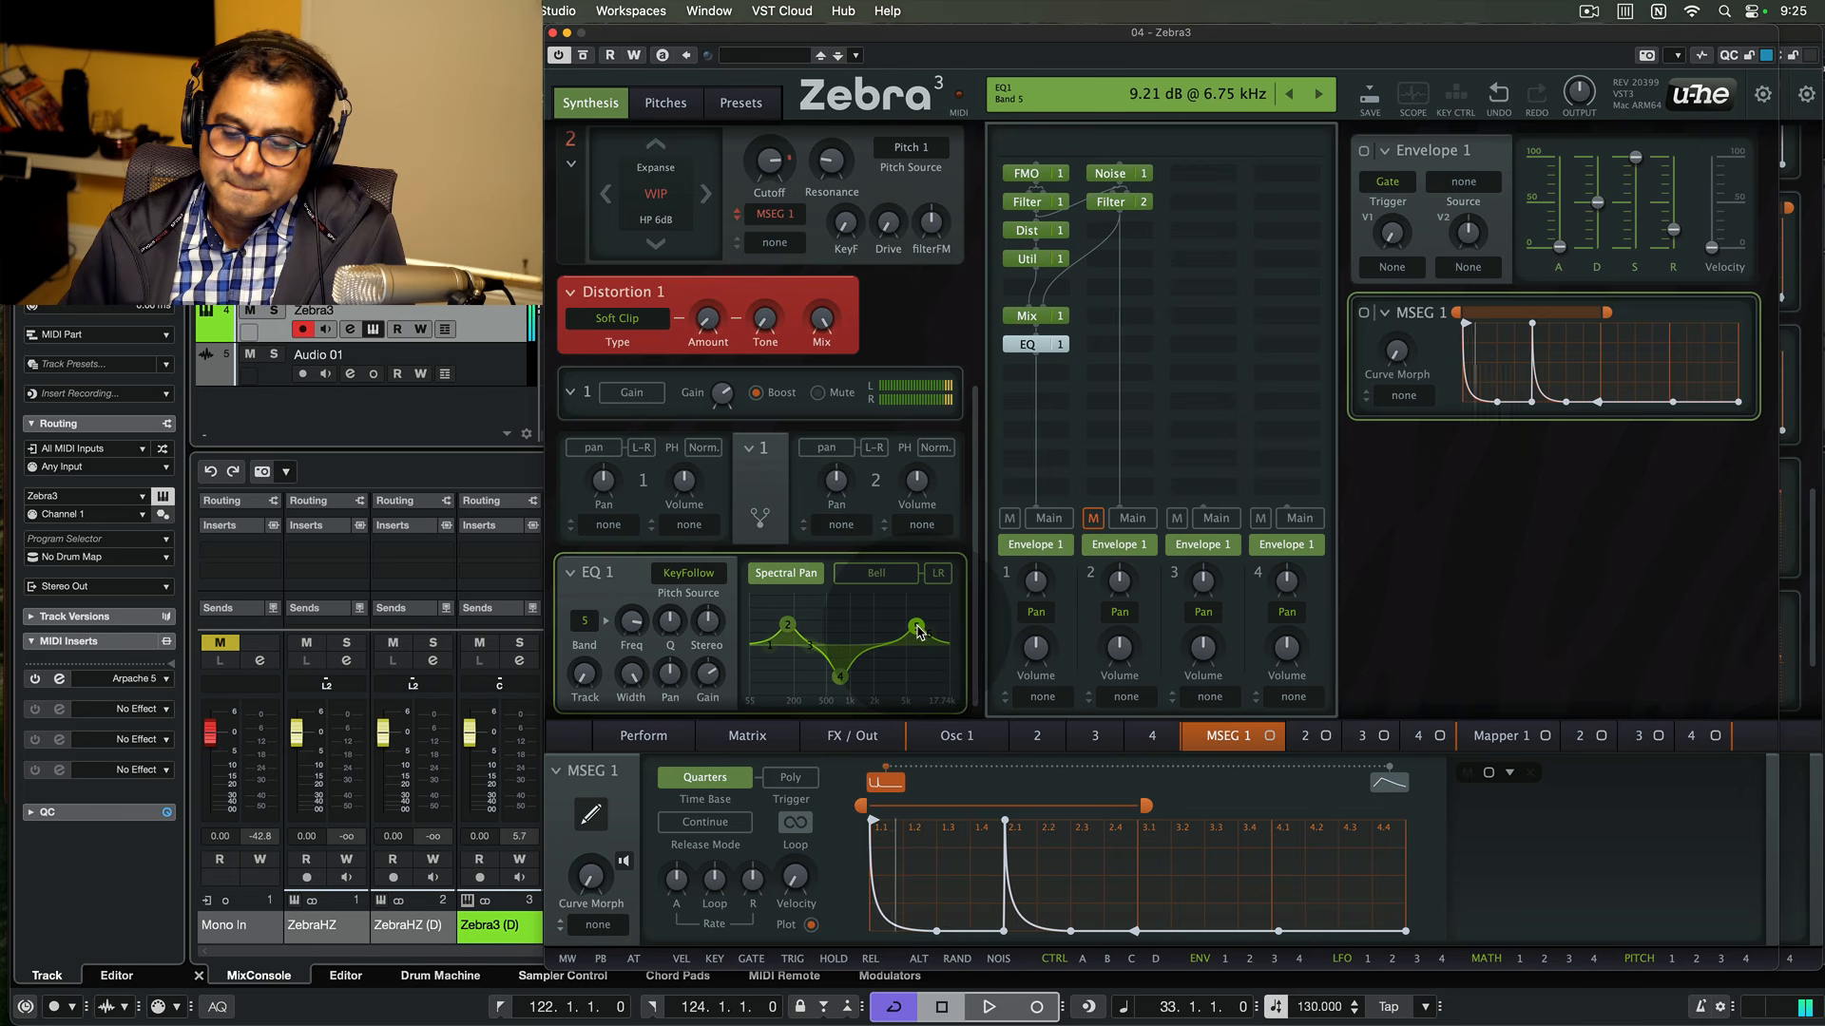
left_click(918, 632)
left_click(813, 651)
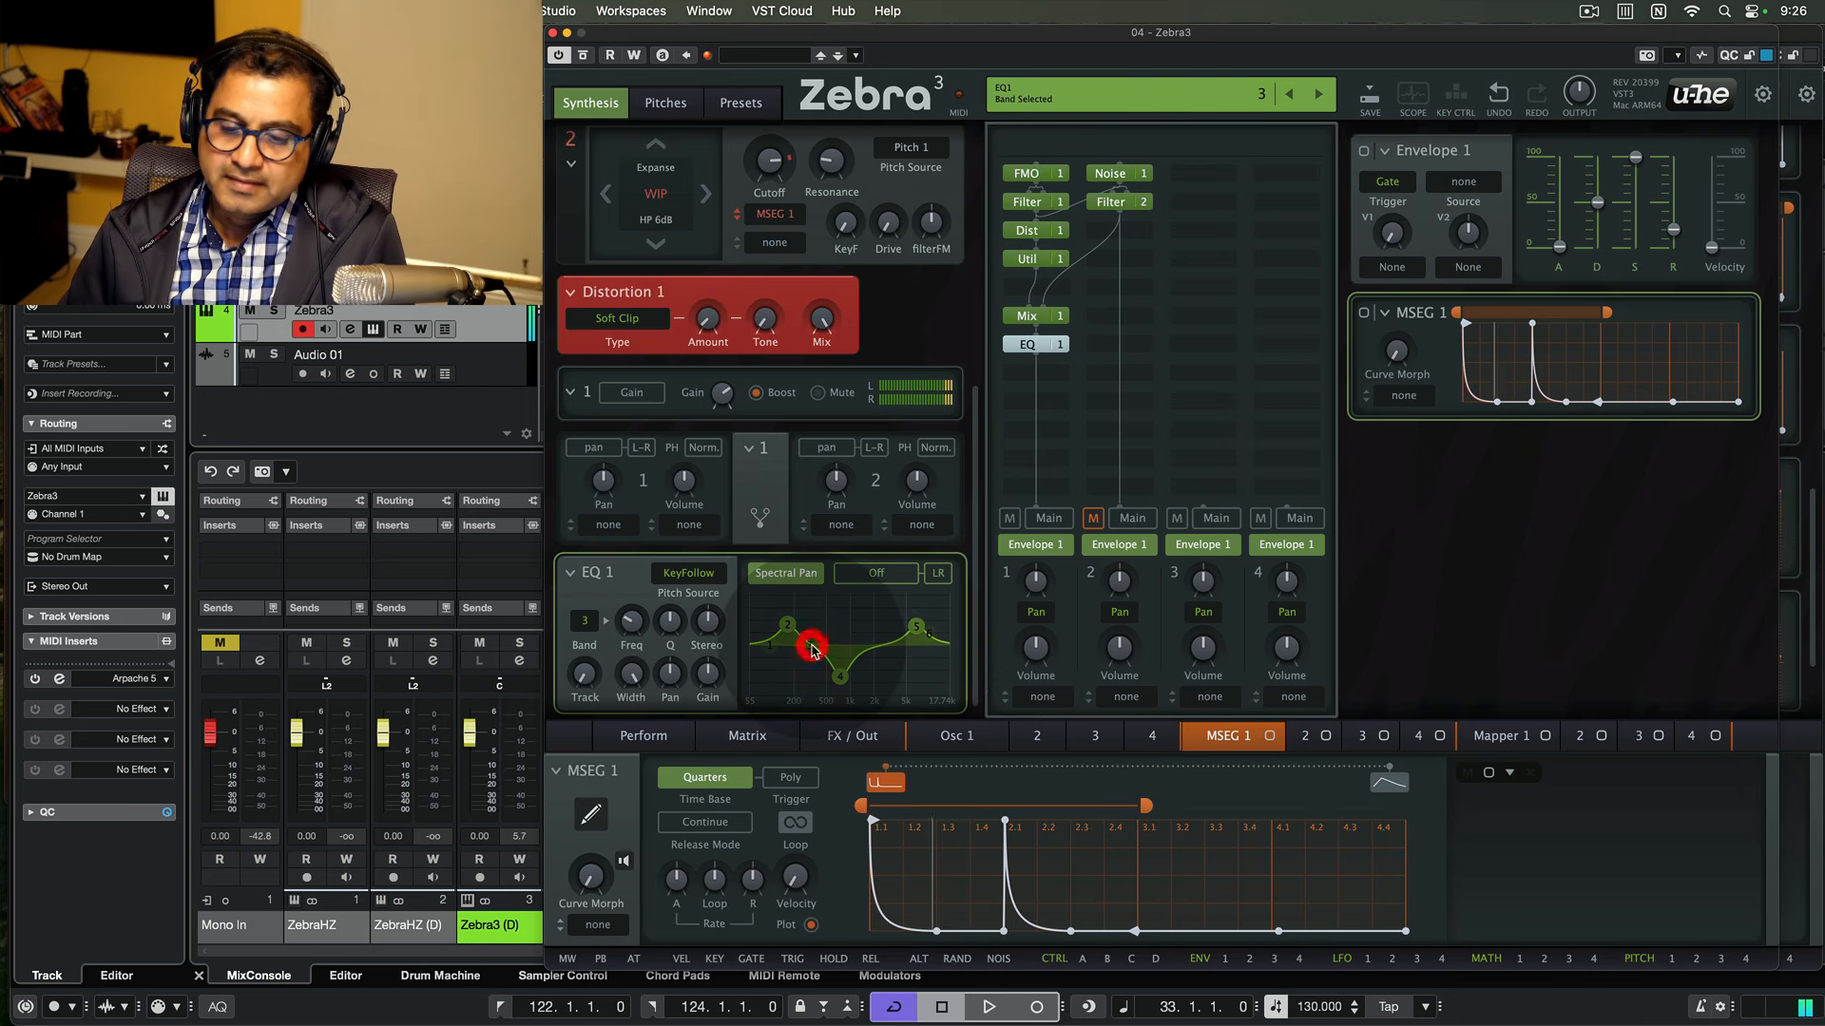
- Turn EQ 1's band 4 into a narrower boost around 2 kHz and reduce band 5 to about 3.2 dB at 5.28 kHz
left_click_drag(841, 675, 876, 609)
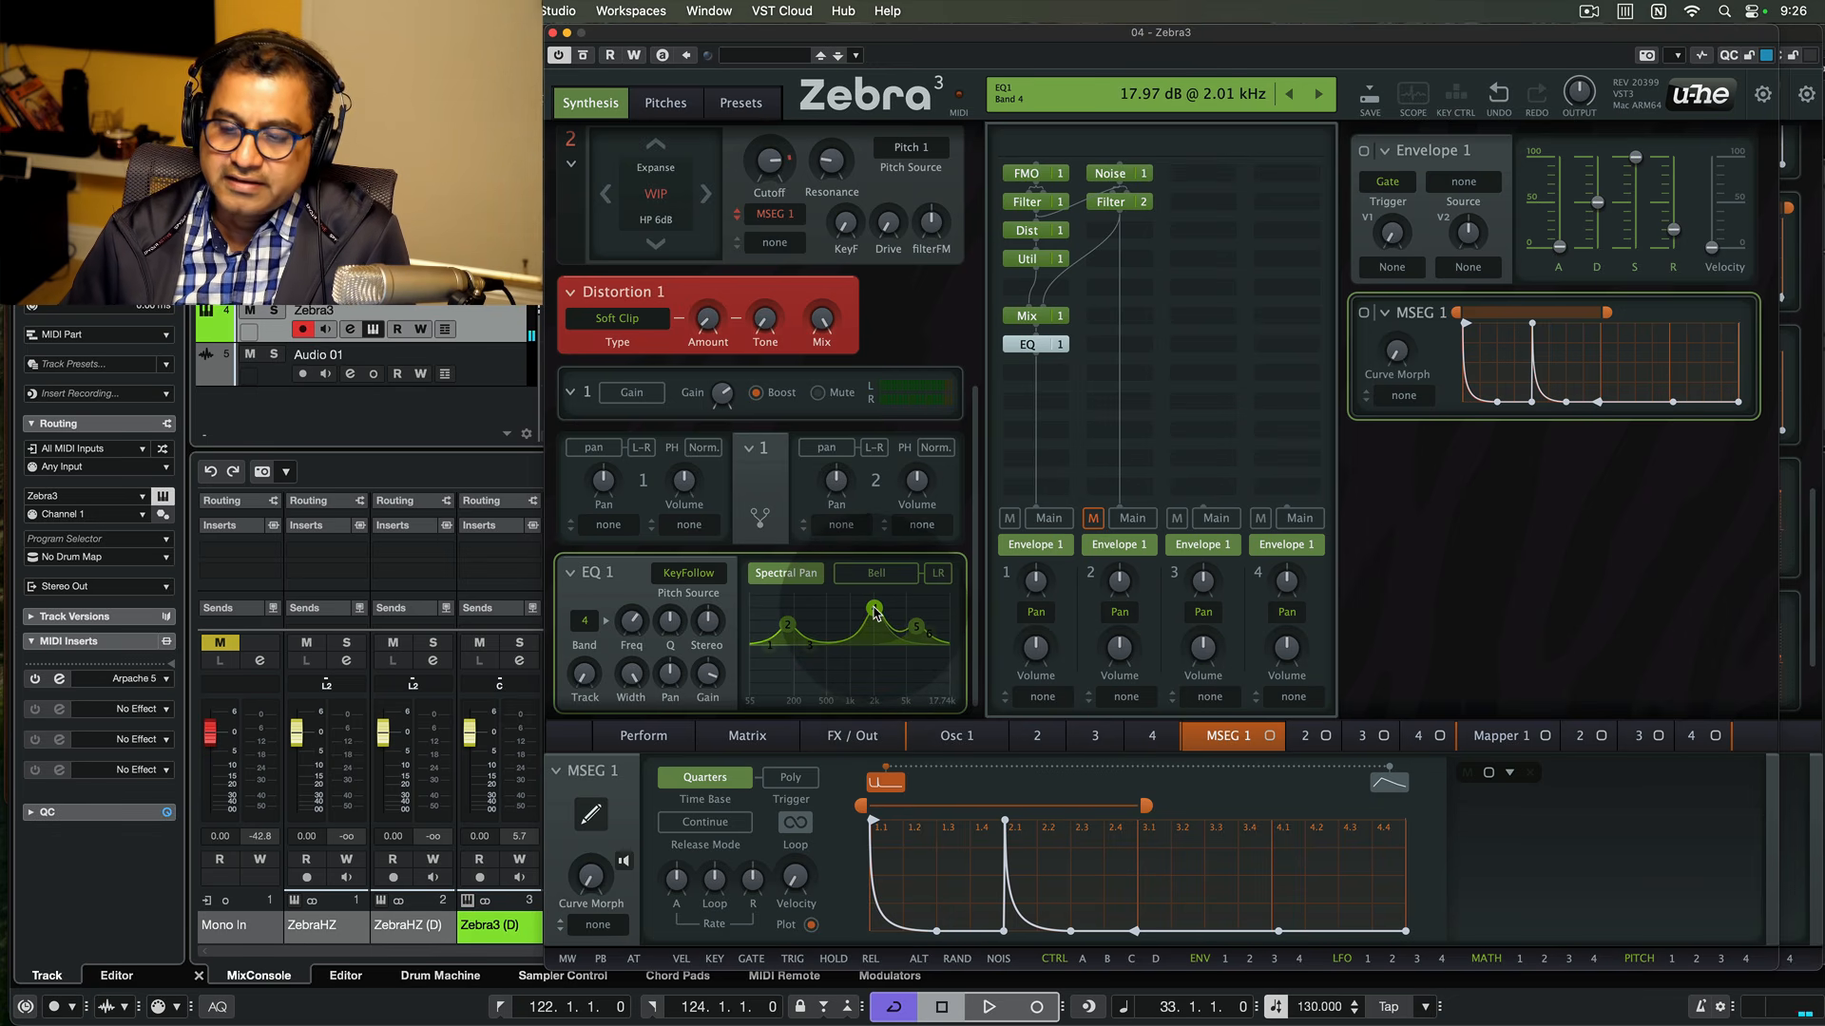
left_click_drag(876, 613, 874, 611)
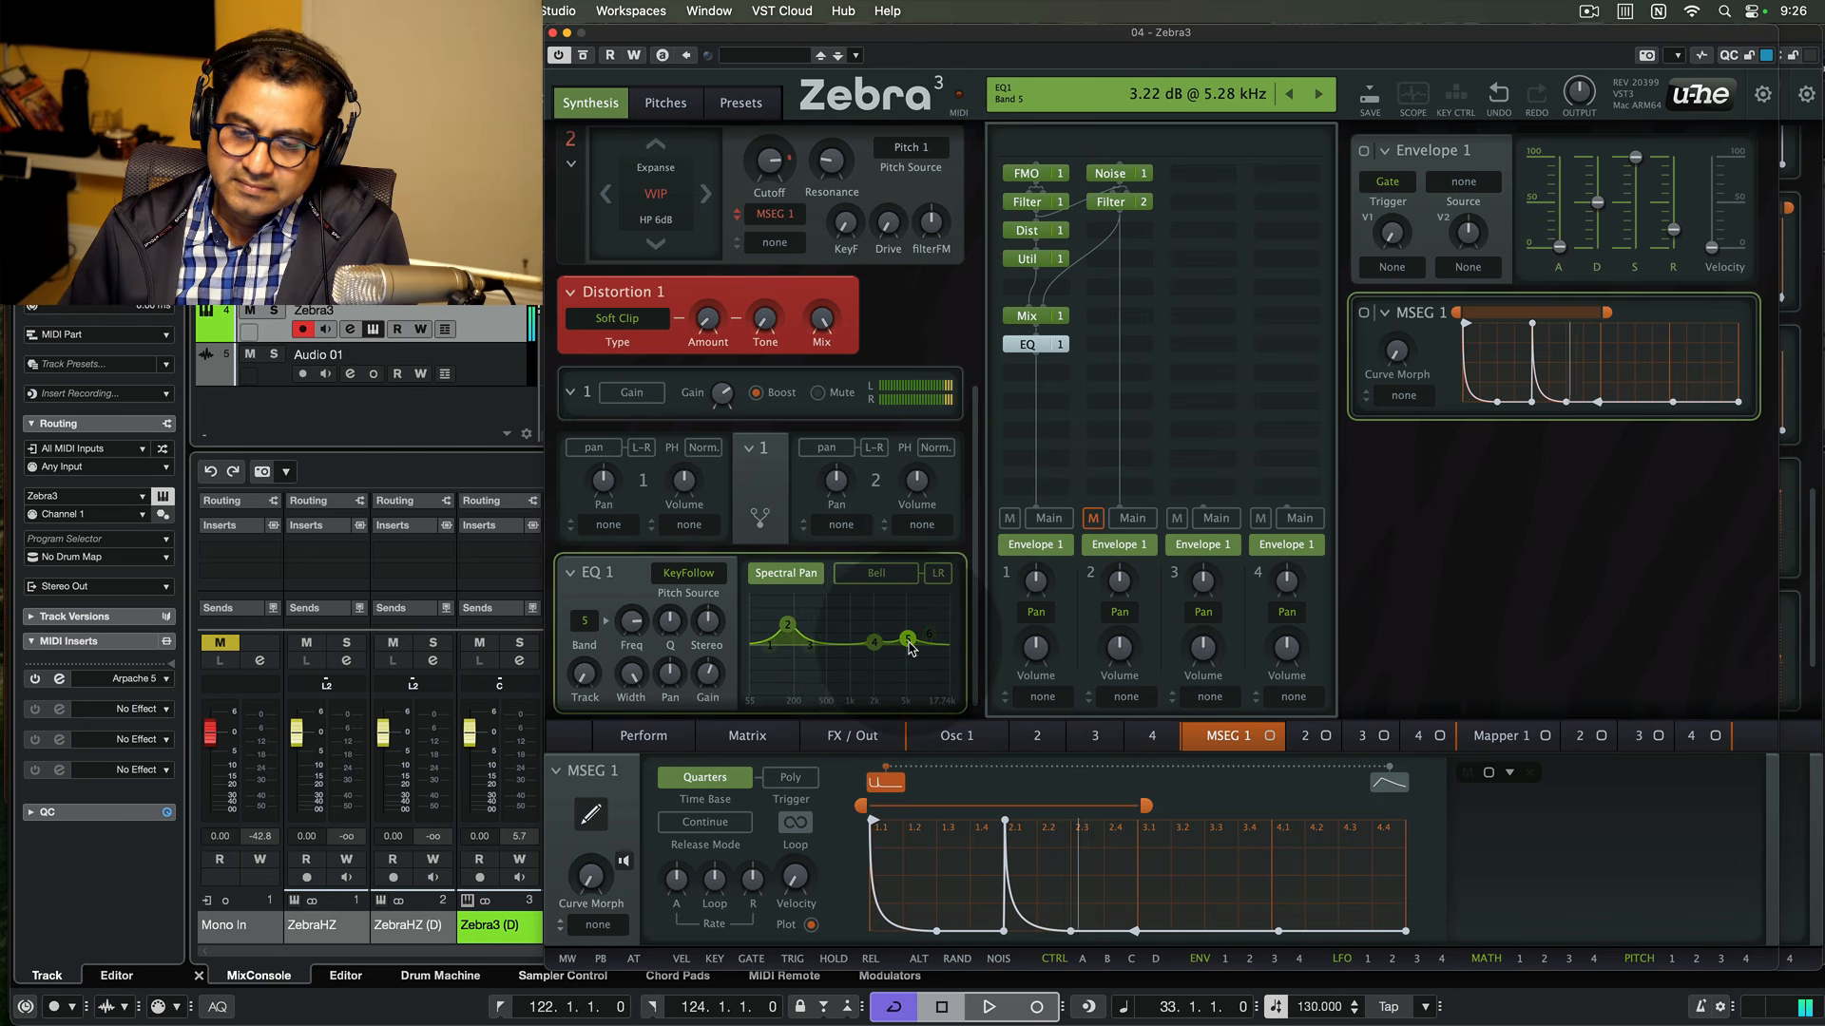
left_click_drag(874, 642, 877, 618)
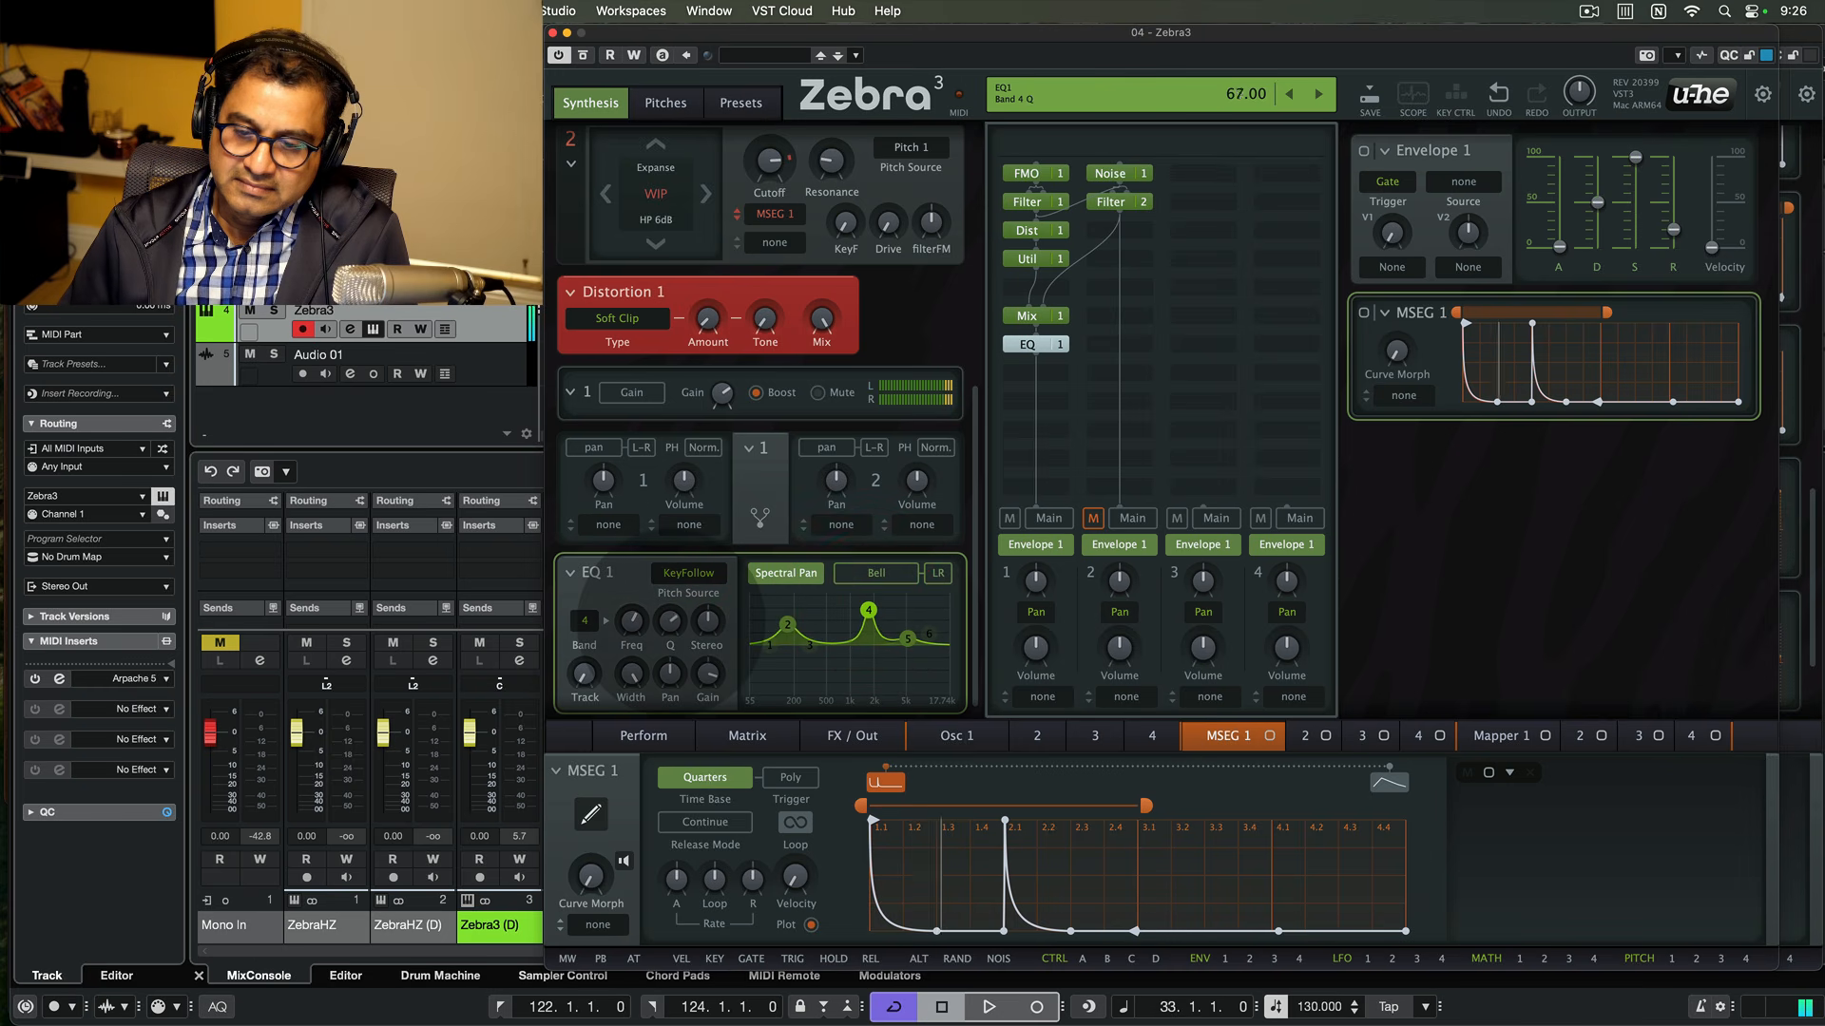
left_click_drag(671, 622, 673, 621)
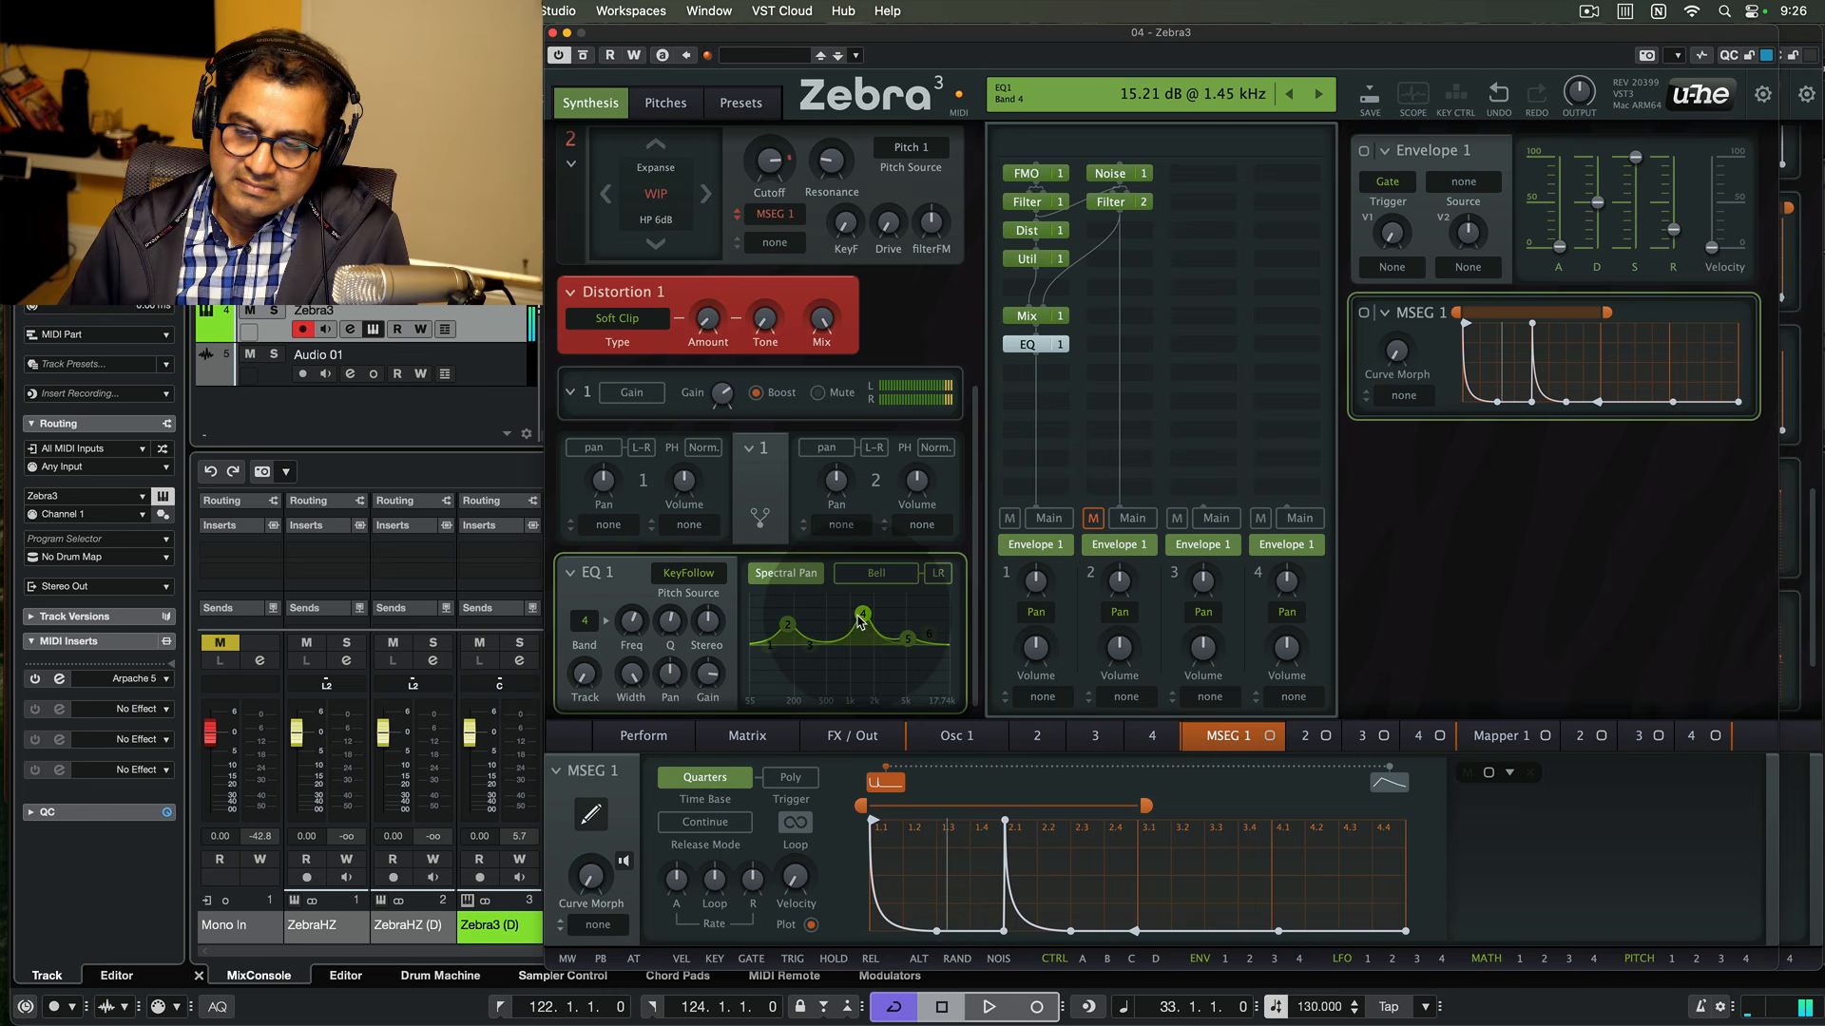
left_click_drag(865, 609, 870, 618)
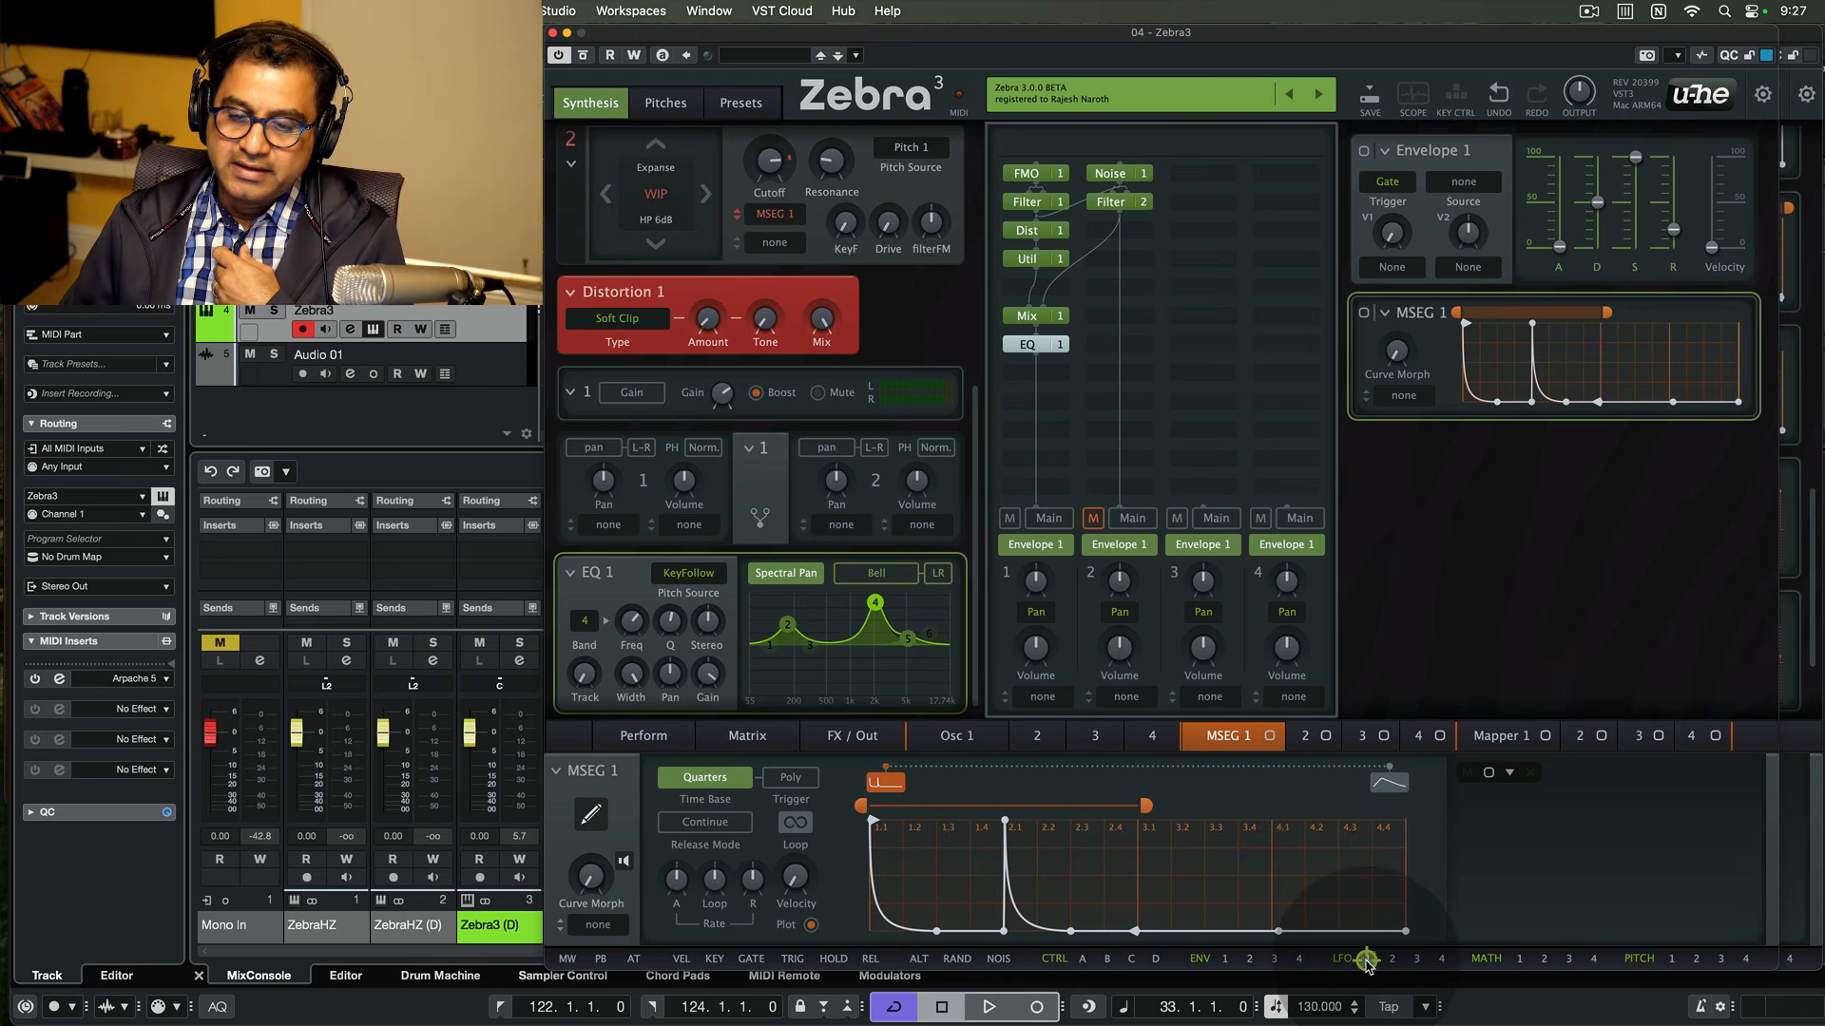
- Assign a Sqr Hi-Lo LFO 1 to EQ 1 band 4's gain at depth 84 and lower that gain into a cut
left_click_drag(1366, 962, 714, 684)
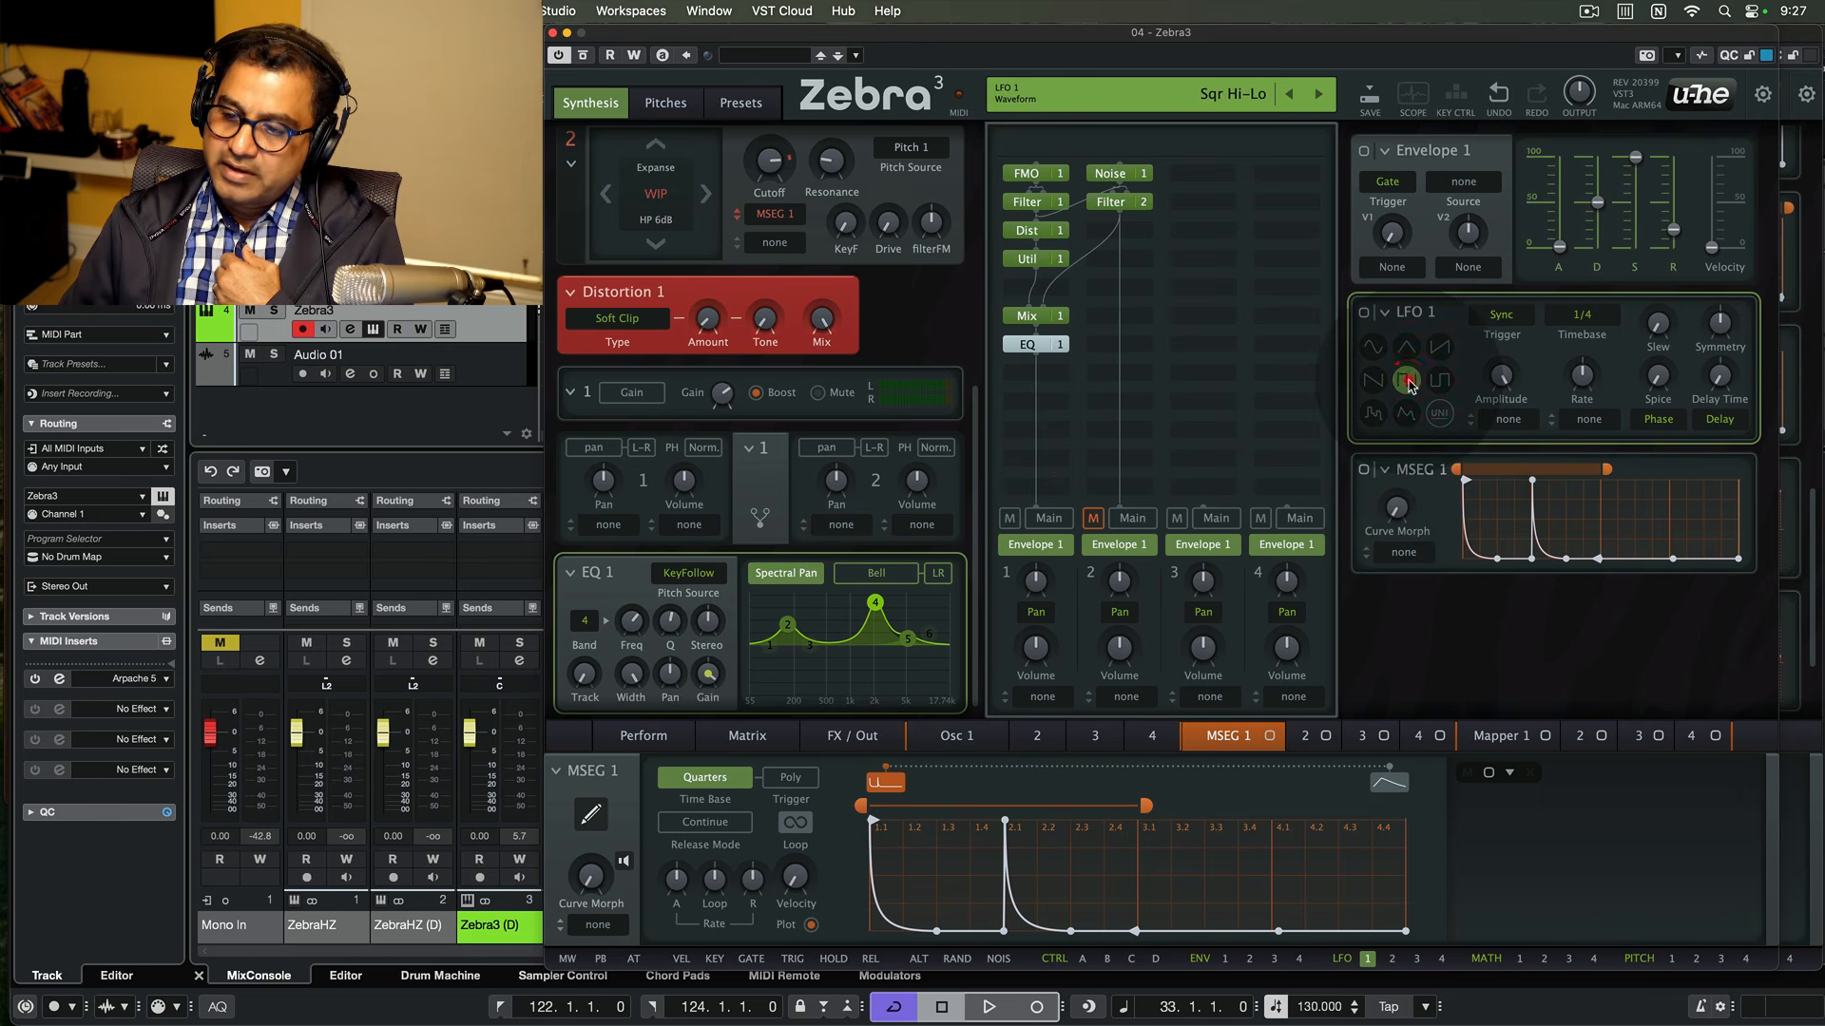
left_click(1407, 382)
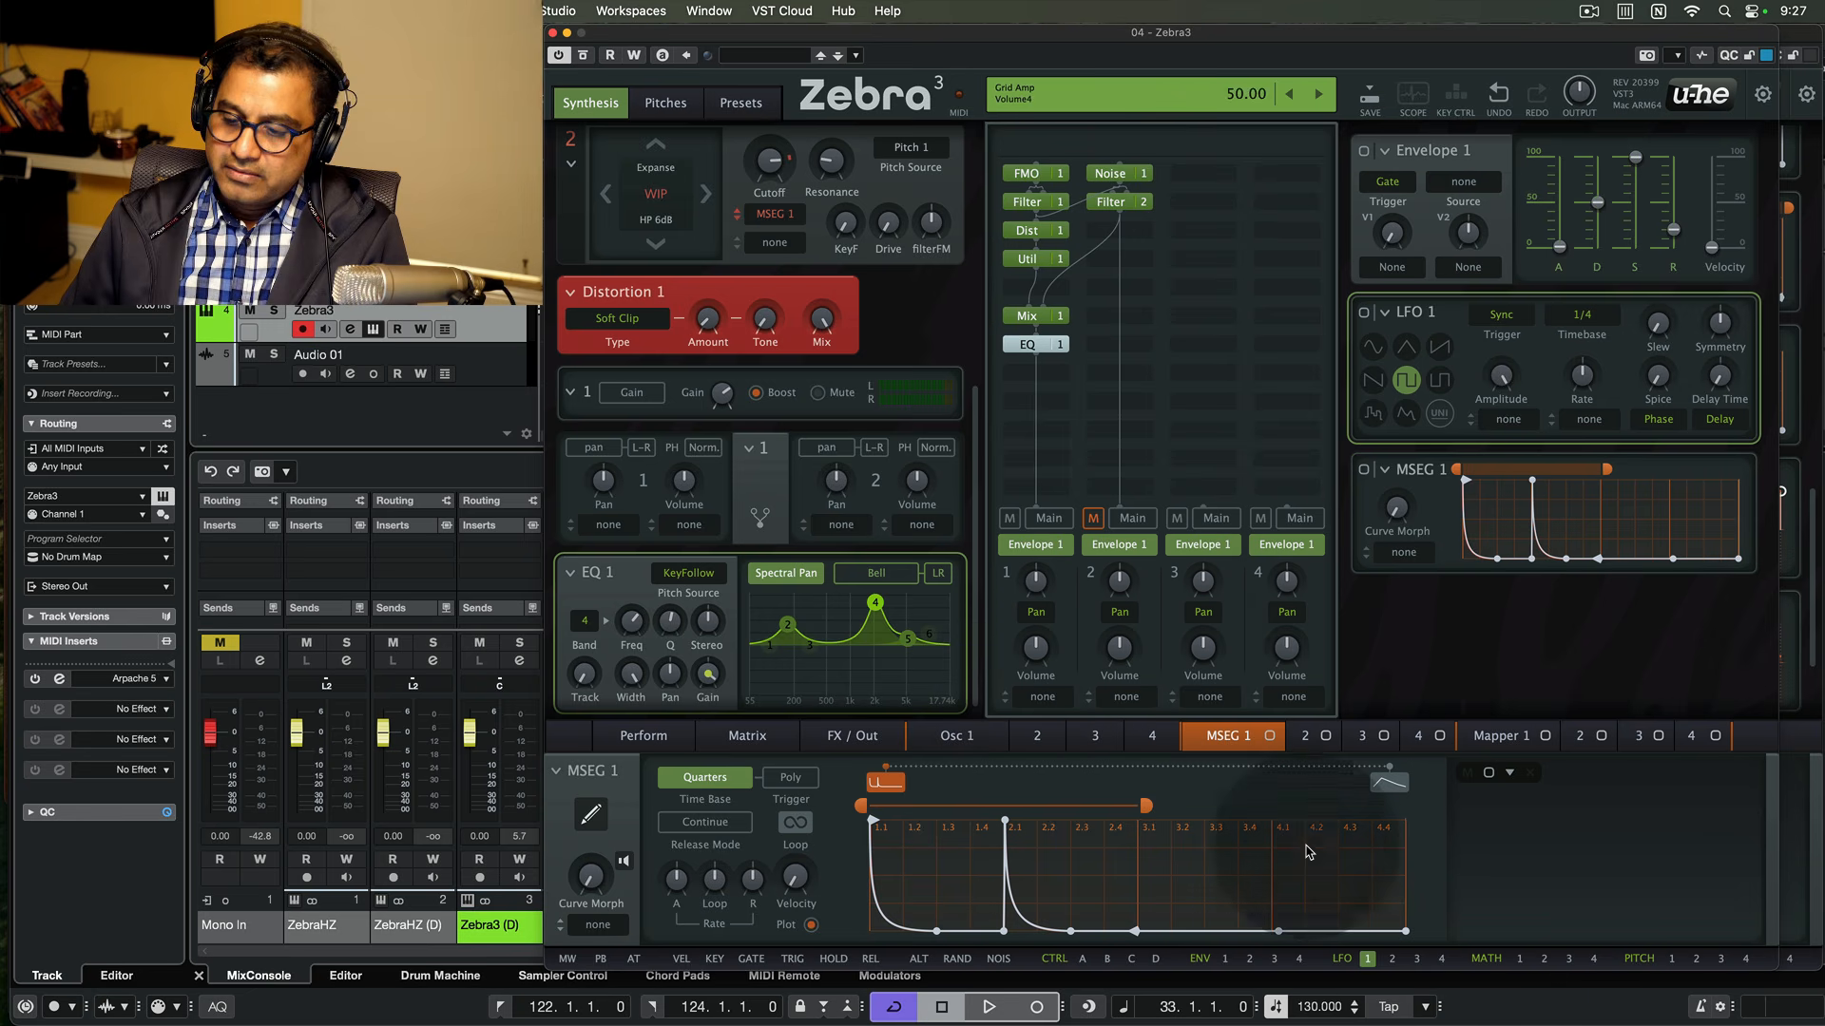
left_click(1368, 960)
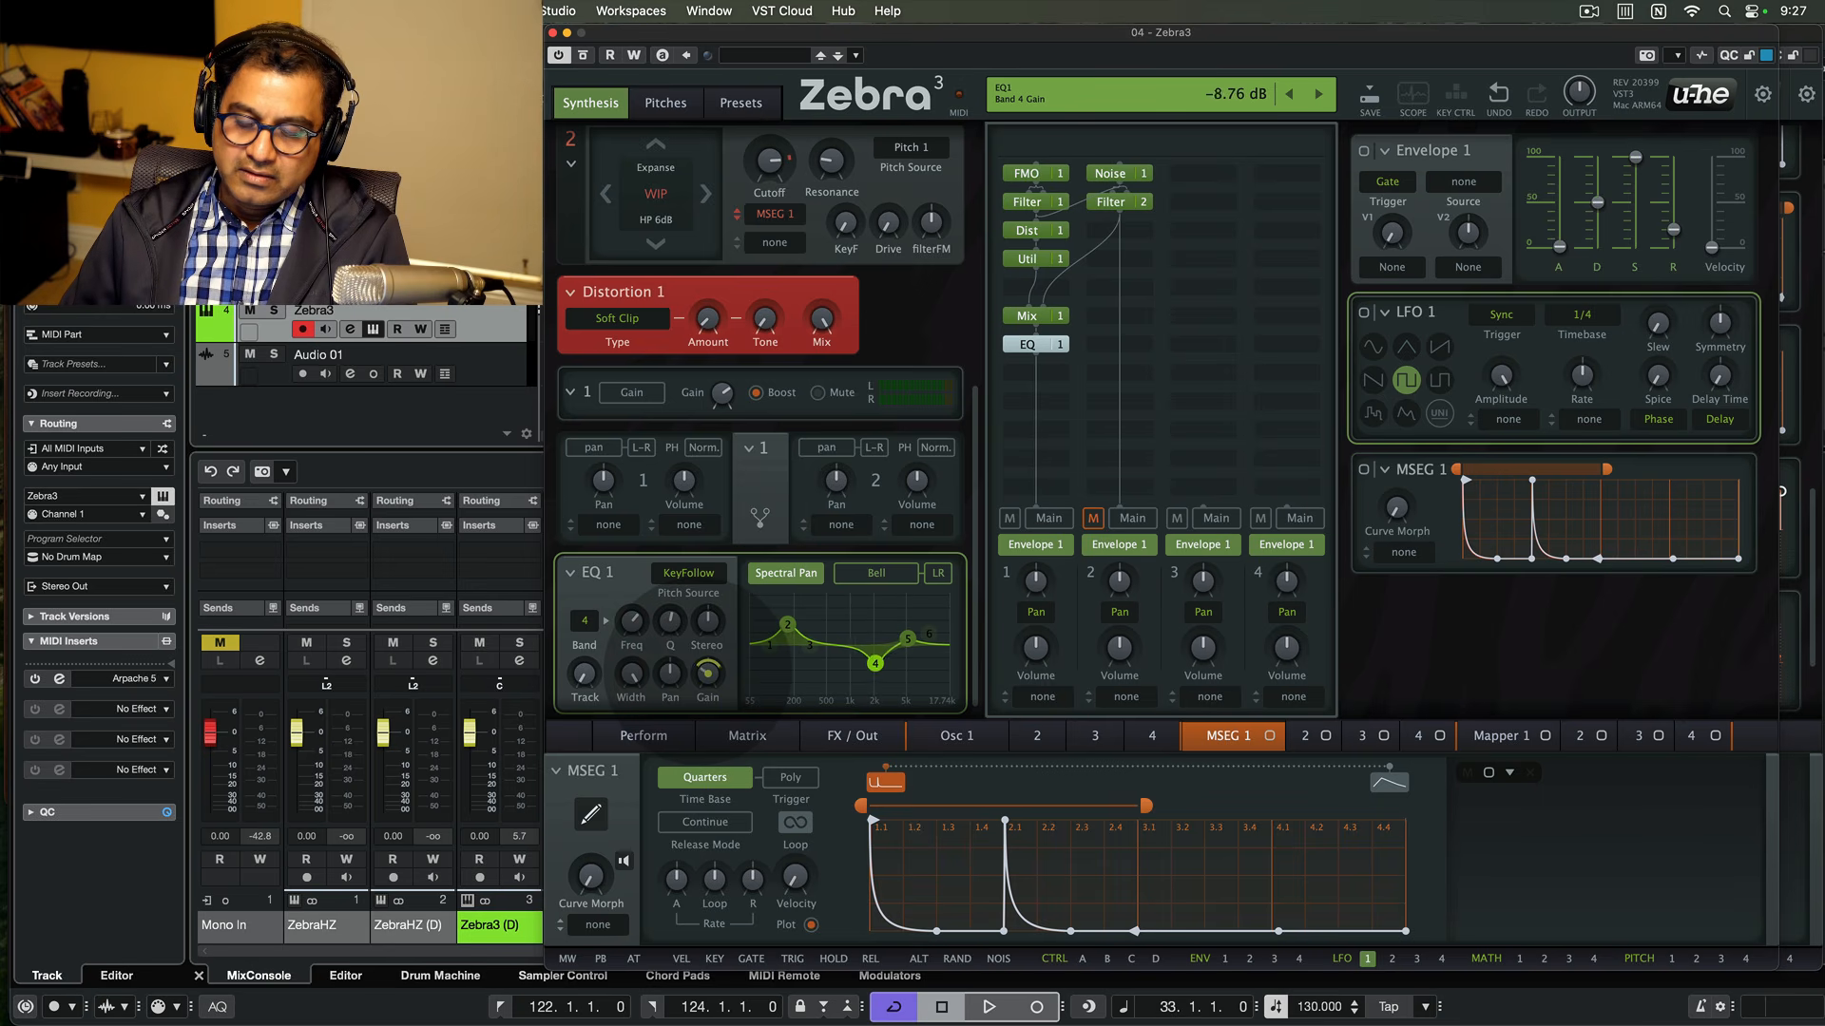
left_click_drag(706, 673, 718, 671)
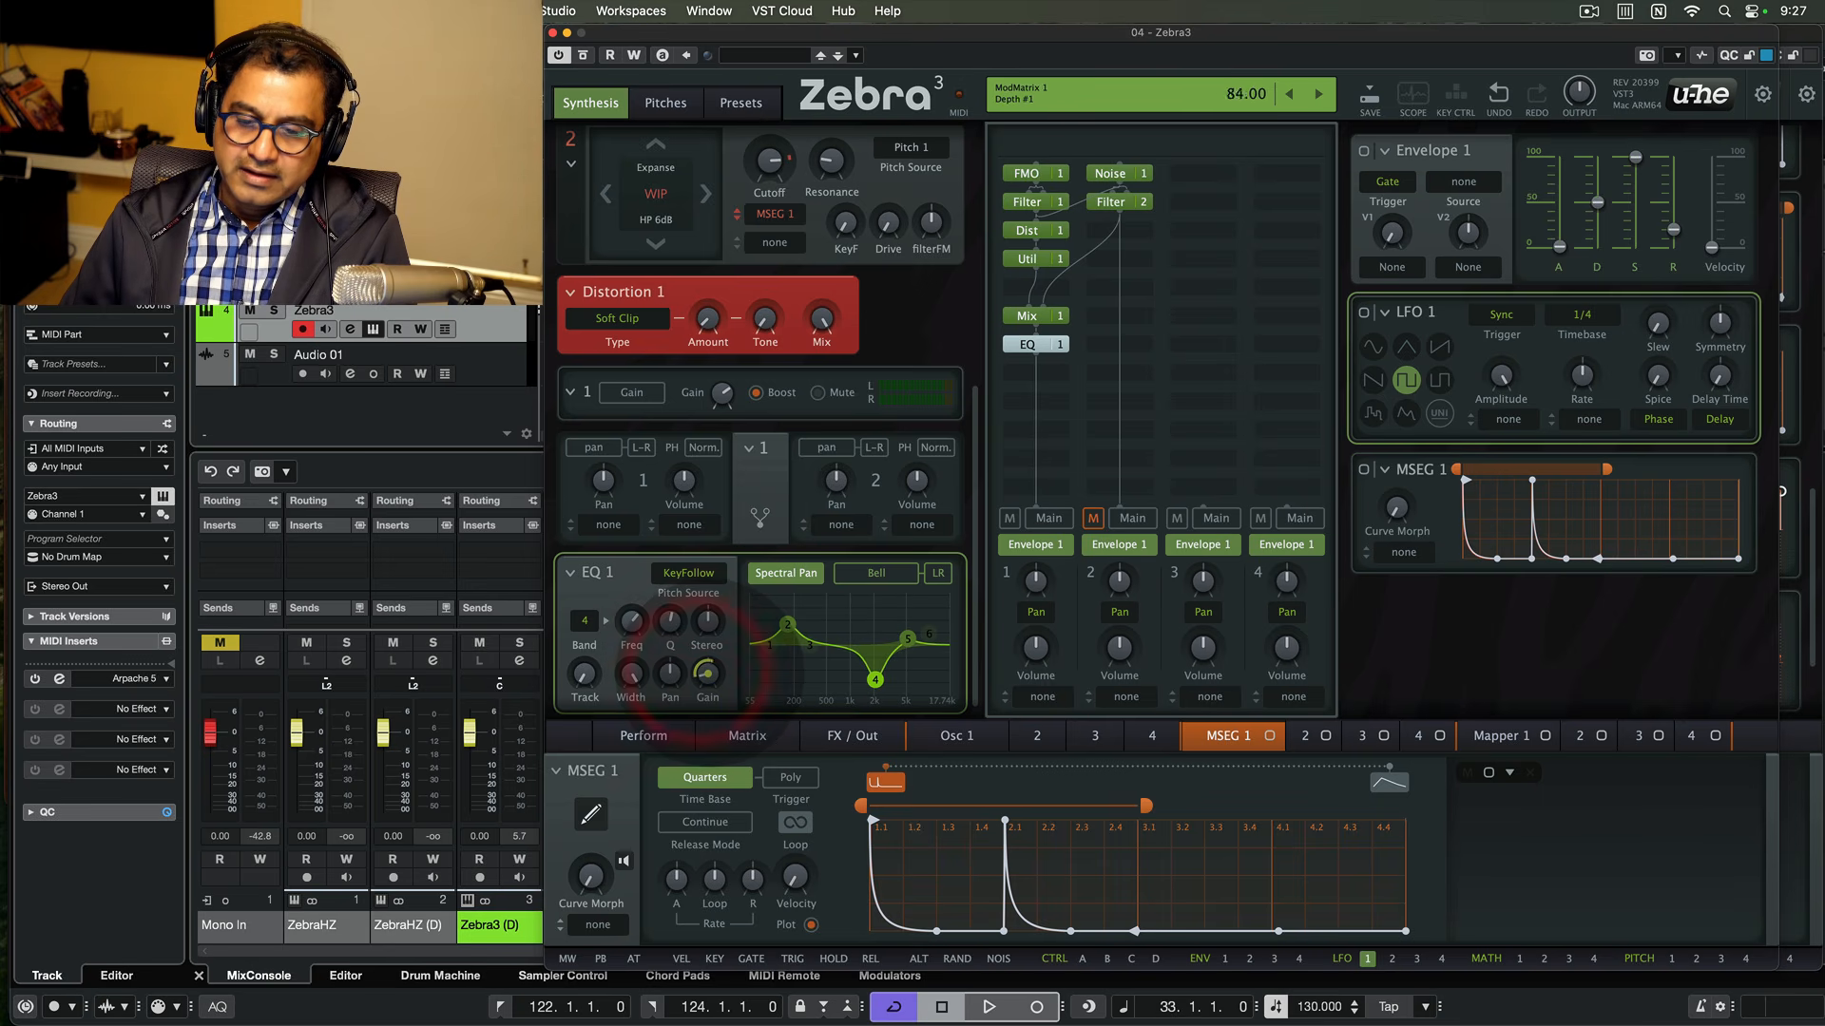
left_click(710, 681)
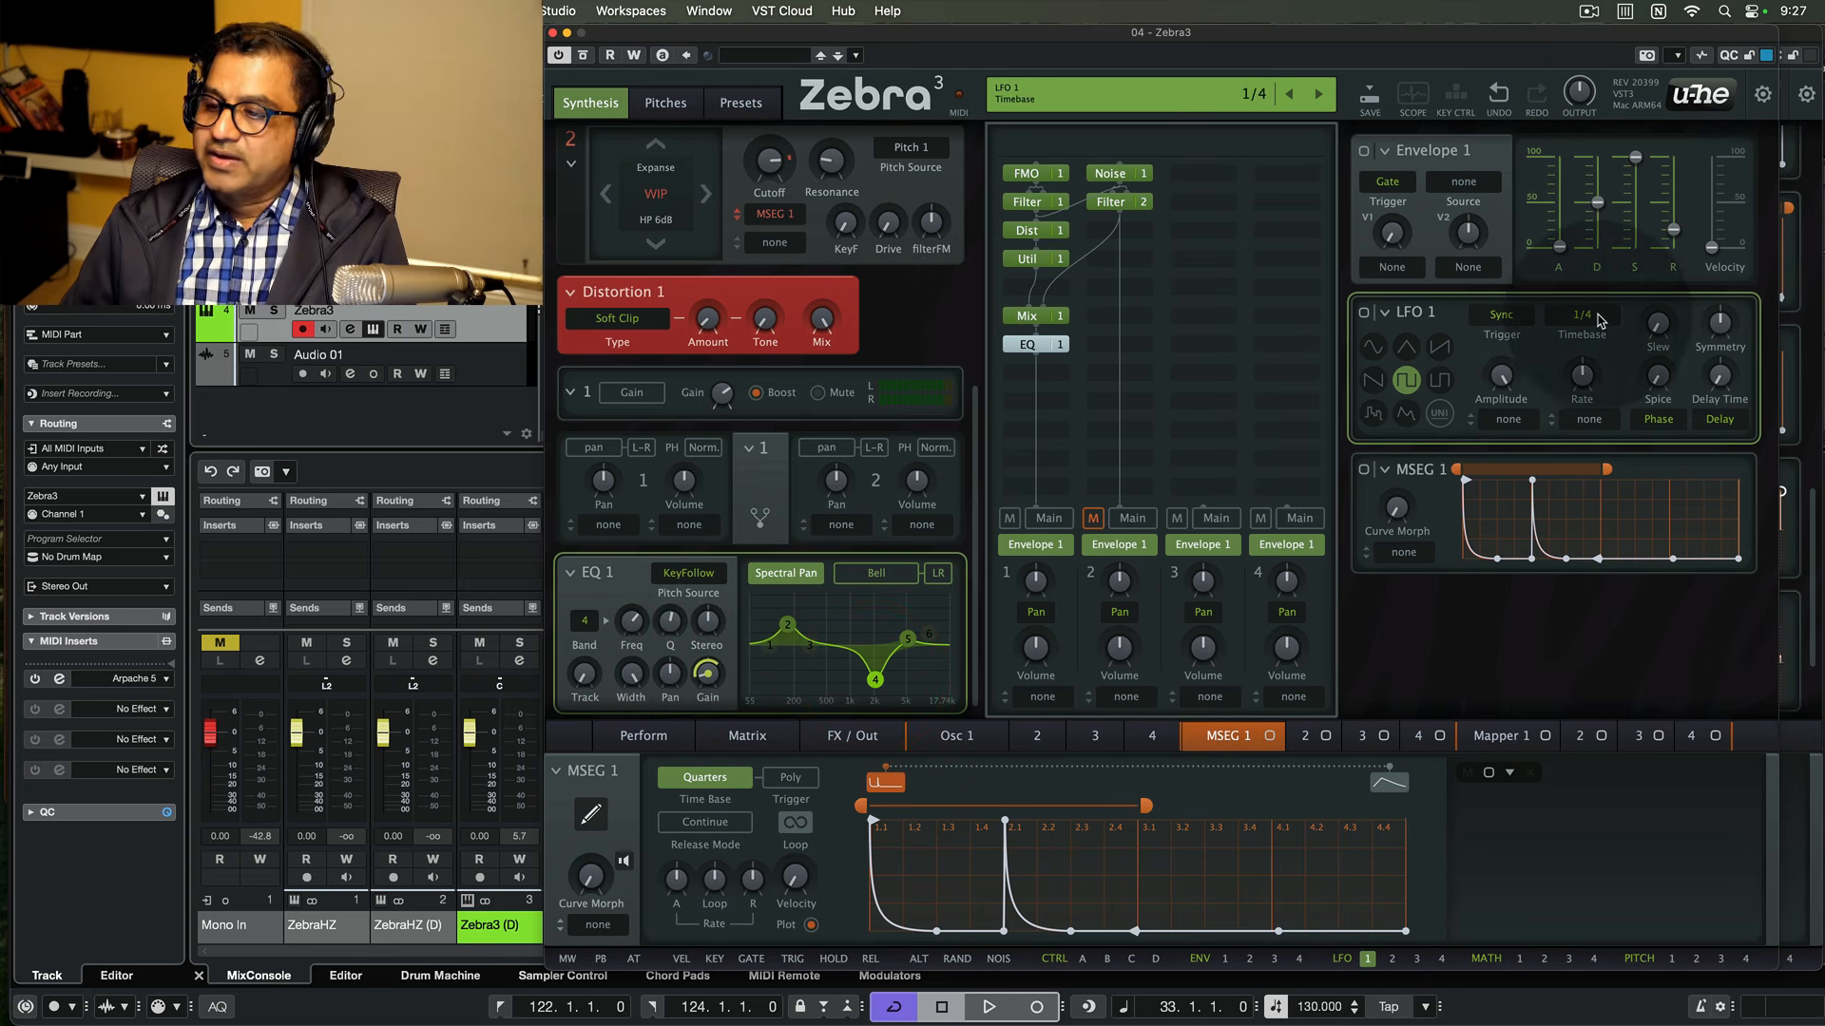
- Show LFO 1 in the scope and set its timebase to 1/2
left_click(1415, 94)
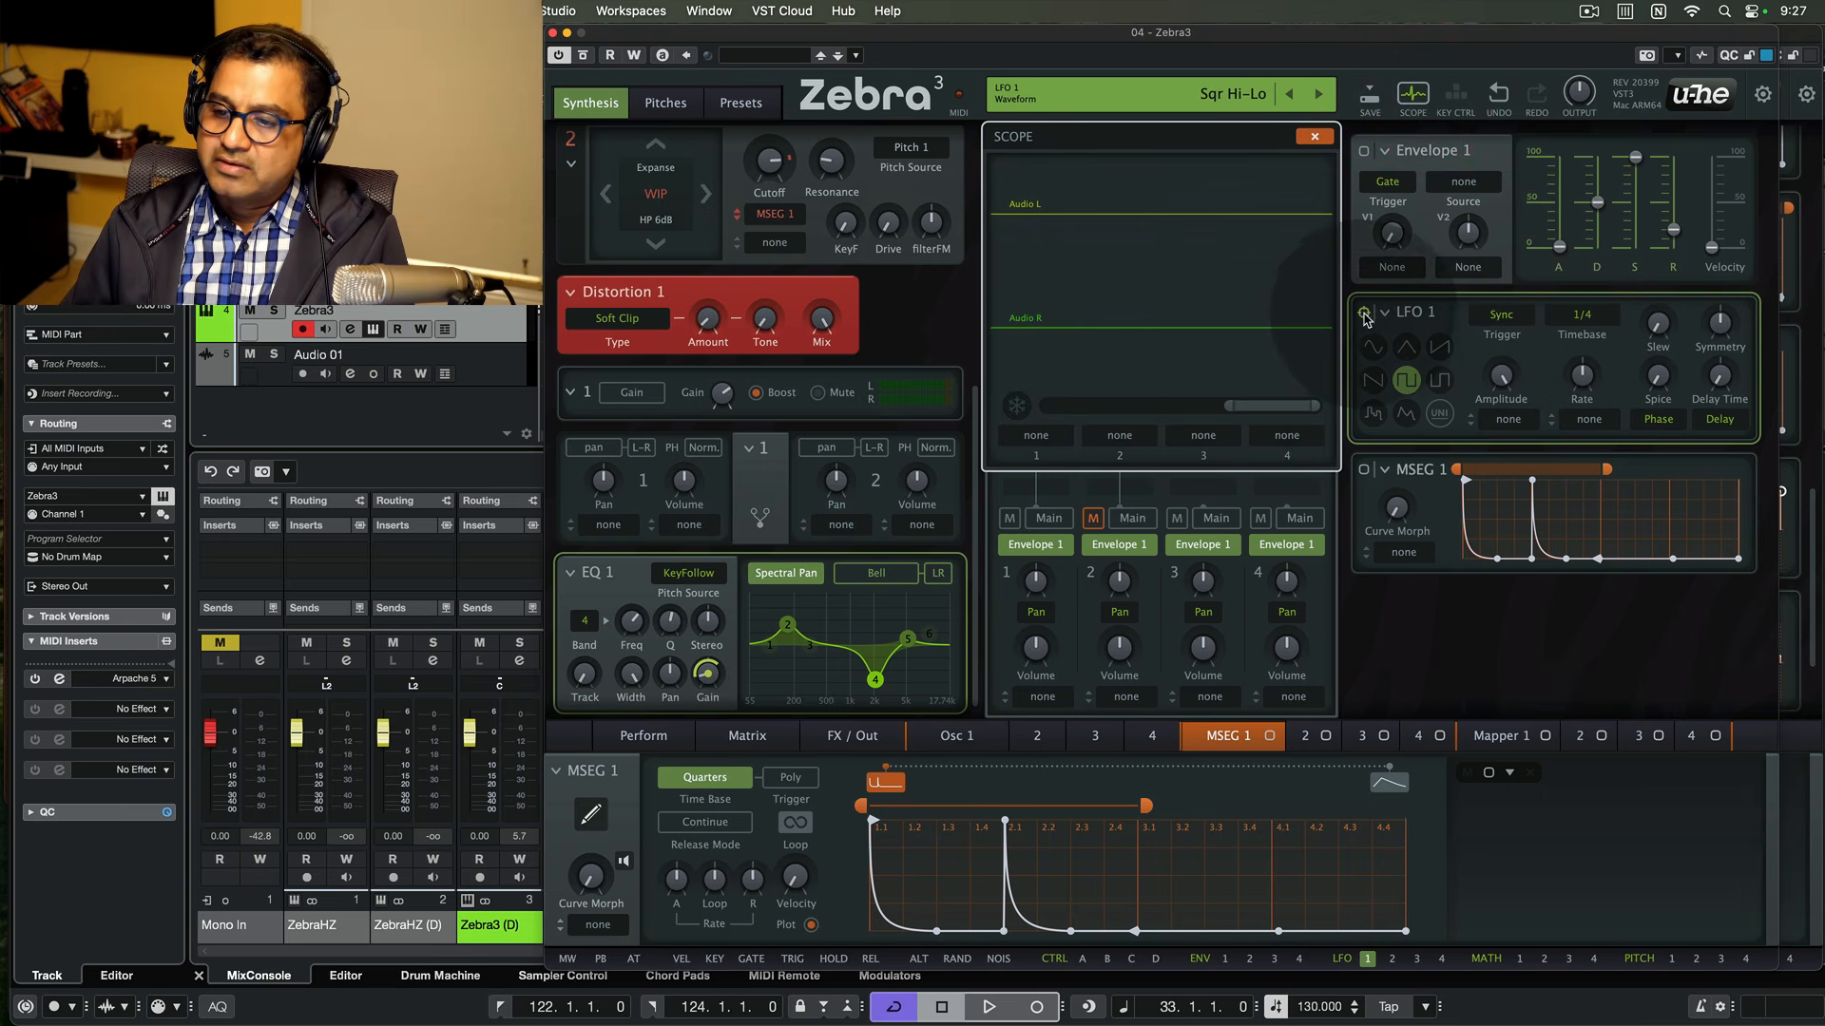
left_click_drag(1363, 317, 1195, 305)
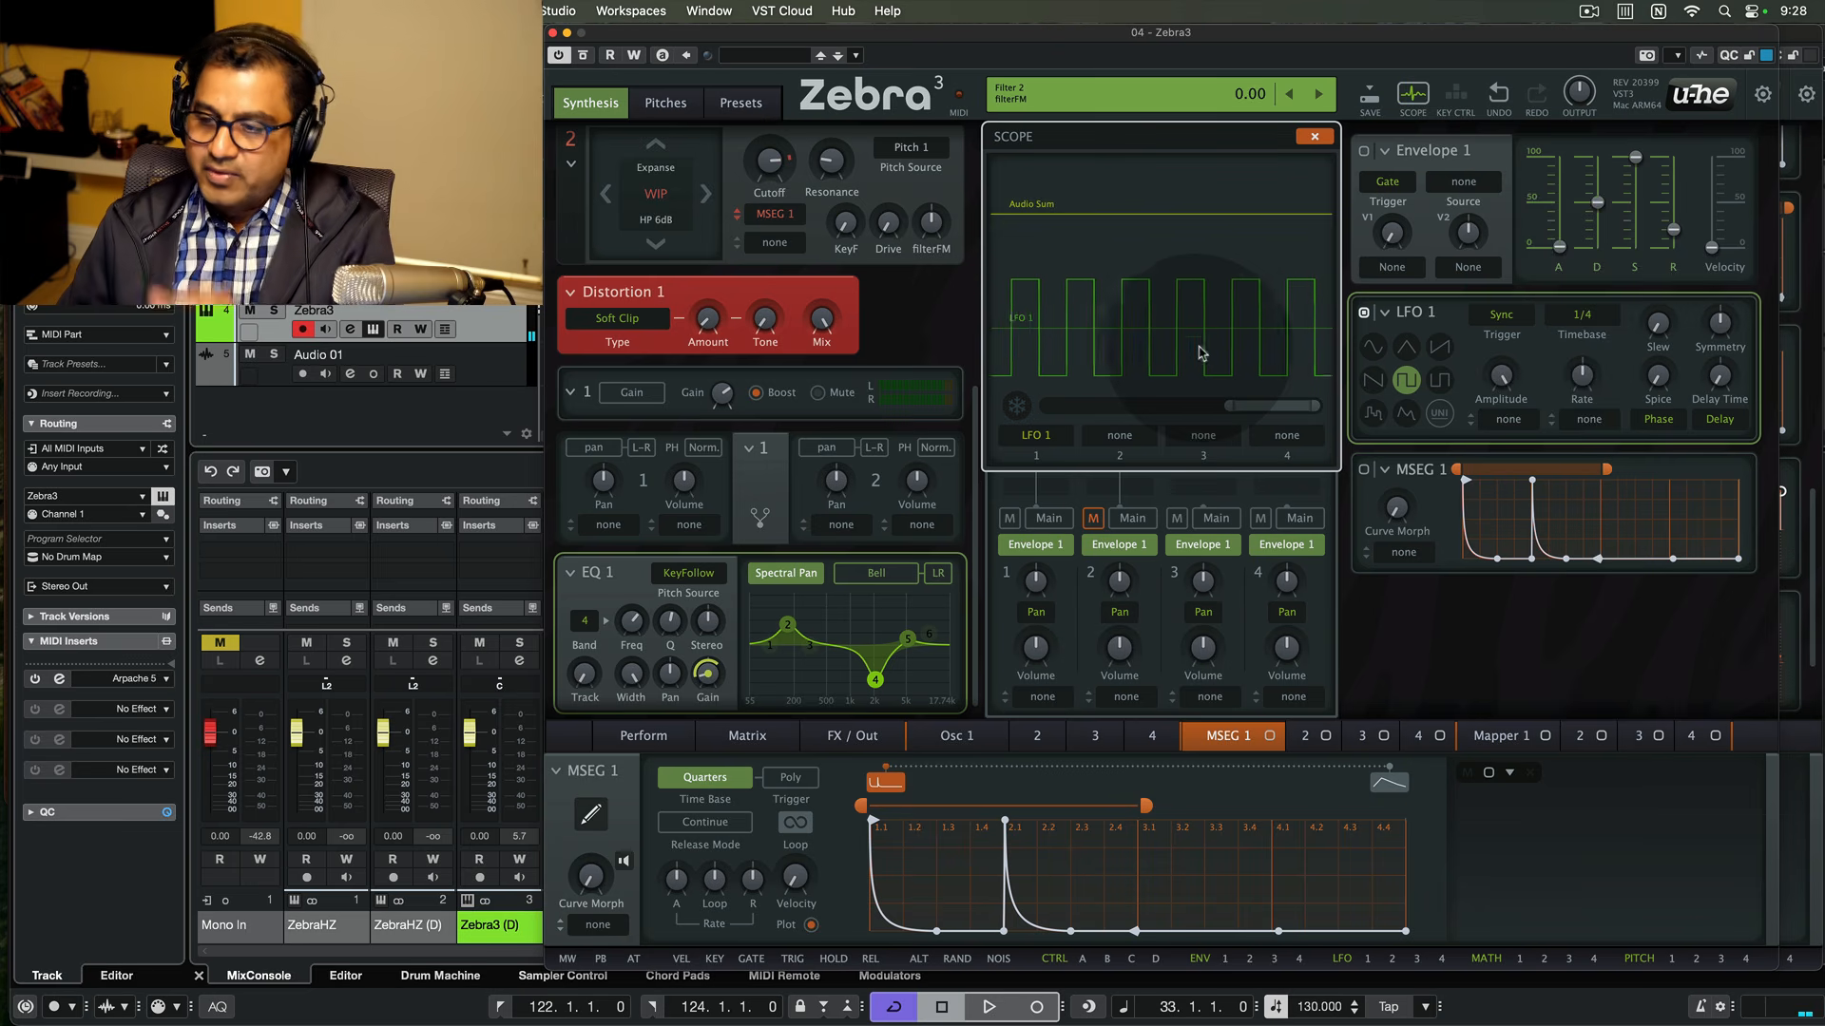
left_click(1578, 316)
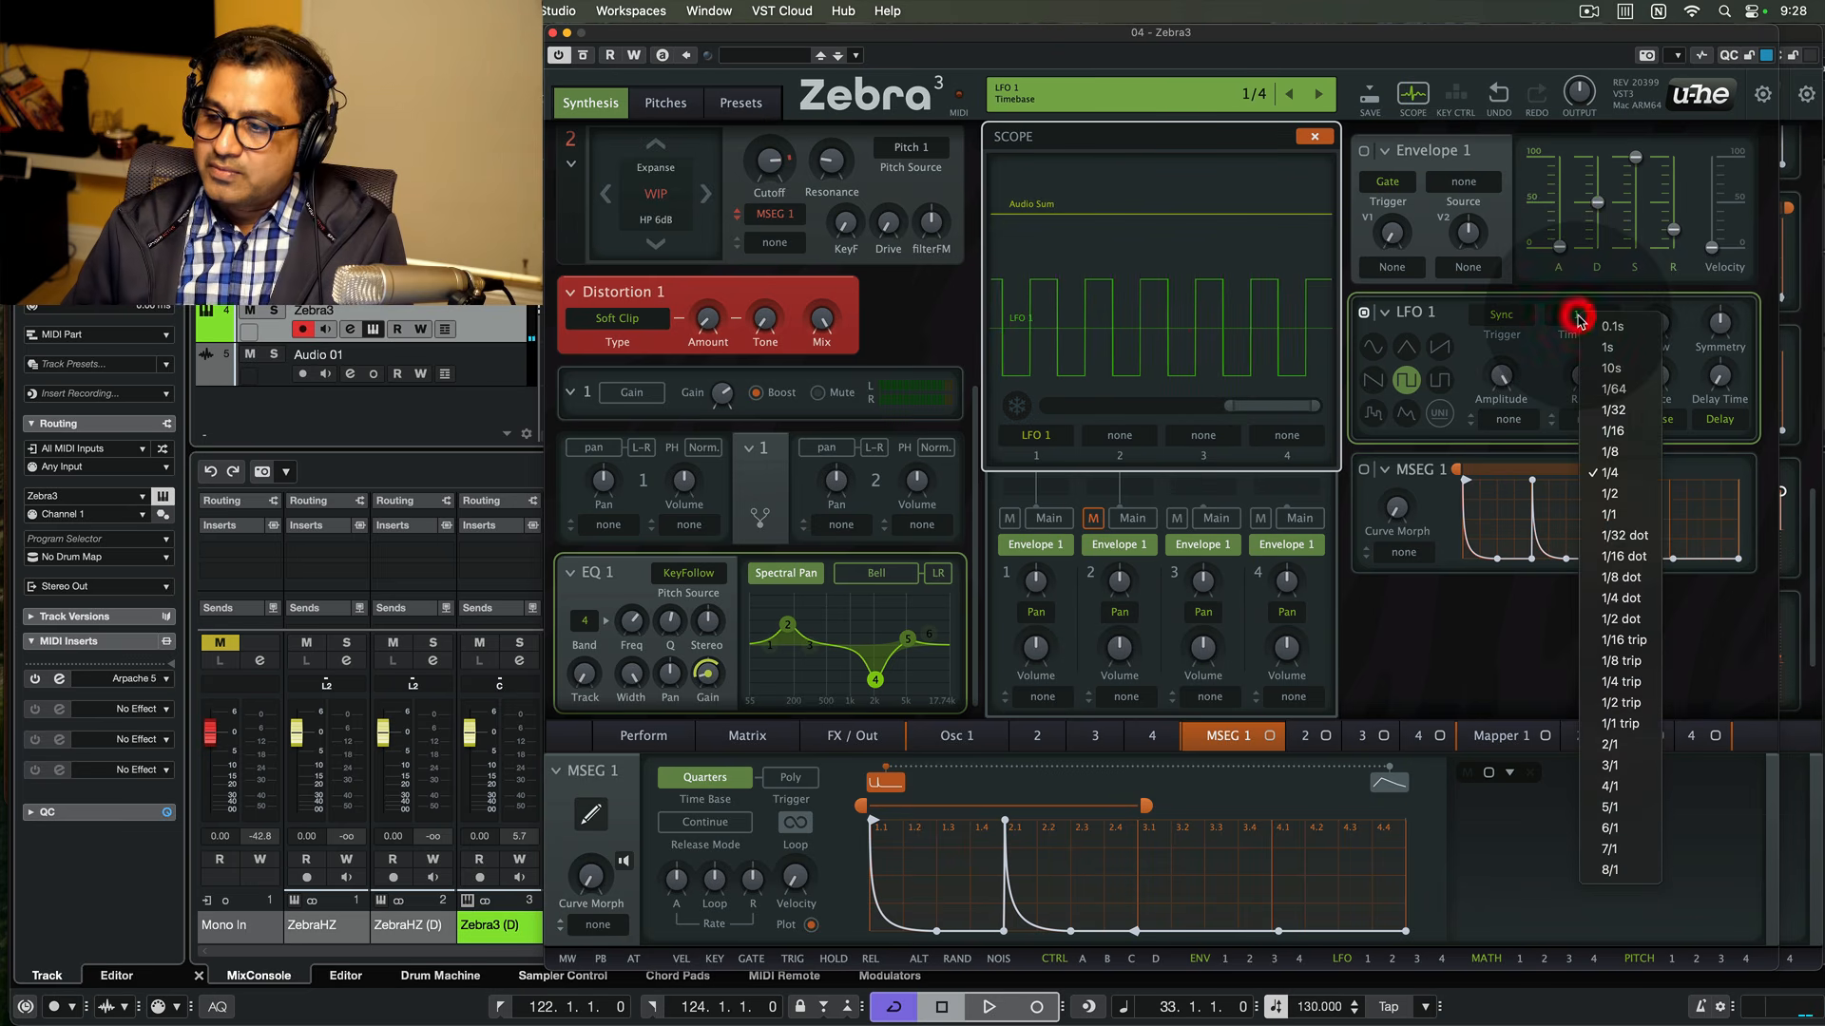
left_click(1616, 494)
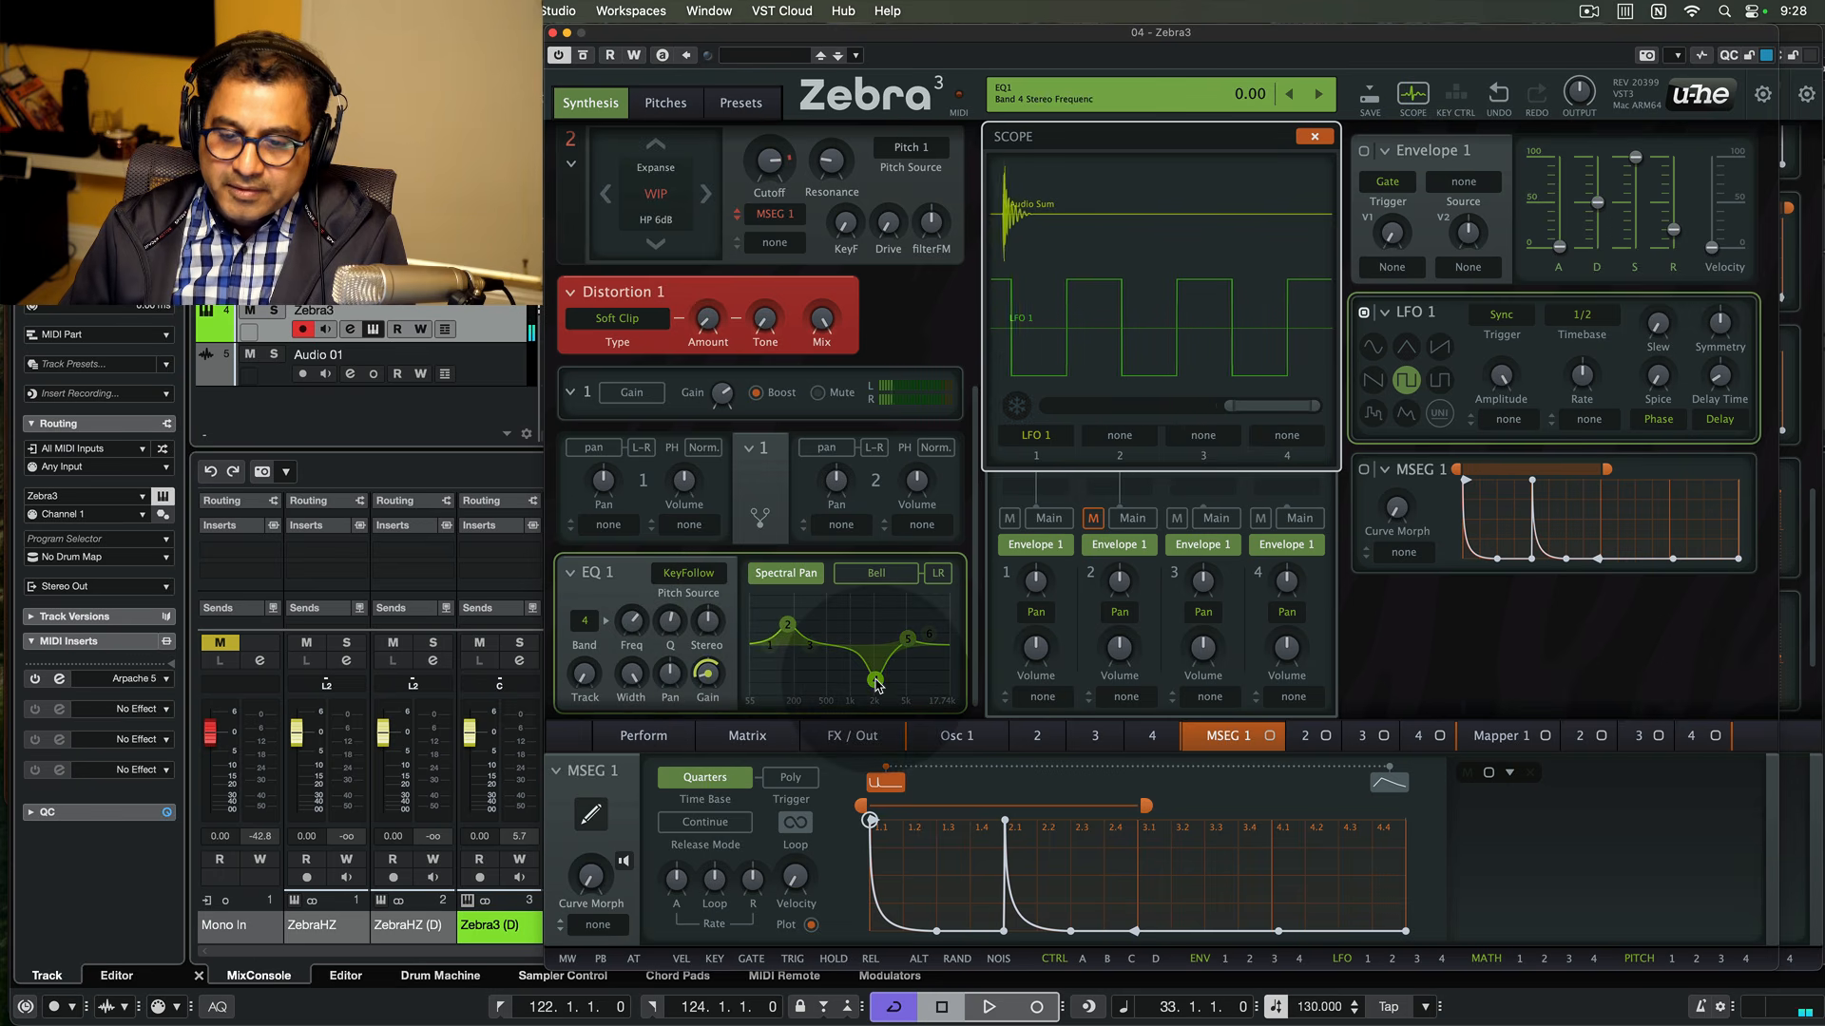
- Set EQ 1 band 4's gain to -13.07 dB and reassign LFO 1 to it with a modulation depth of 90
mouse_move(875, 681)
left_mouse_down()
mouse_move(878, 646)
mouse_move(883, 694)
mouse_move(881, 672)
left_mouse_up()
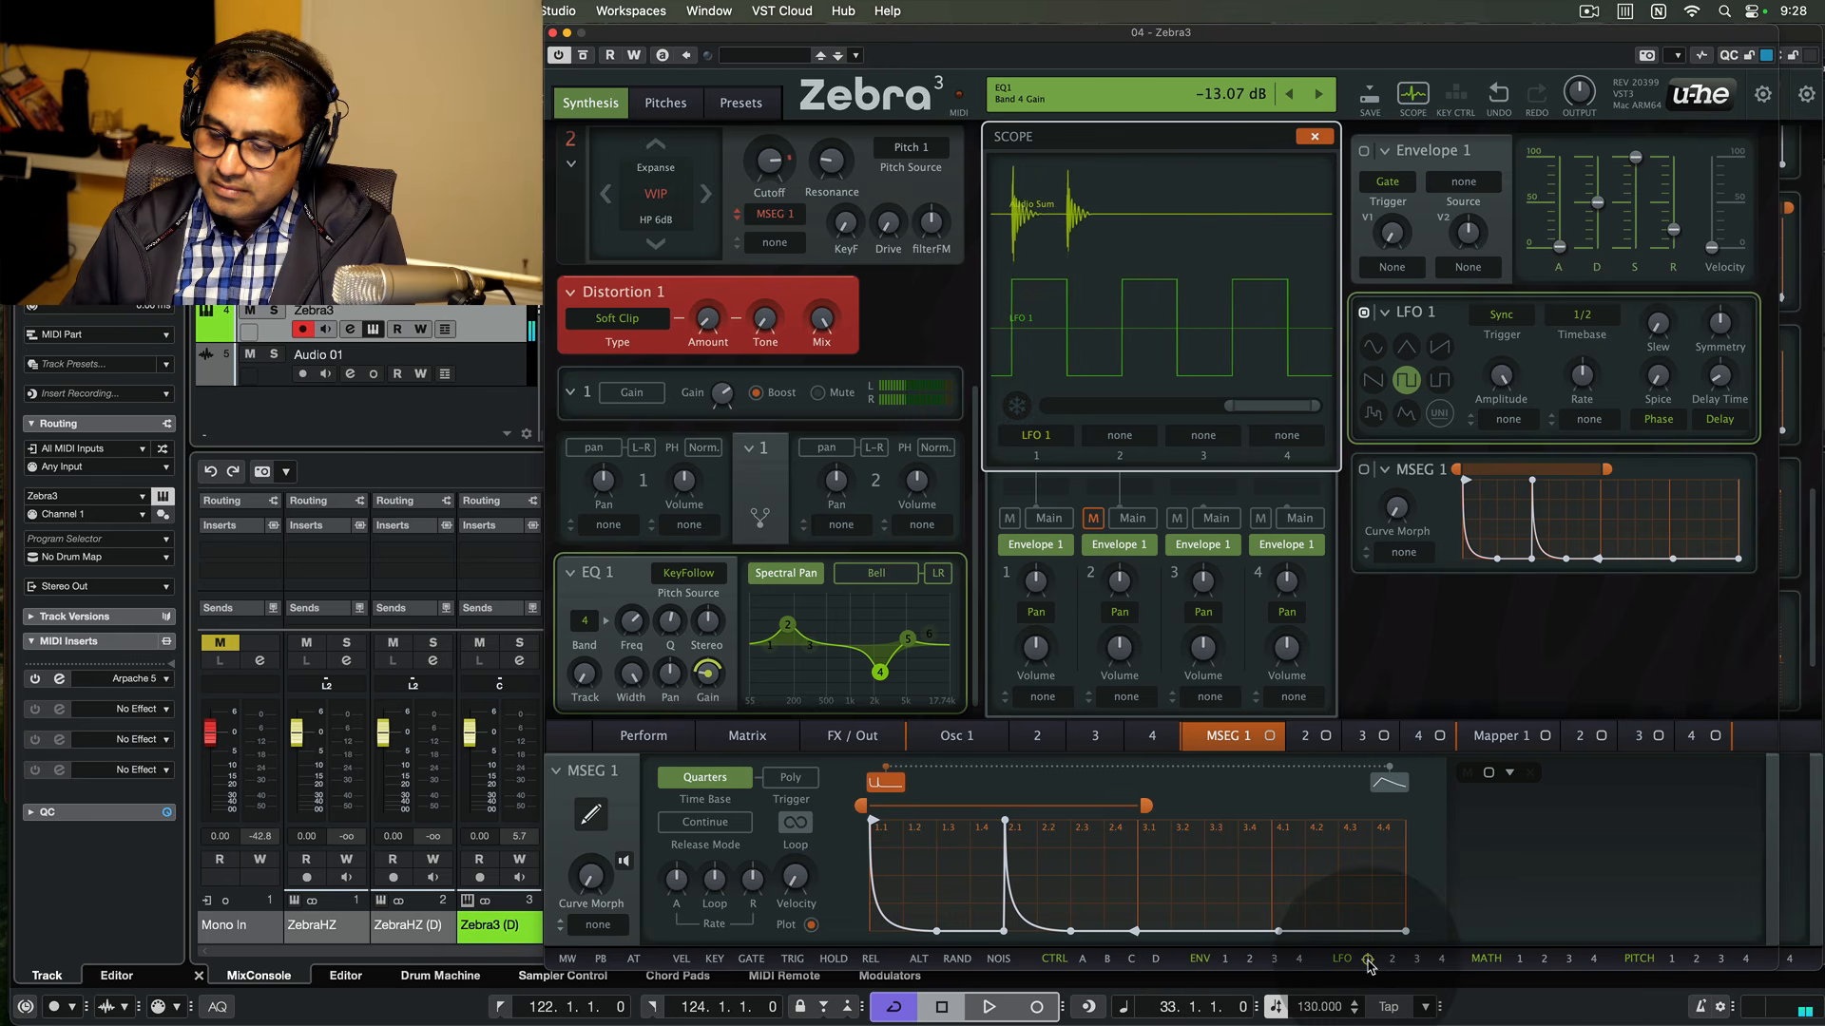
left_click_drag(1369, 966, 718, 692)
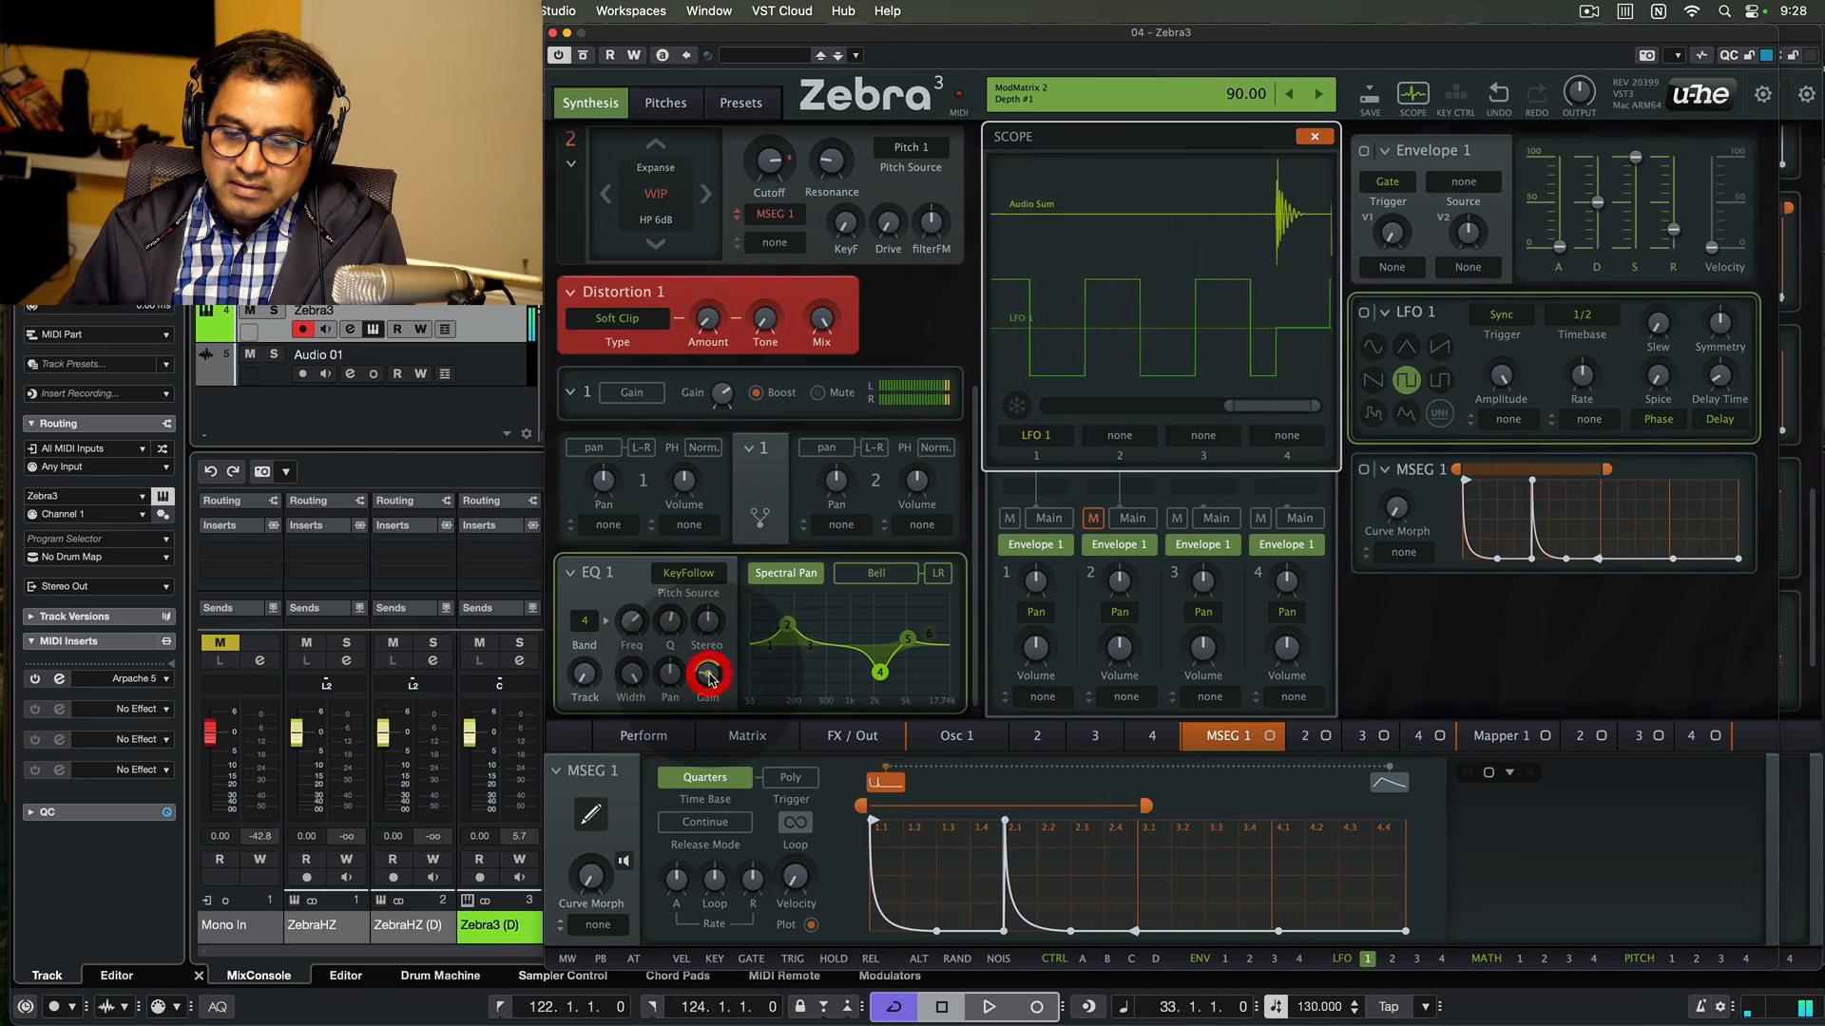
left_click_drag(709, 678, 709, 679)
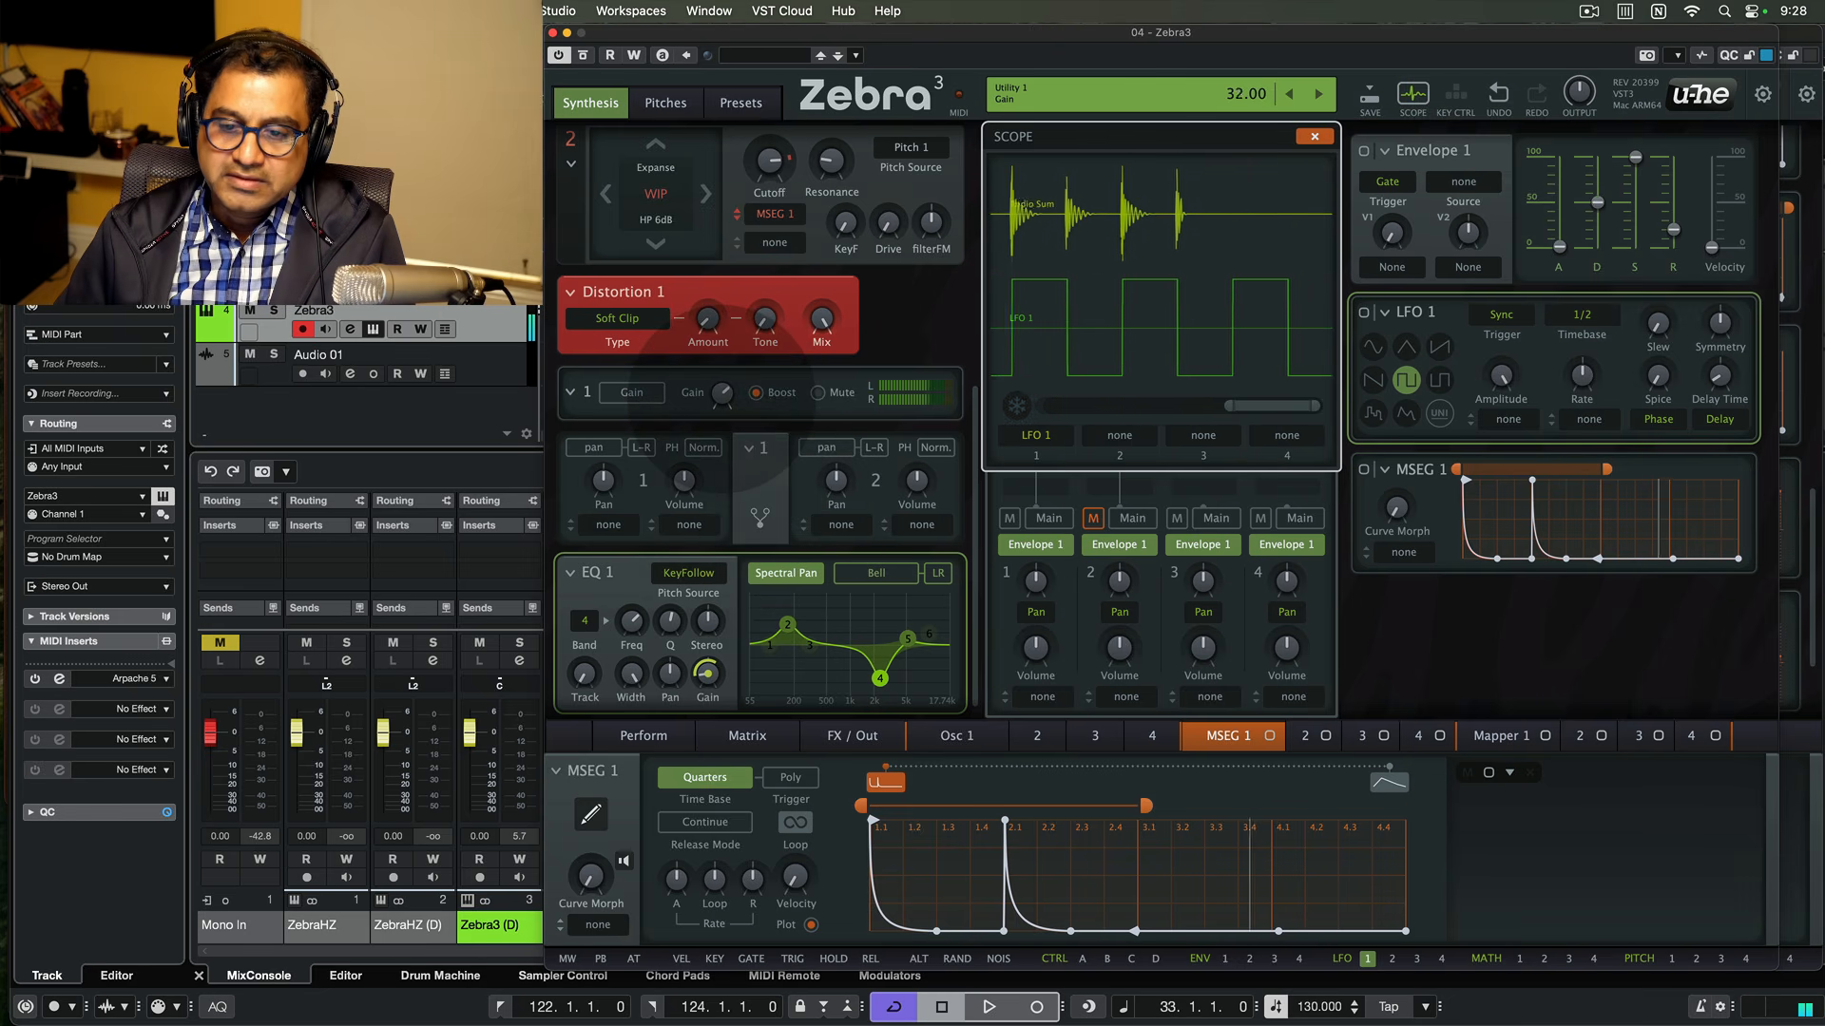
left_click(720, 396)
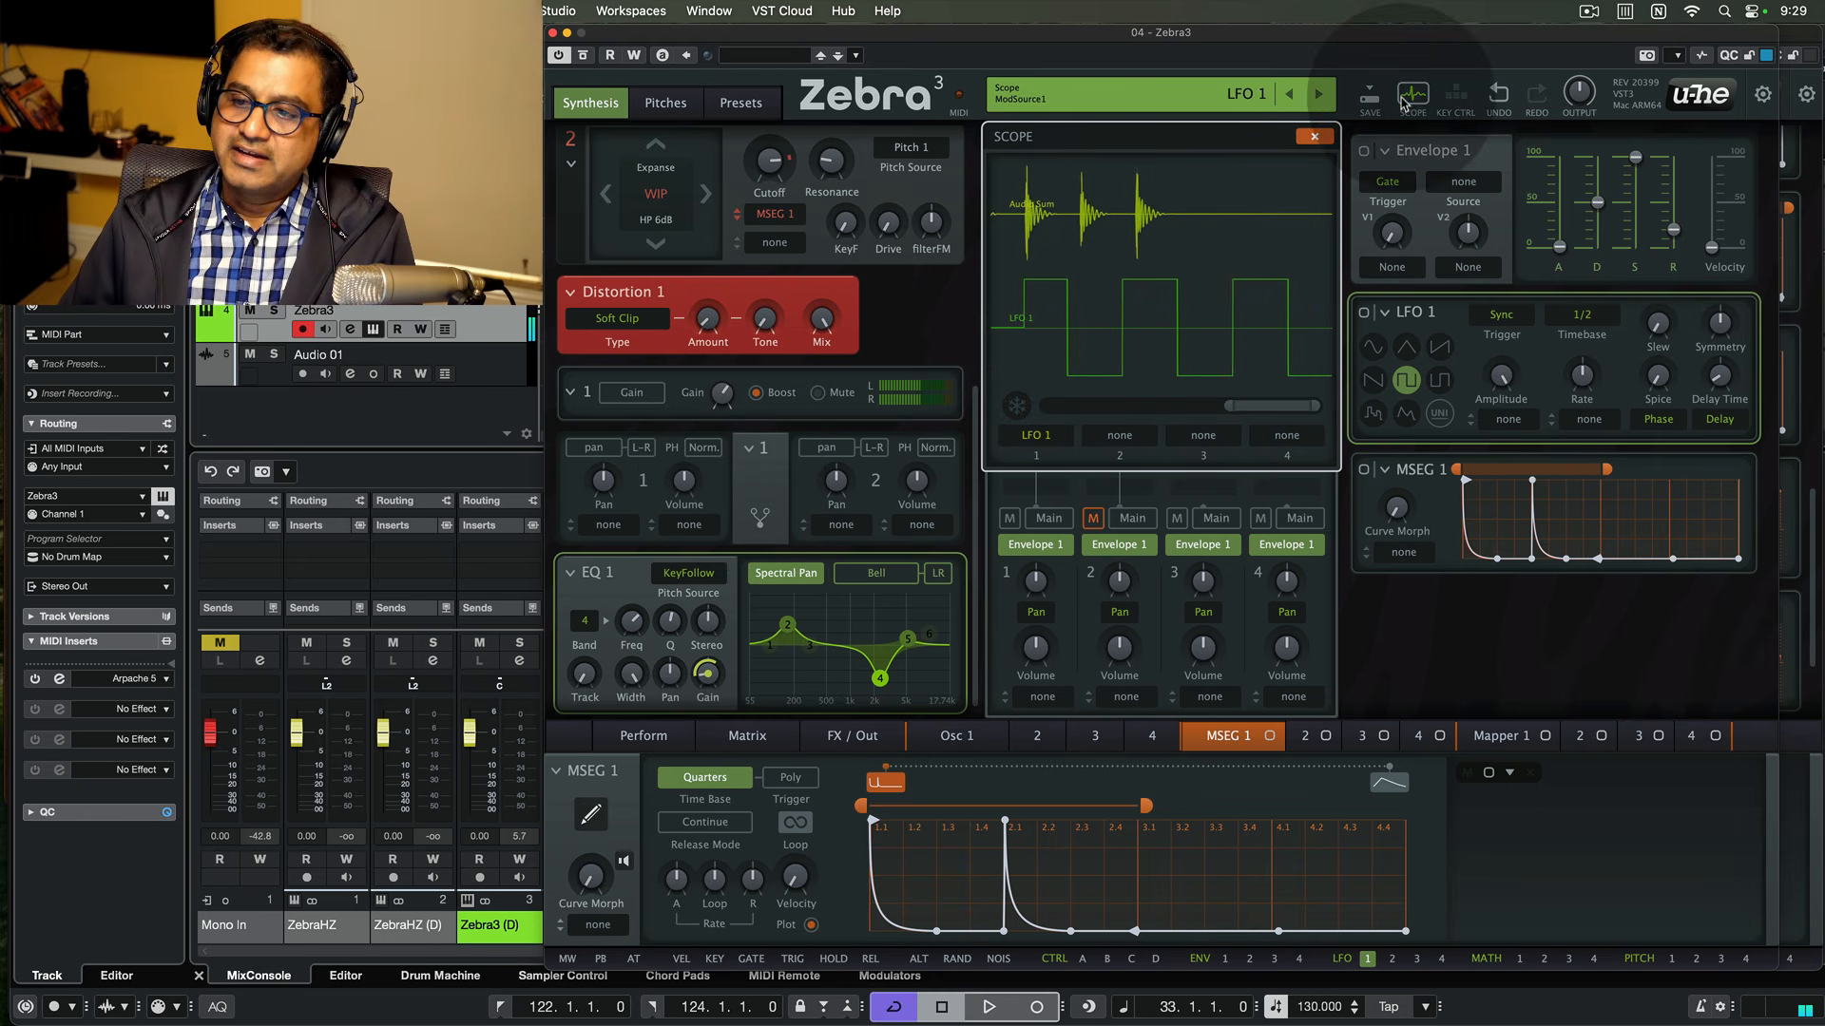
left_click(1313, 136)
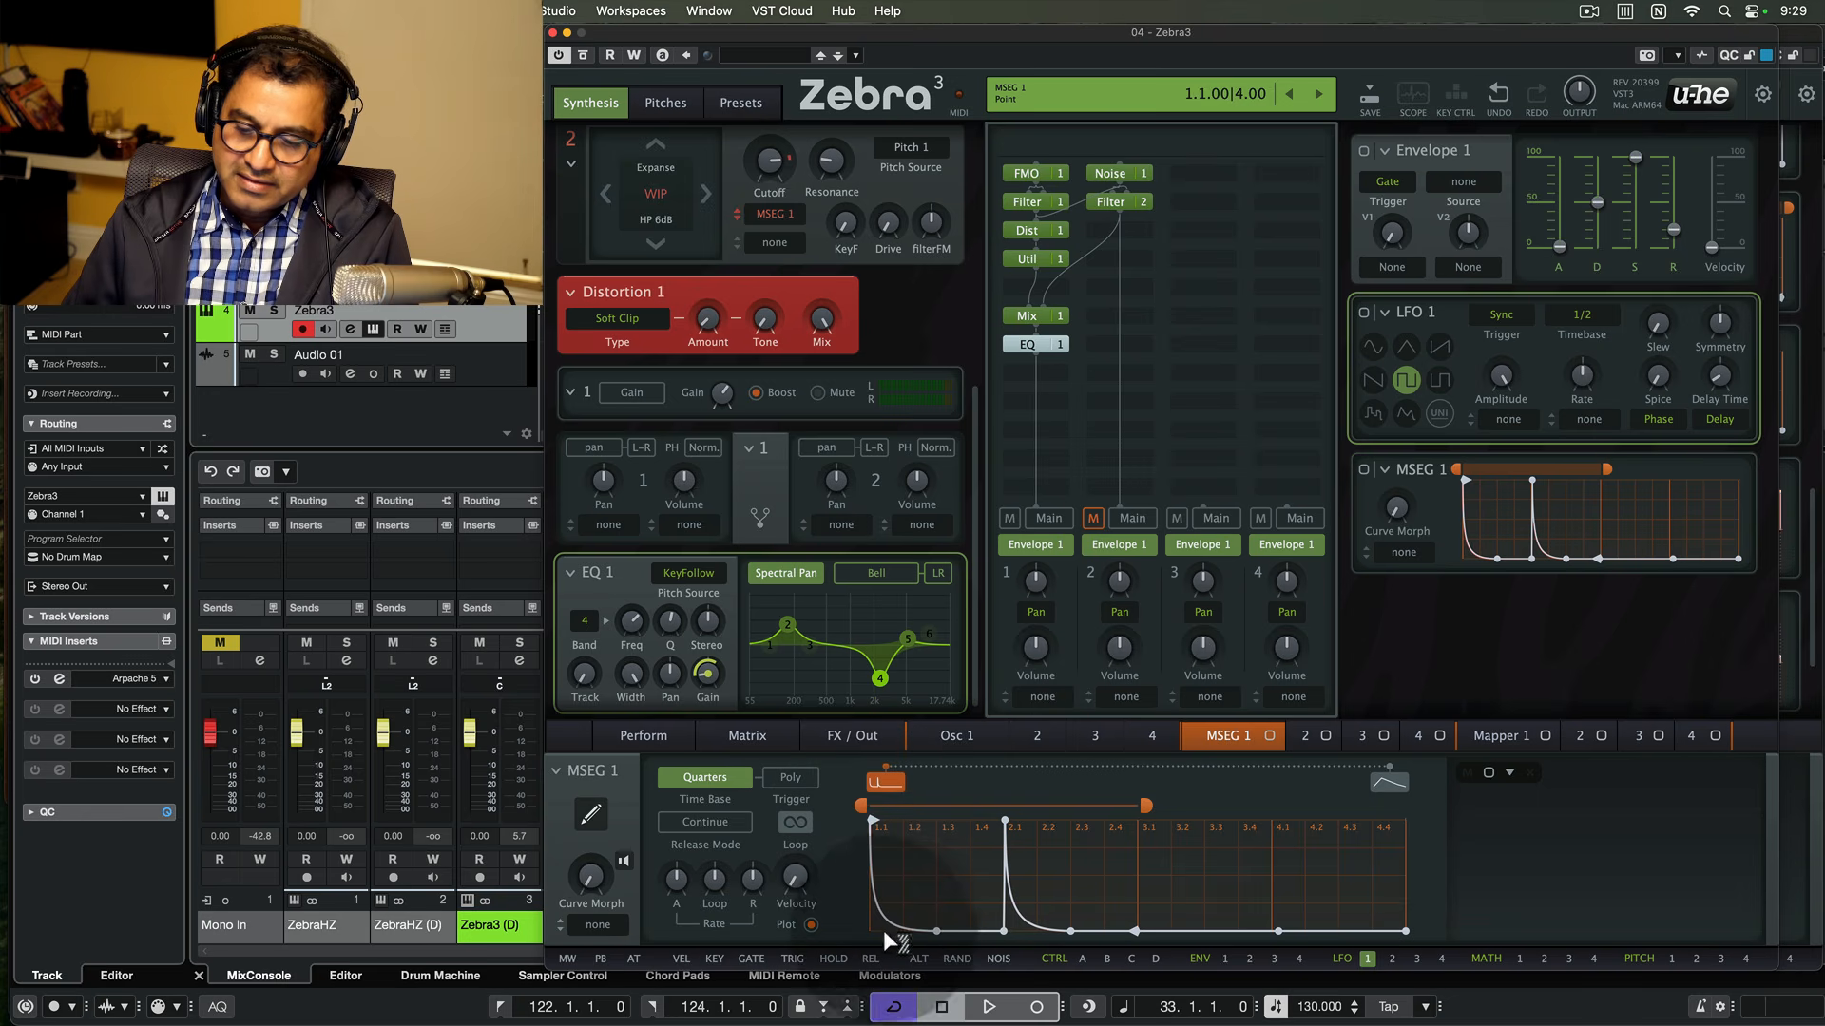
- Copy the MSEG 1 envelope and paste it into MSEG 2
left_click(936, 929)
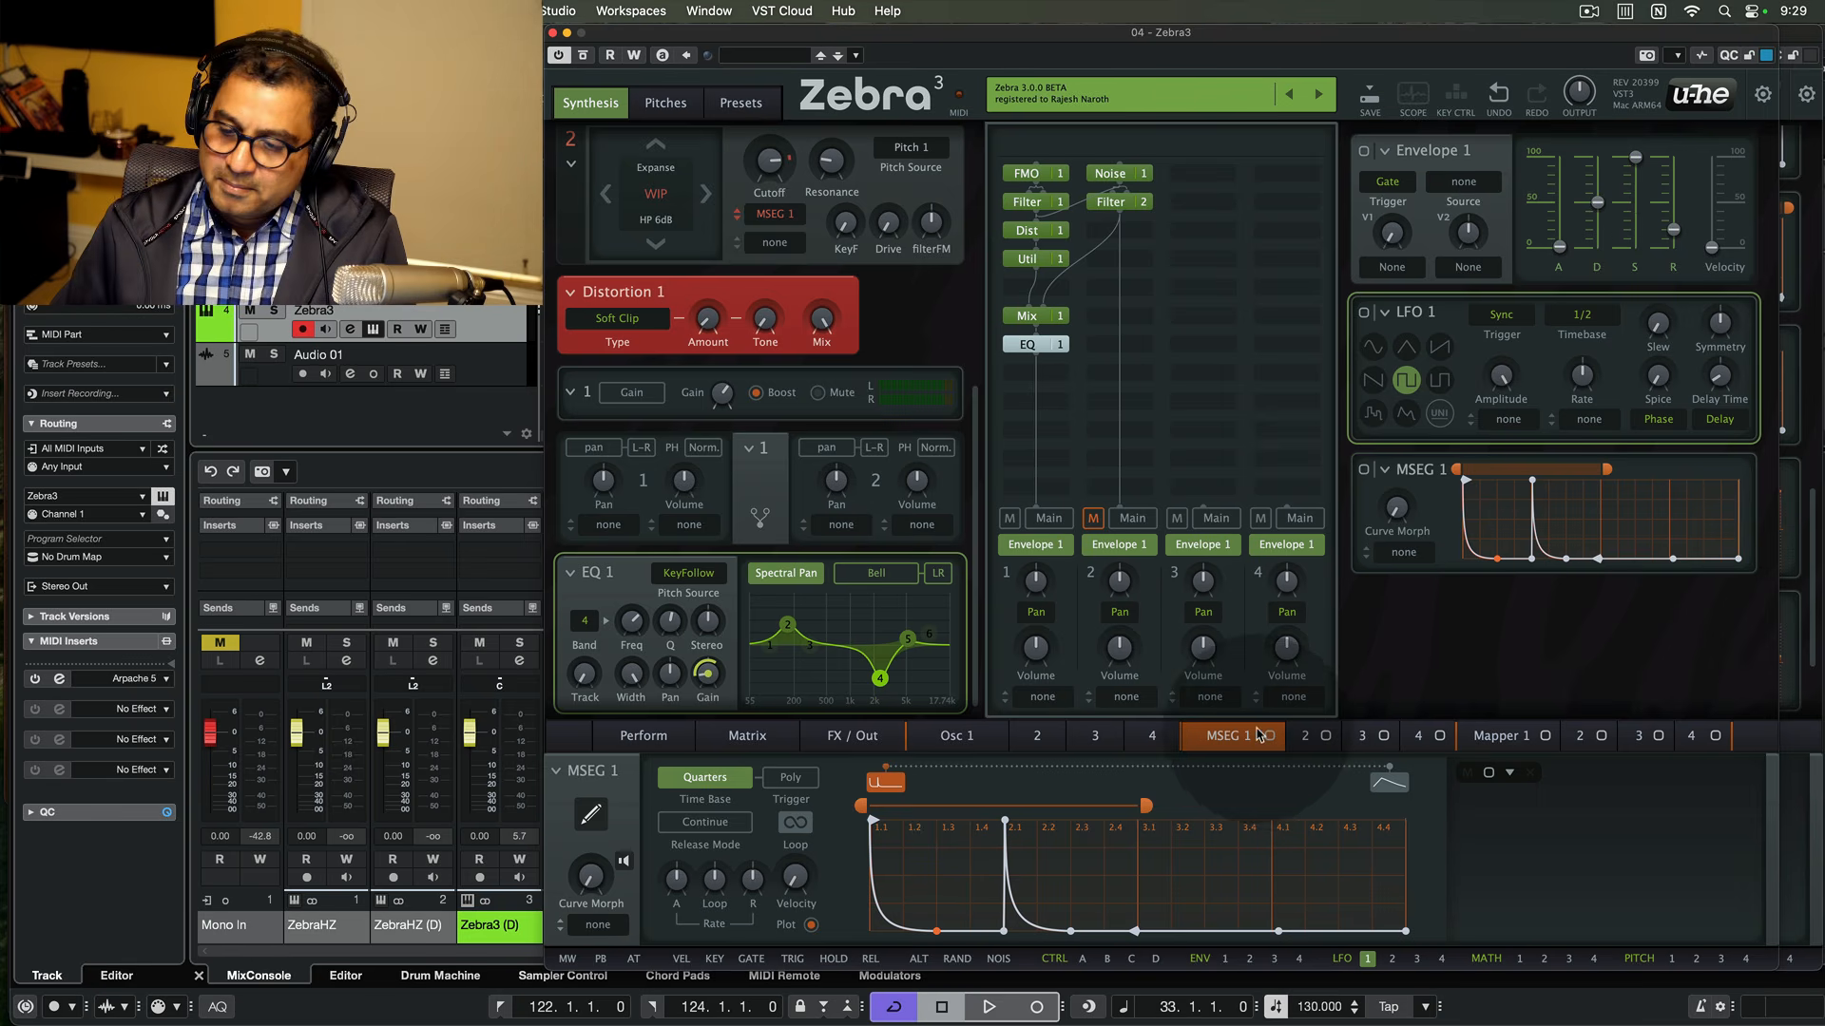
left_click(1305, 737)
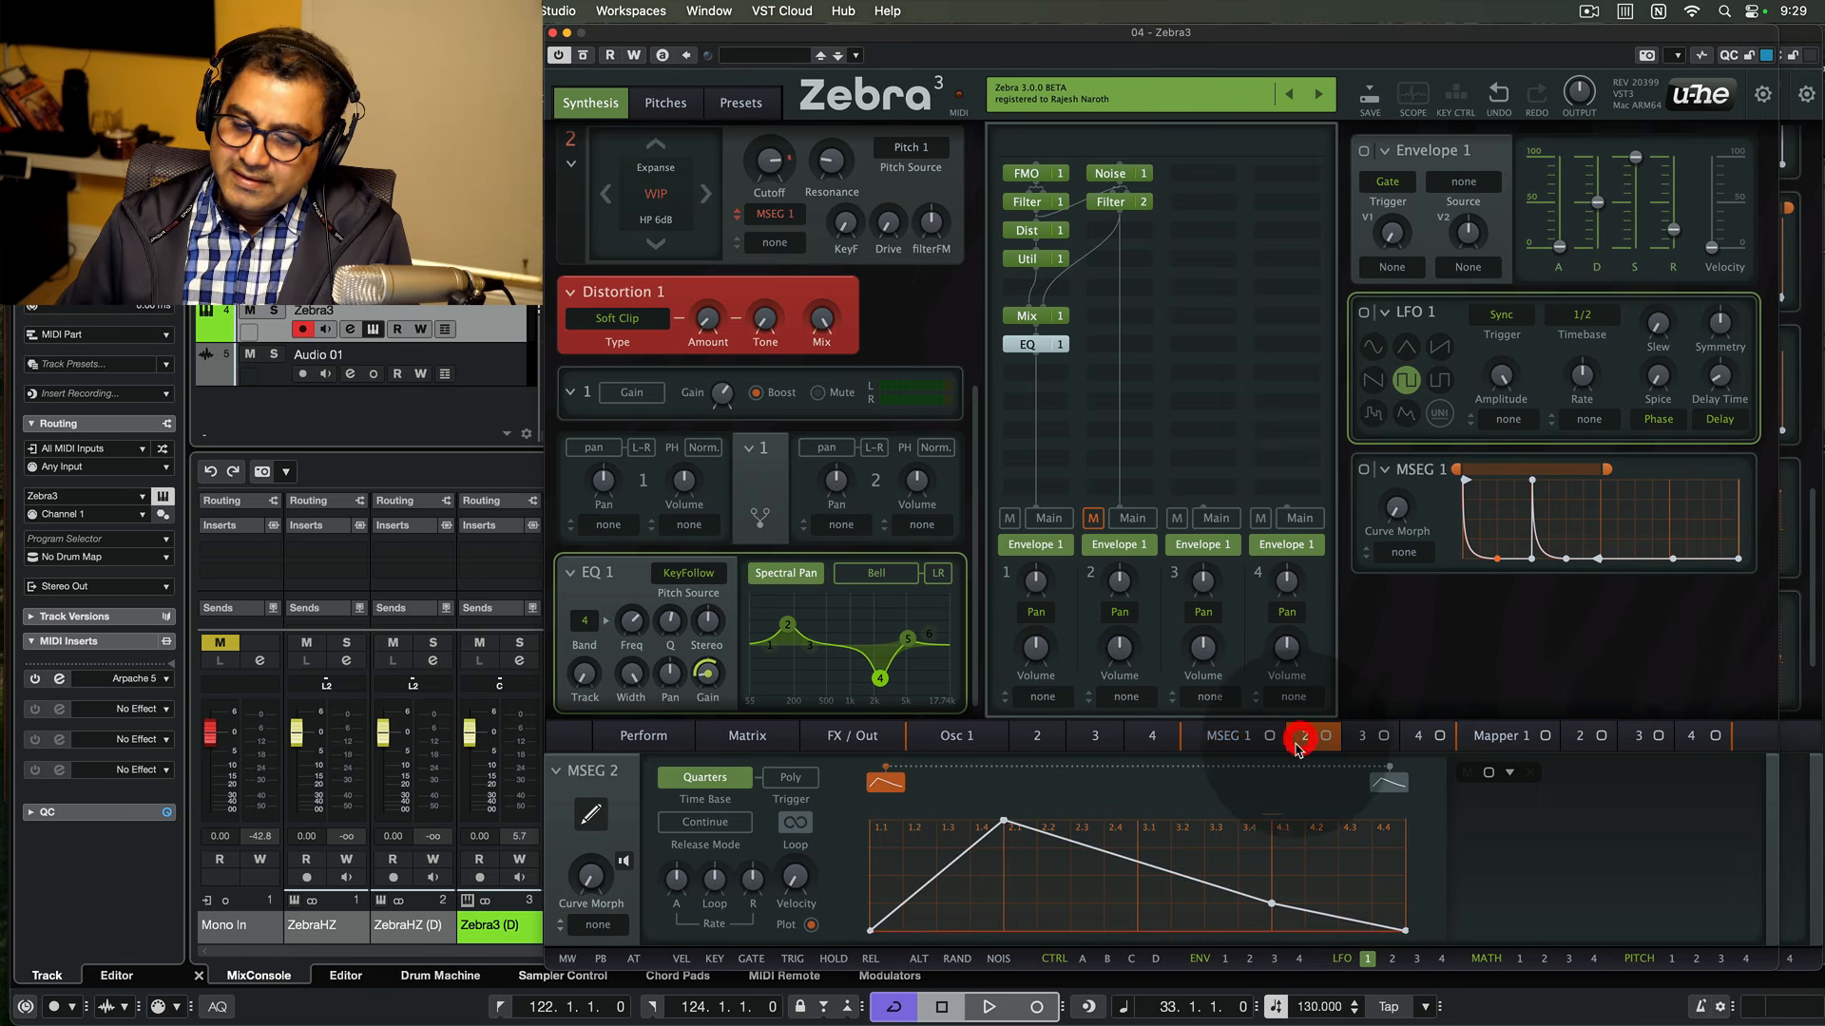
left_click(1221, 738)
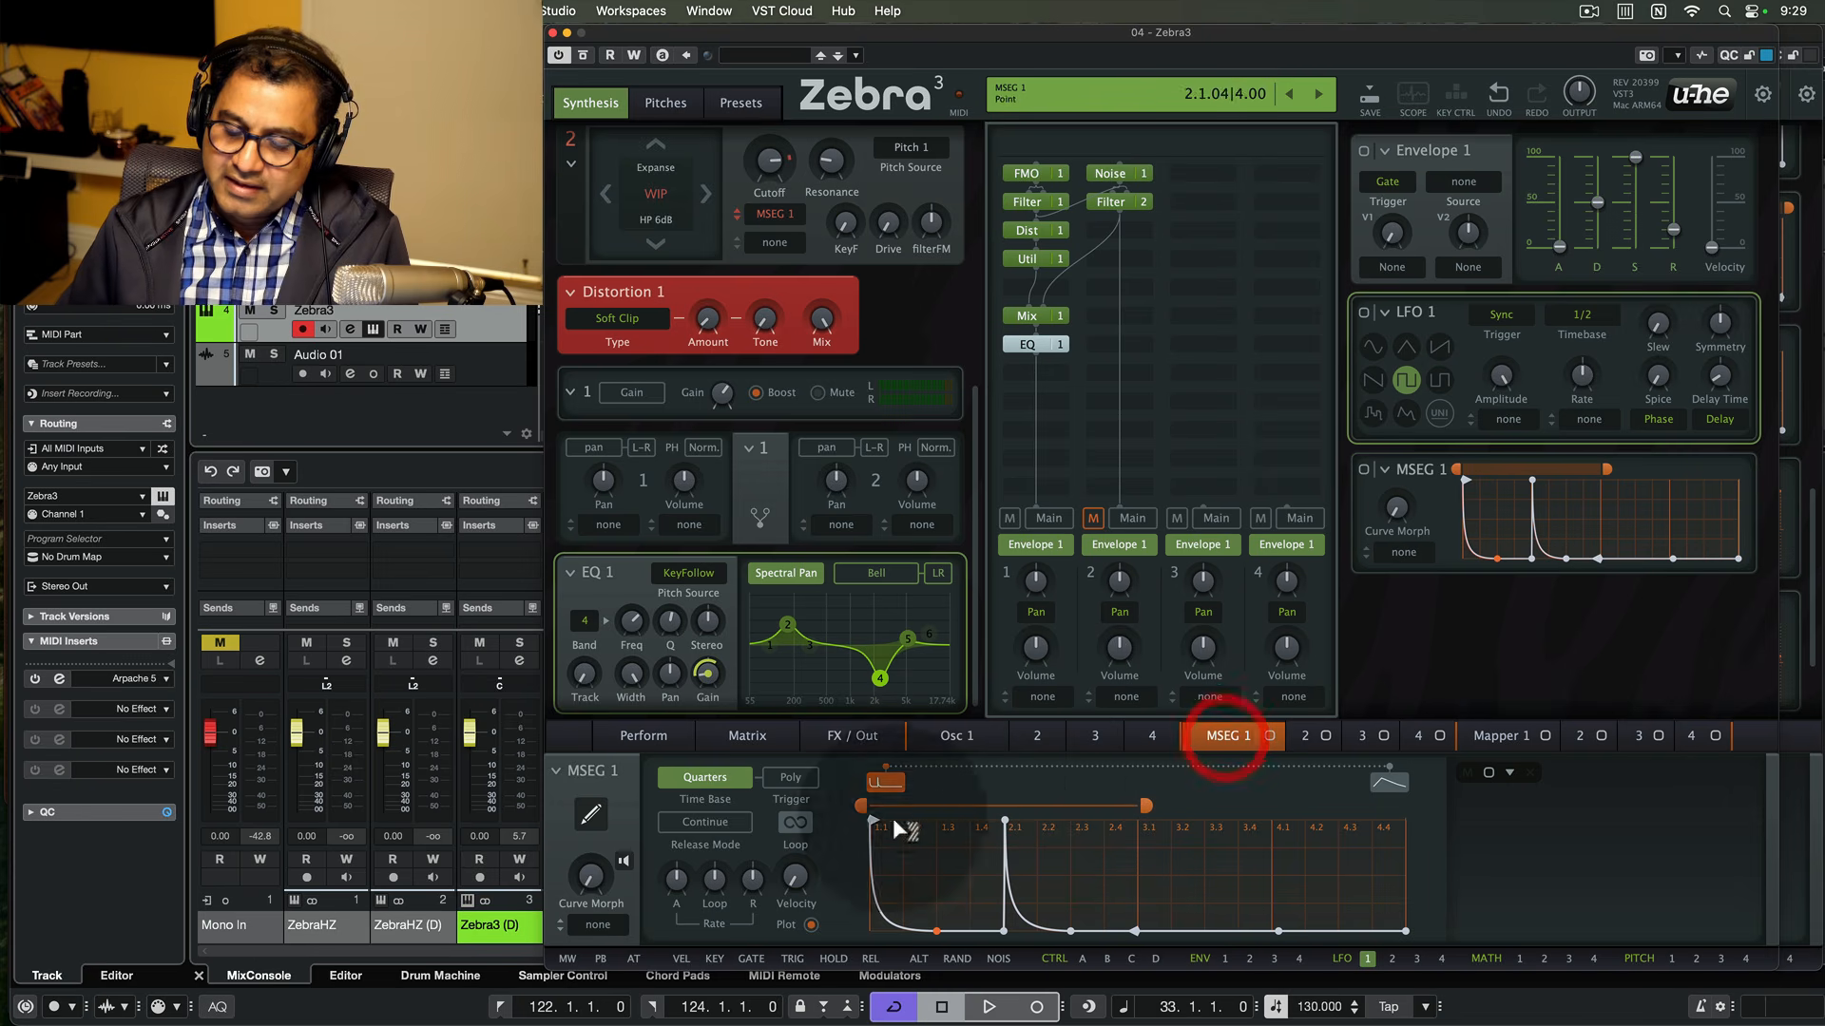
left_click(556, 771)
left_click(585, 779)
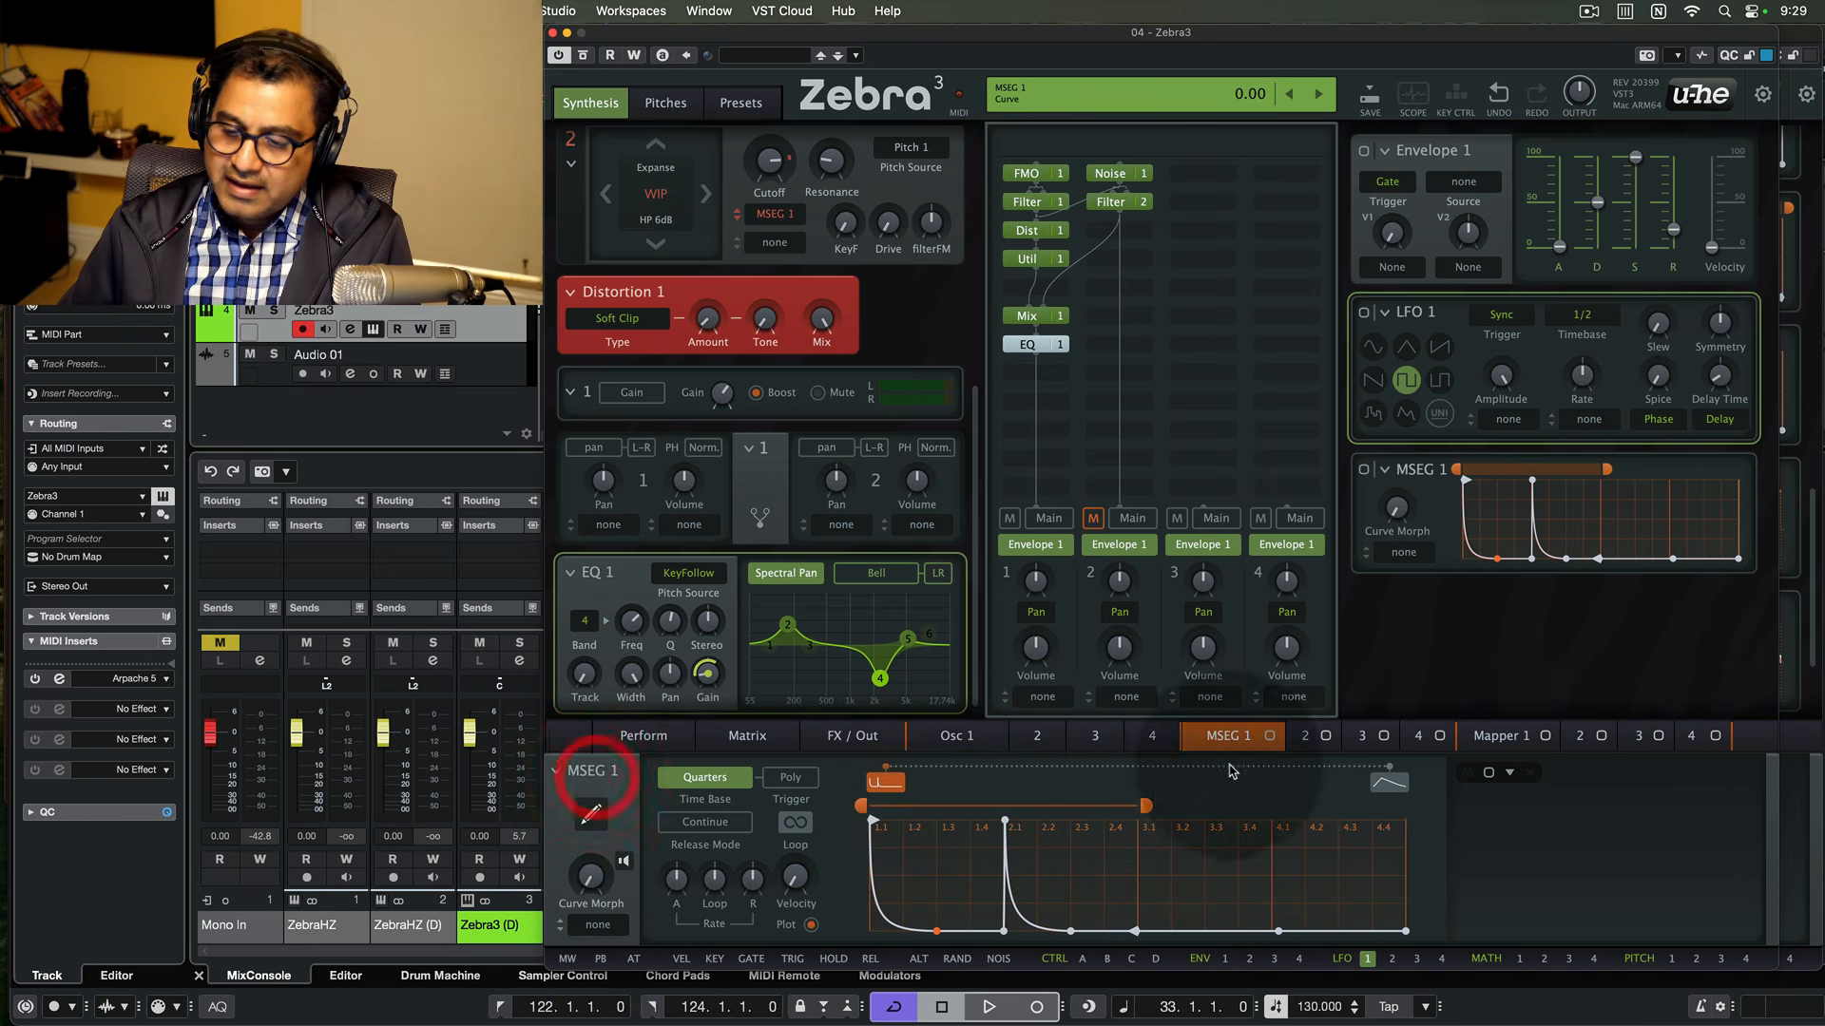
left_click(1305, 736)
left_click(555, 771)
left_click(585, 794)
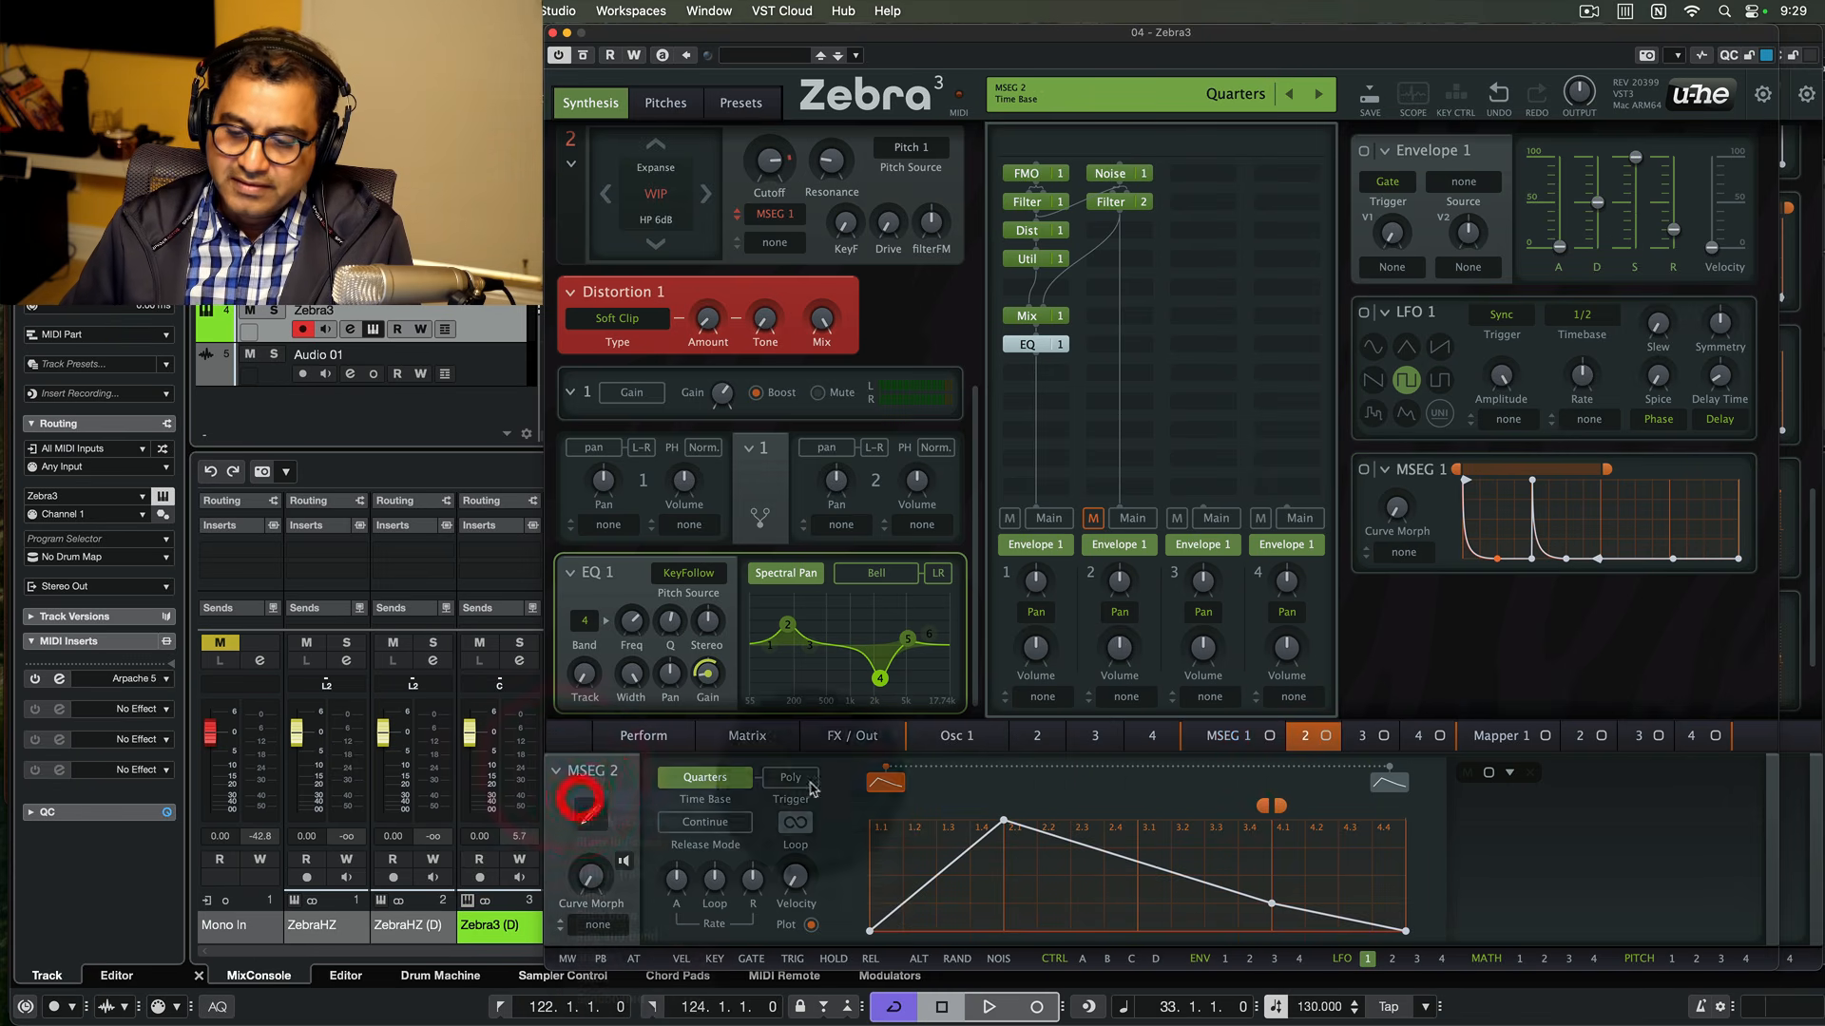
- Reshape MSEG 2 into two rising segments, from zero at 1.1 to a peak at 2.1 and from zero at 2.1 to 4.00 at 3.1
double_click(936, 930)
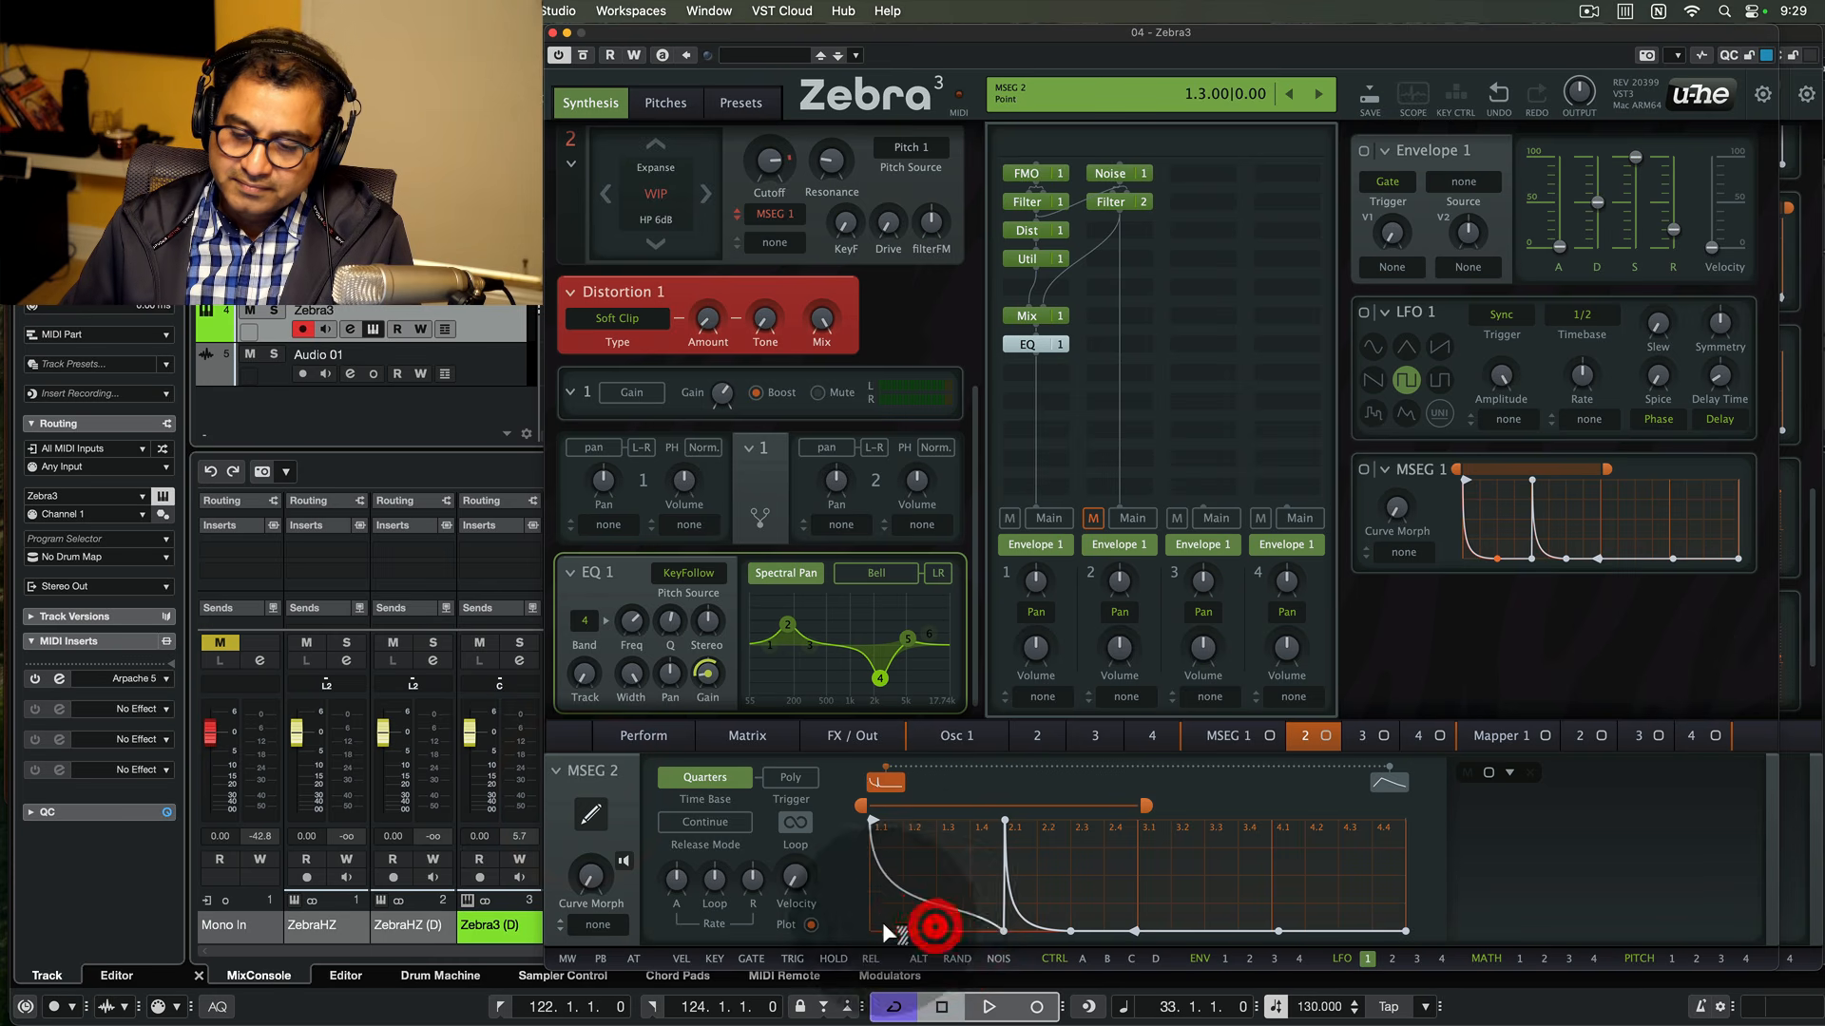
left_click_drag(920, 899, 872, 954)
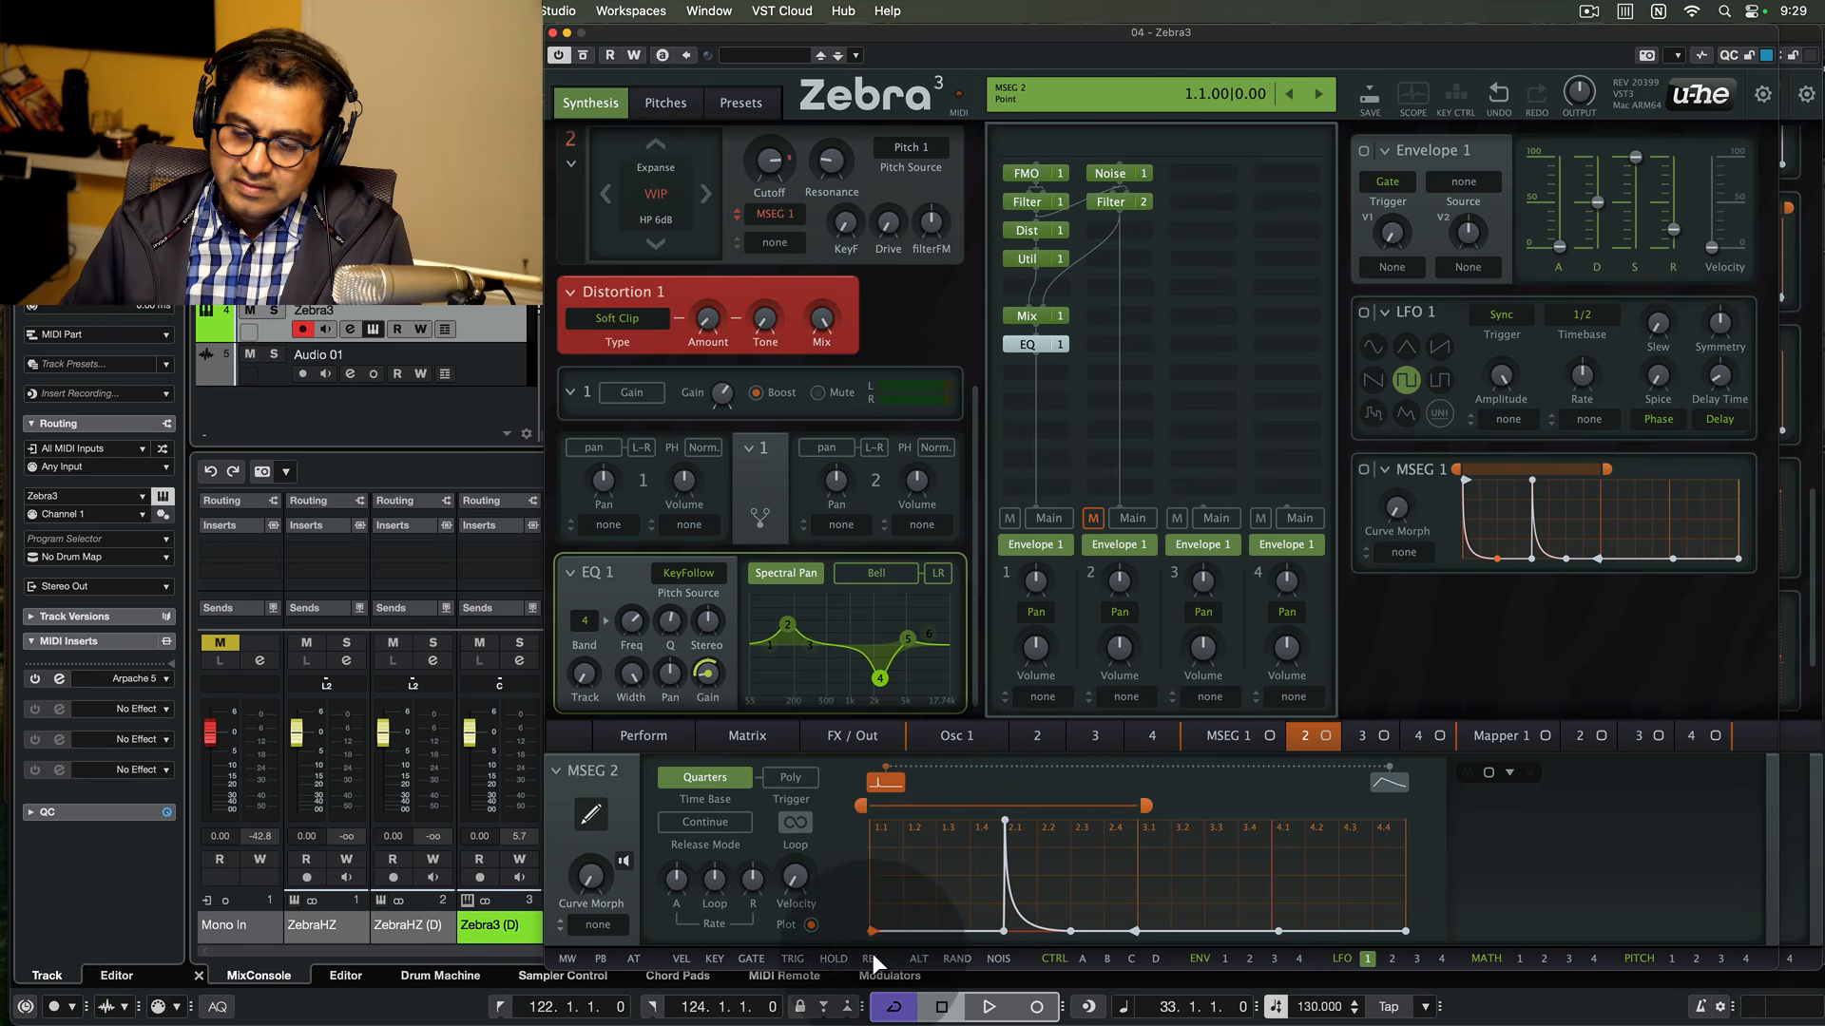
double_click(1004, 931)
left_click(1004, 821)
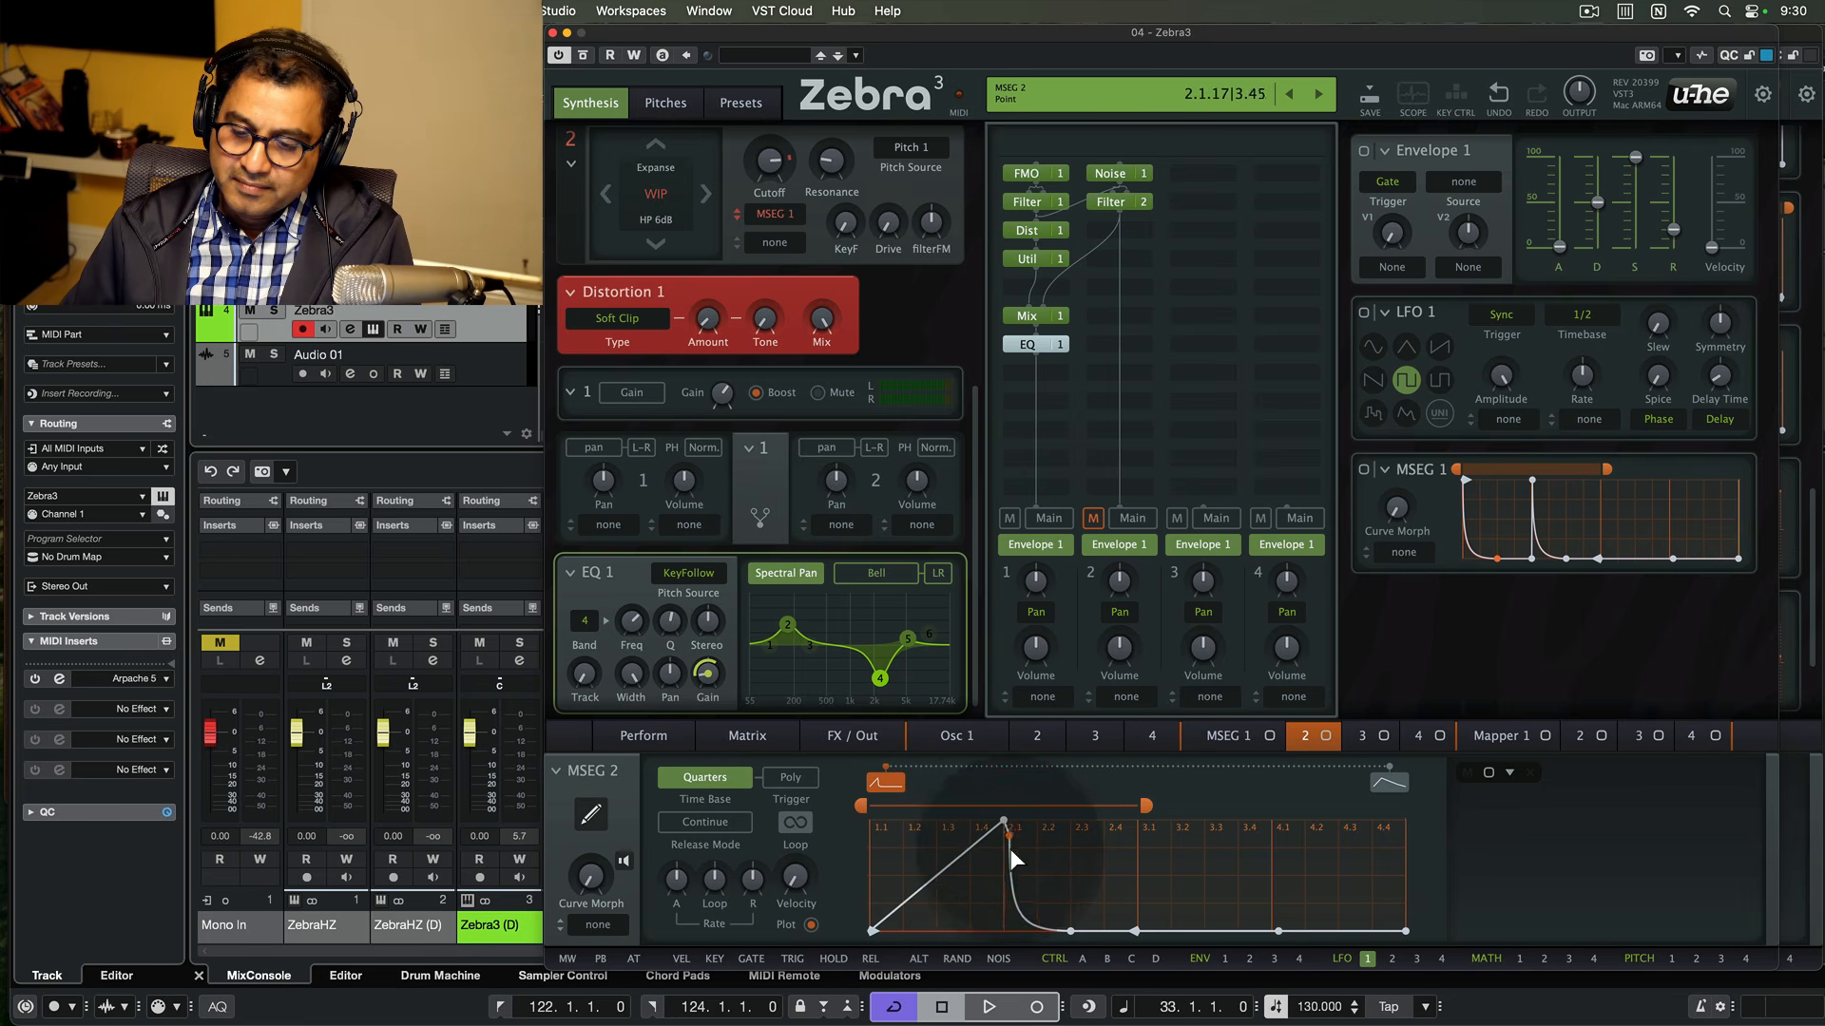
left_click_drag(1012, 848, 1141, 815)
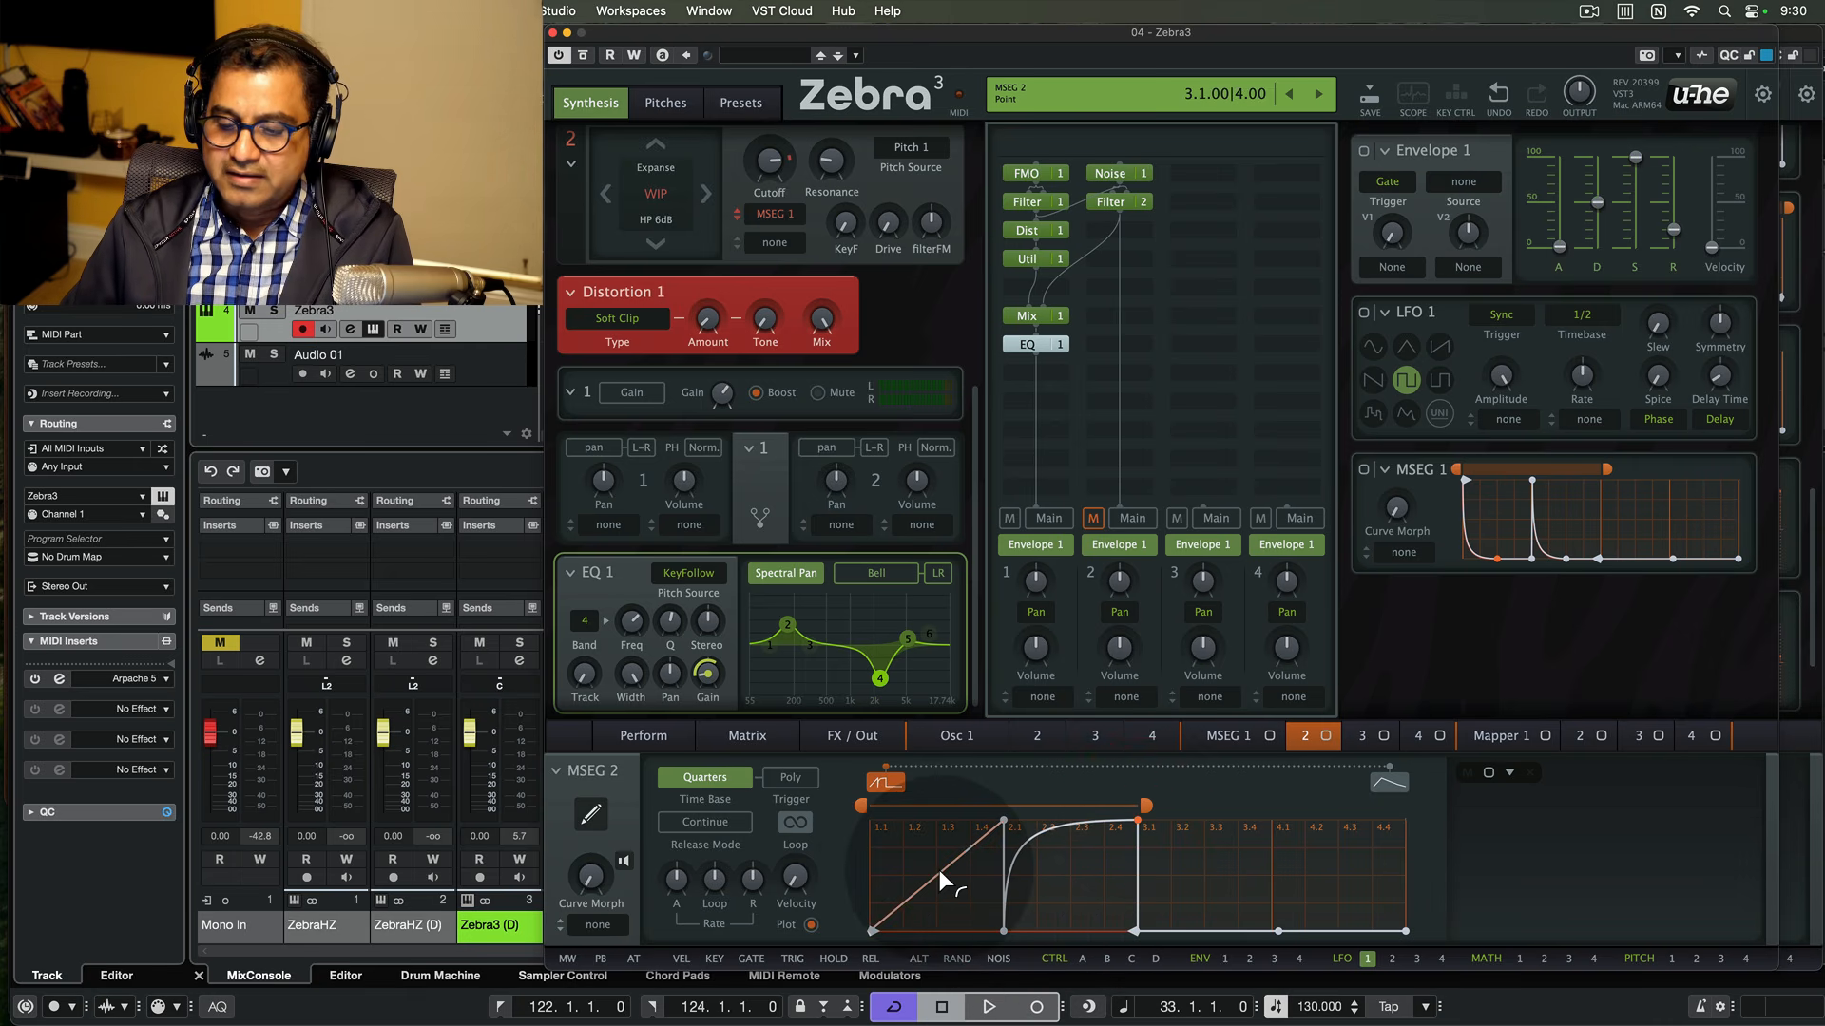
left_click_drag(939, 869, 943, 897)
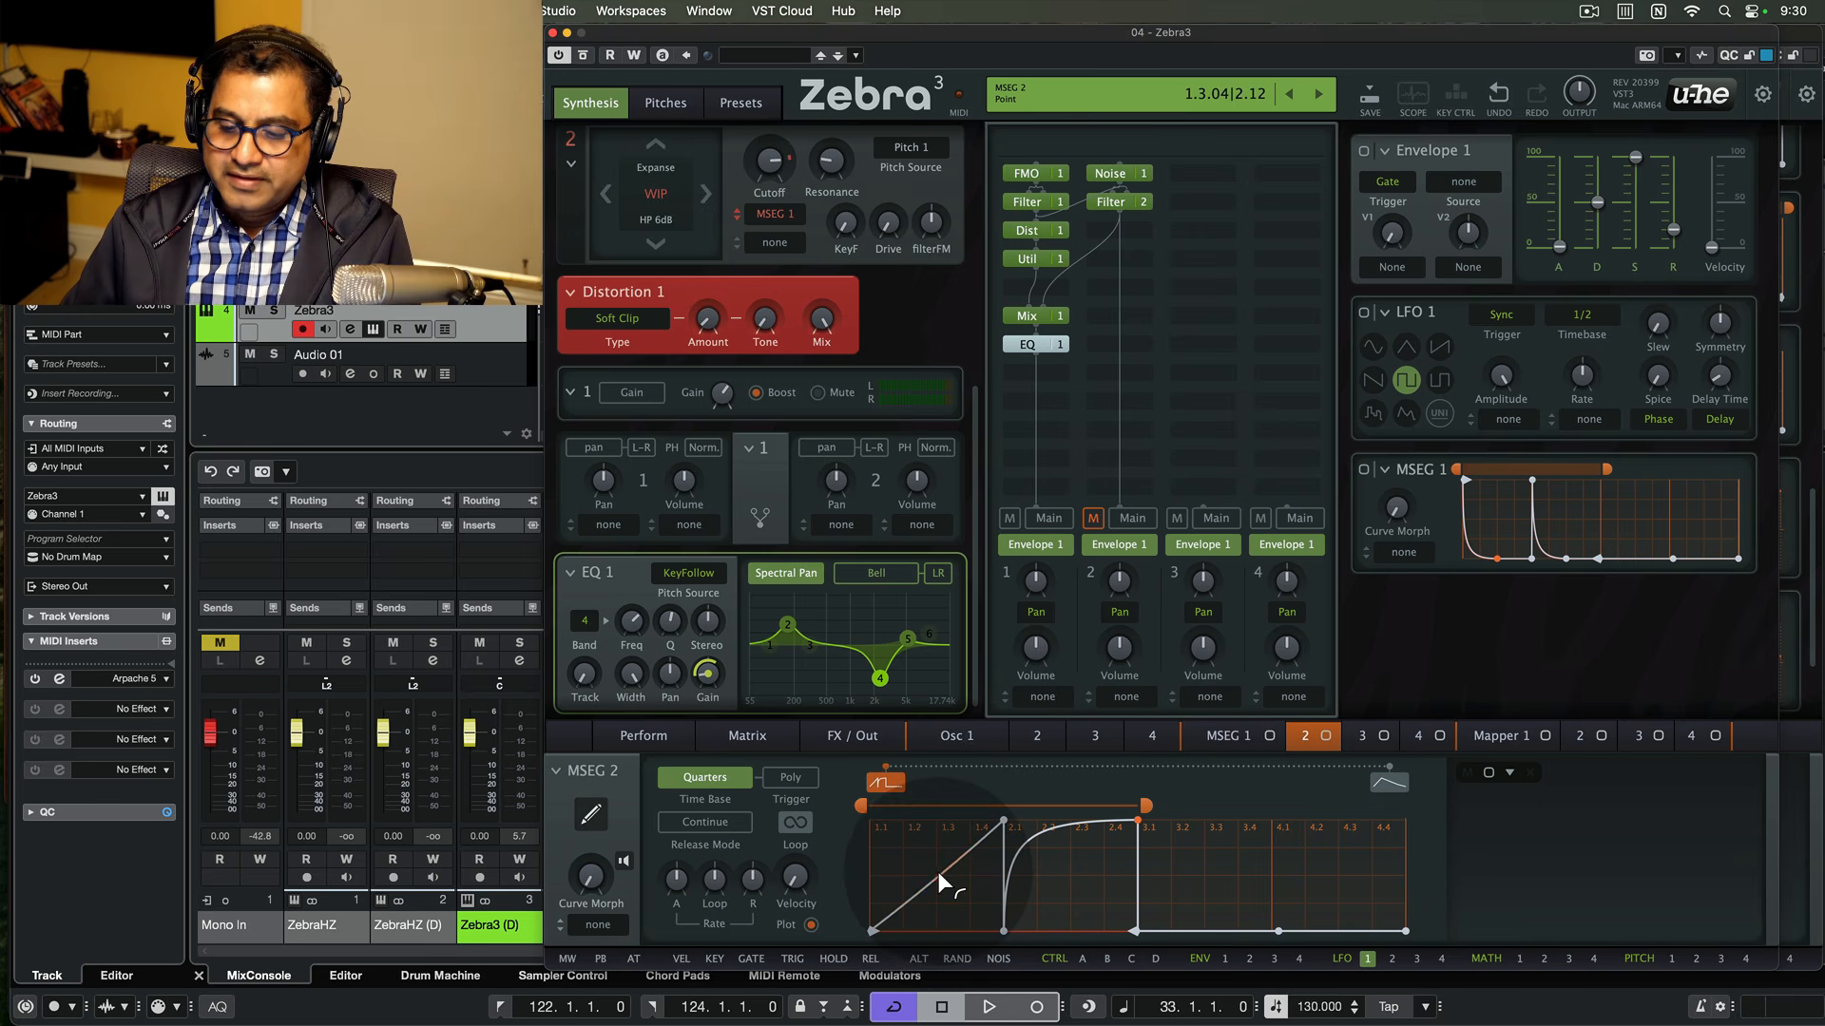
double_click(938, 871)
- Open MSEG 2 in the large editor and reset the second rising segment's curve to a straight line
left_click(593, 816)
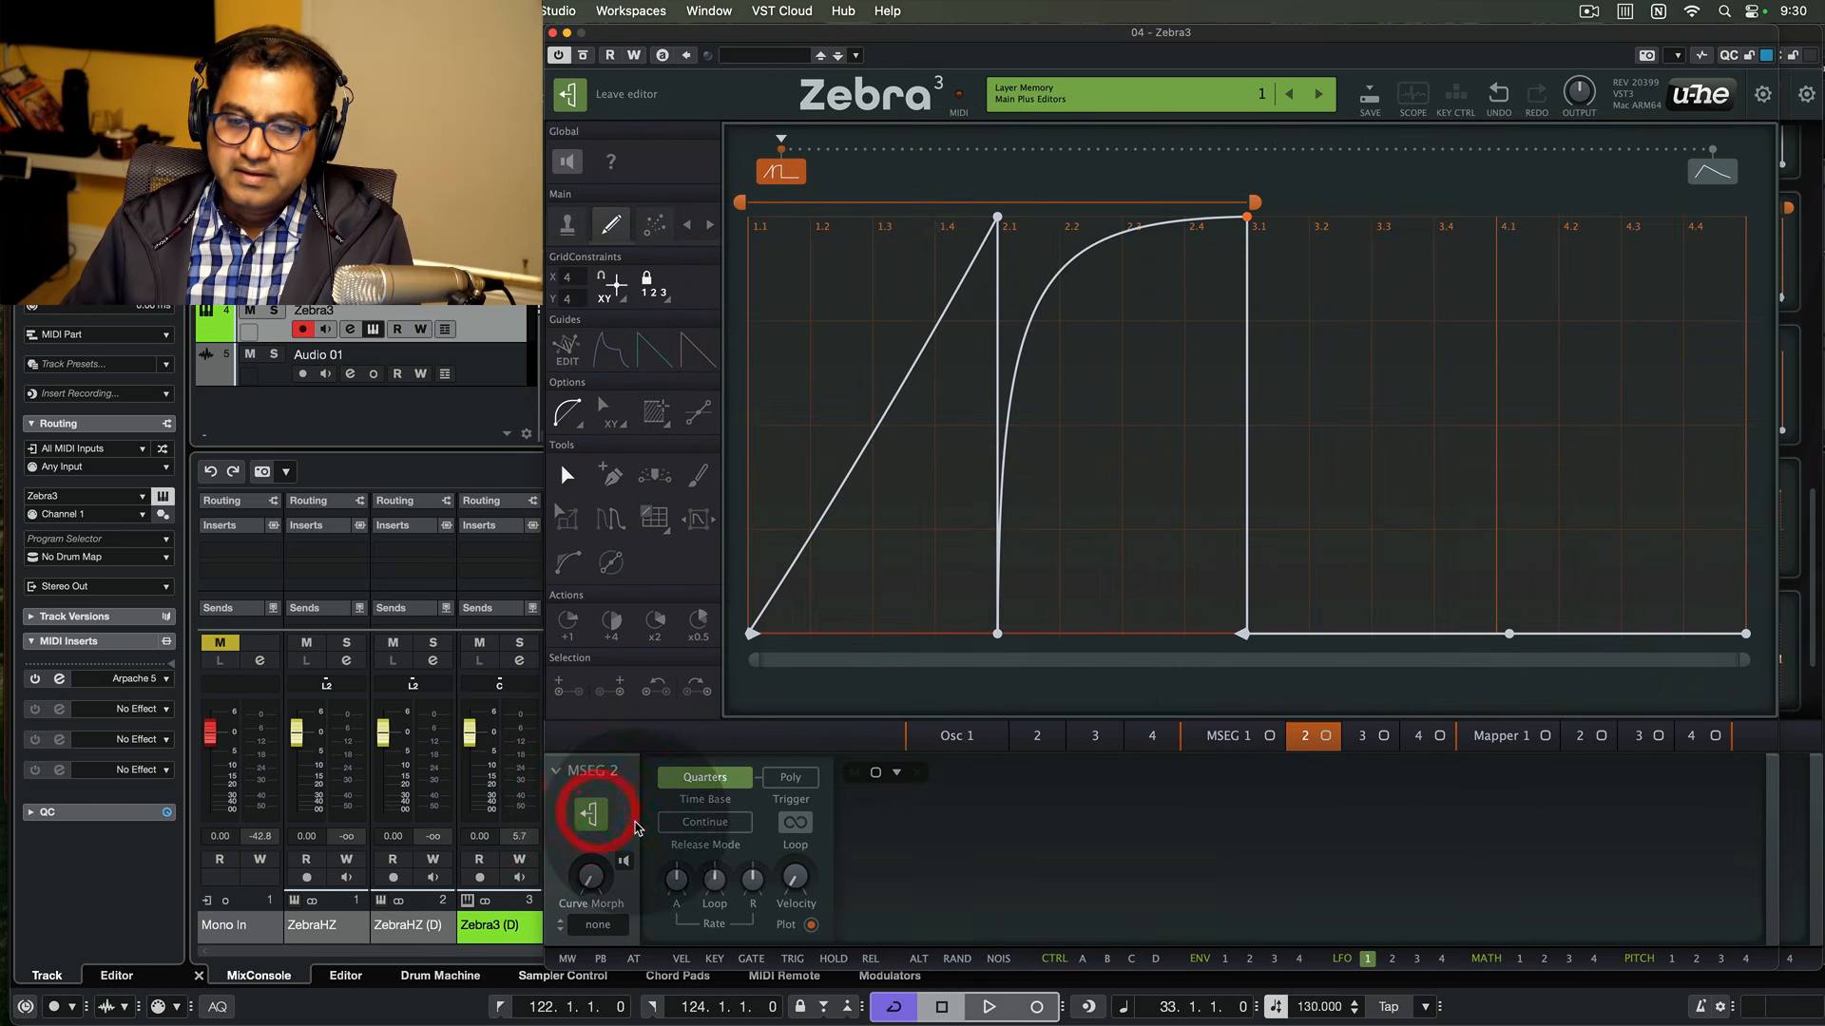
left_click(1018, 354)
double_click(1018, 353)
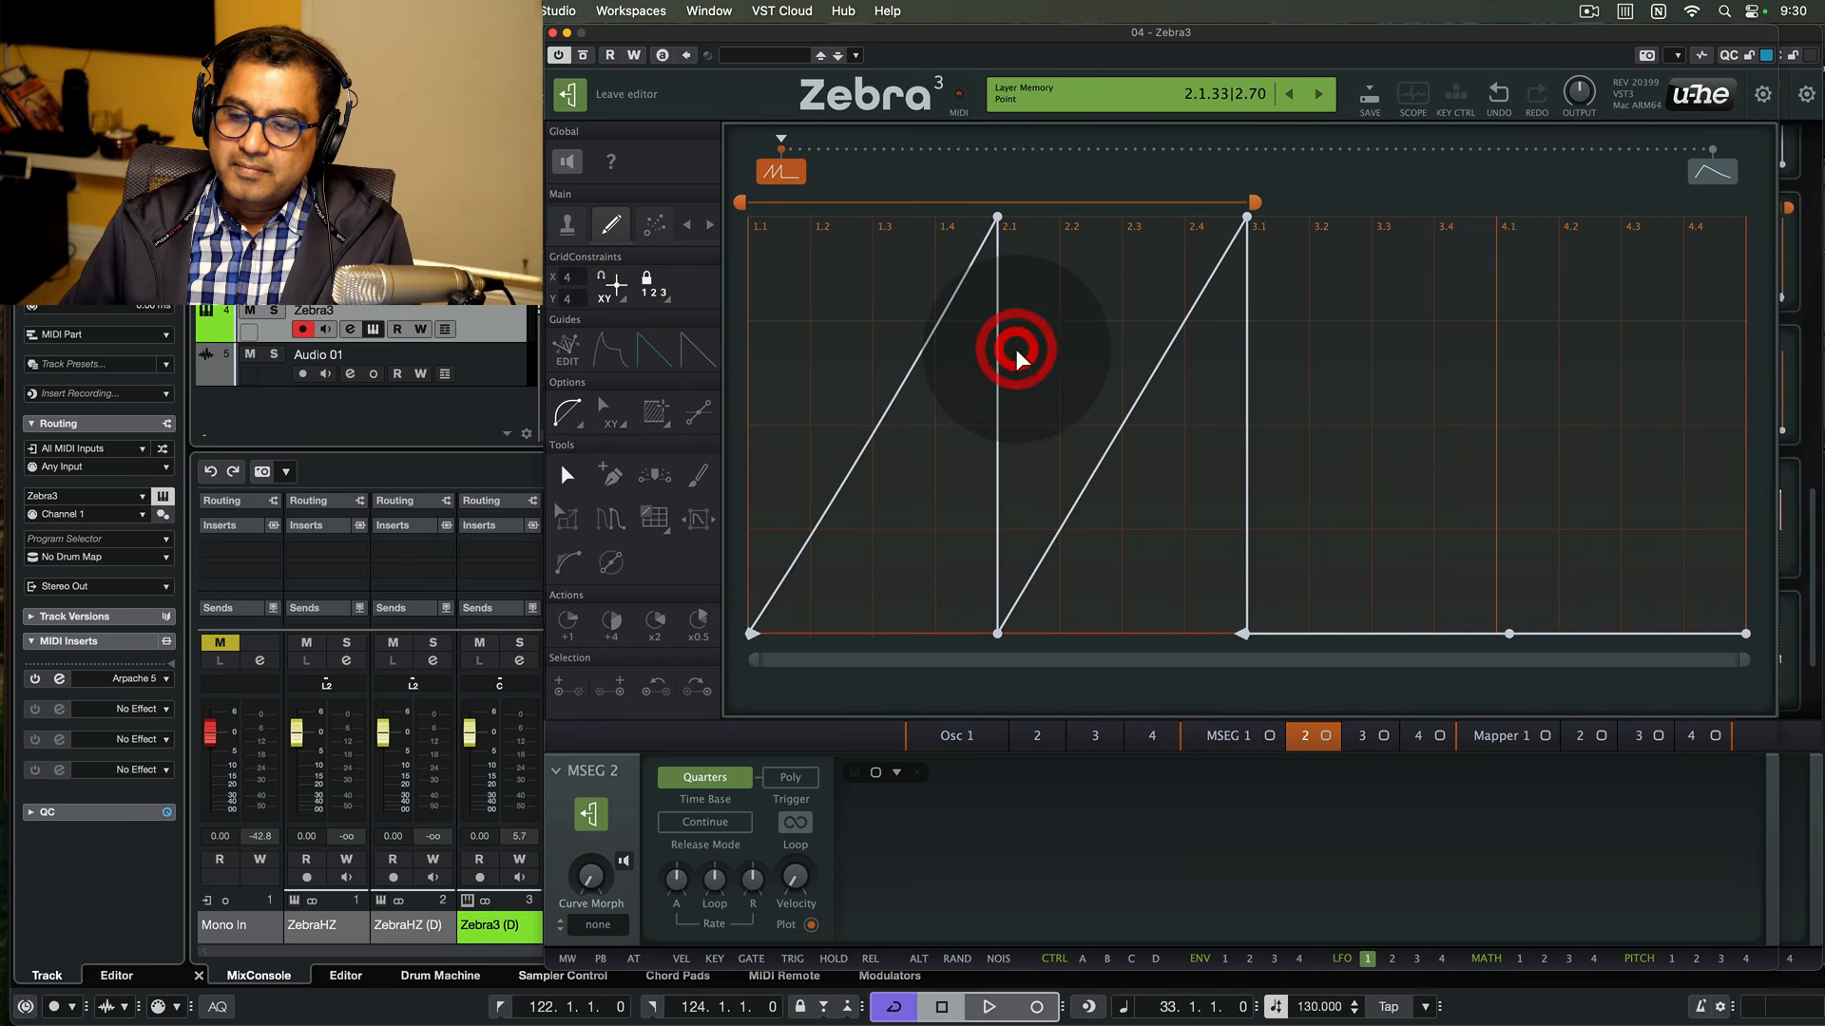
- Bend both rising segments of MSEG 2 into S-shaped curves using the S curvature option and leave the large editor
left_click(580, 418)
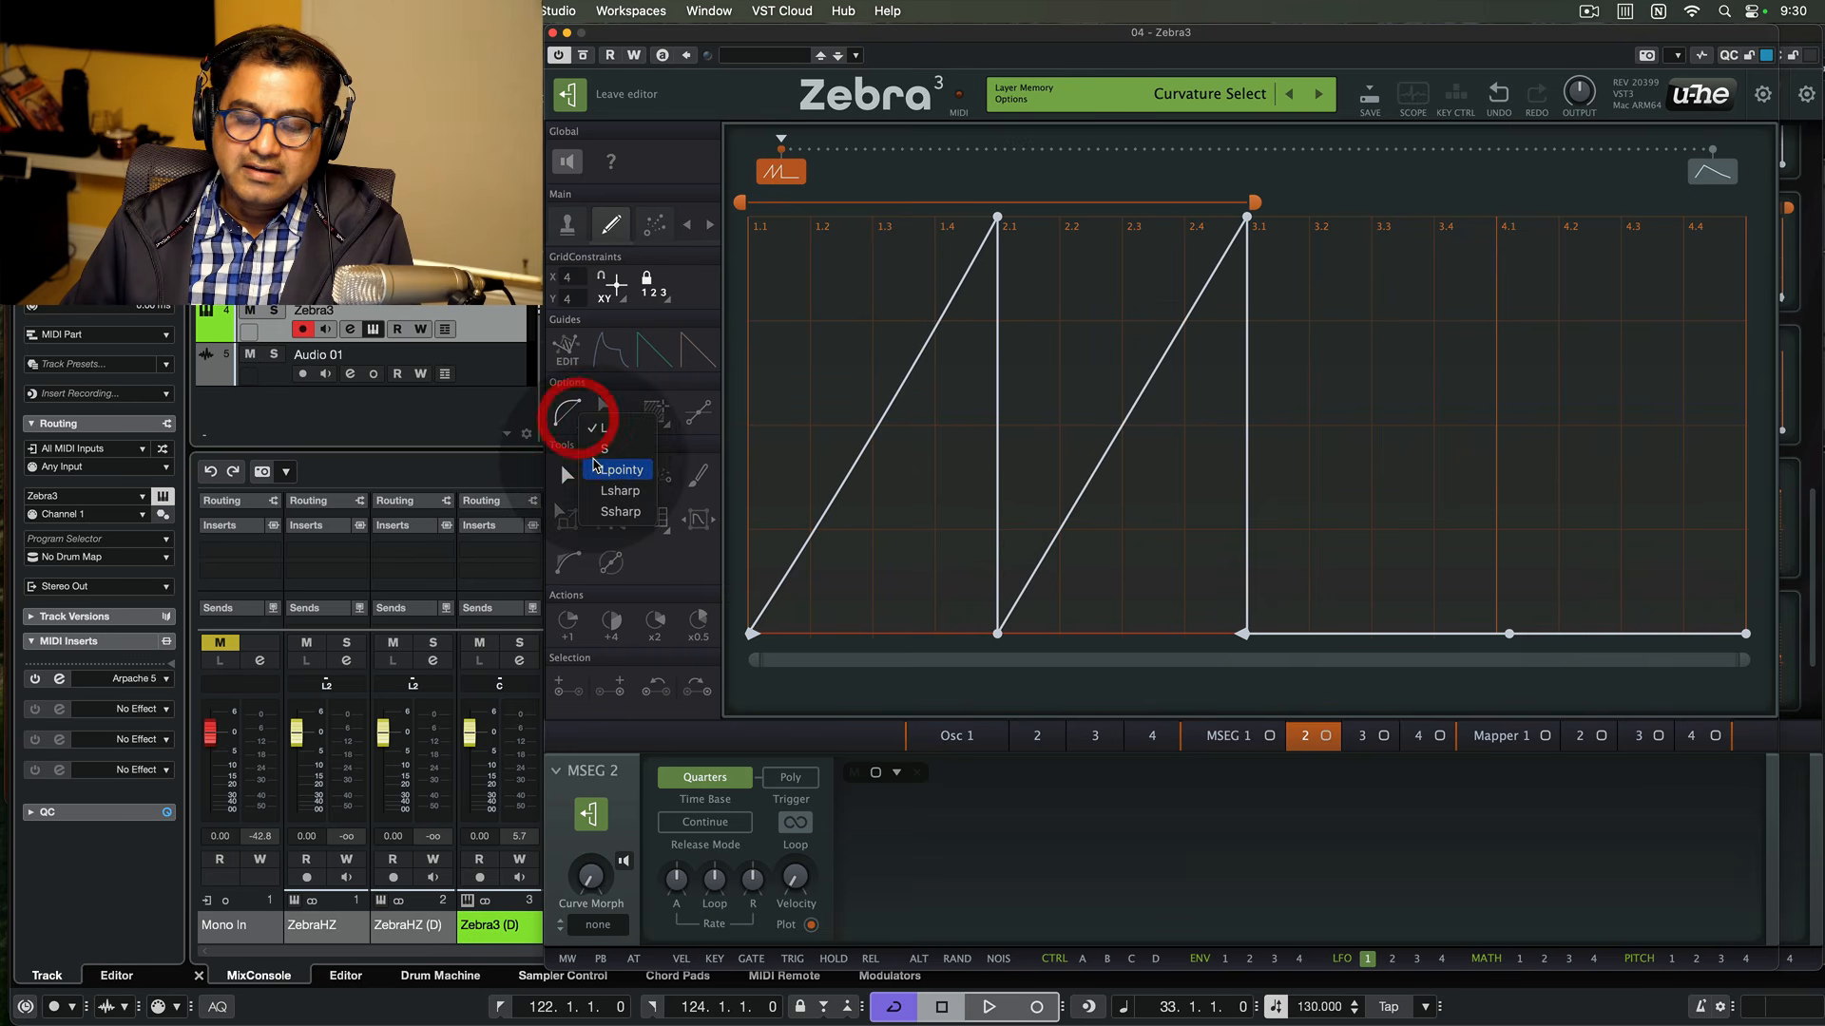
left_click(604, 457)
left_click_drag(860, 463, 876, 550)
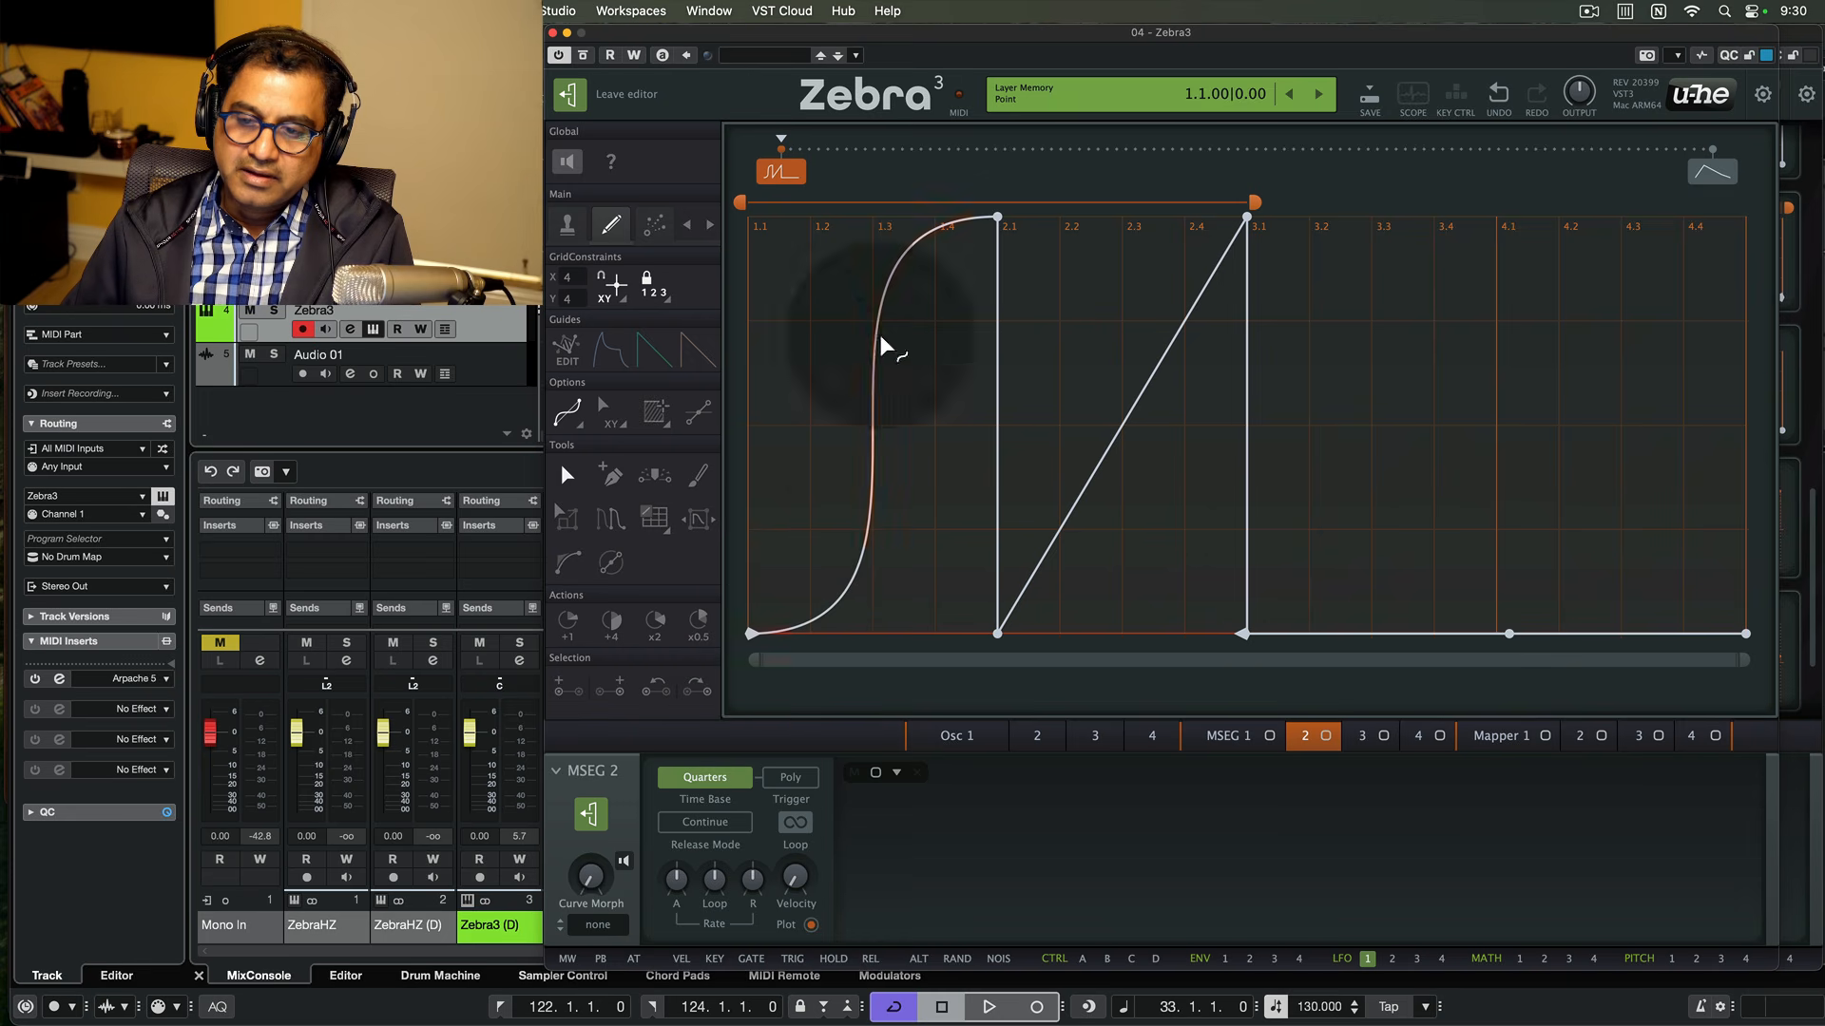
left_click_drag(1125, 423, 1156, 530)
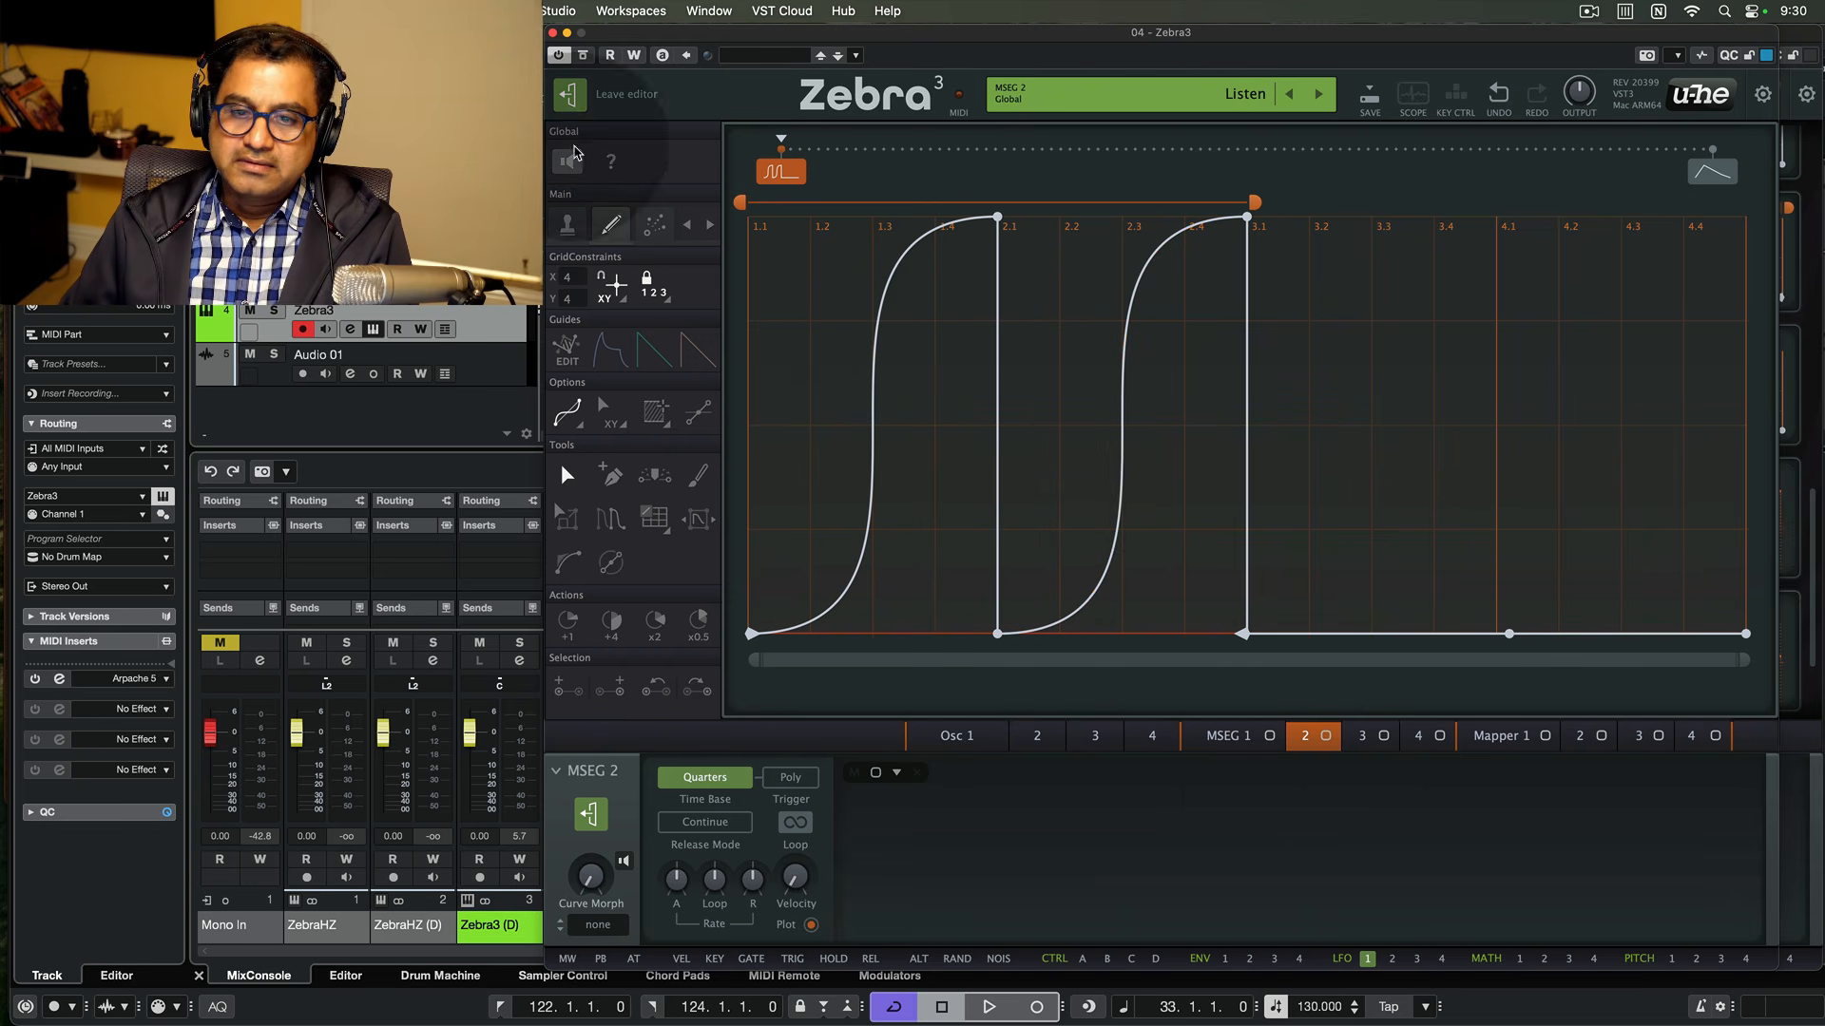
left_click(568, 94)
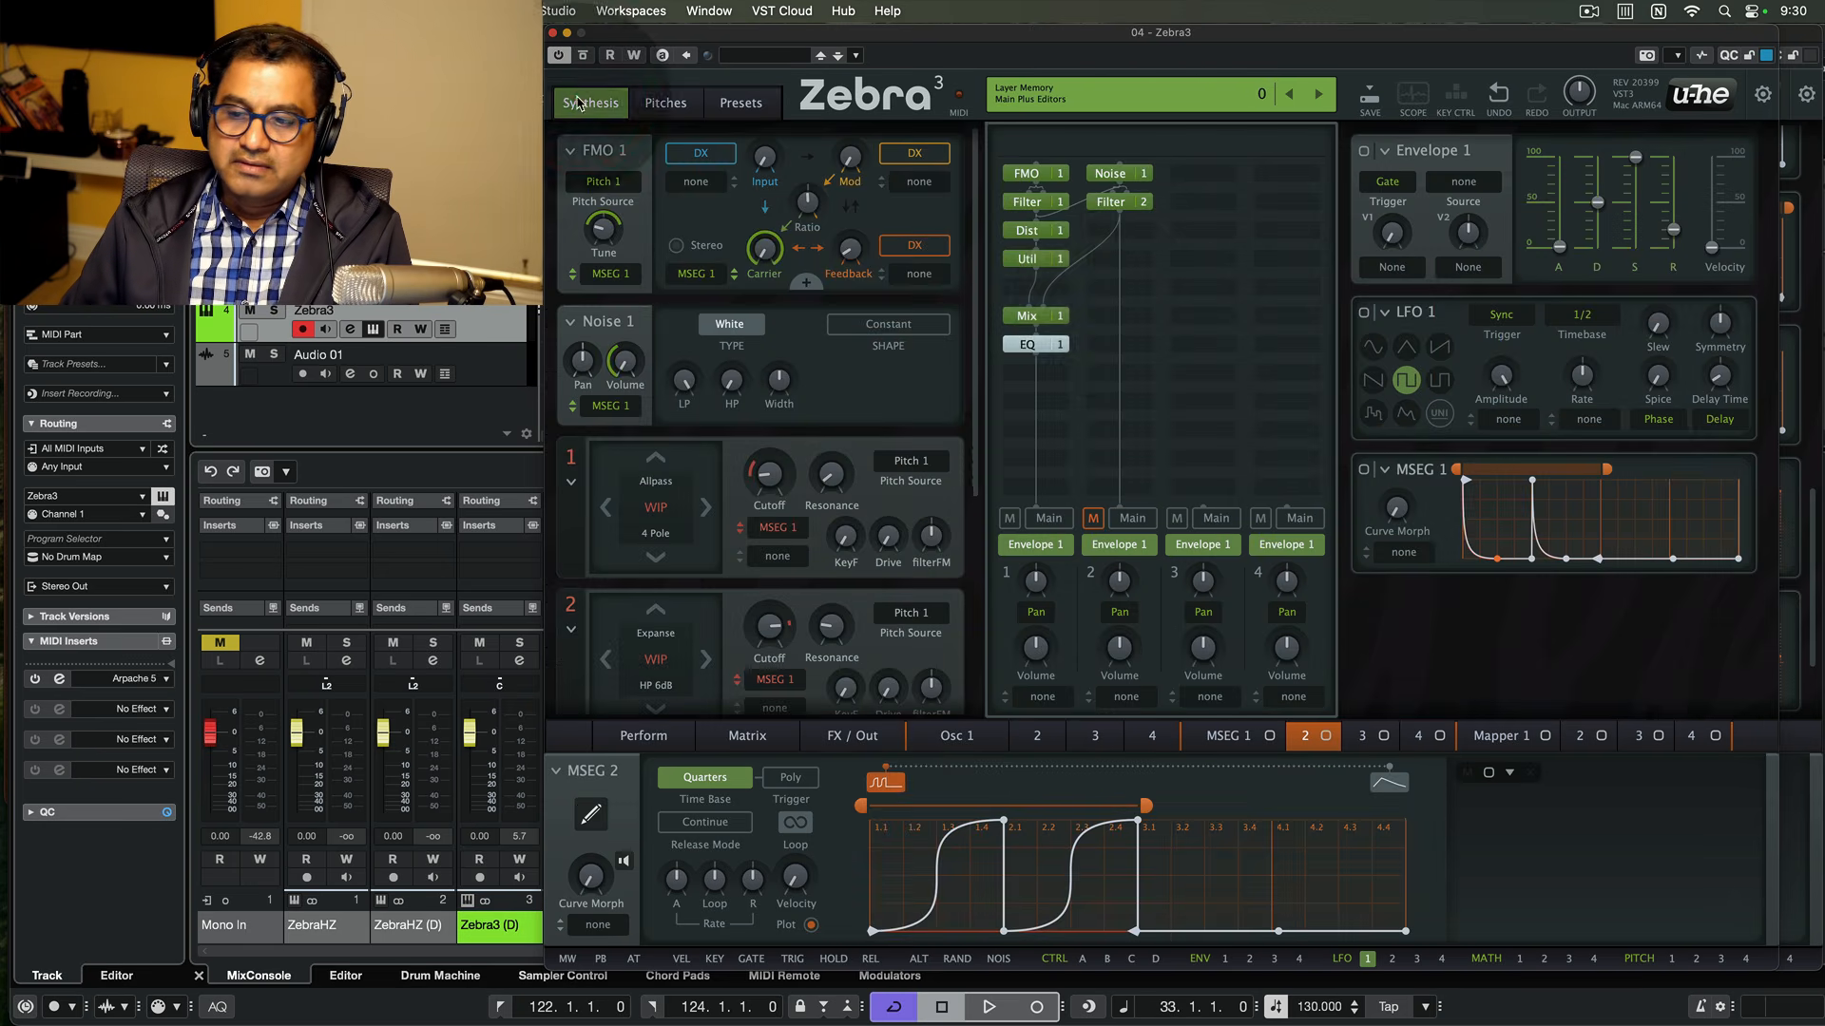
- Add FMO 2 to lane 2 beside Mix 1, and isolate it by muting lane 1 and unmuting lane 2
left_click(1105, 306)
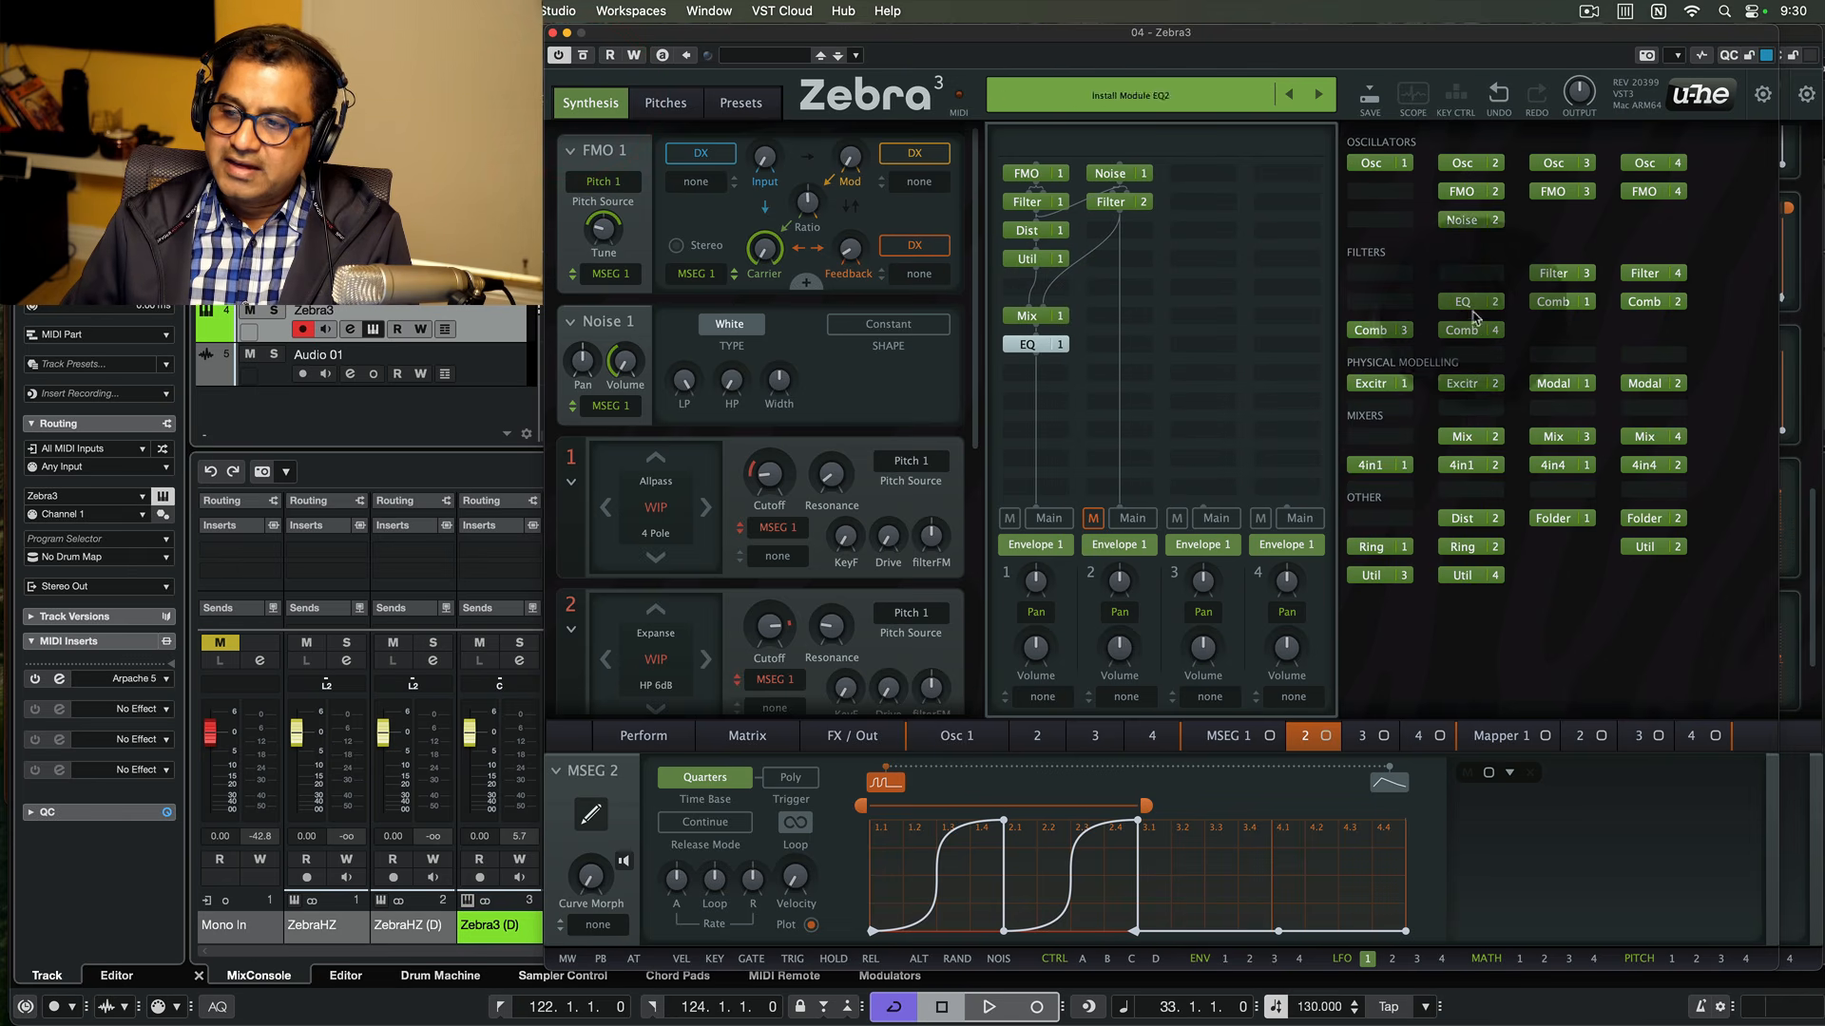
left_click(1472, 194)
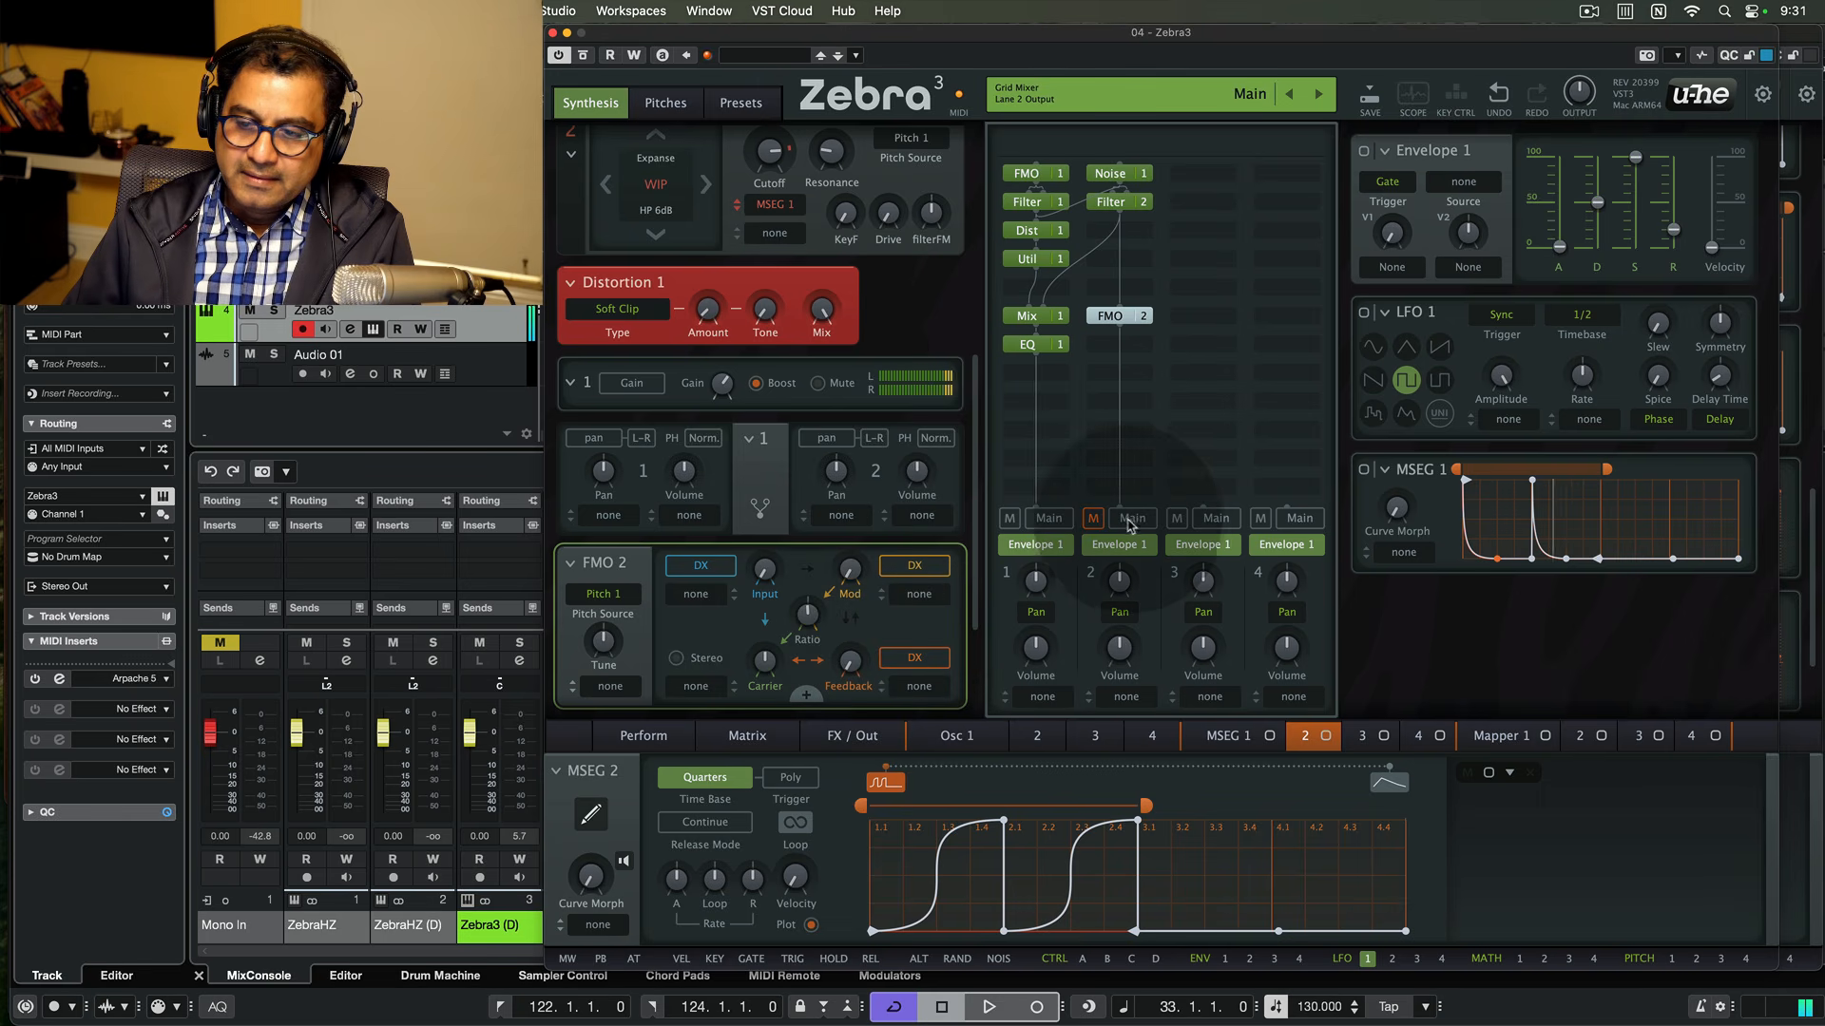
left_click(1009, 518)
left_click(1093, 518)
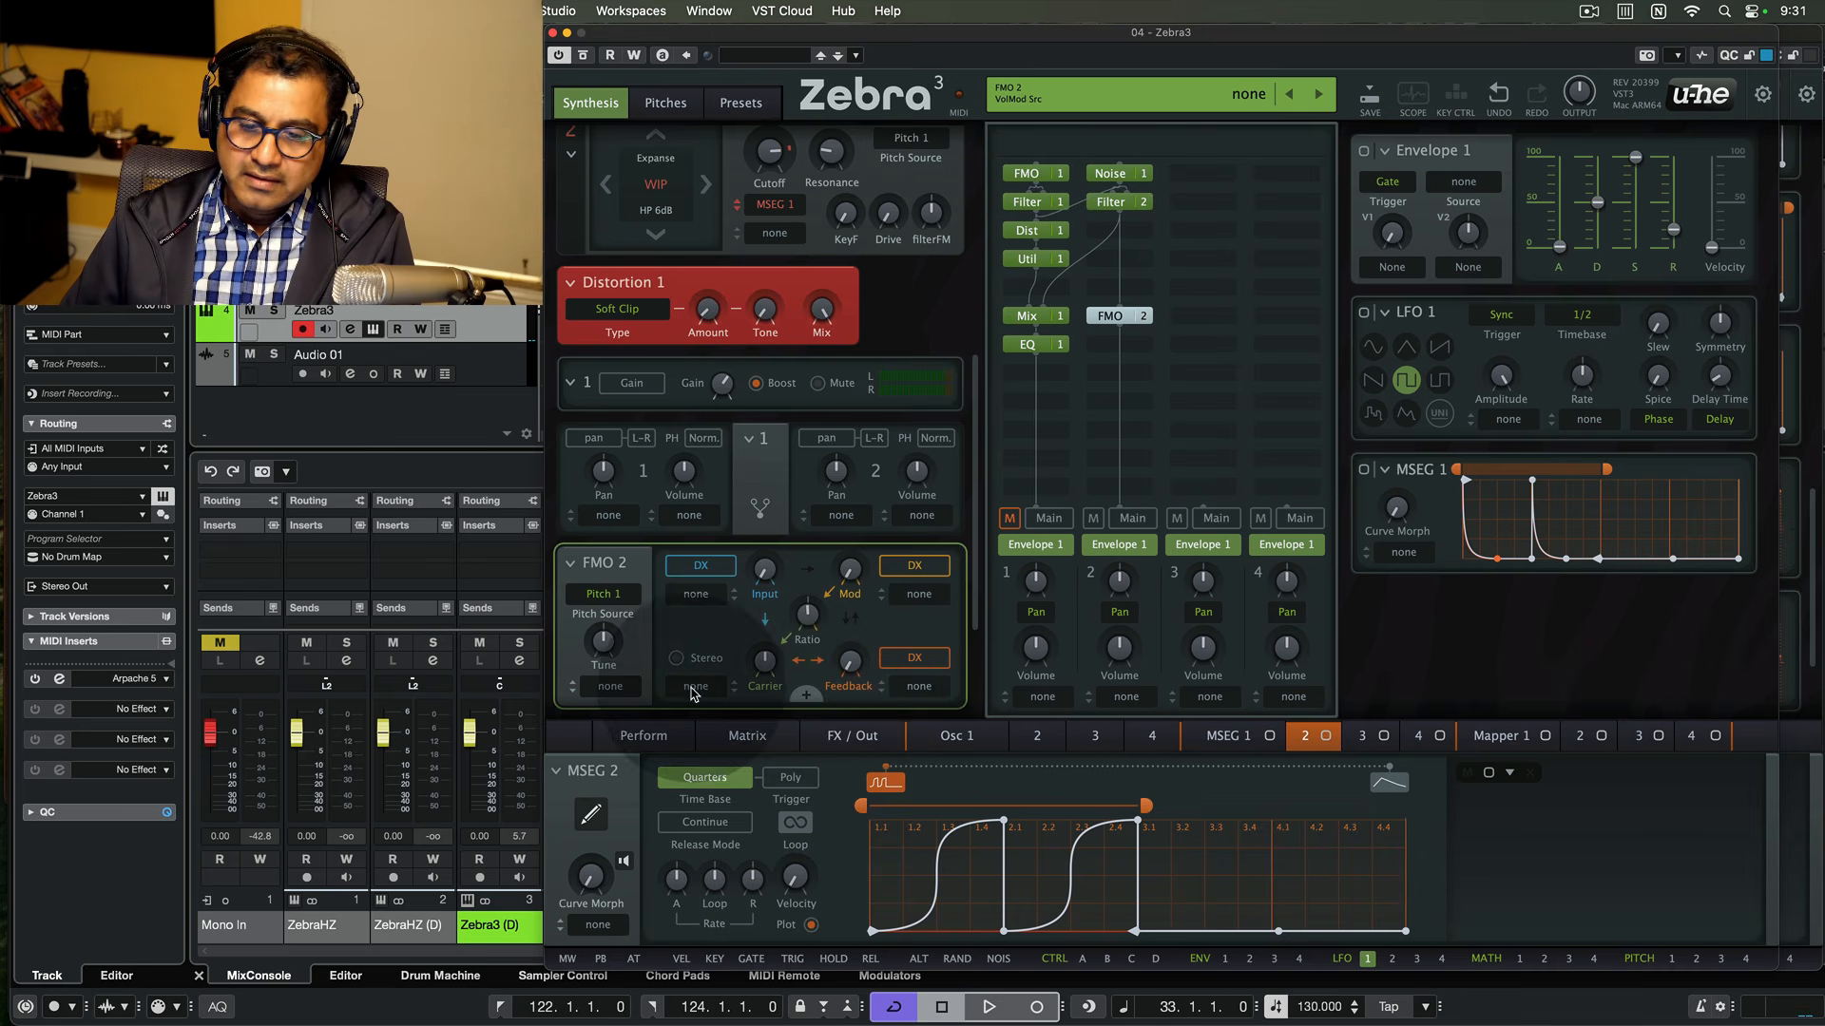
- Assign MSEG 2 as the modulation source of FMO 2's carrier volume and unmute lane 1
left_click(693, 686)
left_click(744, 631)
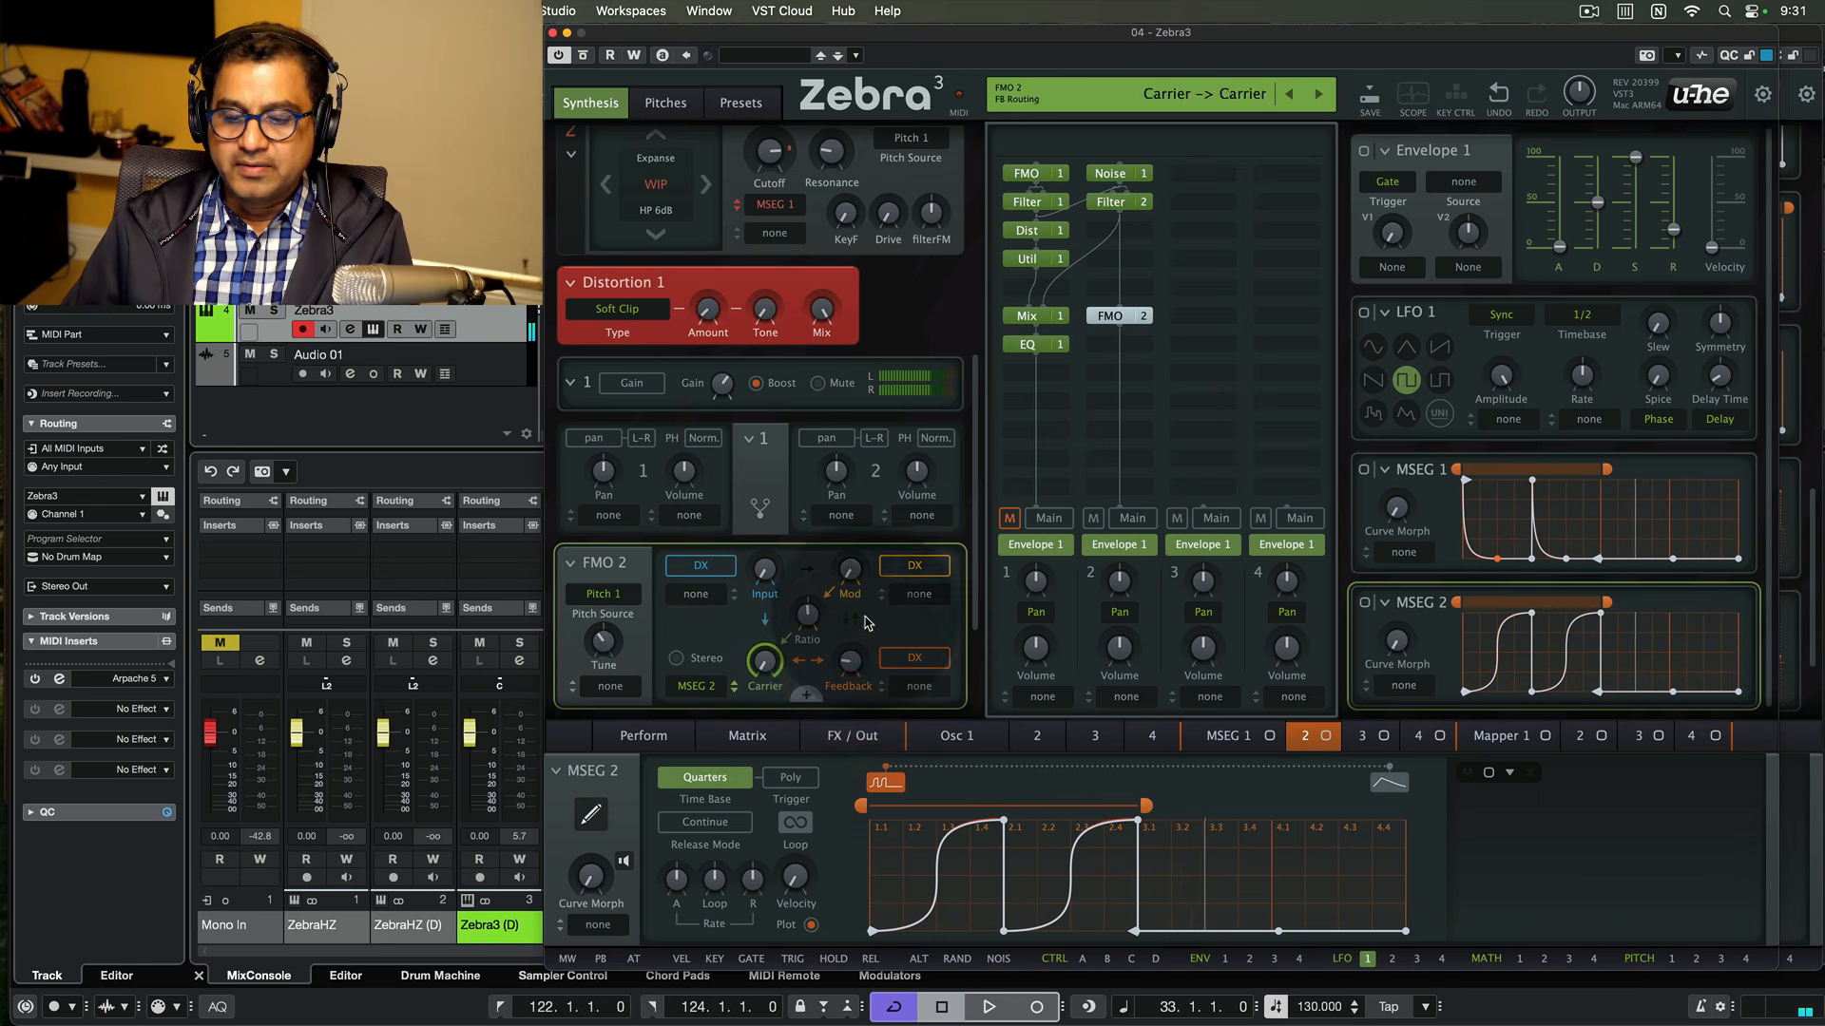
left_click(1009, 518)
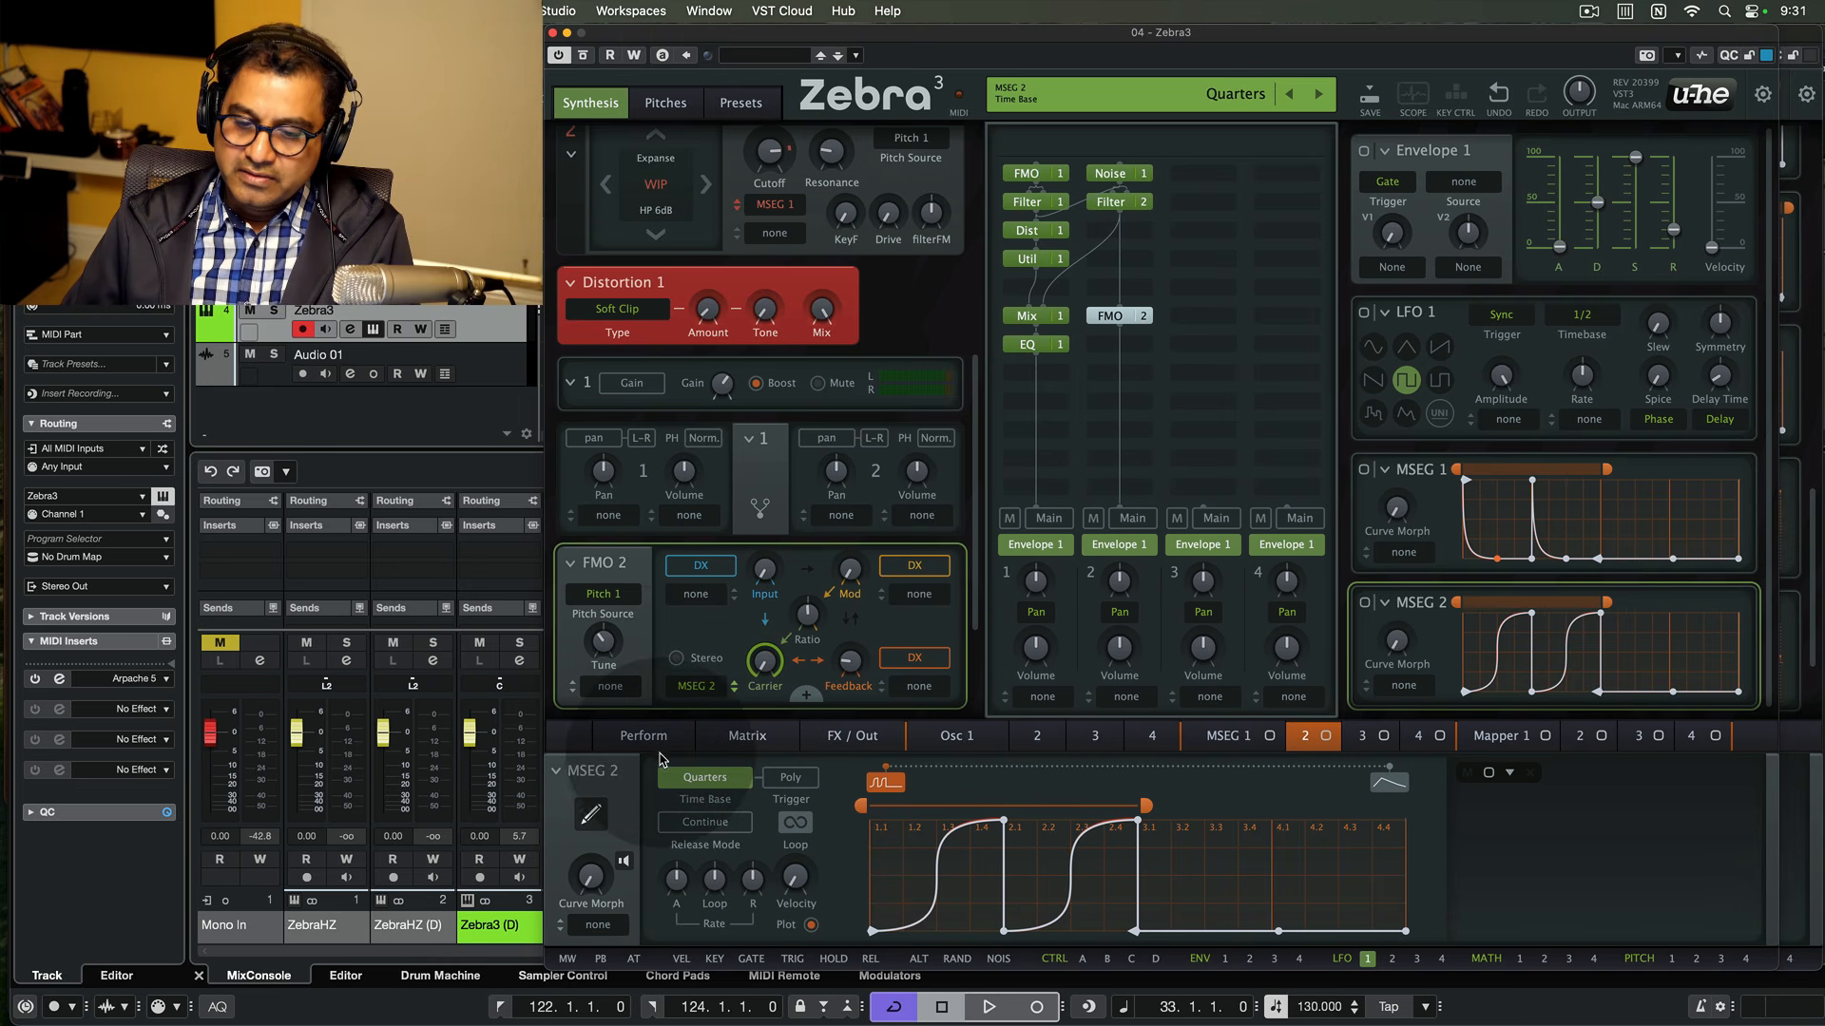
- Add the Comp1 compressor to the main bus of the effects grid
left_click(837, 735)
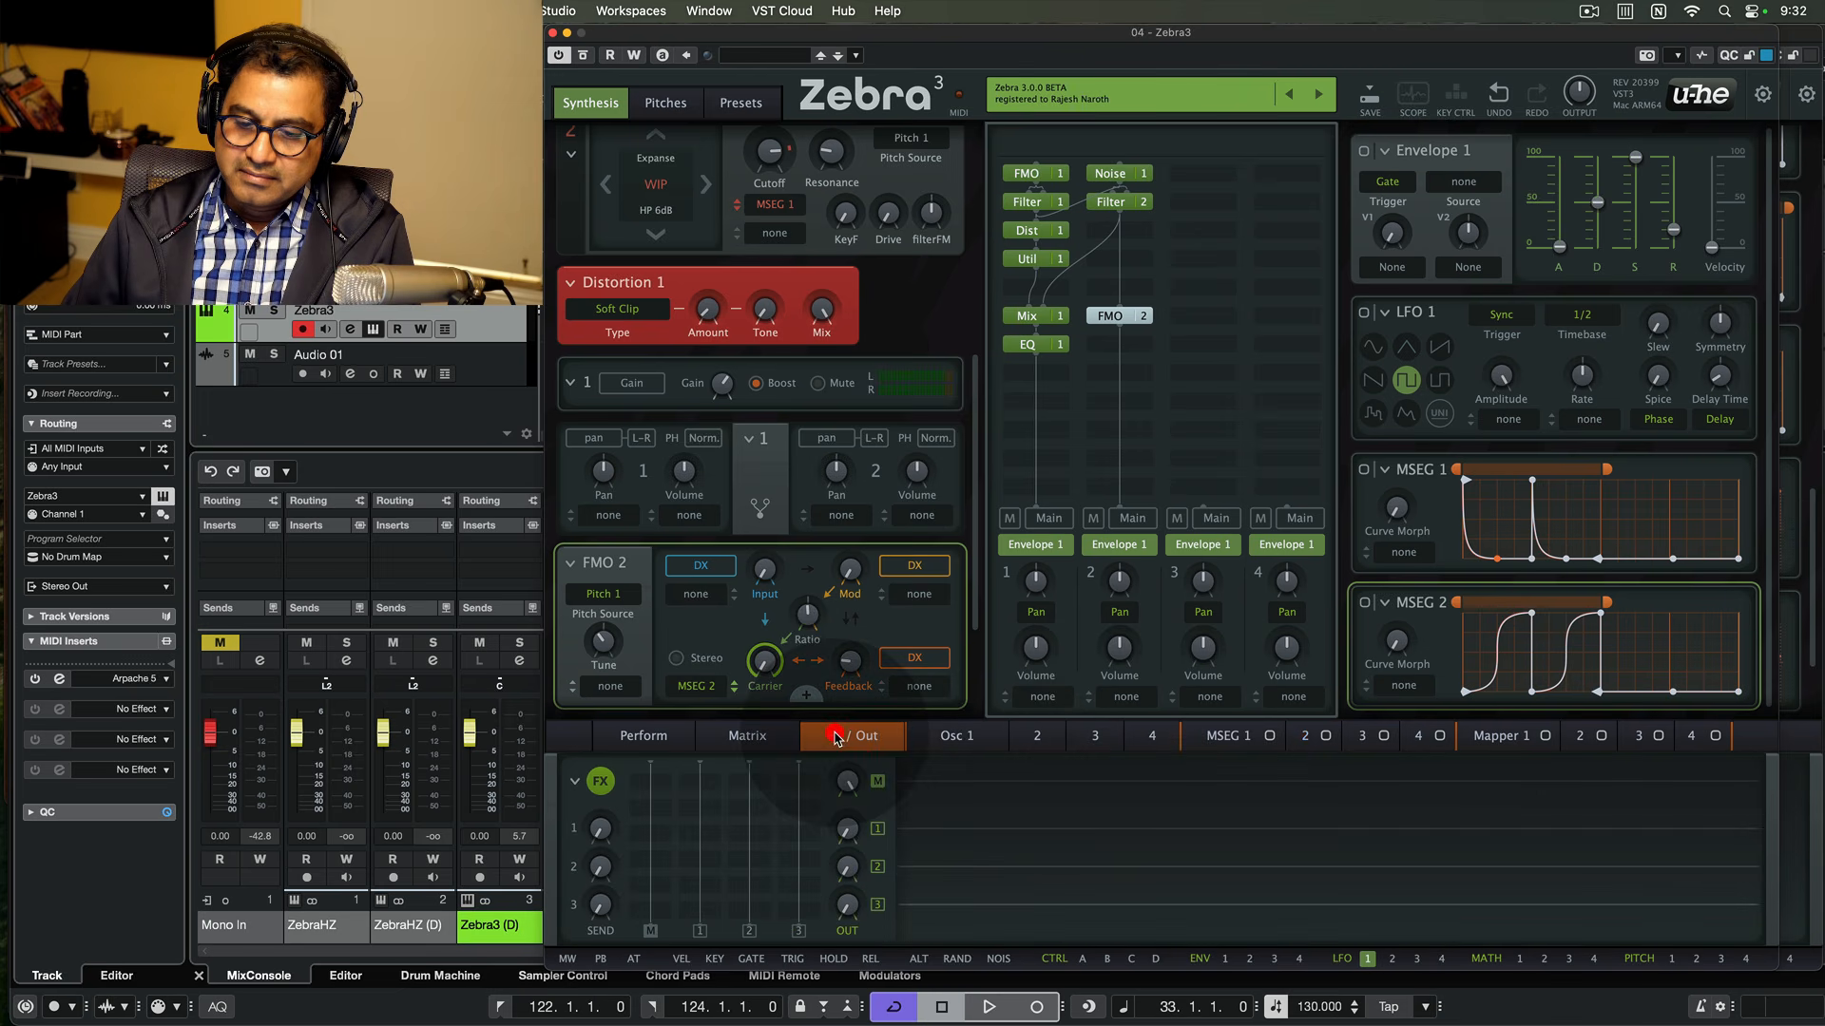
left_click(639, 795)
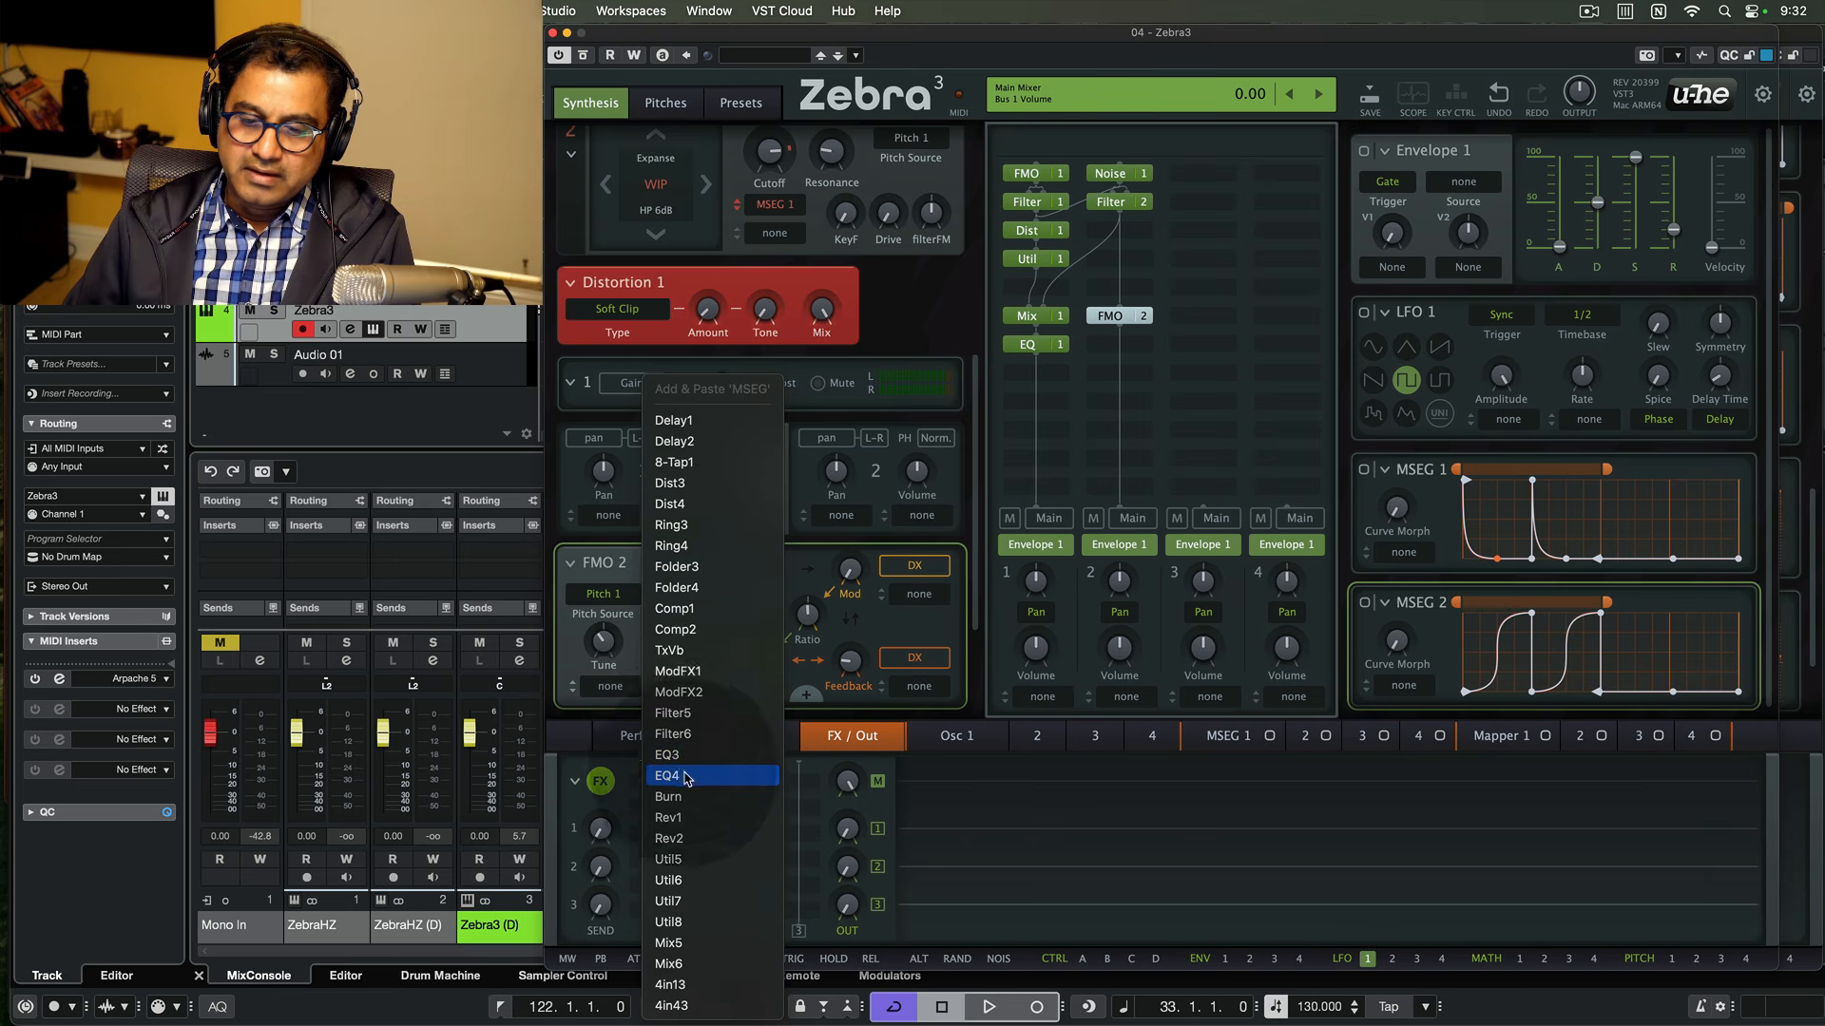
left_click(683, 611)
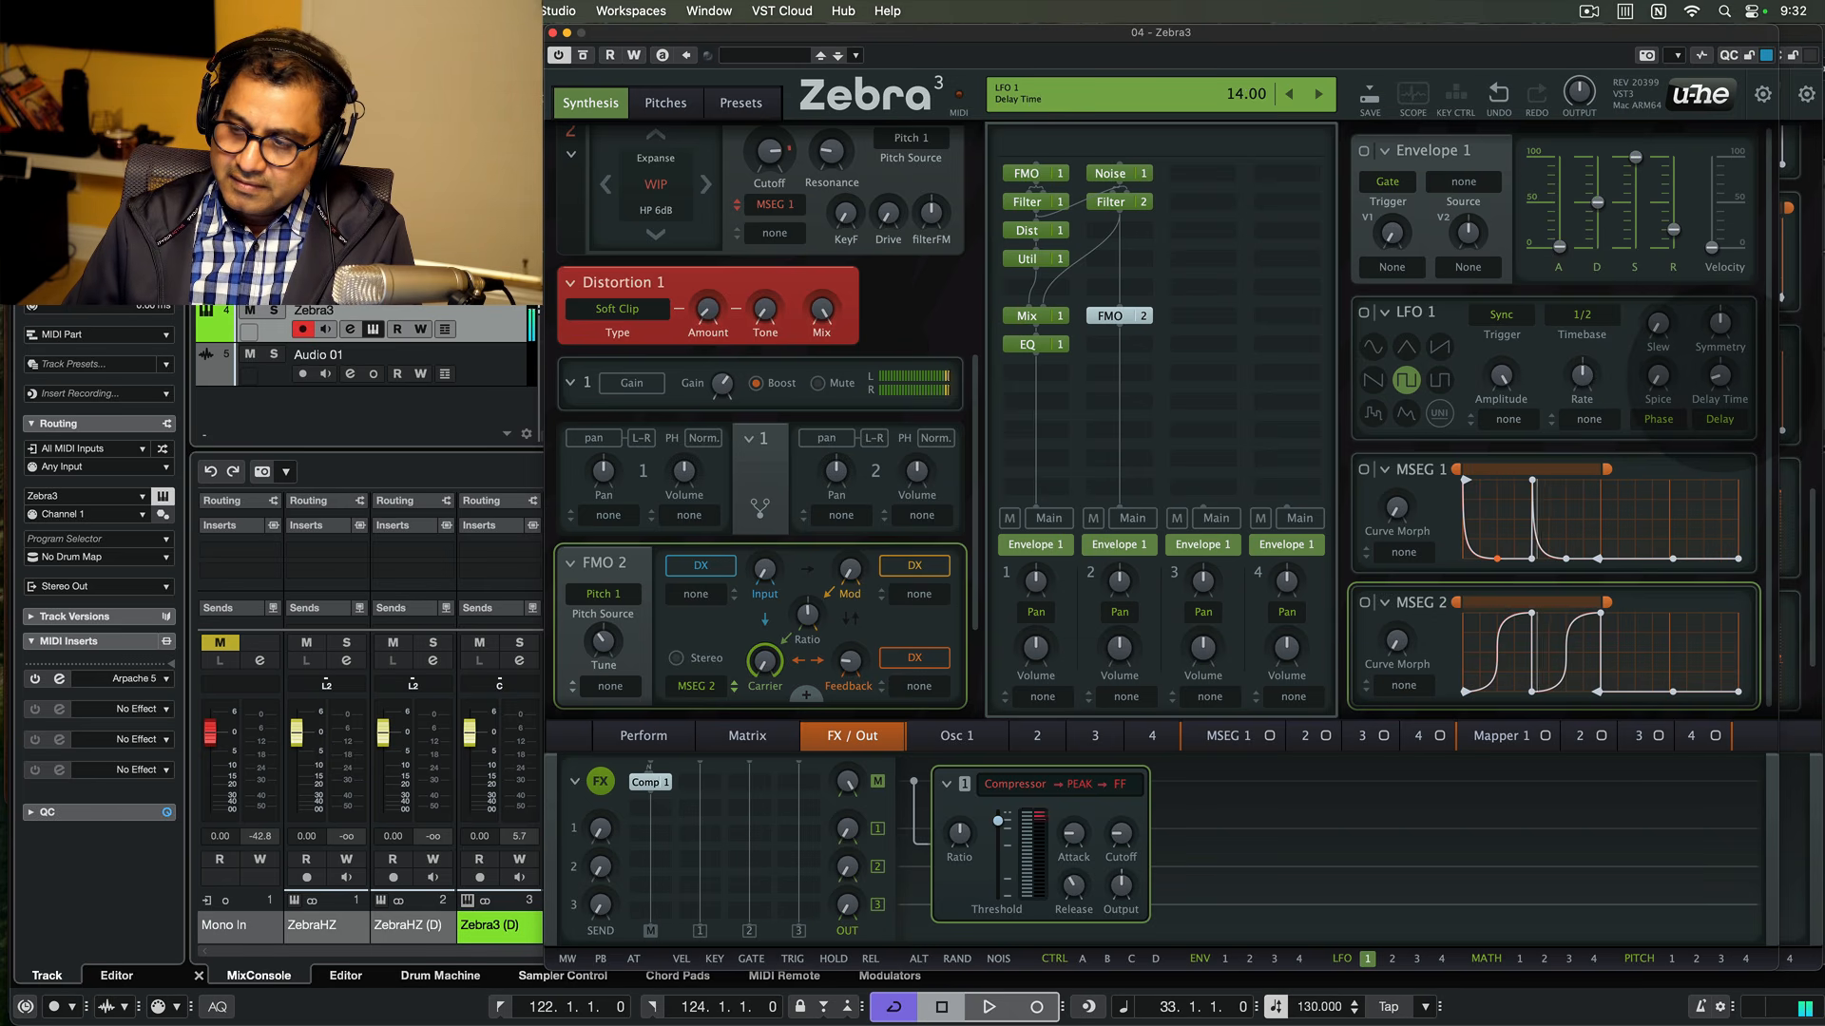
- Balance the lanes by lowering lane 2's volume to about 28 and slightly raising lane 1's volume
left_click_drag(1720, 381, 1716, 379)
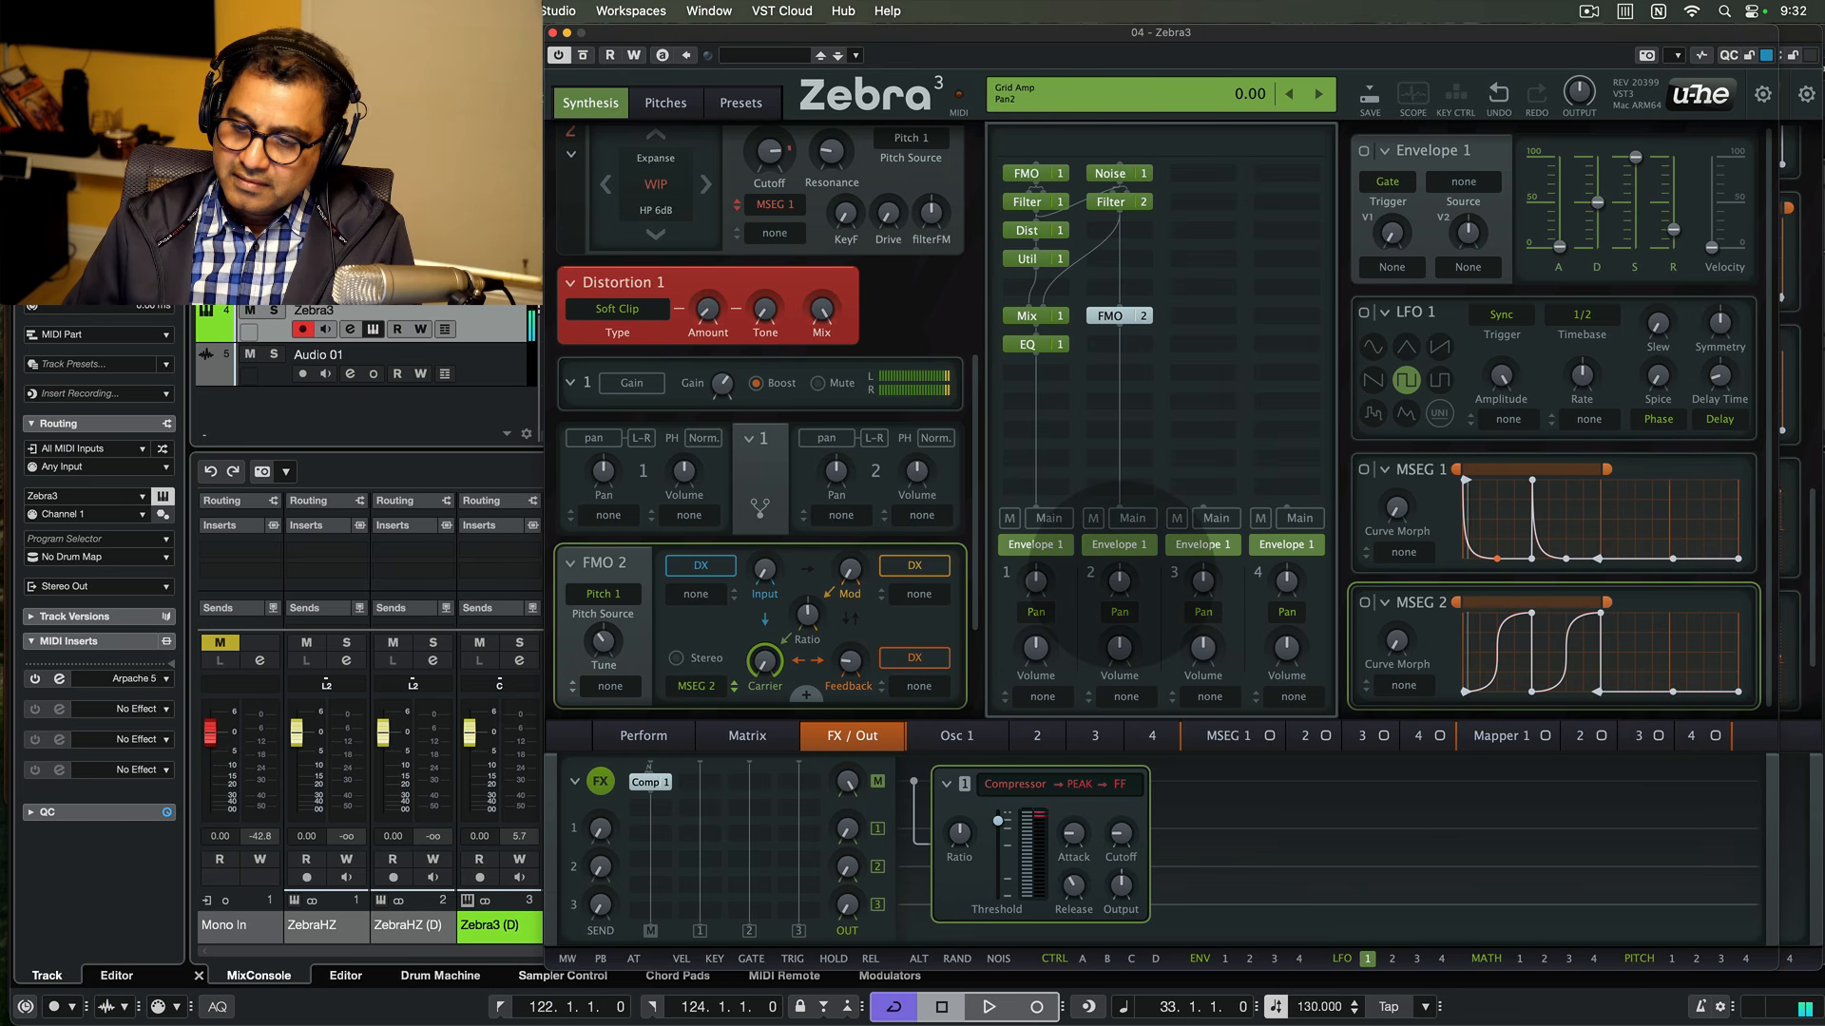
left_click(1119, 579)
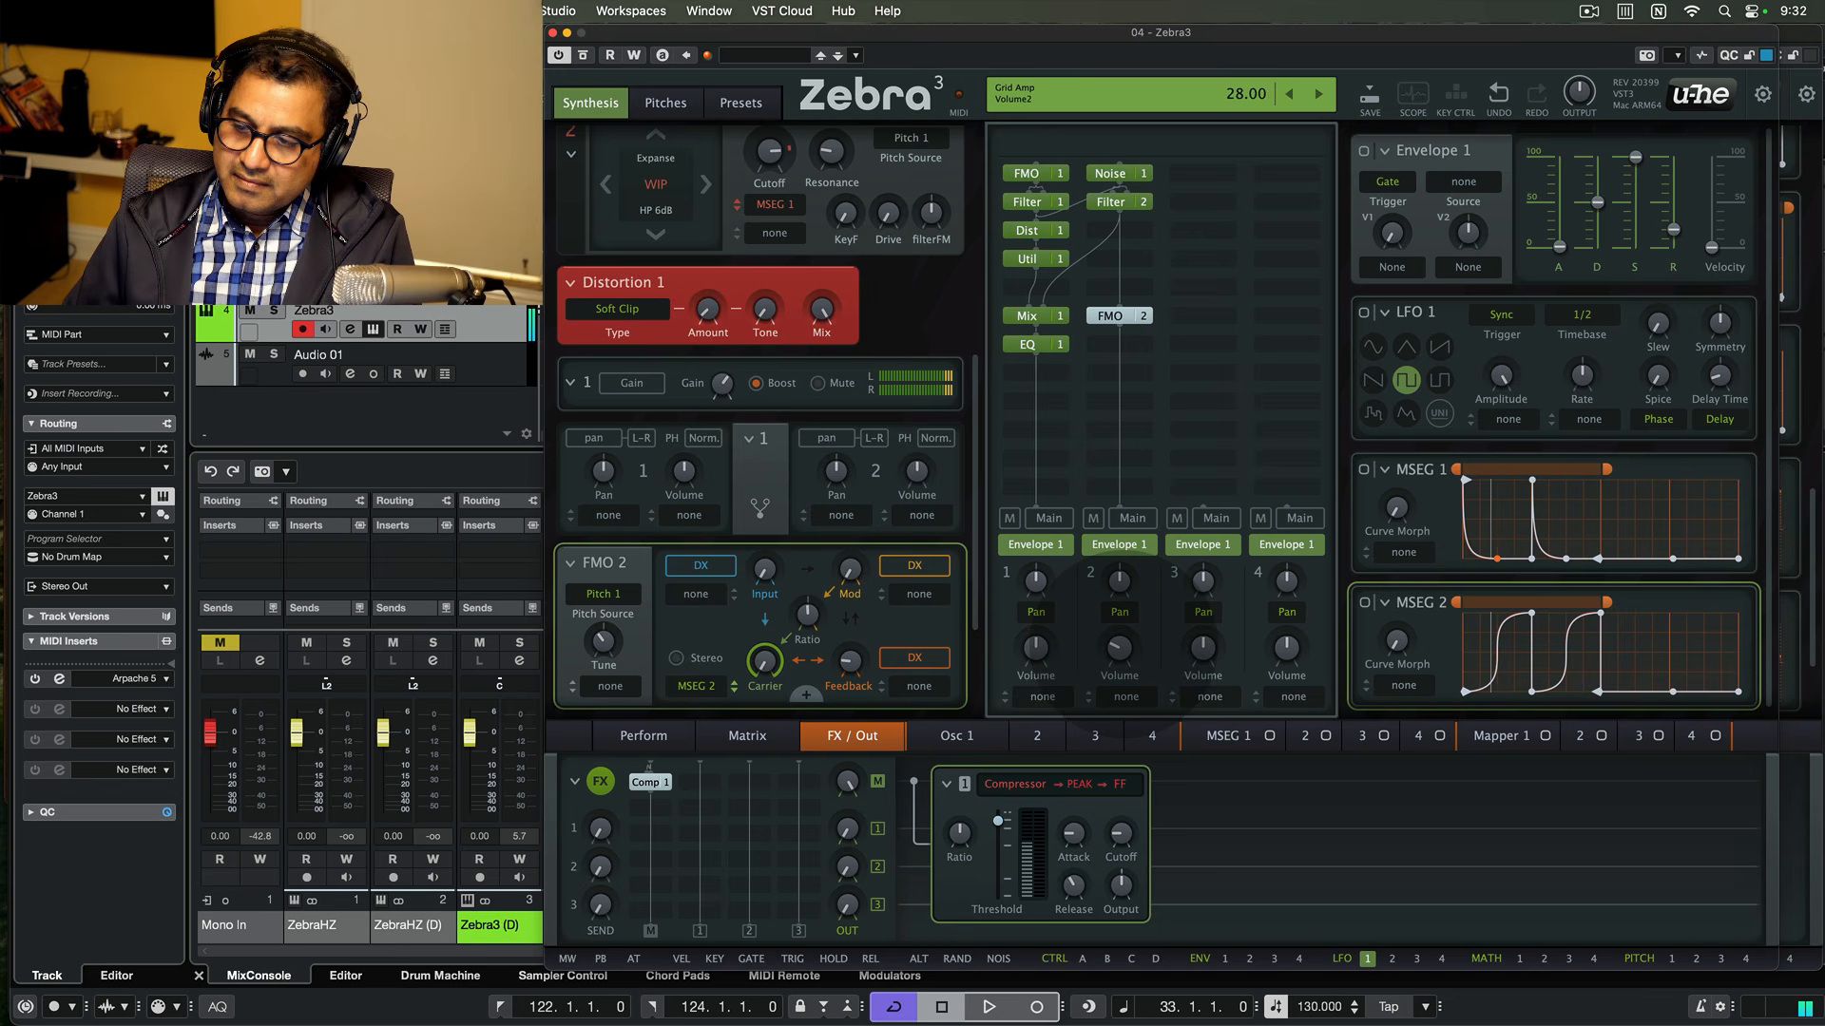
left_click_drag(1123, 645, 1123, 645)
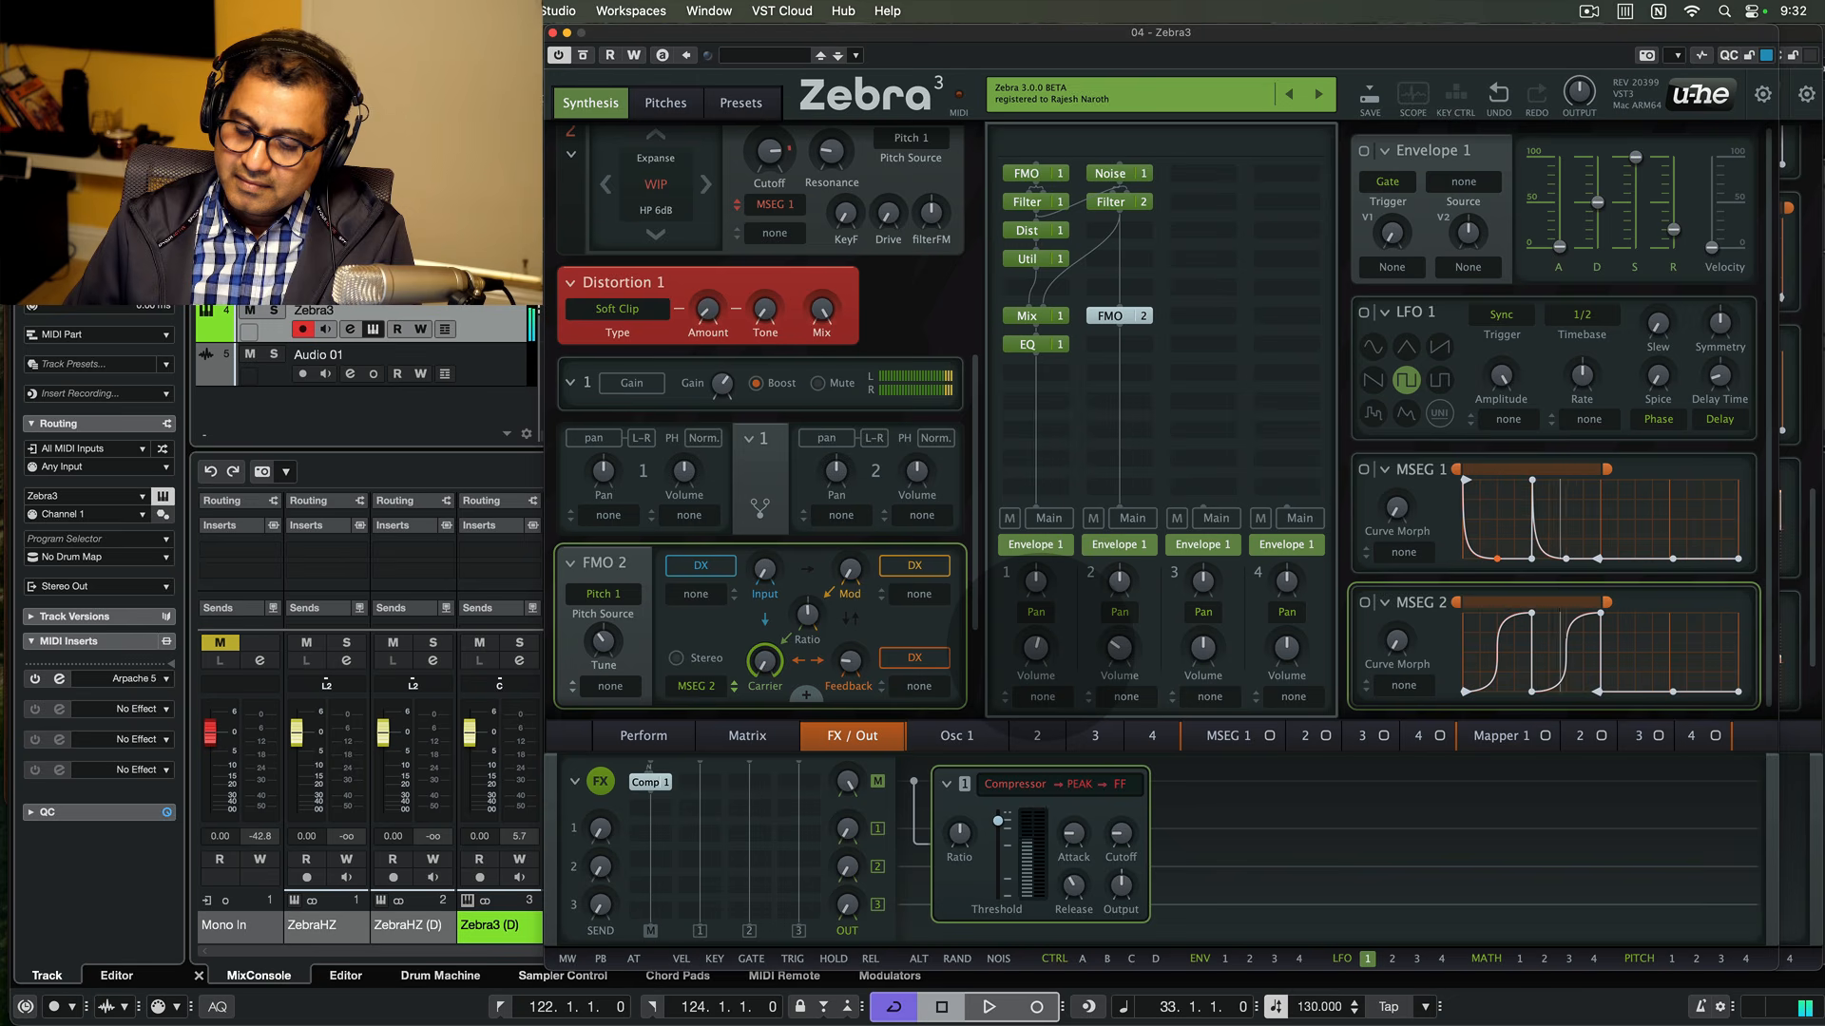
left_click_drag(1043, 650, 1042, 650)
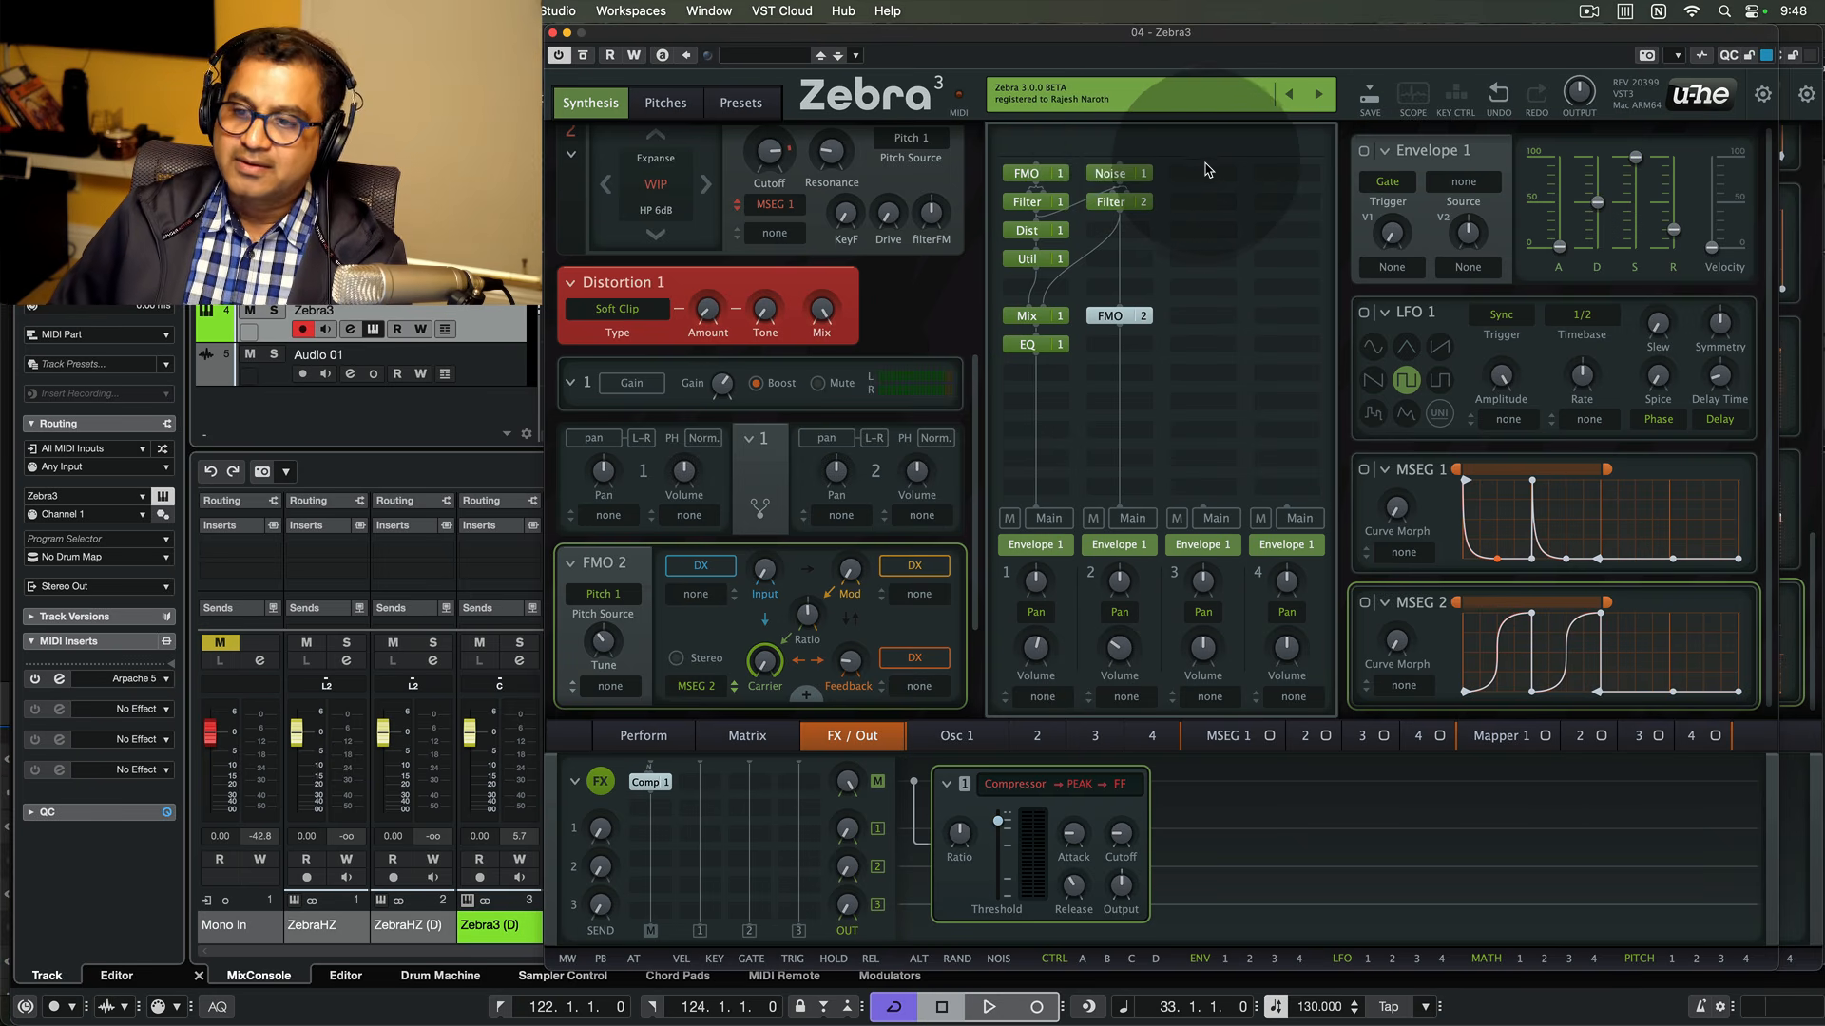
- Add FMO 3 at the head of lane 3 and mute lanes 1 and 2
left_click(1199, 180)
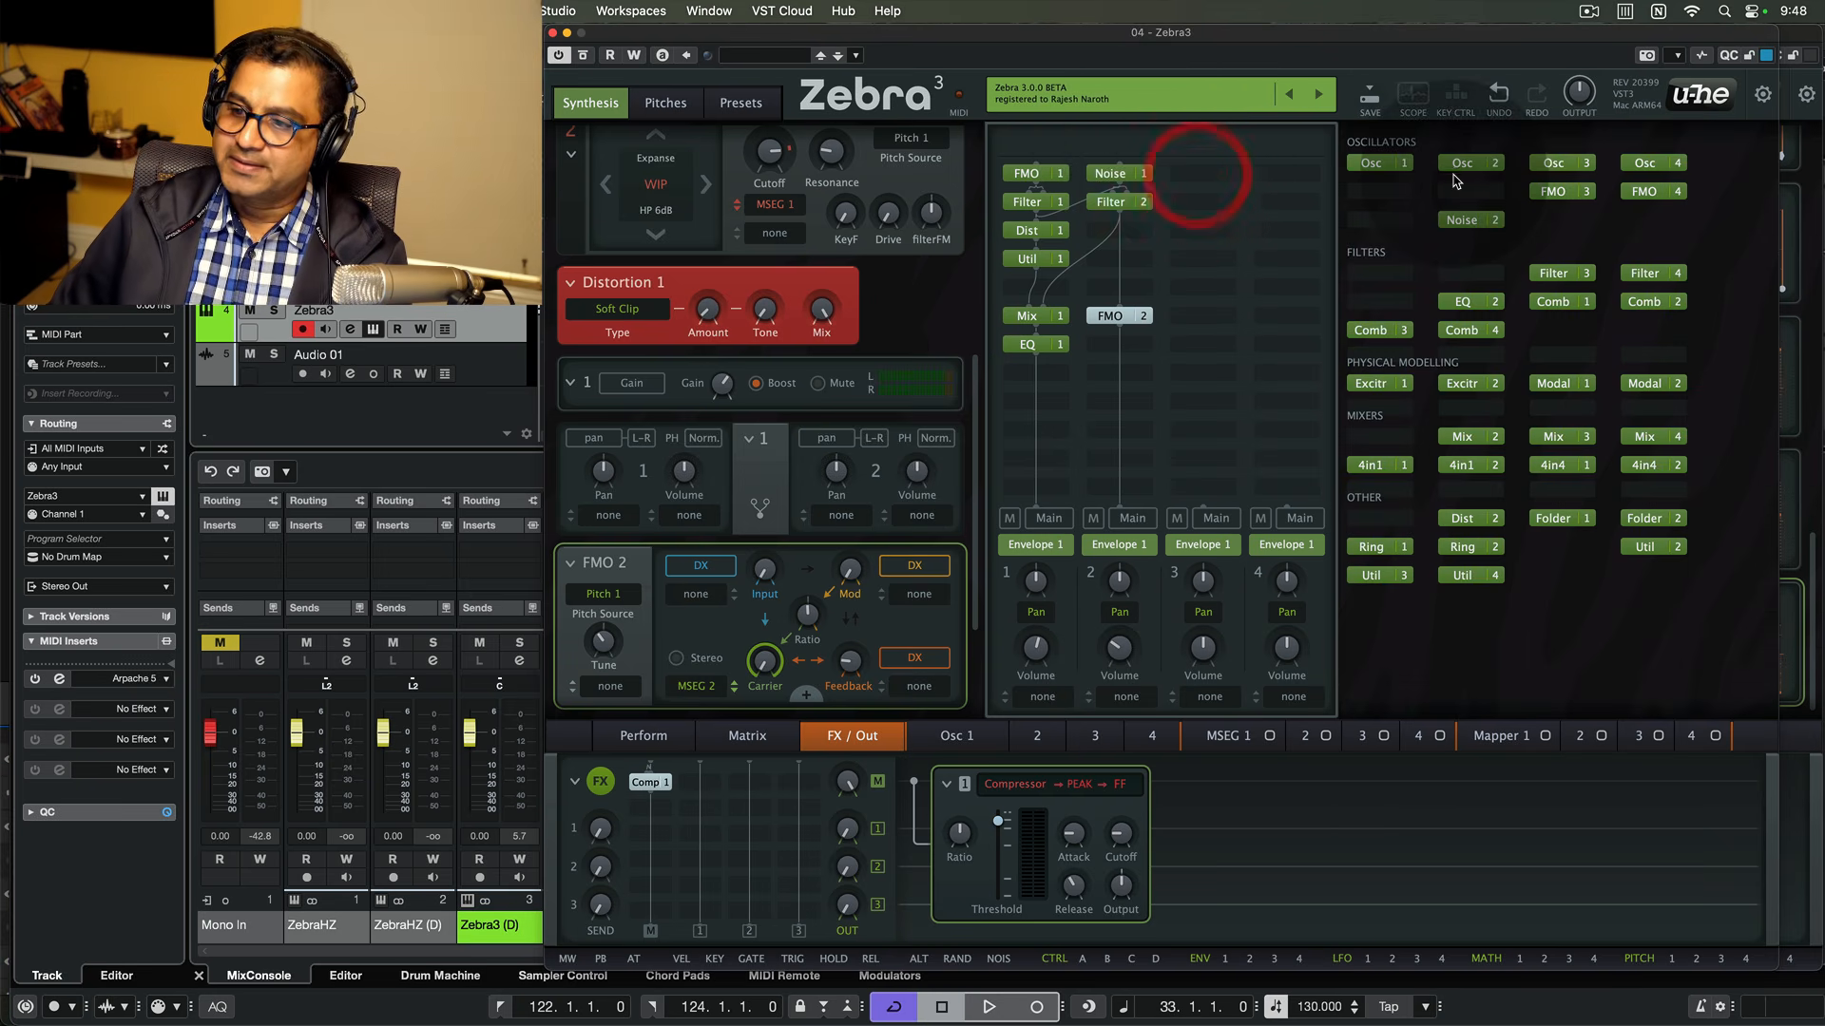
left_click(1559, 192)
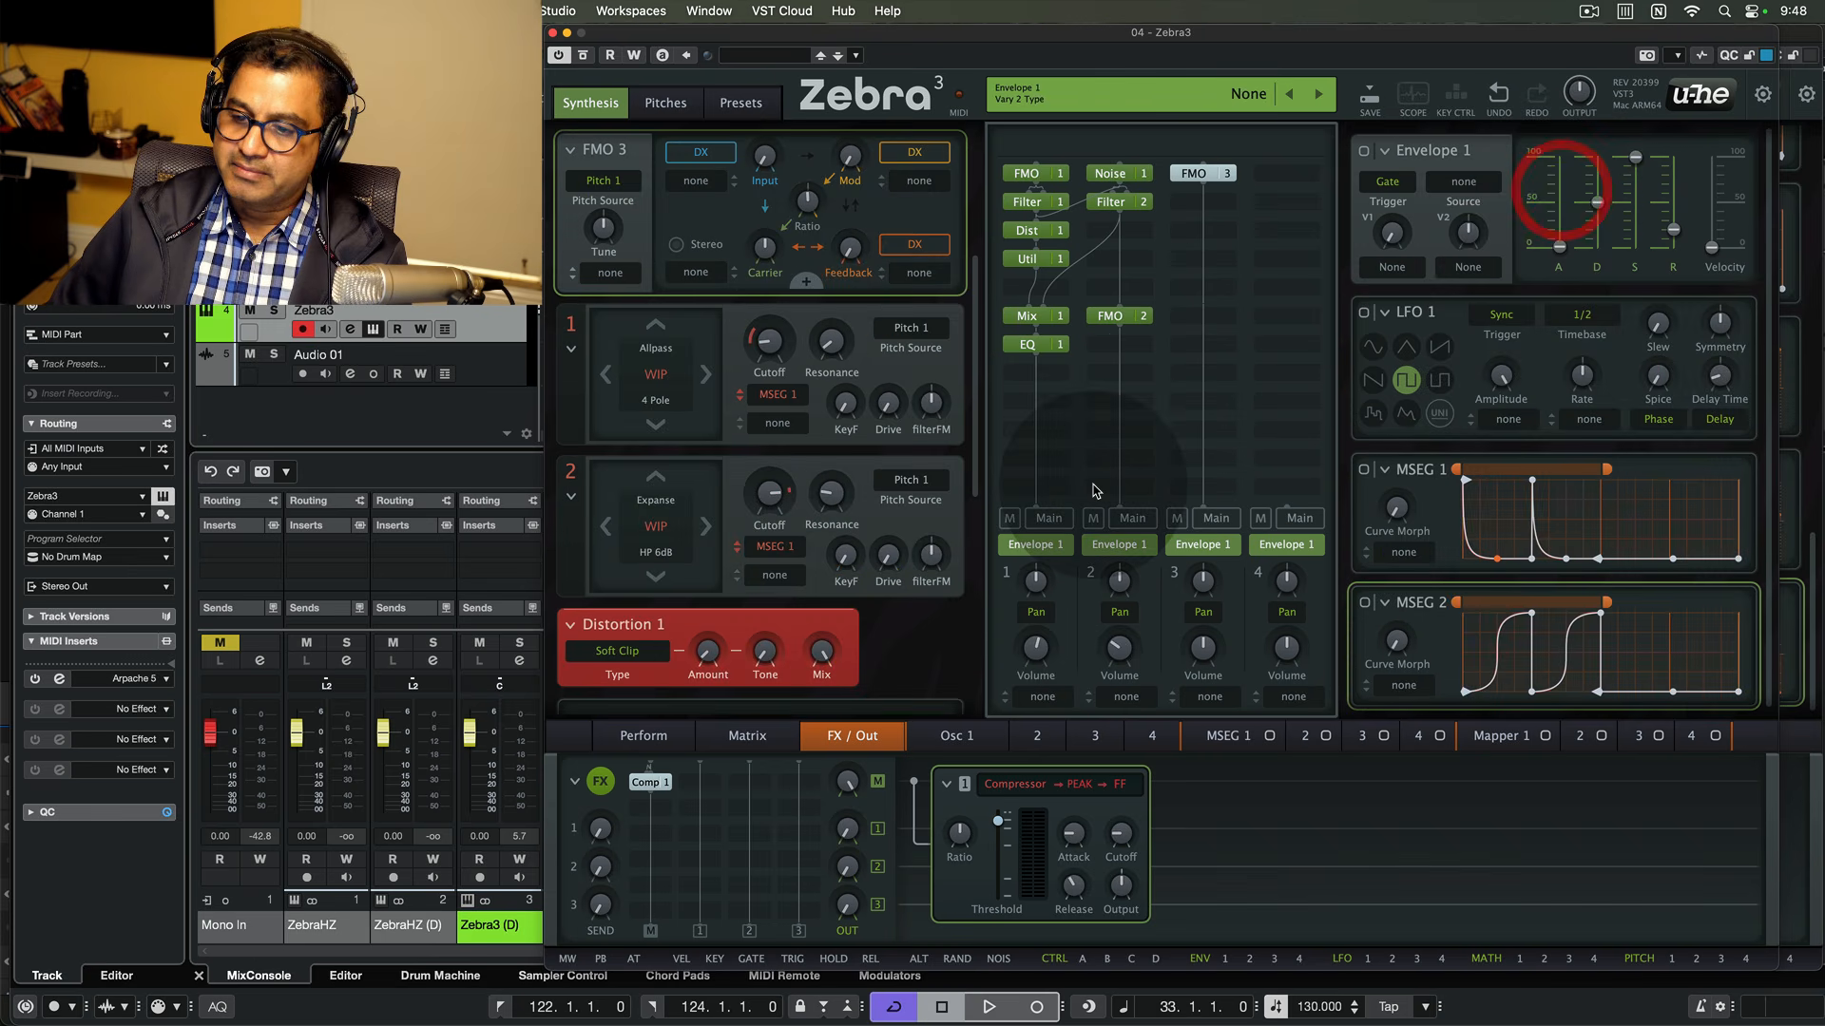
left_click(1094, 519)
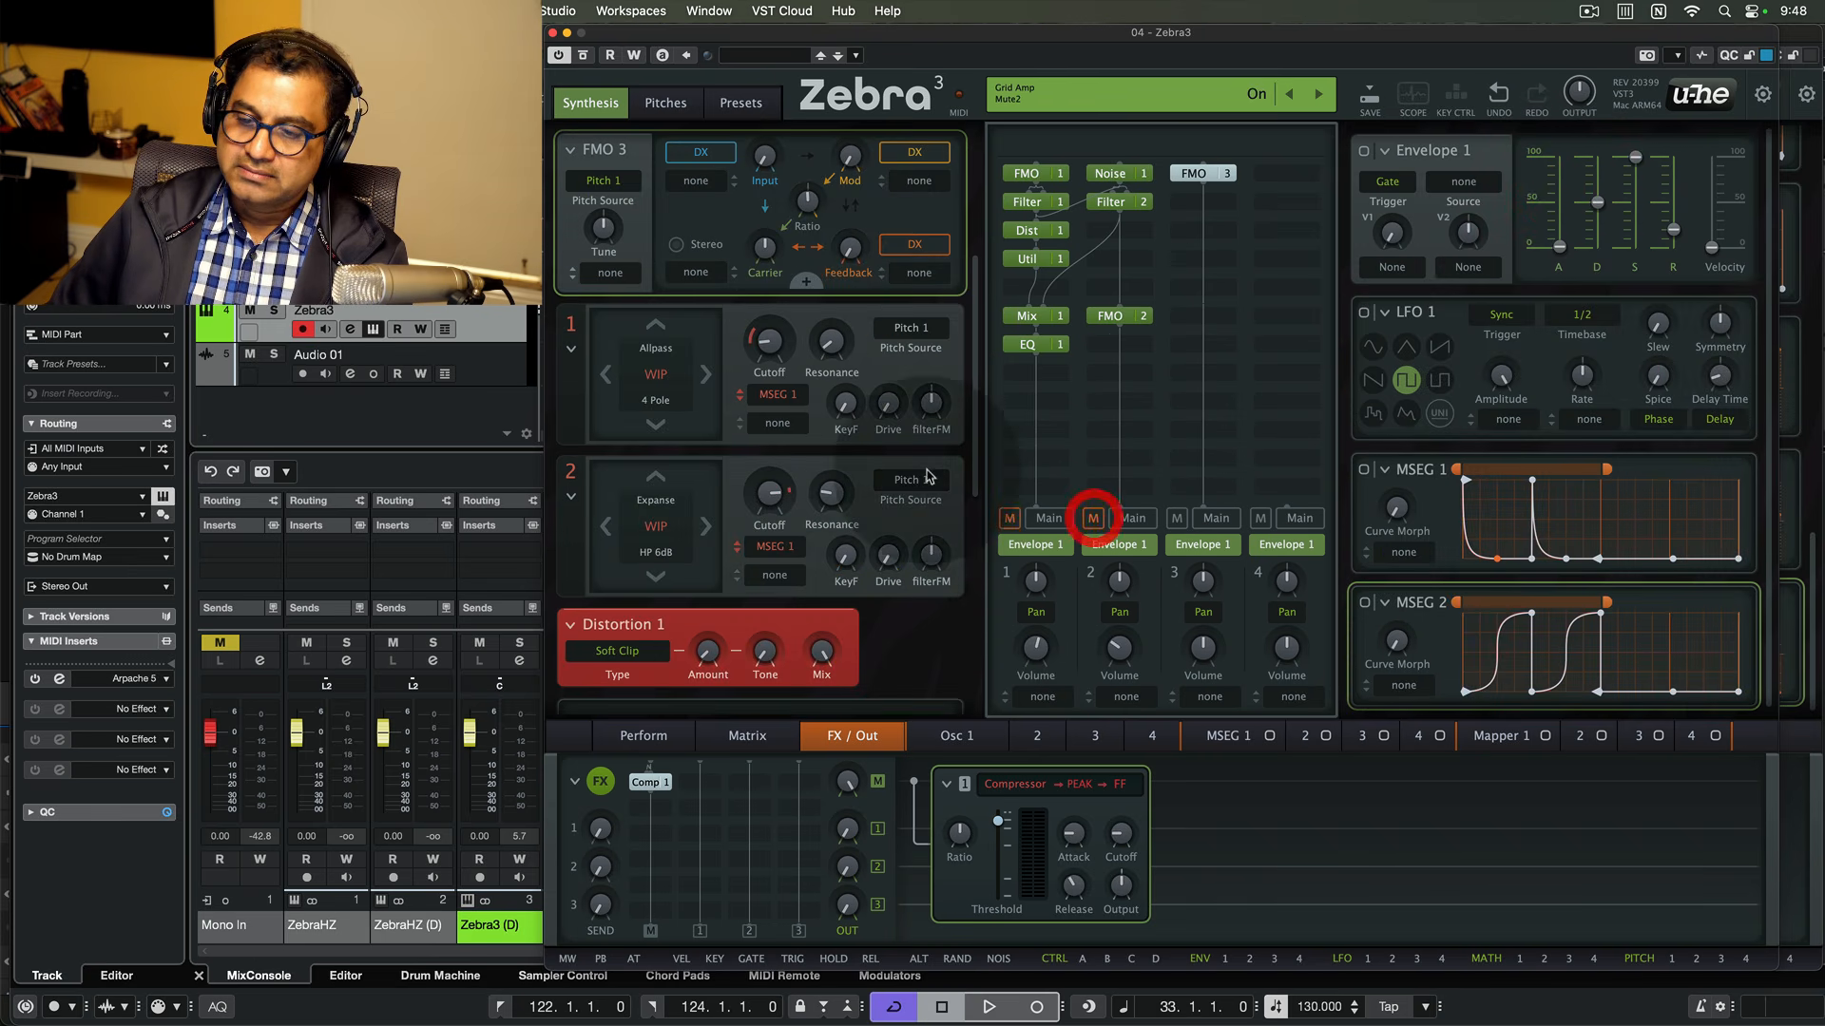
left_click(1094, 519)
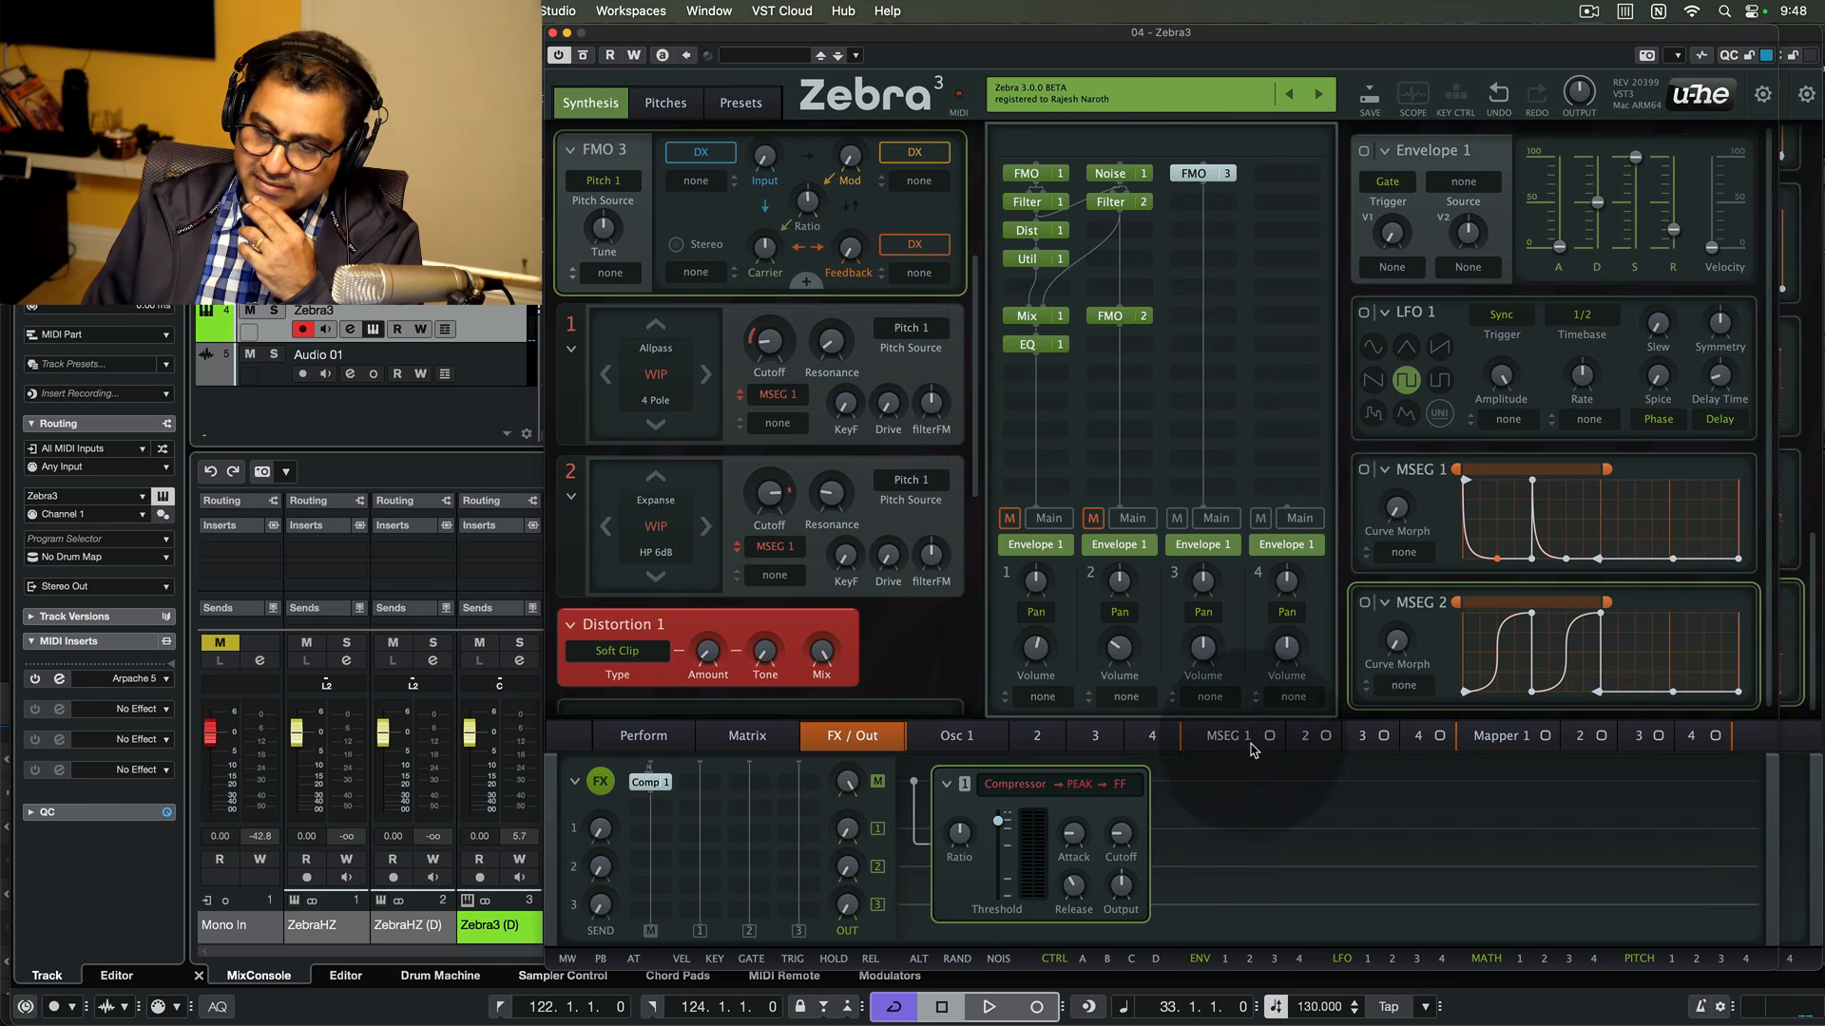
- Open MSEG 3 in the large editor, move its peak to 1.1 and stretch the loop over the whole envelope
left_click(1364, 737)
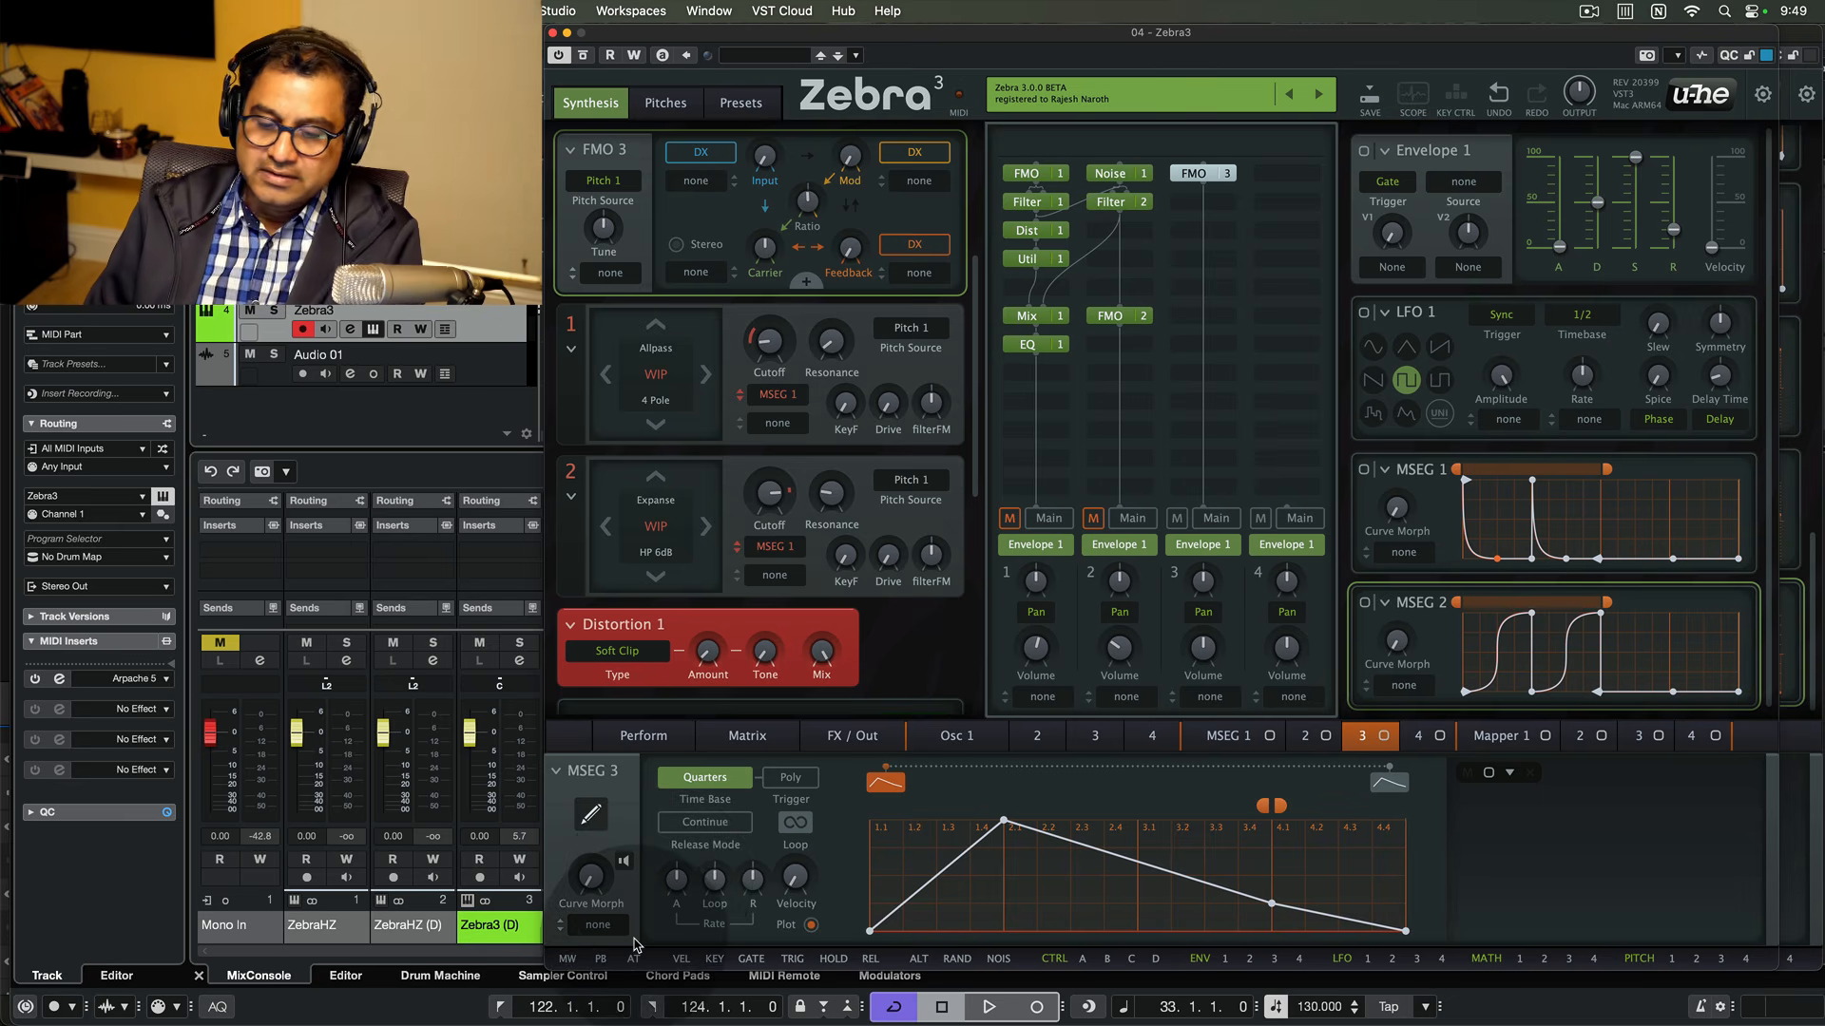
left_click(591, 816)
left_click_drag(998, 215, 753, 214)
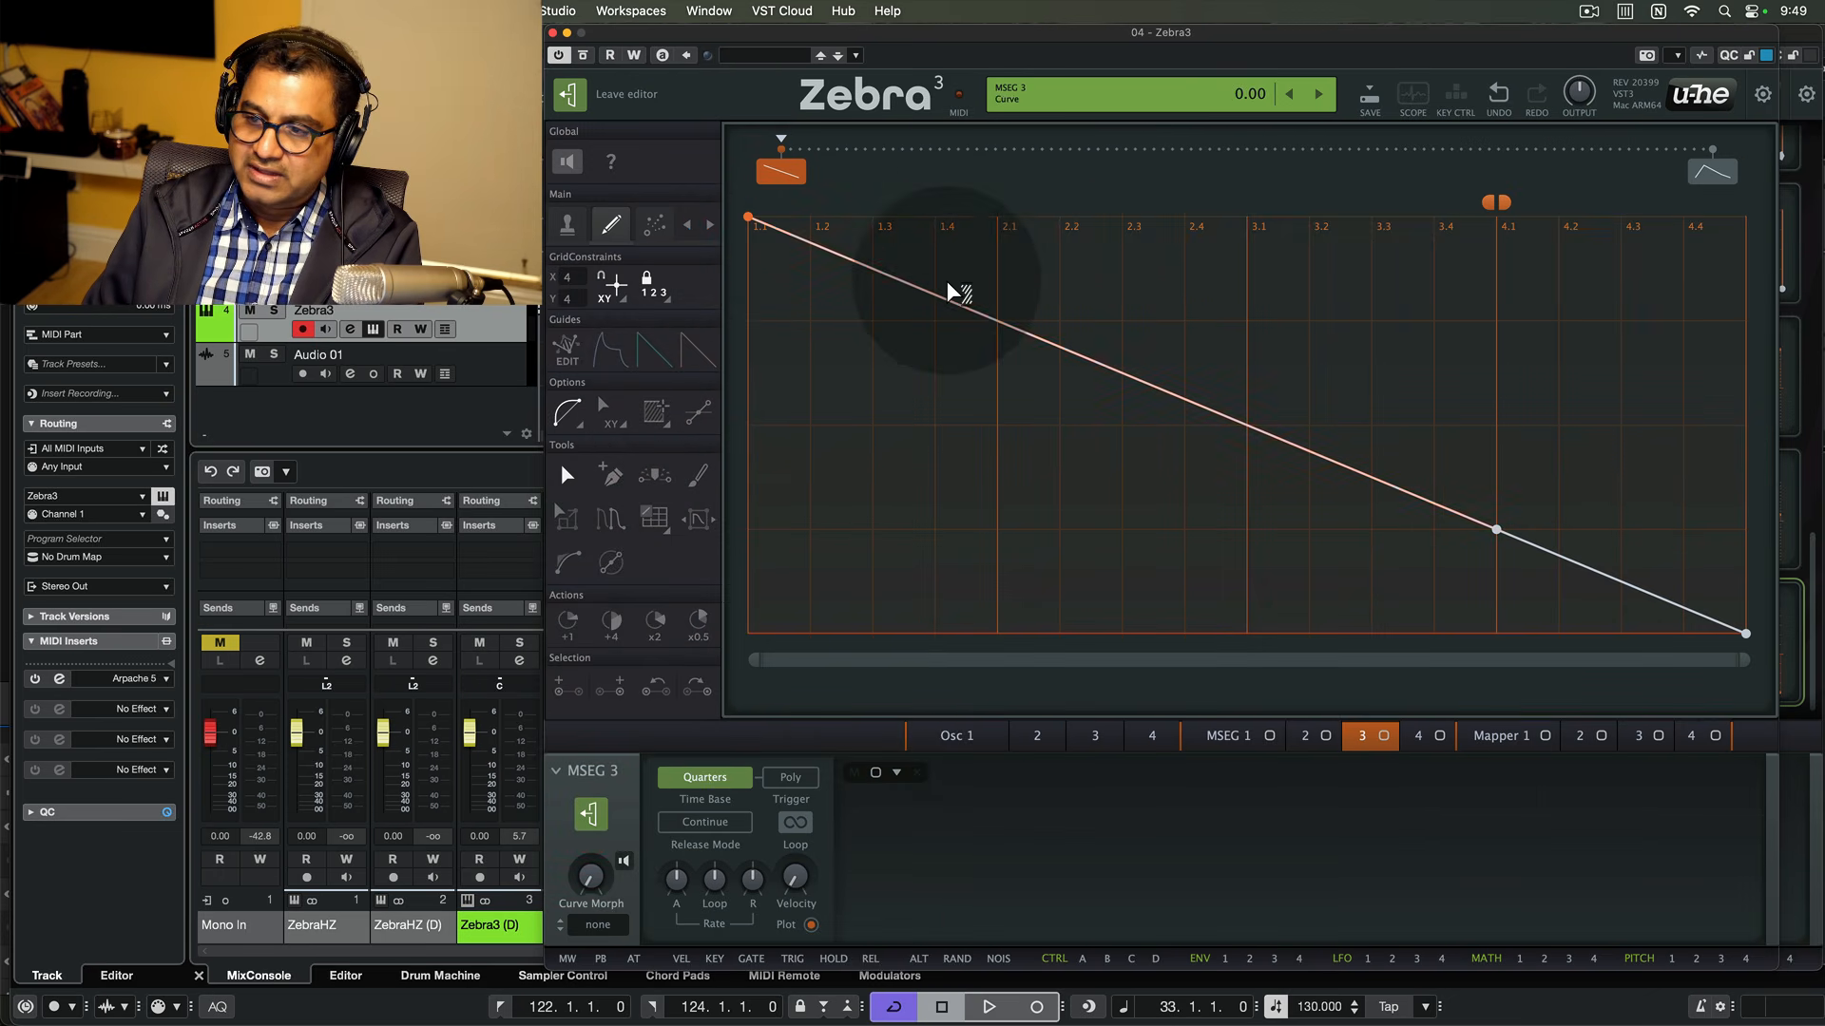
mouse_move(1490, 202)
left_mouse_down()
mouse_move(749, 210)
mouse_move(1741, 214)
left_mouse_up()
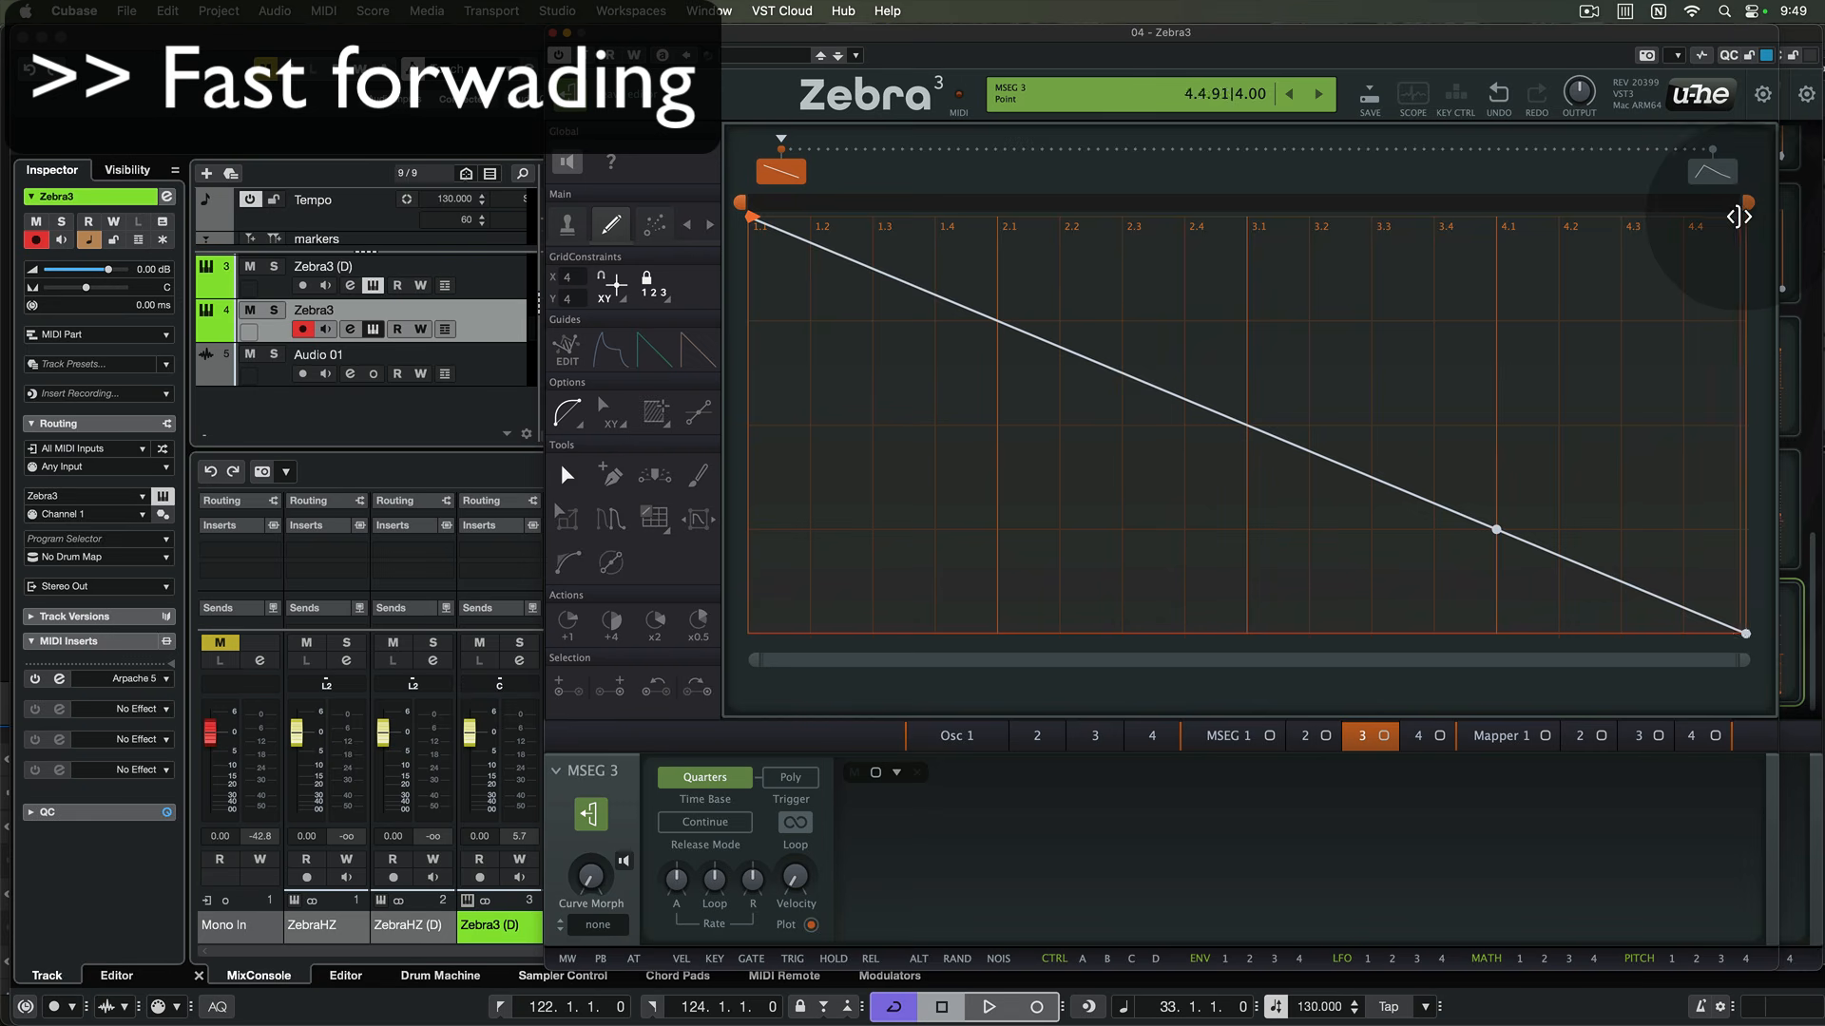
- Draw the first half of MSEG 3 as instant peaks at 1.4, 2.1 and 2.3, each peak including 1.1 falling to zero one grid step on
left_click(810, 630)
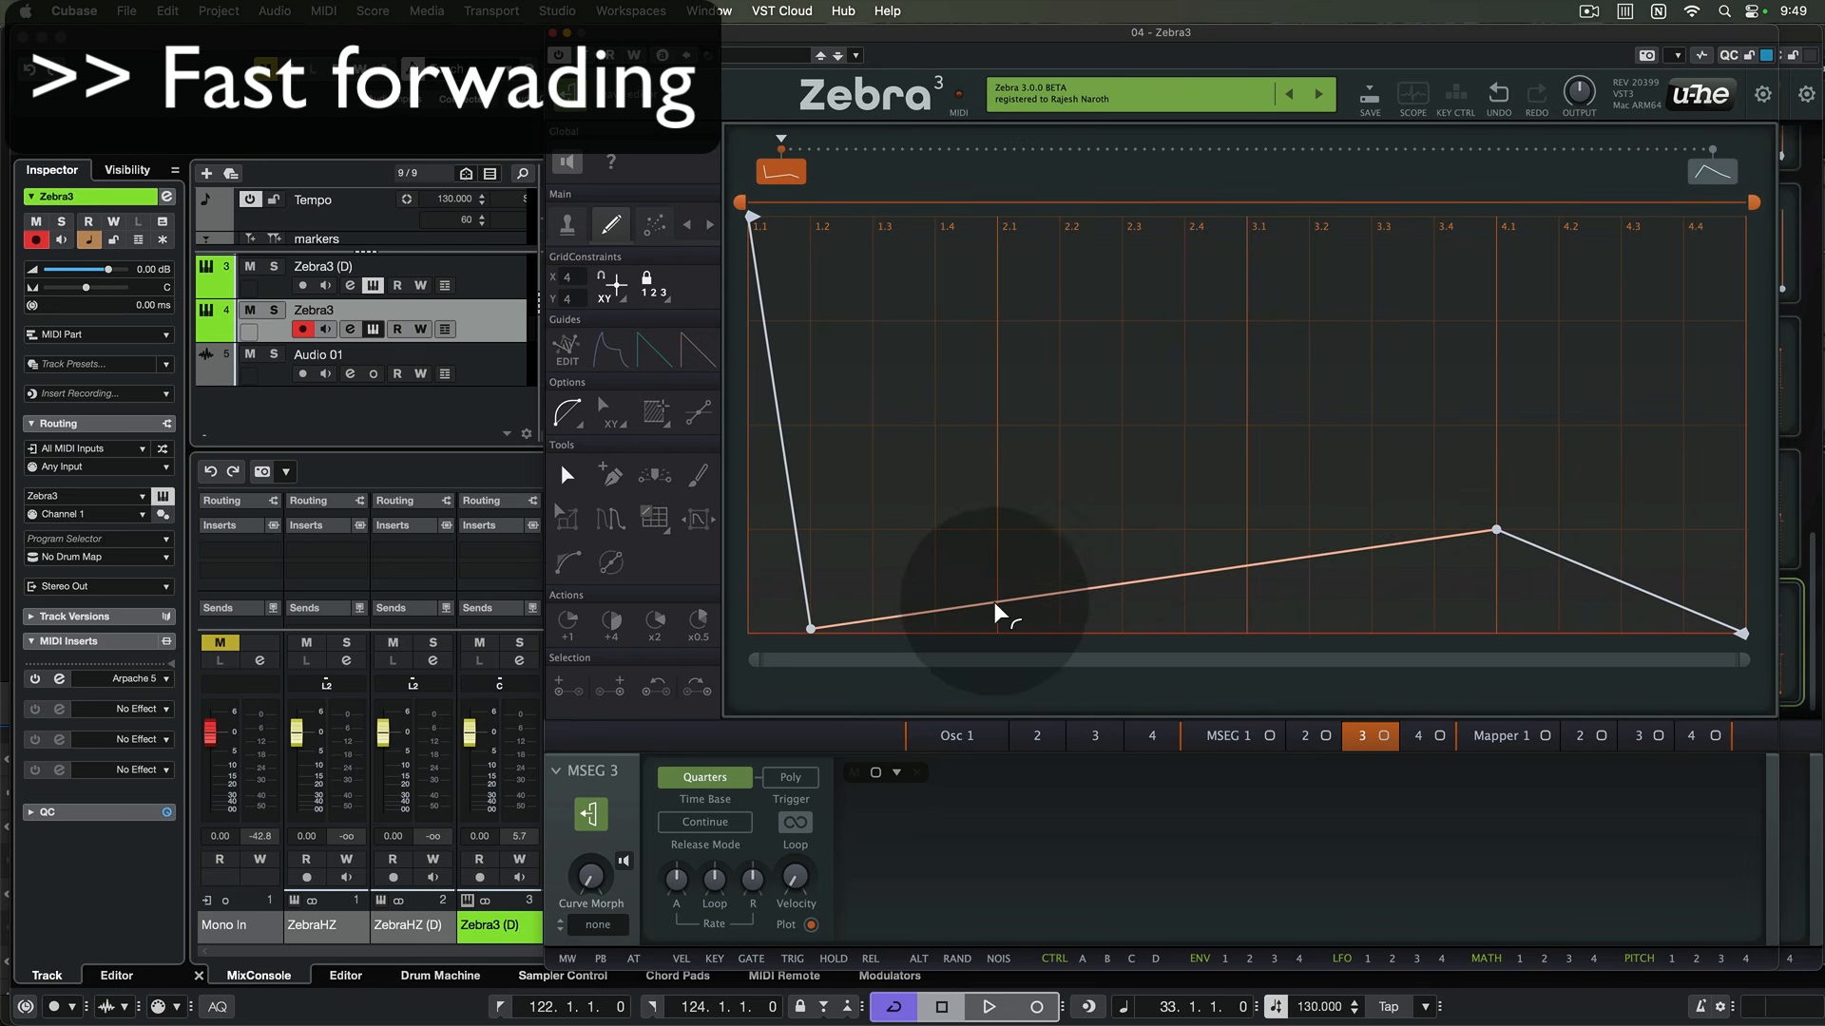
left_click(933, 631)
left_click(937, 221)
left_click(997, 633)
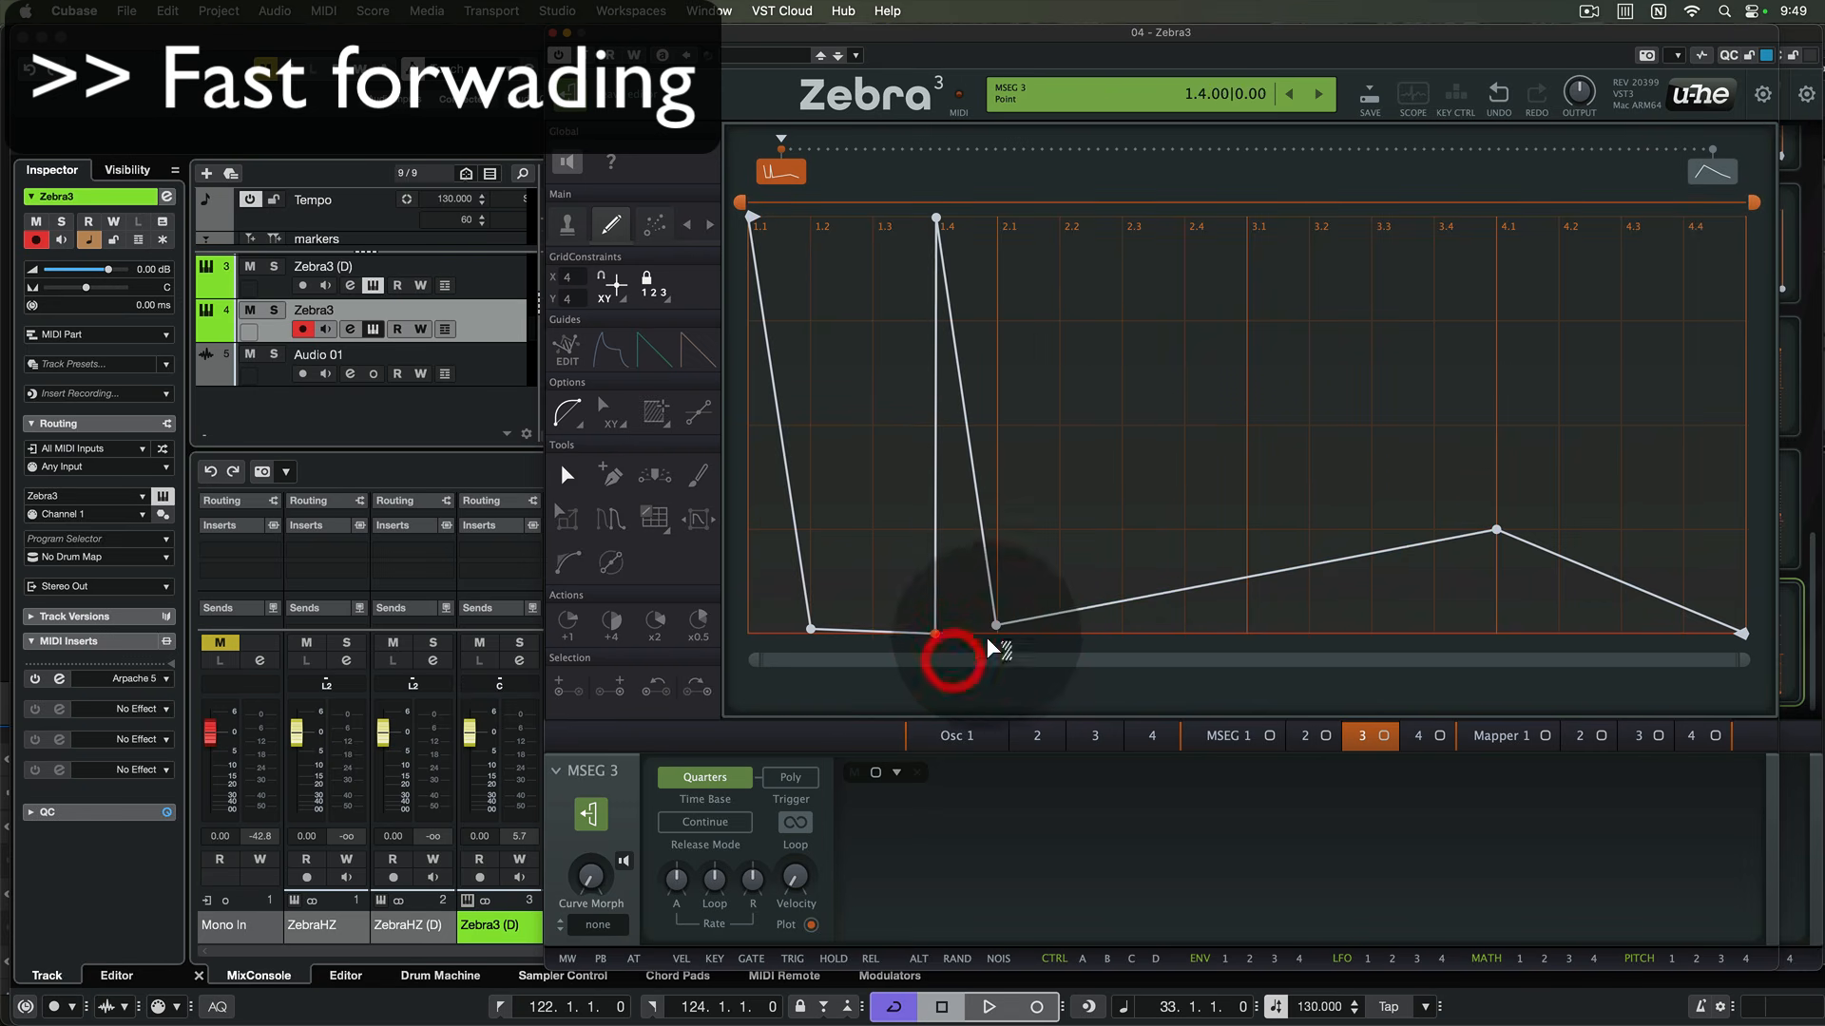
left_click_drag(912, 213, 1184, 634)
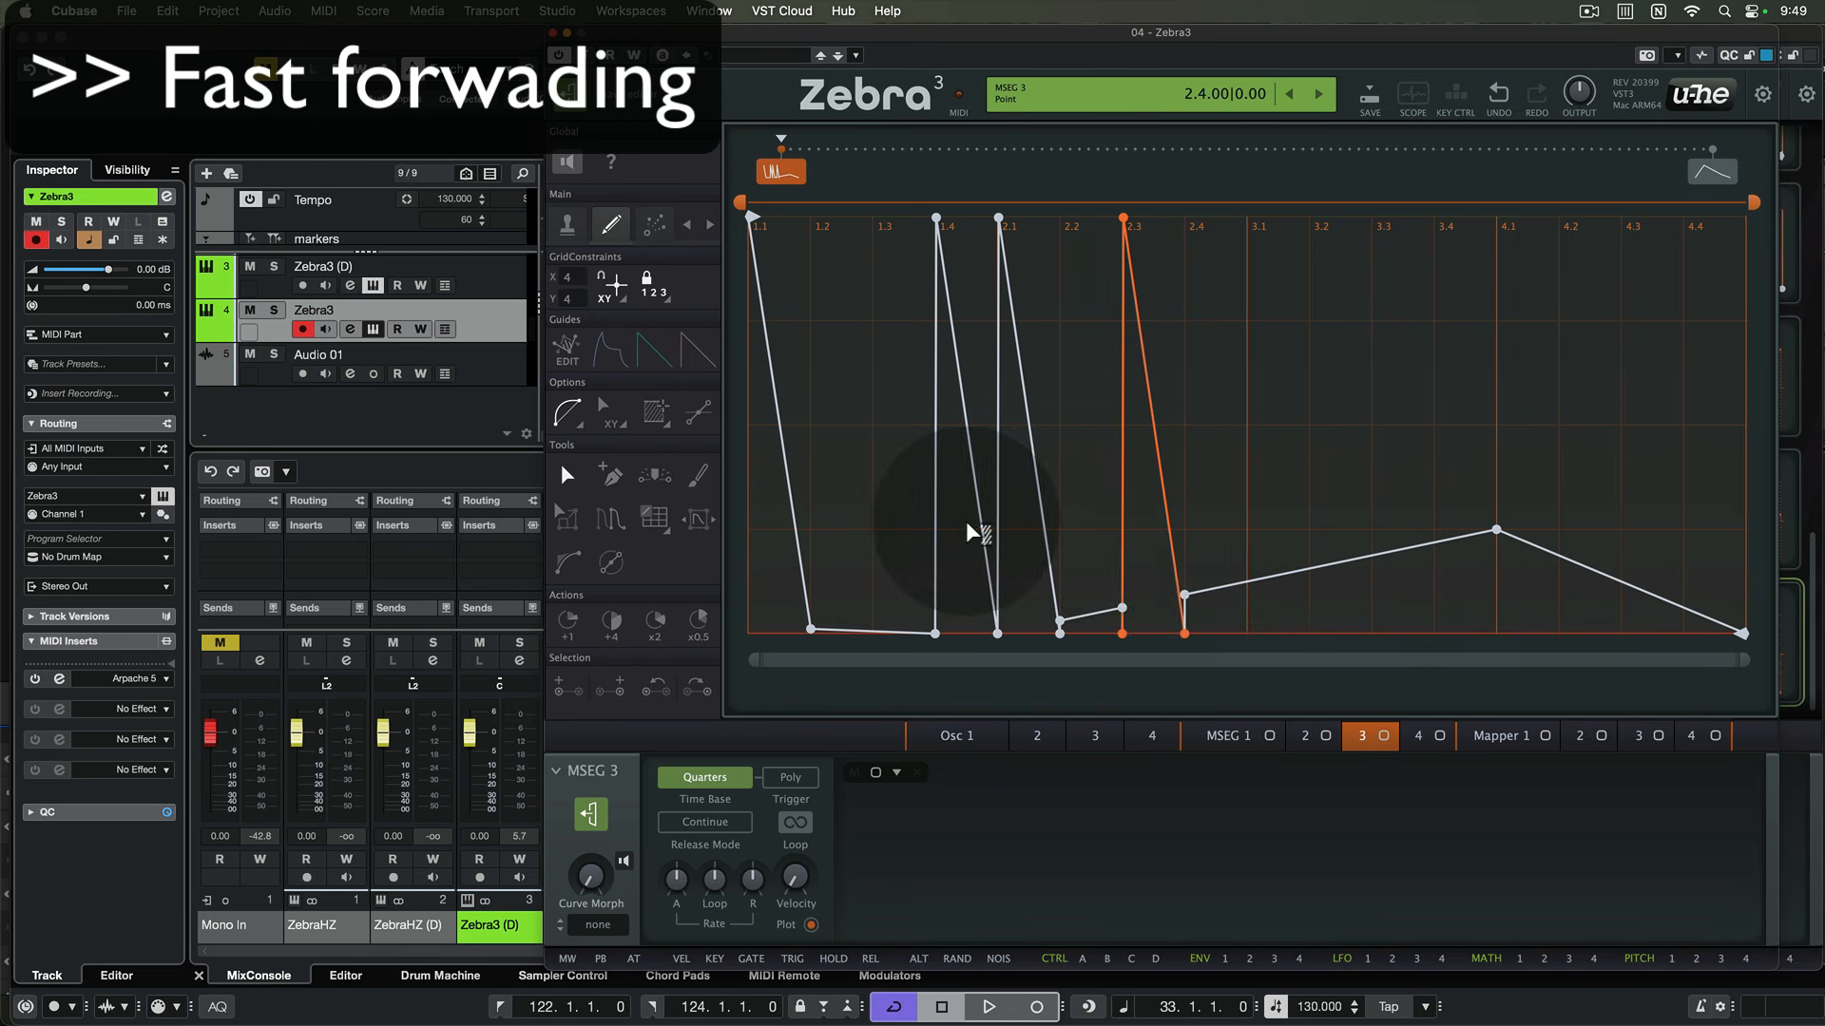
double_click(1060, 620)
double_click(1123, 608)
left_click_drag(1081, 224, 1160, 680)
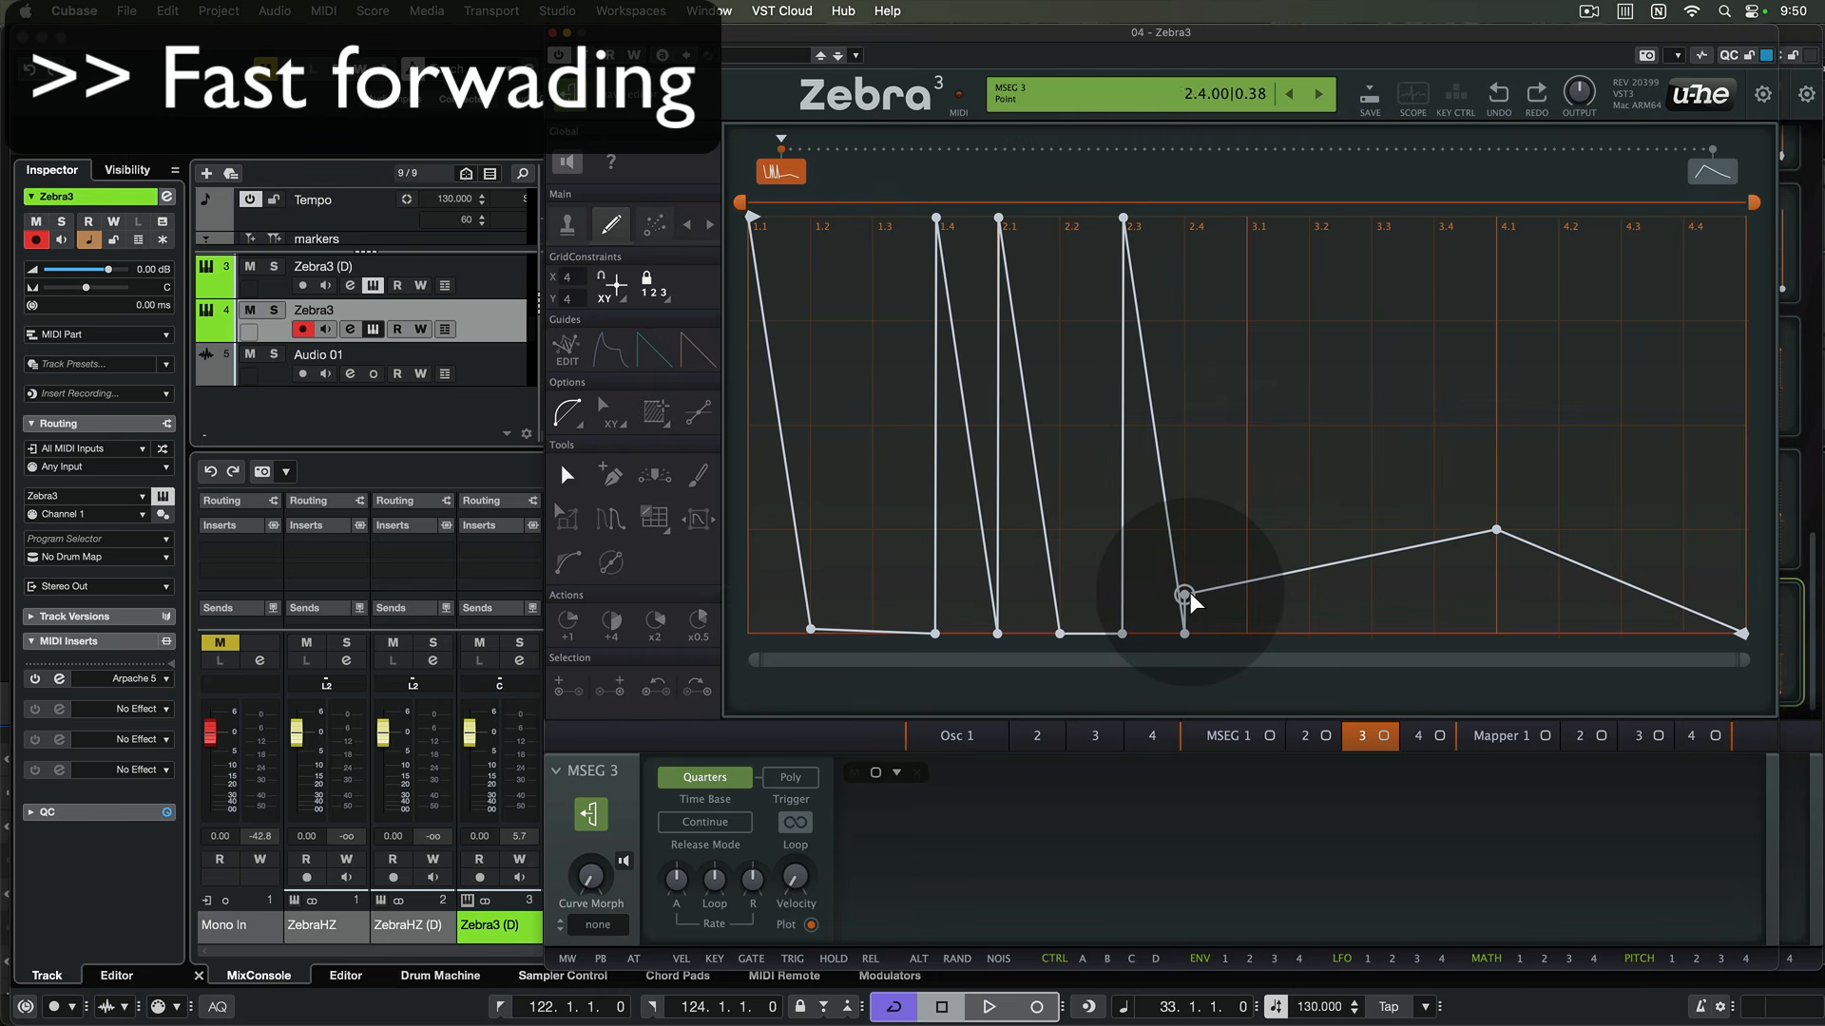
- Complete MSEG 3 with falling spikes at 3.2, 3.3, 3.4, 4.1 and 4.3, zero the stretches between spikes, and leave the large editor
left_click_drag(1189, 598, 1314, 637)
left_click_drag(1499, 529, 1684, 662)
left_click(1373, 636)
left_click(611, 520)
left_click(566, 475)
double_click(1623, 219)
double_click(1622, 624)
double_click(1683, 630)
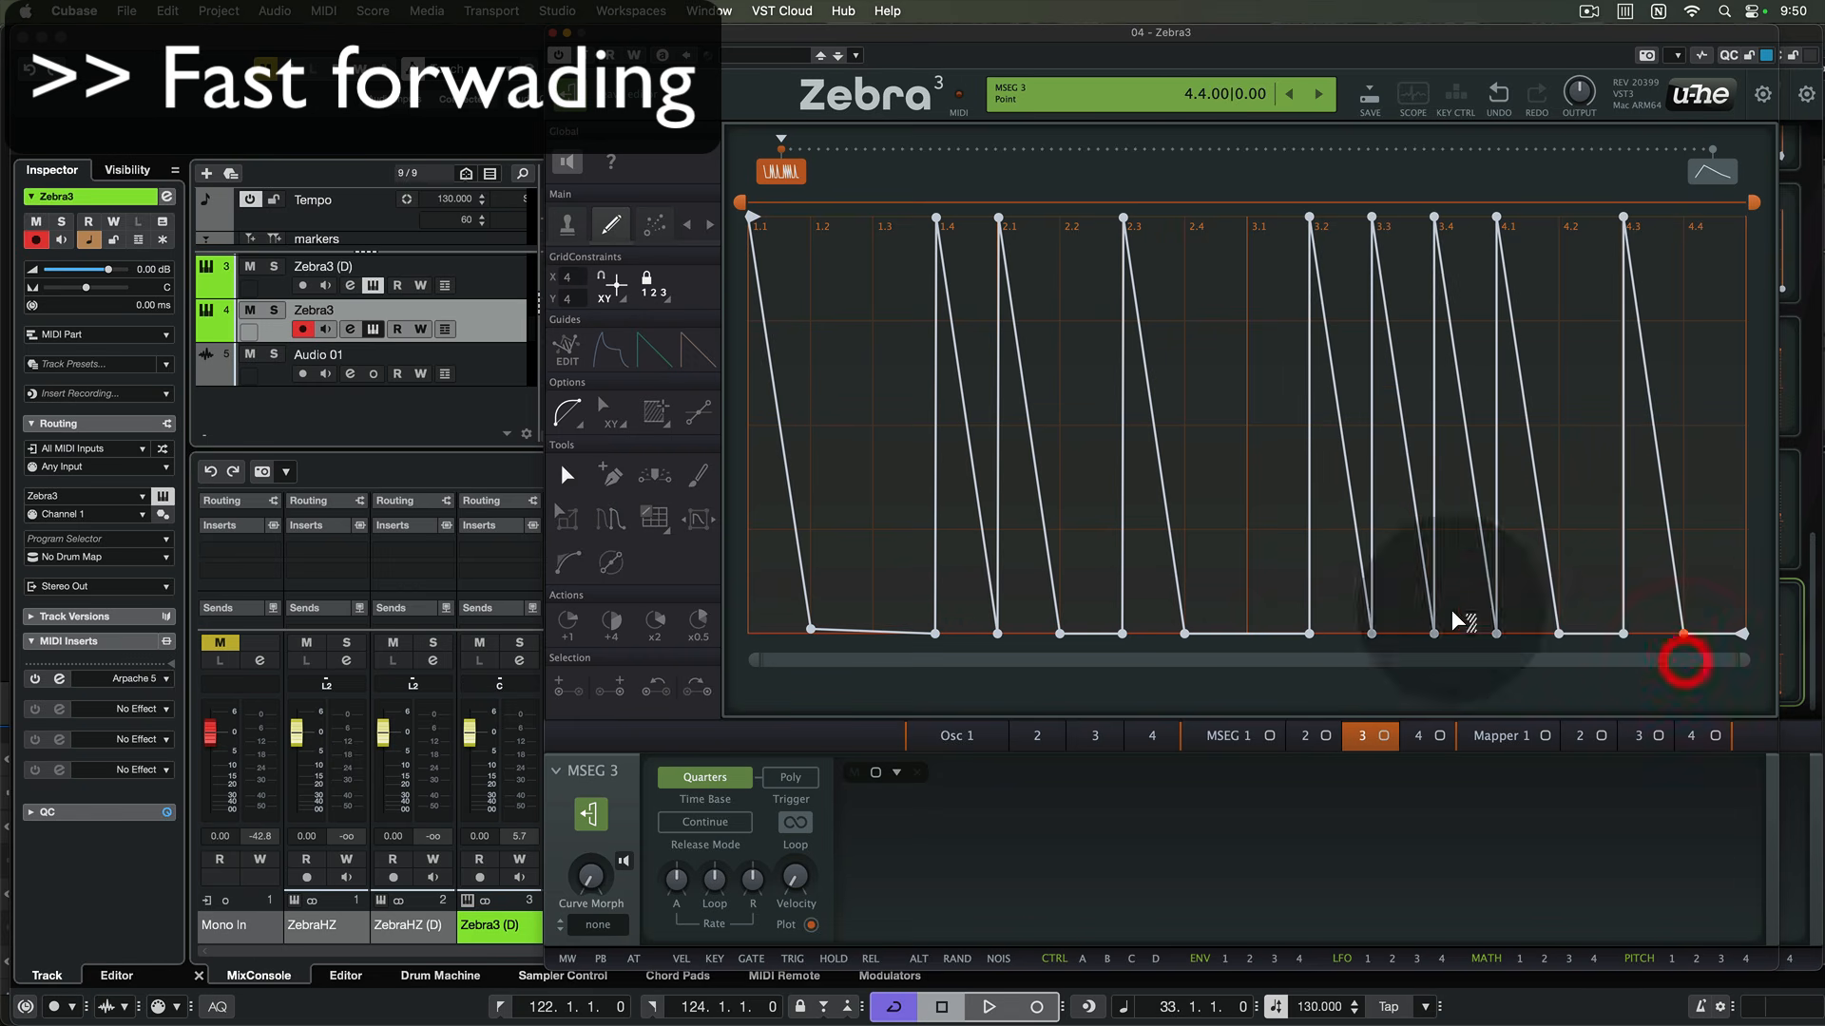
left_click(809, 631)
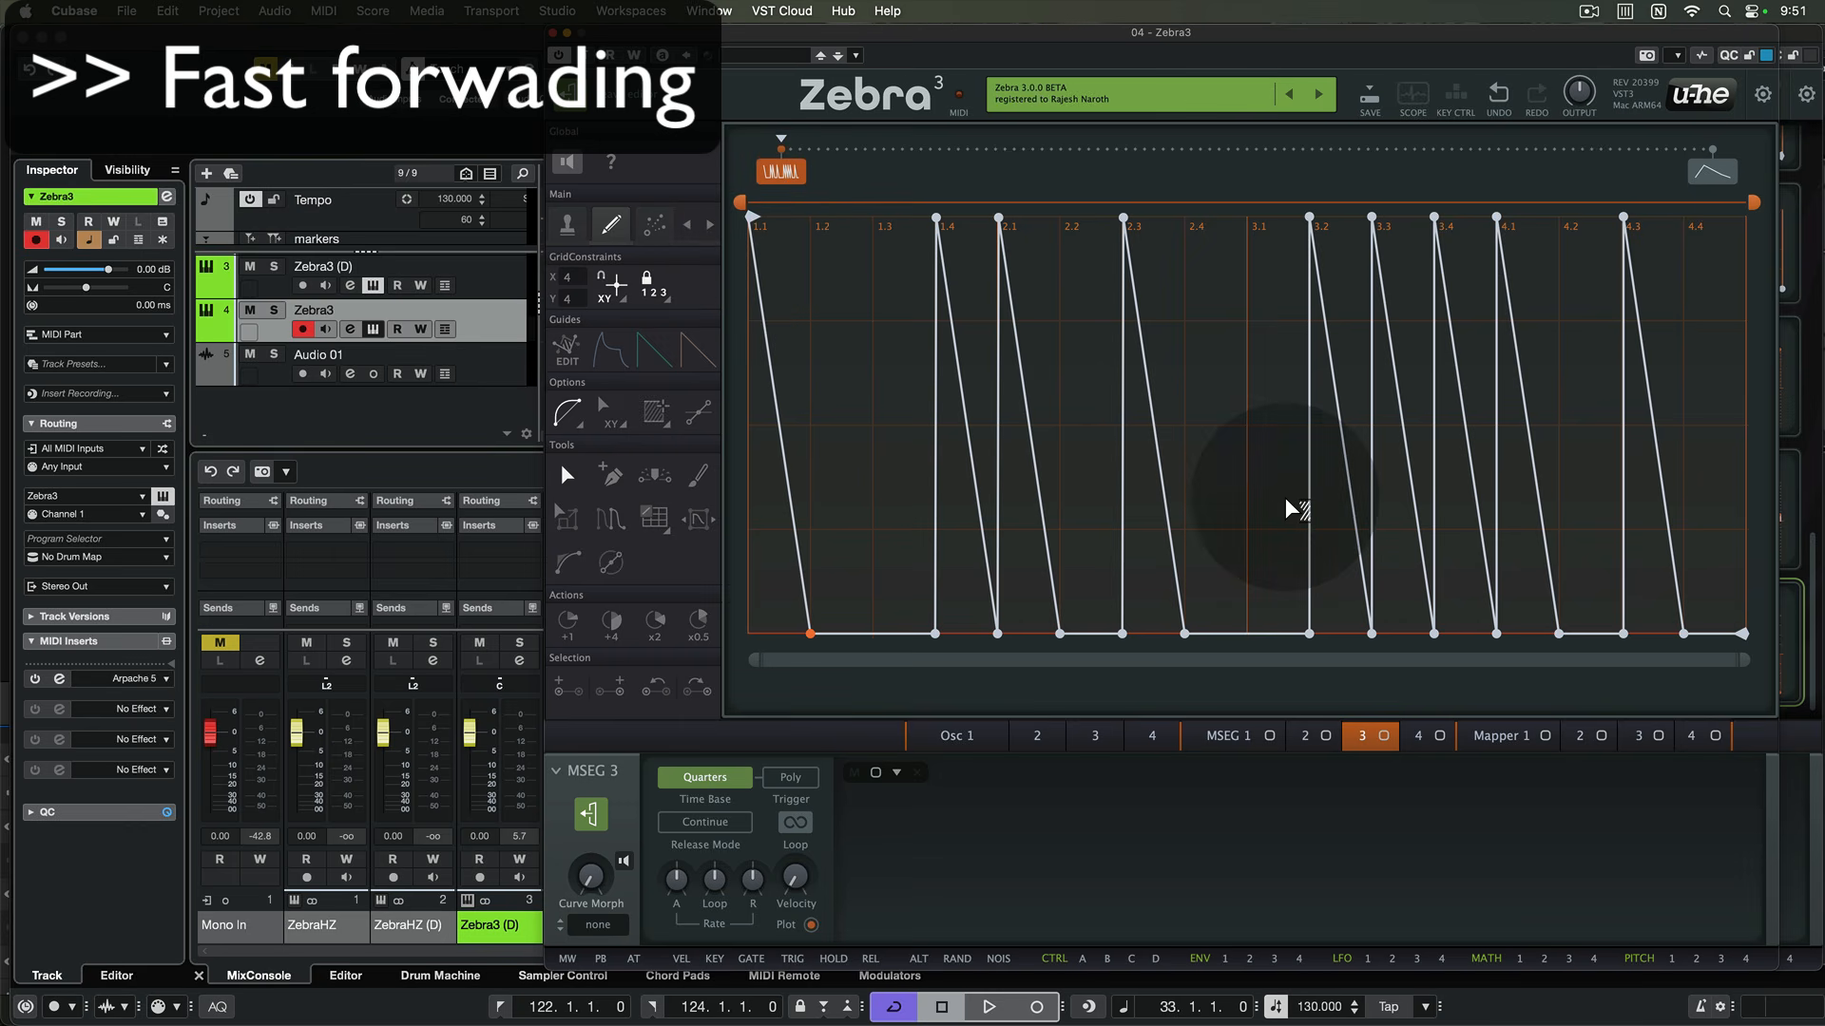
left_click(571, 95)
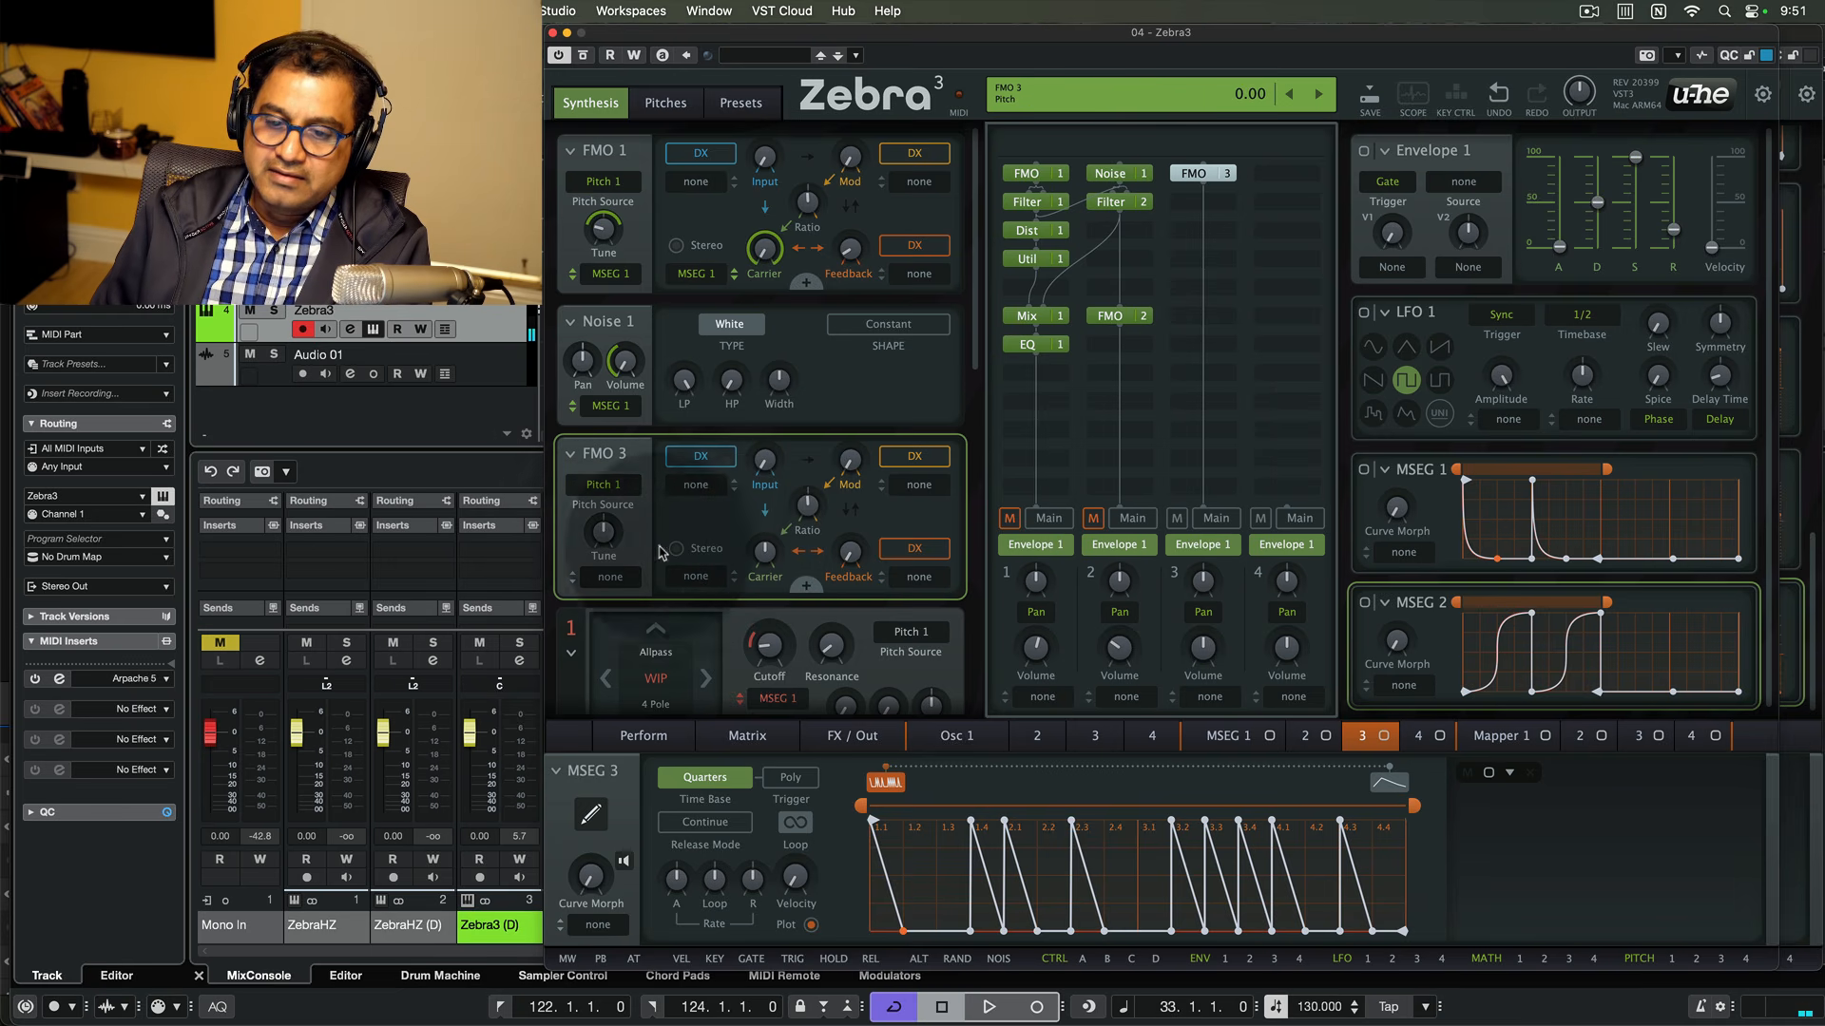
- Assign MSEG 3 as the modulation source of FMO 3's carrier volume
left_click_drag(765, 551, 765, 552)
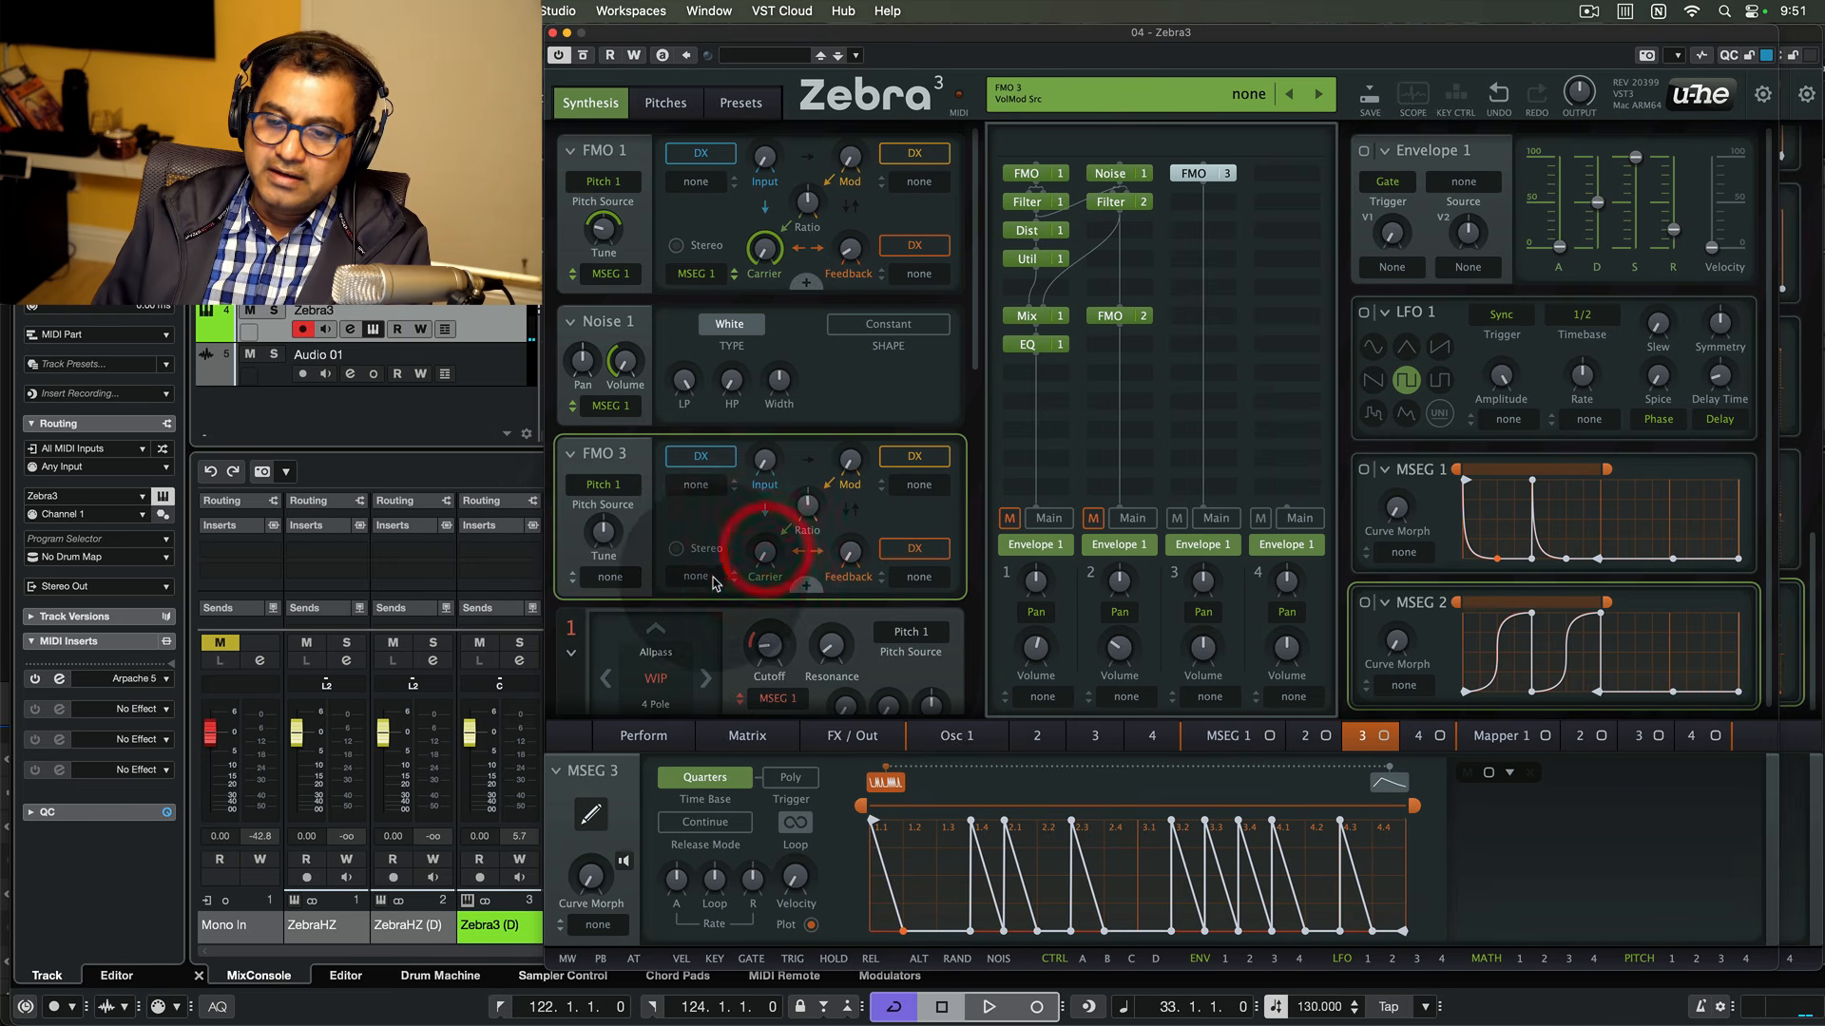
left_click(699, 578)
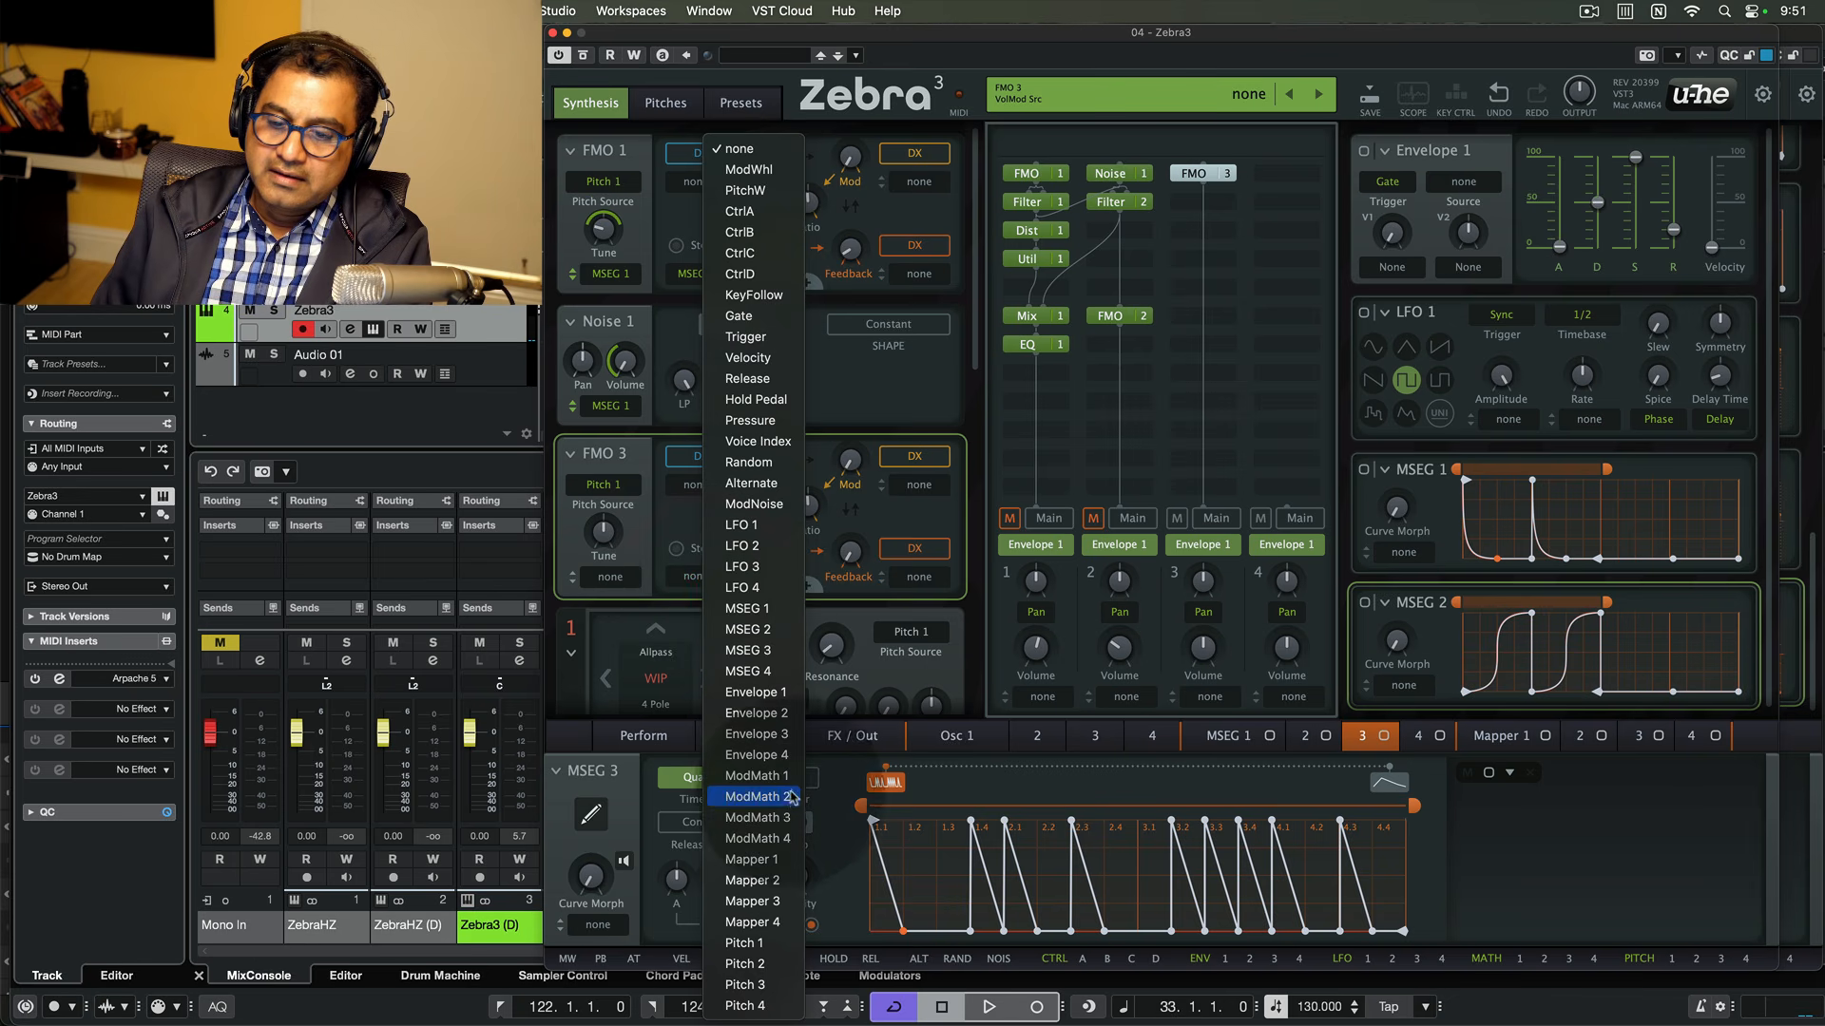
left_click(761, 650)
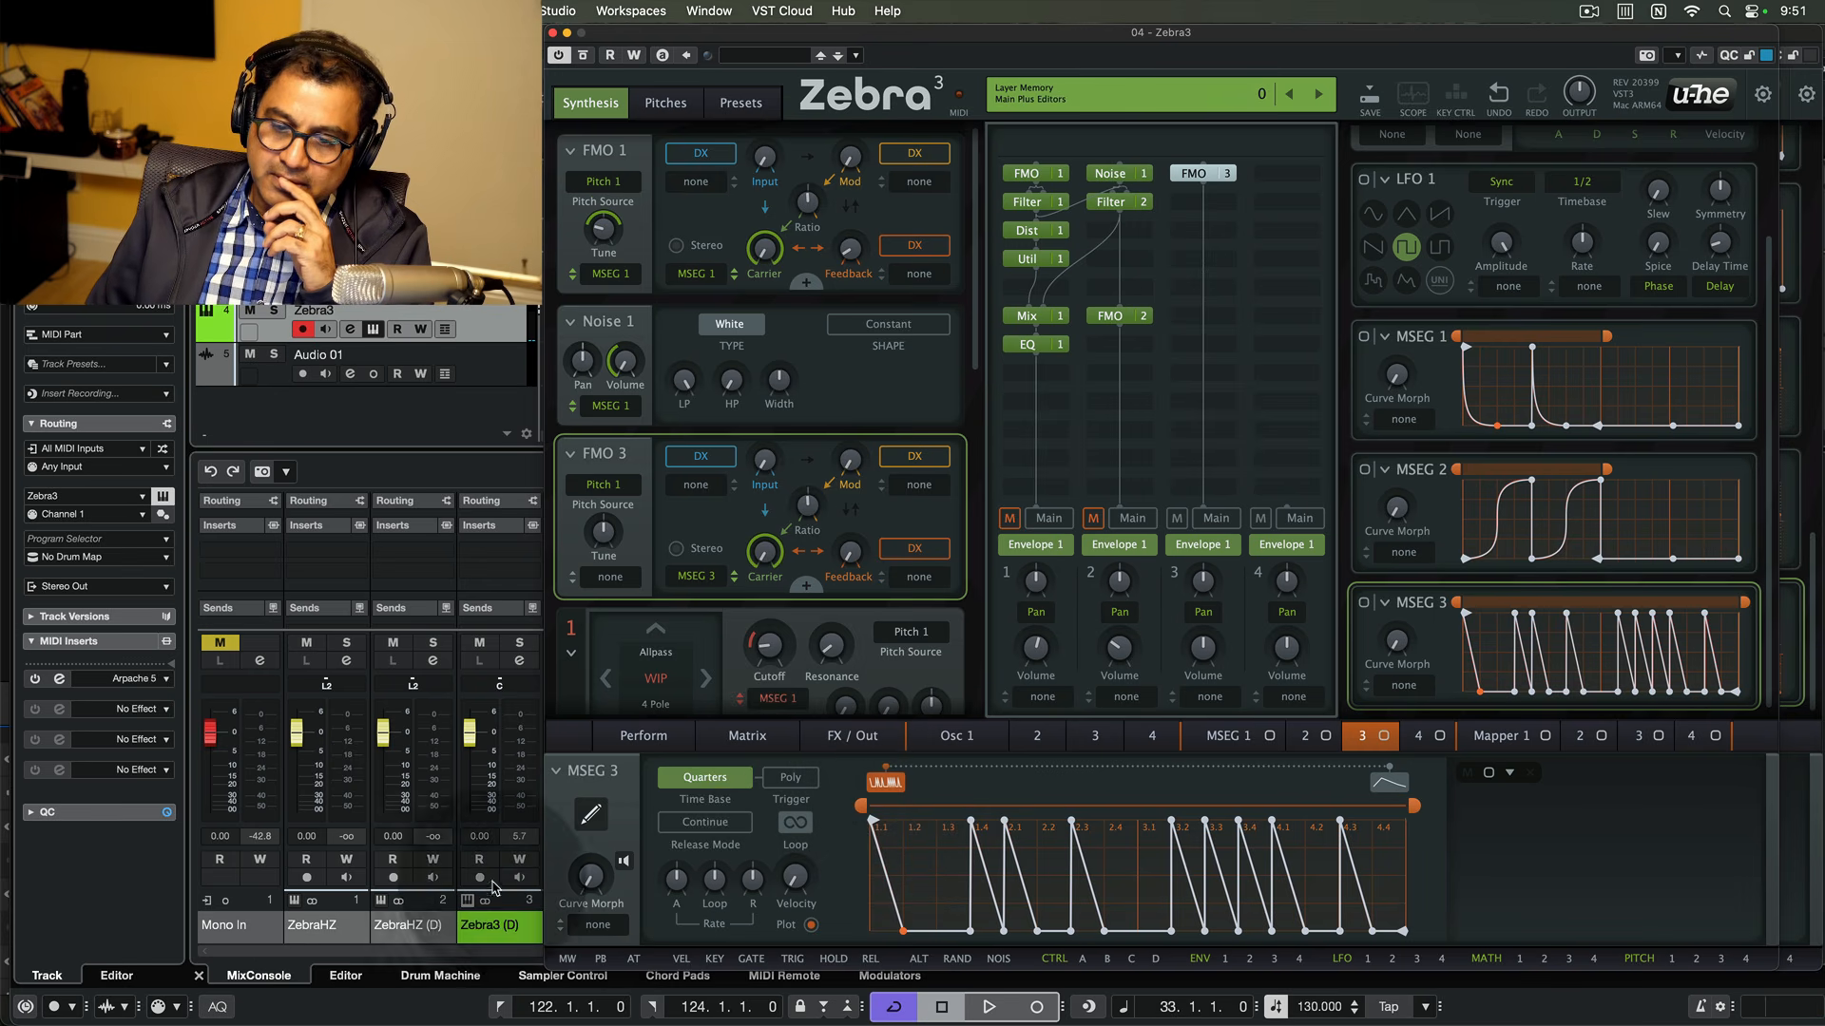
- Open MSEG 3 in the large editor and bend all its falling segments into steep concave decays
left_click(591, 815)
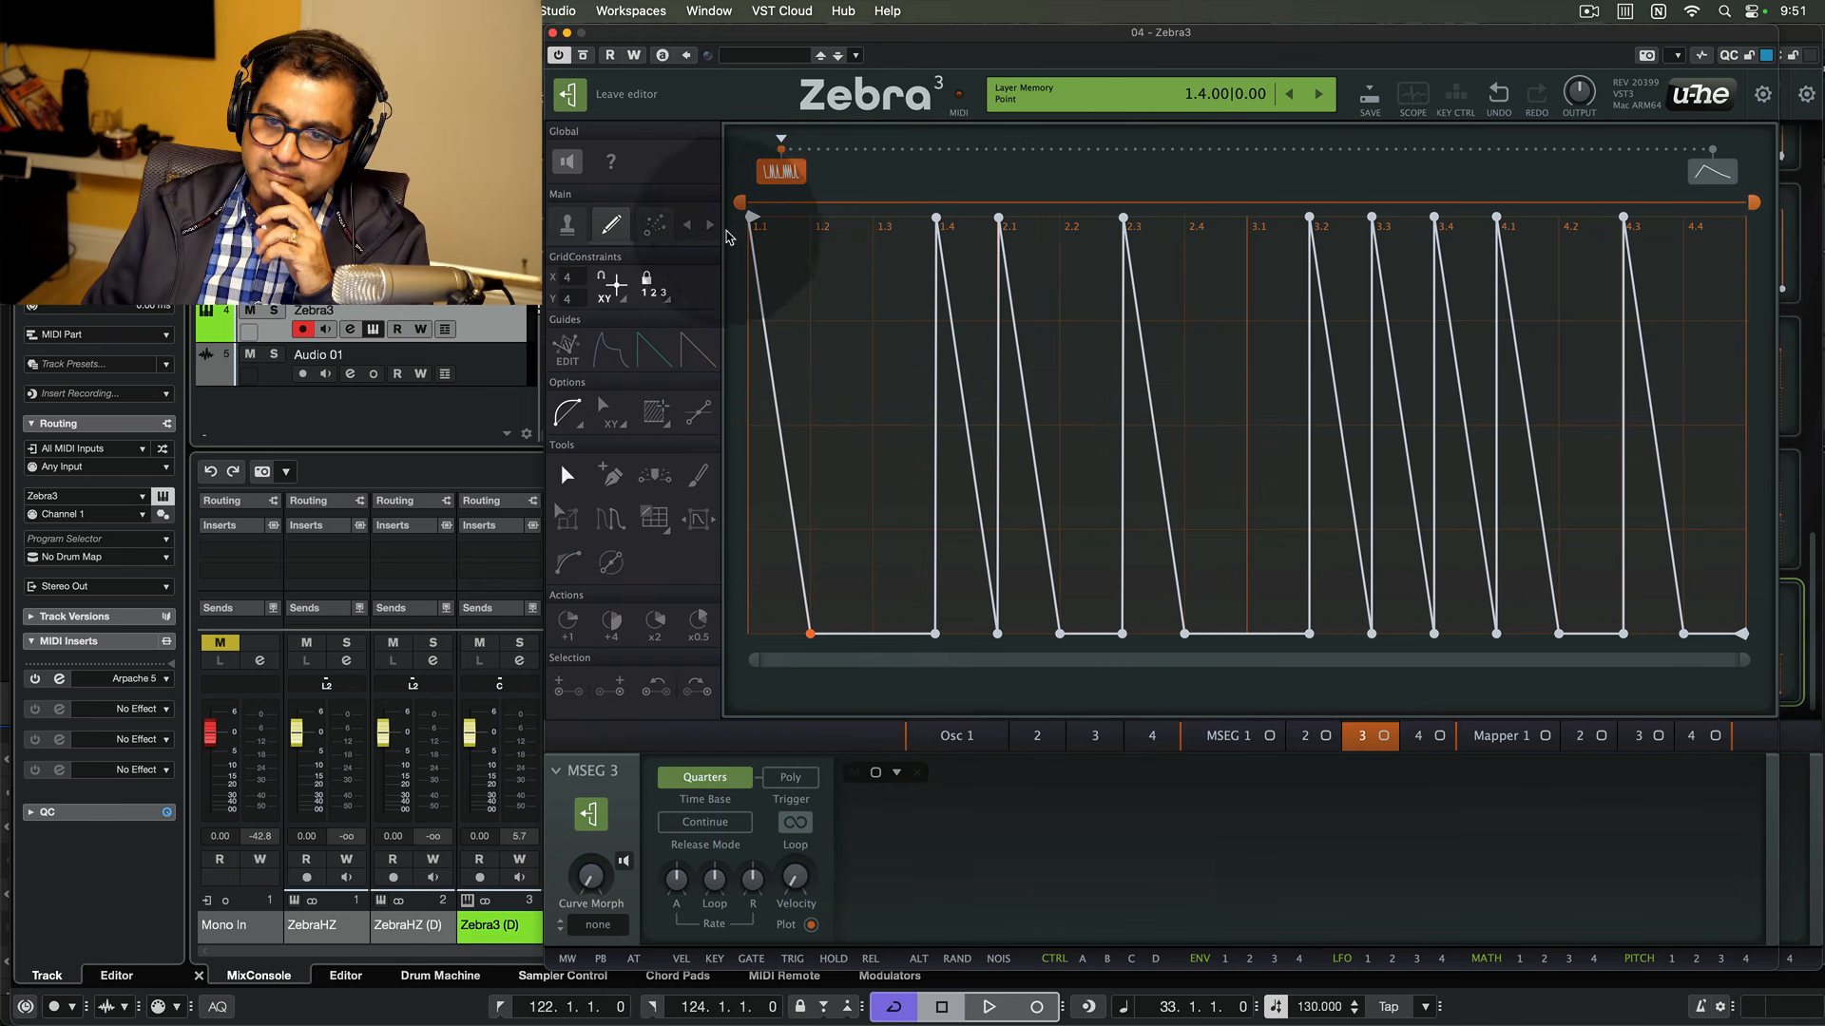
left_click_drag(745, 218, 1751, 697)
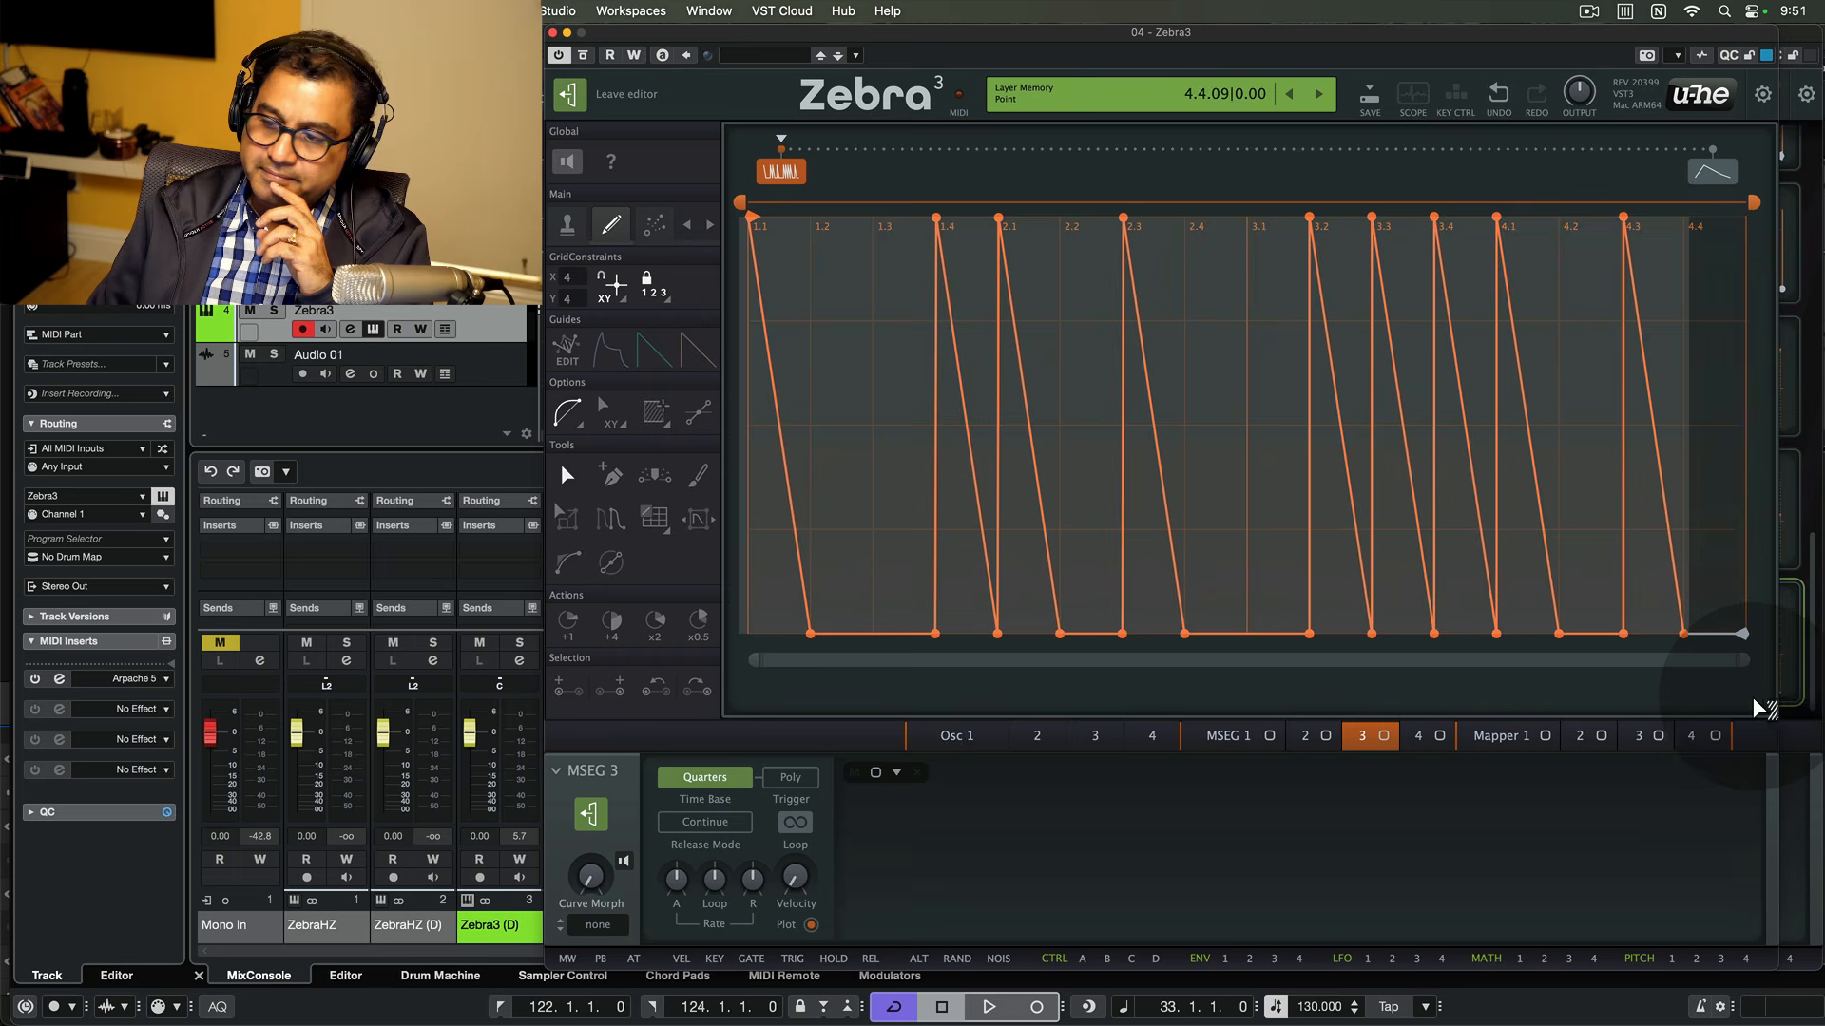
left_click_drag(803, 466, 777, 494)
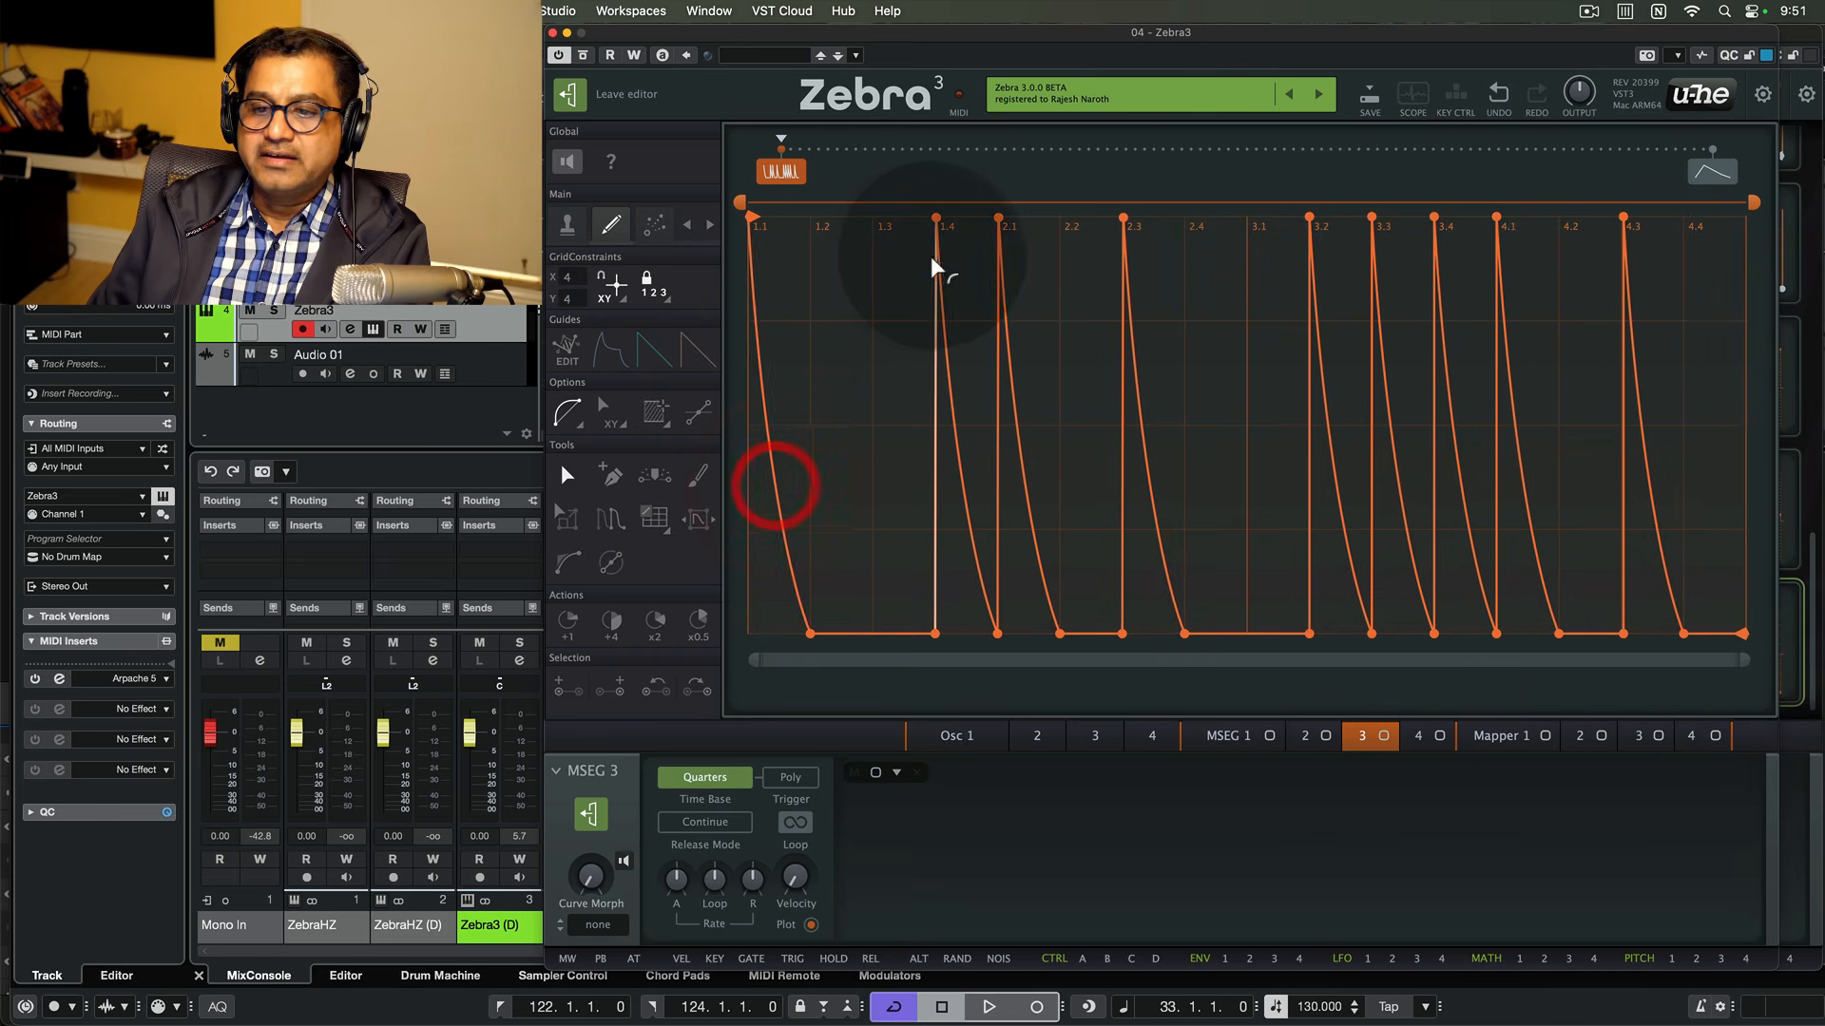
left_click(911, 264)
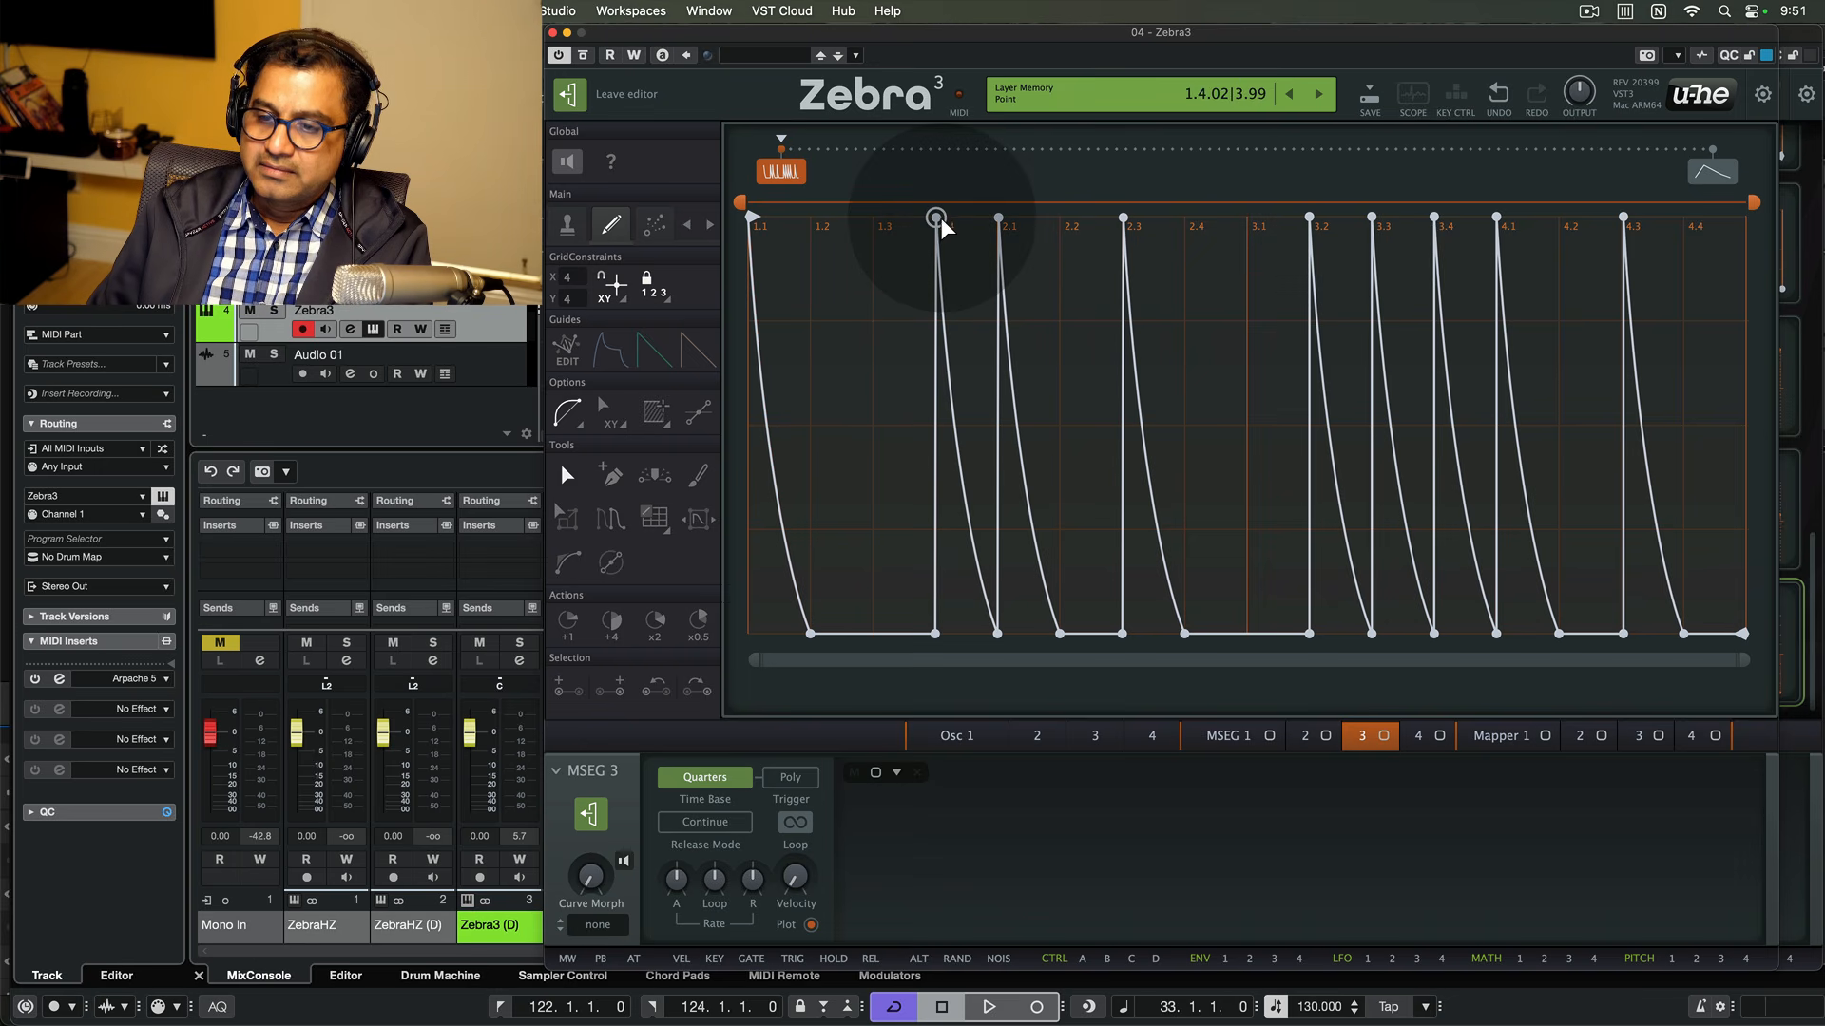
- Lower the MSEG 3 peaks at 1.4, 2.1, 3.2, 3.3 and 4.1 to varied heights and leave the large editor
left_click_drag(937, 220, 935, 359)
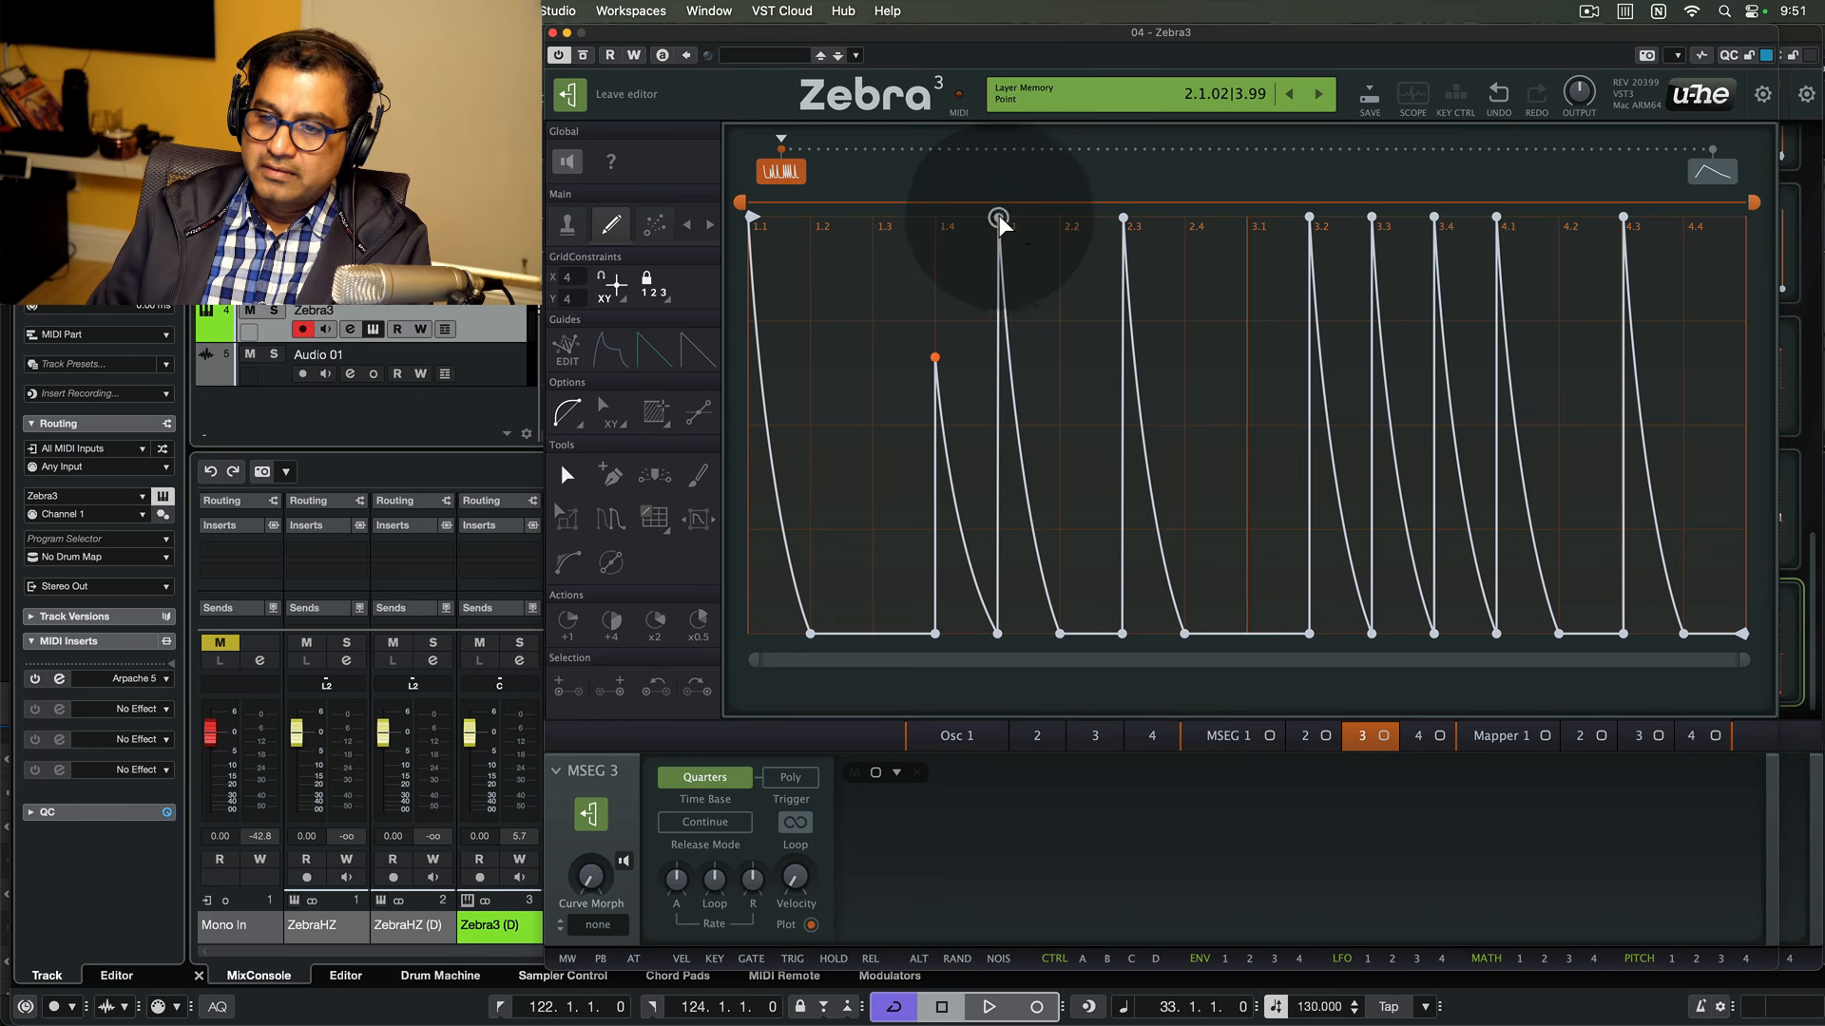
left_click_drag(999, 220, 1002, 290)
left_click_drag(935, 357, 934, 395)
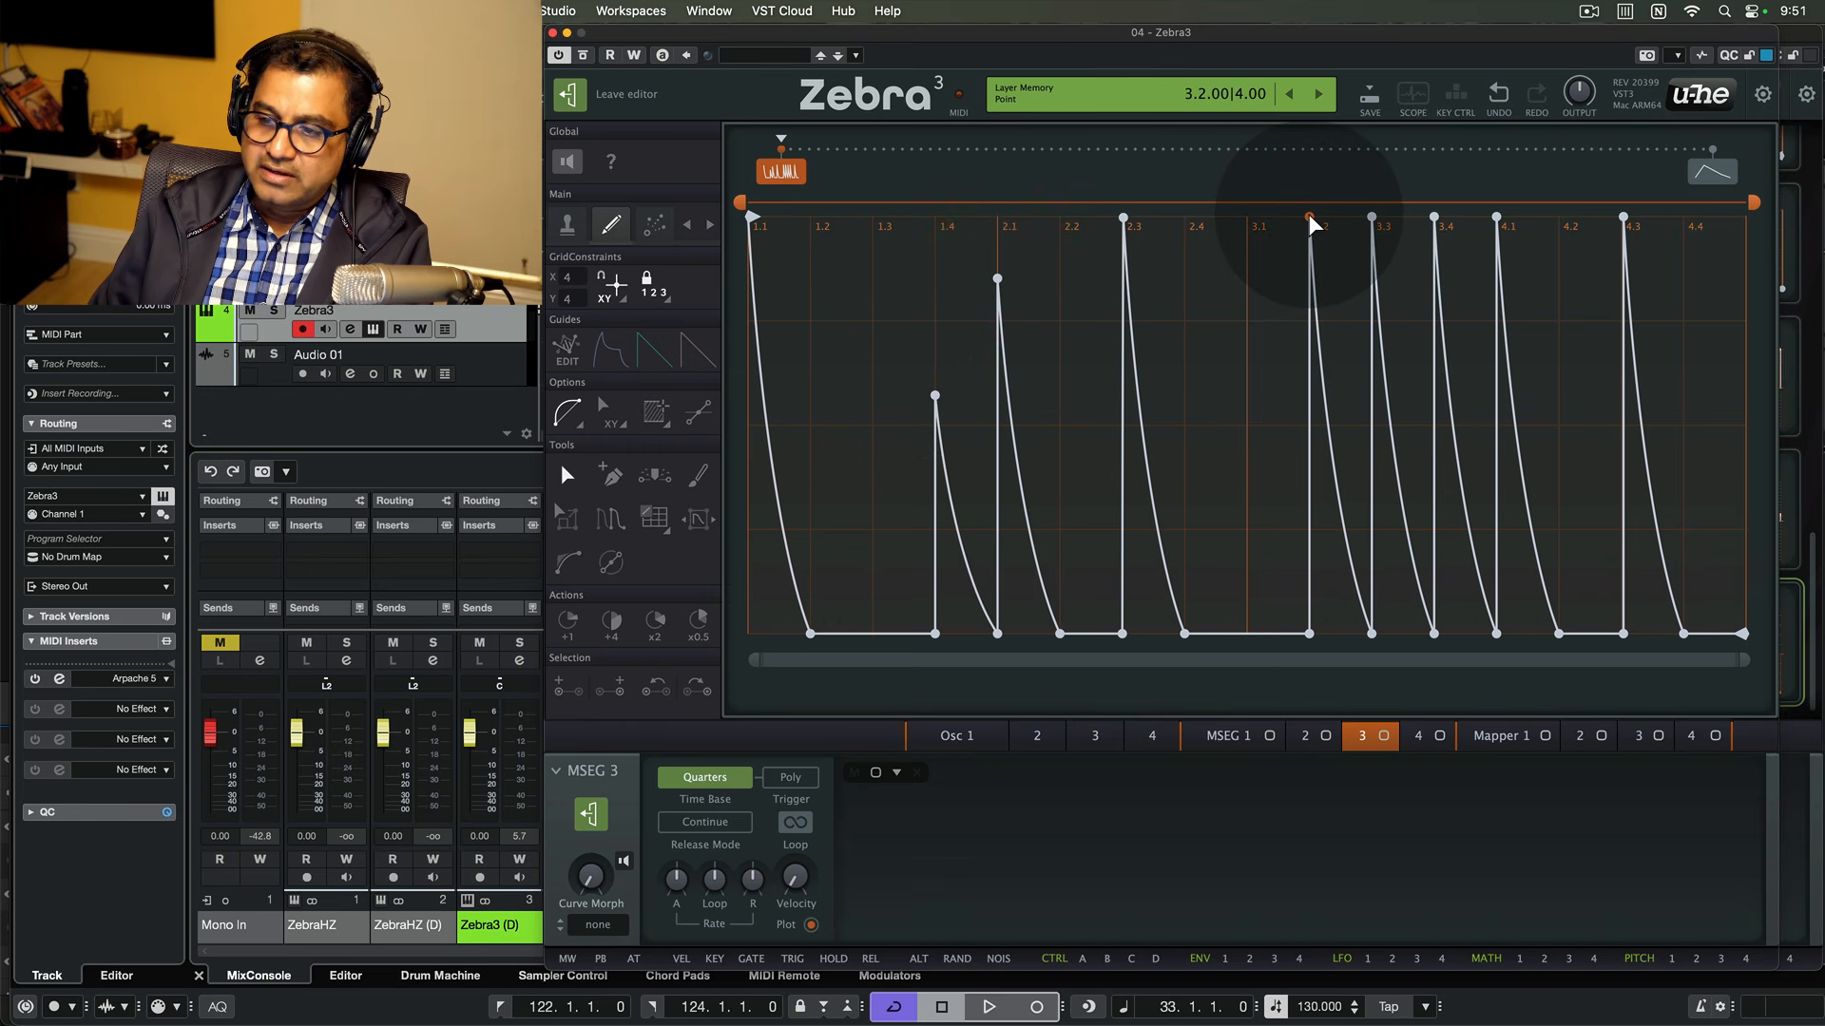
left_click_drag(1310, 219, 1309, 340)
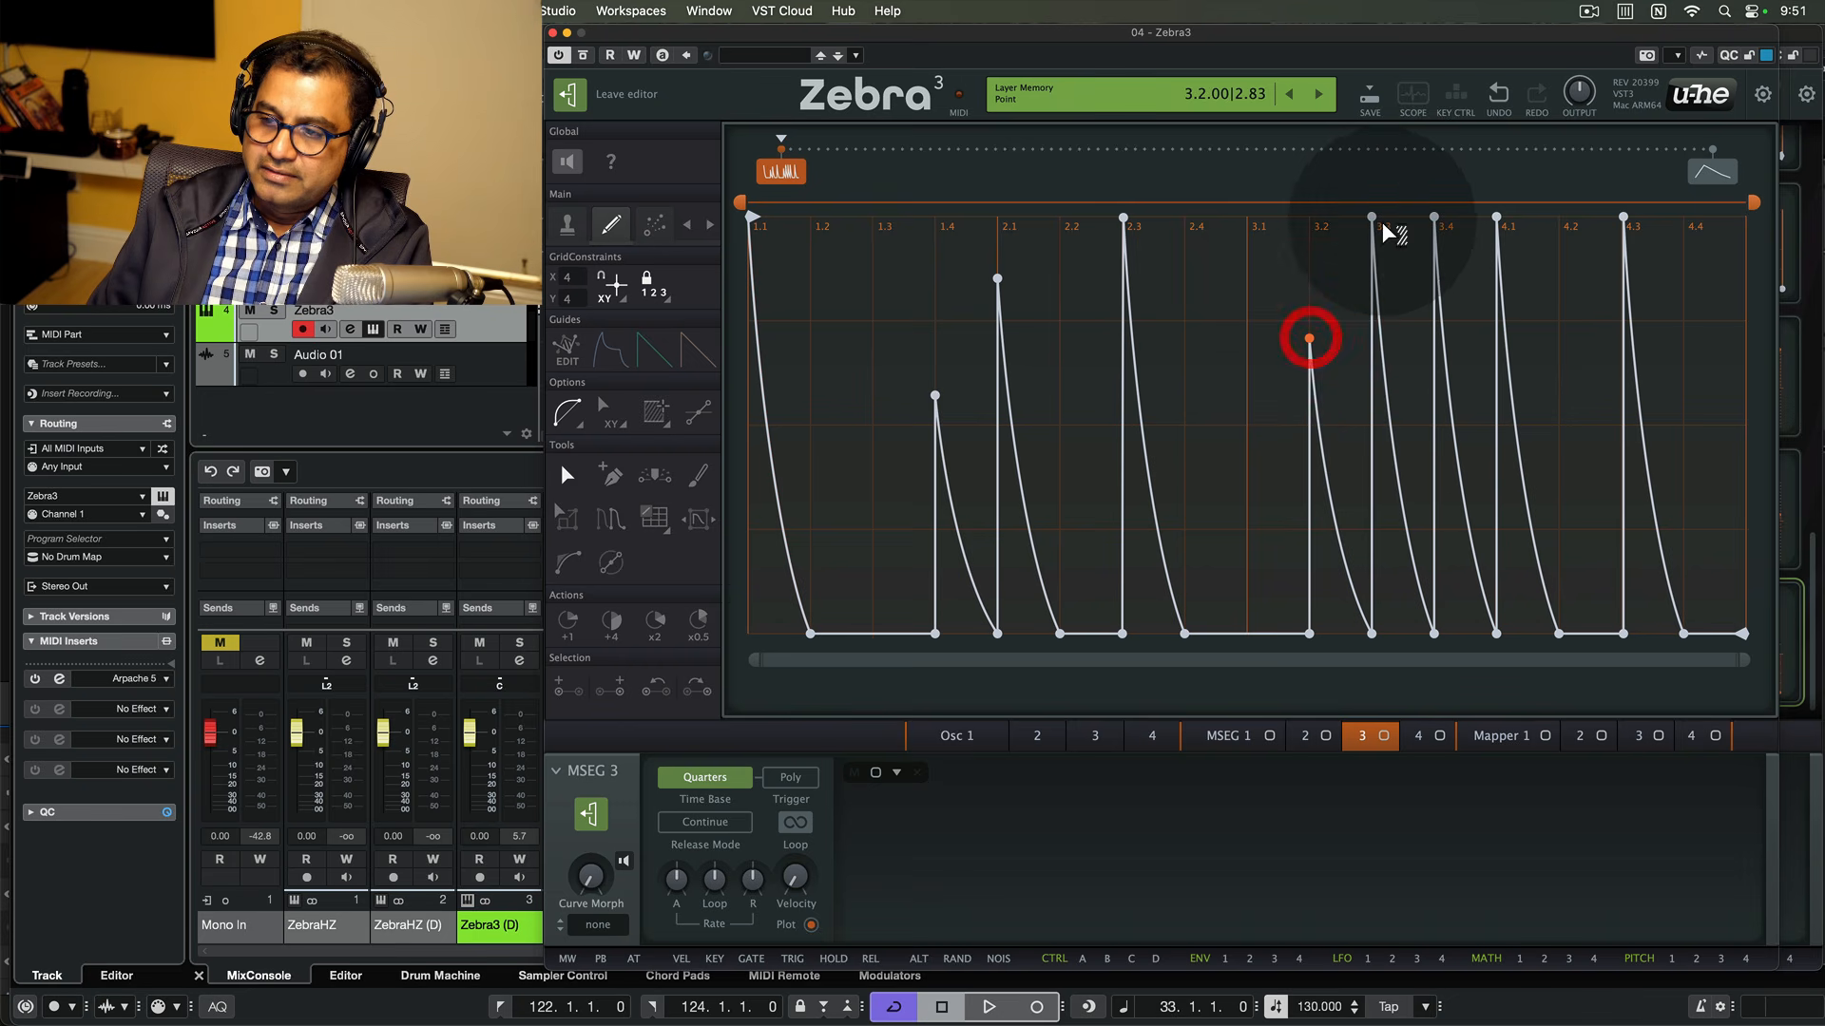
left_click_drag(1372, 219, 1366, 299)
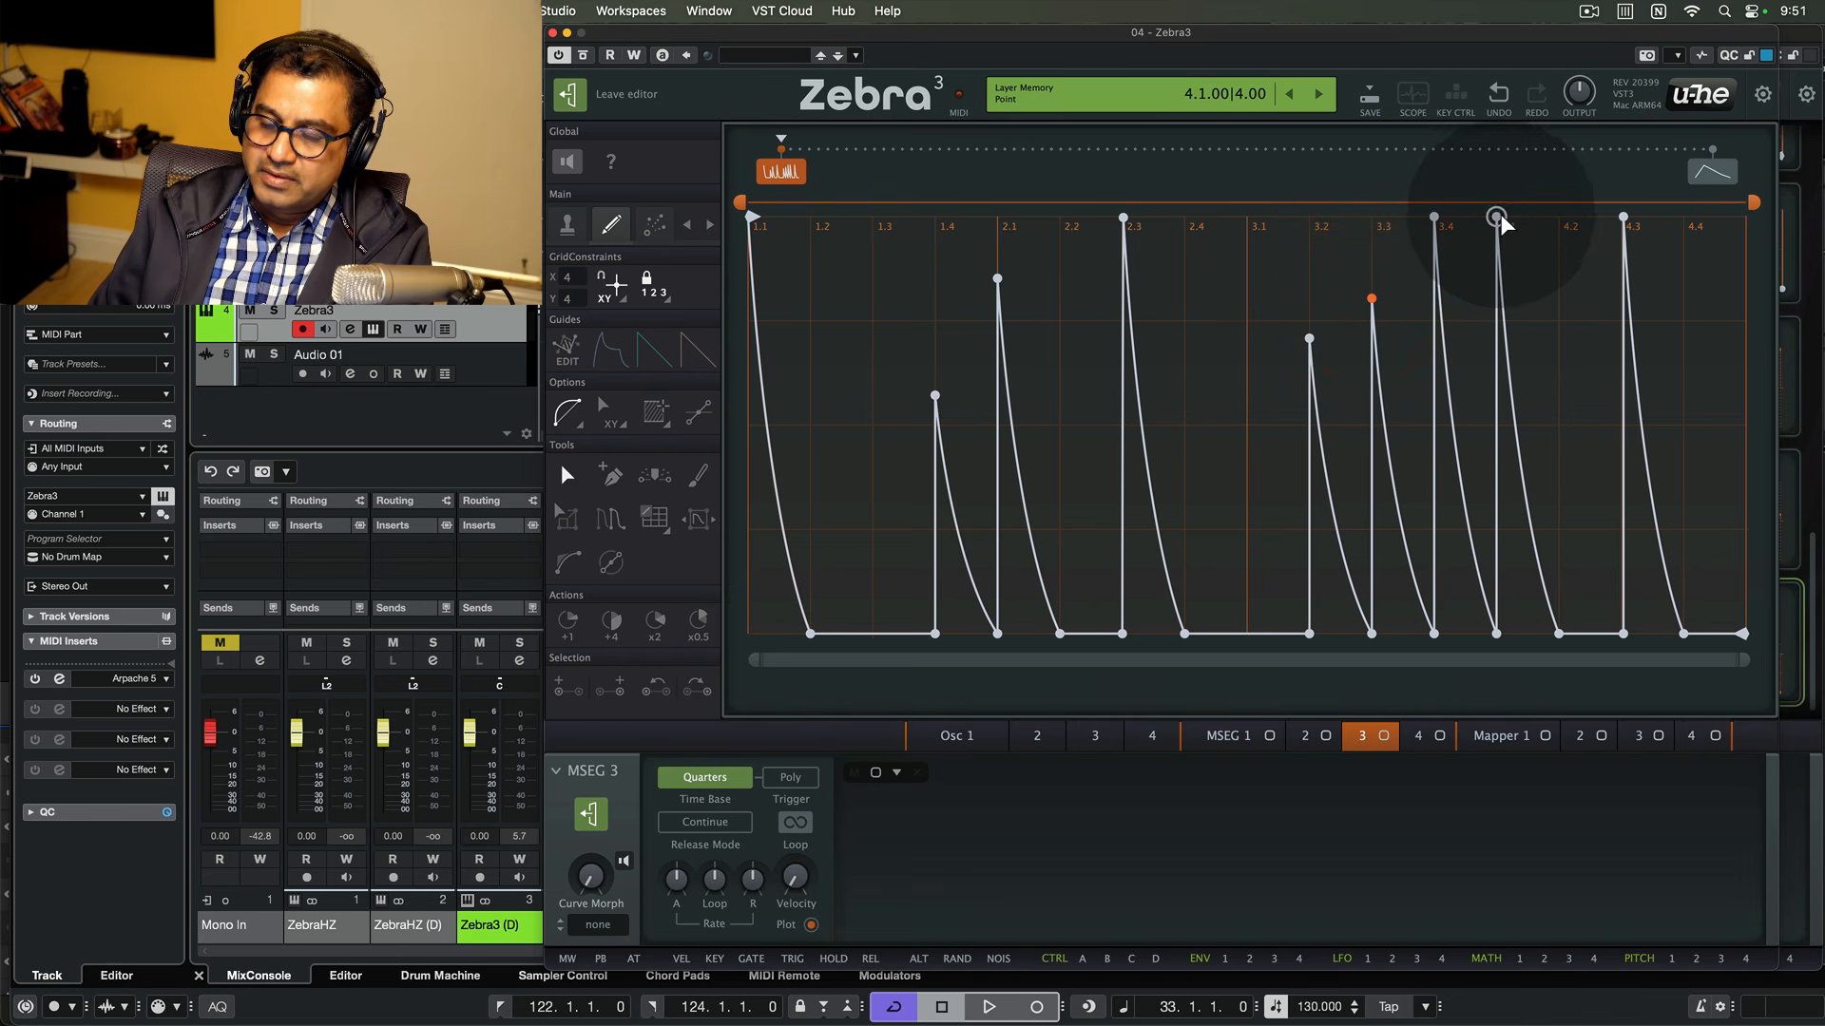
left_click_drag(1499, 218, 1495, 311)
left_click(1271, 633)
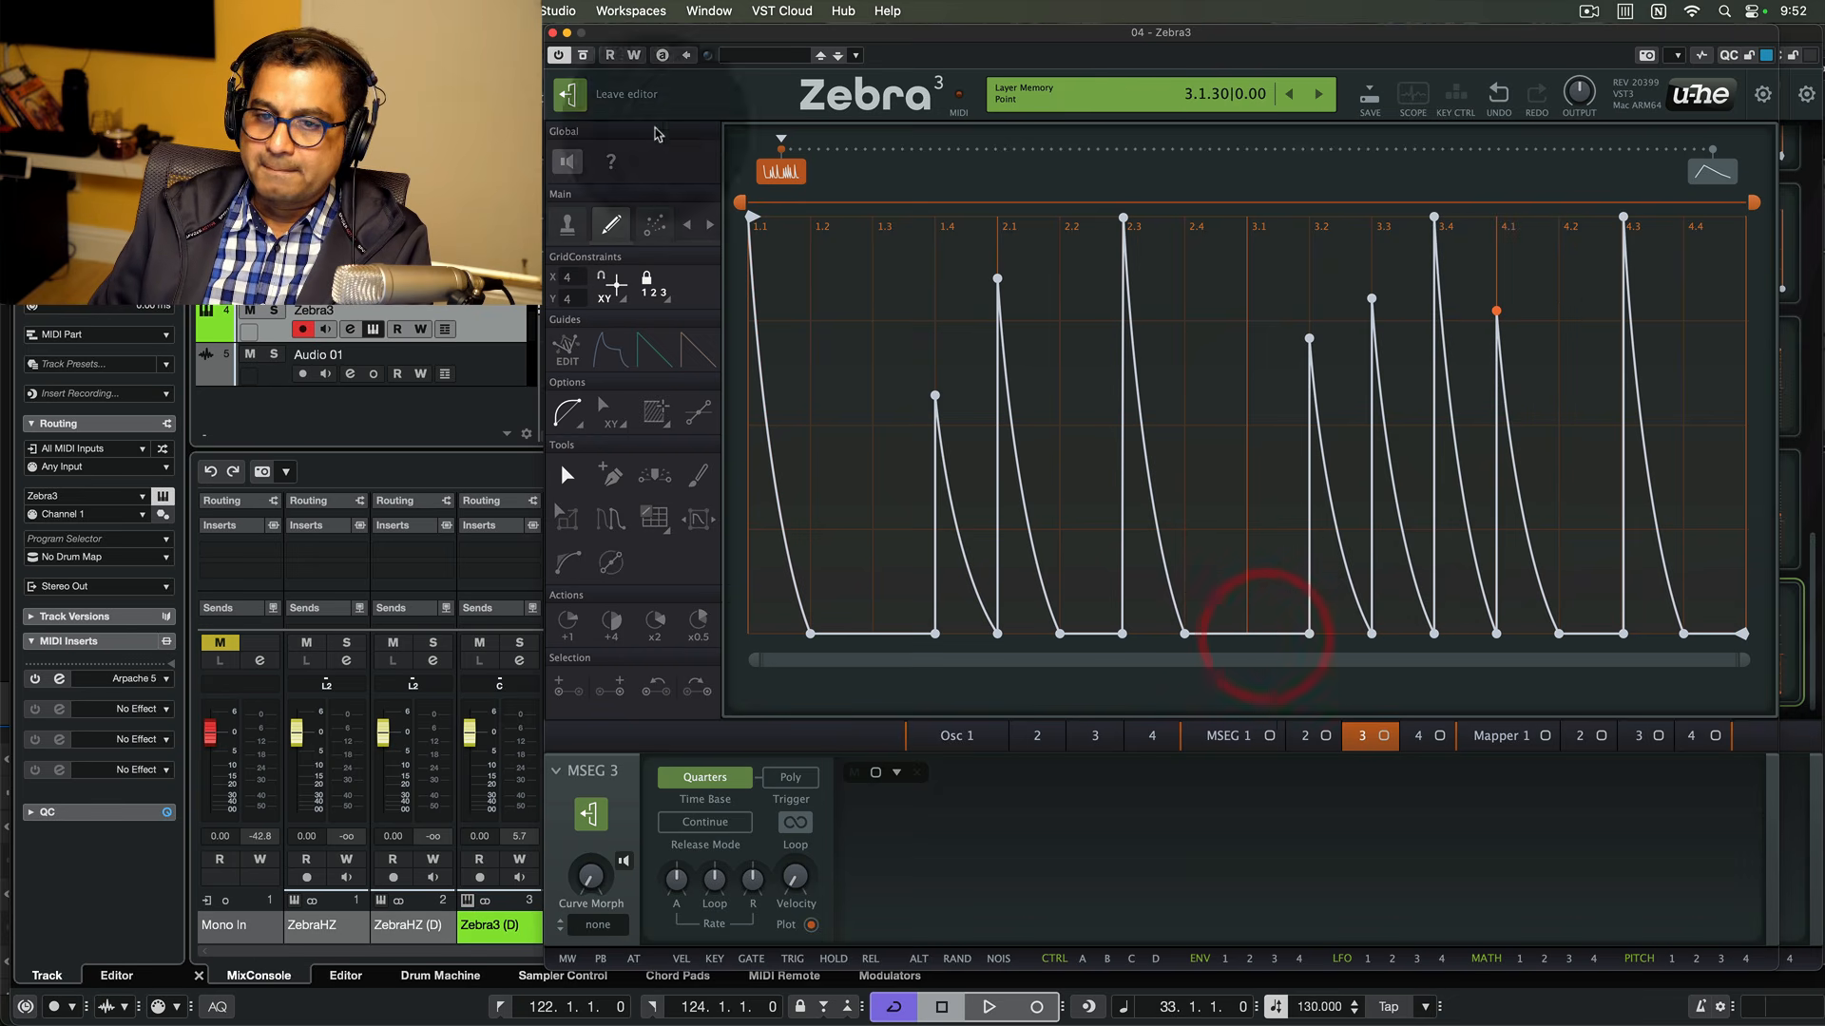
left_click(570, 92)
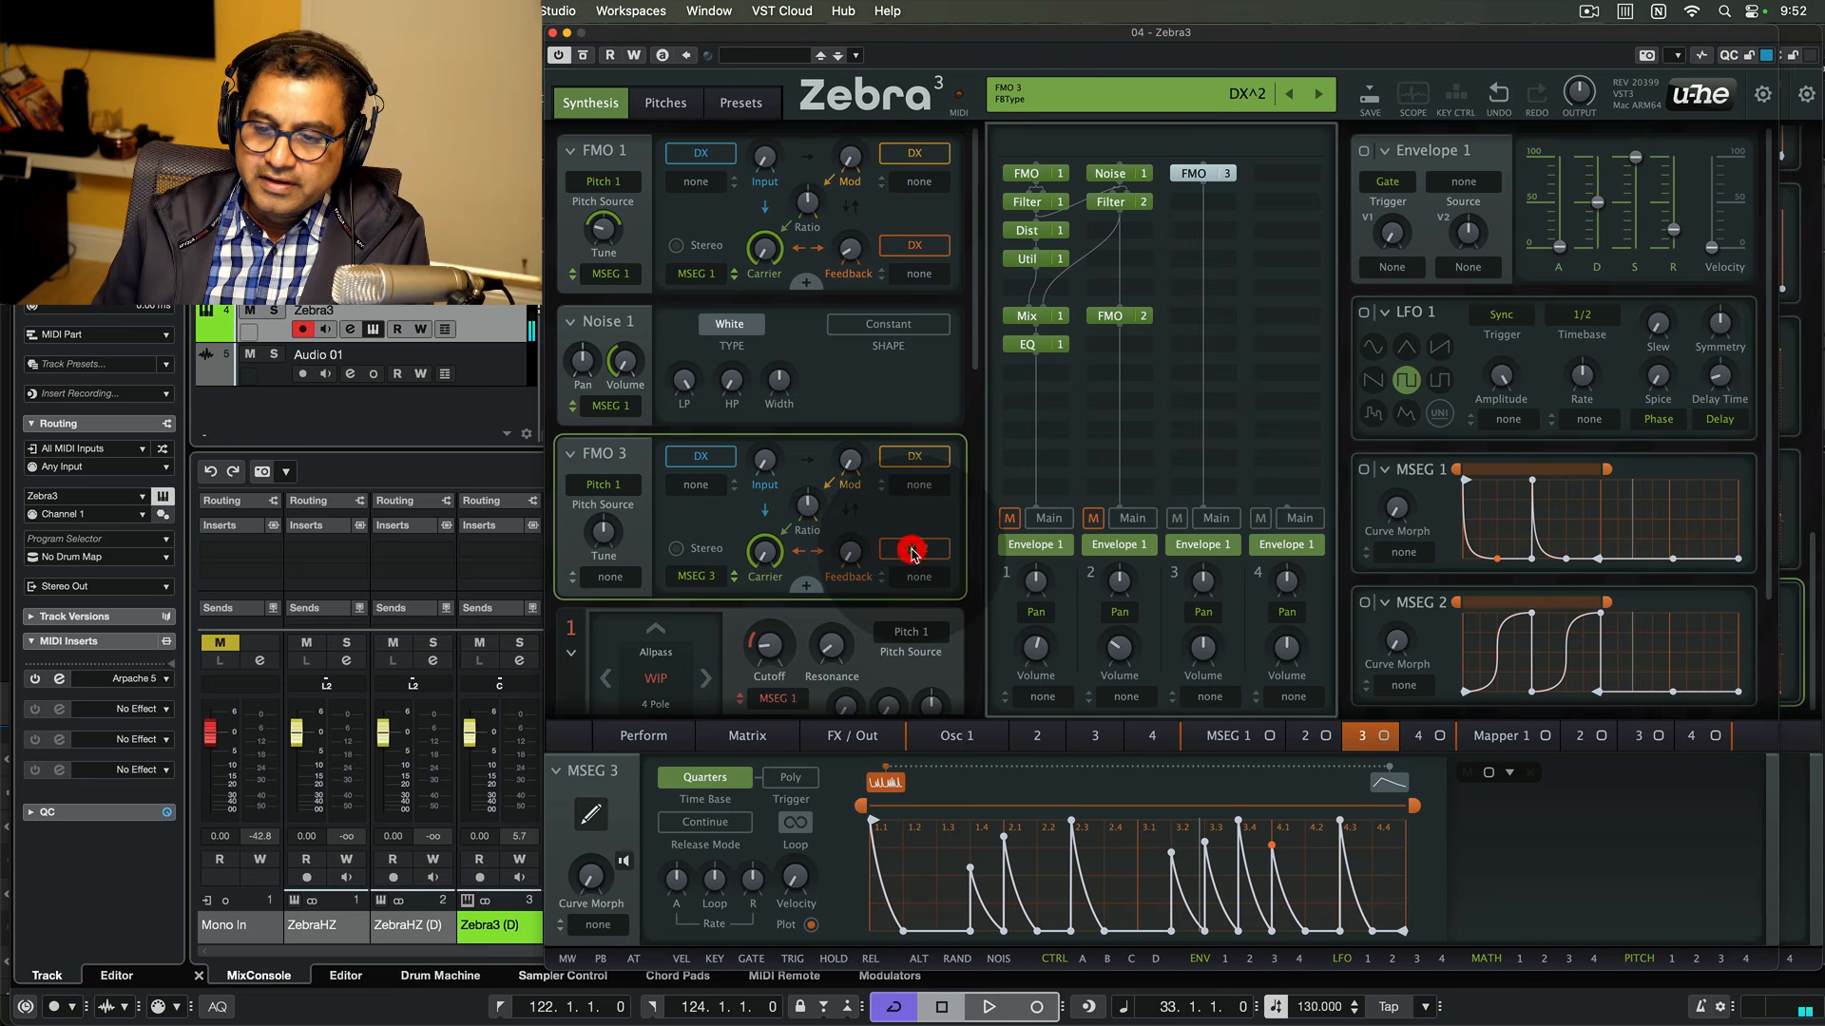
- Set FMO 3's feedback type to DX^2 and try out its feedback amount
left_click_drag(853, 555, 852, 546)
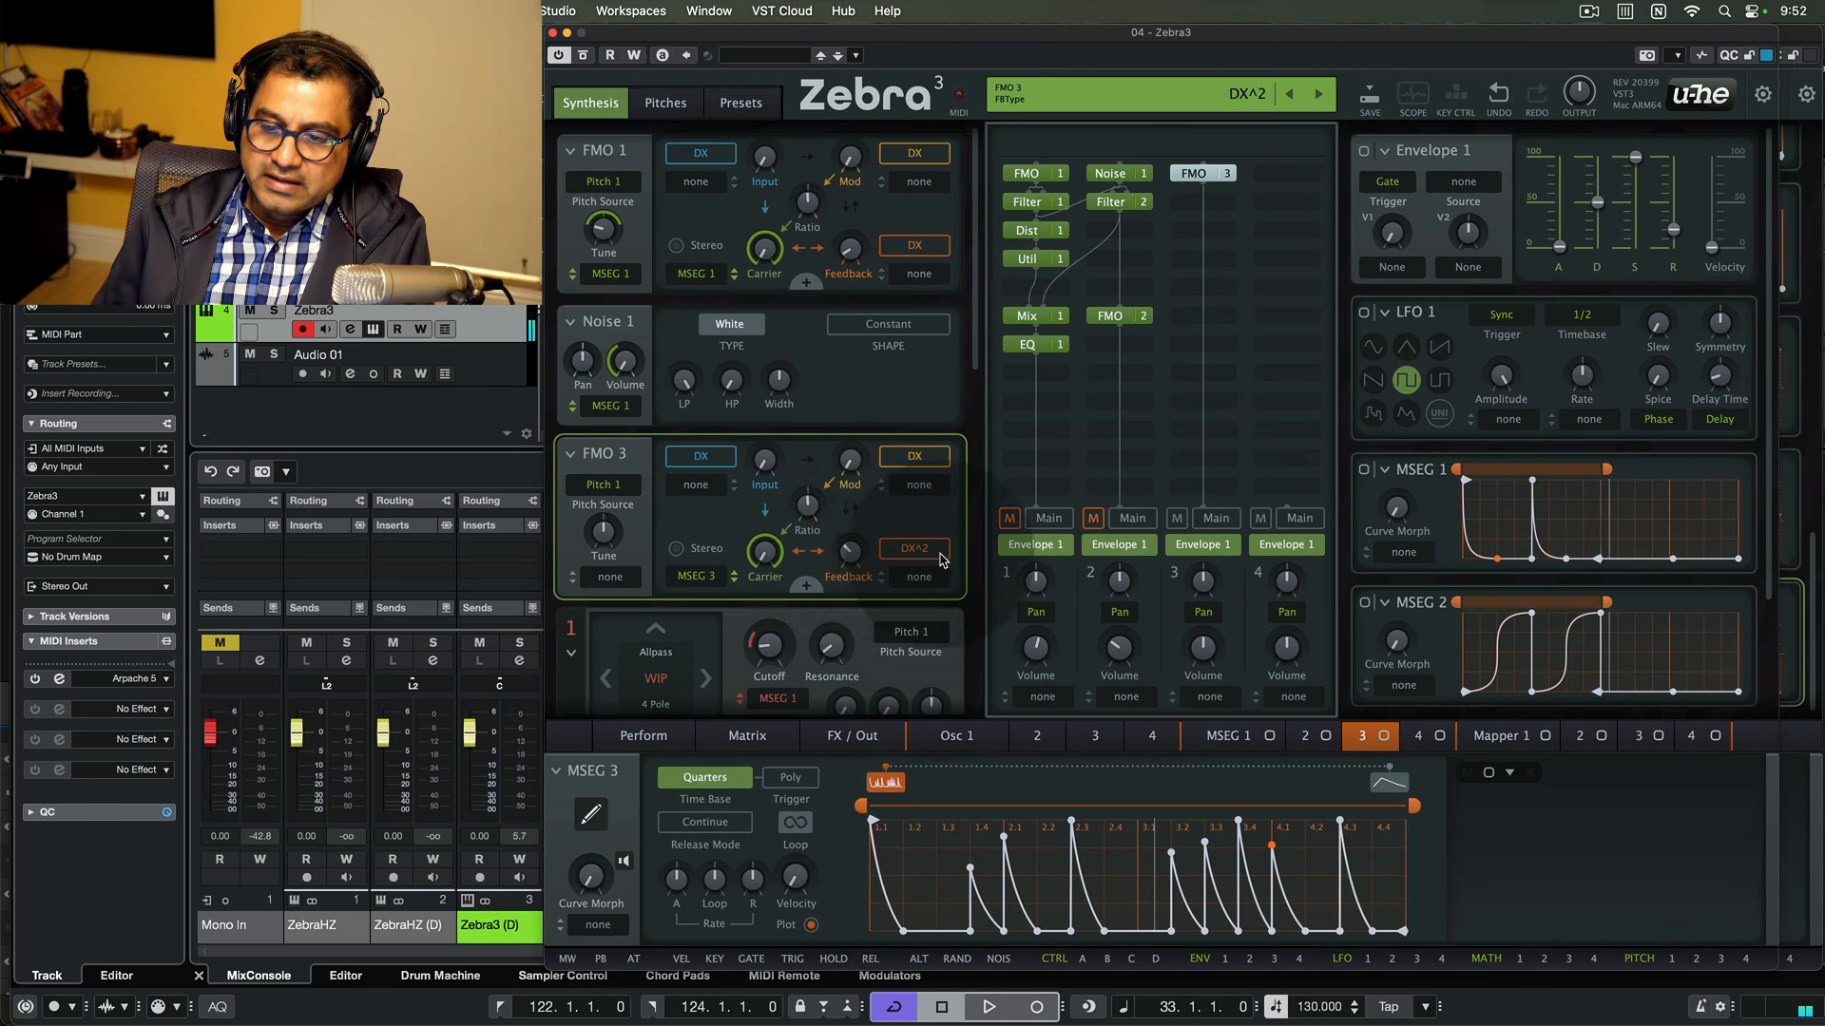
left_click(851, 555)
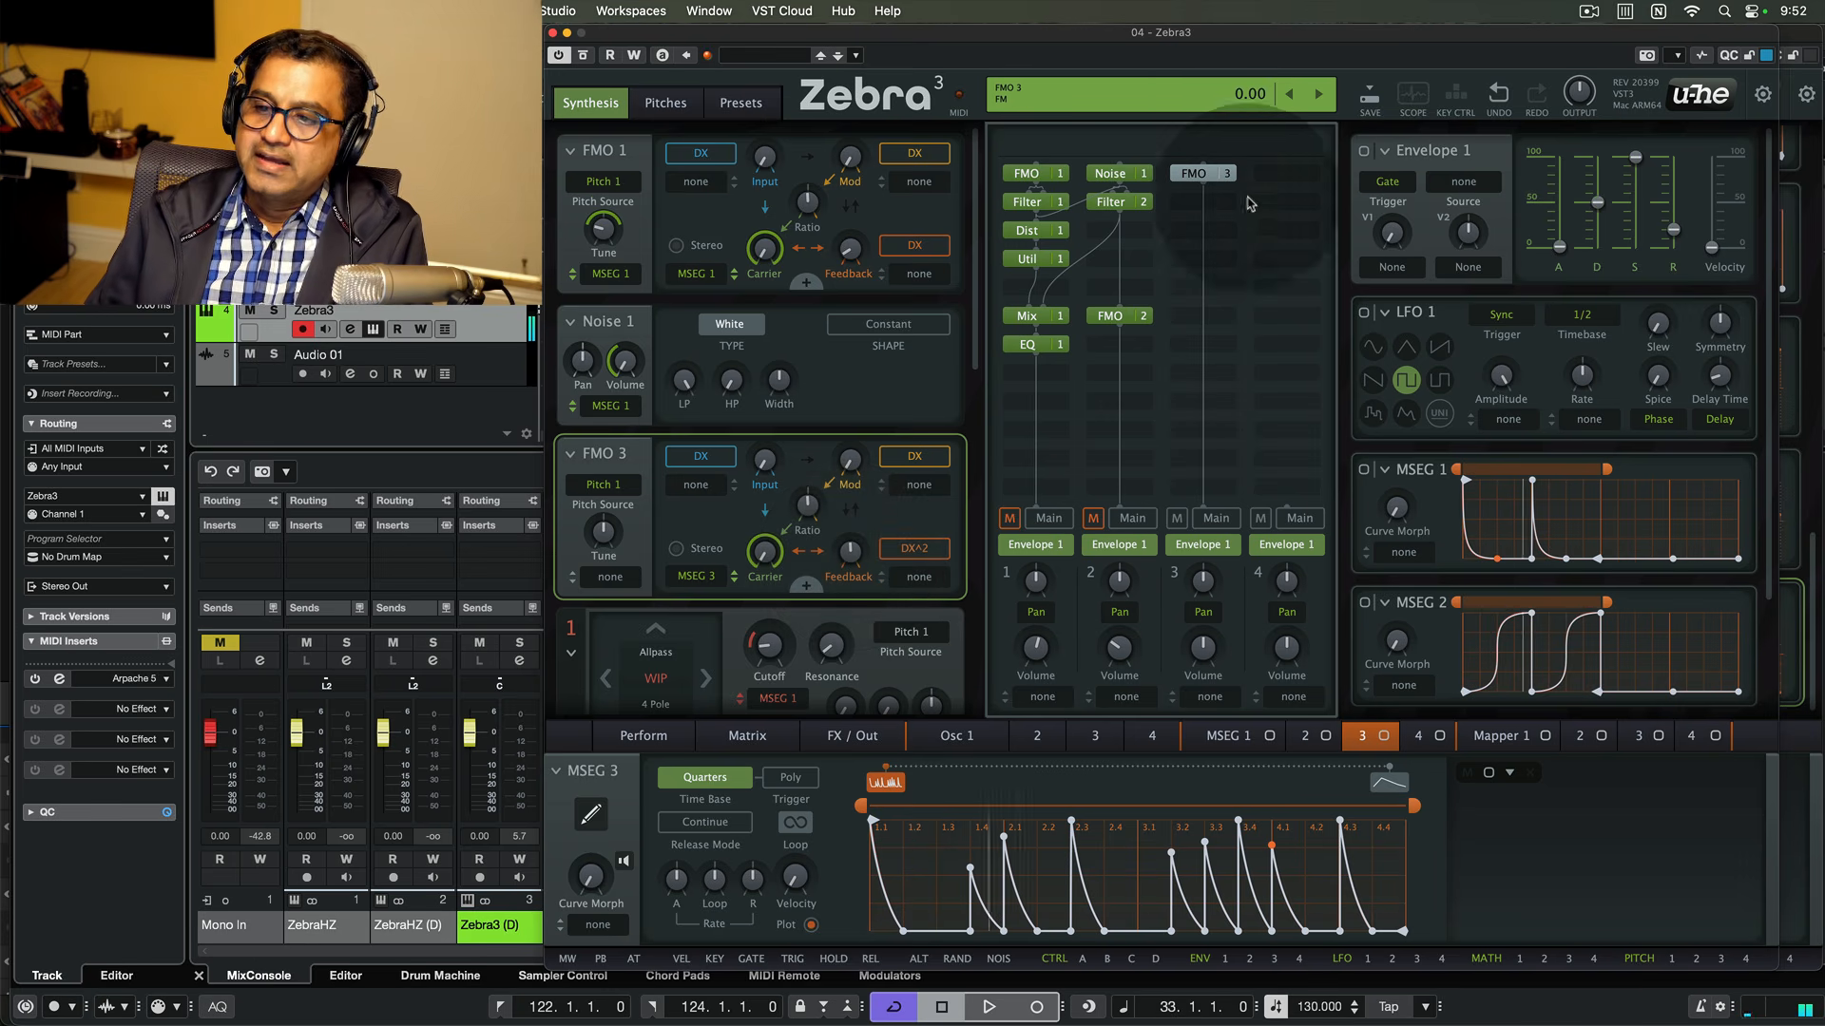
- Insert Folder 1 directly below FMO 3 in the third lane and set its fold count to 1
left_click(1199, 200)
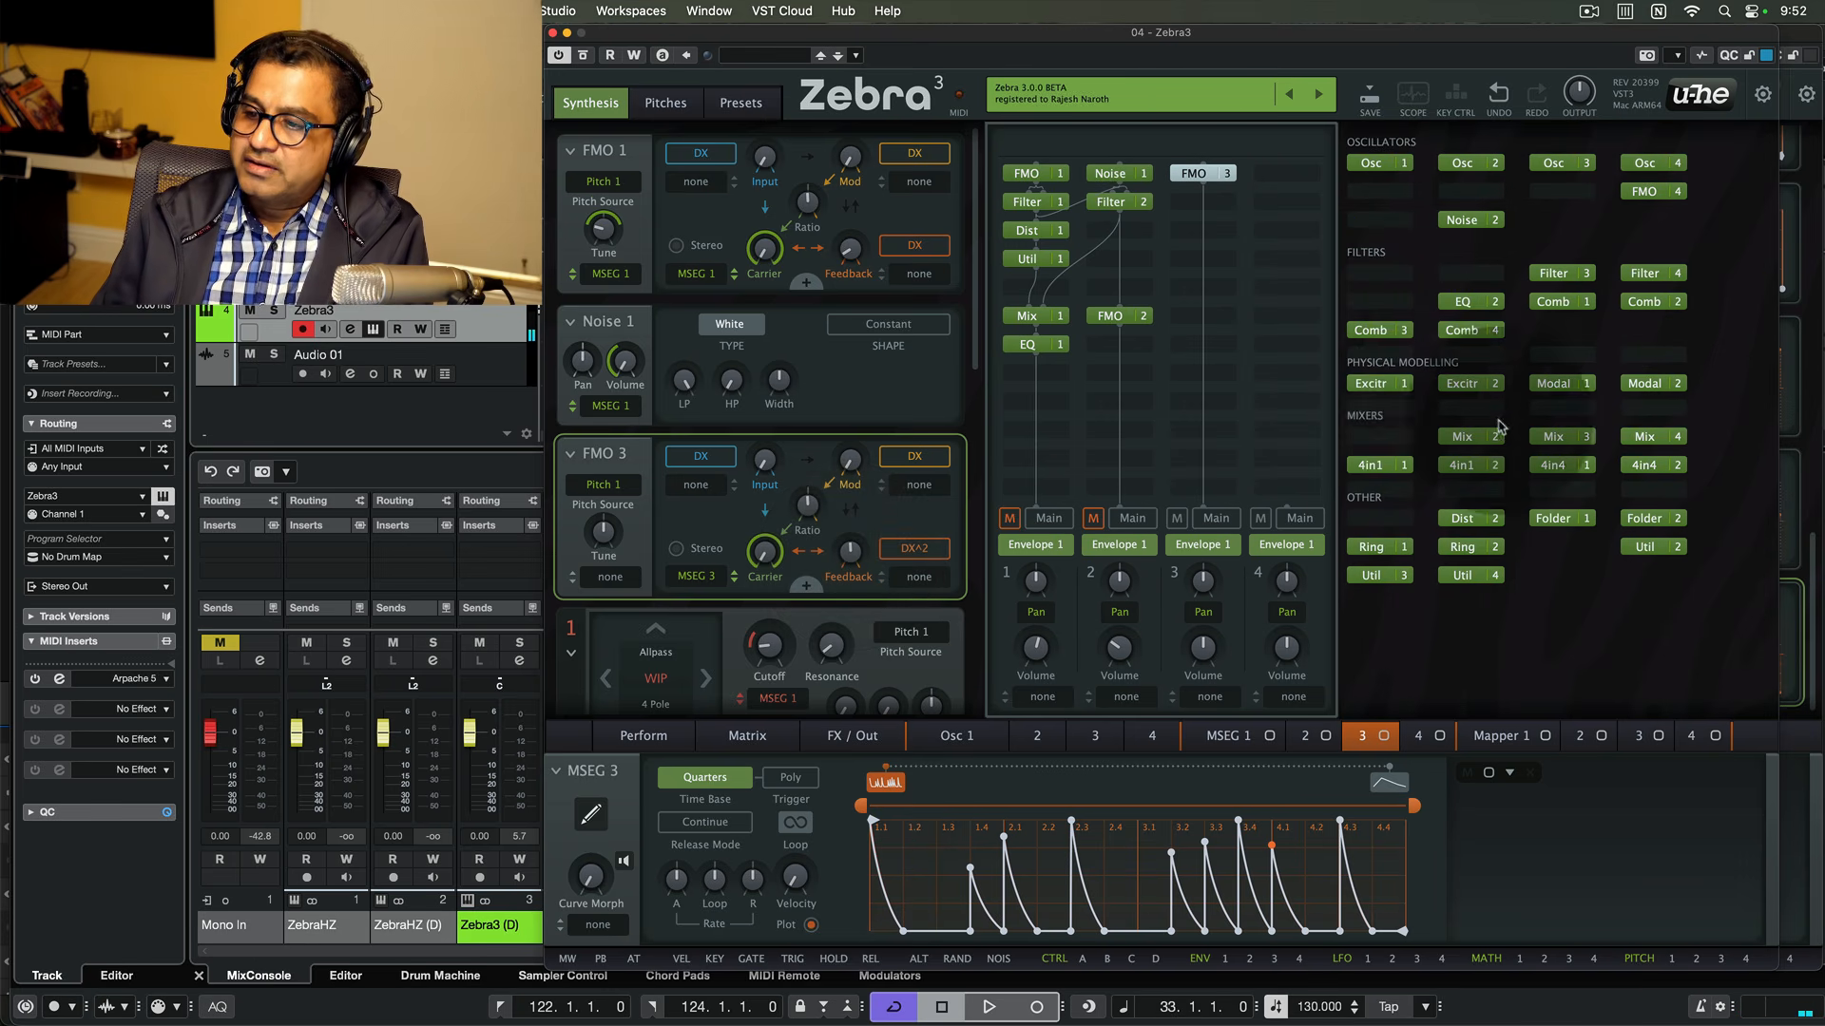
left_click(1558, 525)
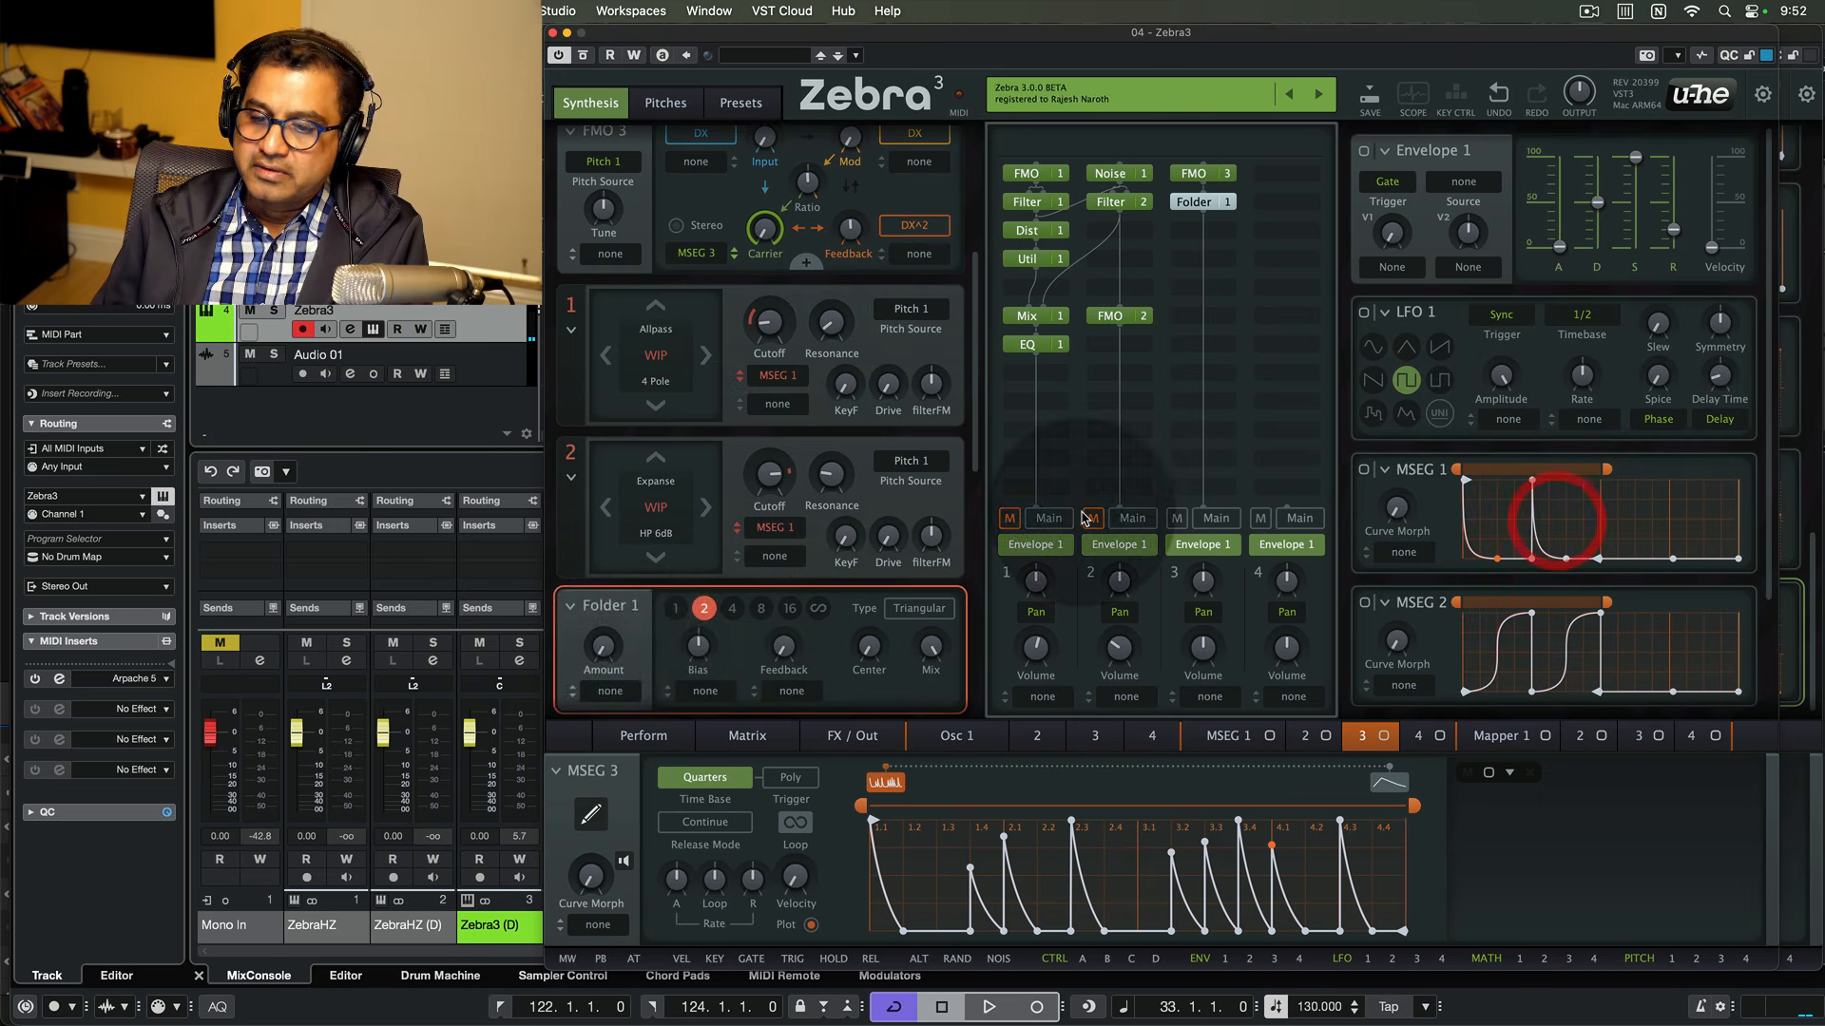
left_click(659, 633)
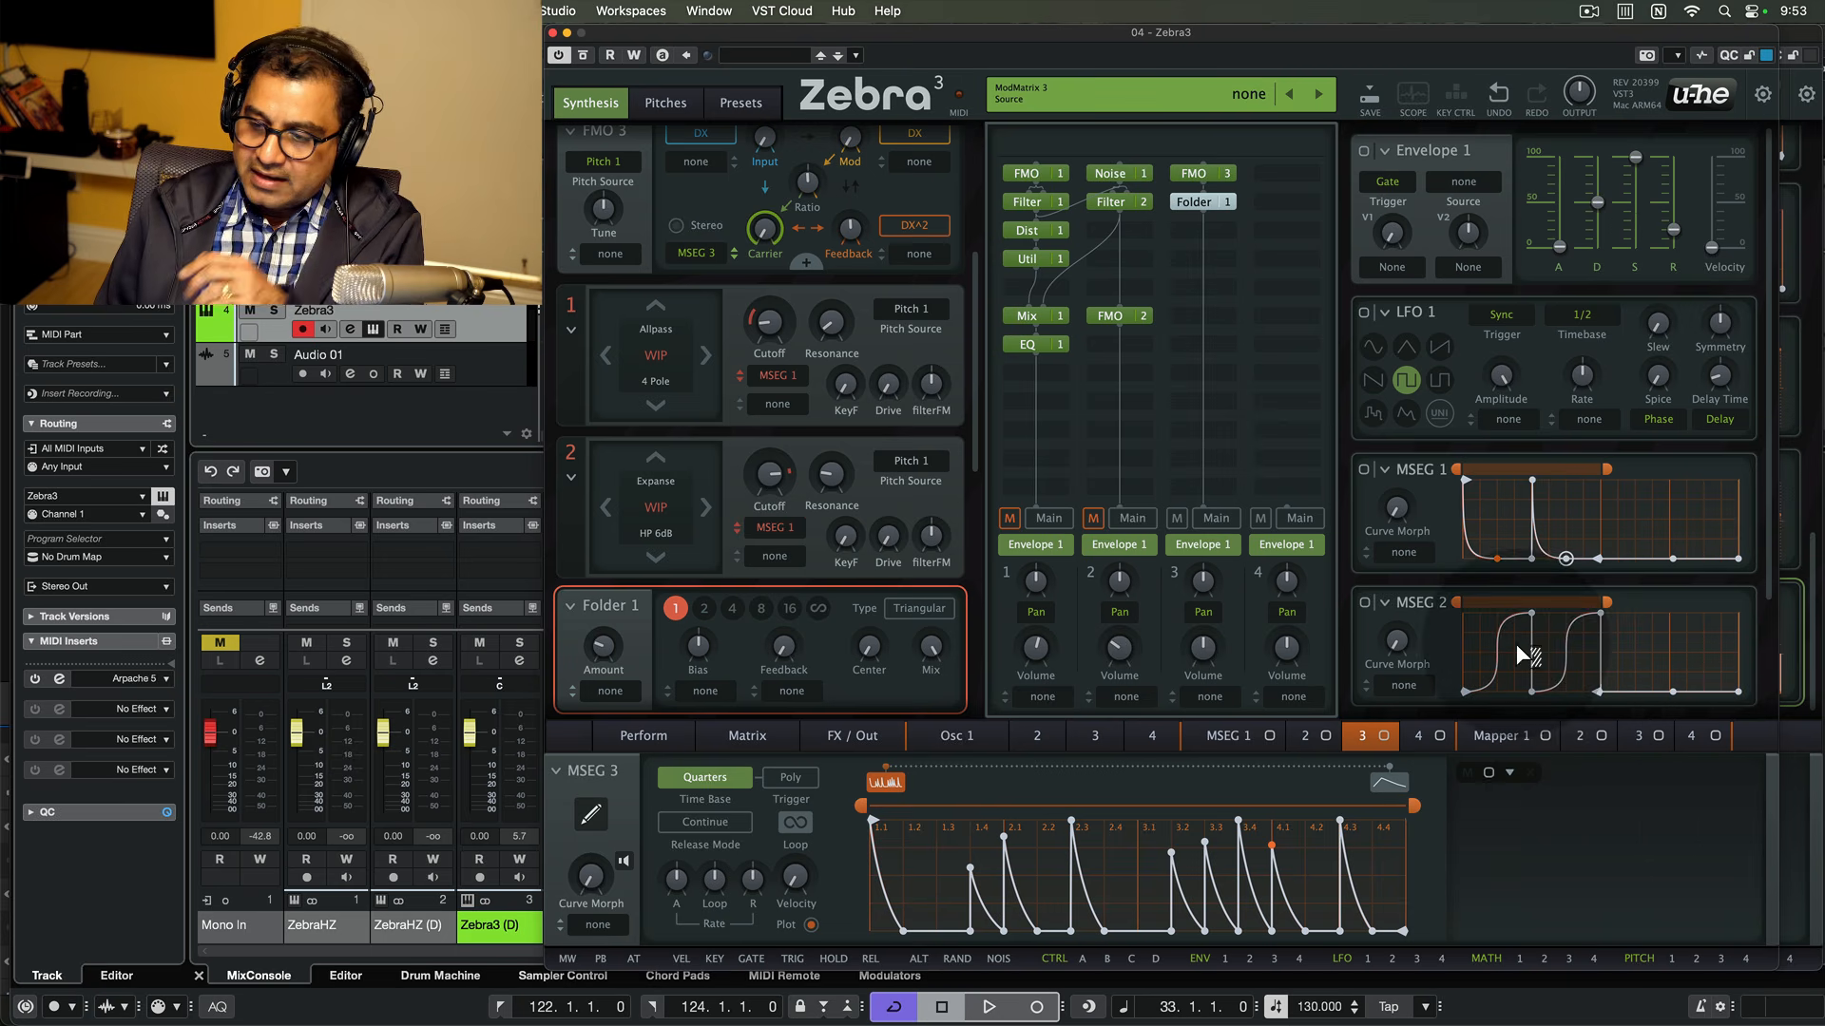
- Assign Mapper 1 as a modulation source for FMO 3's Tune
left_click(1500, 742)
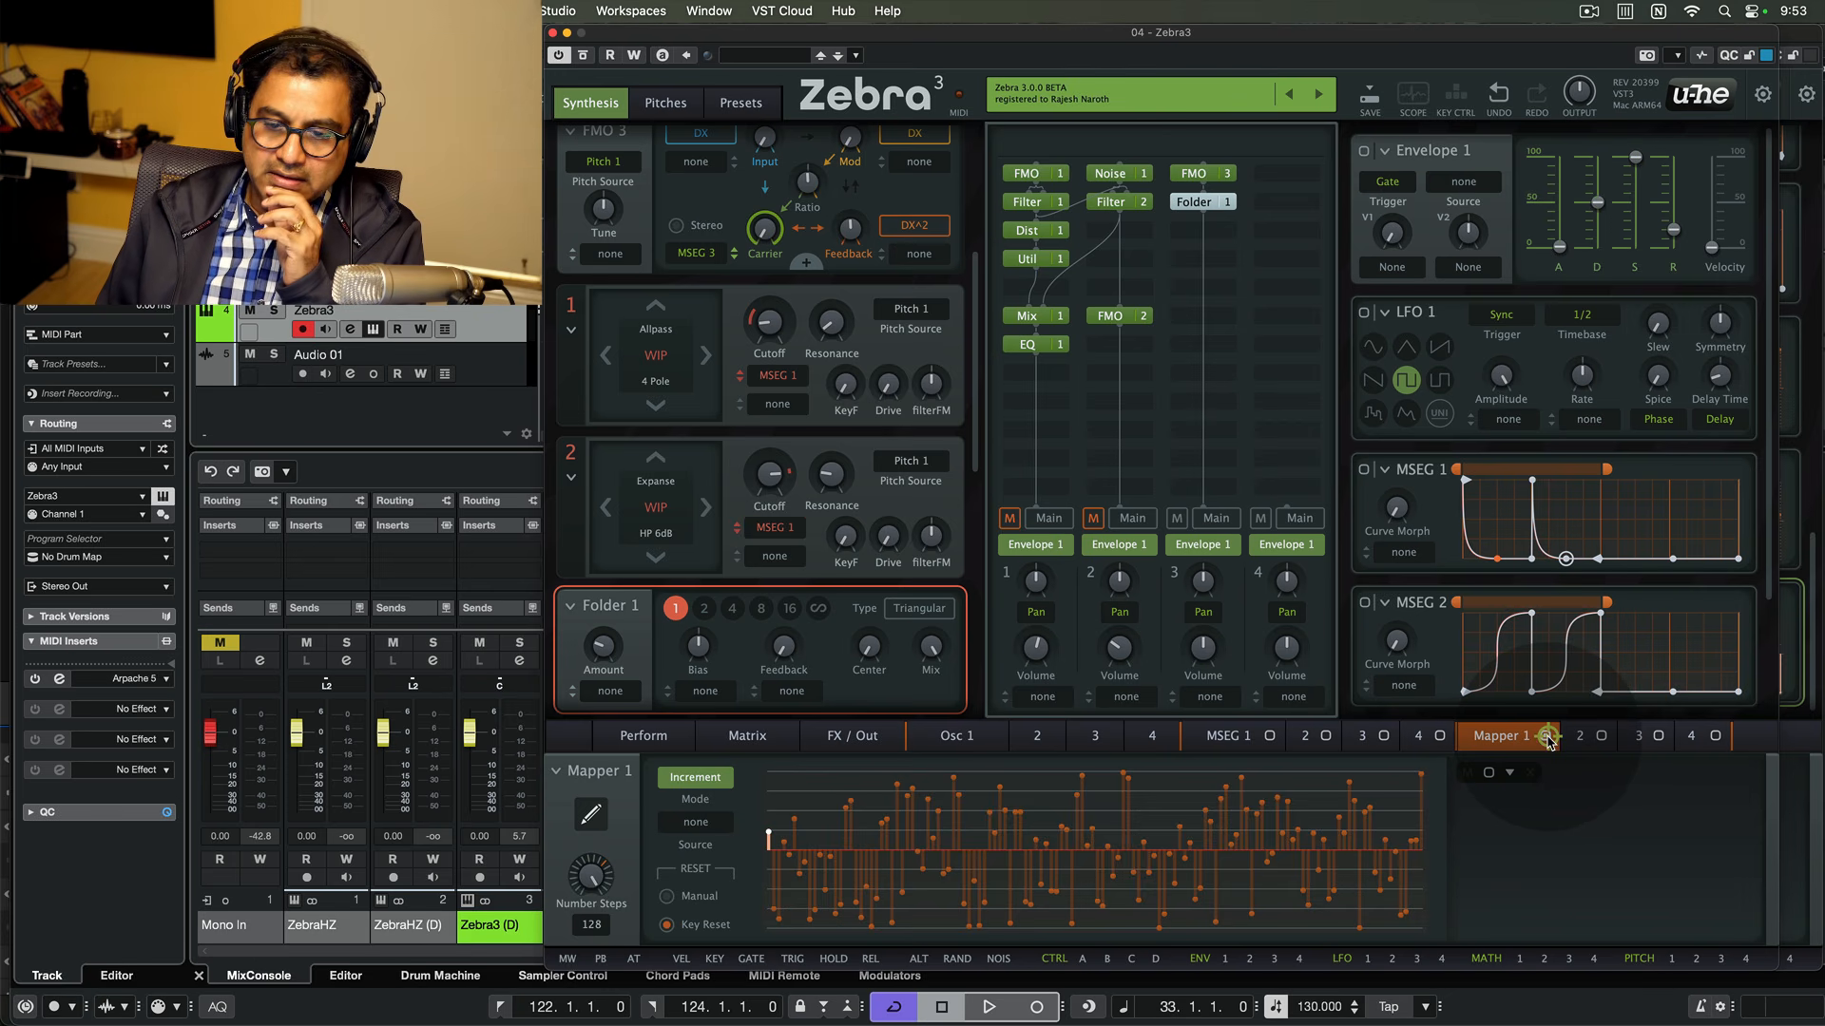
mouse_move(1547, 738)
left_mouse_down()
mouse_move(993, 632)
mouse_move(1020, 670)
mouse_move(1554, 737)
left_mouse_up()
left_click(1201, 174)
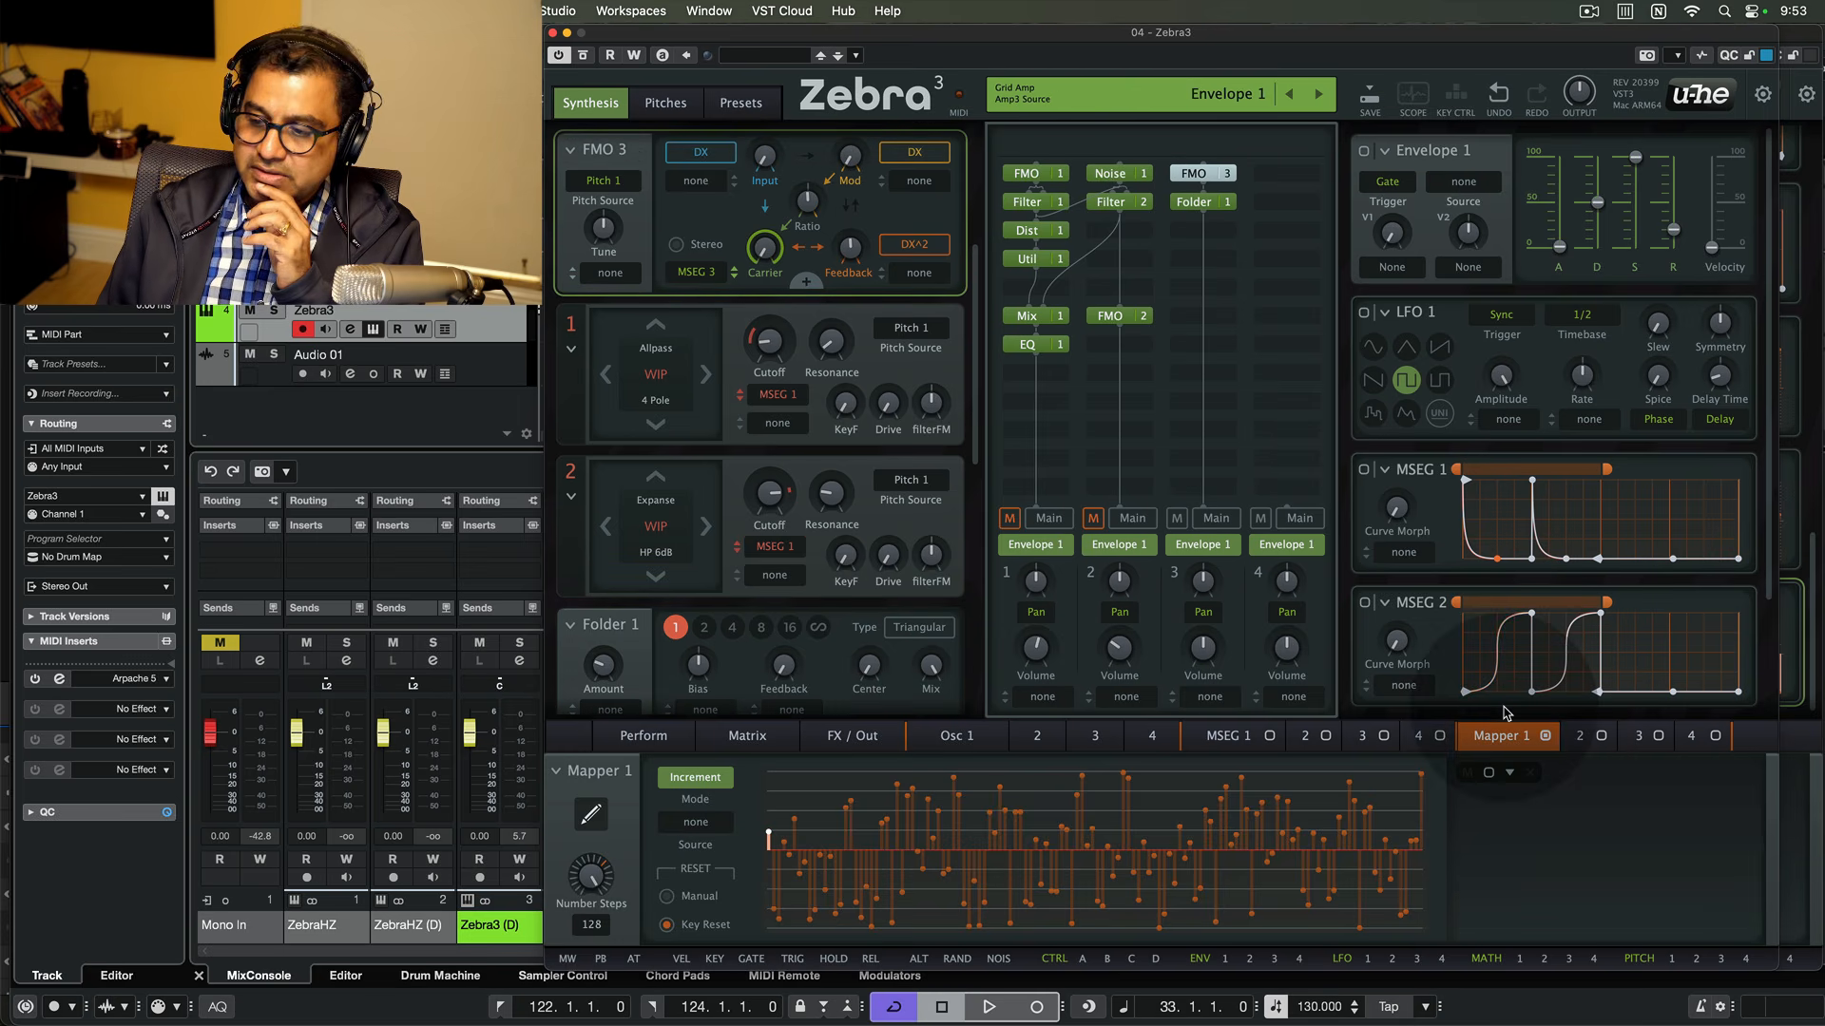
left_click_drag(1546, 739, 605, 227)
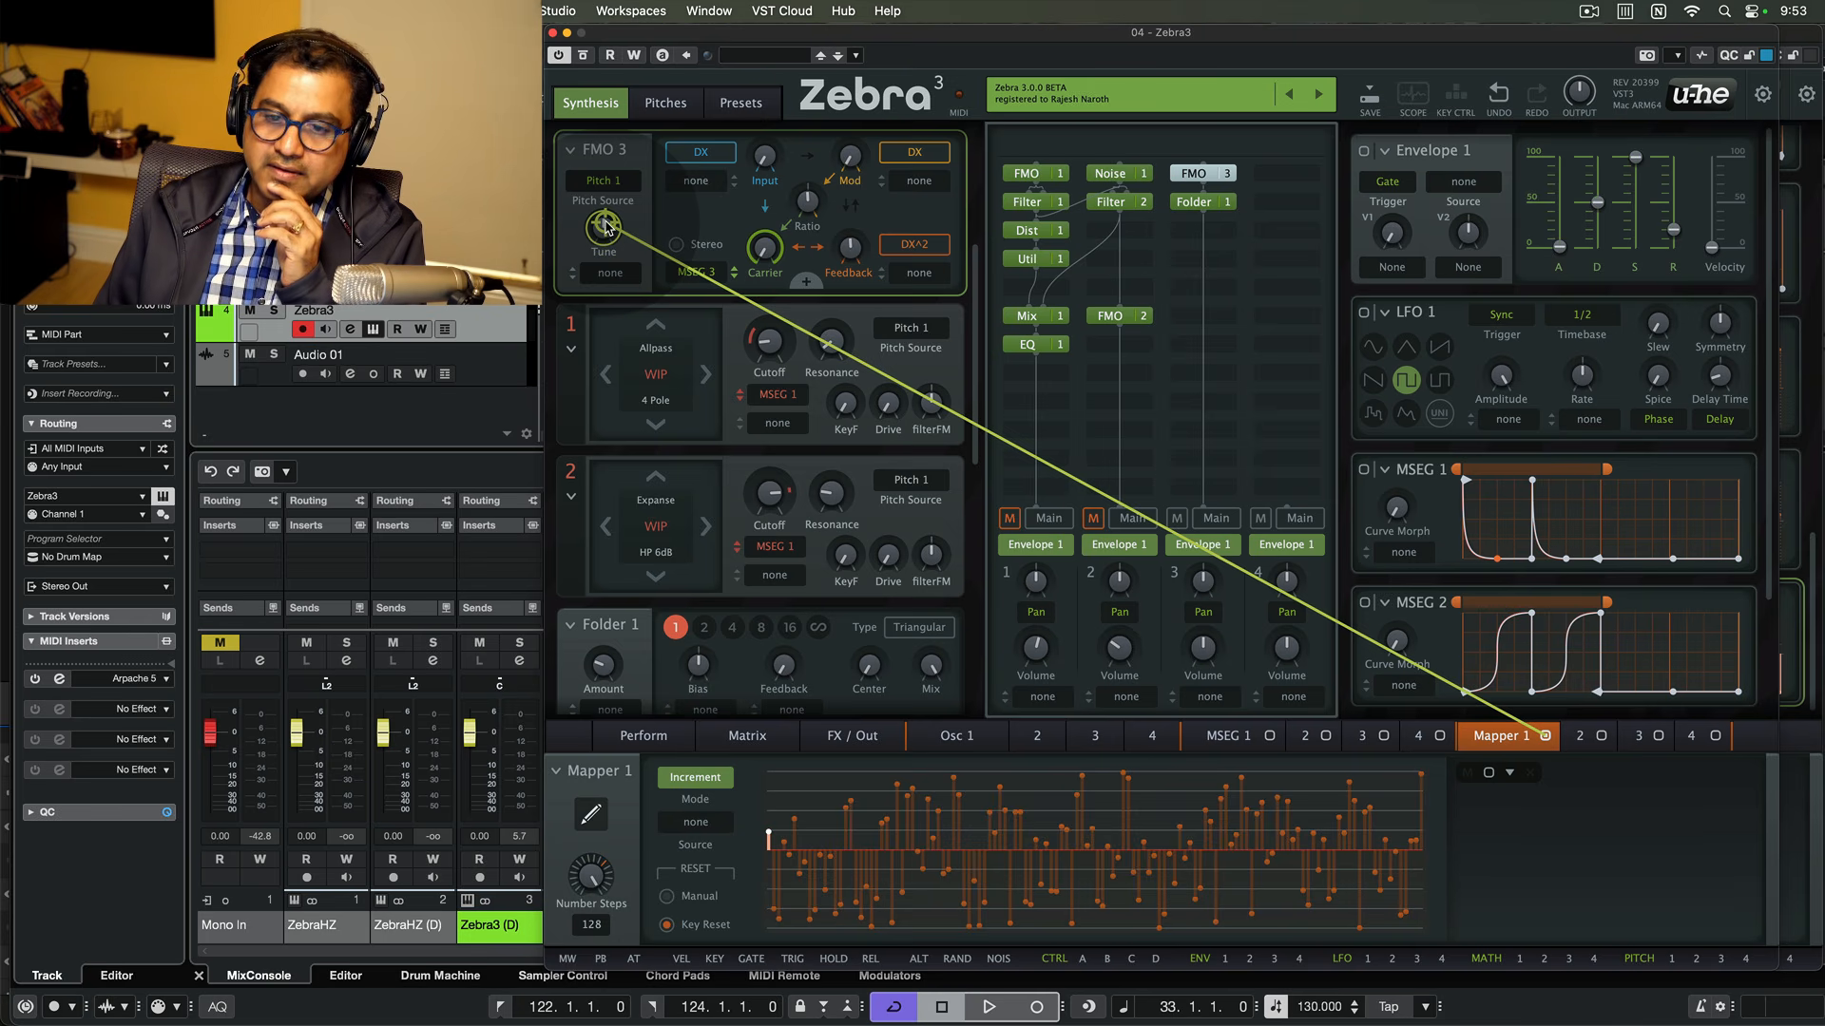
left_click_drag(603, 228, 604, 228)
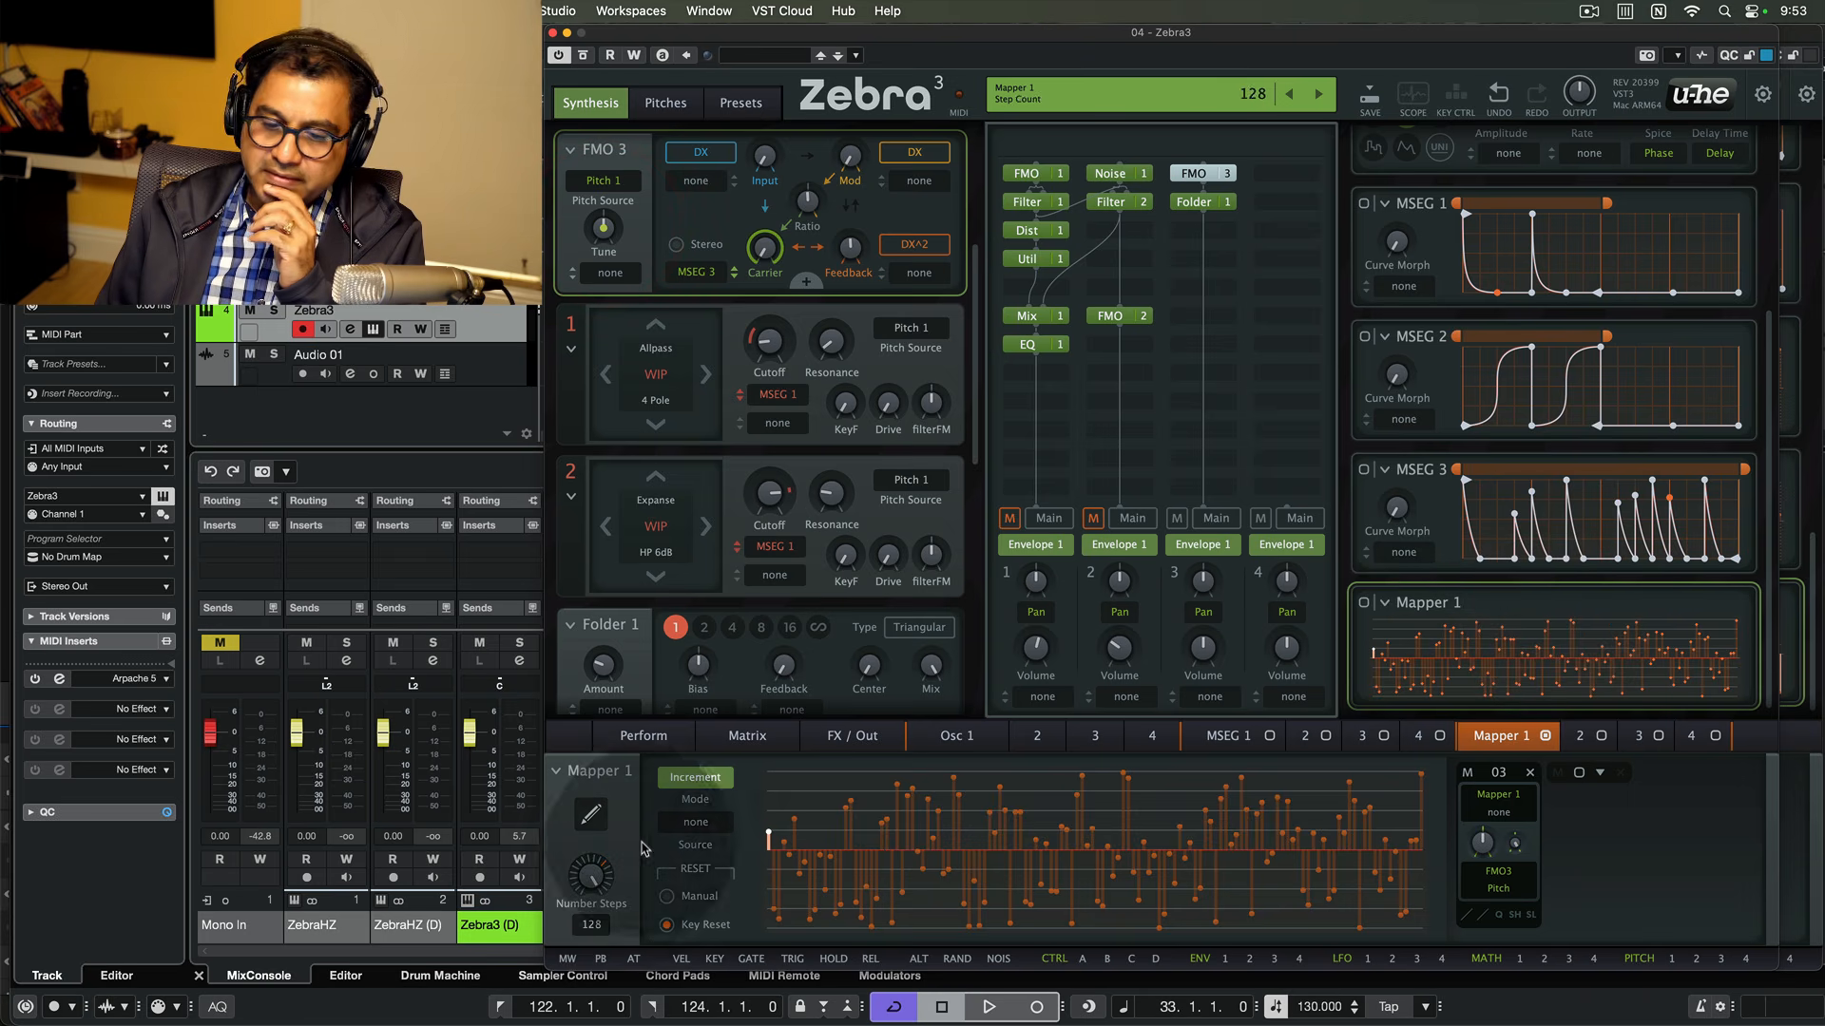
- Open Mapper 1 in the large editor and set it to 8 steps with 12 subdivisions
left_click(590, 815)
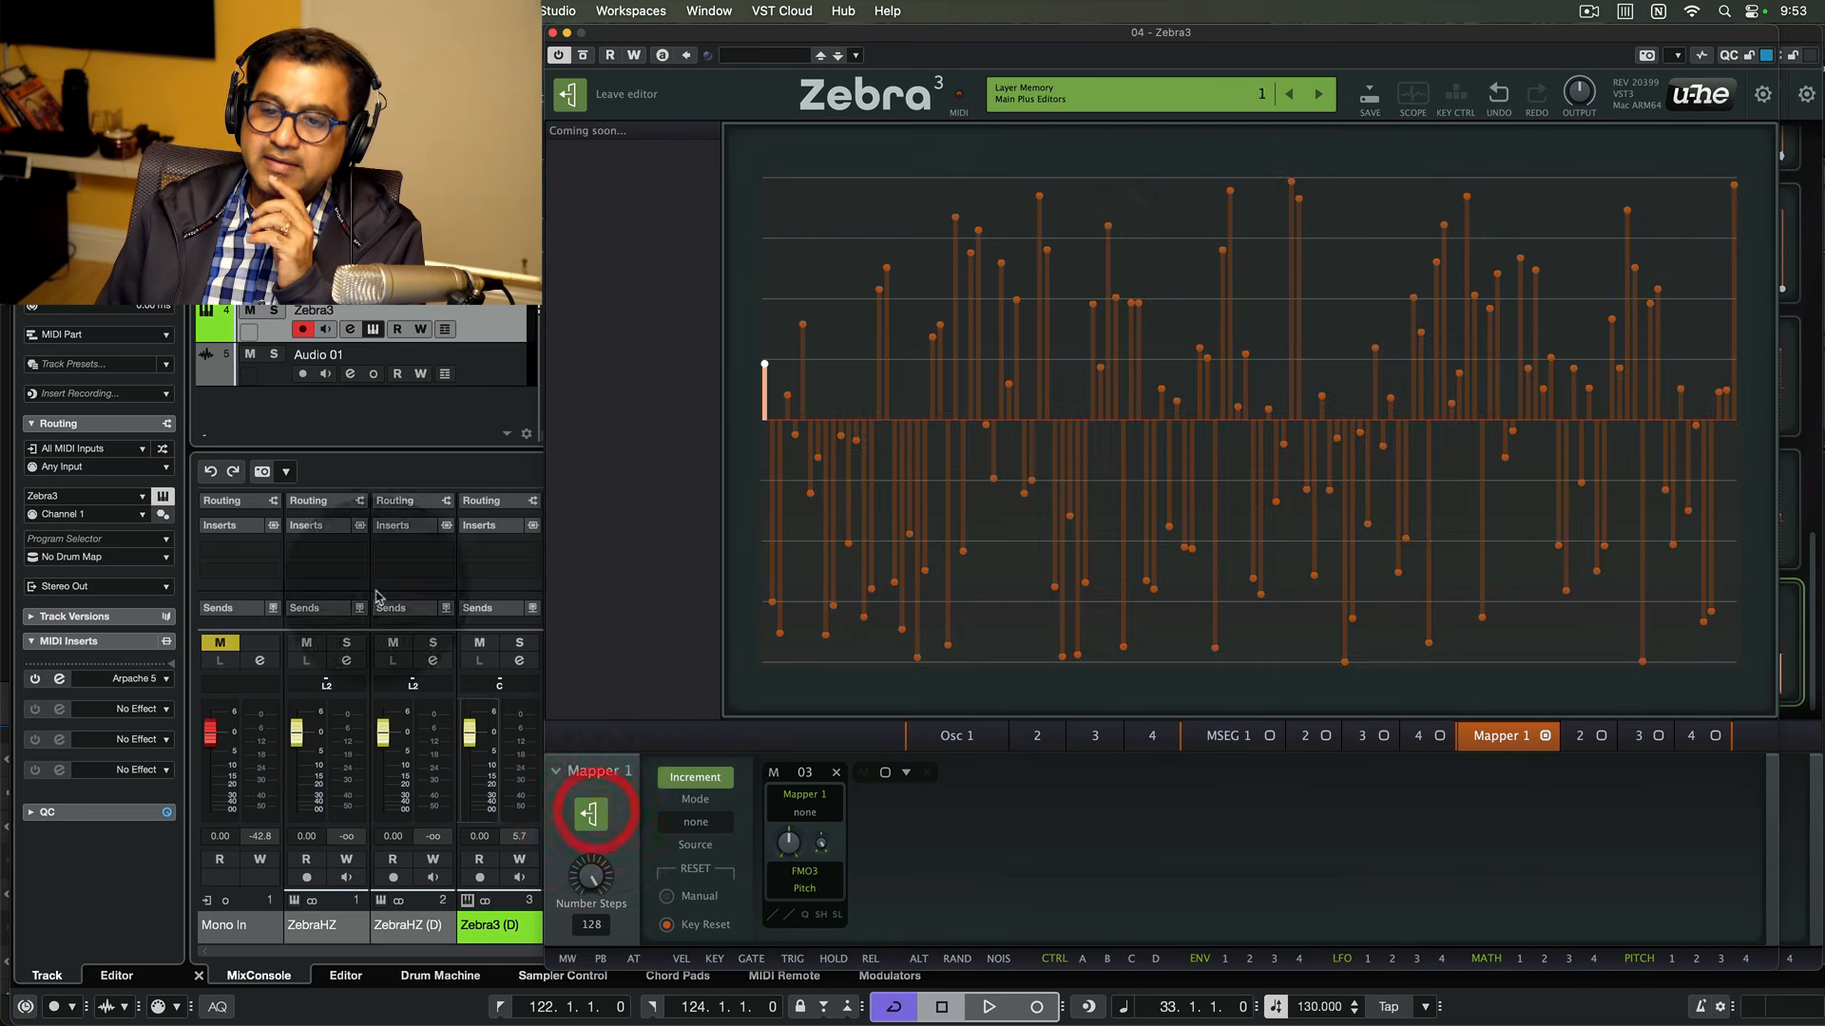
right_click(1076, 299)
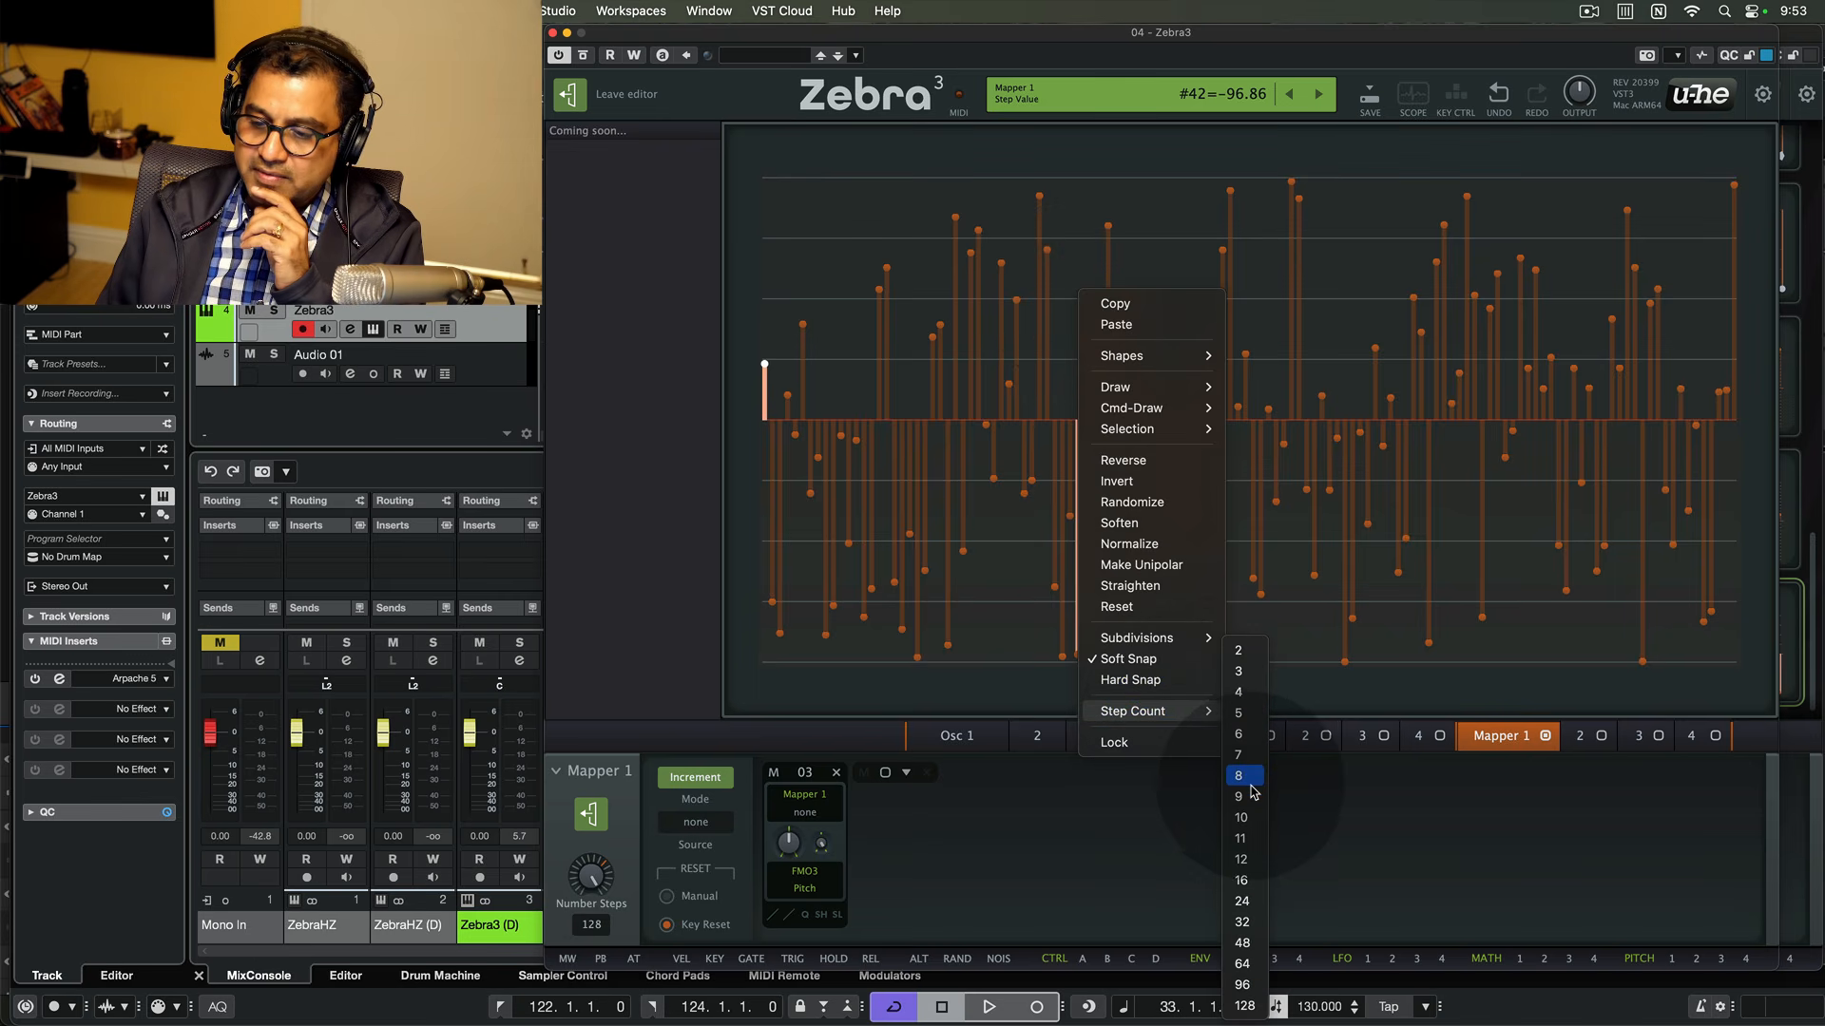
left_click(1239, 777)
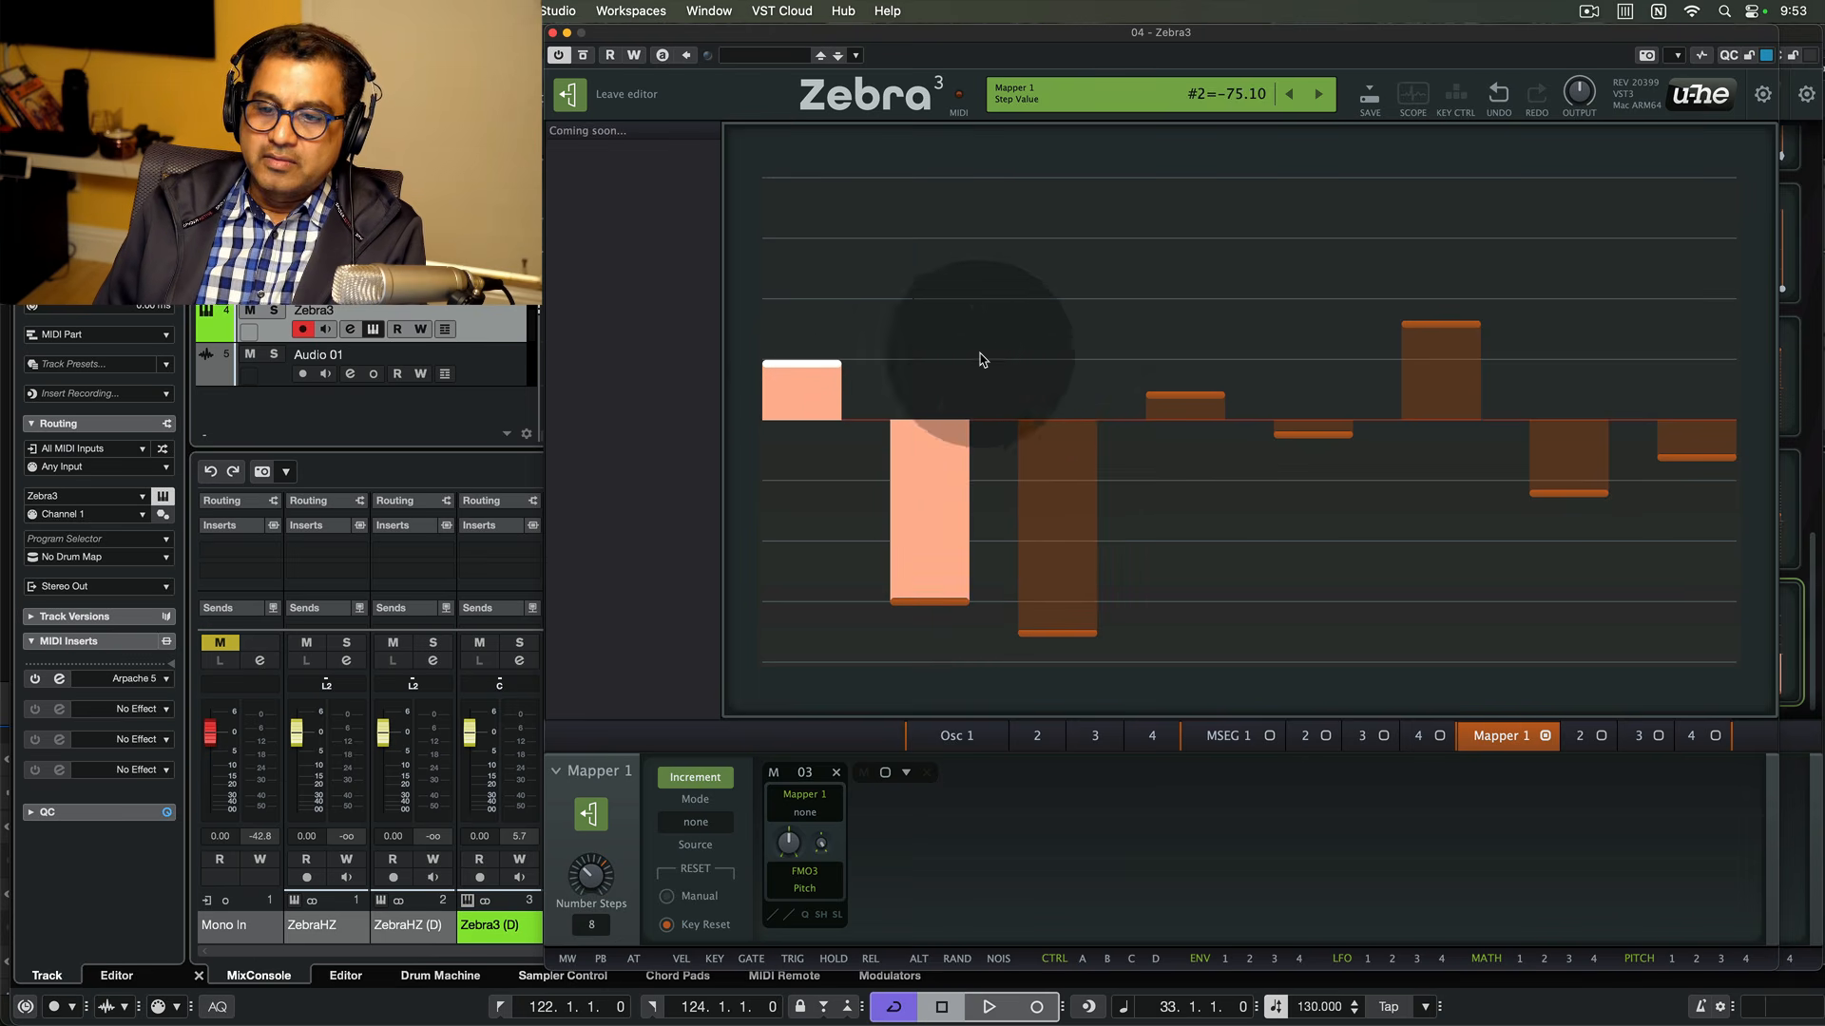
right_click(951, 372)
mouse_move(1016, 719)
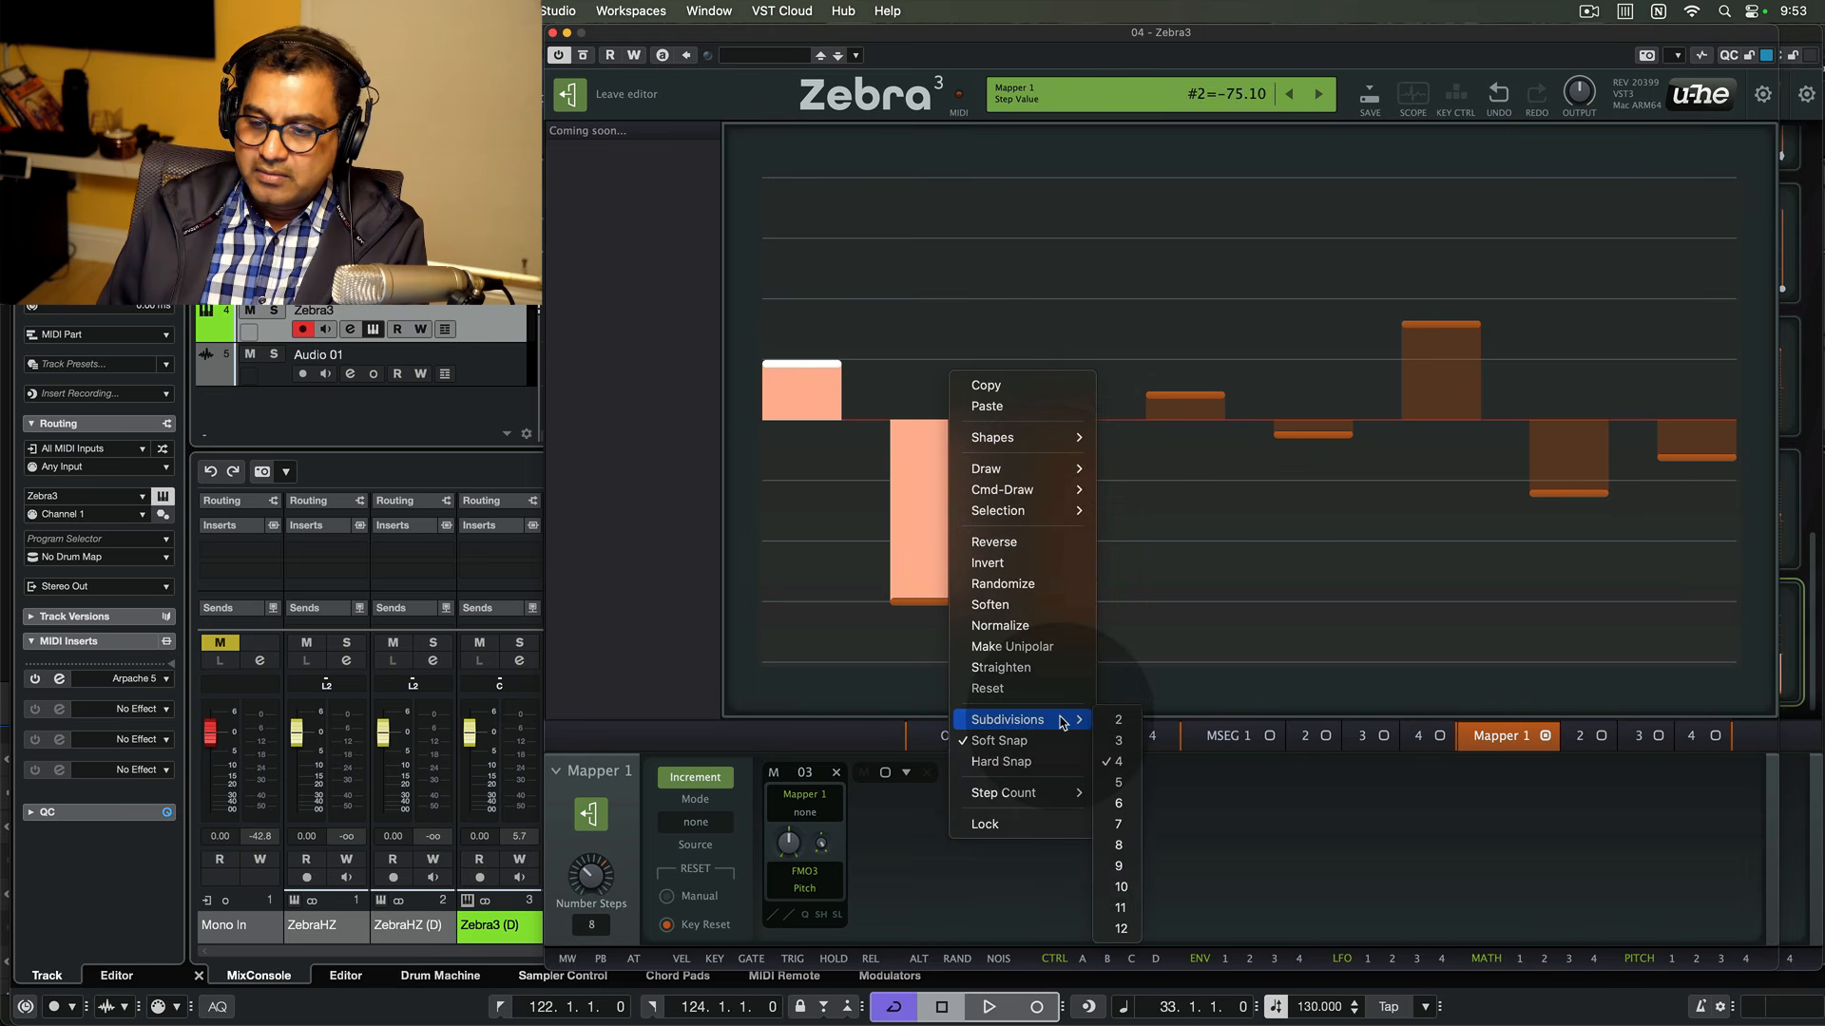
left_click(1131, 930)
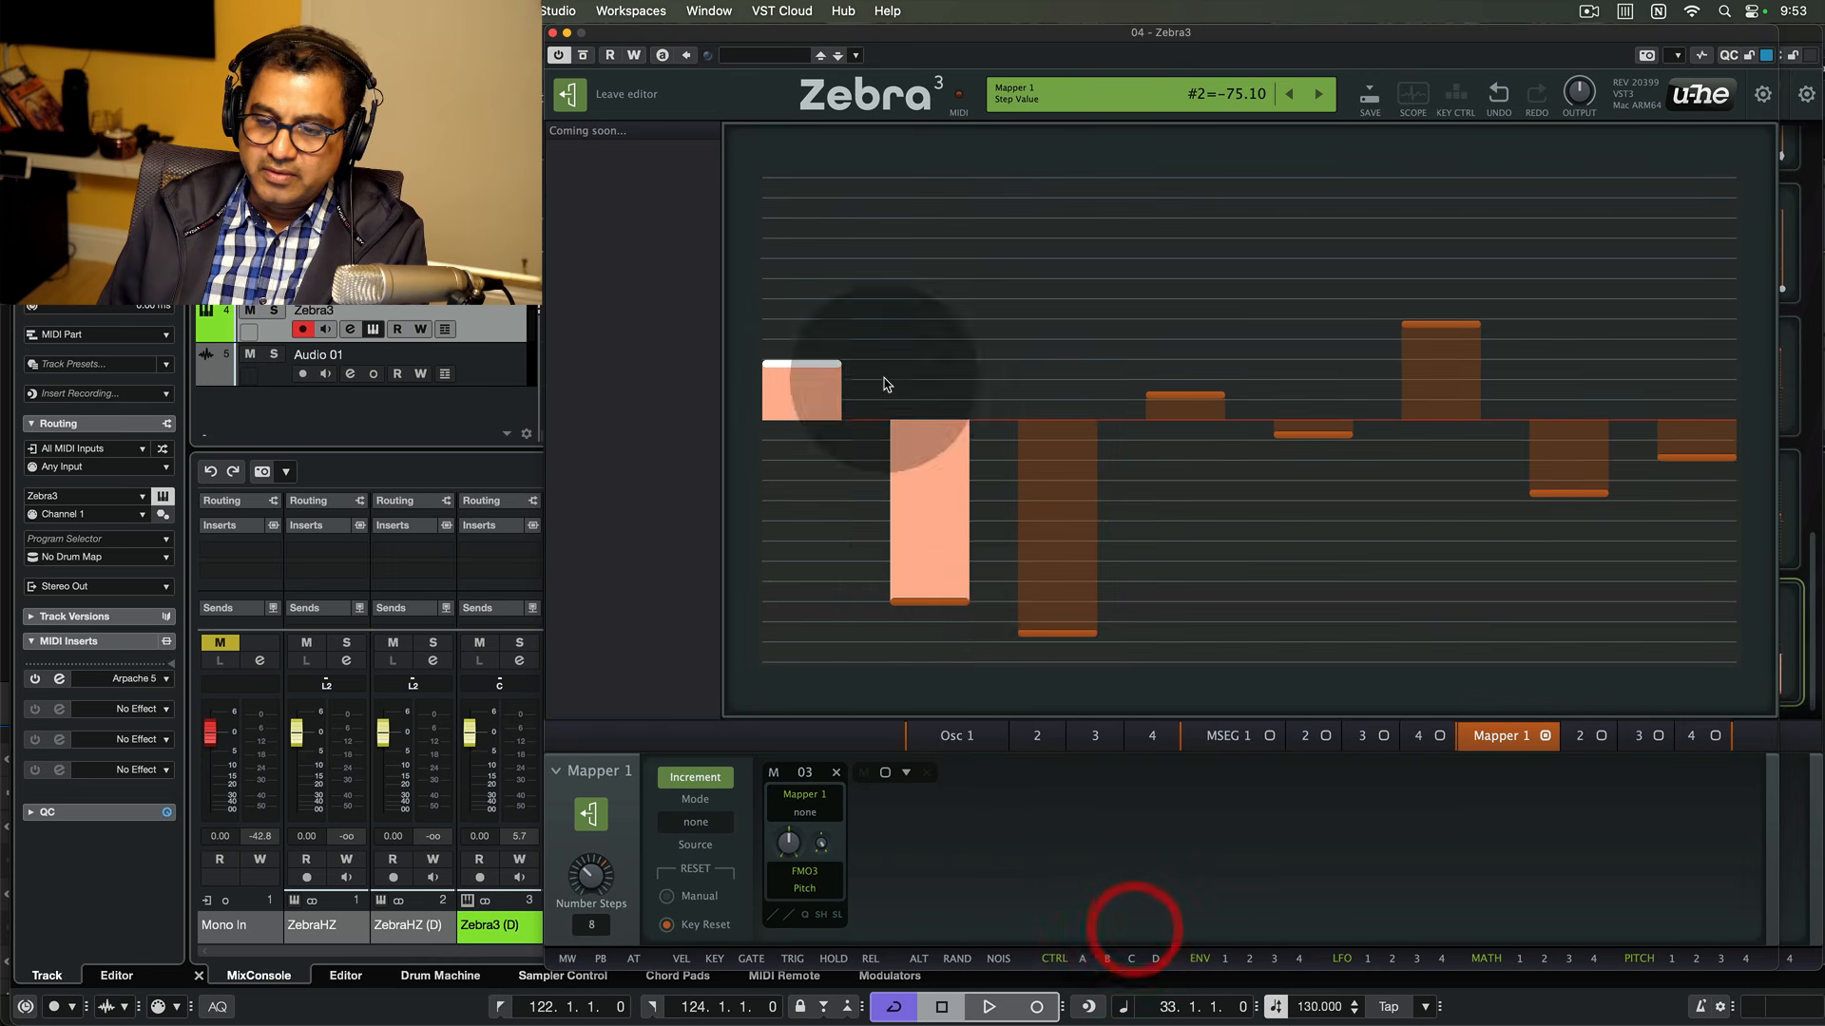
- Reset Mapper 1's steps 2, 3, 5, 7 and 8 to zero
left_click_drag(928, 597, 955, 447)
left_click_drag(960, 352, 961, 314)
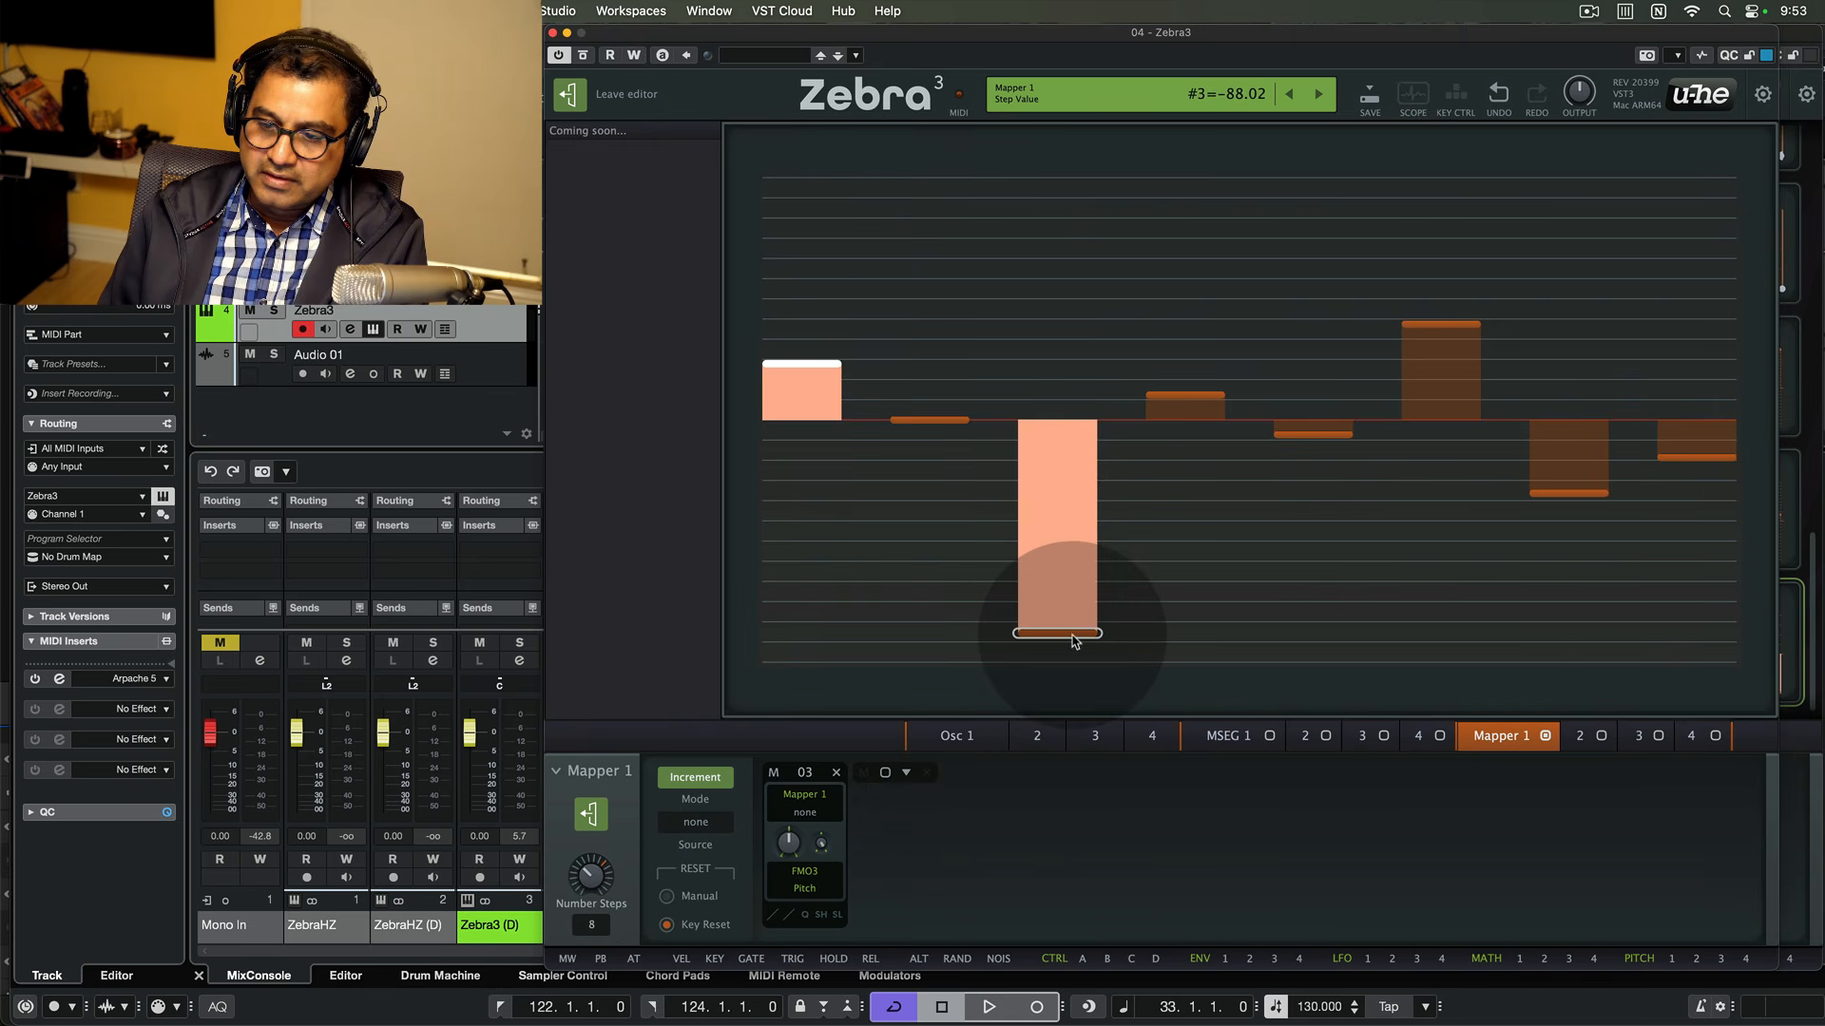
left_click_drag(1069, 632, 1071, 300)
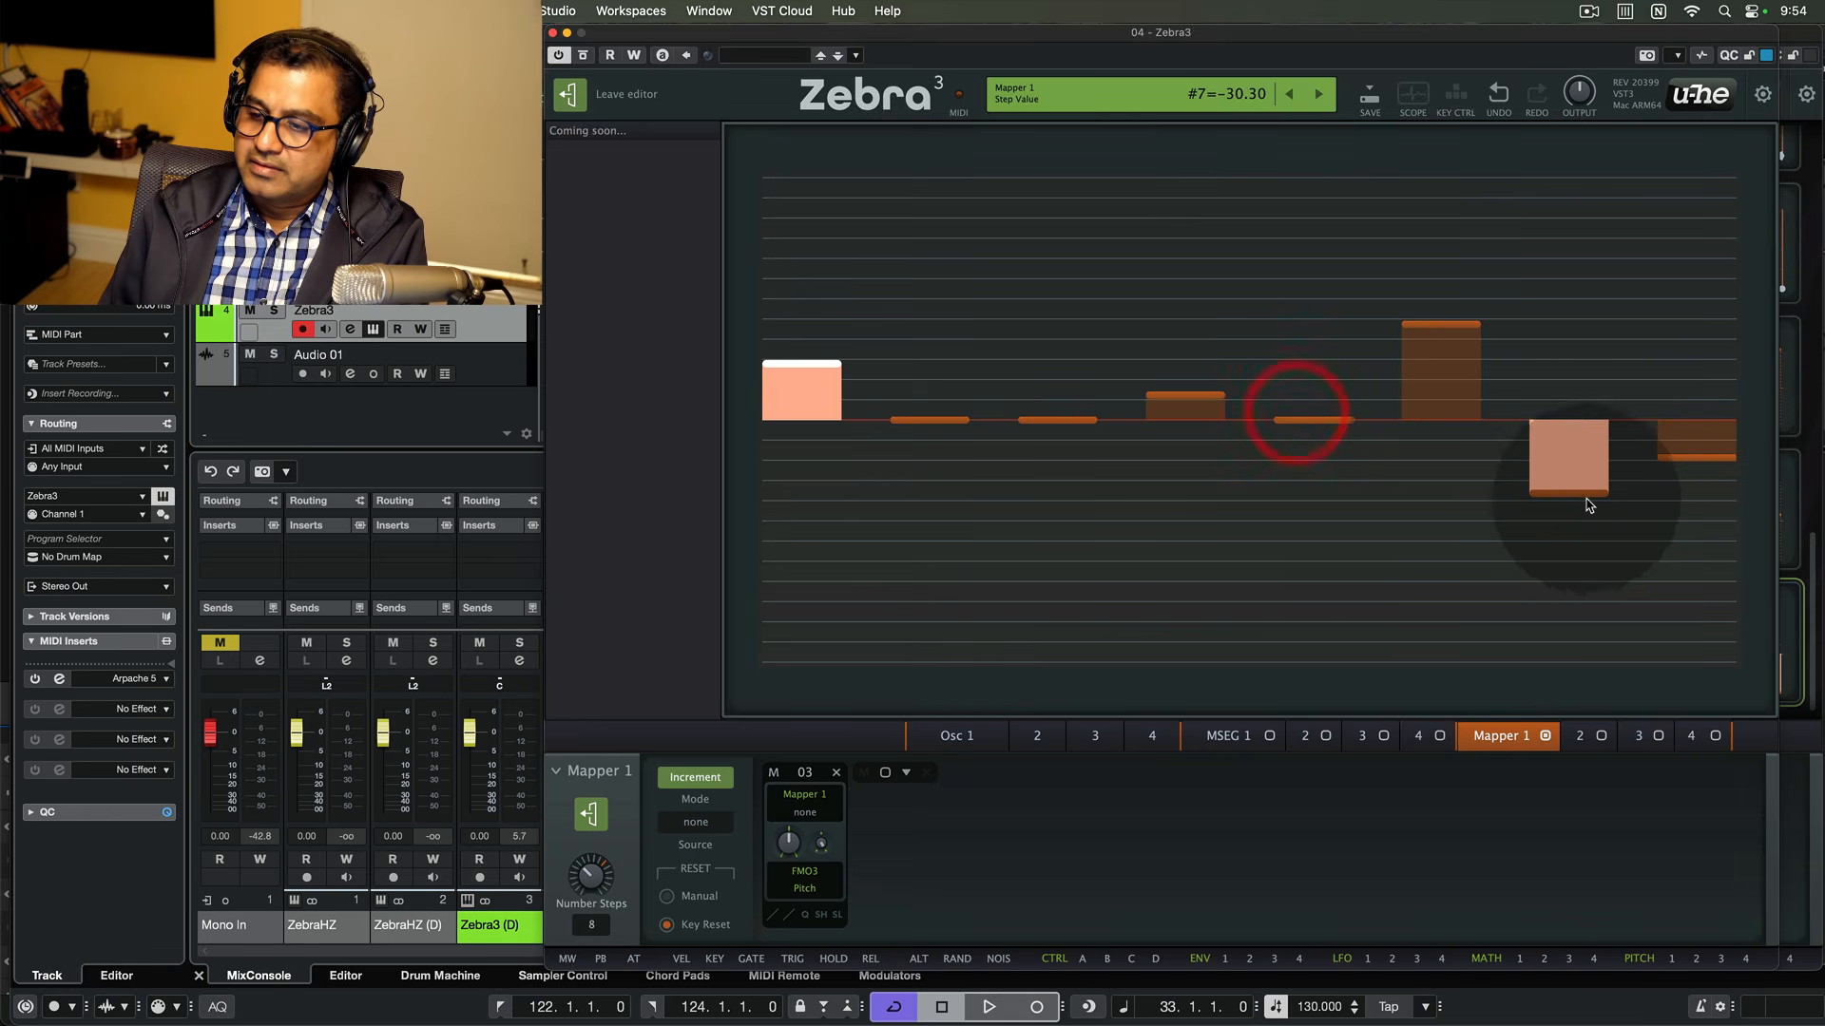
left_click_drag(1584, 492, 1585, 382)
left_click_drag(1664, 441, 1679, 400)
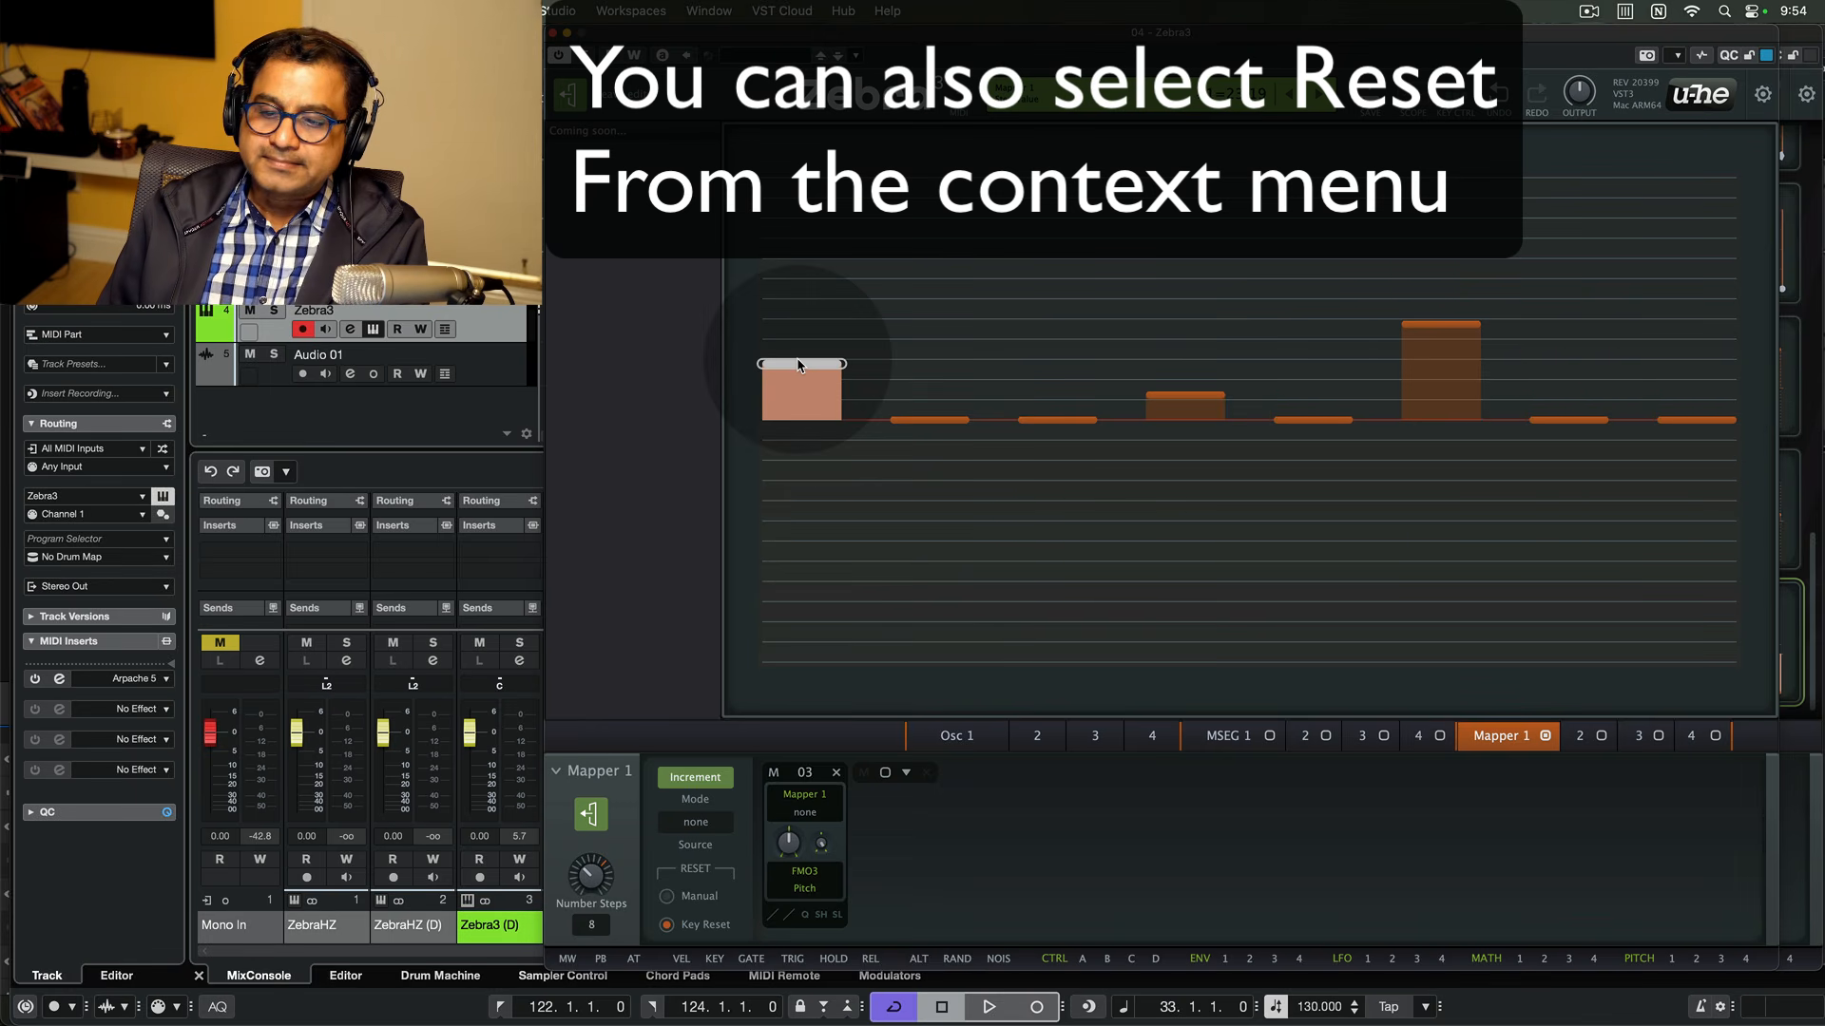
- Set Mapper 1's odd steps to 16.67 and its even steps to zero, then leave the large editor
left_click_drag(798, 364, 800, 379)
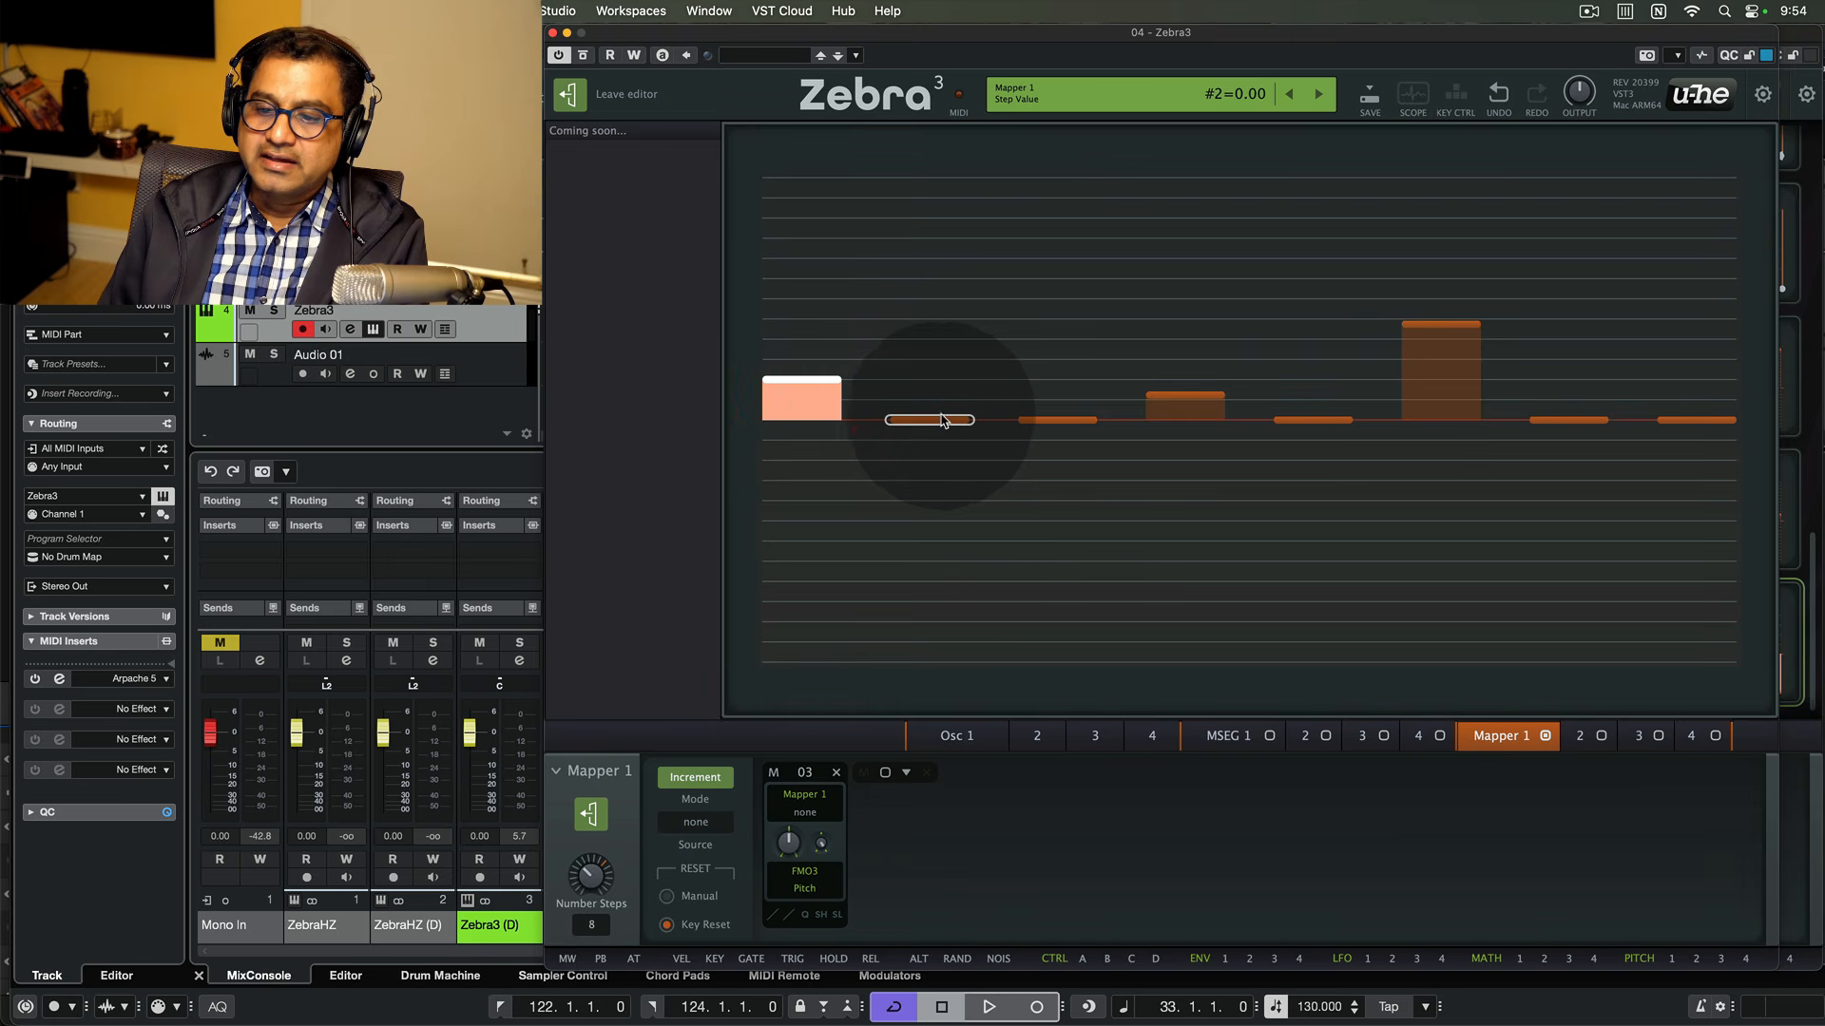
left_click_drag(942, 421, 945, 418)
left_click_drag(1064, 421, 1068, 361)
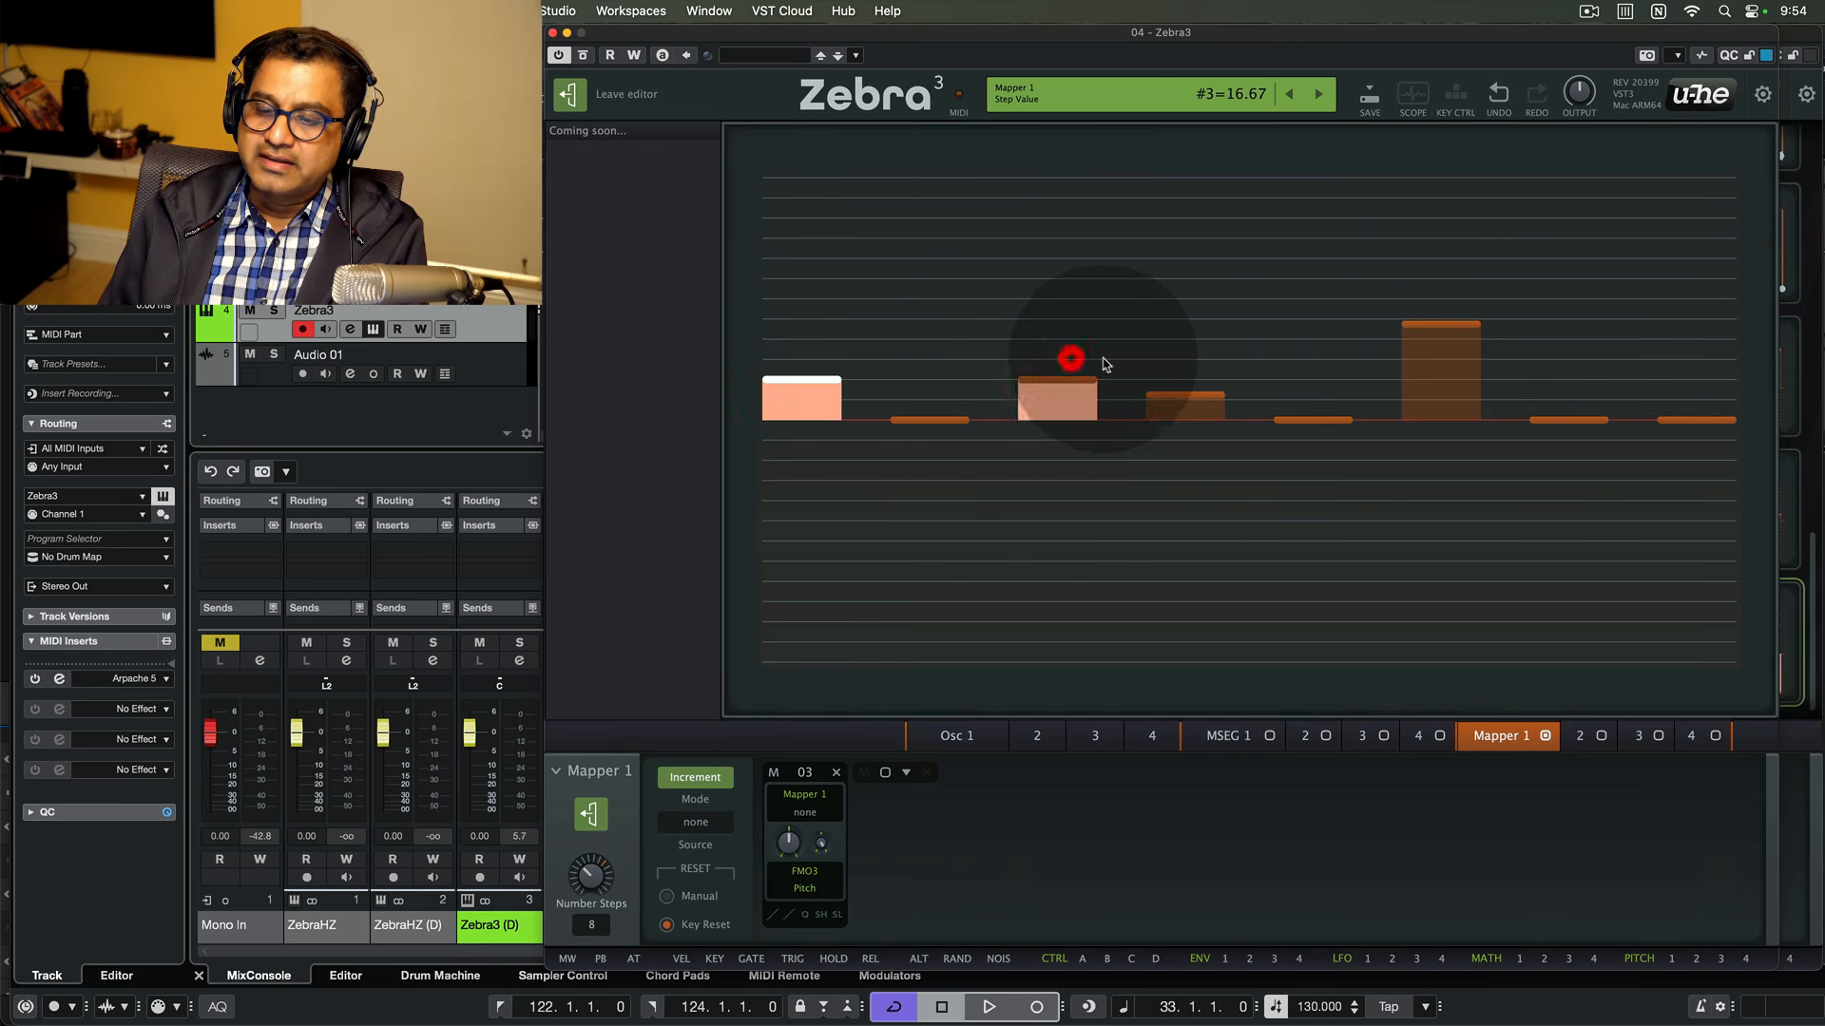
left_click_drag(1188, 393, 1304, 359)
left_click_drag(1434, 348, 1417, 469)
left_click_drag(1564, 419, 1596, 399)
left_click(566, 98)
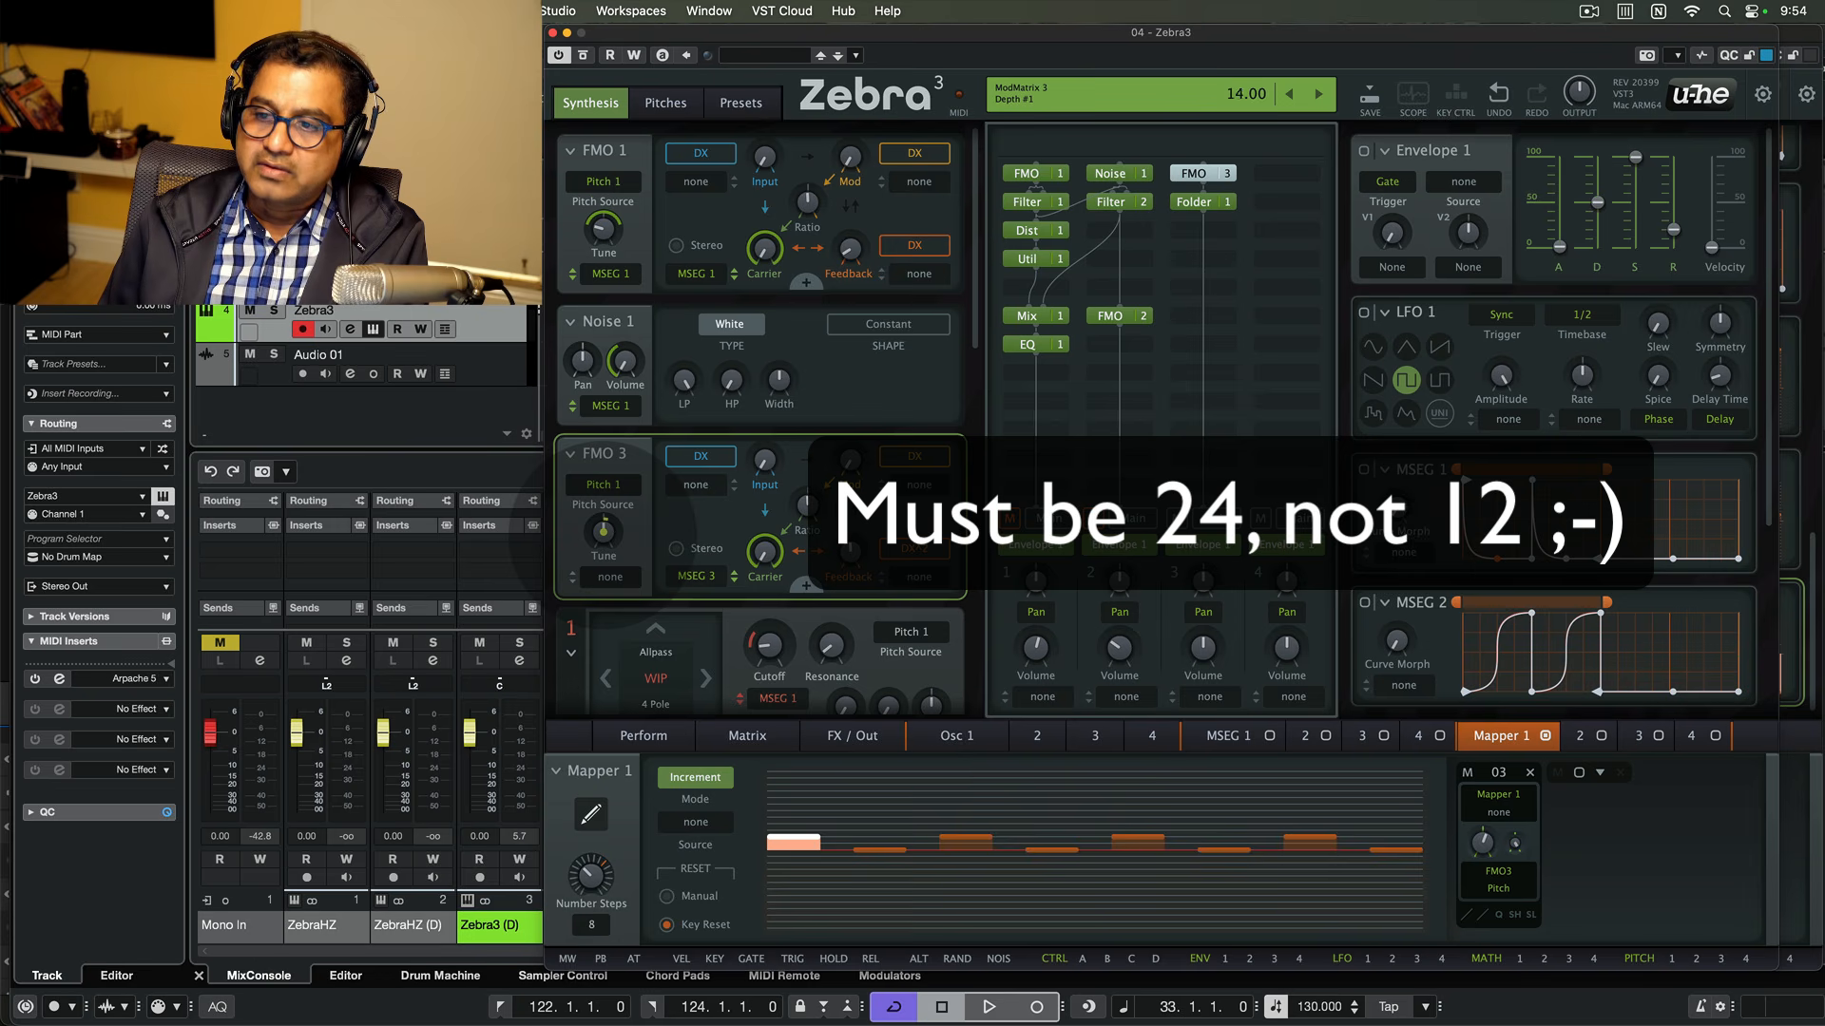
- Adjust Mapper 1's modulation depth on FMO 3's Tune and undo the last change
left_click_drag(603, 532, 603, 539)
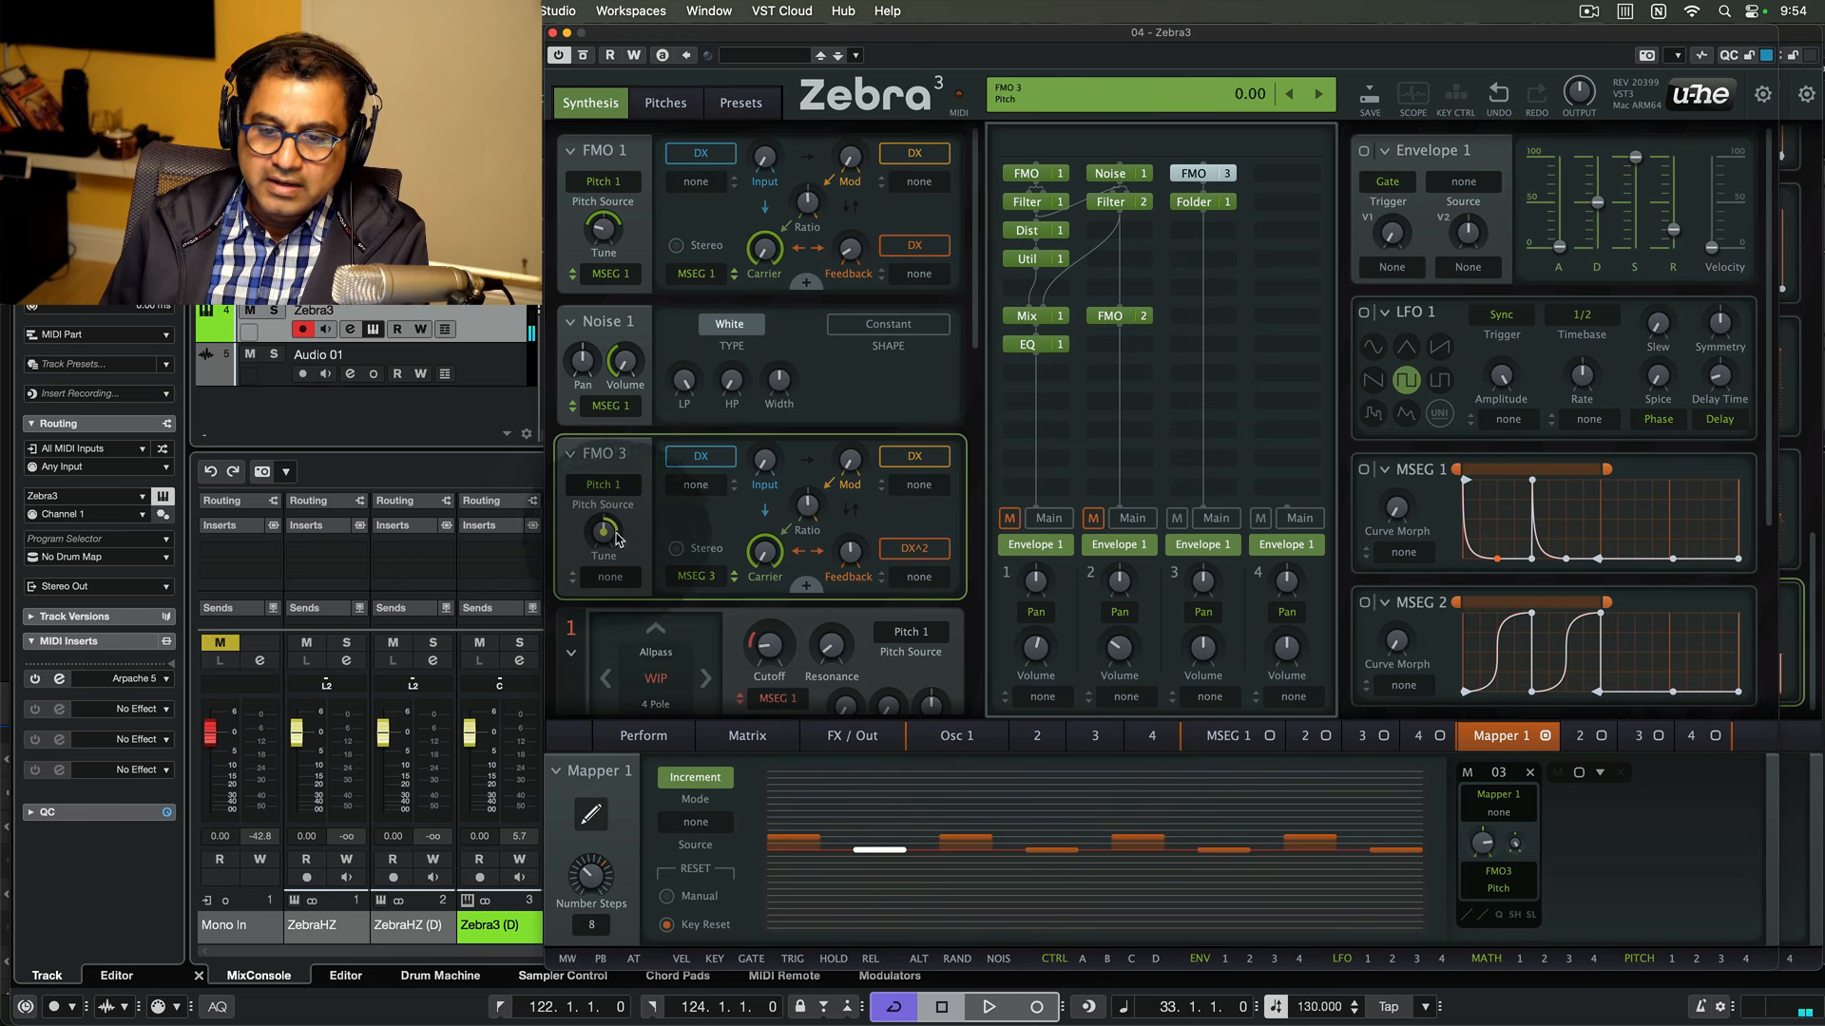
left_click(1499, 95)
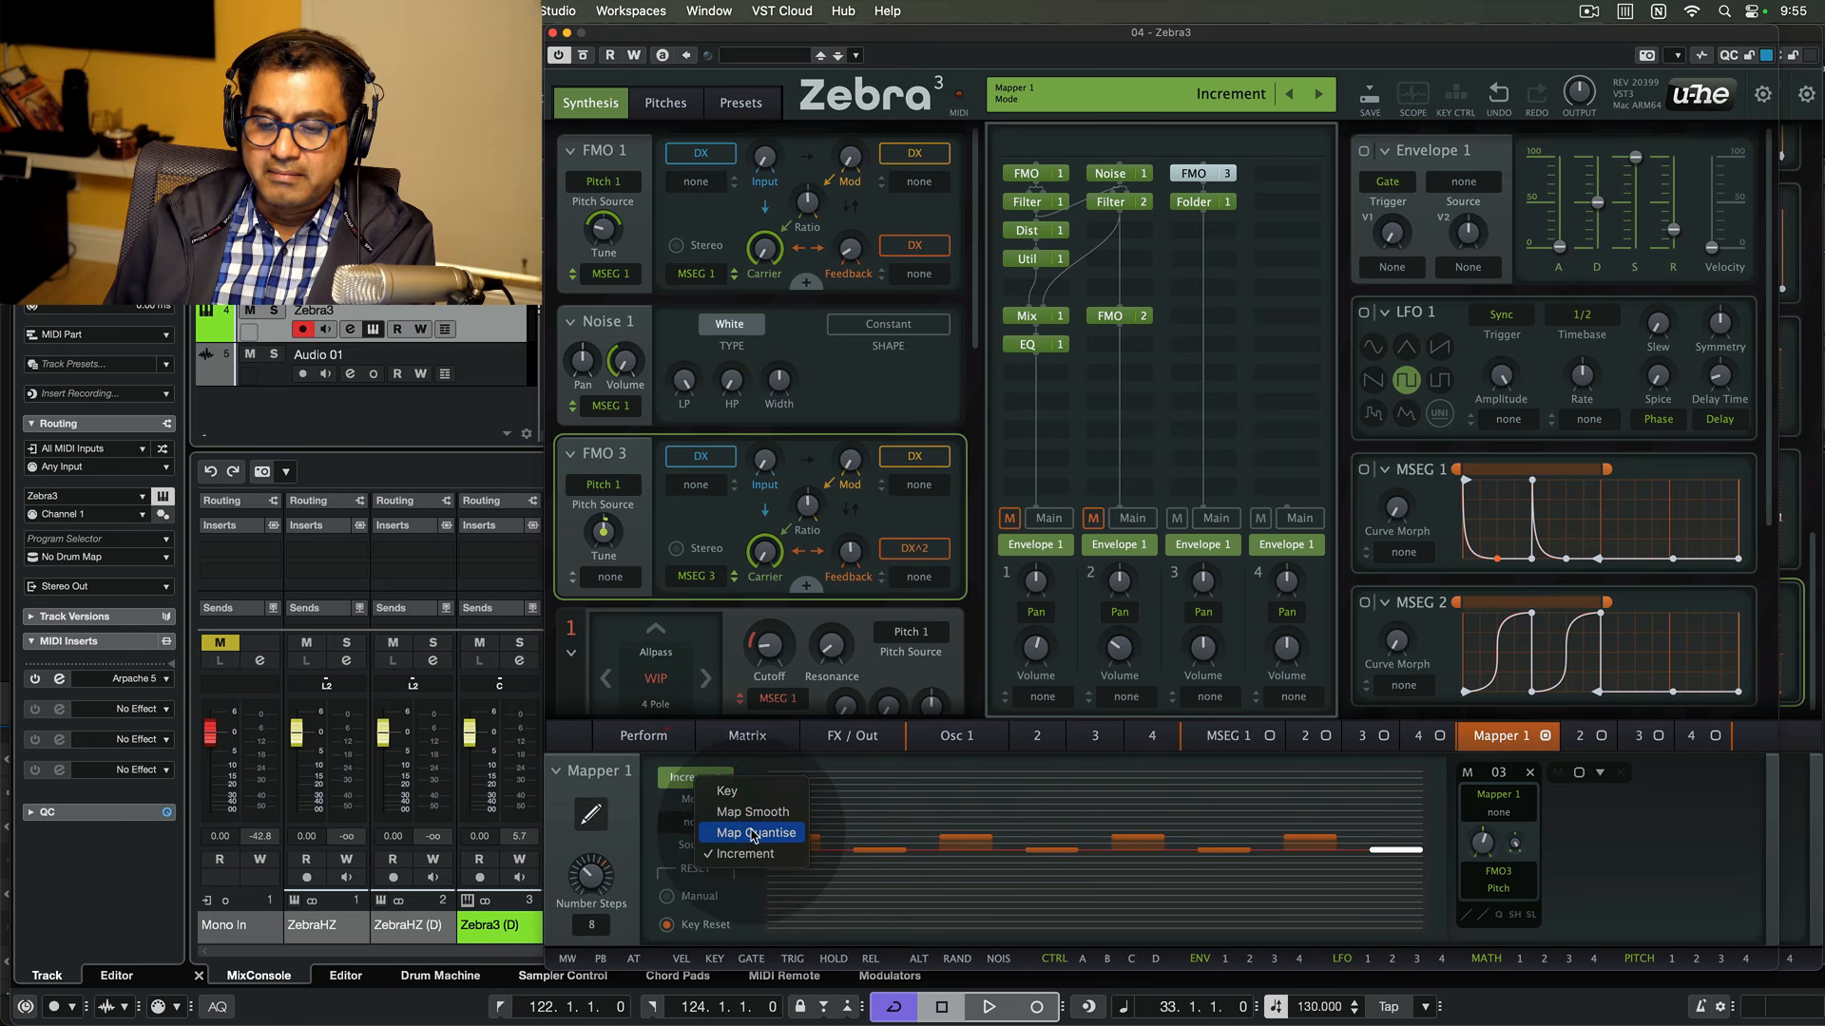
- Set Mapper 1 to Map Quantise mode with LFO 2 as its source
left_click(753, 835)
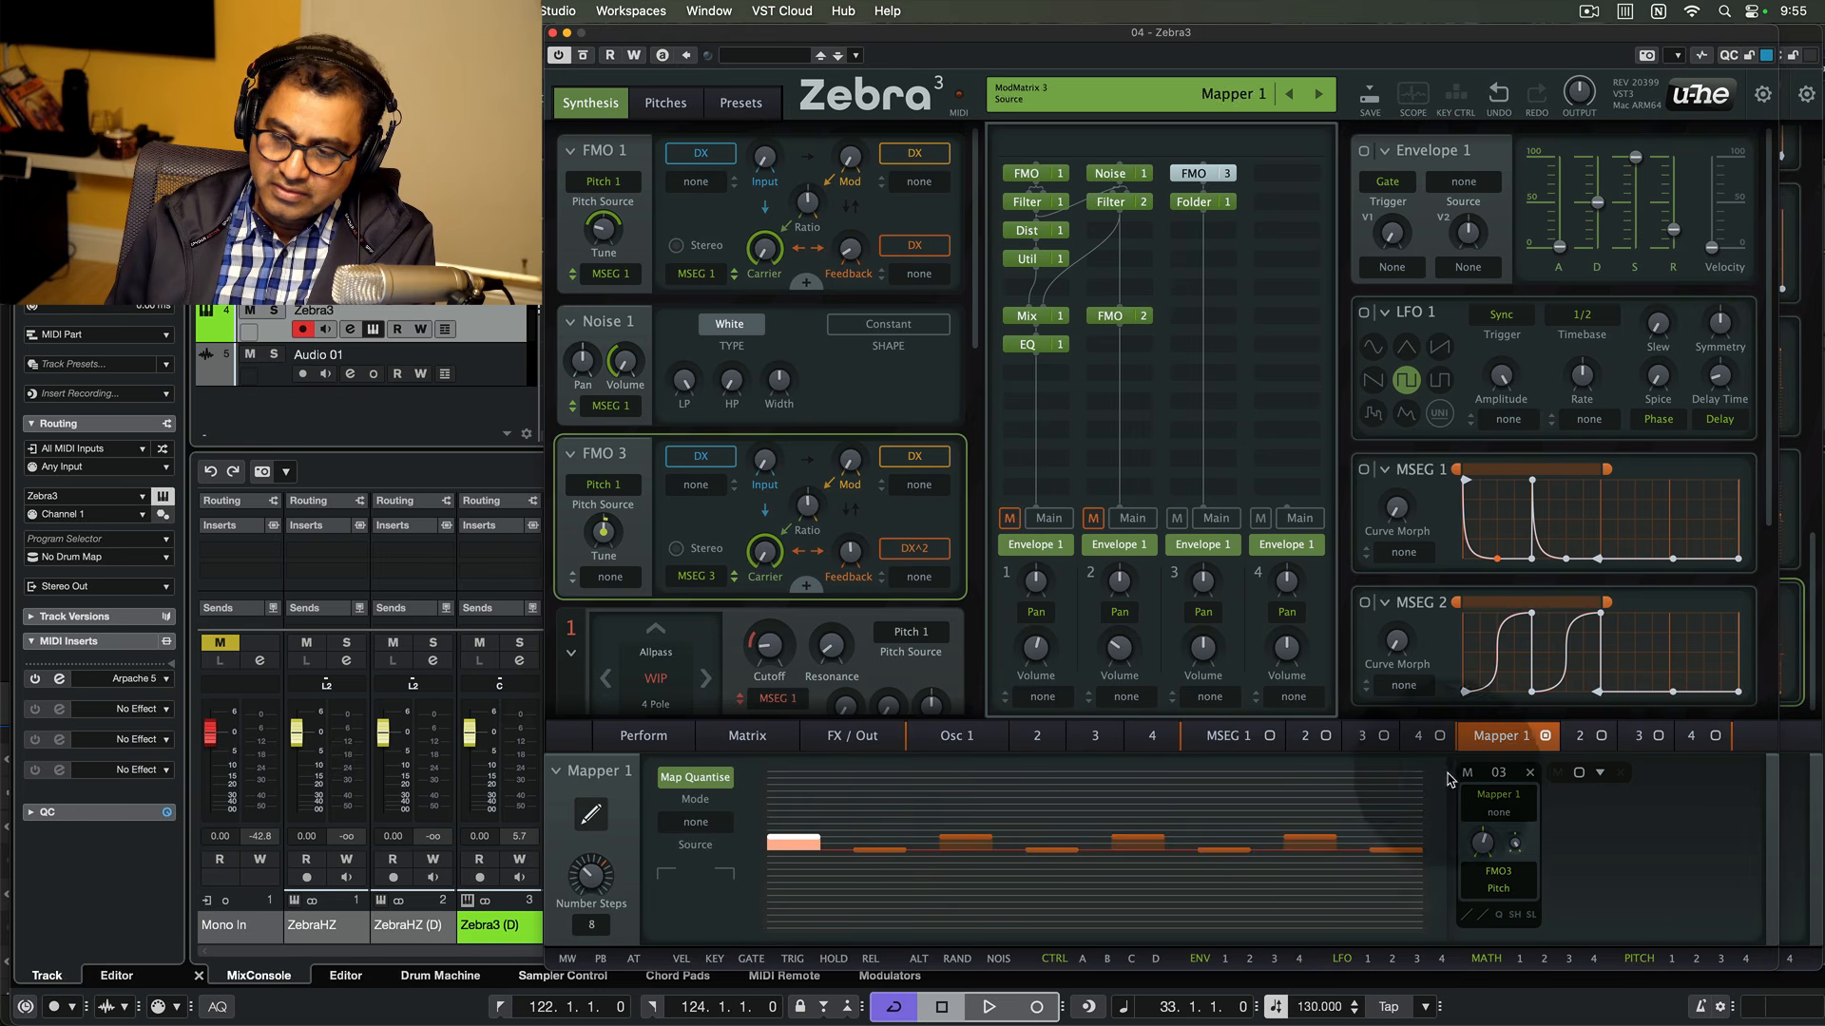
left_click(693, 825)
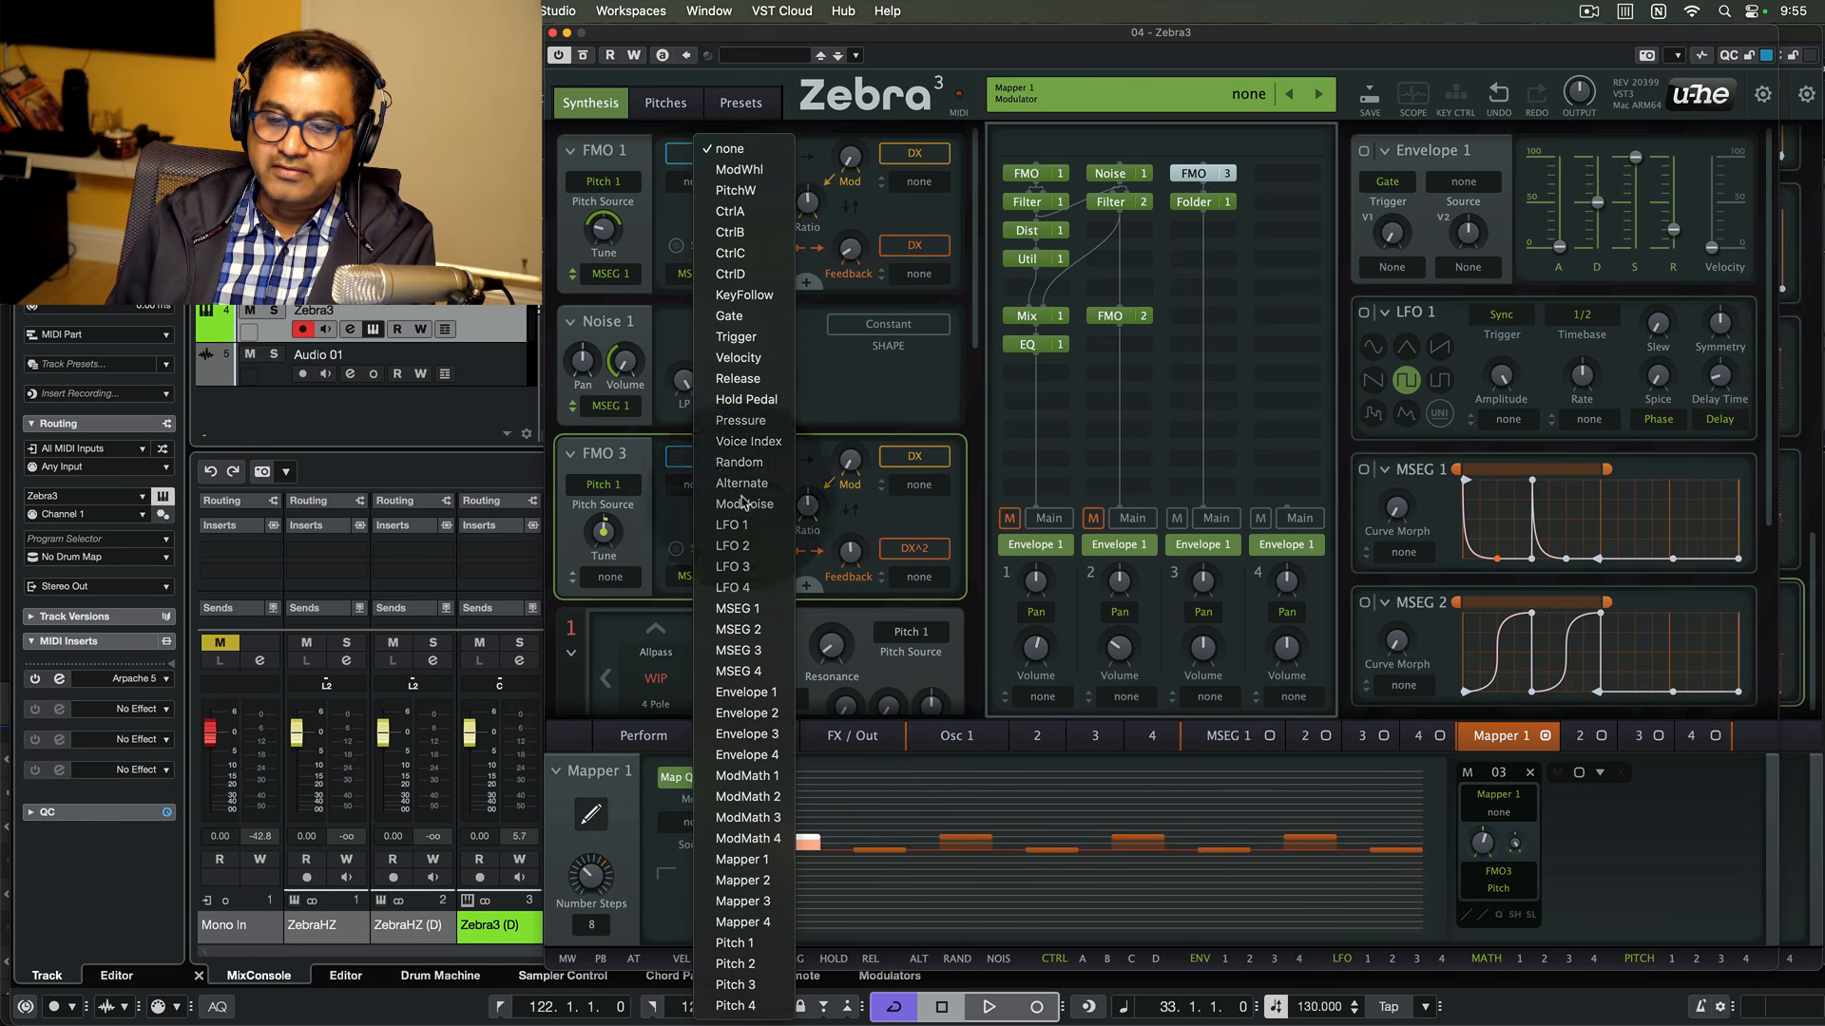
left_click(731, 549)
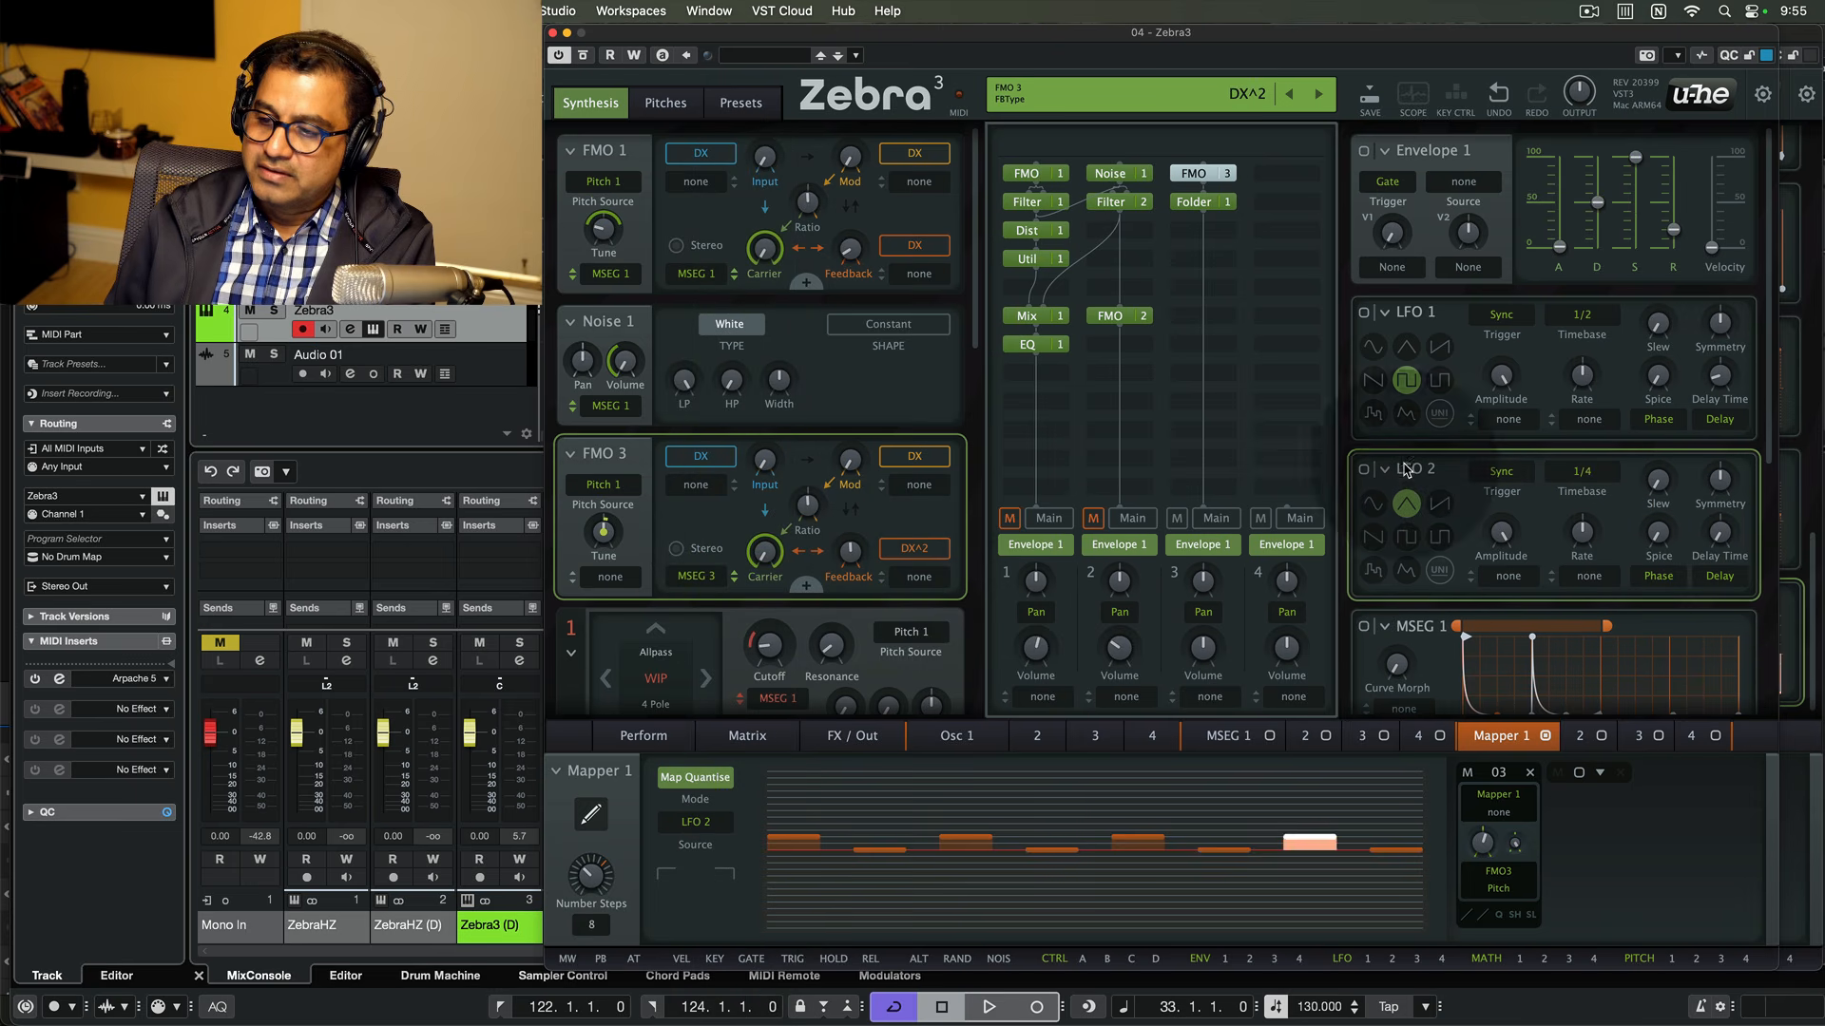
- Give LFO 2 the sawtooth ramp waveform and set its timebase to 2/1
left_click(1440, 505)
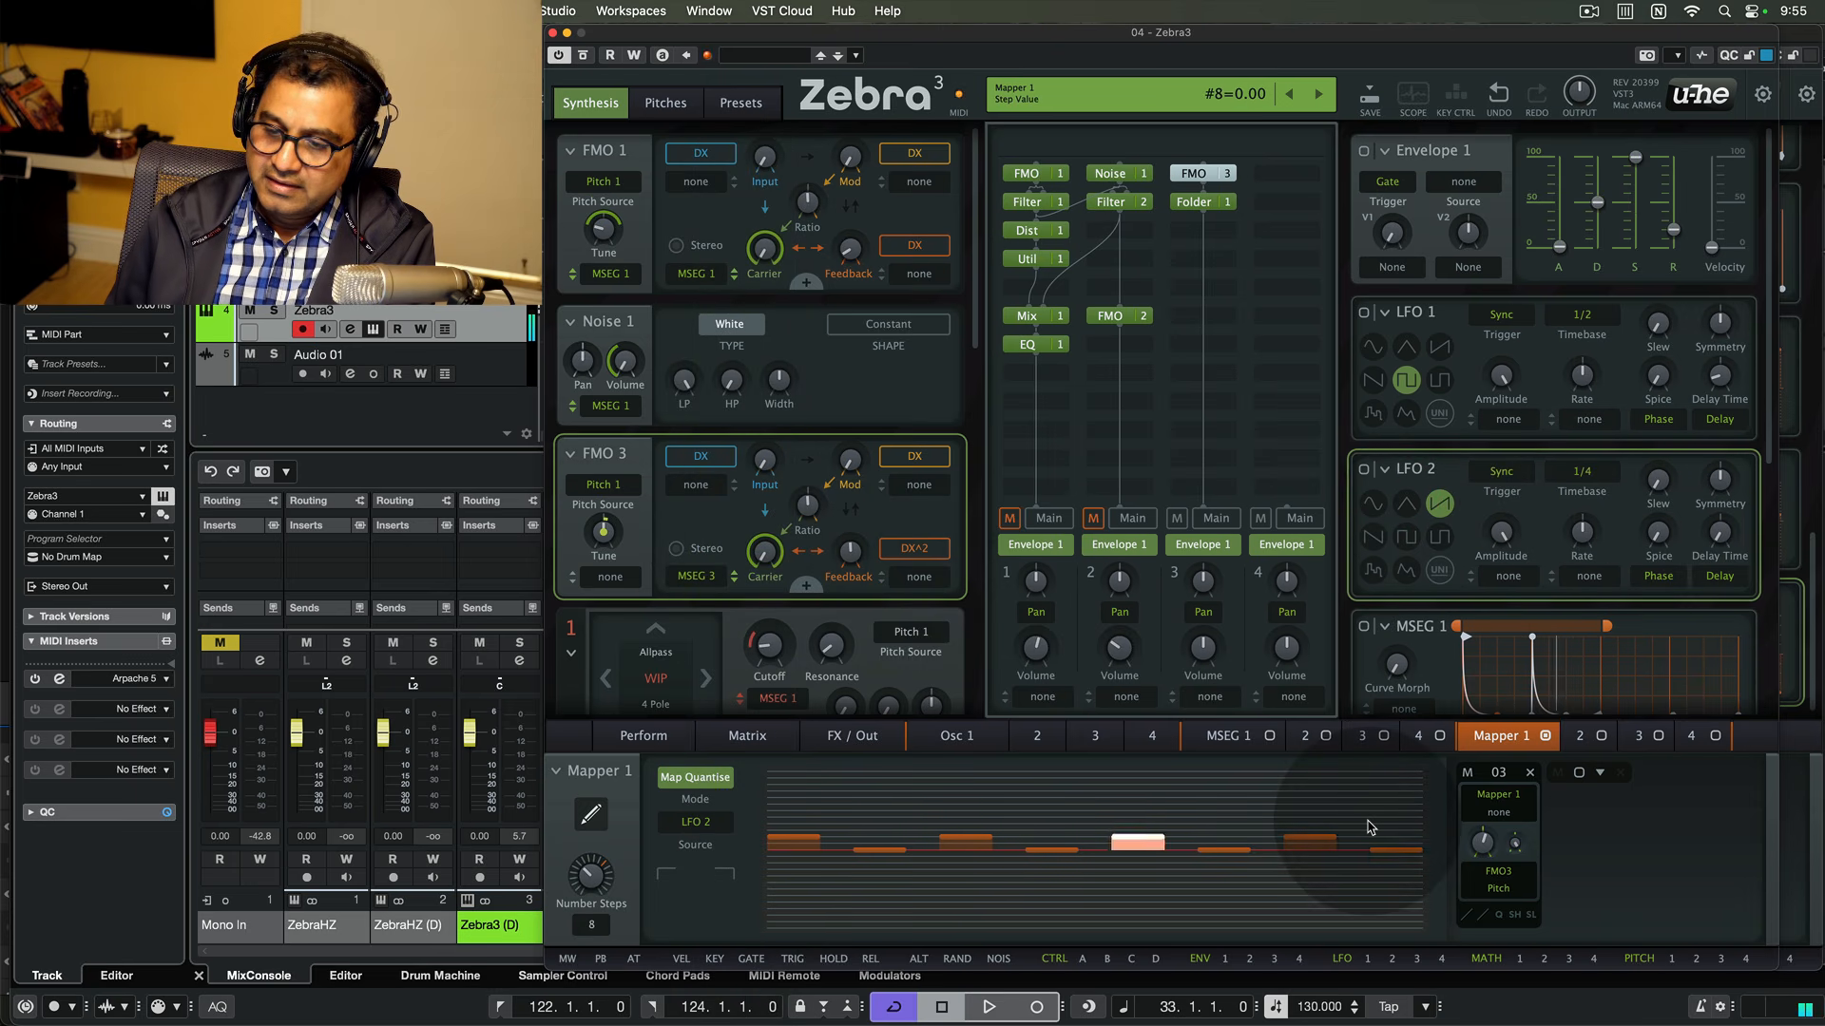
left_click(1591, 475)
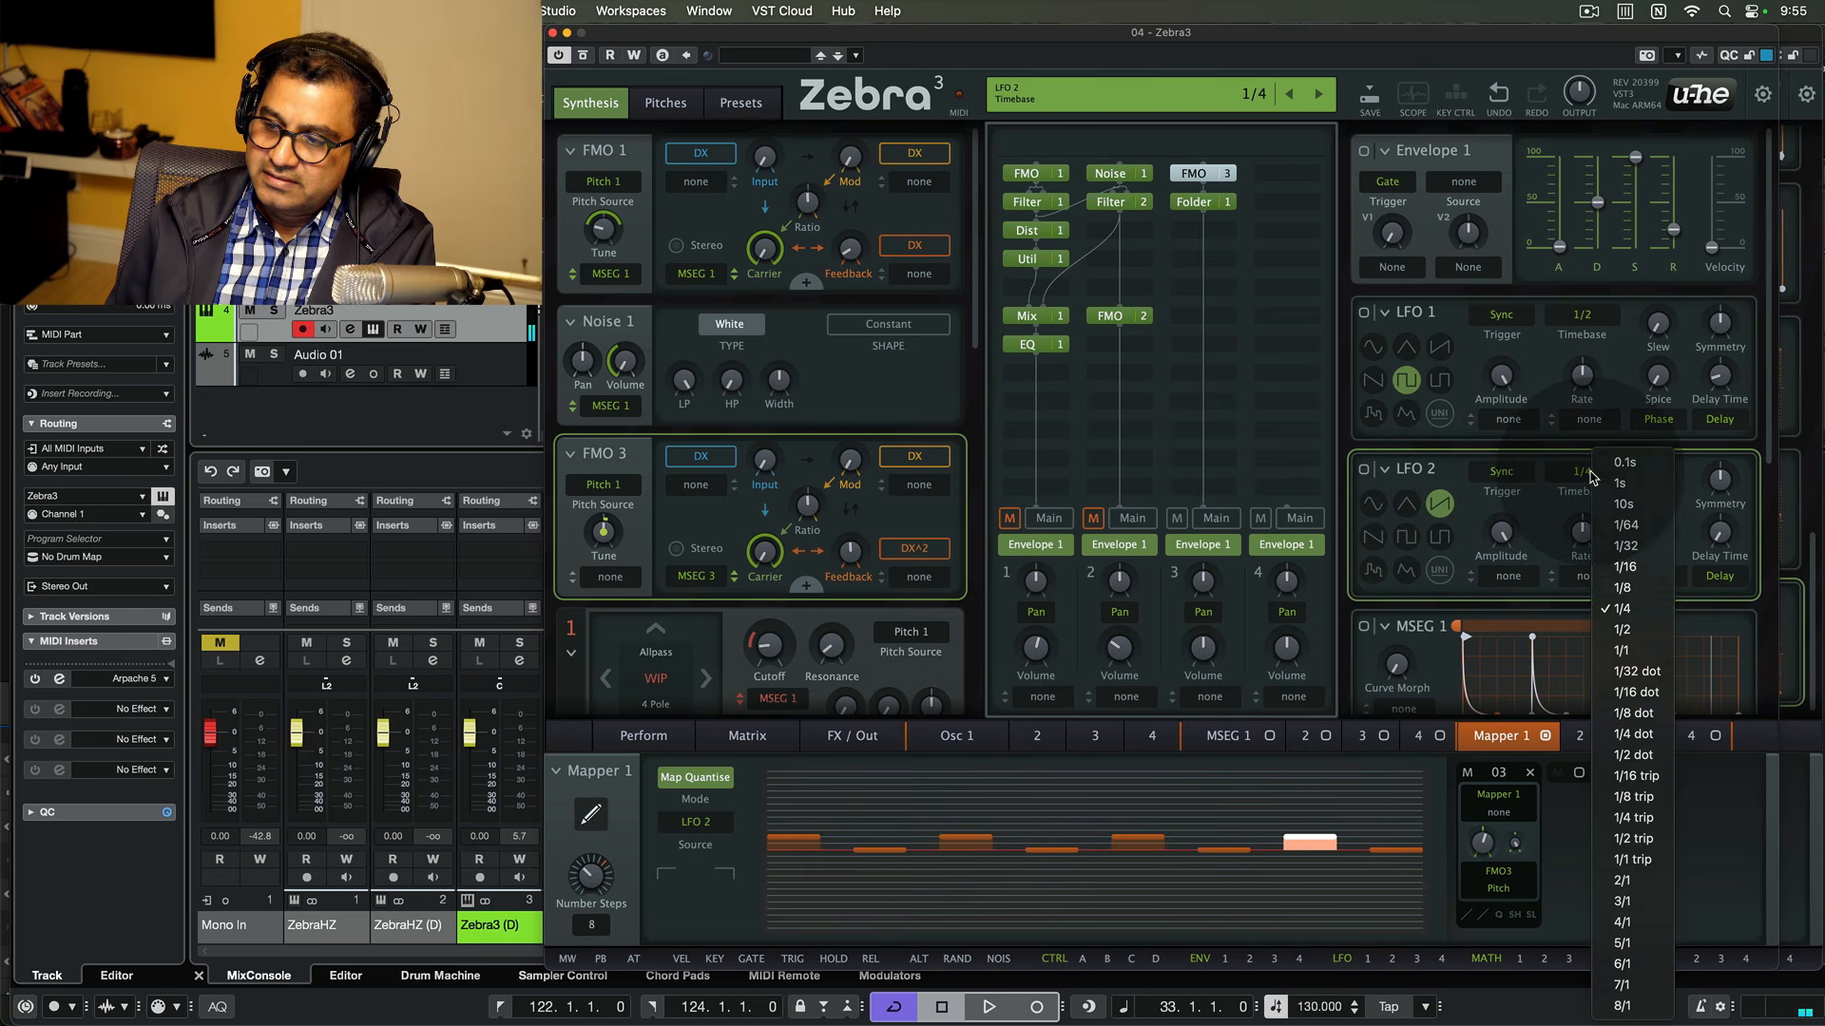
left_click(1629, 884)
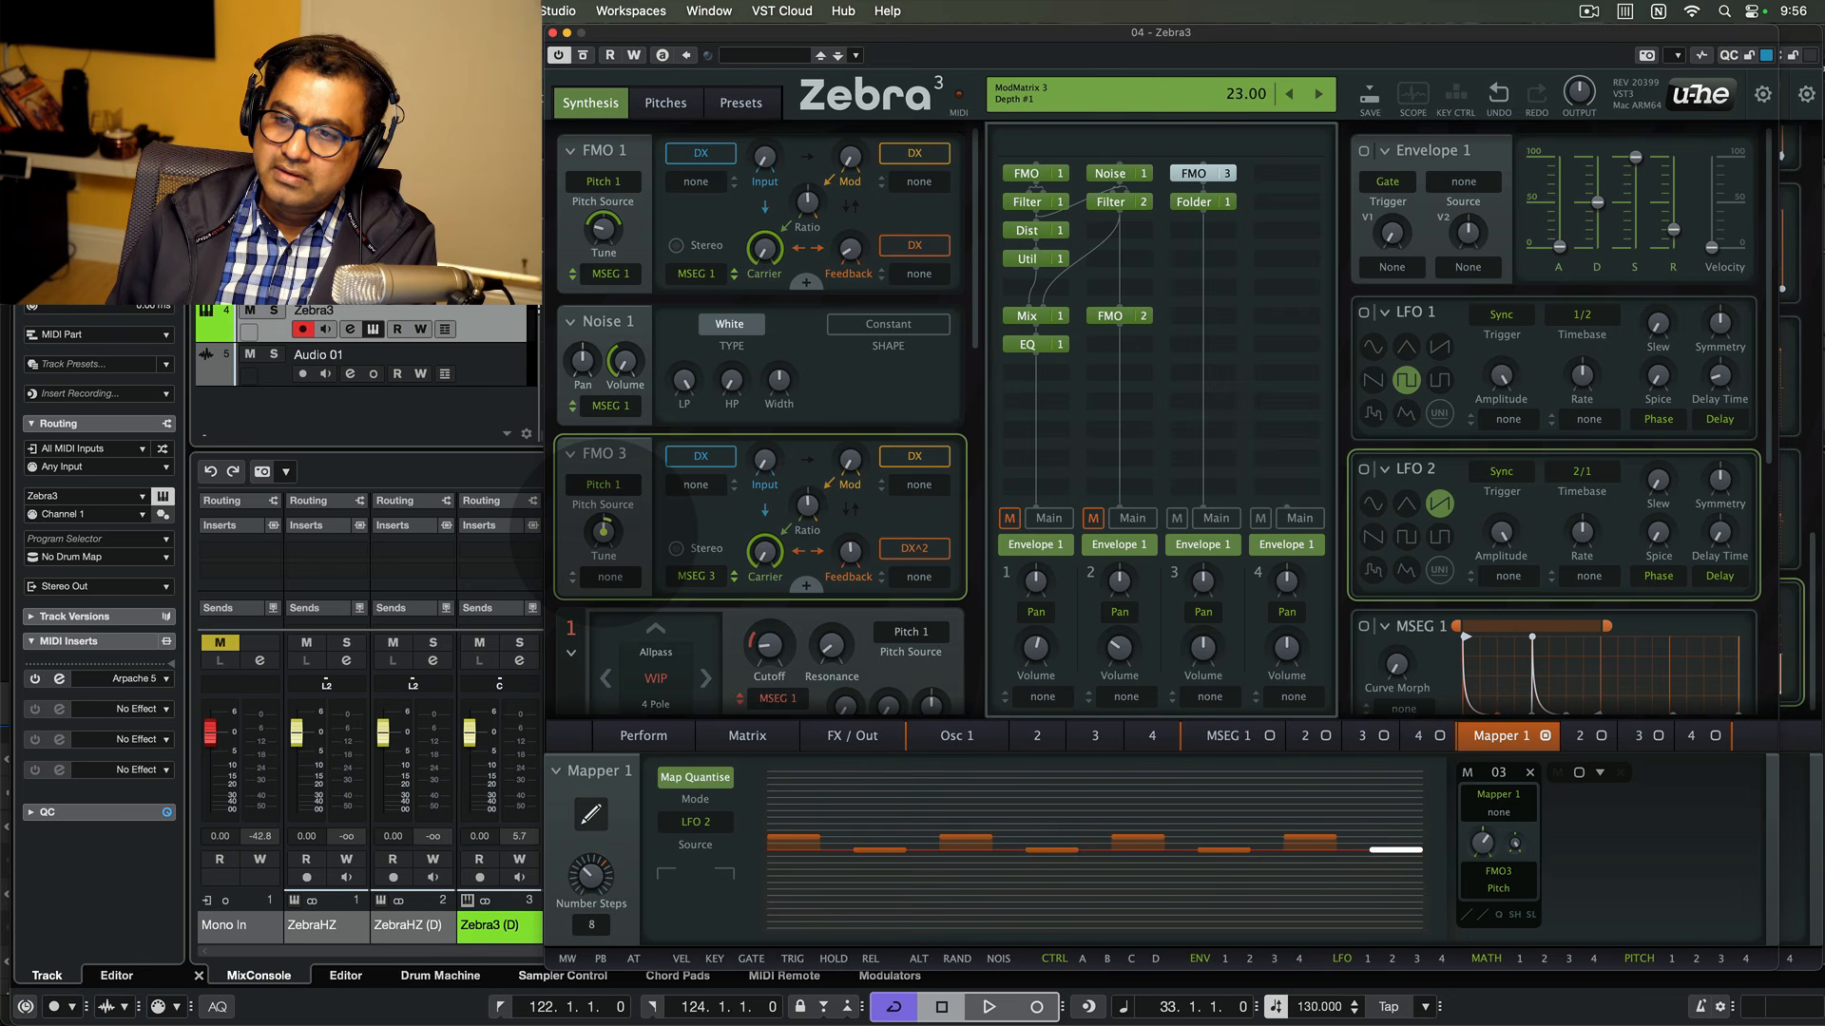
left_click(605, 532)
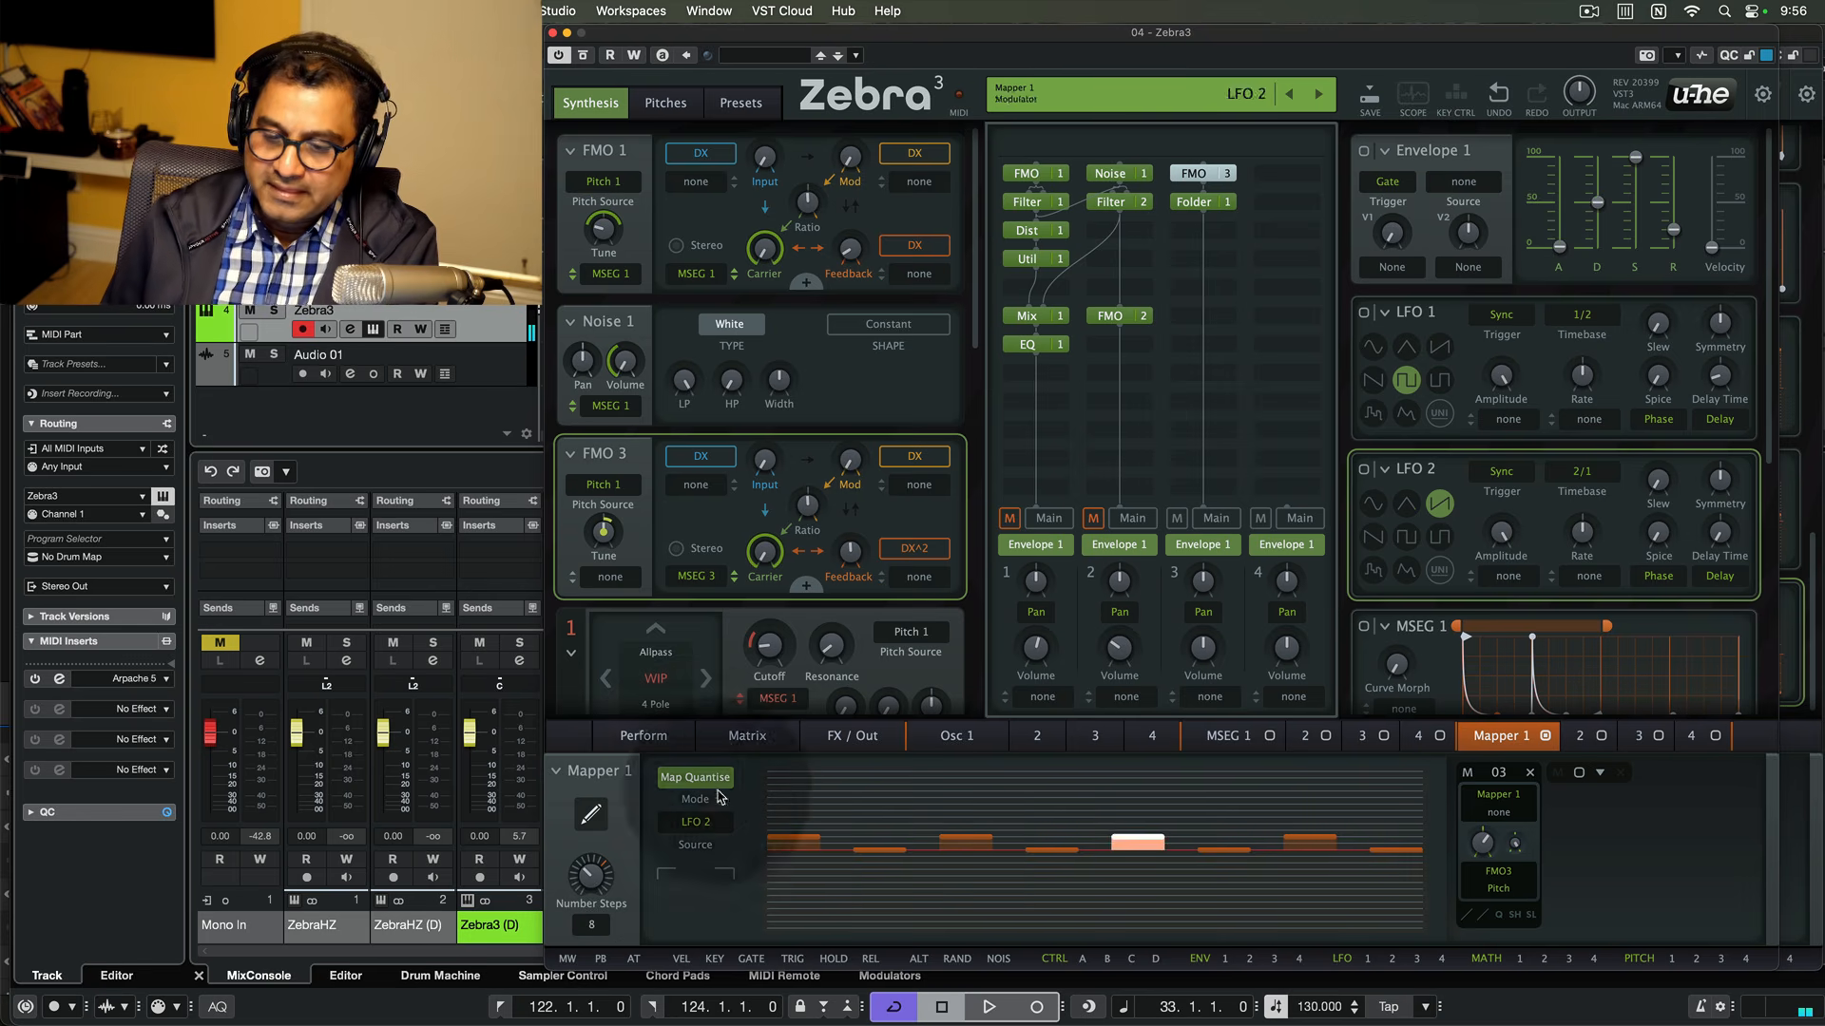
- Set Mapper 1's step 1 to 0, step 4 to 25, step 5 to about 50, step 6 to about 58, step 7 to 91.67 and step 8 to 100
left_click(807, 852)
left_click(1052, 824)
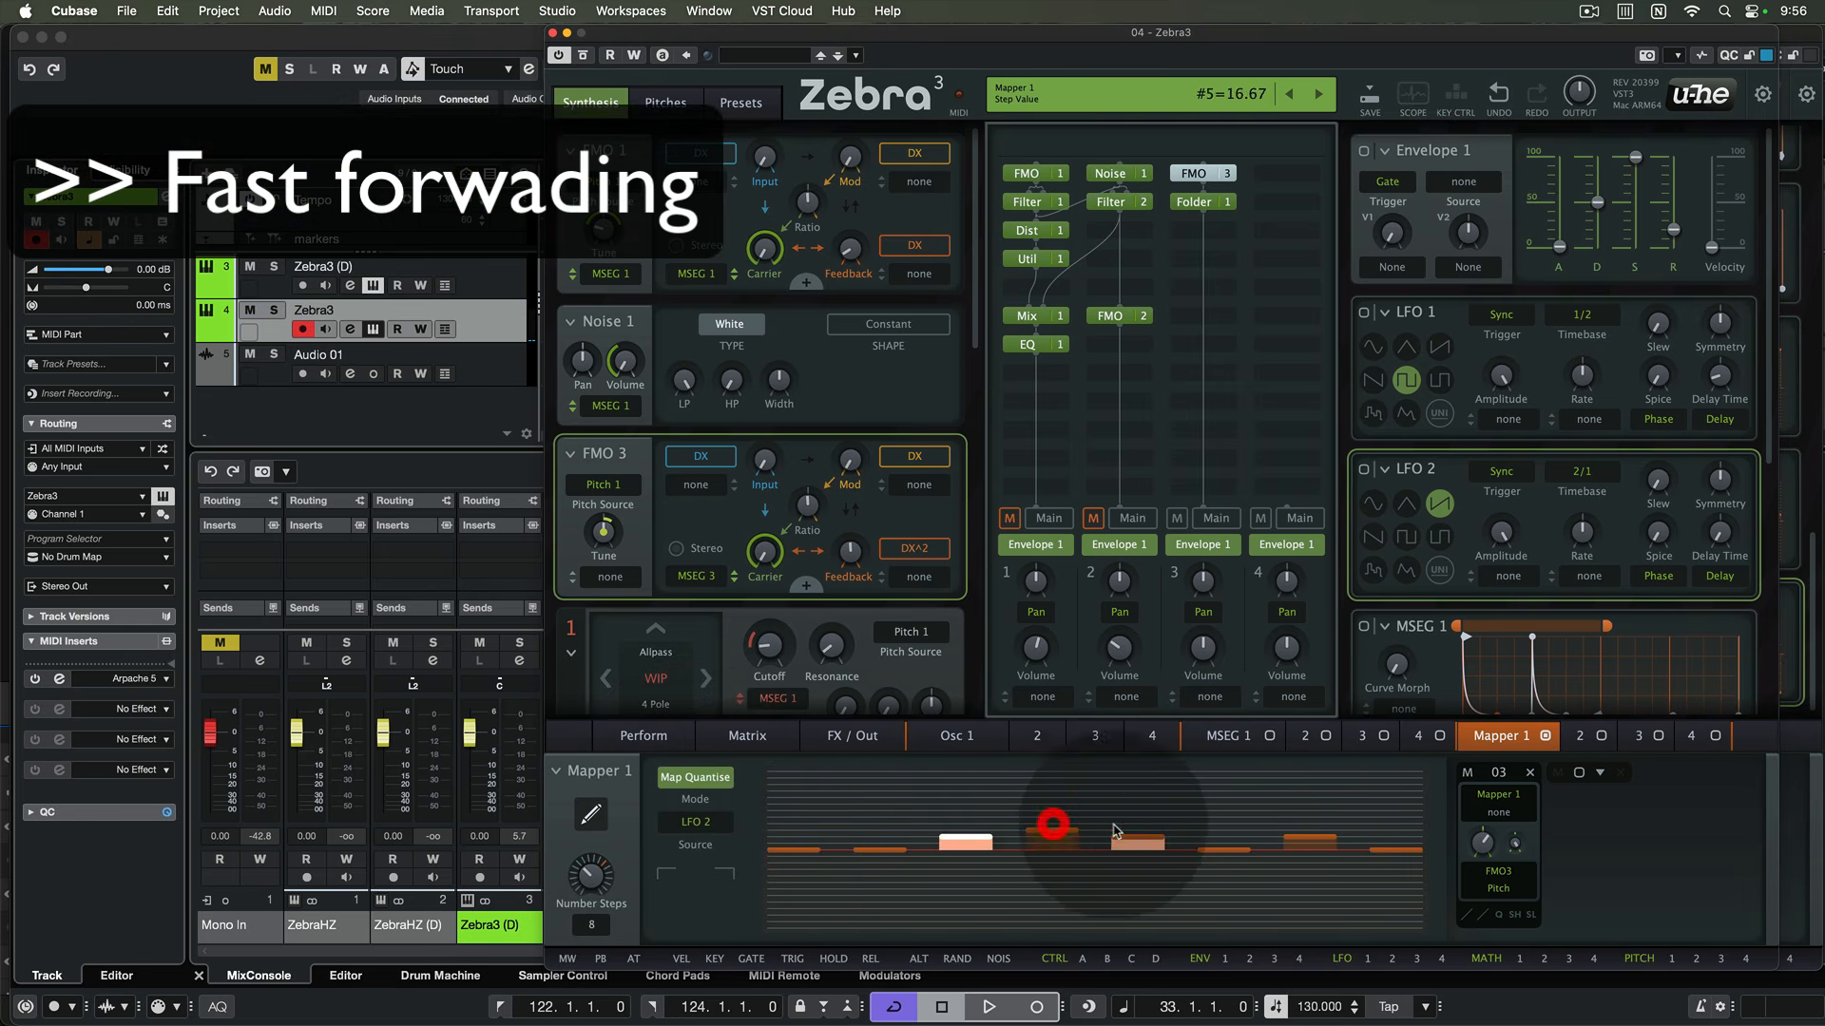
left_click(1146, 813)
left_click(1224, 803)
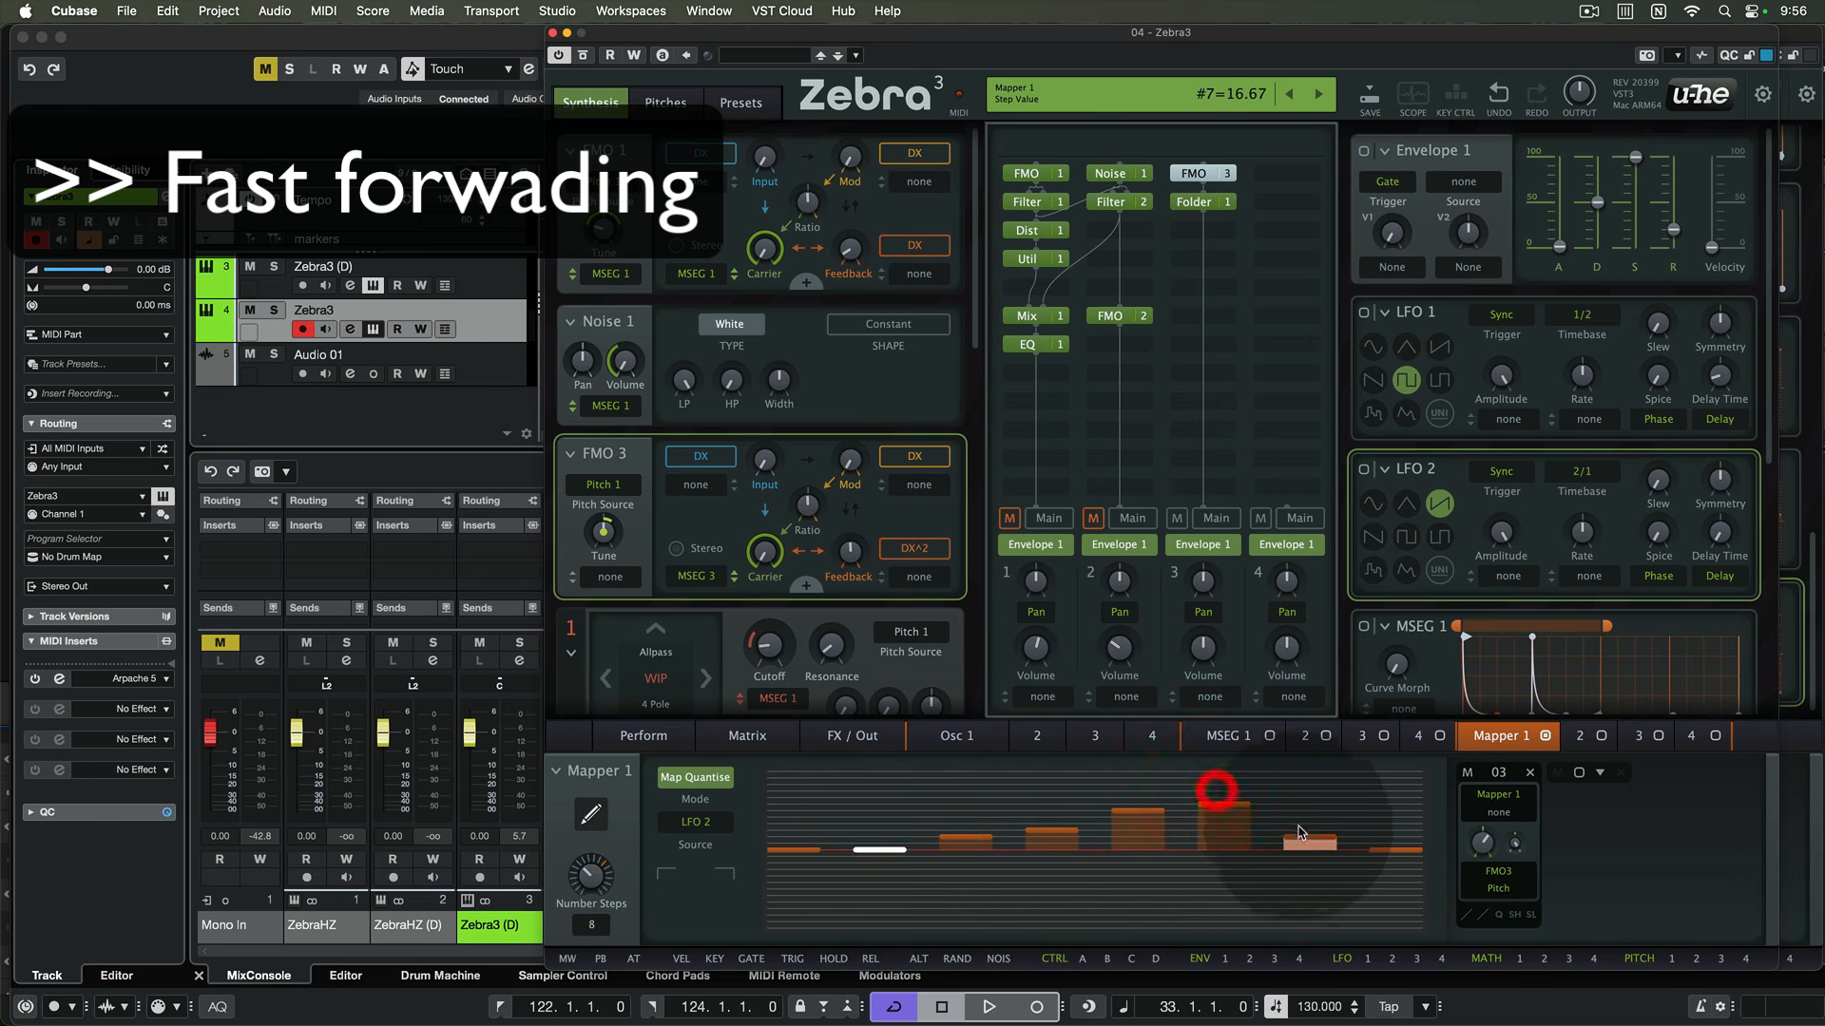
left_click(1309, 777)
left_click(1394, 770)
left_click(1389, 762)
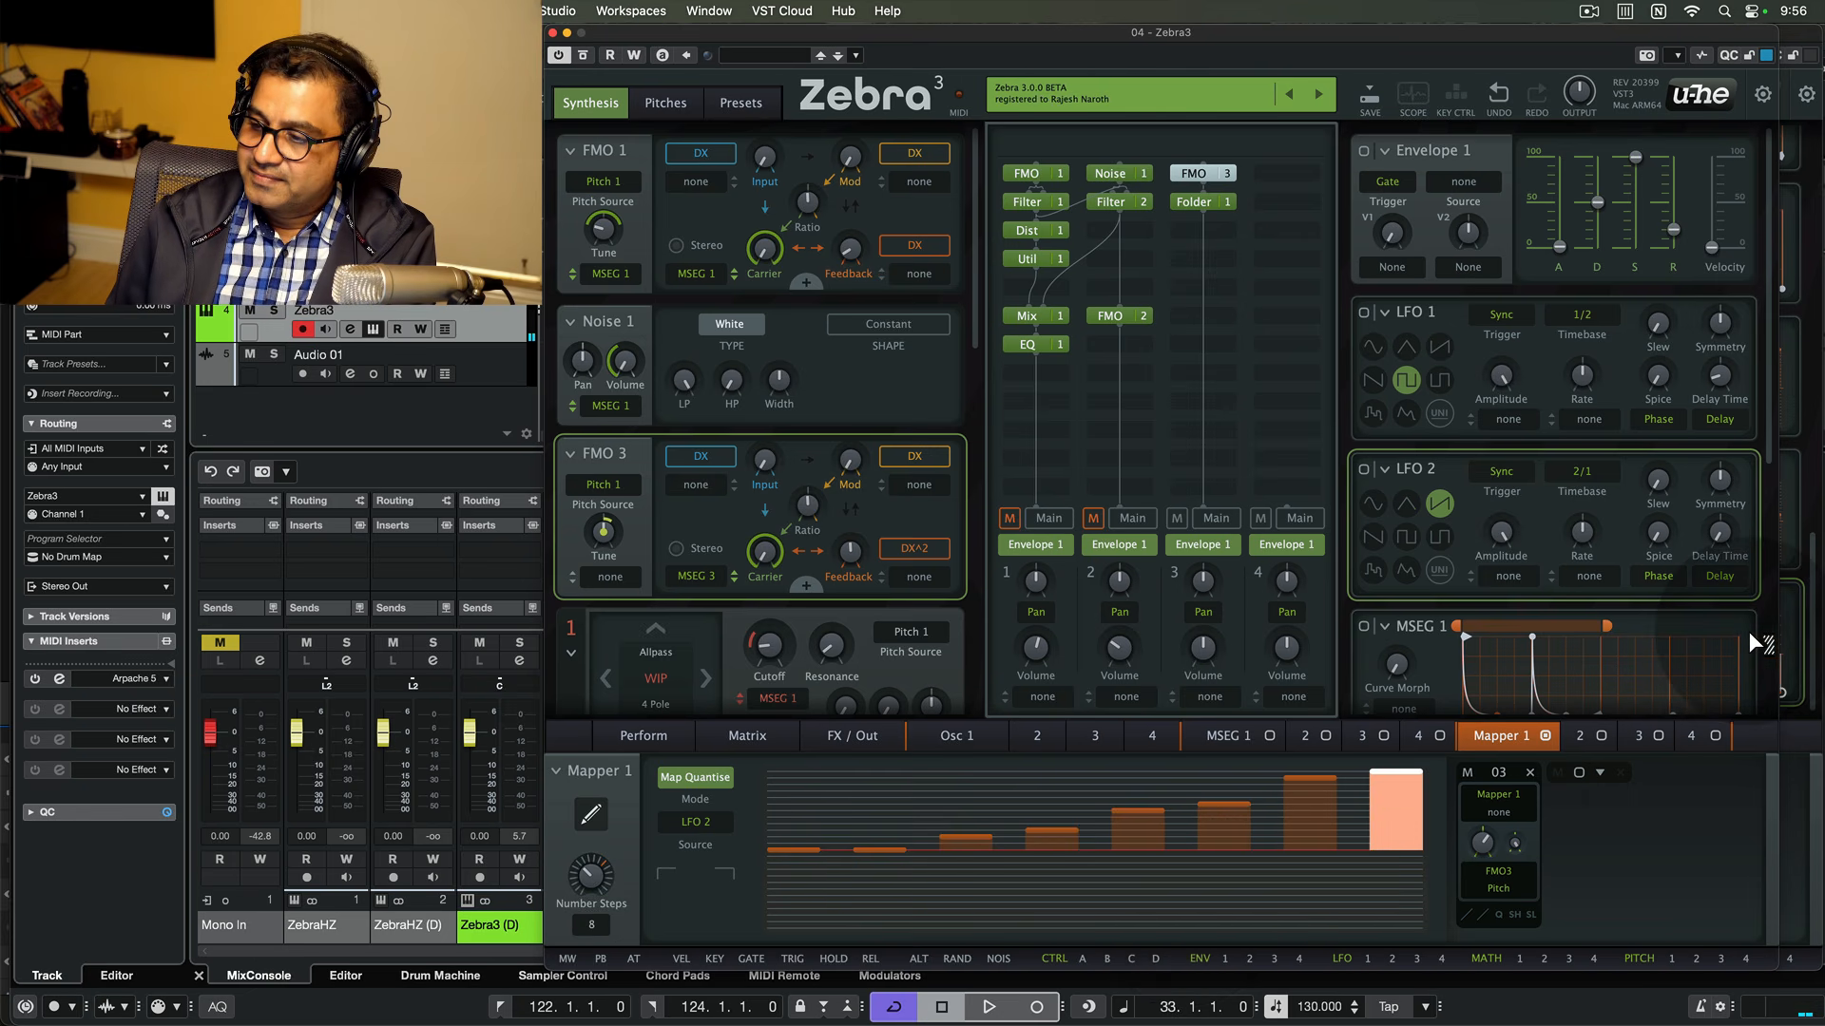
- Open Mapper 1 in the large step editor and set its step count to 16
scroll(1768, 435, "down", 2)
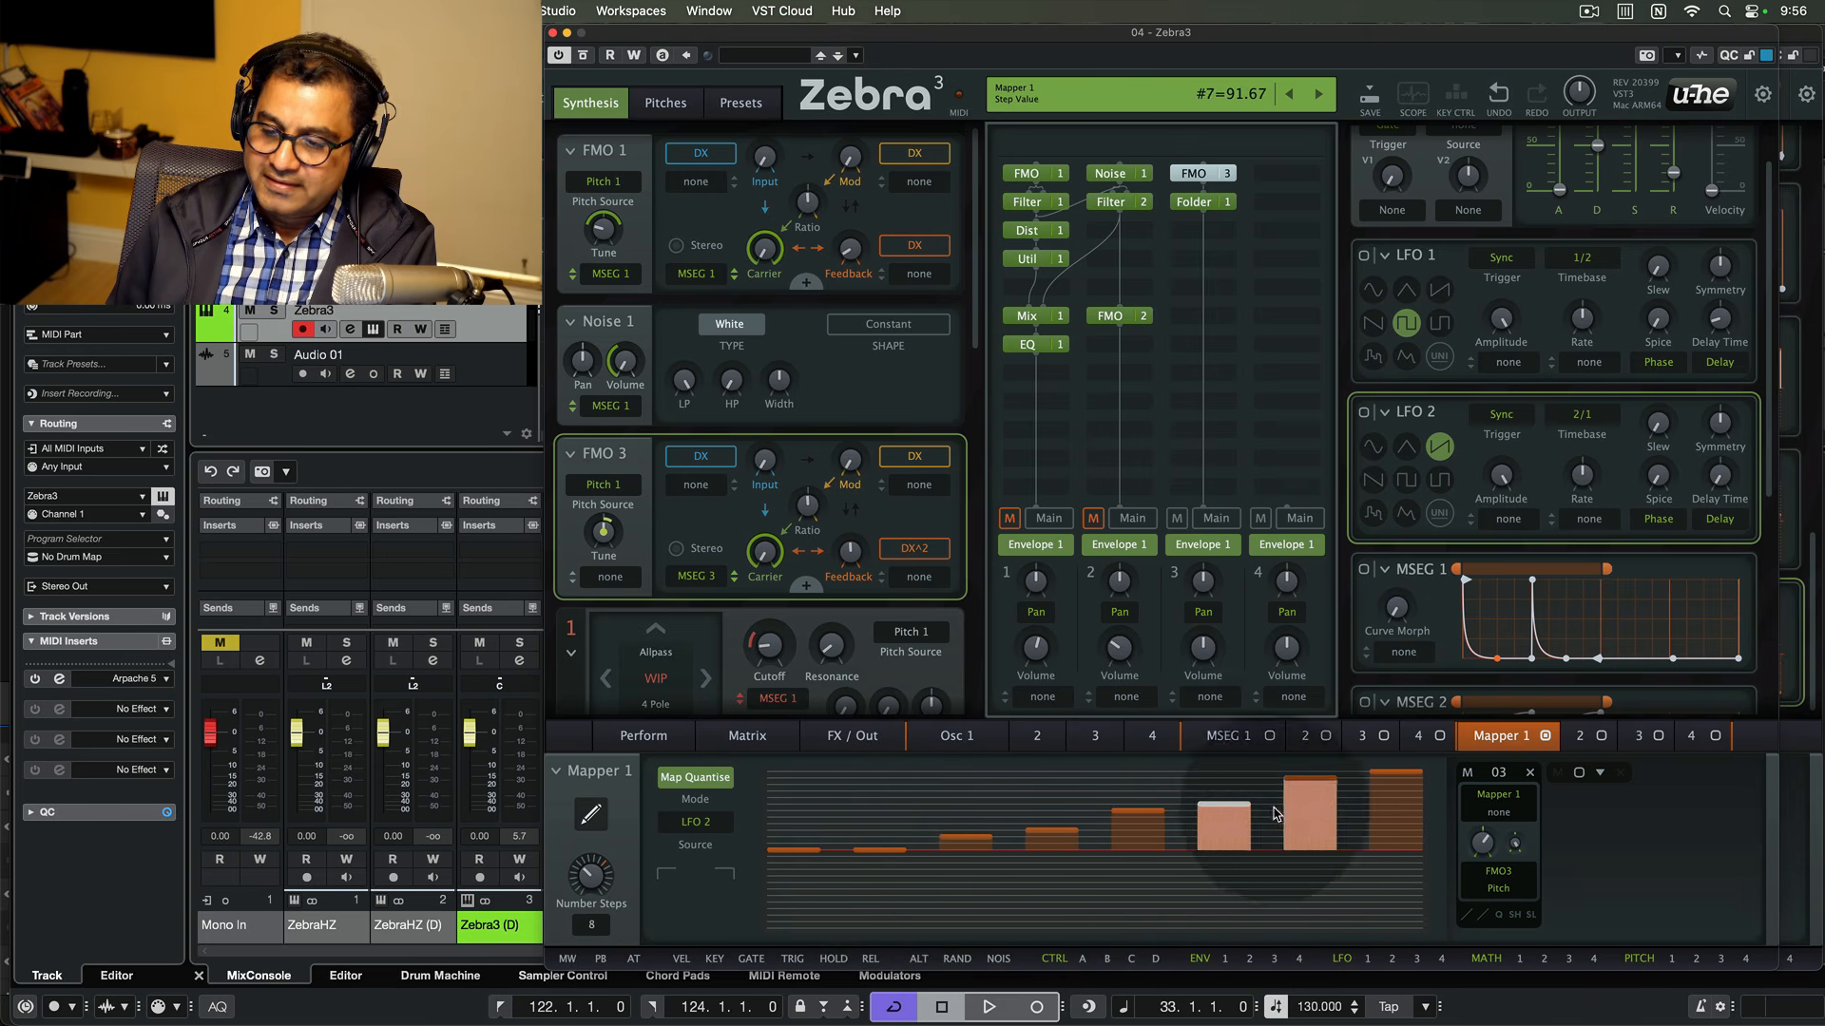
left_click(590, 813)
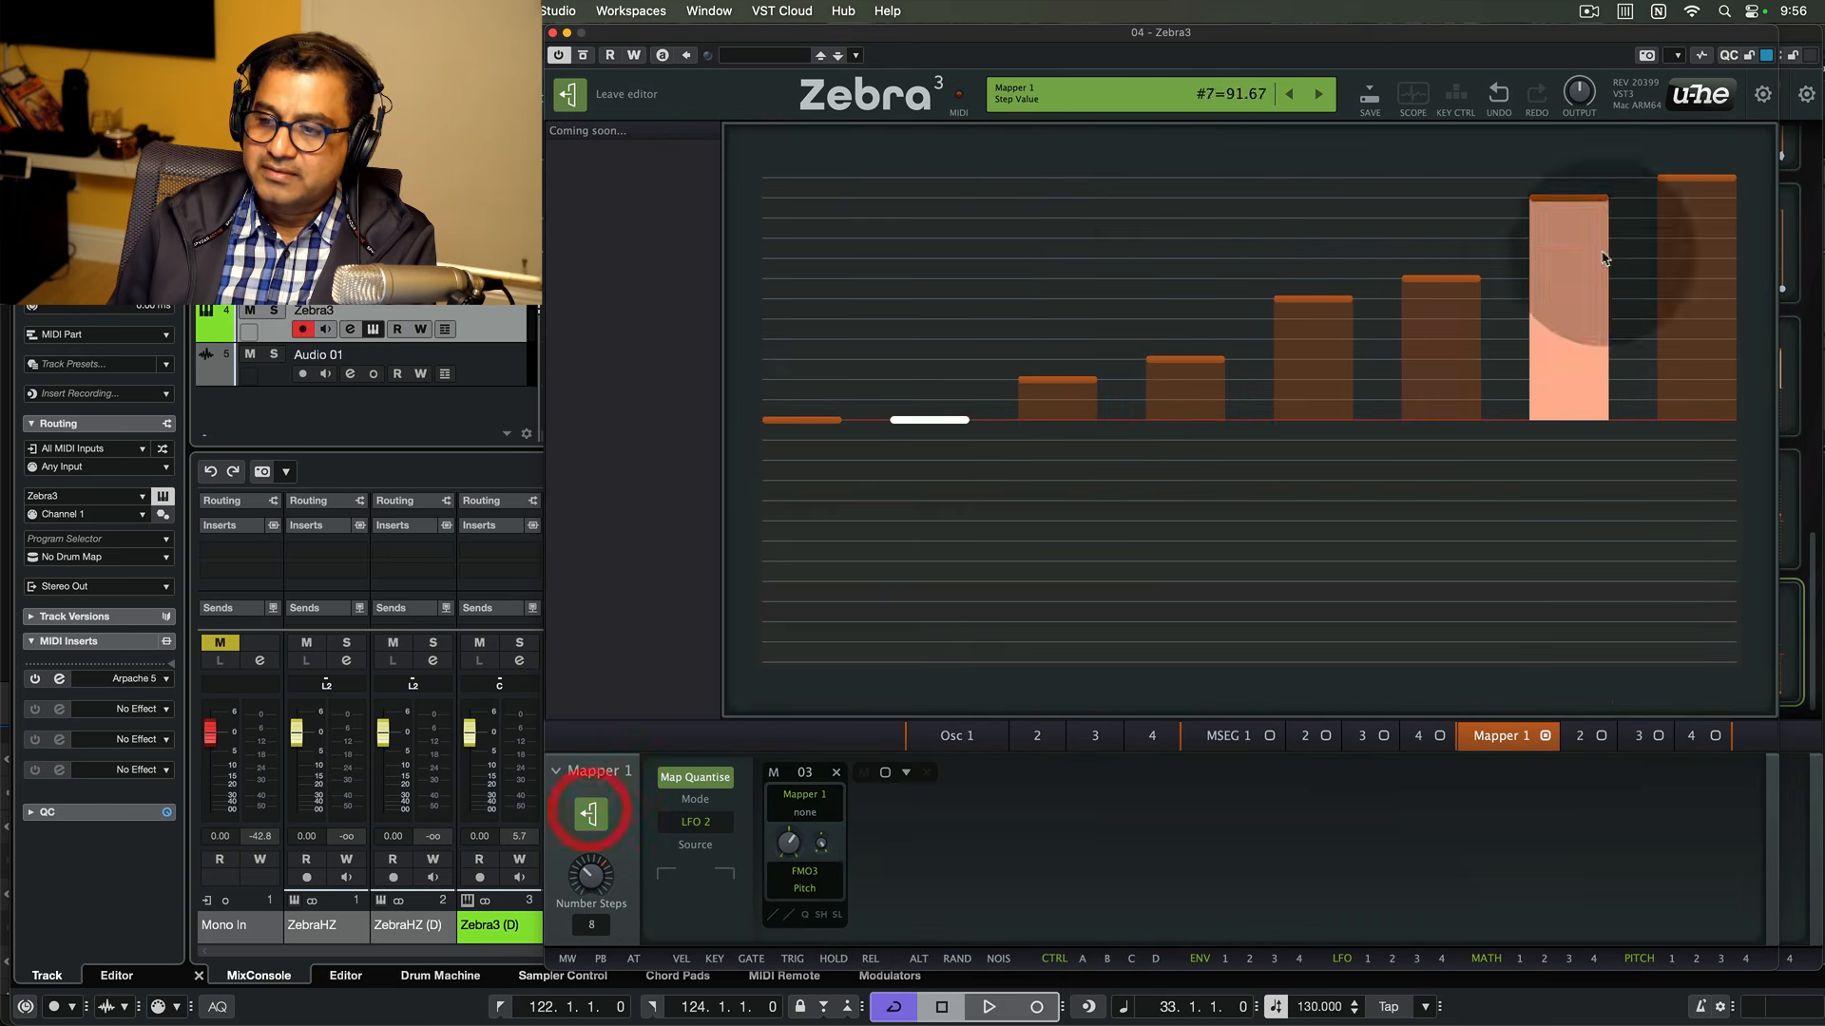
right_click(1133, 319)
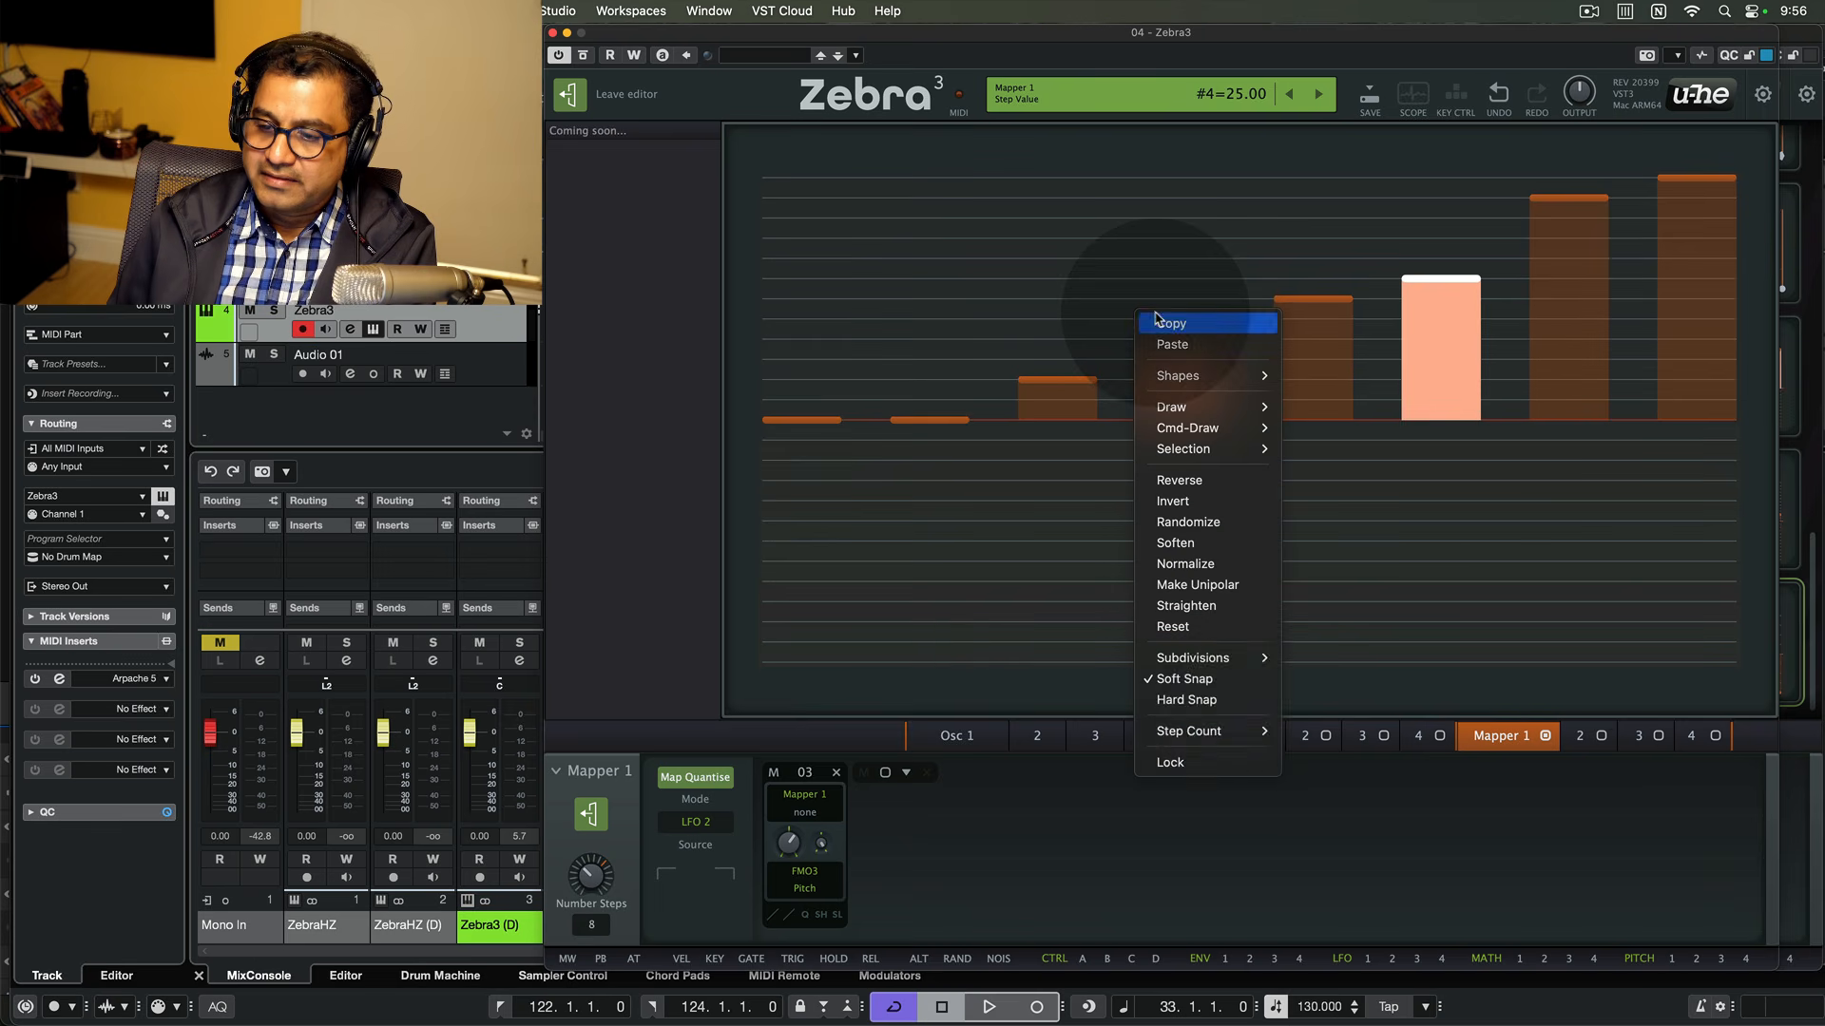
mouse_move(1245, 743)
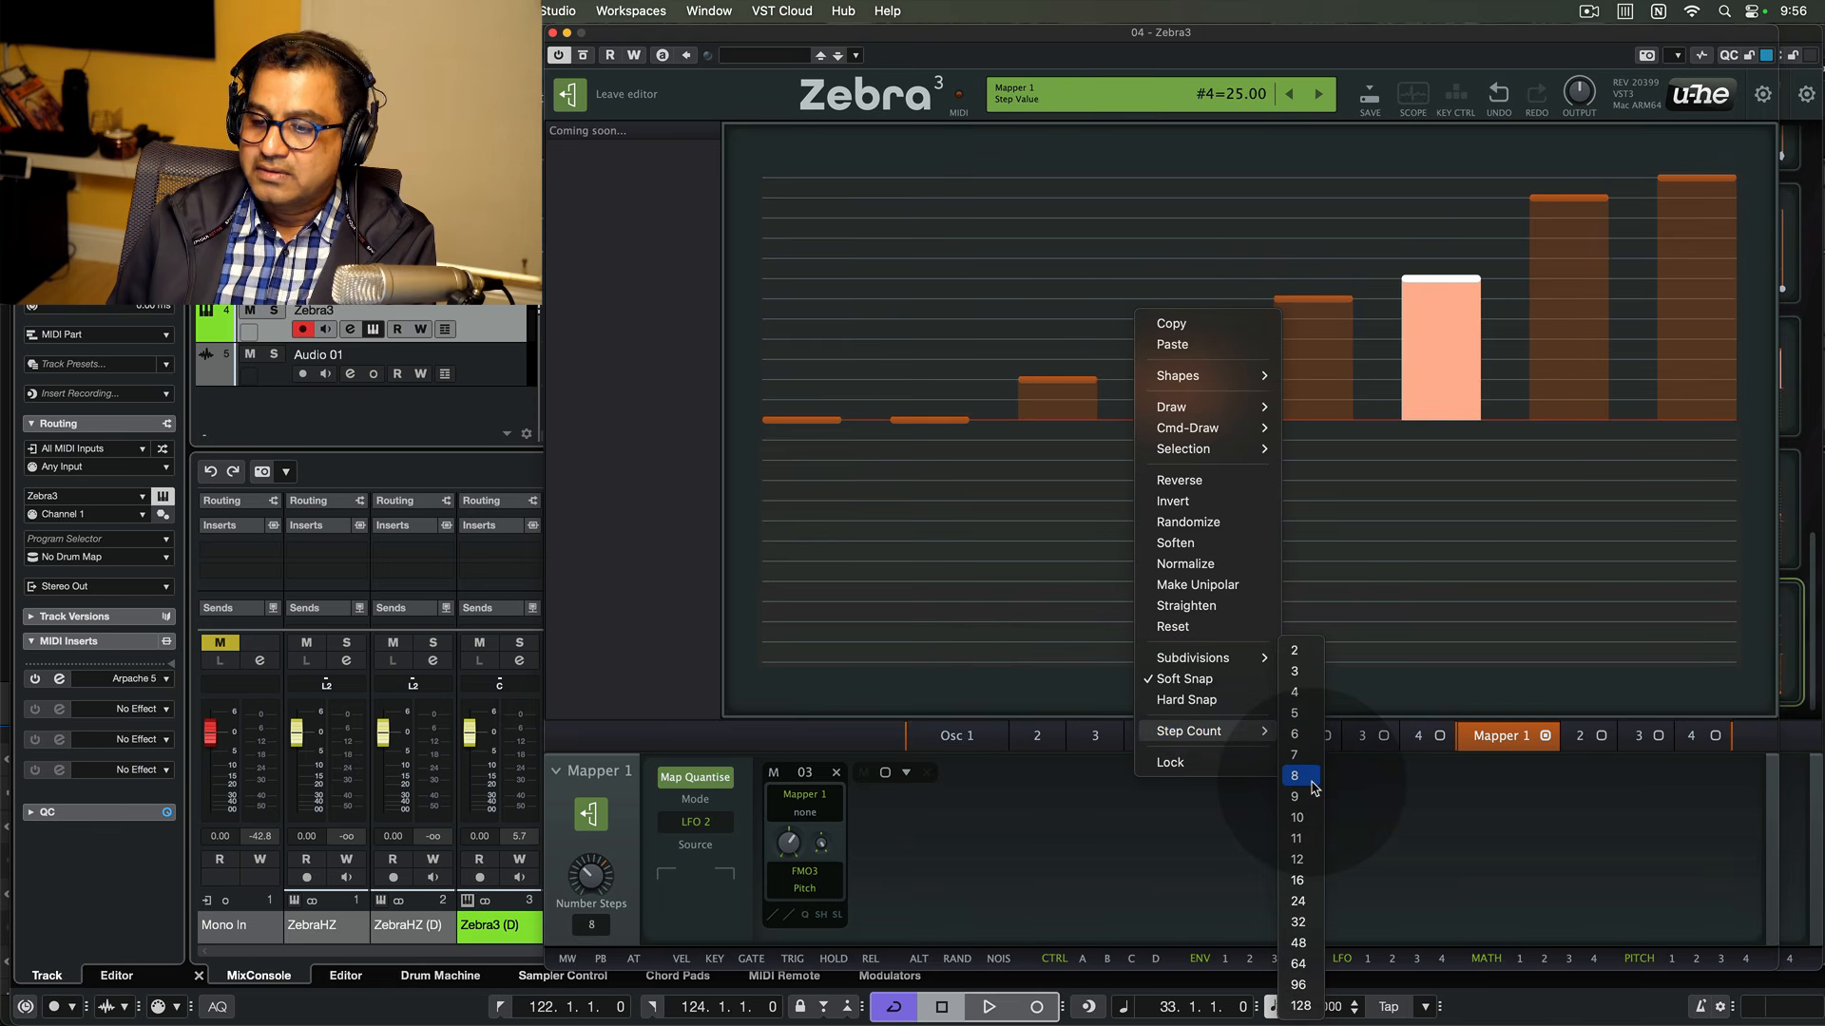
left_click(1306, 881)
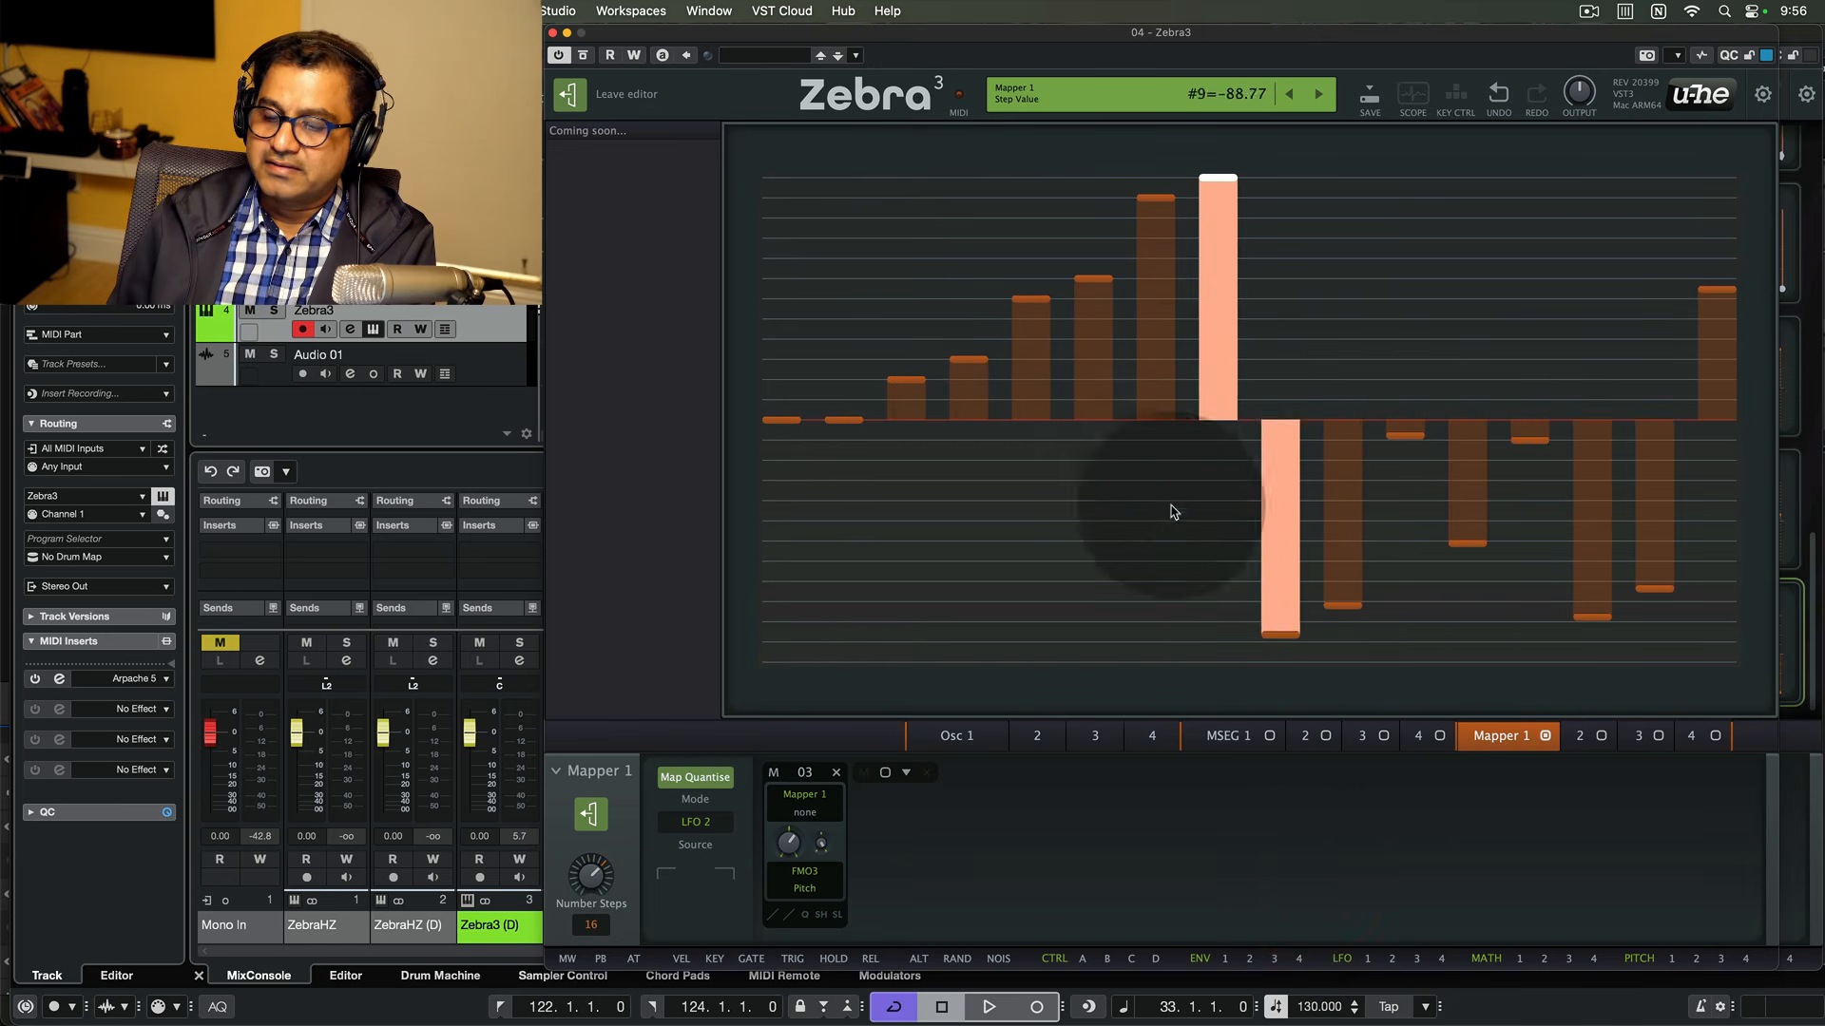
- Flatten Mapper 1's steps 9 to 16 to zero
left_click_drag(1296, 542, 1302, 297)
left_click_drag(1332, 596, 1357, 419)
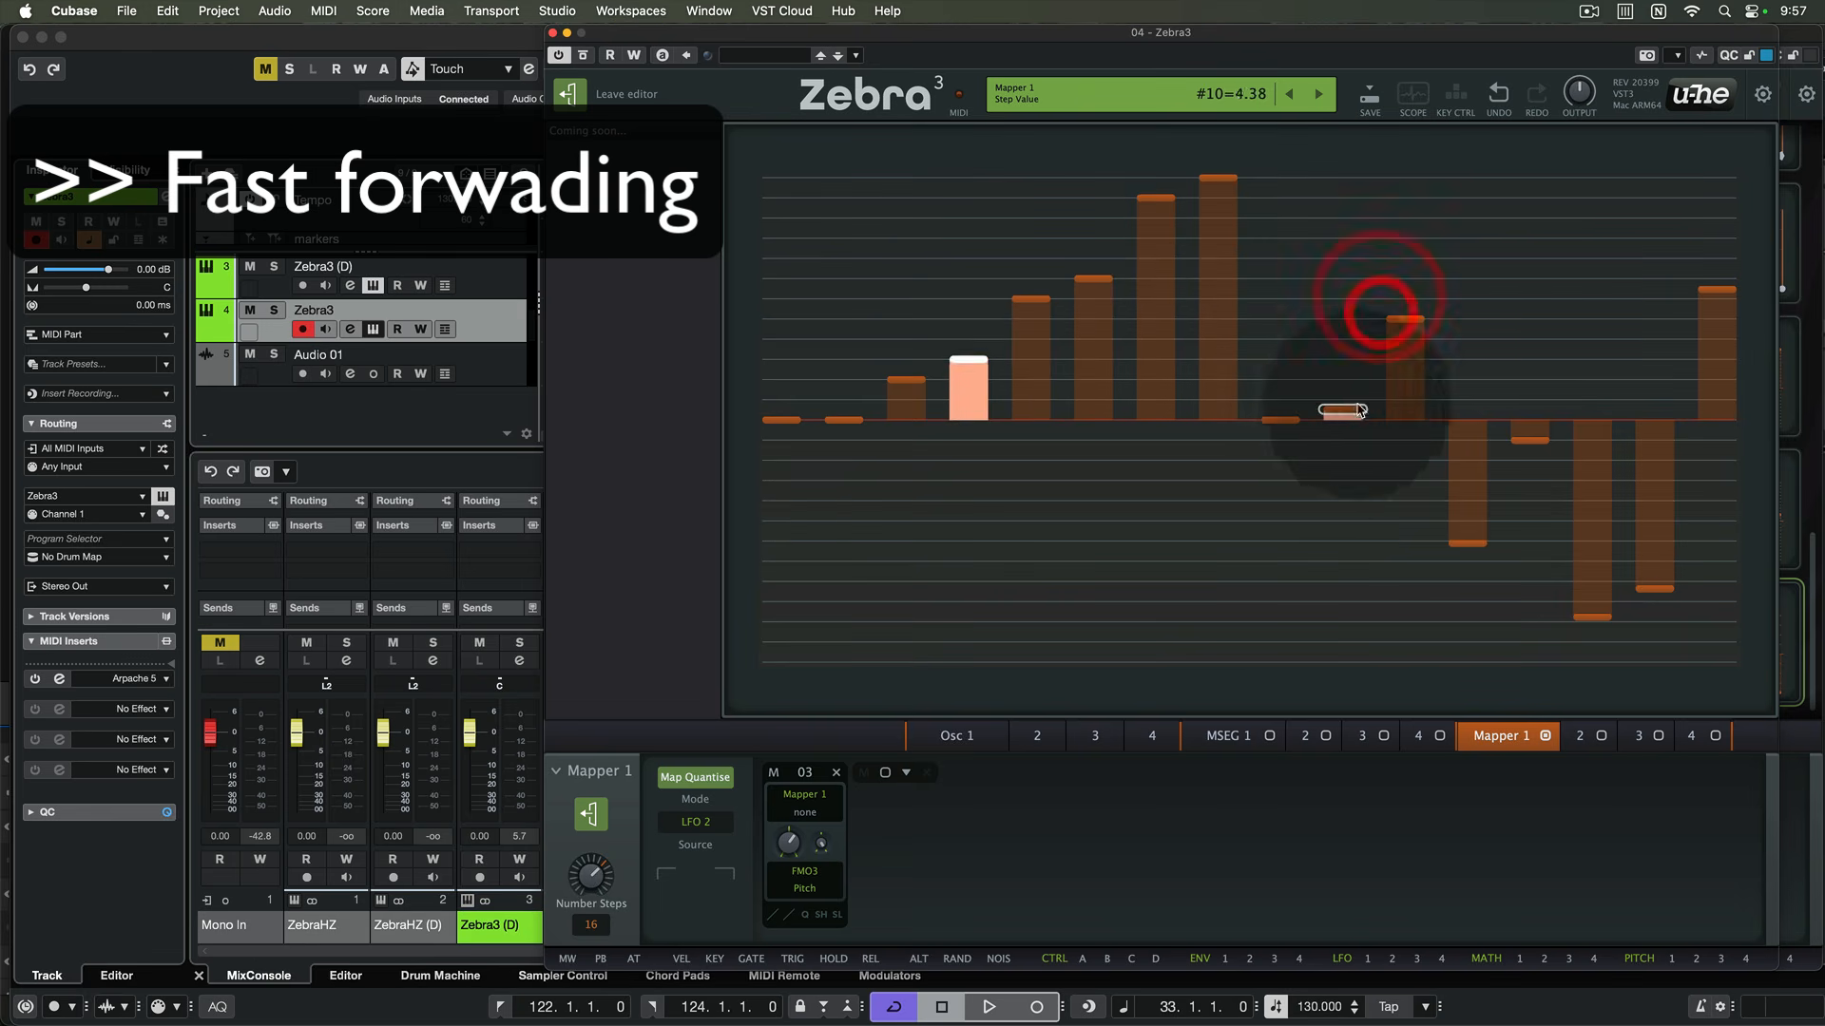
left_click_drag(1408, 502, 1407, 480)
left_click_drag(1469, 554, 1475, 360)
left_click_drag(1531, 447, 1530, 418)
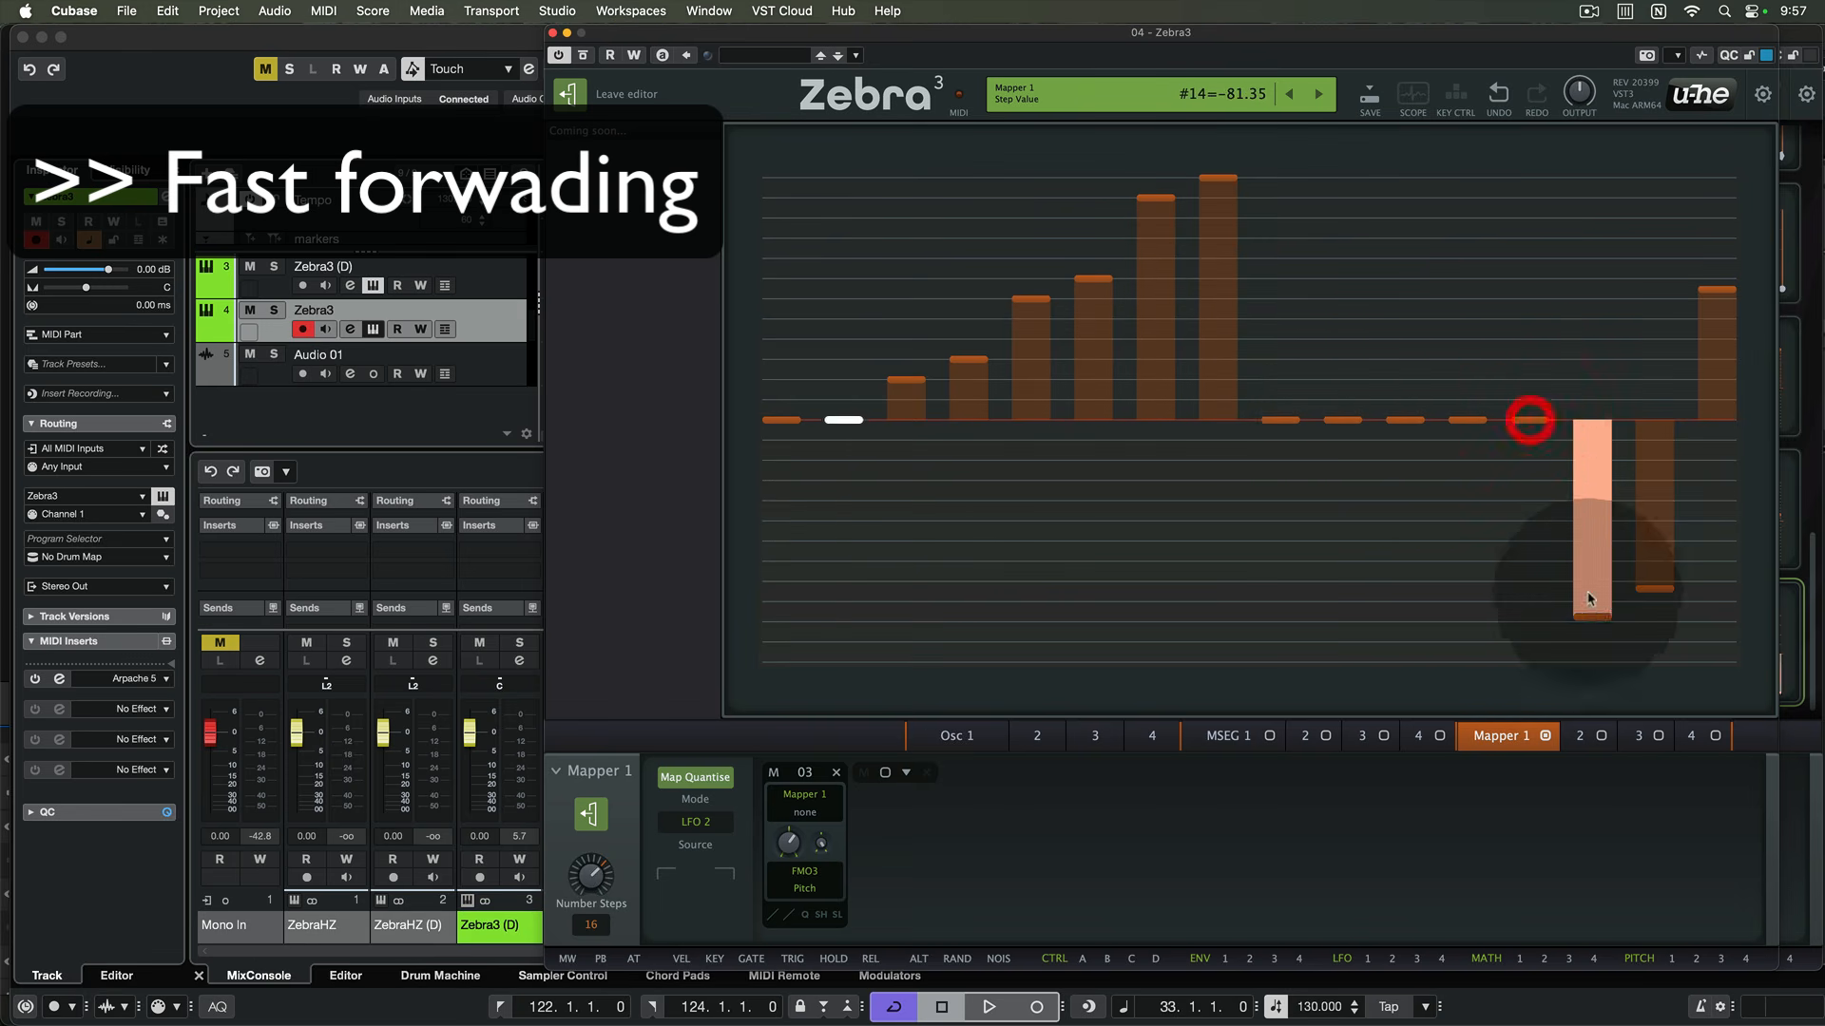
left_click_drag(1589, 592, 1603, 296)
left_click_drag(1668, 549, 1647, 326)
left_click_drag(1708, 321, 1712, 503)
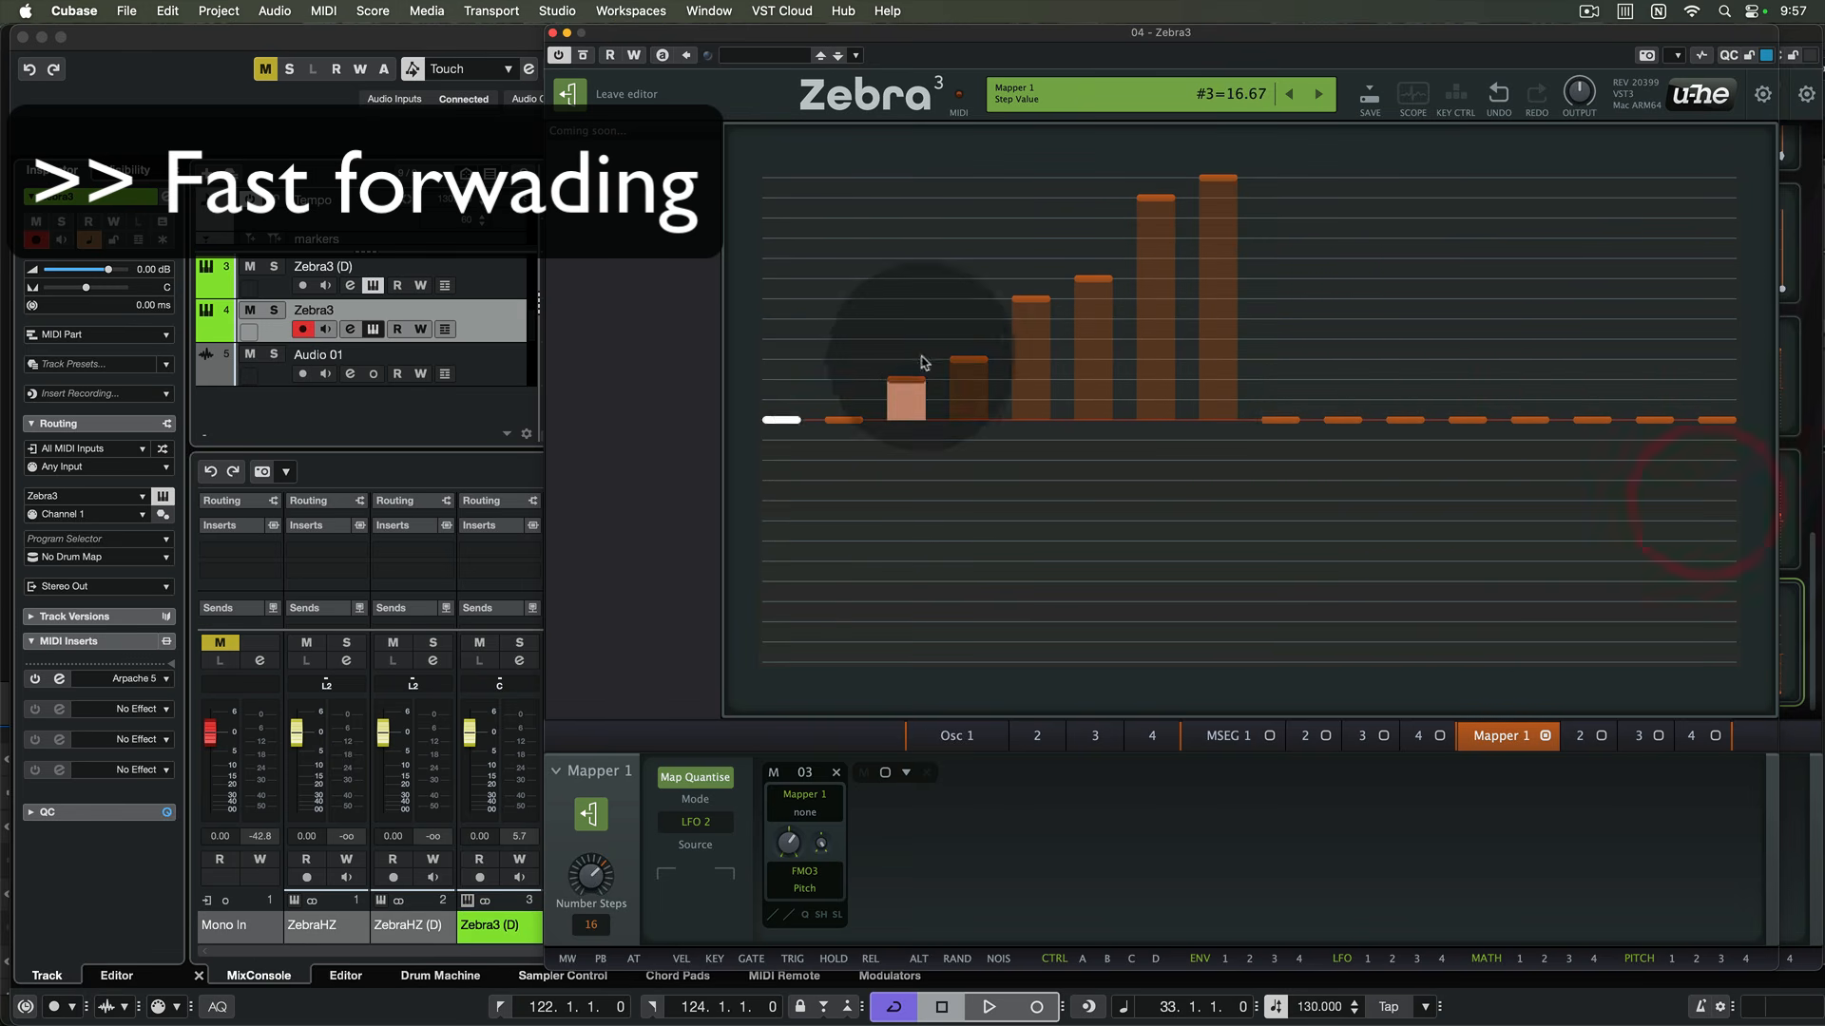
- Lower Mapper 1's step 4 to about 17, step 5 to about 25, and steps 6, 7 and 8 to 41.67
left_click_drag(964, 364, 966, 383)
left_click_drag(1030, 300, 1037, 355)
left_click_drag(1089, 302, 1085, 342)
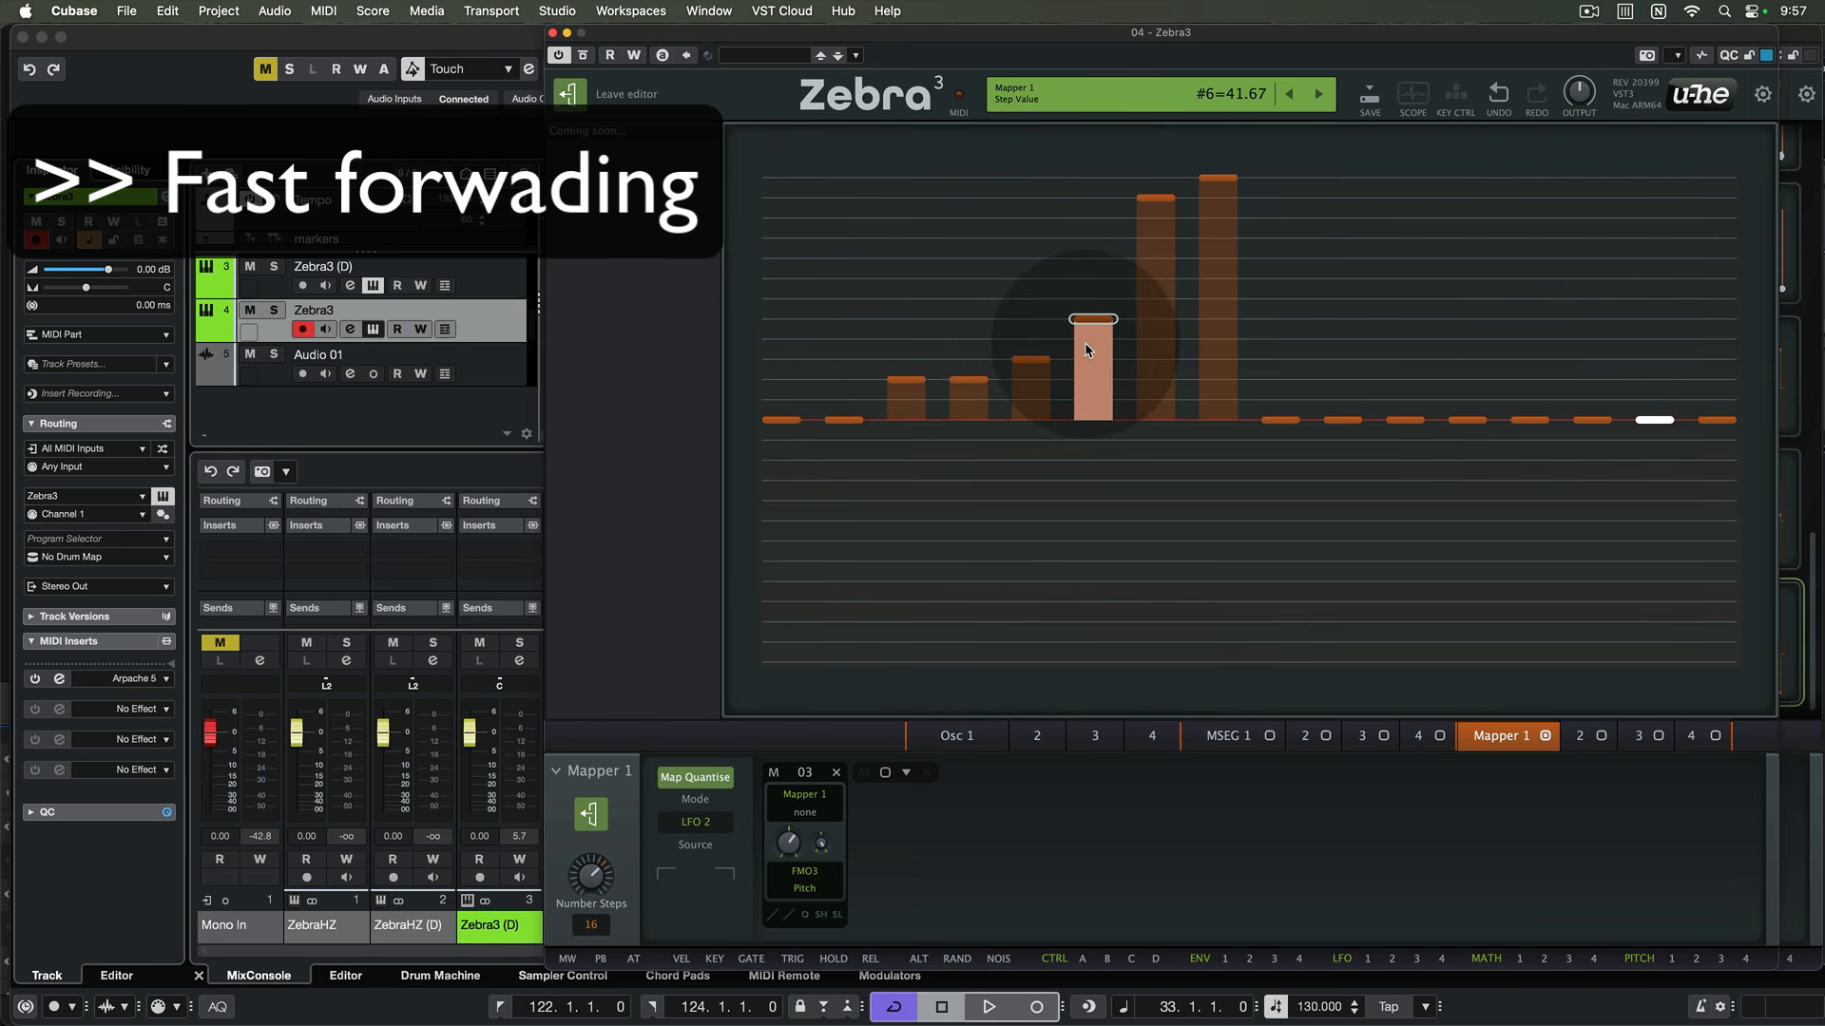
mouse_move(1156, 203)
left_mouse_down()
mouse_move(1163, 335)
mouse_move(1165, 315)
left_mouse_up()
left_click_drag(1217, 178, 1206, 391)
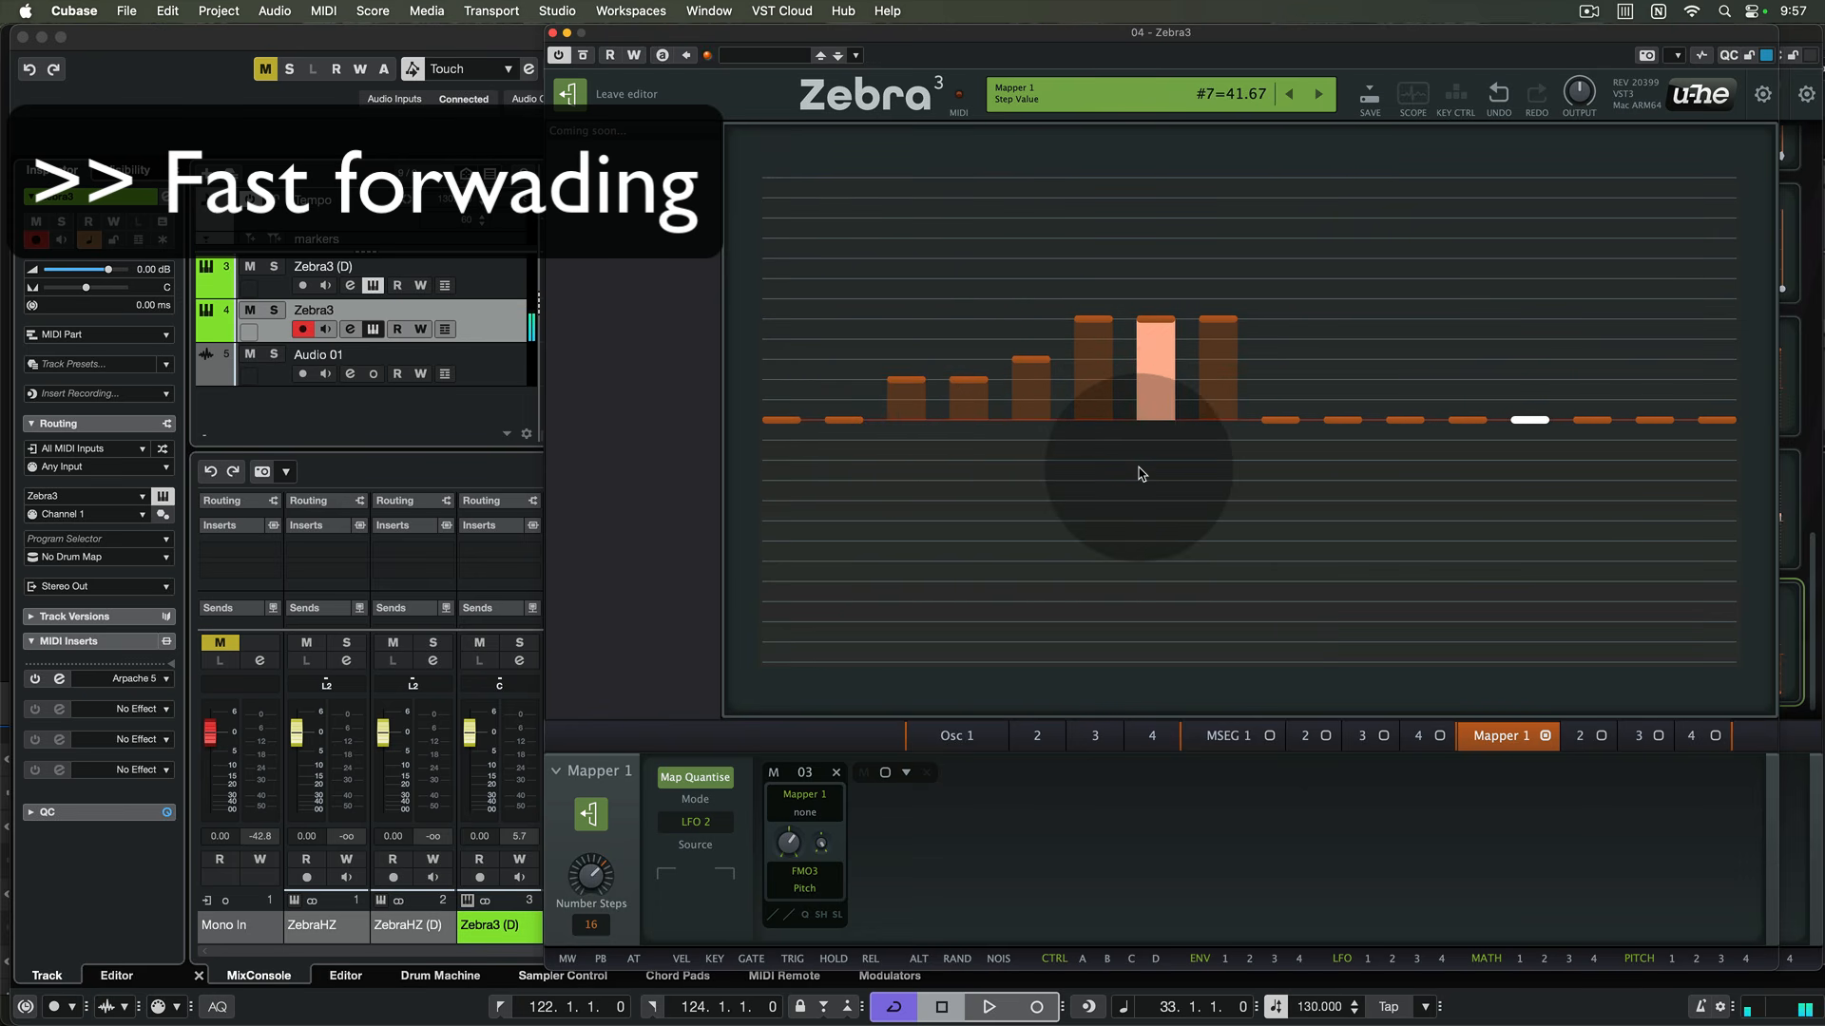
- Leave the Mapper 1 editor and set LFO 2's trigger to Reset
left_click(568, 93)
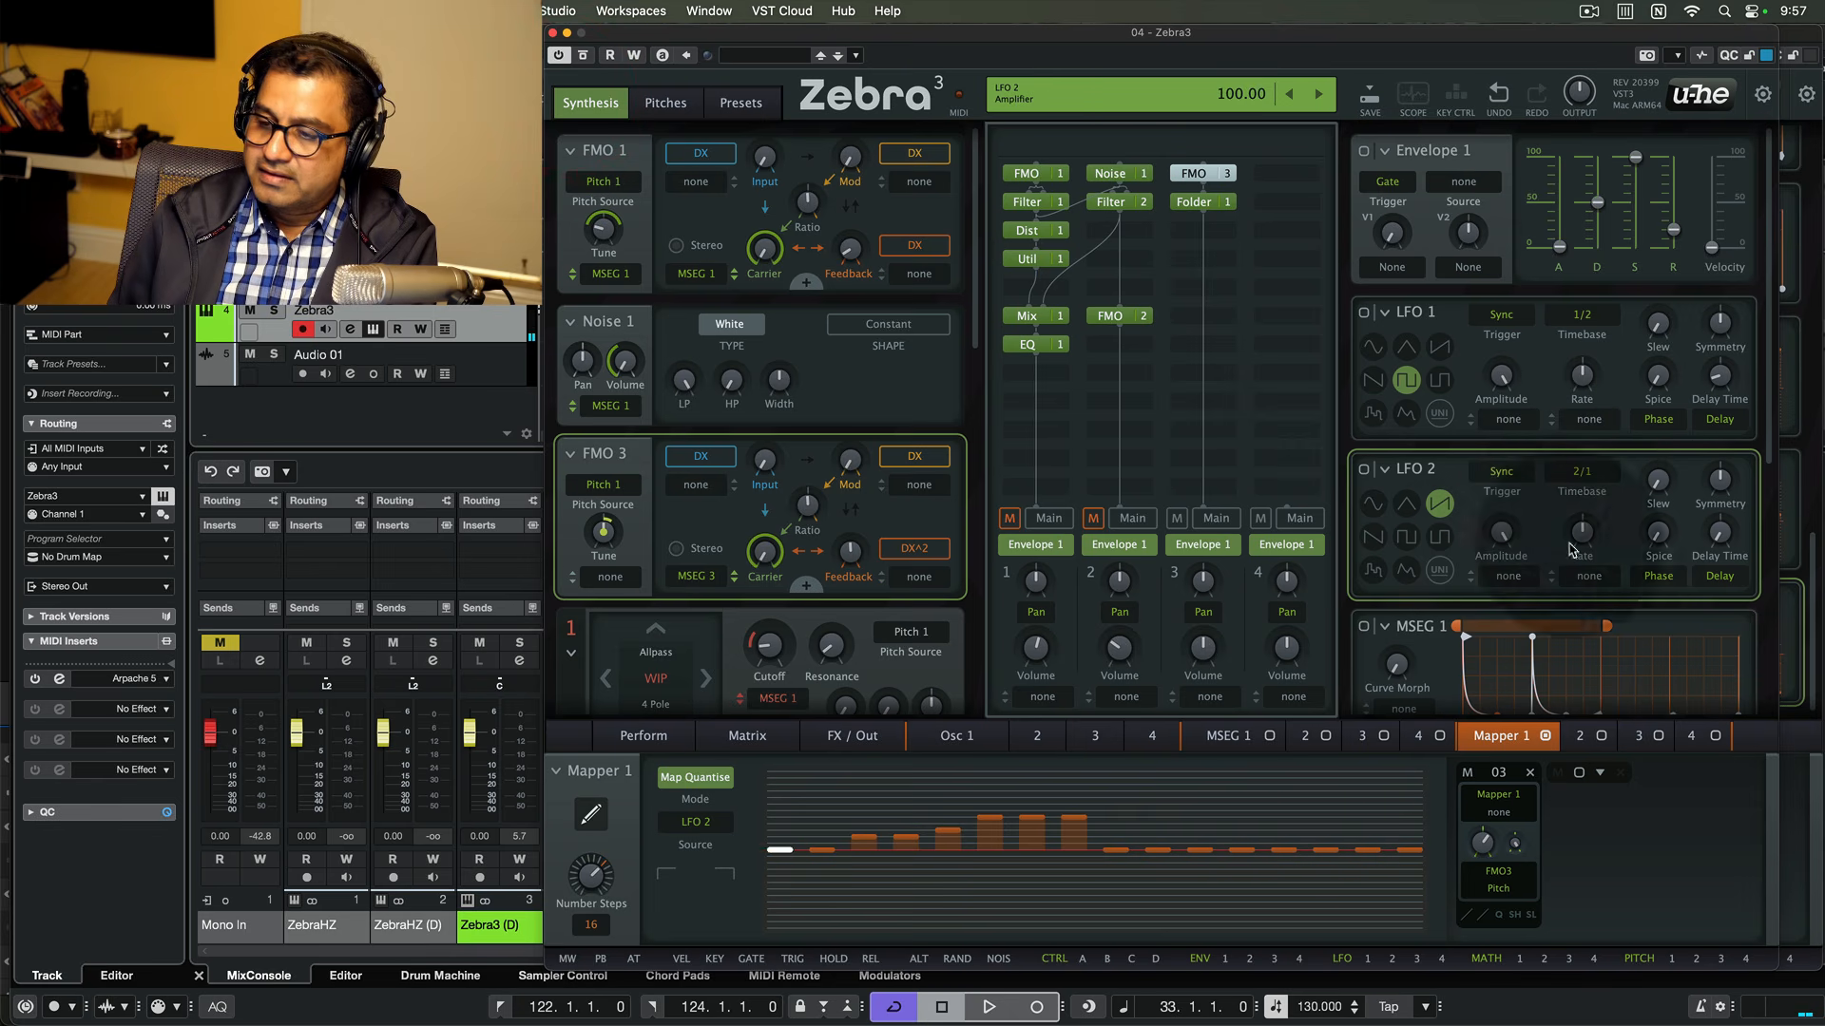
left_click(1502, 471)
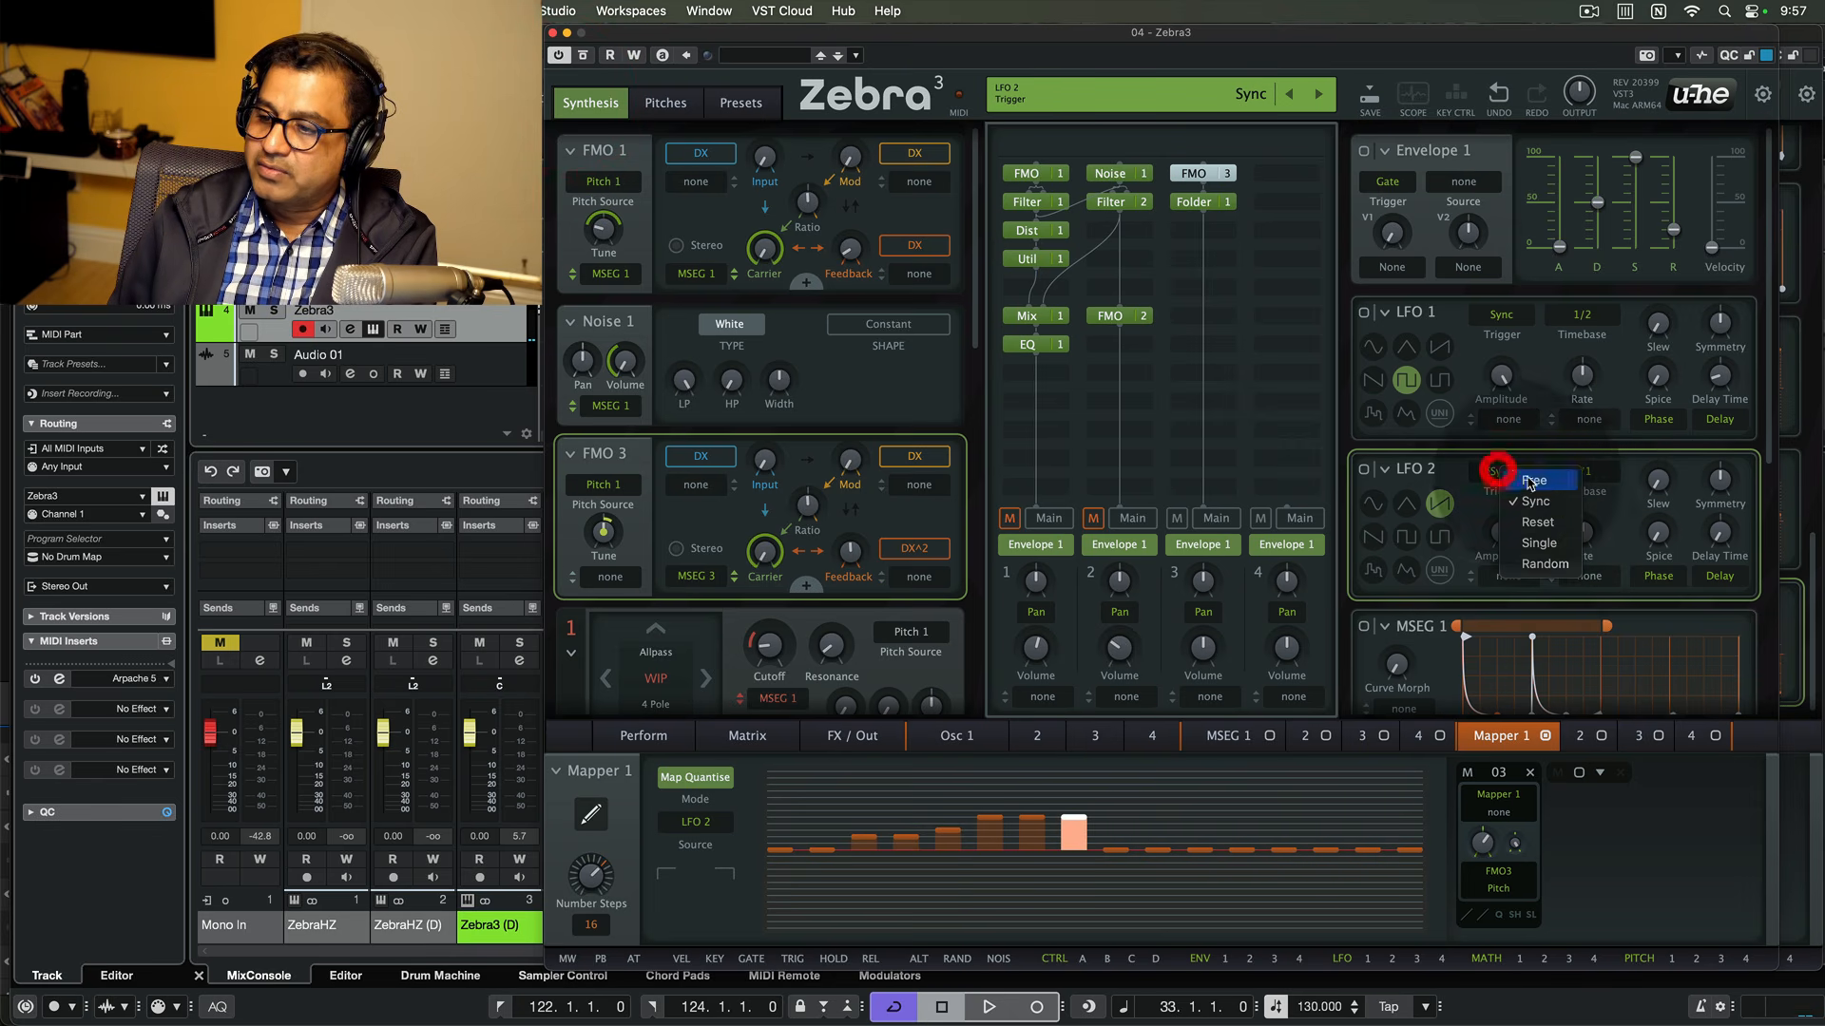
left_click(1537, 522)
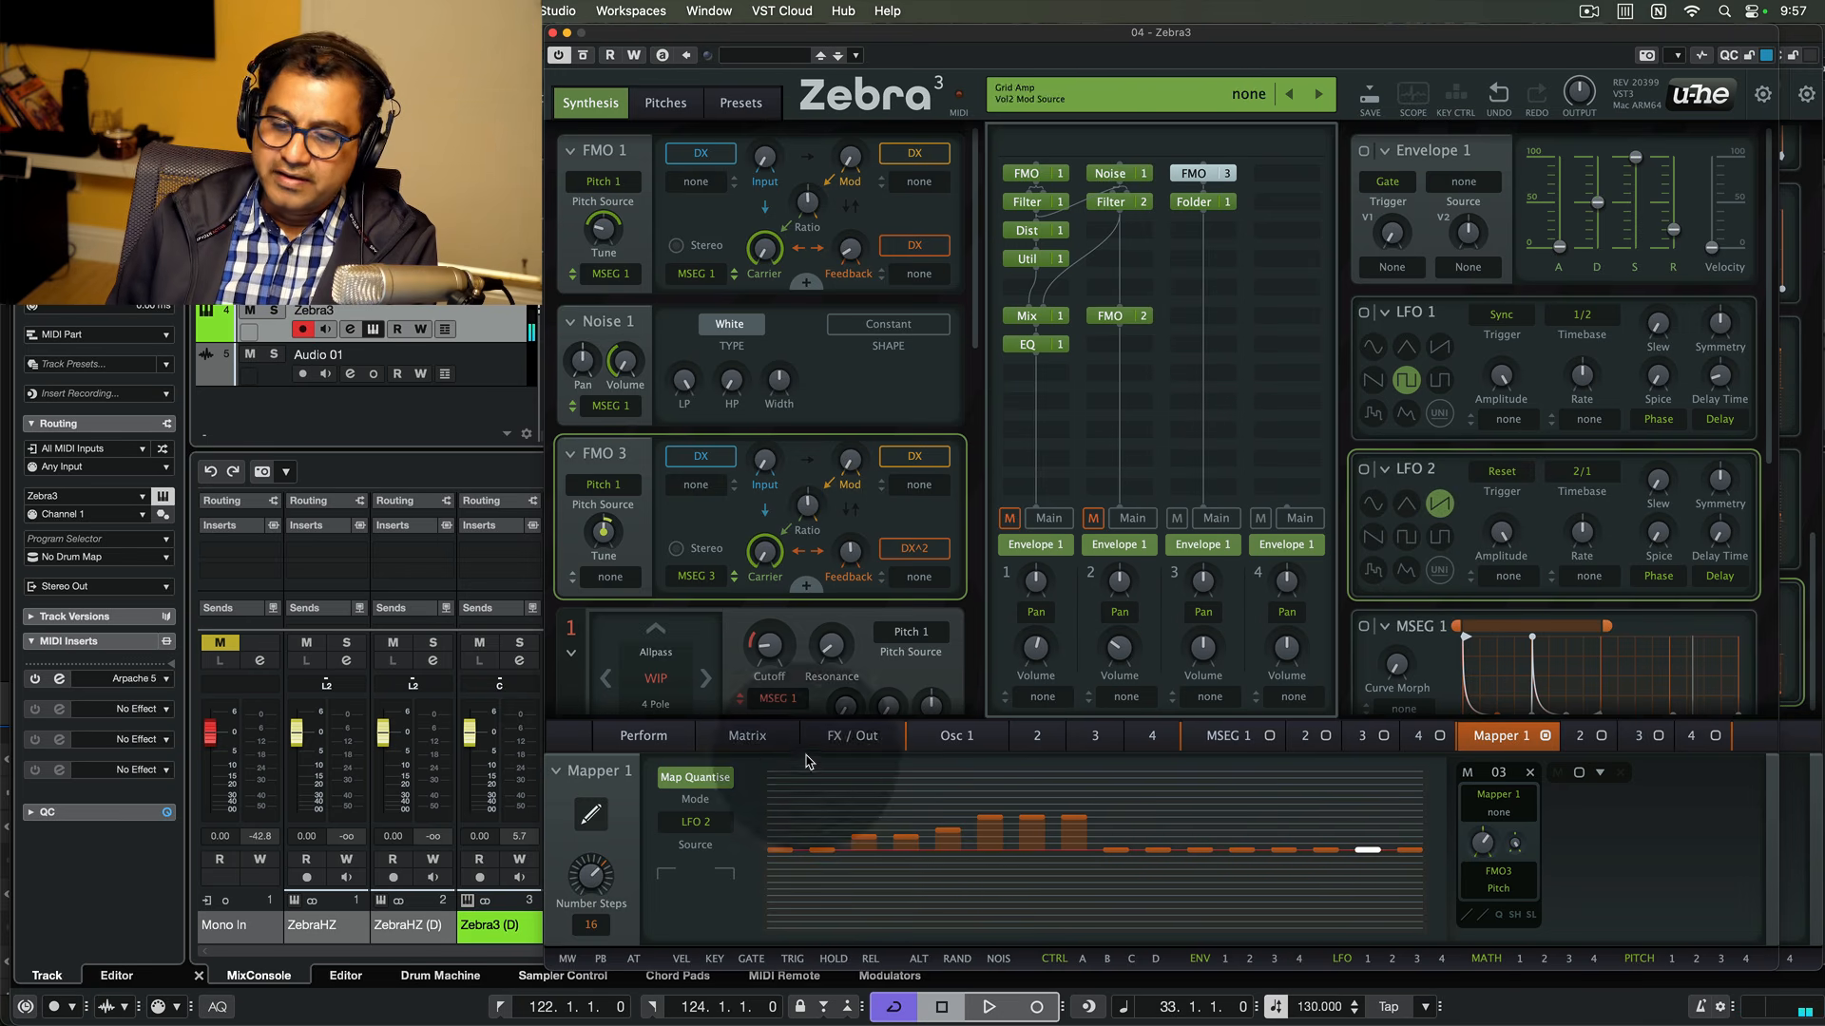
- Reopen the Mapper 1 editor and raise steps 8, 11 and 12 to about 58 and steps 9 and 10 to about 42
left_click(586, 821)
left_click_drag(1212, 320, 1223, 267)
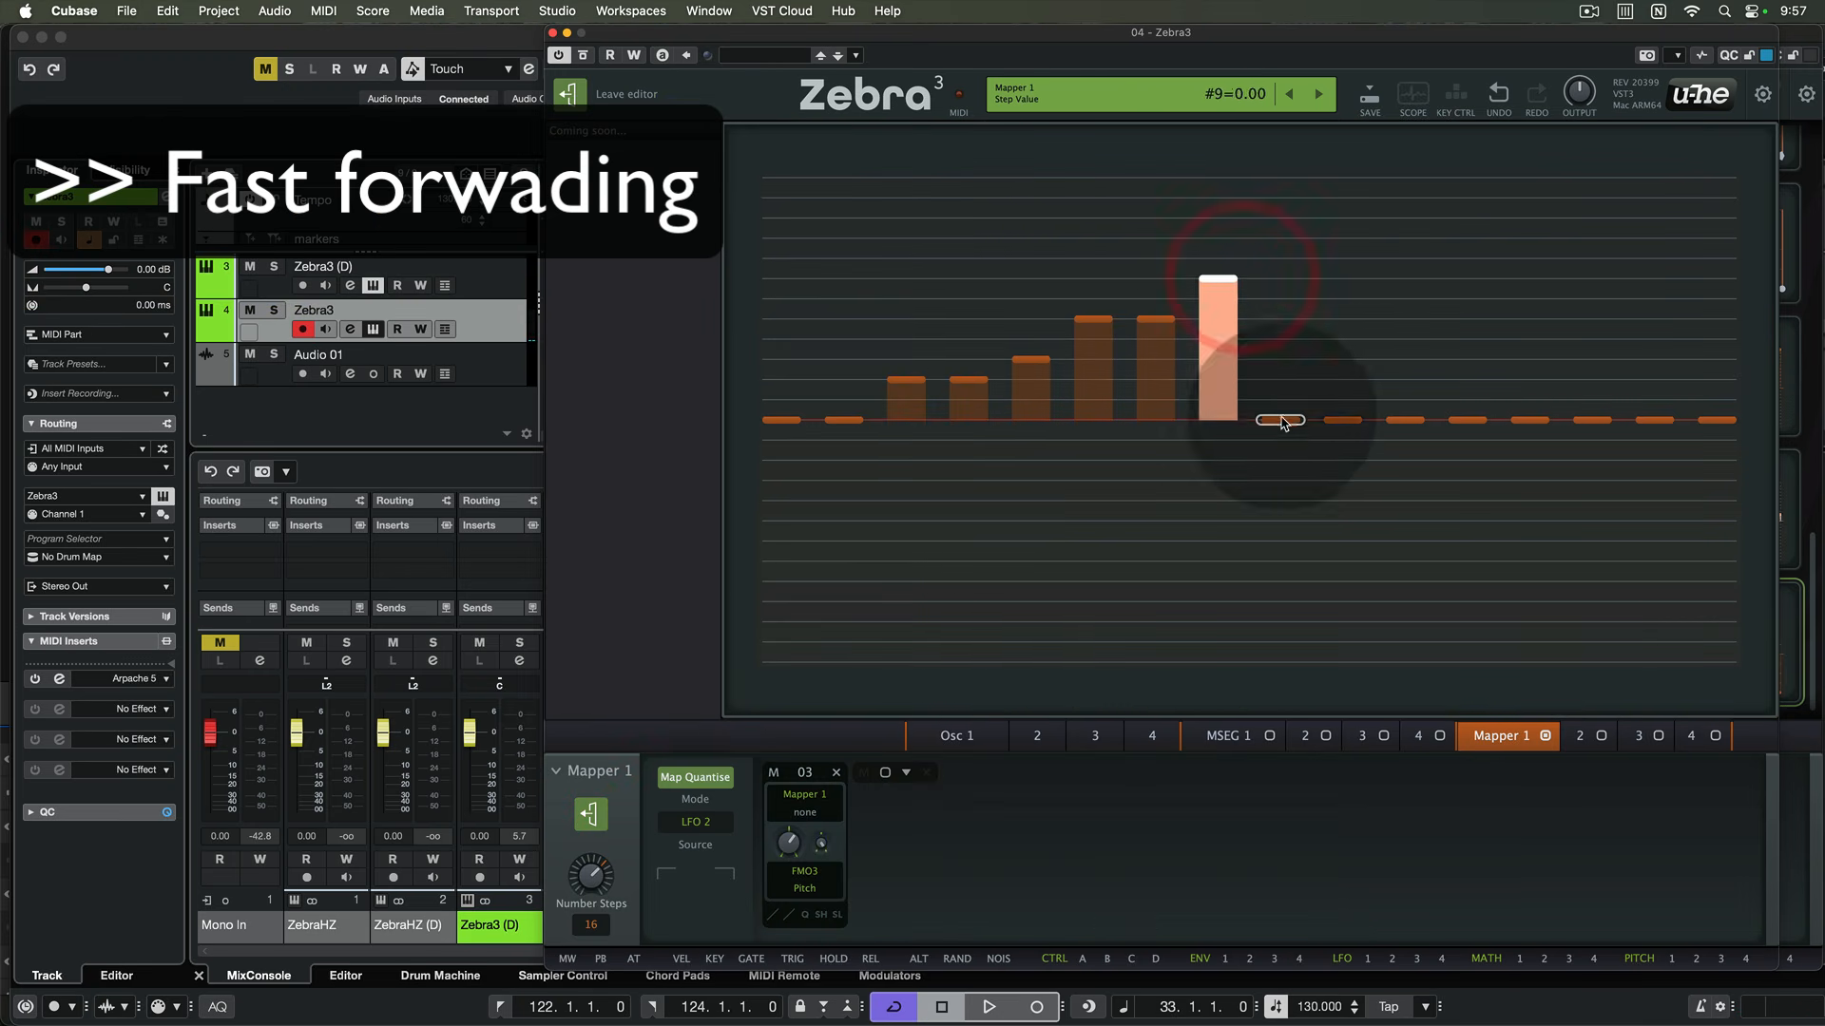
left_click_drag(1280, 418, 1284, 259)
left_click_drag(1338, 419, 1350, 257)
left_click_drag(1406, 420, 1407, 200)
left_click_drag(1473, 416, 1476, 276)
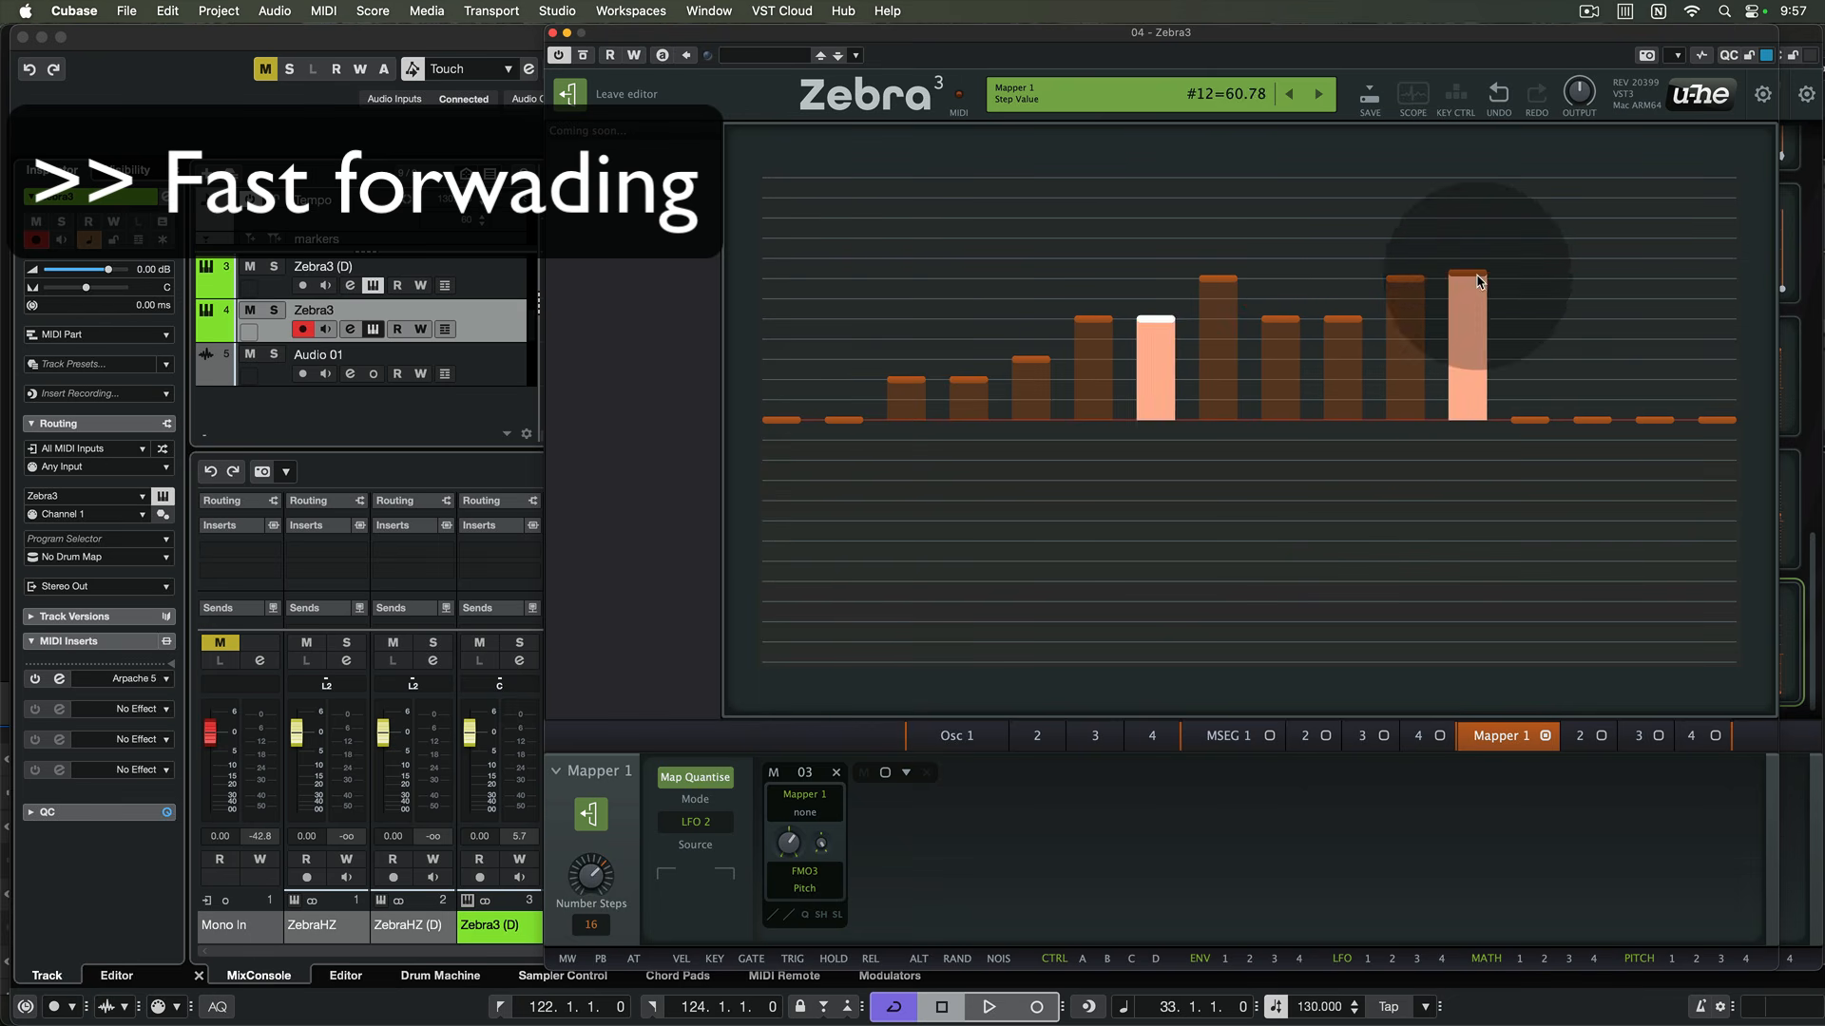
- Raise Mapper 1's step 13 to about 42, step 14 to about 67, step 15 to about 92 and step 16 to 100, and leave the editor
left_click_drag(1528, 420, 1540, 259)
mouse_move(1654, 419)
left_mouse_down()
mouse_move(1670, 237)
mouse_move(1644, 72)
left_mouse_up()
left_click_drag(1716, 418, 1720, 57)
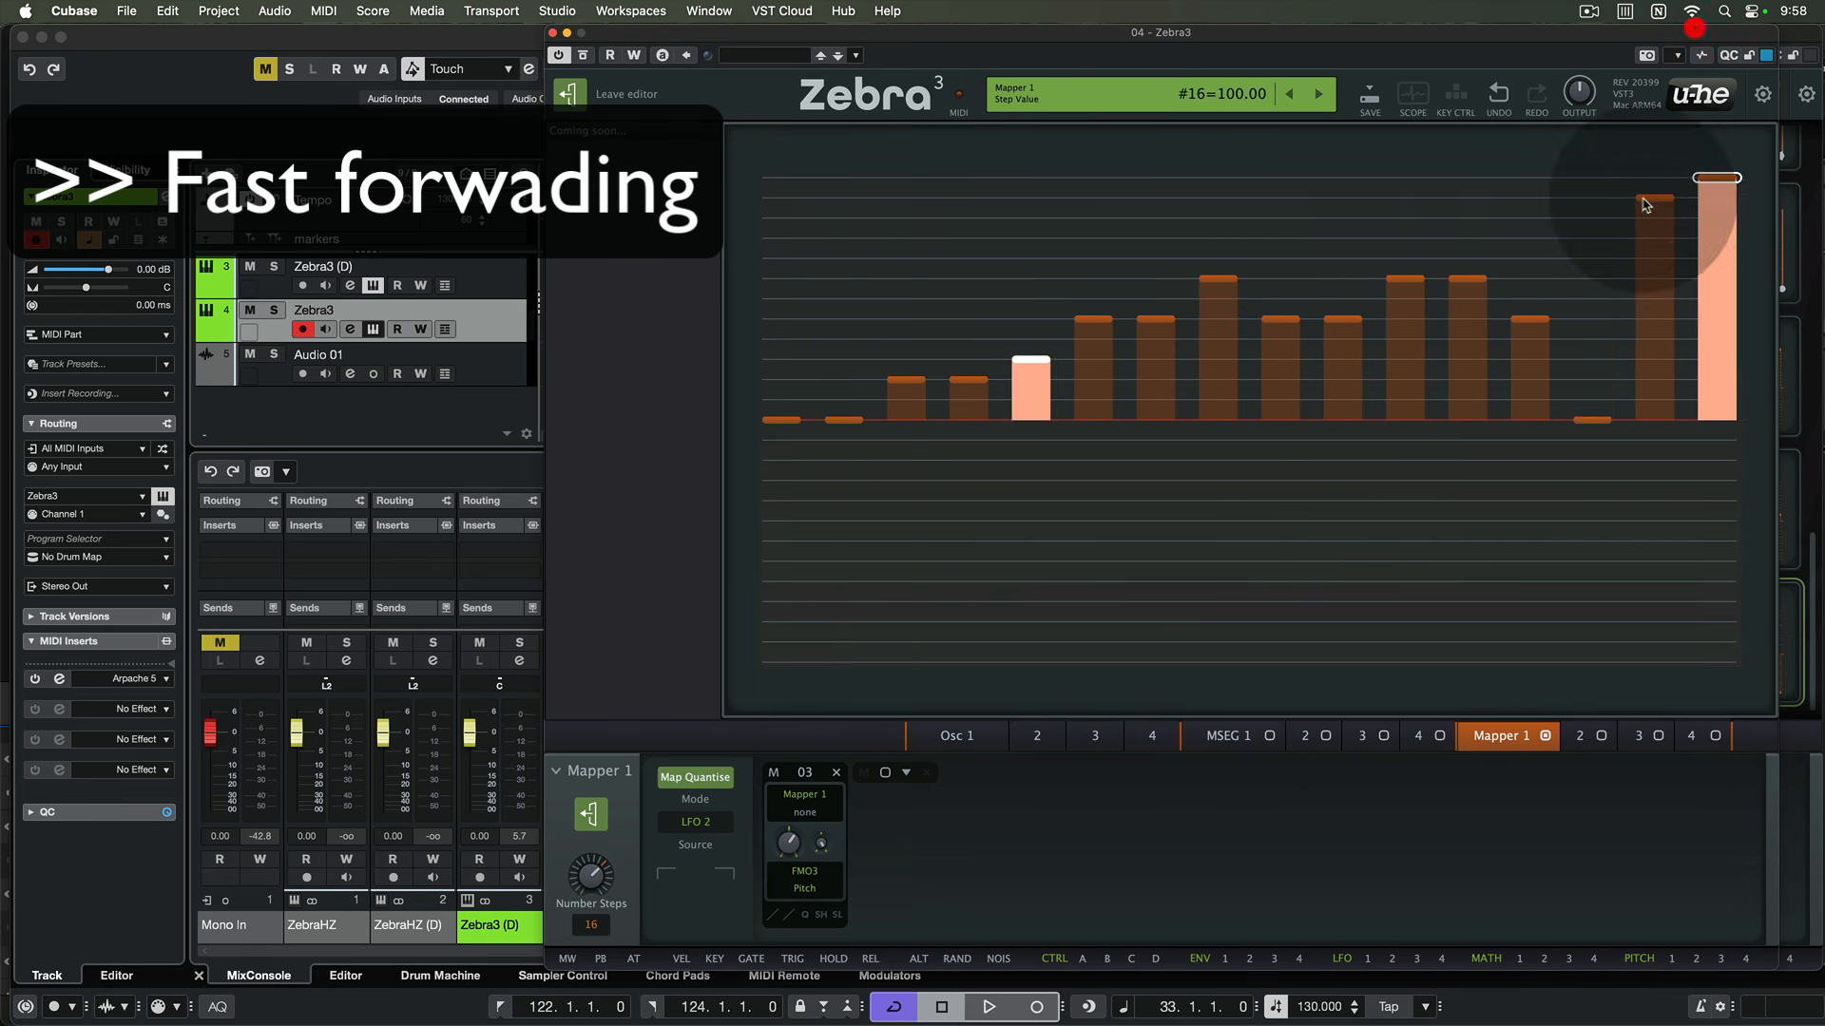
left_click_drag(1592, 420, 1600, 135)
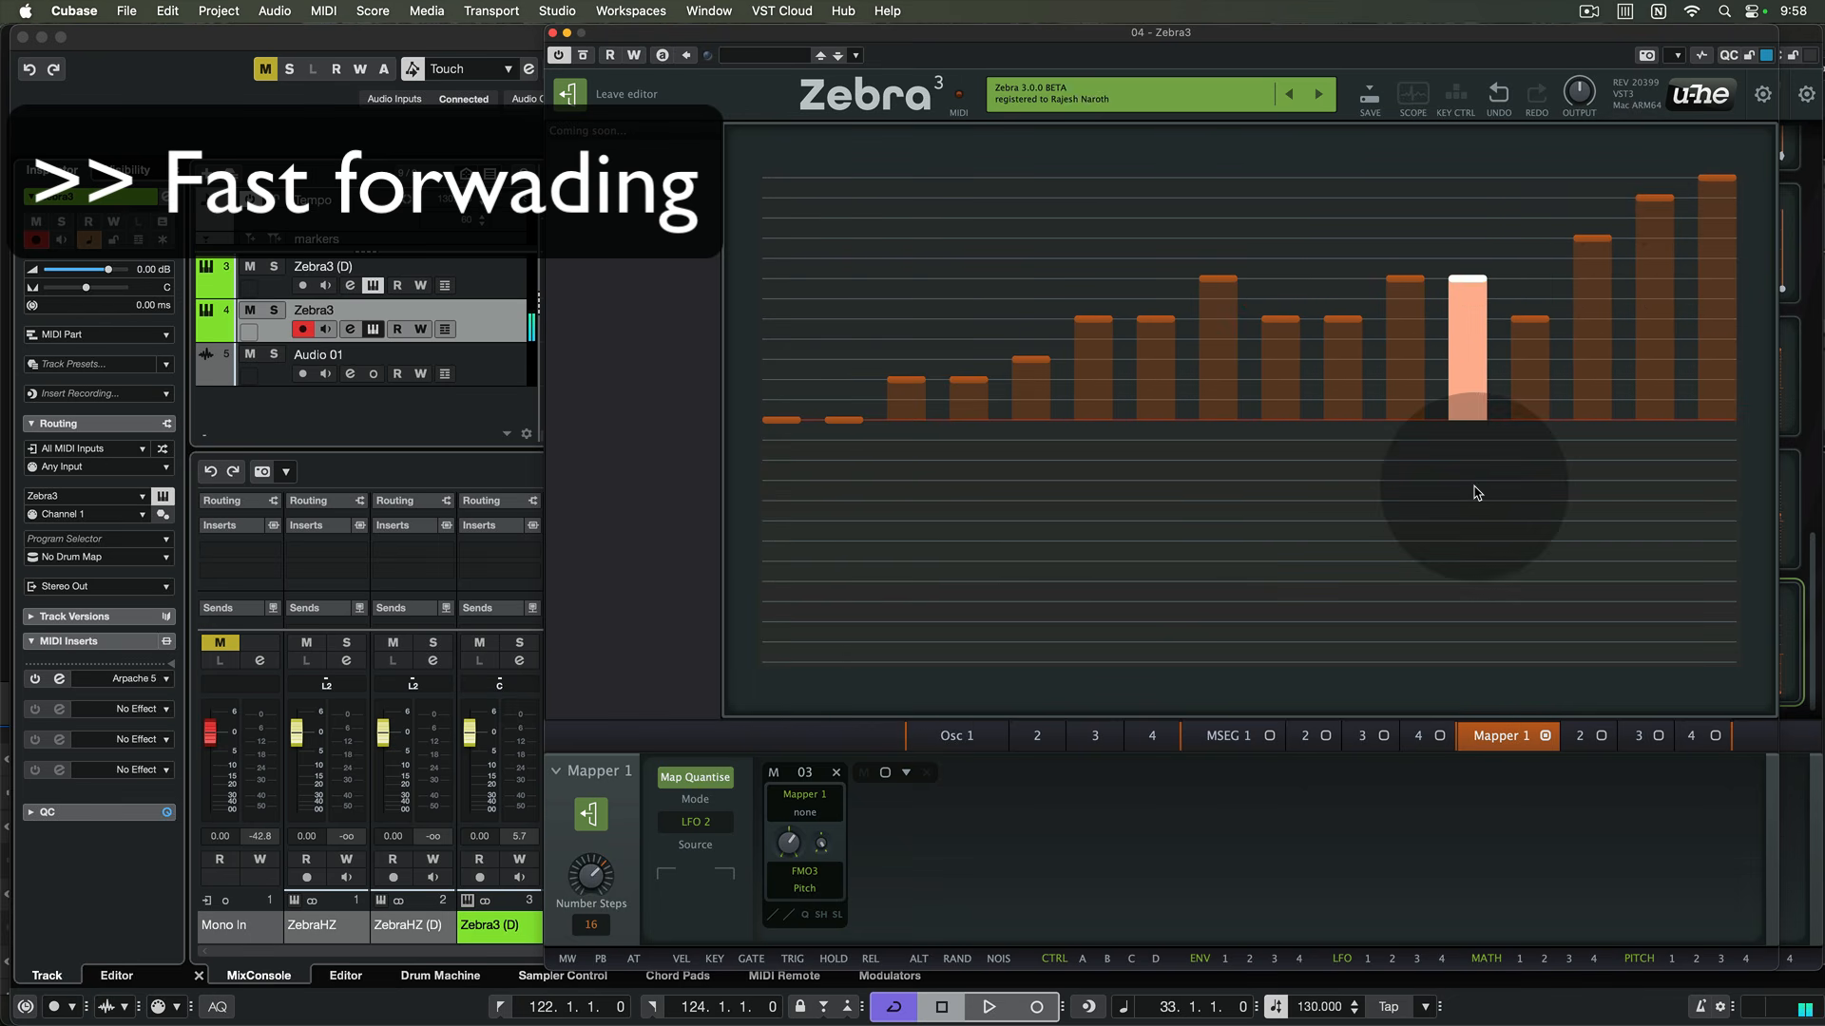
left_click_drag(1592, 243, 1594, 282)
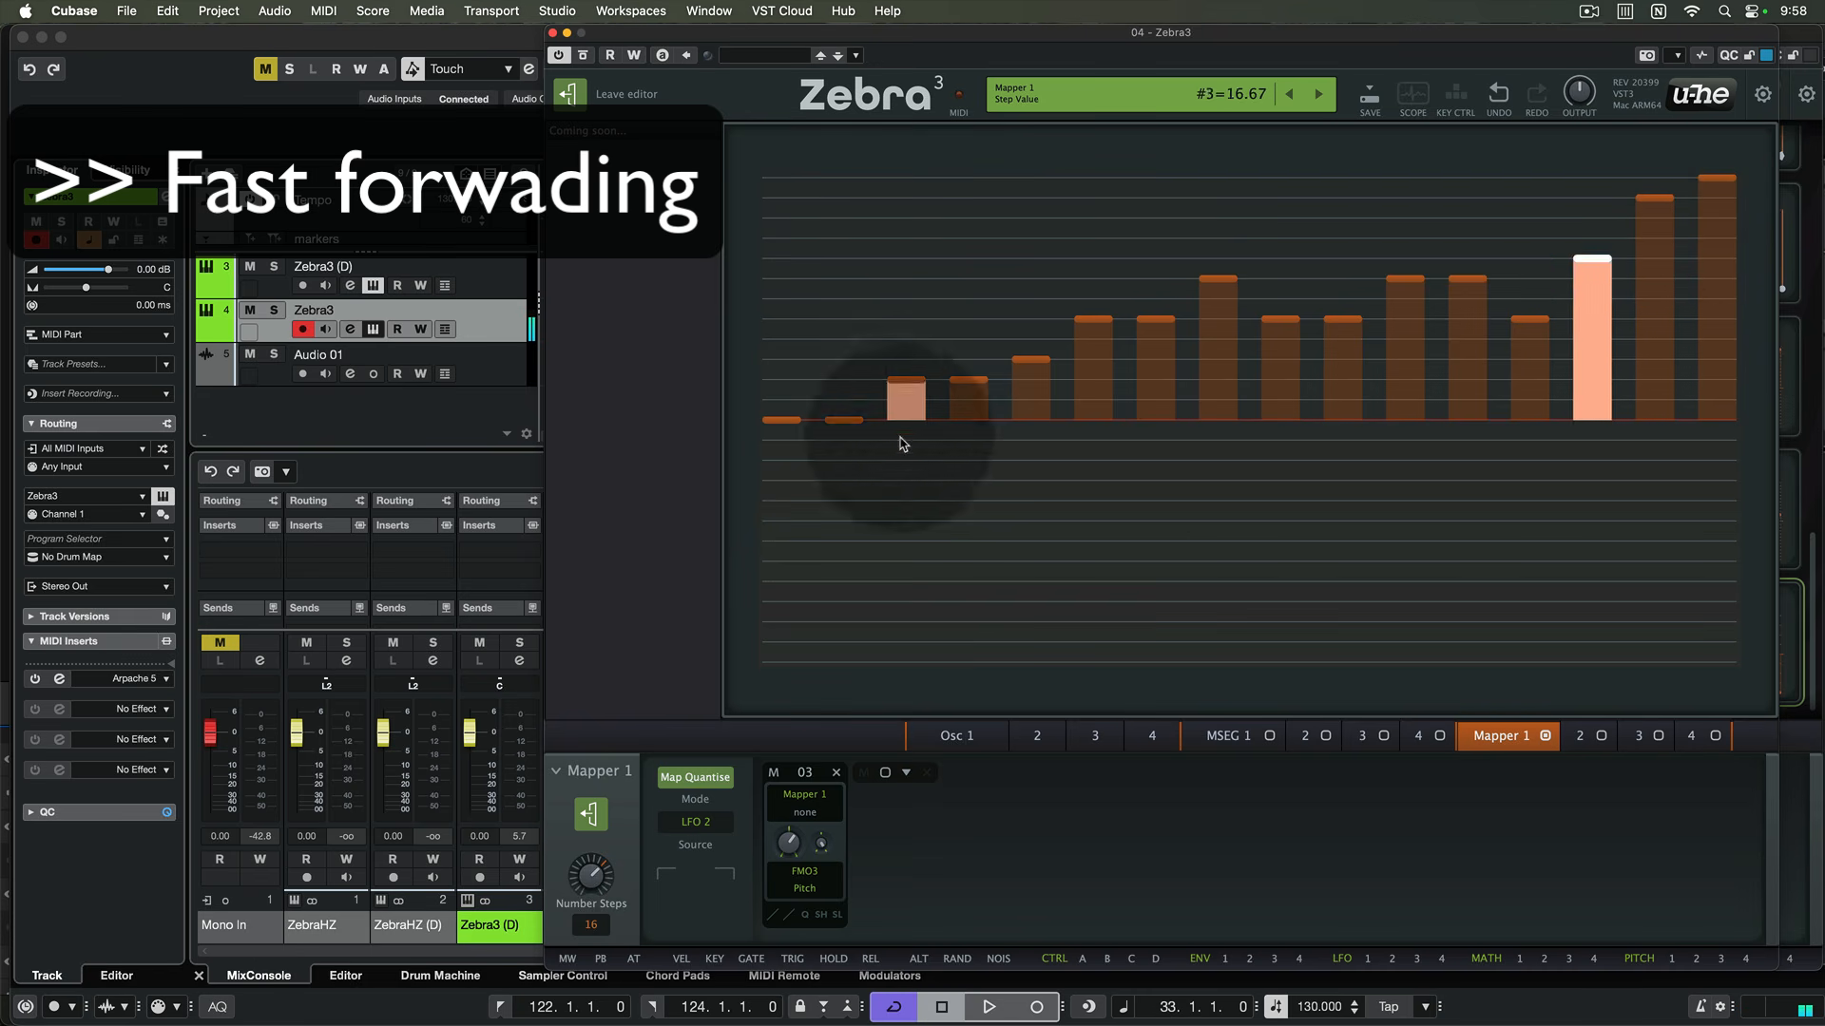
left_click(1653, 194)
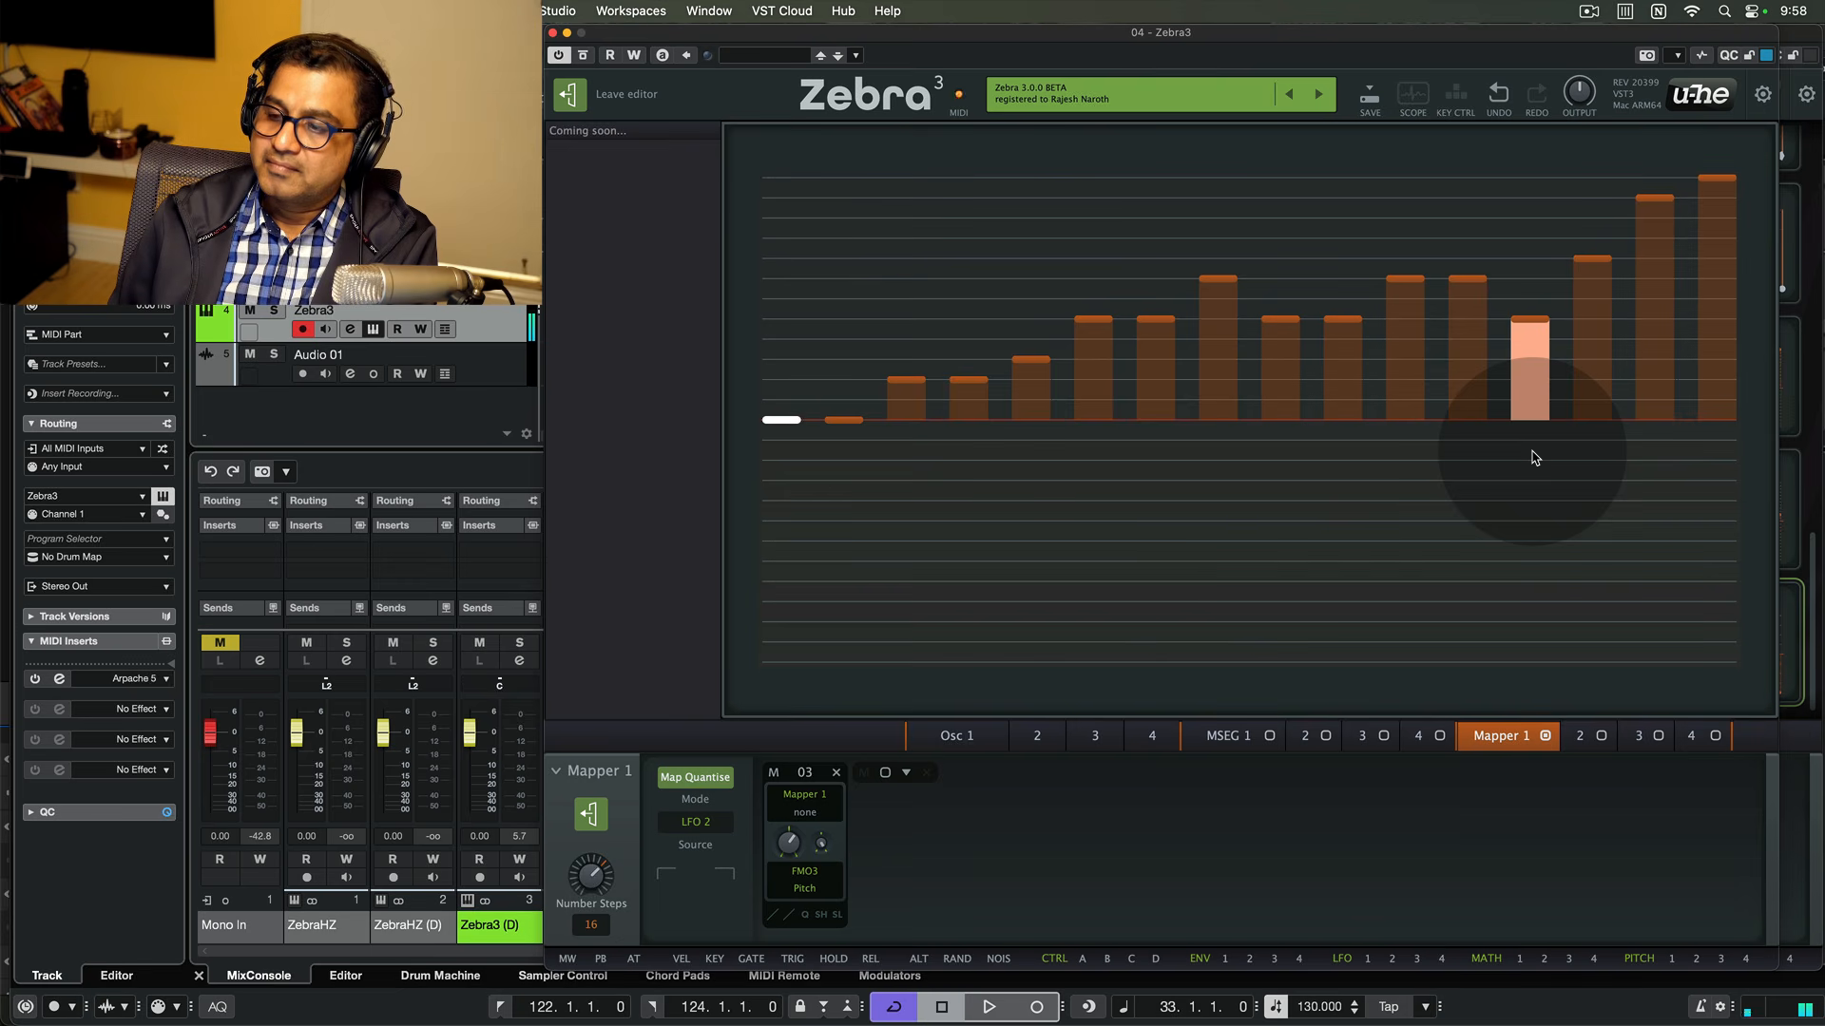
left_click(570, 95)
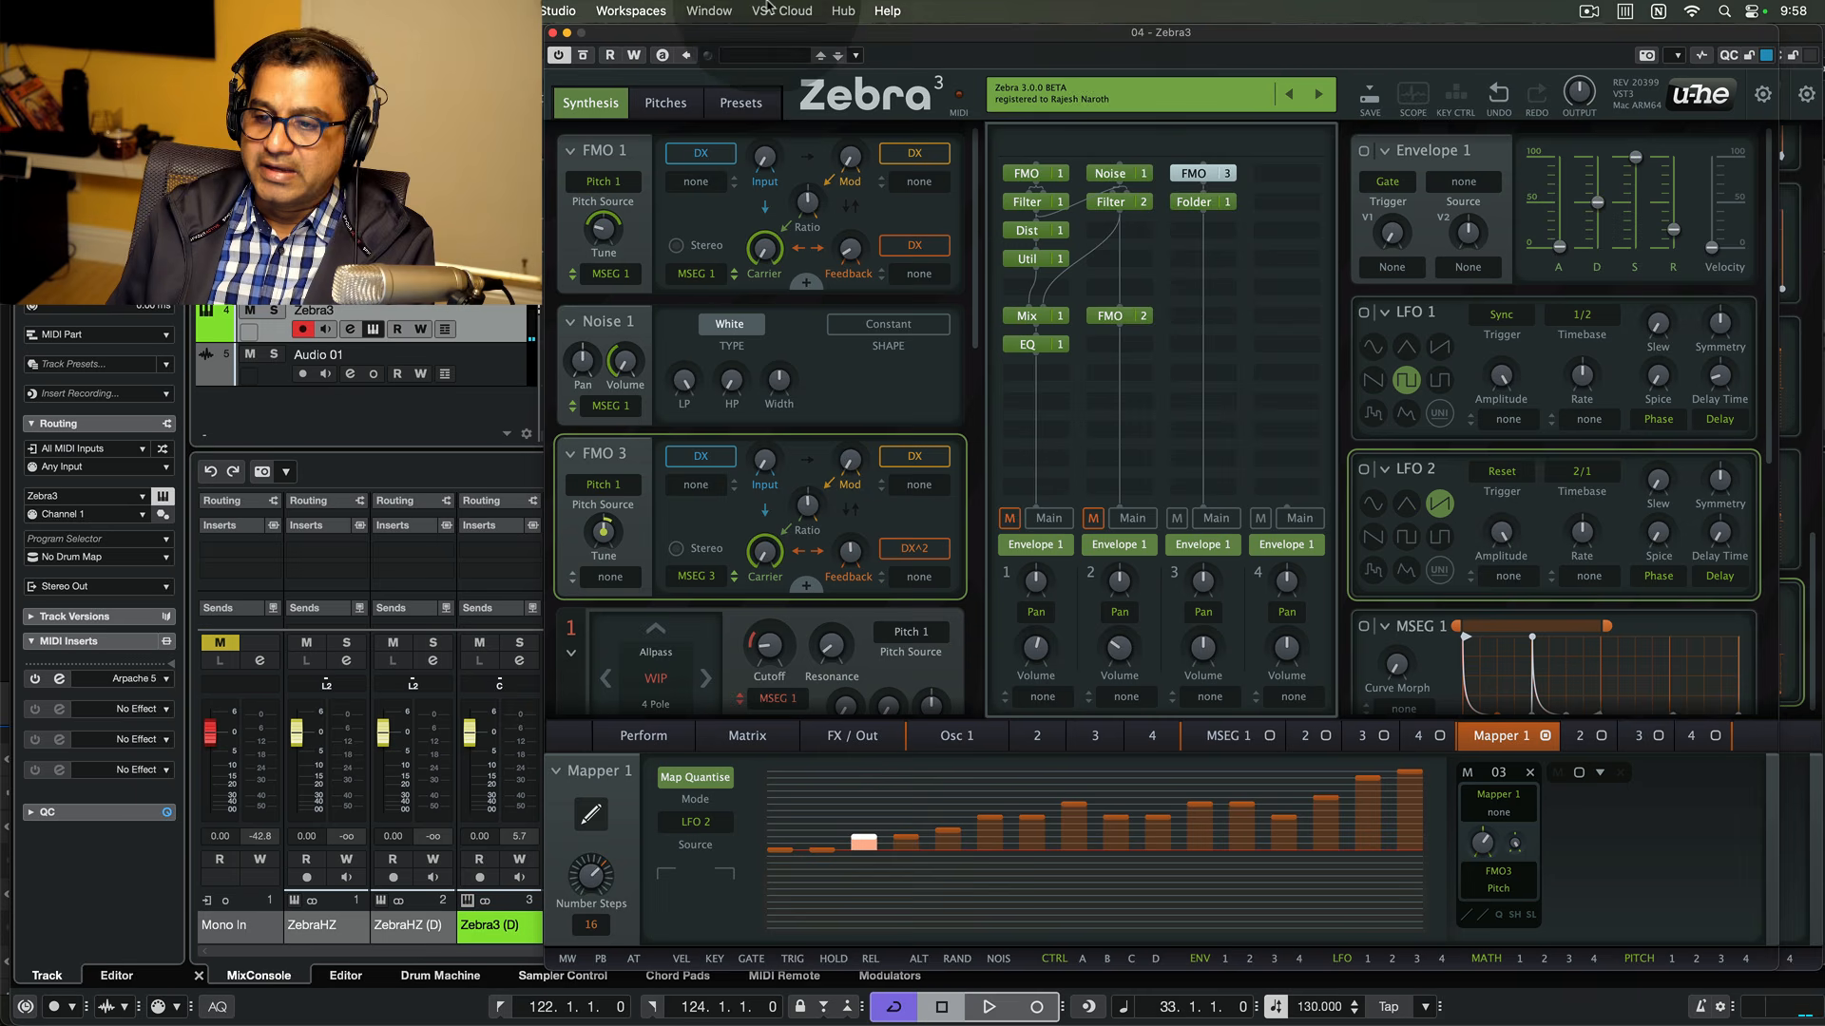
- Add Osc 1 below Folder 1 in the third grid lane and set its FX1 to Tone Works with the Compression type
left_click(1216, 233)
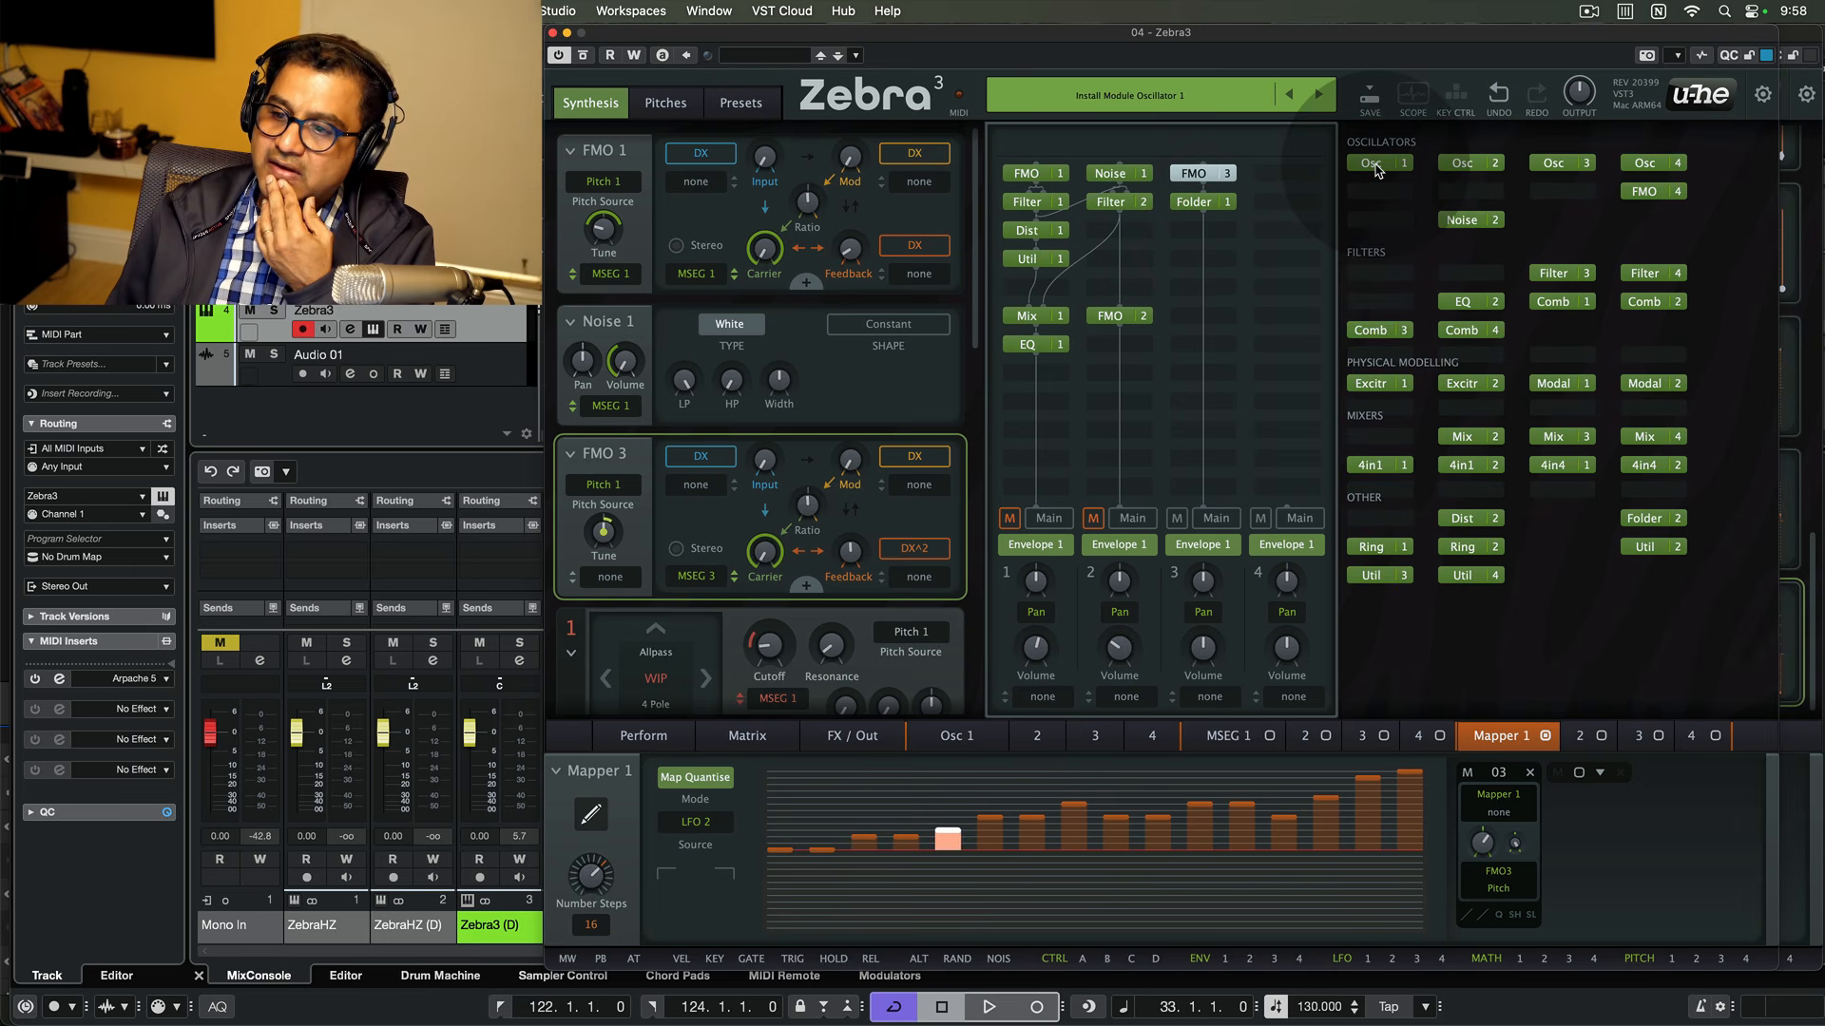
left_click(1374, 168)
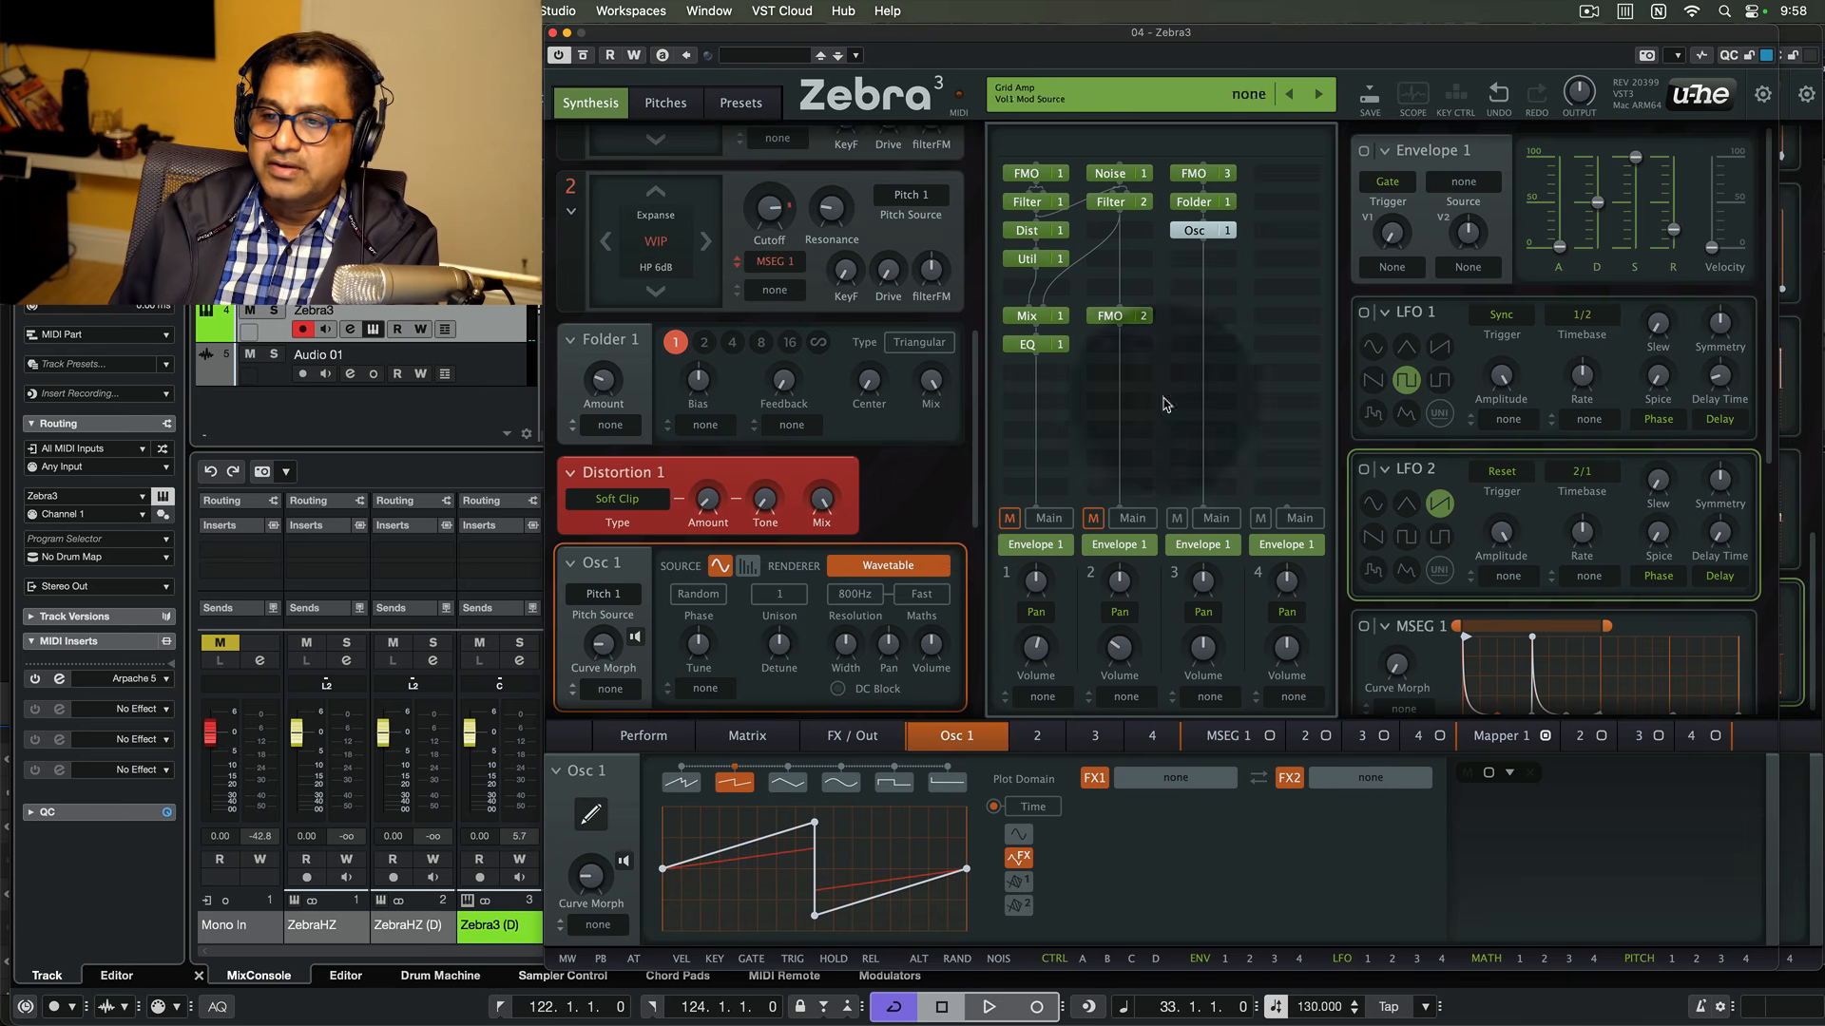
left_click(1165, 784)
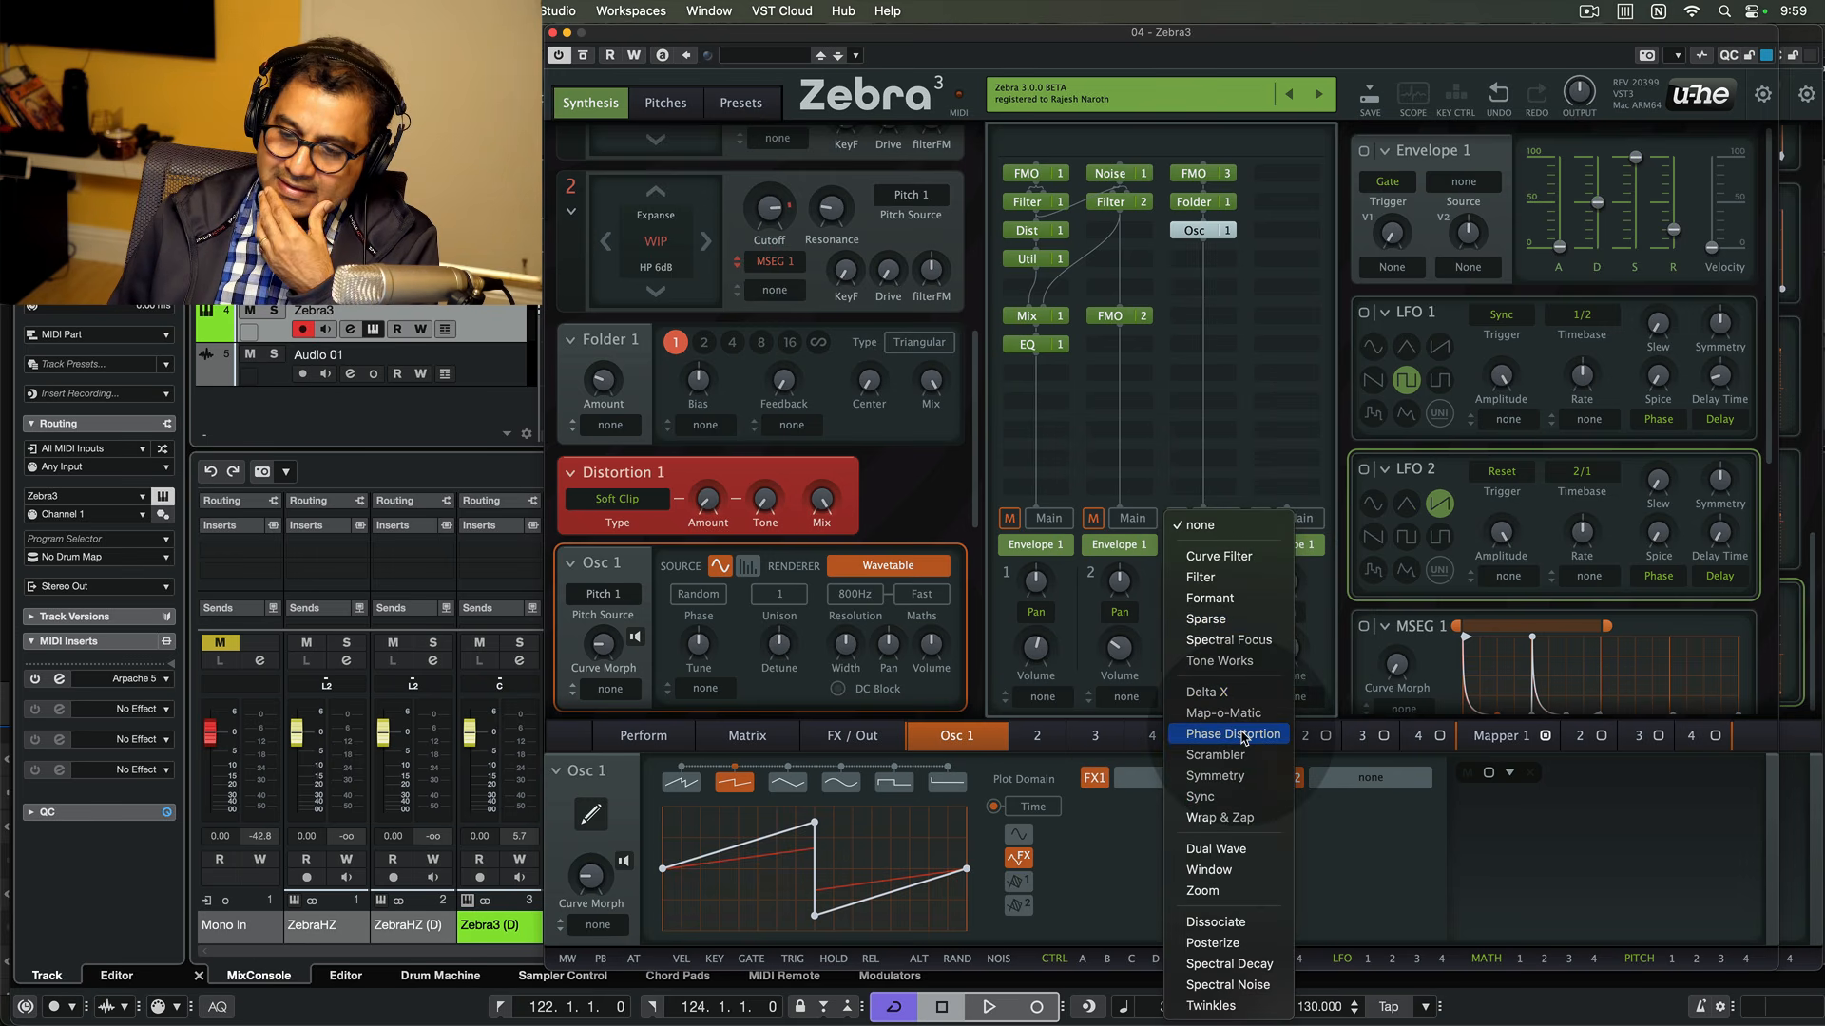
left_click(1254, 673)
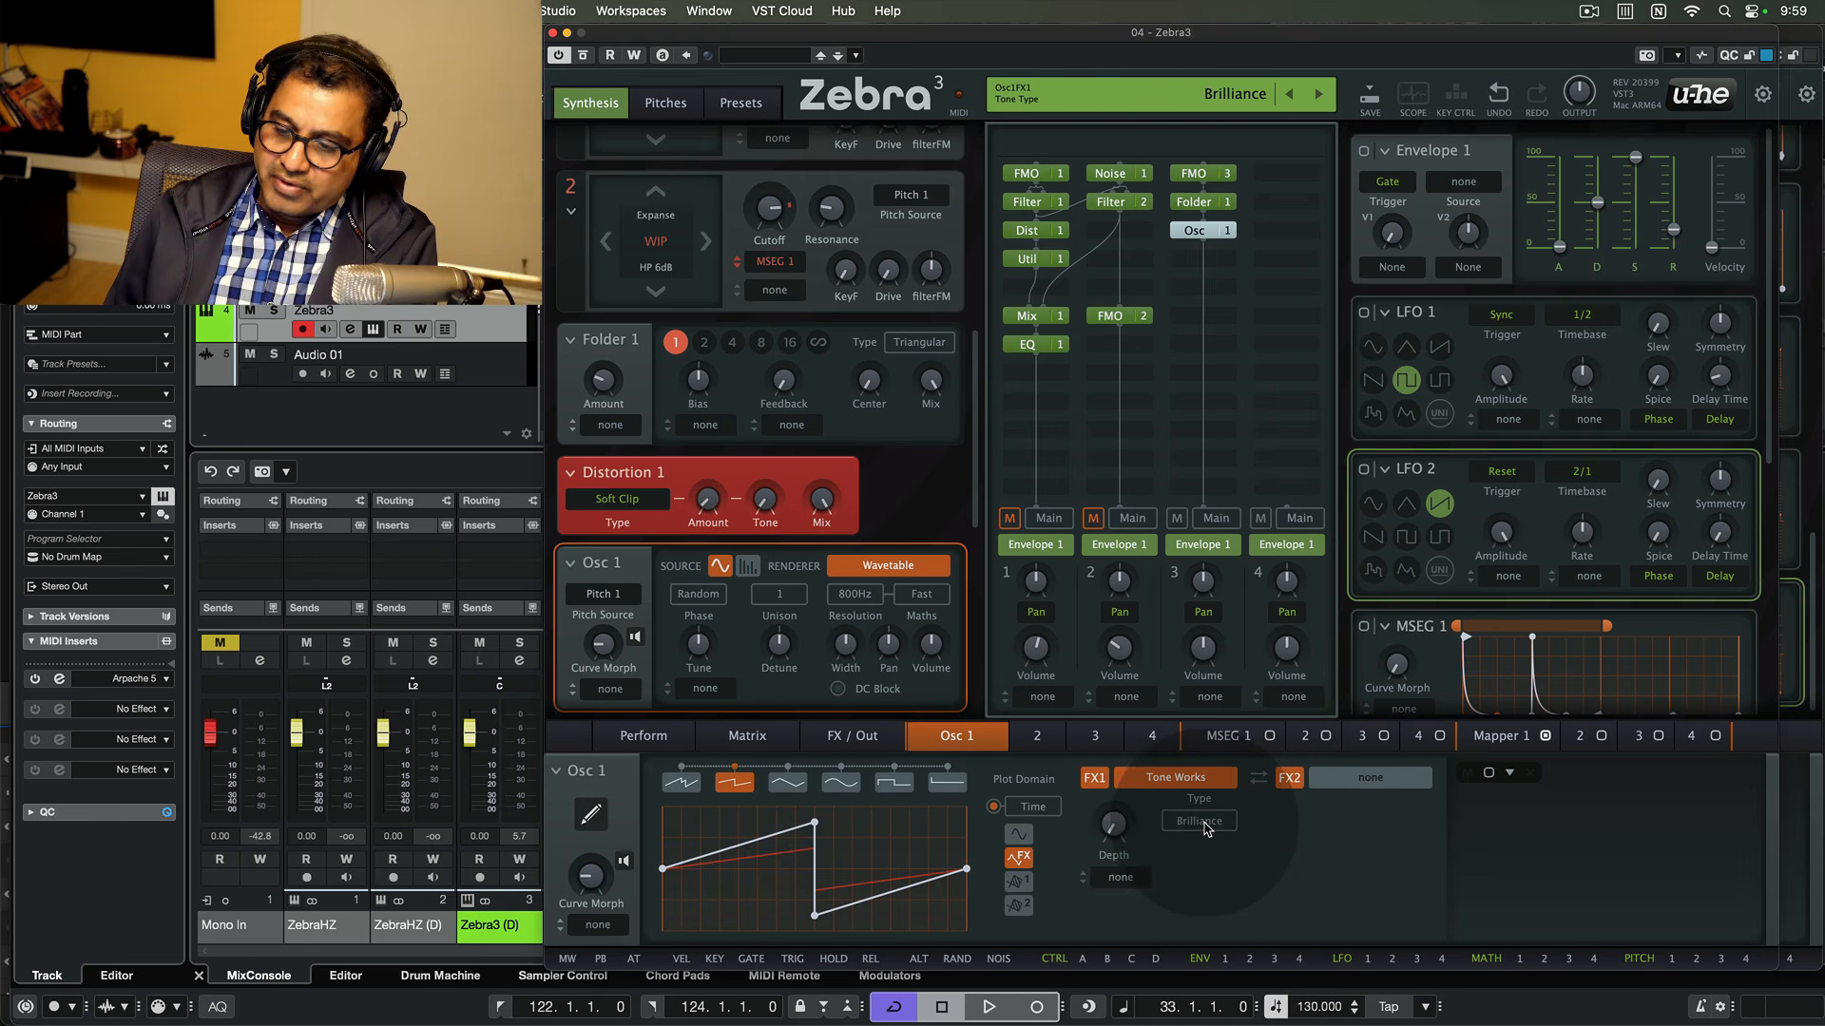
left_click(1257, 882)
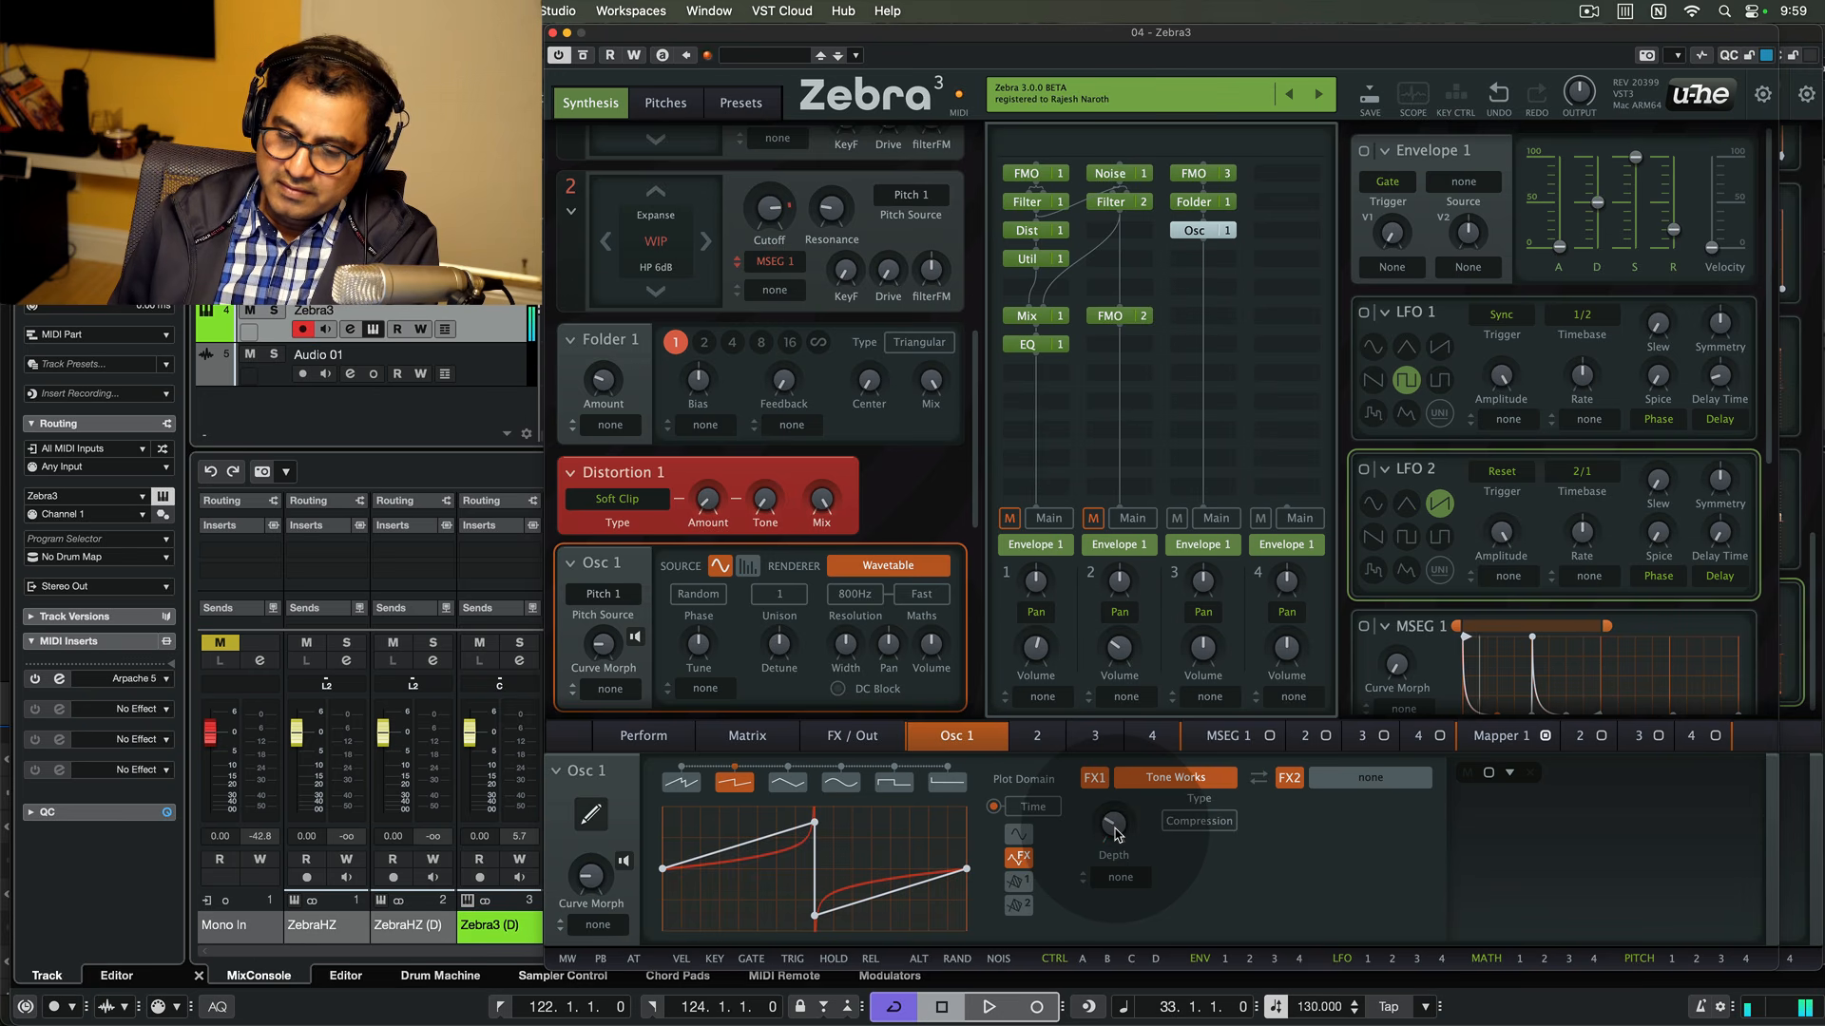
- Modulate Osc 1's volume with MSEG 3 and its tune with Mapper 1, adjusting the volume setting
left_click(1221, 258)
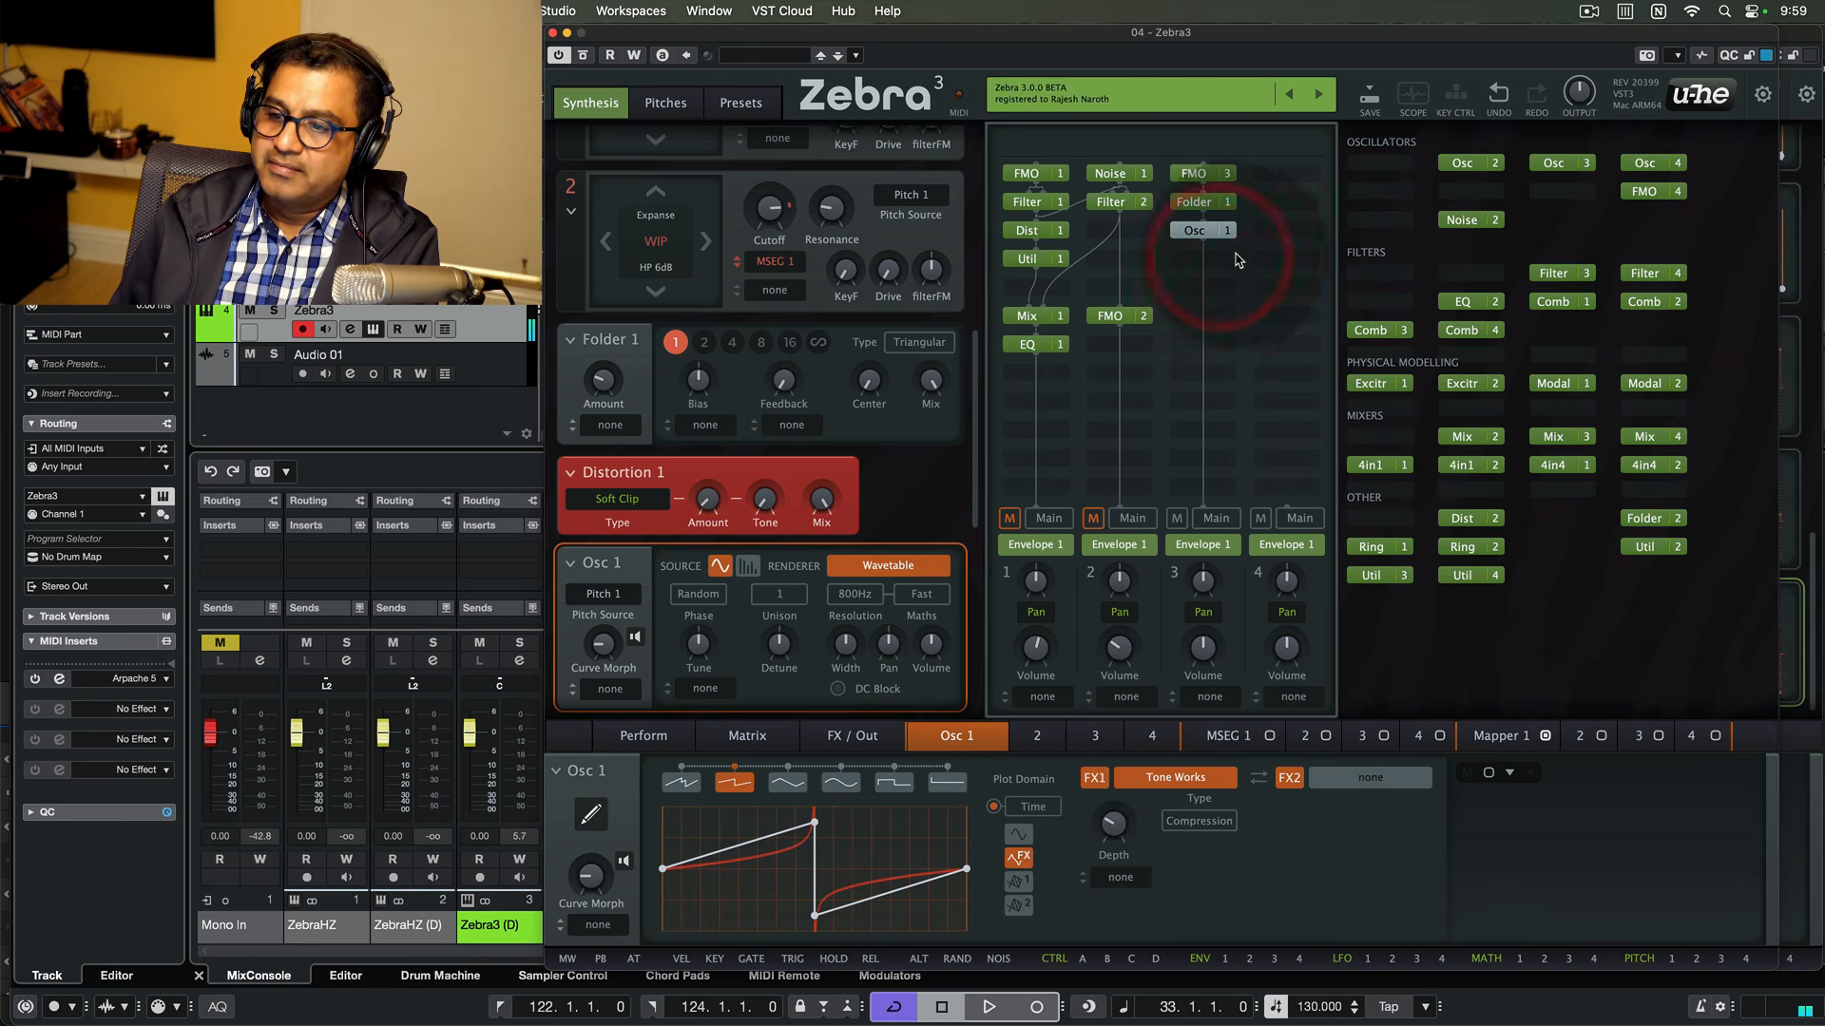
left_click(1231, 264)
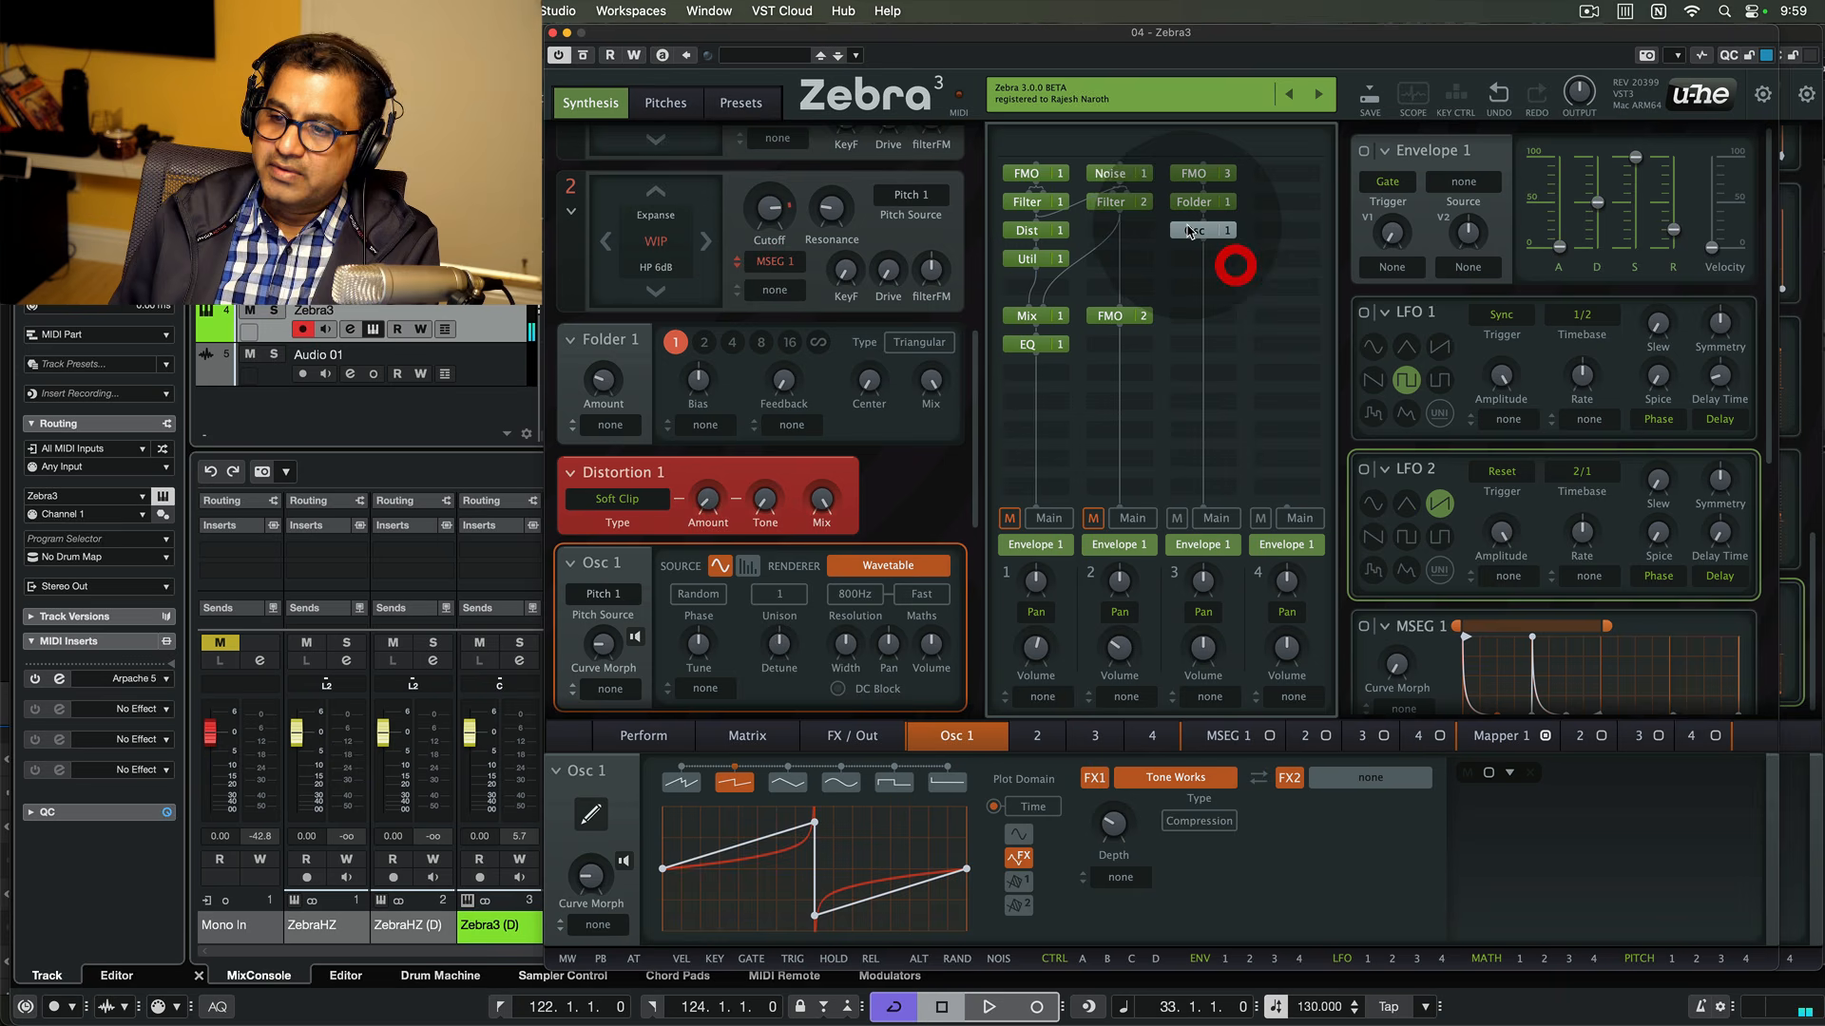
left_click(1362, 736)
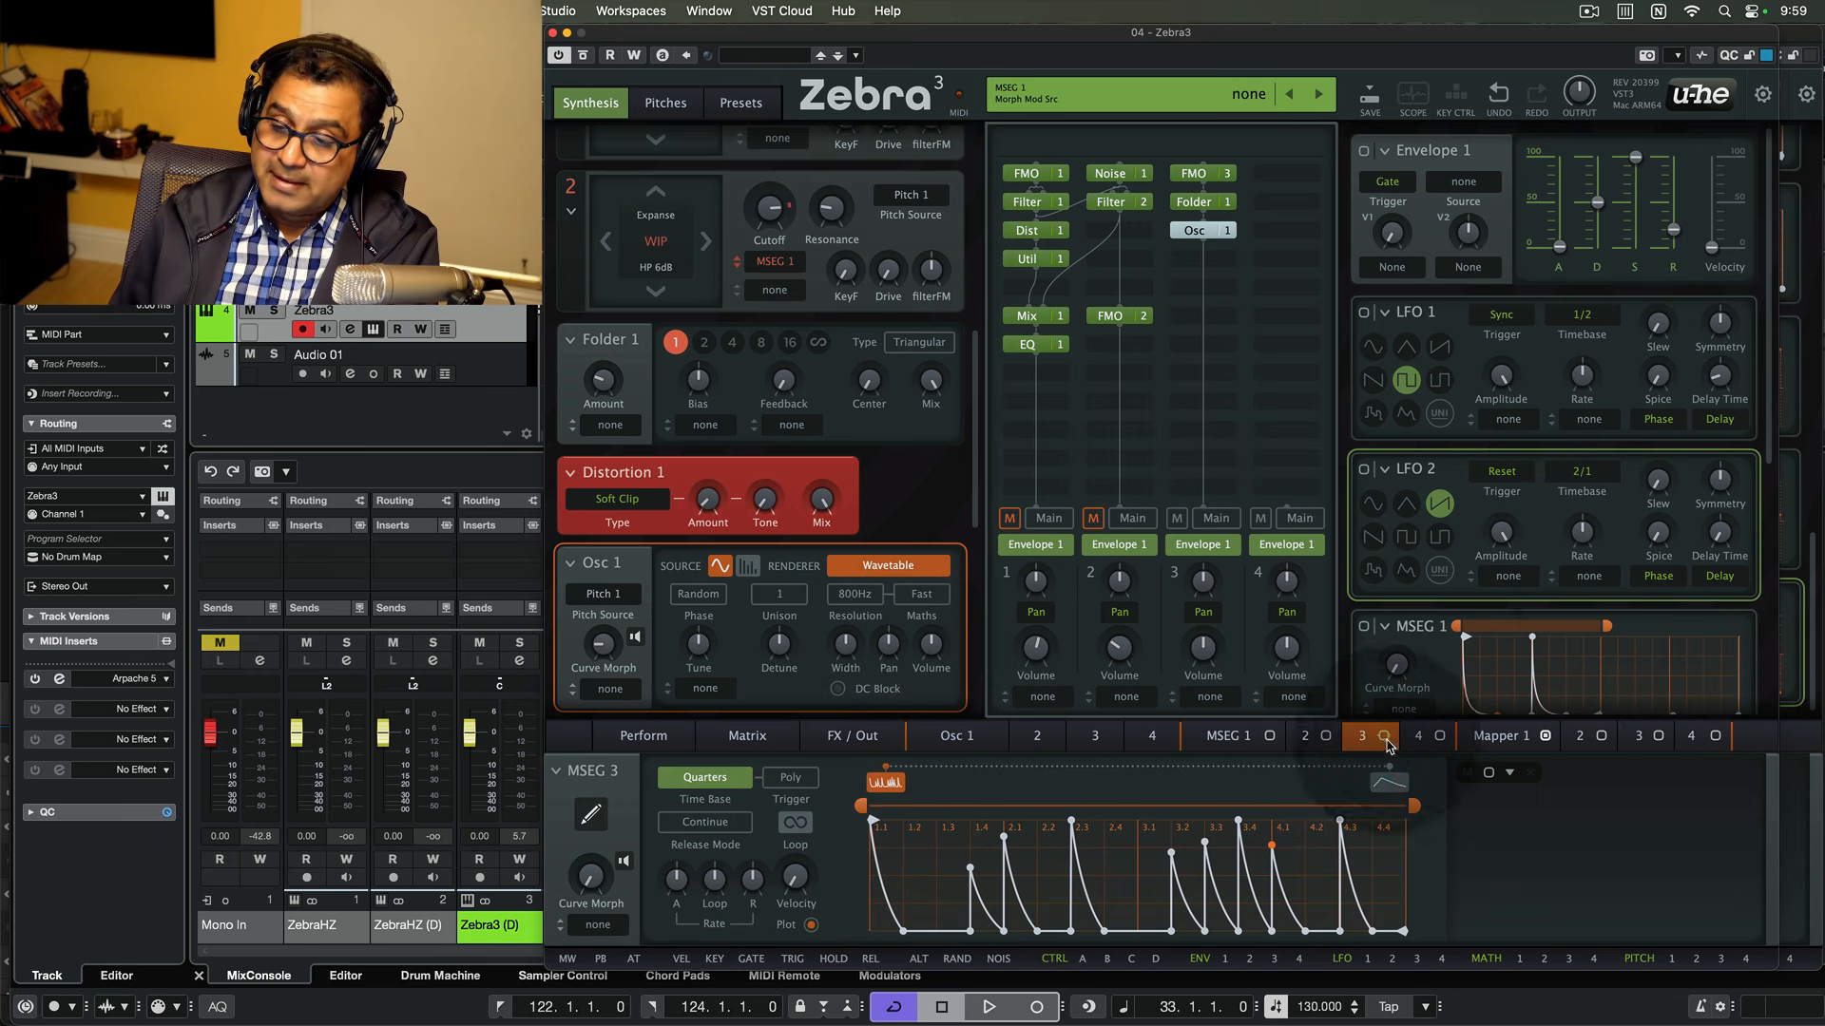
left_click_drag(1380, 737, 931, 650)
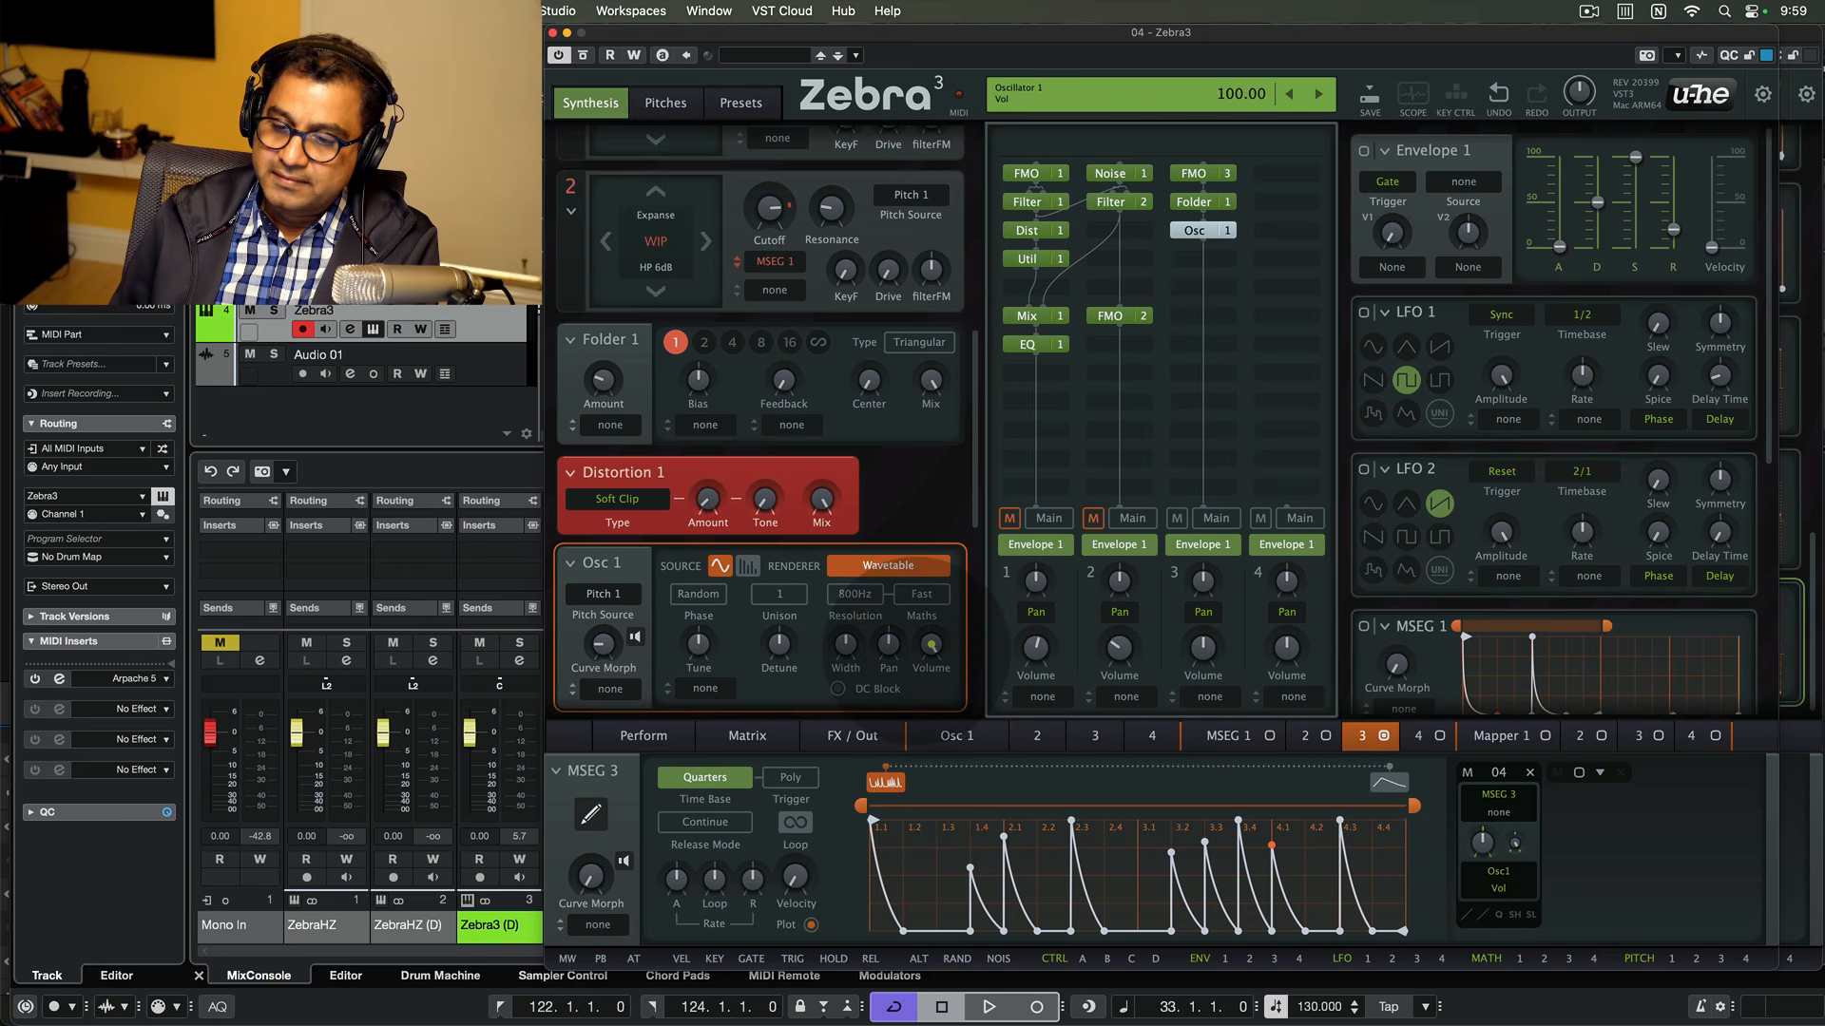
left_click(931, 650)
left_click(932, 650)
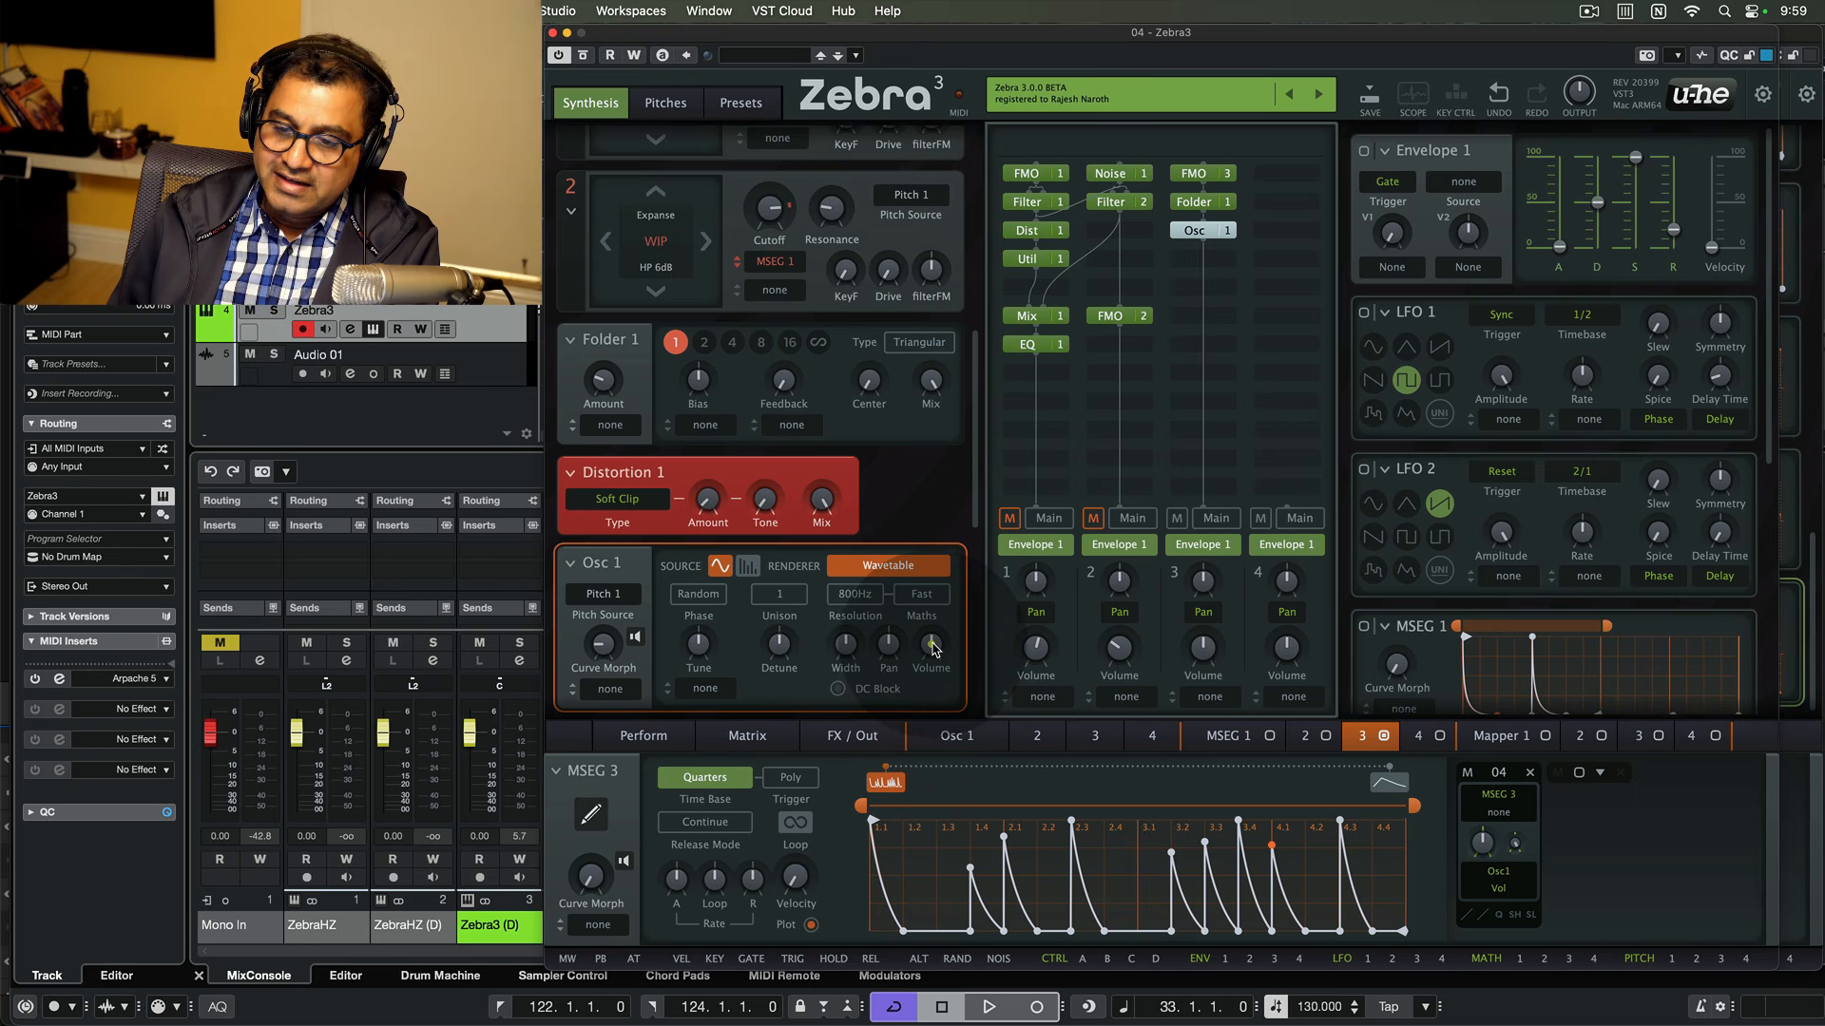
double_click(932, 648)
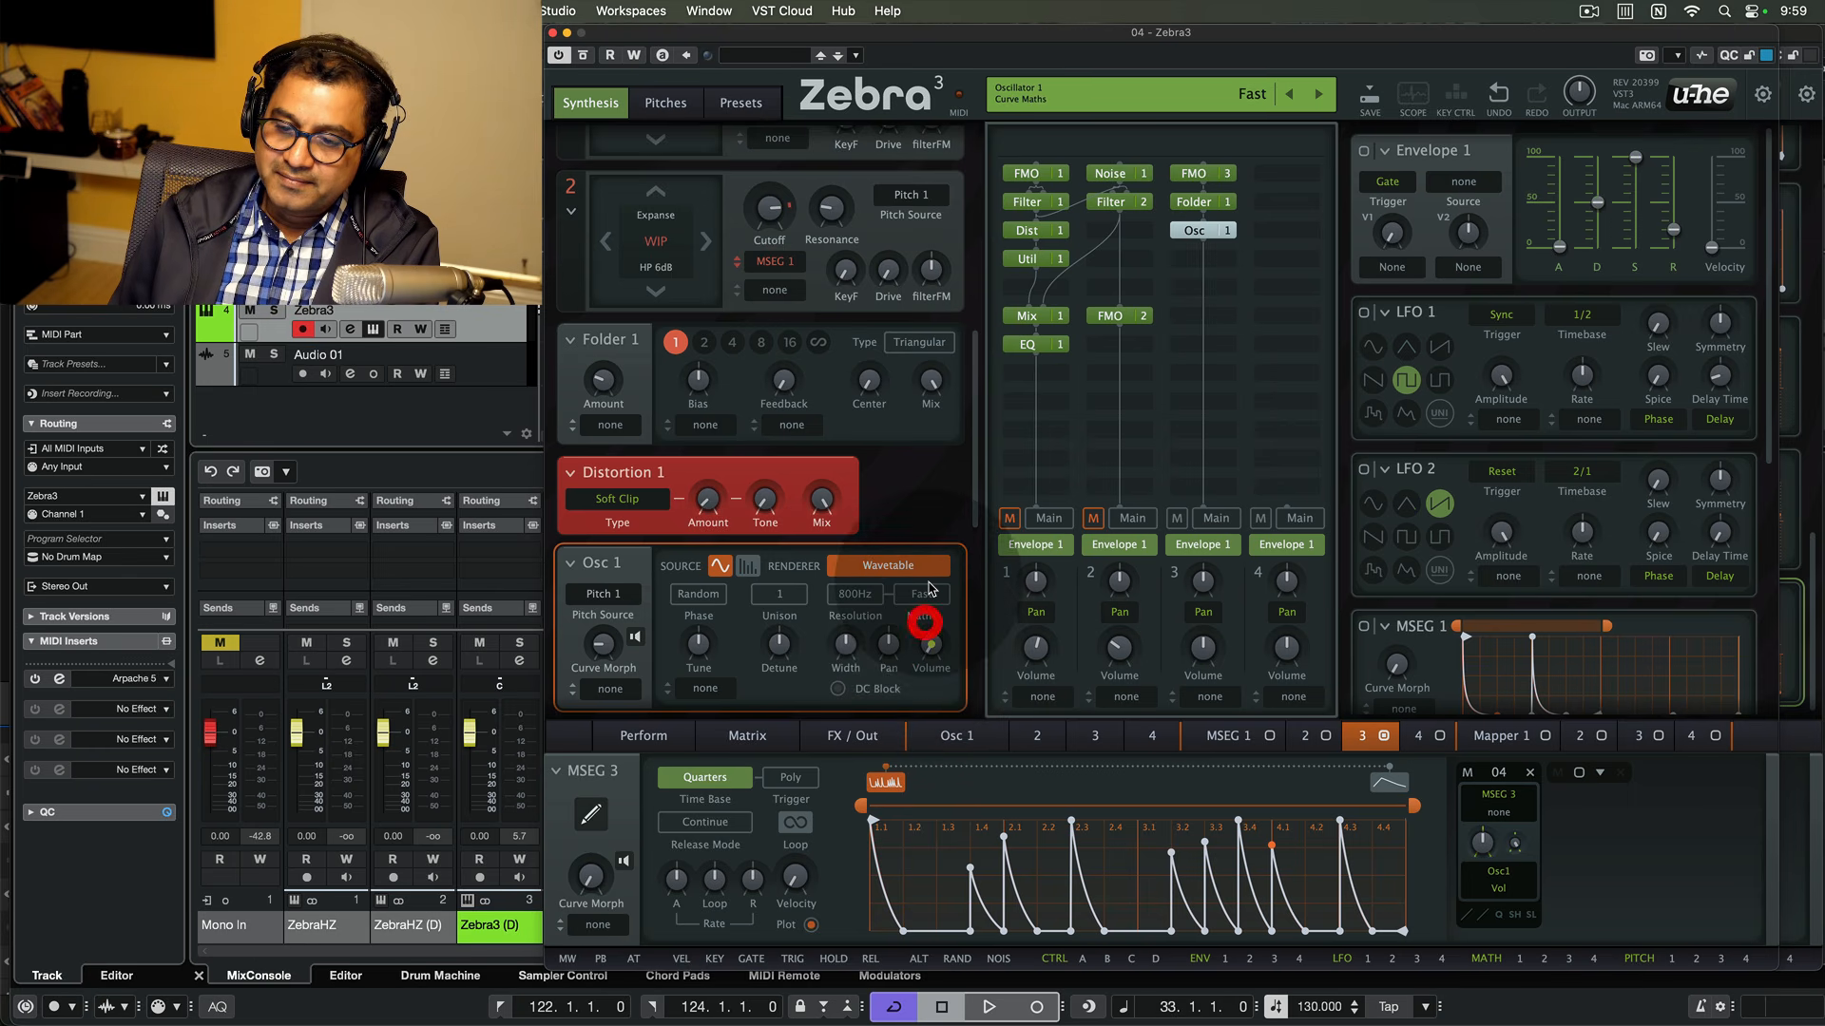
left_click_drag(934, 648, 934, 647)
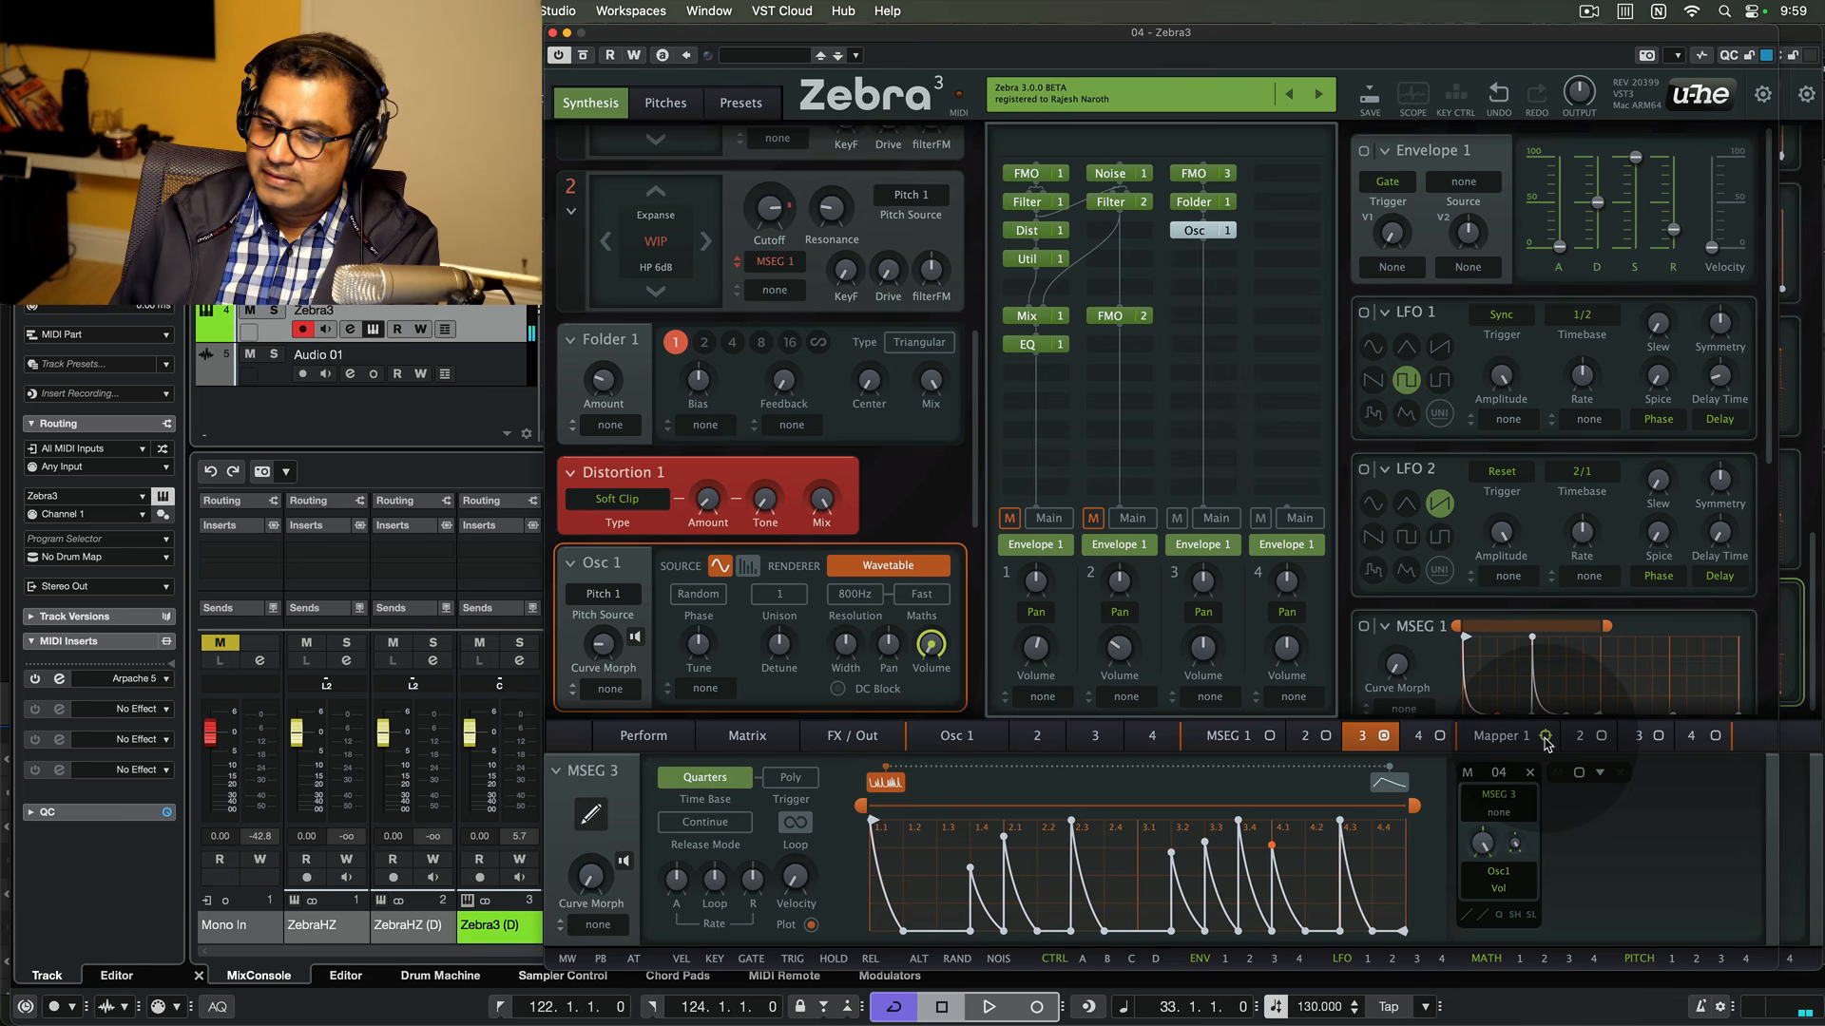
left_click_drag(1547, 743, 701, 652)
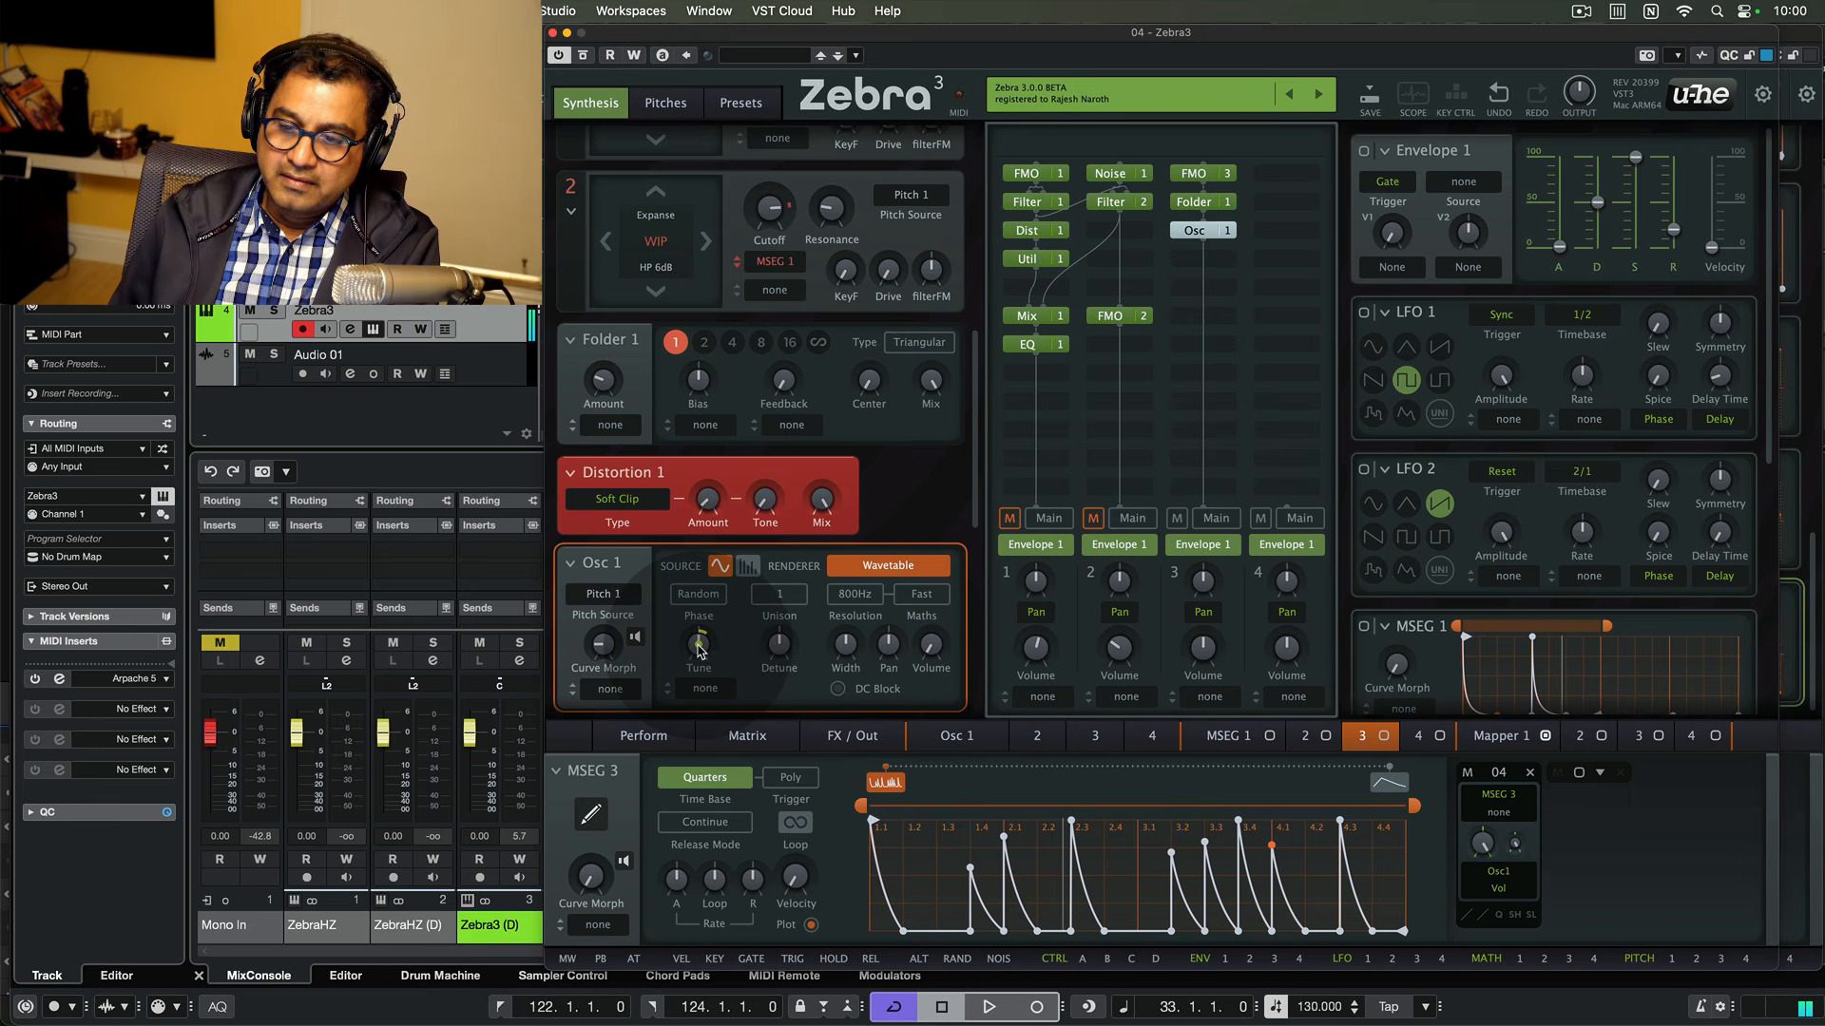
- Add Filter 3 below Osc 1 in the third lane and set its type to Mid Drive LP 12 dB
left_click(1225, 259)
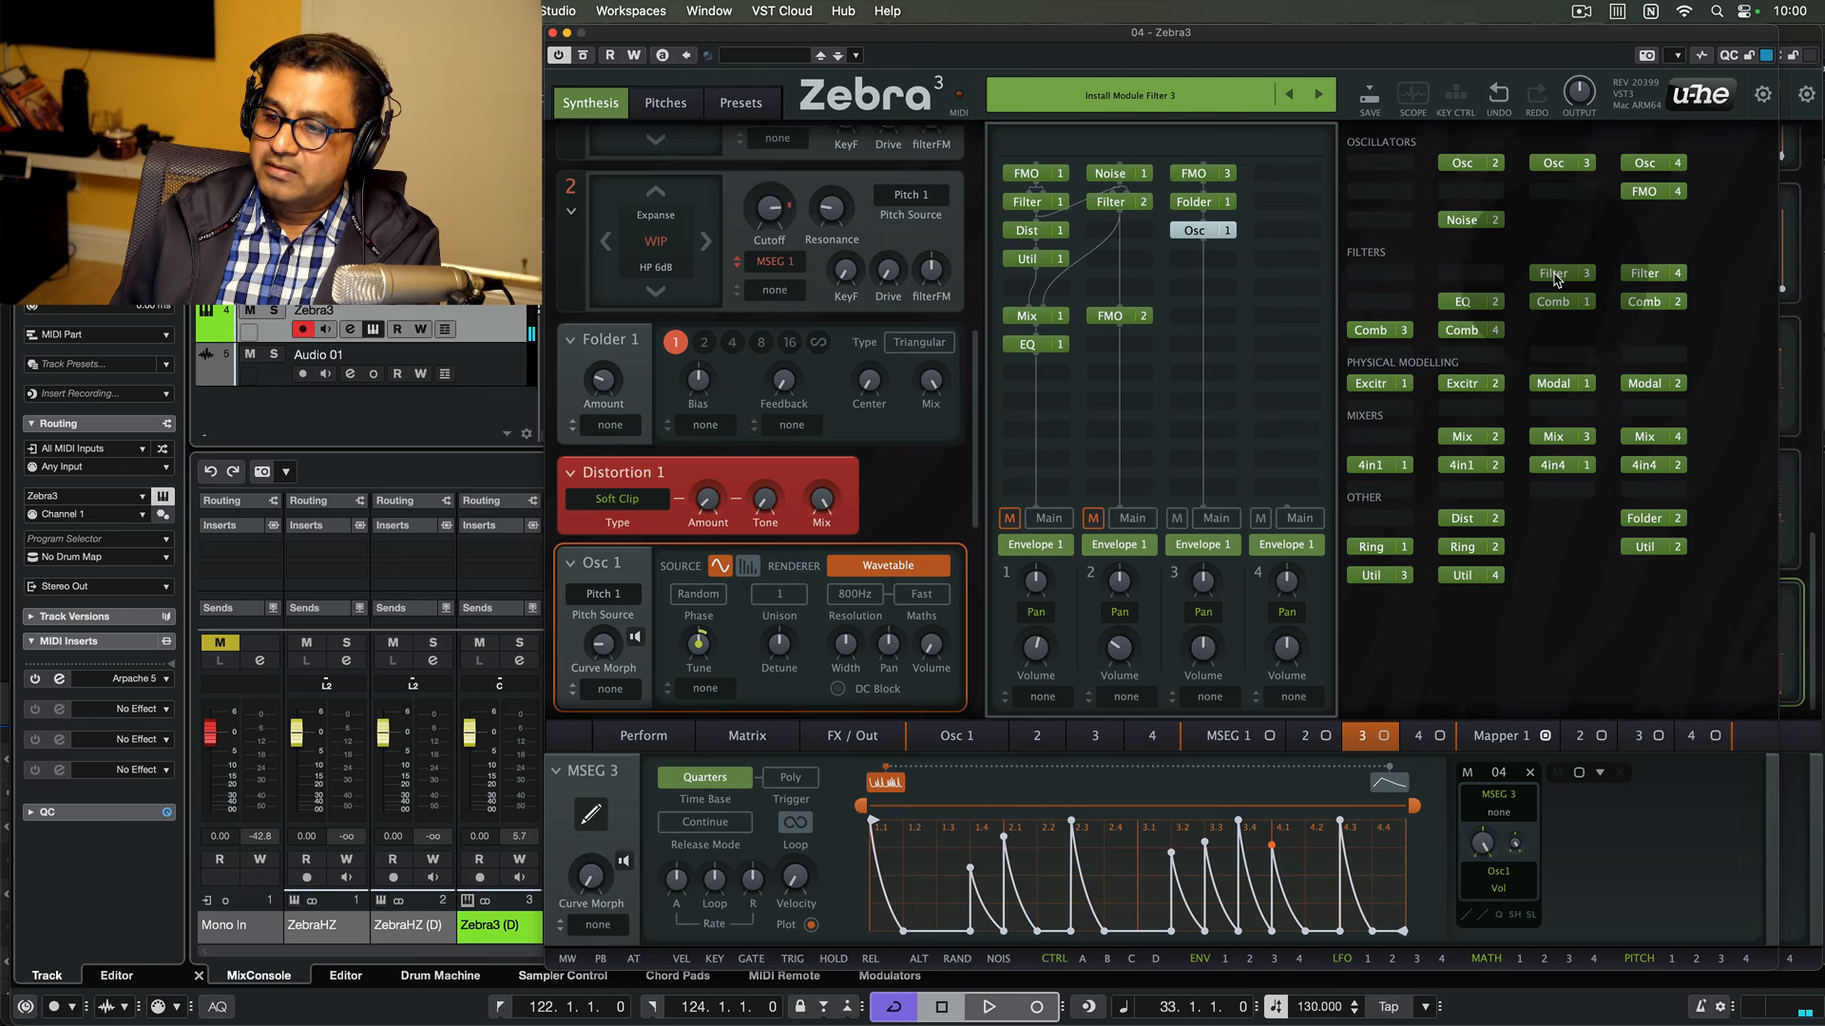
left_click(1554, 275)
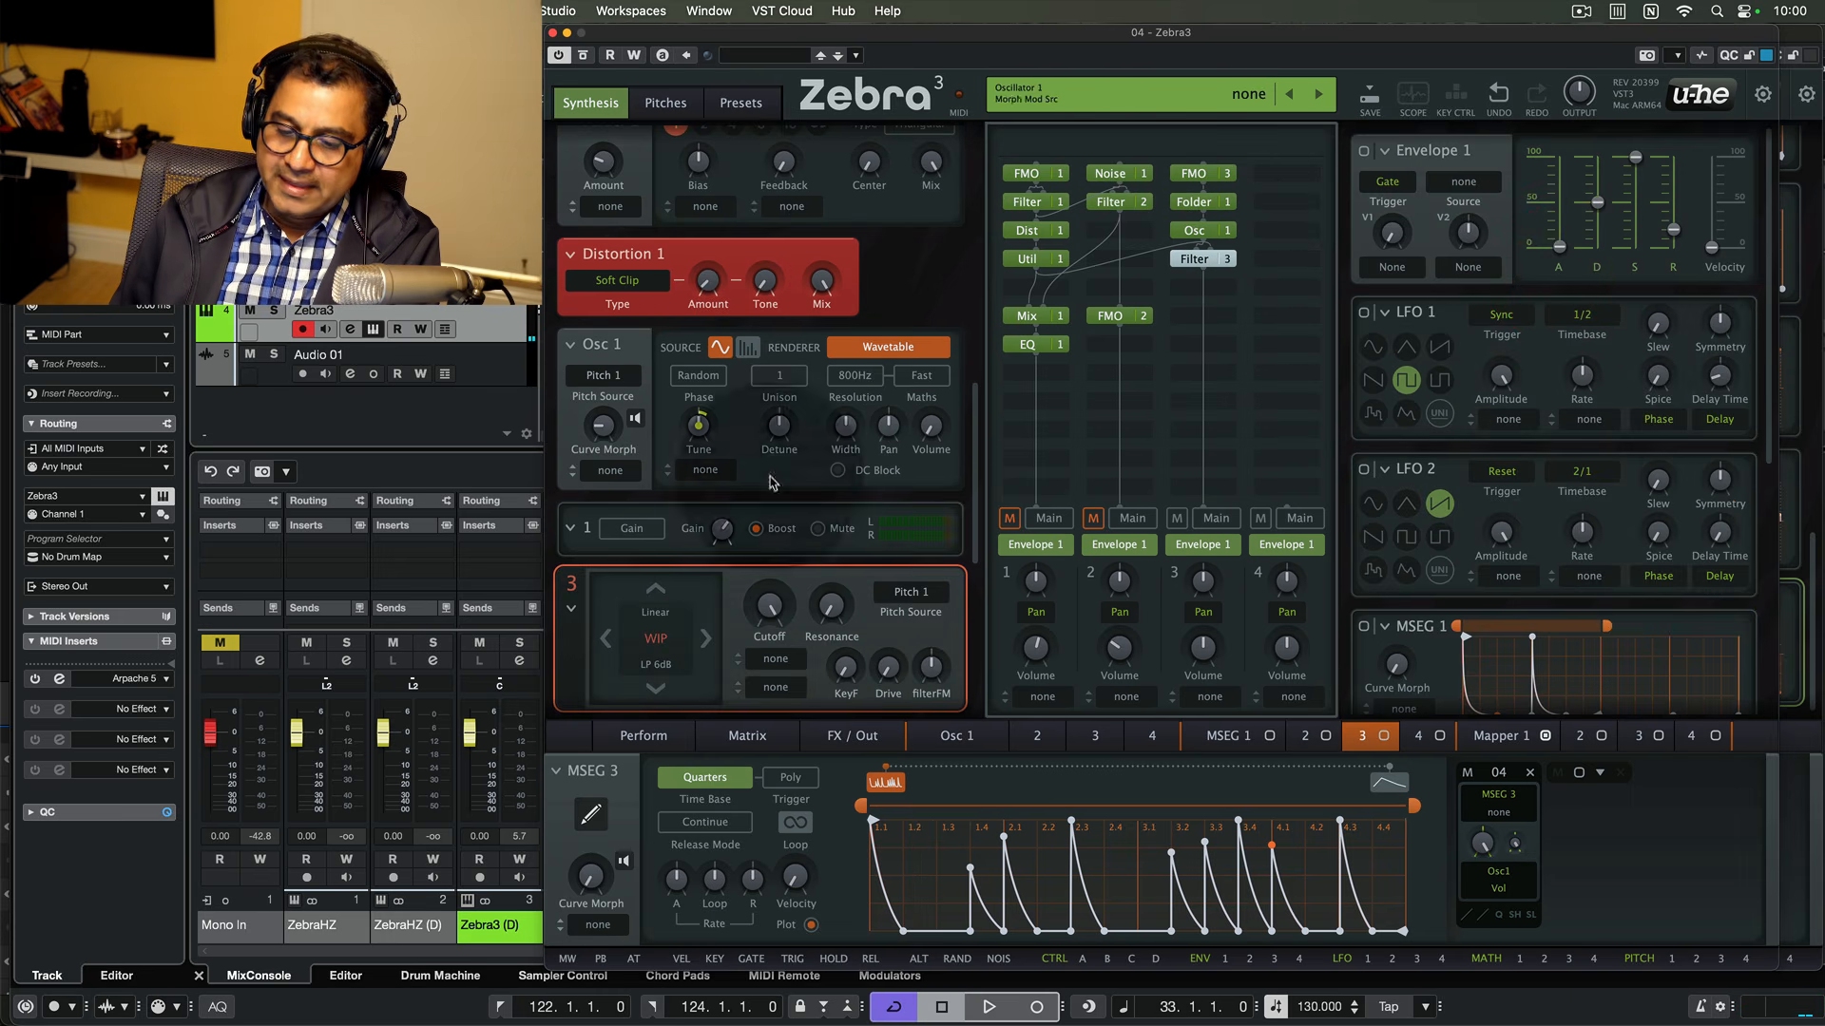
left_click(657, 638)
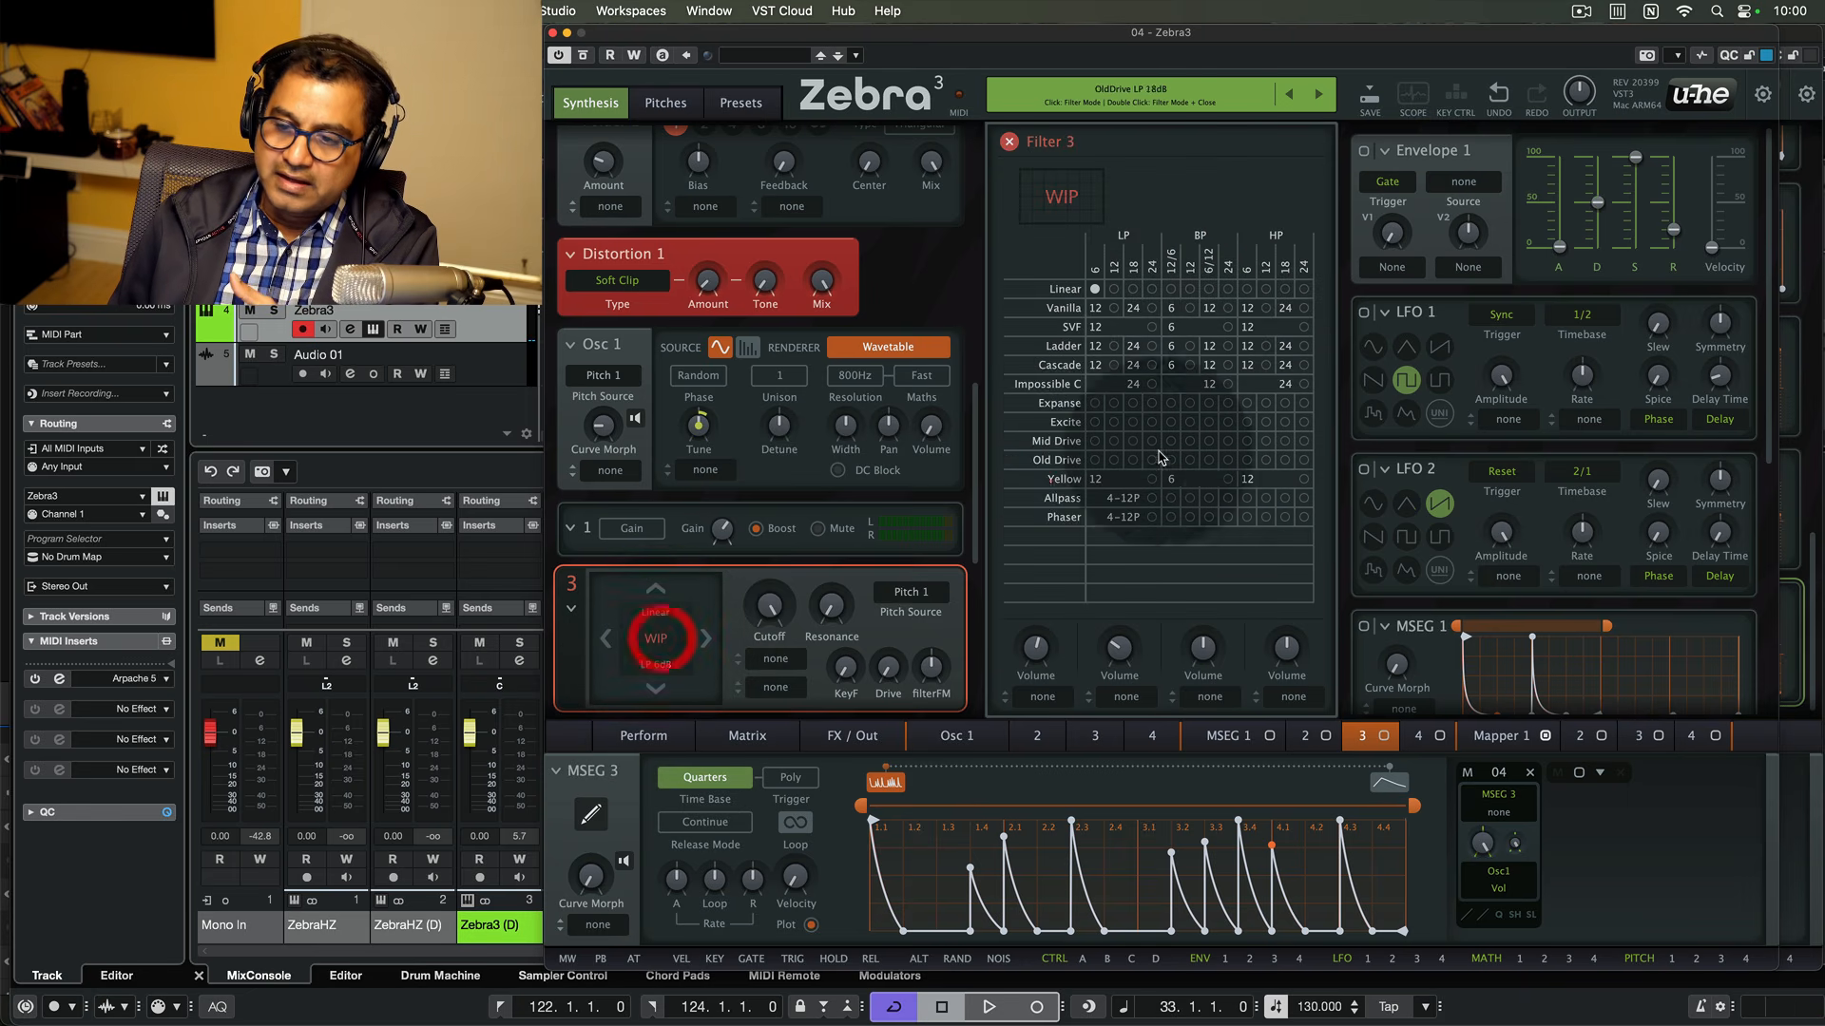
left_click(1094, 441)
left_click(1113, 441)
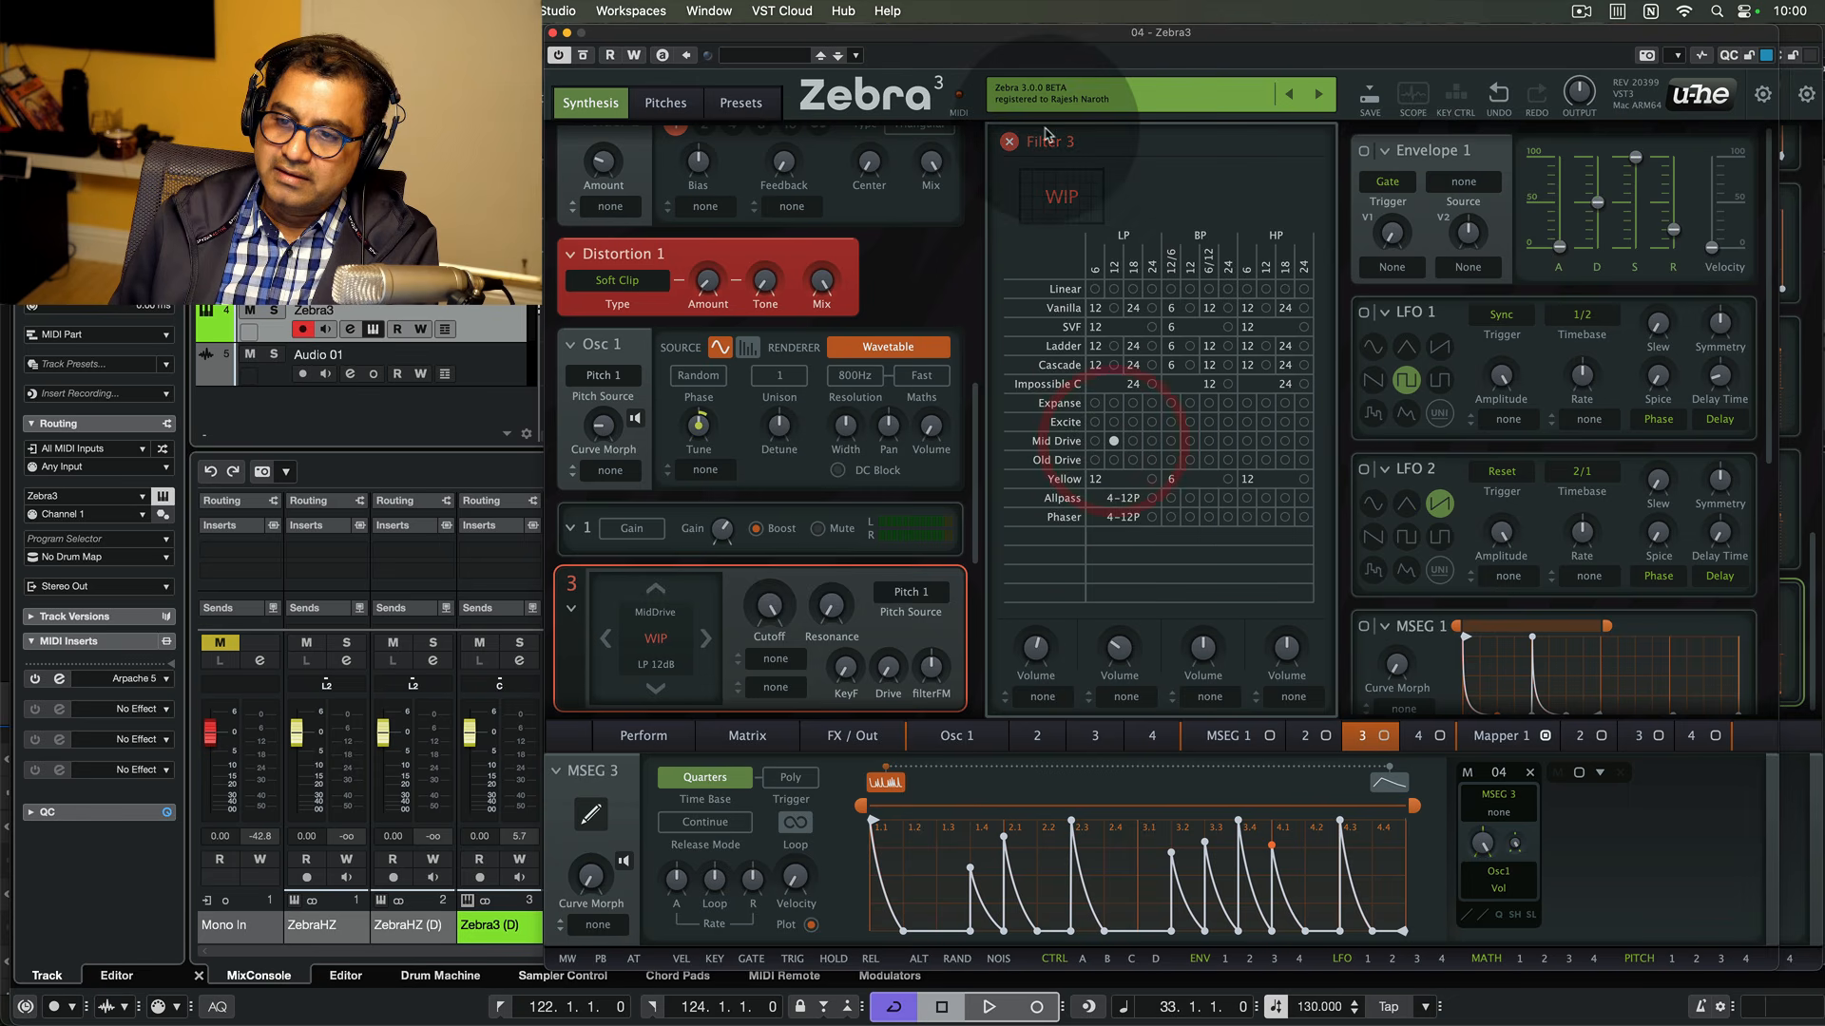
left_click(1010, 140)
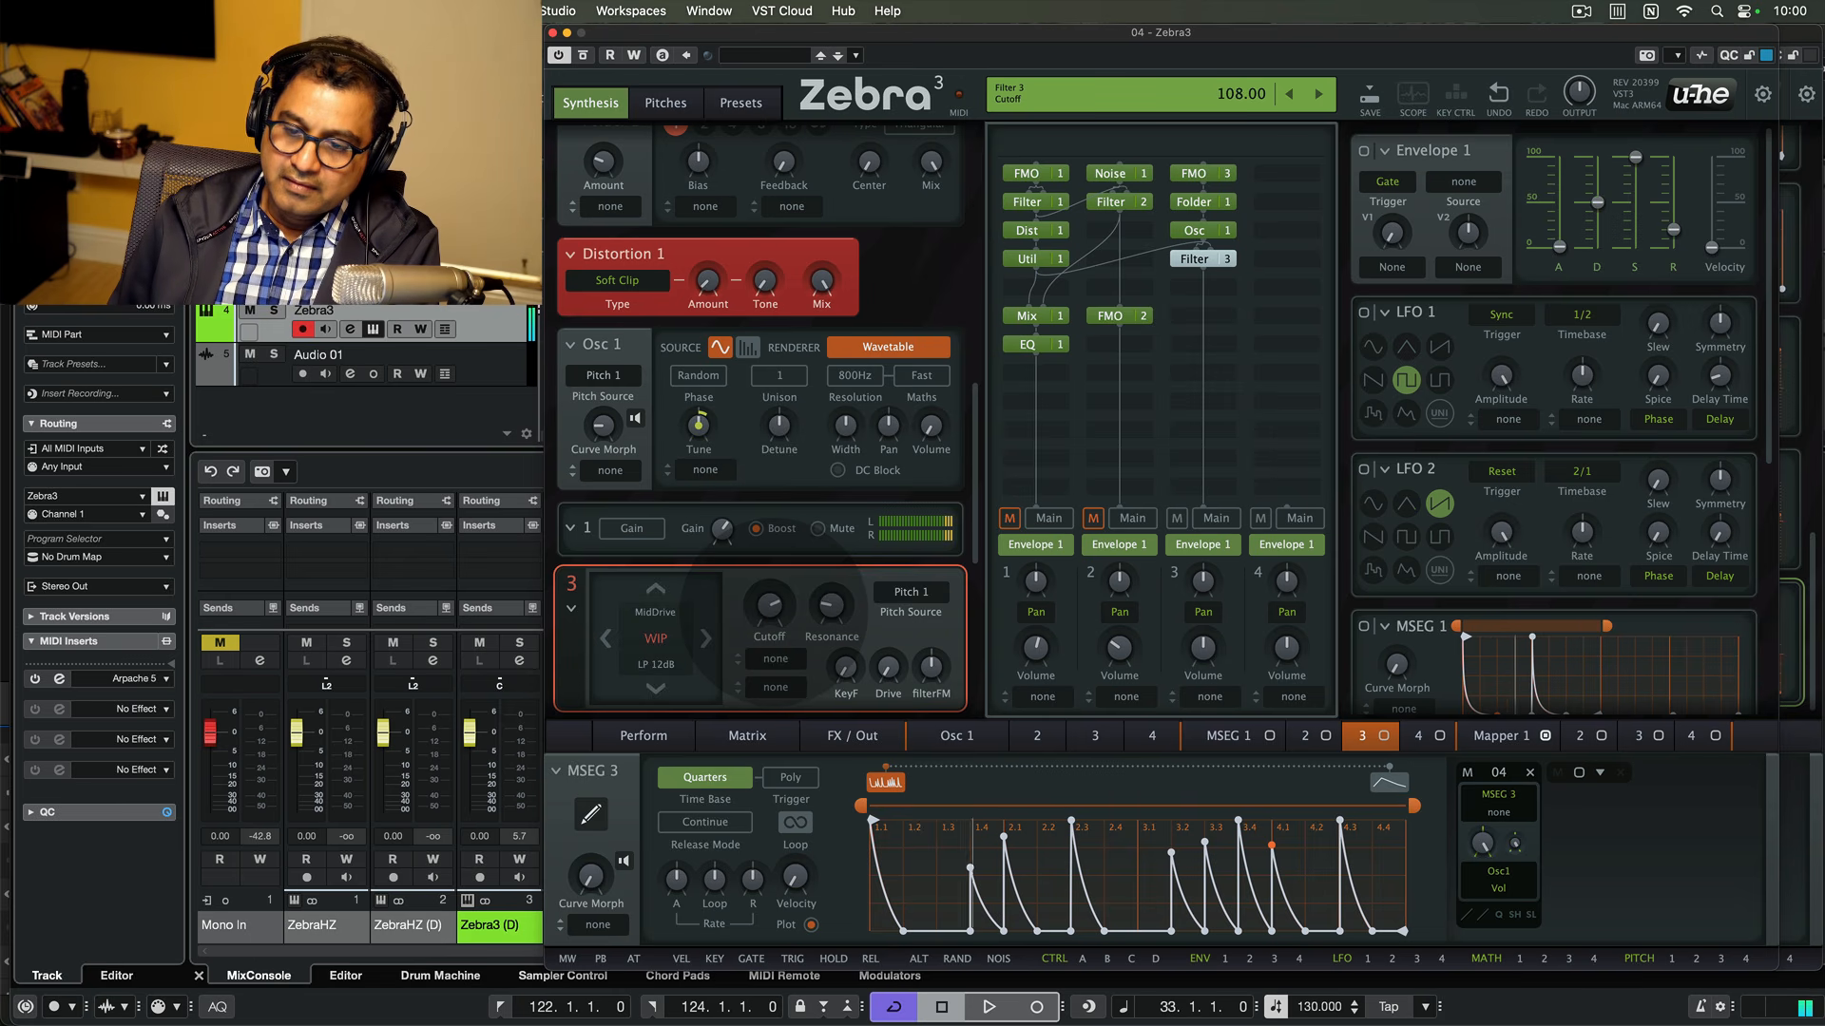
- Modulate Filter 3's cutoff with MSEG 3, set the modulation depth, and adjust the filter's drive to about 6
left_click(775, 658)
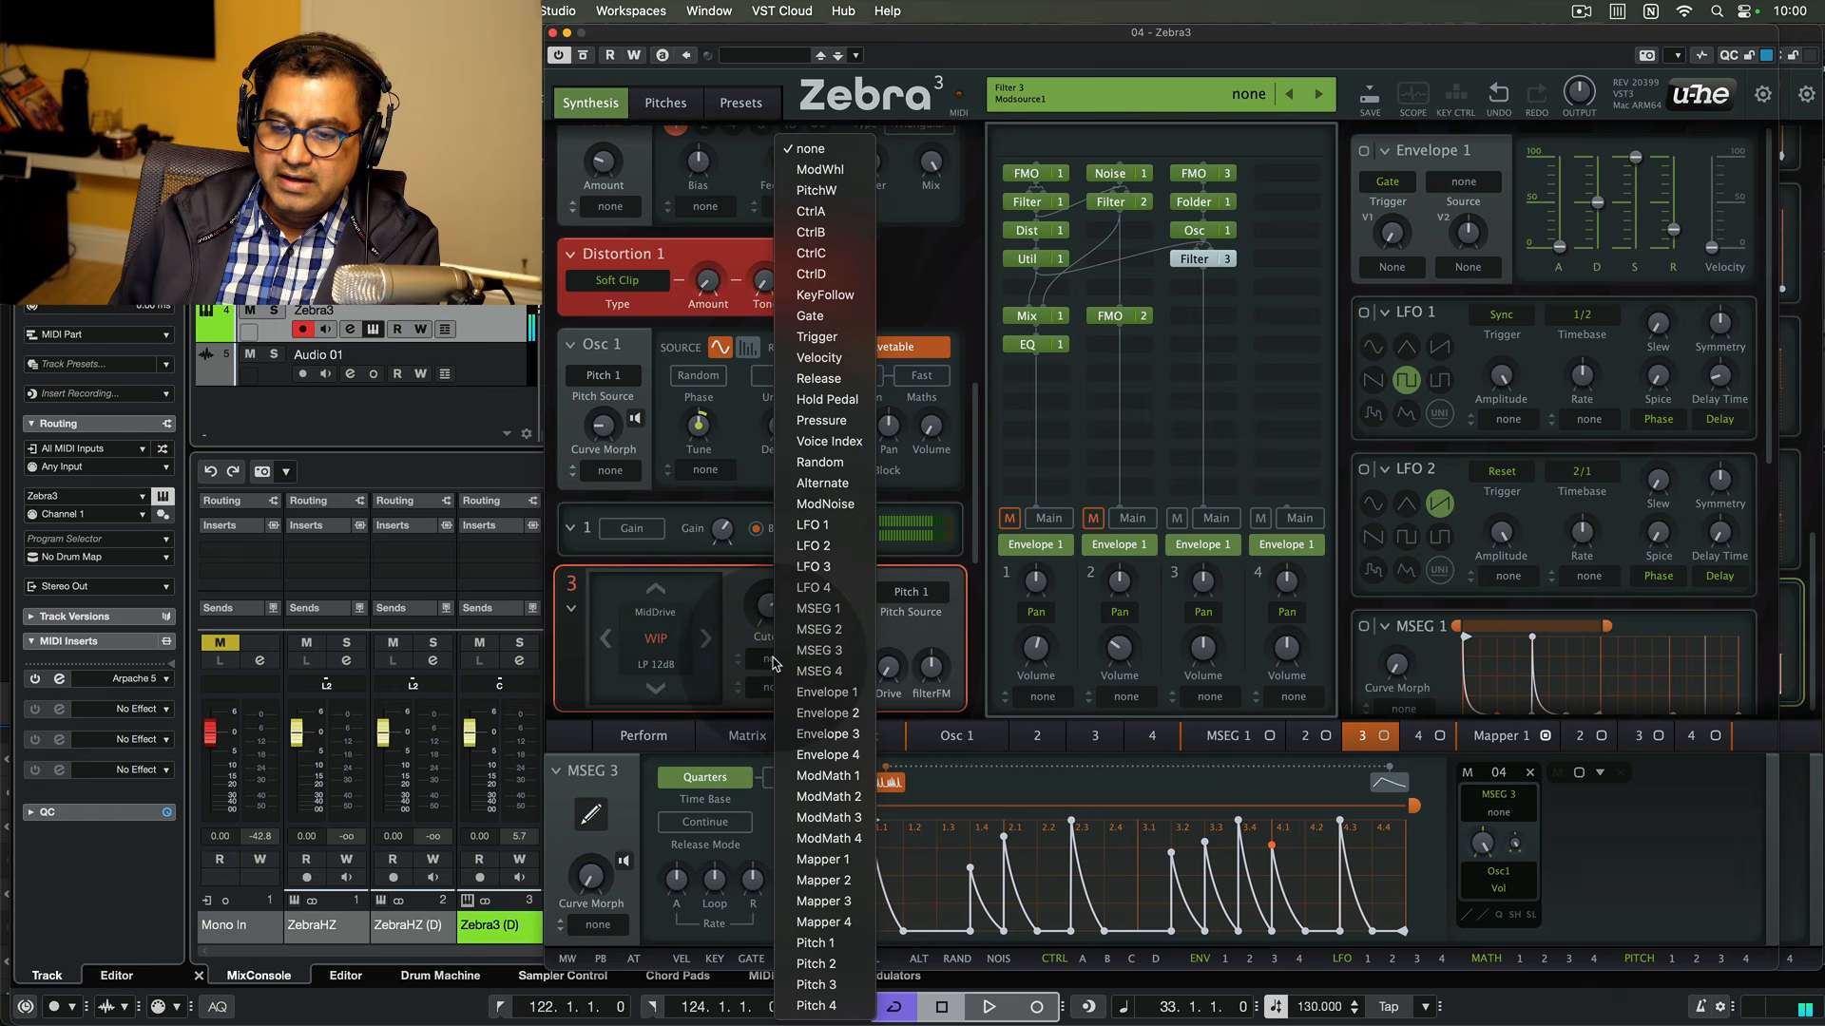
left_click(822, 649)
left_click_drag(738, 658, 822, 614)
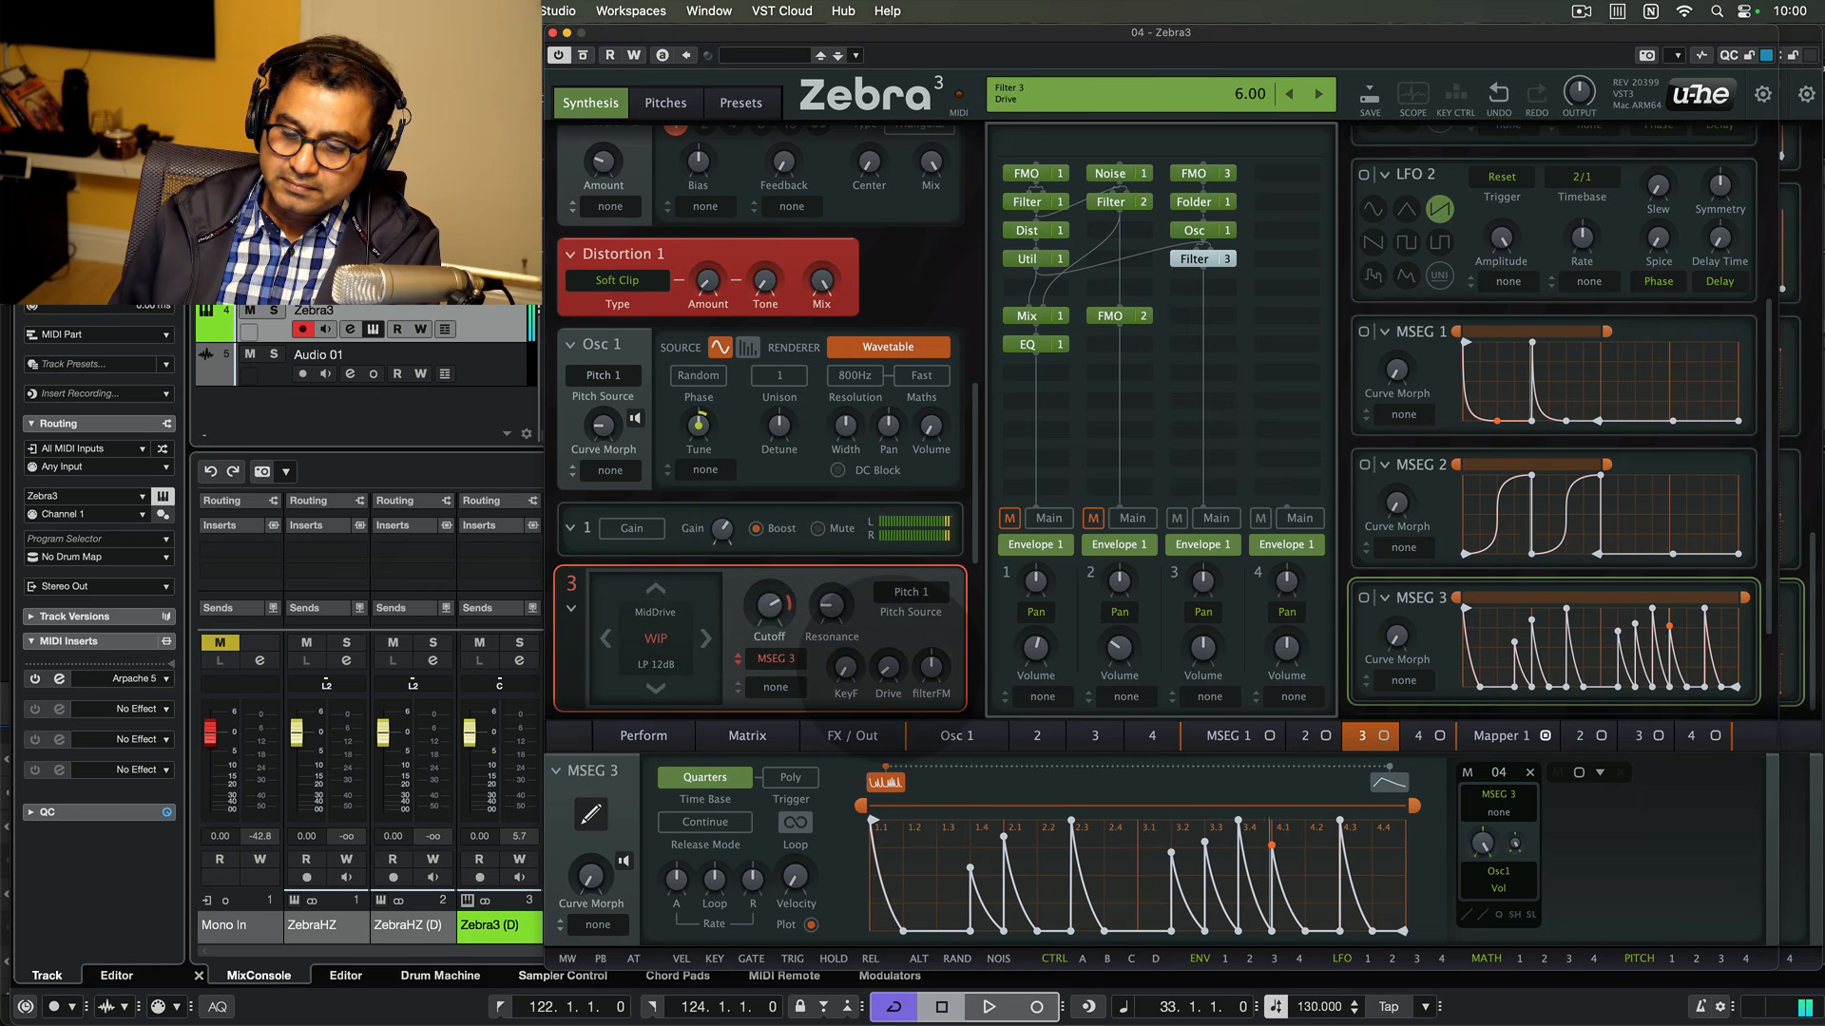
left_click_drag(892, 673, 893, 674)
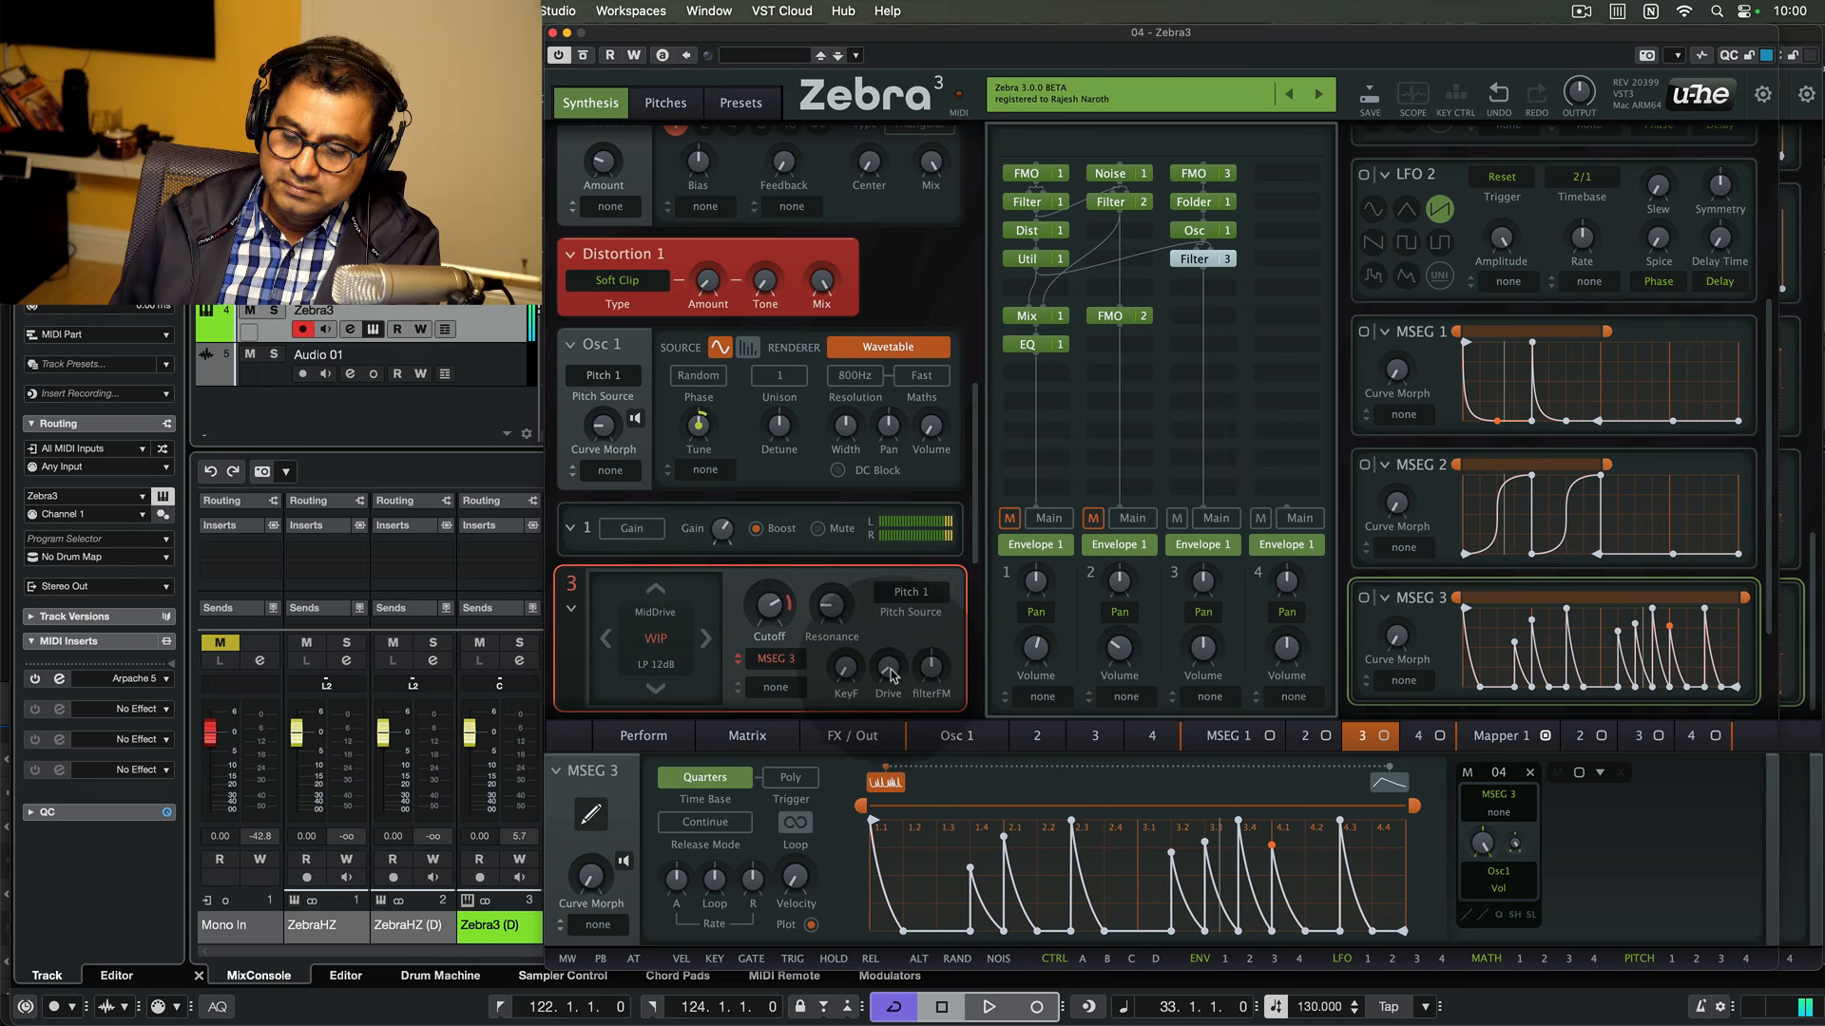
- Add Folder 2 below Filter 3 in the third lane and unmute the first two lanes
left_click(1227, 287)
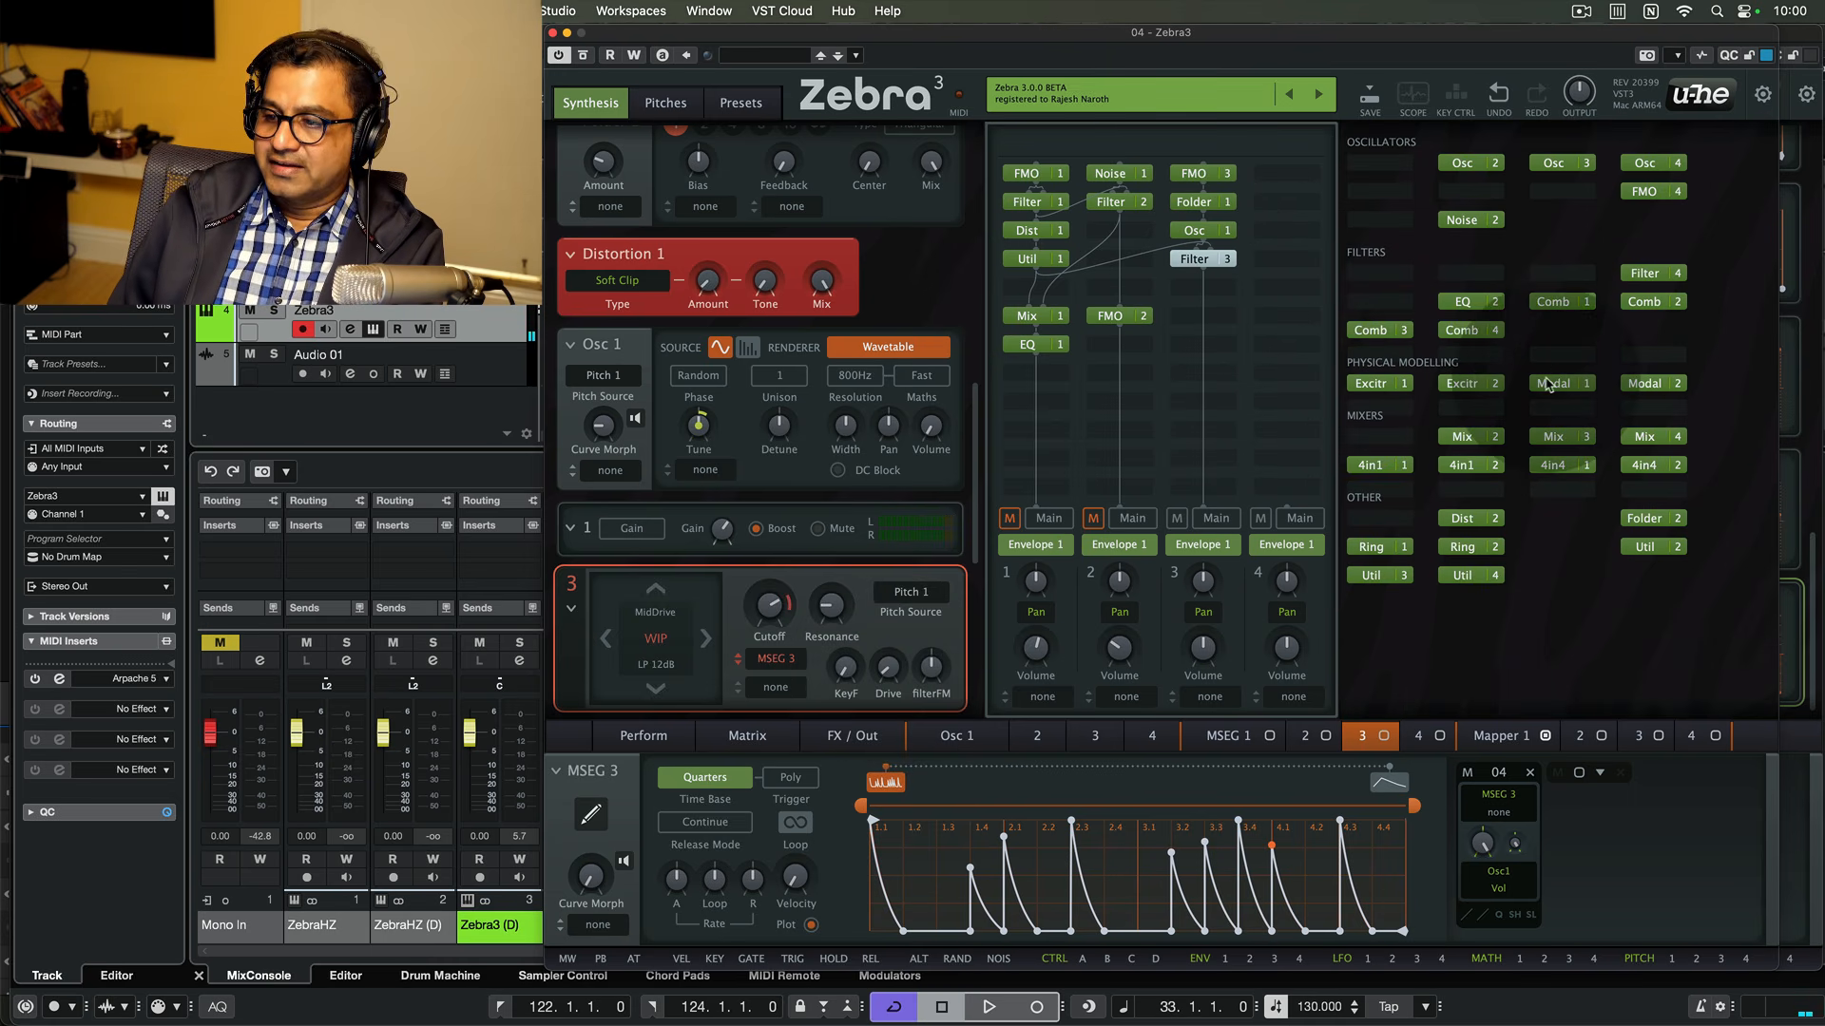
left_click(1654, 522)
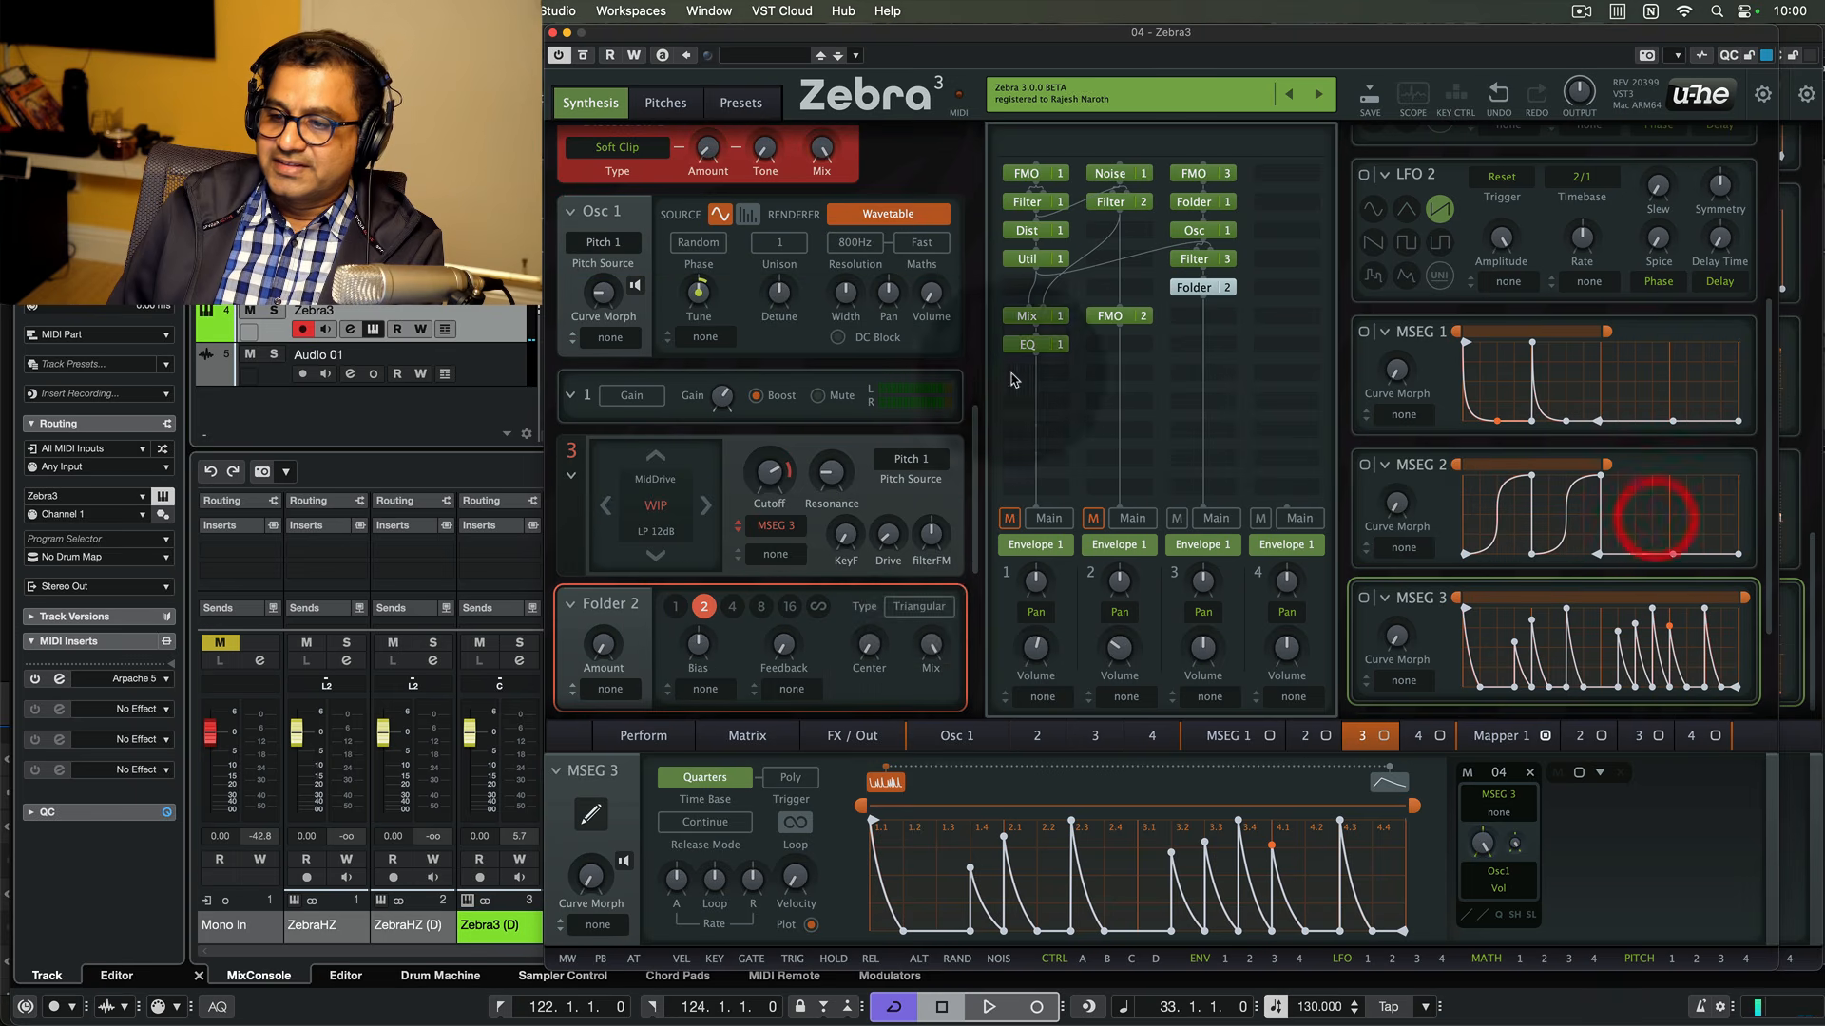
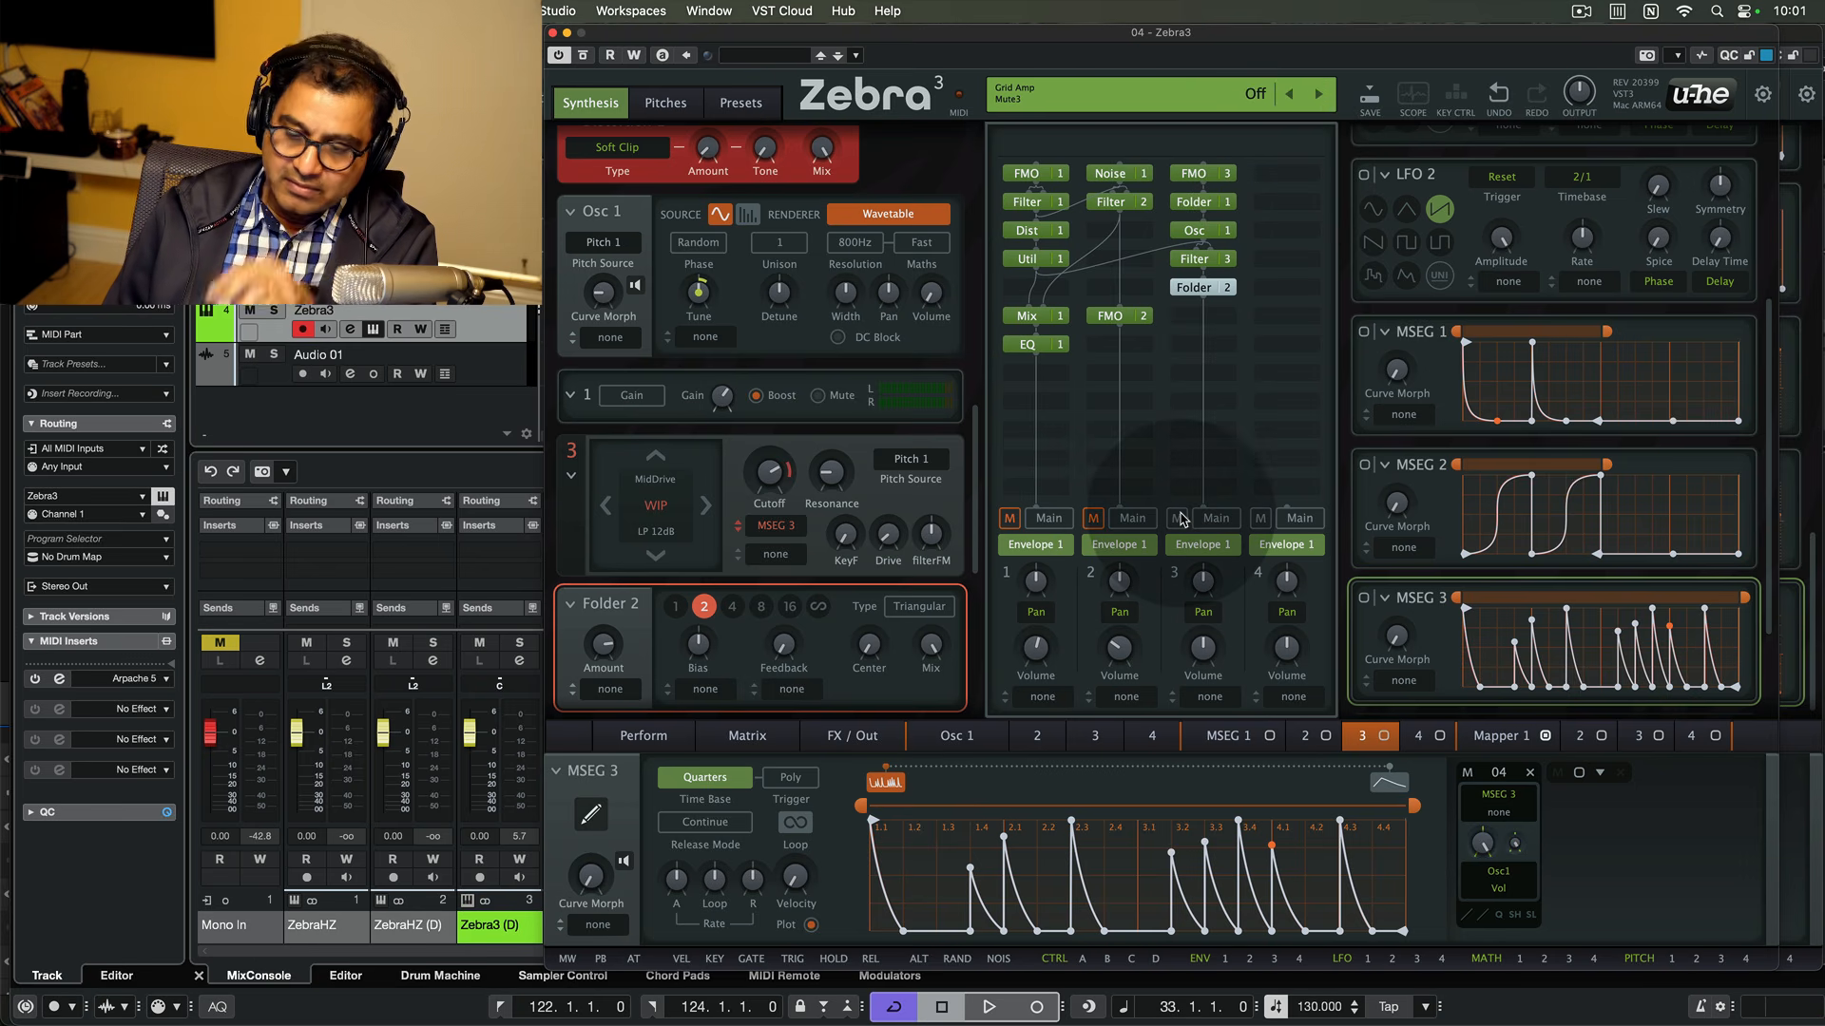
left_click(1009, 518)
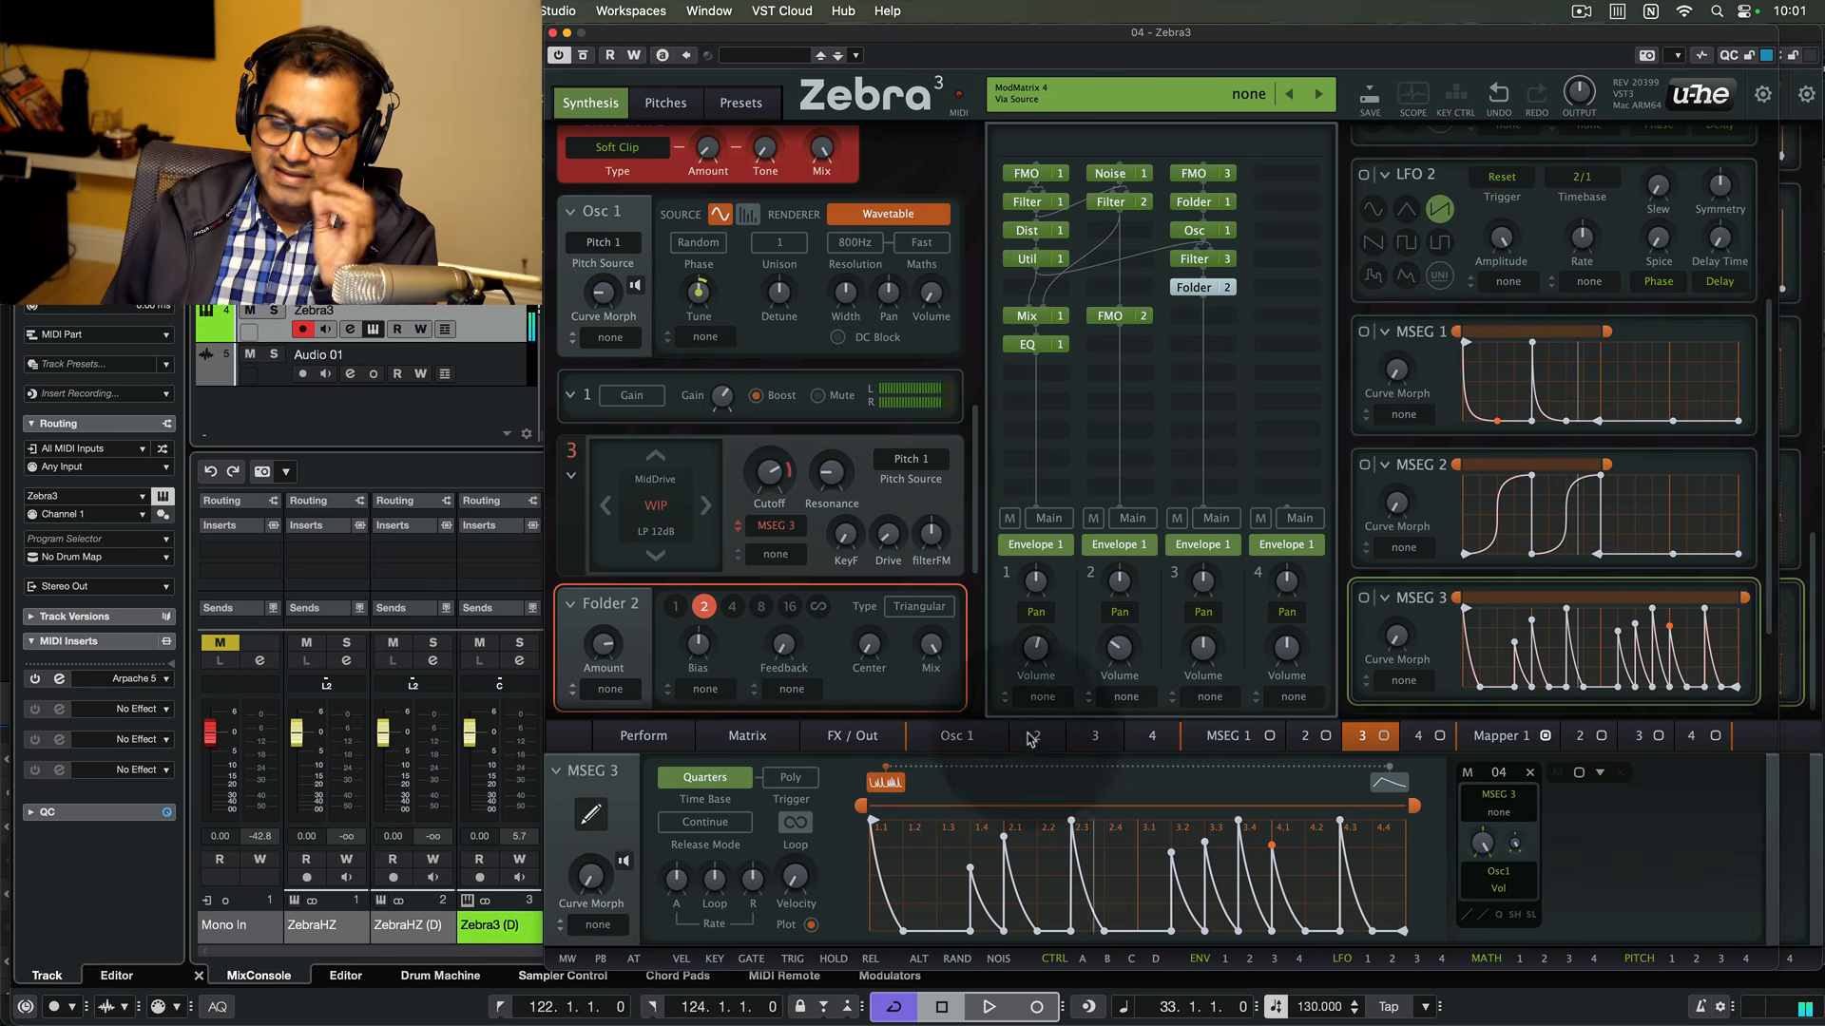
- Route lane 2's output to Bus 1 and add Util 5 to the Bus 1 effects lane as Bass Mono
left_click(839, 741)
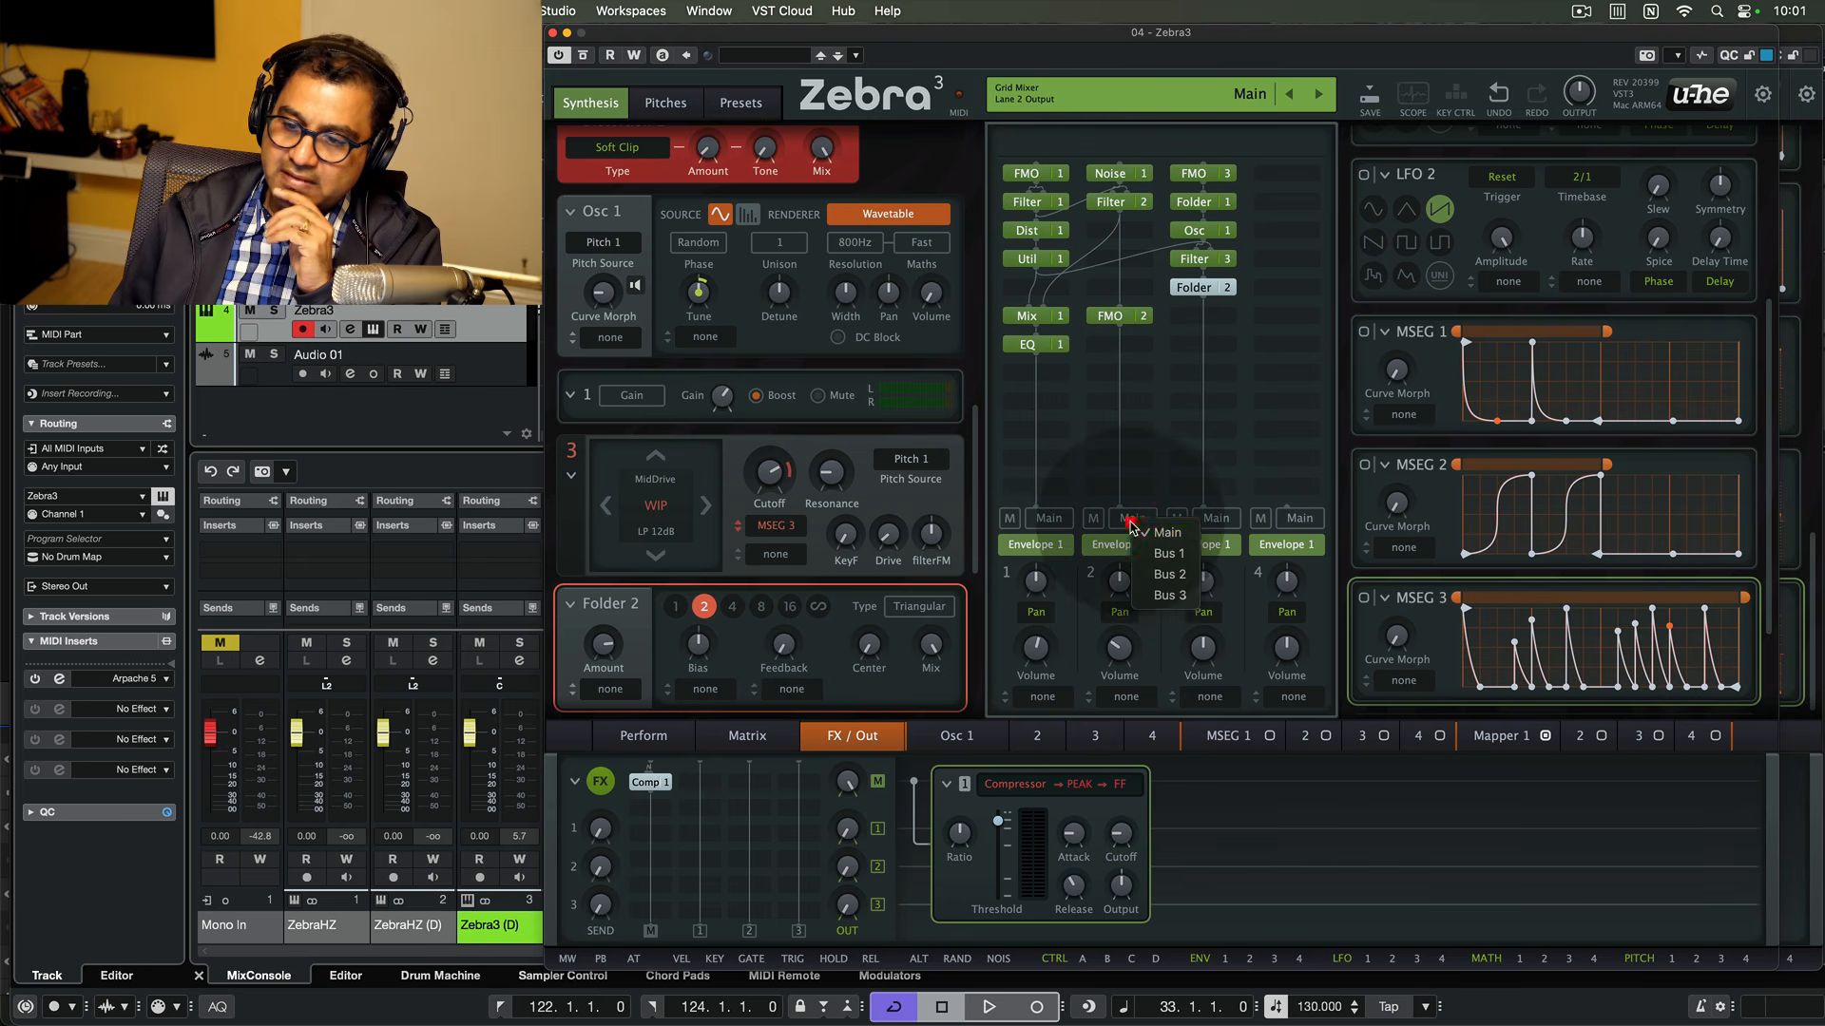
left_click(1161, 556)
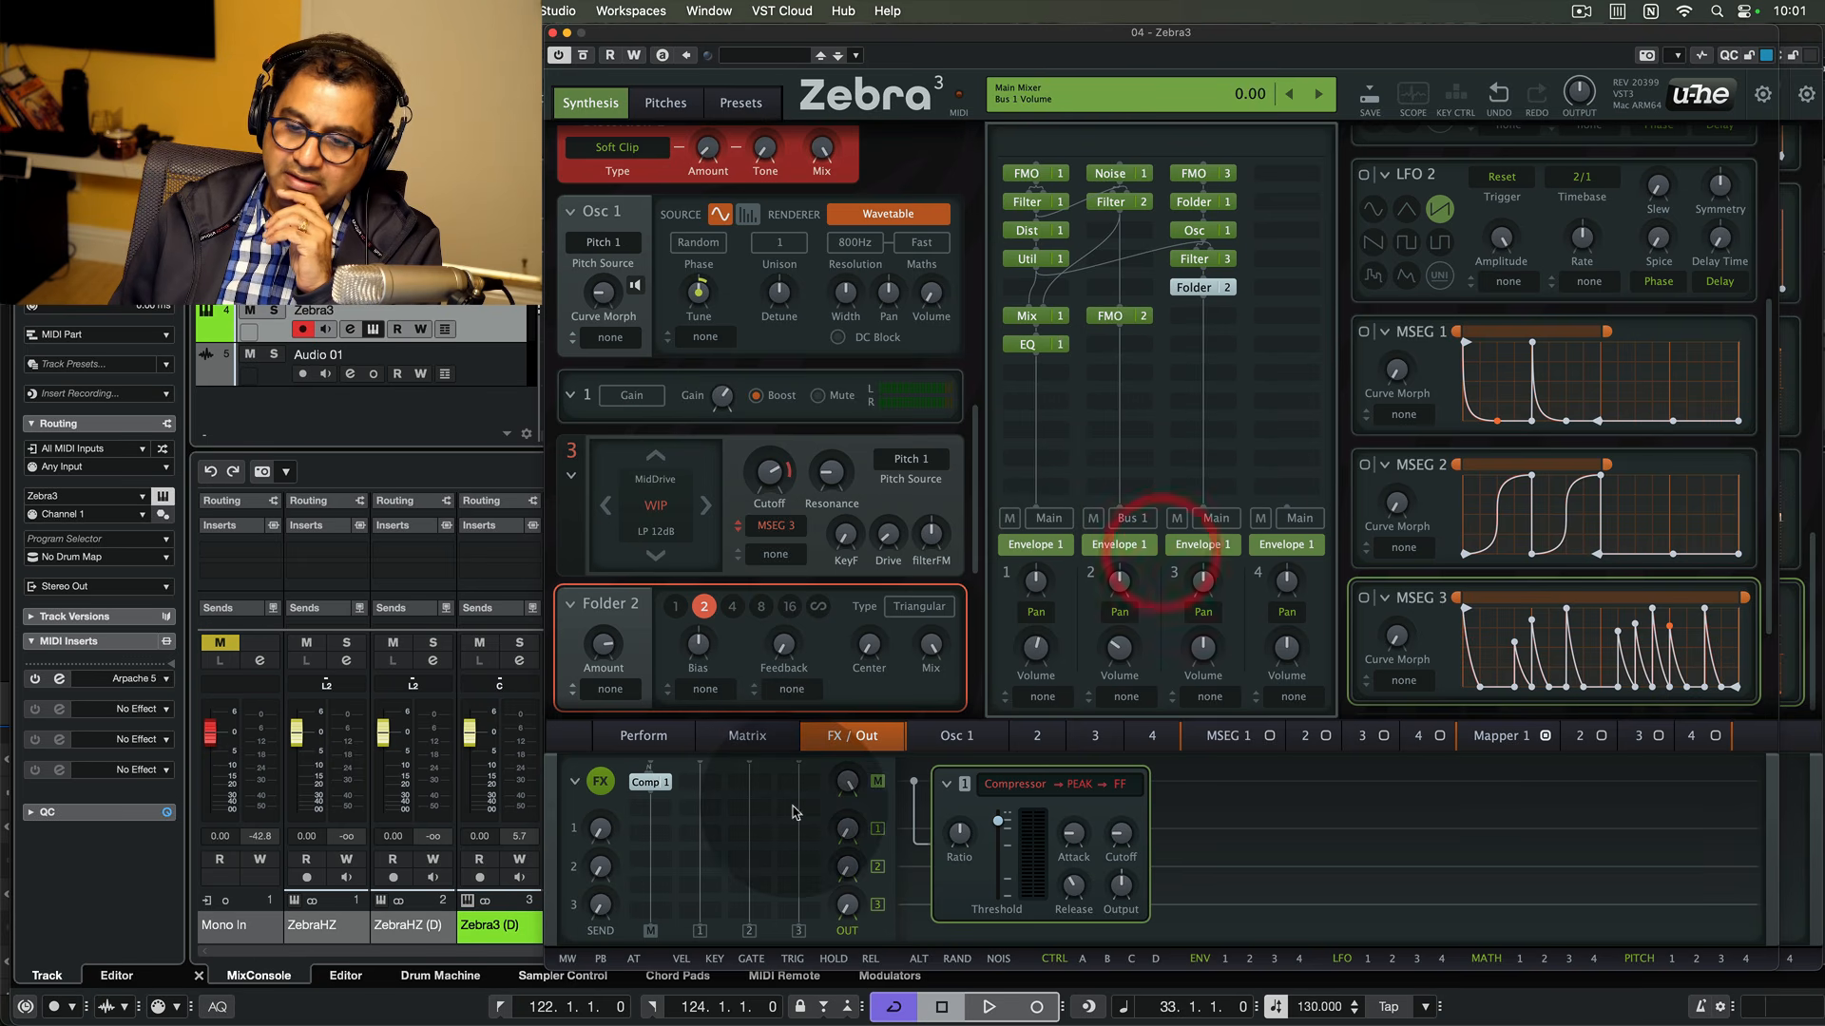
left_click(704, 784)
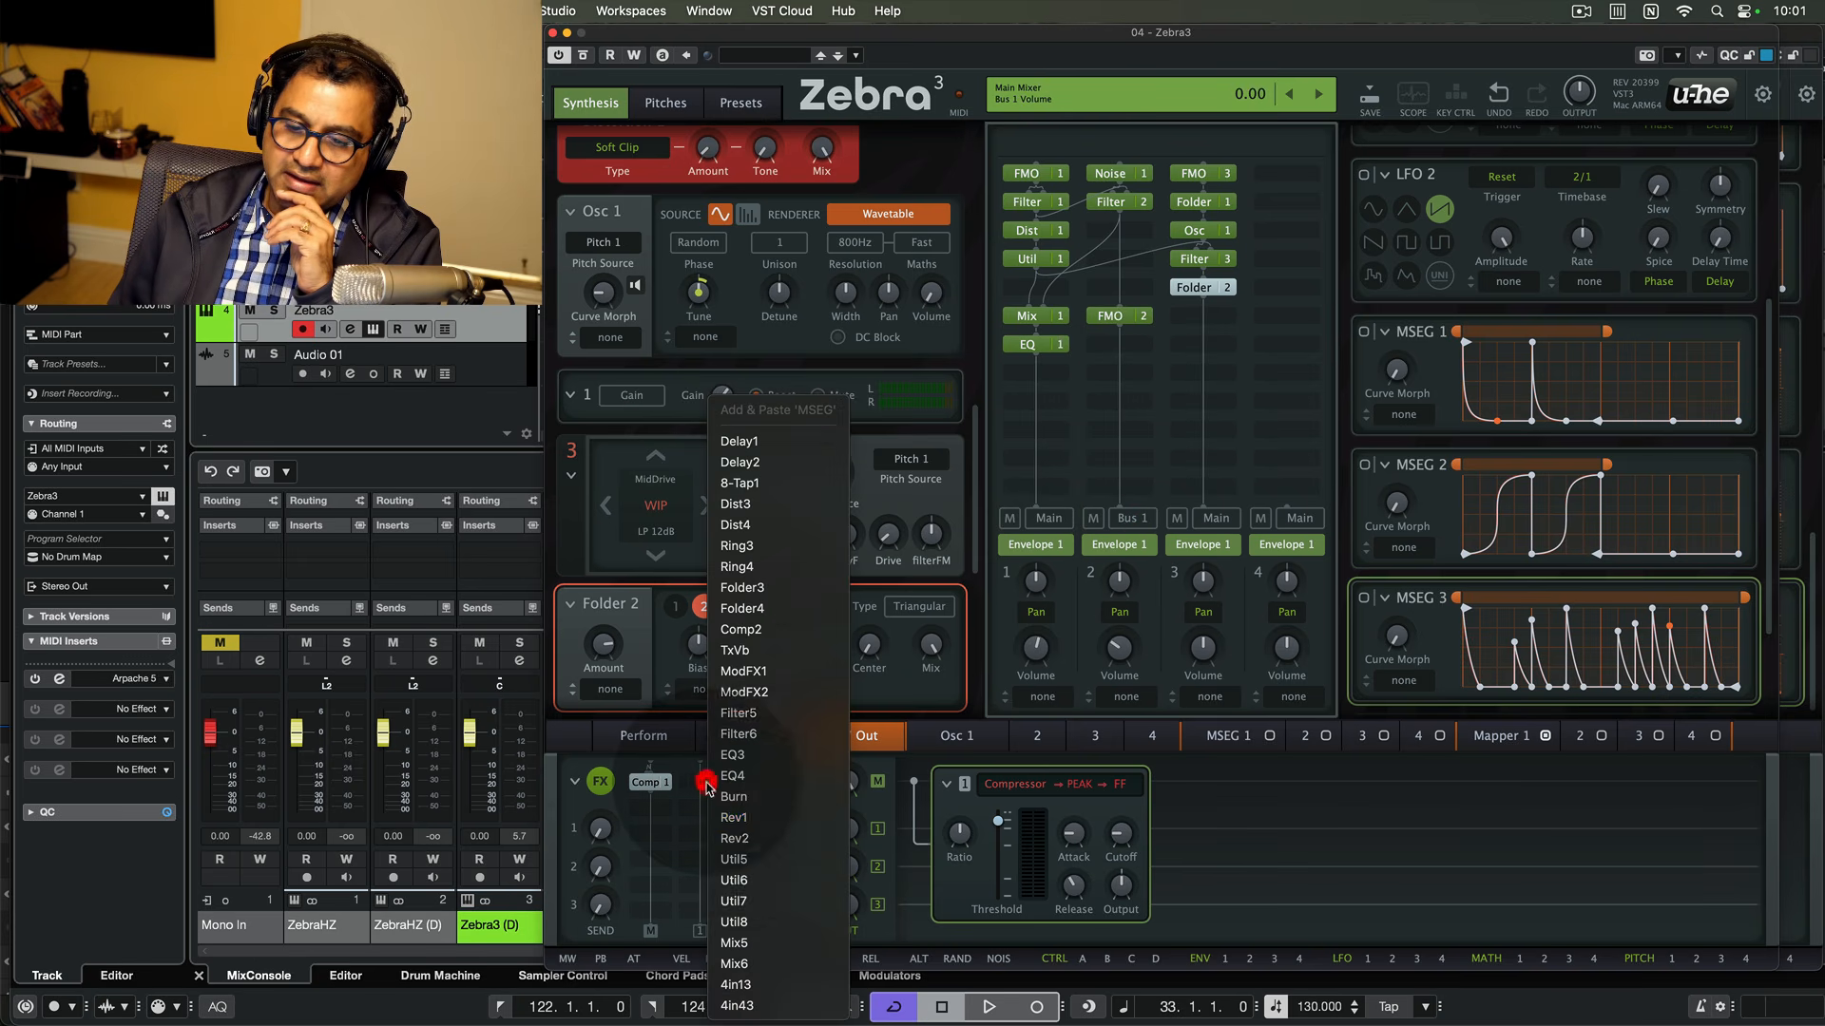
left_click(746, 859)
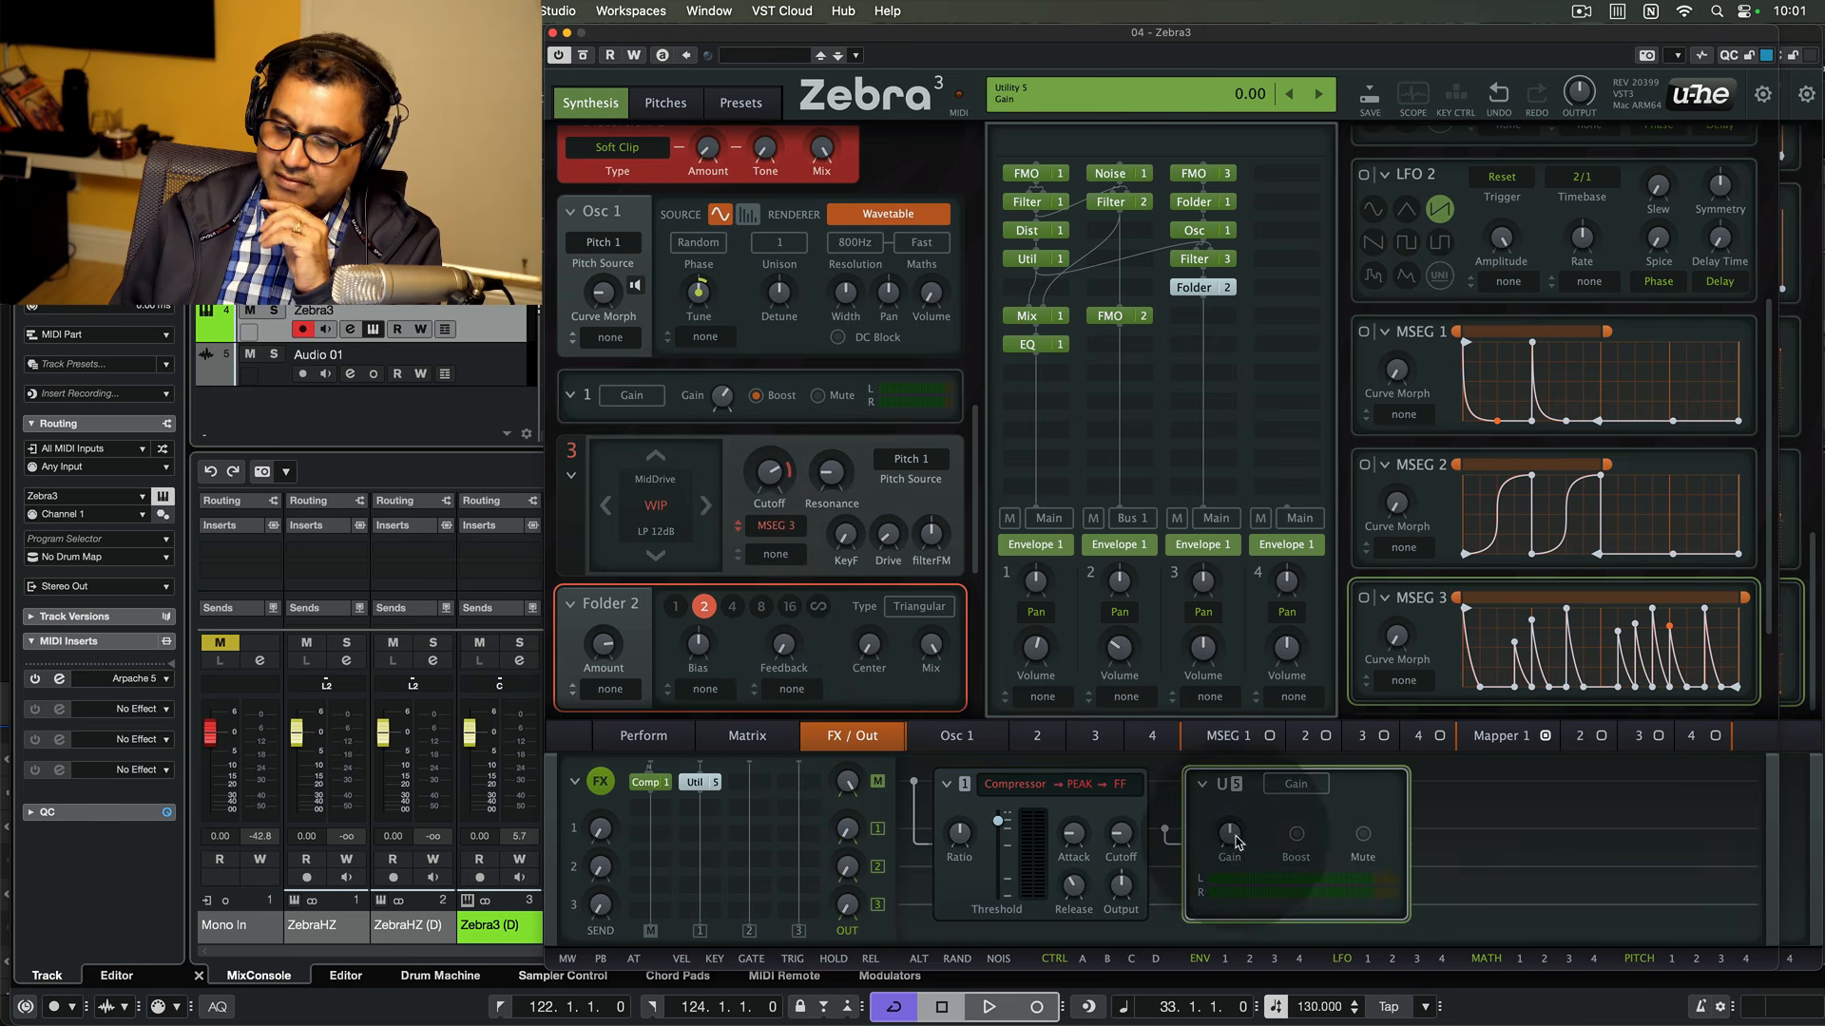
left_click(1295, 784)
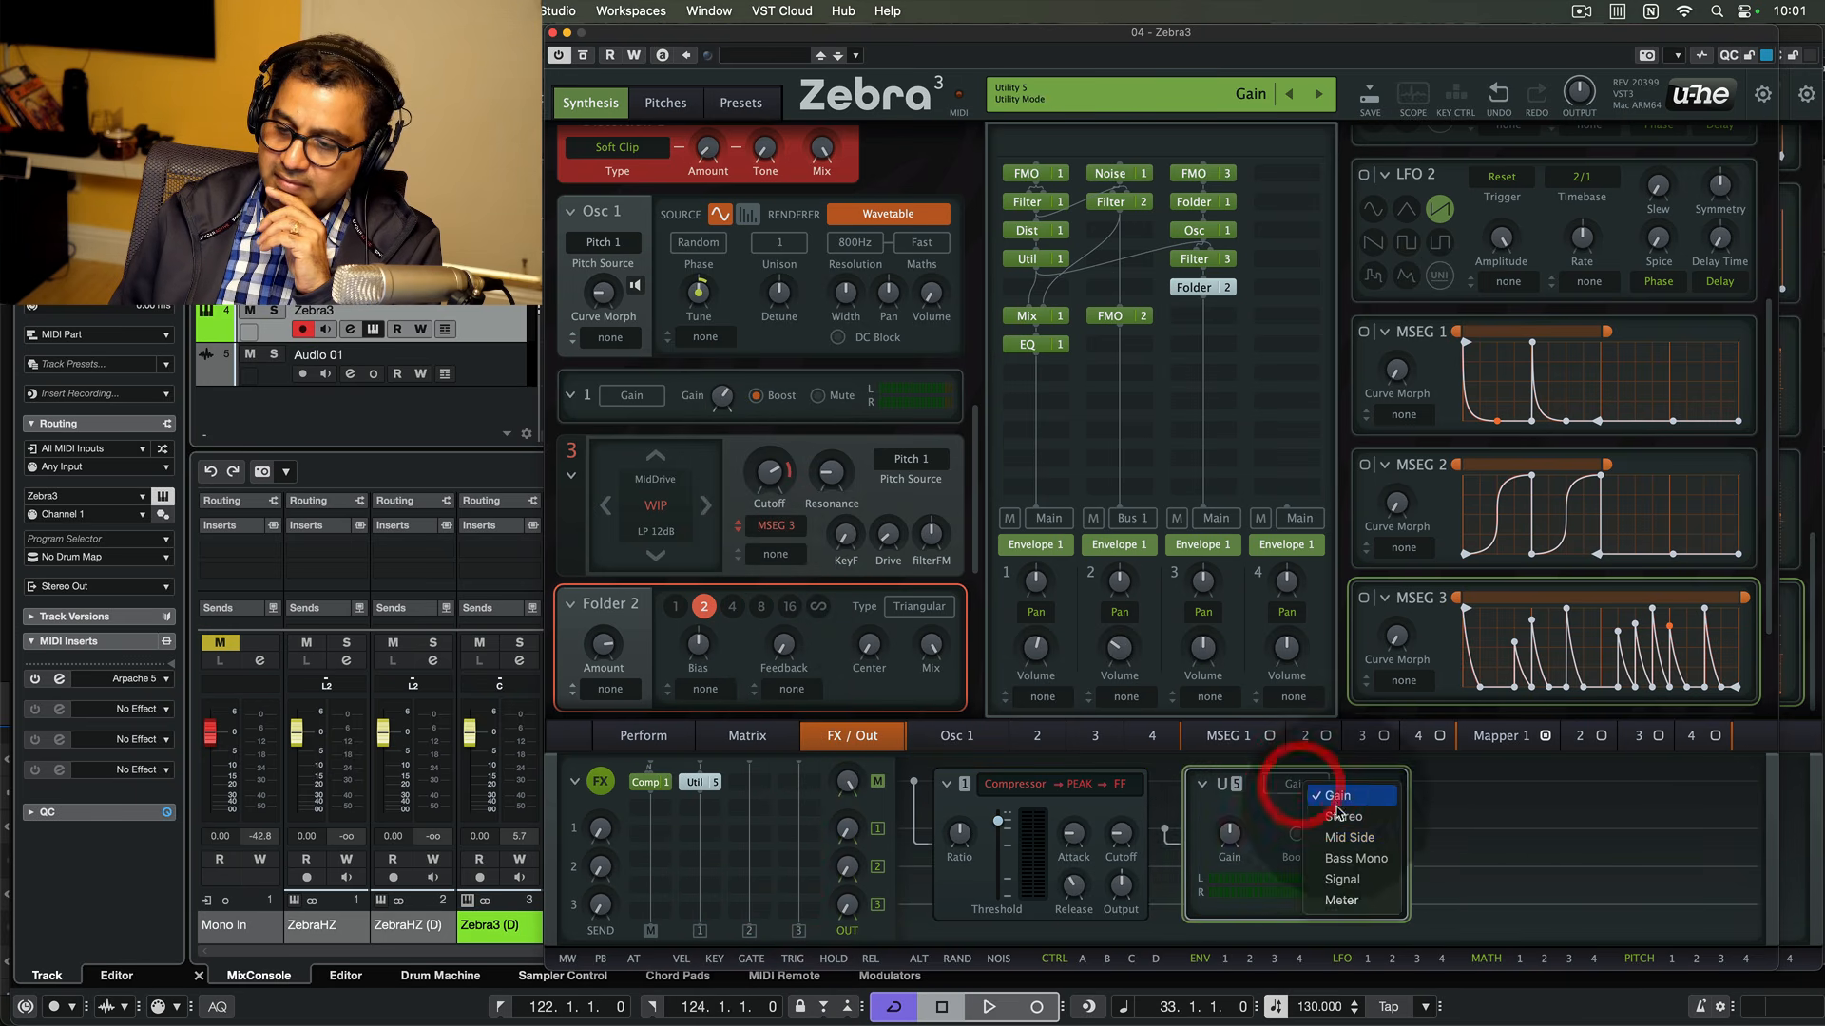
left_click(1340, 860)
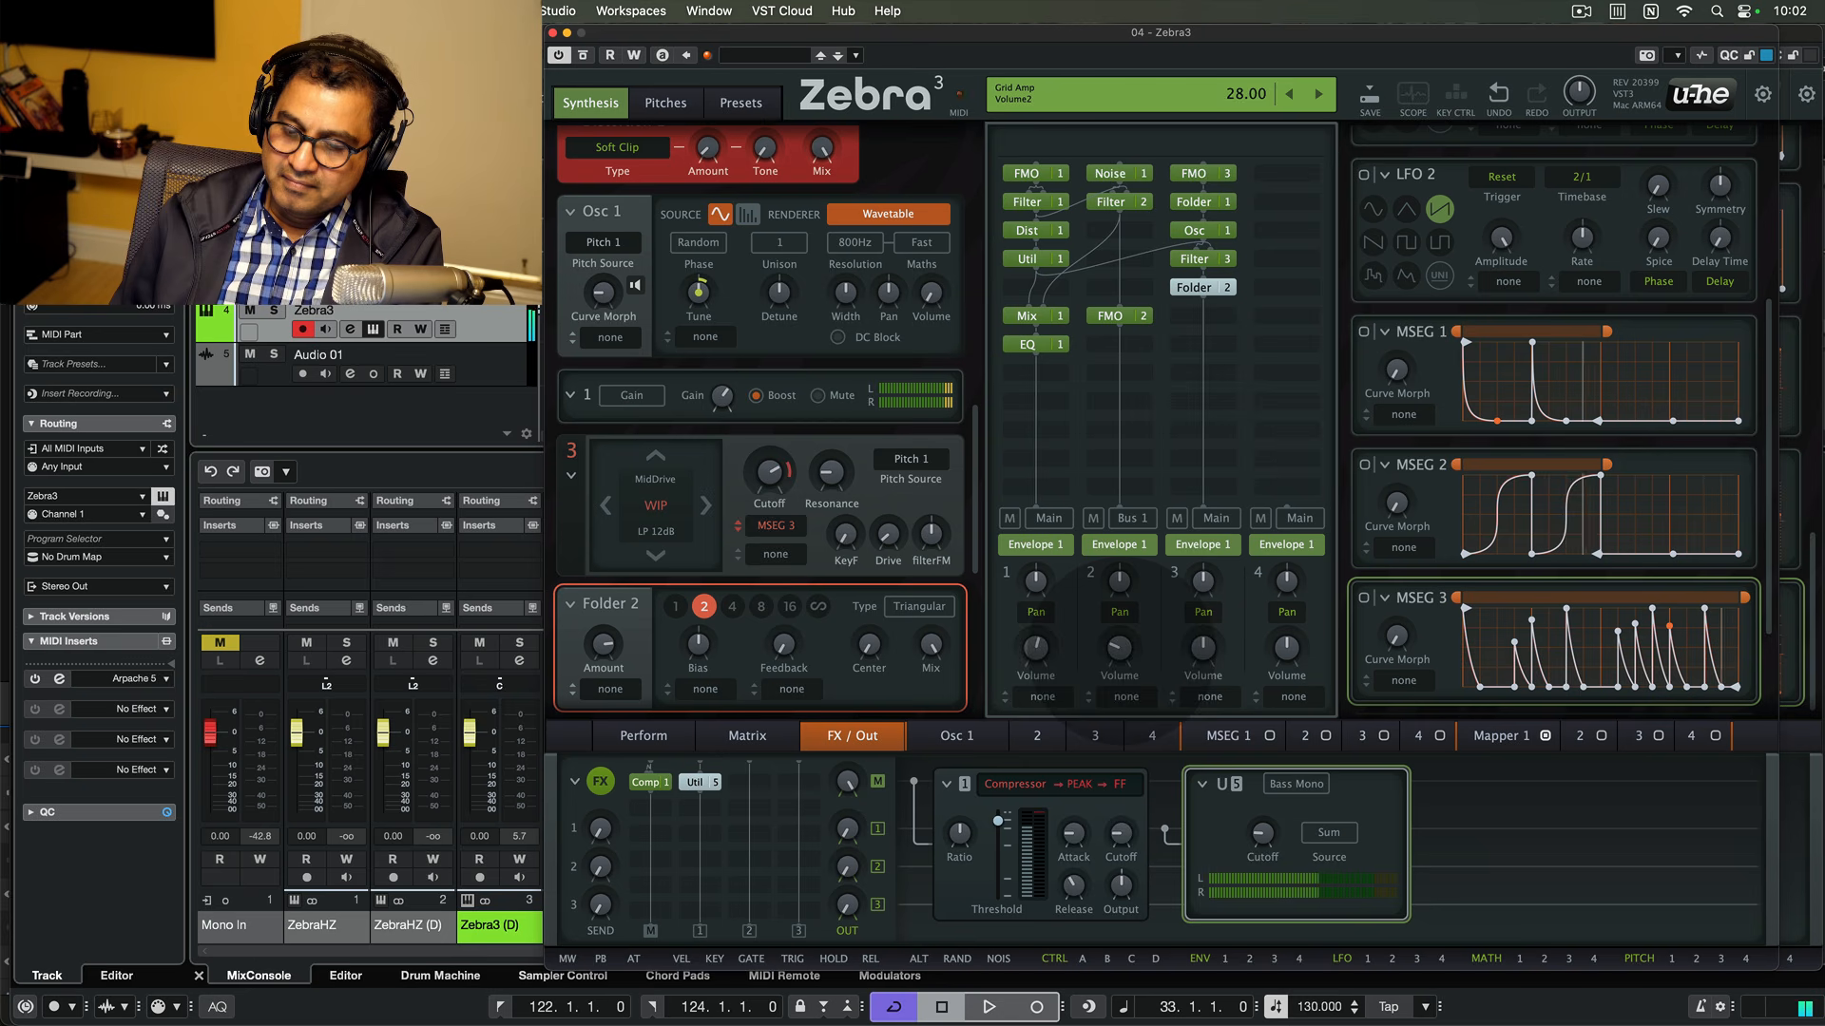
- Lower lane 2's volume to about 28 and route lane 3's output to Bus 2
left_click_drag(1121, 651, 1121, 668)
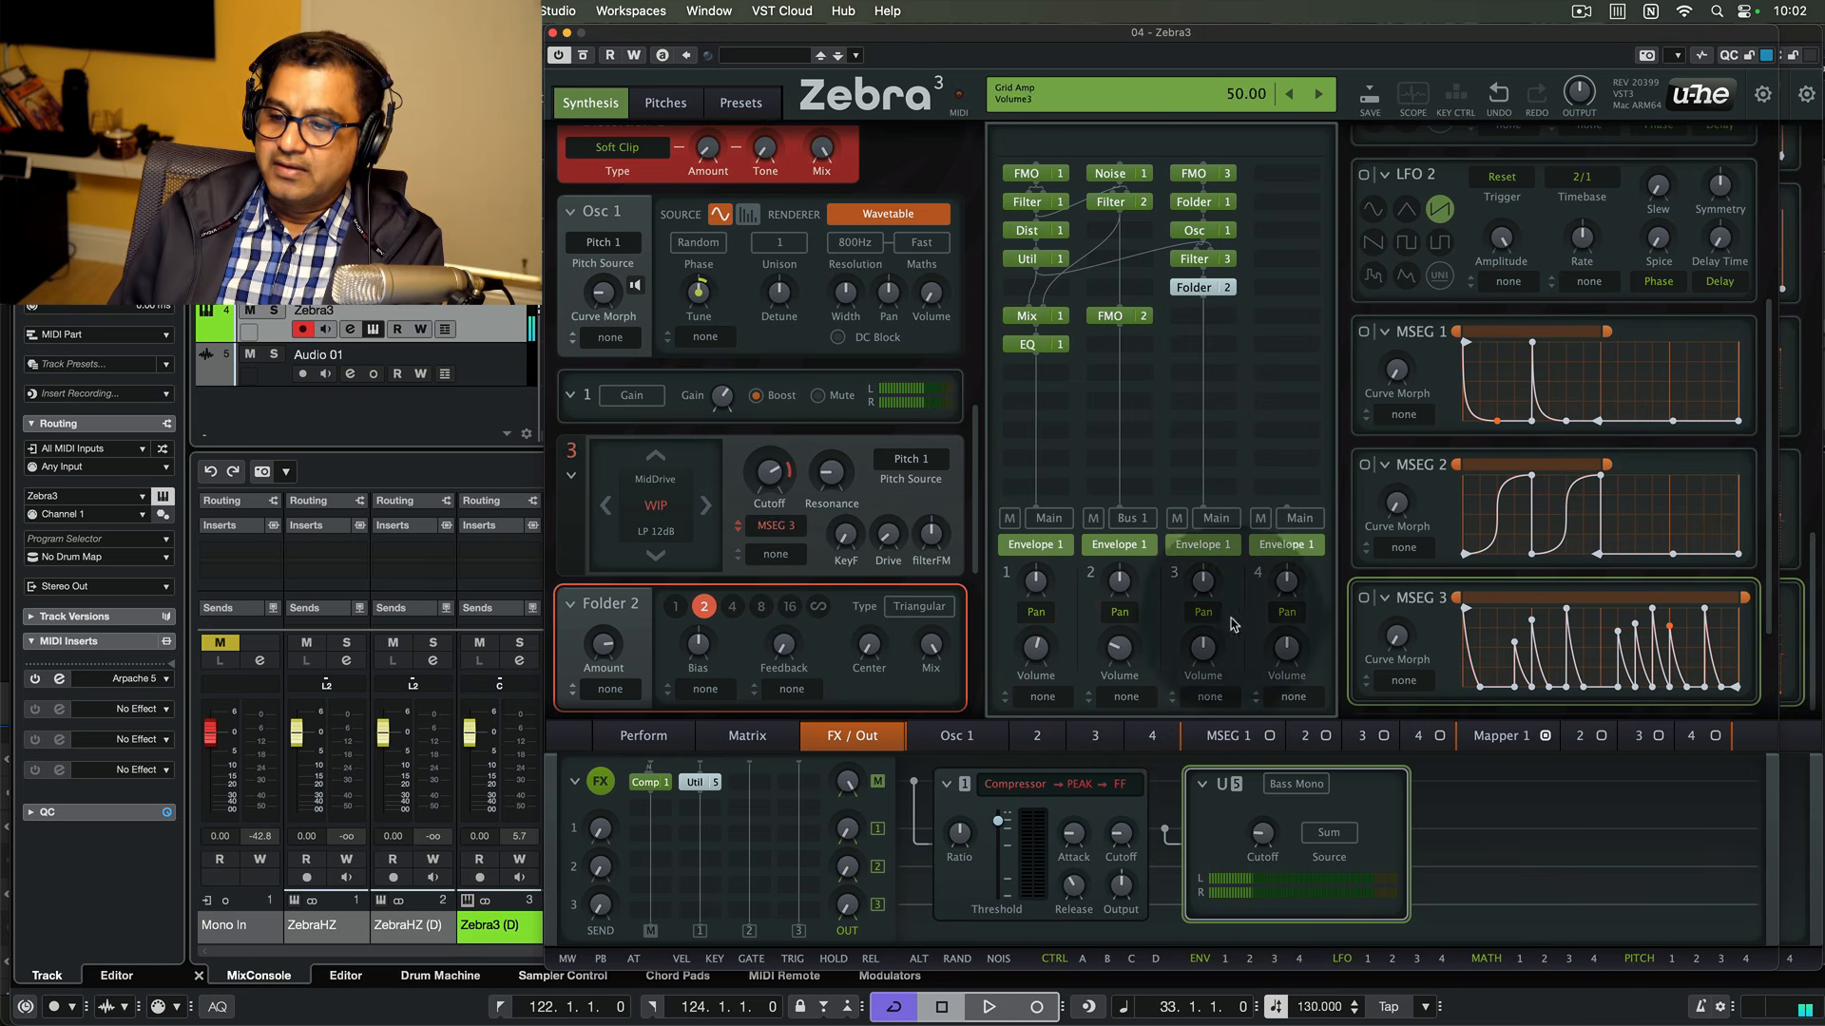
left_click(1217, 517)
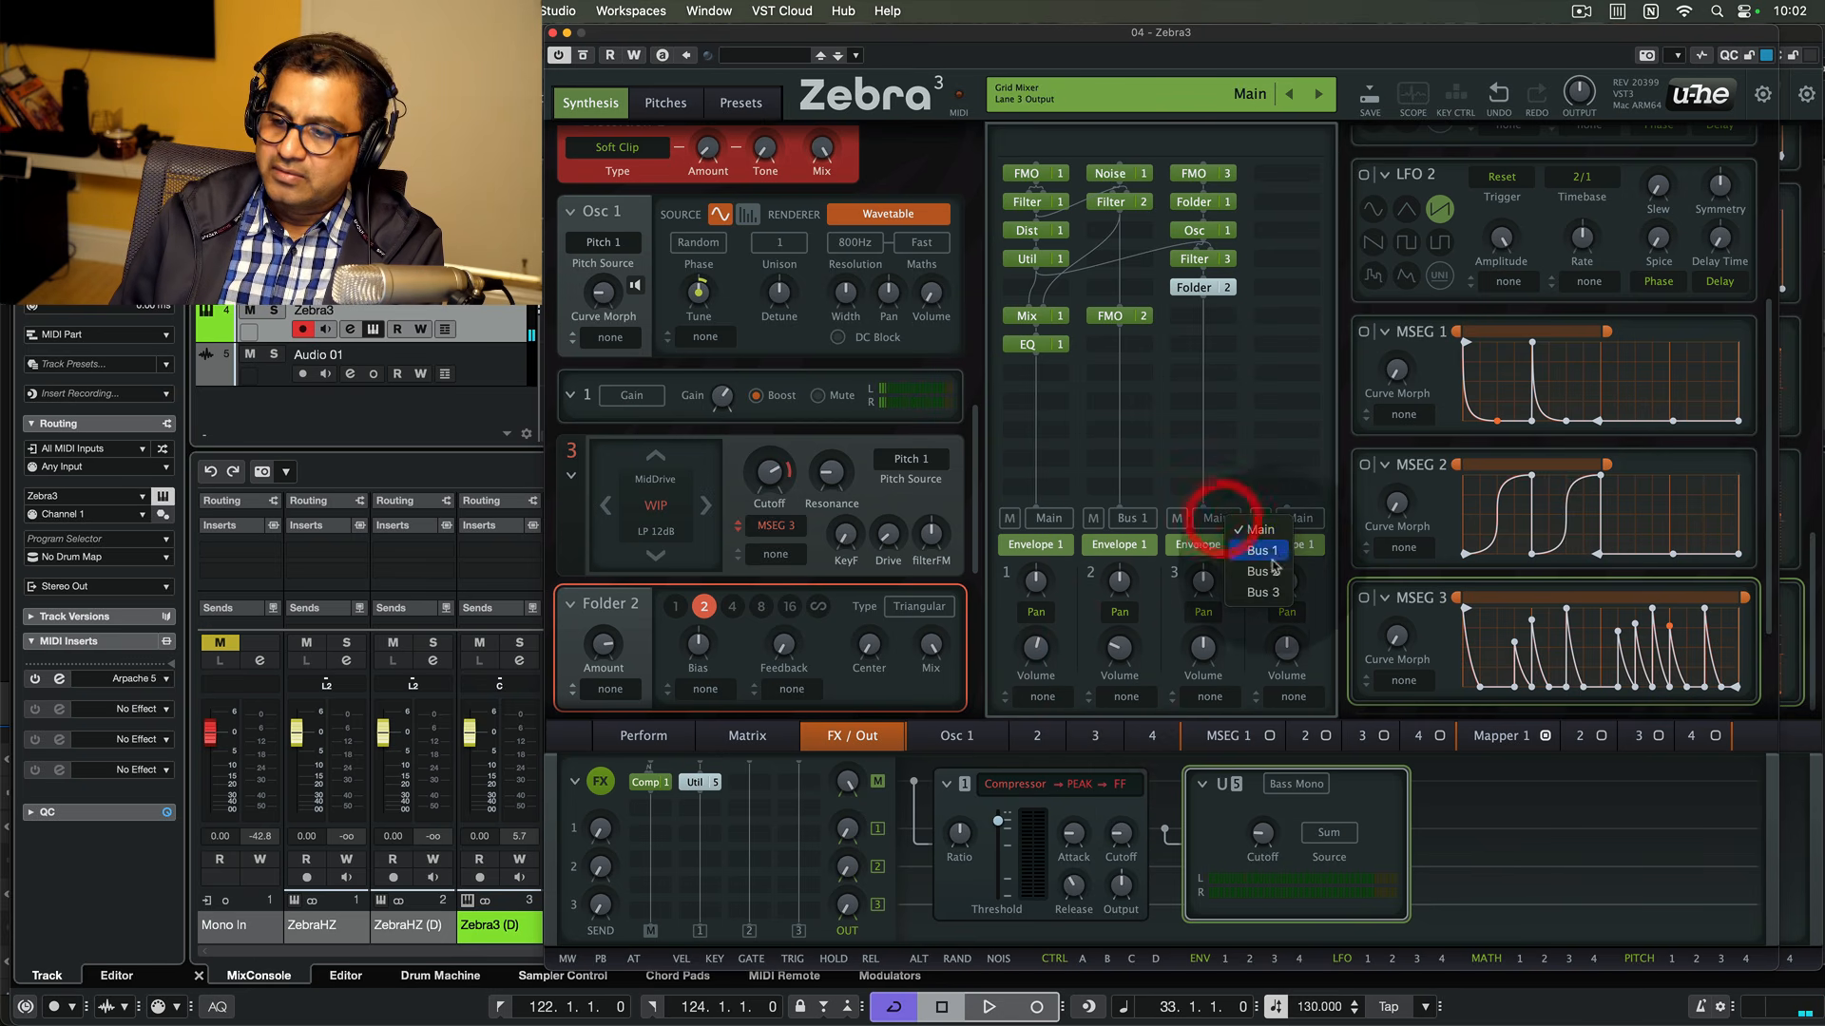
left_click(1272, 569)
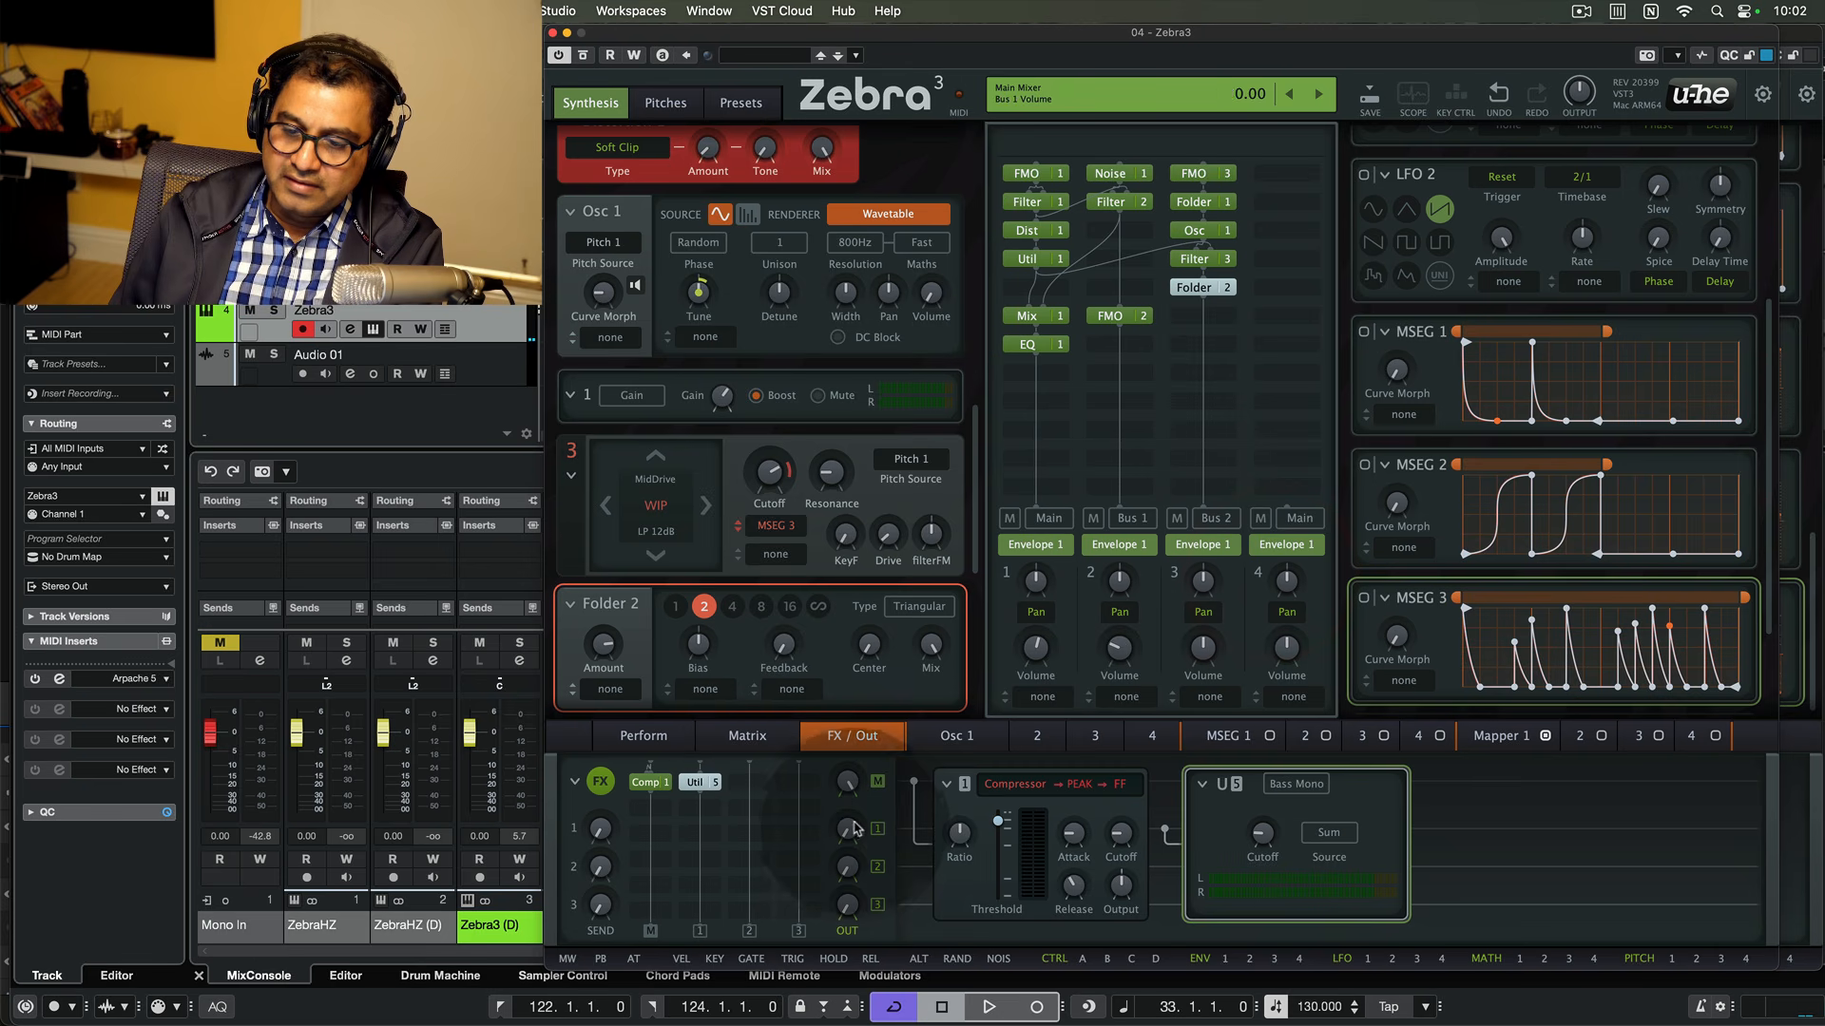
- Raise the Bus 1 output volume to about 72 and the Bus 2 output volume to about 71
left_click_drag(853, 829, 854, 780)
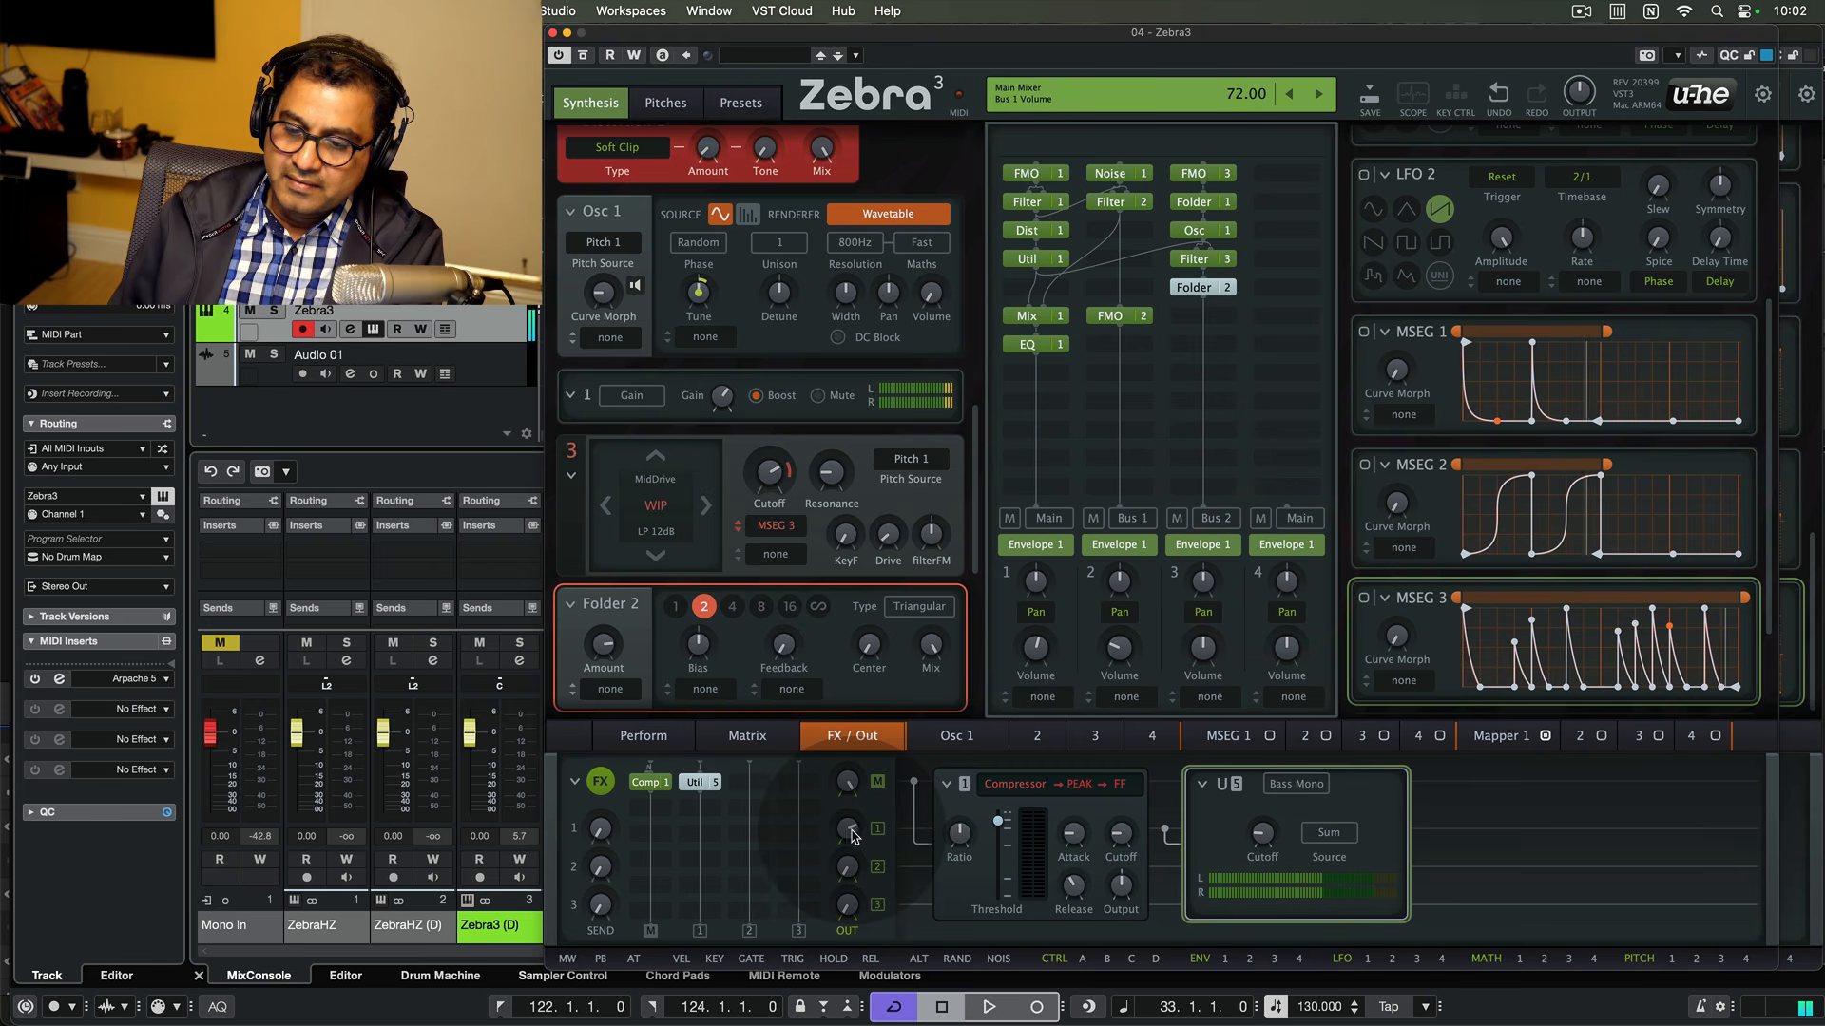
left_click(878, 867)
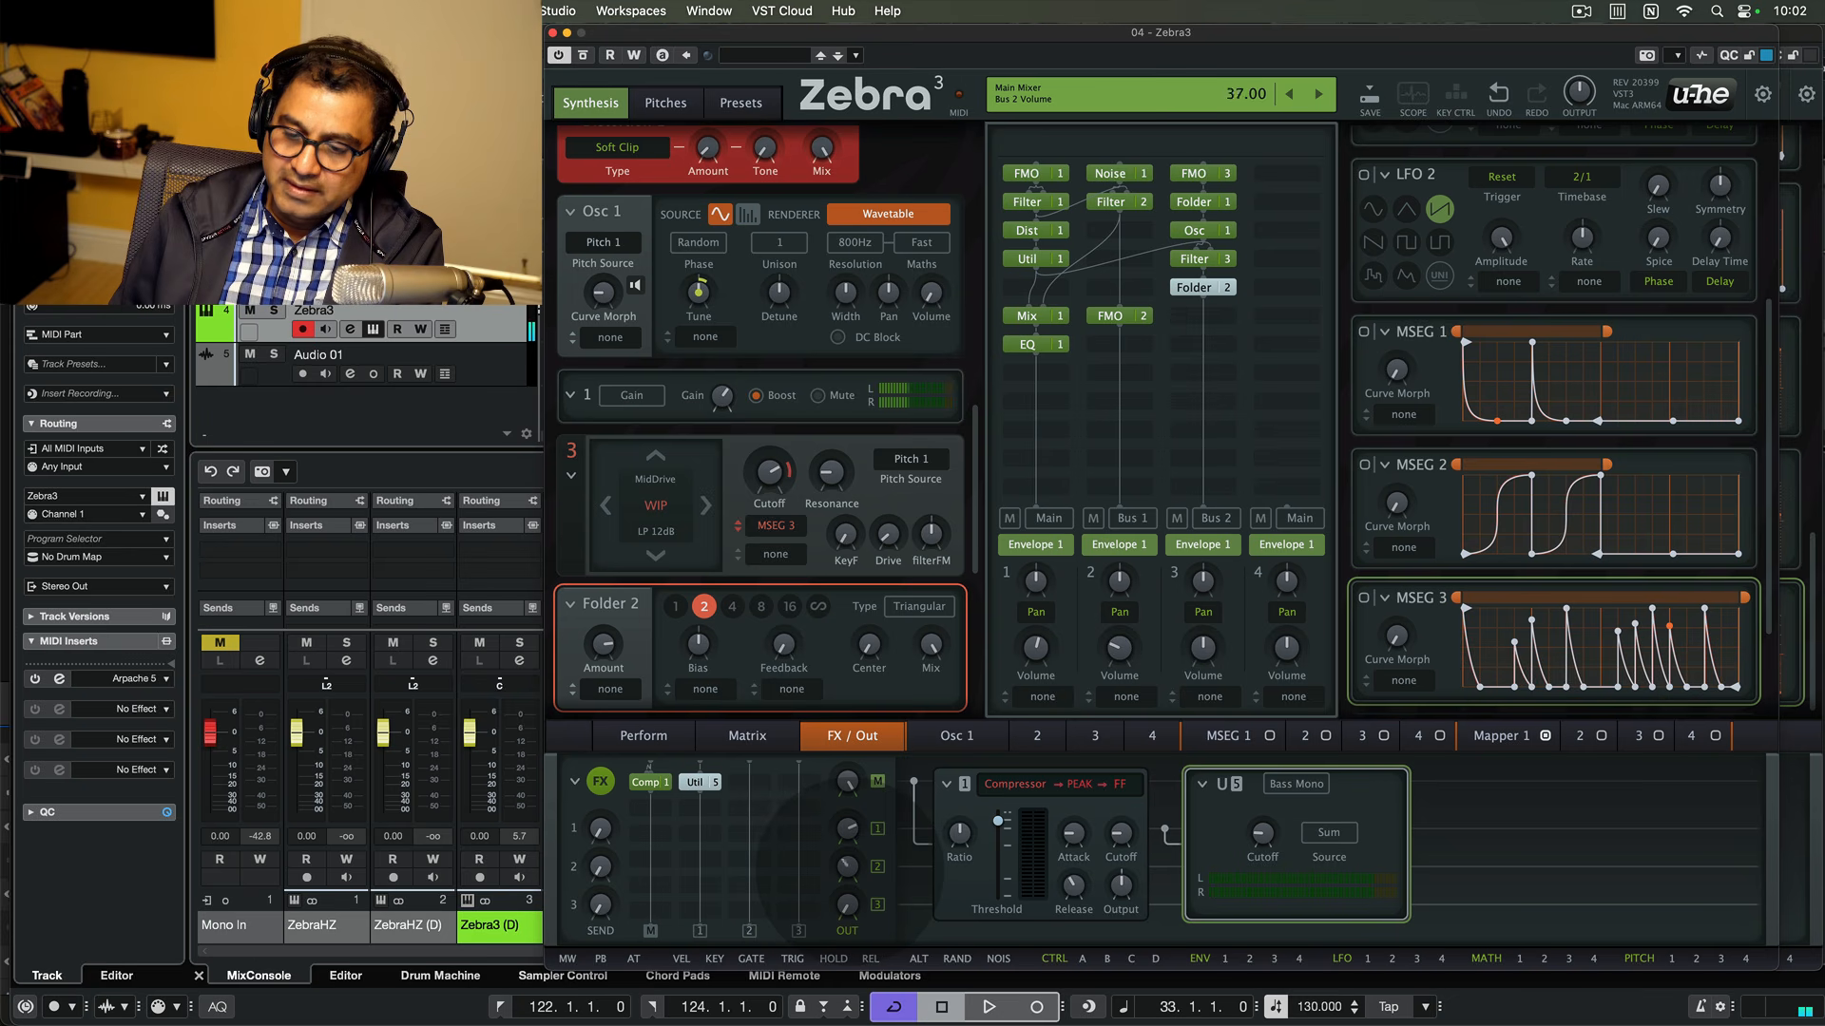
double_click(849, 870)
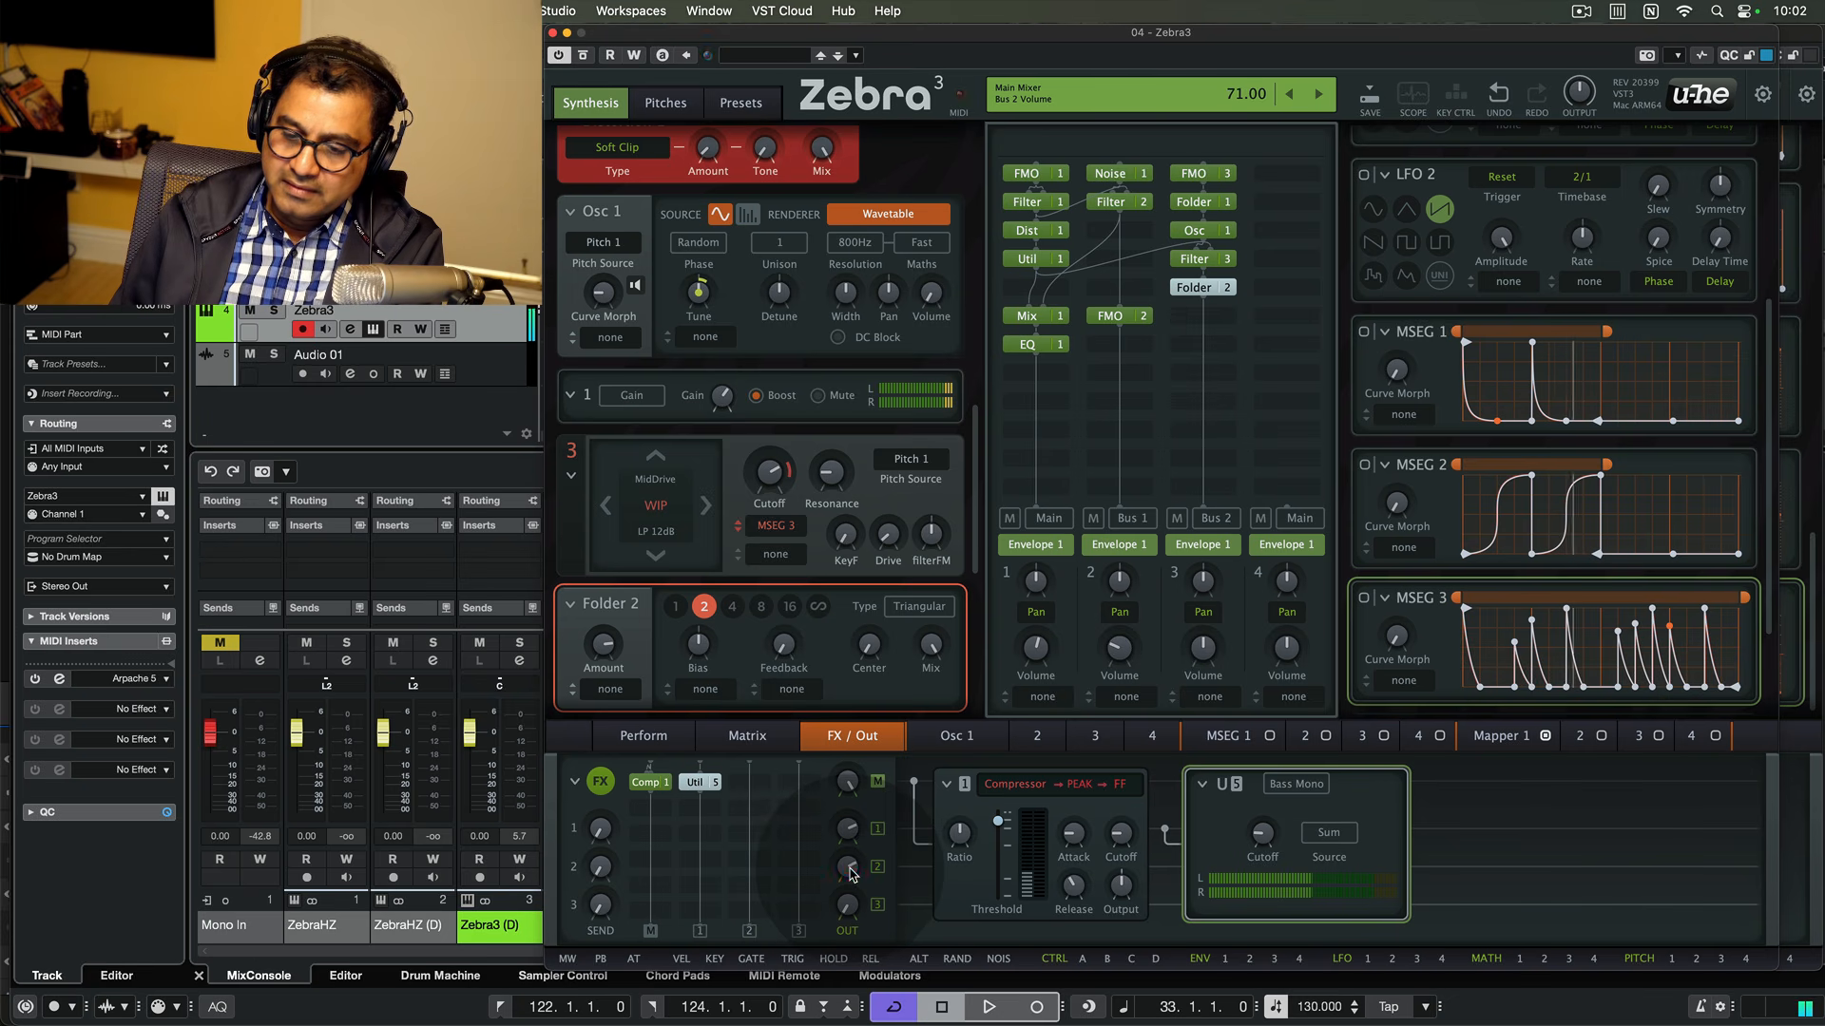
double_click(849, 868)
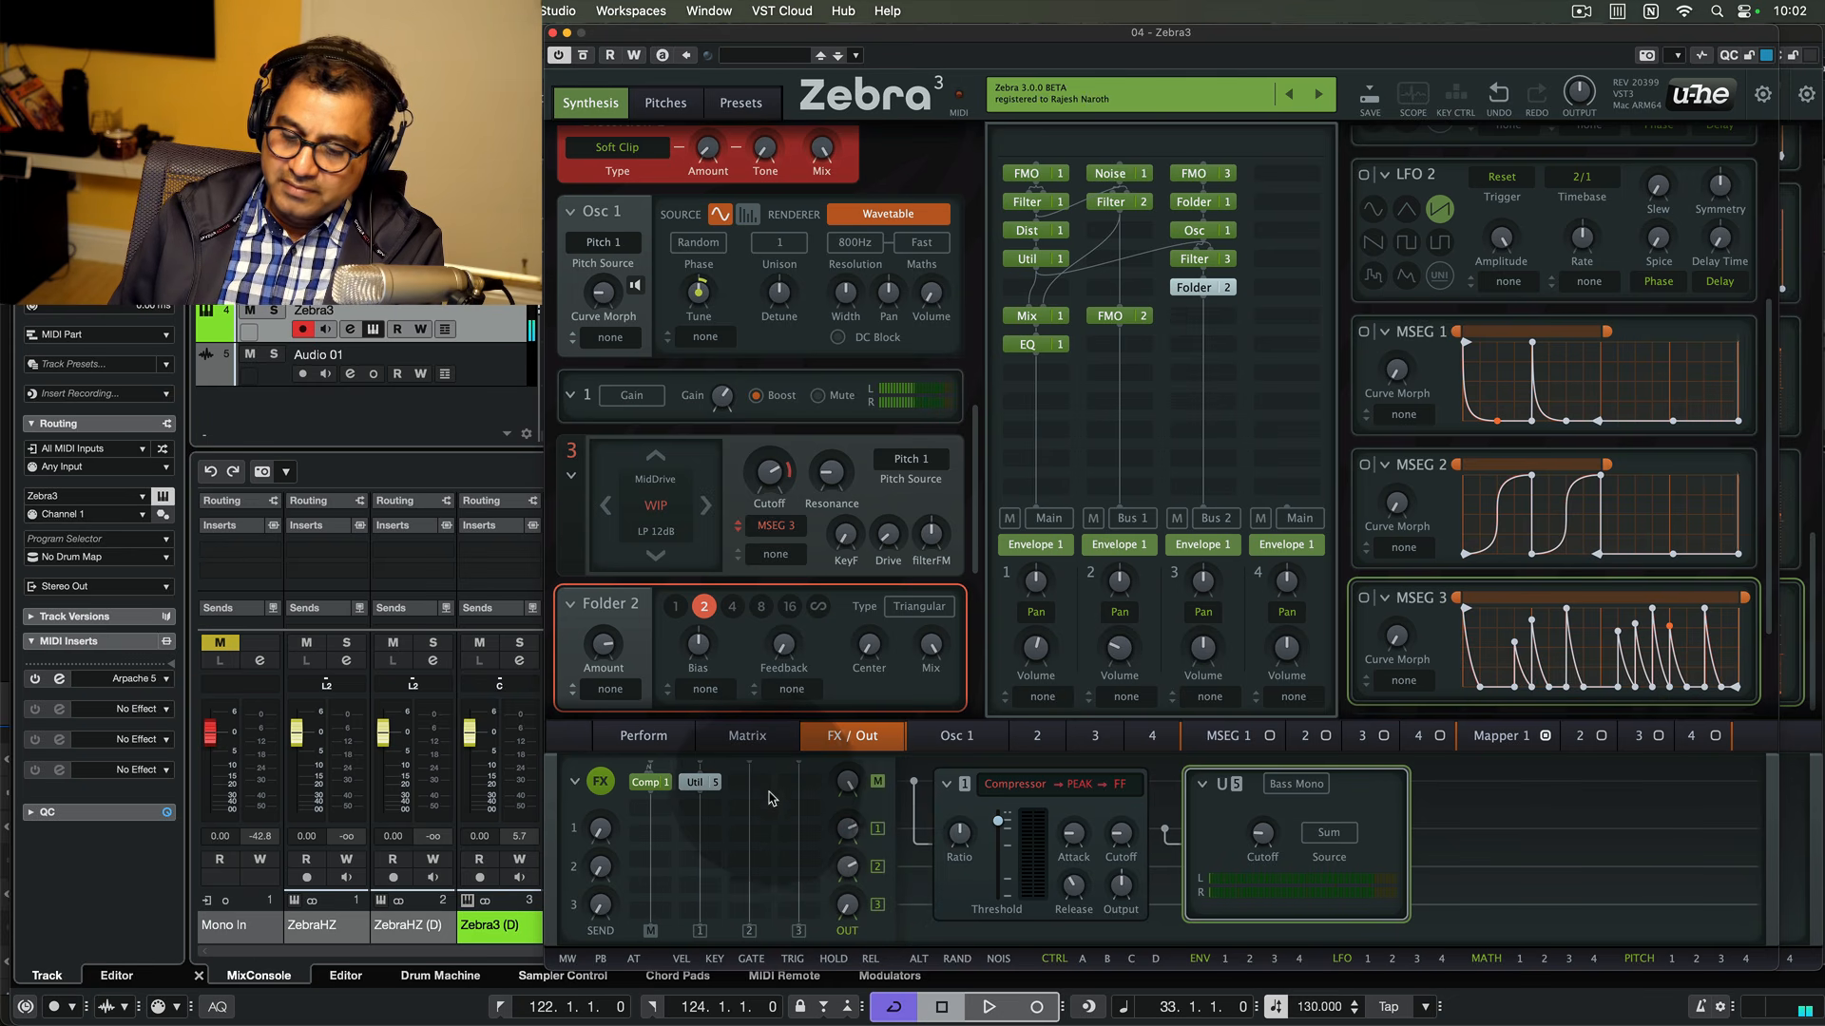
- Add Comp 2 to the Bus 2 lane of the effects grid
left_click(765, 791)
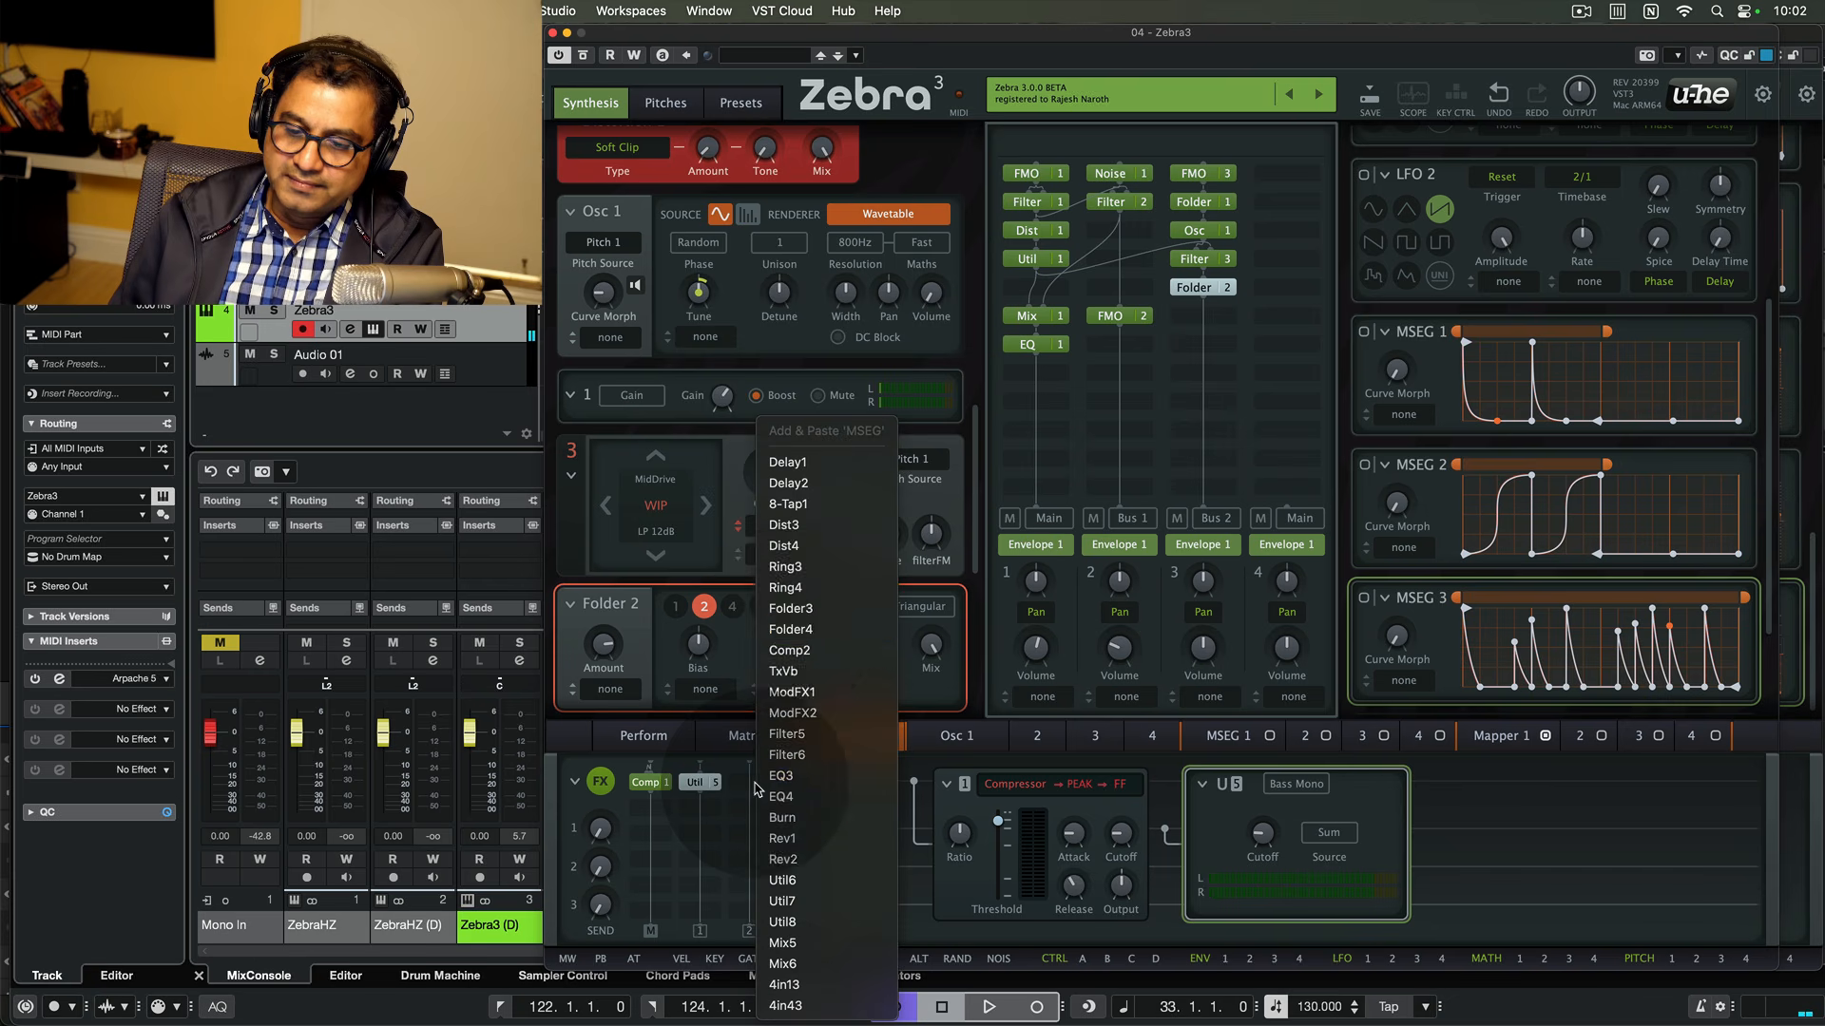
left_click(785, 650)
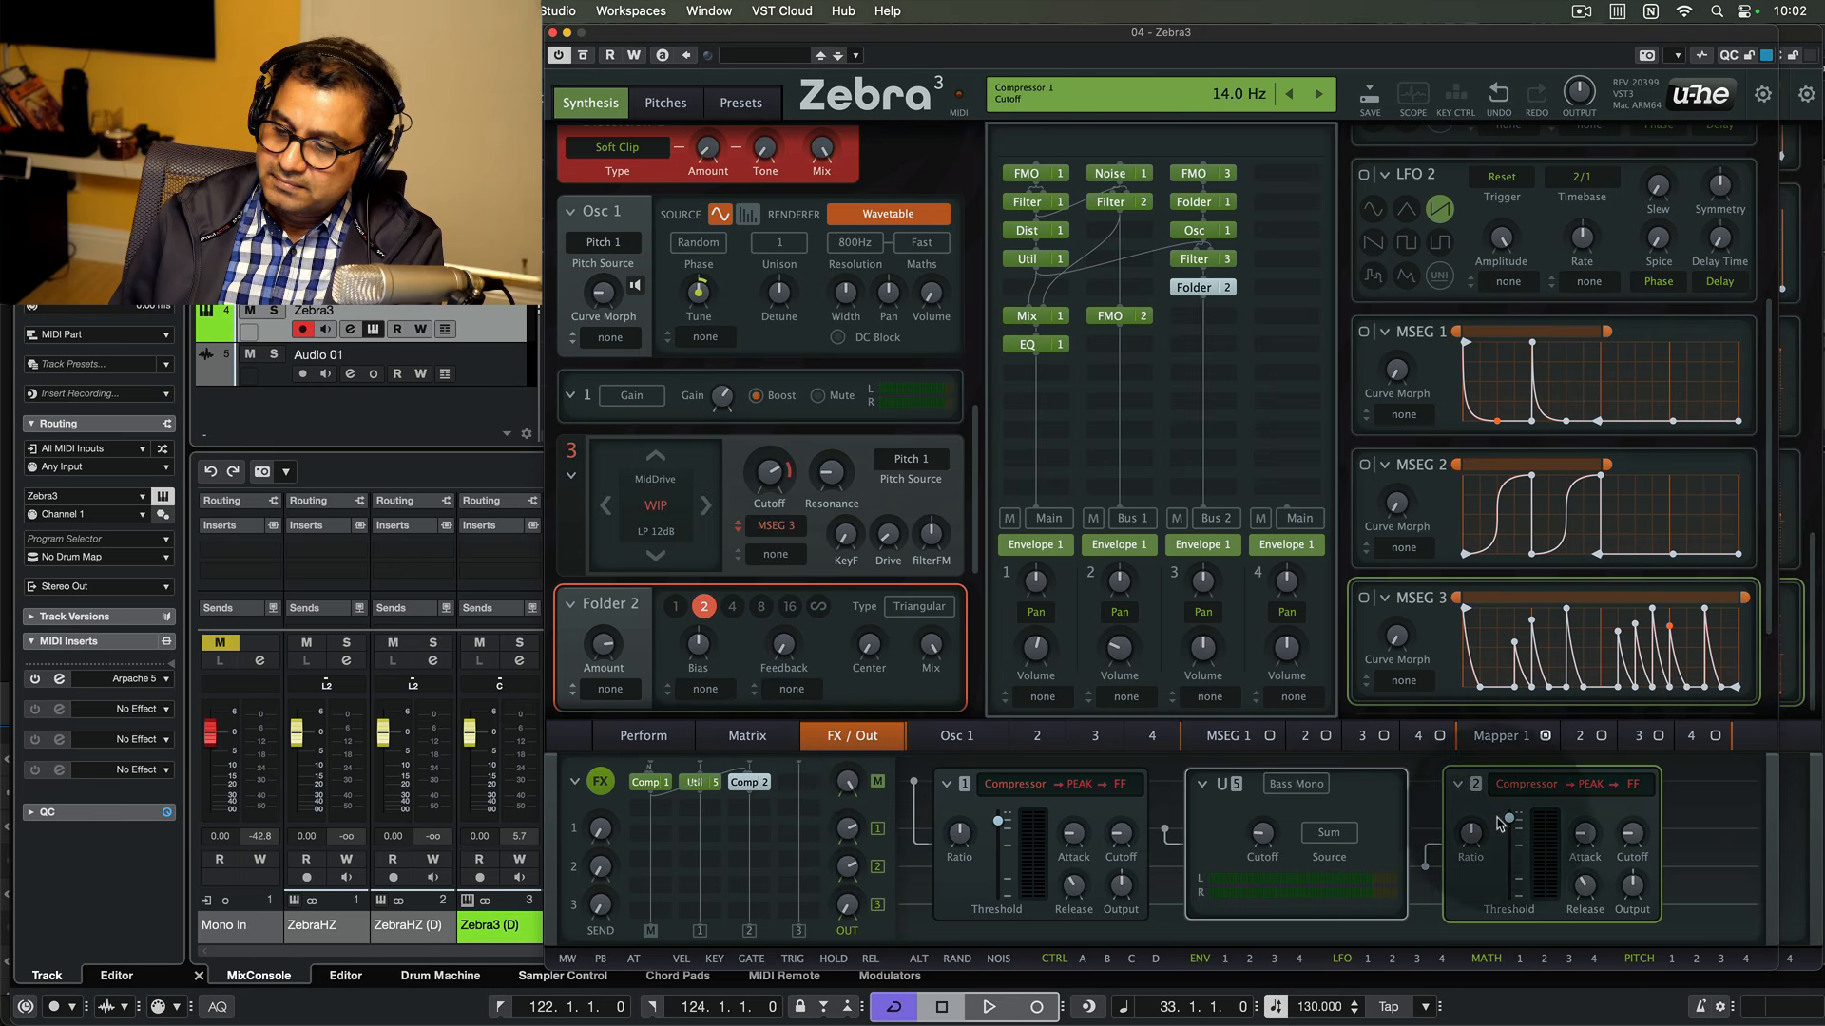
- Lower Compressor 2's threshold slightly and add Rev 1 and Delay 1 beneath it in the Bus 2 effects lane
left_click_drag(1510, 821, 1507, 834)
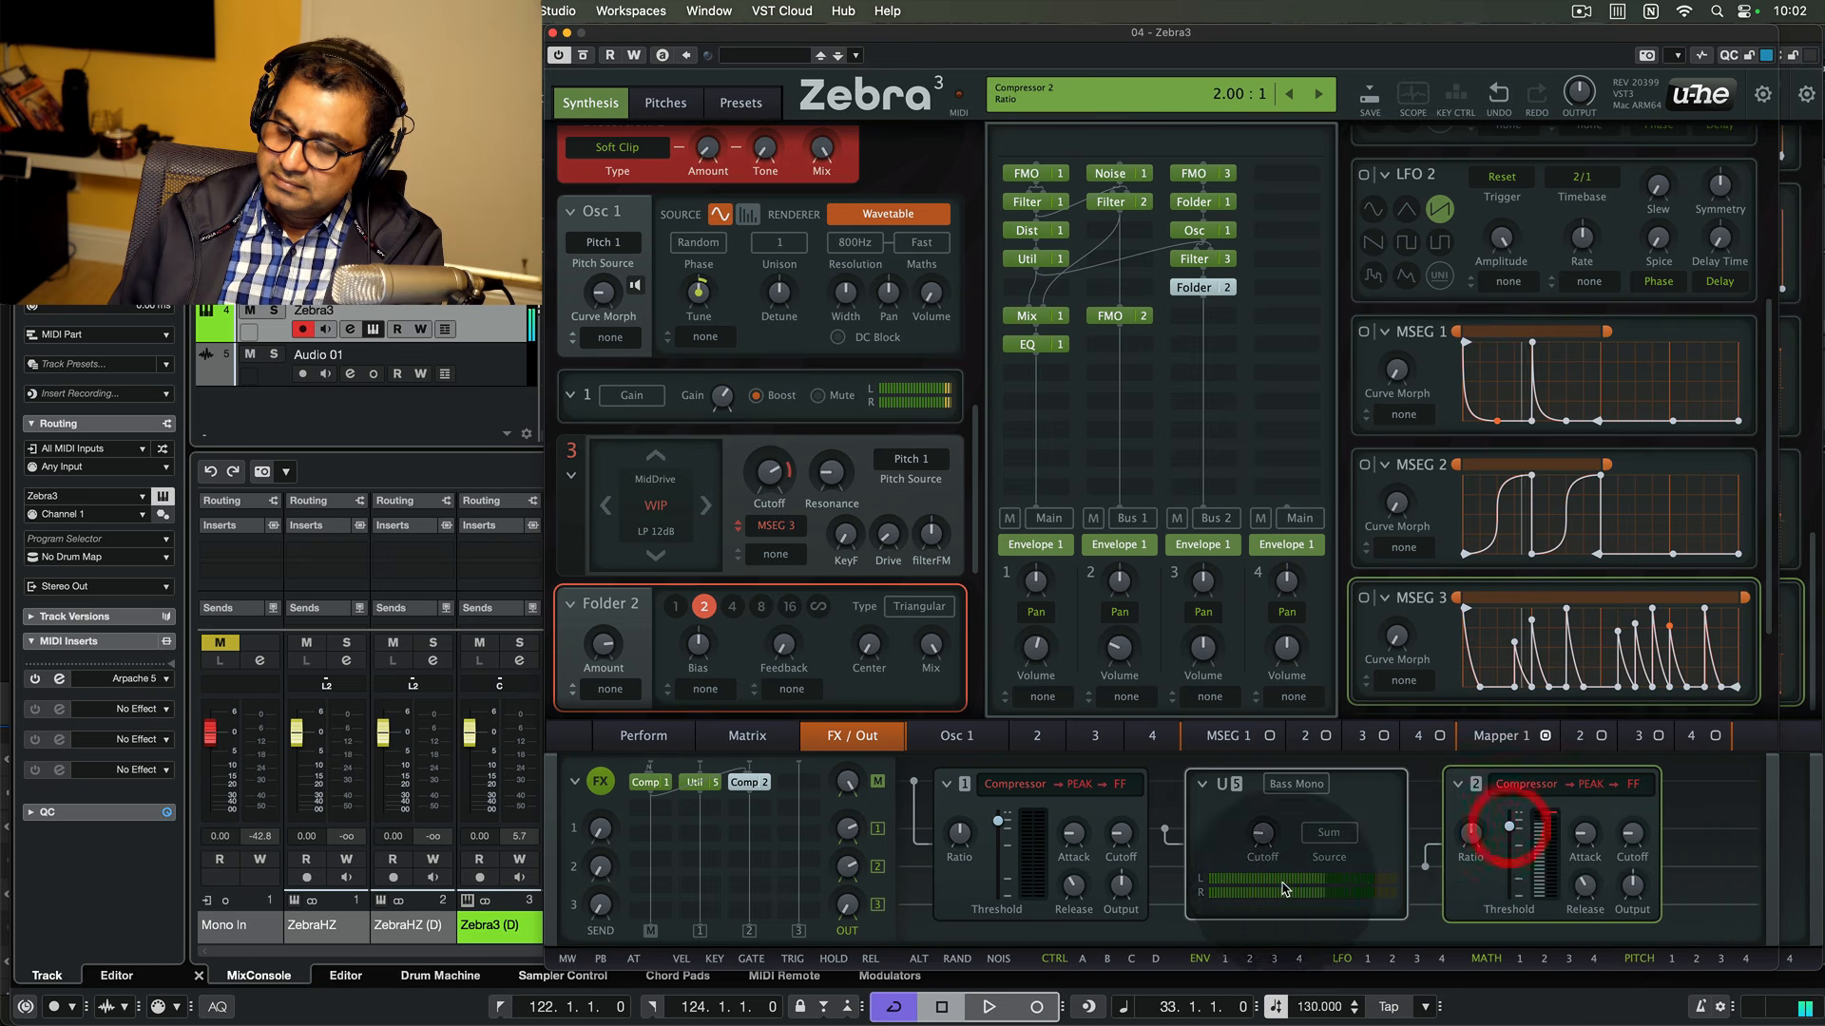
left_click(761, 813)
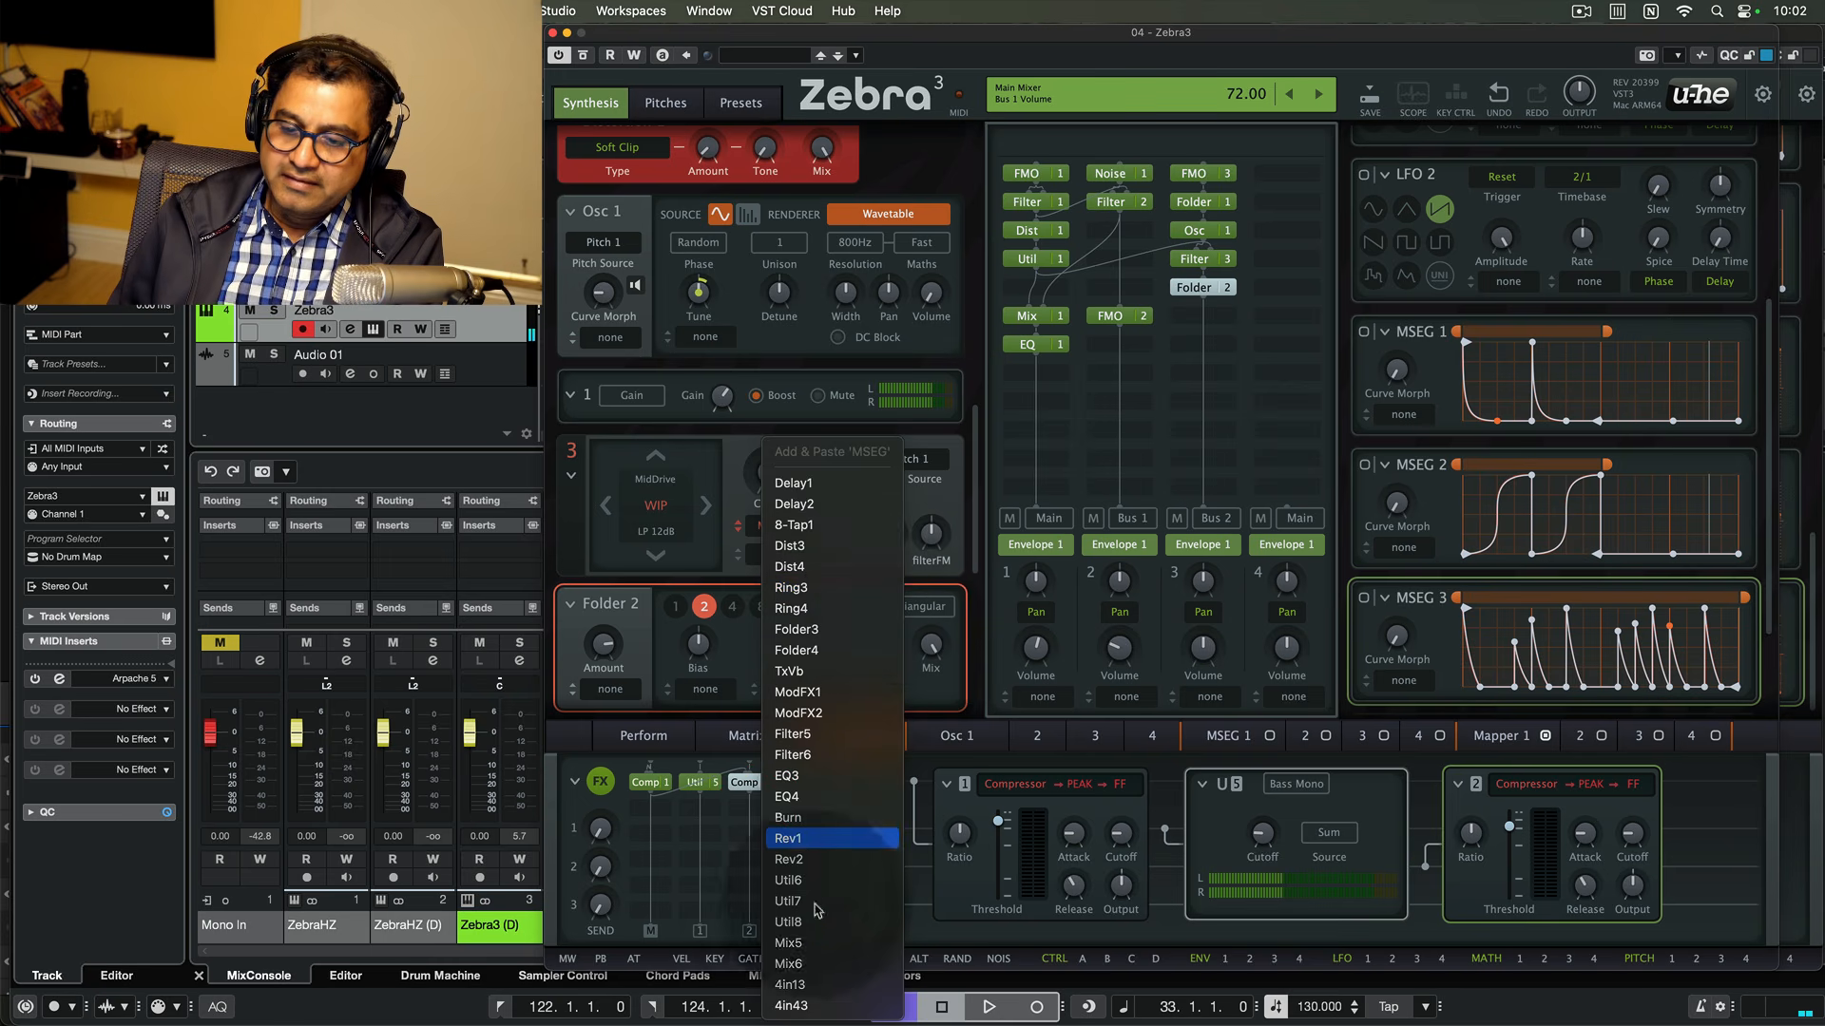
left_click(794, 838)
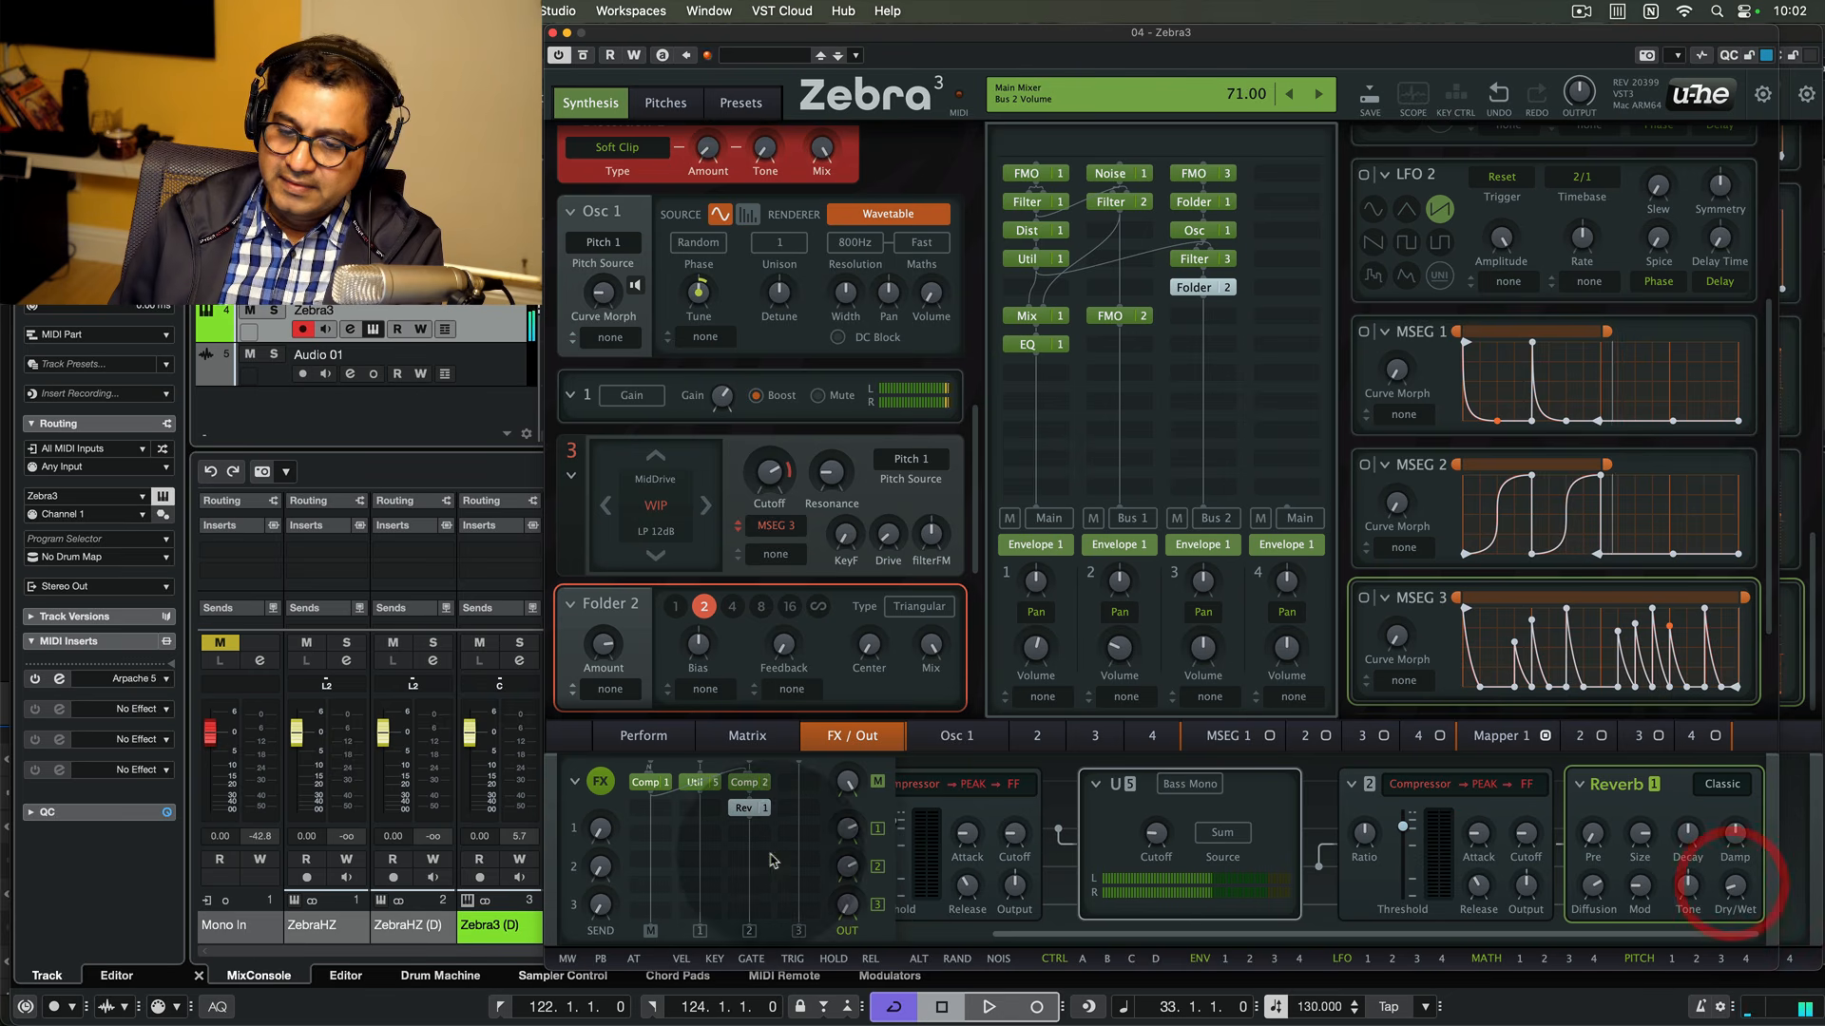
left_click(751, 828)
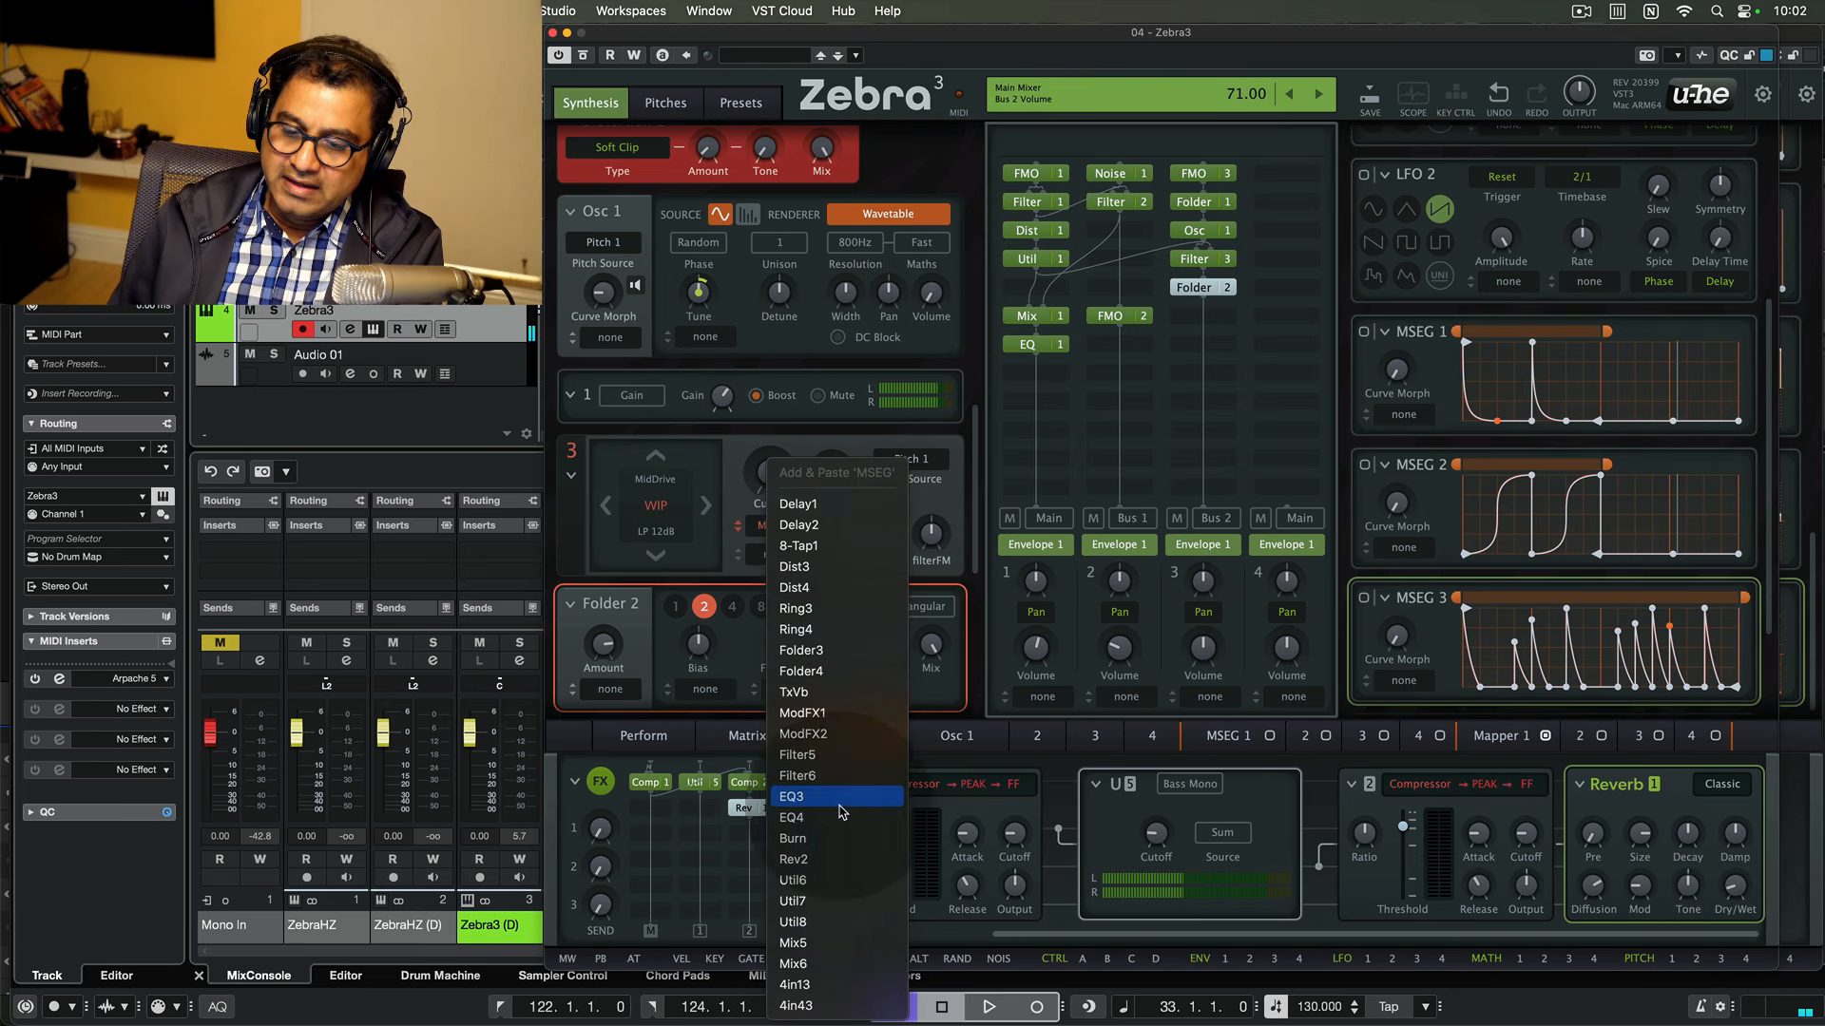
left_click(817, 515)
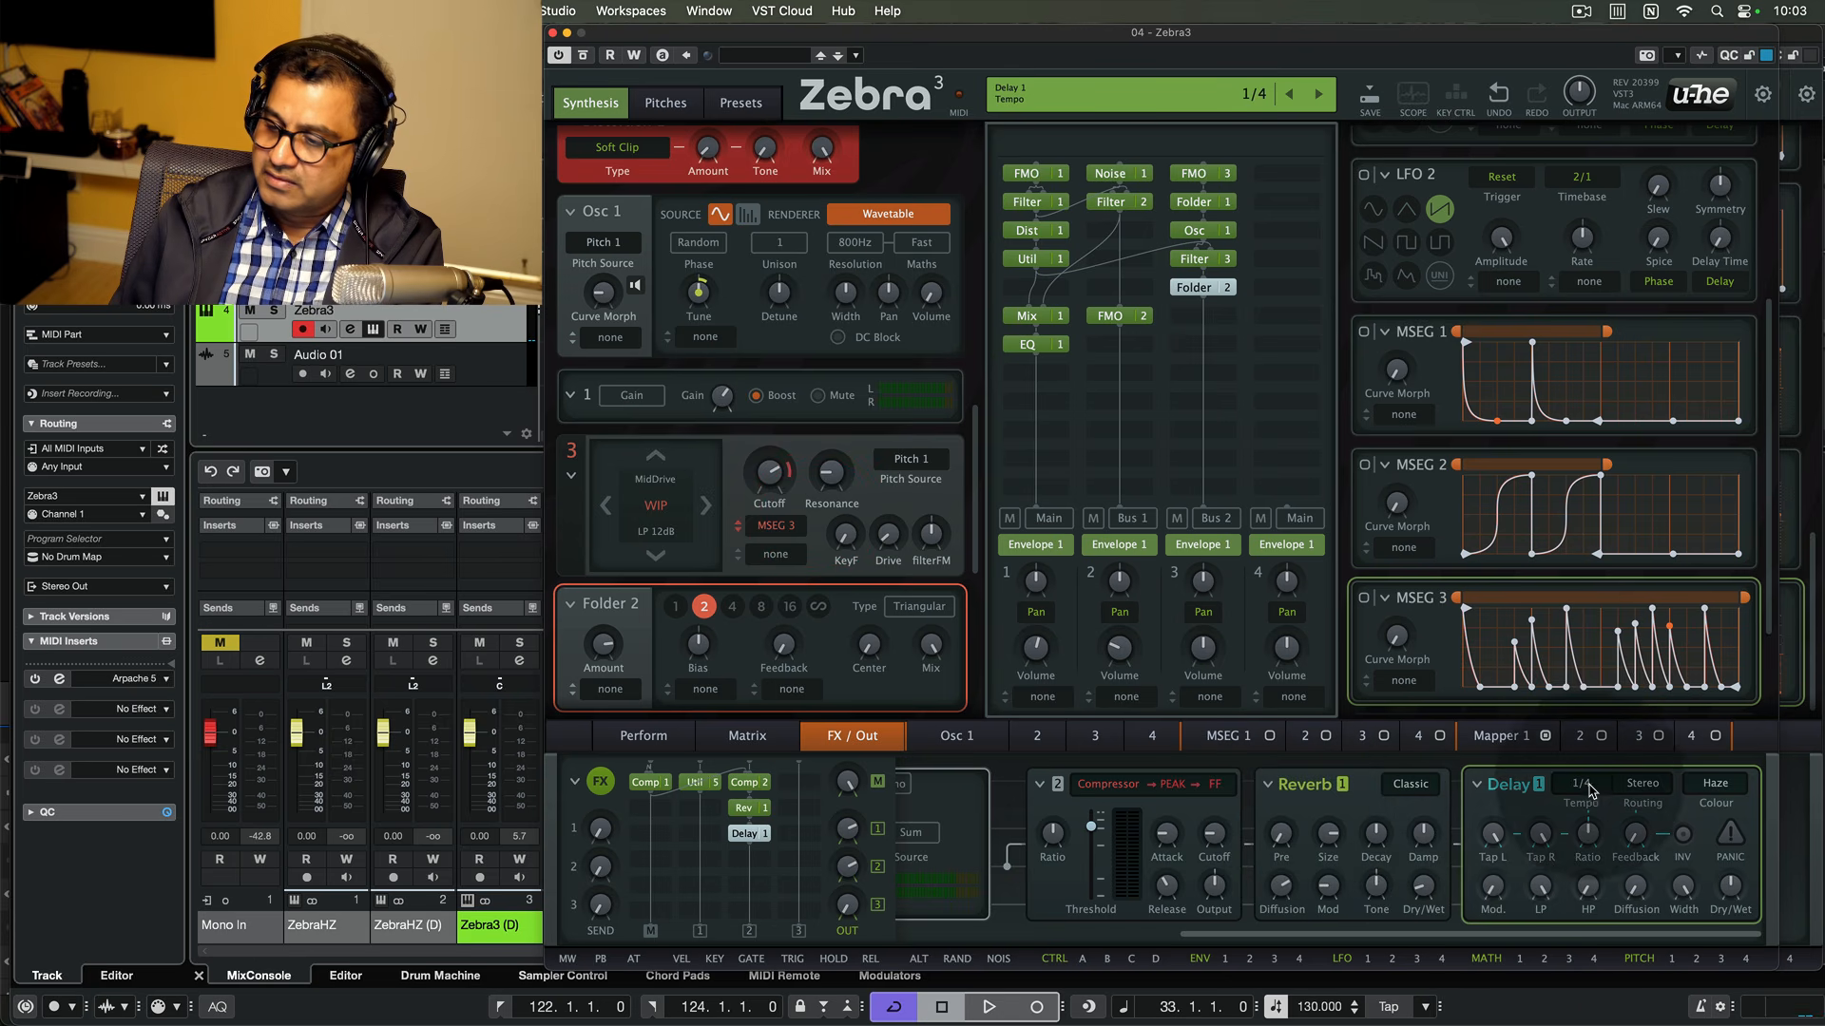
- Set Delay 1's tempo to 1/4 D, adjust its high-pass to about 4, and fine-tune its feedback
left_click(1587, 788)
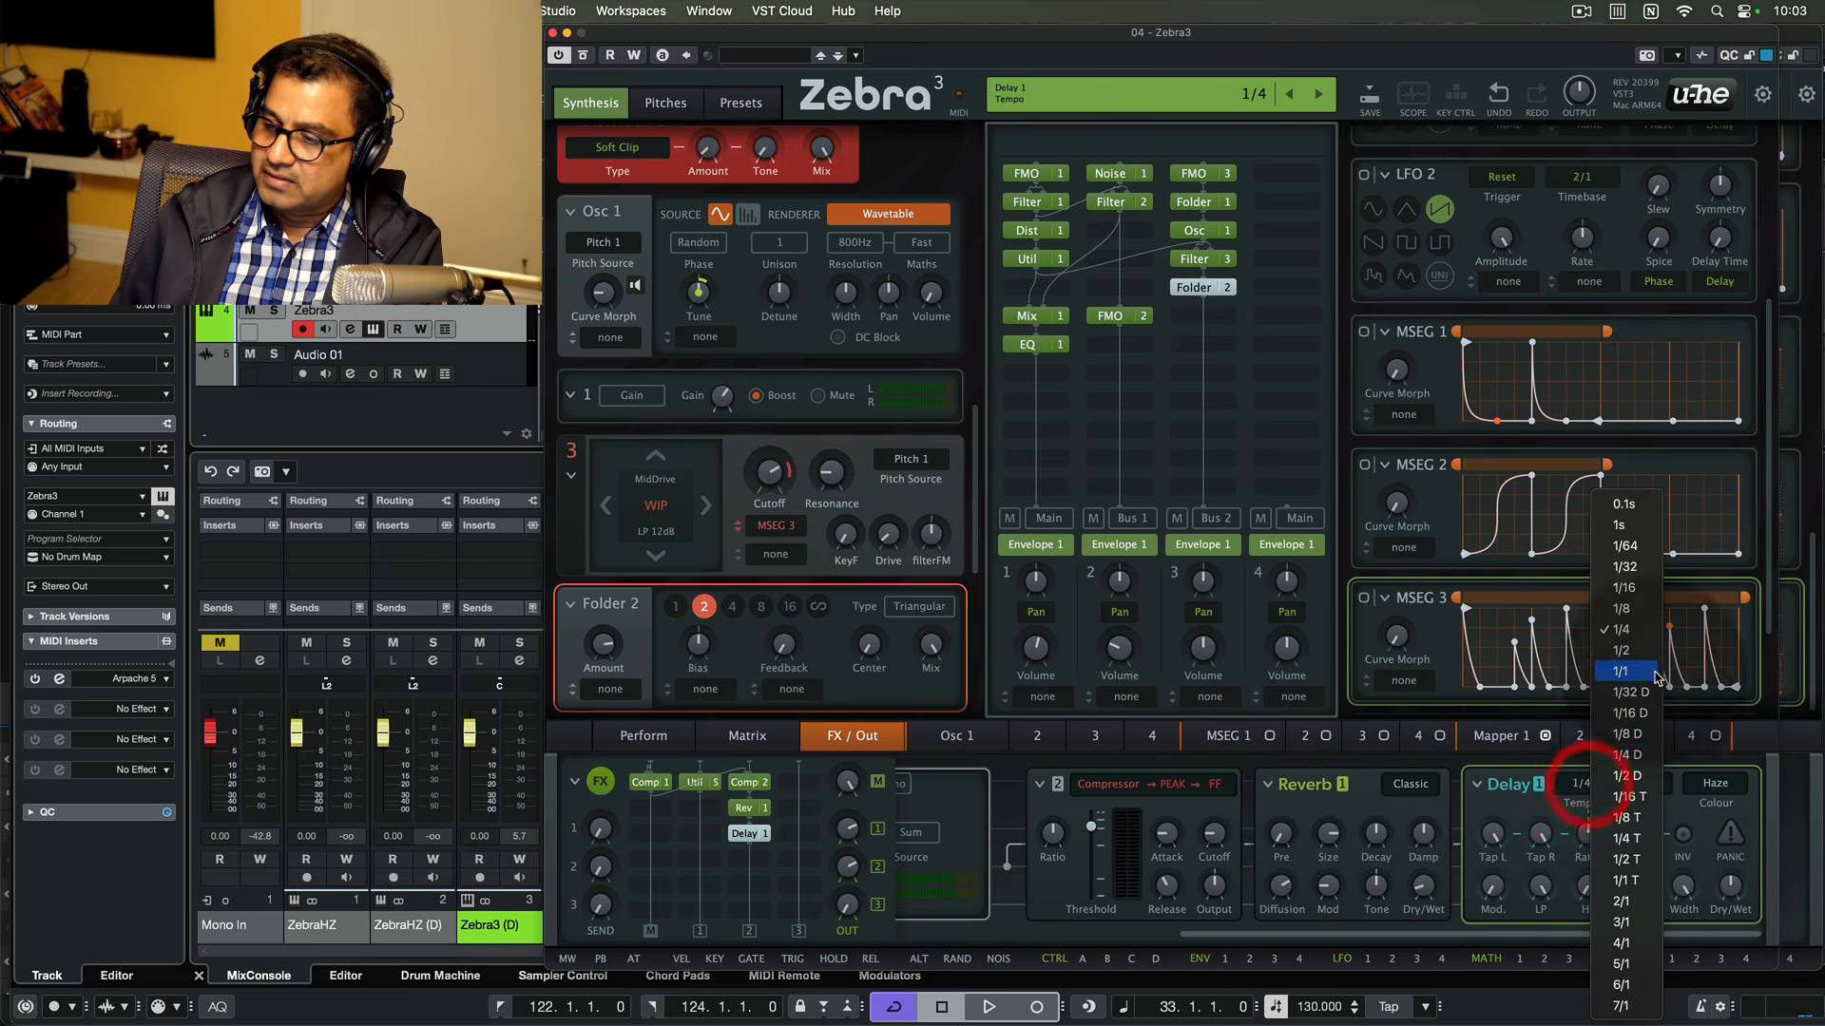
left_click(1638, 756)
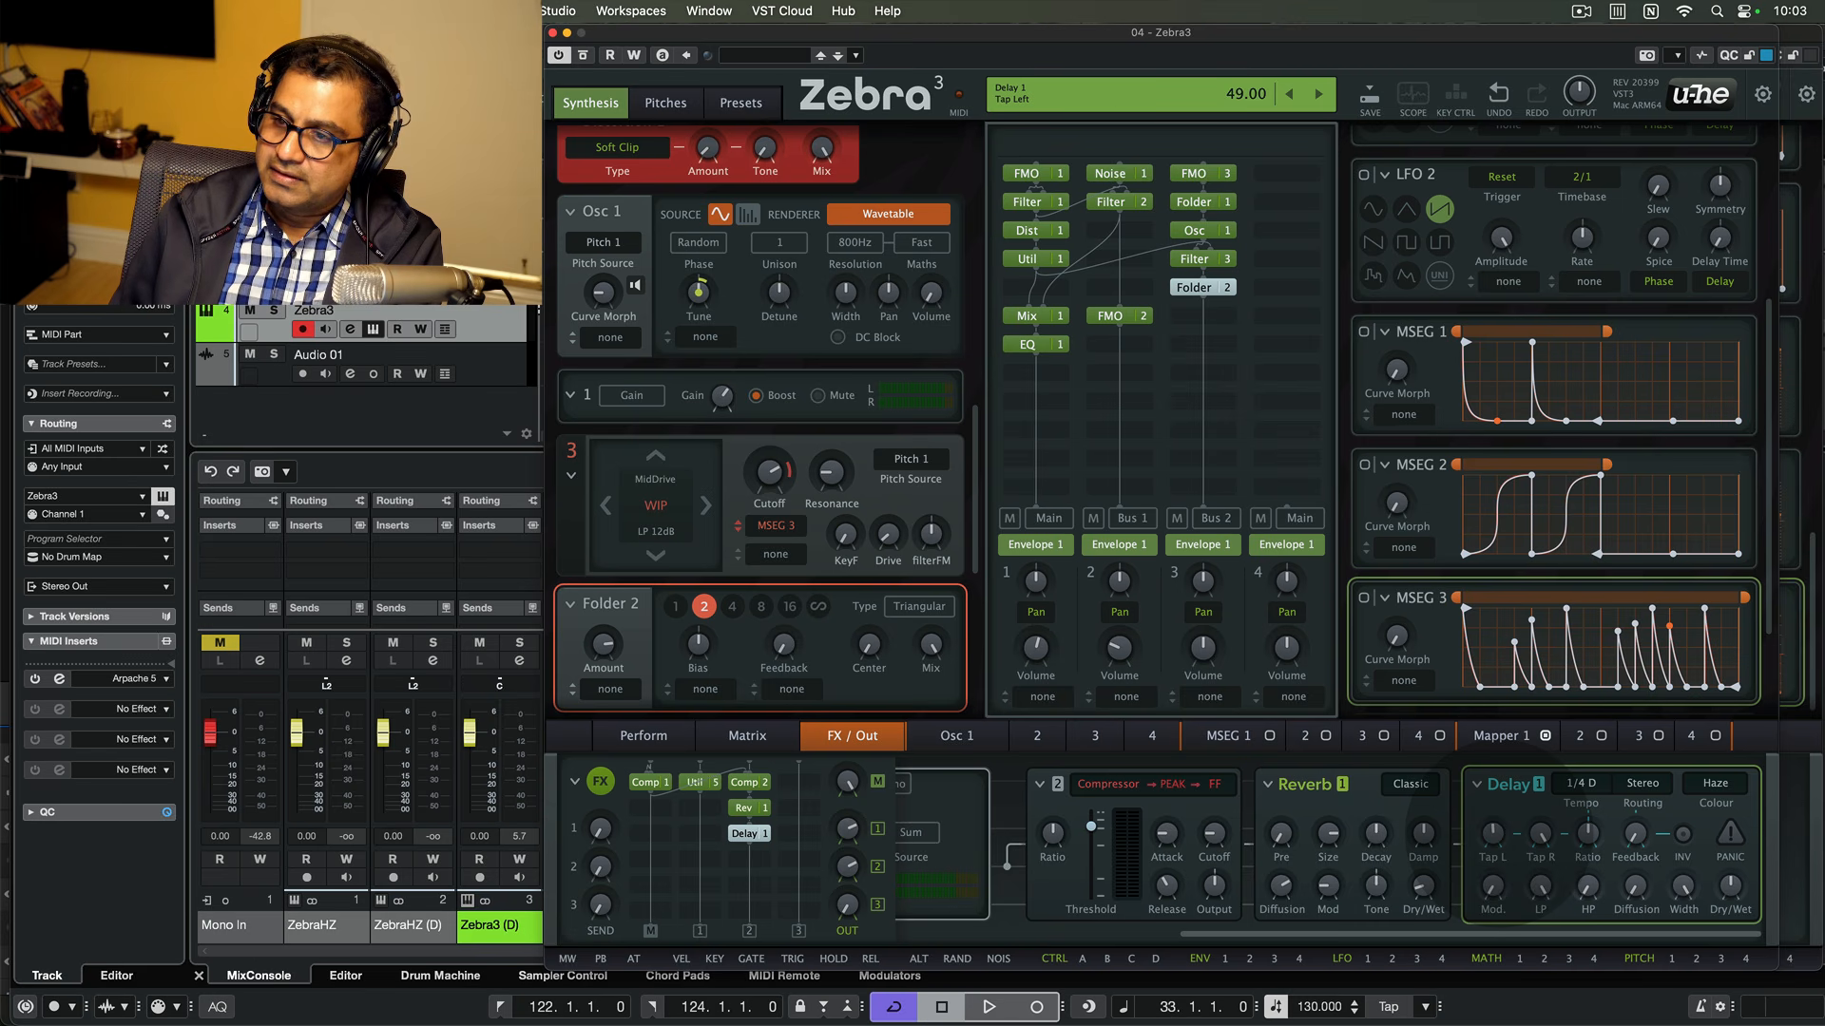
left_click(1542, 866)
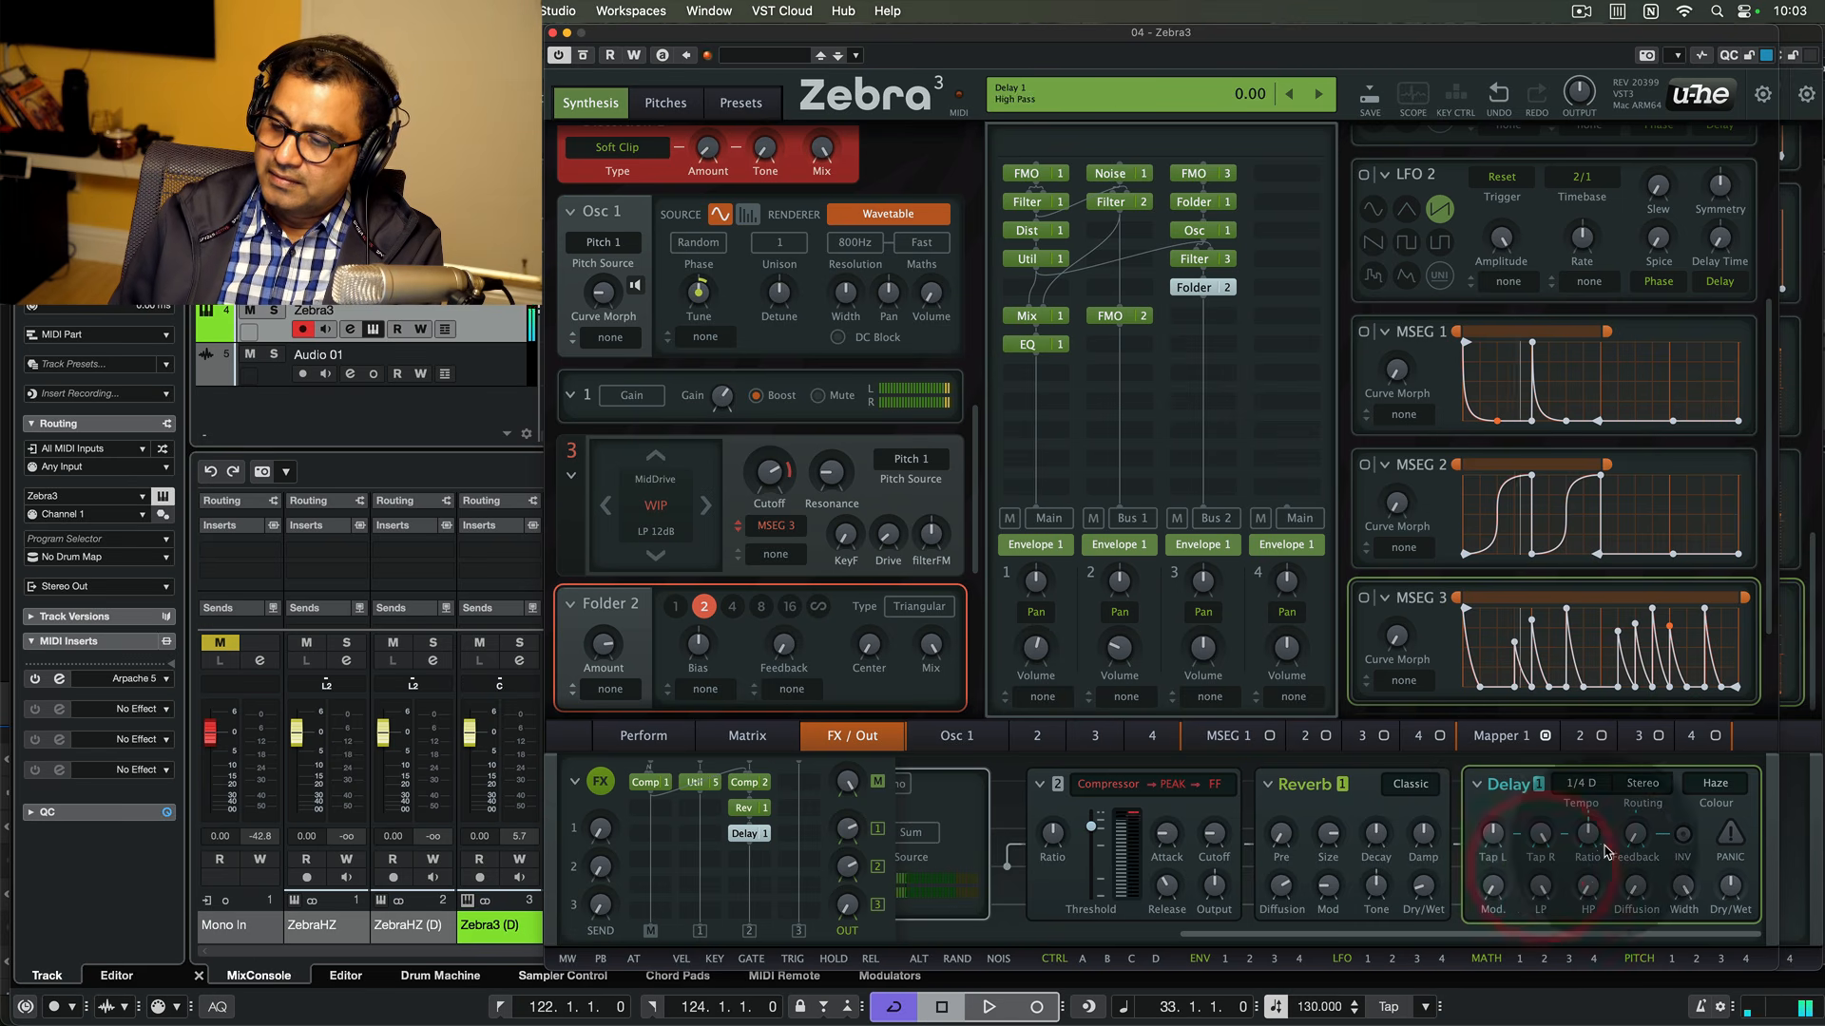
left_click(1586, 889)
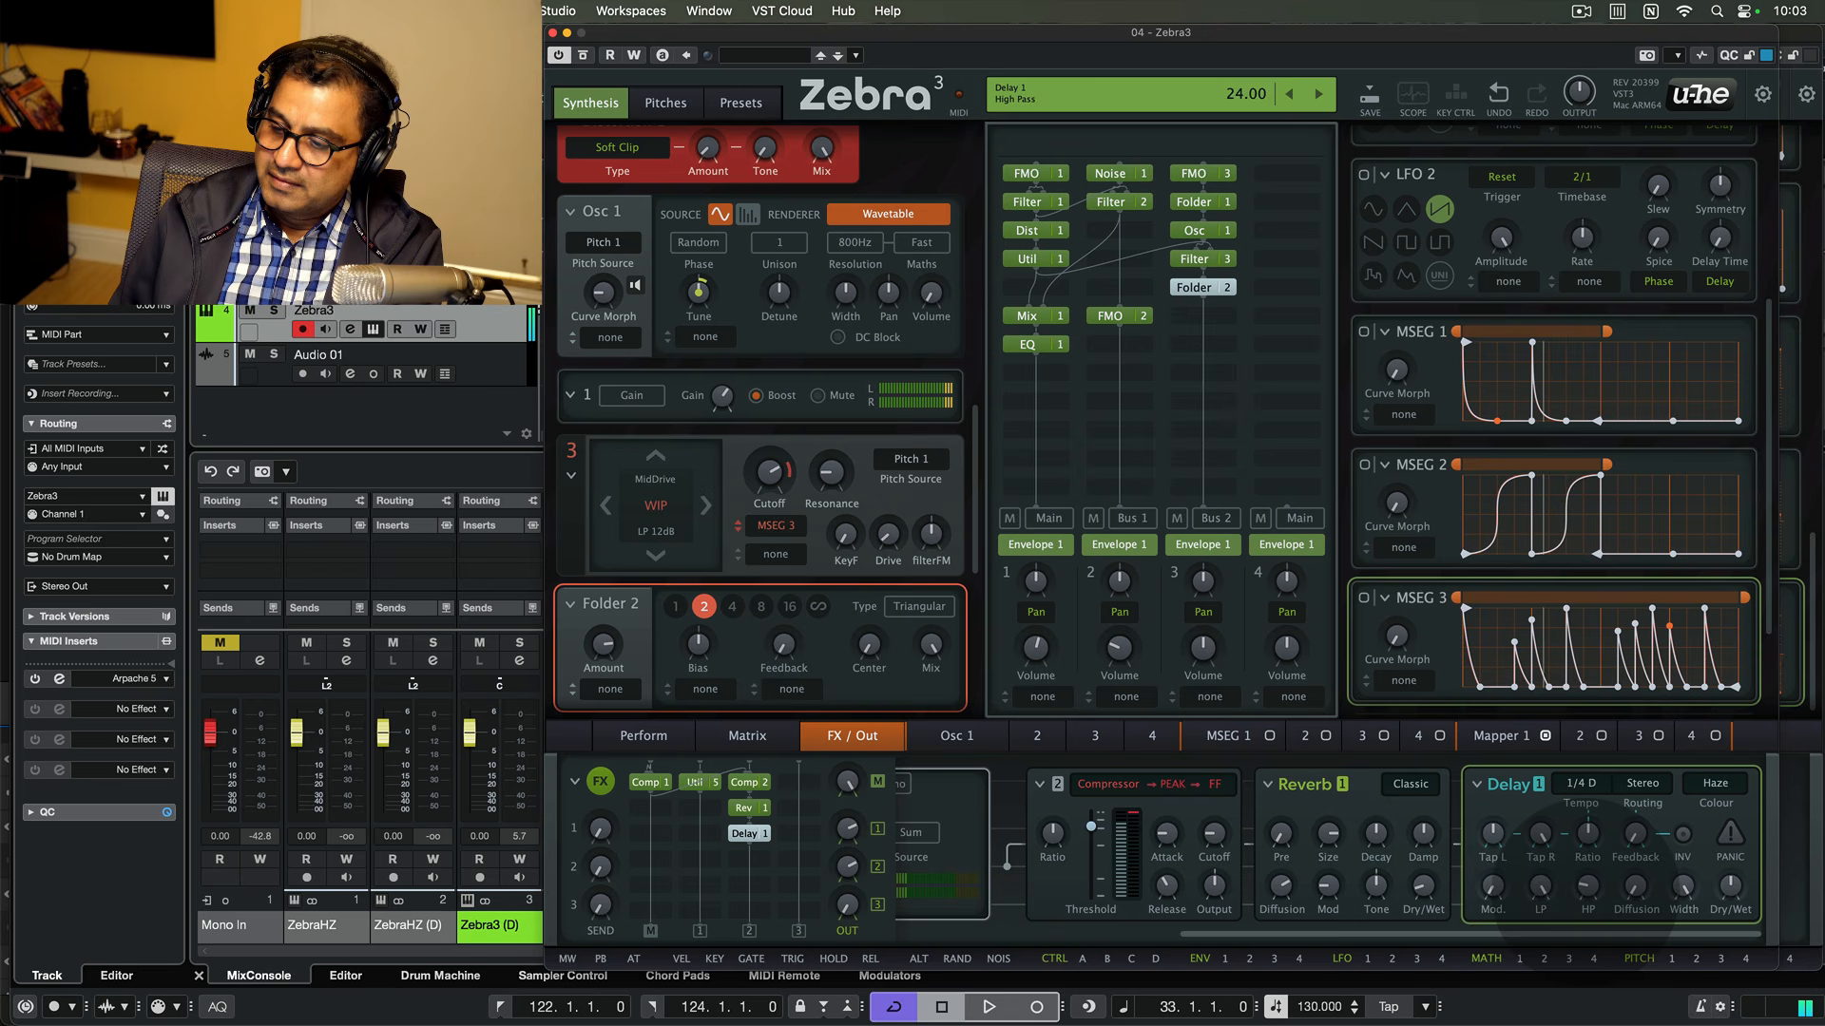
left_click(1586, 885)
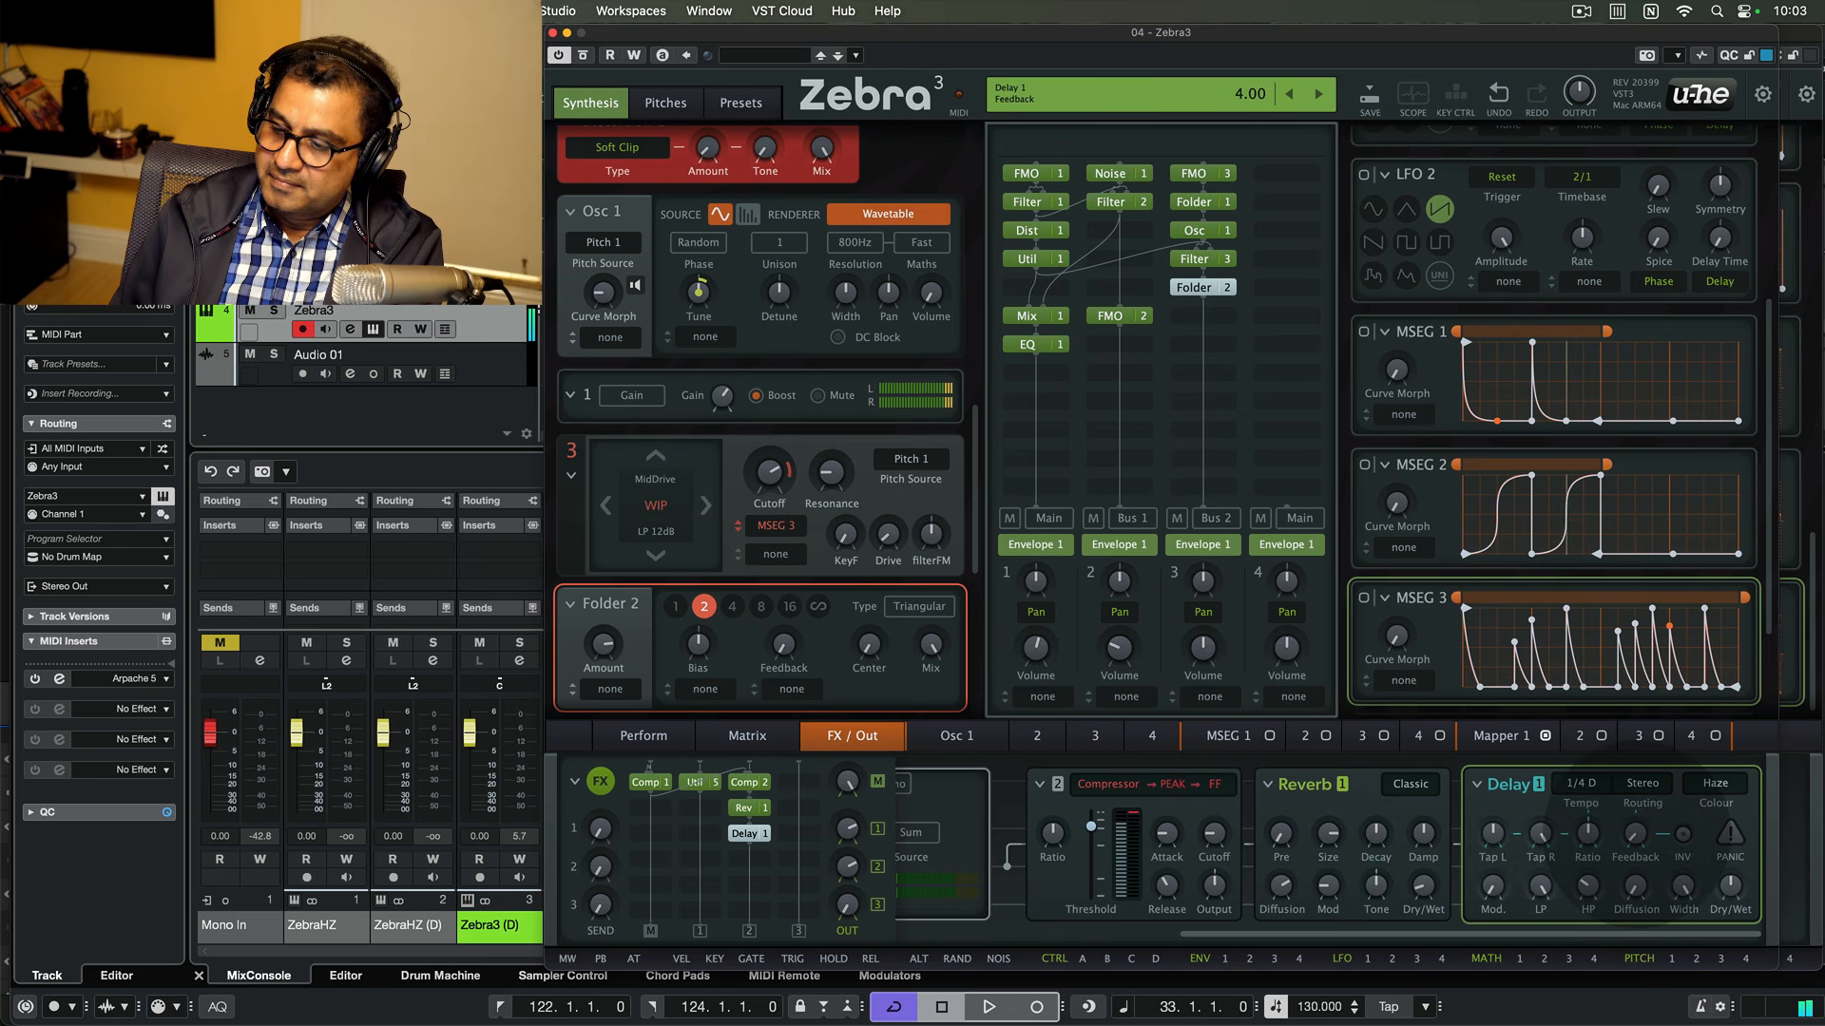
left_click_drag(1637, 841, 1637, 835)
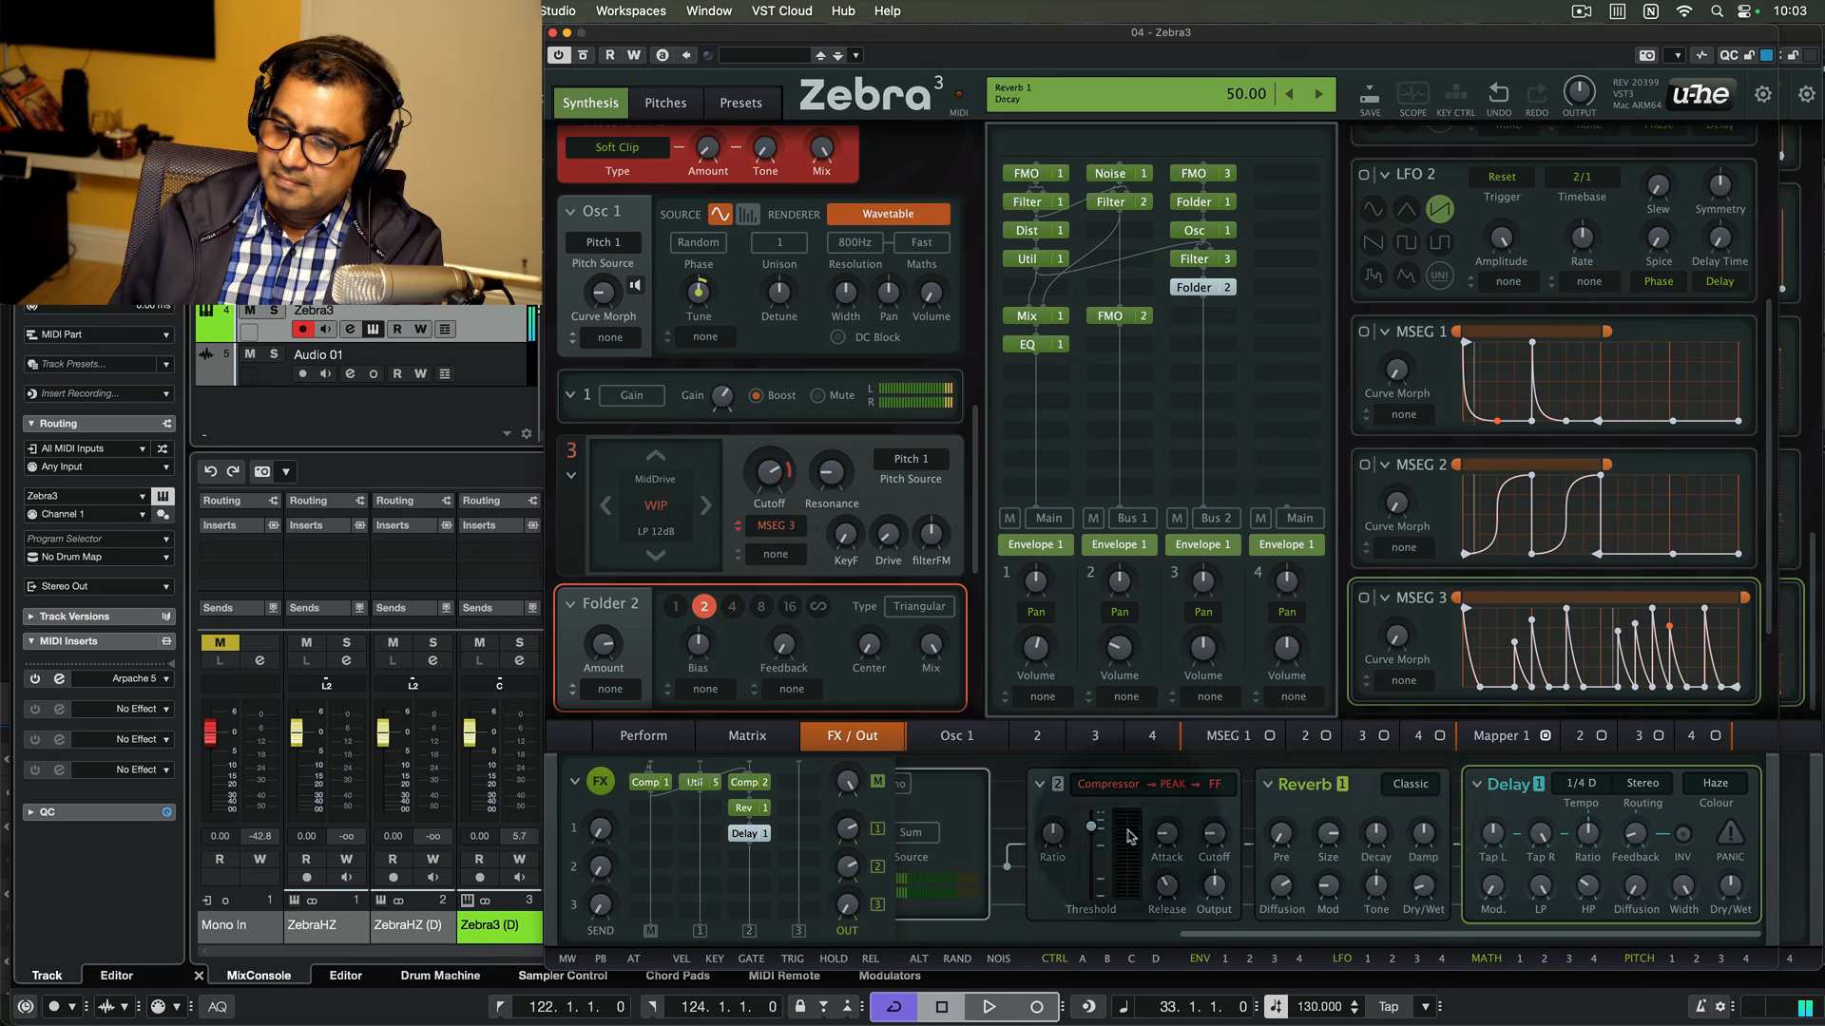
- Lower lane 3's volume to about 28 and set lane 1's volume to about 86
left_click(1371, 802)
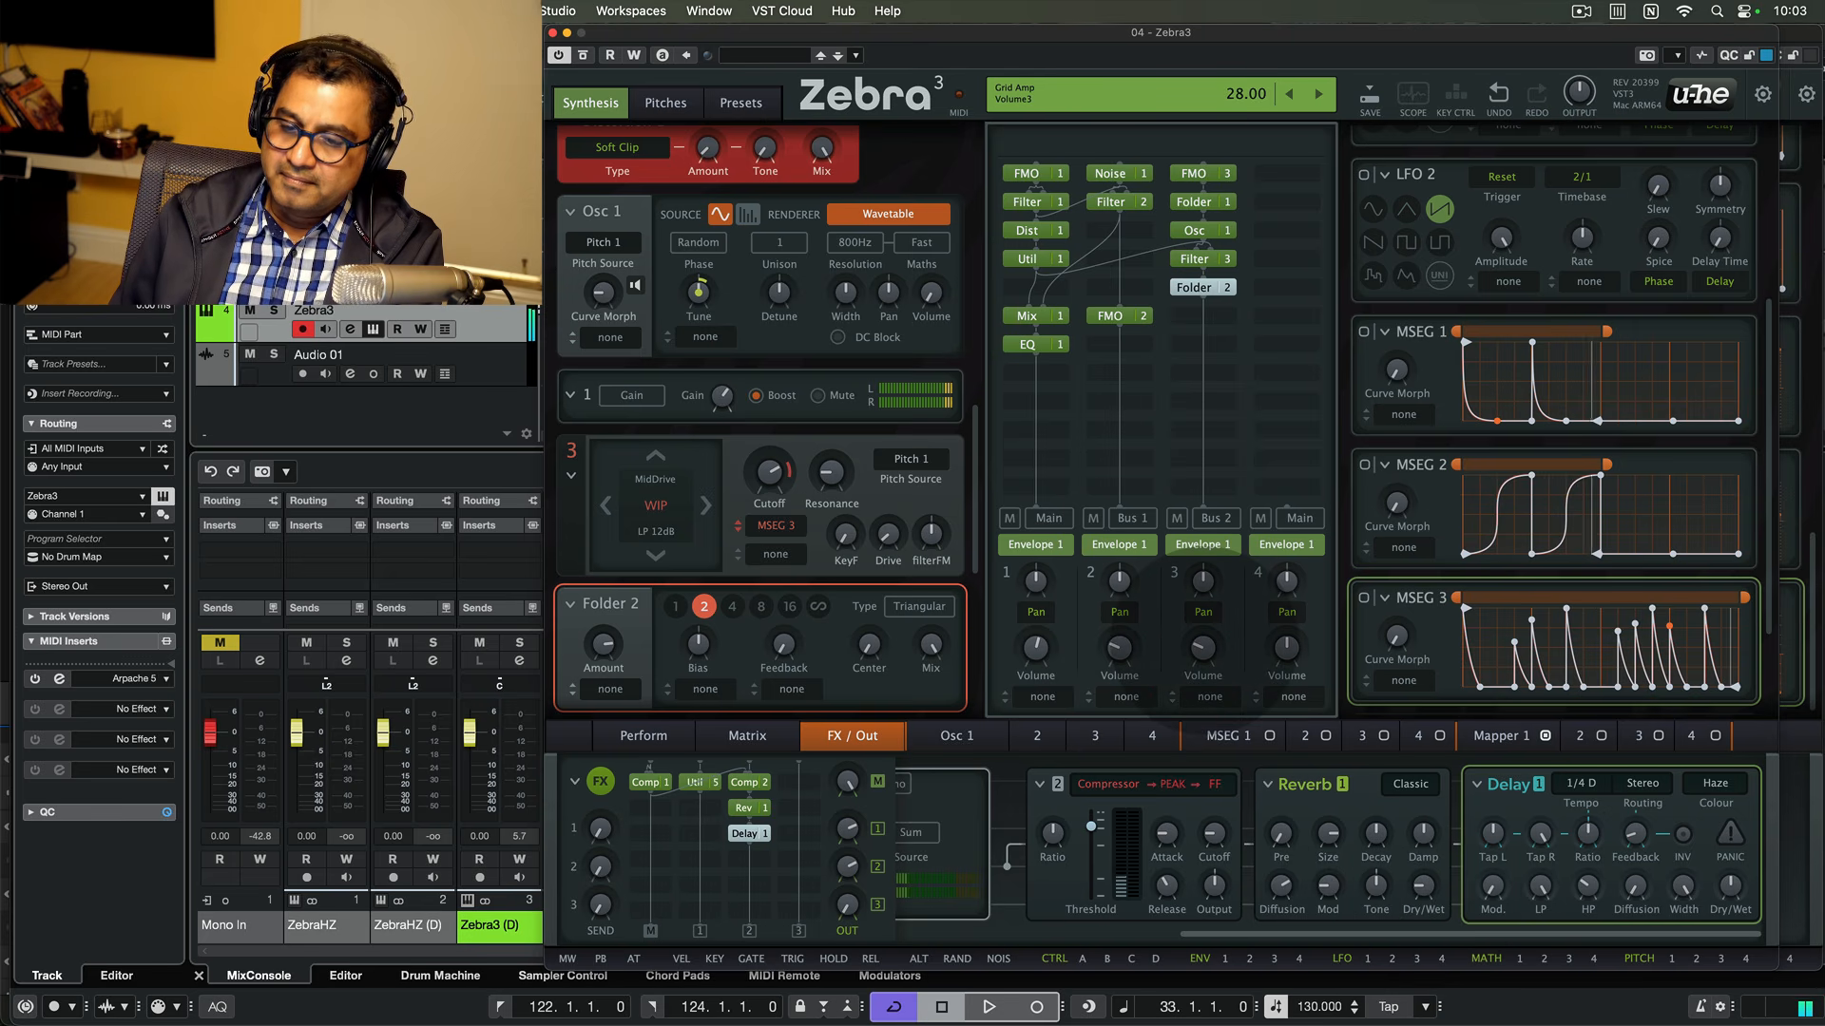
left_click_drag(1203, 648, 1148, 644)
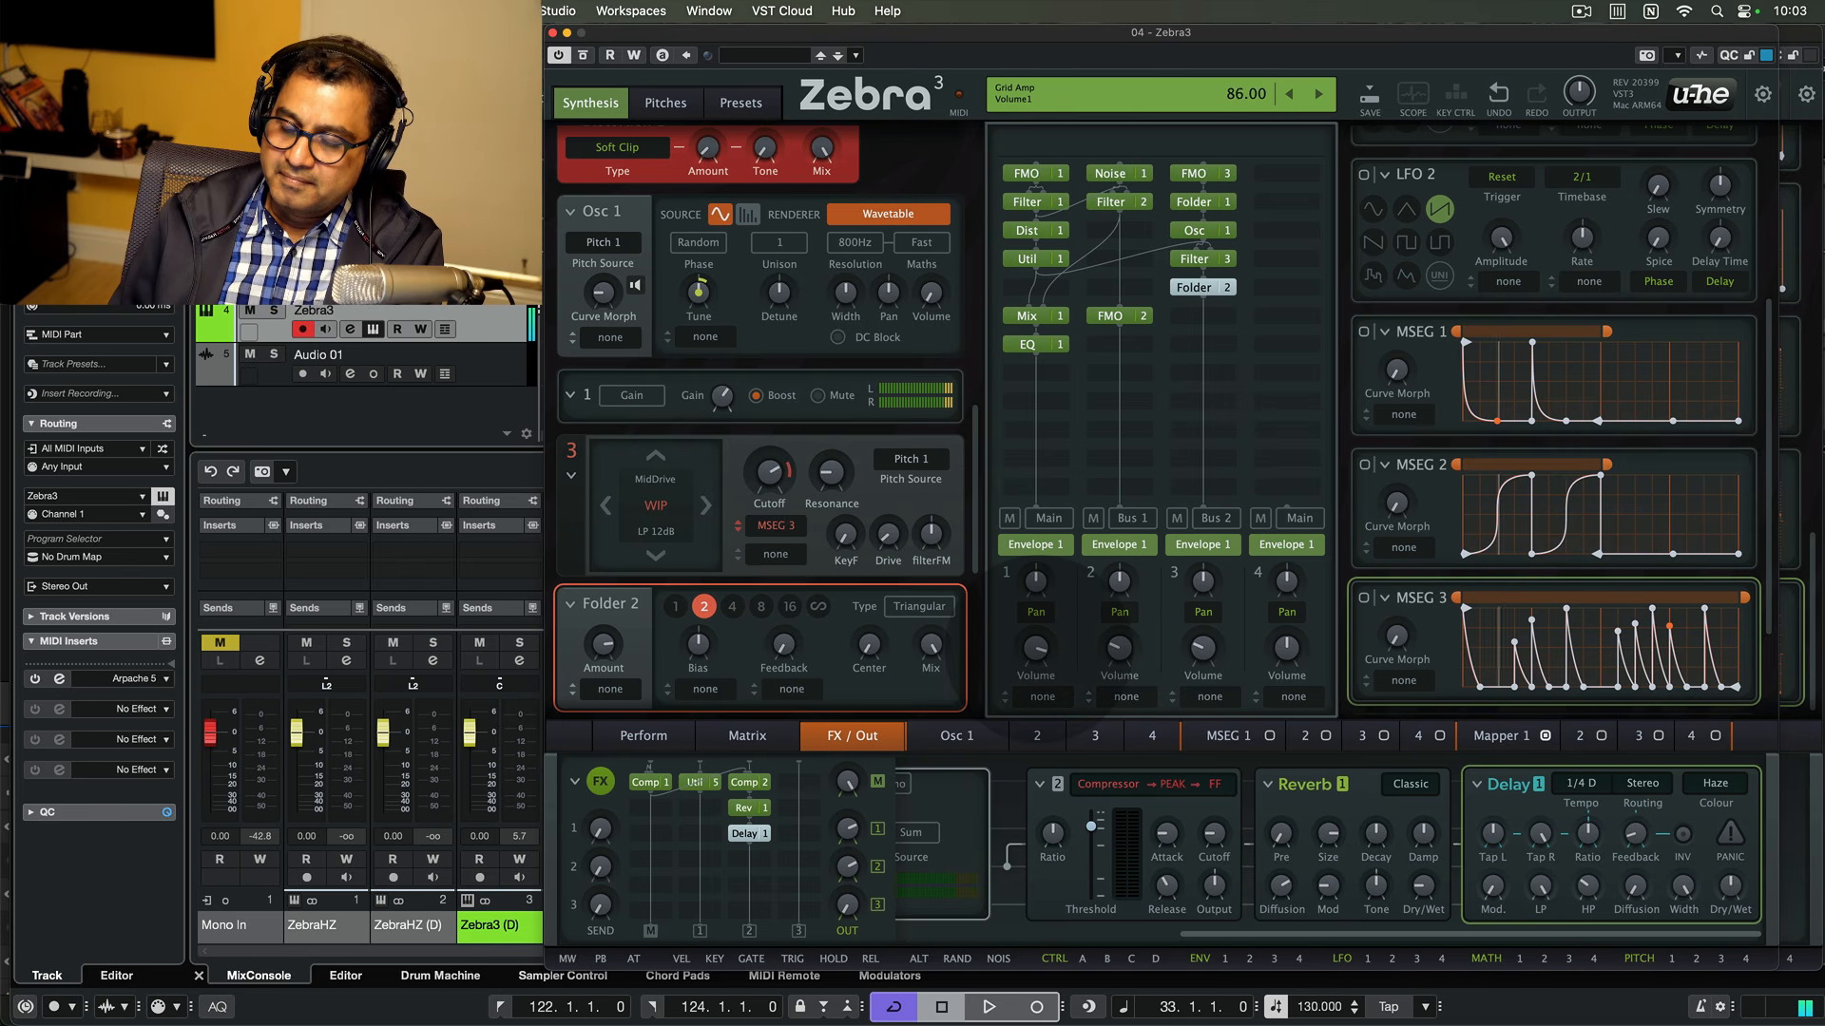
left_click_drag(1037, 648, 1041, 645)
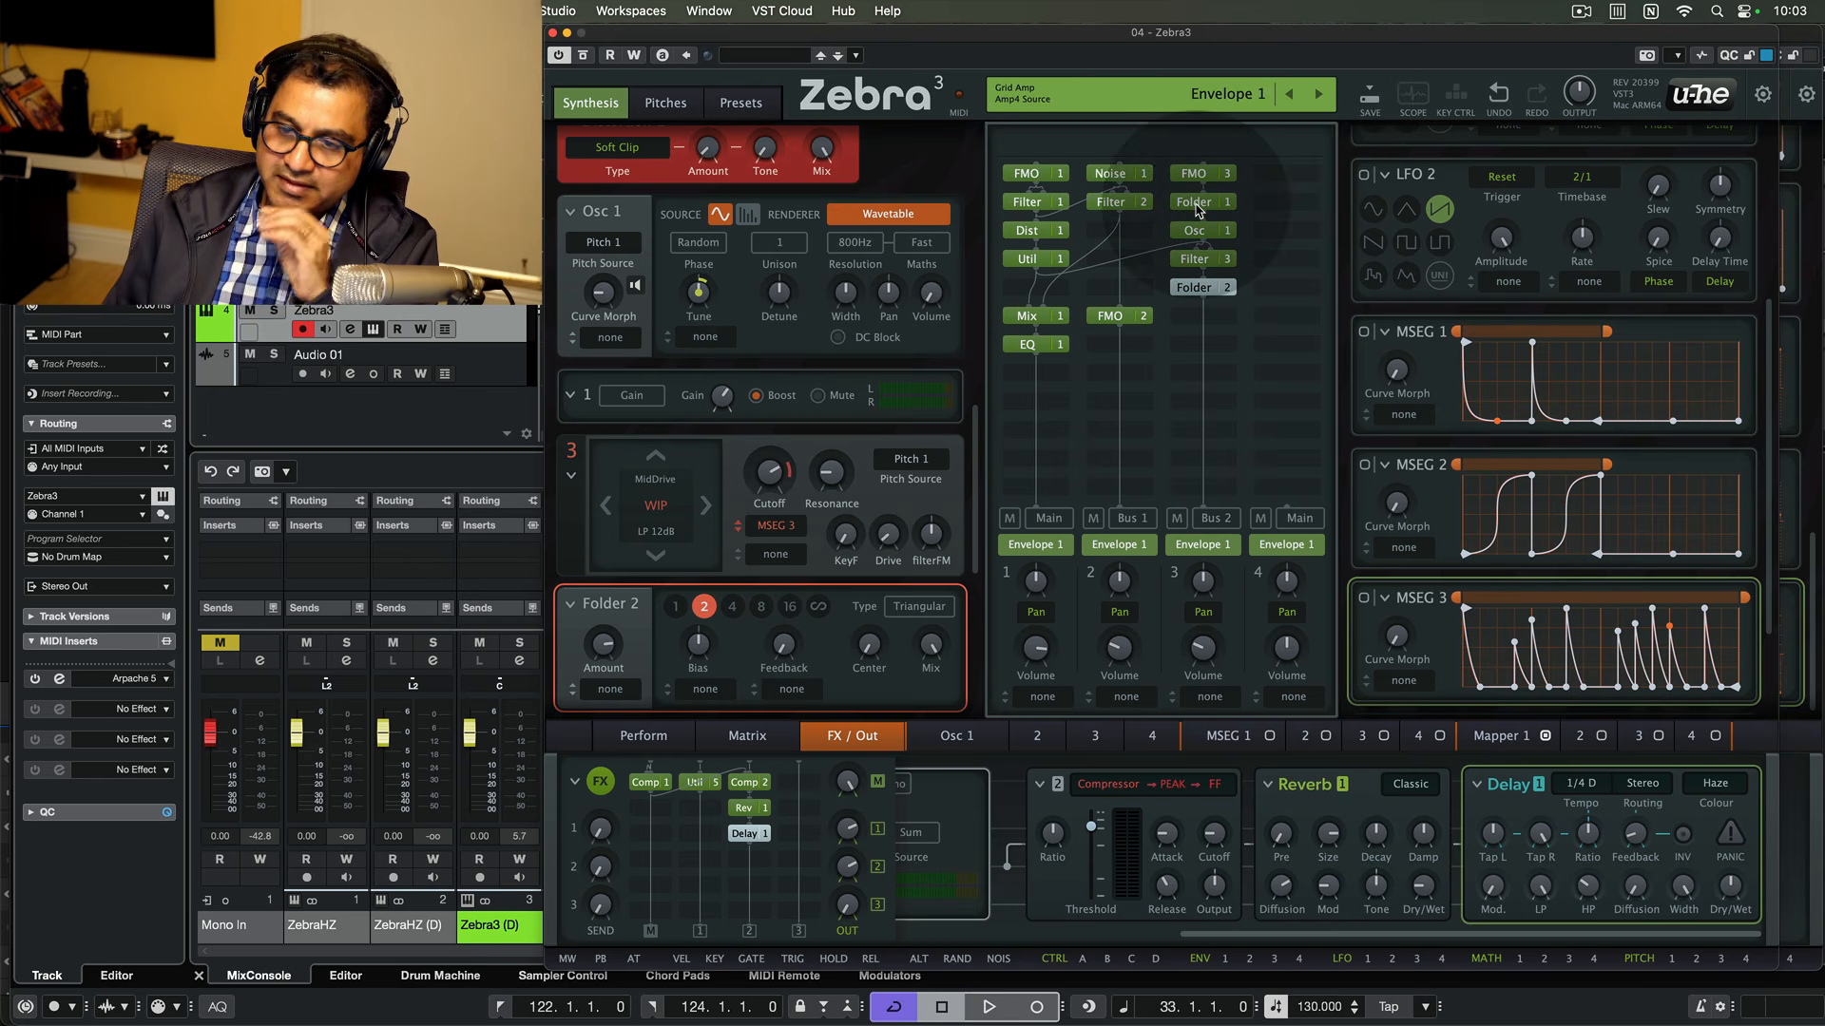
- Add Osc 2 at the top of lane 4 and bring up MSEG 4
left_click(1281, 181)
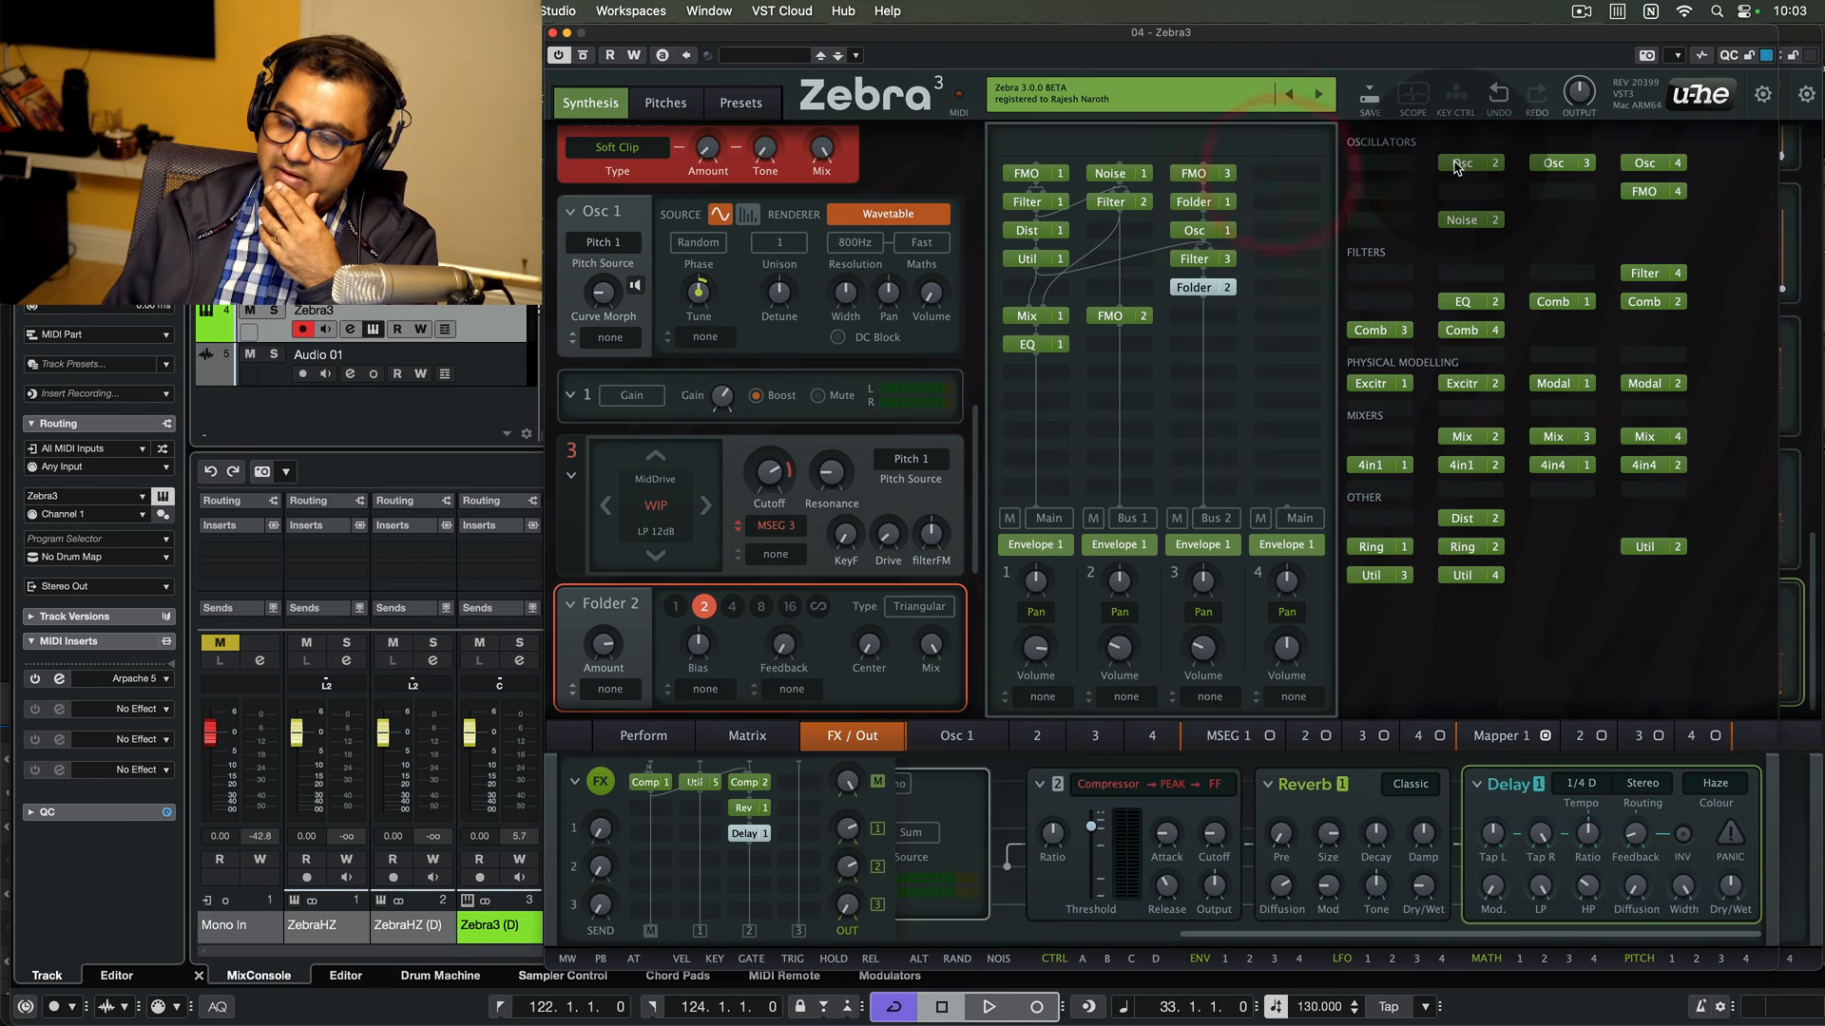
left_click(1458, 164)
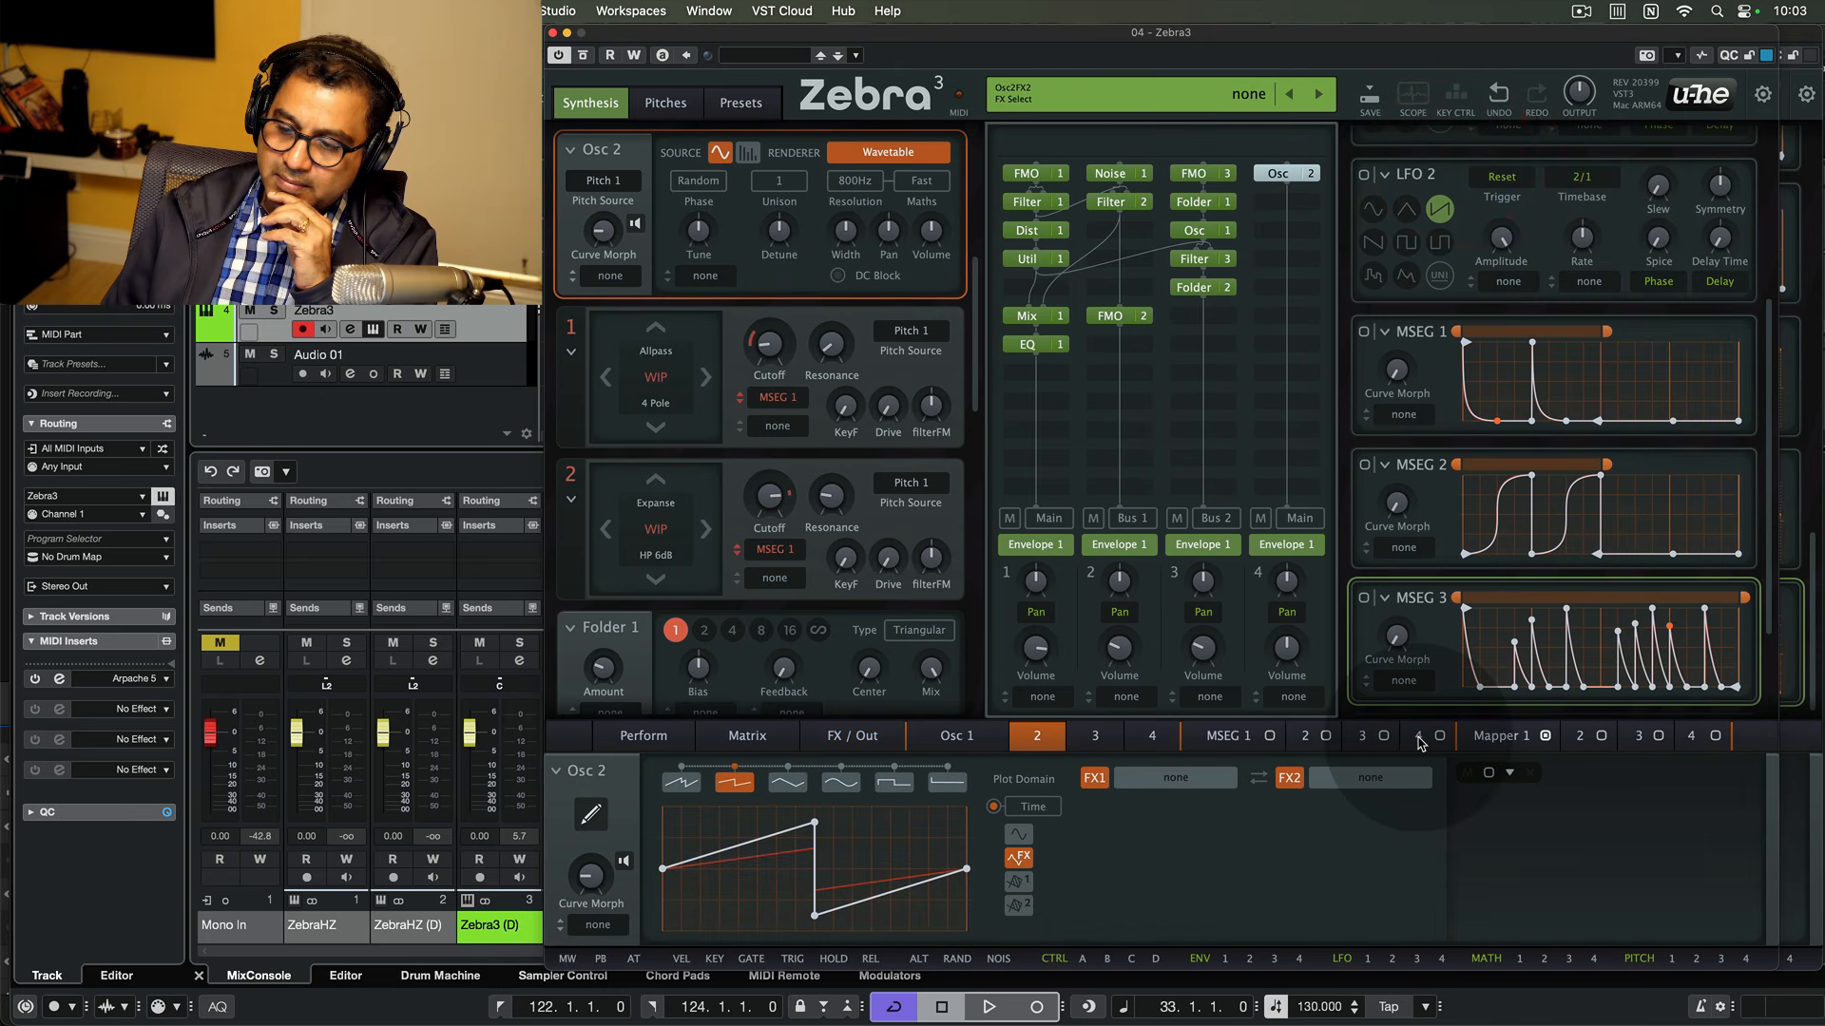
left_click(1420, 741)
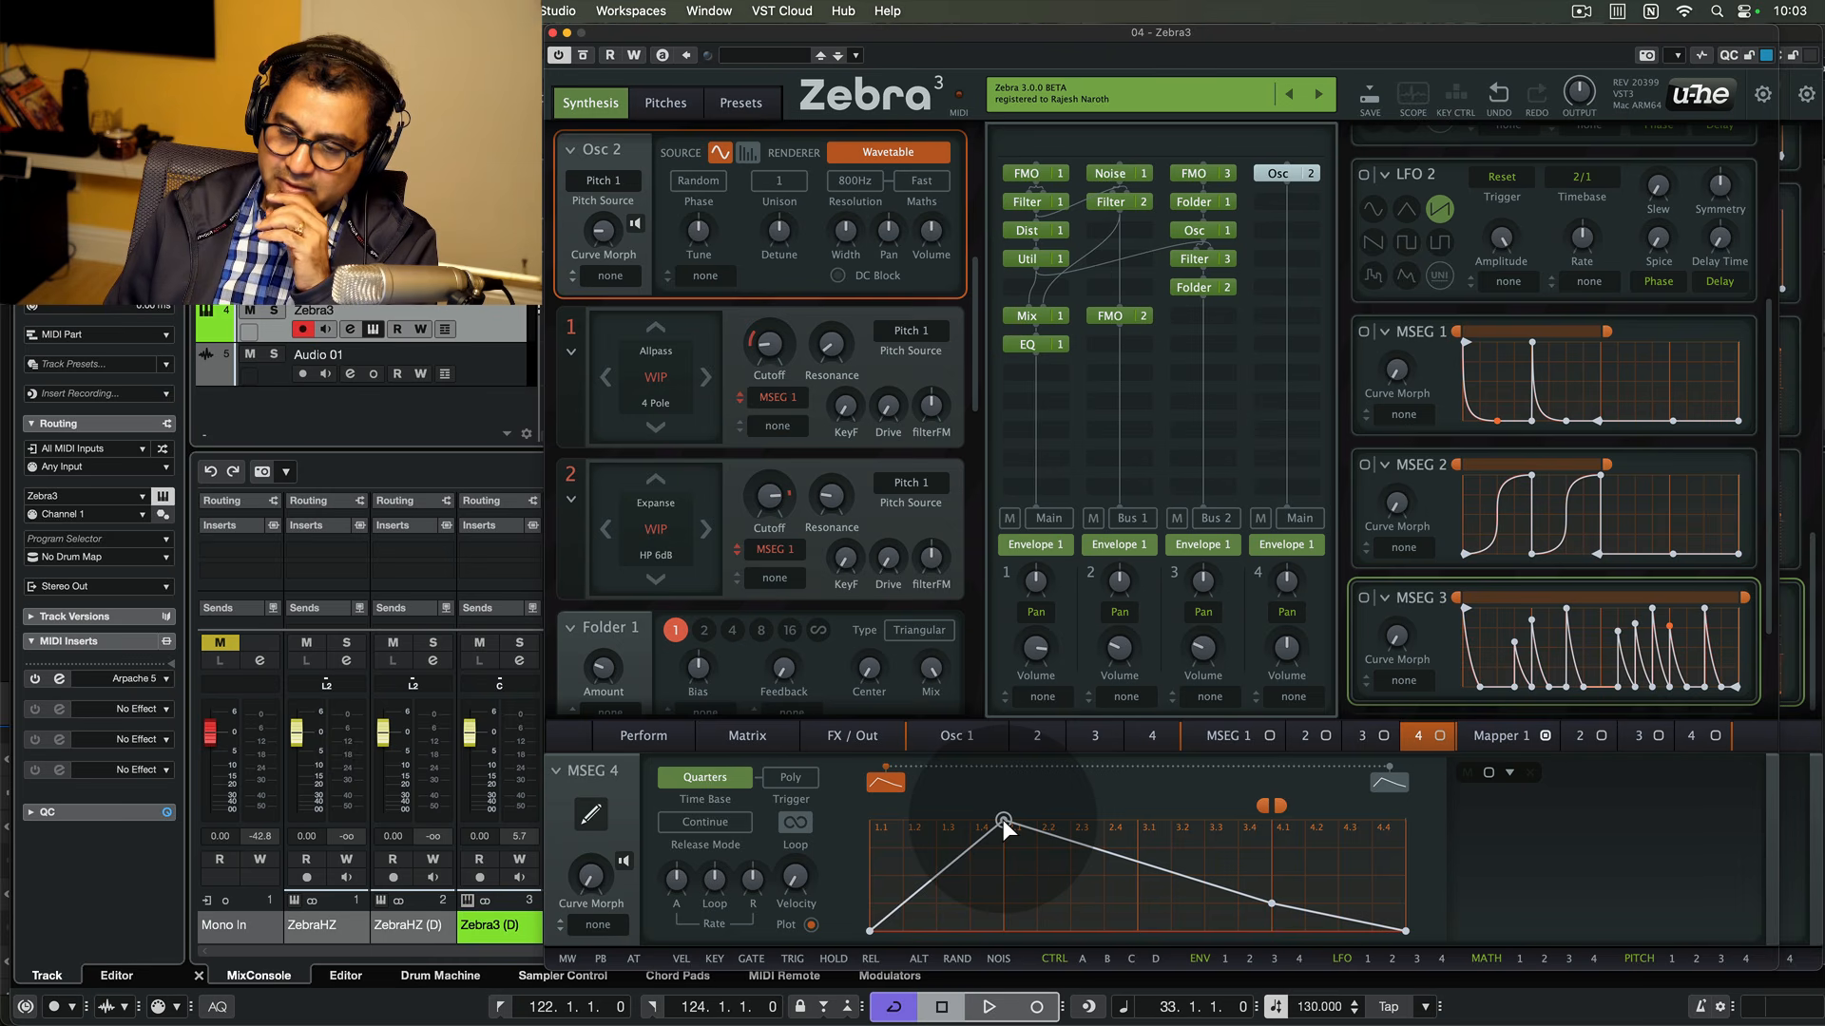
- Mute lanes 1, 2 and 3, and set Osc 2's FX1 to Scrambler
left_click(1174, 518)
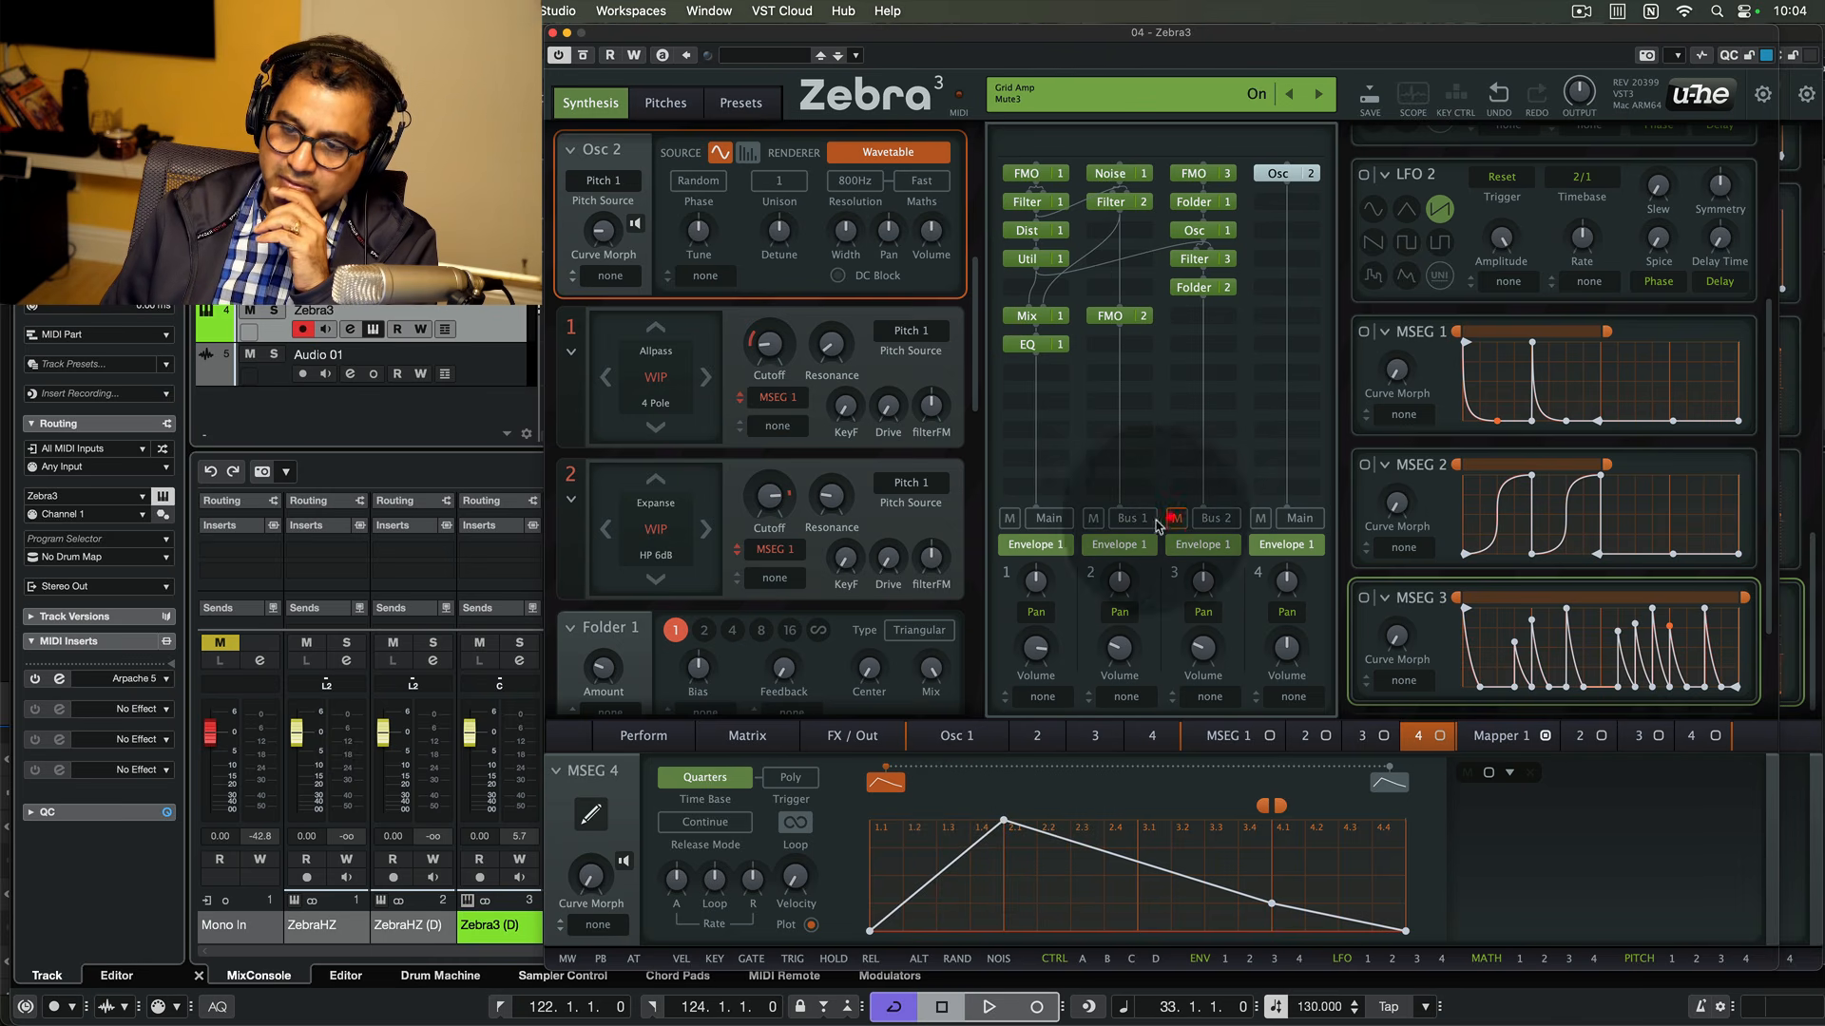
left_click(1093, 518)
left_click(1010, 517)
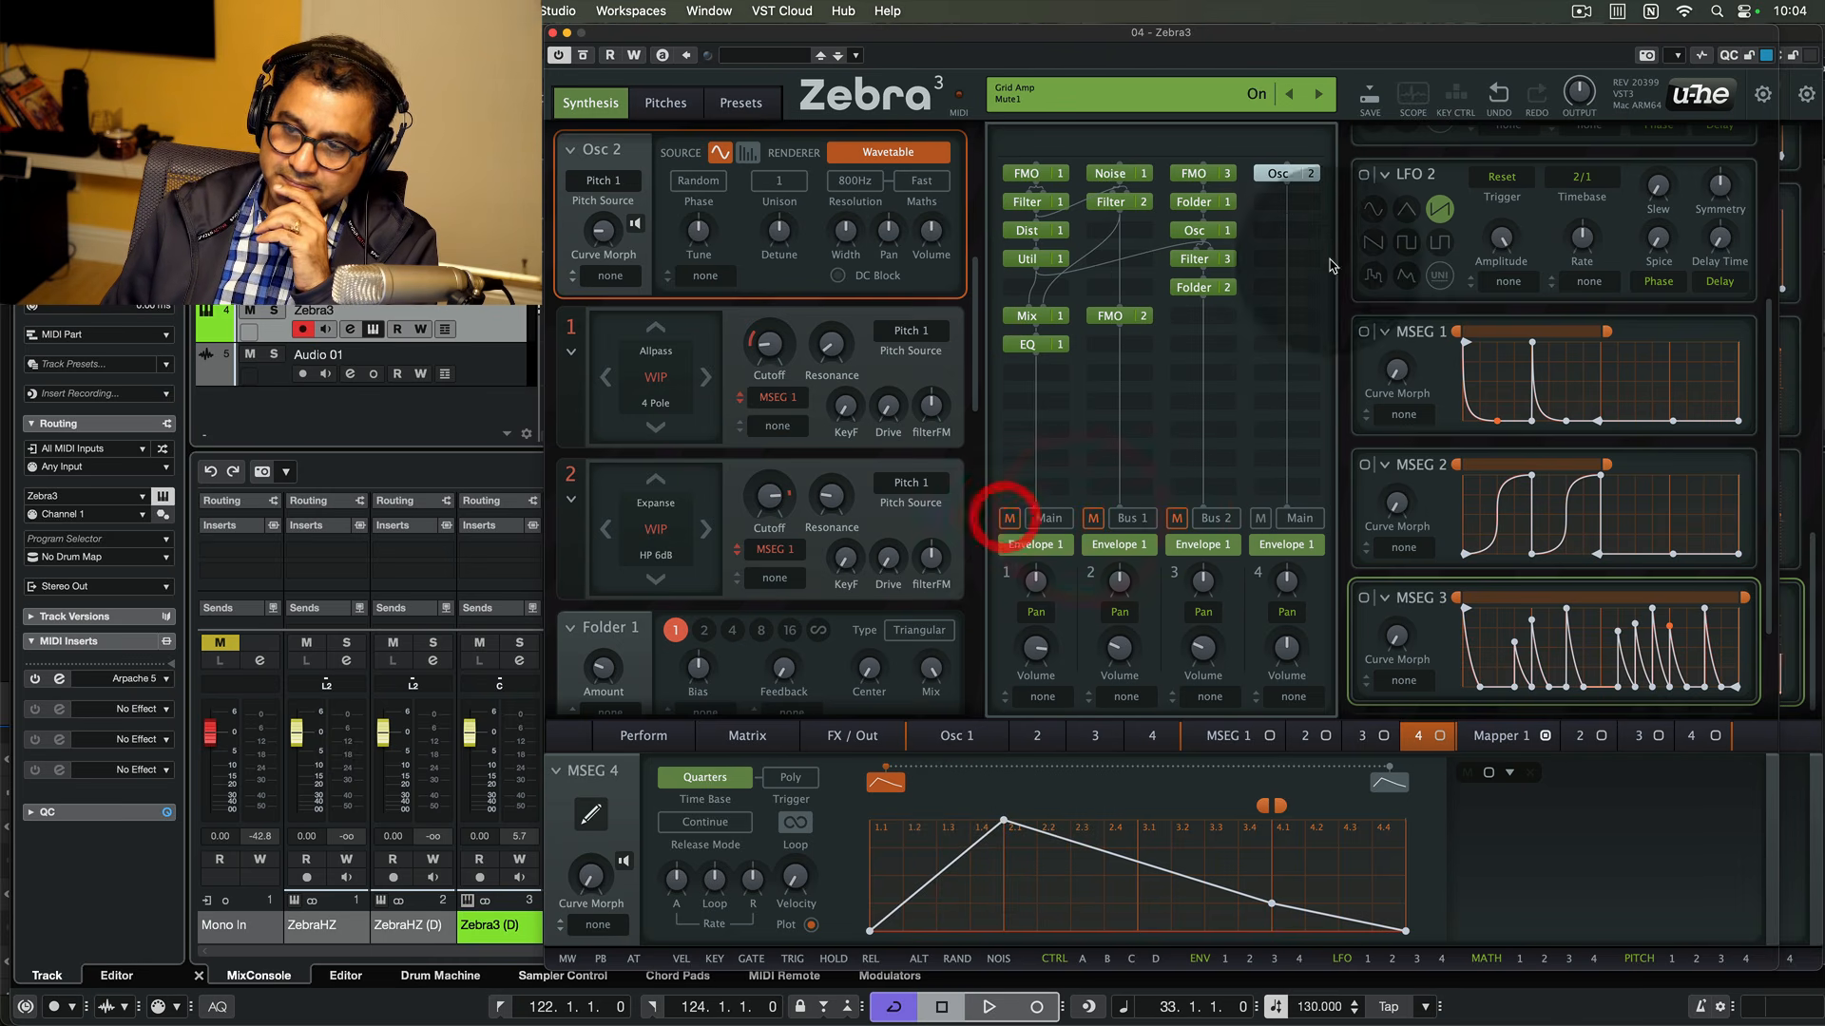
left_click(1281, 174)
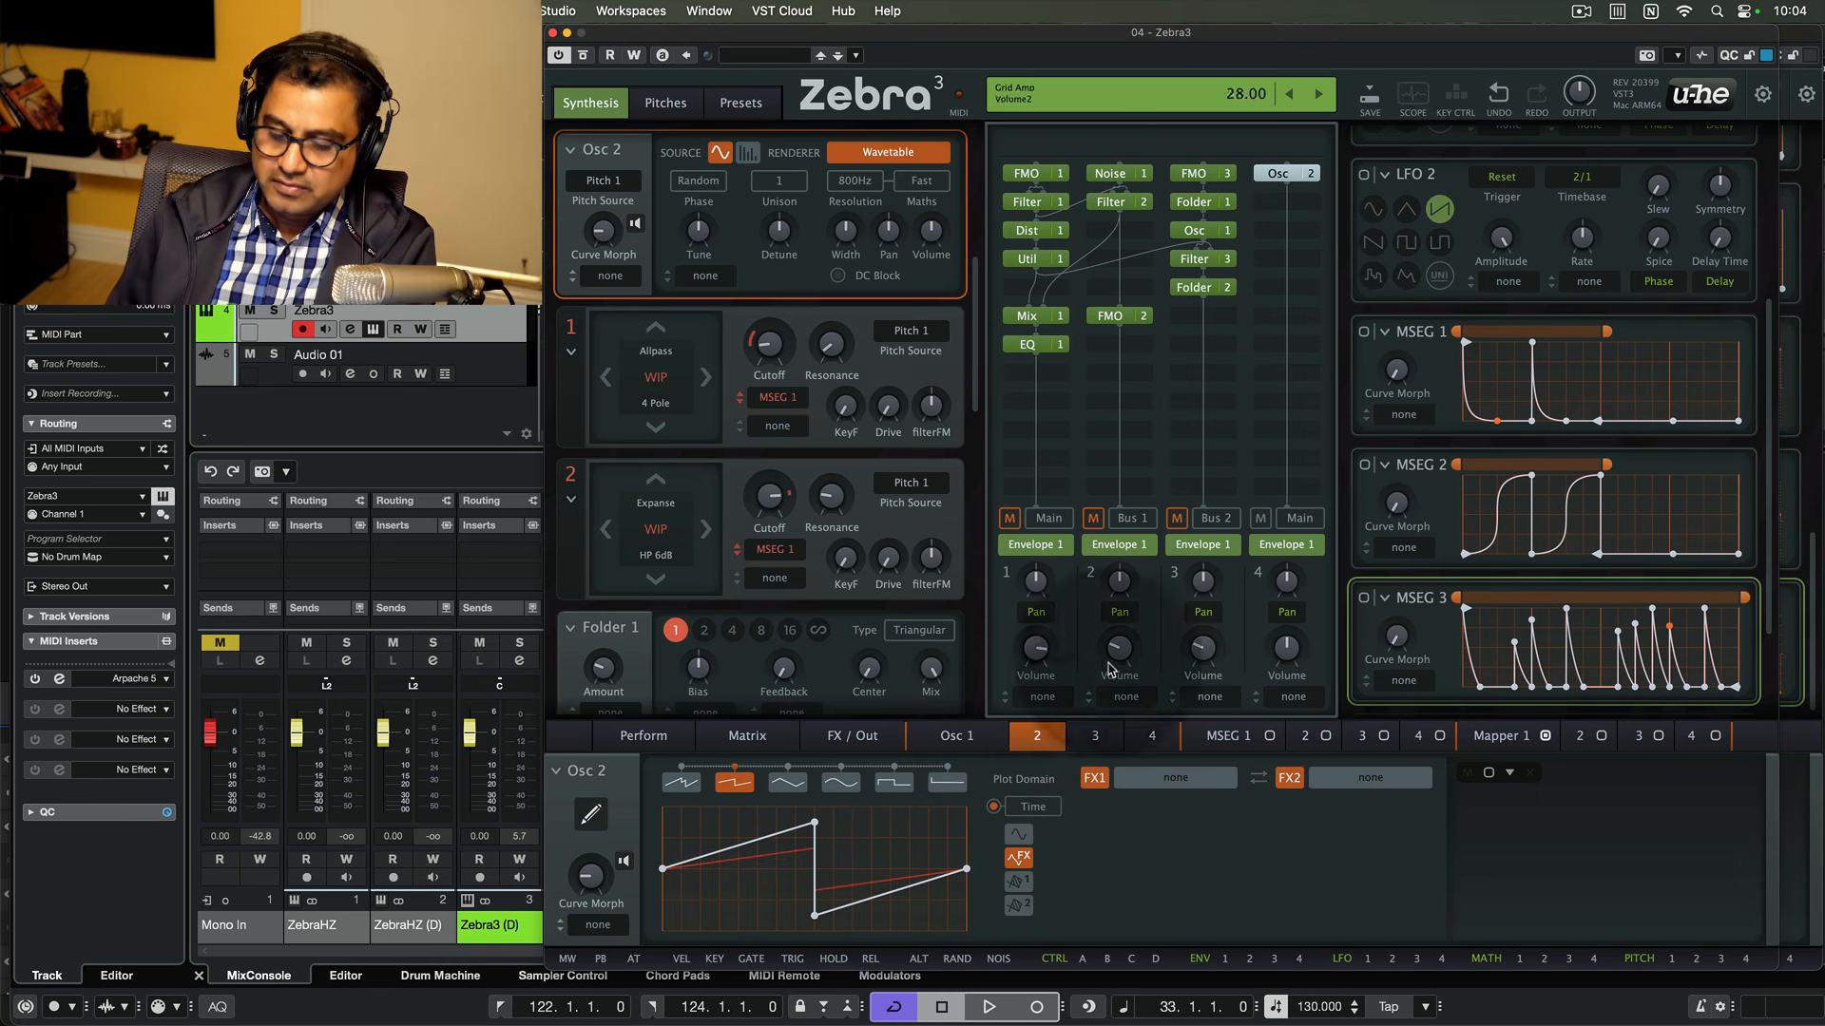
left_click(1159, 782)
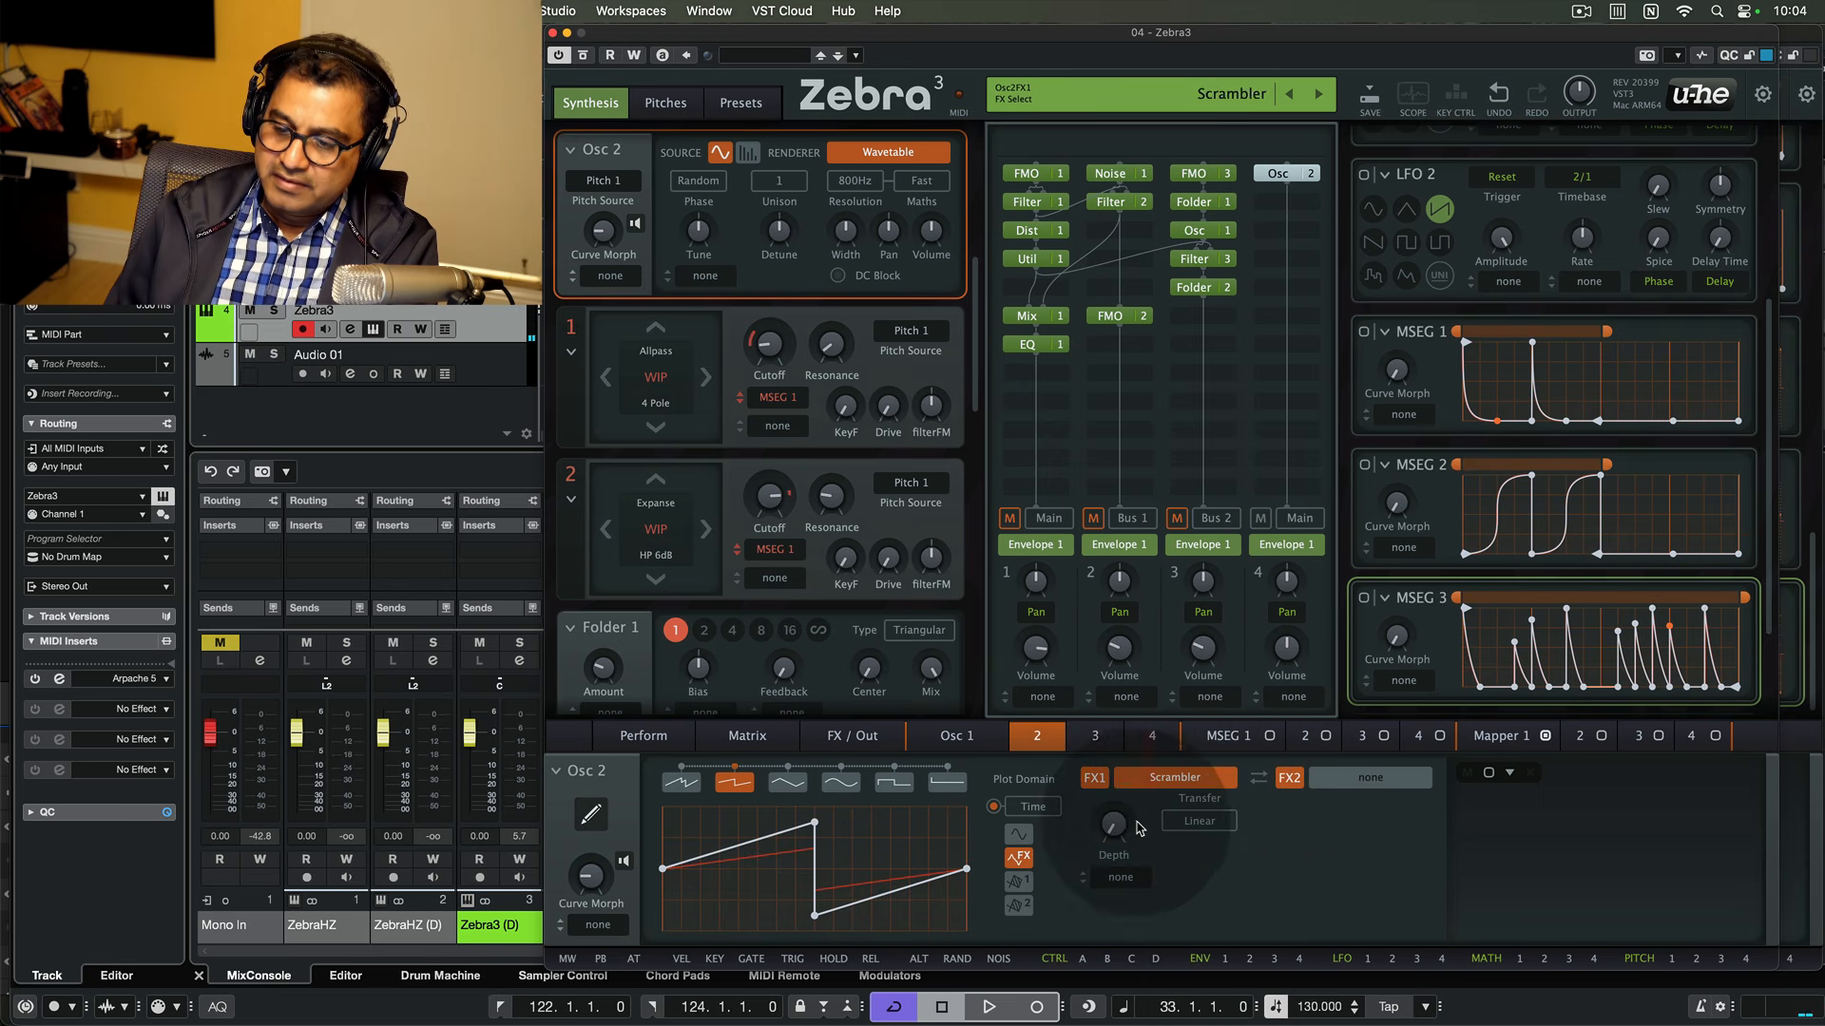
- Open MSEG 4 for editing and shape a first spike that starts at full height on 1.1 and drops sharply to zero
left_click(1419, 737)
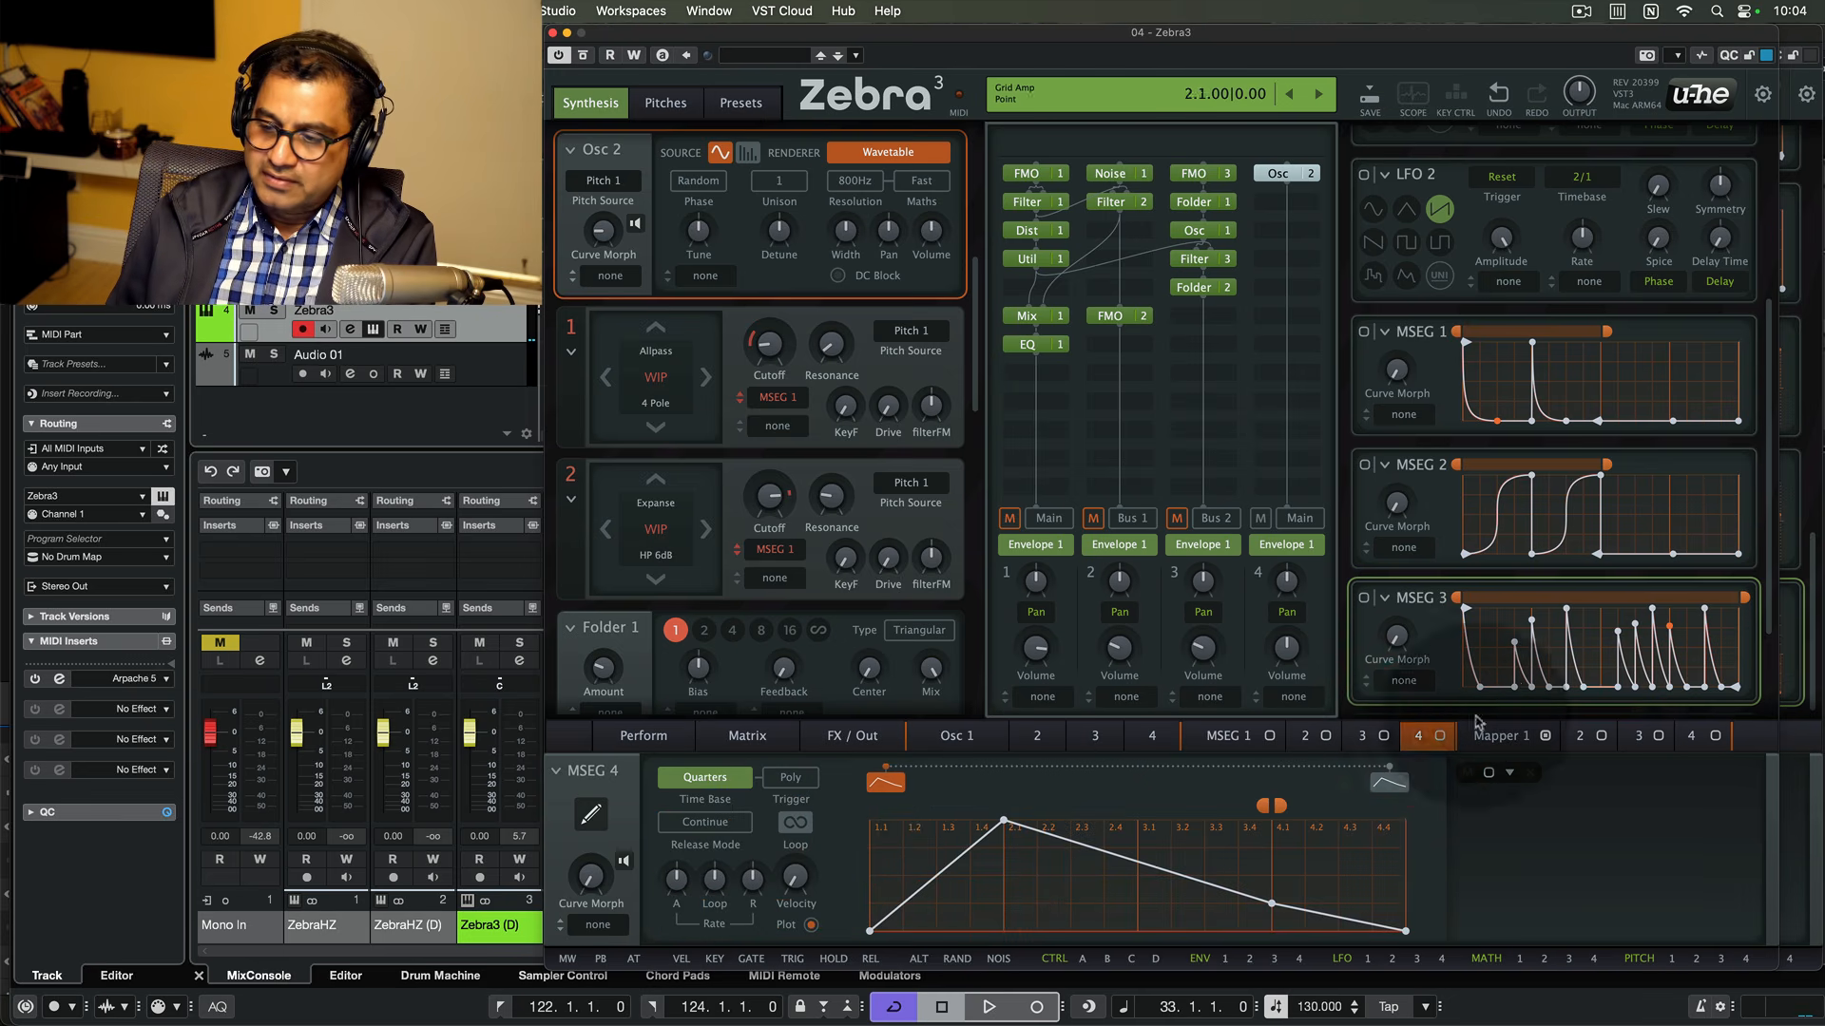
left_click(1514, 689)
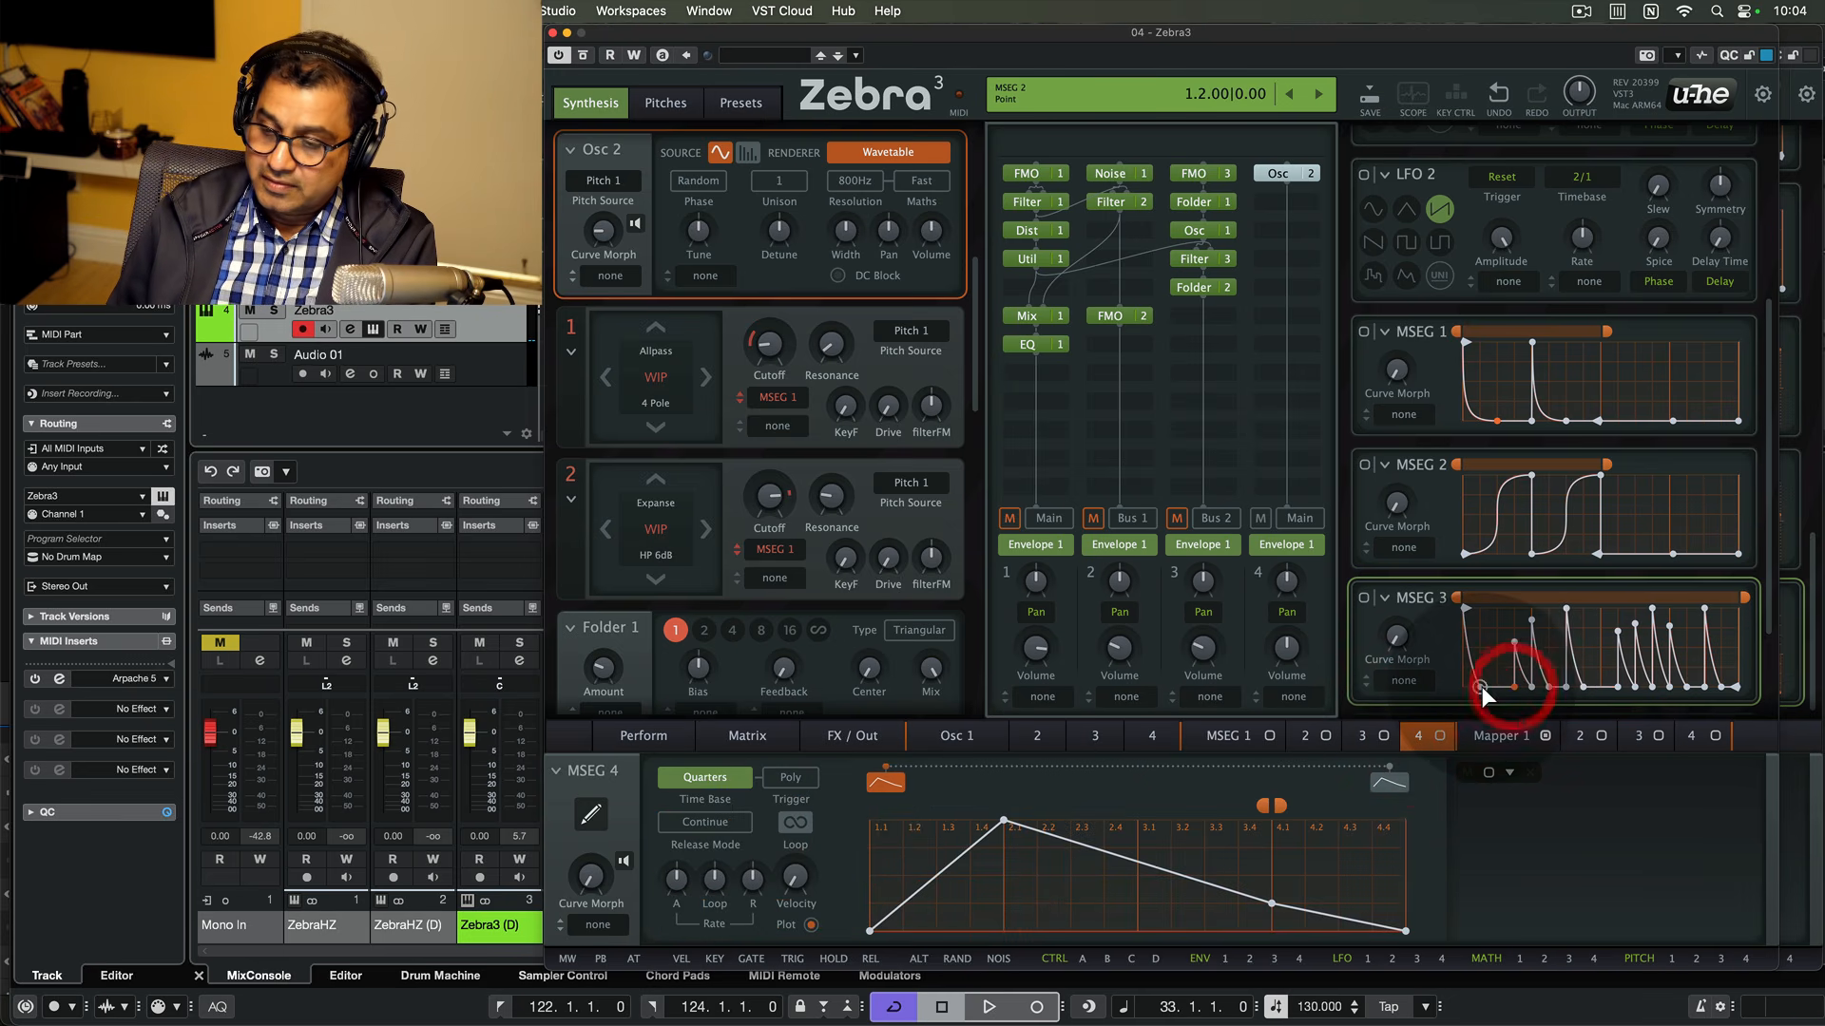
left_click(1480, 689)
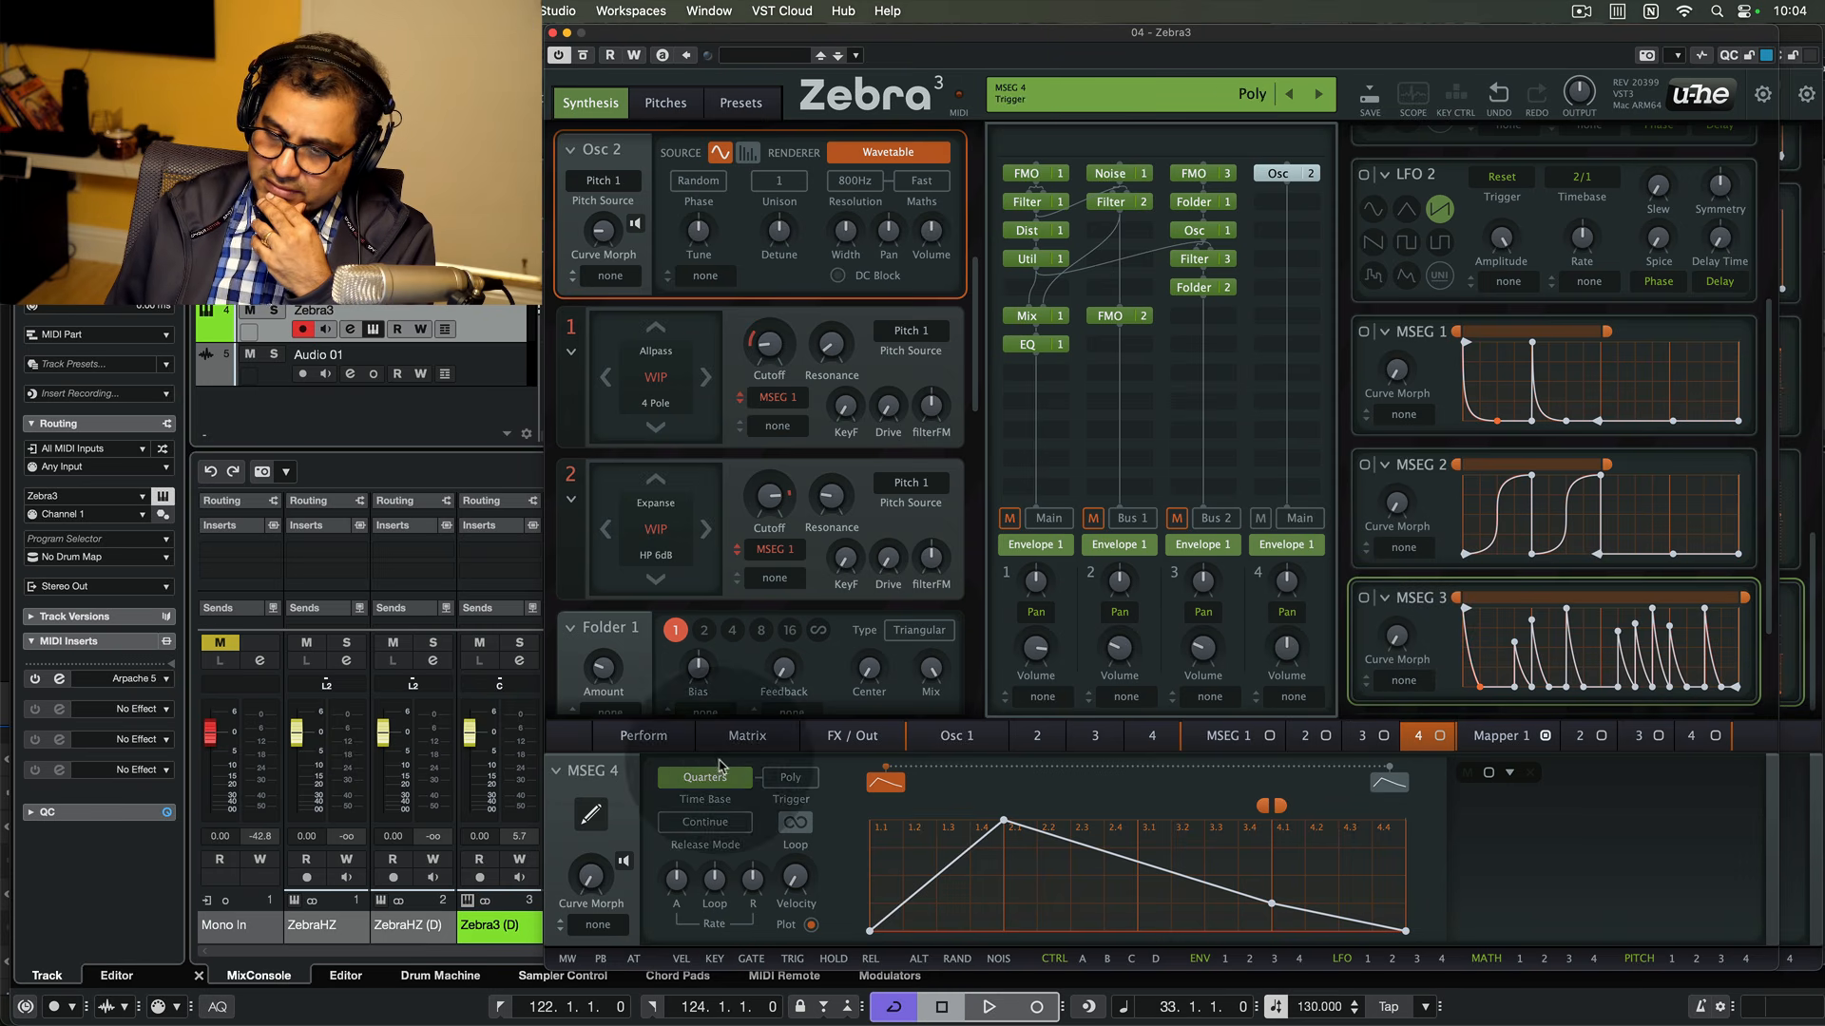
left_click(592, 814)
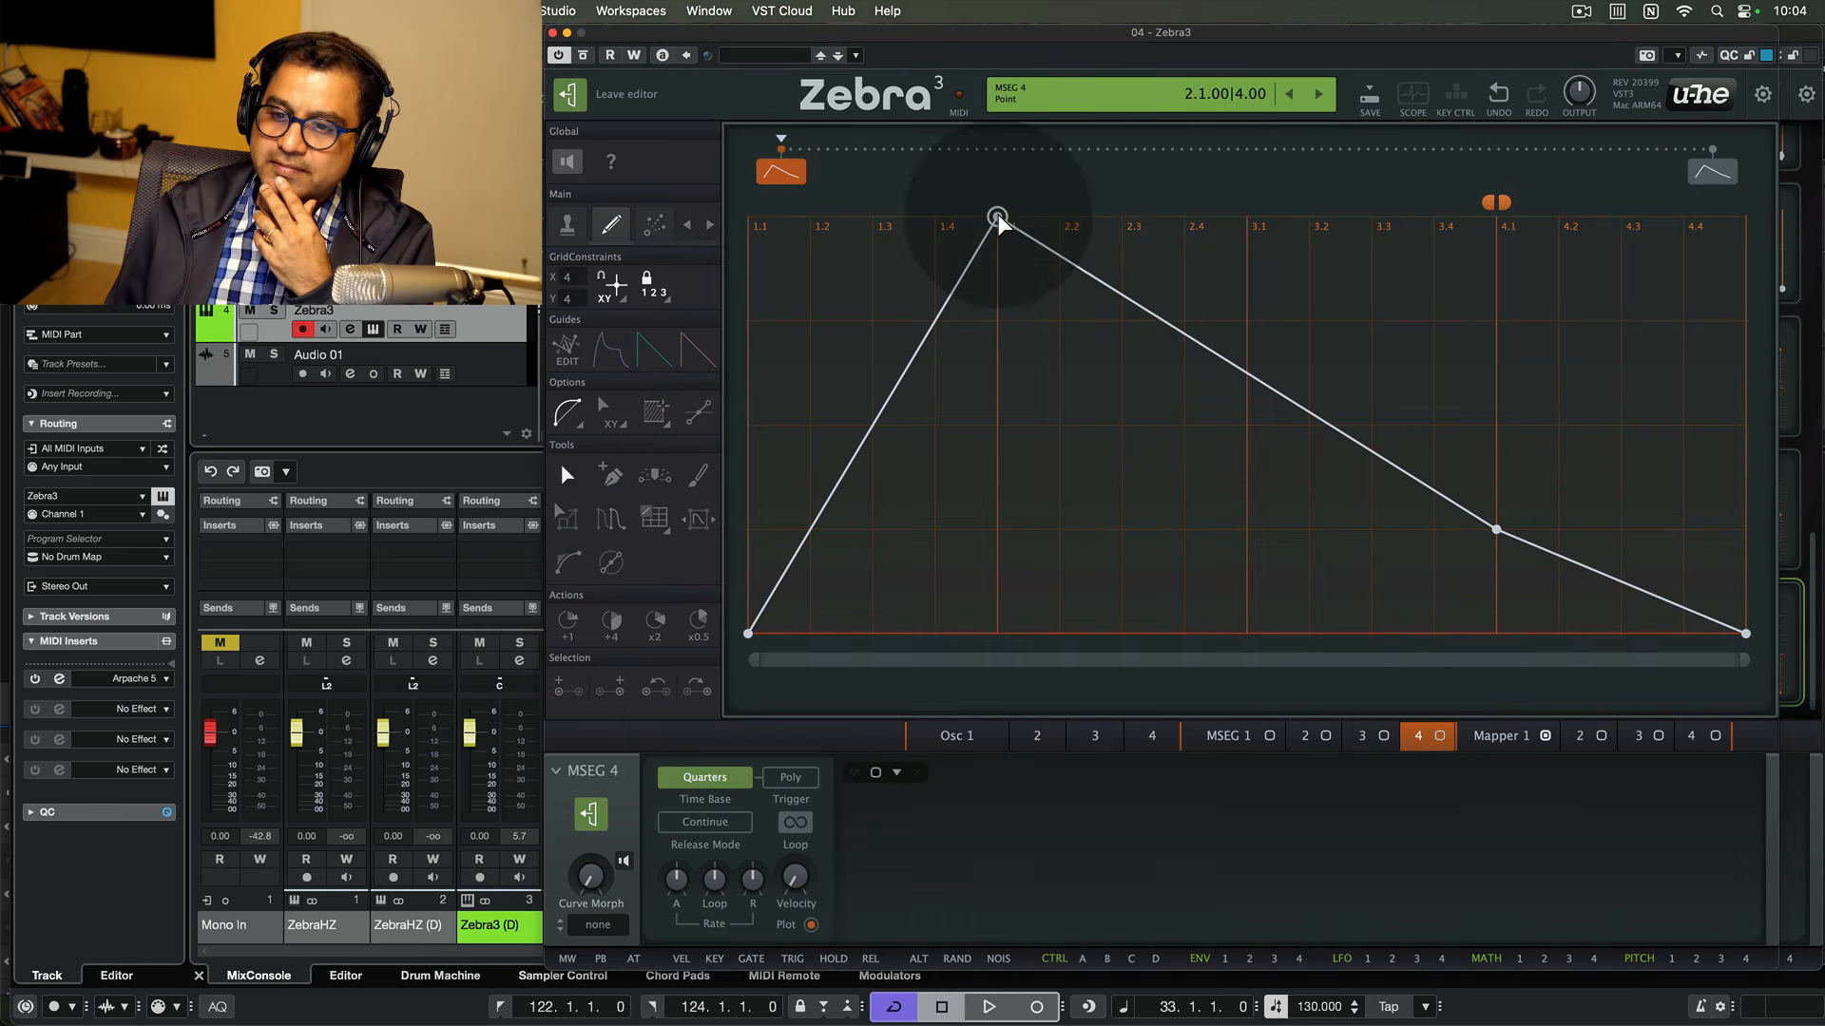
left_click_drag(998, 218, 698, 229)
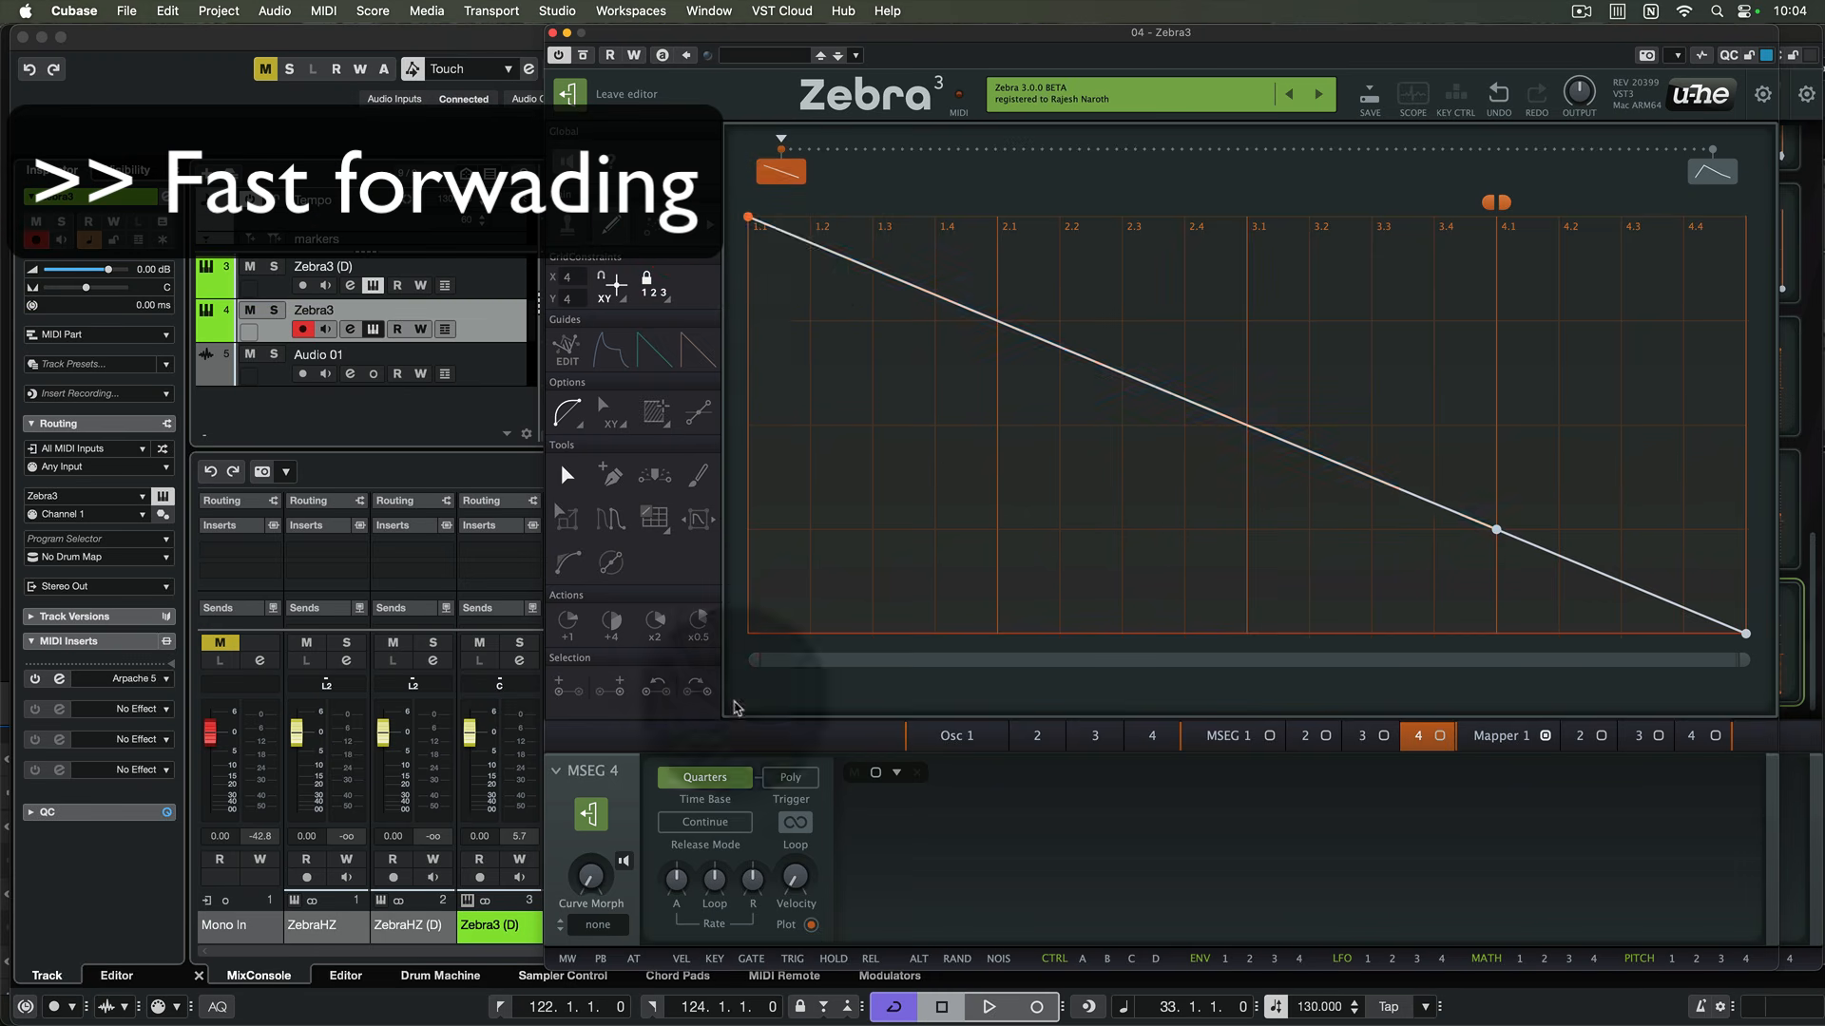
double_click(768, 632)
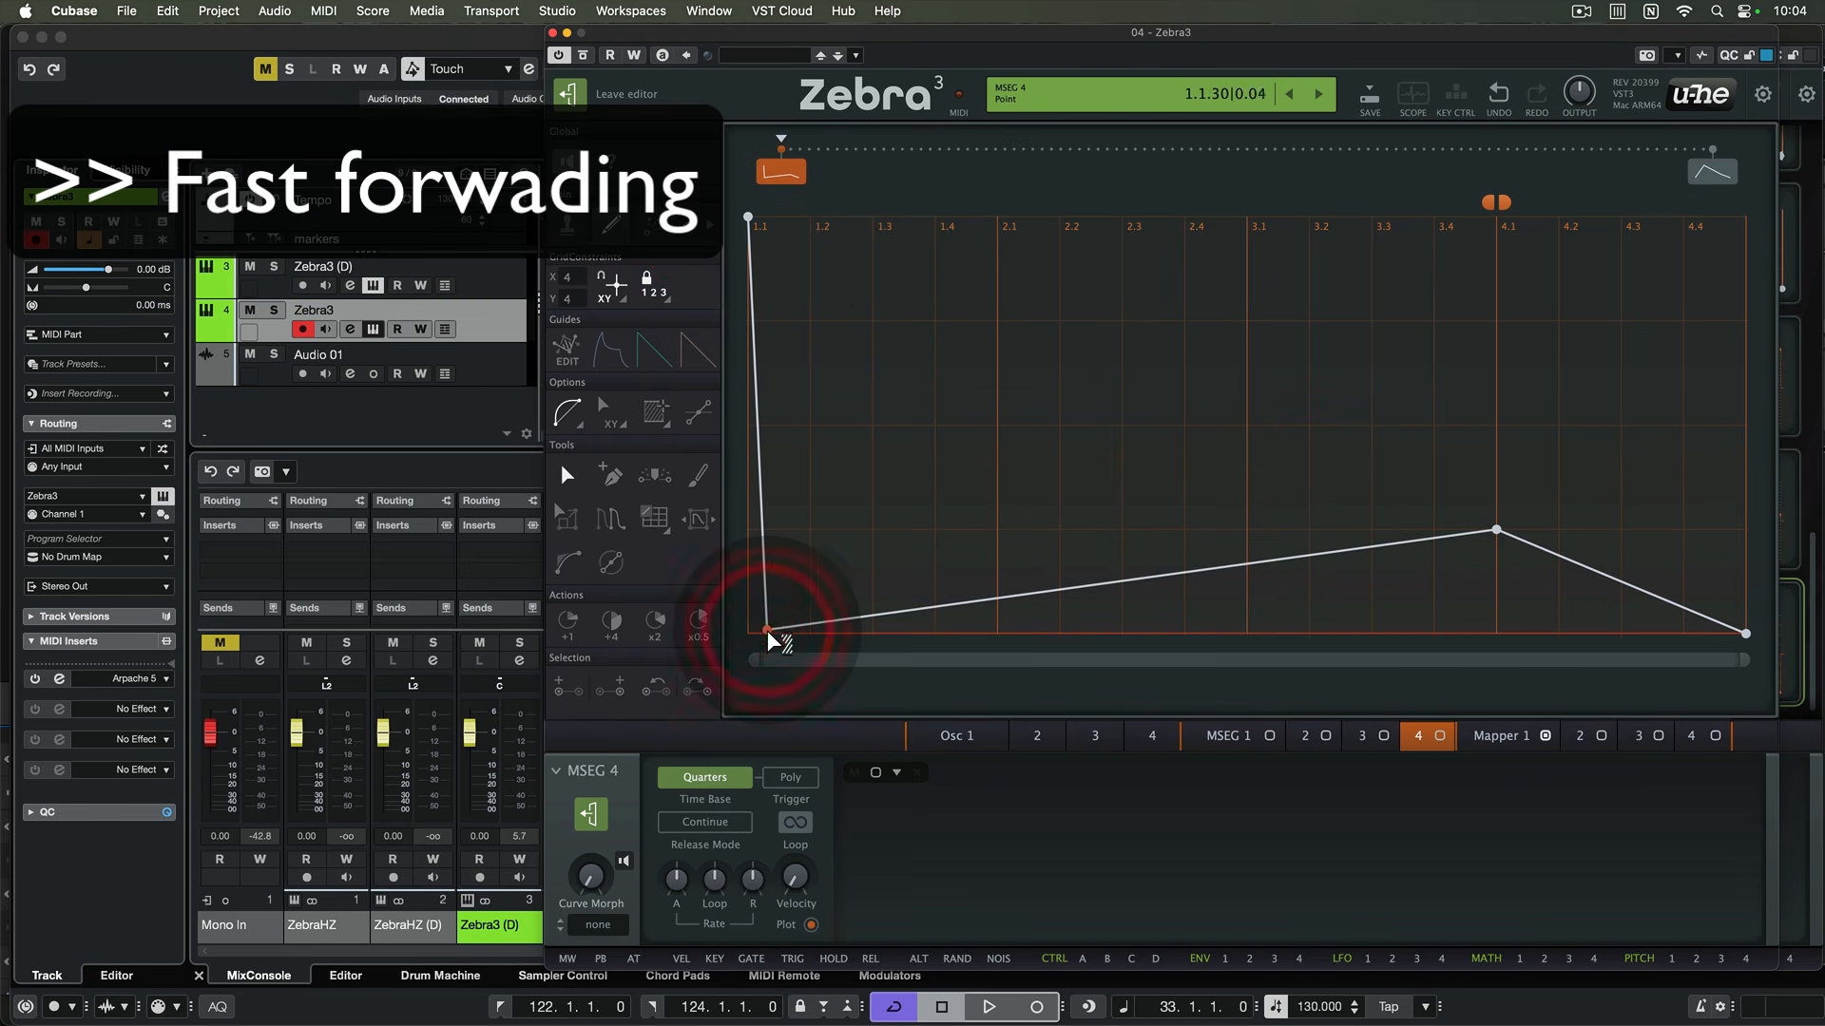
- Add a full-height spike at 2.1 in MSEG 4, rising vertically from zero and dropping back shortly after
double_click(998, 634)
double_click(998, 218)
double_click(998, 217)
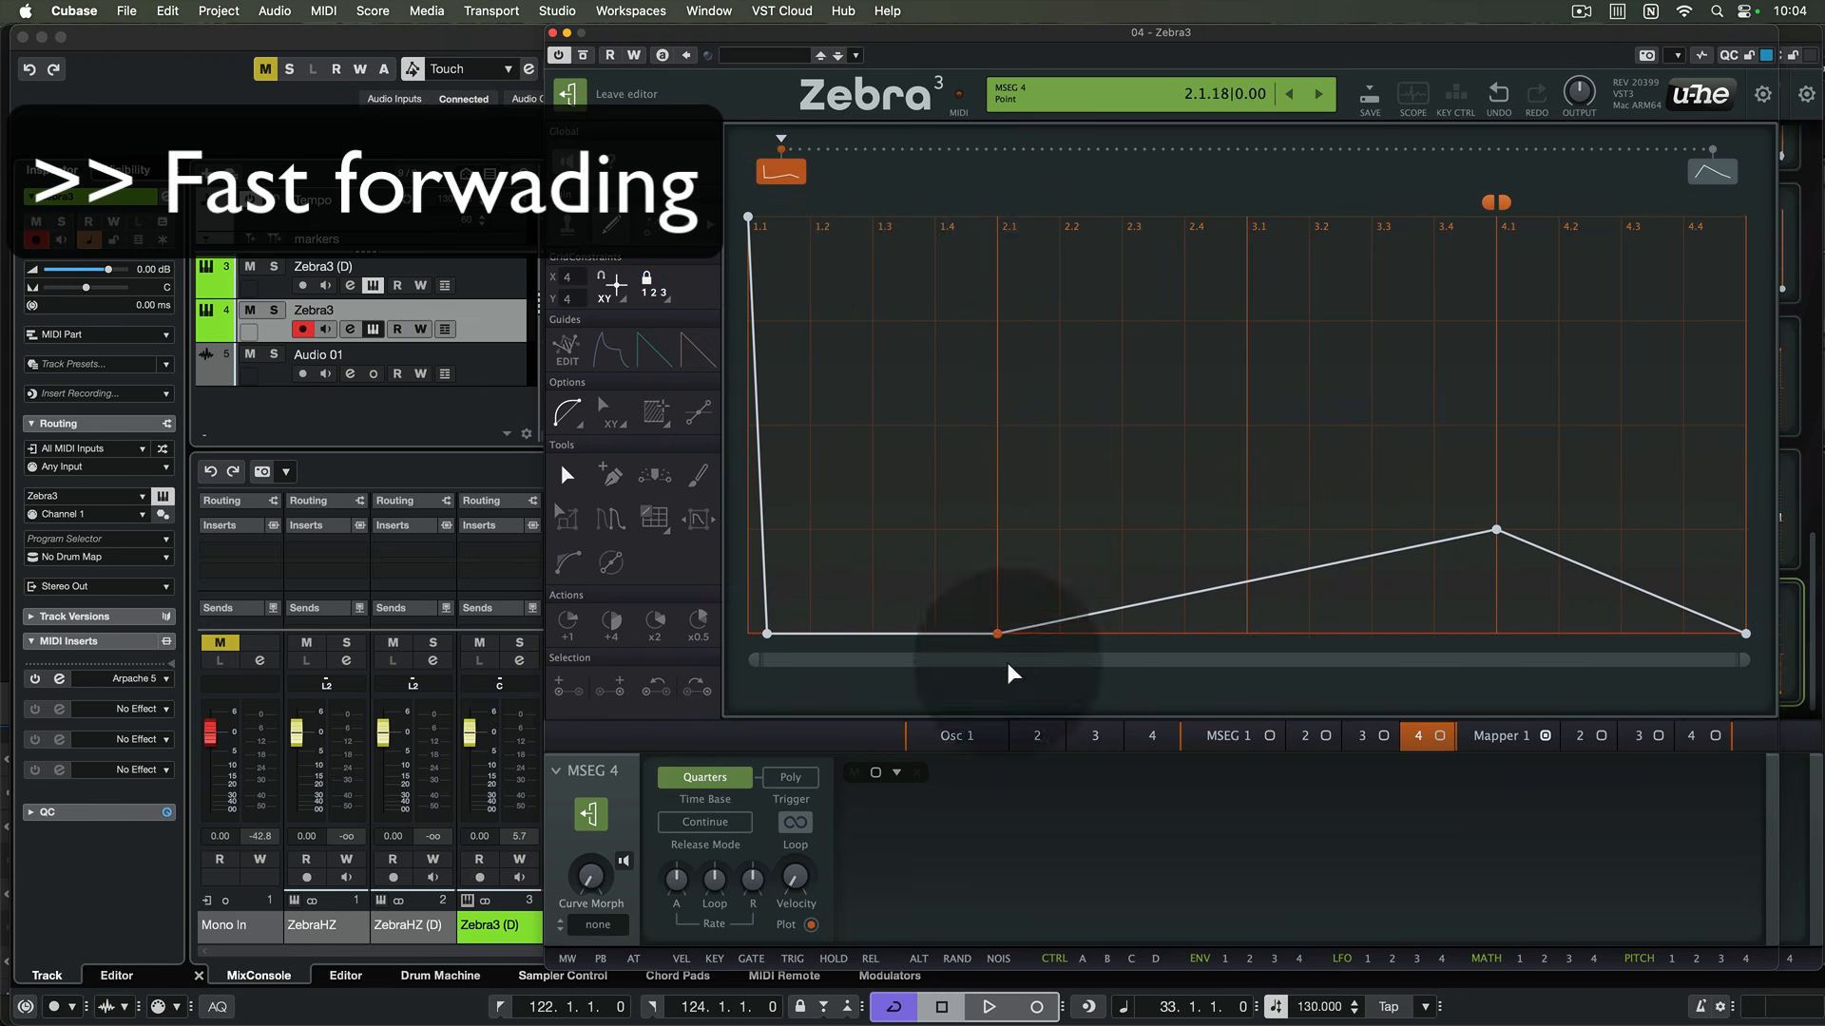
double_click(1017, 225)
left_click_drag(1025, 224, 1000, 220)
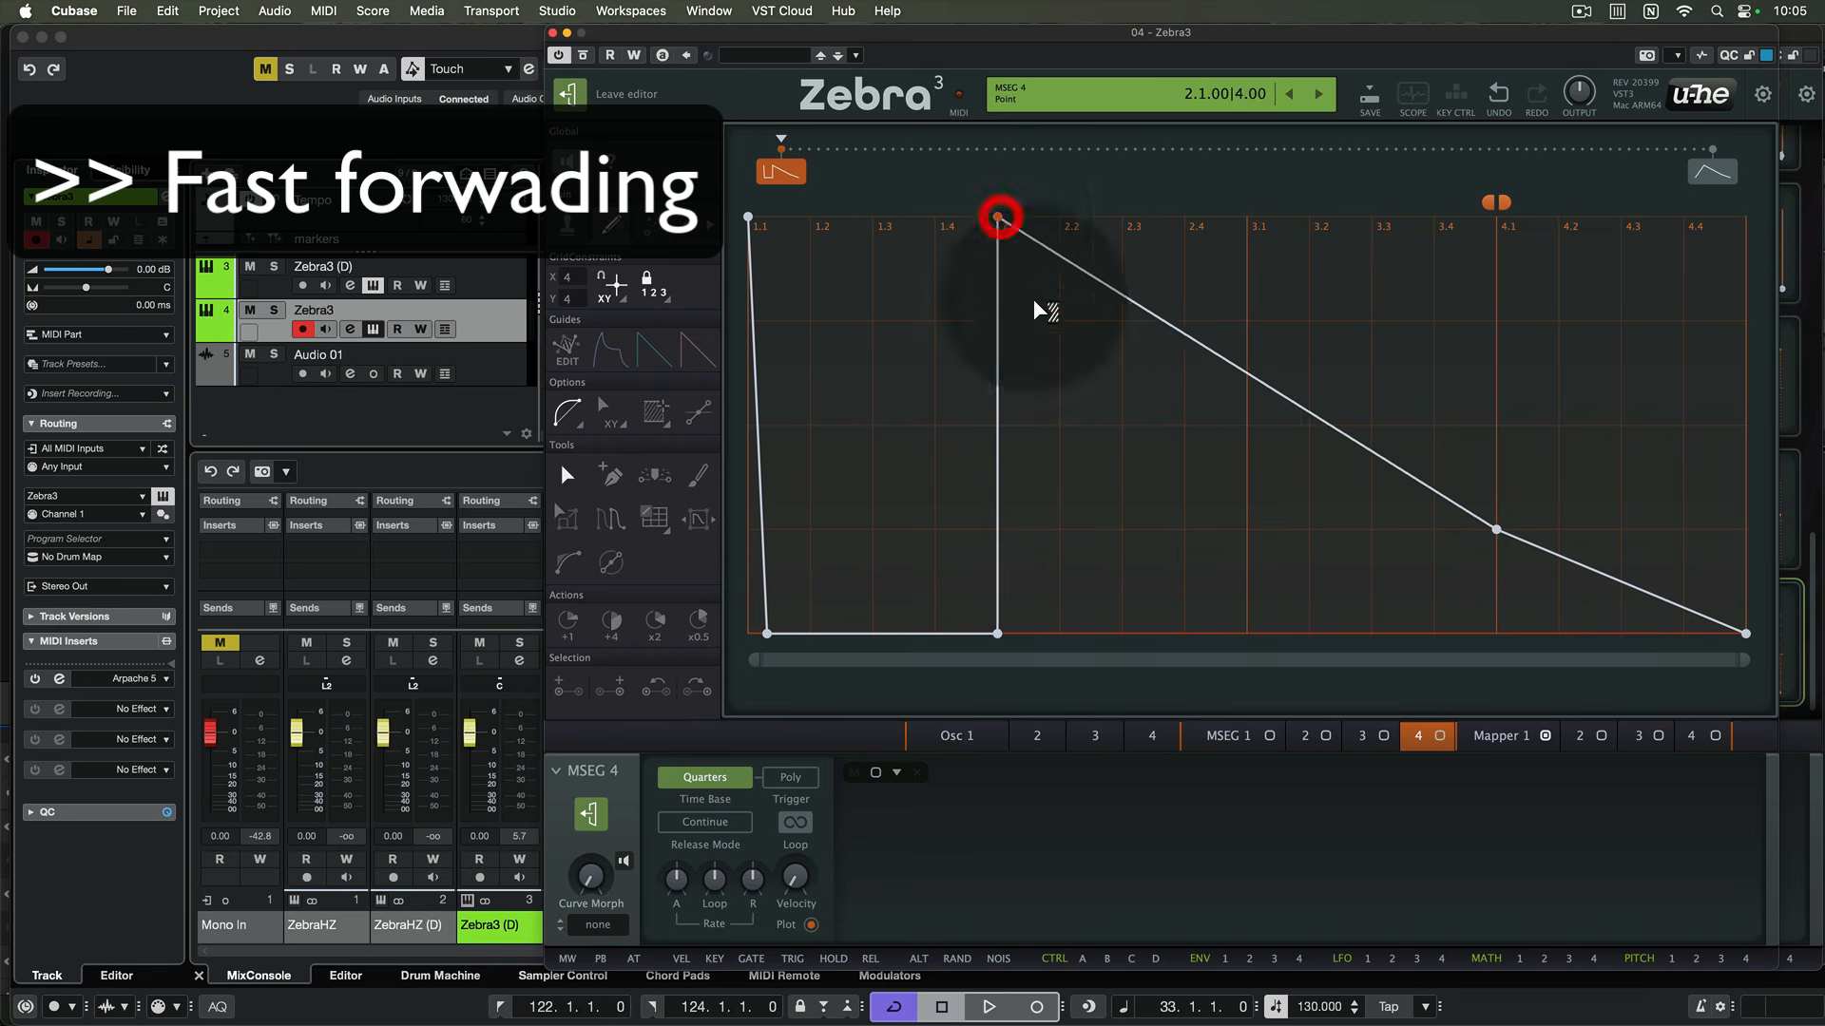
double_click(1036, 635)
- Add a full-height spike at 2.4 in MSEG 4 with a quick drop to zero
left_click_drag(1099, 620, 1372, 217)
double_click(1186, 217)
double_click(1223, 634)
- Build a full-height spike at 3.2 in MSEG 4, with a zero point directly beneath it and another just after
double_click(1309, 634)
double_click(1308, 218)
double_click(1309, 634)
double_click(1309, 632)
double_click(1312, 634)
left_click_drag(1309, 217, 1307, 674)
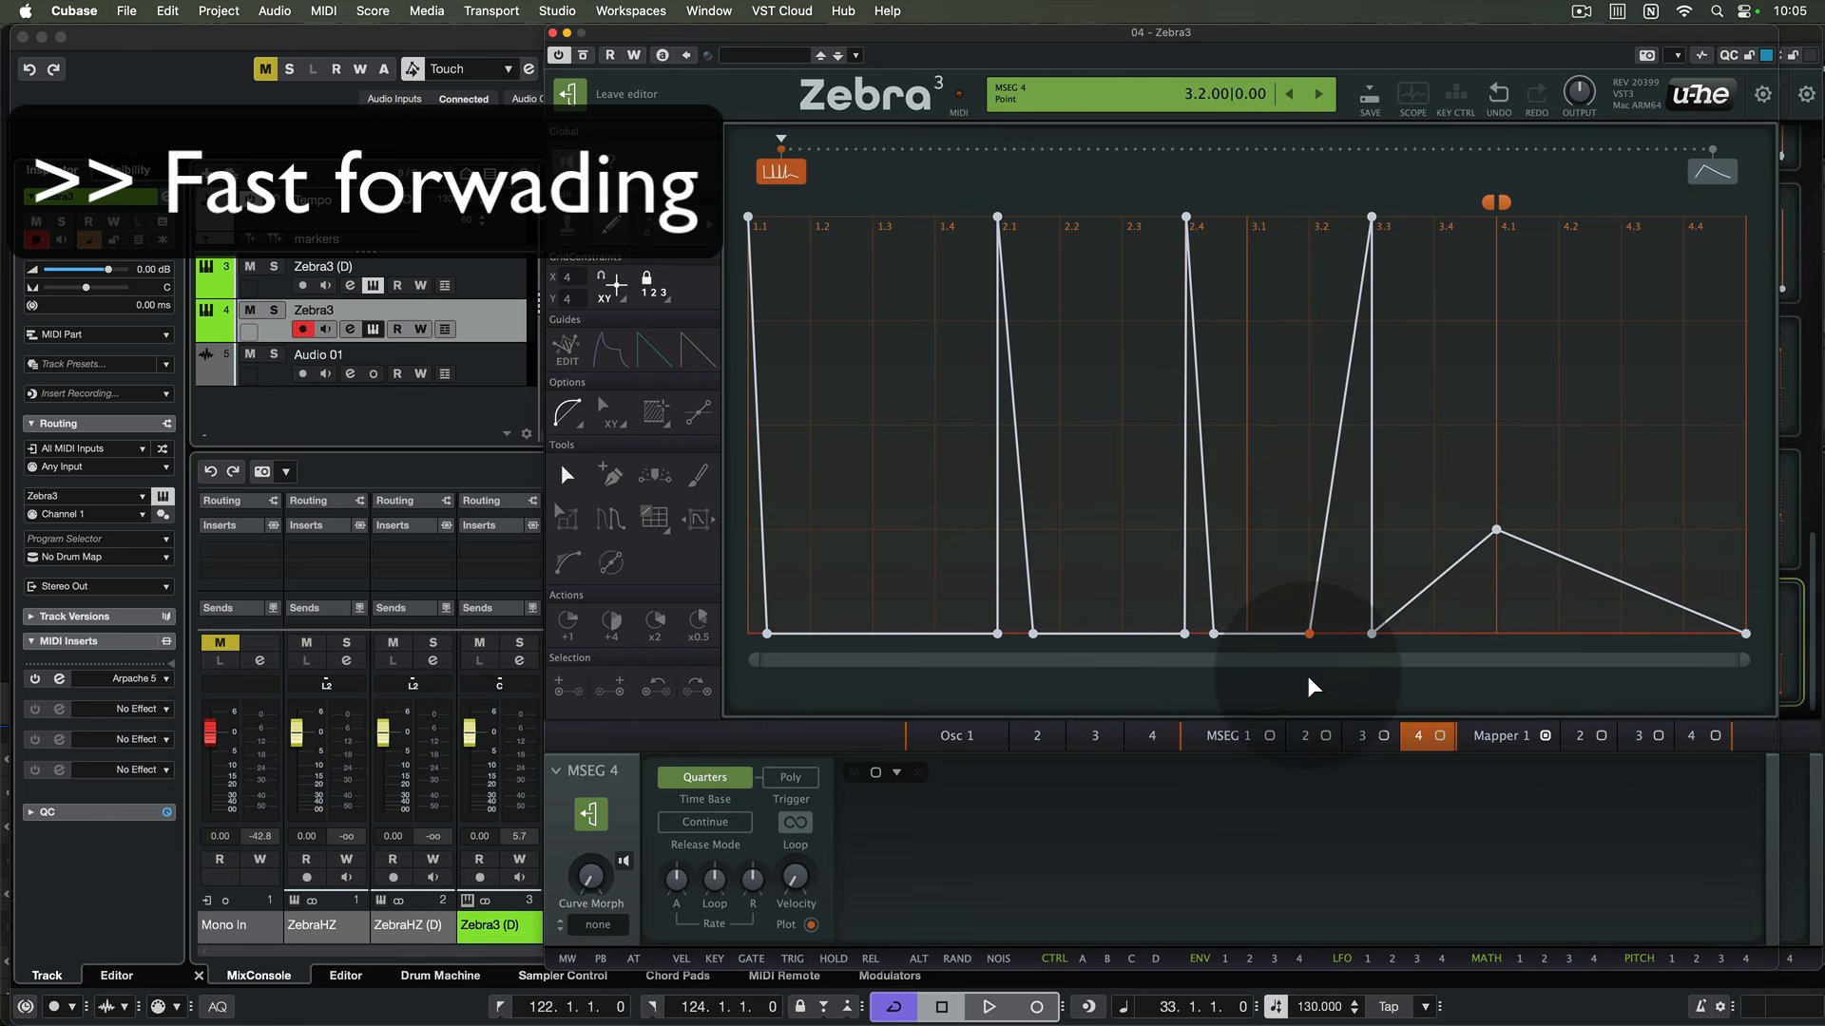
left_click_drag(1372, 218, 1310, 219)
left_click_drag(1371, 633, 1338, 631)
- Add spikes at 3.3, 3.4 and 4.2 in MSEG 4 and clear the stray points above the zero line between them
left_click_drag(1290, 202, 1591, 637)
double_click(1468, 550)
double_click(1495, 530)
left_click_drag(1560, 558, 1568, 648)
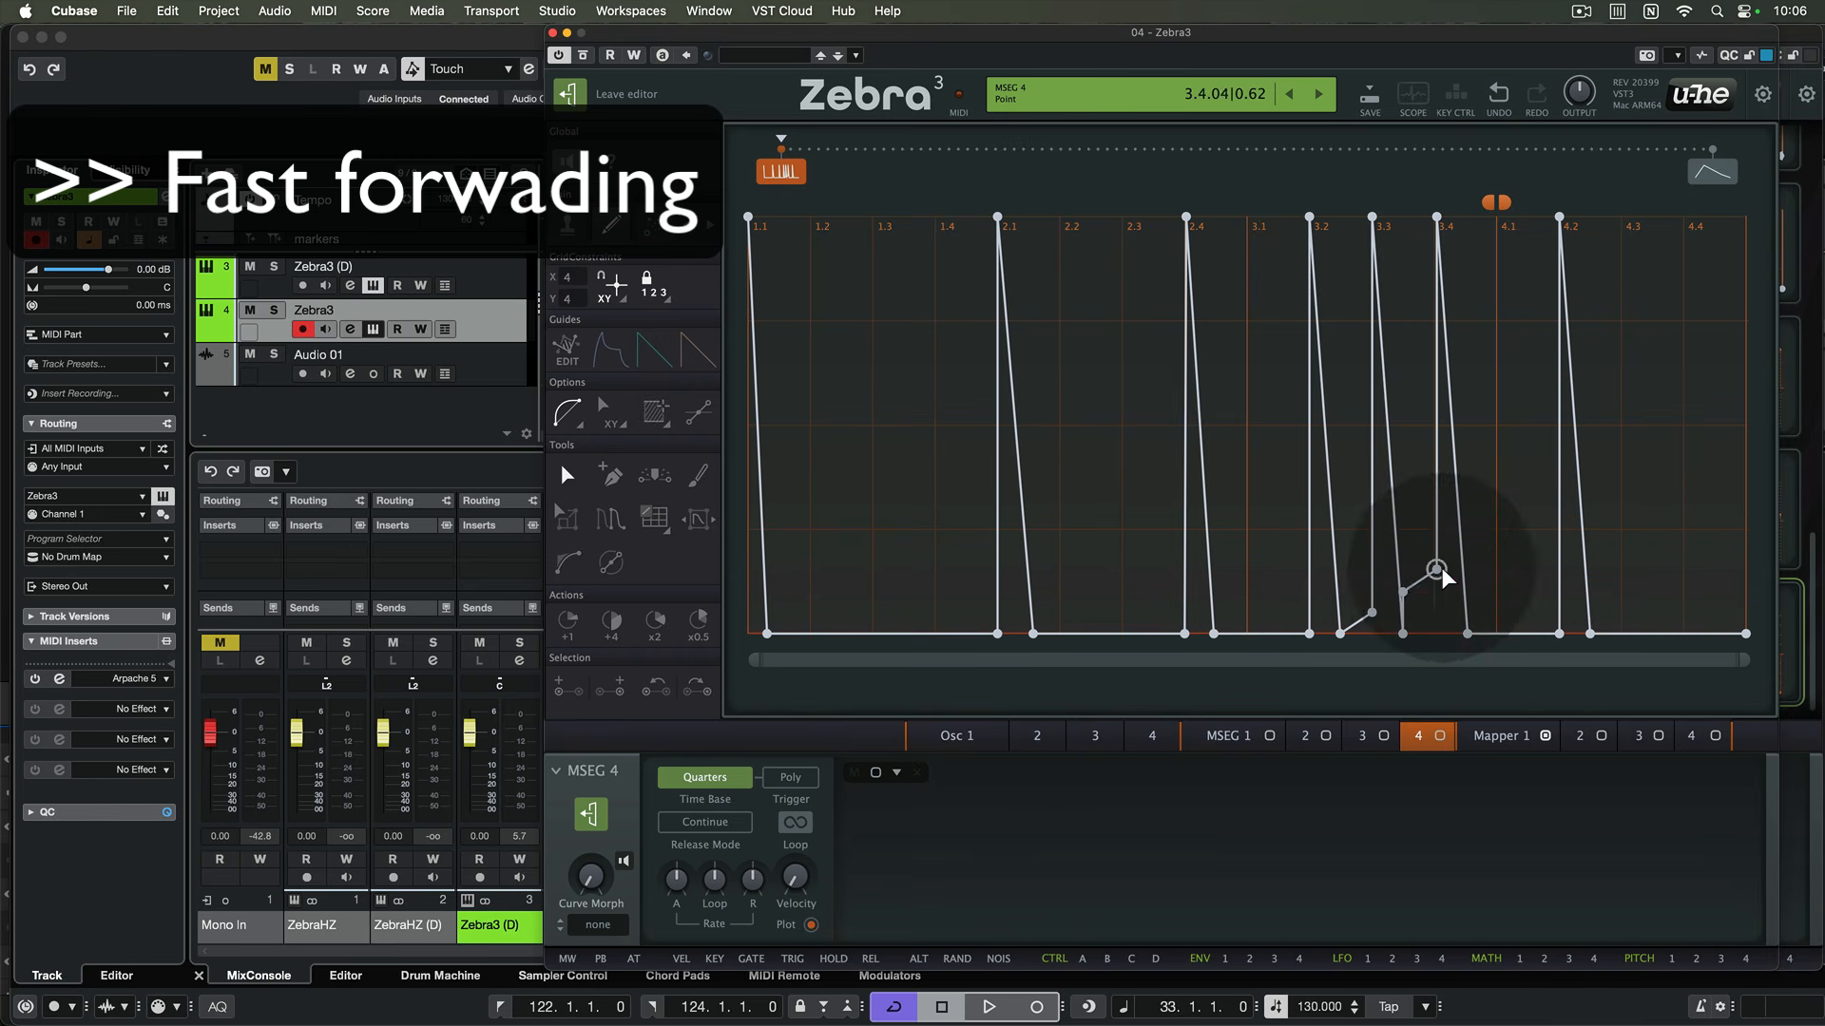
double_click(1400, 588)
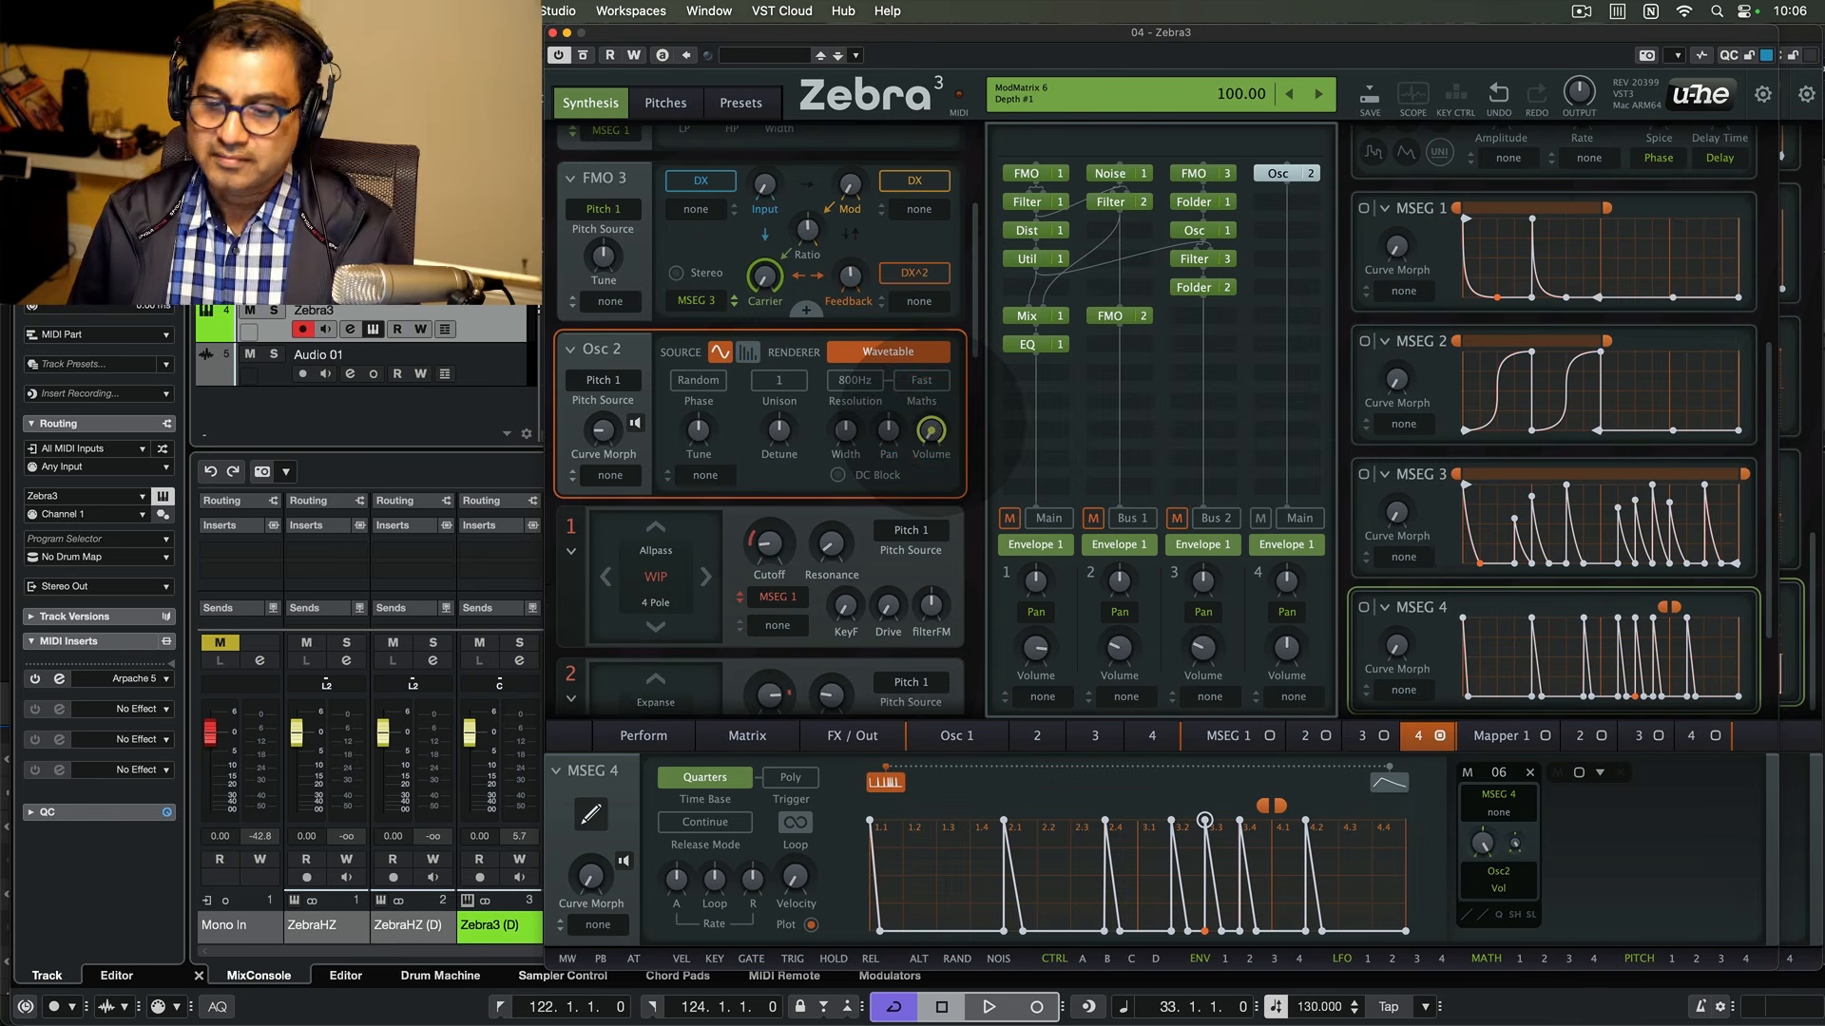
- Assign MSEG 4 to Osc 2's volume at depth 100 and extend the MSEG 4 loop range over the whole envelope
left_click(931, 429)
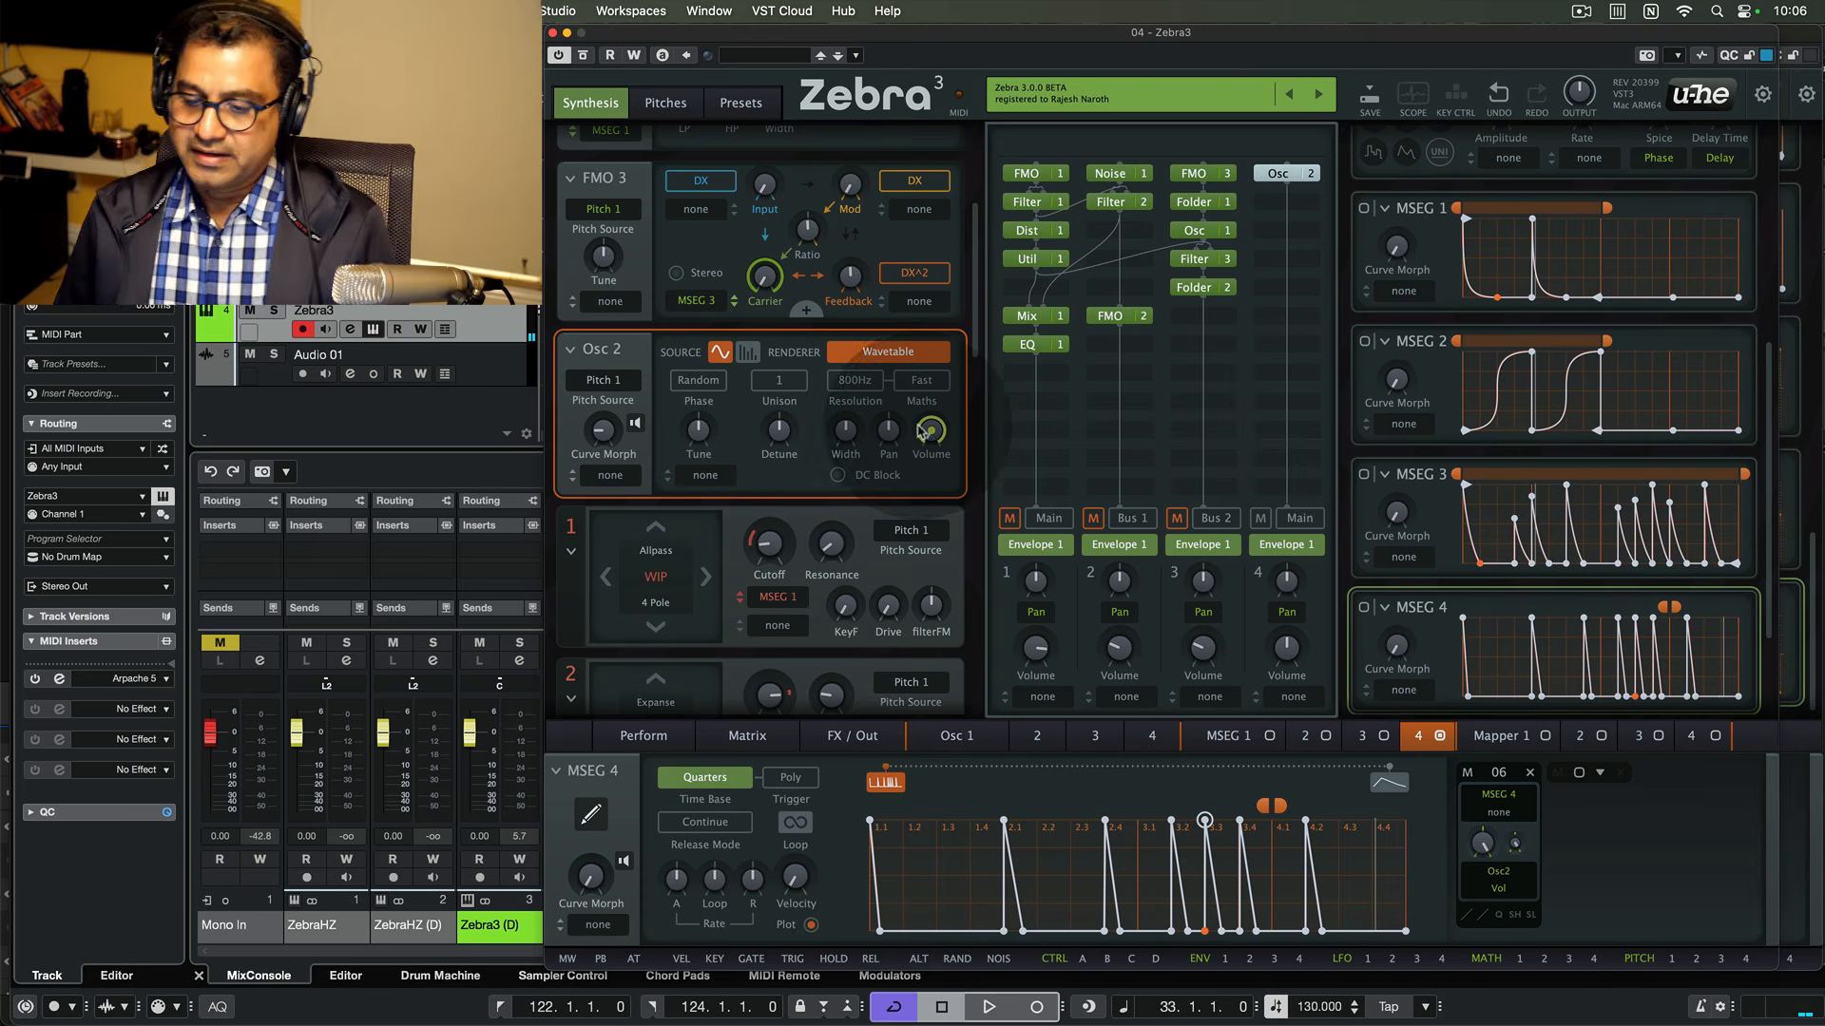
left_click_drag(1266, 803, 871, 812)
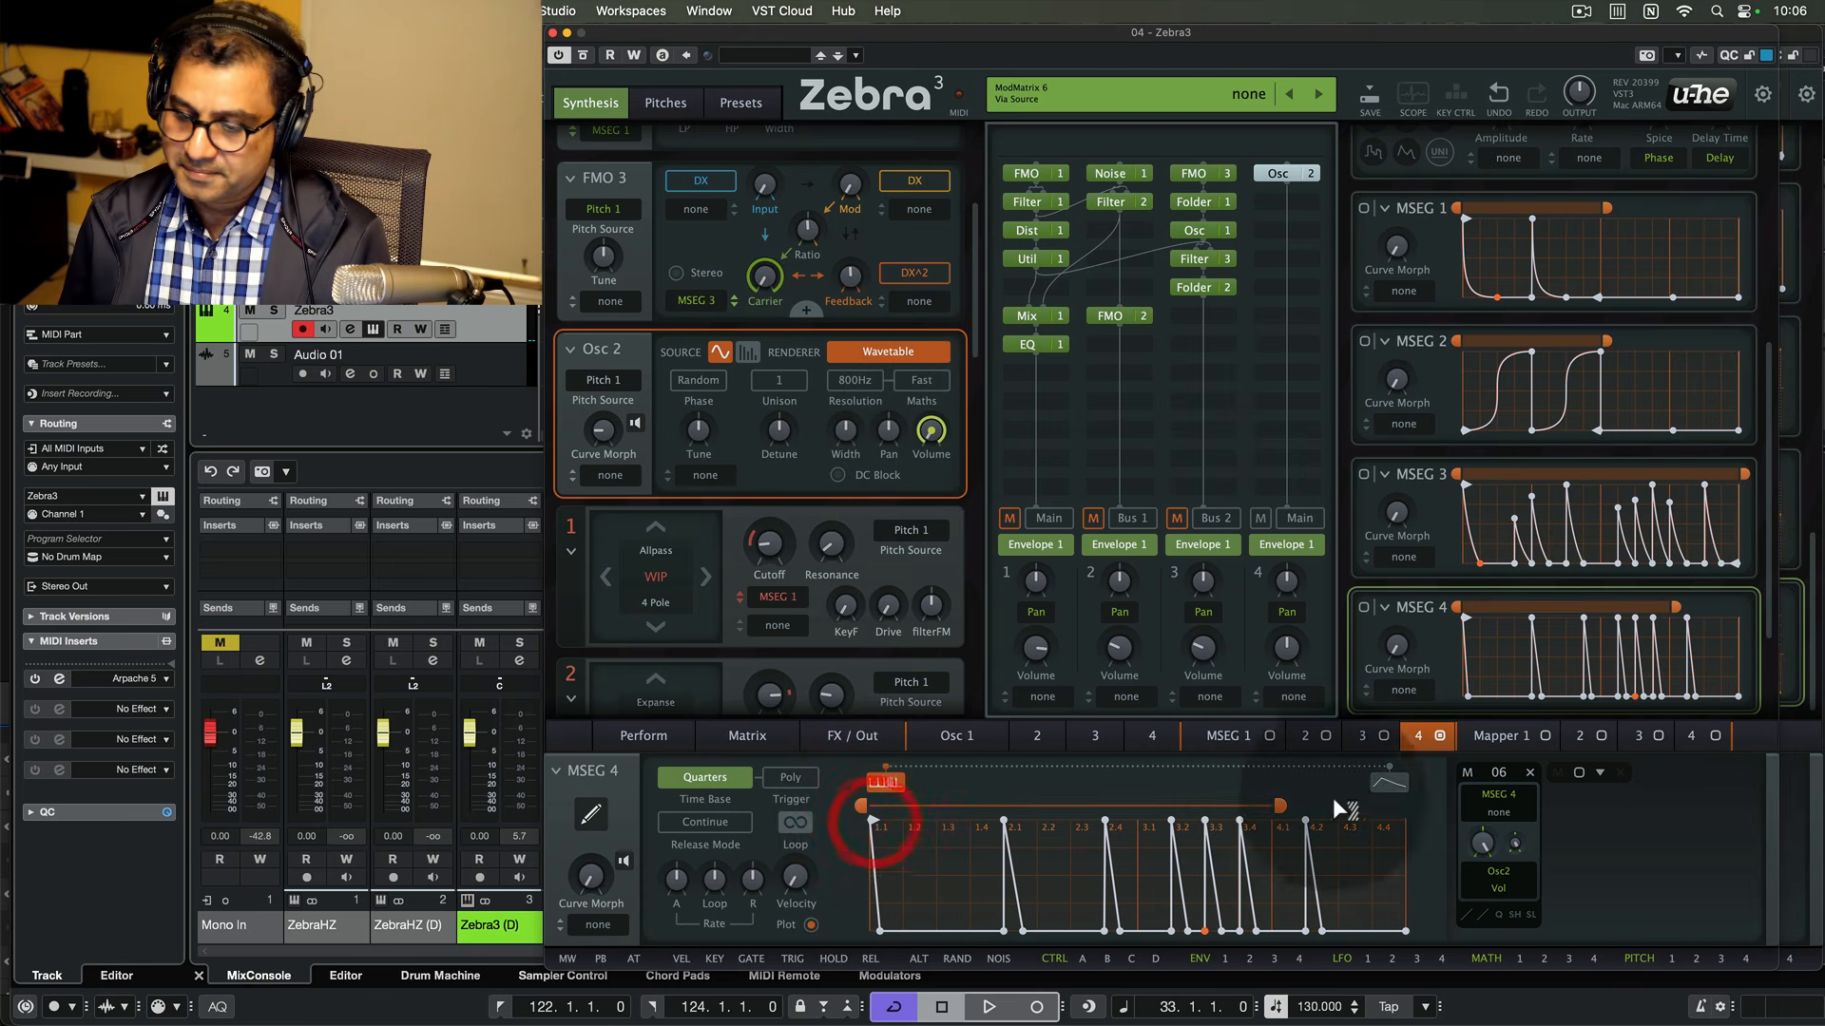
left_click_drag(1278, 806, 1402, 822)
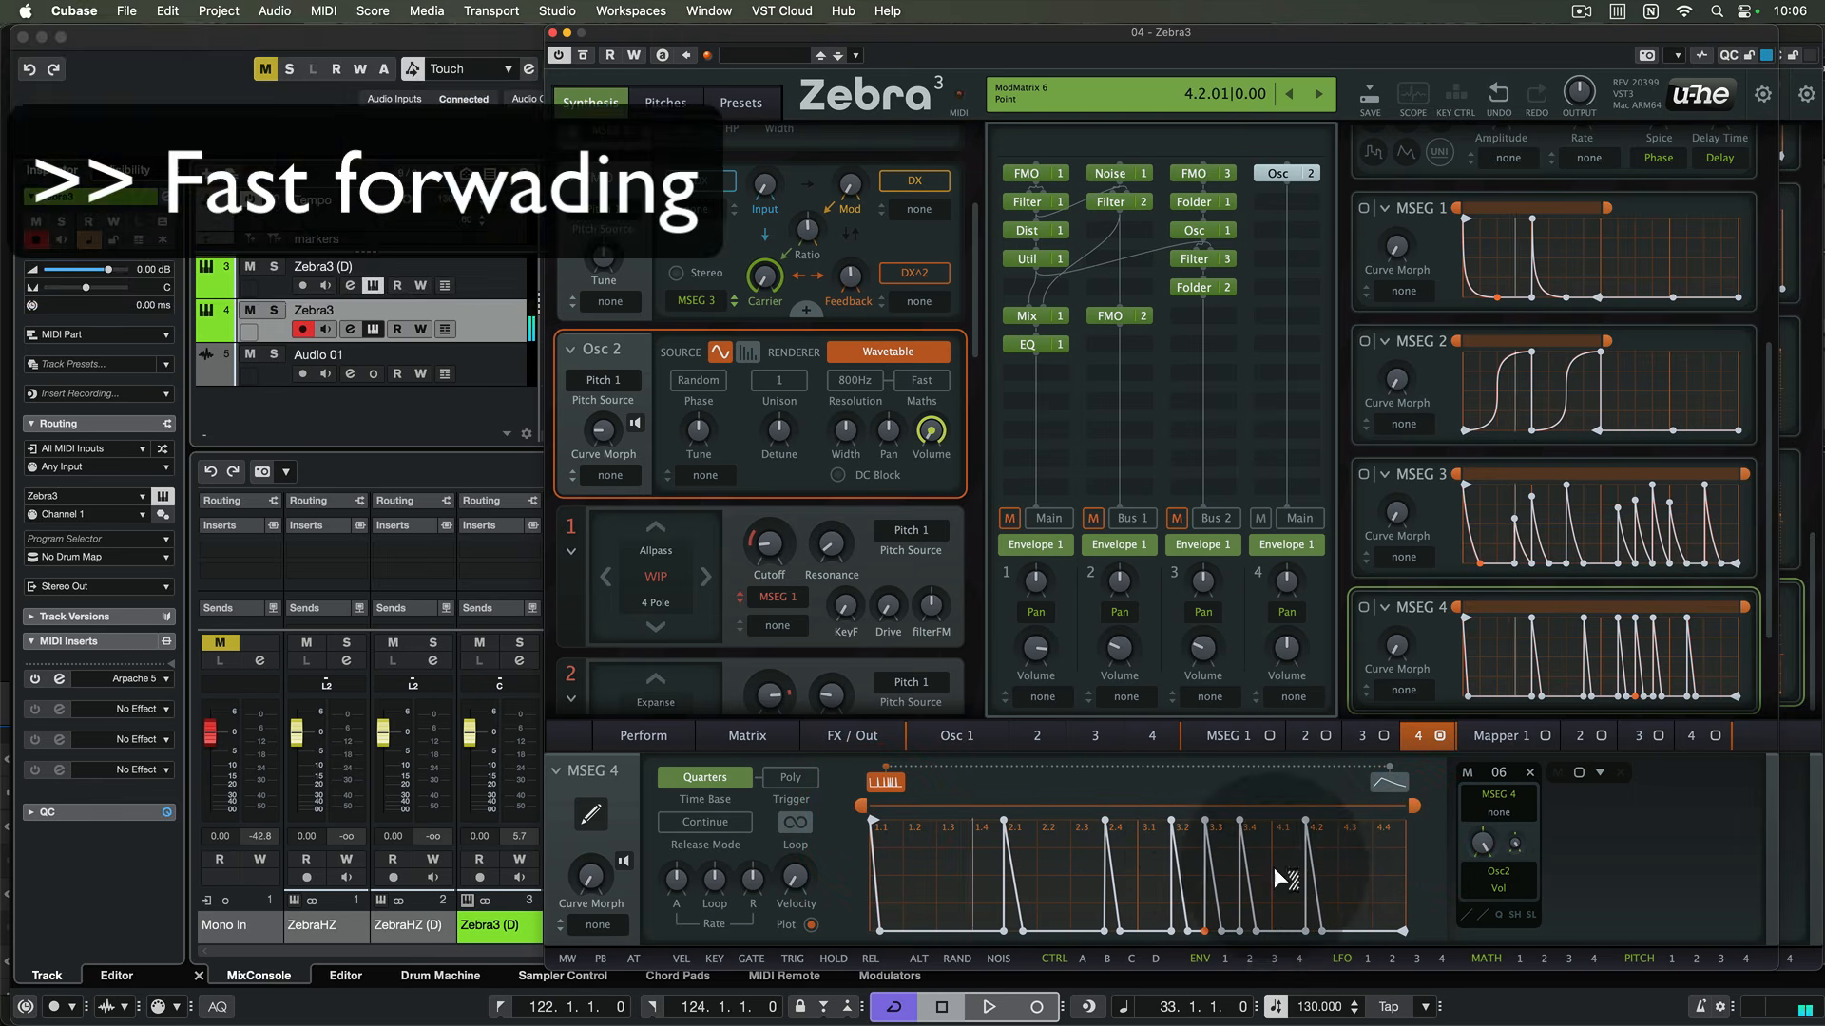
- Move MSEG 4's last spike from 4.2 to 4.3 and add a full-height spike at 4.1 with a quick drop to zero
left_click_drag(1322, 931, 1338, 930)
left_click_drag(1306, 821, 1338, 821)
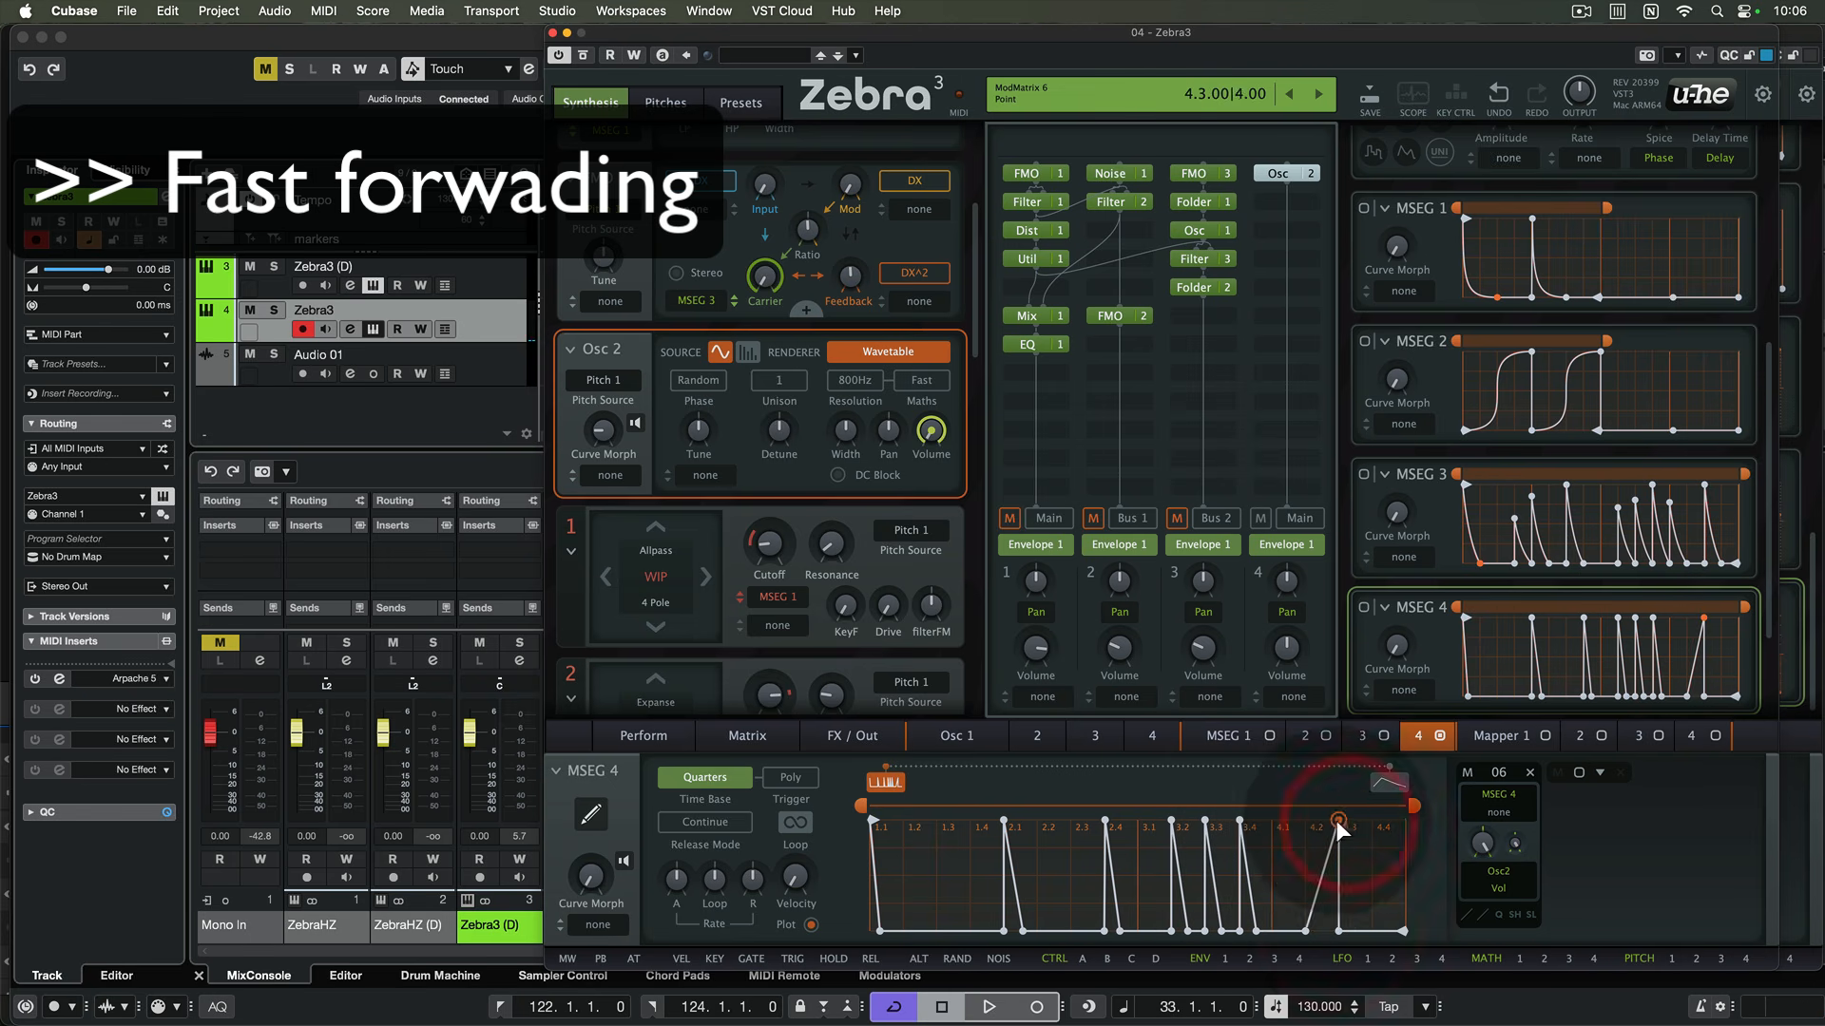
double_click(1271, 821)
double_click(1271, 929)
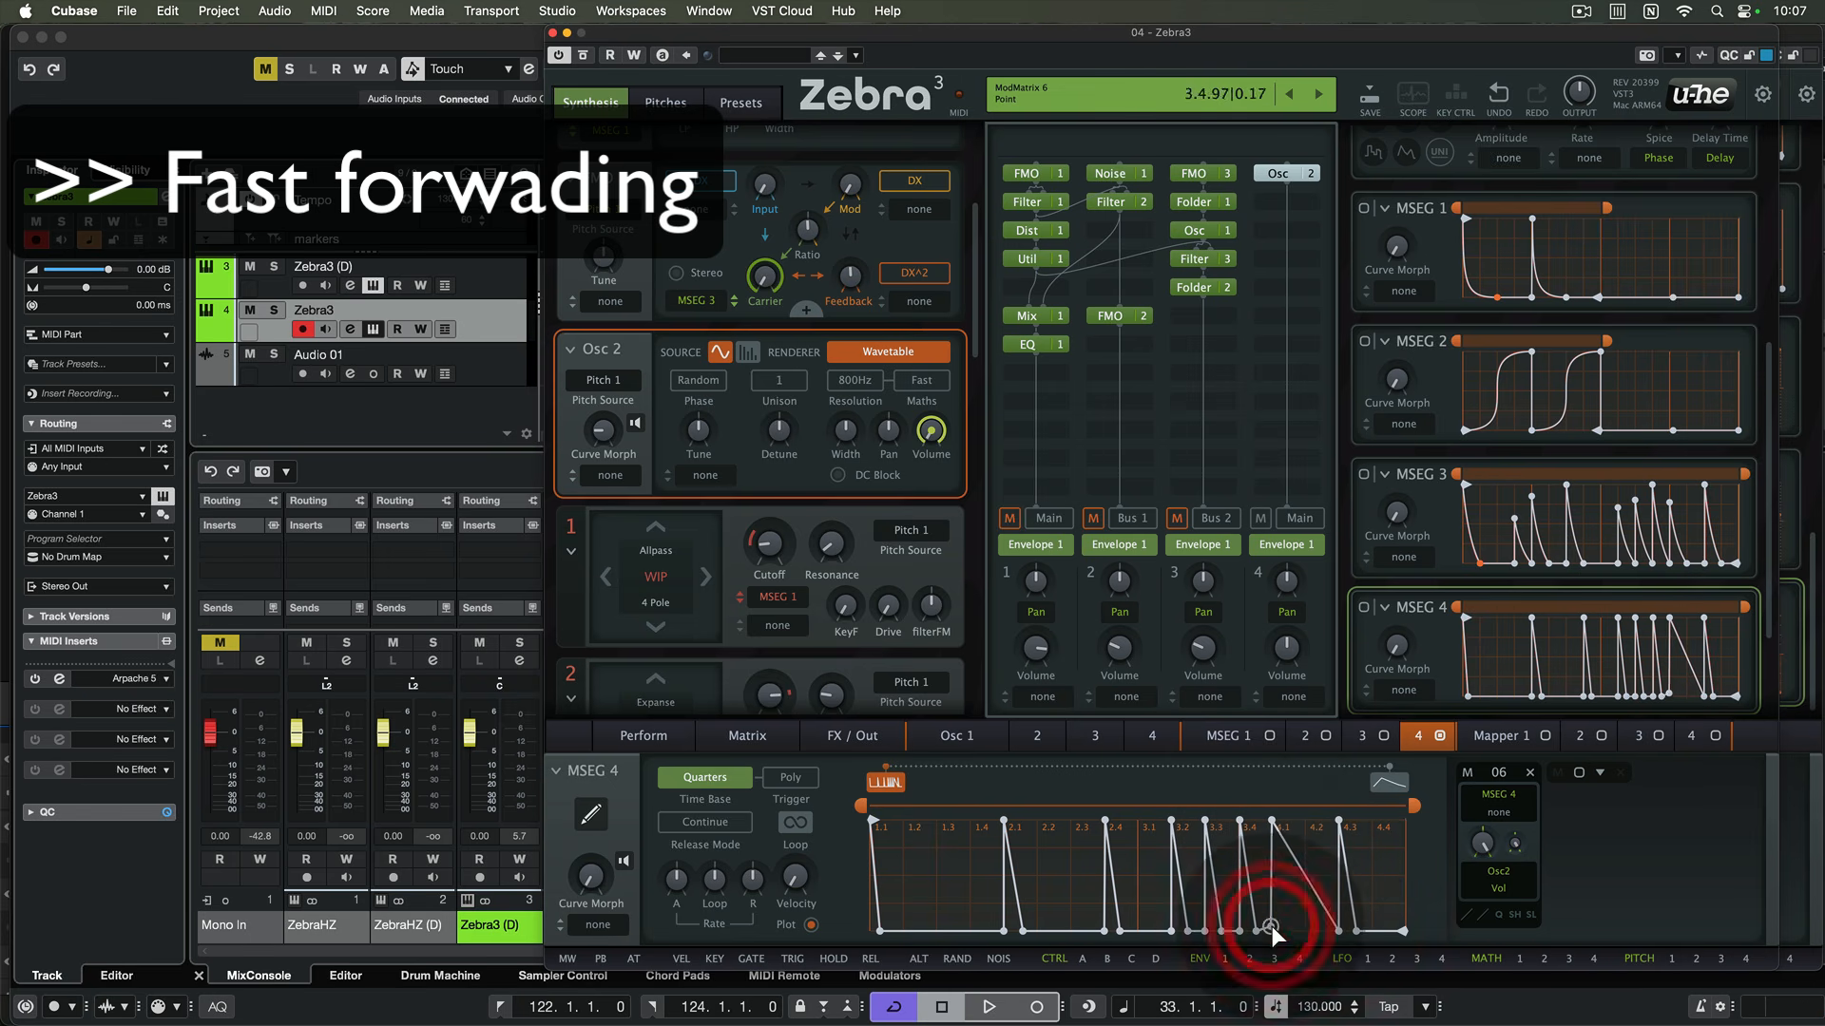
double_click(1288, 929)
left_click(1271, 931)
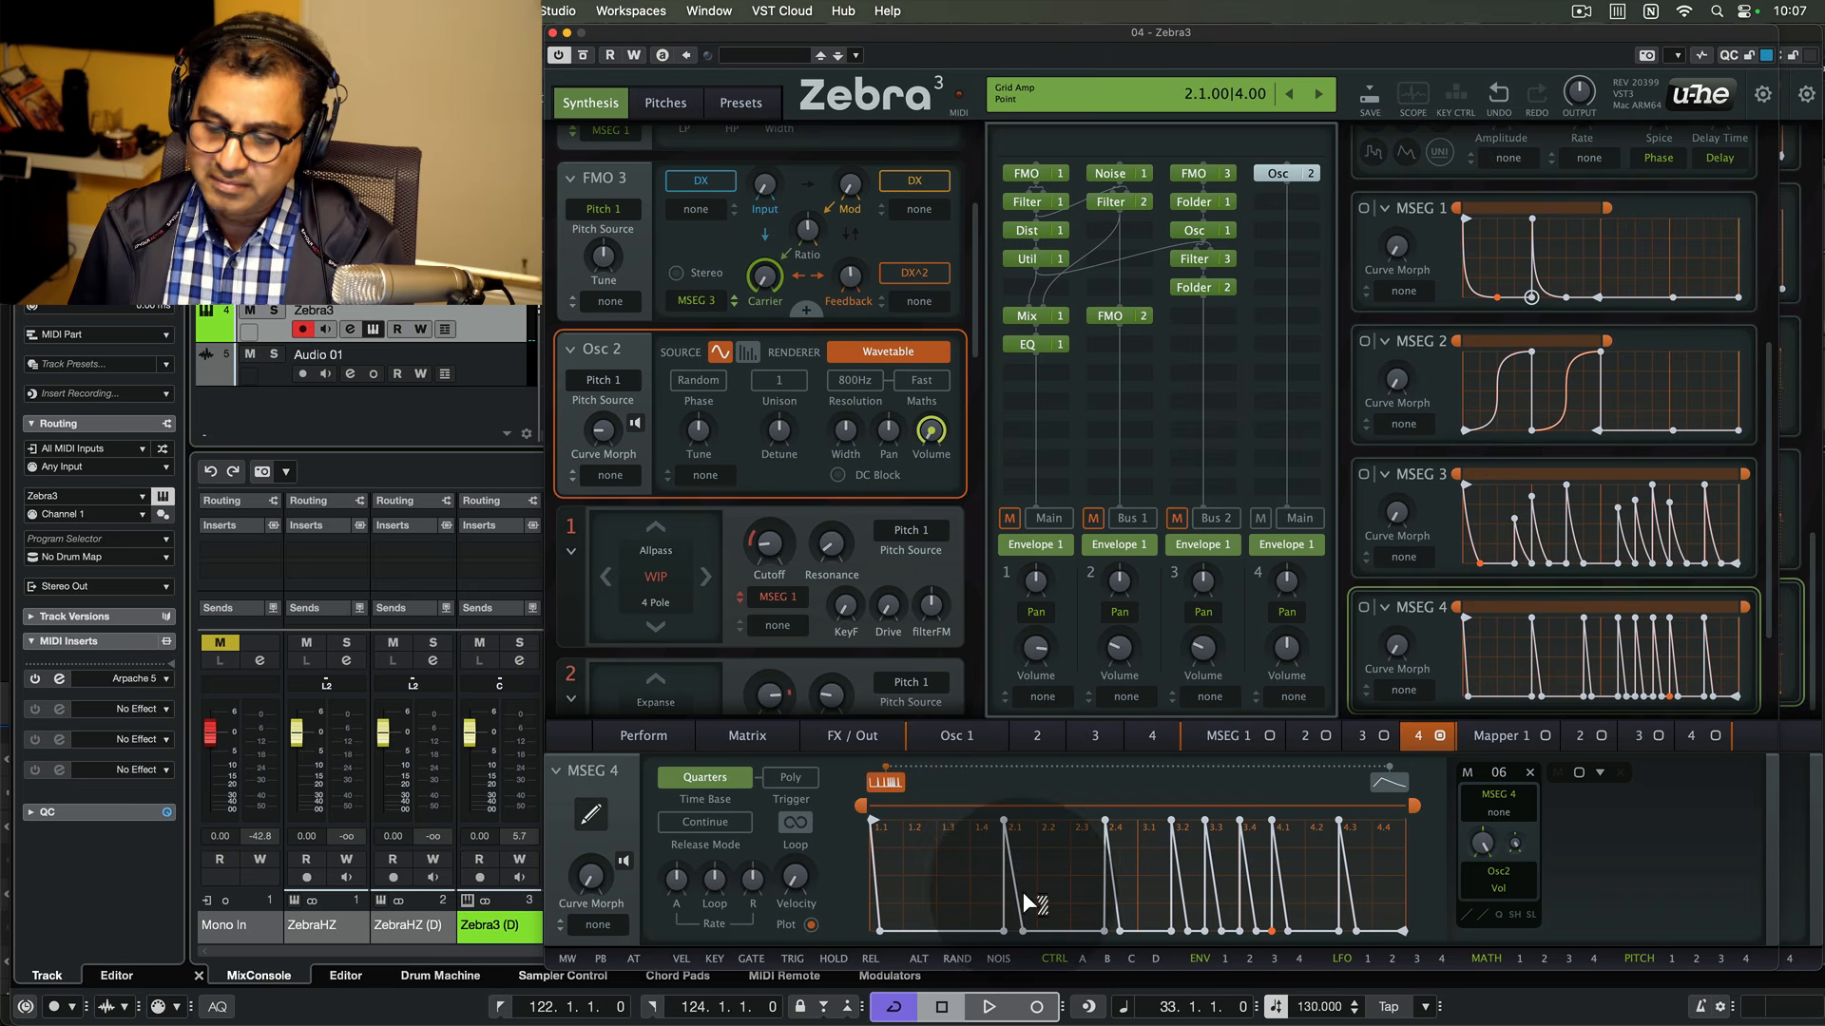
- Bend all the decay segments of MSEG 4 into outward-bulging curves together, and leave the envelope editor
left_click(590, 814)
mouse_move(737, 224)
left_mouse_down()
mouse_move(1711, 468)
mouse_move(1776, 562)
left_mouse_up()
left_click_drag(1012, 378, 1040, 318)
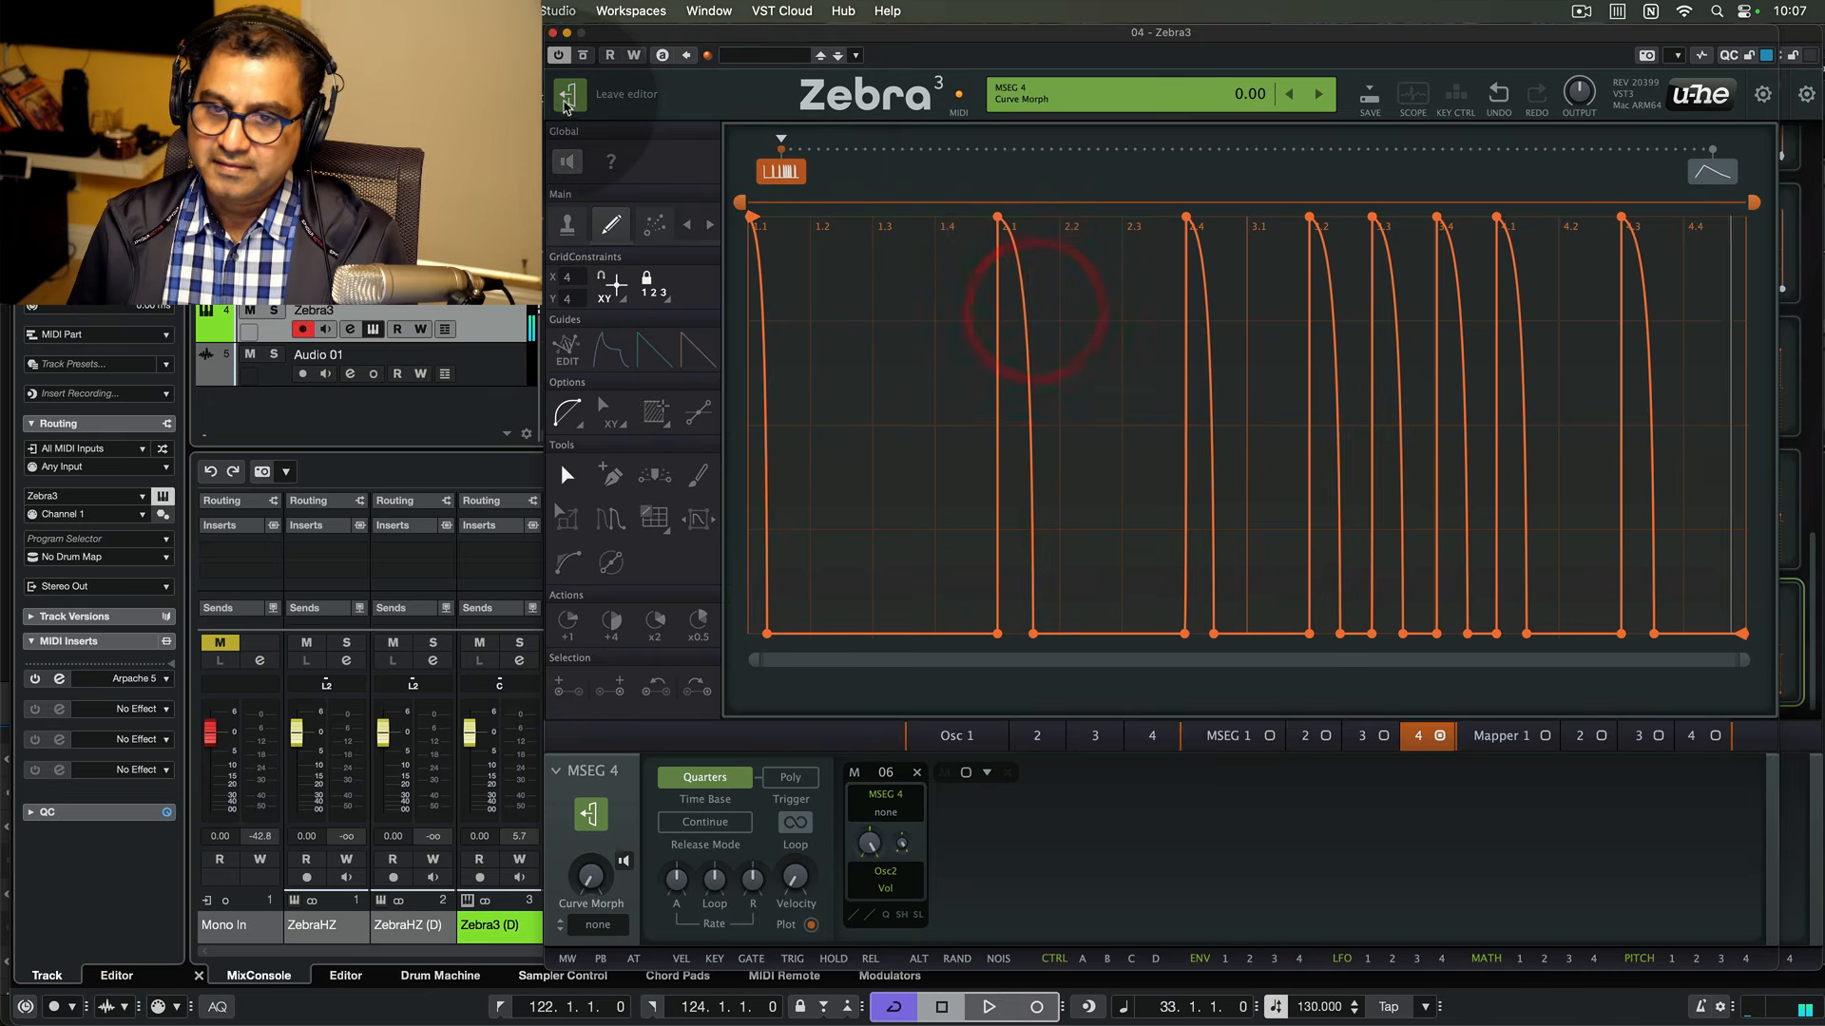
left_click(569, 93)
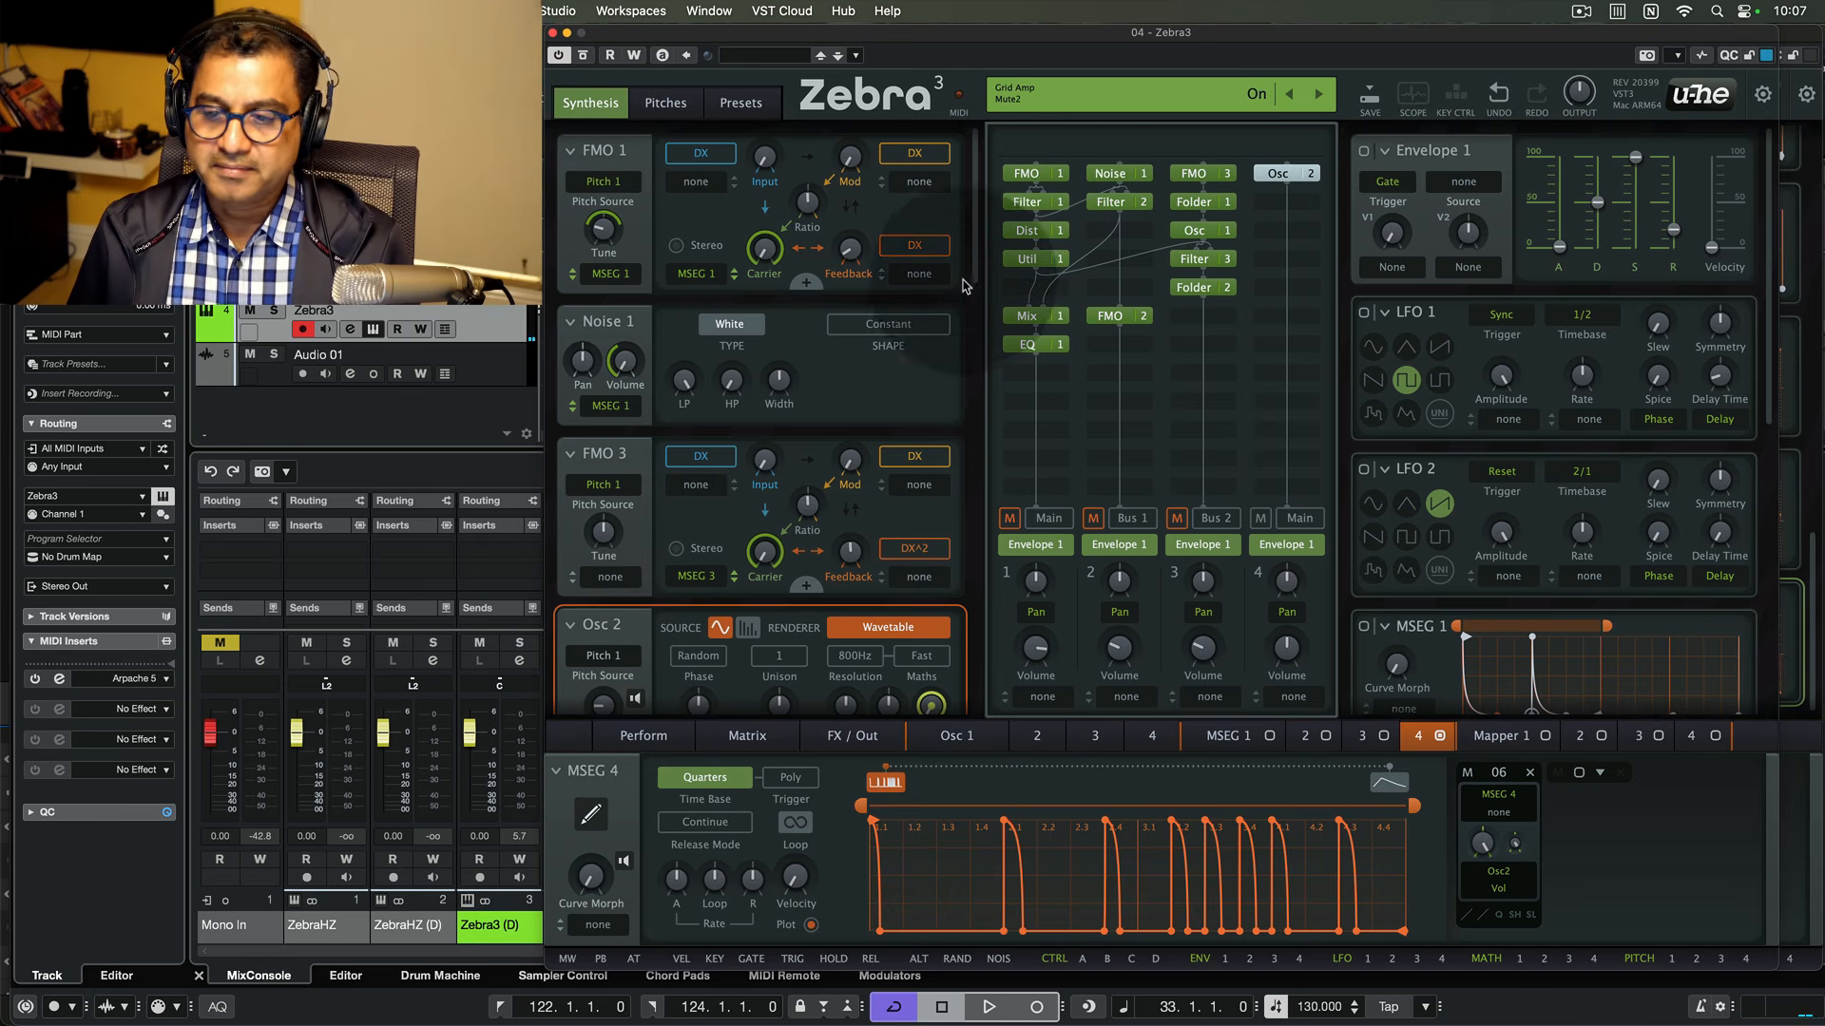
- Set Osc 2's second wave effect, FX2, to Dual Wave
left_click_drag(976, 283, 977, 371)
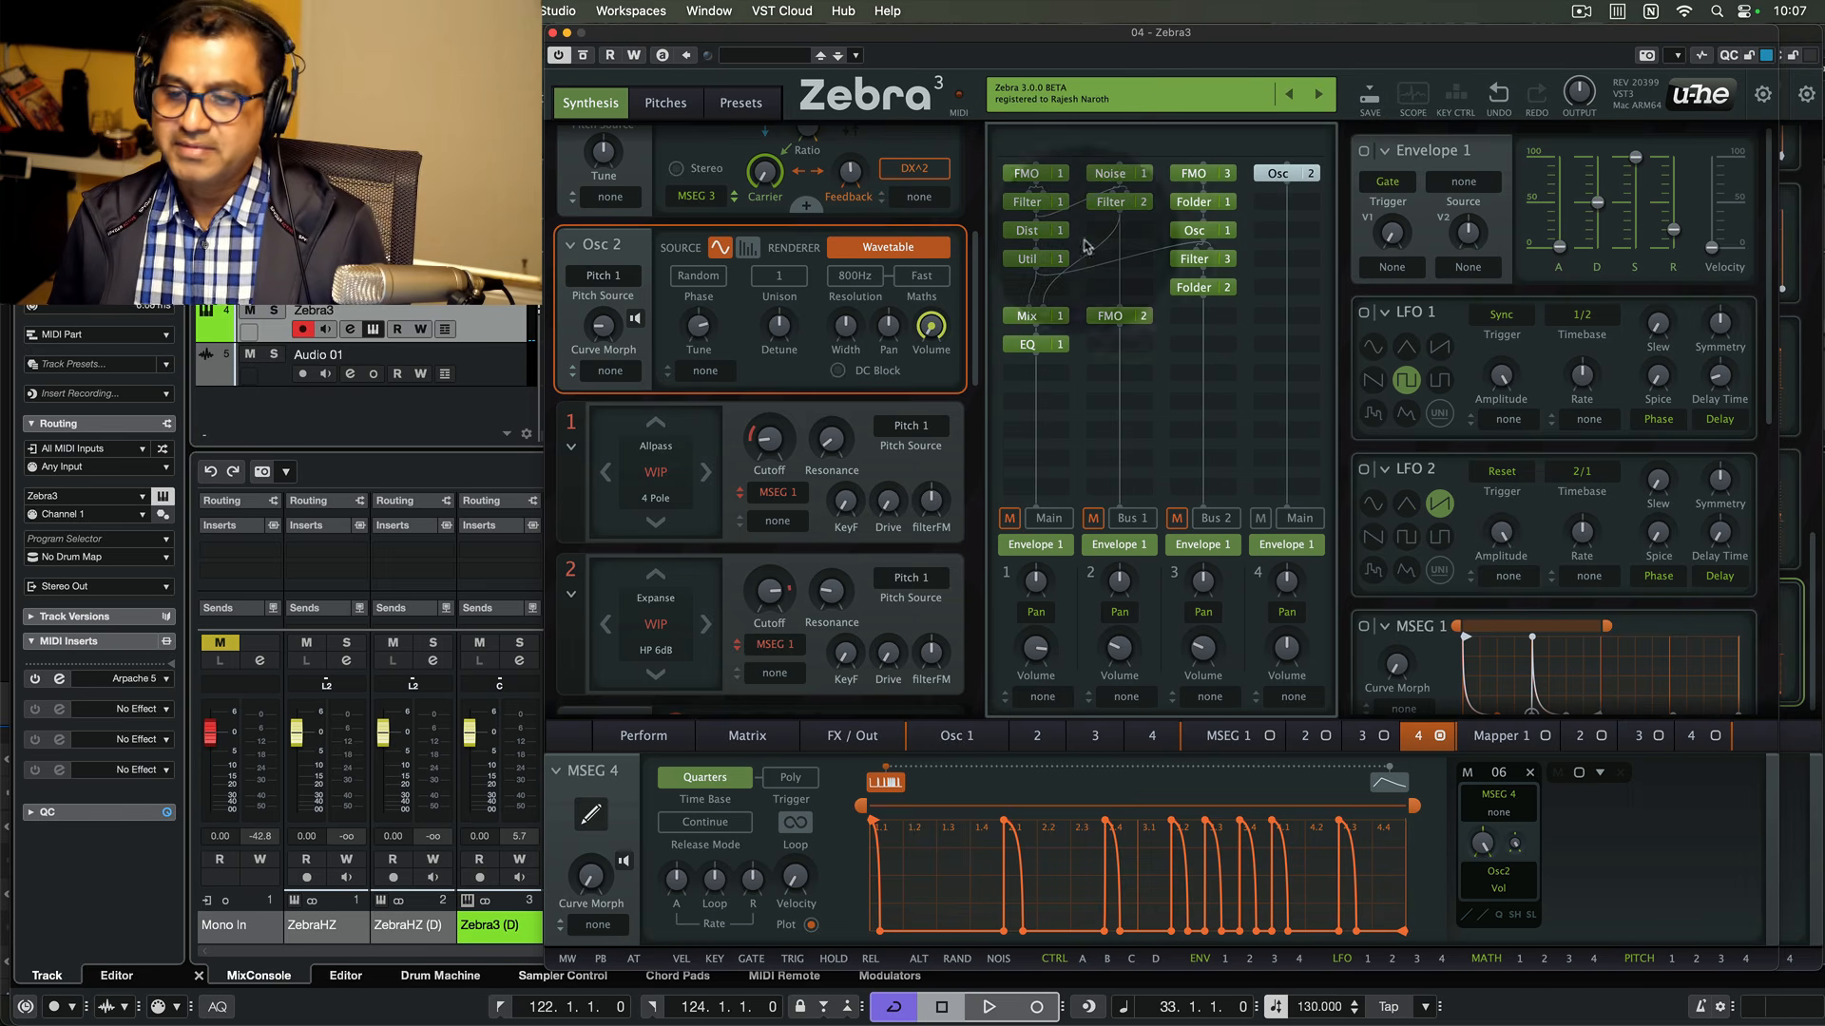
left_click(957, 736)
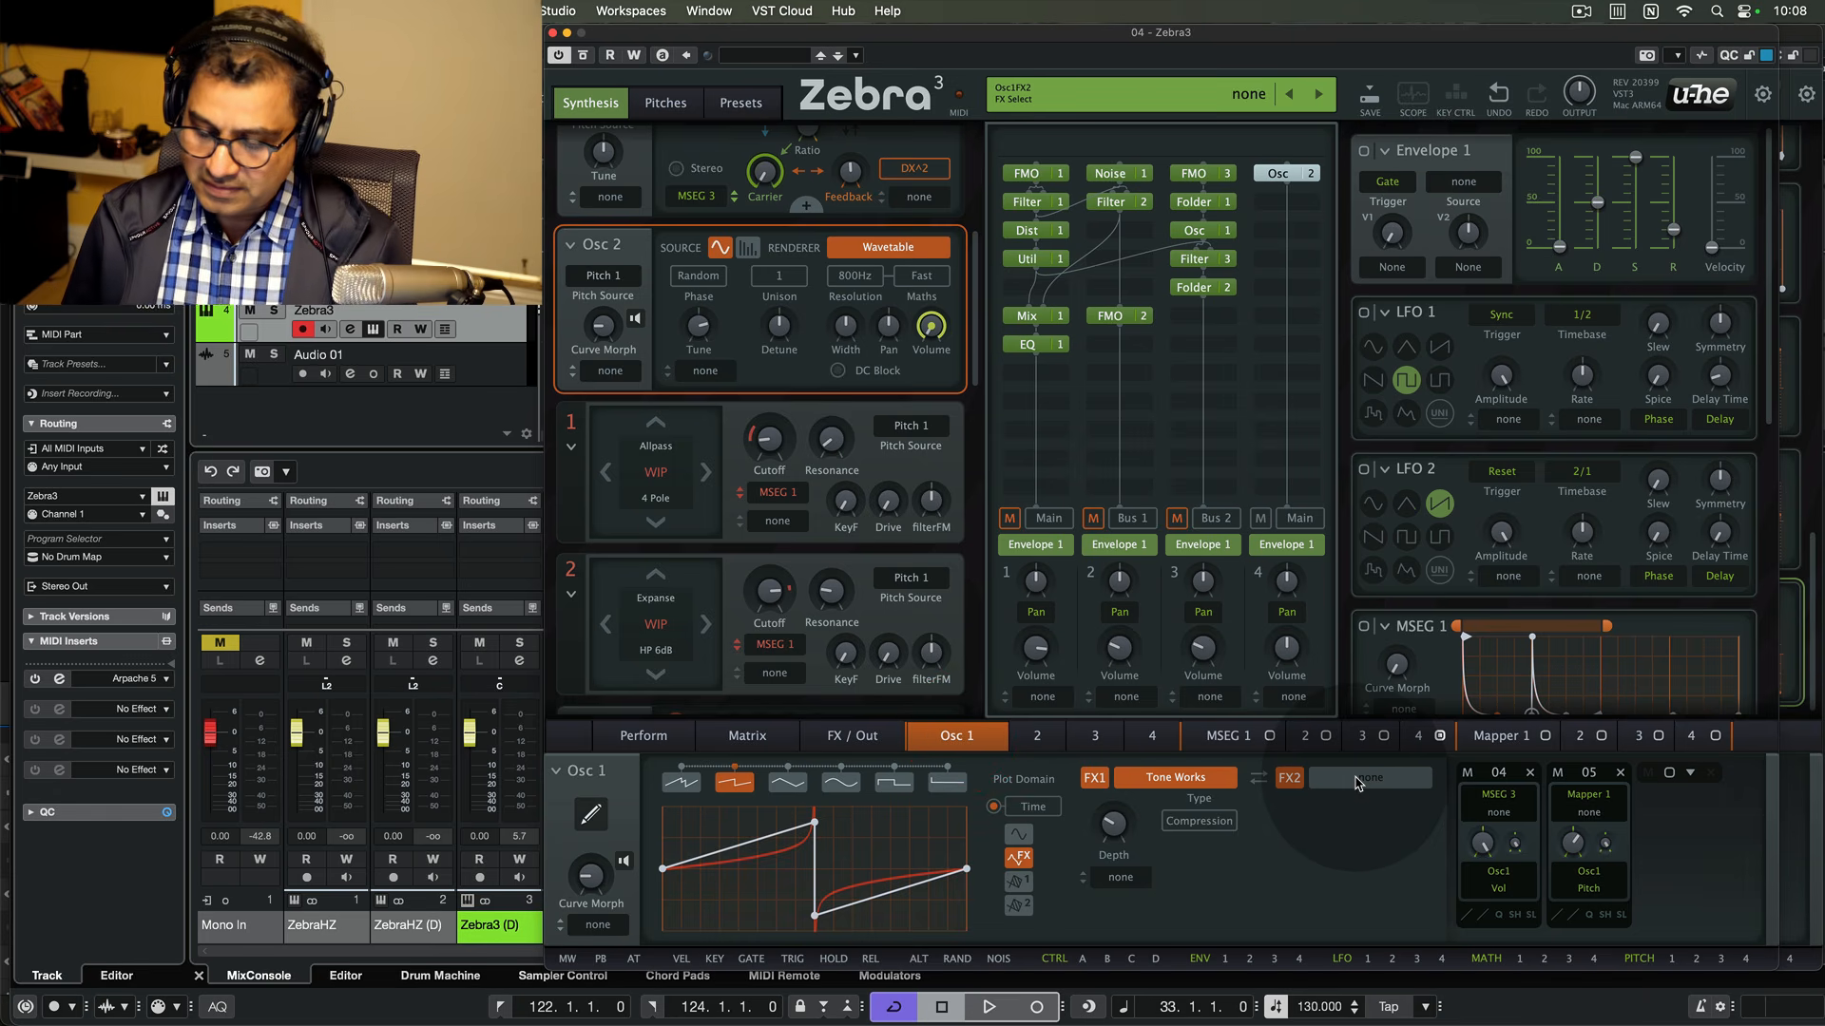
left_click(1354, 784)
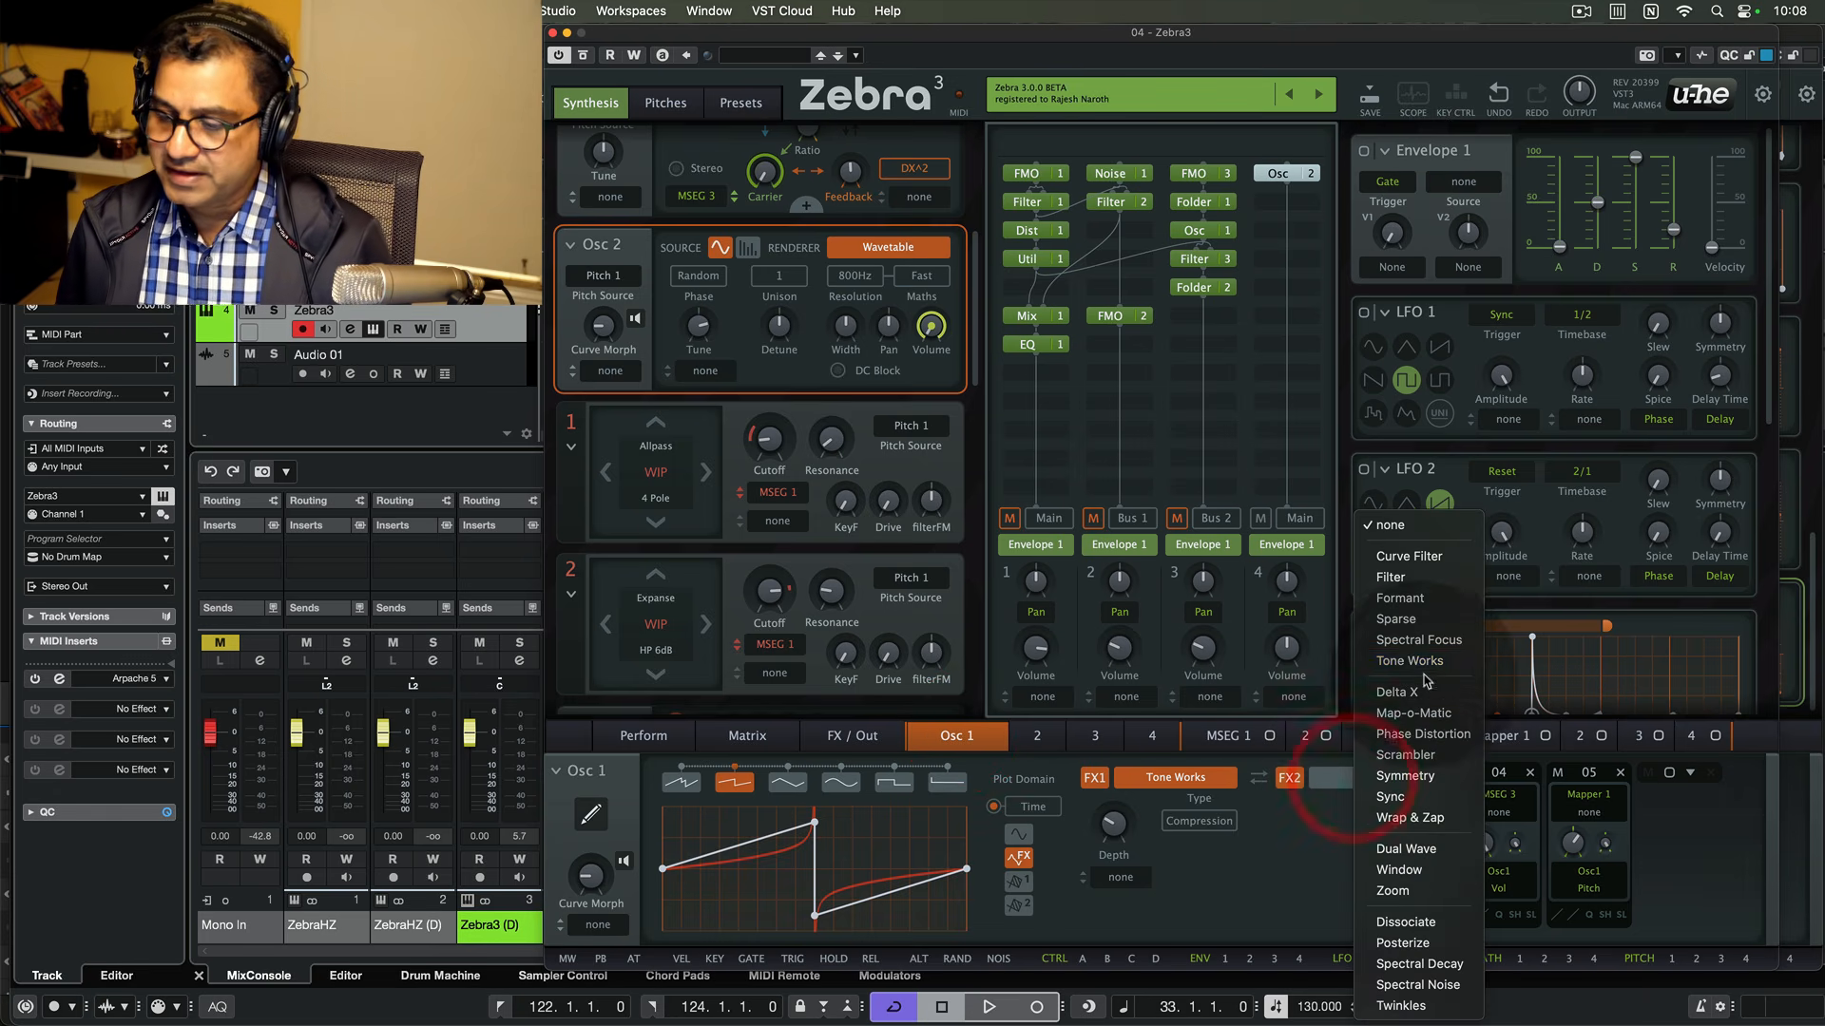
left_click(1425, 849)
left_click(1283, 173)
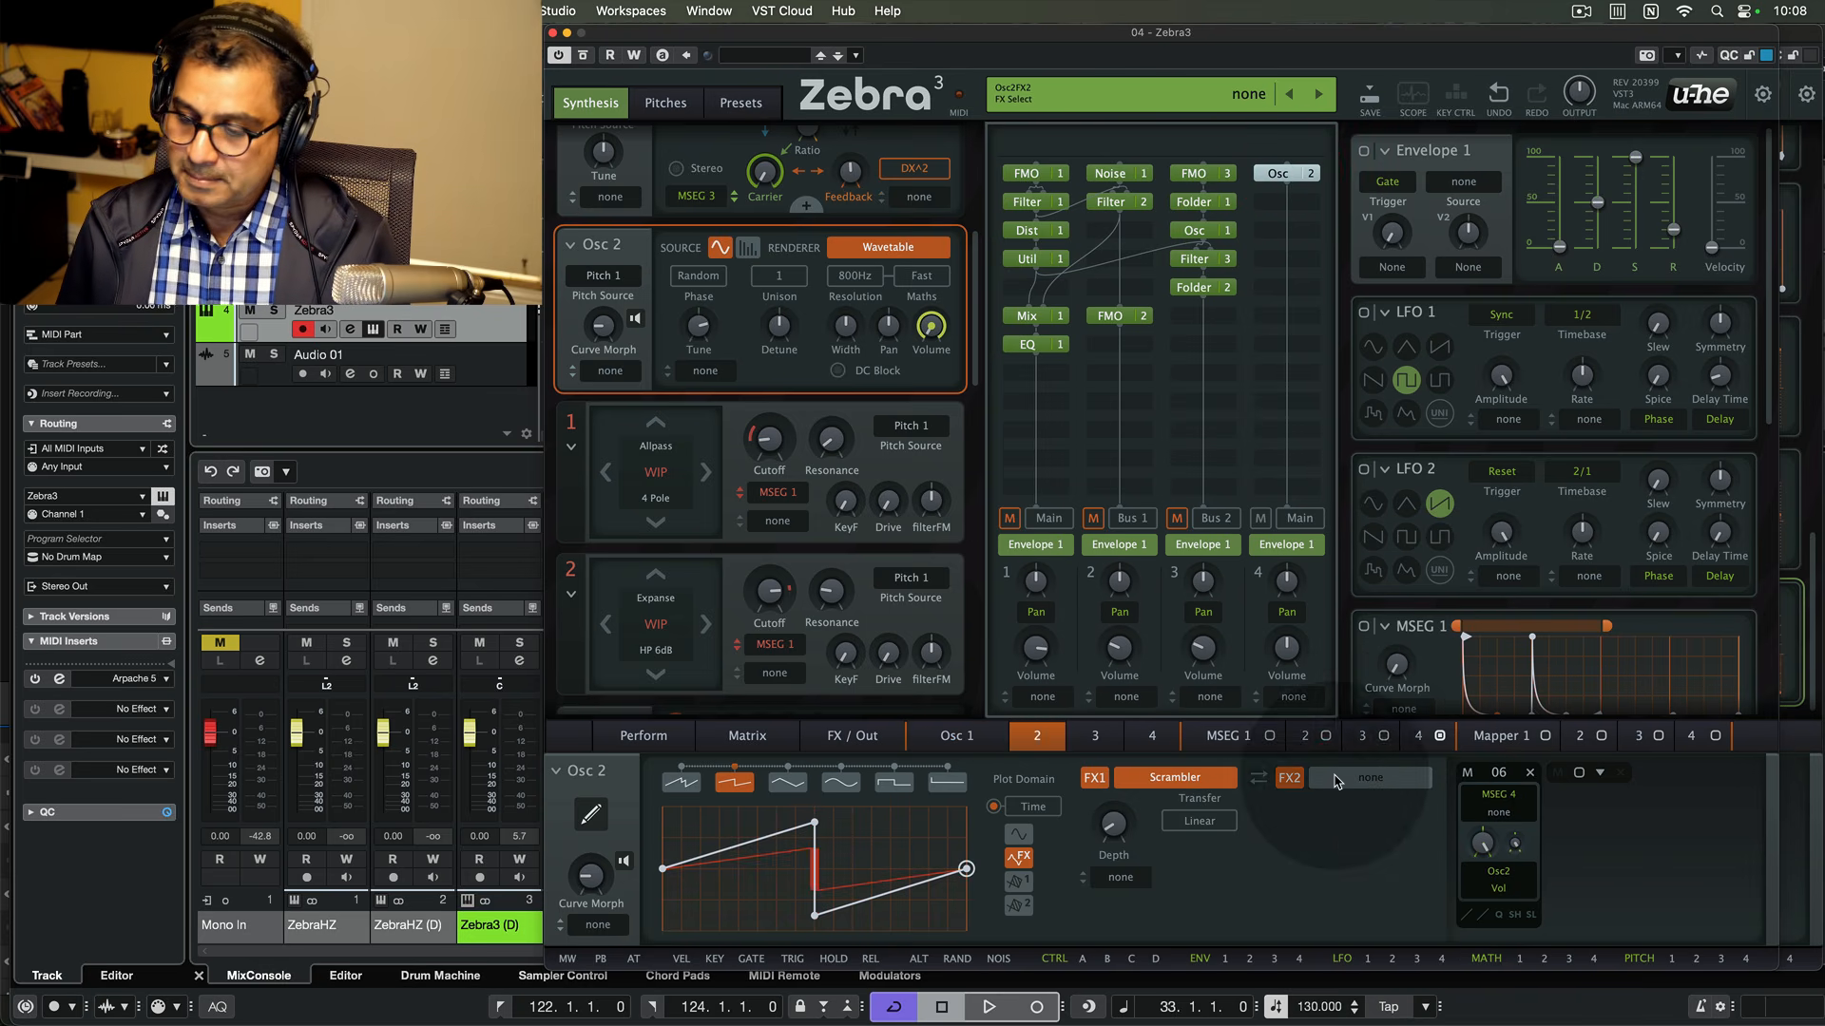
left_click(1333, 783)
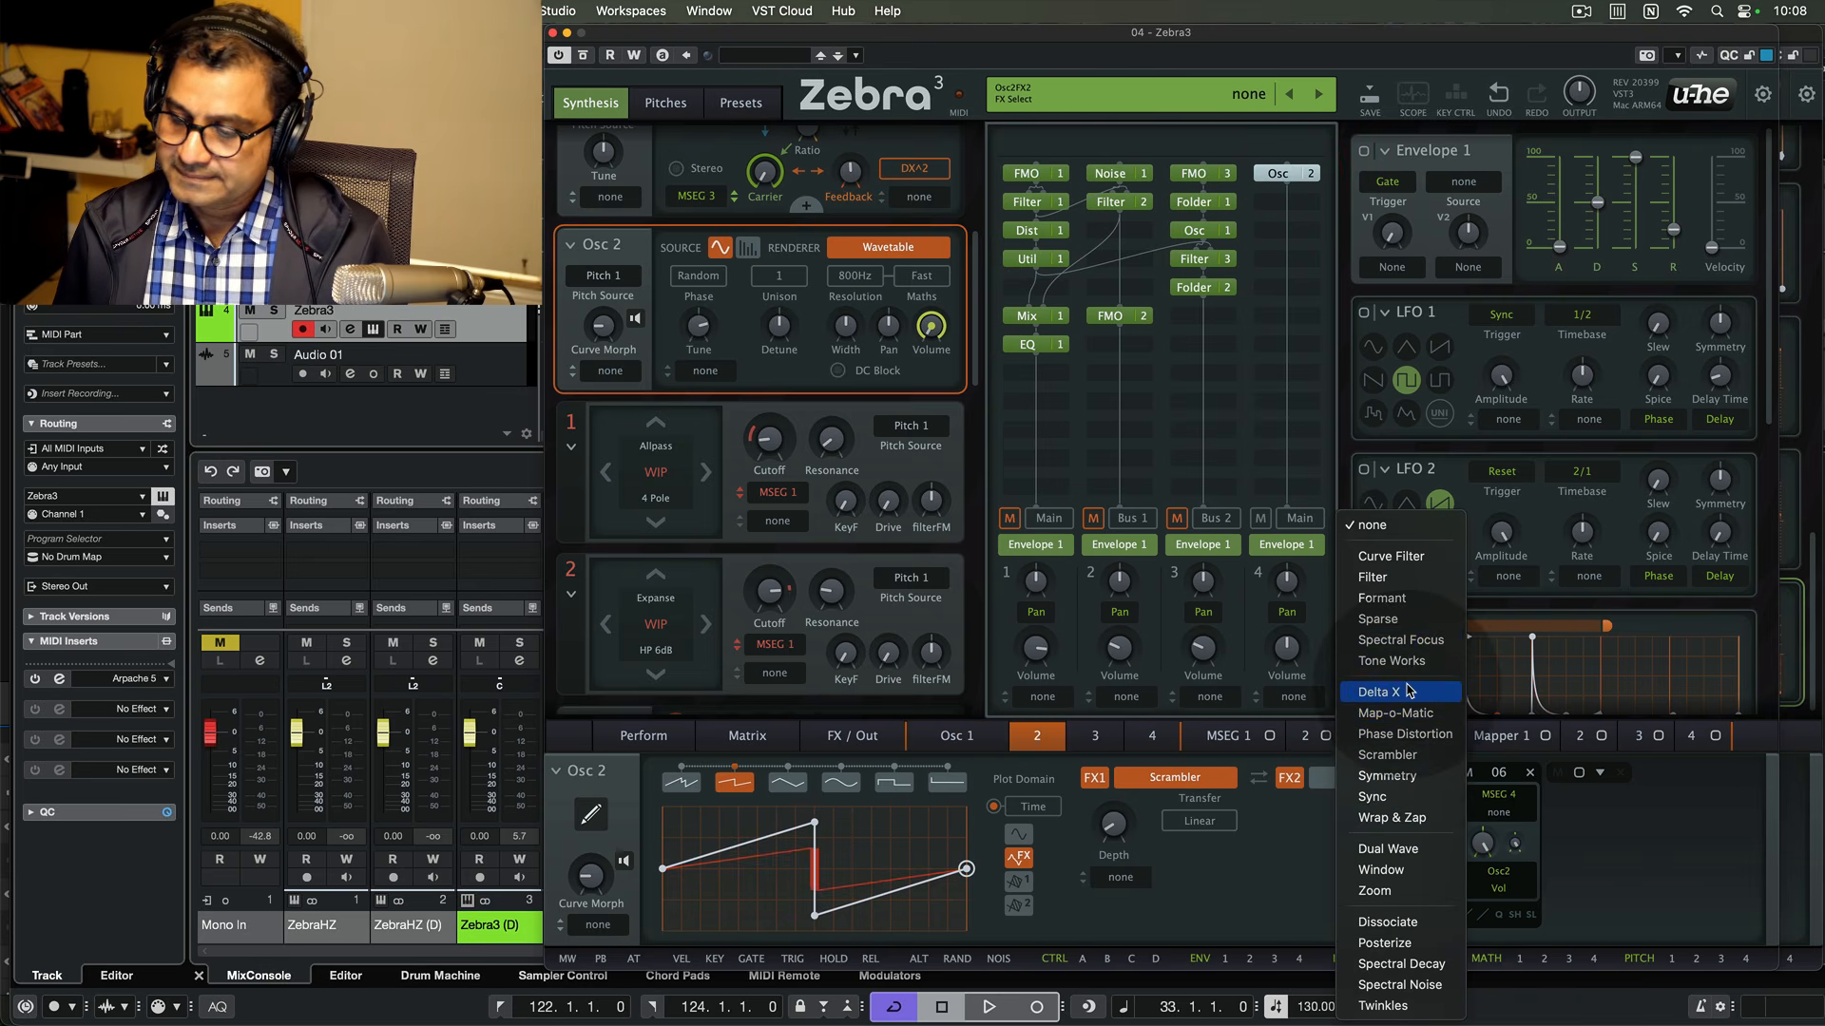
left_click(1387, 848)
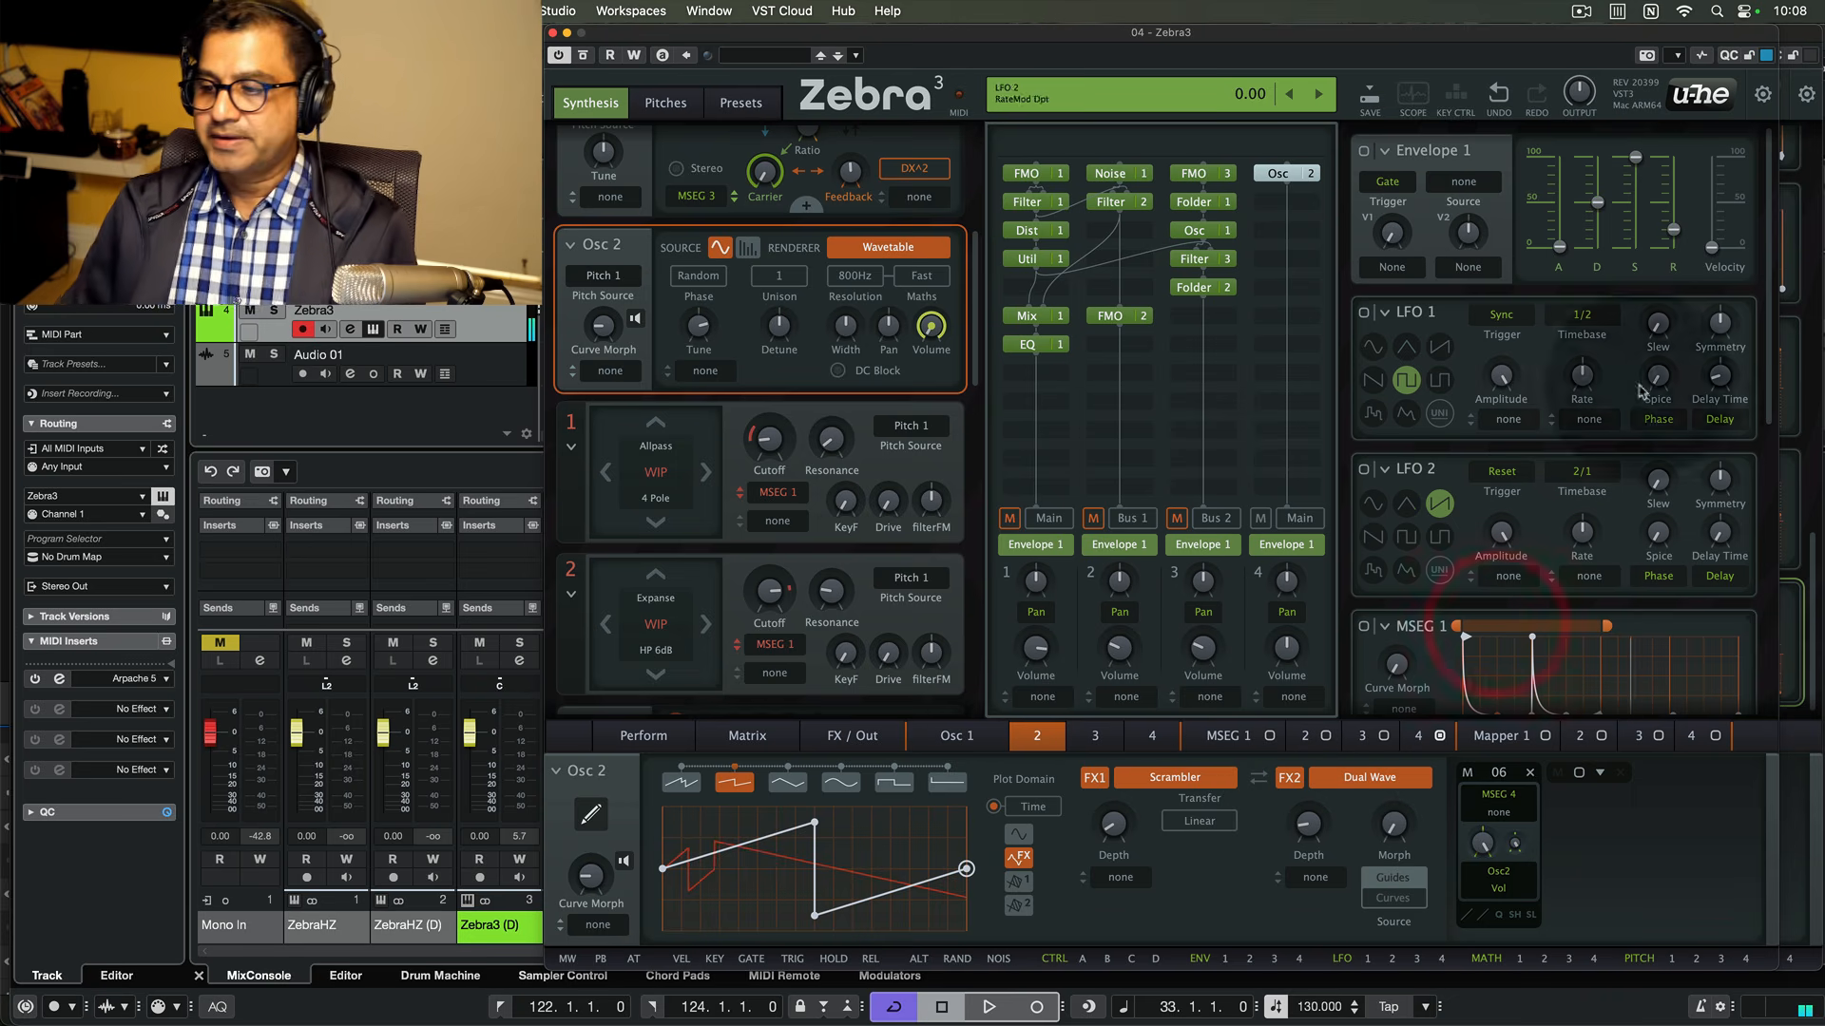
- Assign Mapper 2 to Osc 2's tuning at depth 24
mouse_move(1769, 346)
left_mouse_down()
mouse_move(1765, 615)
mouse_move(1765, 358)
left_mouse_up()
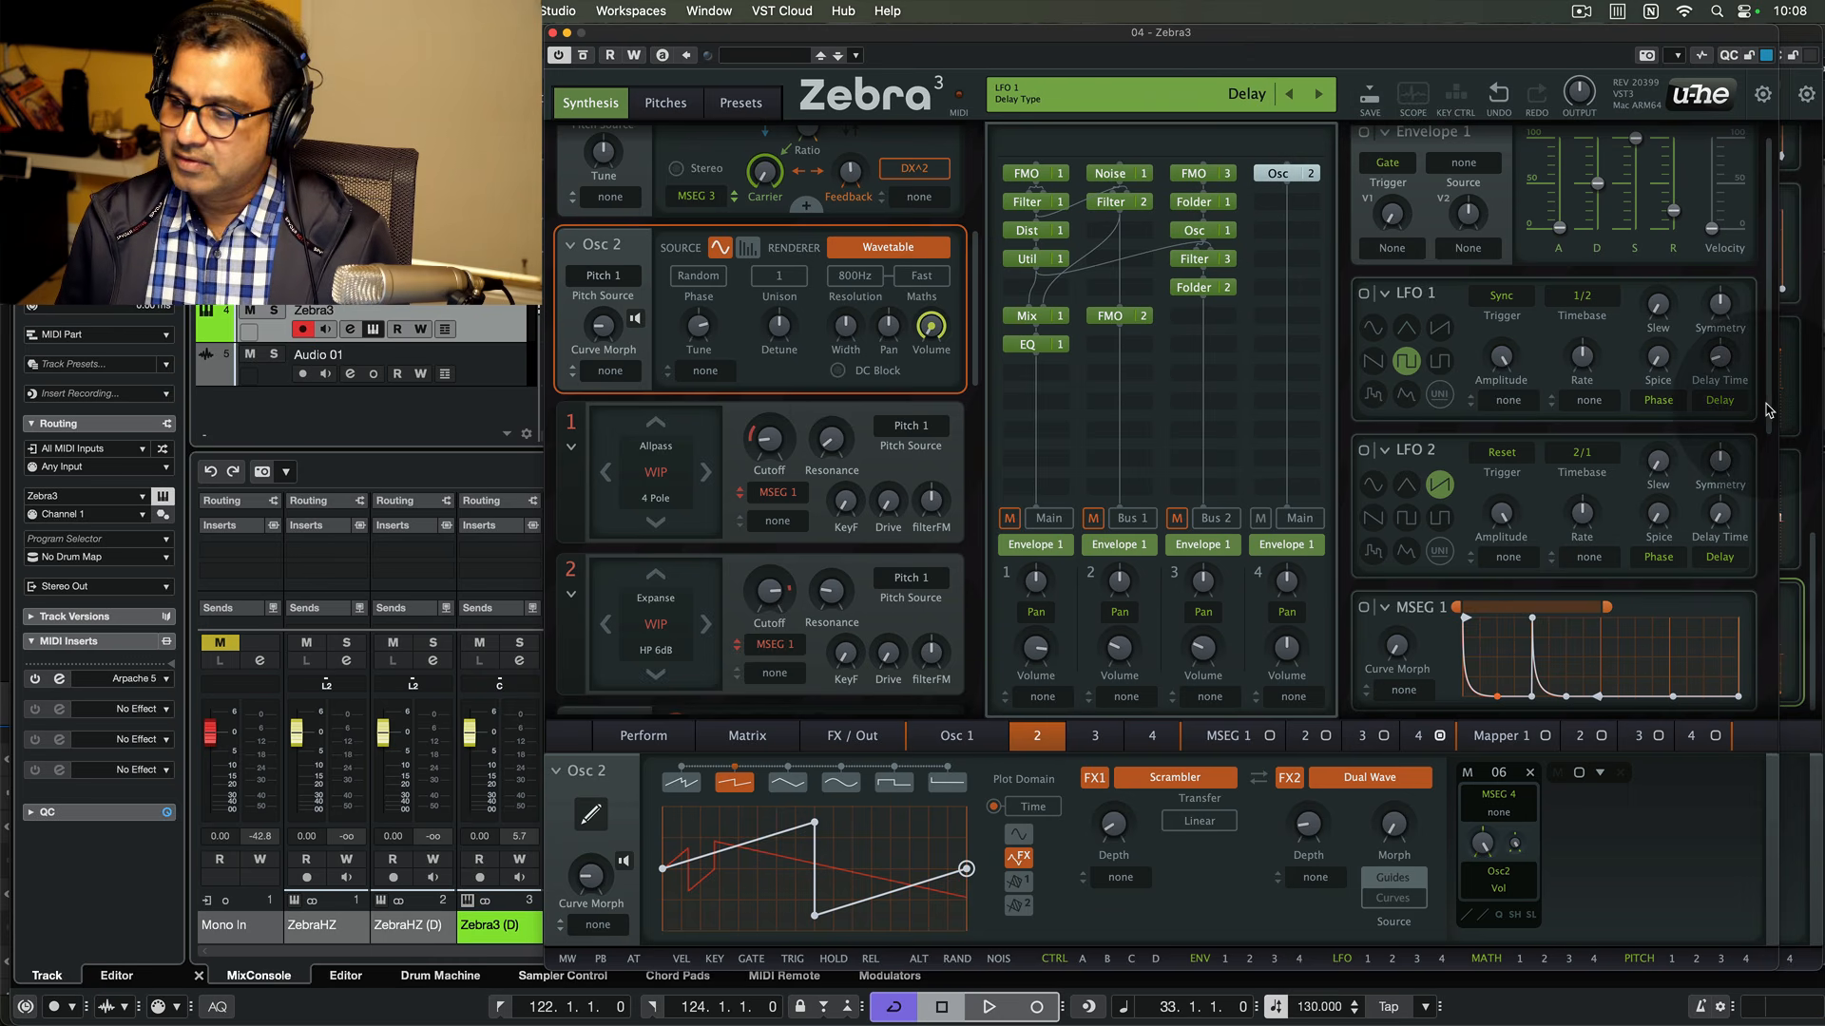
left_click_drag(1768, 410, 1774, 739)
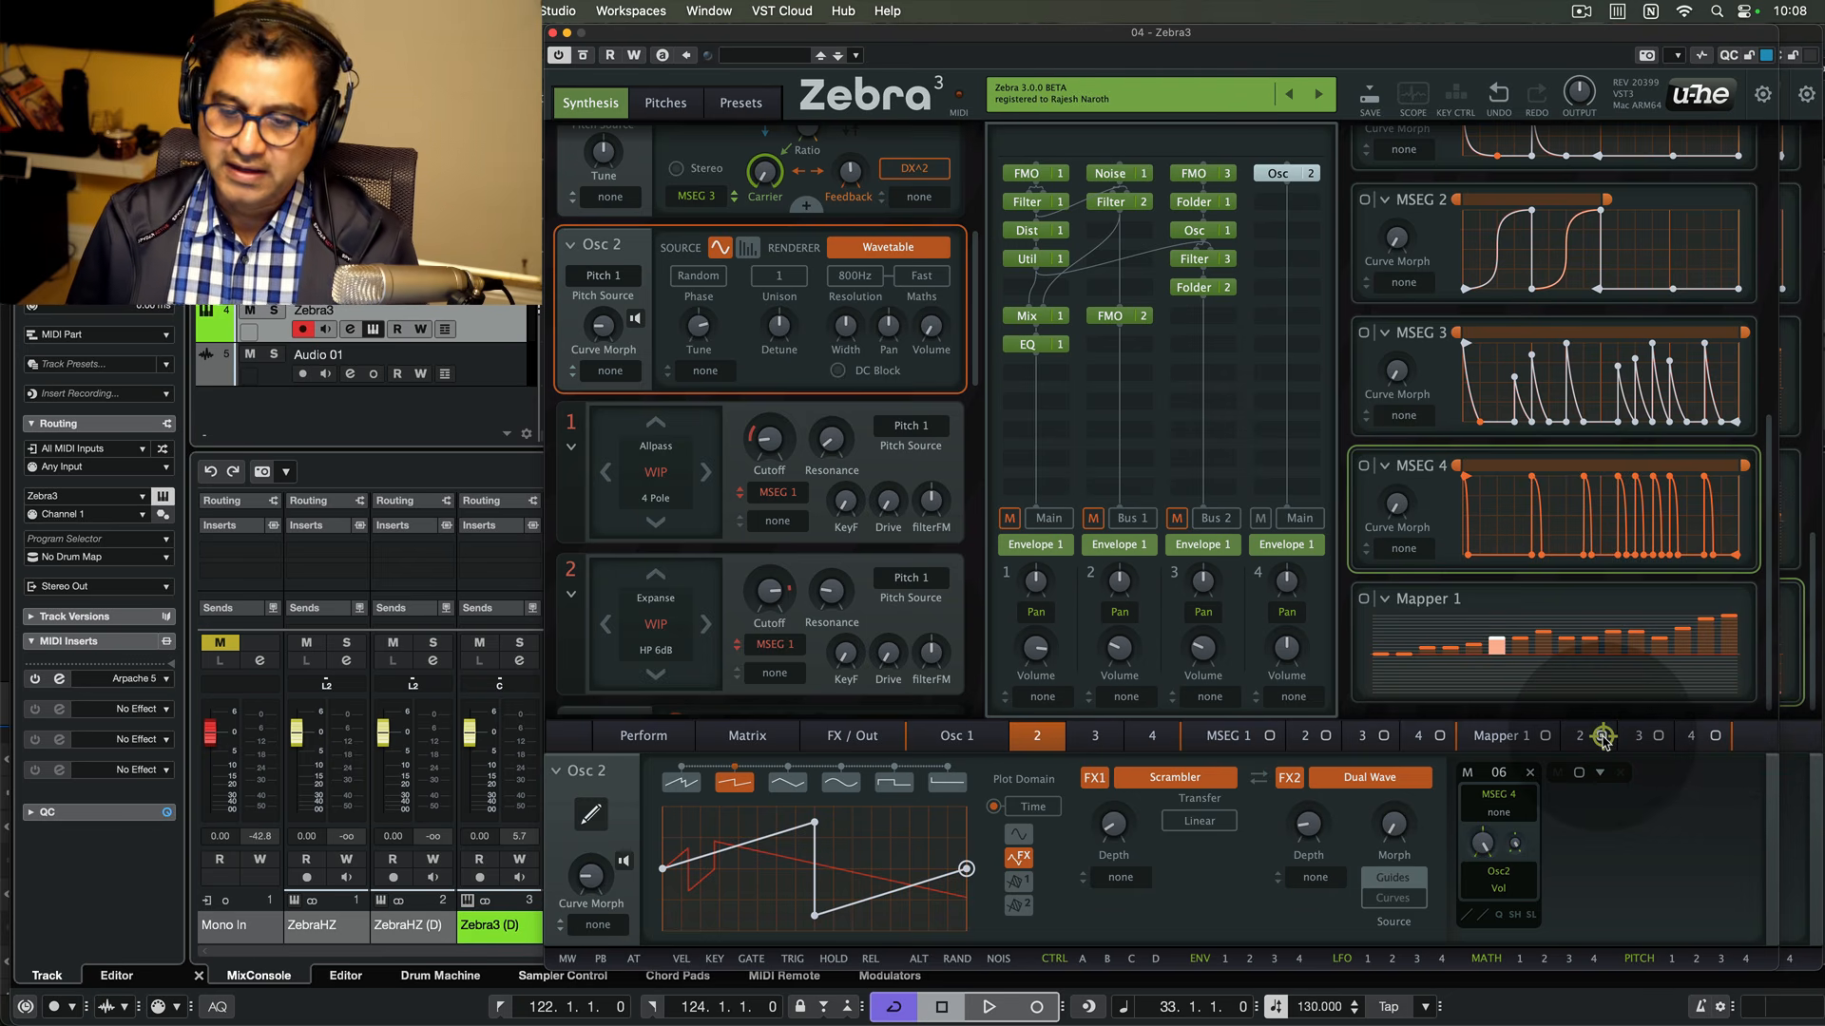
left_click_drag(1603, 736, 704, 333)
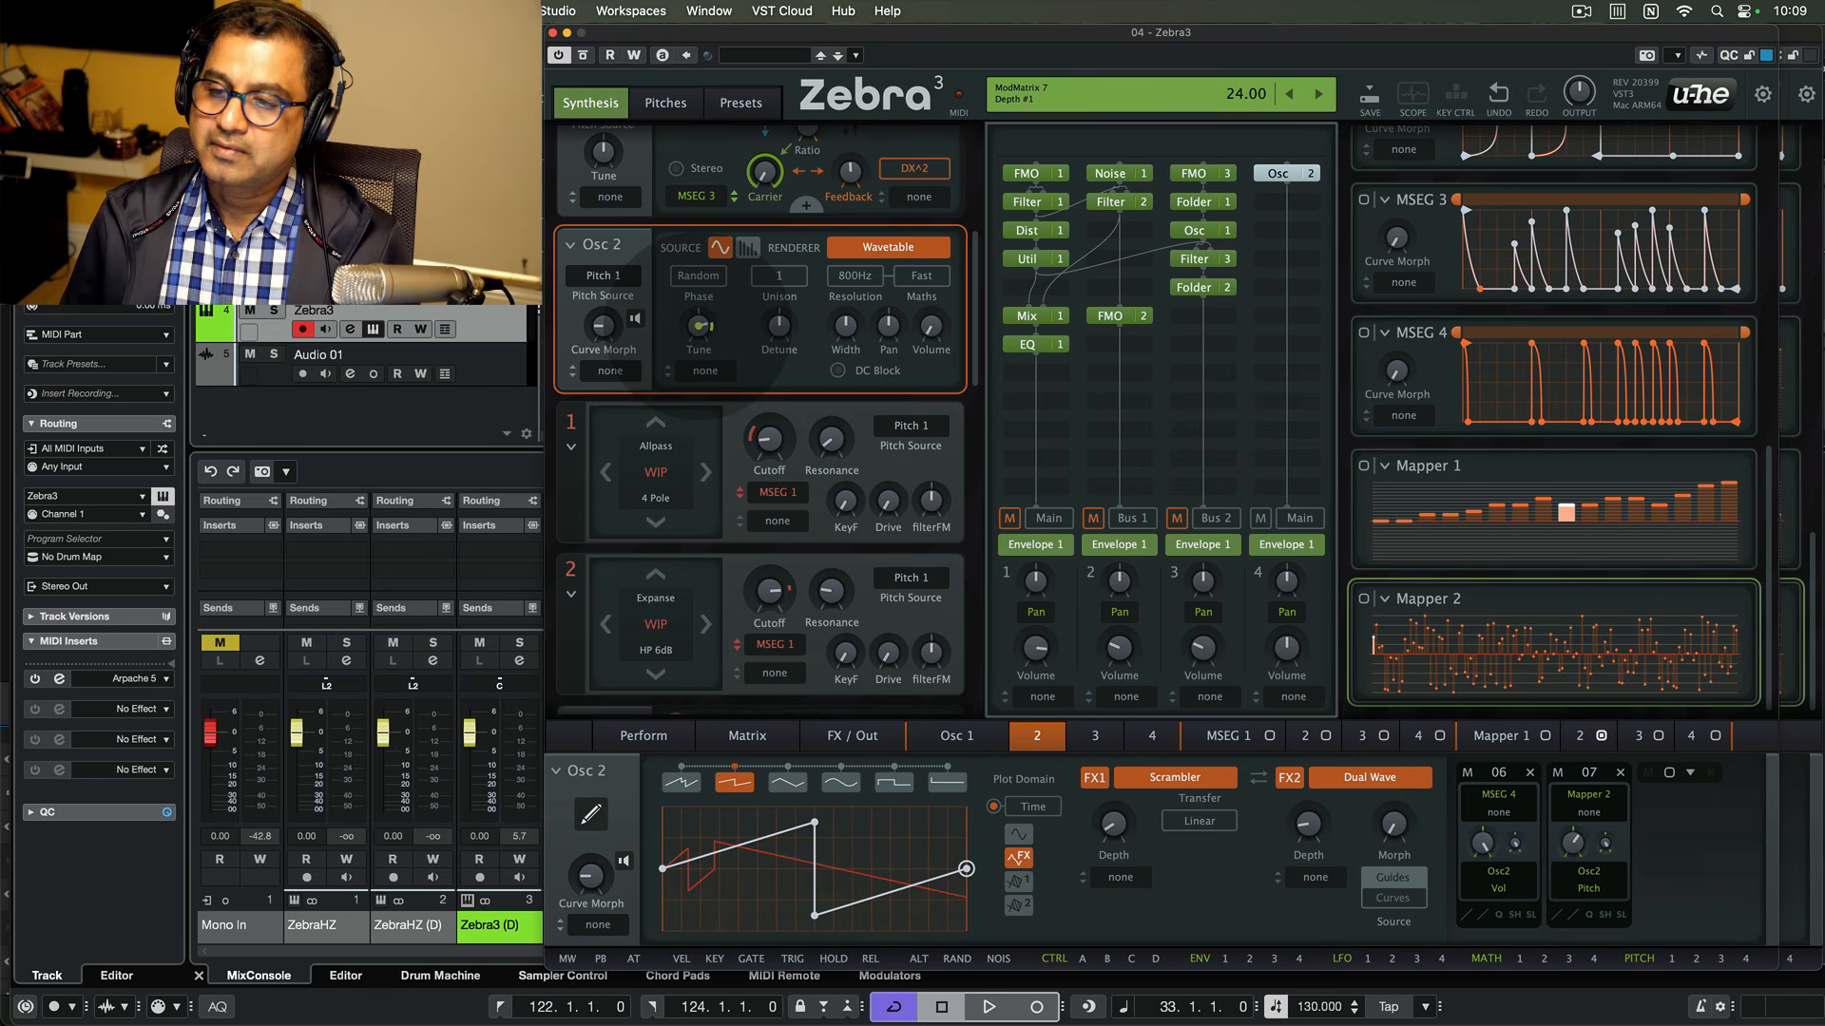
- Open Mapper 2 for editing, set its step count to 8 and its subdivisions to twelve on each side of zero
left_click(1579, 735)
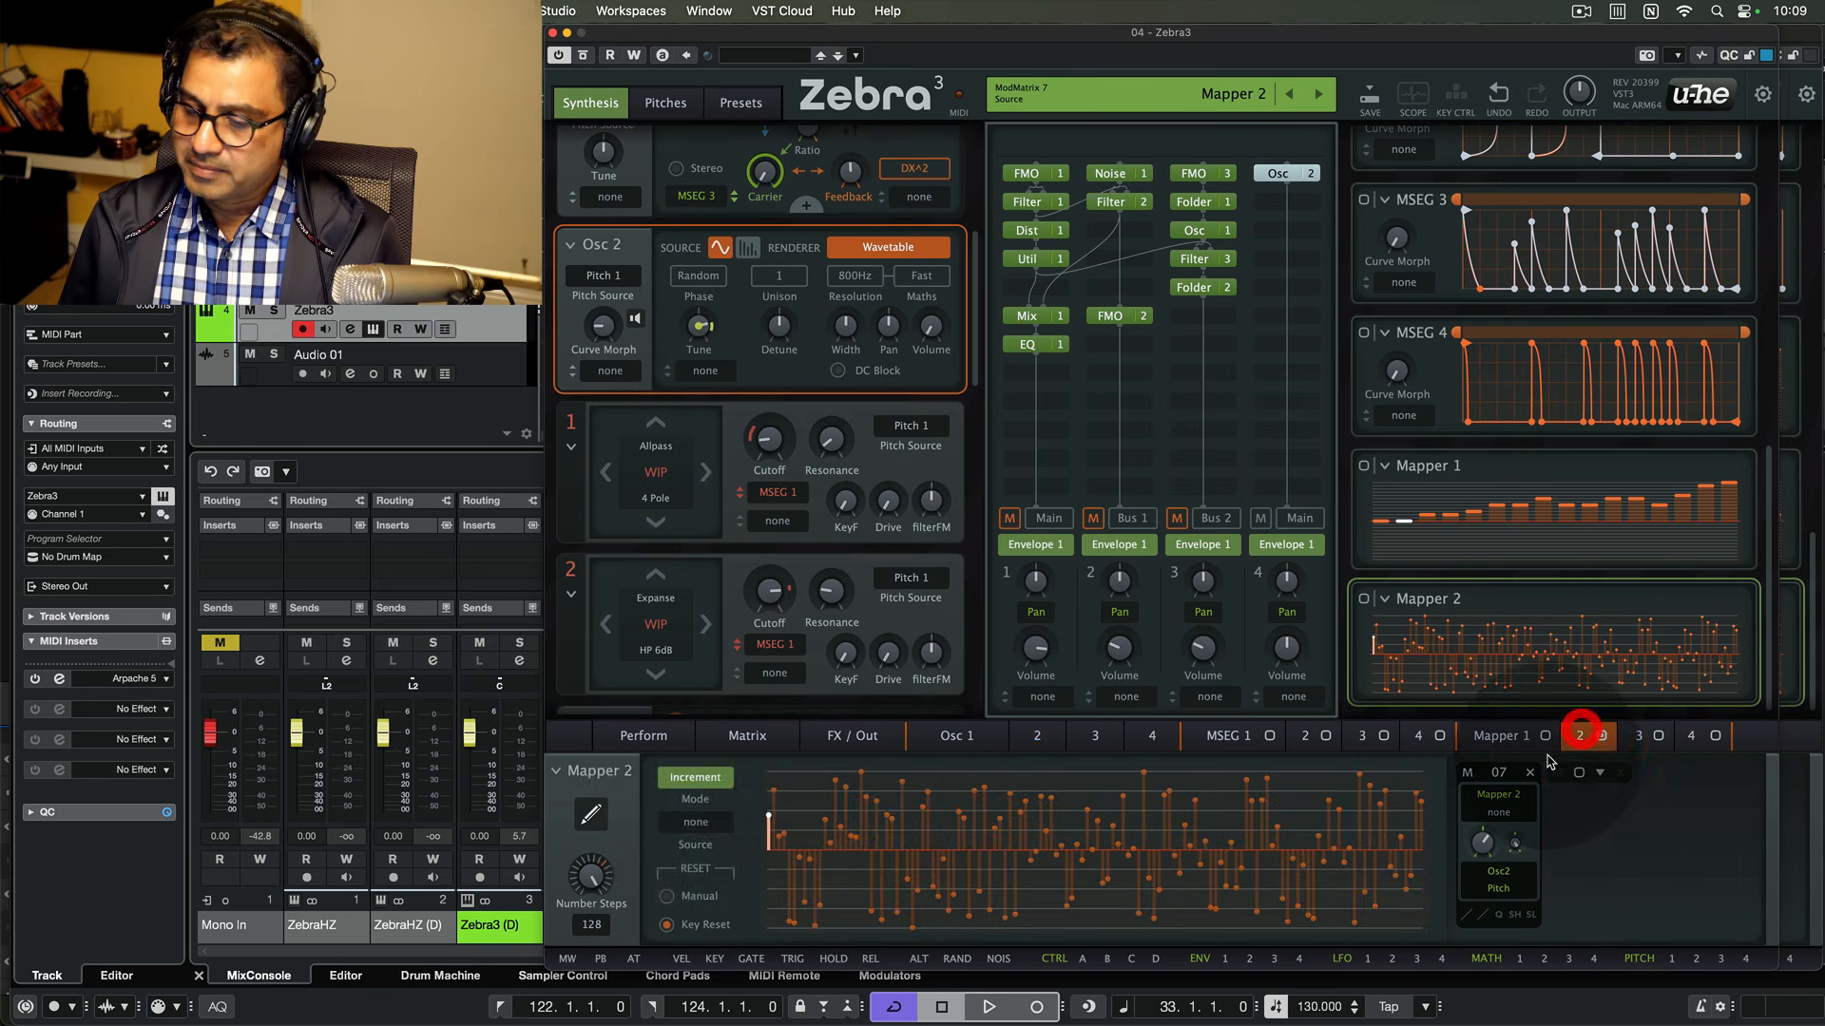
left_click(592, 814)
right_click(1139, 352)
mouse_move(1242, 702)
left_click(1314, 831)
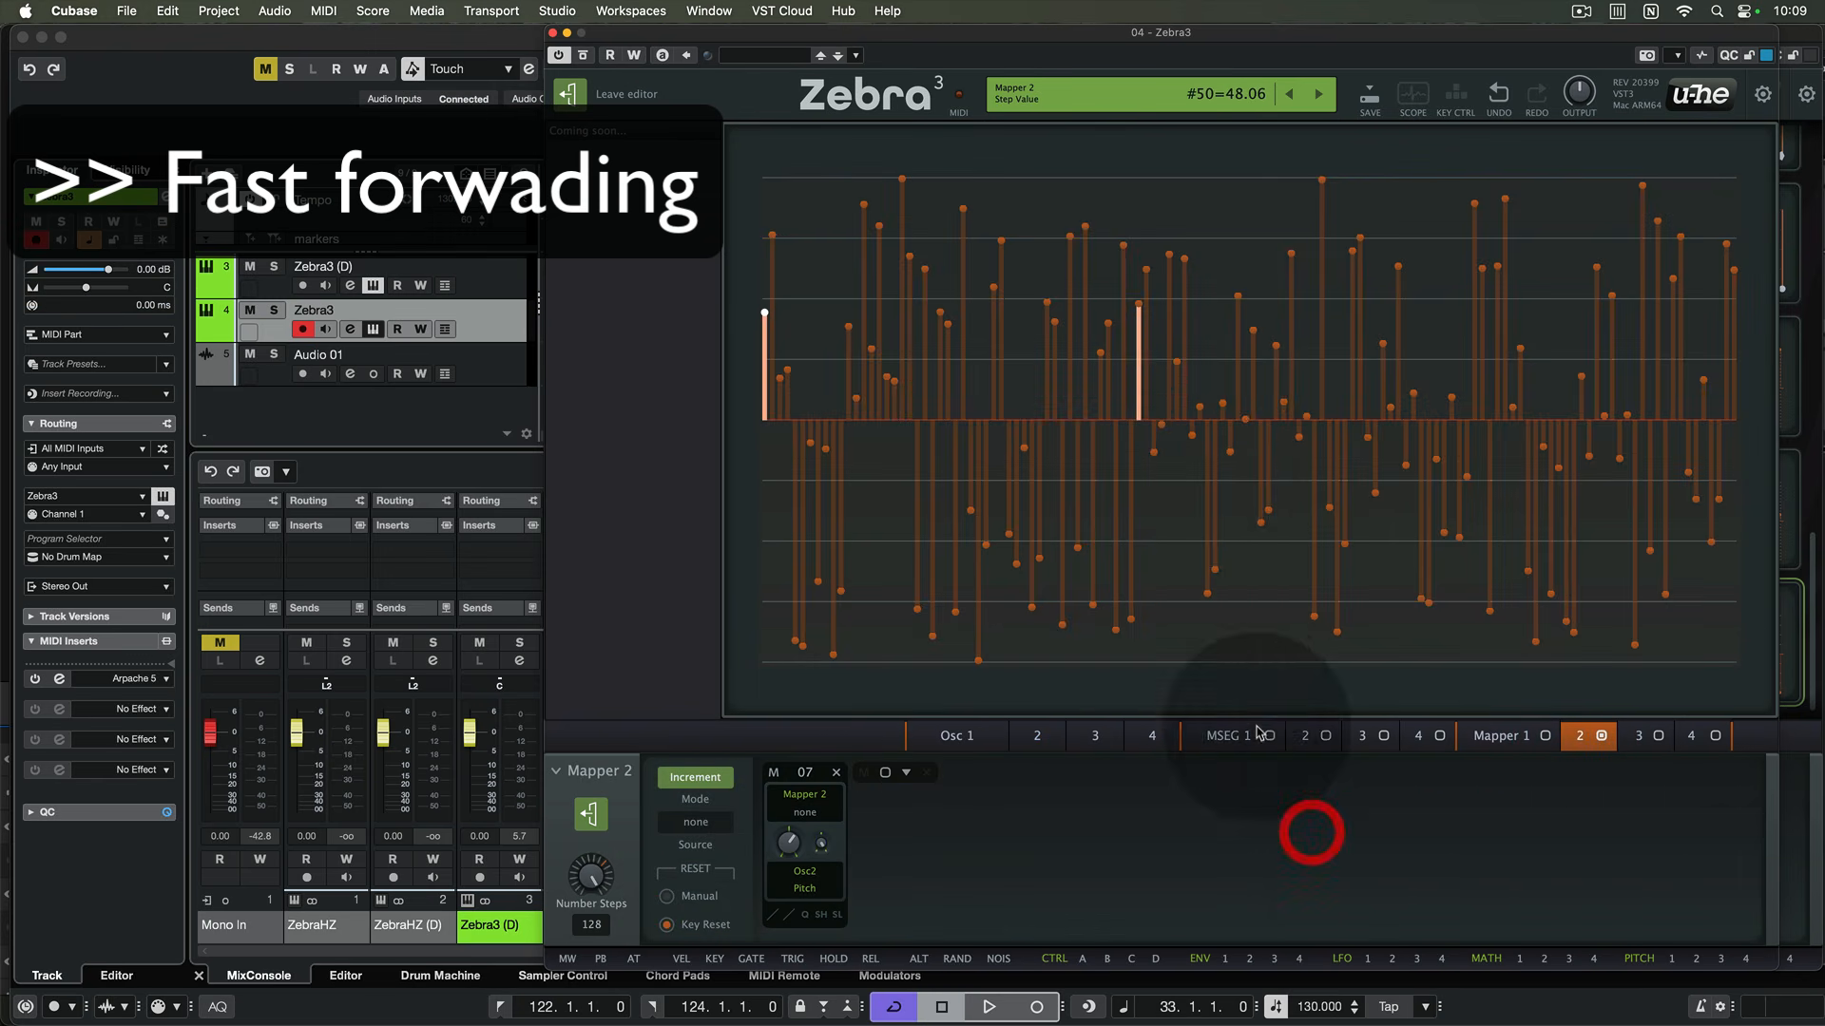
right_click(1252, 436)
mouse_move(1368, 857)
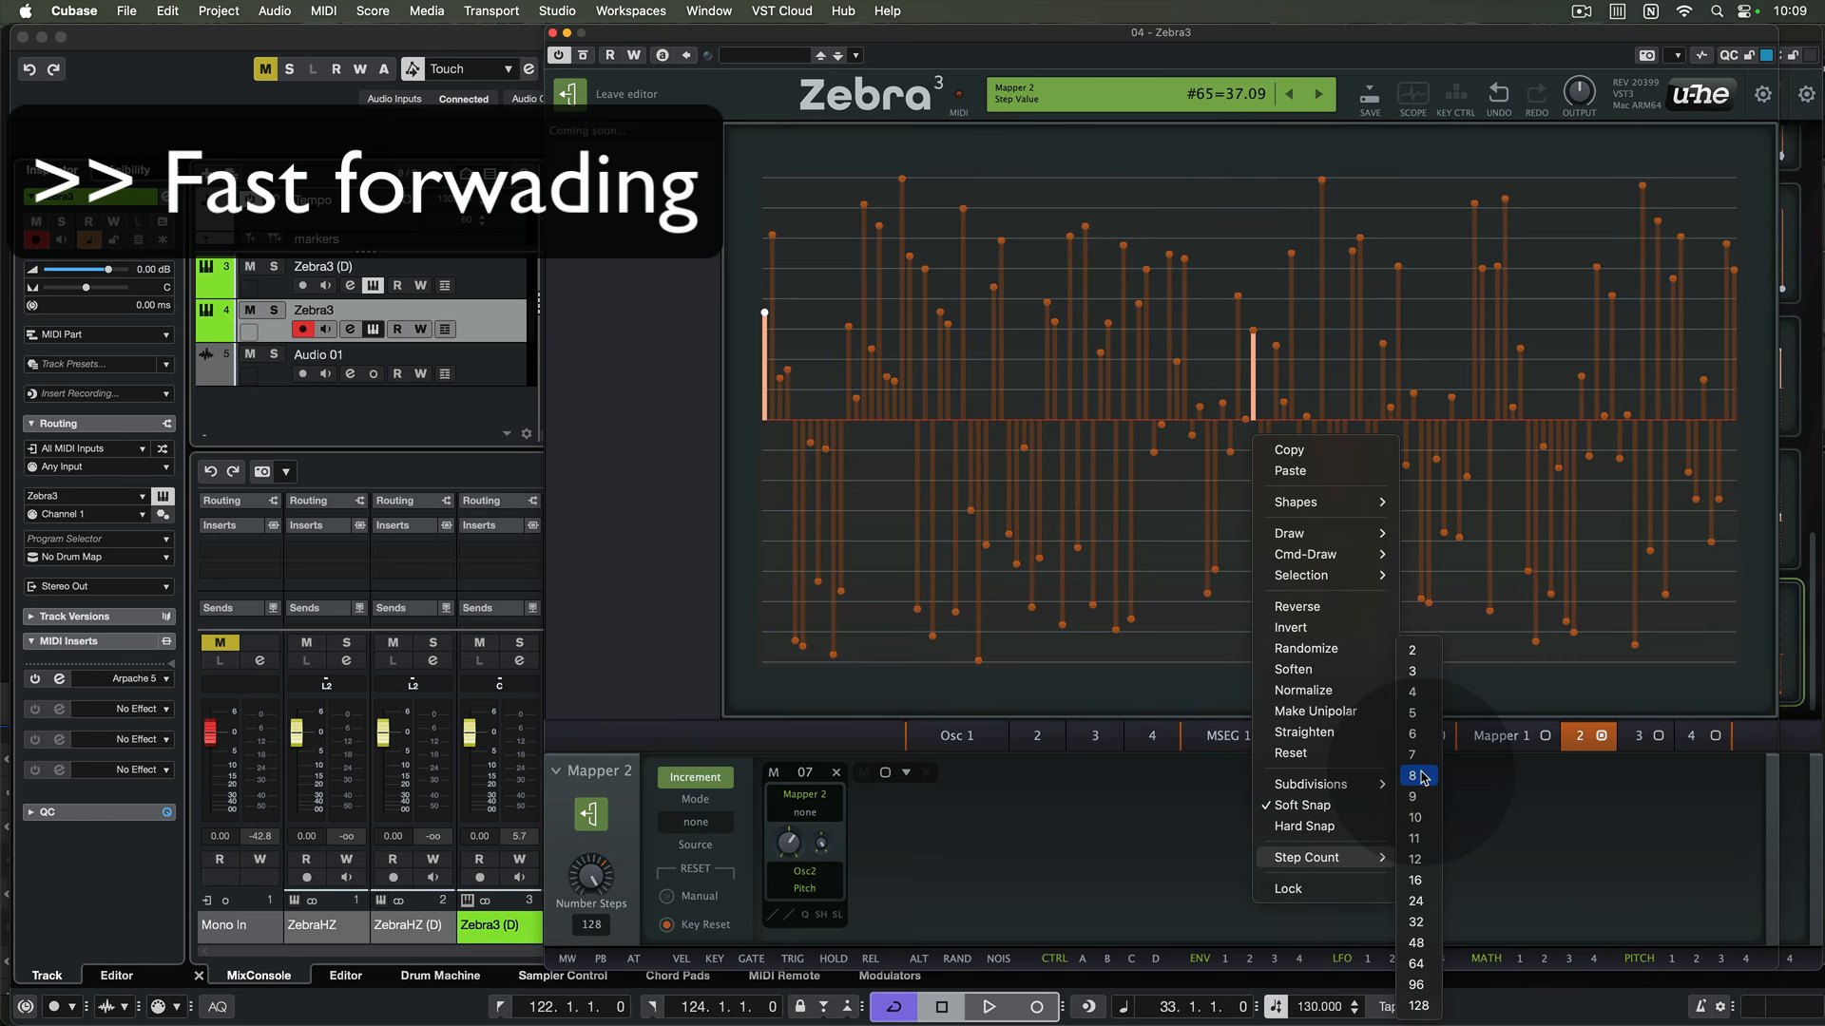
left_click(1424, 777)
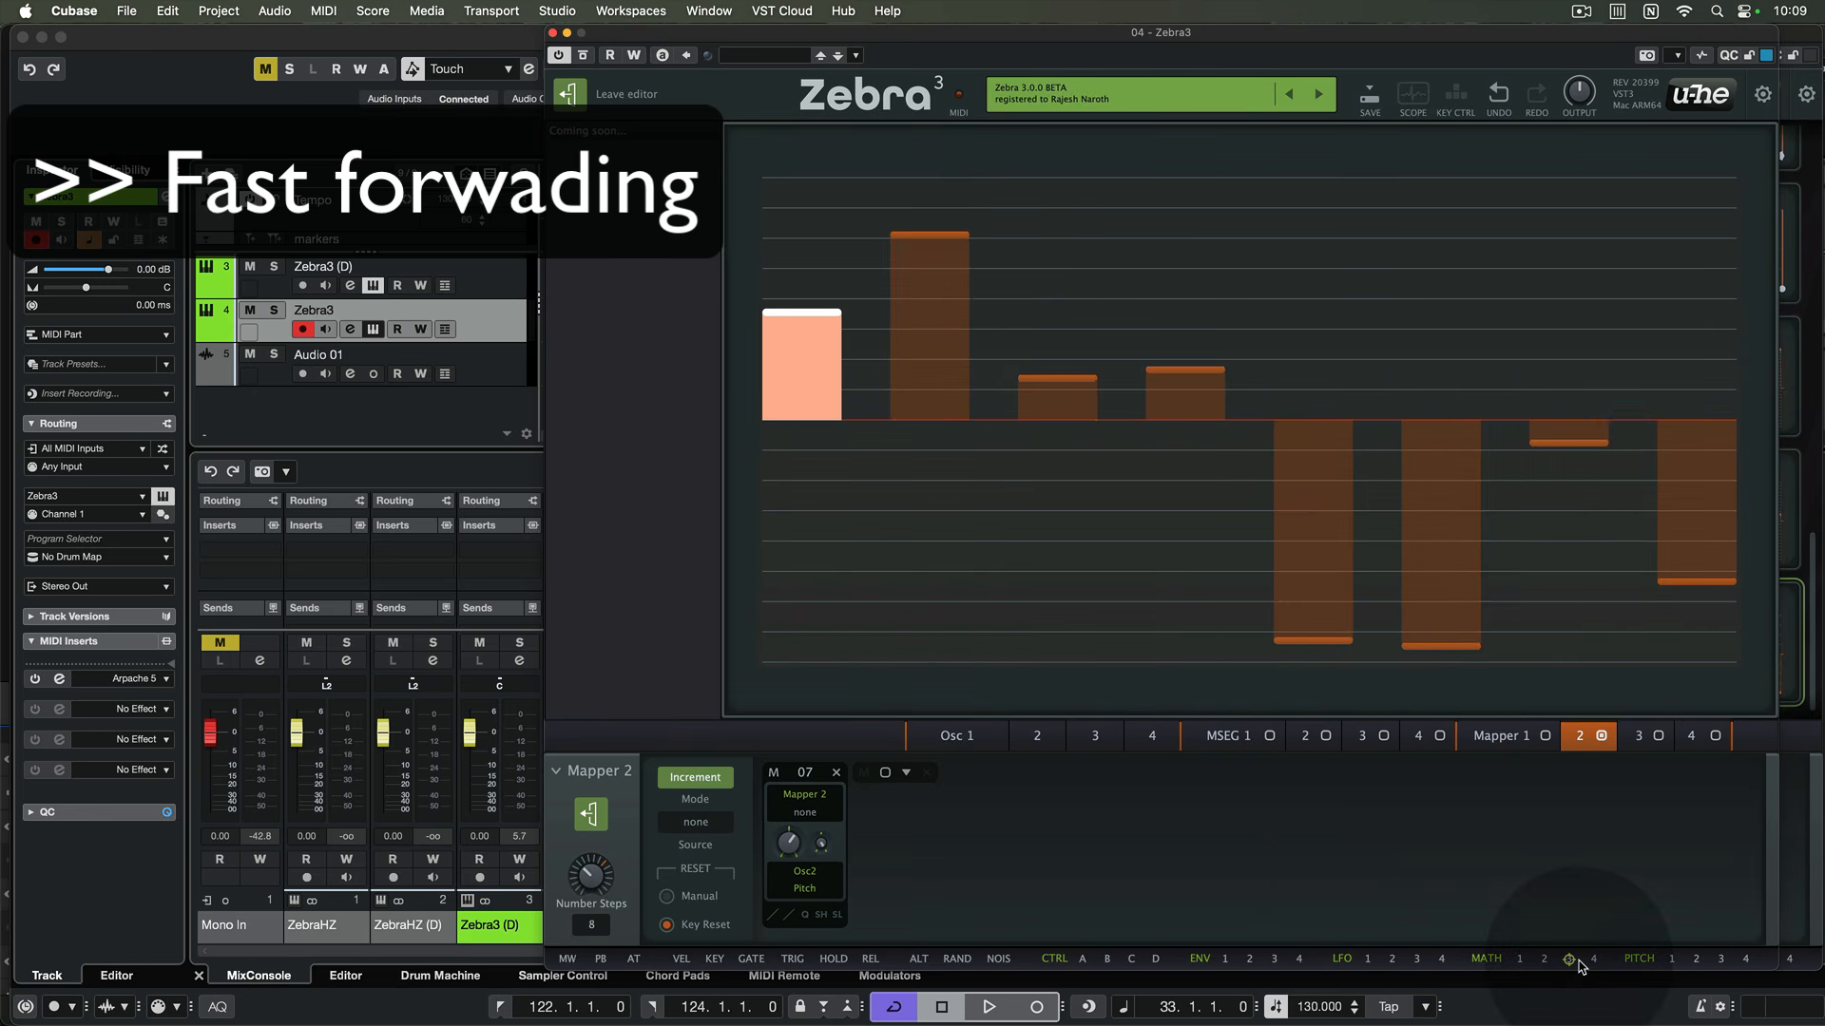
right_click(1460, 373)
mouse_move(1560, 720)
left_click(1635, 901)
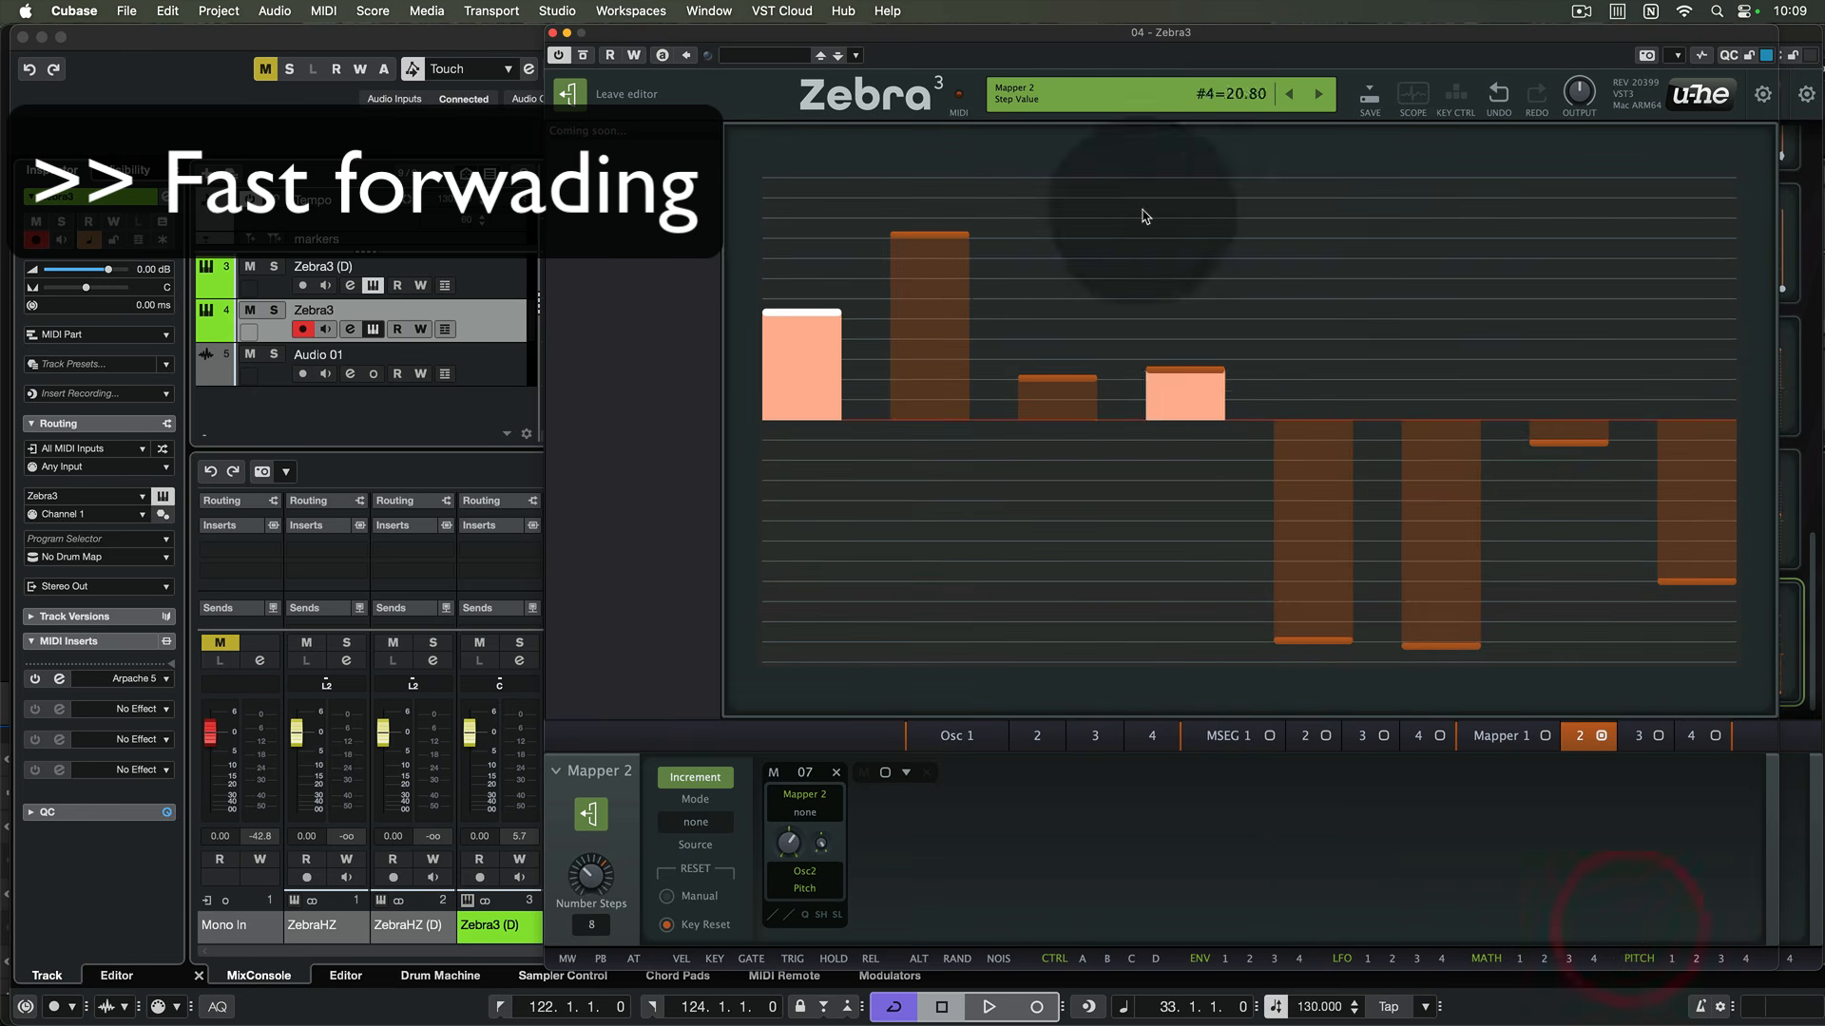
- Set Mapper 2's eight steps to 0, 8, 3, 2, 0, 8, 6 and 3 grid divisions above zero
left_click(805, 422)
left_click(929, 237)
left_click(1060, 359)
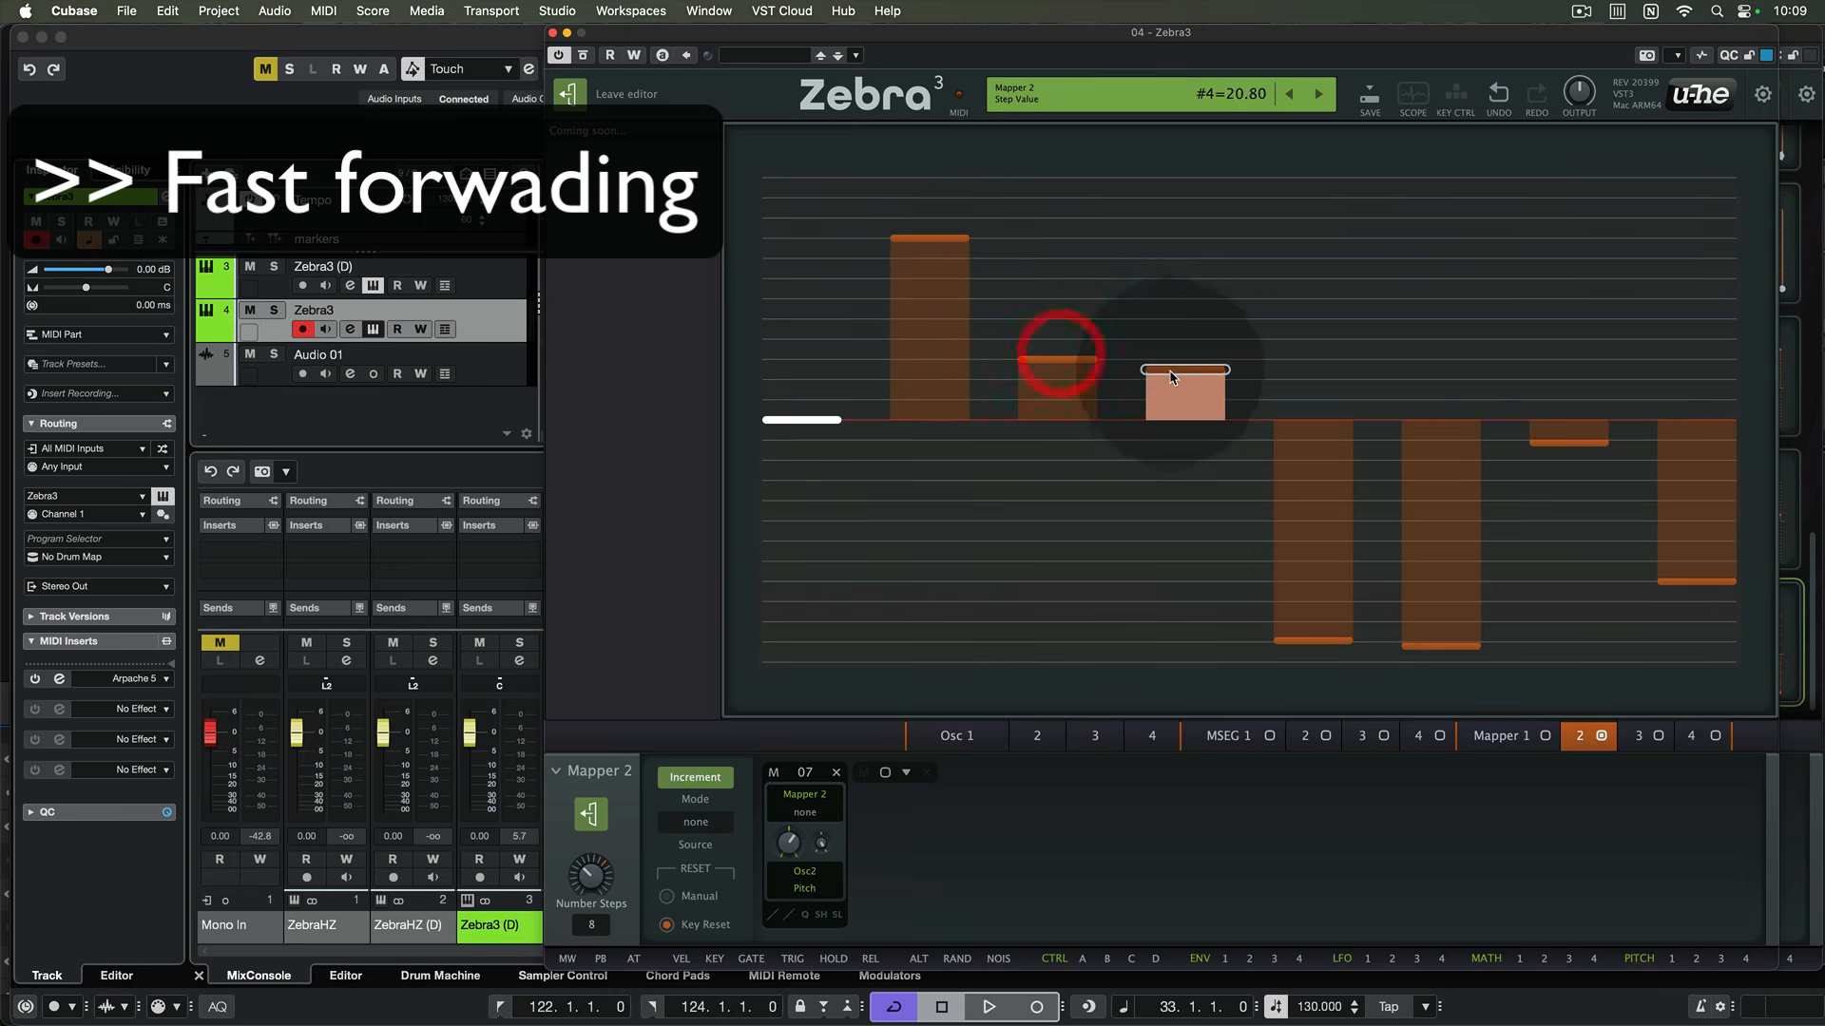
left_click(1186, 380)
mouse_move(1316, 644)
left_mouse_down()
mouse_move(1299, 545)
mouse_move(1313, 300)
left_mouse_up()
left_click_drag(1454, 658, 1381, 44)
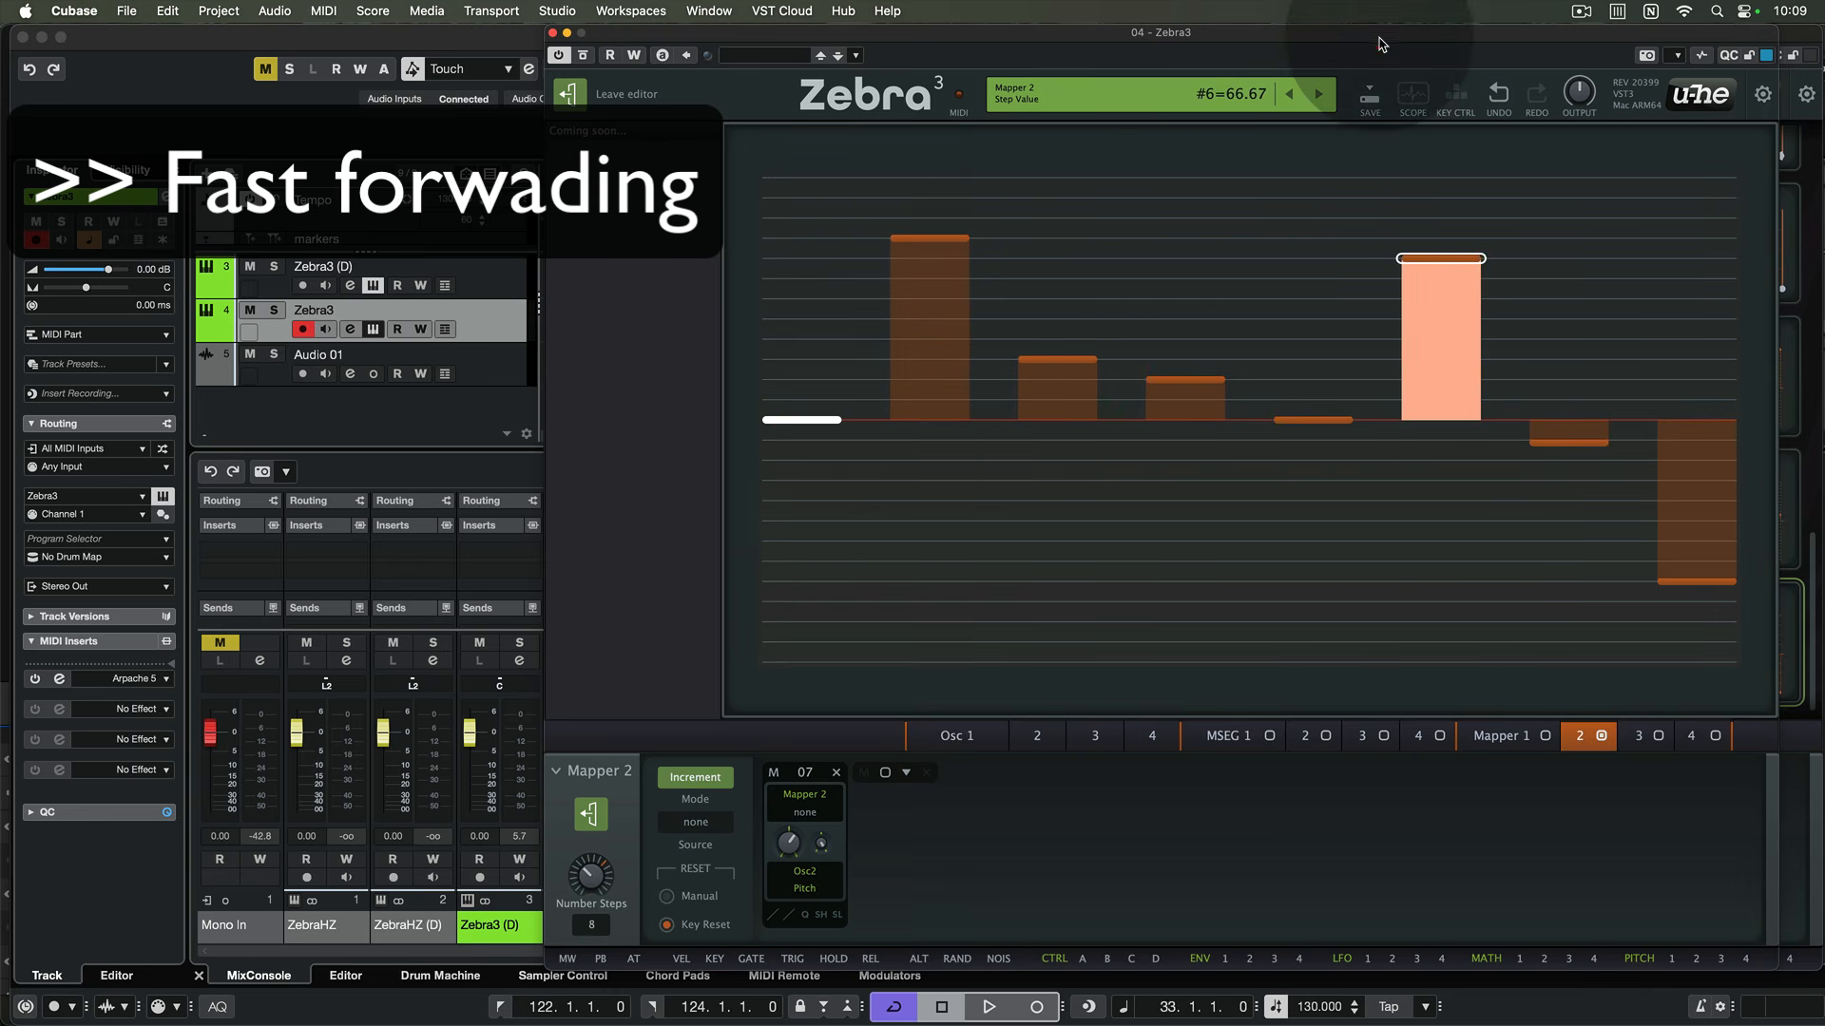
left_click_drag(924, 256, 927, 287)
left_click_drag(1606, 438, 1555, 222)
left_click_drag(1694, 545, 1665, 238)
- Set Mapper 2 to Map Quantise with LFO 2 as source, and lower steps 7 and 8 by one grid division each
left_click(699, 813)
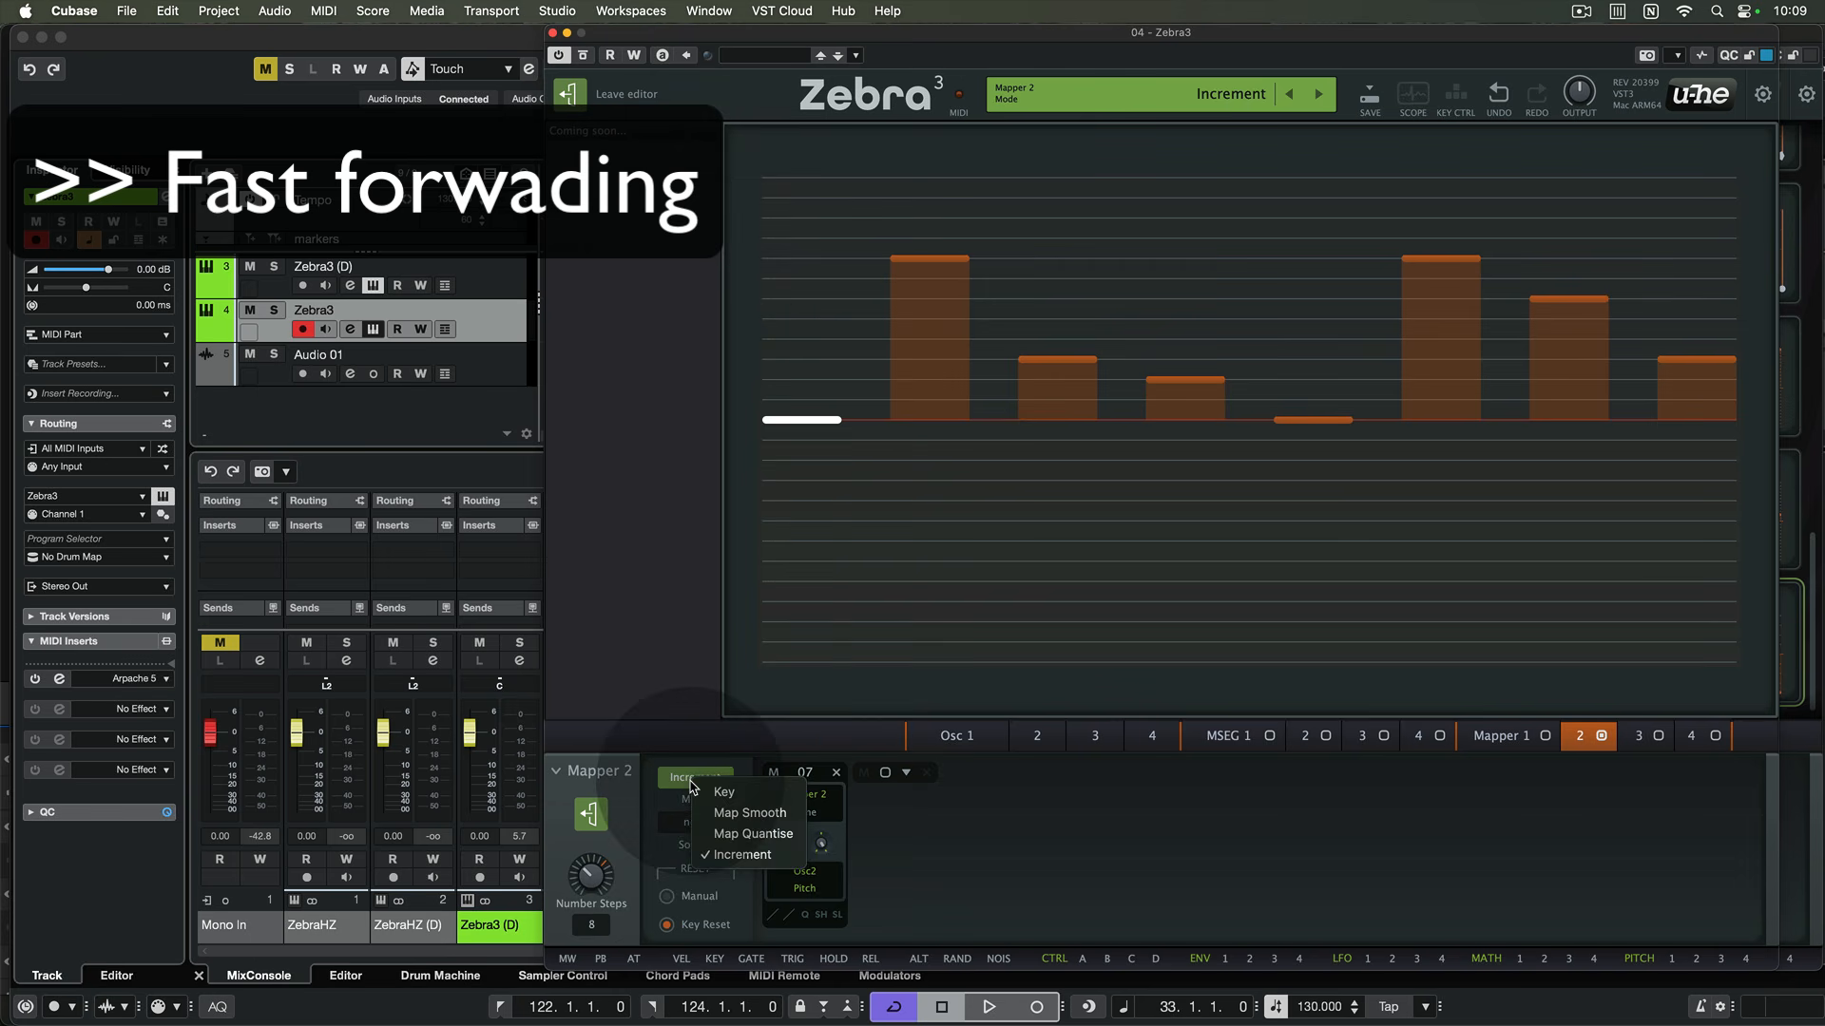
left_click(743, 835)
left_click(697, 822)
left_click(765, 546)
left_click(569, 94)
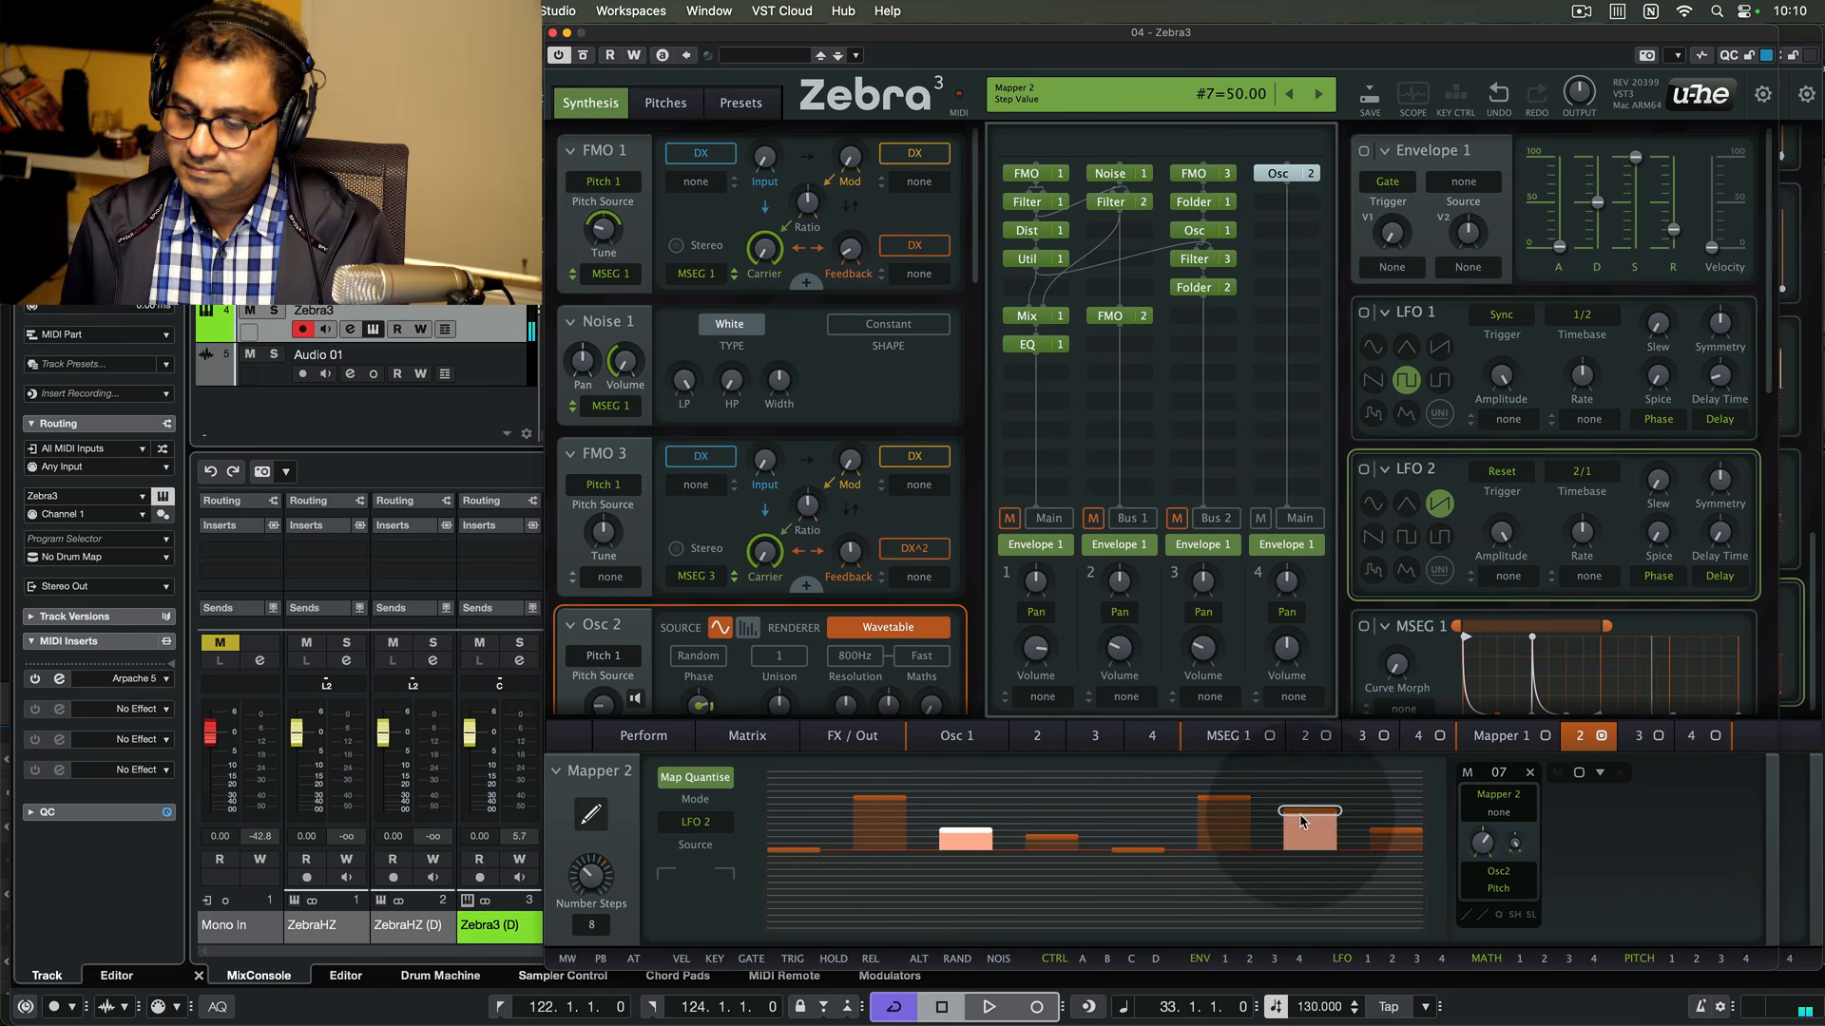
left_click_drag(1302, 811, 1301, 818)
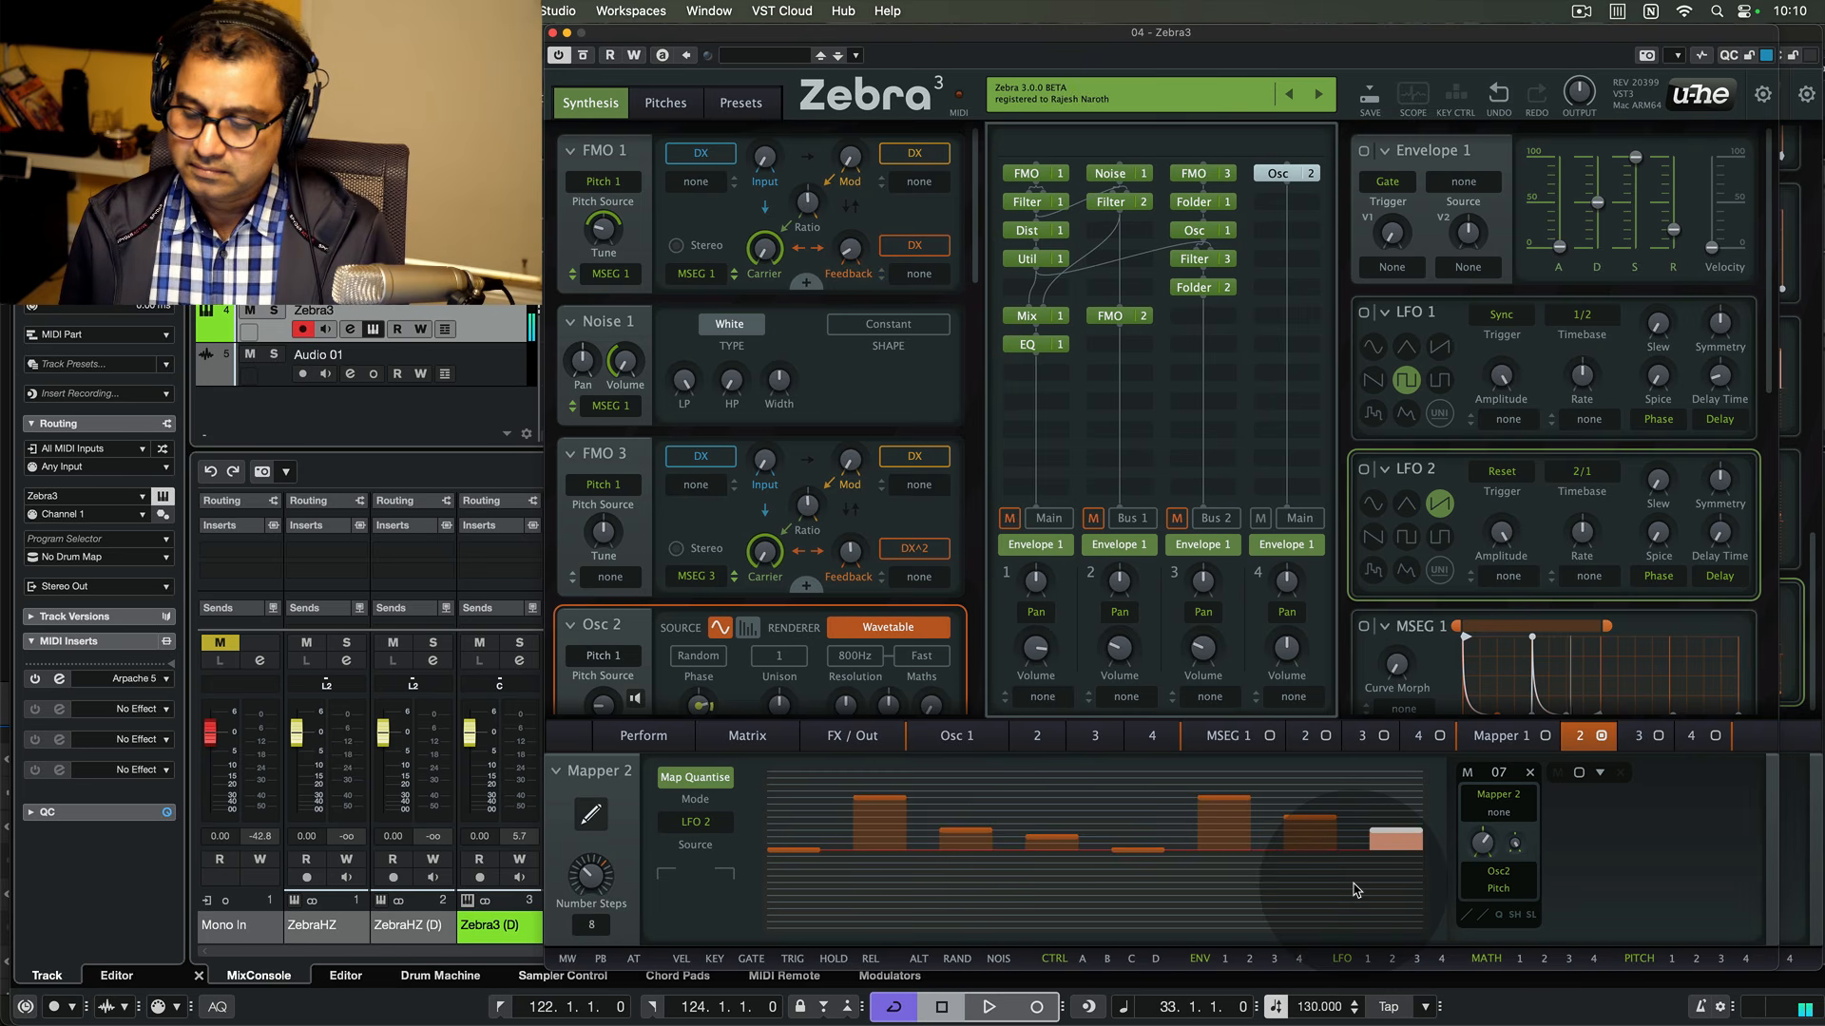
left_click(1407, 846)
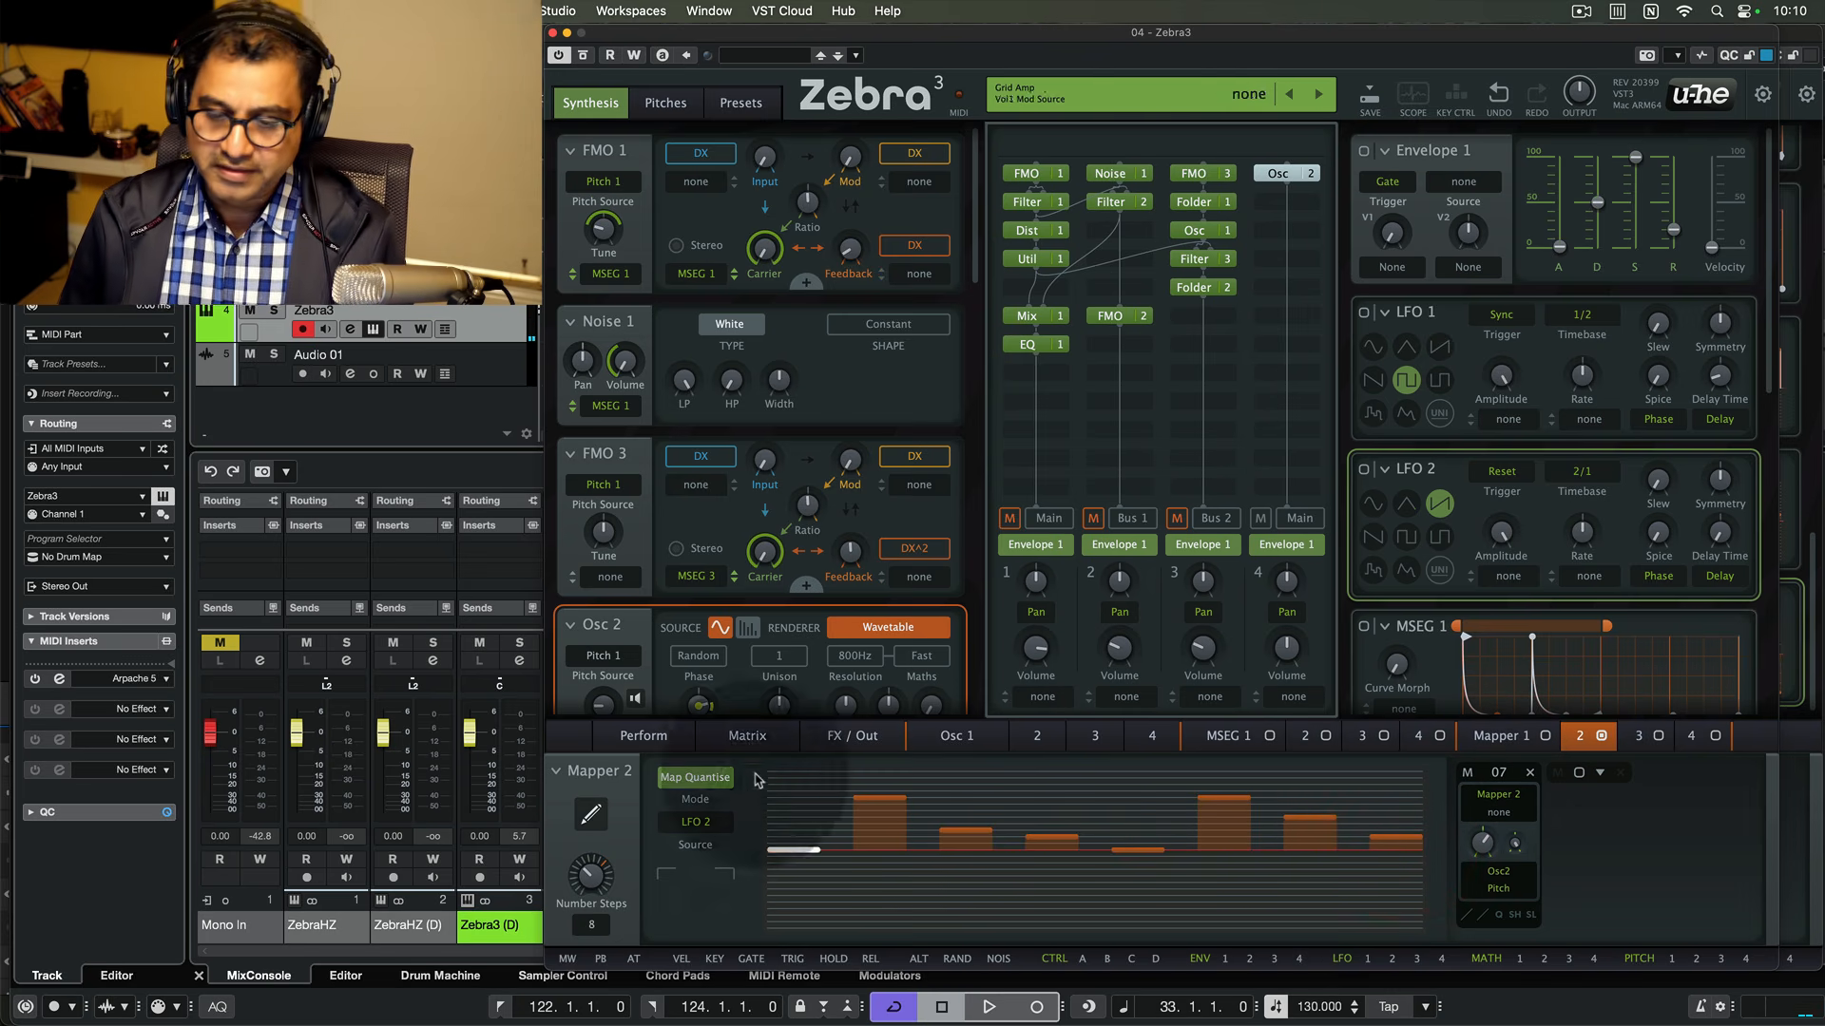
- Route lane 4 to Bus 3, load the Rev2 reverb on that bus, and unmute the other lanes
left_click(1301, 519)
left_click(1343, 594)
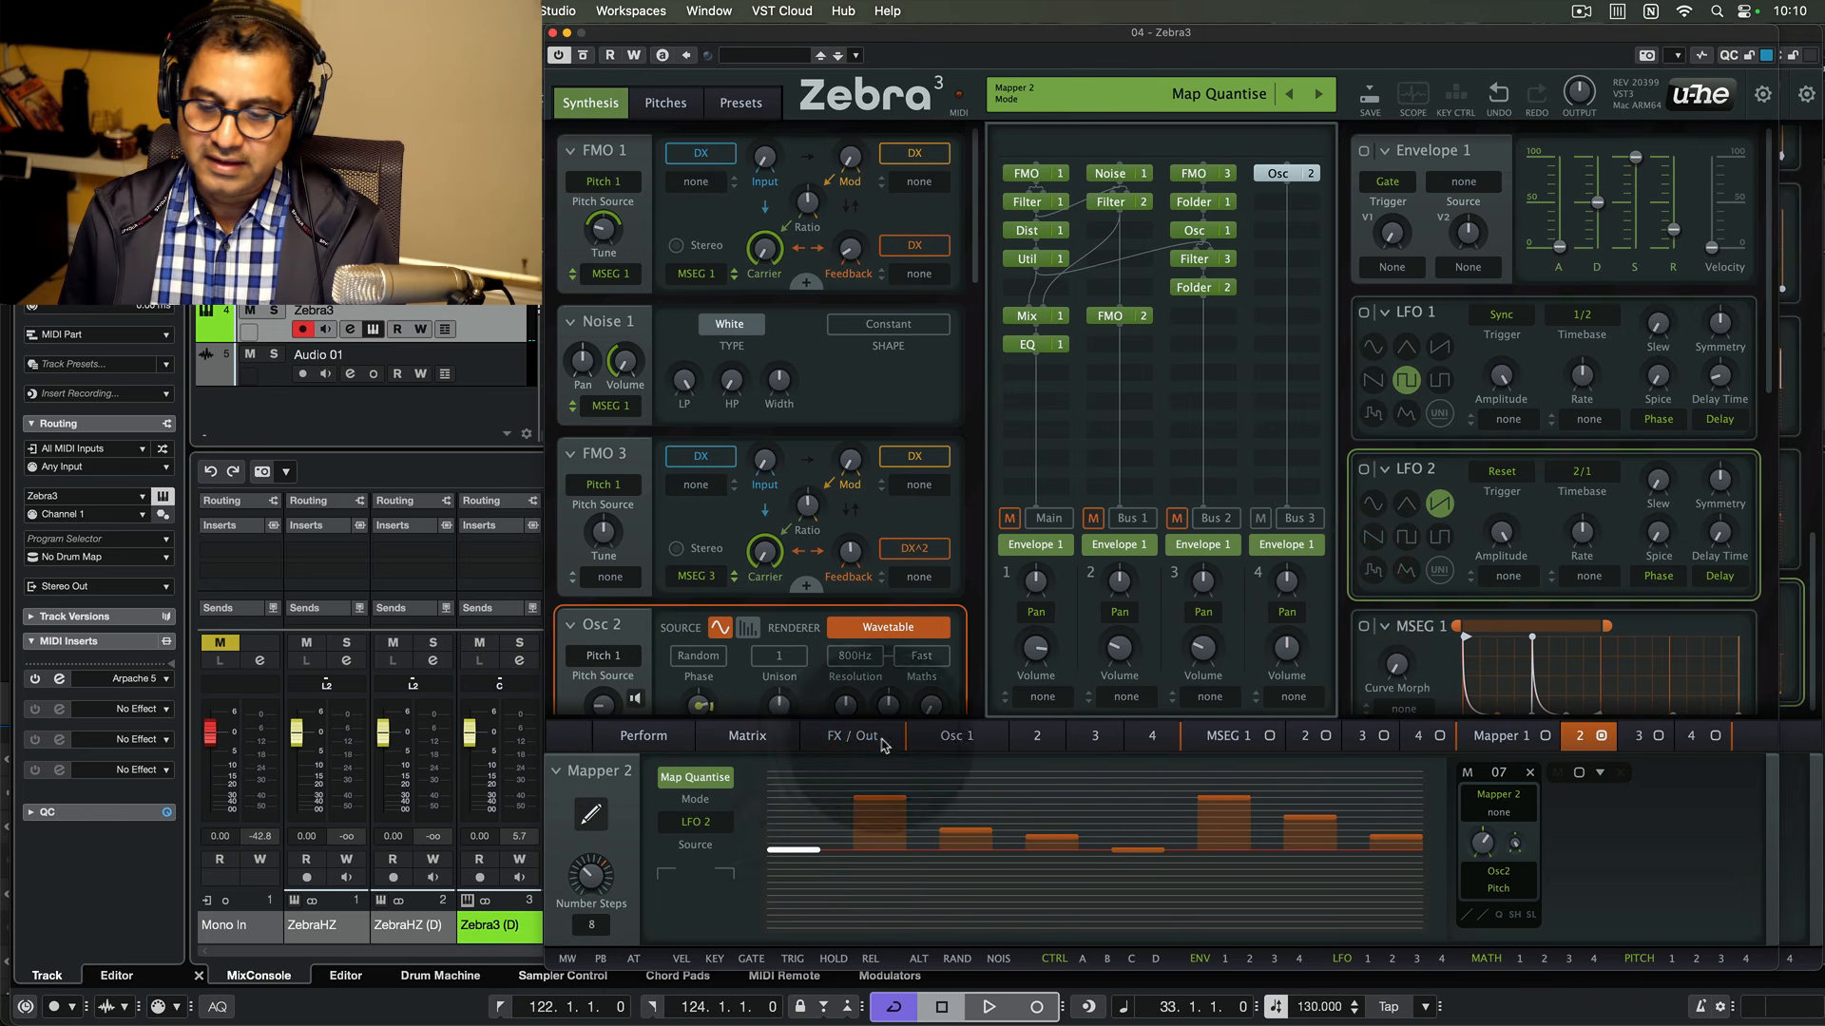
left_click(851, 737)
left_click(808, 788)
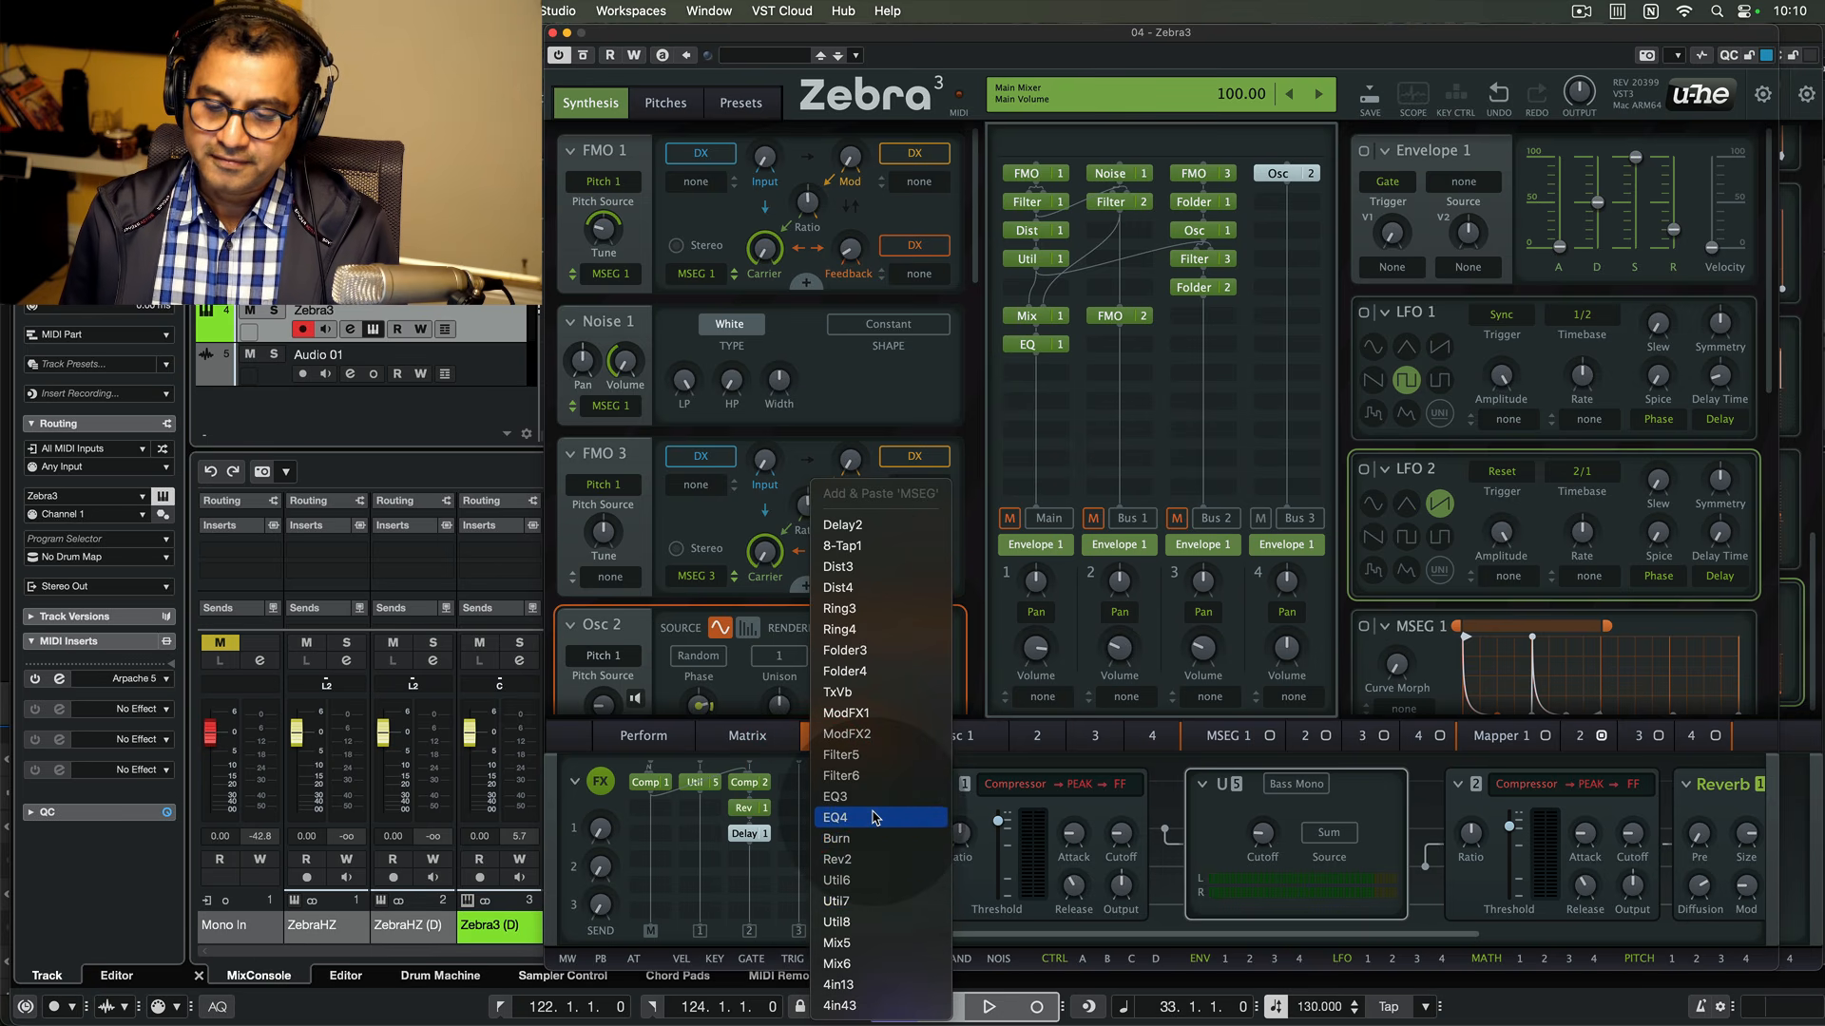
left_click(860, 860)
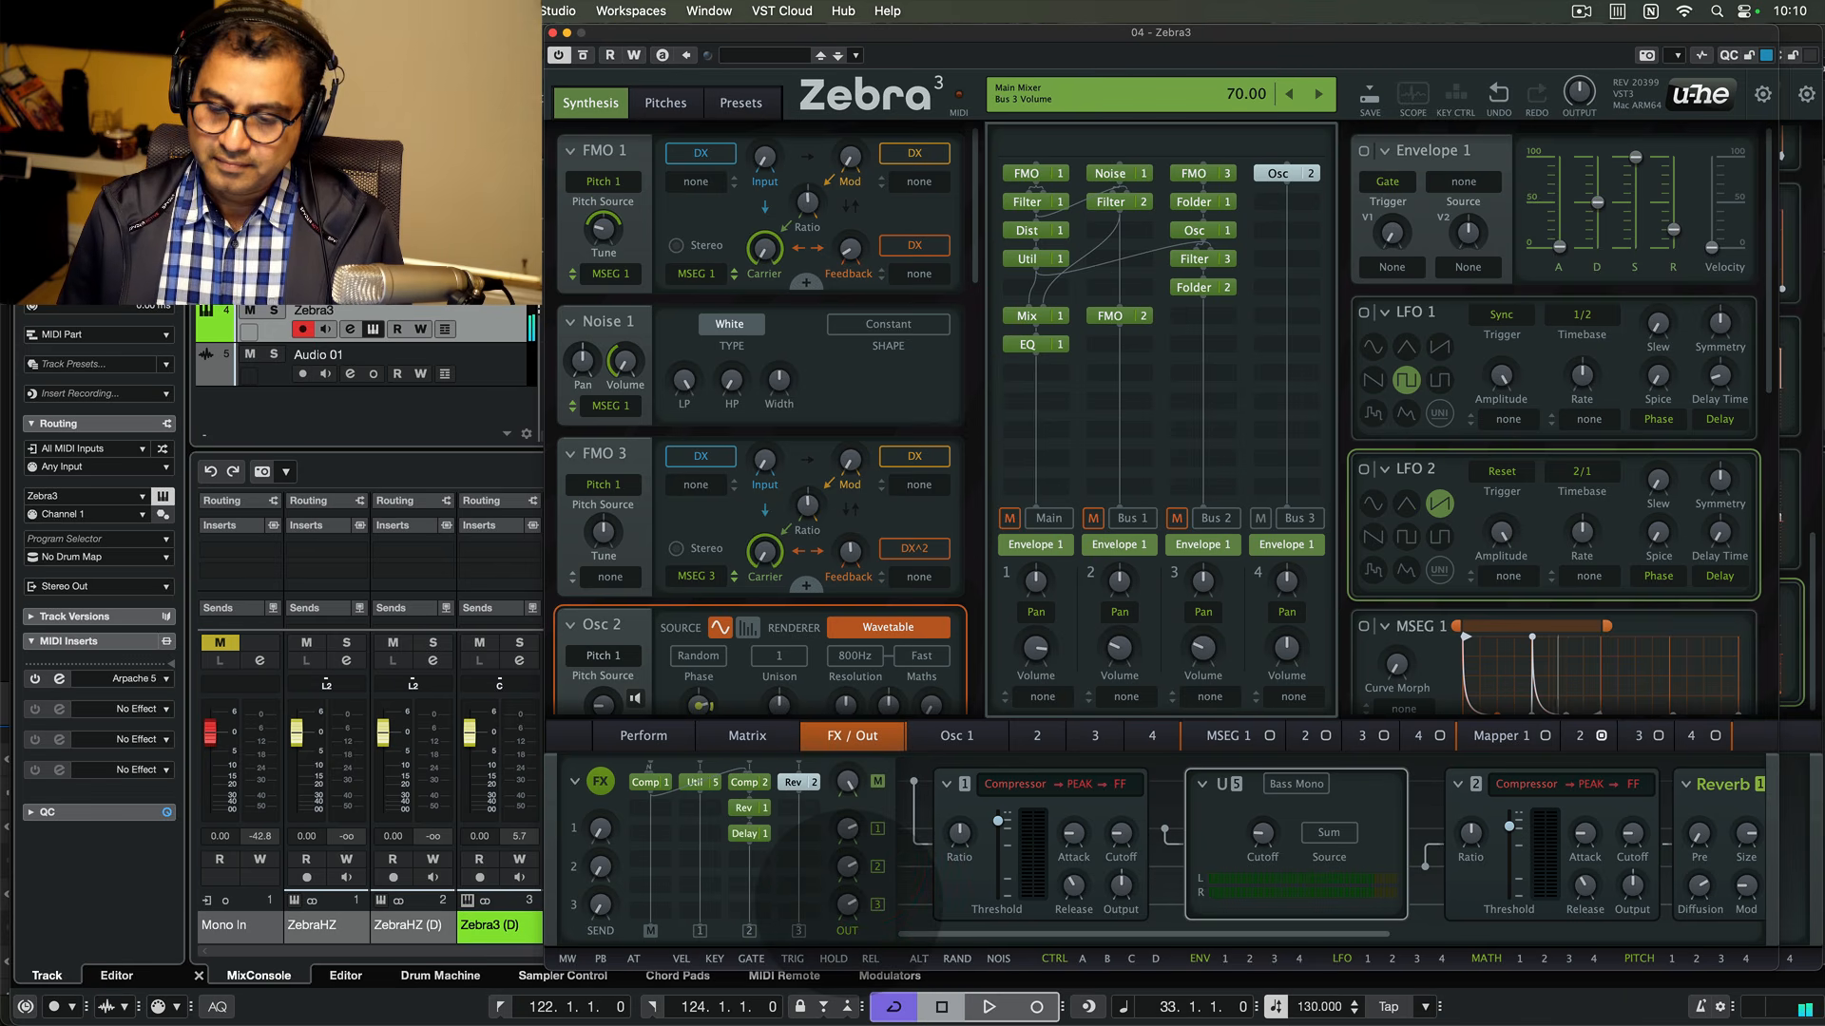
left_click(849, 904)
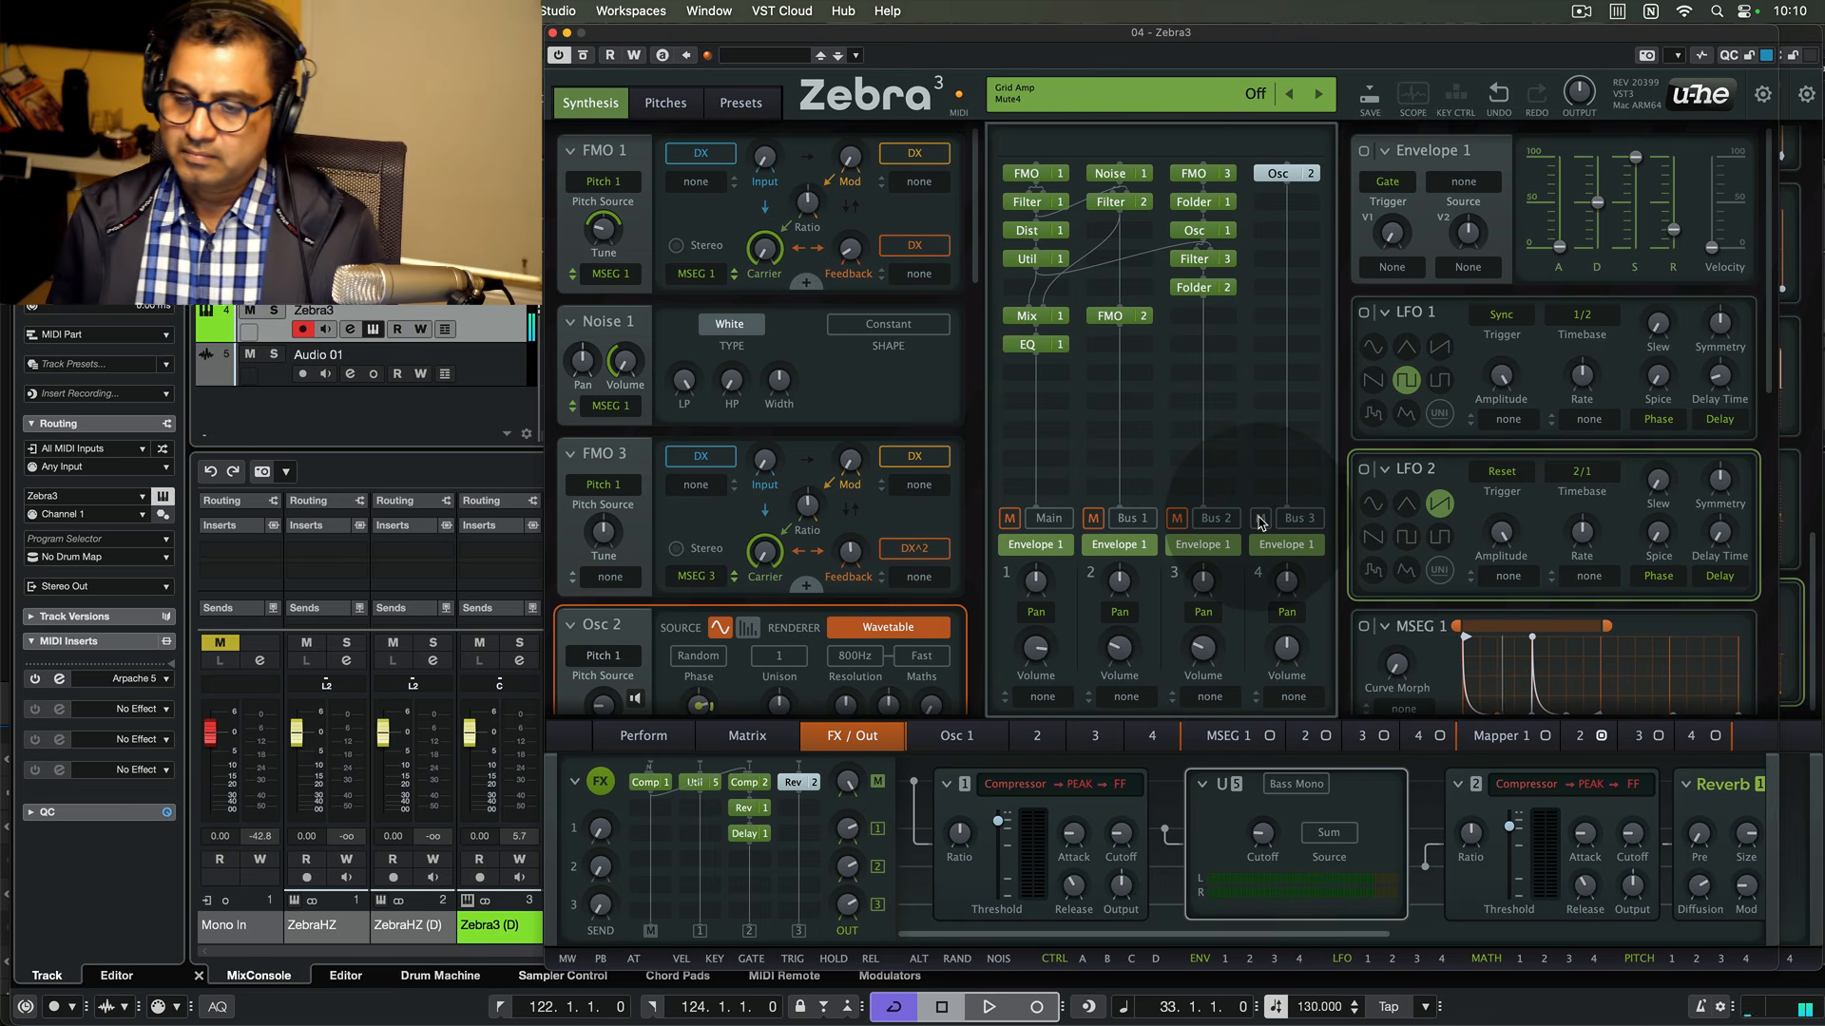
left_click(1176, 519)
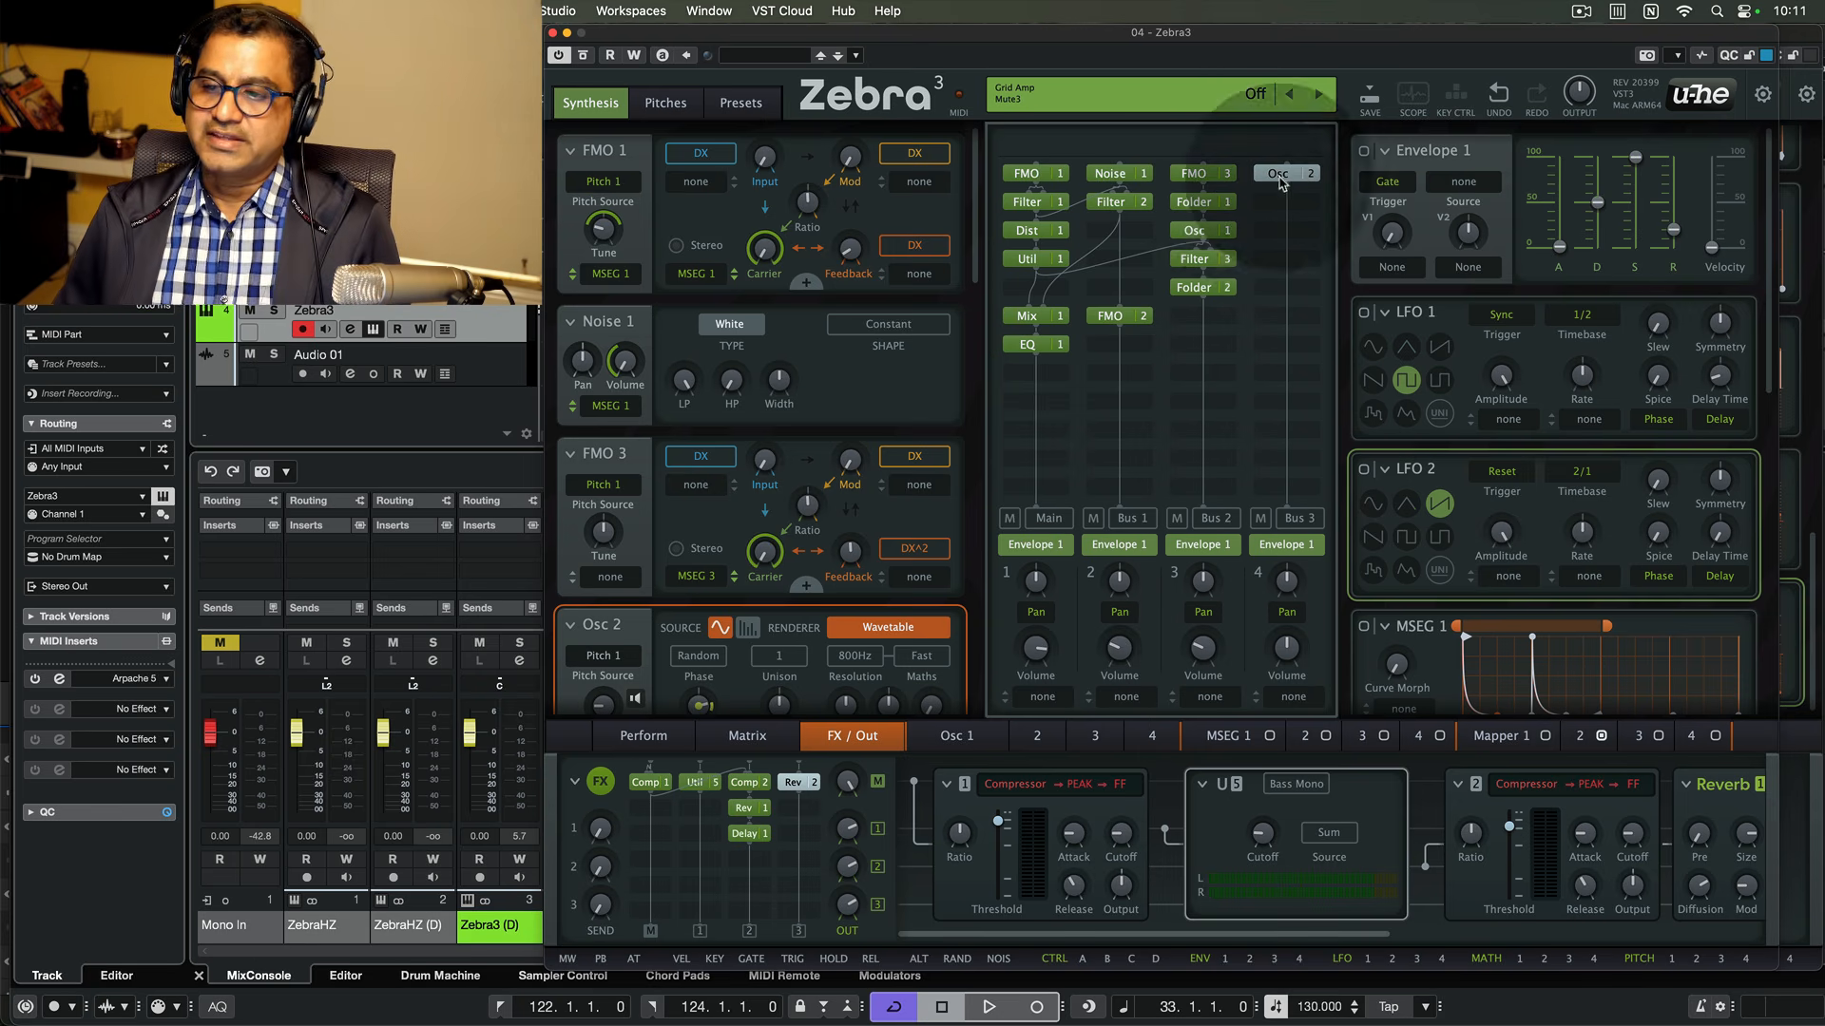
- Add Mix 2 to lane 3 with lane 4 feeding its input B, and place it two rows below Folder 2
left_click(1213, 316)
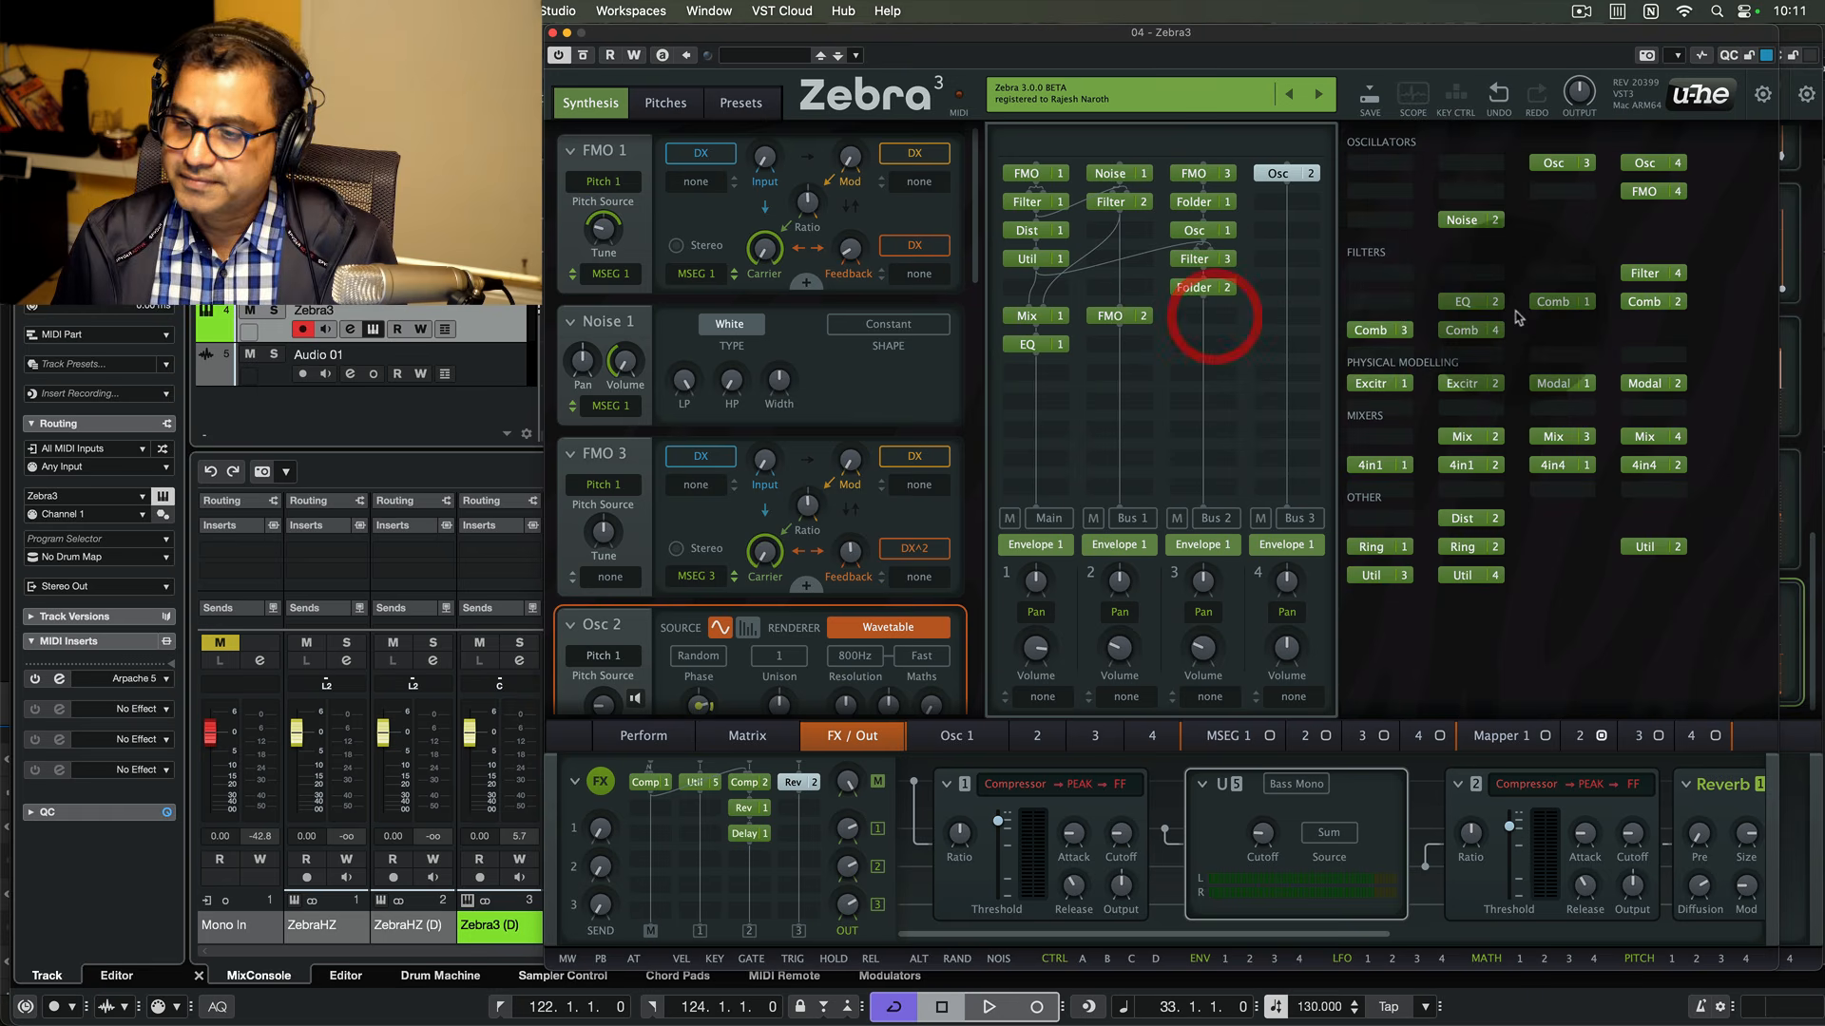
left_click(1466, 436)
right_click(1220, 316)
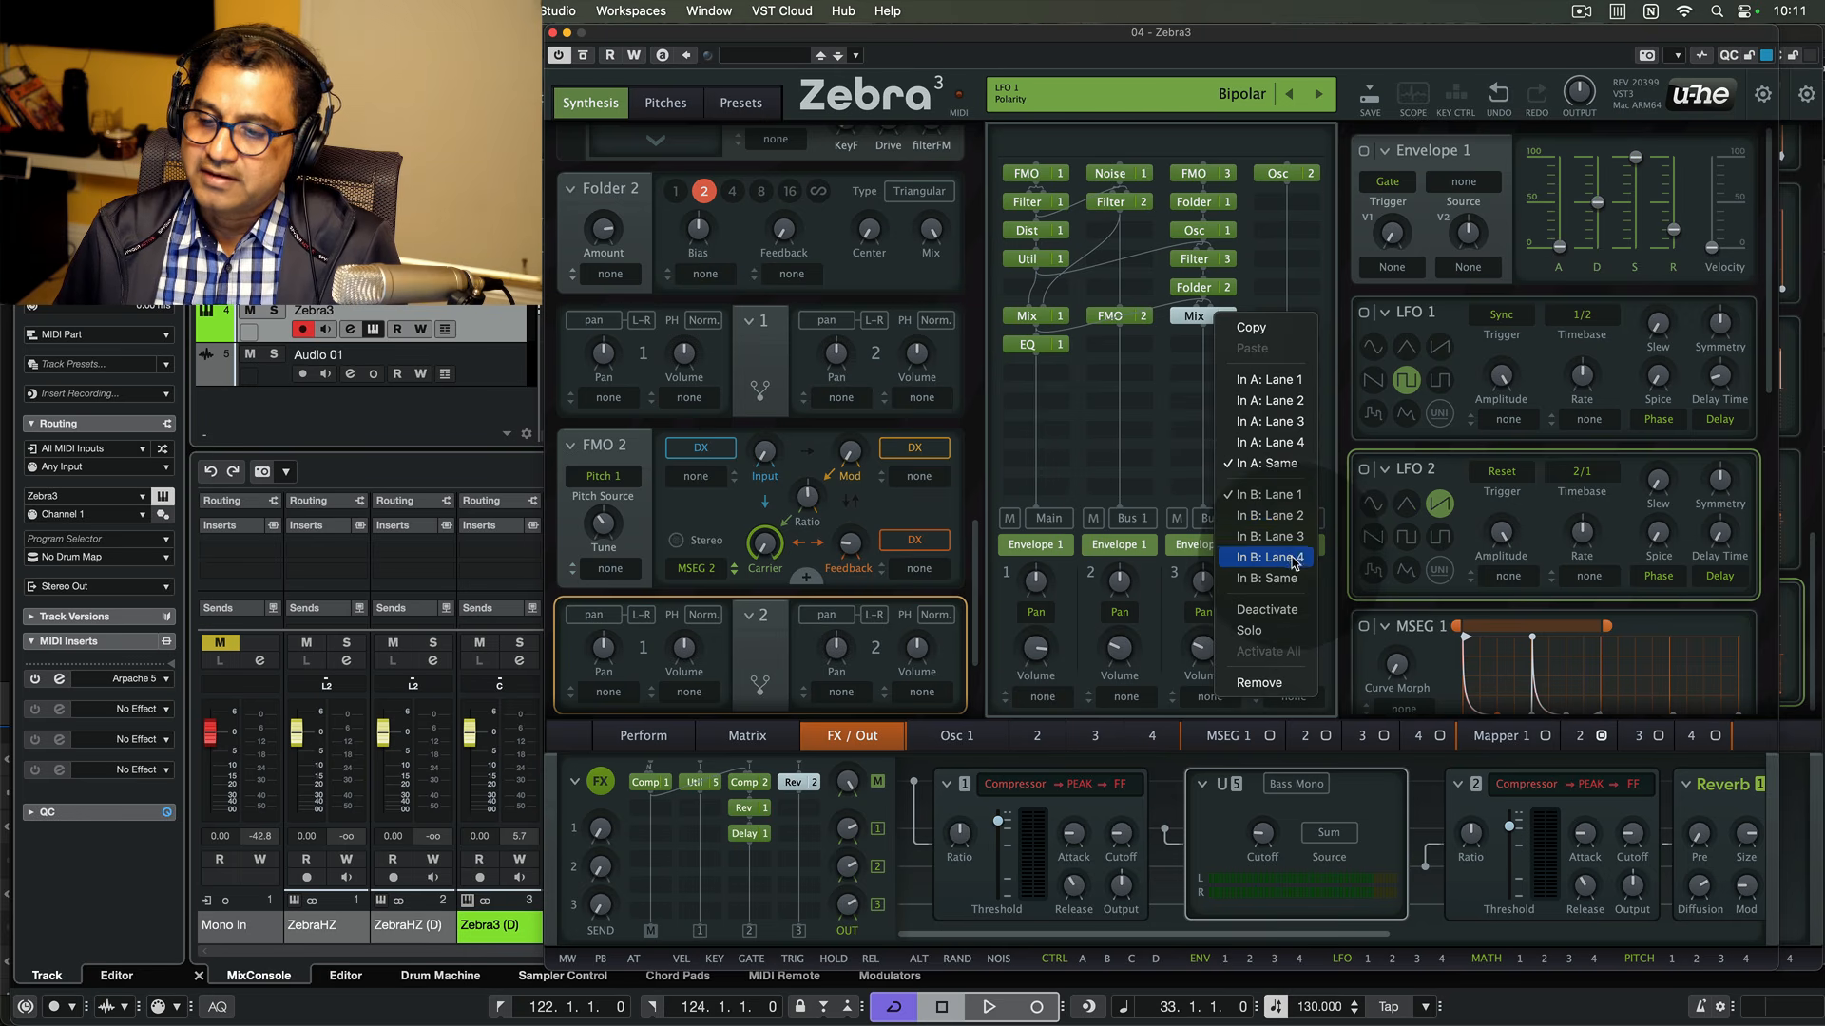
left_click(1242, 442)
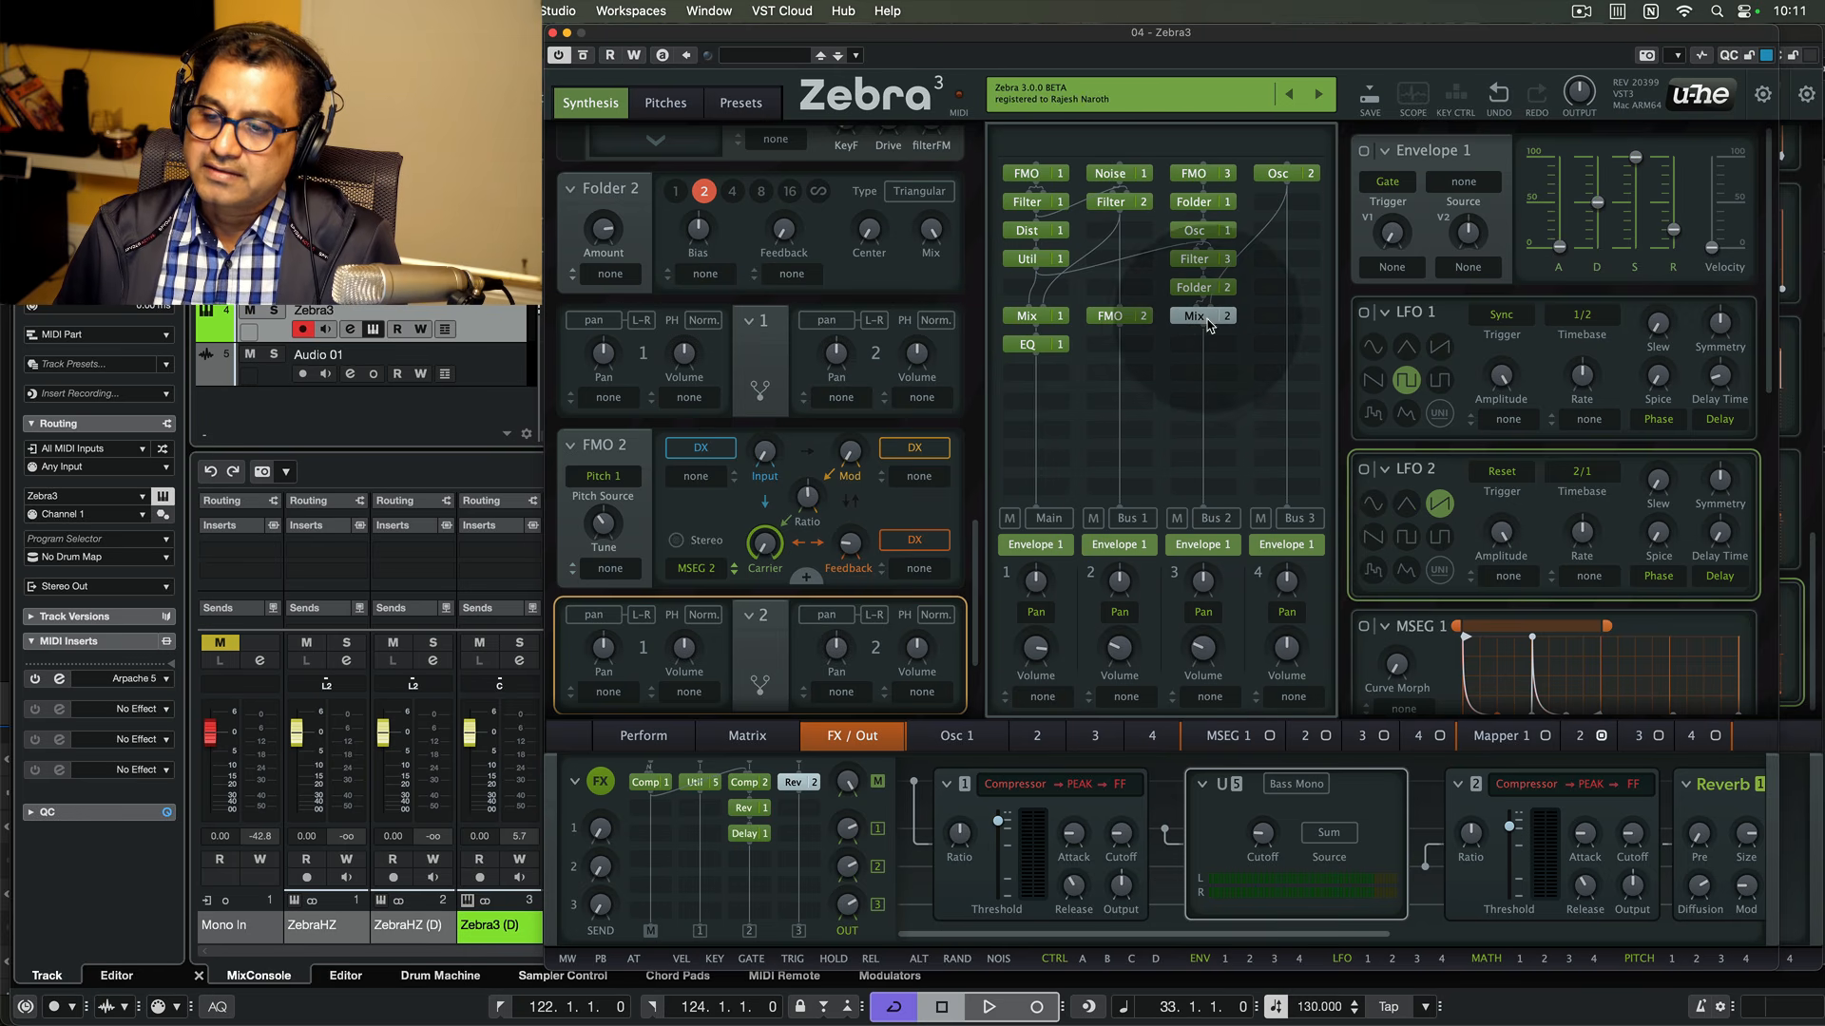
left_click_drag(1207, 318, 1210, 344)
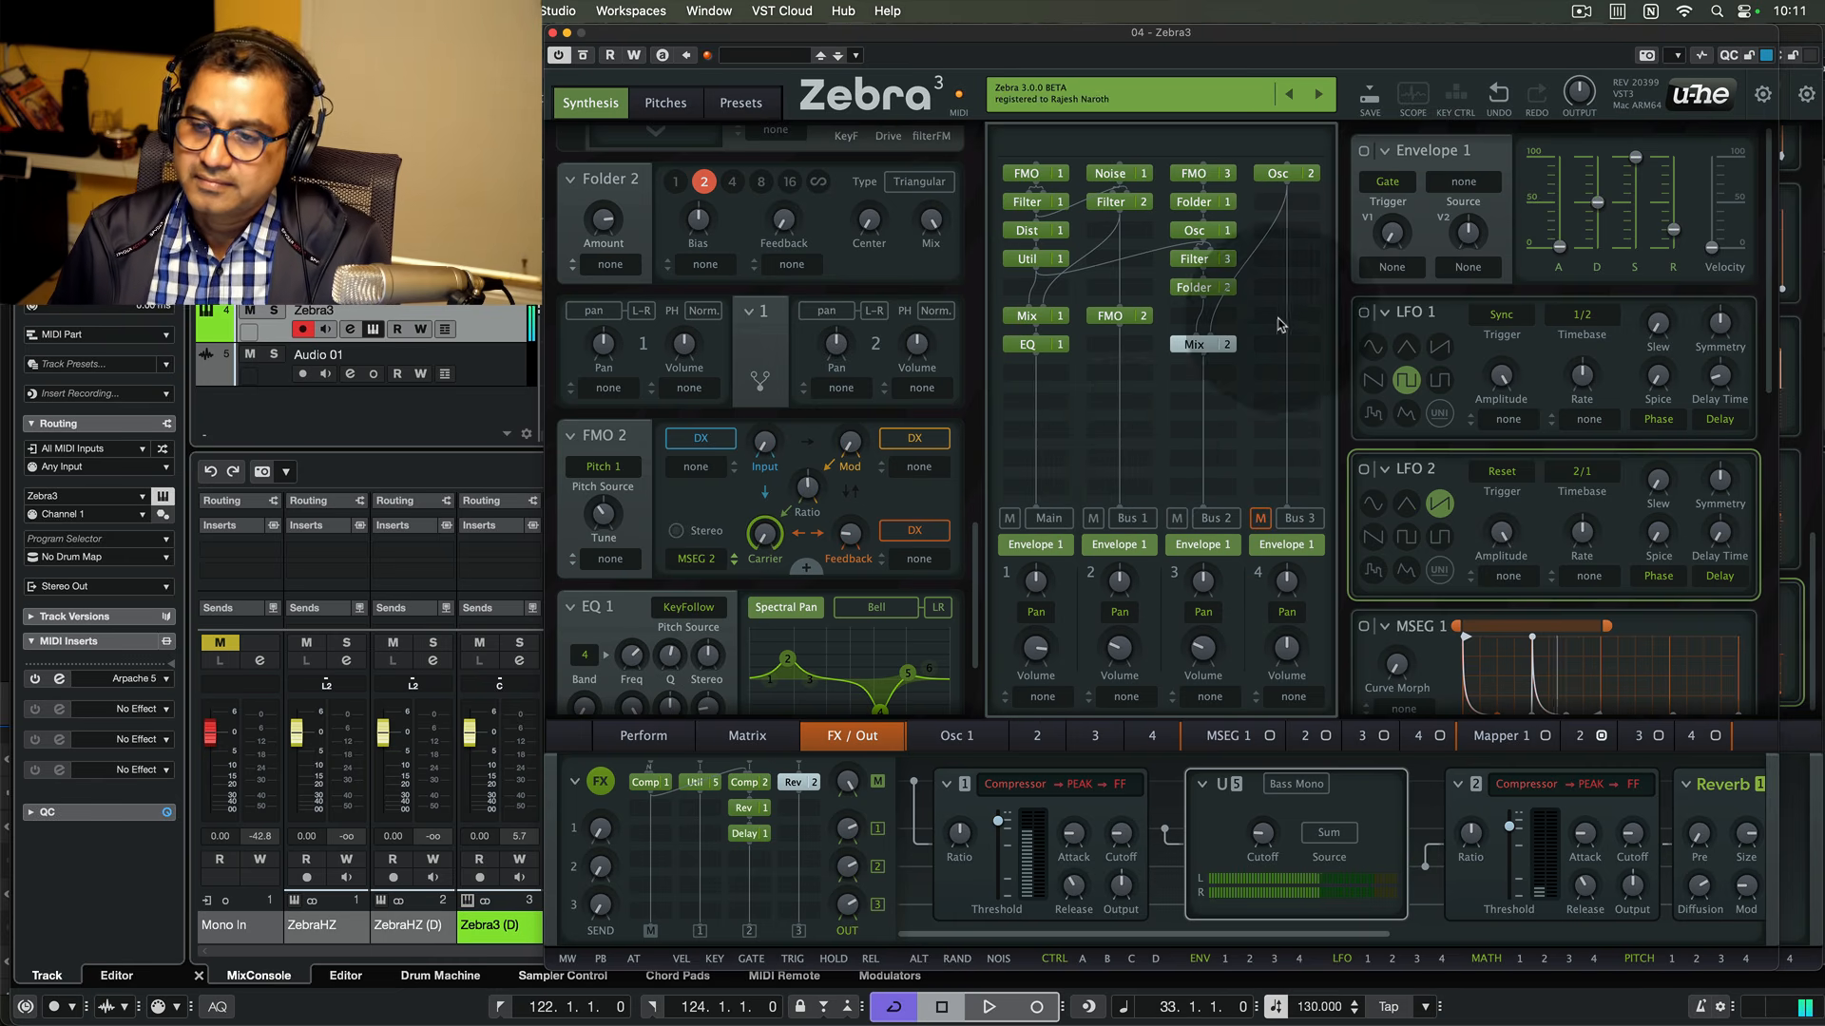
left_click(1195, 348)
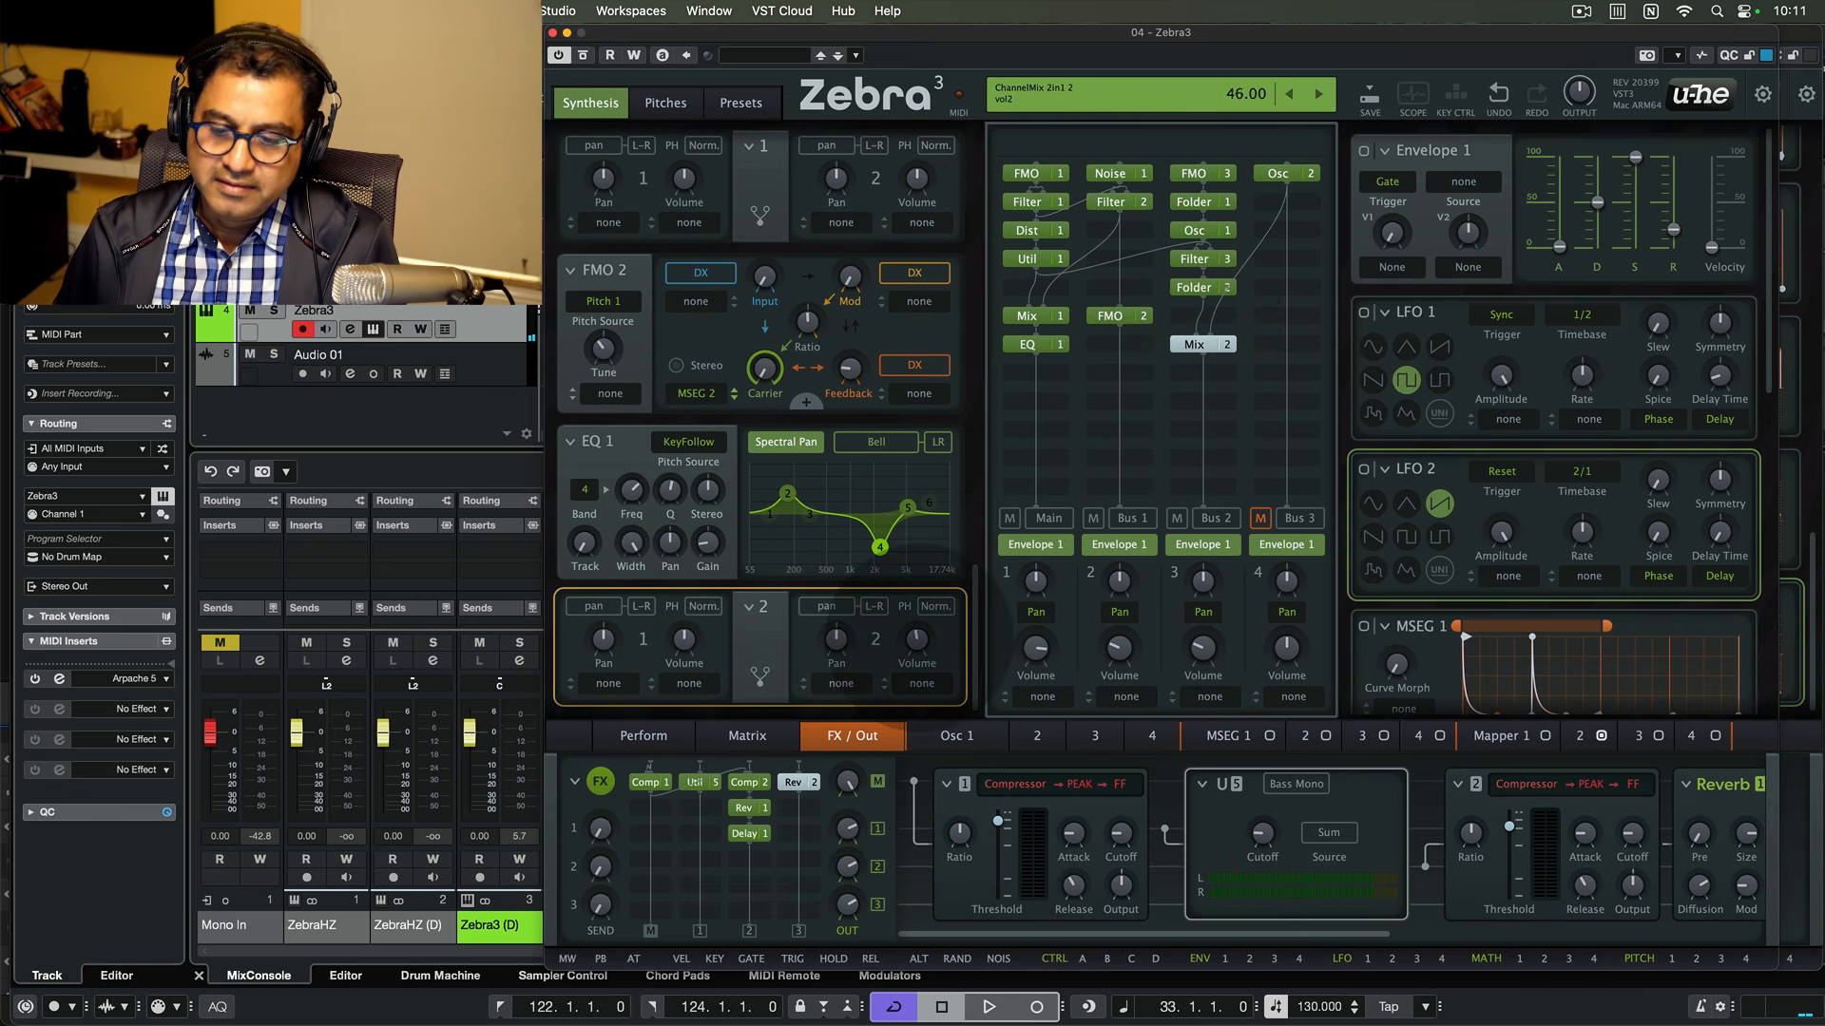
- Balance Mix 2's two input volumes against each other by ear, leaving input 1's volume at 0
left_click(916, 637)
left_click(686, 639)
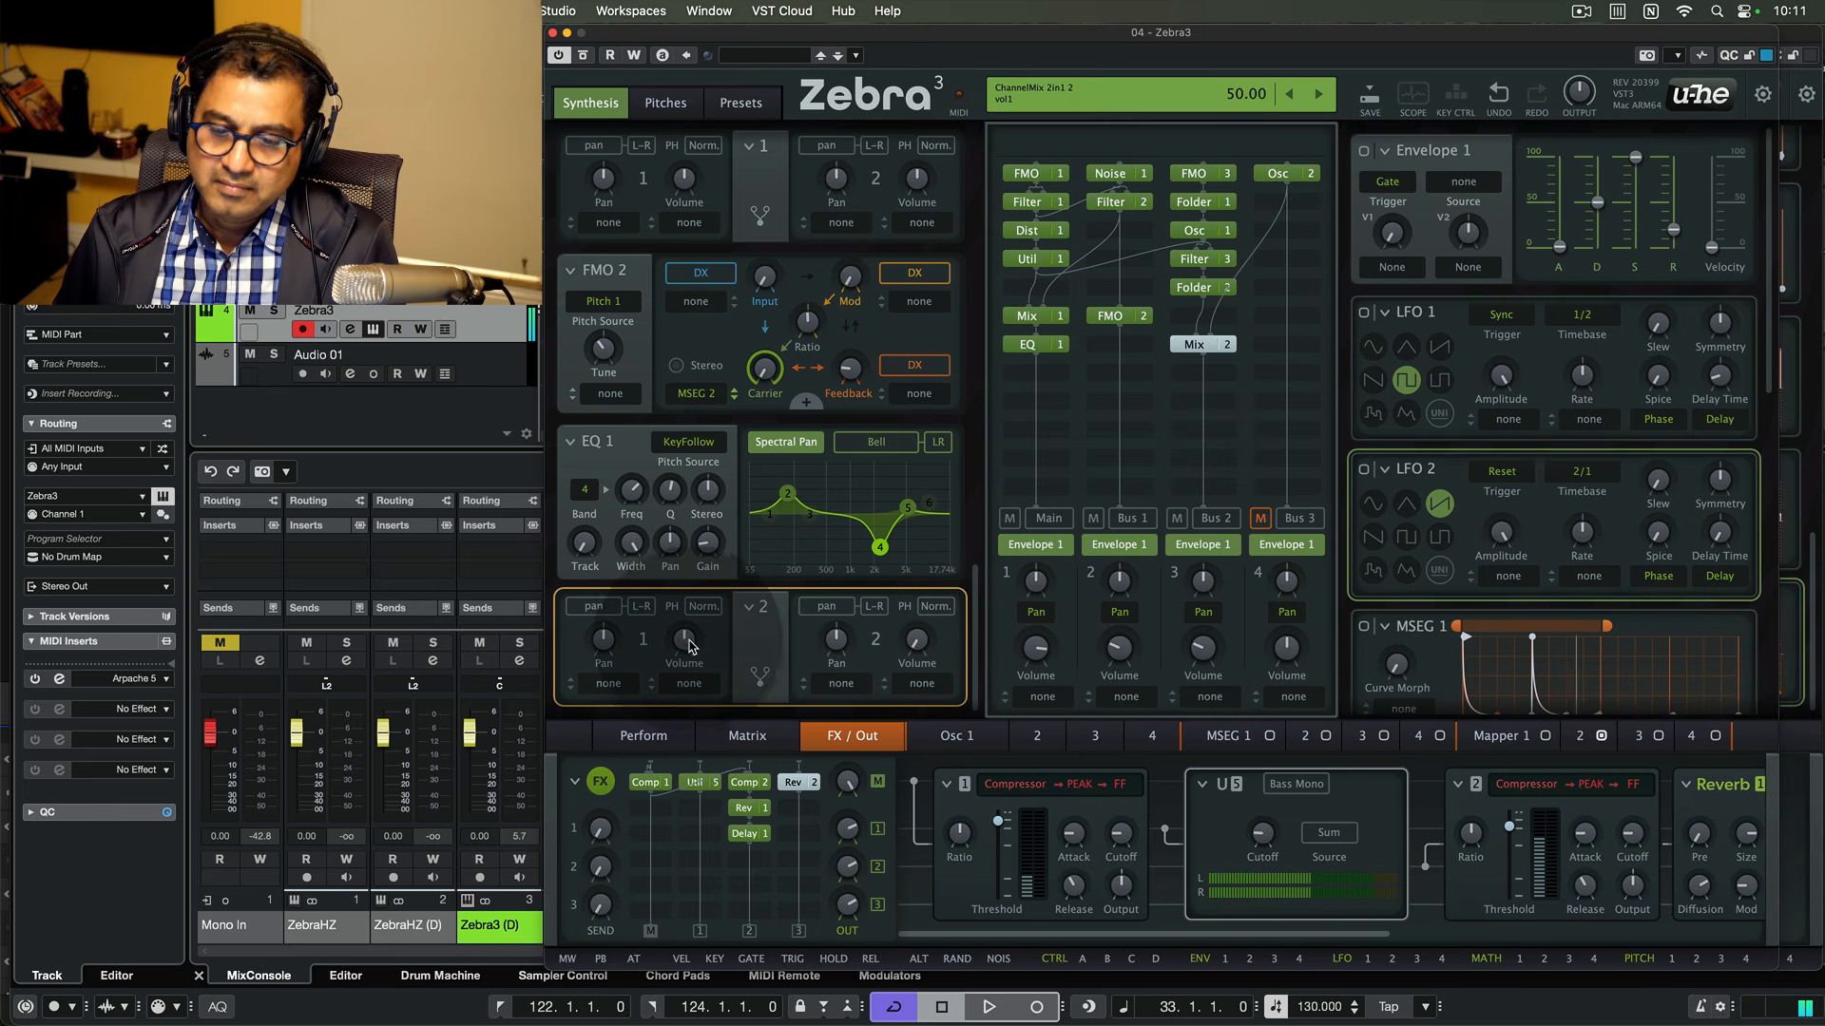
left_click(688, 637)
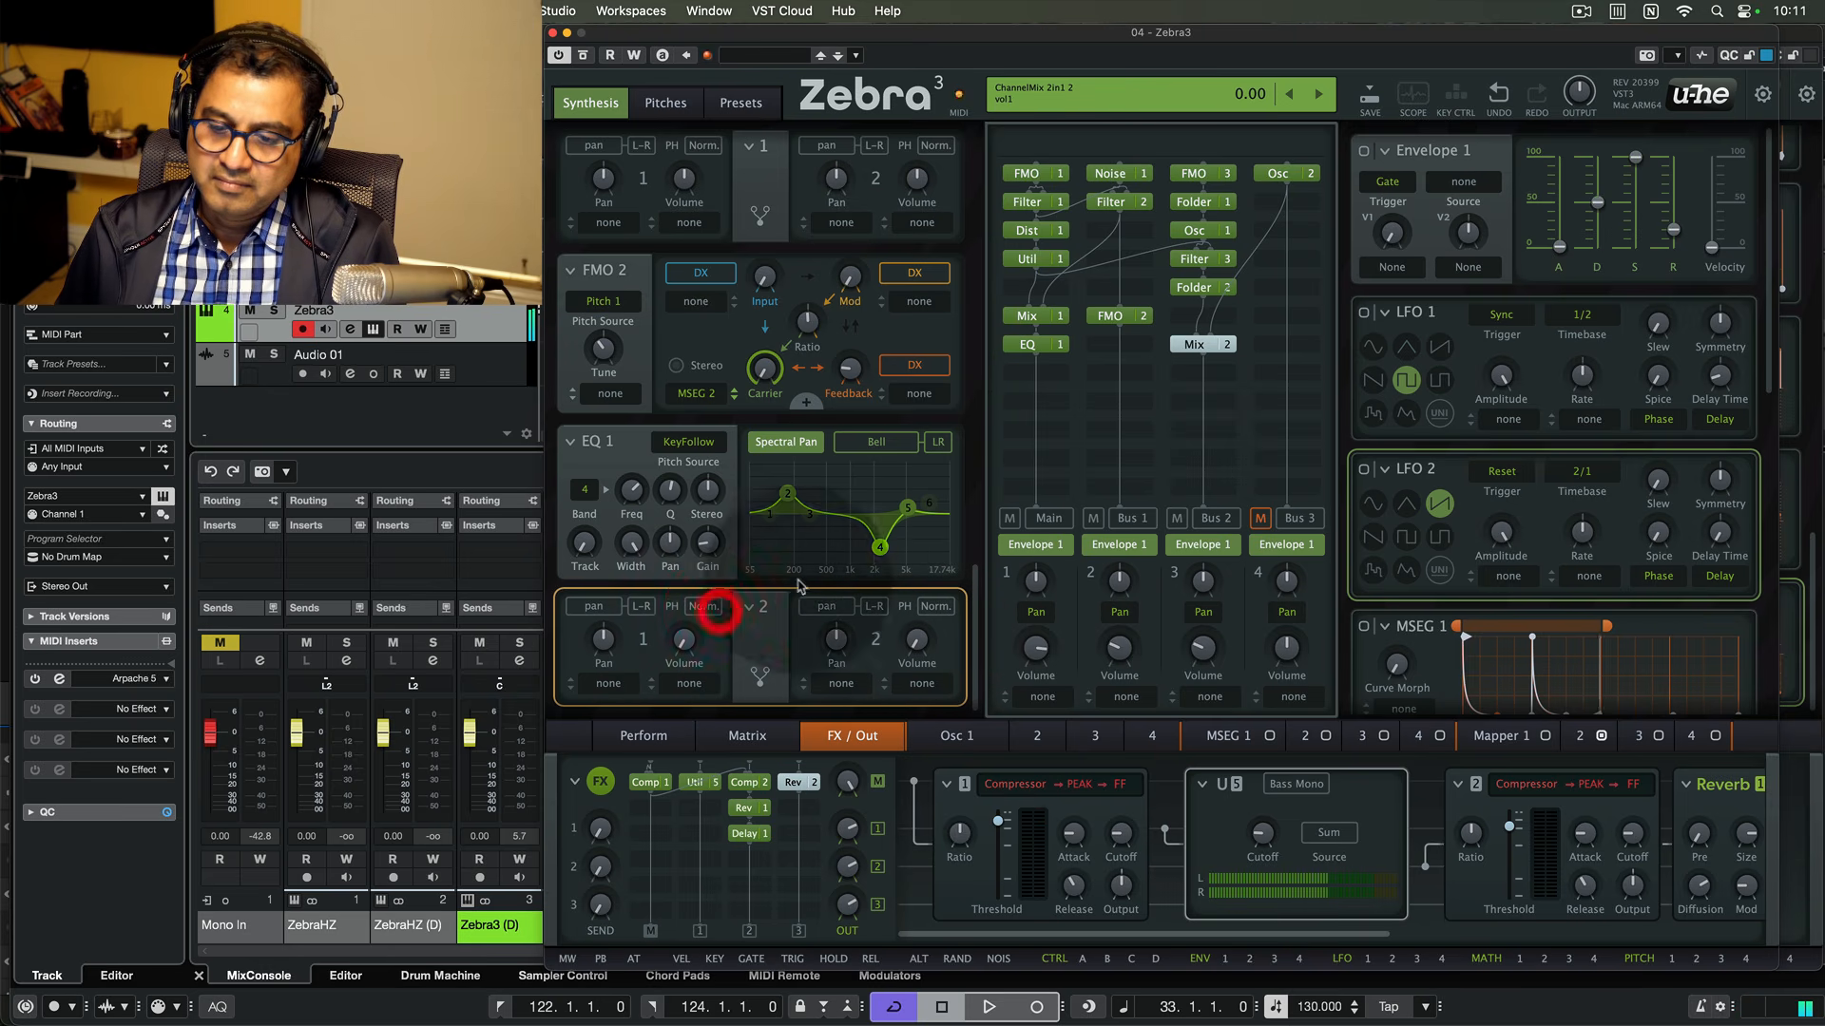
left_click(916, 643)
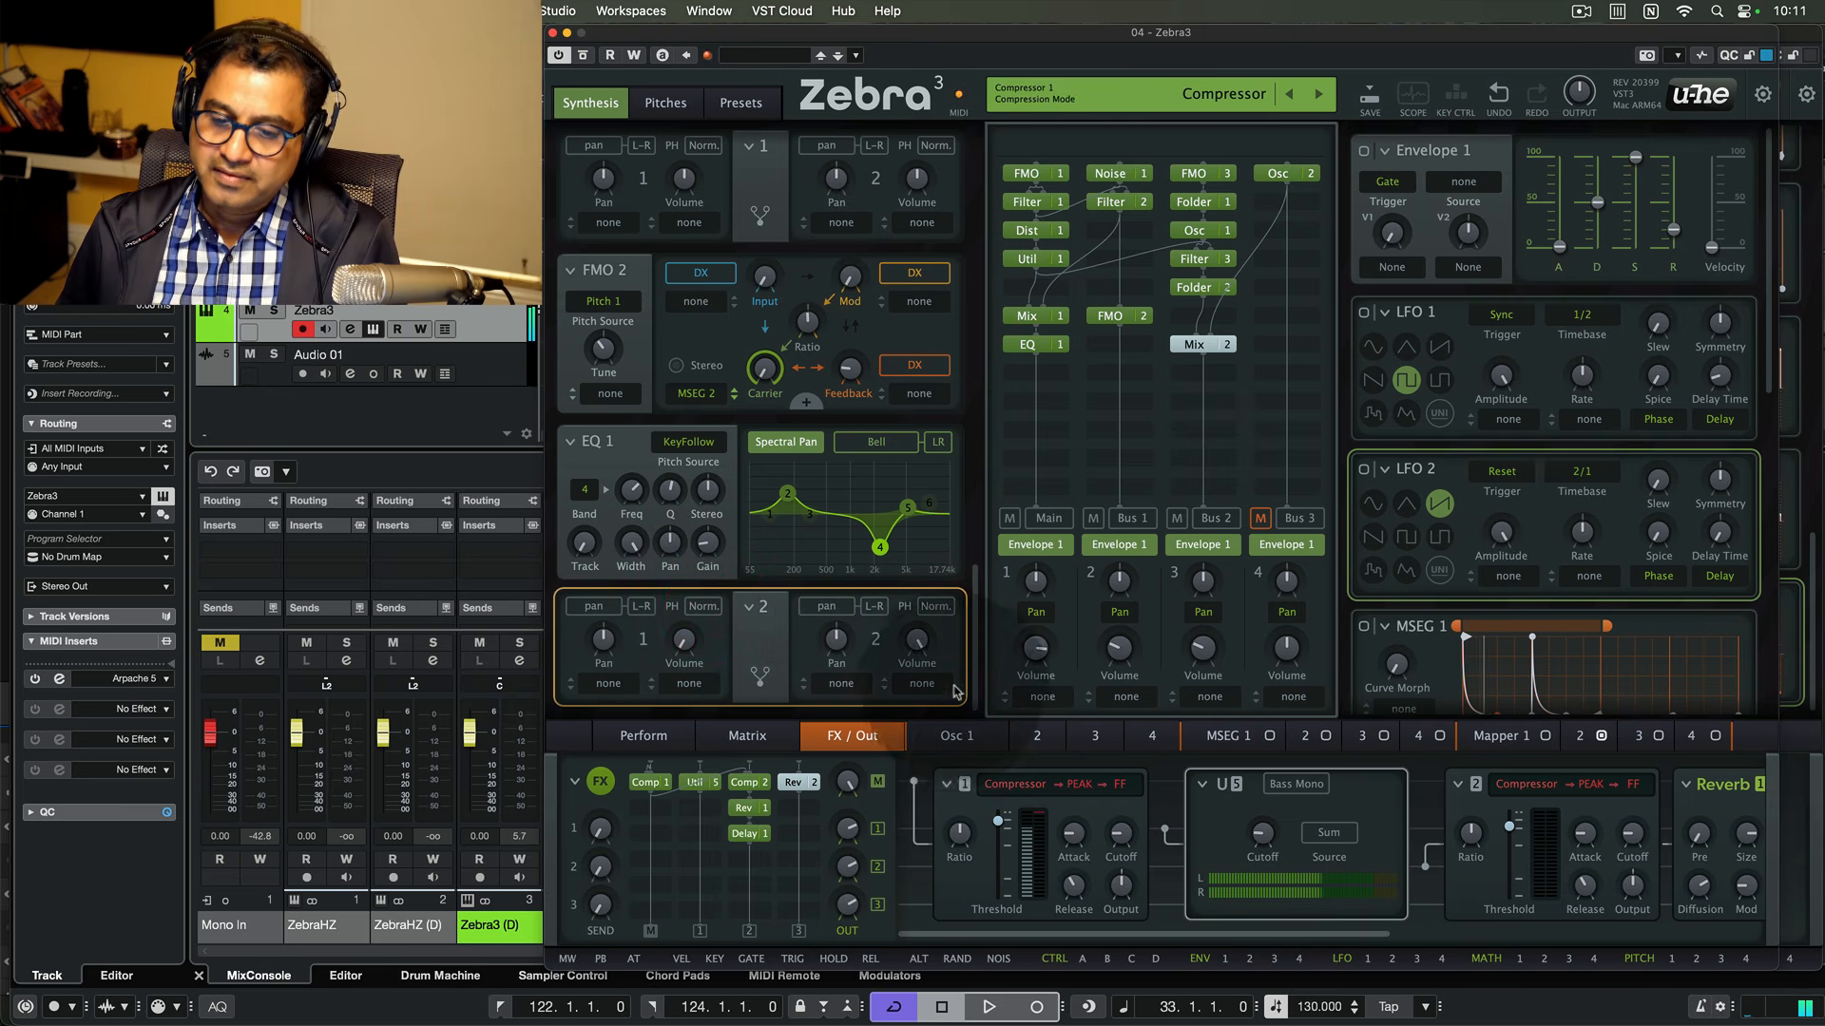
left_click(681, 644)
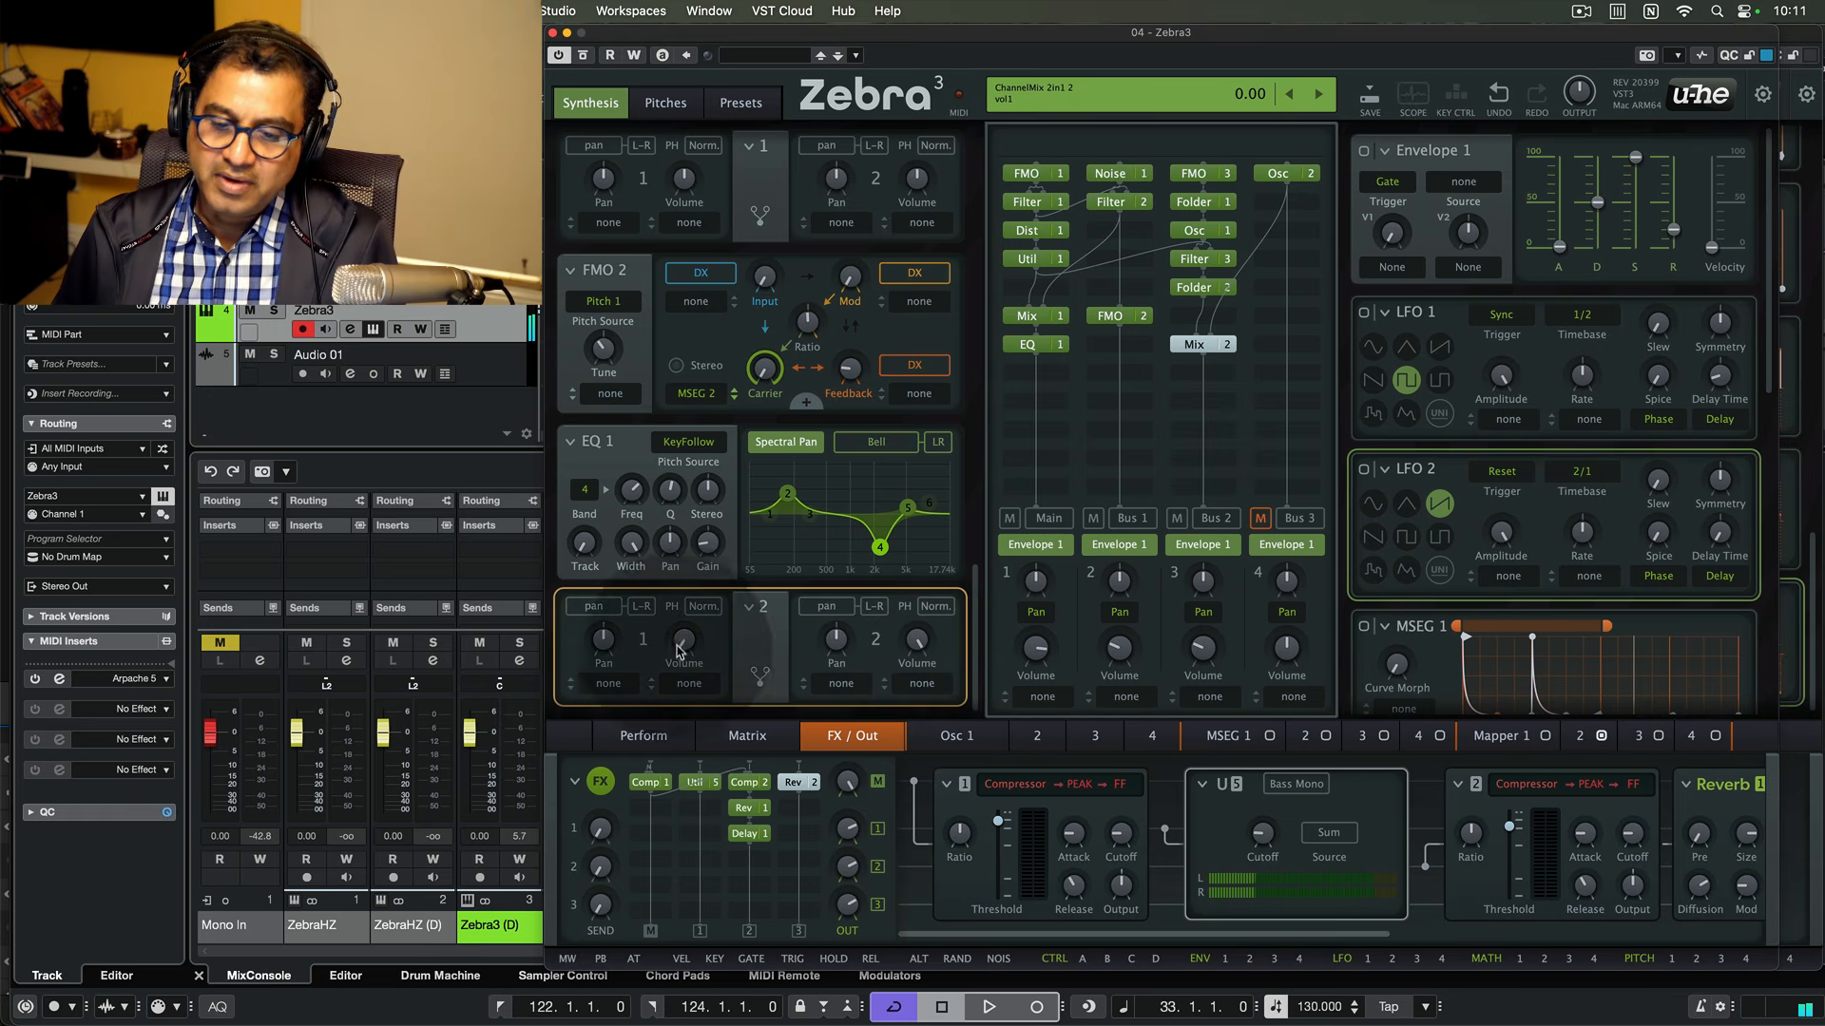
left_click(924, 645)
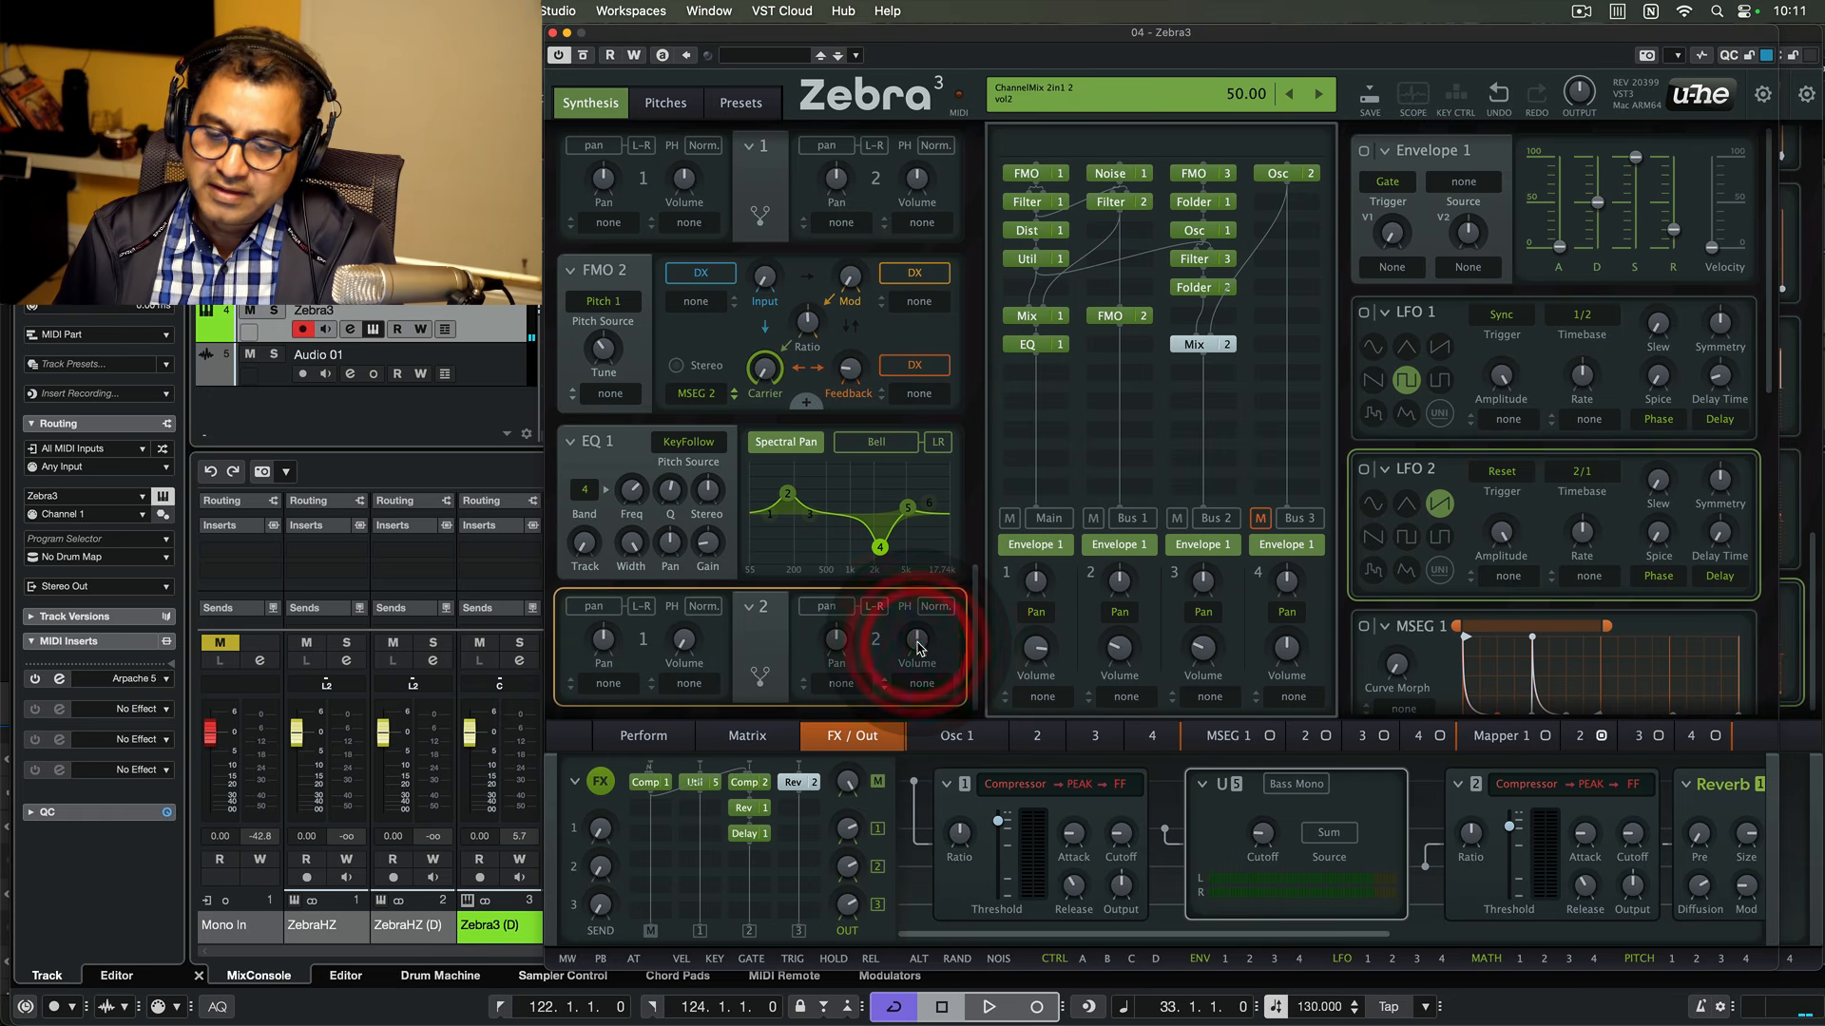
left_click(917, 643)
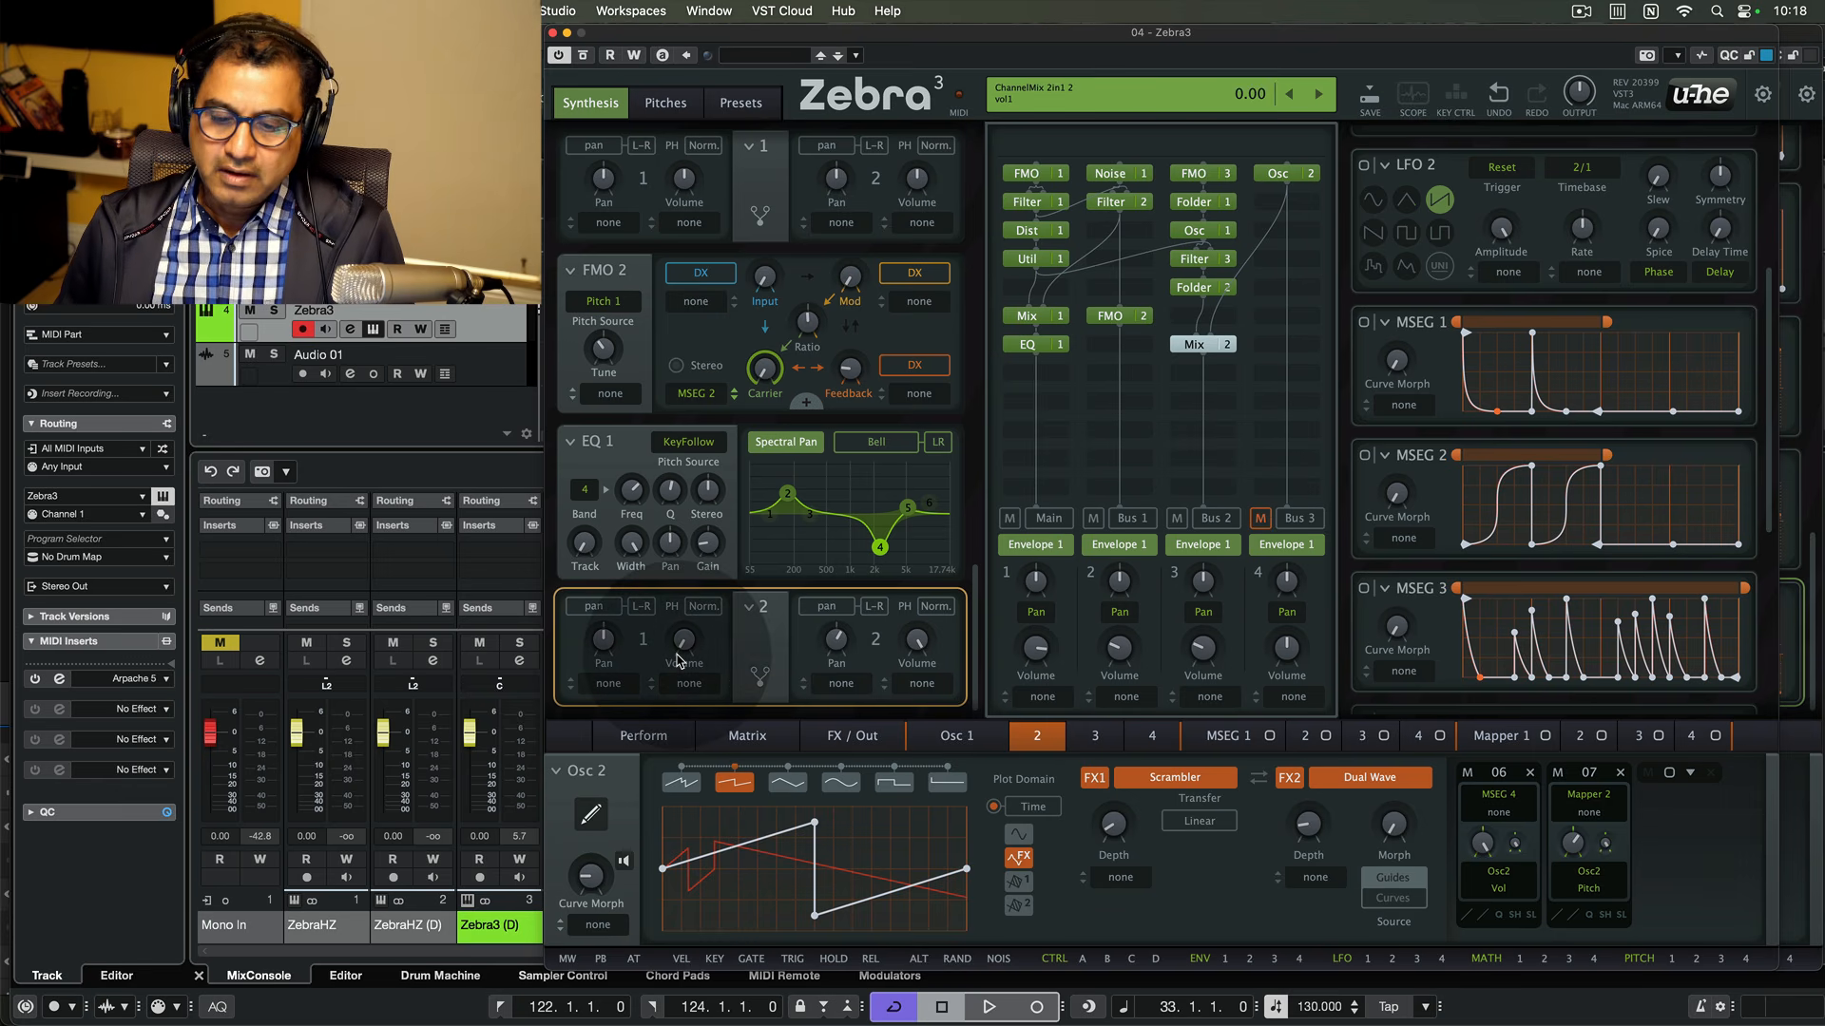
- Modulate Mix 2's input 1 volume with LFO 3, adjust the modulation depth, and make LFO 3 unipolar
left_click(694, 685)
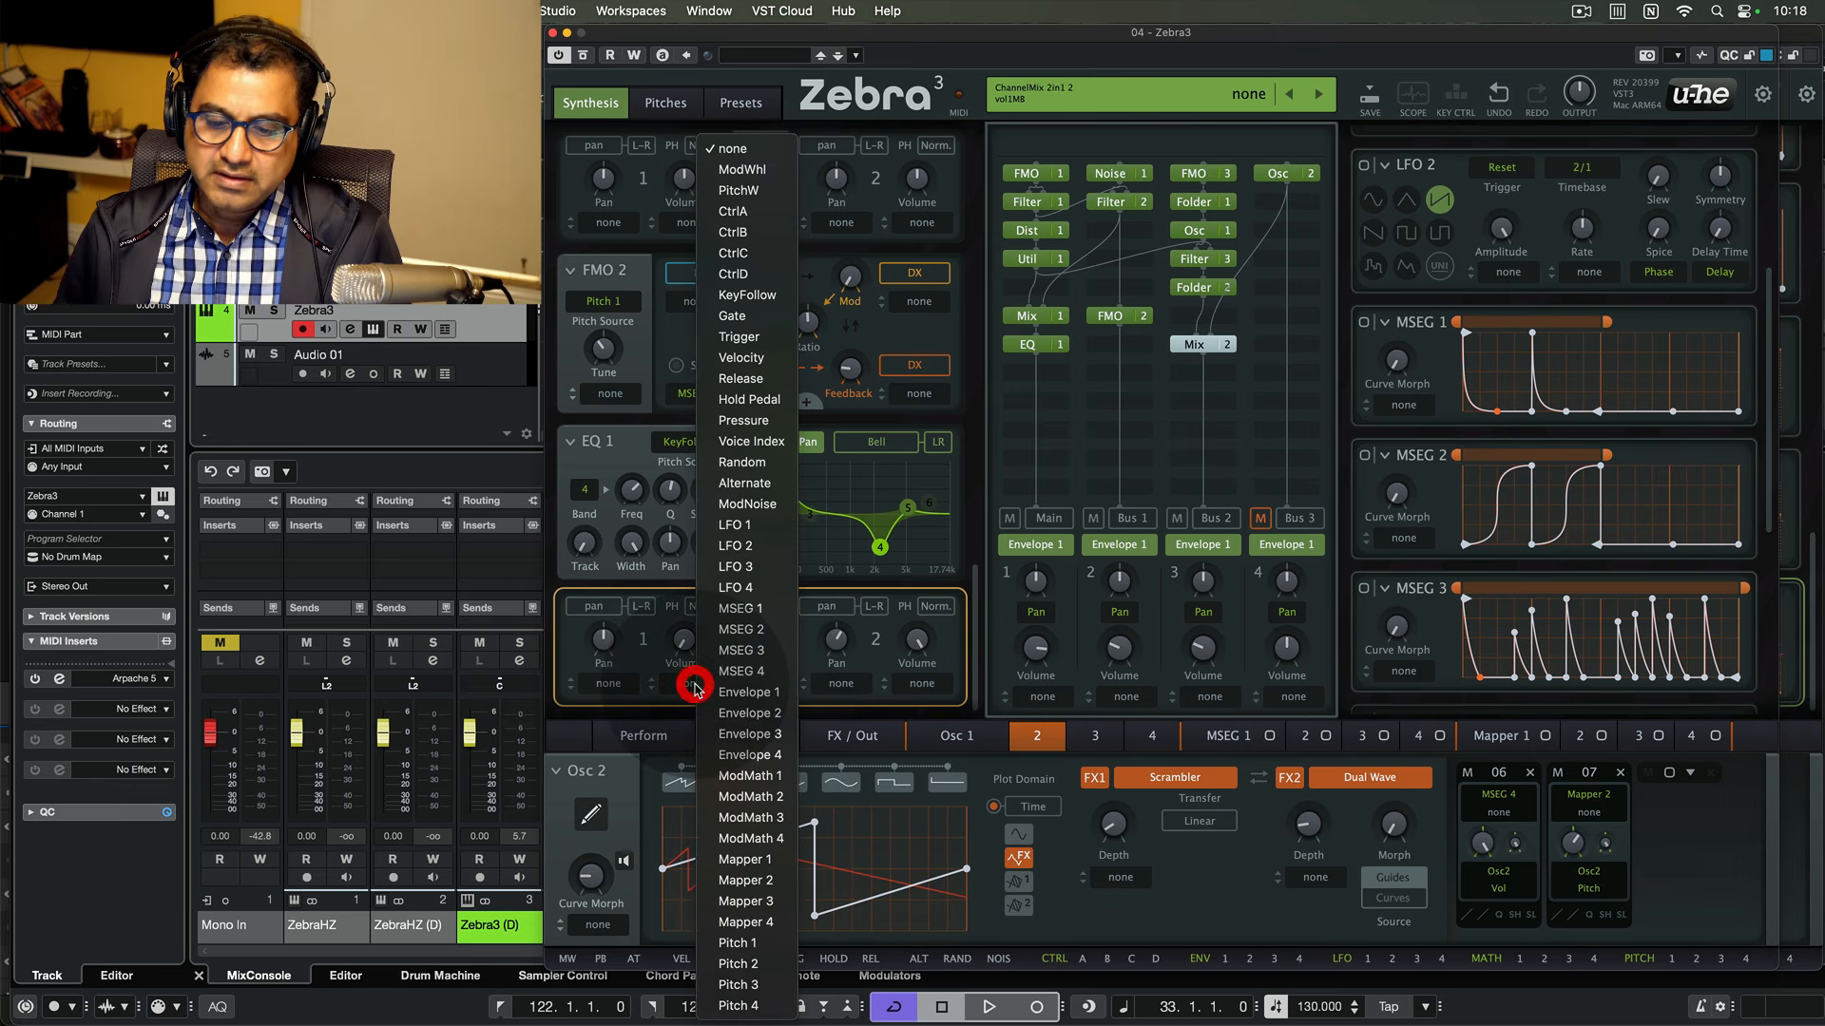
left_click(751, 567)
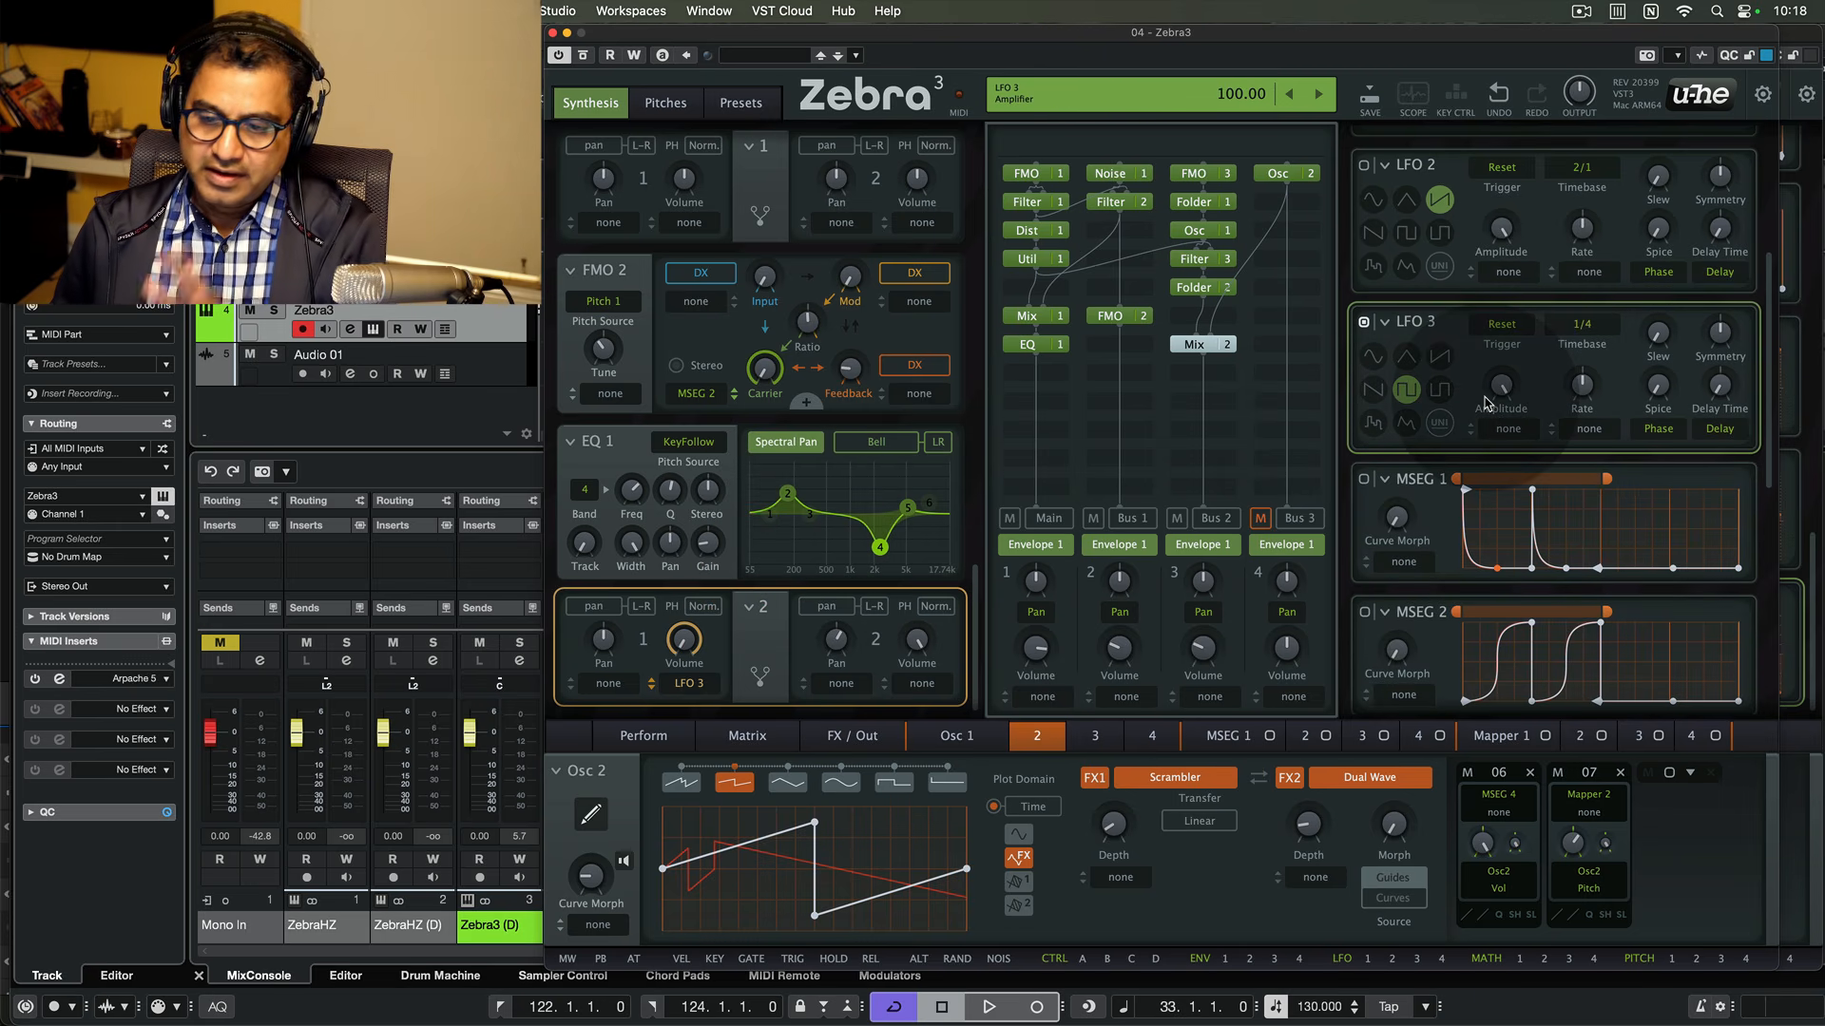
left_click(1441, 425)
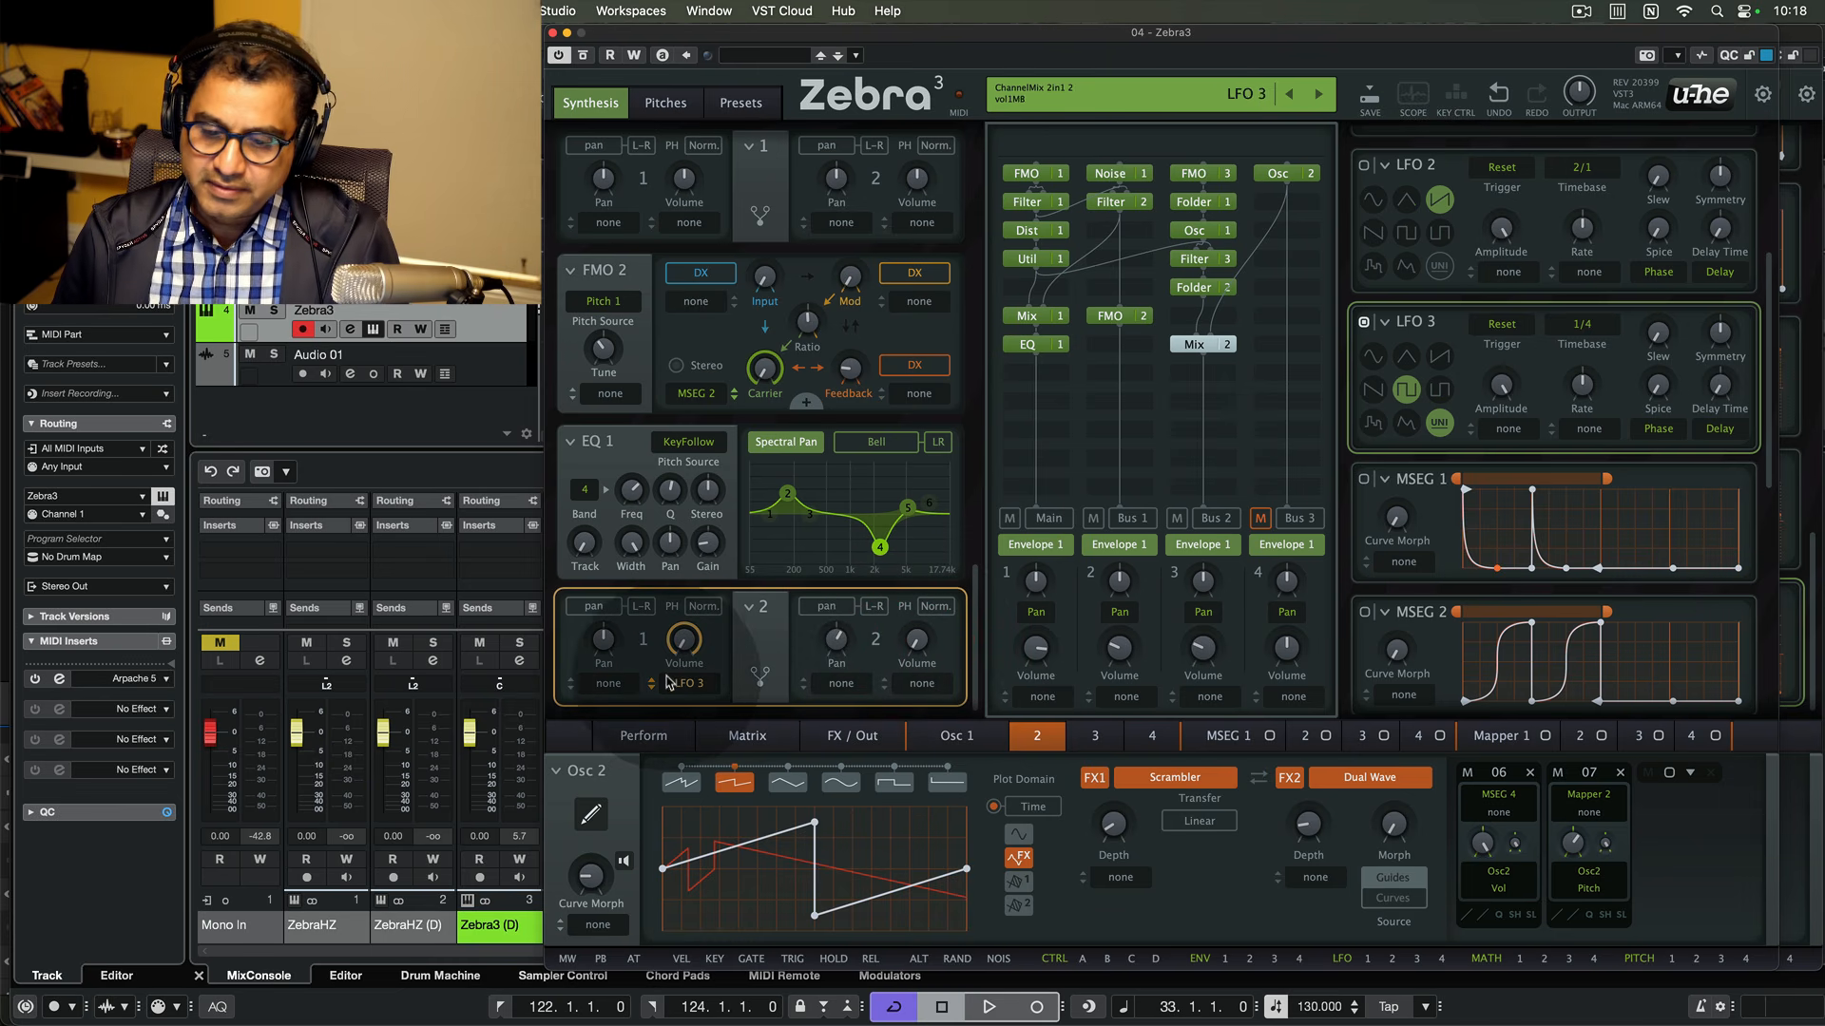
left_click_drag(652, 682, 650, 688)
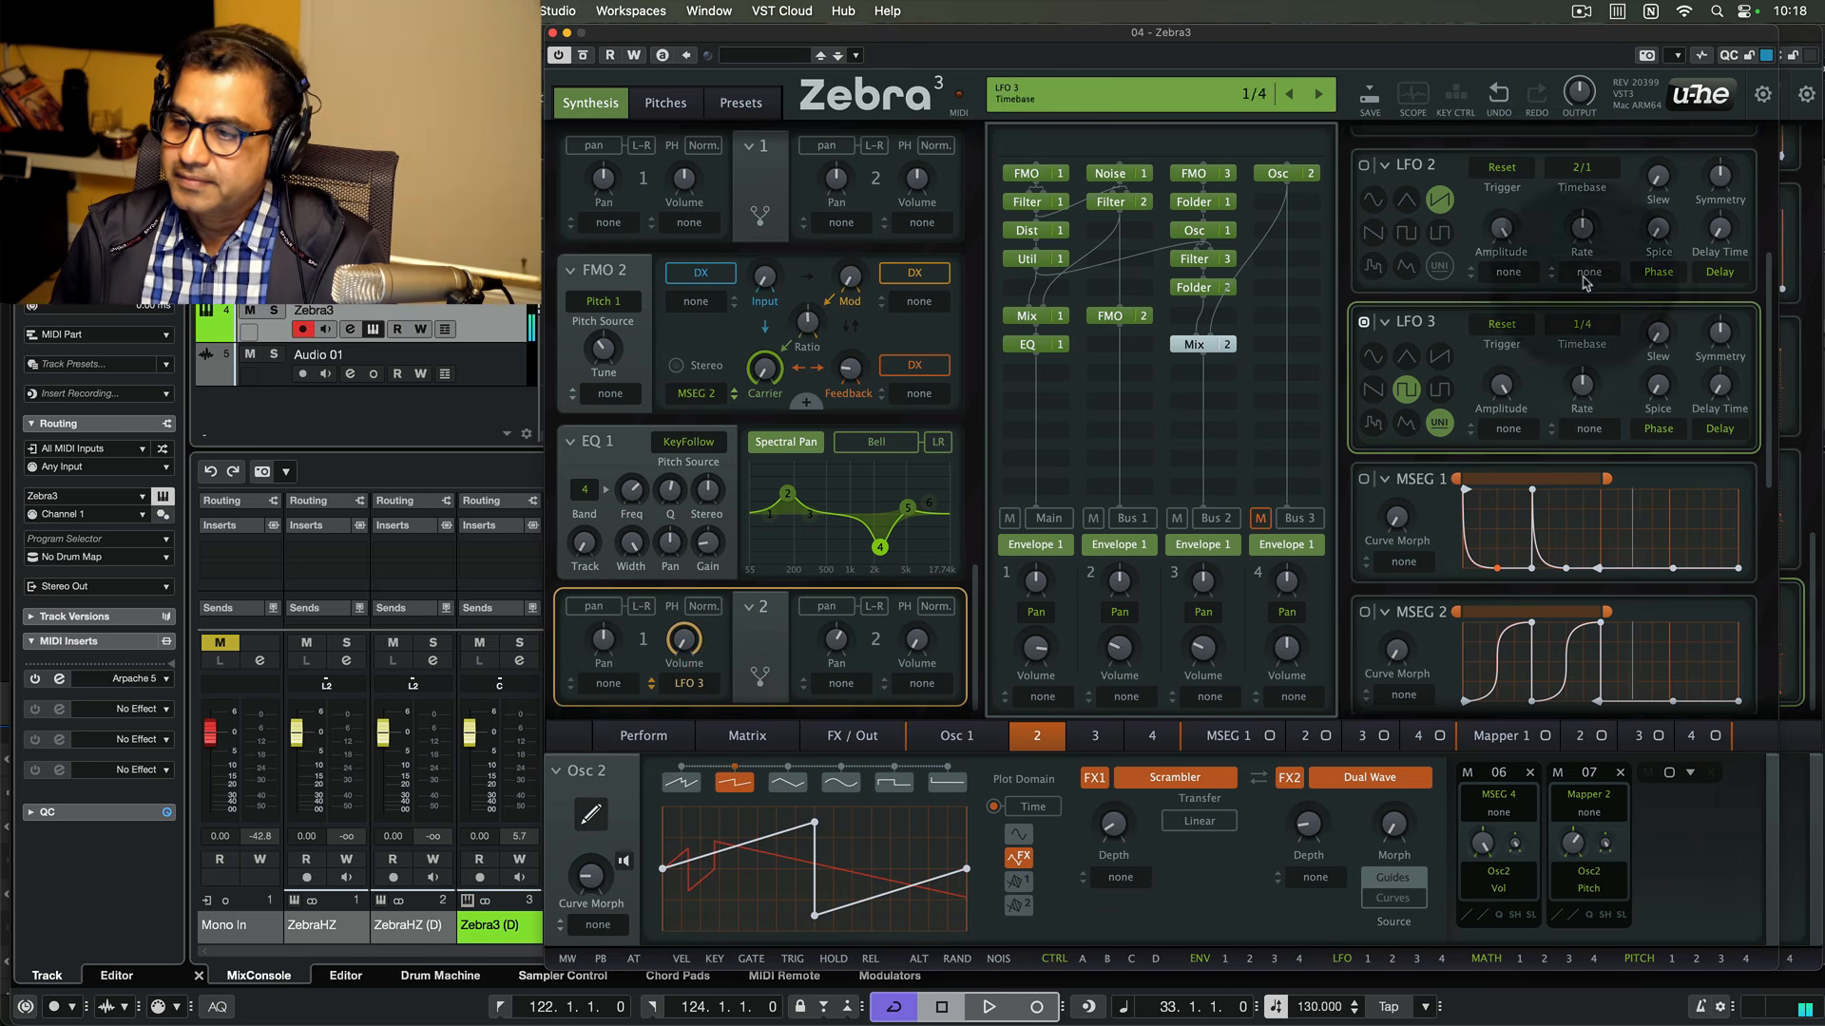
- Show LFO 3 in the scope and slow its timebase to 4/1
left_click(1412, 99)
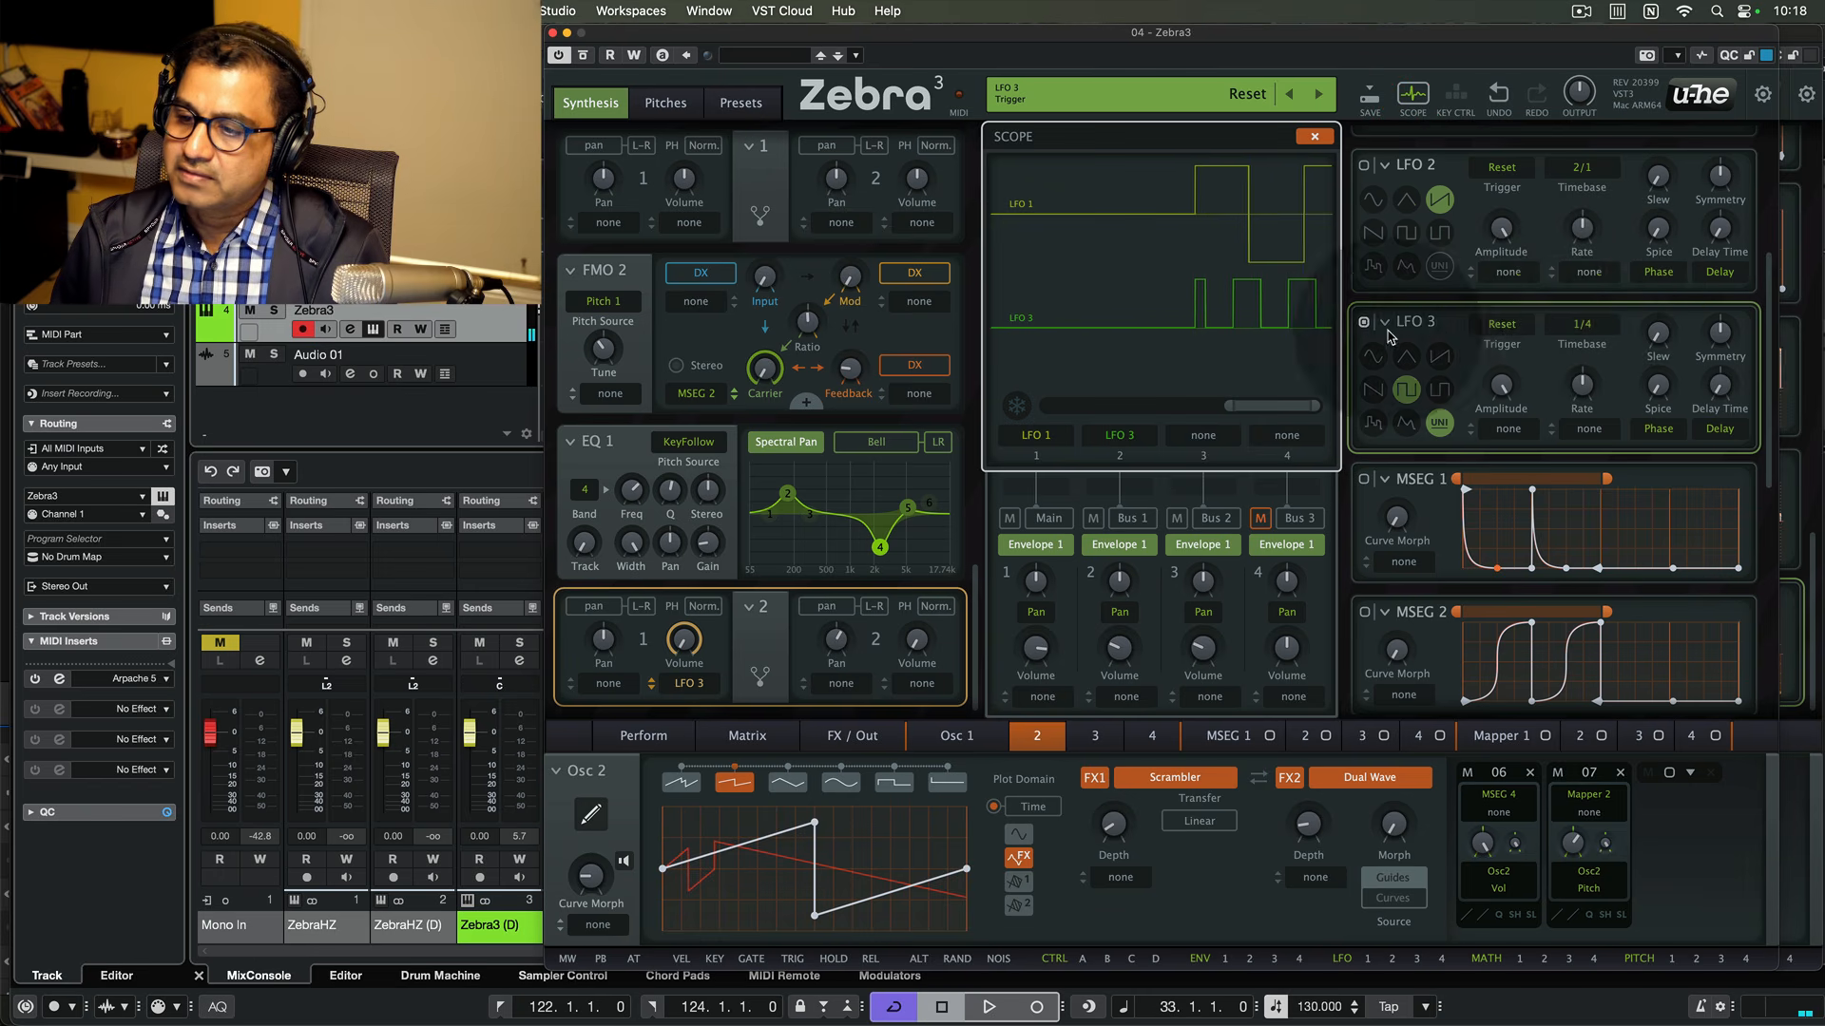
left_click_drag(1354, 312, 1143, 293)
left_click(1582, 324)
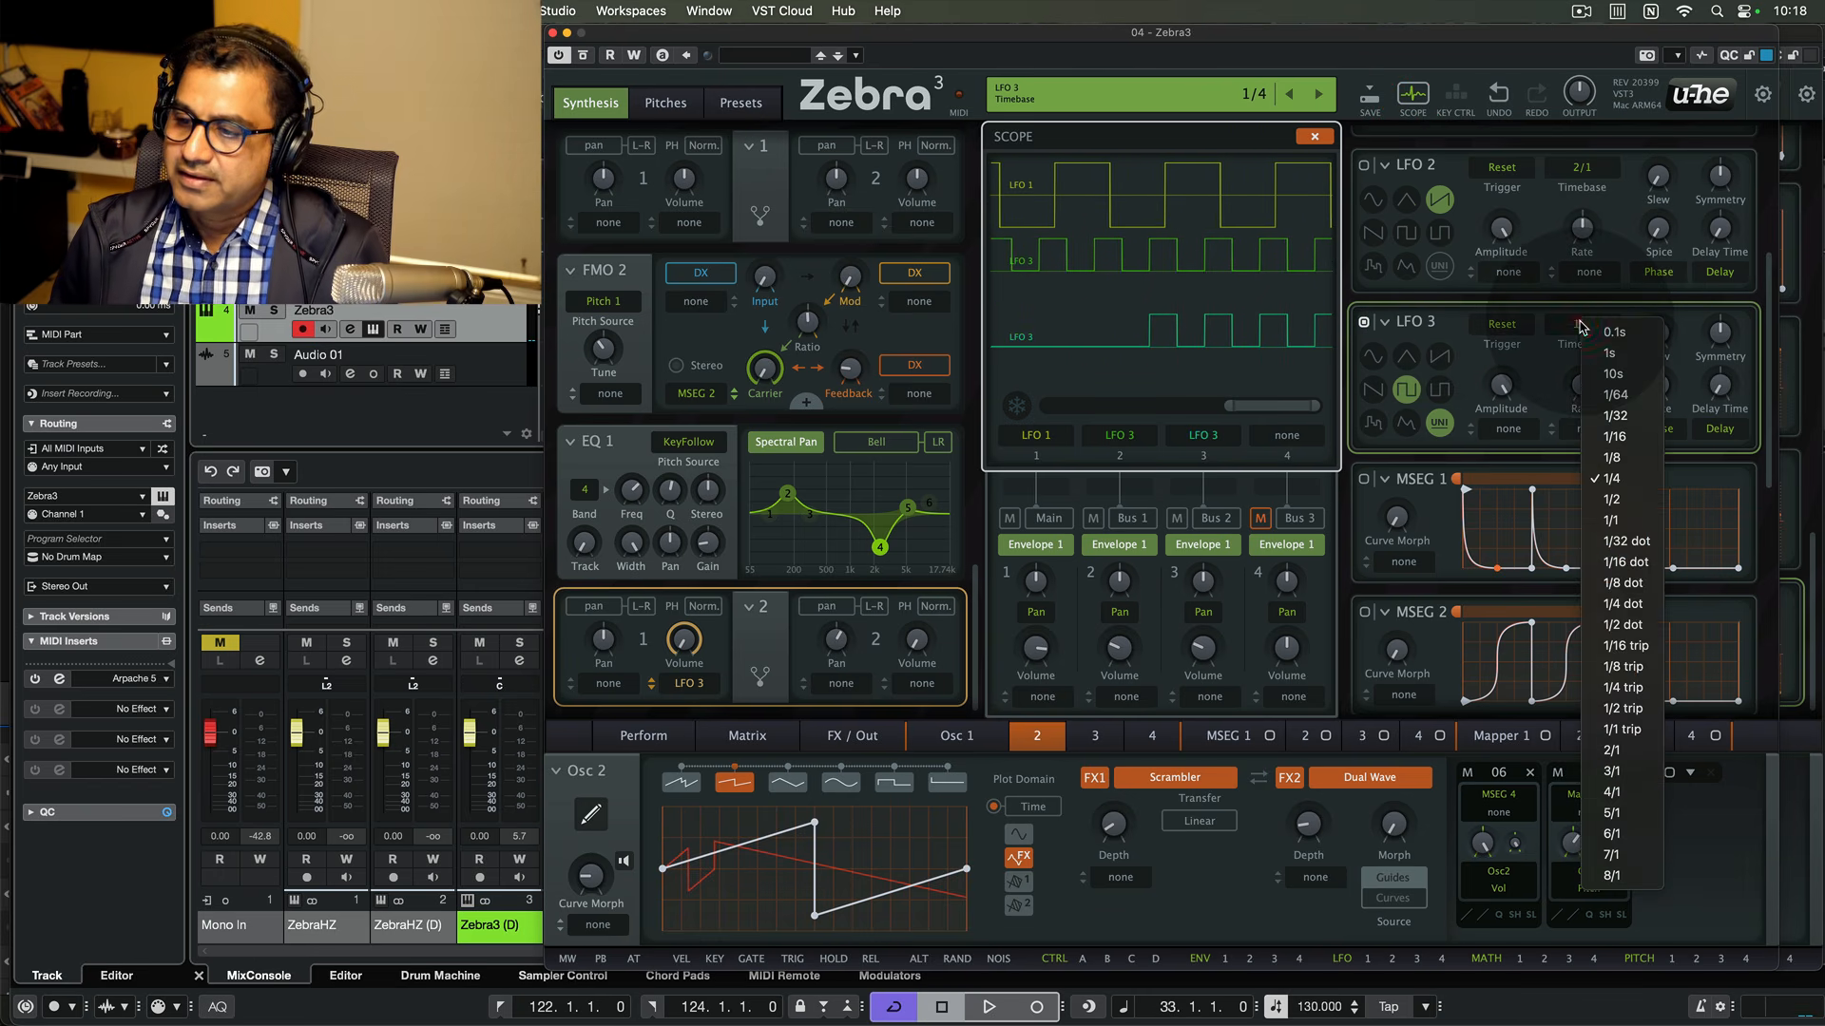
left_click(1629, 753)
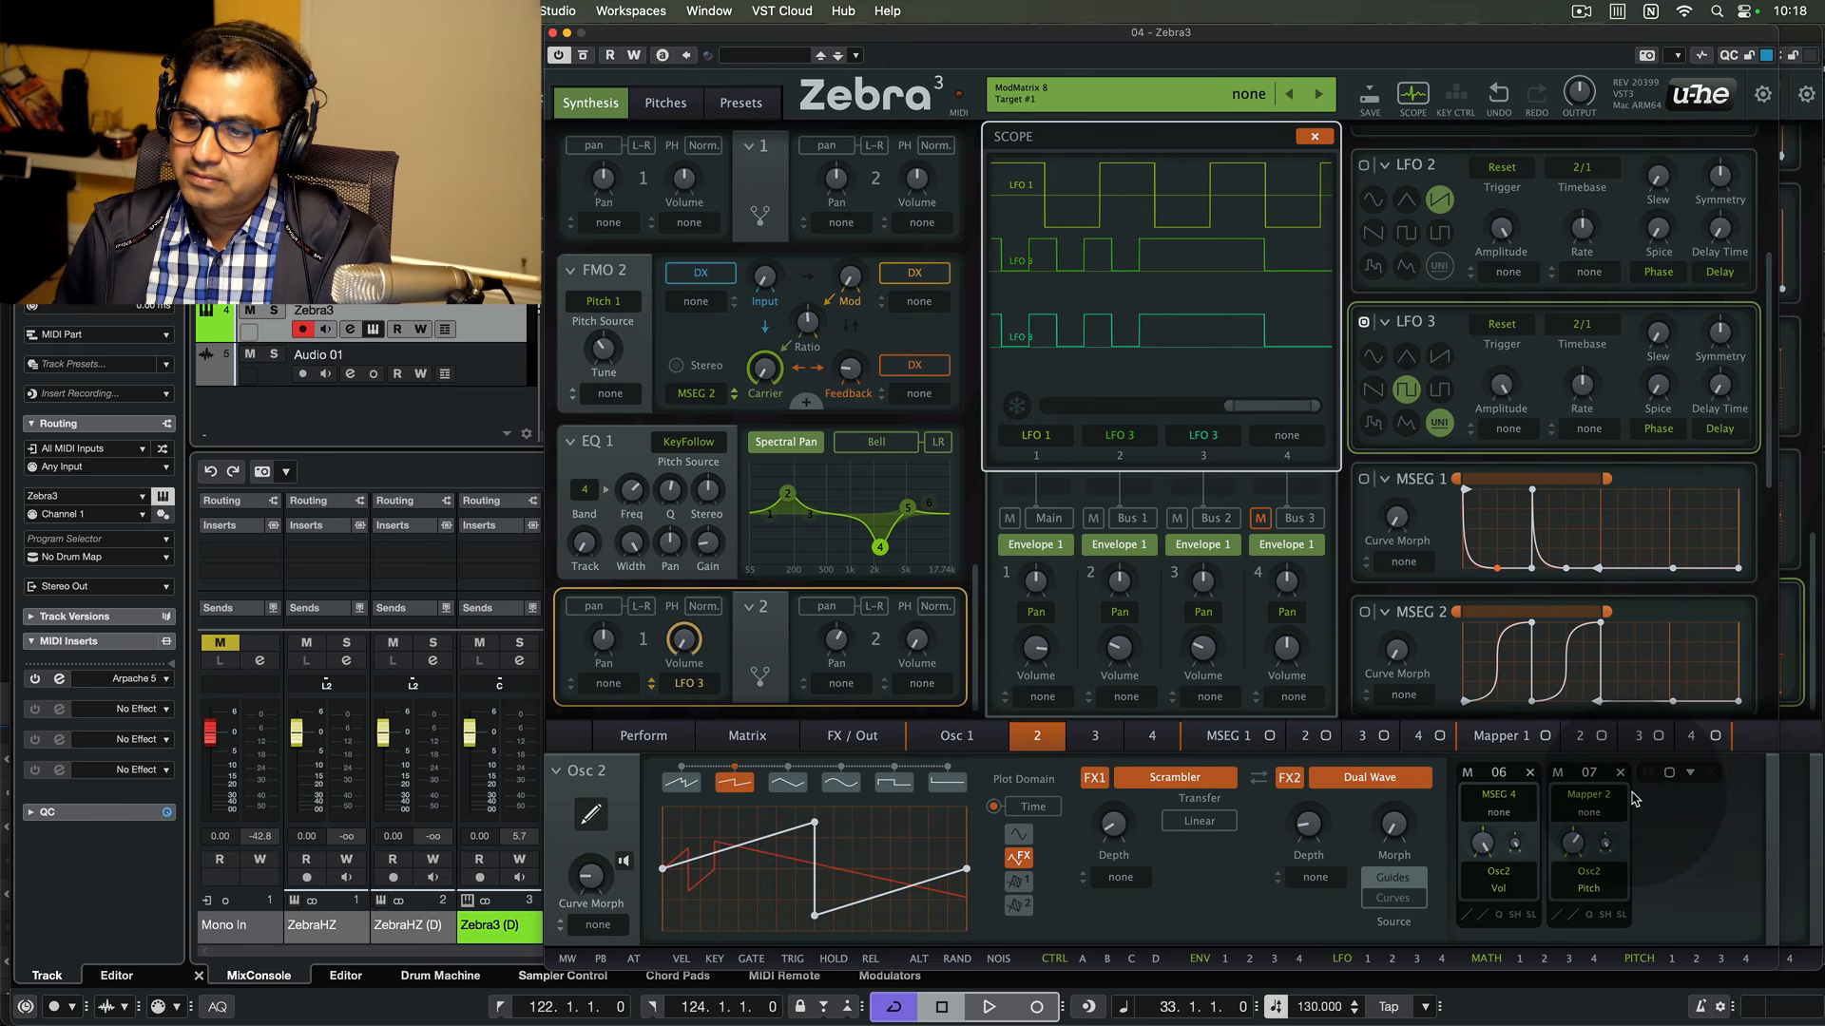
left_click(1582, 324)
left_click(1652, 797)
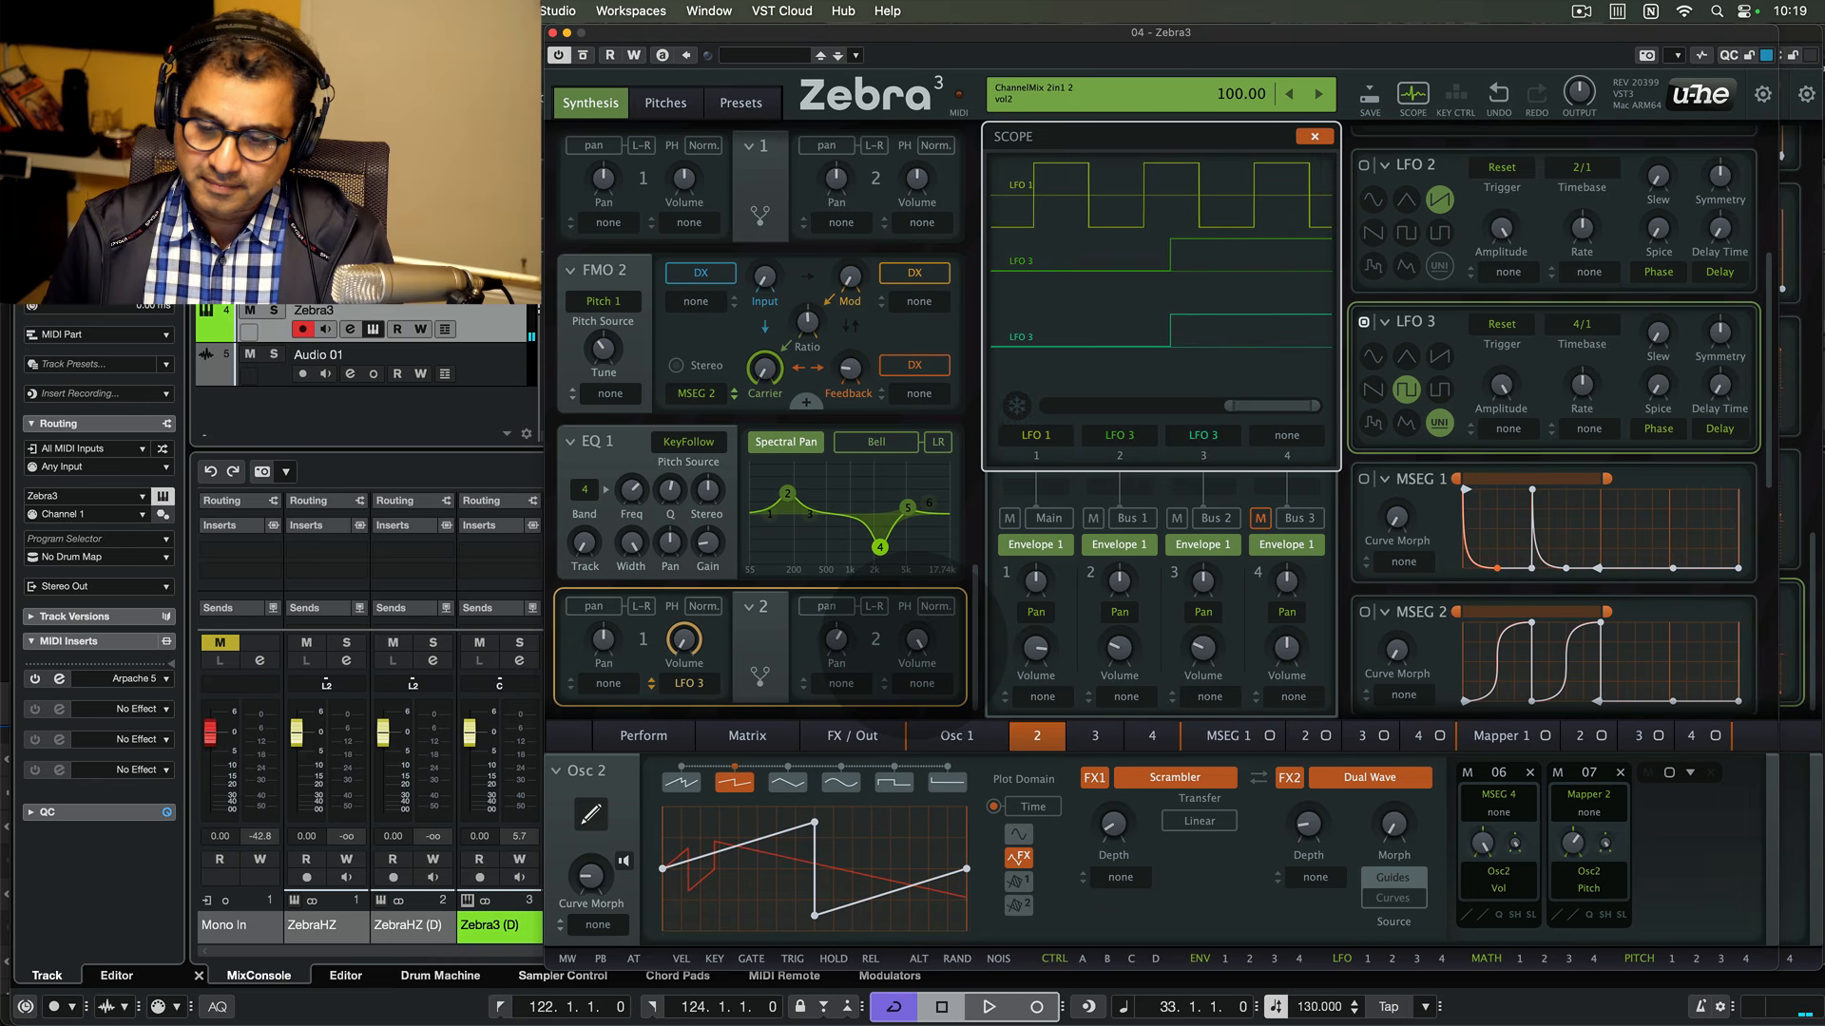
- Modulate Mix 2's input 2 volume with LFO 3 at a depth of -100, and close the scope
left_click(923, 684)
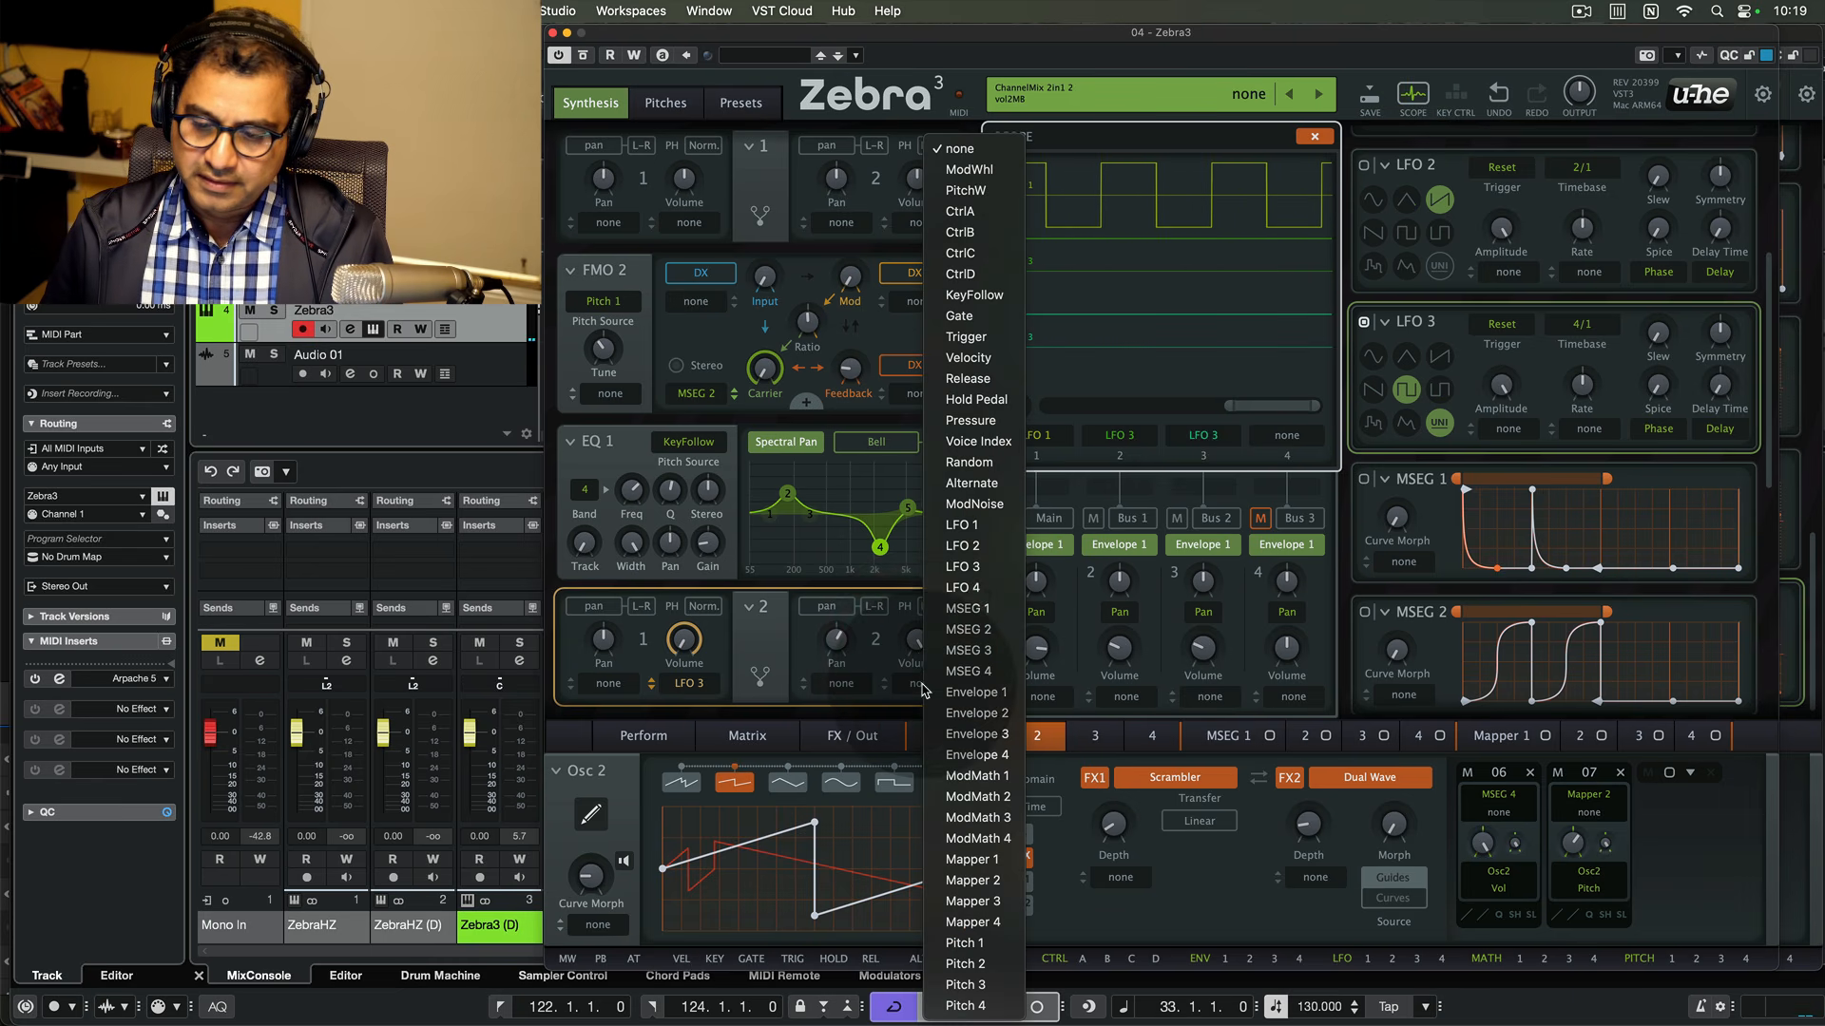
left_click(962, 566)
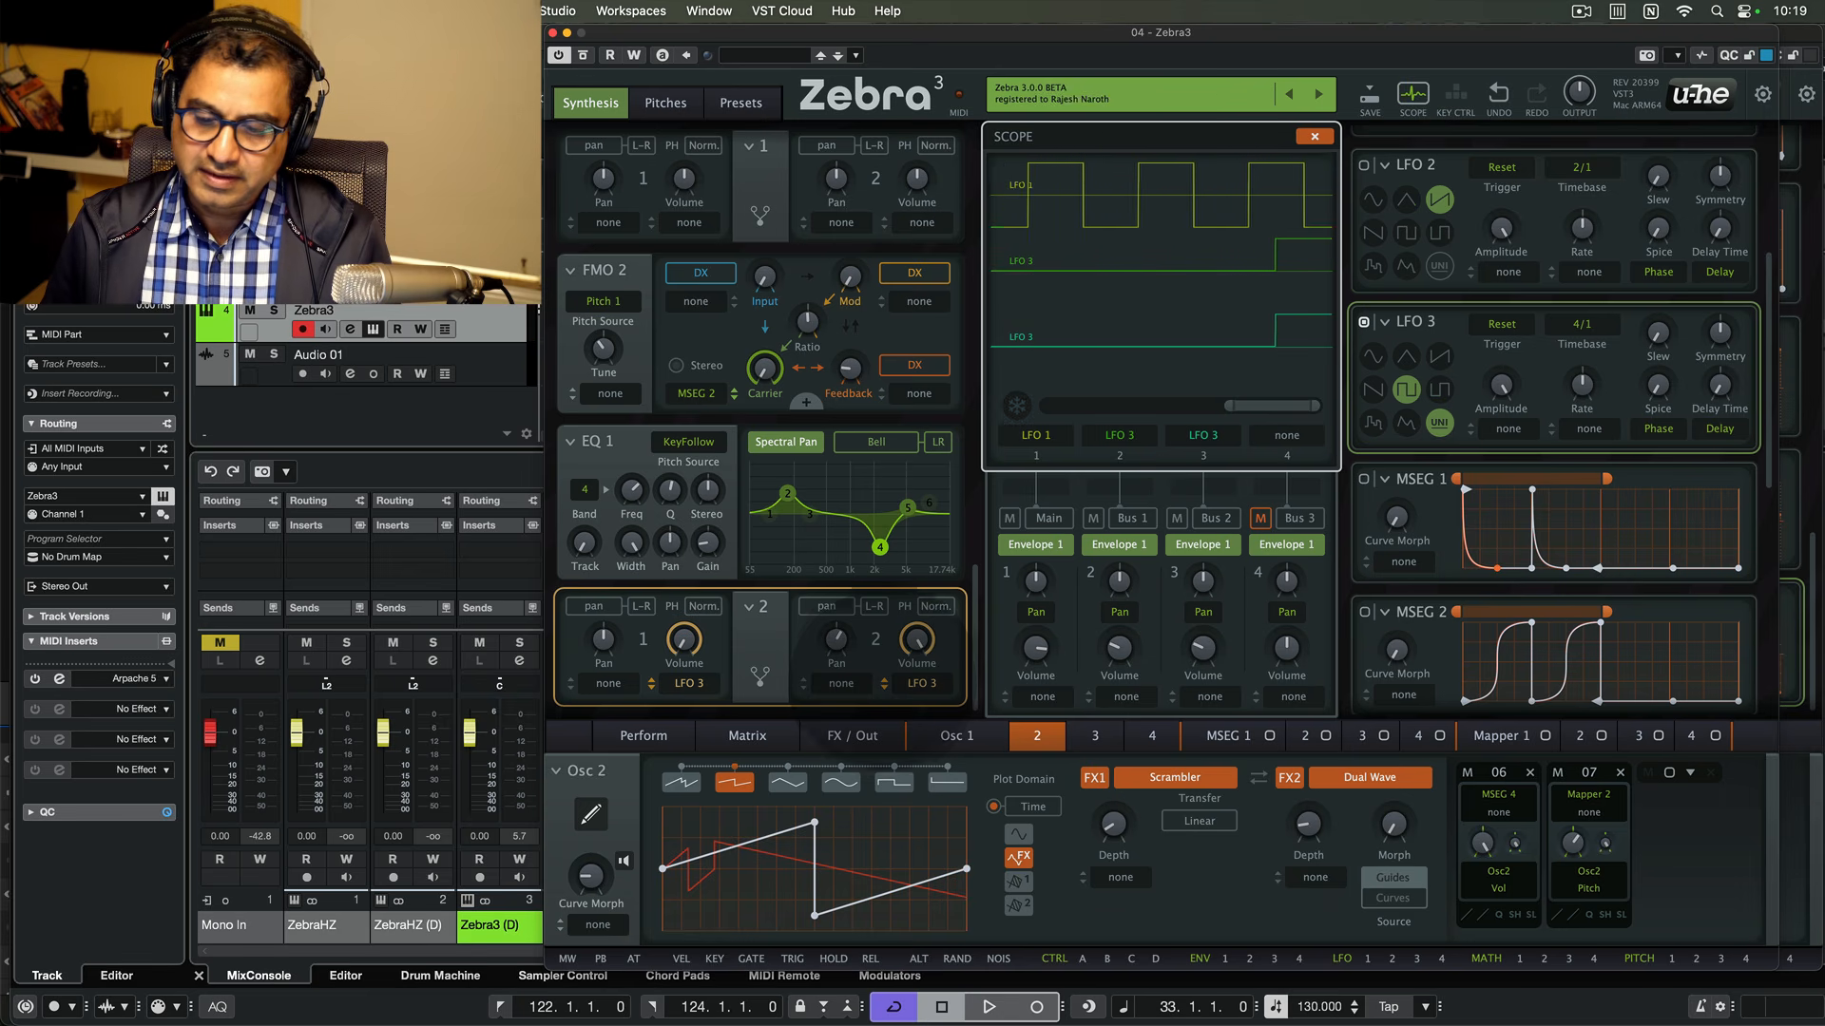
left_click(924, 691)
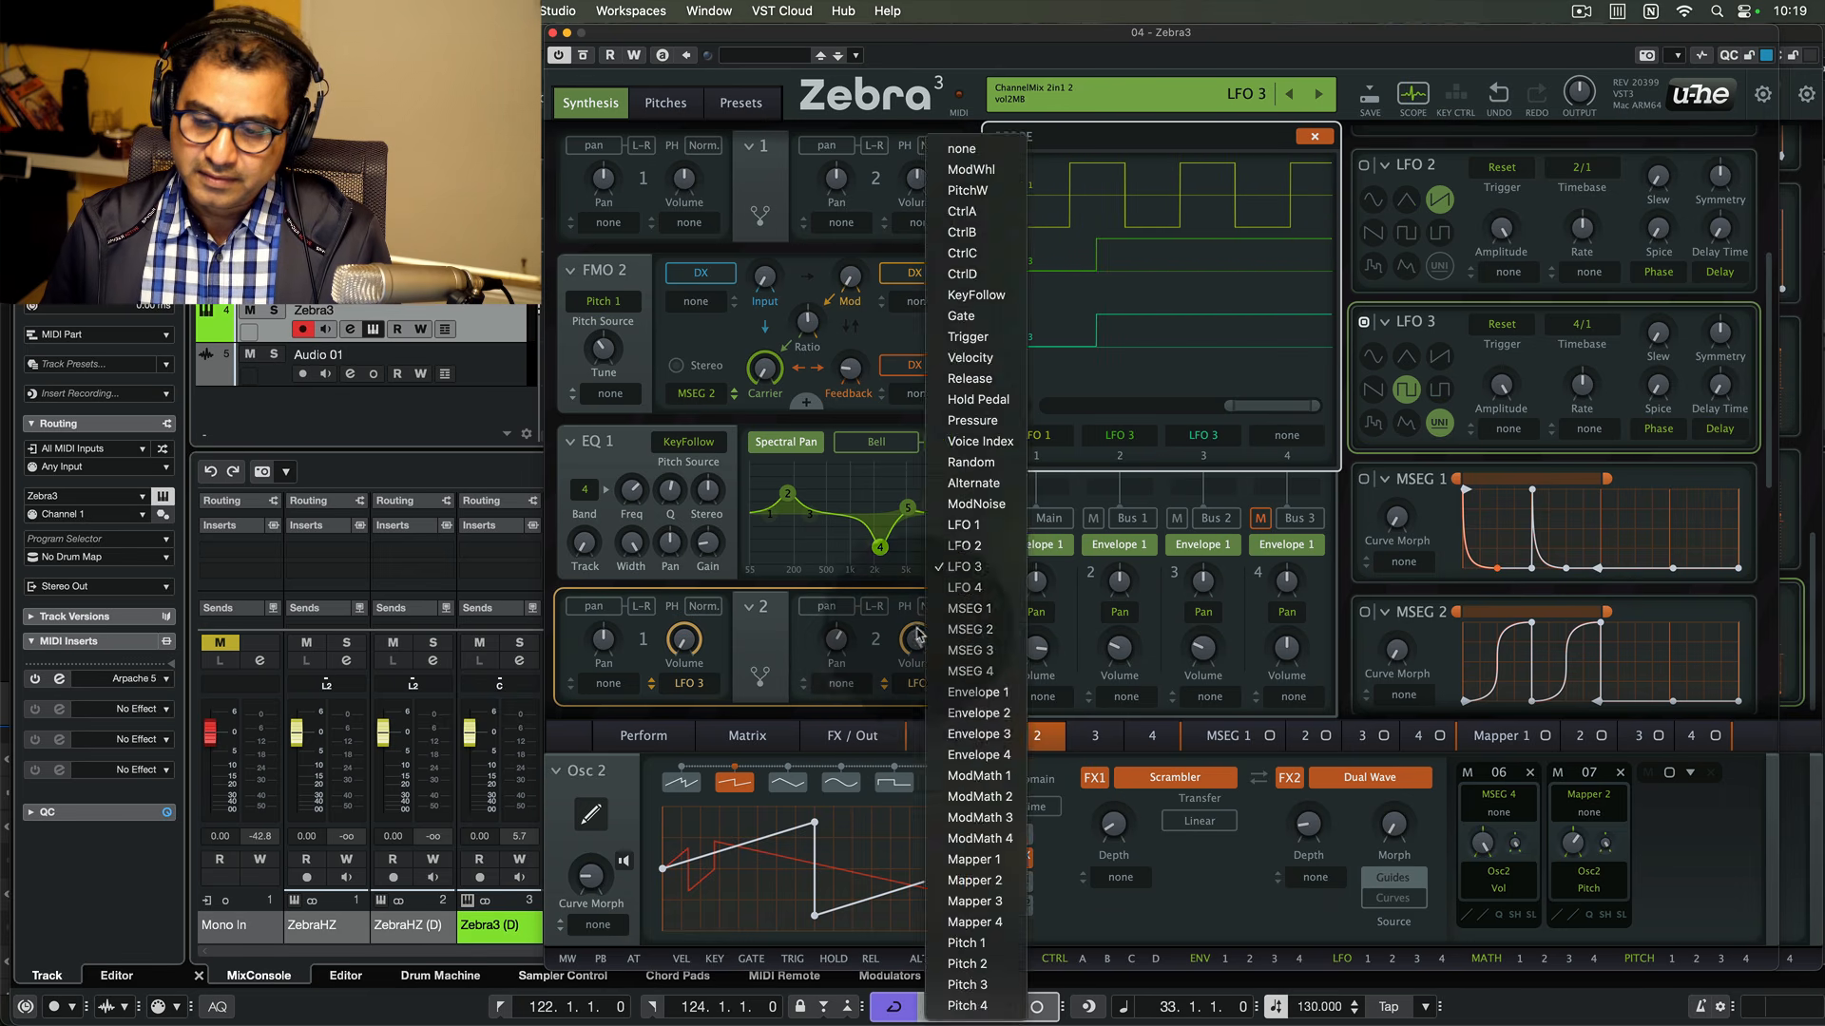
left_click(893, 619)
left_click_drag(883, 684, 901, 714)
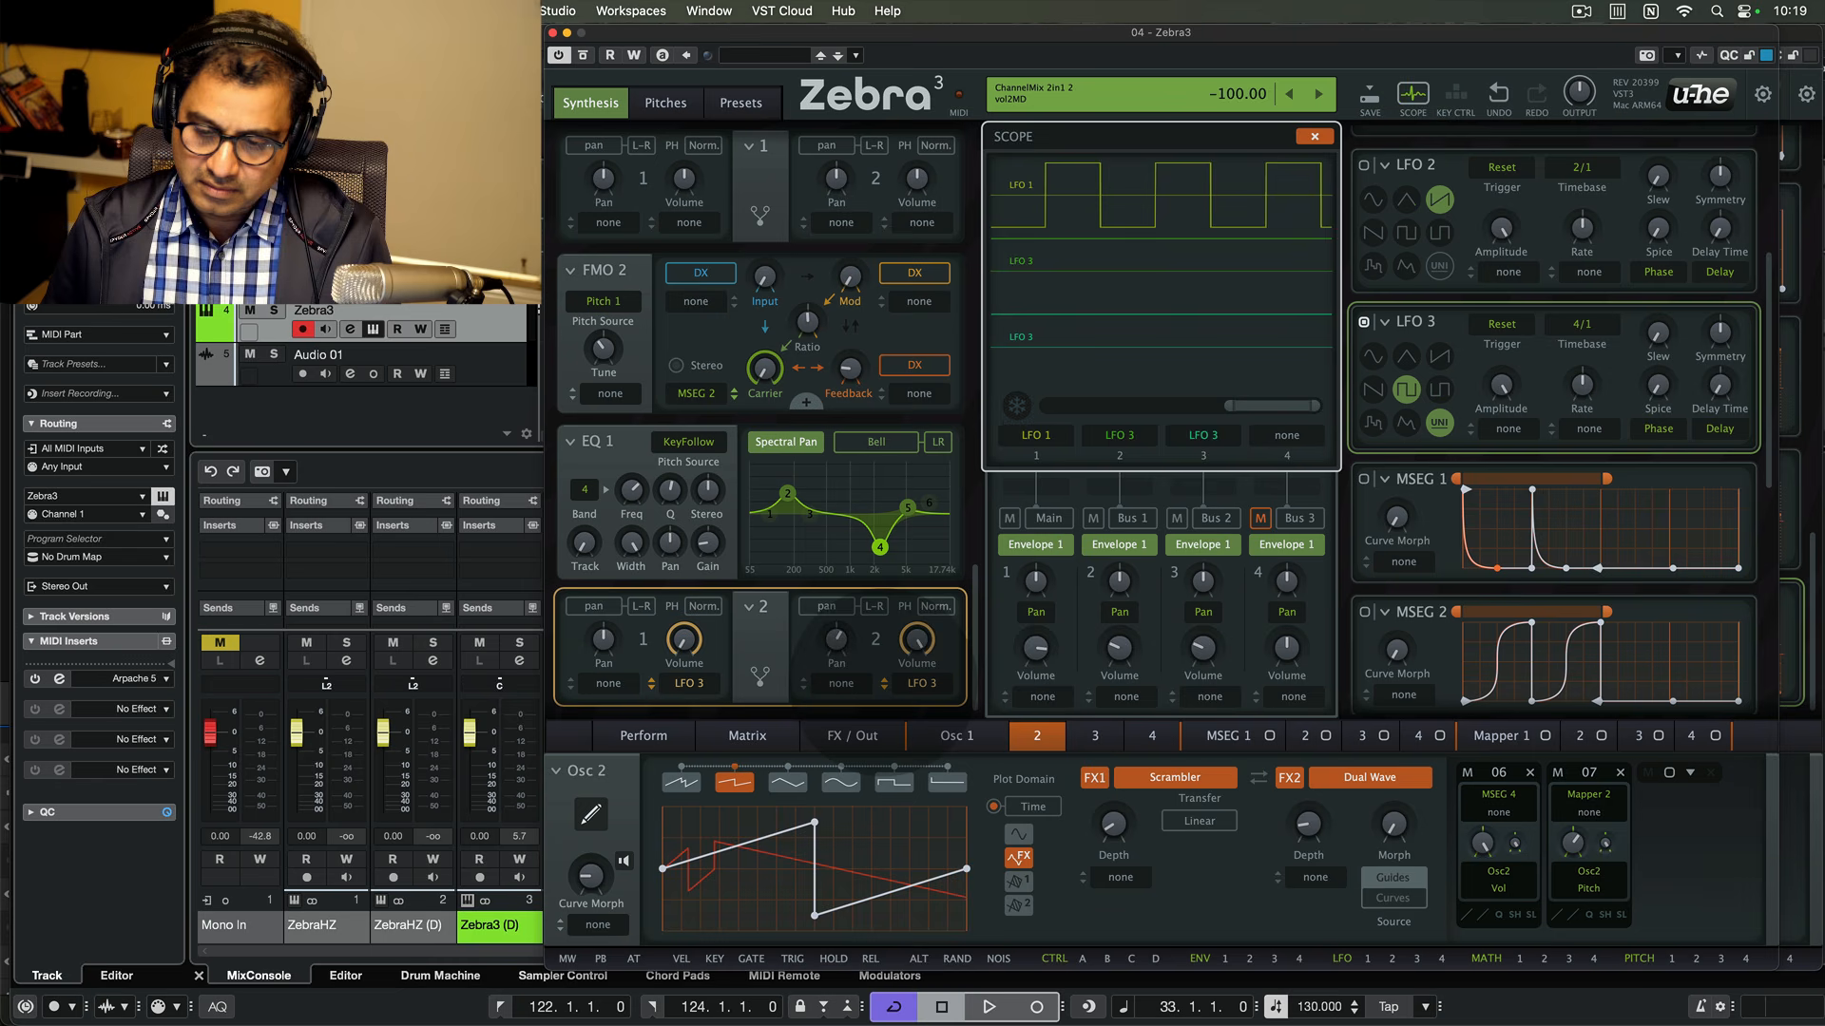
left_click_drag(884, 684, 894, 576)
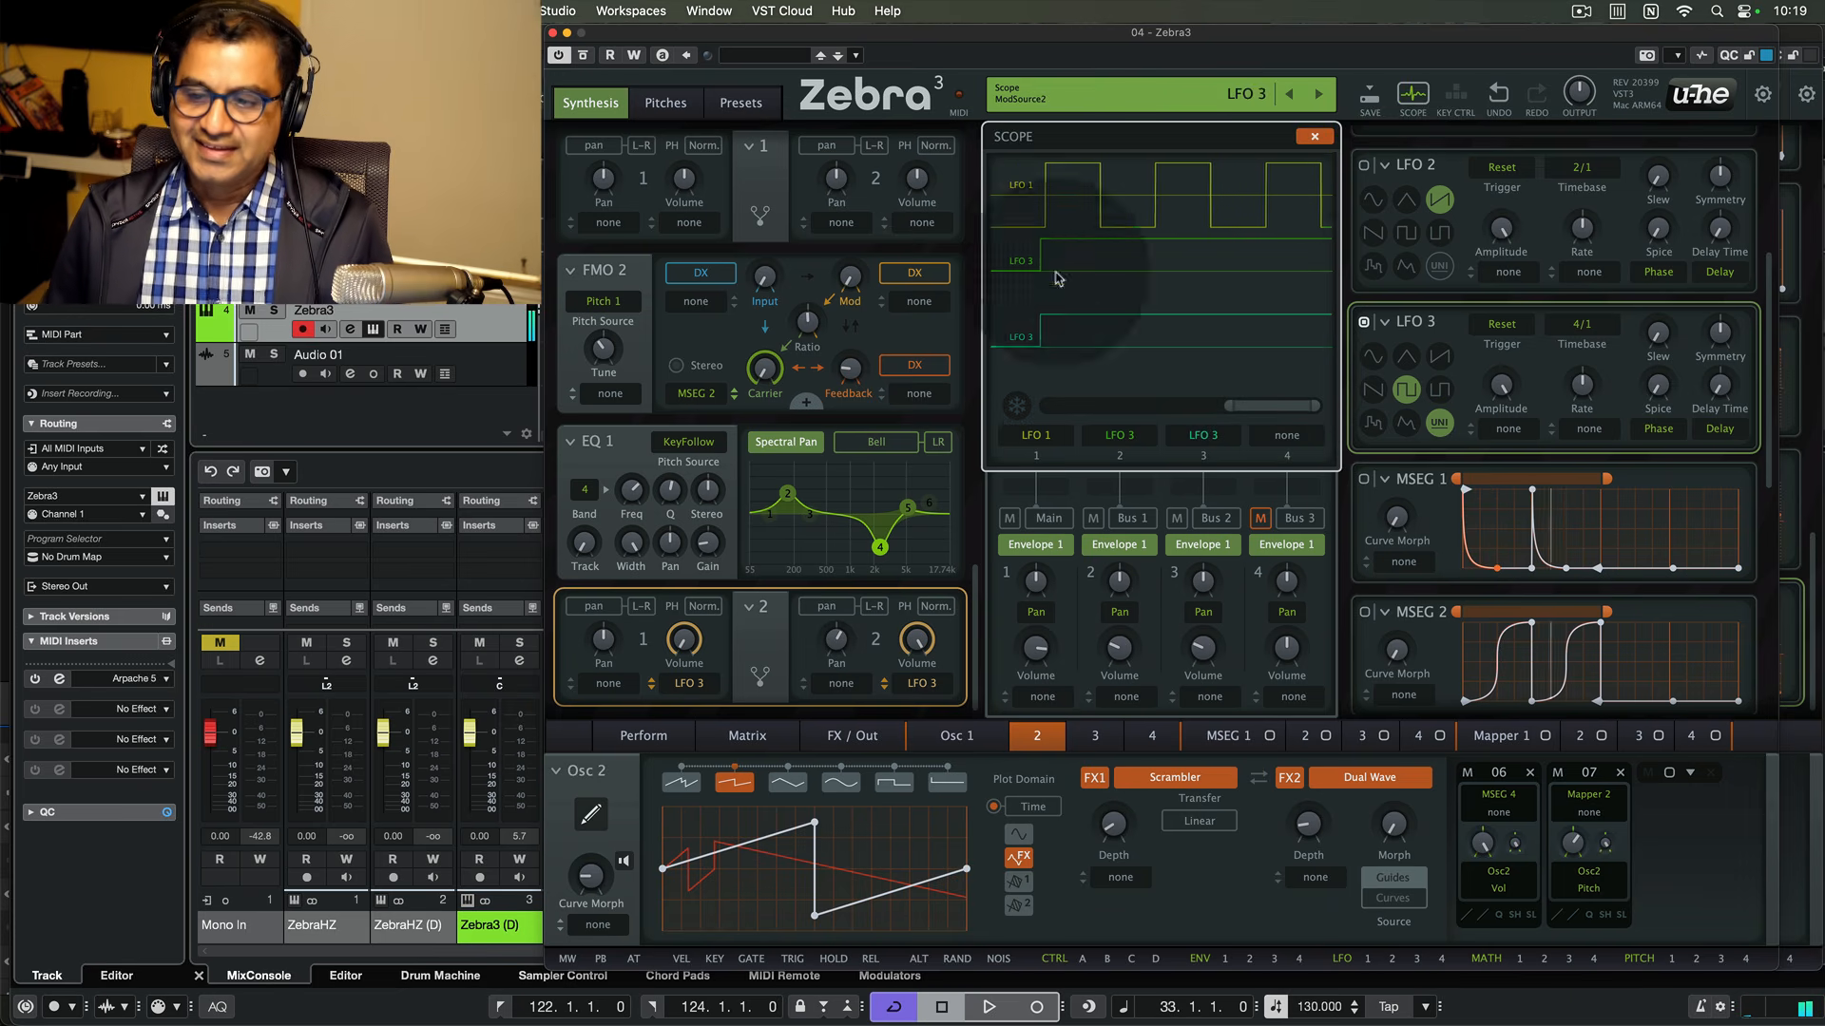
left_click(1316, 137)
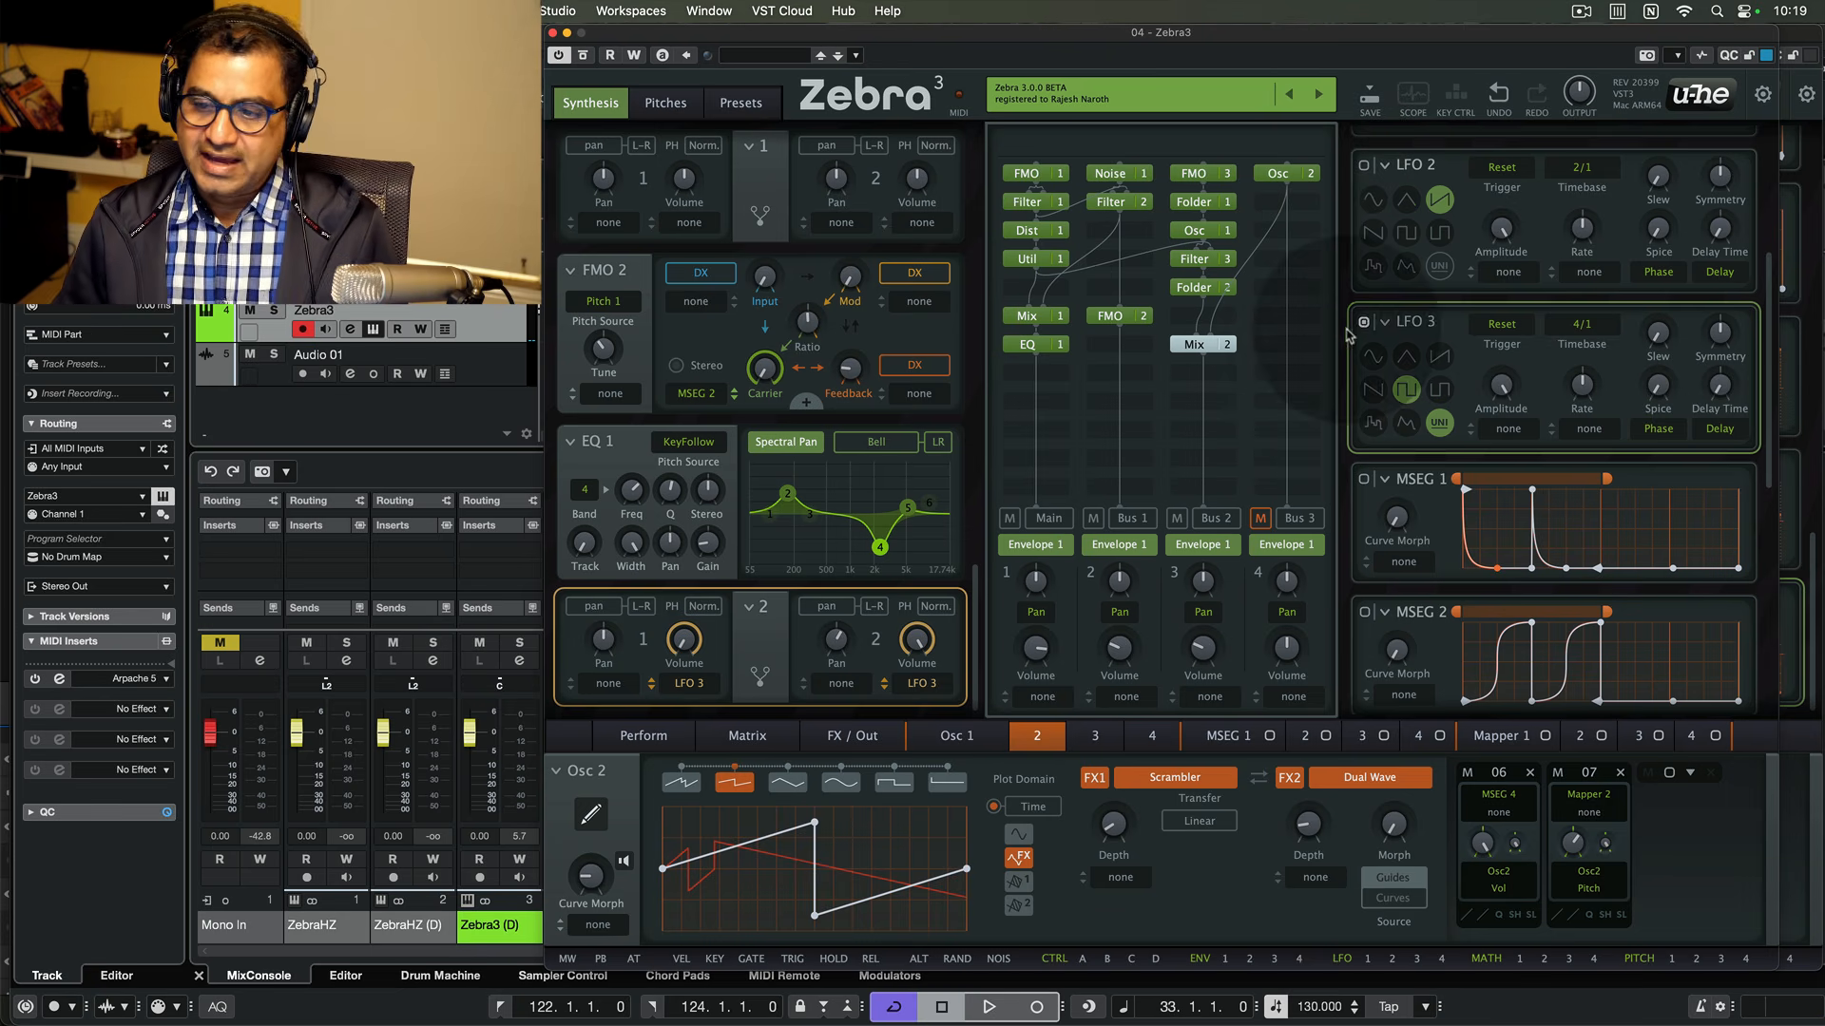
- Unmute lane 4 and add Util 3 to it with Mute enabled, on the same row as Mix 2
left_click(1261, 519)
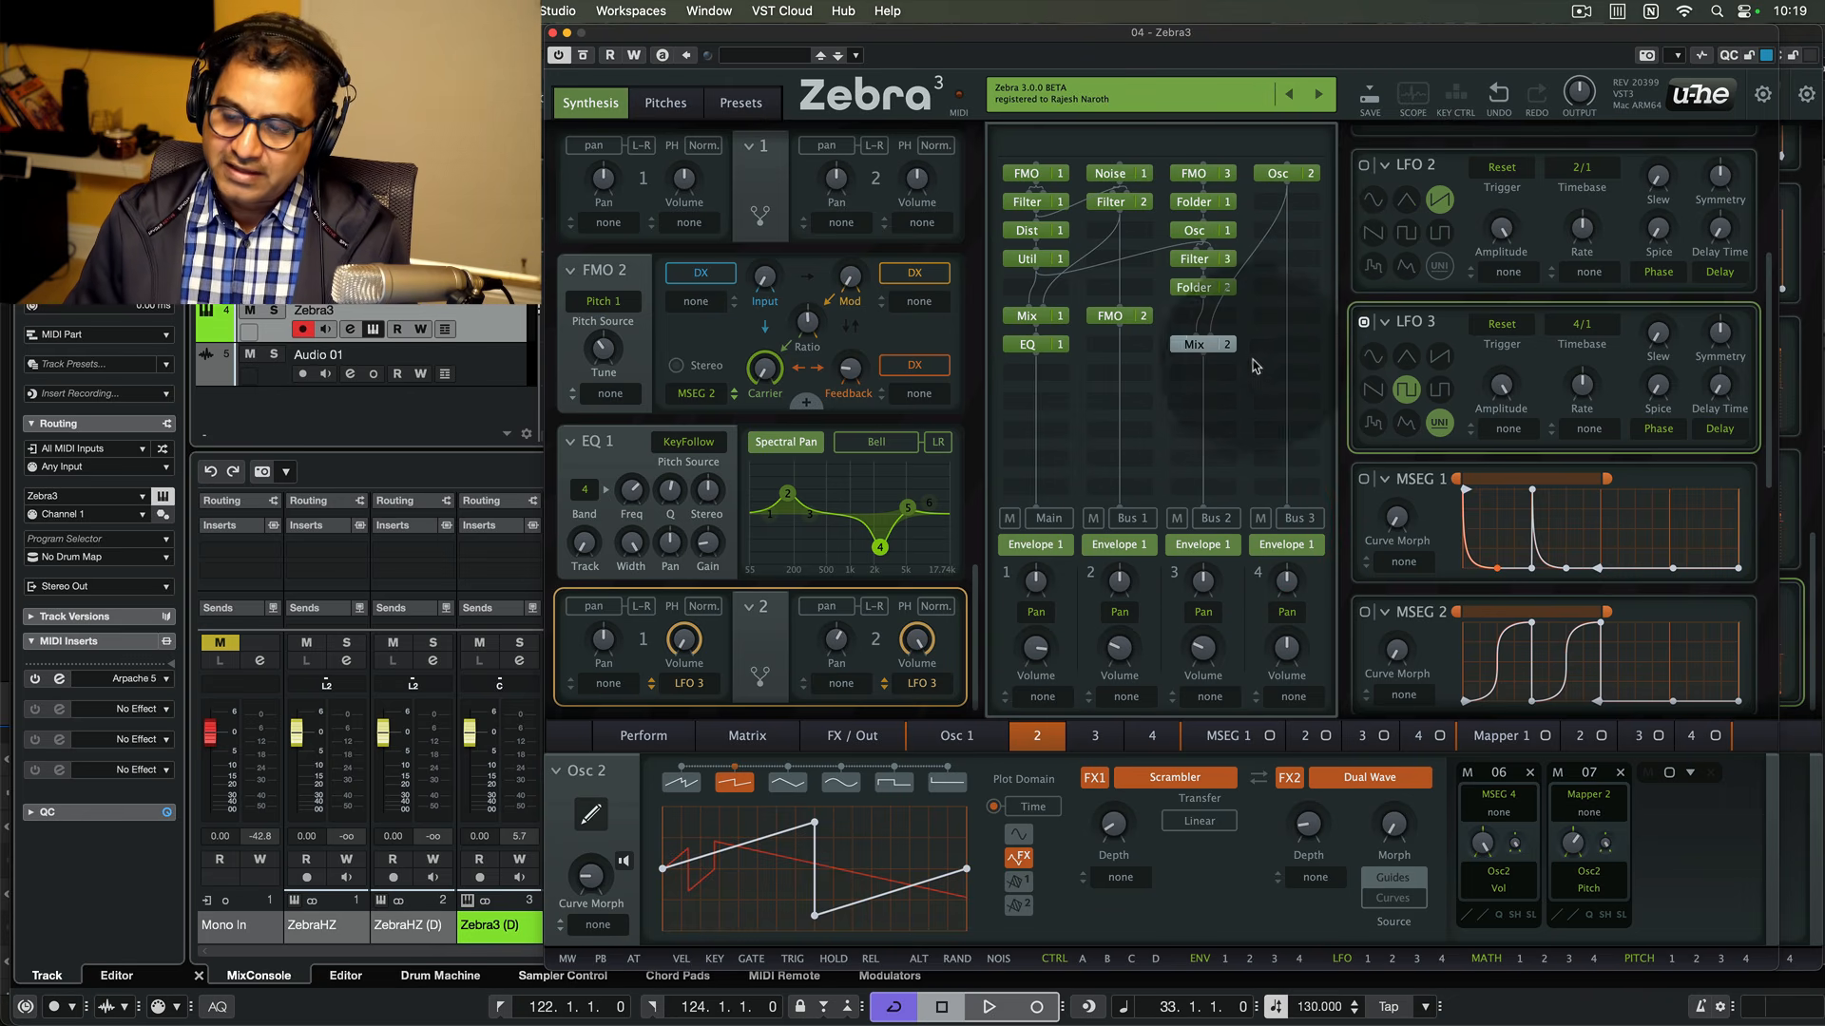
left_click(1276, 383)
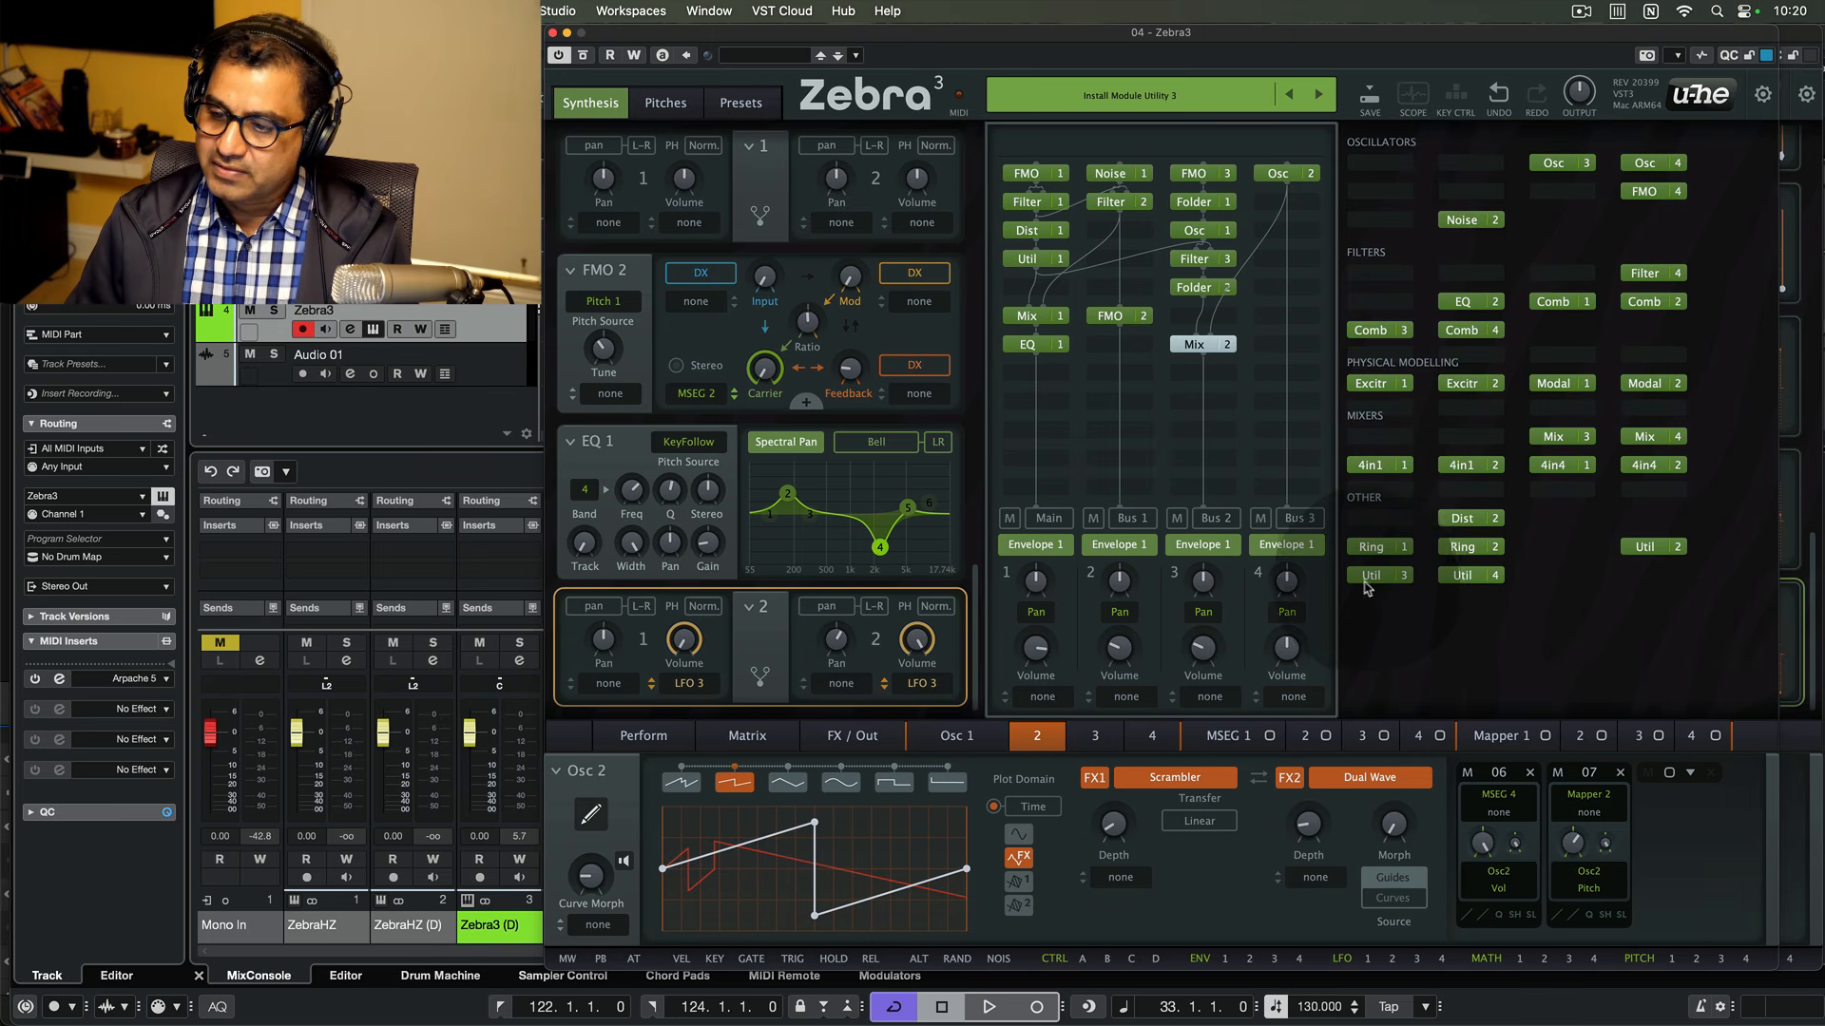
left_click(1378, 571)
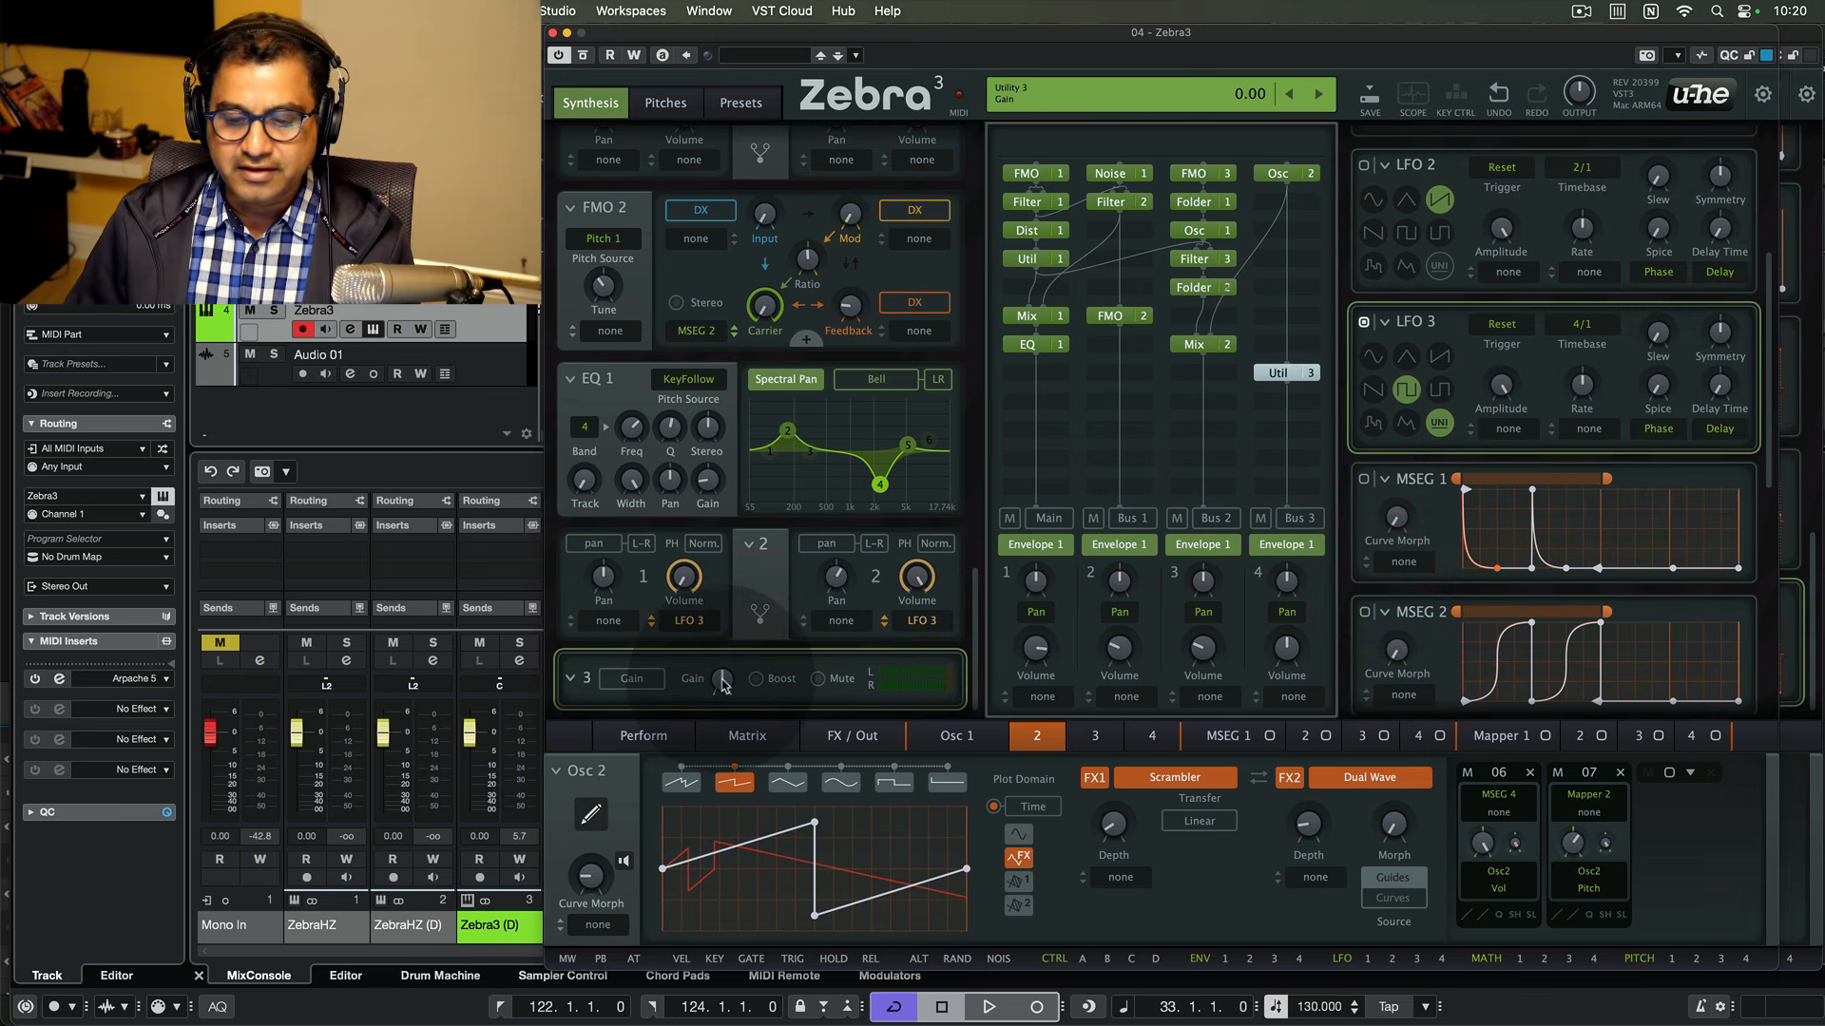
left_click(817, 679)
left_click_drag(1274, 372, 1268, 344)
- Add Osc 4 with a unison of 12 below Util 3 in lane 4, and mute lanes 1 to 3
left_click(1289, 372)
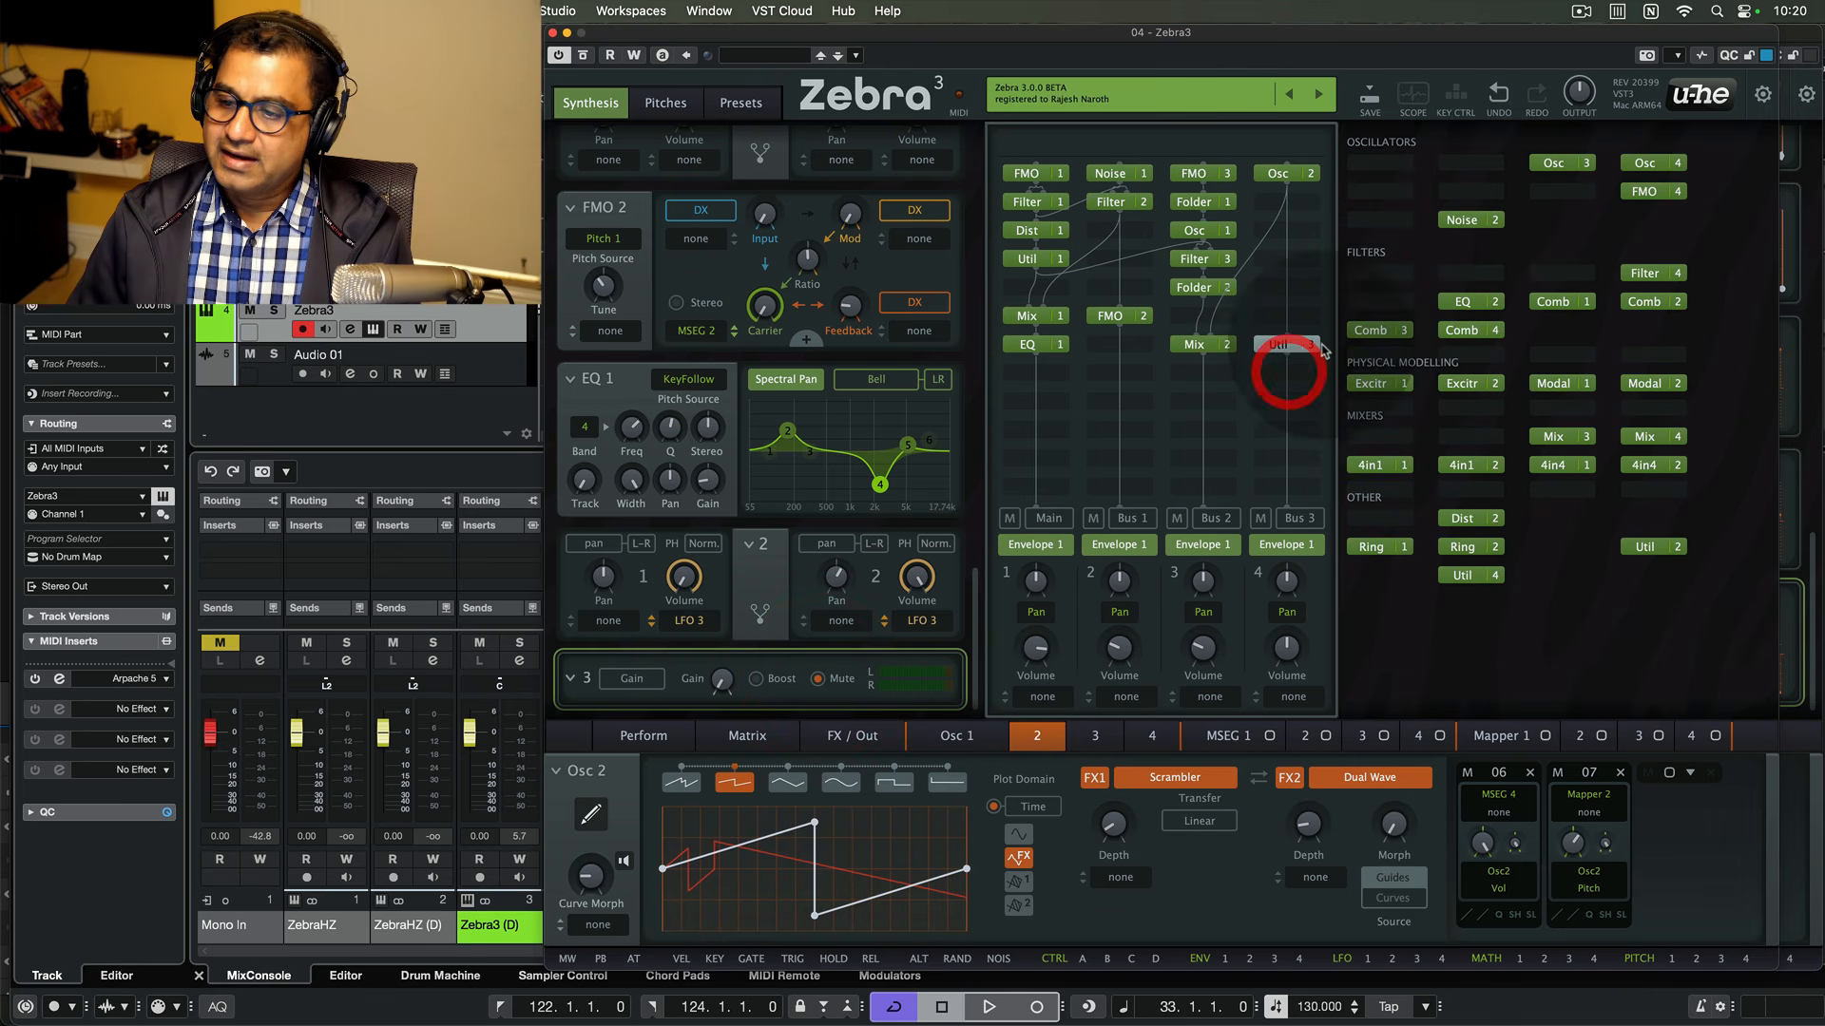
left_click(1646, 163)
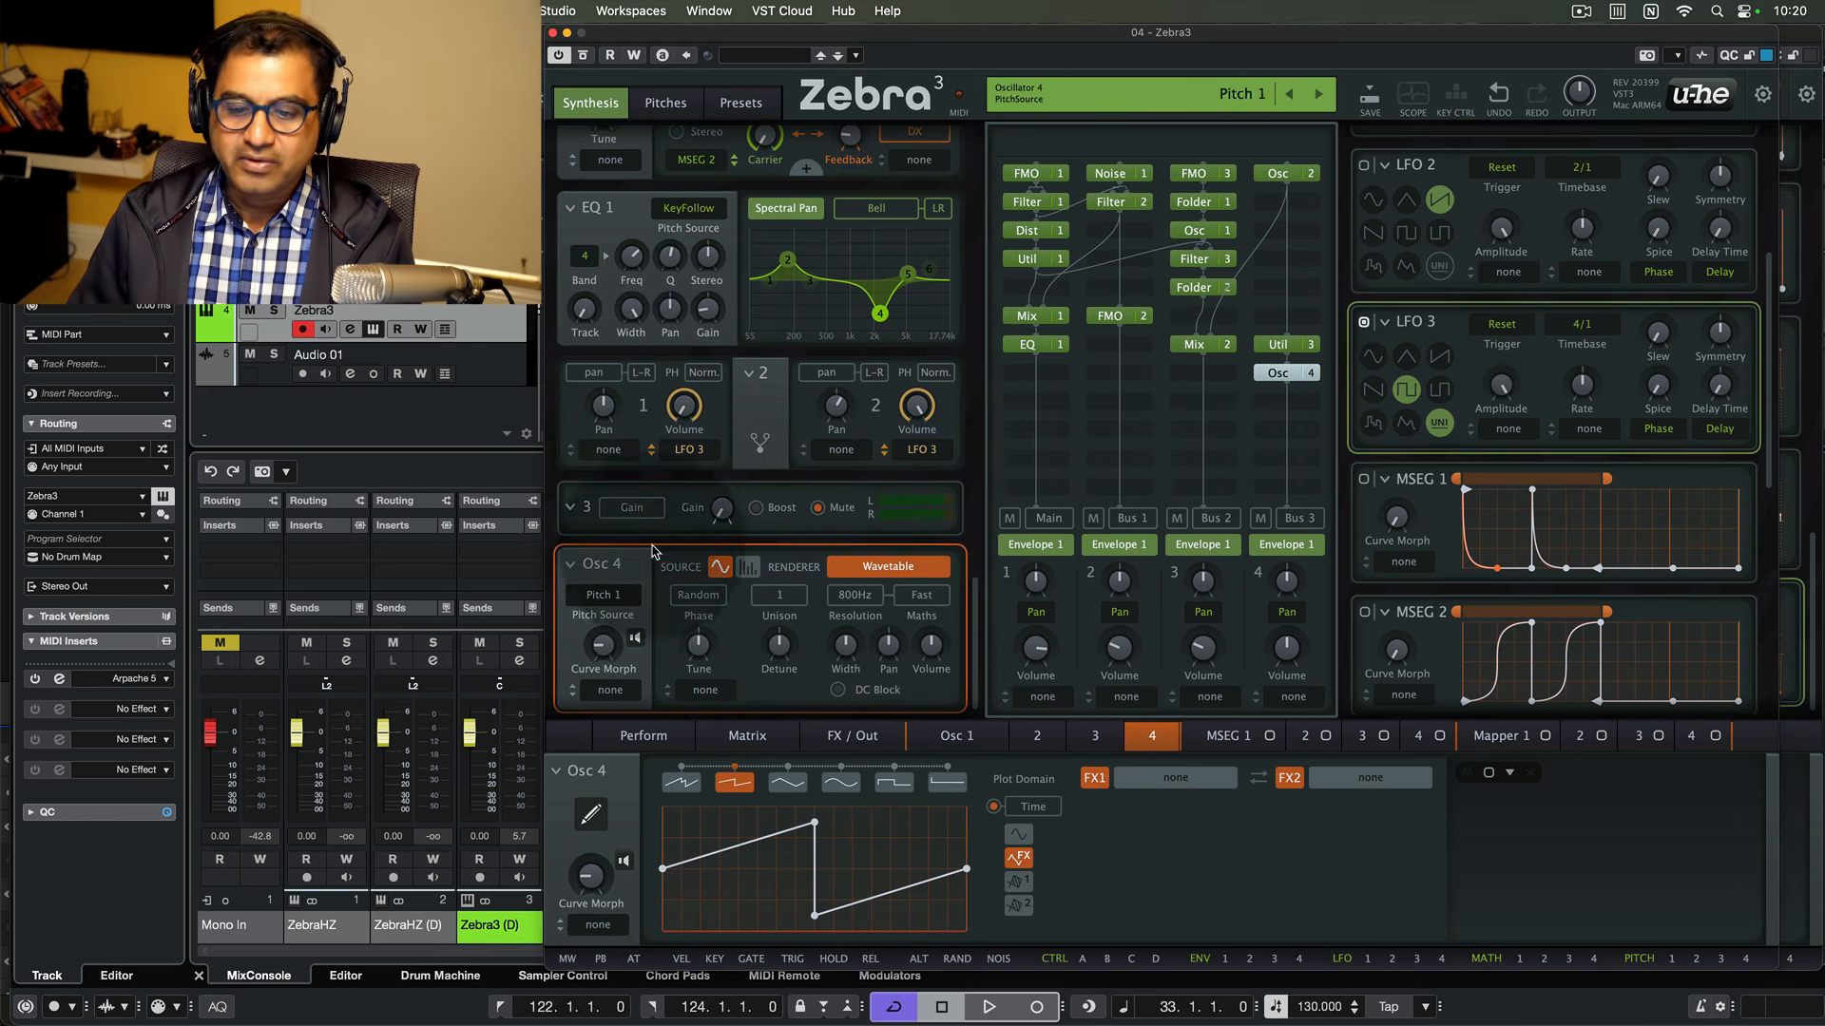
left_click(1177, 518)
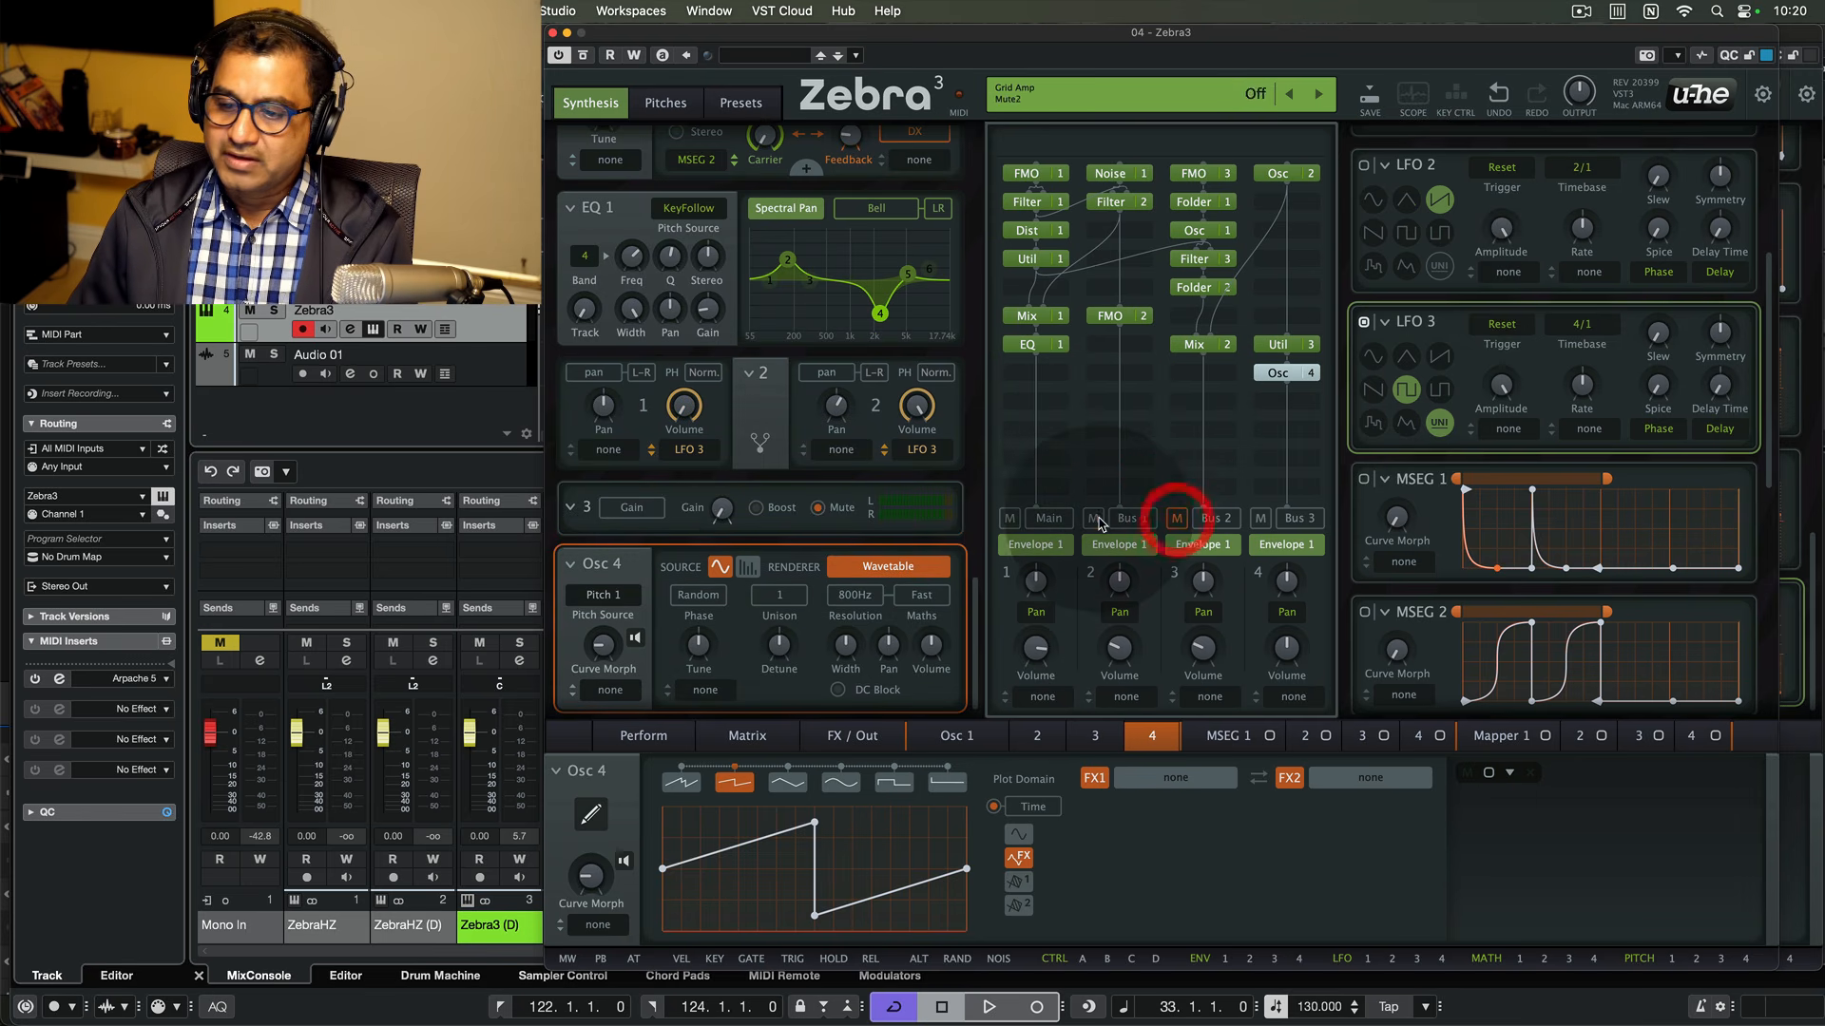
left_click(1093, 518)
left_click(1009, 518)
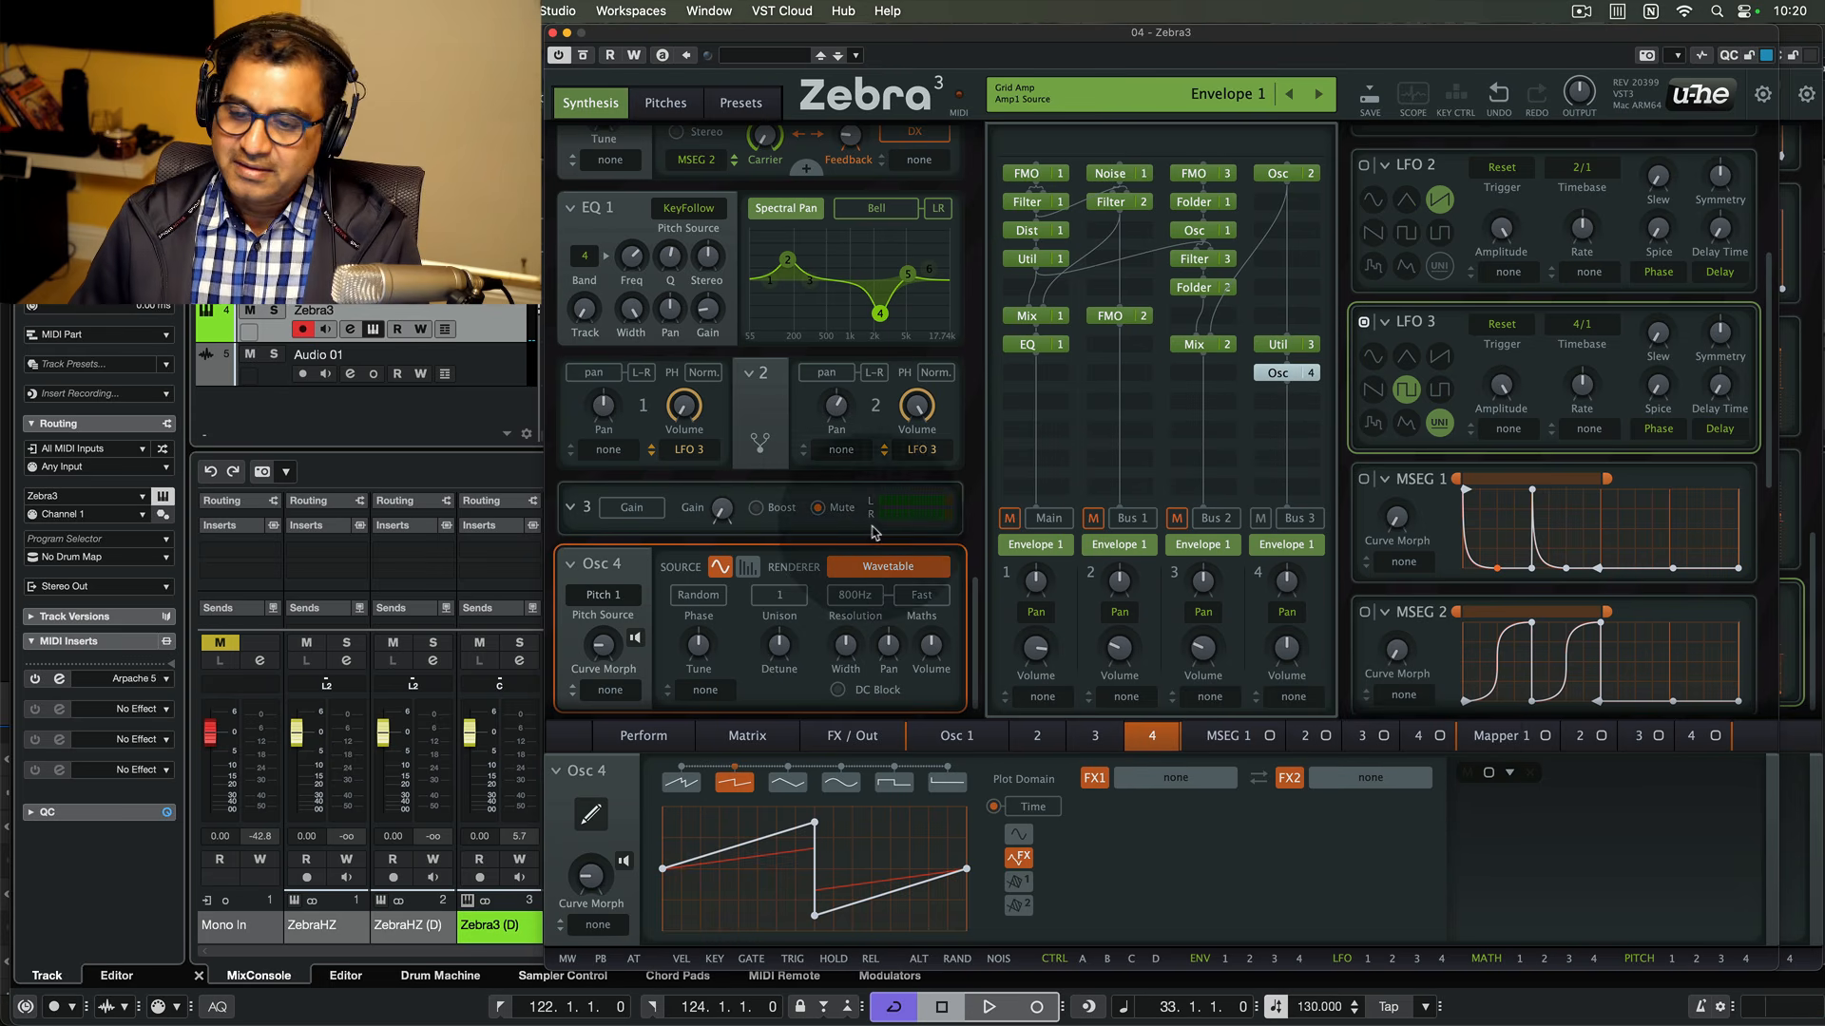
left_click(778, 601)
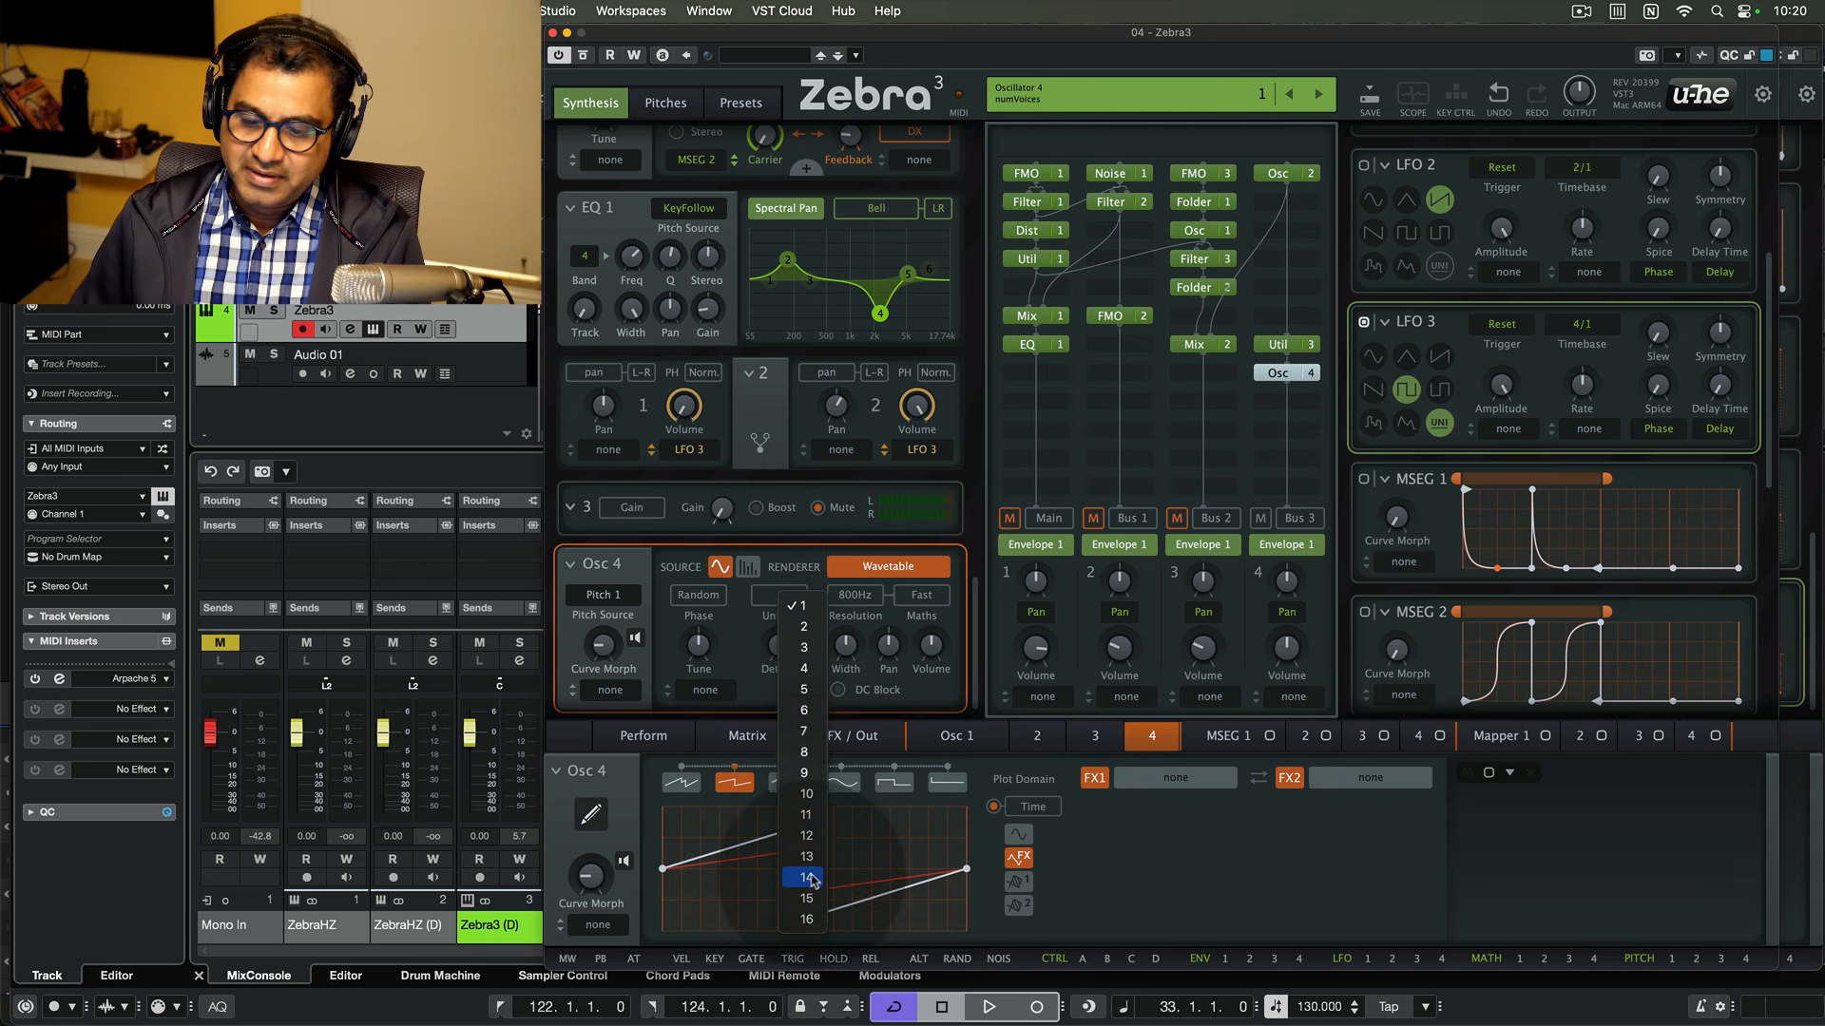
left_click(807, 837)
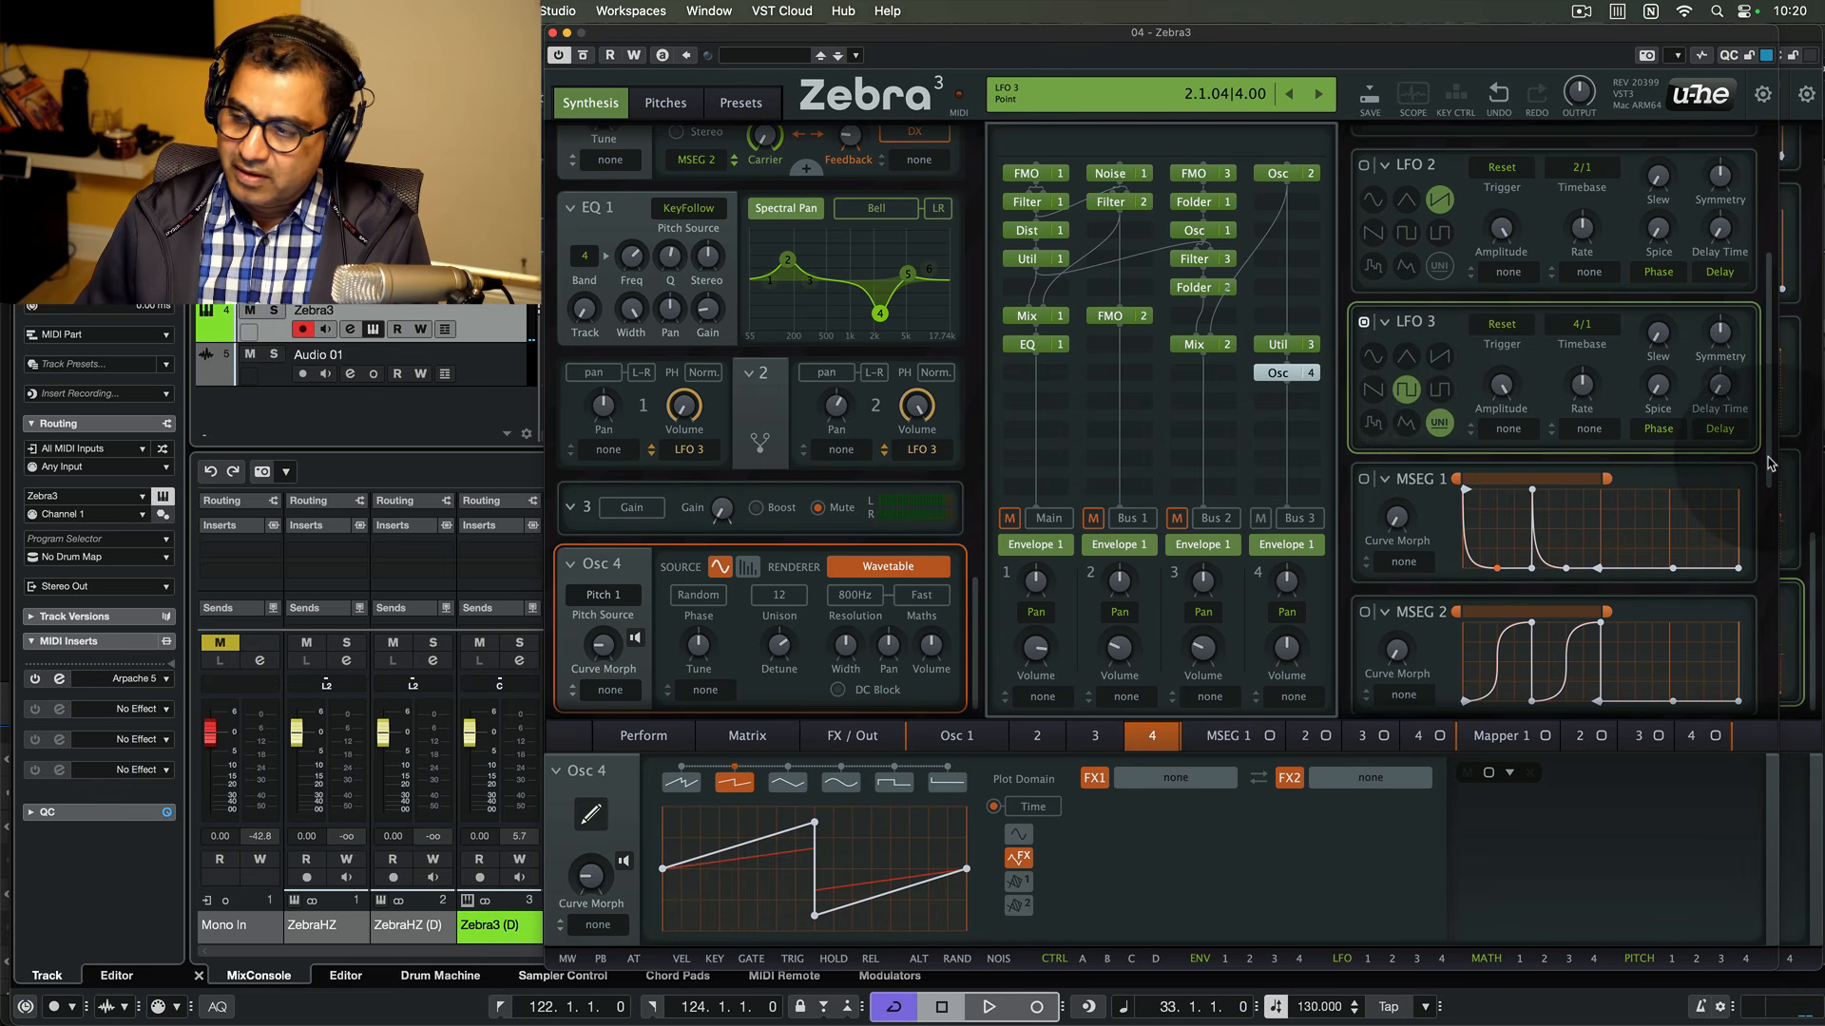
- Set Osc 4's volume to 0 and modulate it with Mapper 3, raising the modulation depth
left_click_drag(1790, 475, 1783, 756)
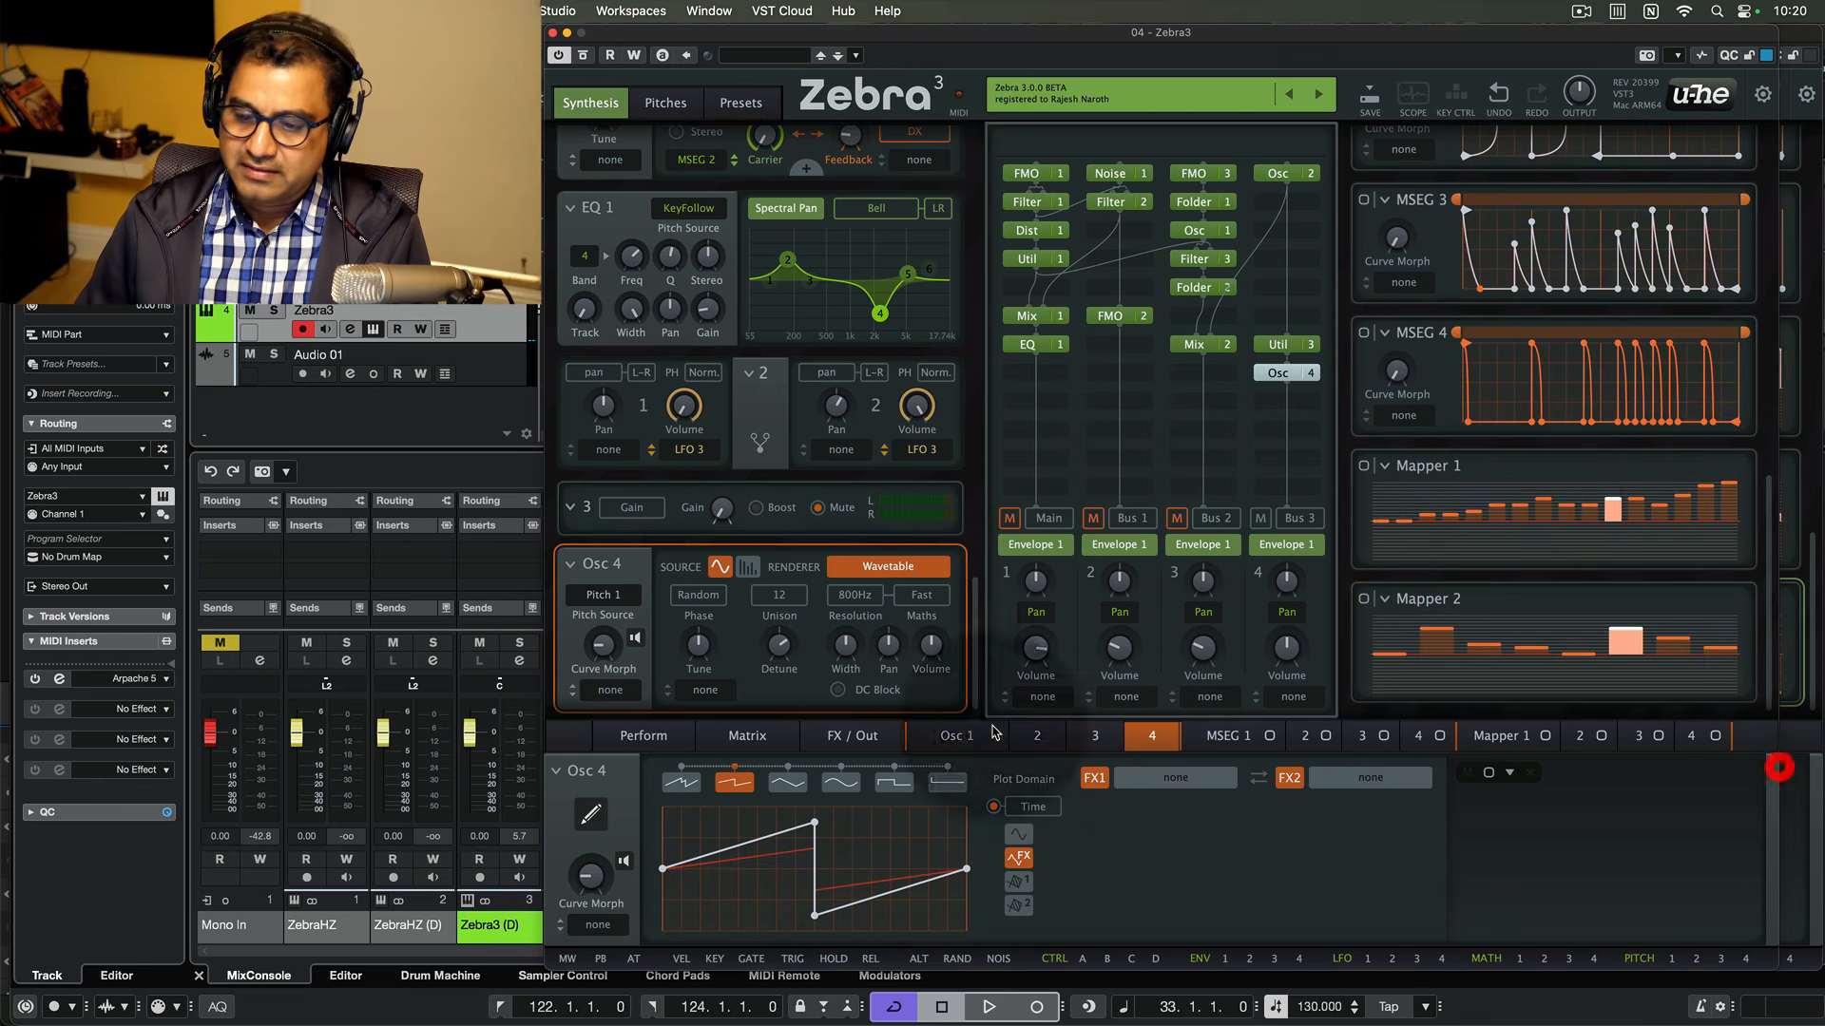
left_click(930, 645)
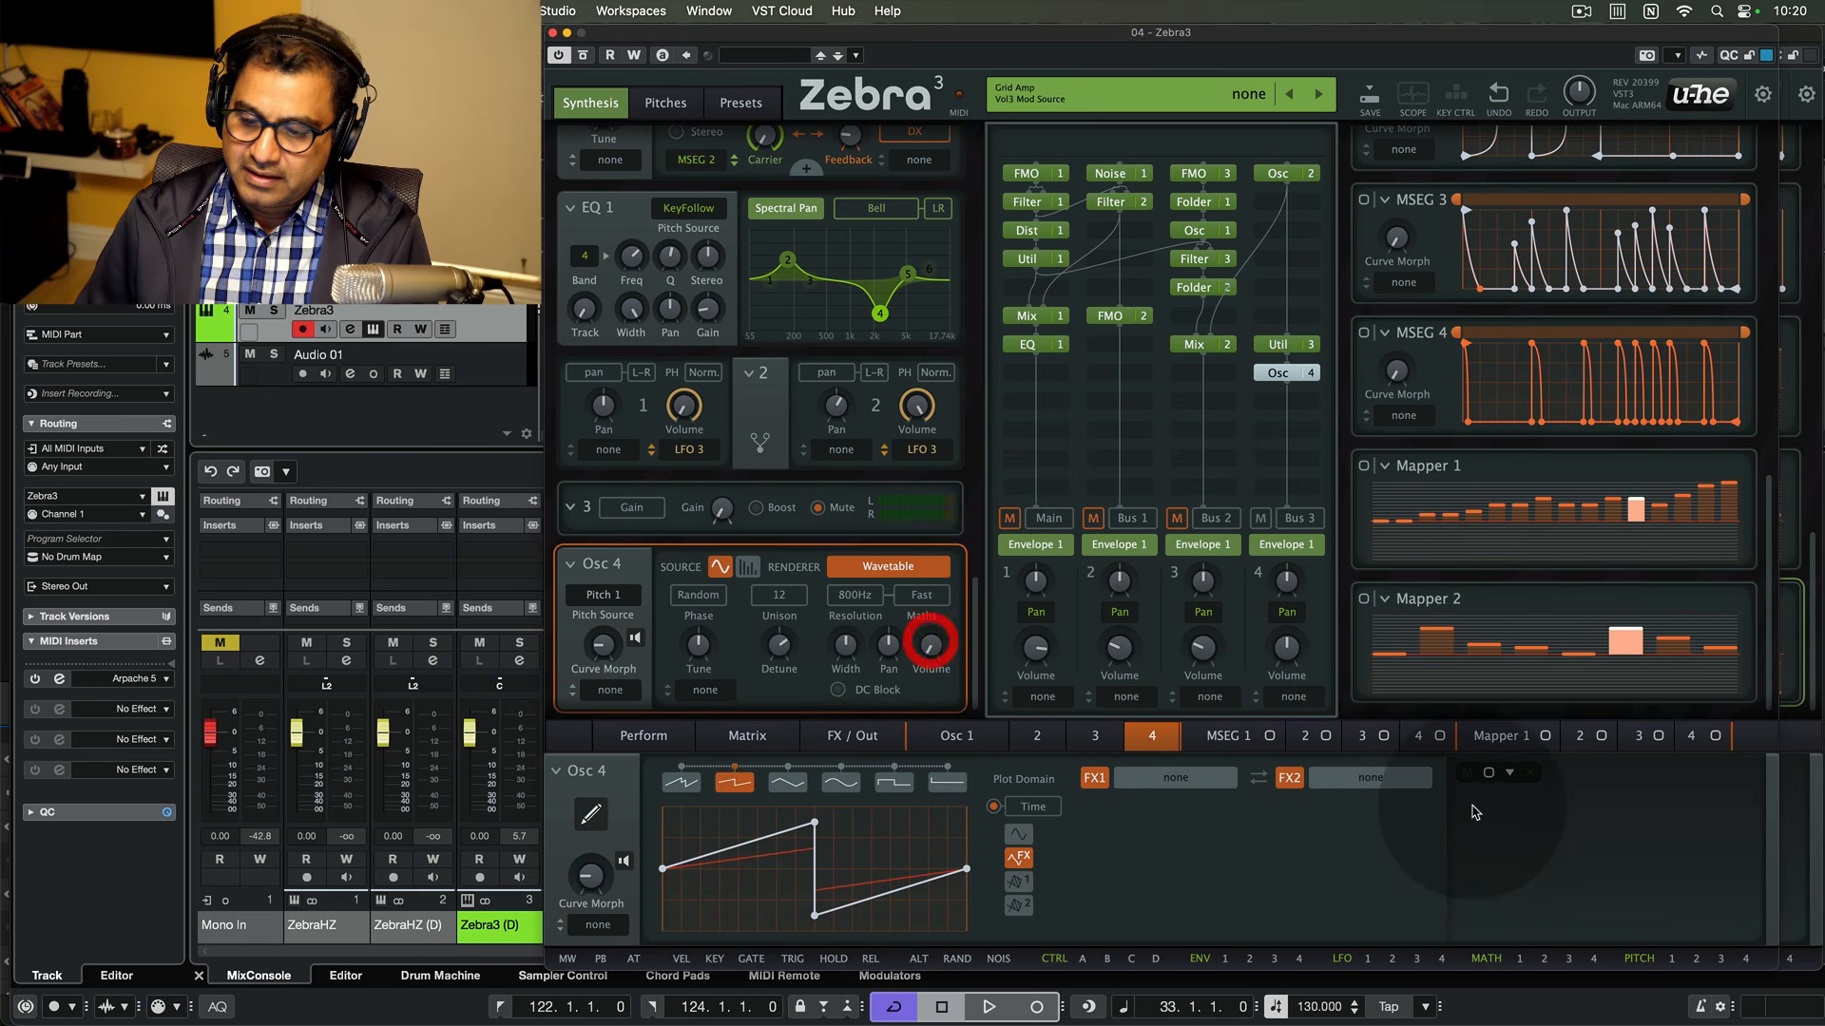
left_click(1639, 738)
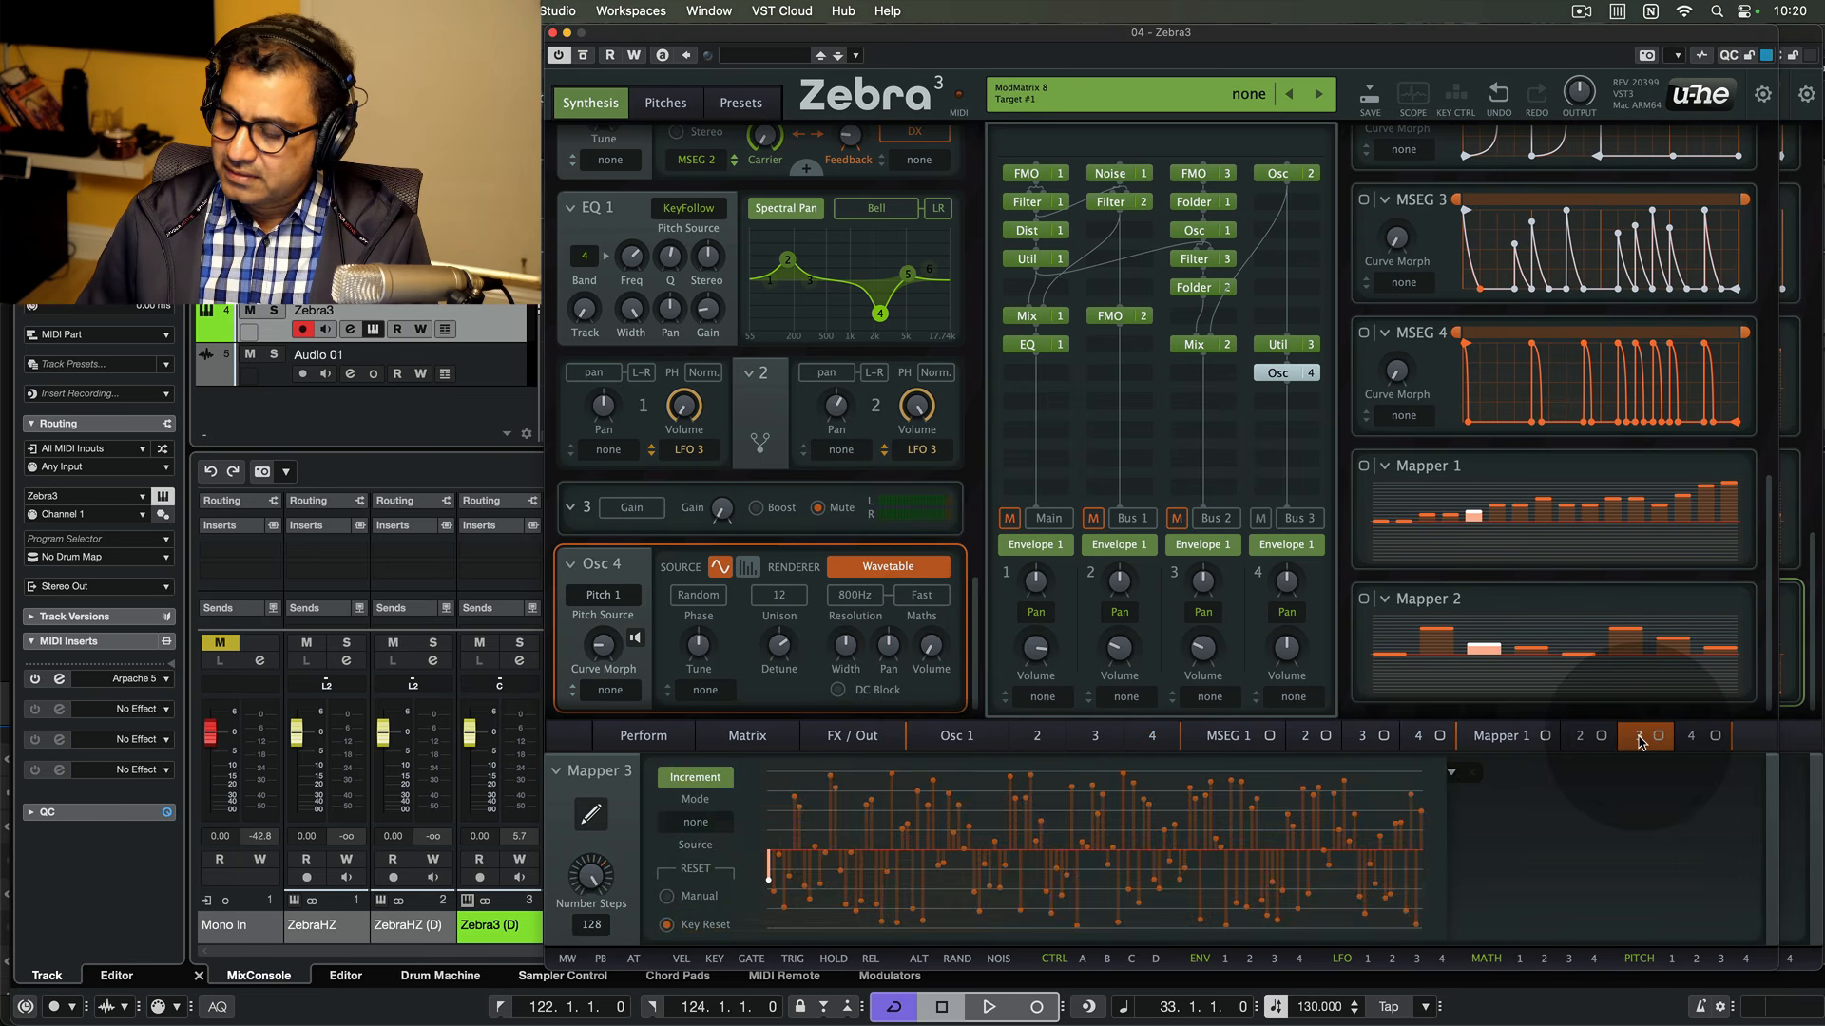
left_click_drag(1645, 736, 931, 654)
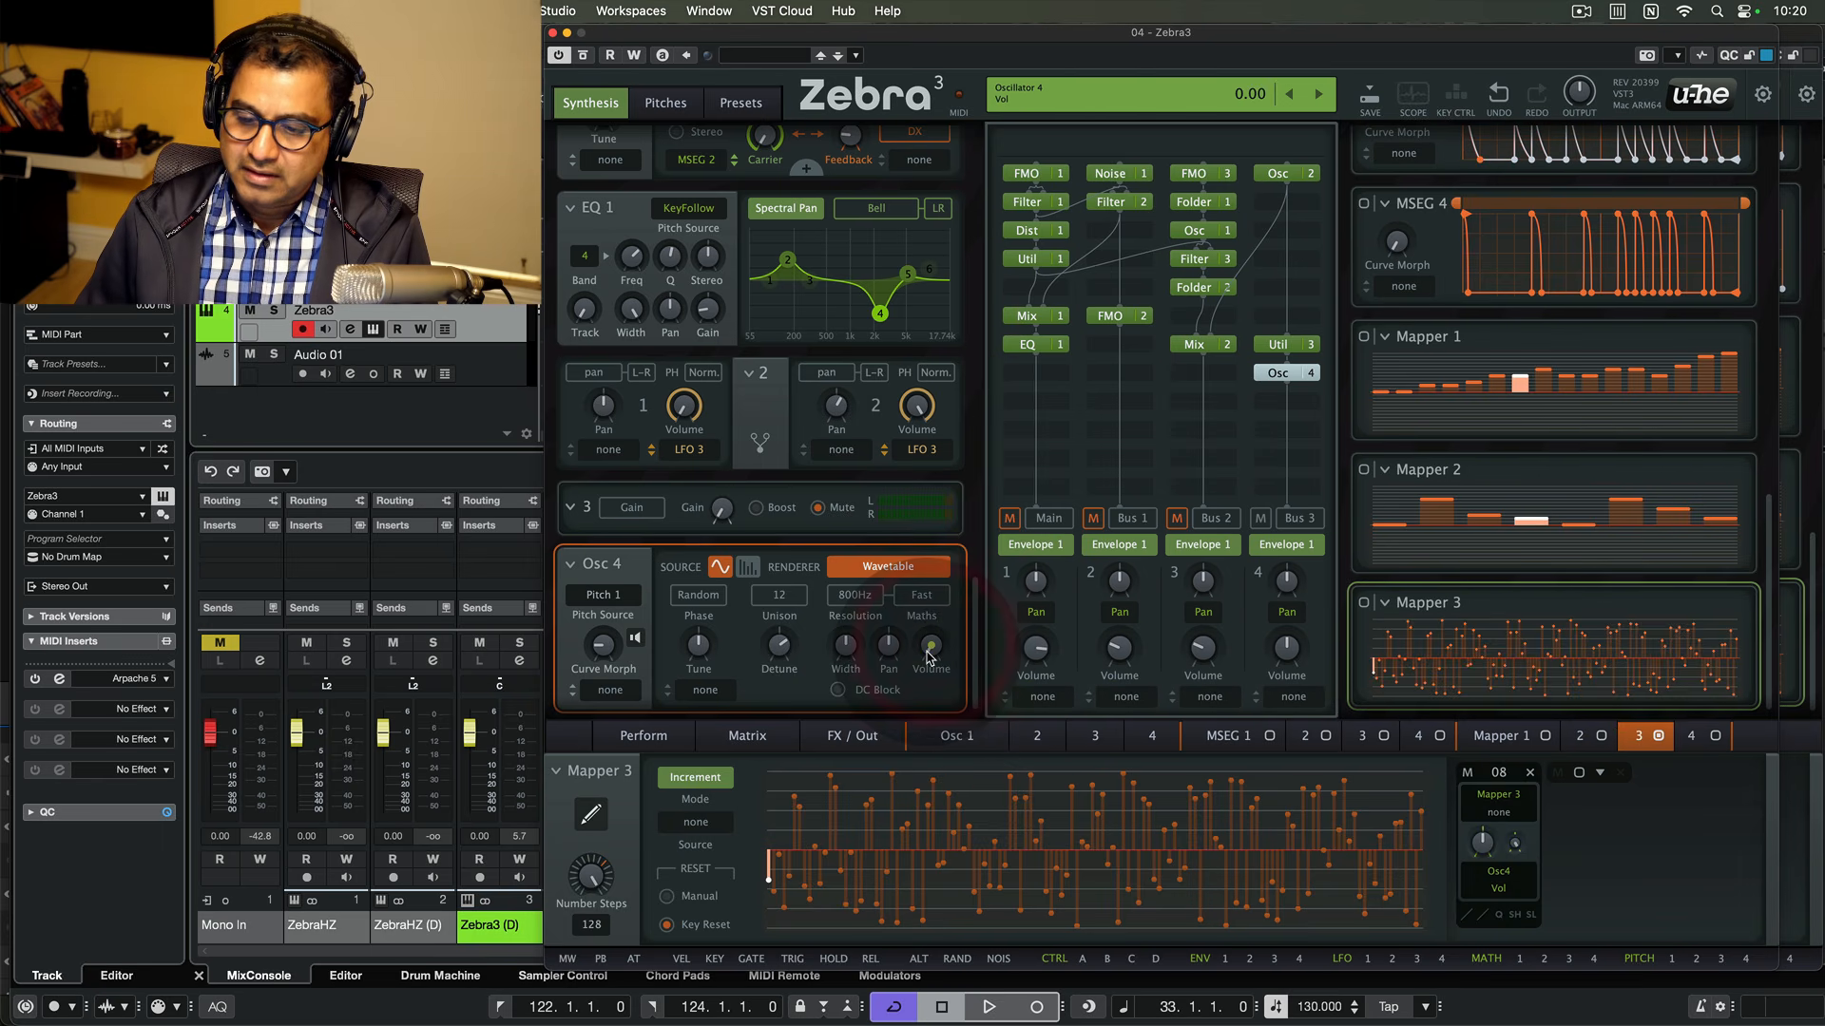
left_click(931, 648)
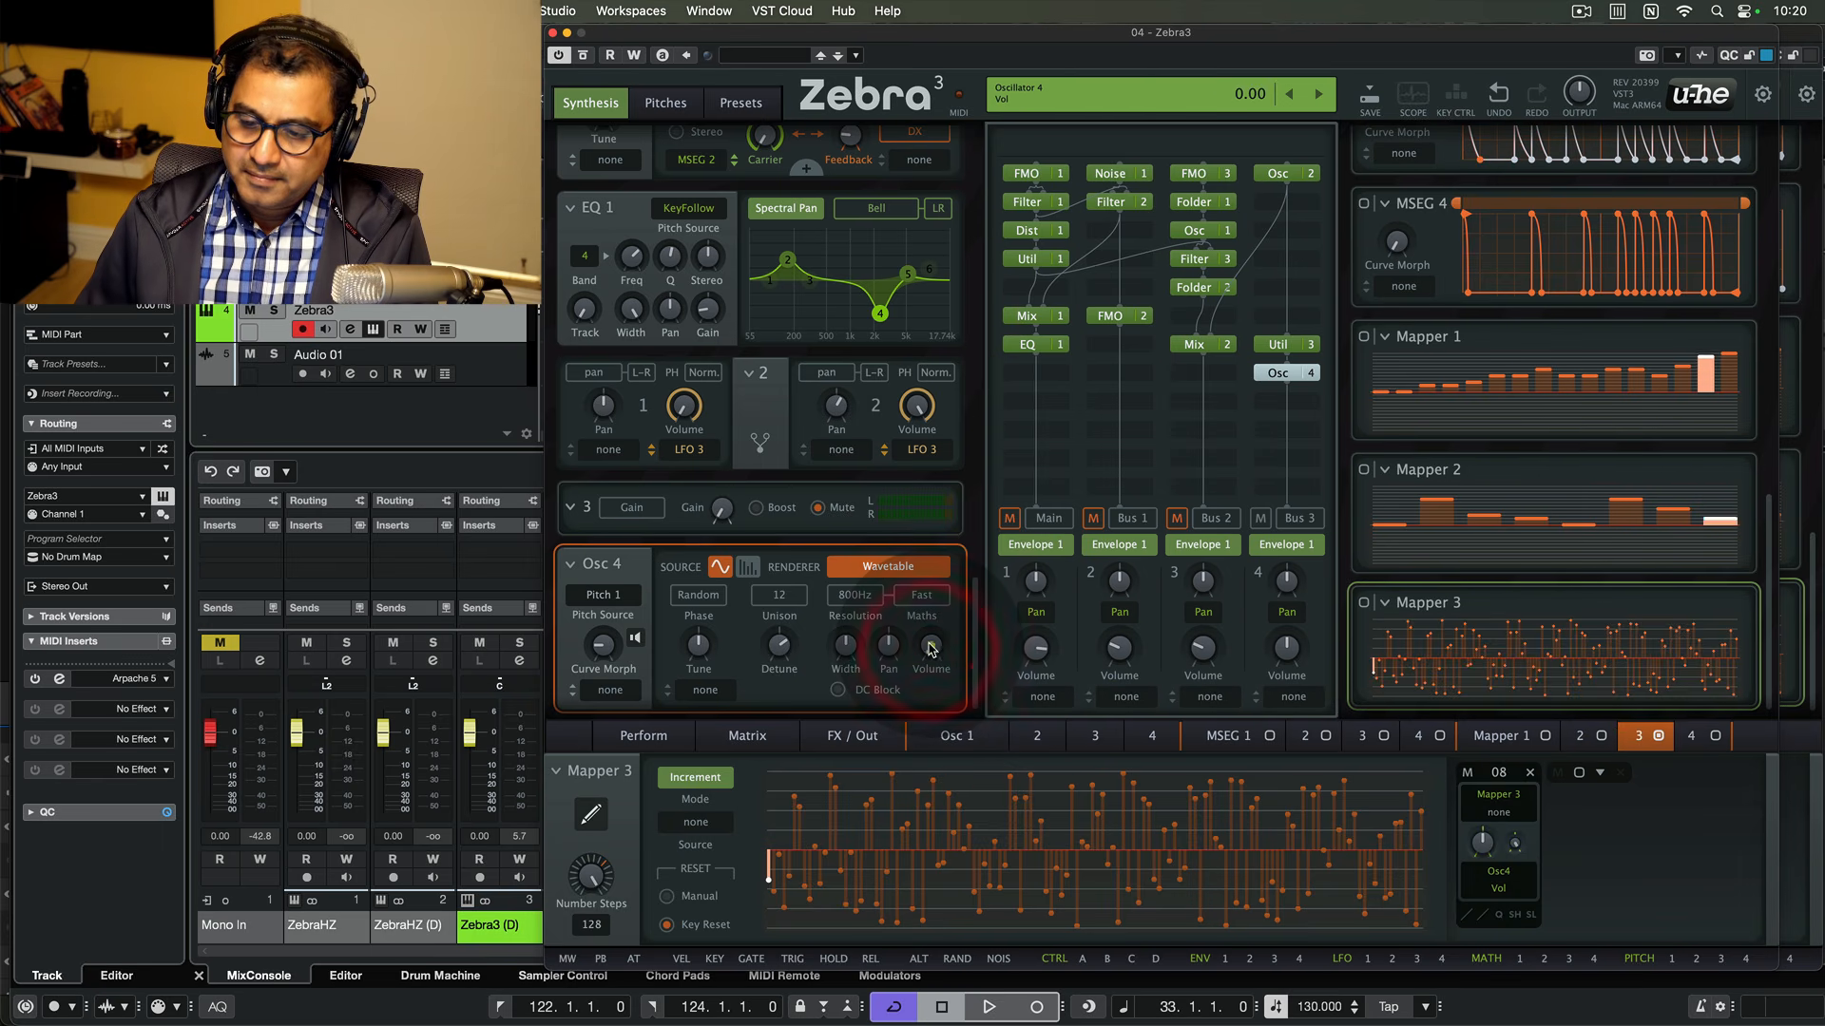
left_click_drag(930, 647, 930, 643)
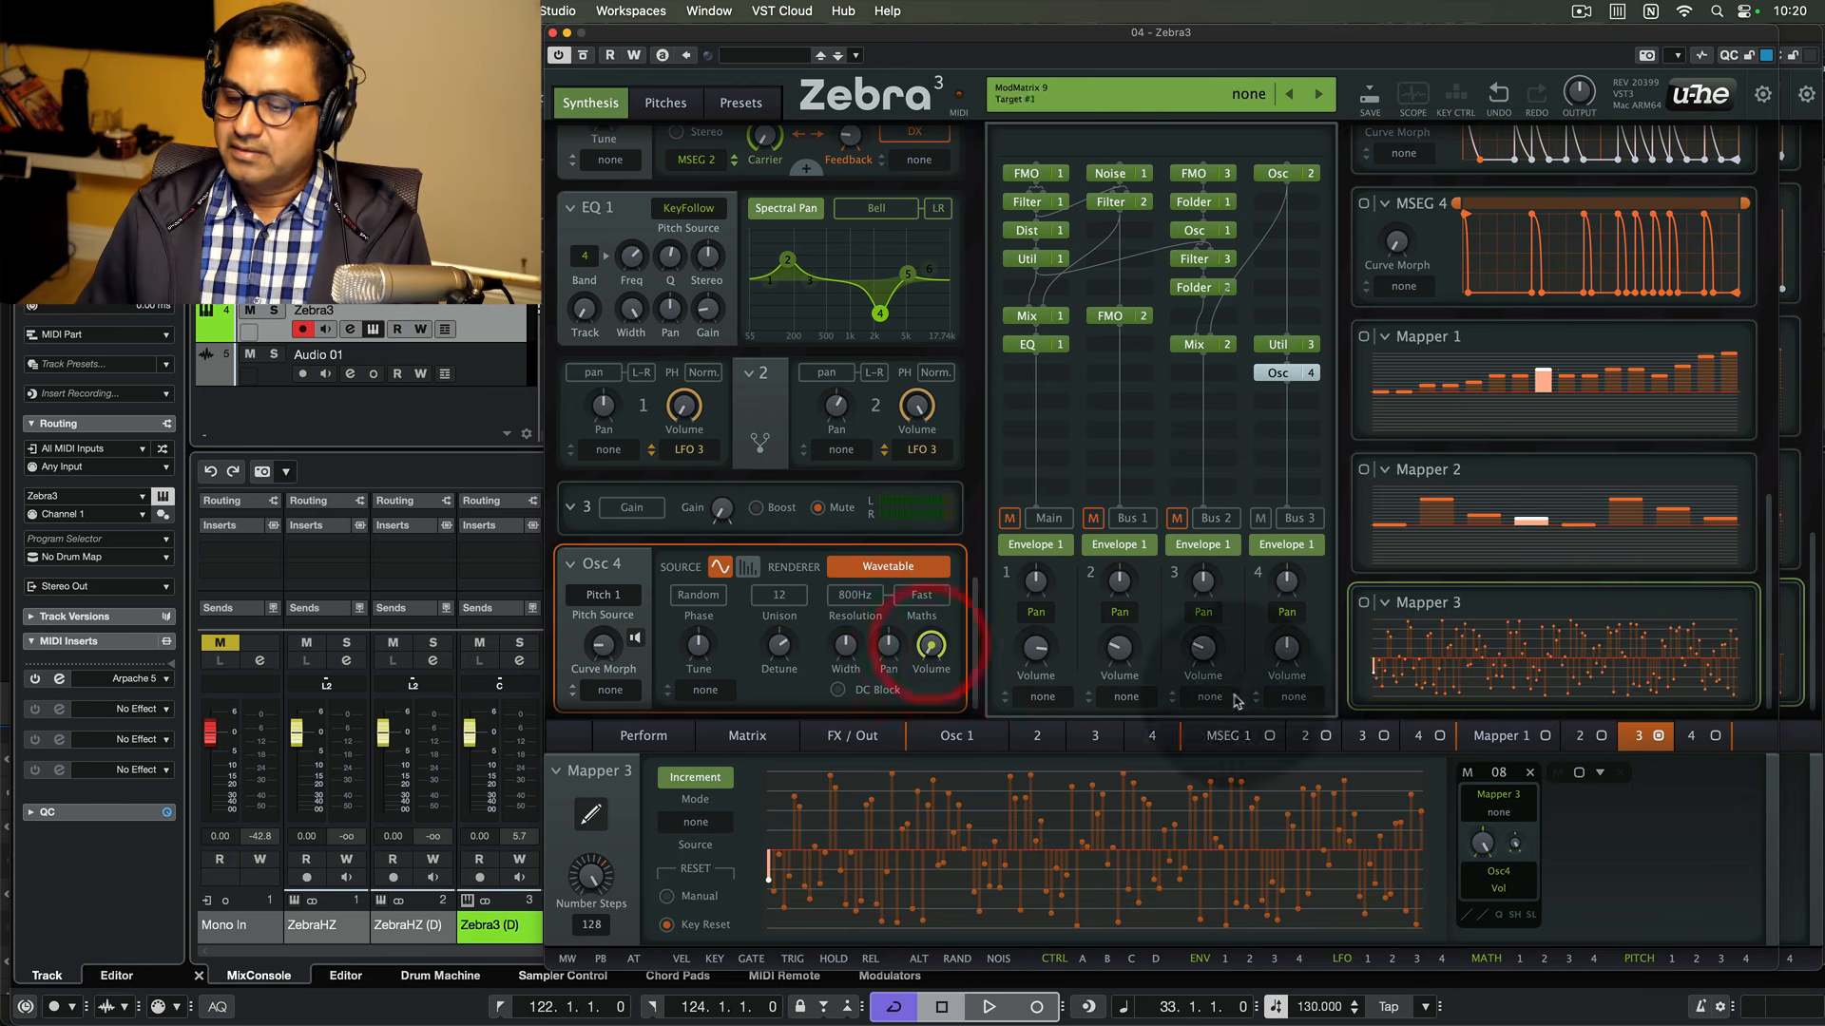
- Set Mapper 3's step count to 8 and its mode to Map Smooth
left_click(591, 814)
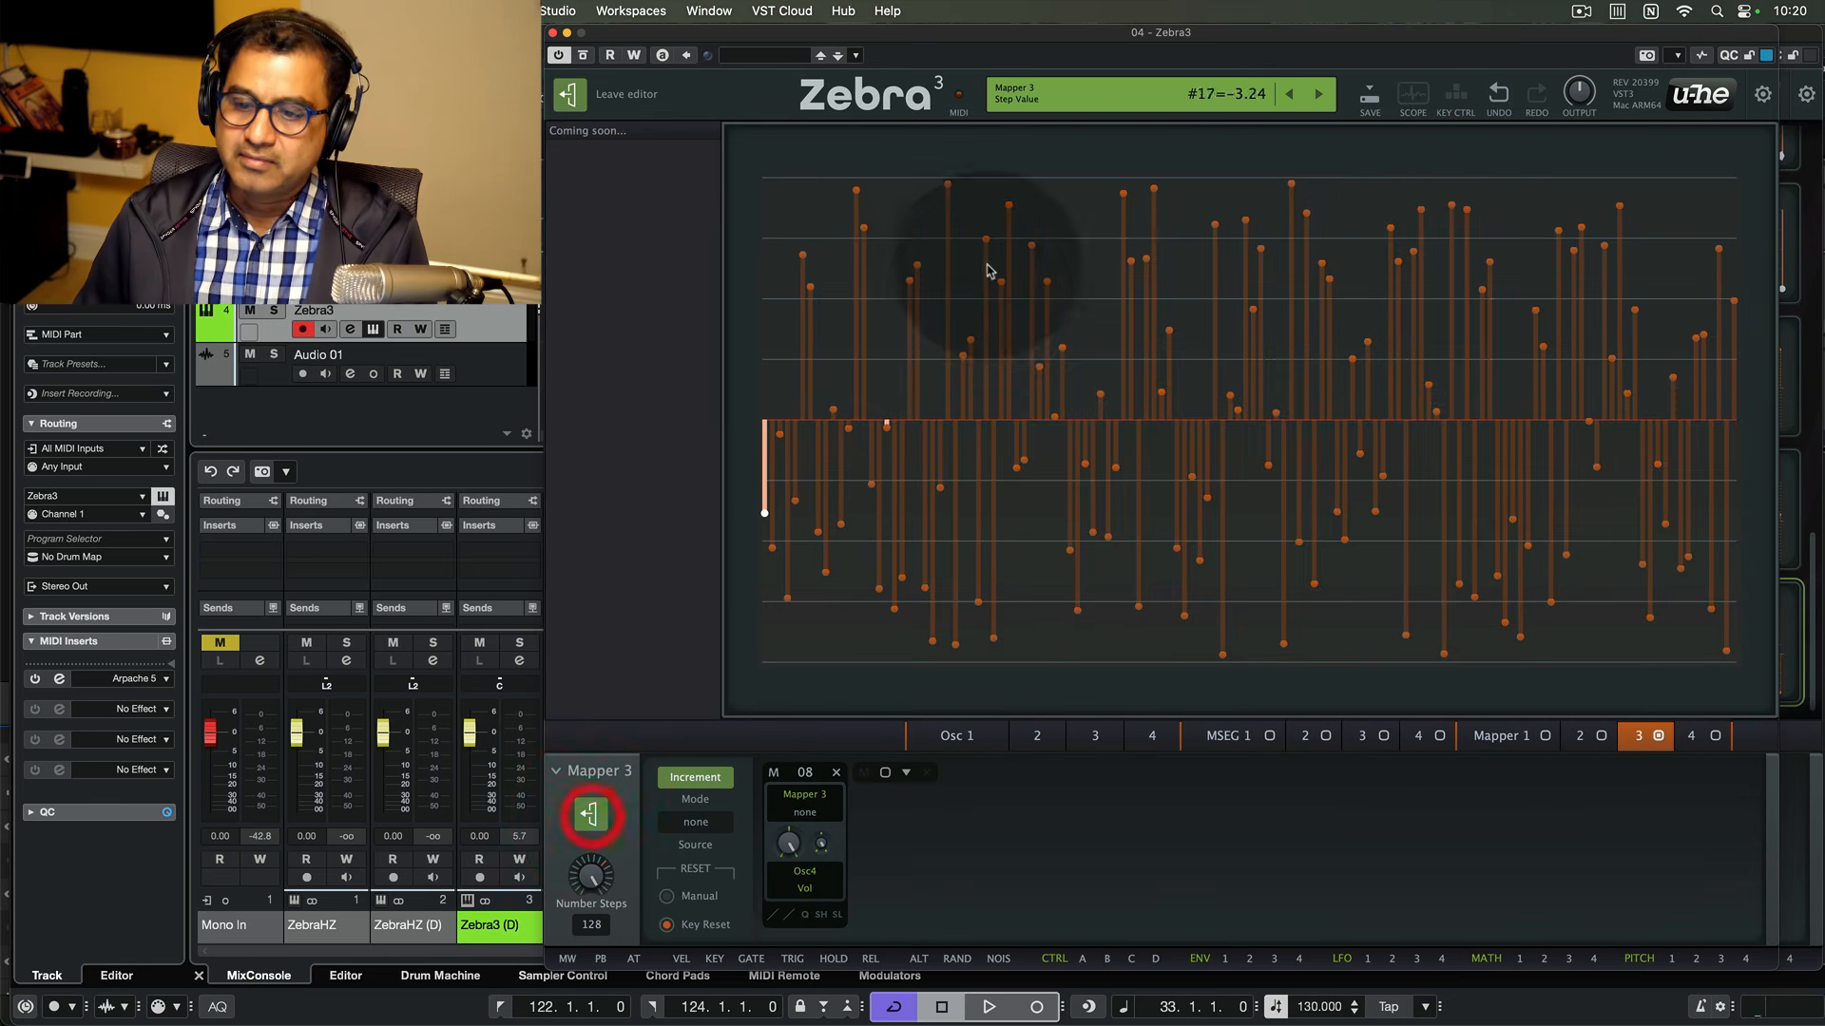
right_click(983, 300)
mouse_move(1093, 713)
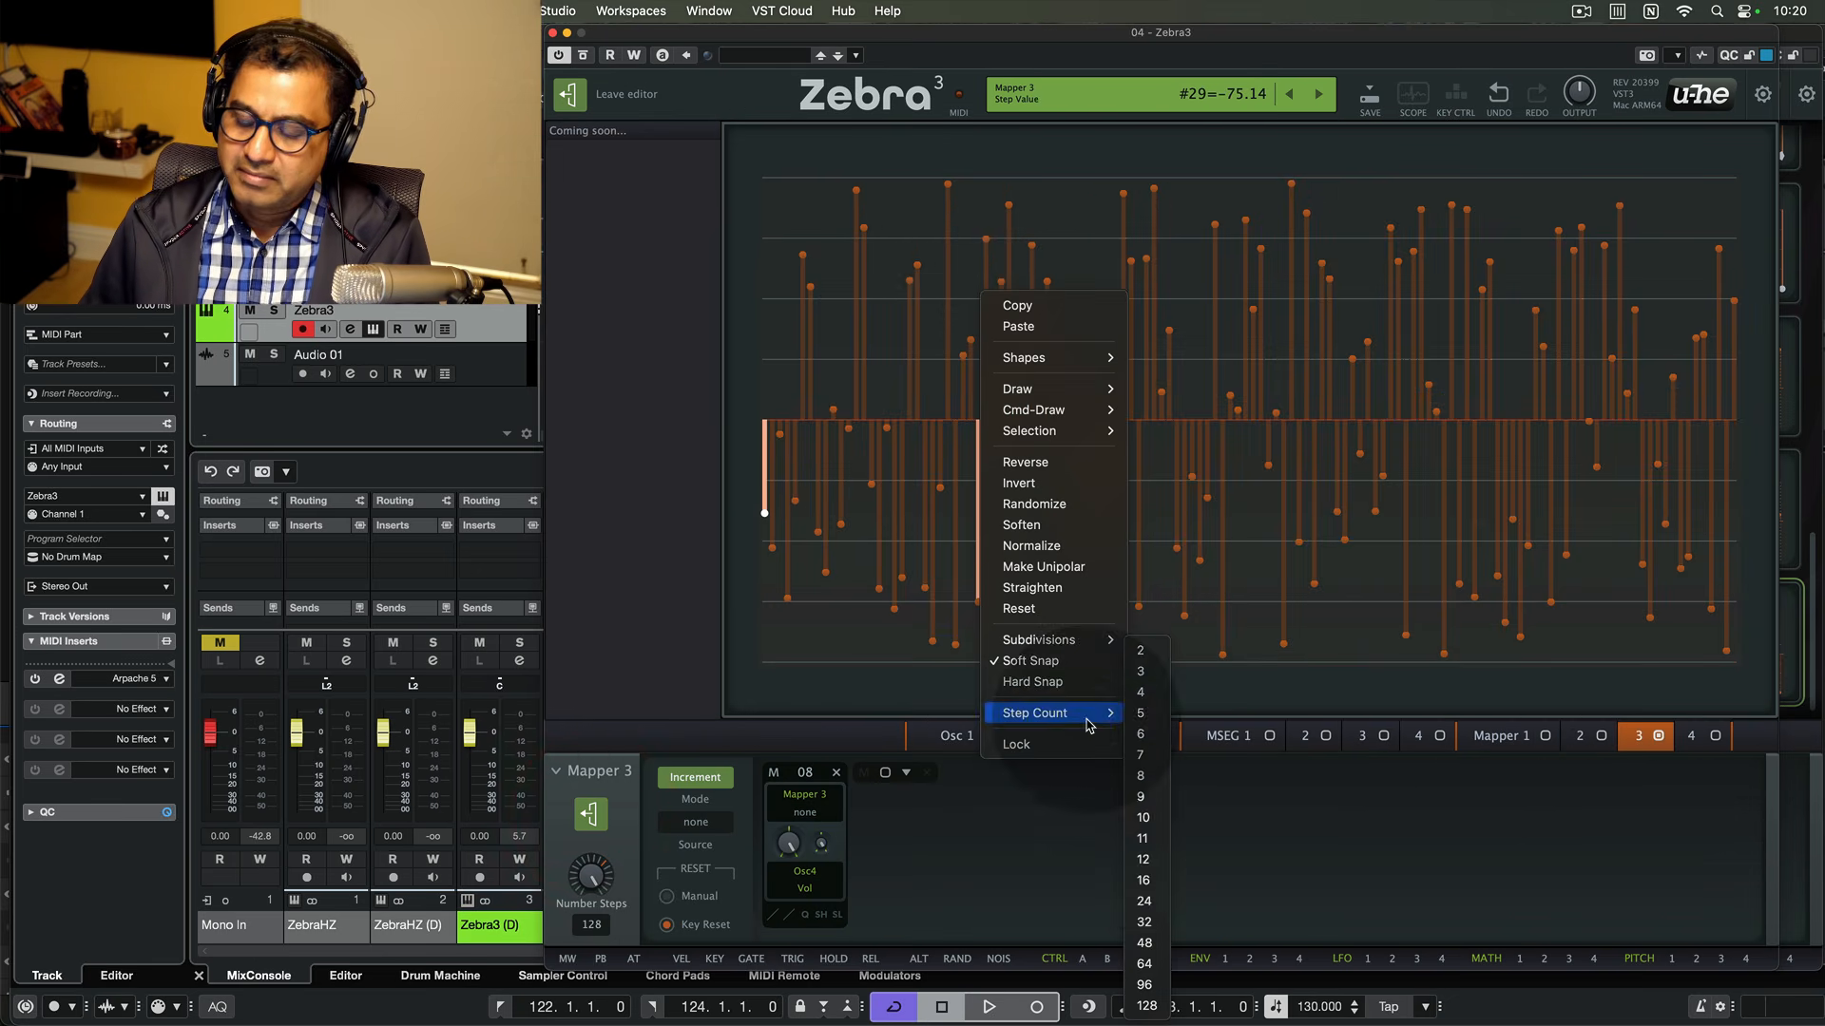
left_click(1143, 776)
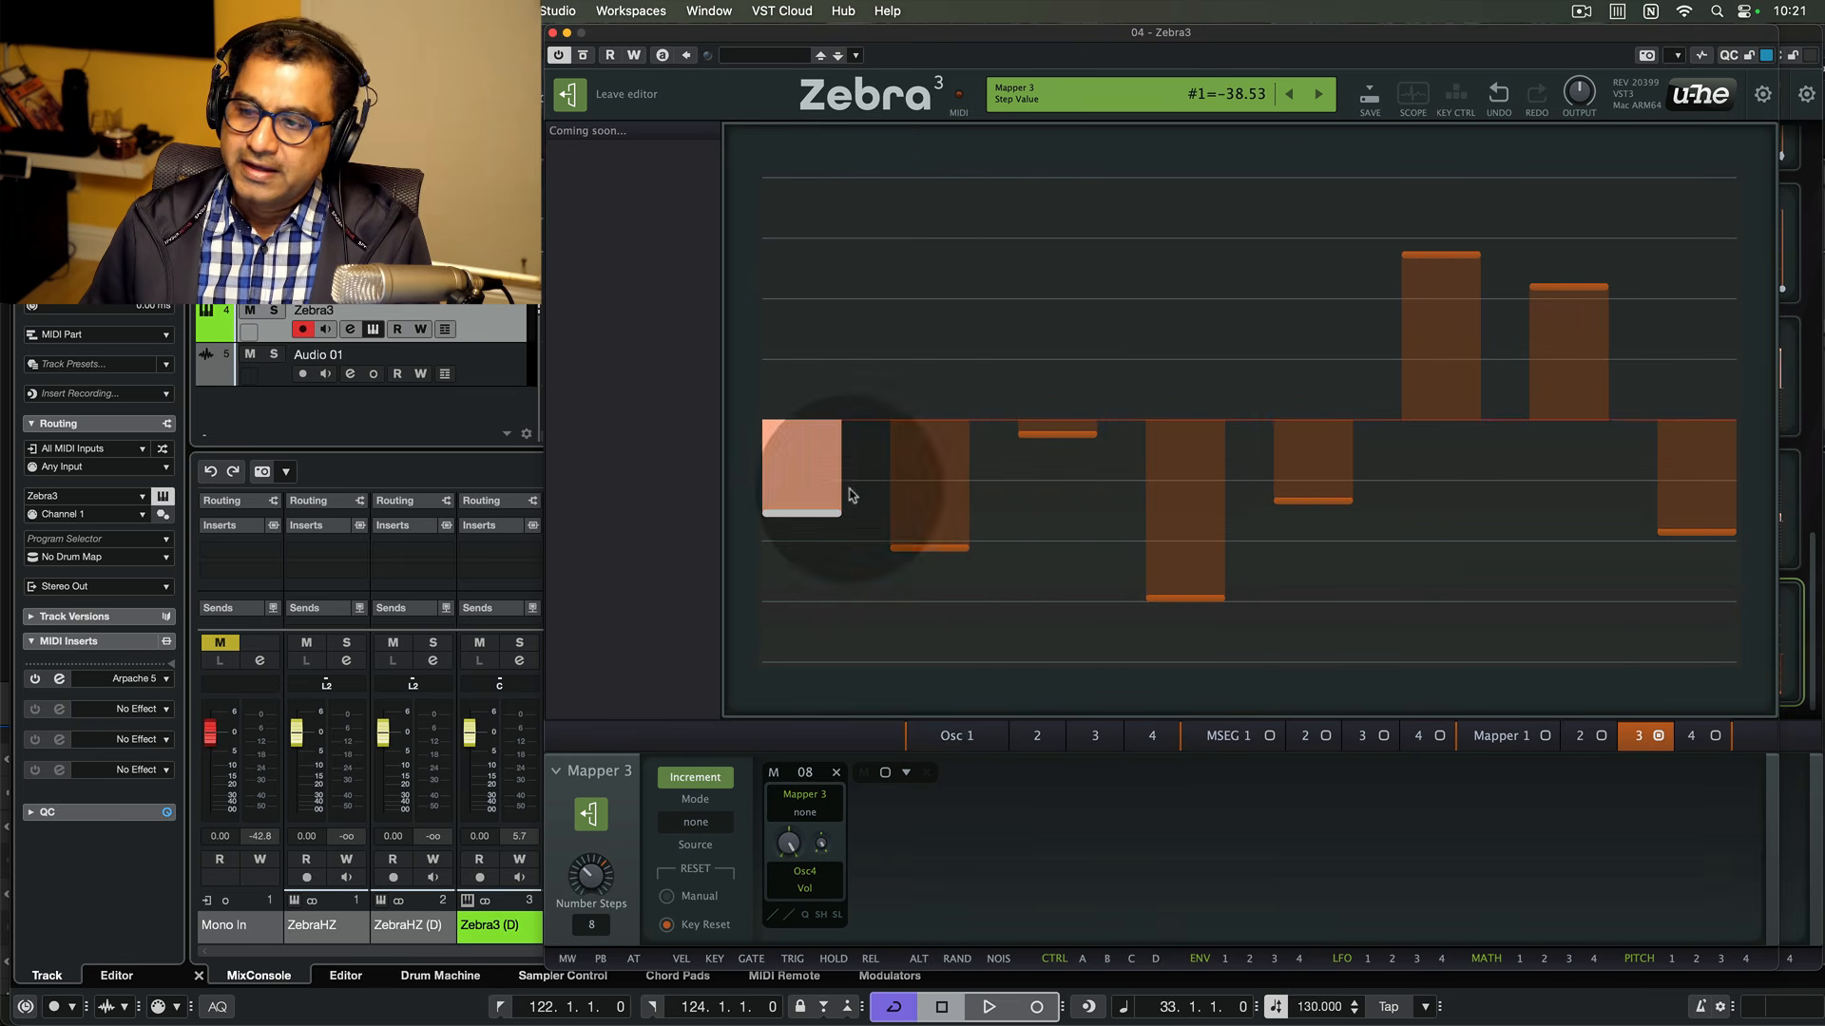
left_click(695, 777)
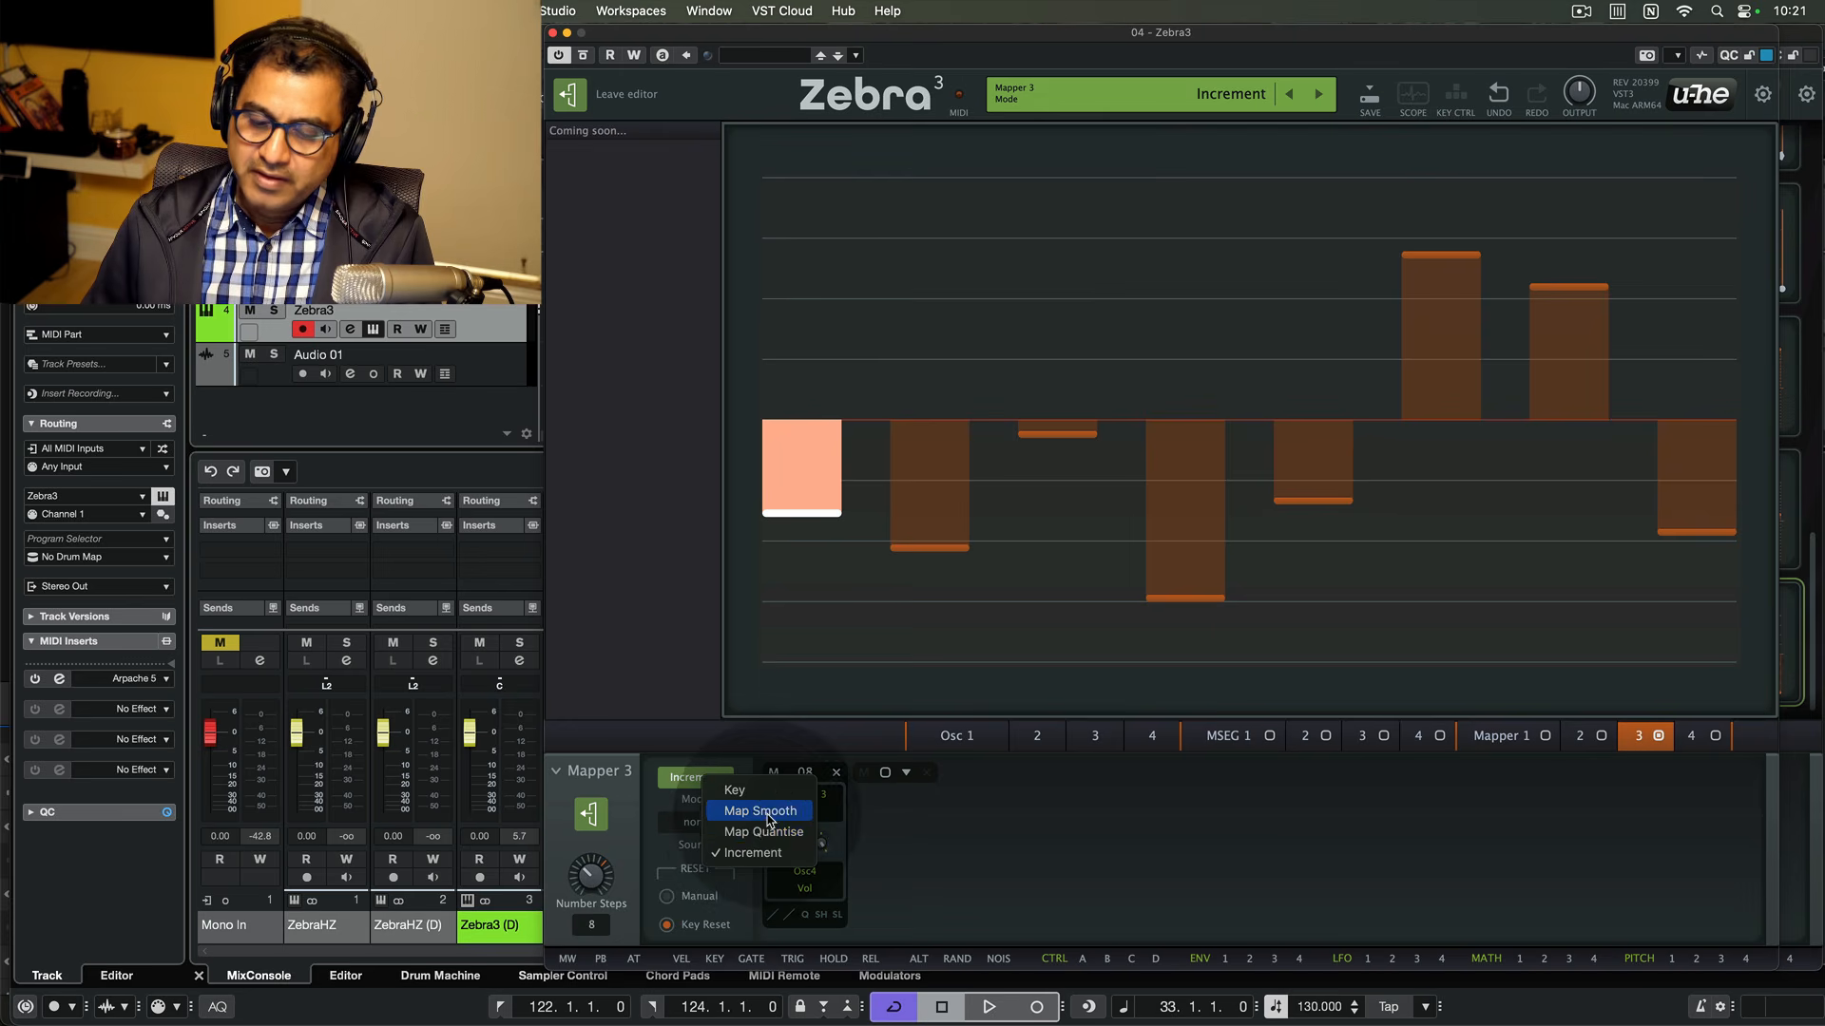
left_click(760, 810)
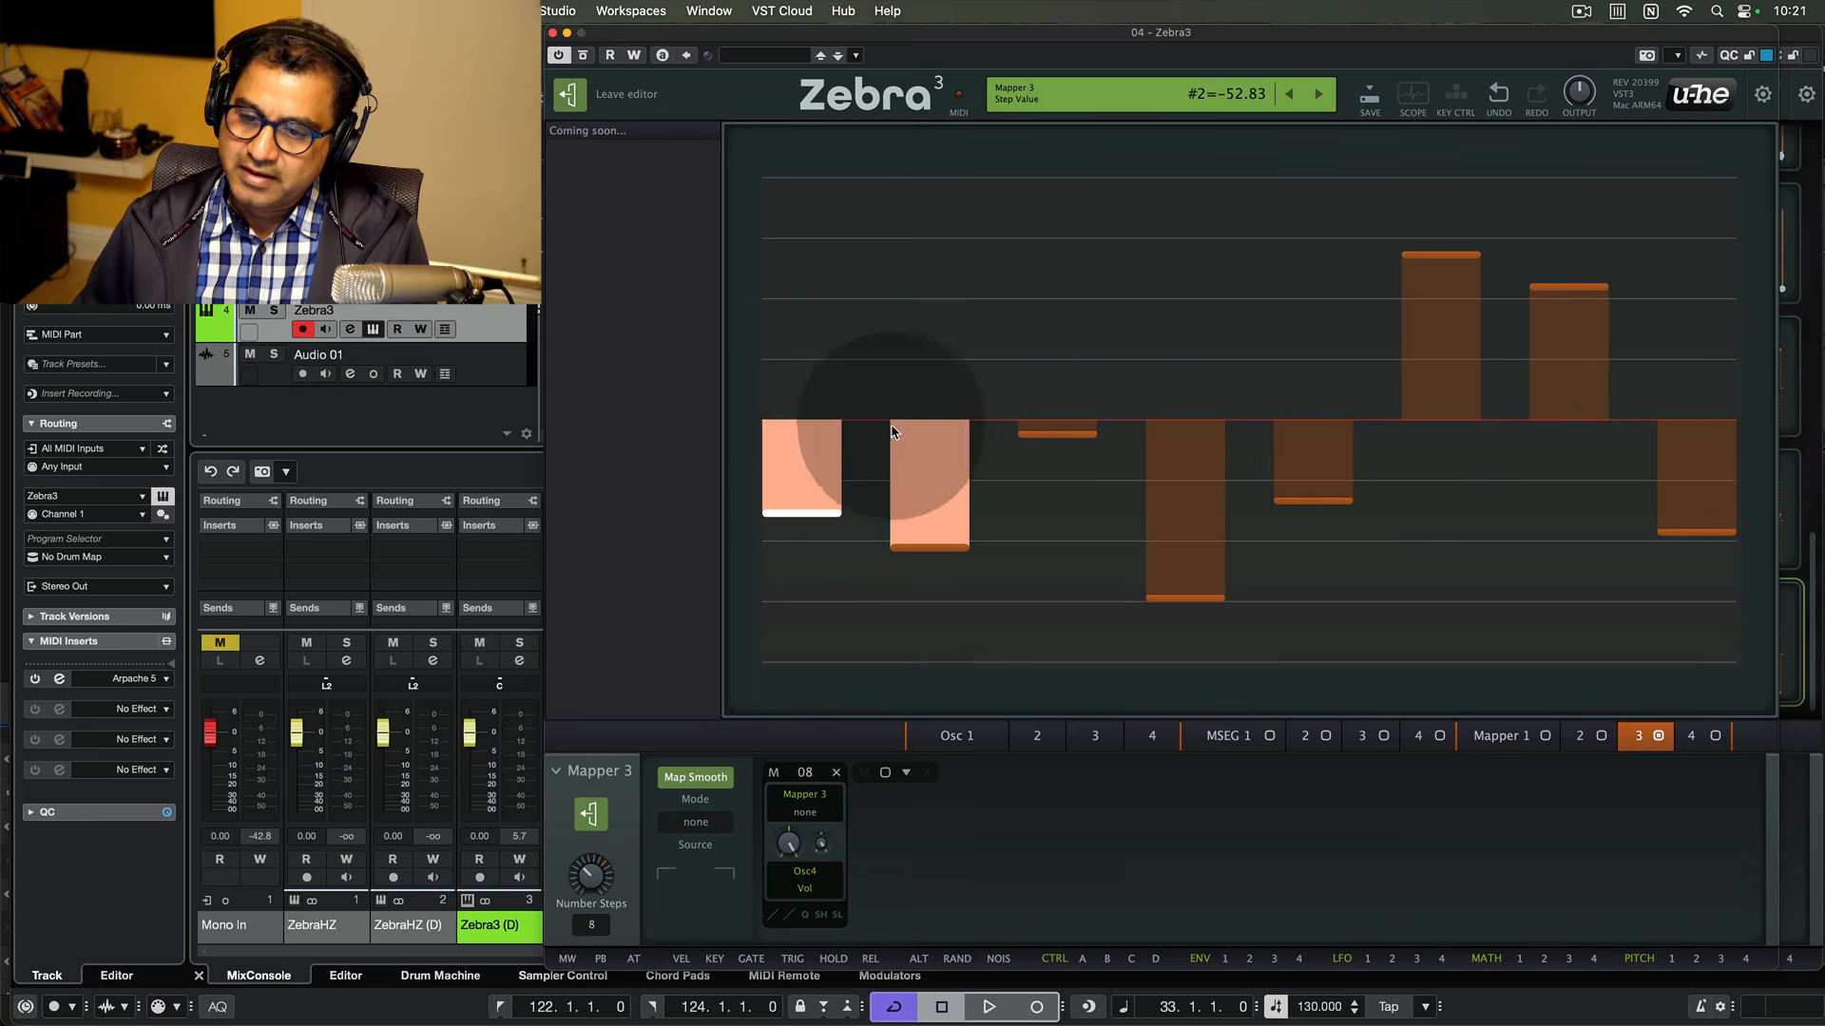
- Redraw Mapper 3's steps with the first four just above zero and the last four rising to the maximum, and leave the editor
right_click(836, 407)
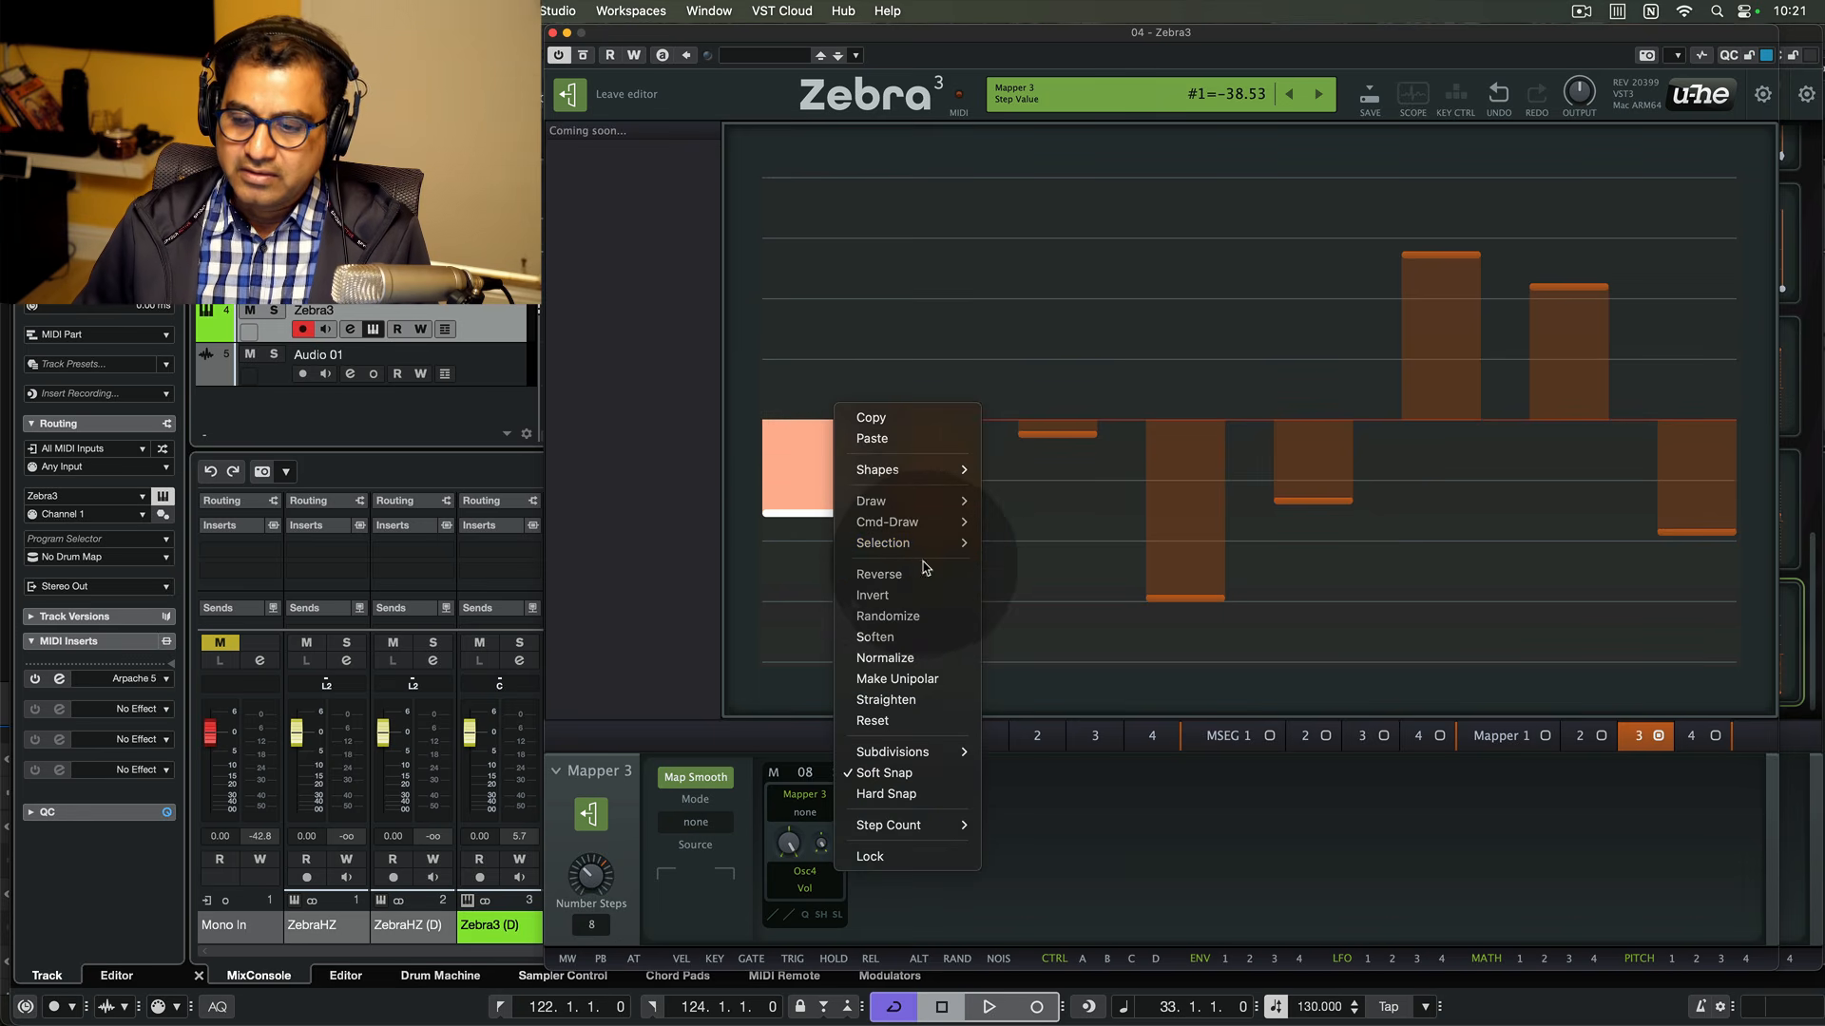
mouse_move(951, 522)
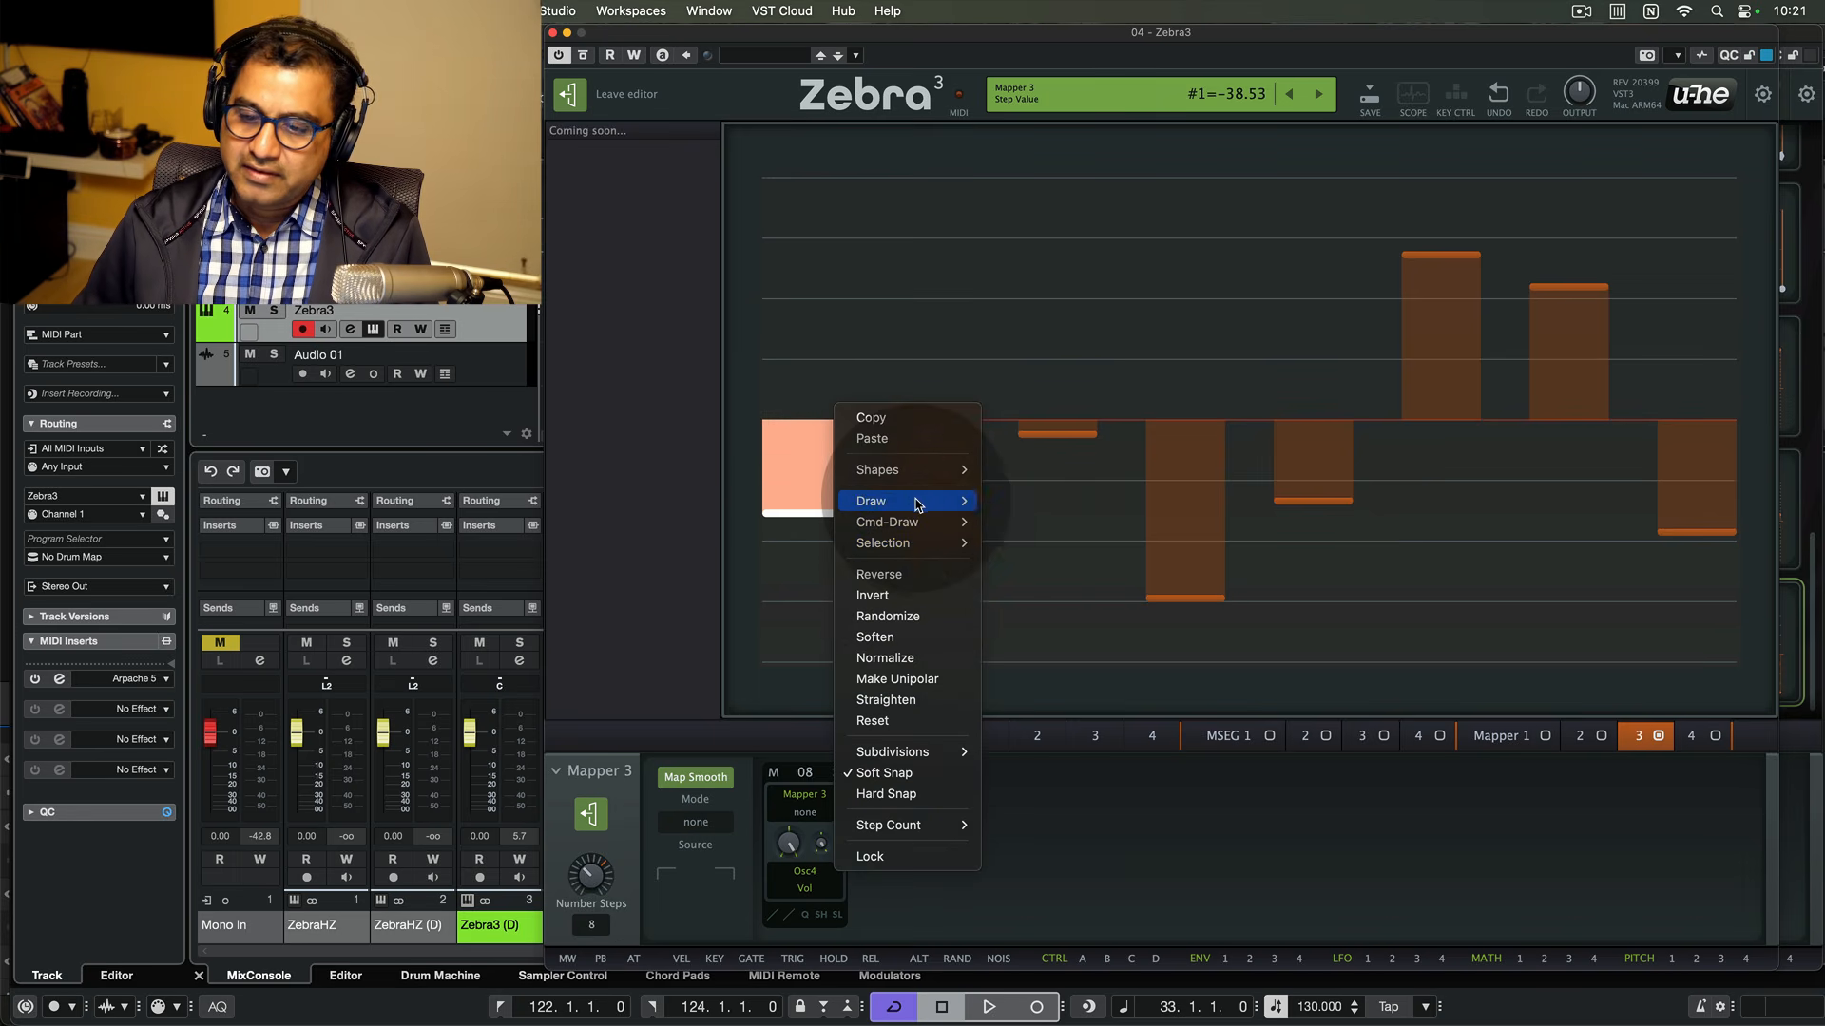
left_click(1021, 549)
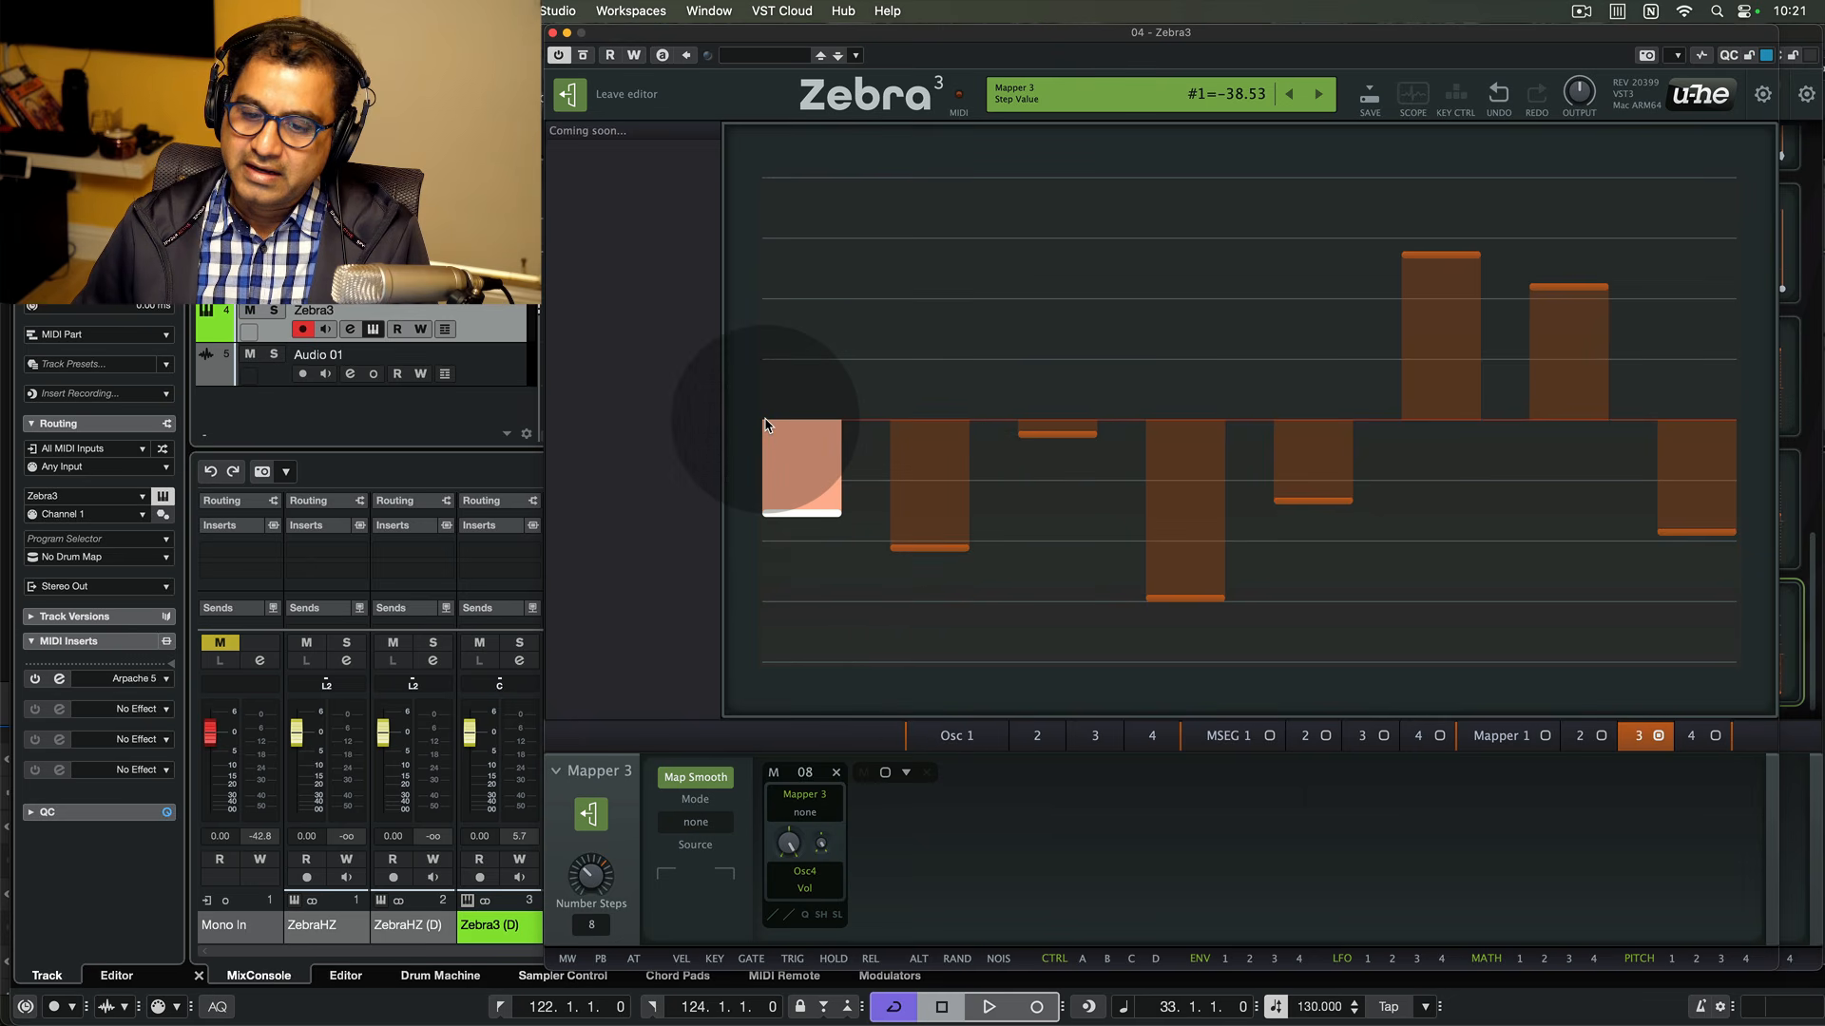
mouse_move(787, 427)
left_mouse_down()
mouse_move(1580, 305)
mouse_move(1804, 157)
mouse_move(1792, 179)
left_mouse_up()
mouse_move(834, 418)
left_mouse_down()
mouse_move(951, 432)
mouse_move(1267, 387)
mouse_move(1221, 414)
mouse_move(1205, 411)
mouse_move(1761, 164)
left_mouse_up()
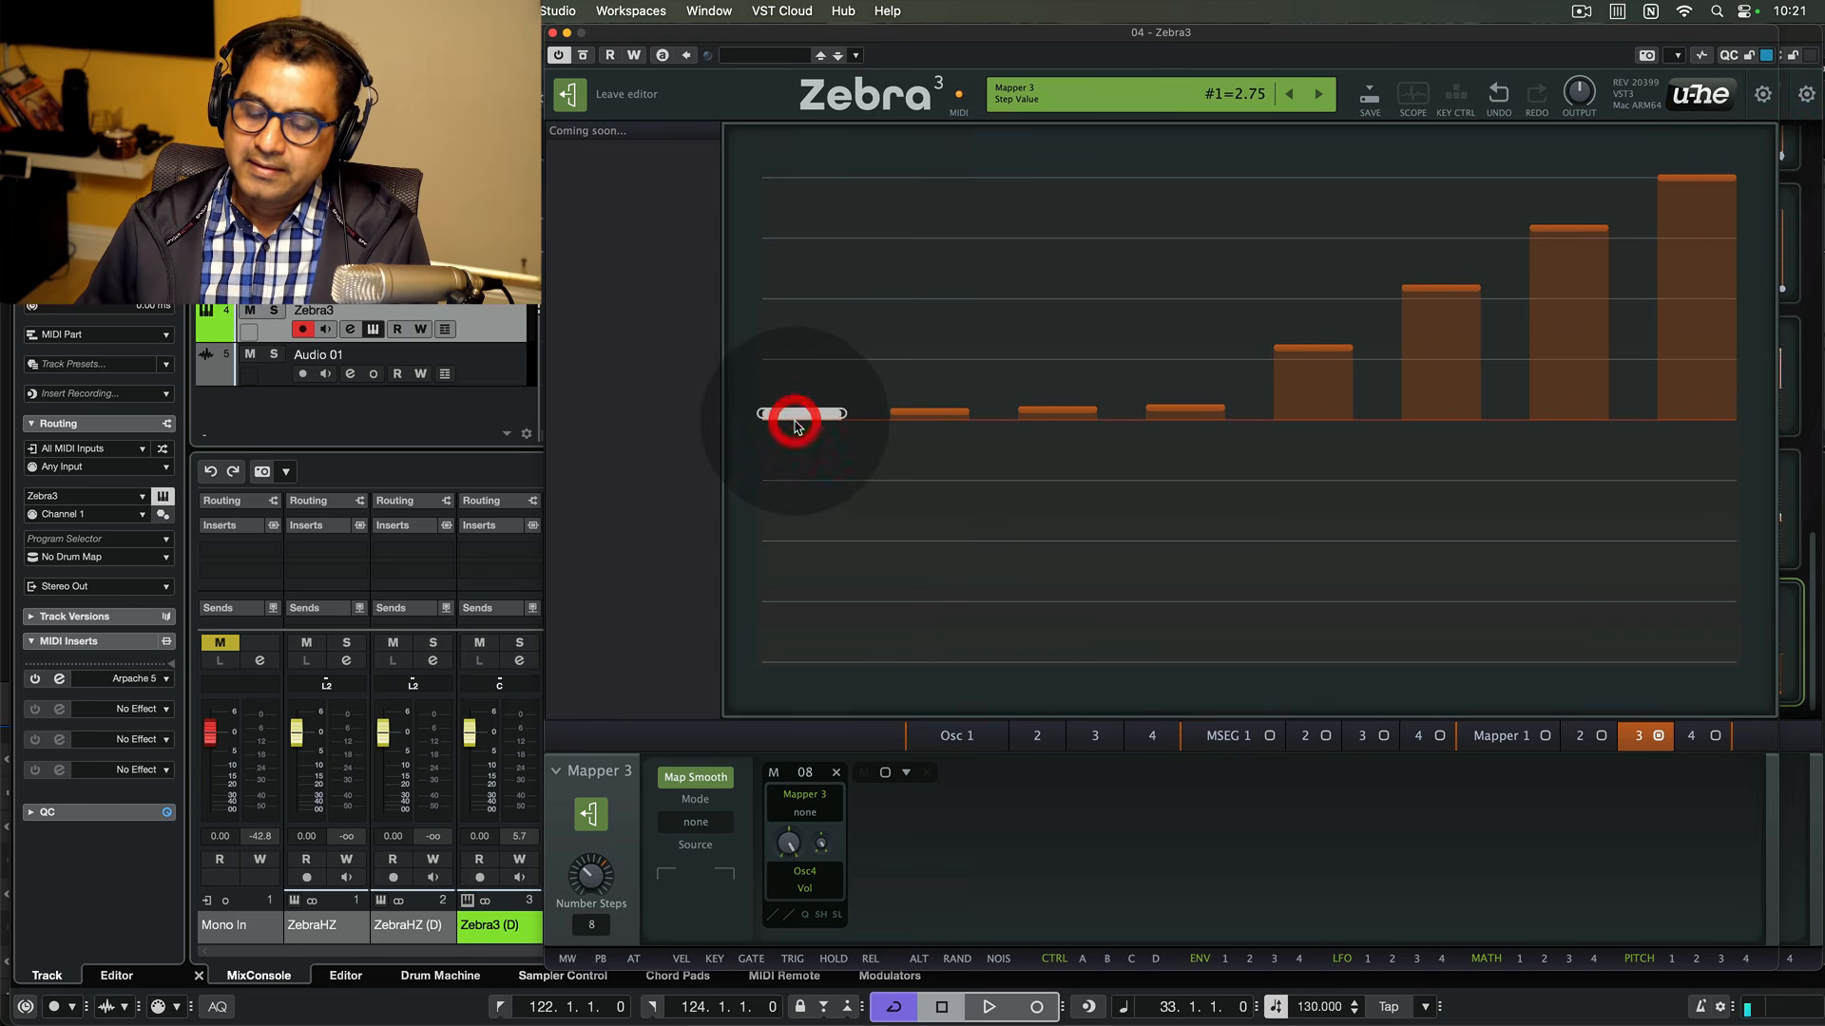
left_click(571, 99)
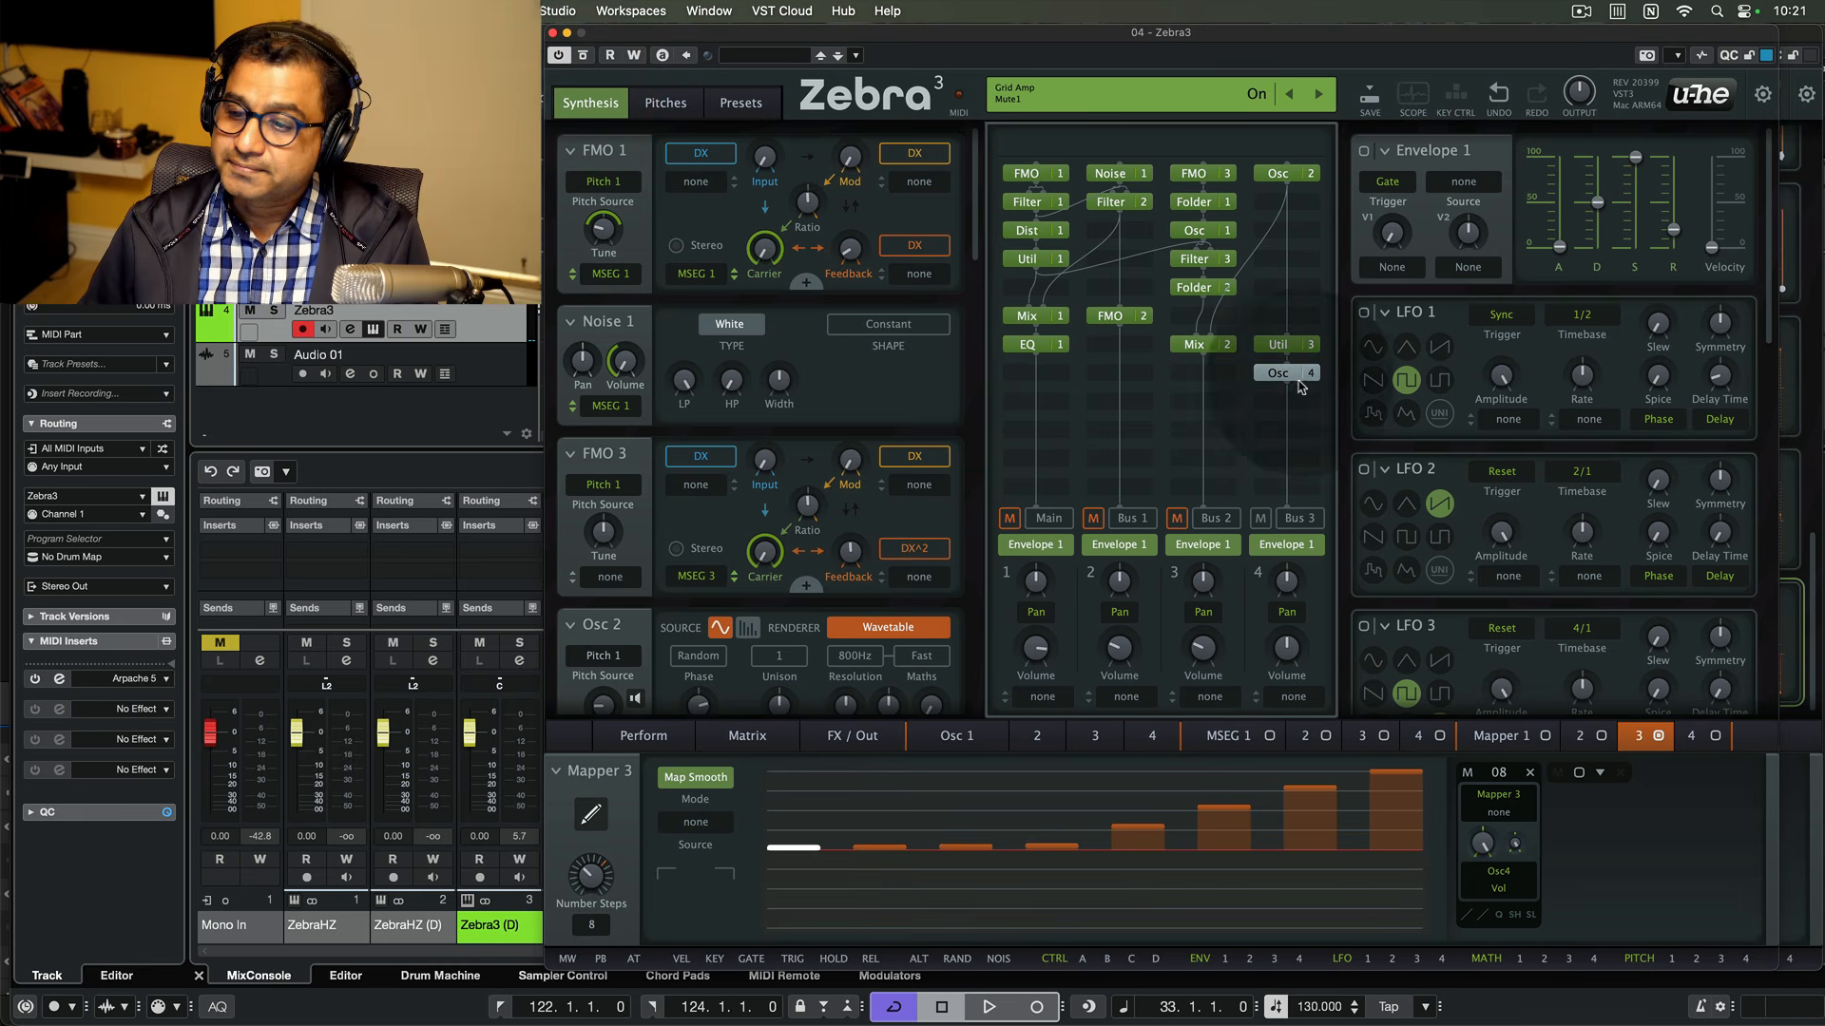
- Set Mapper 3's modulation source to LFO 2, keeping the Map Smooth mode
left_click(1269, 372)
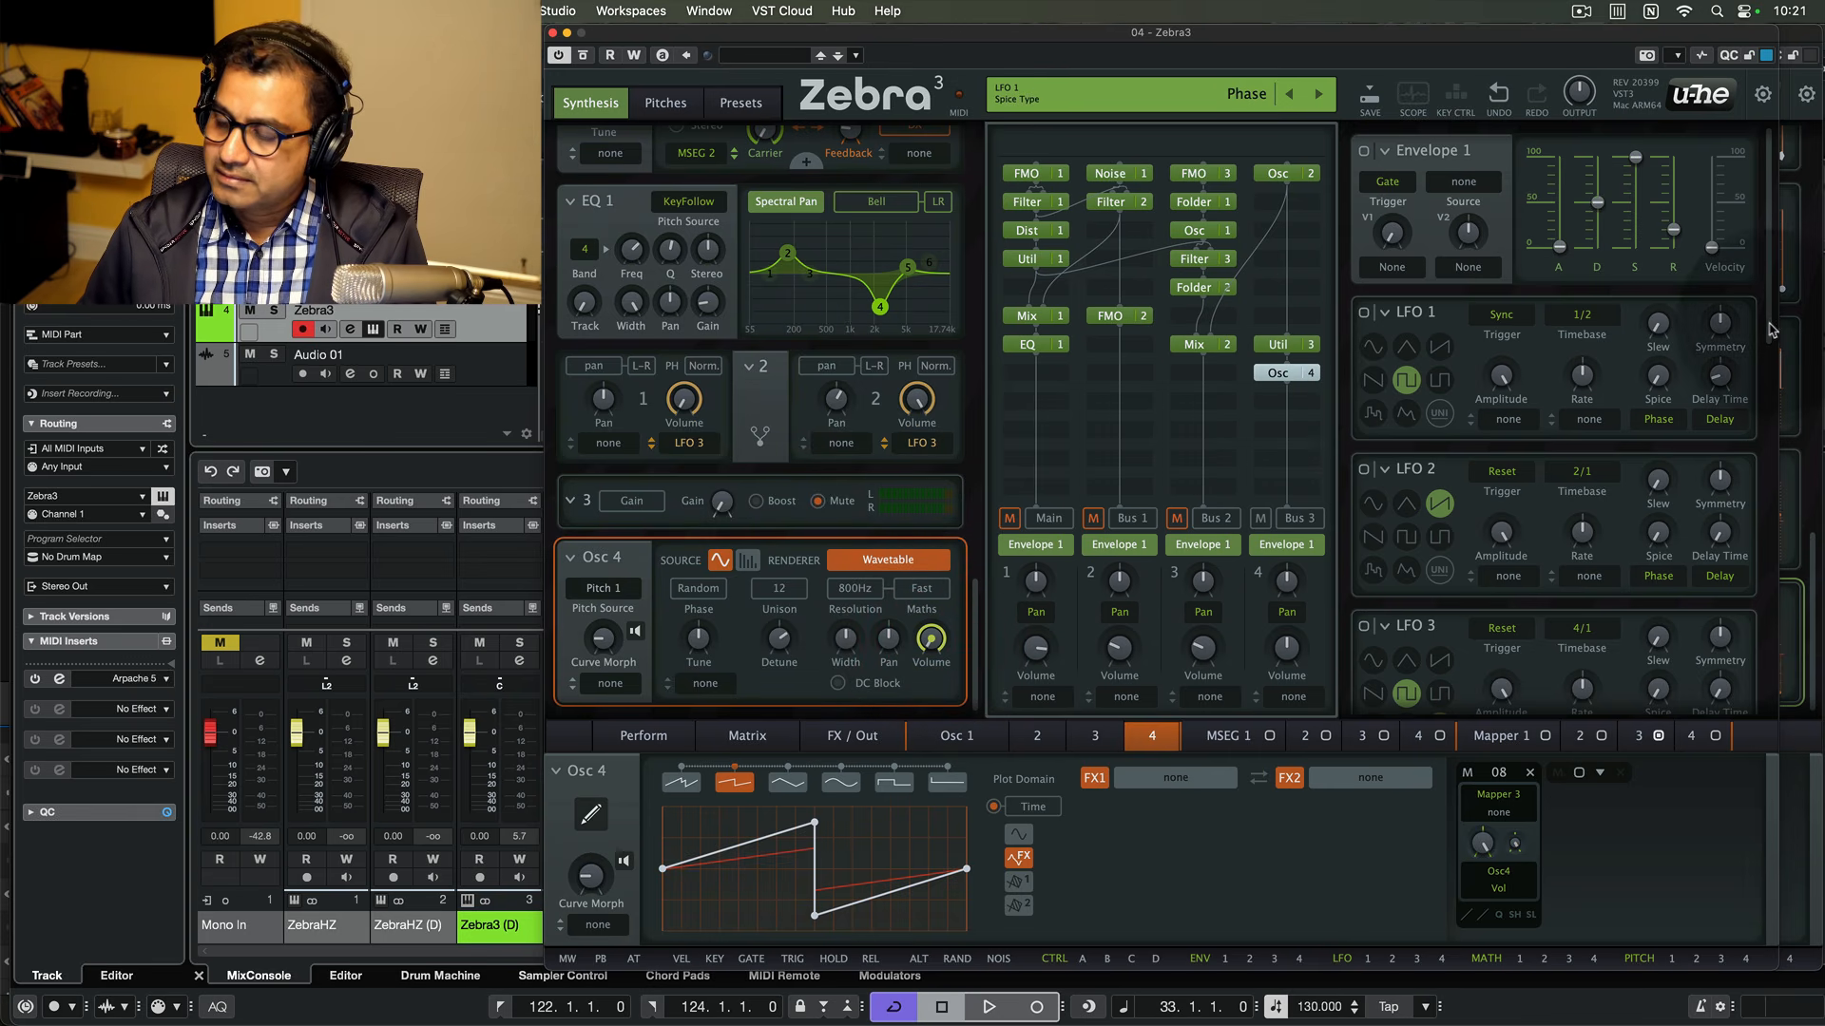
left_click_drag(1769, 329, 1770, 755)
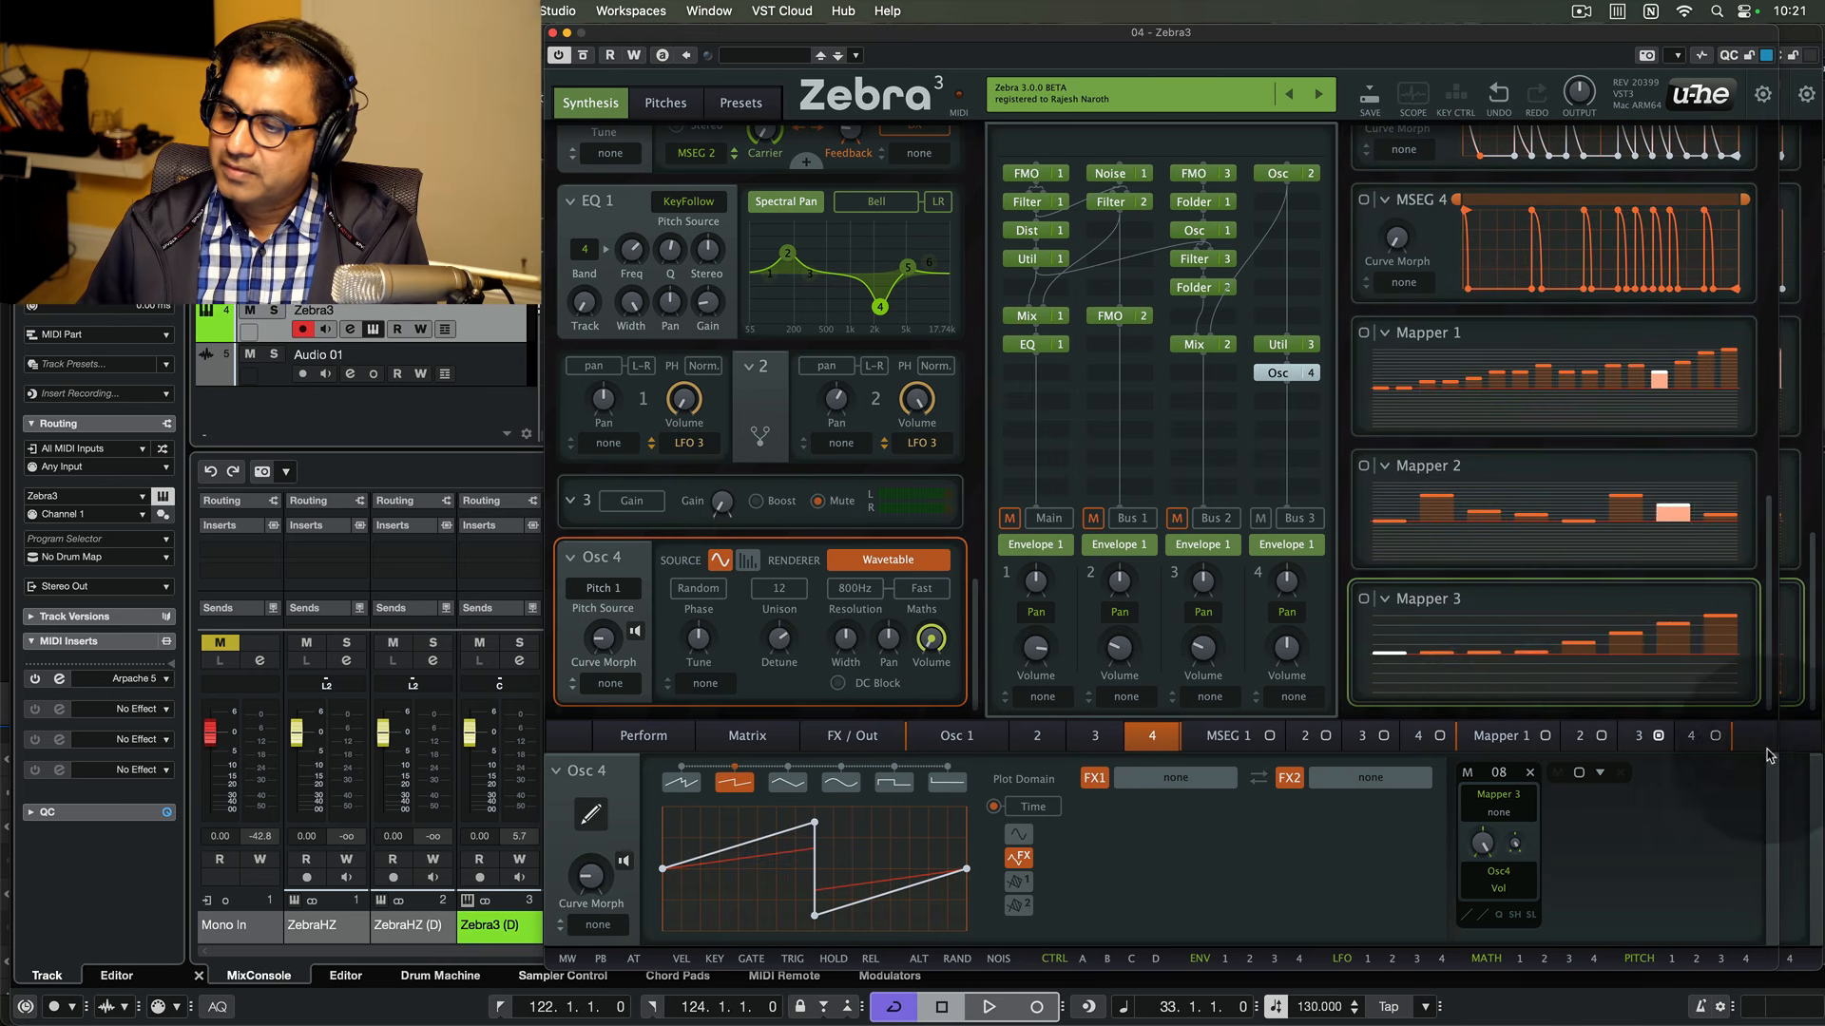
left_click(1475, 605)
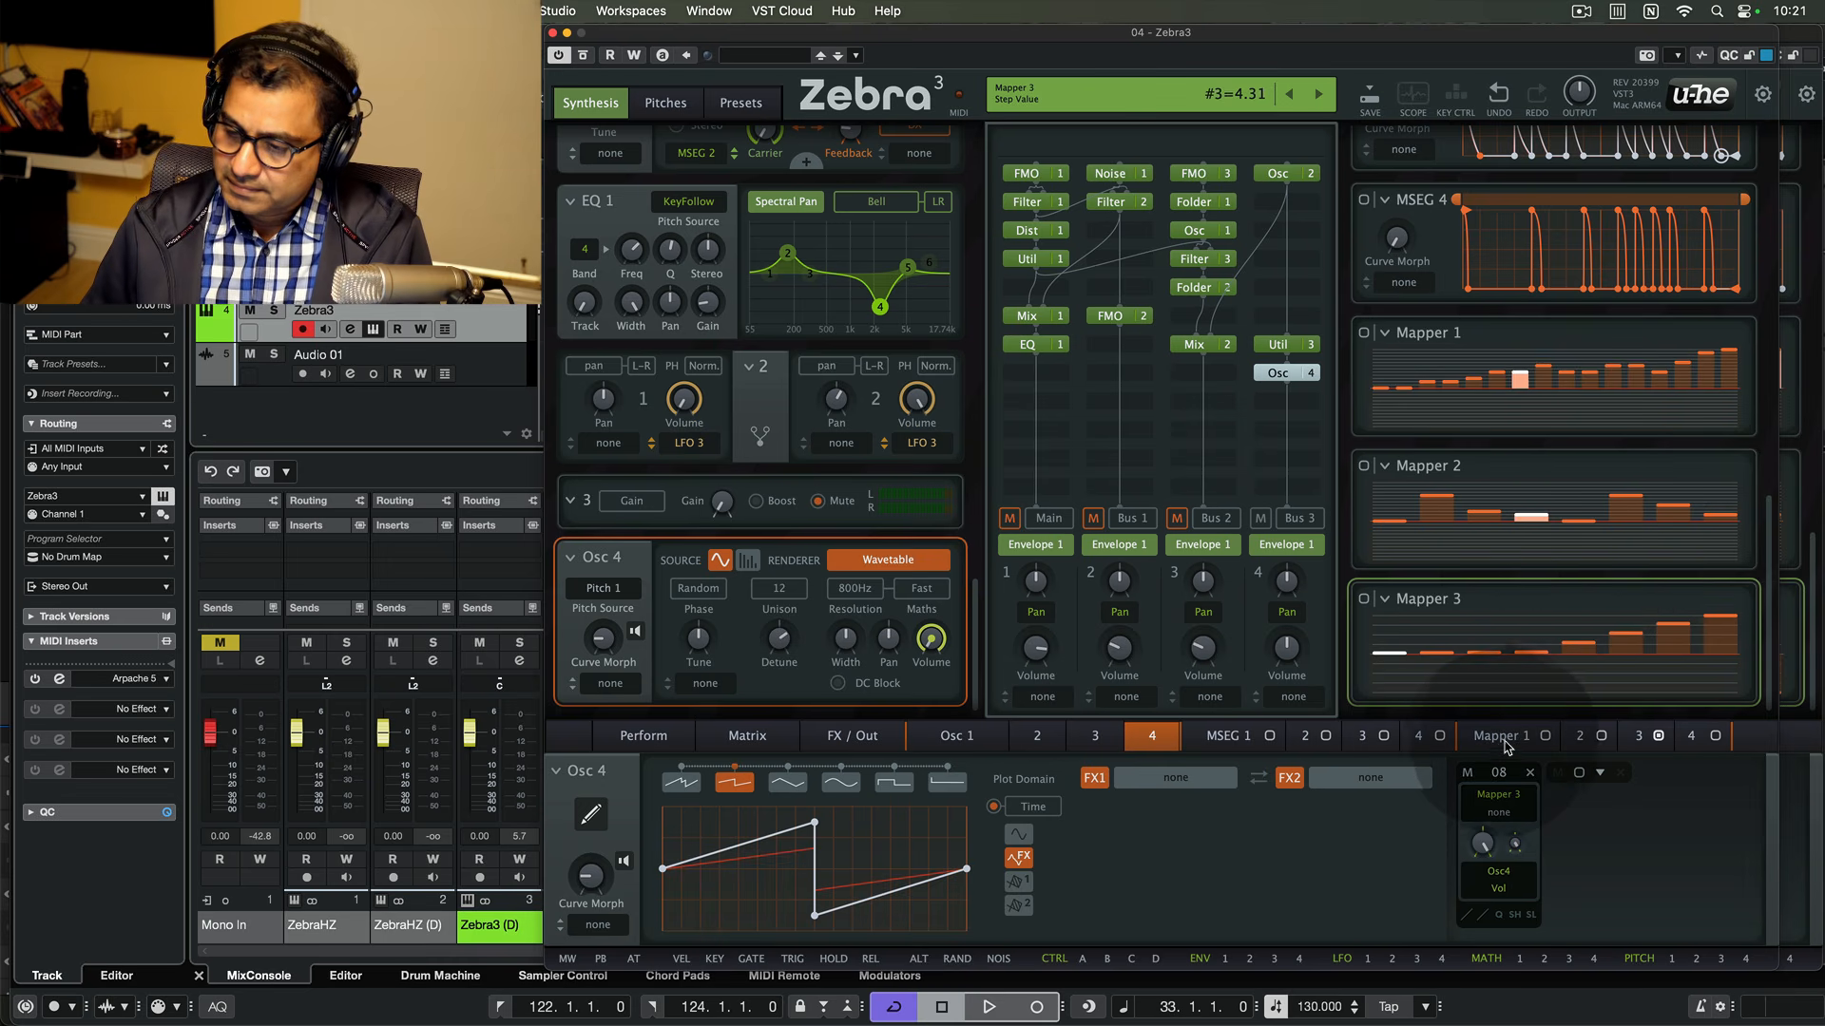
left_click(1641, 740)
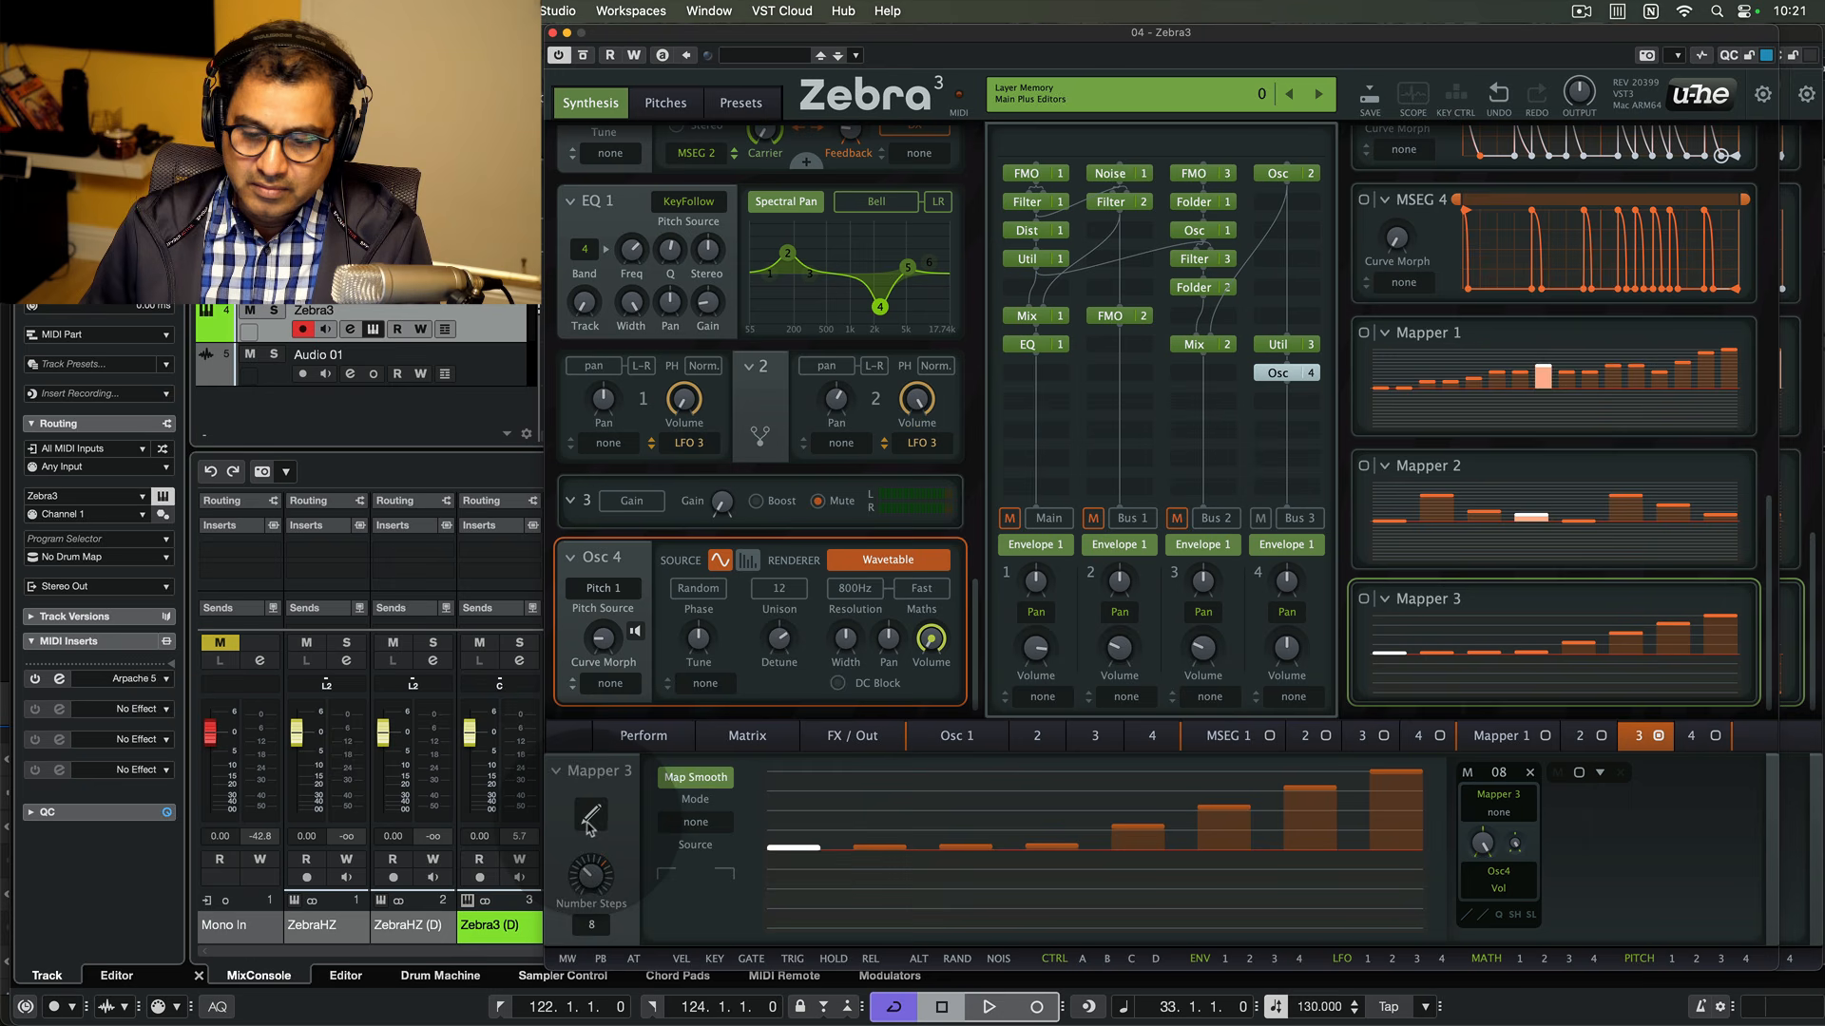
left_click(707, 780)
left_click(694, 846)
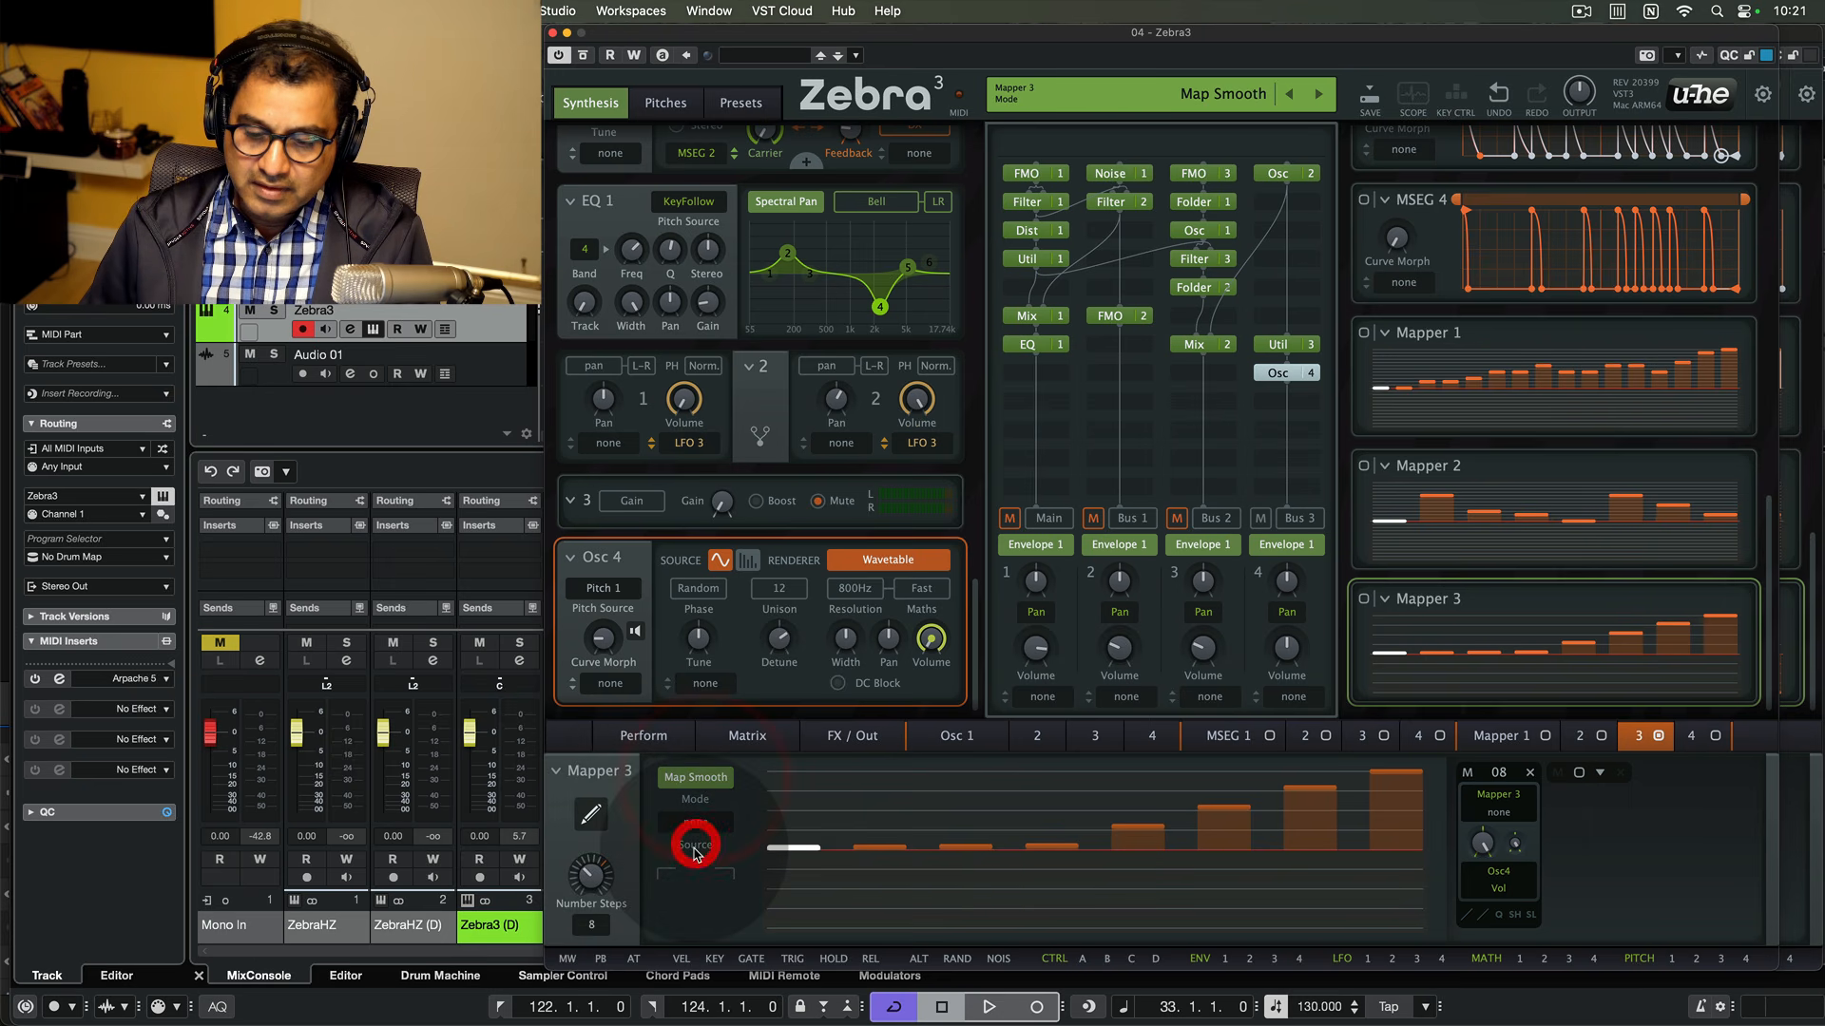
left_click(695, 777)
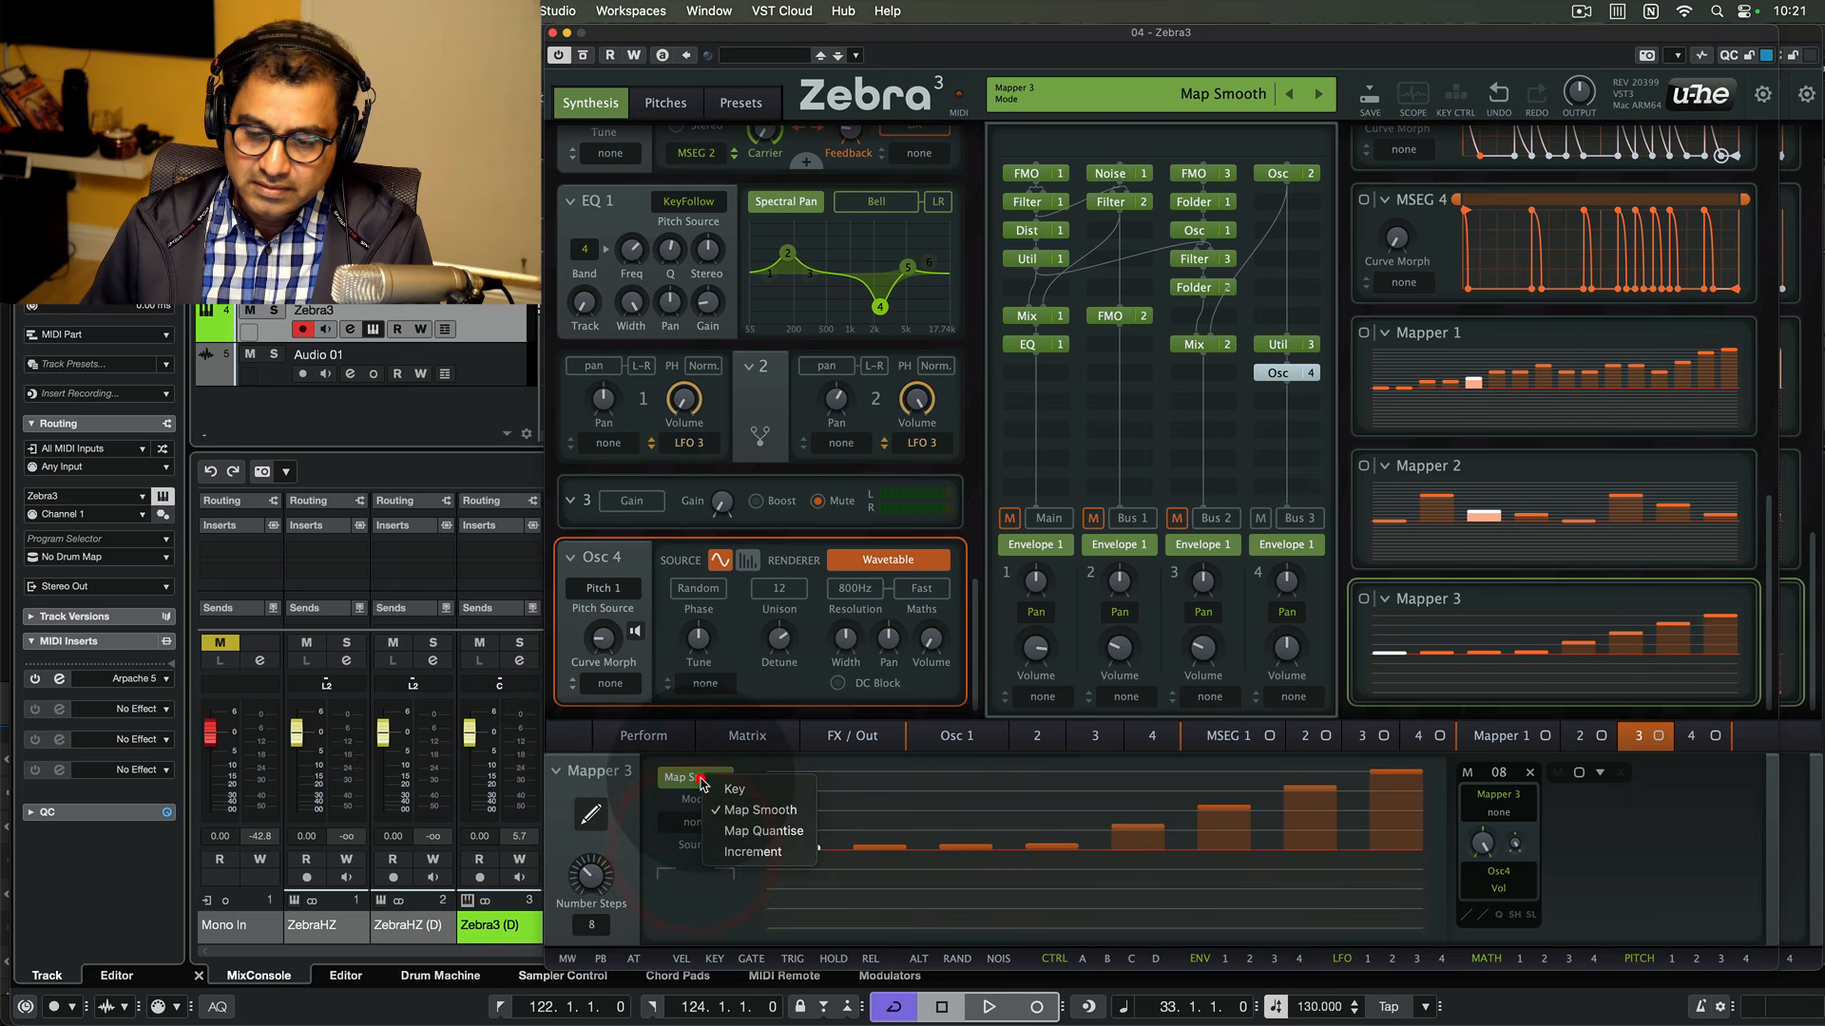
left_click(760, 809)
left_click(692, 844)
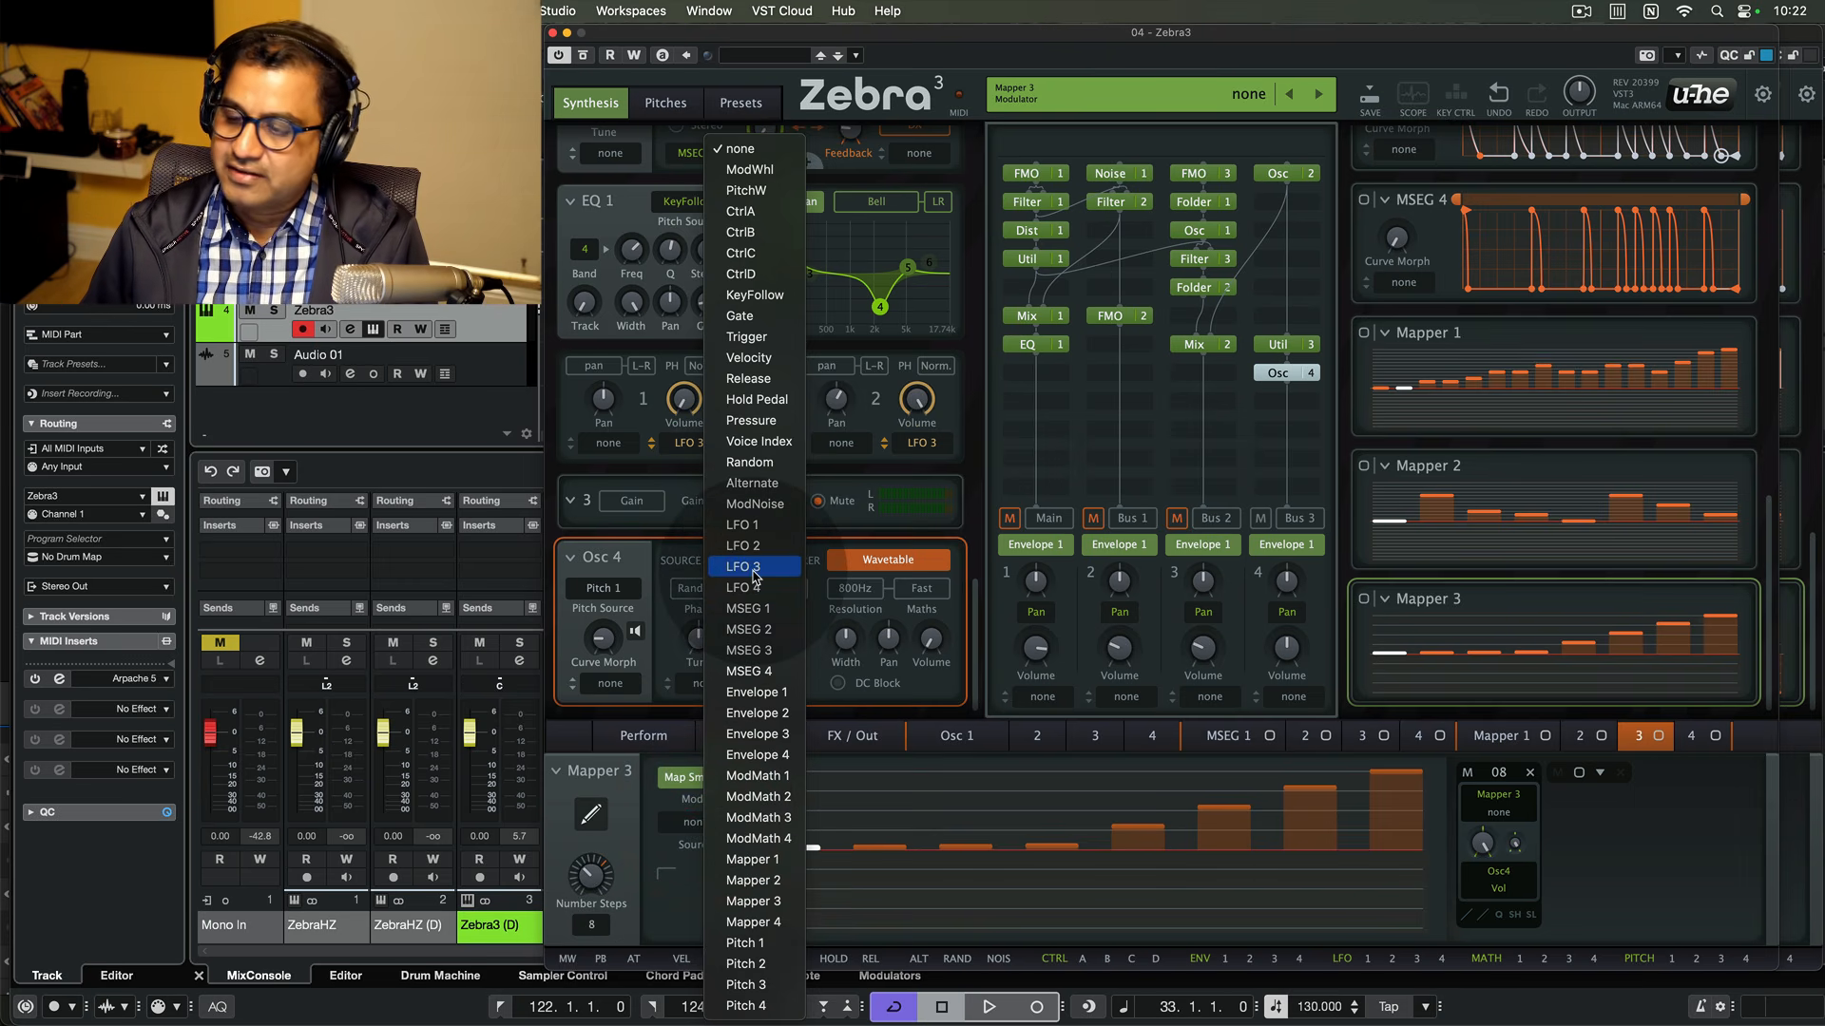
left_click(750, 547)
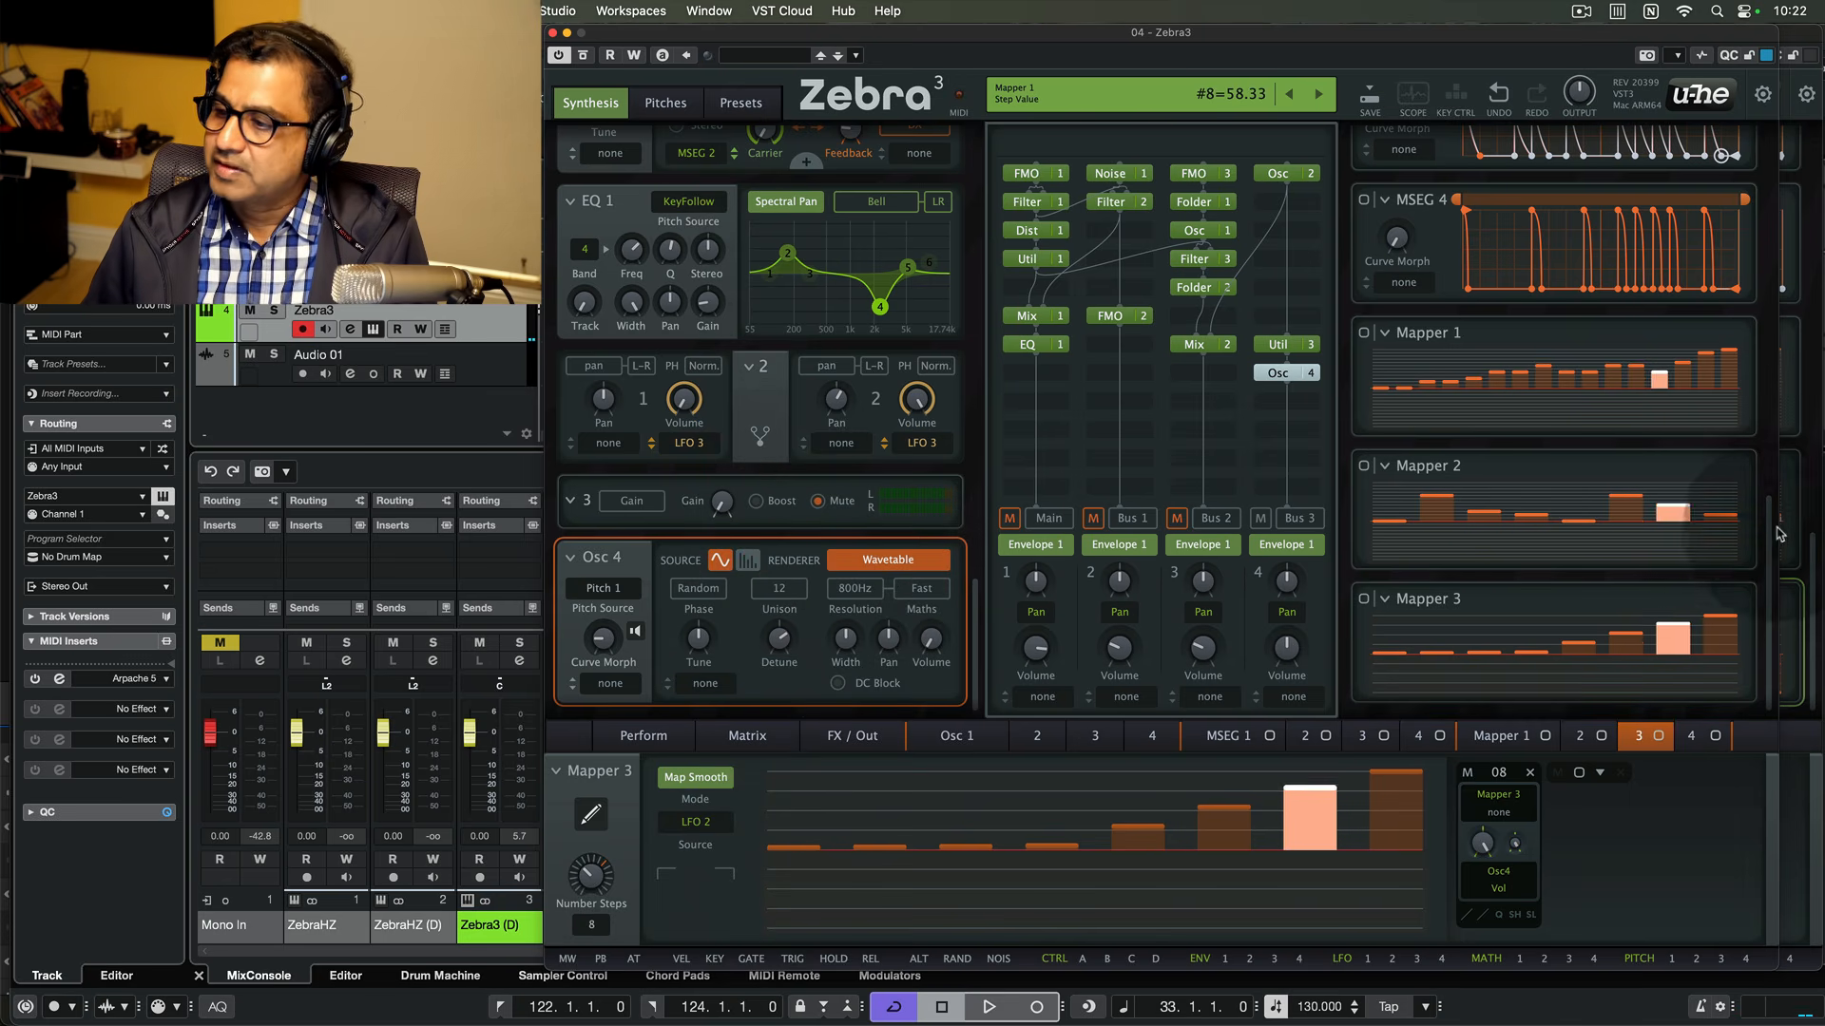
- Set Mapper 3's source to LFO 4 and give LFO 4 a rising sawtooth waveform
left_click_drag(1776, 532, 1772, 144)
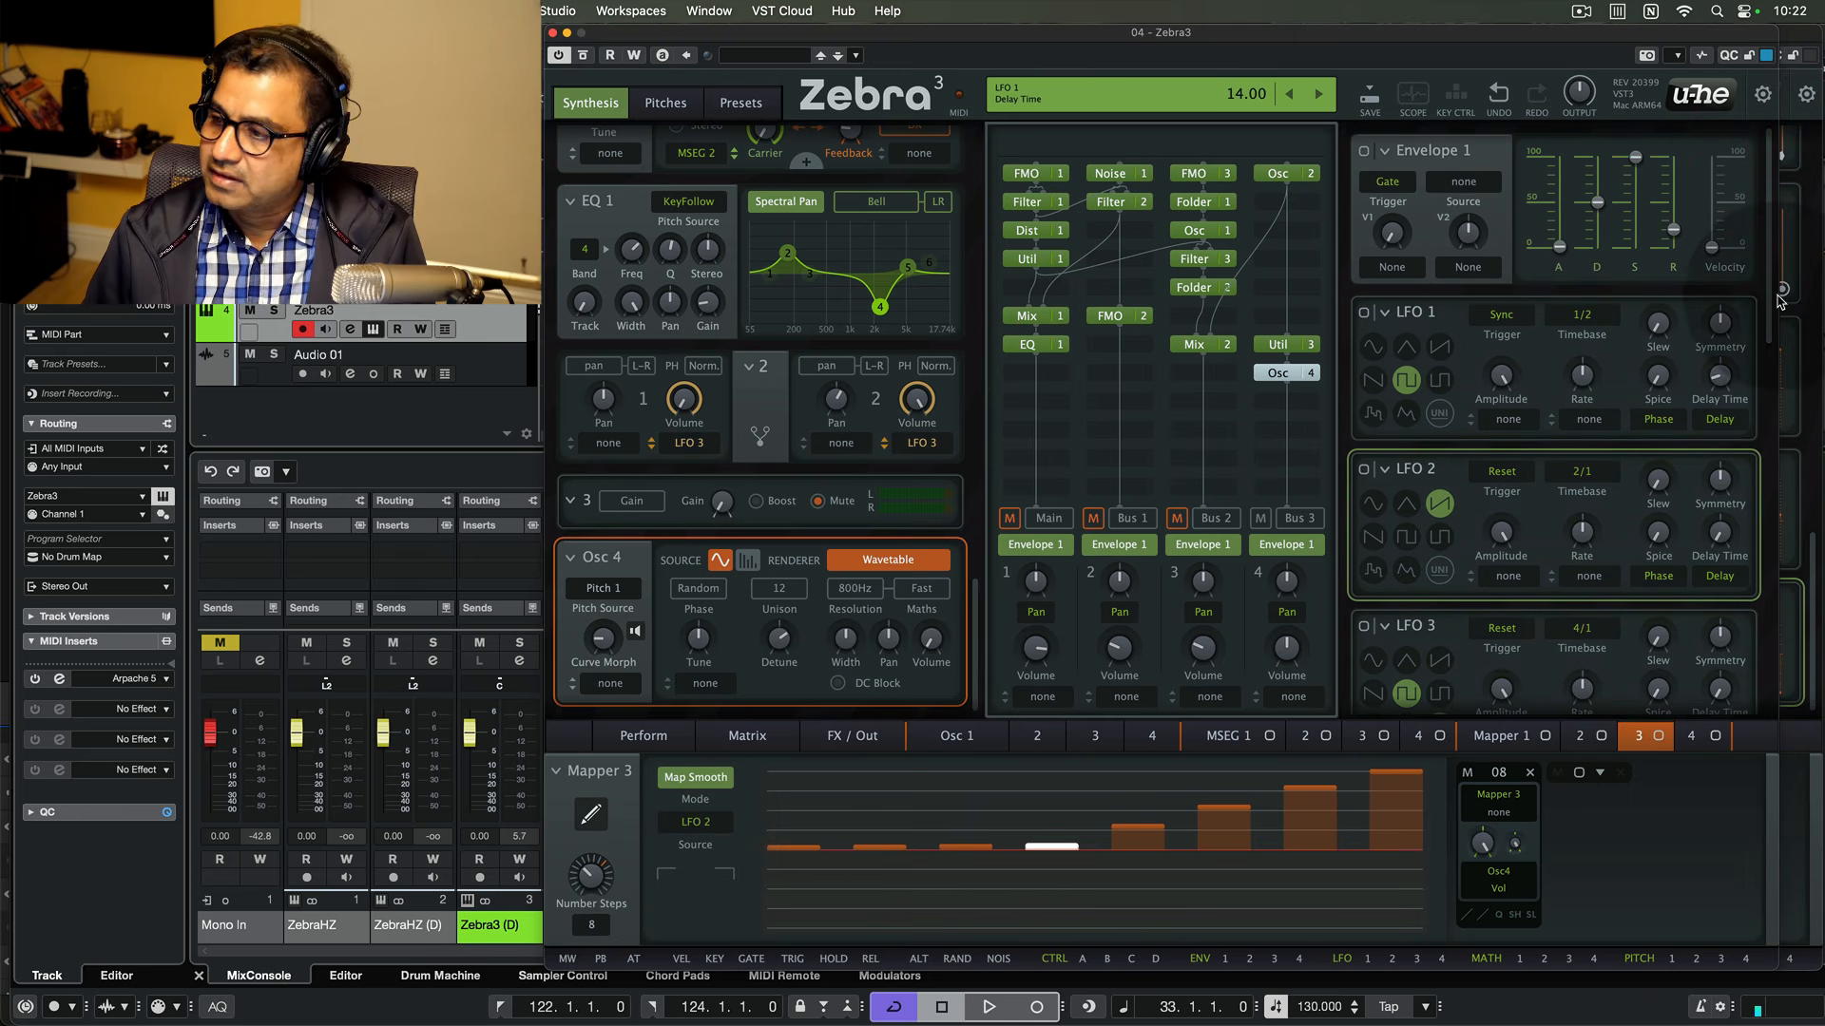
left_click_drag(1771, 311, 1771, 388)
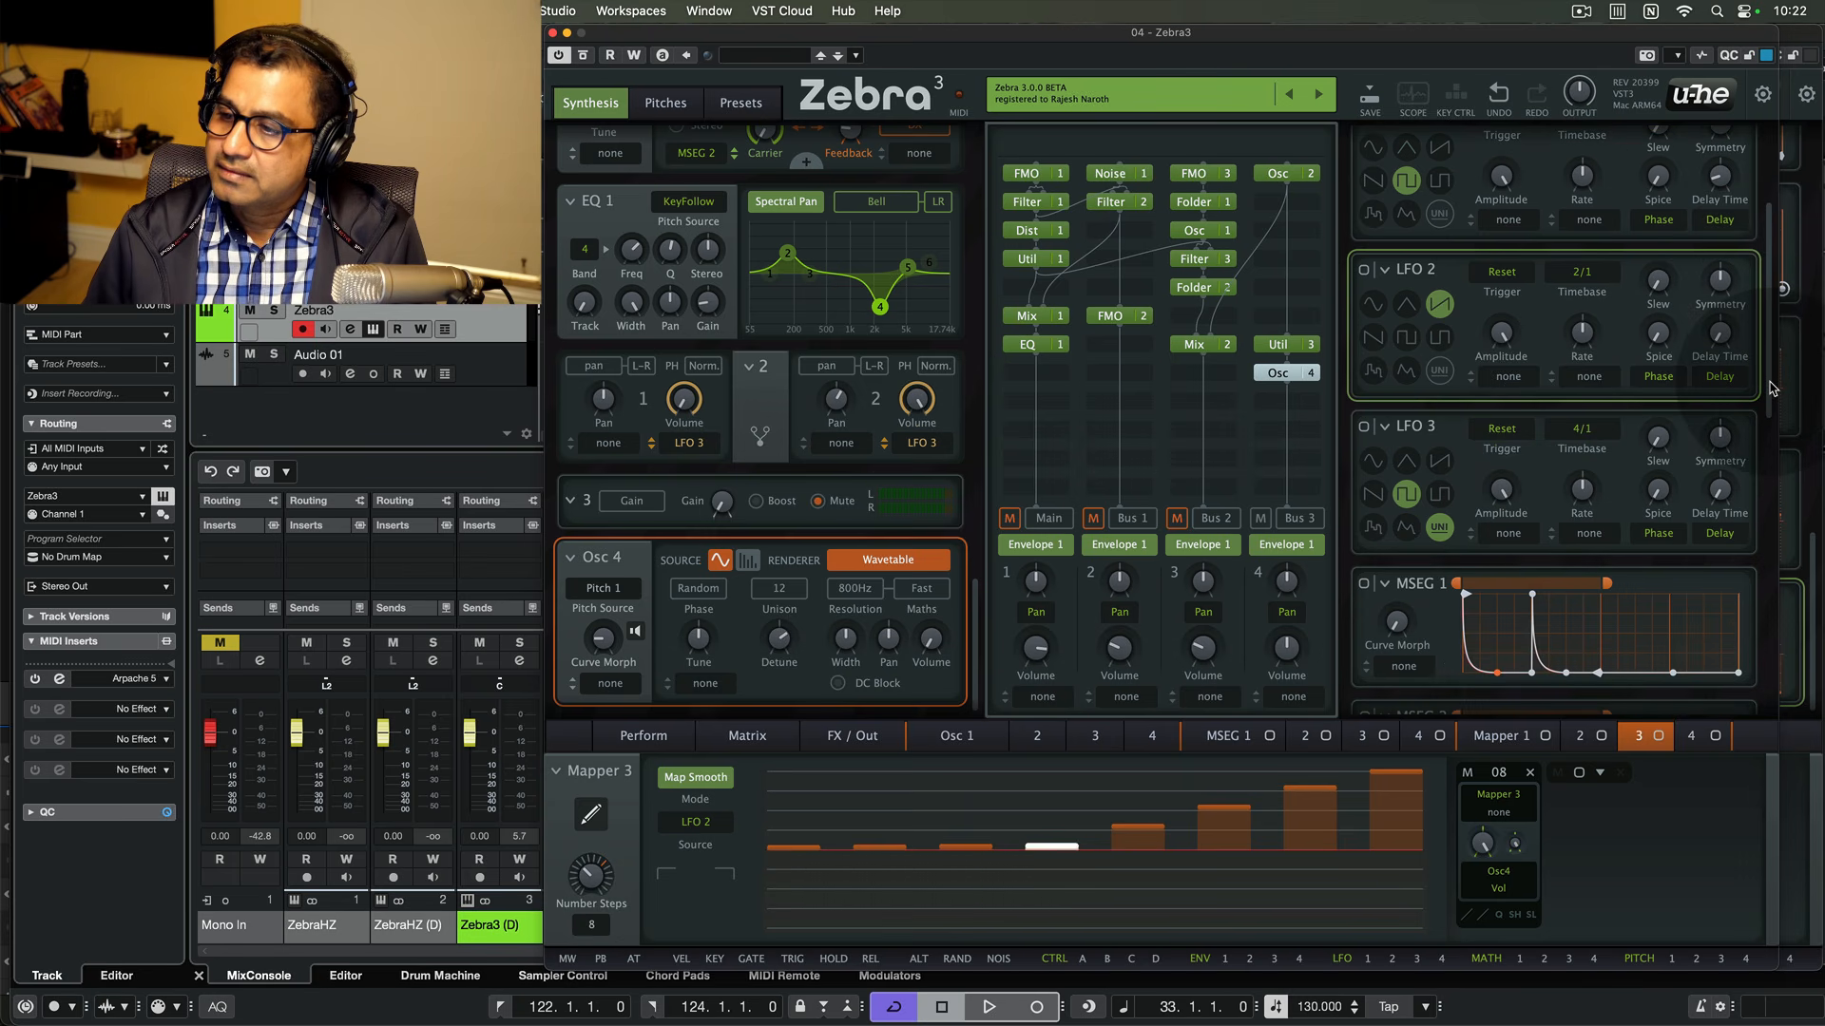
left_click_drag(1771, 388, 1772, 392)
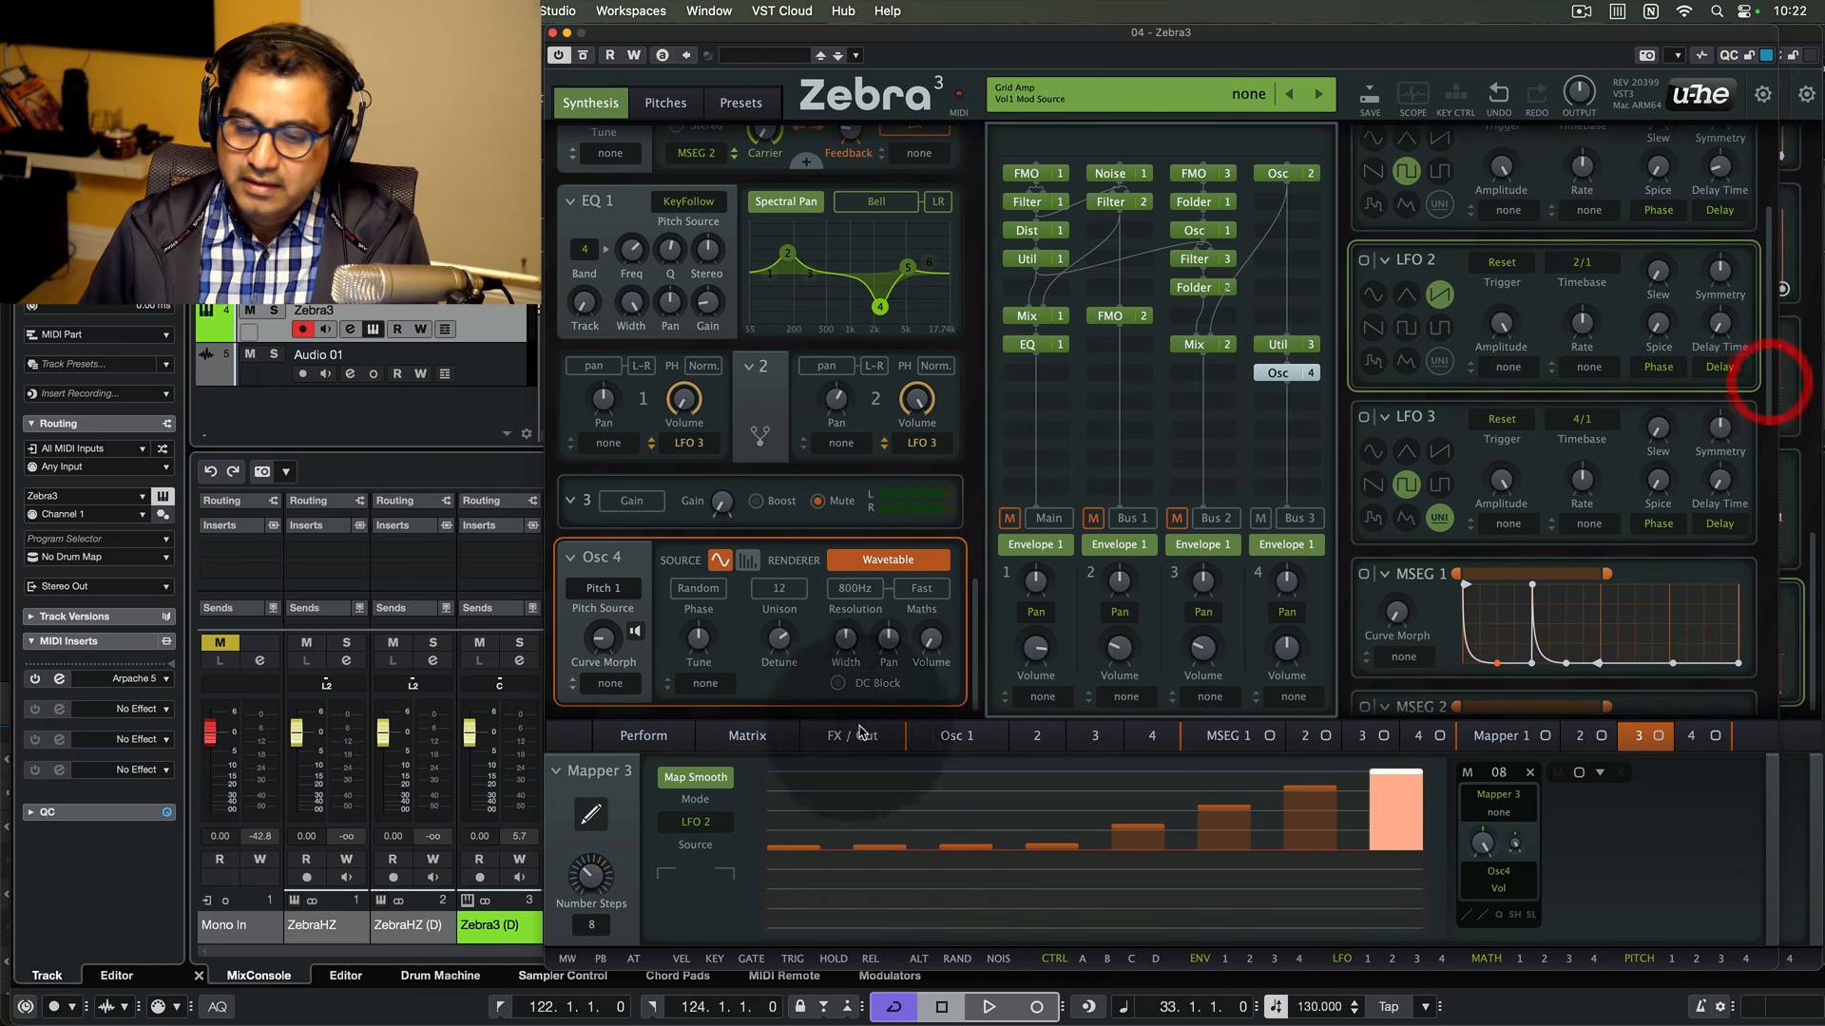
left_click(694, 822)
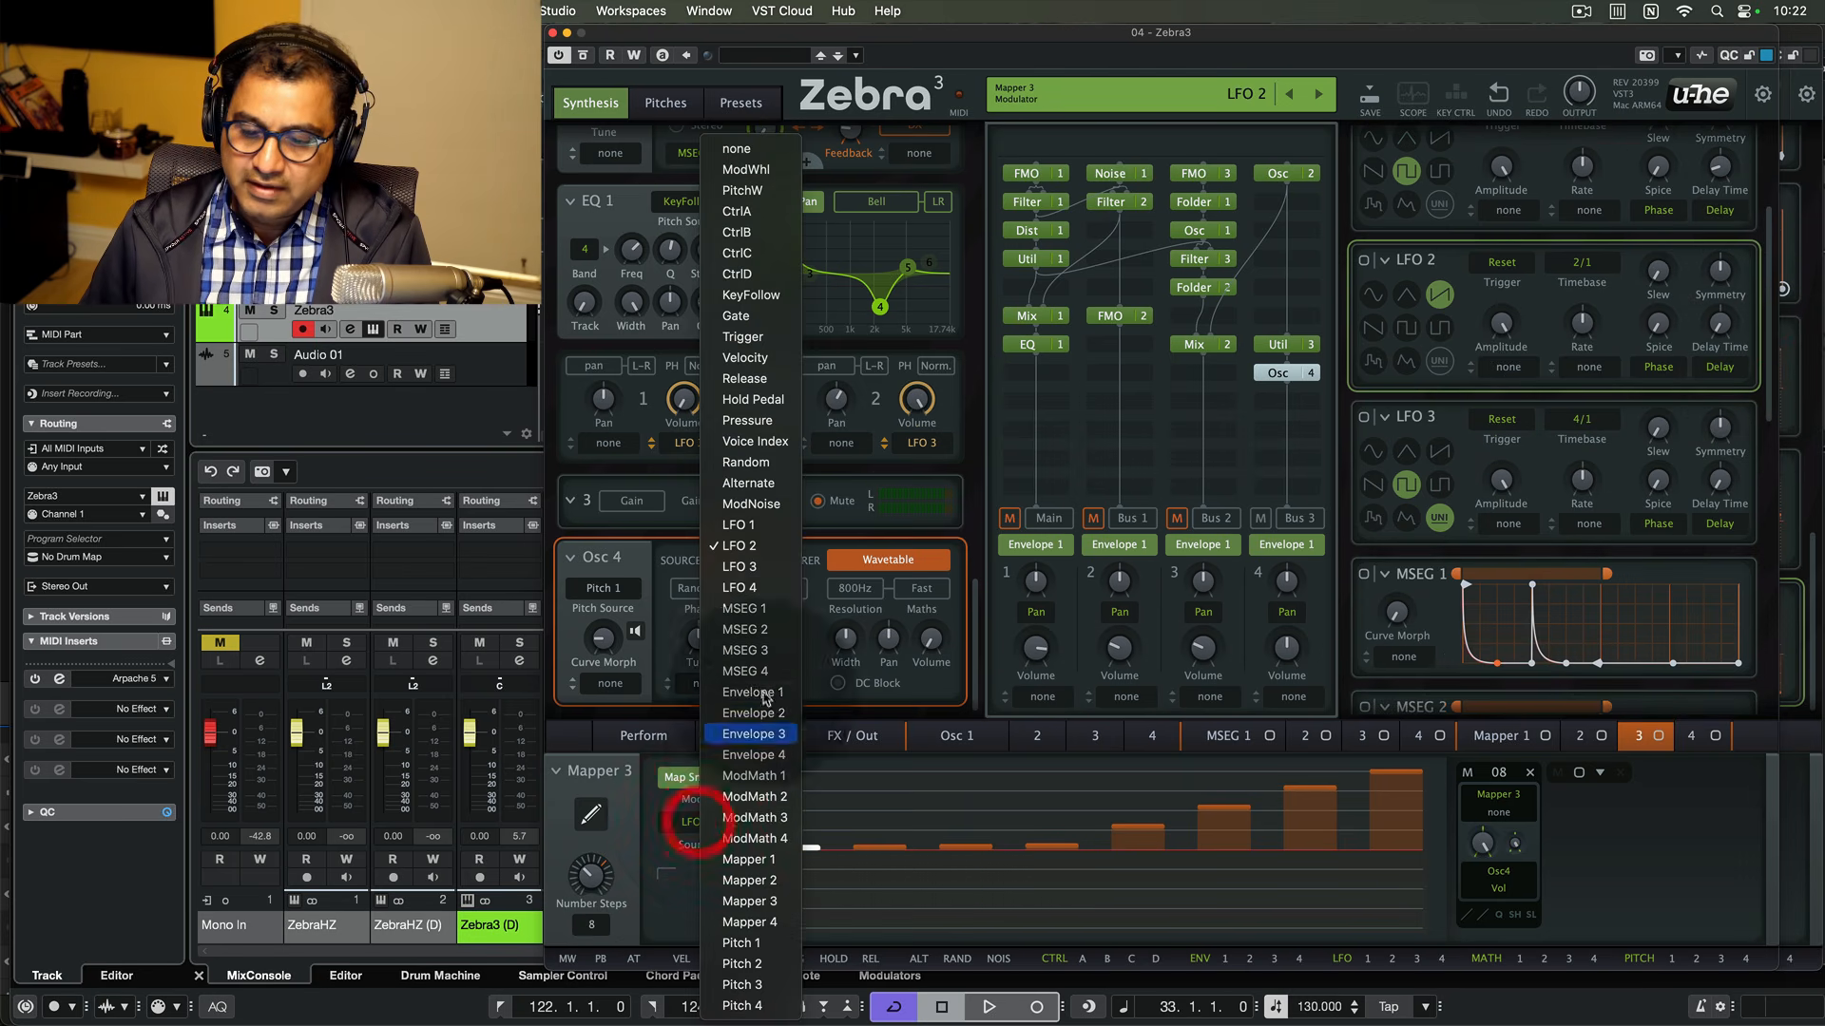
left_click(766, 590)
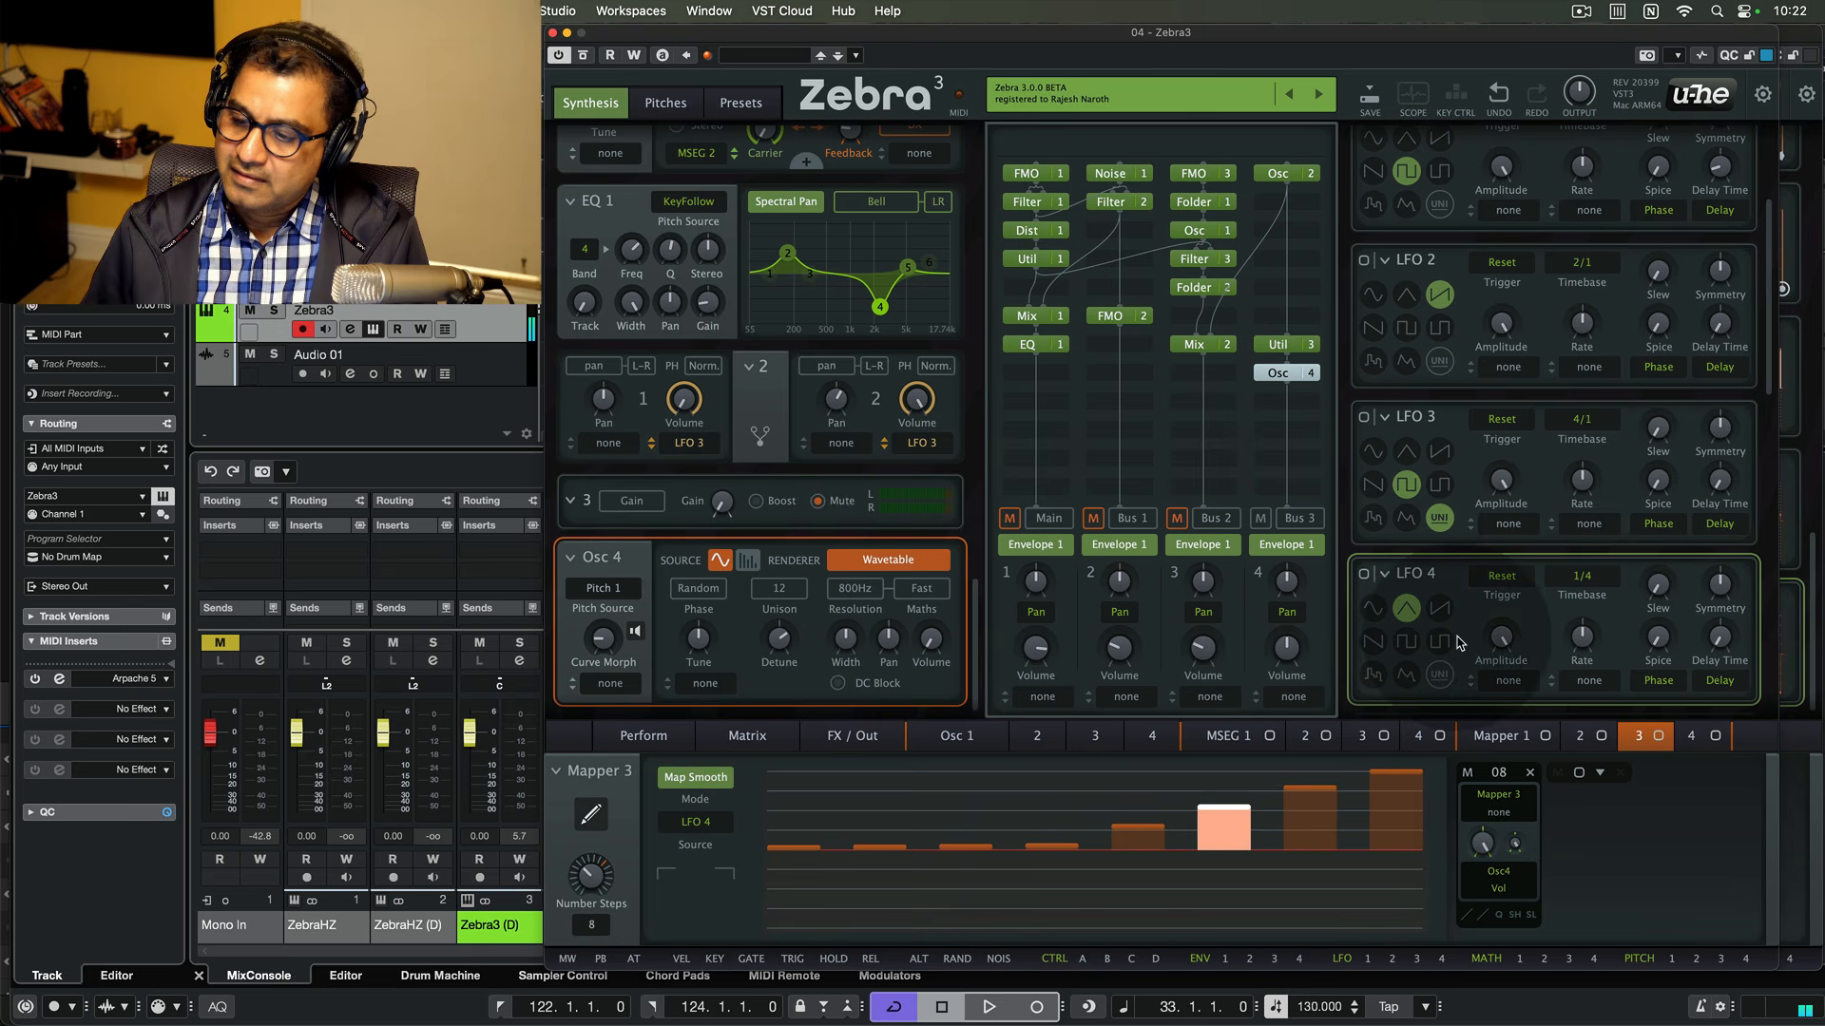
left_click(1439, 607)
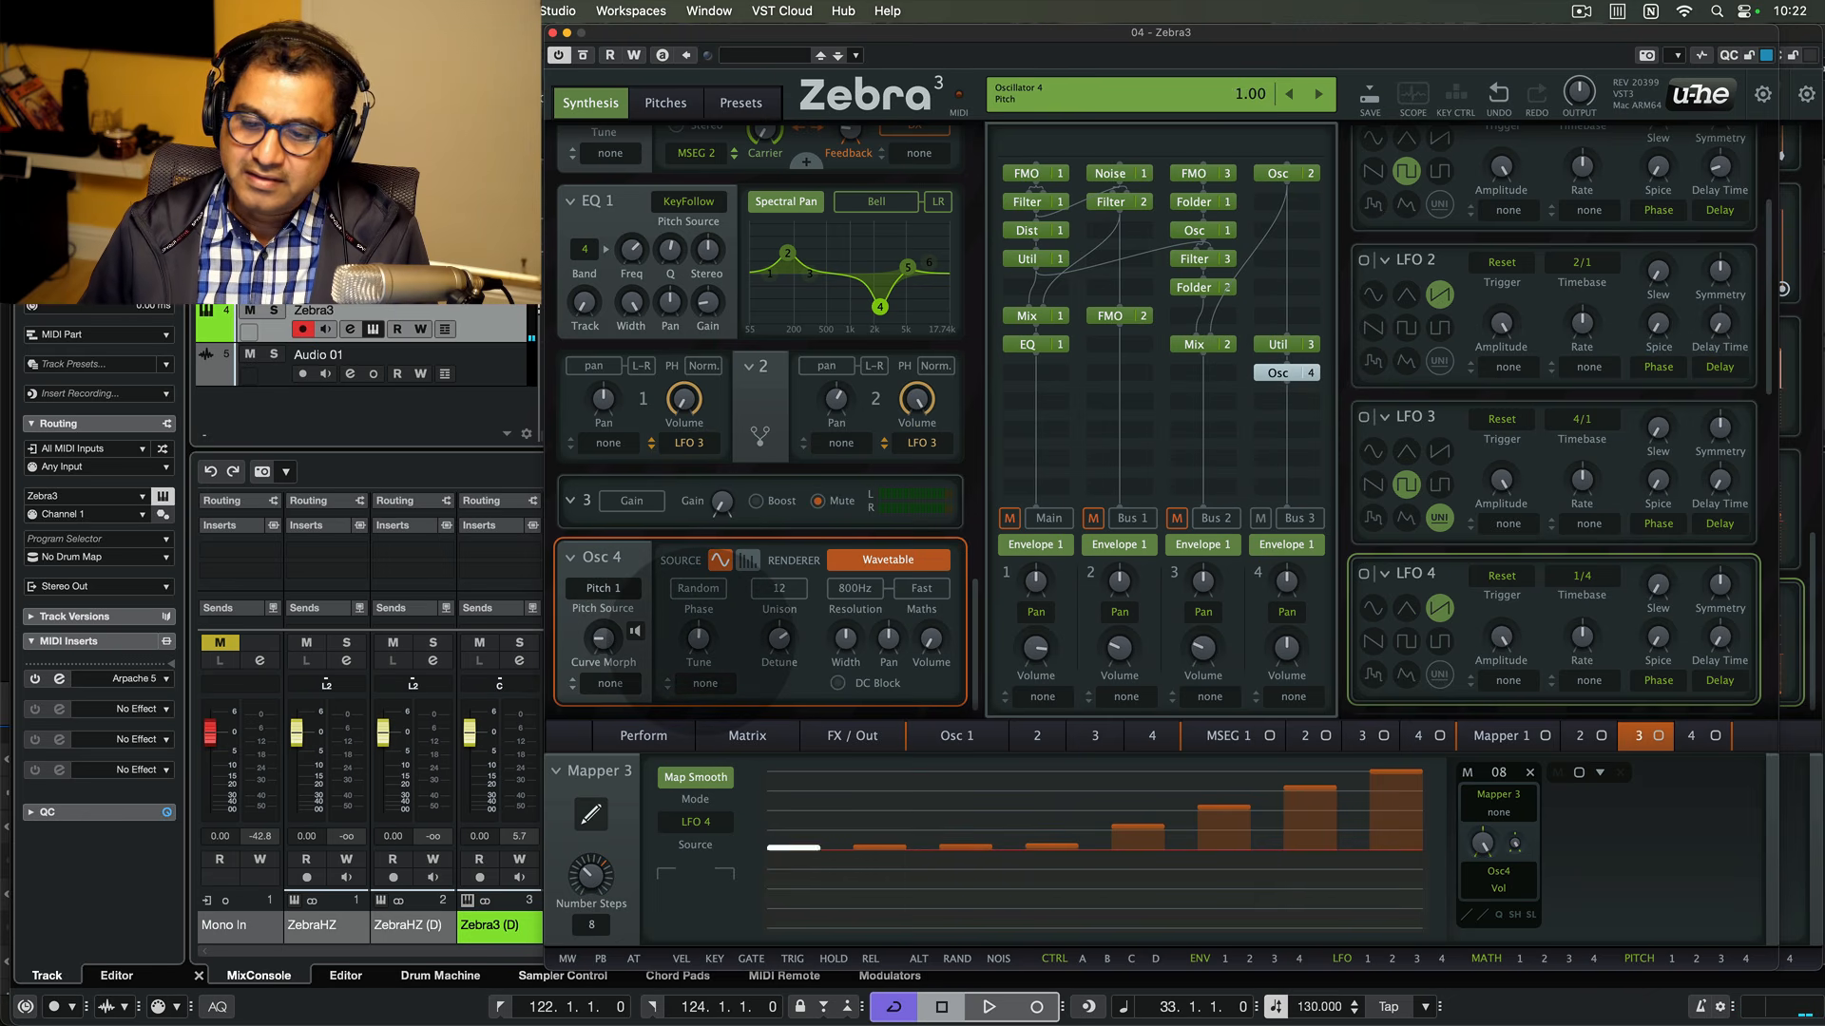
- Raise Osc 4's tuning and reduce lane 4's volume to 23
left_click_drag(699, 639, 701, 641)
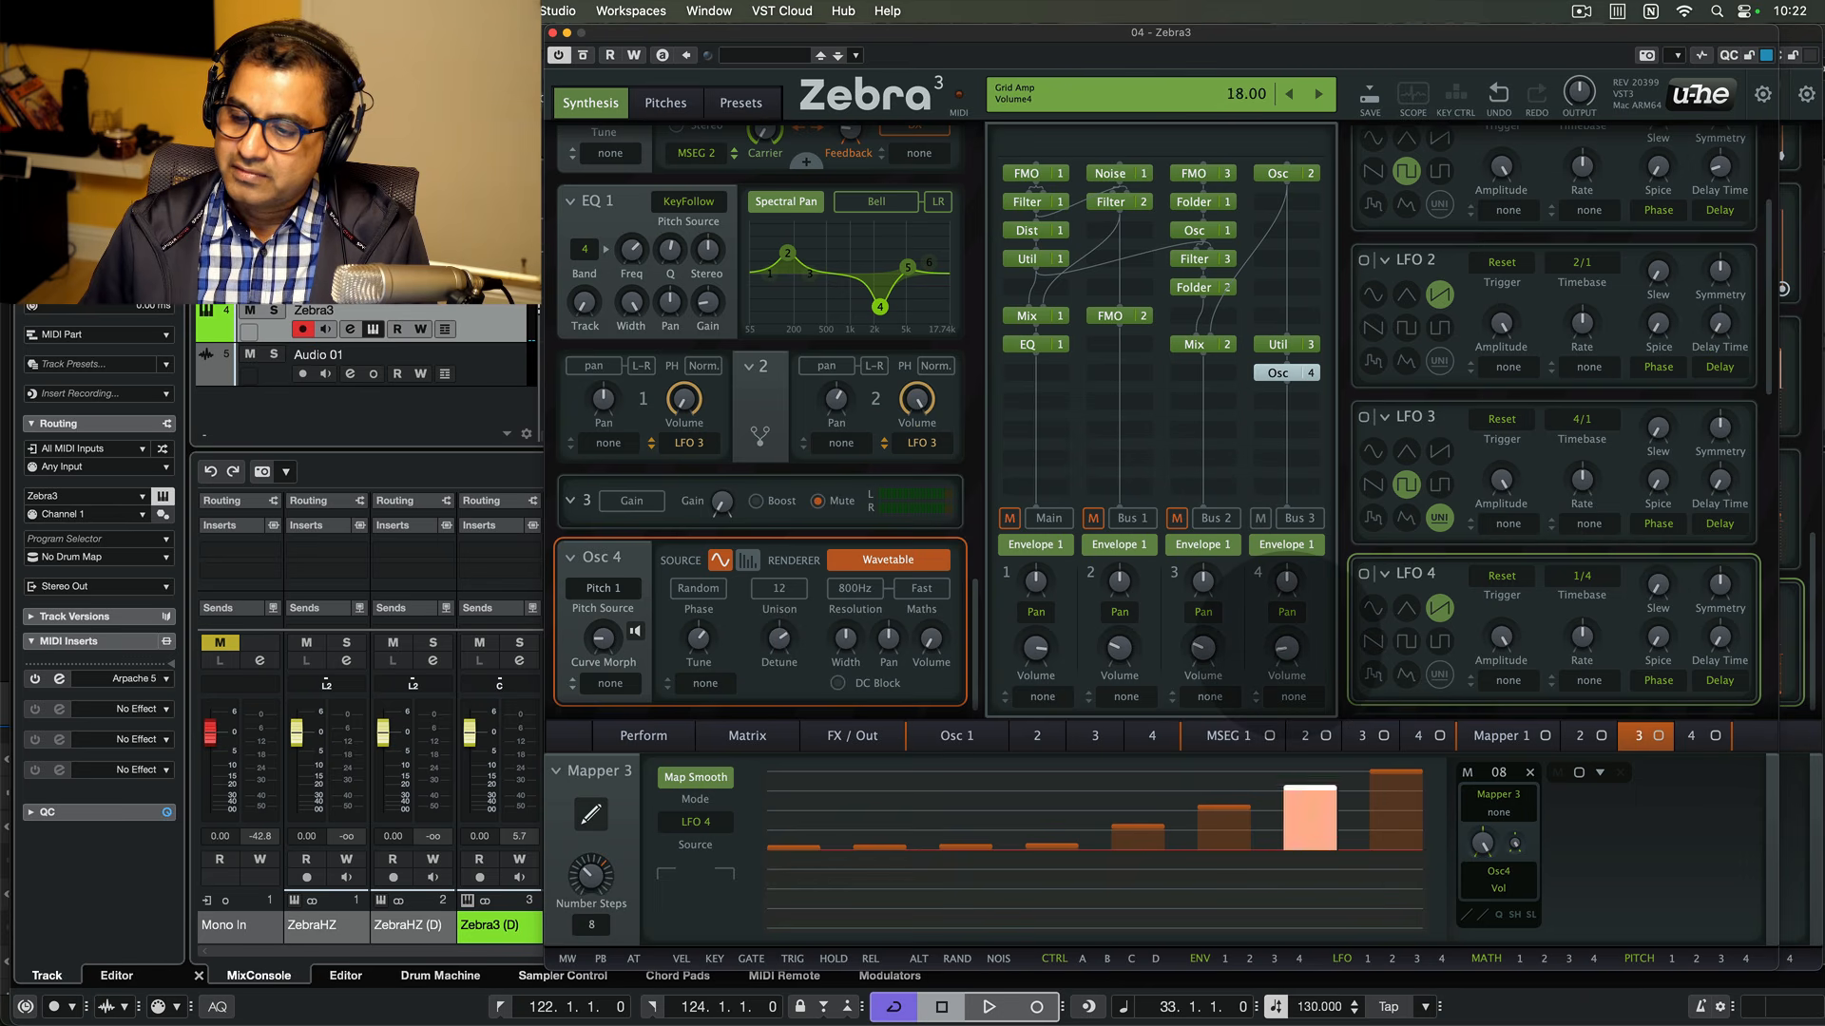
left_click(1286, 647)
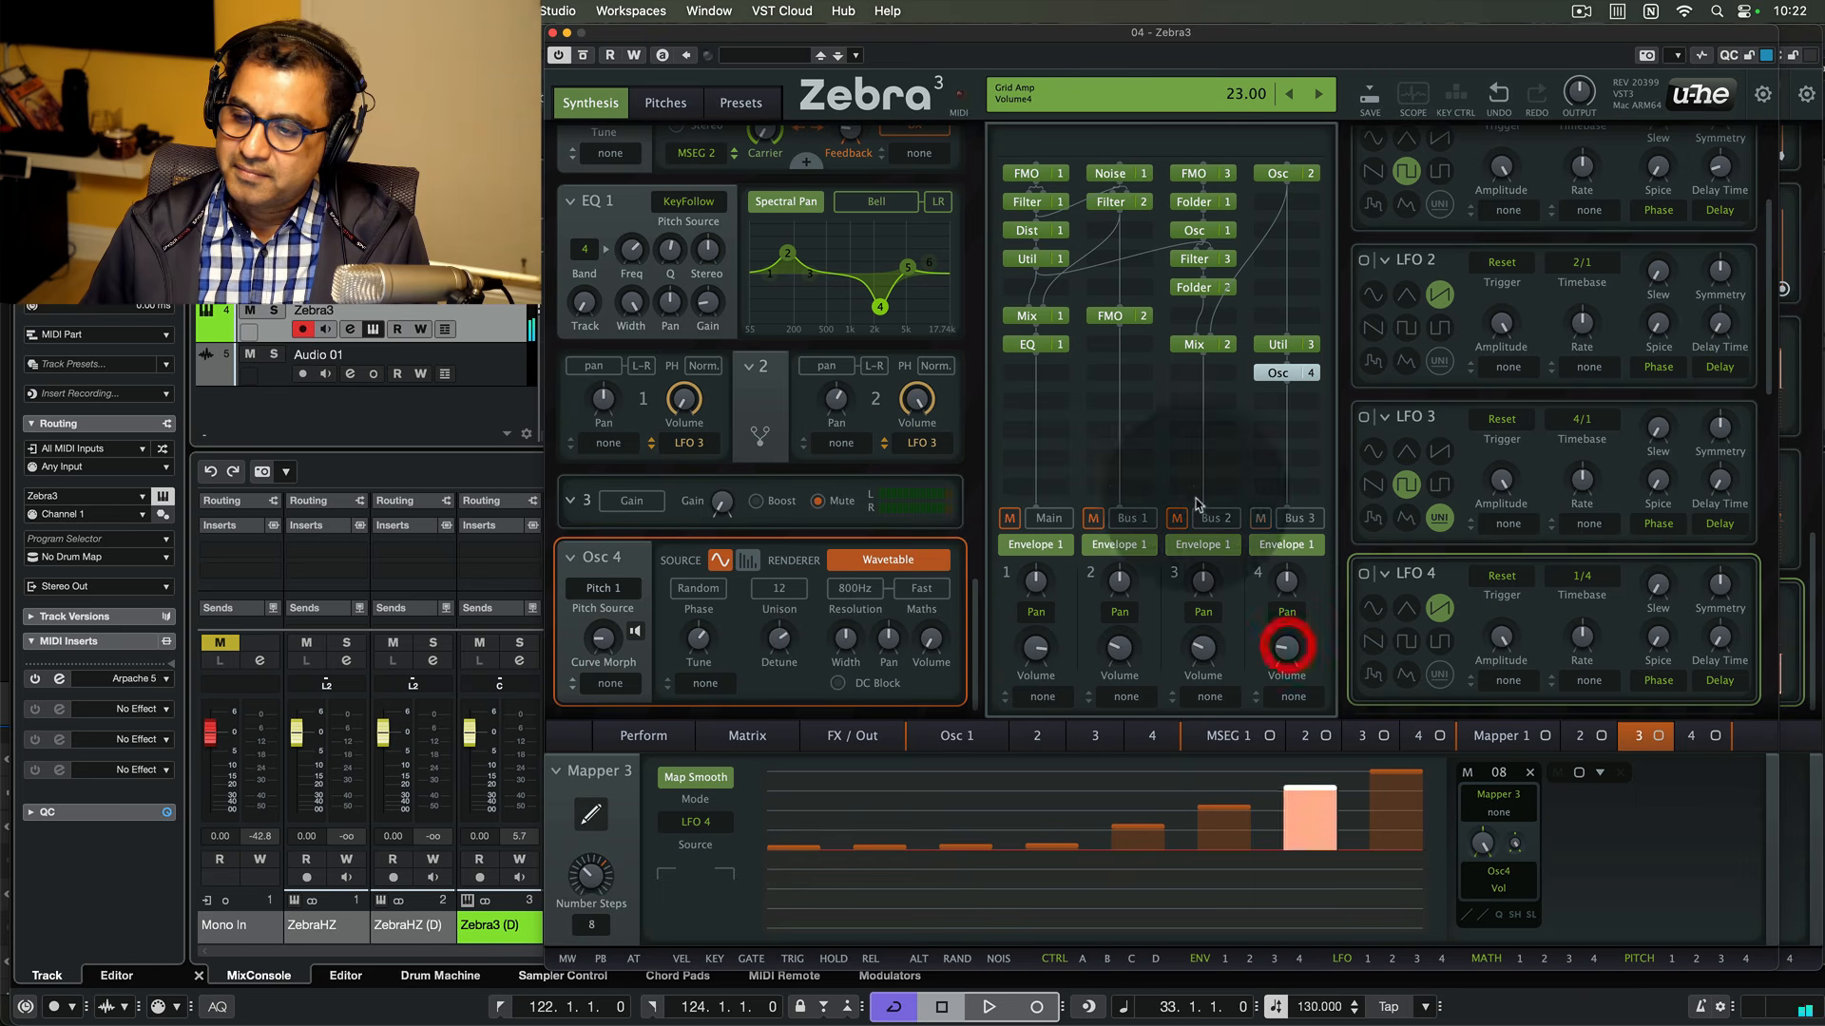
- Unmute lanes 1 to 3 and show the effects and output section
left_click(1009, 518)
left_click(1093, 518)
left_click(1176, 518)
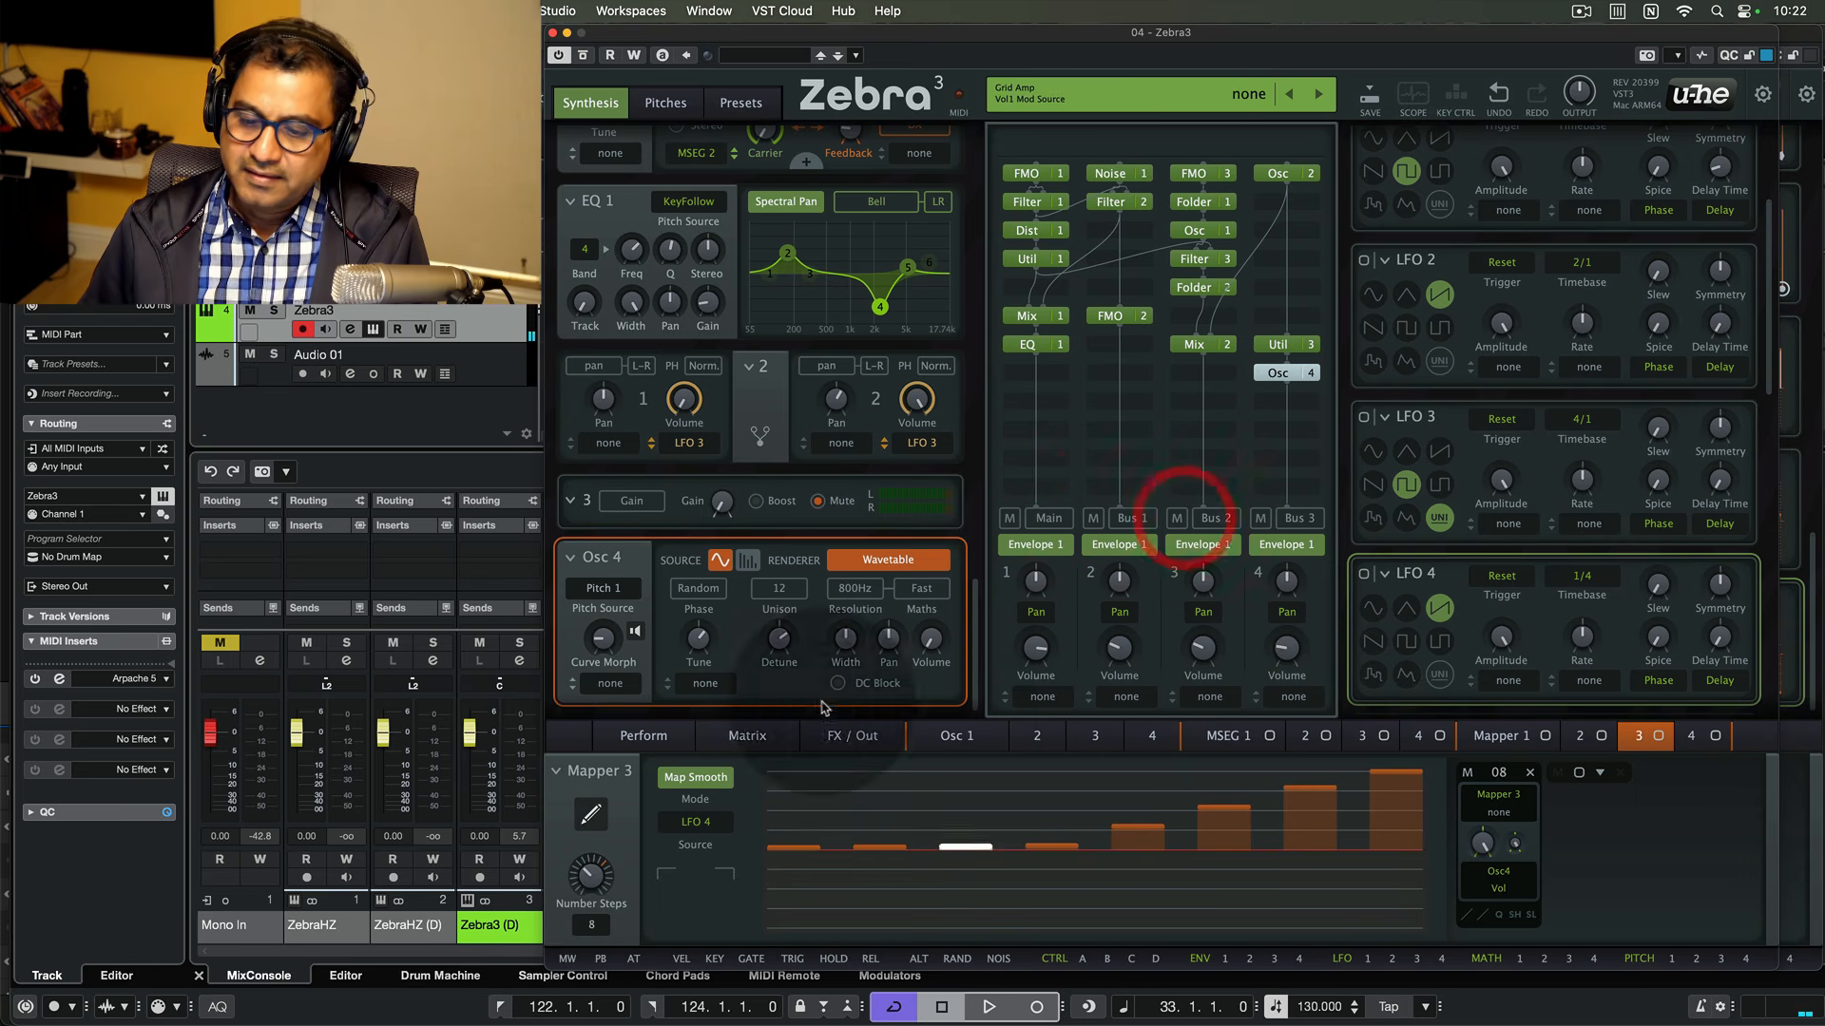
left_click(868, 740)
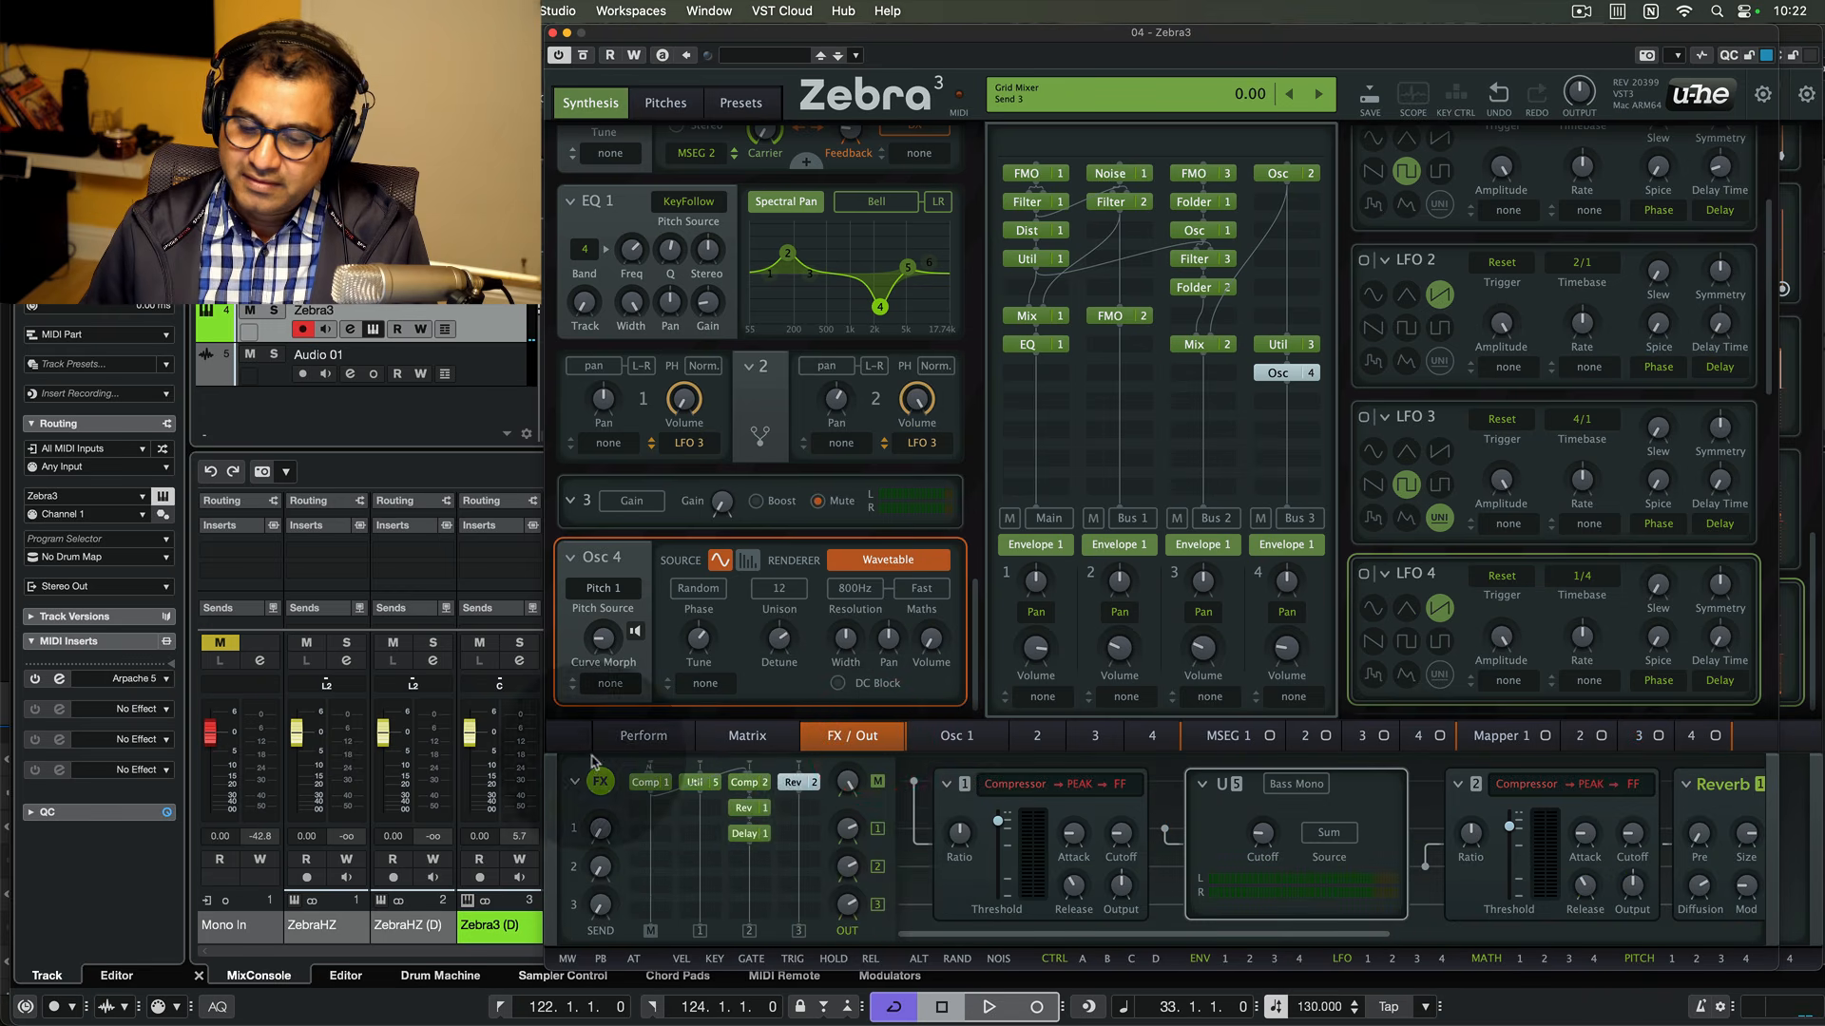